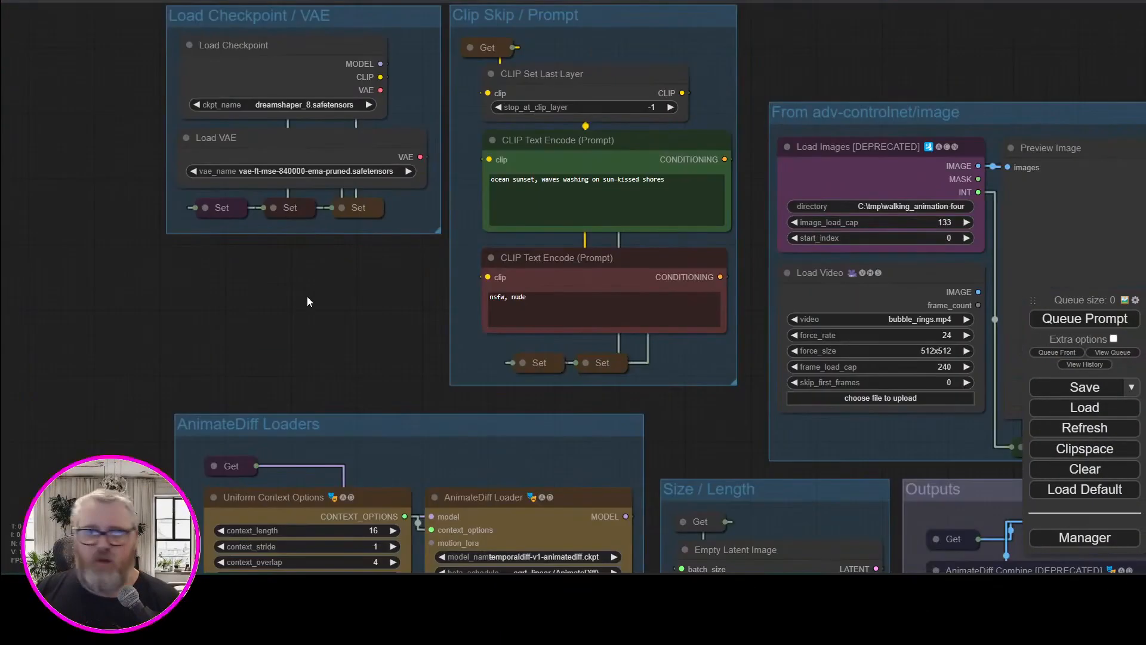
Examine the Load Checkpoint / VAE group's Set nodes and the matching Get node in the Clip Skip / Prompt group
left_click_drag(307, 296, 203, 378)
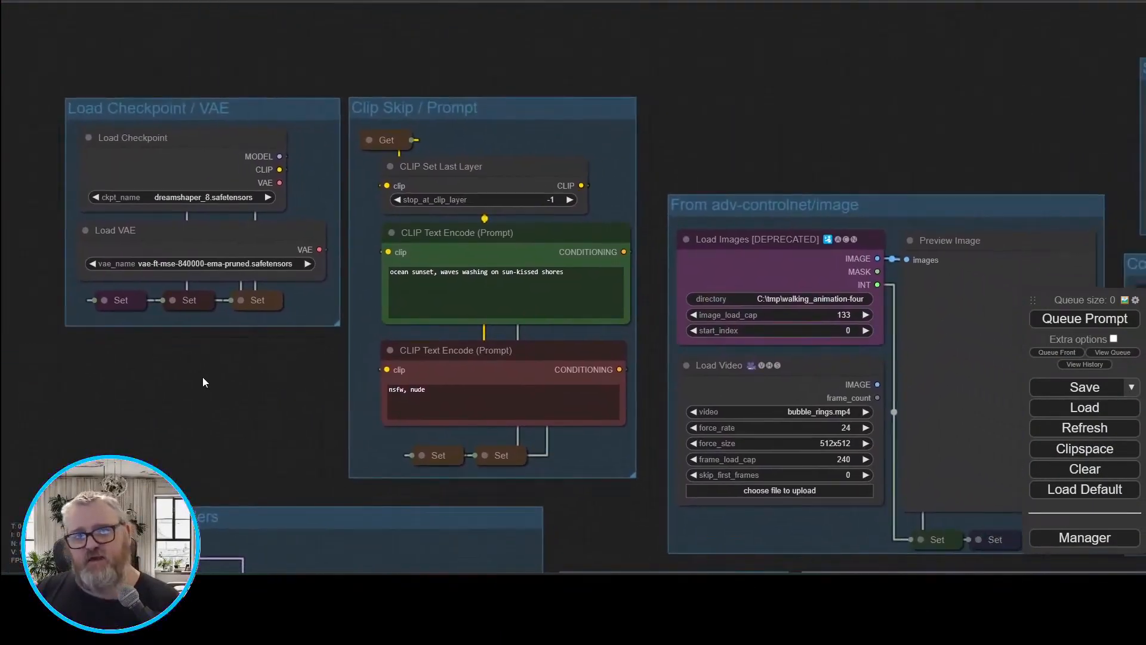
scroll(203, 378, "up", 2)
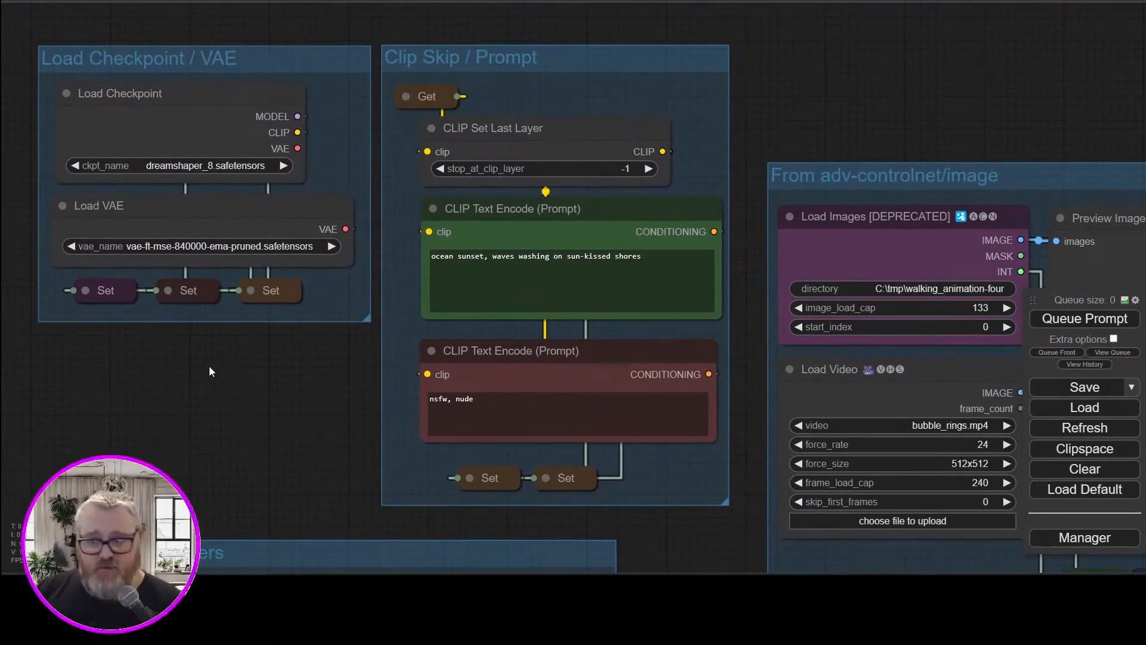
scroll(217, 352, "up", 2)
scroll(241, 370, "down", 3)
left_click_drag(242, 370, 263, 313)
left_click_drag(146, 312, 263, 366)
scroll(263, 366, "up", 5)
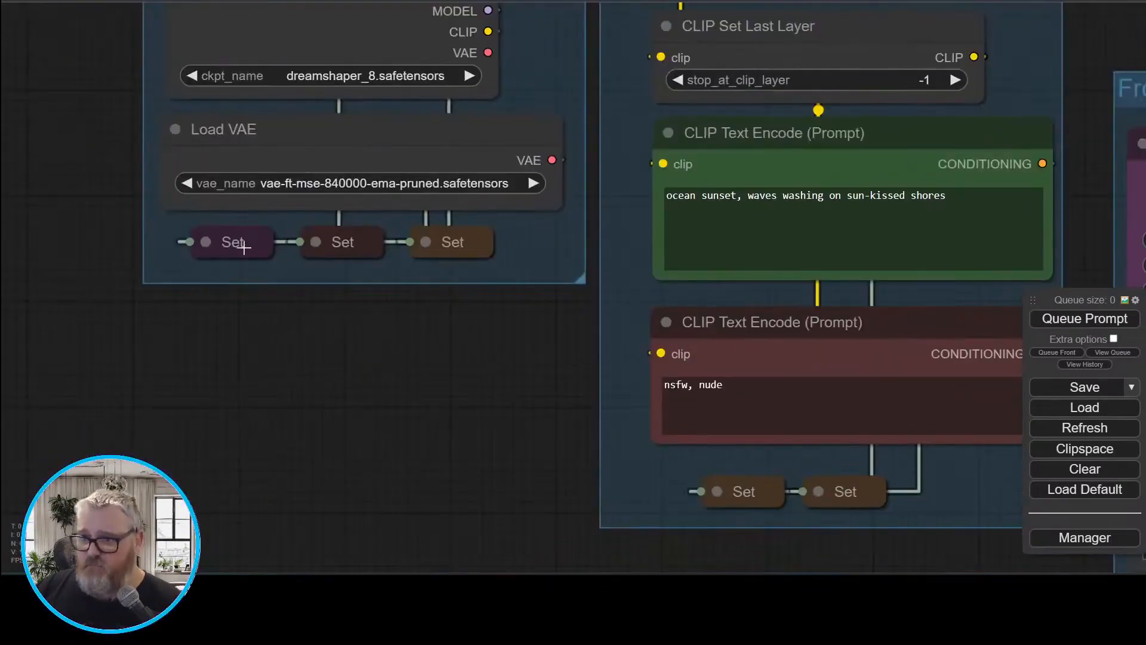
left_click(204, 243)
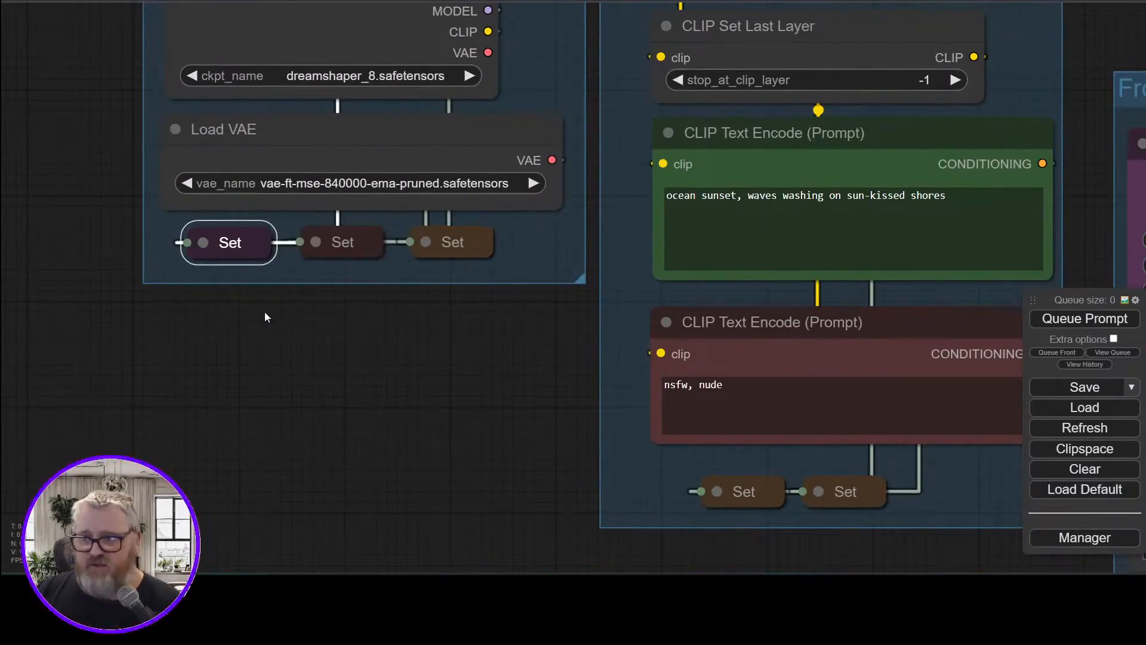
left_click_drag(265, 317, 120, 461)
left_click(517, 123)
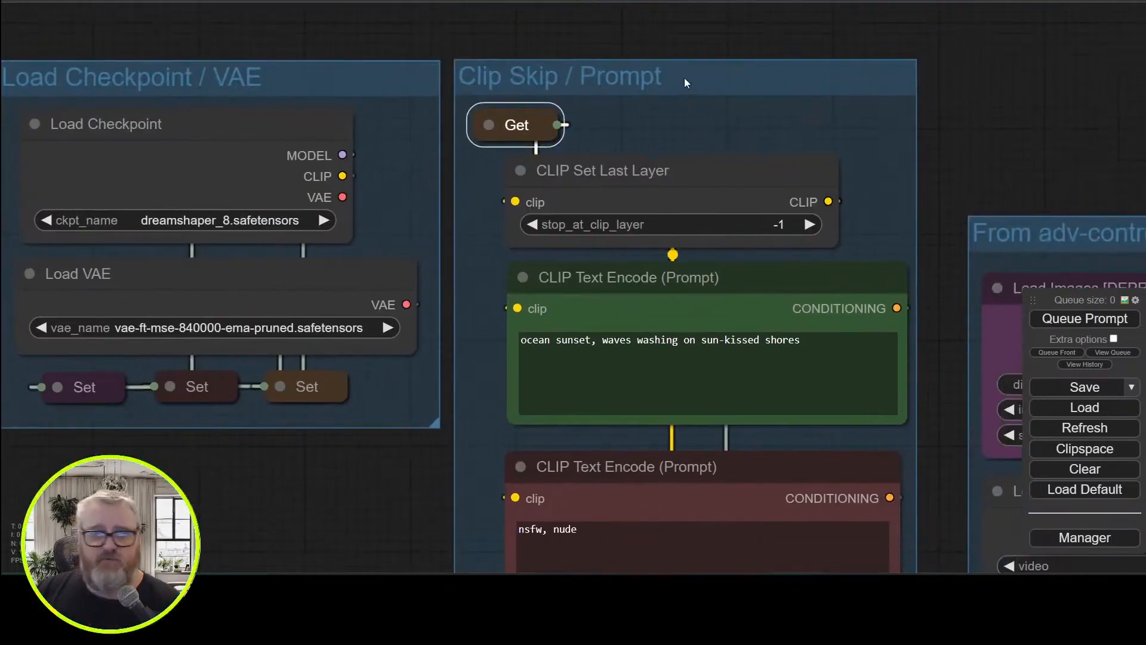
Examine the overall layout of the workflow's node groups, including the Seed and ControlNet groups
left_click_drag(919, 82, 356, 72)
scroll(376, 74, "down", 15)
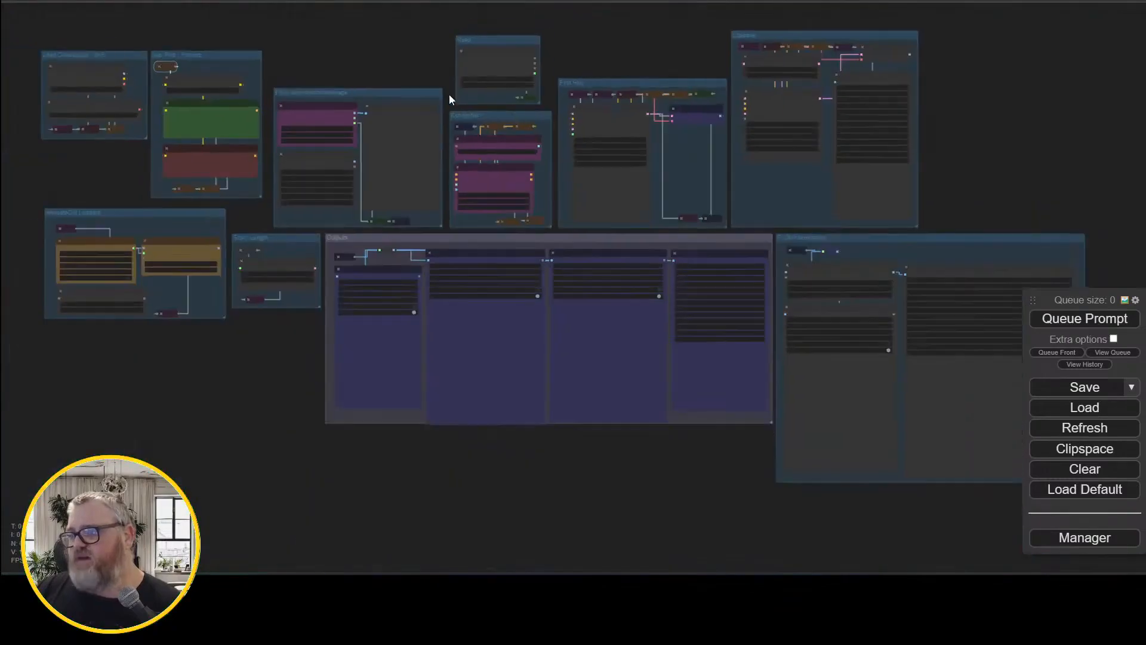
scroll(299, 326, "up", 12)
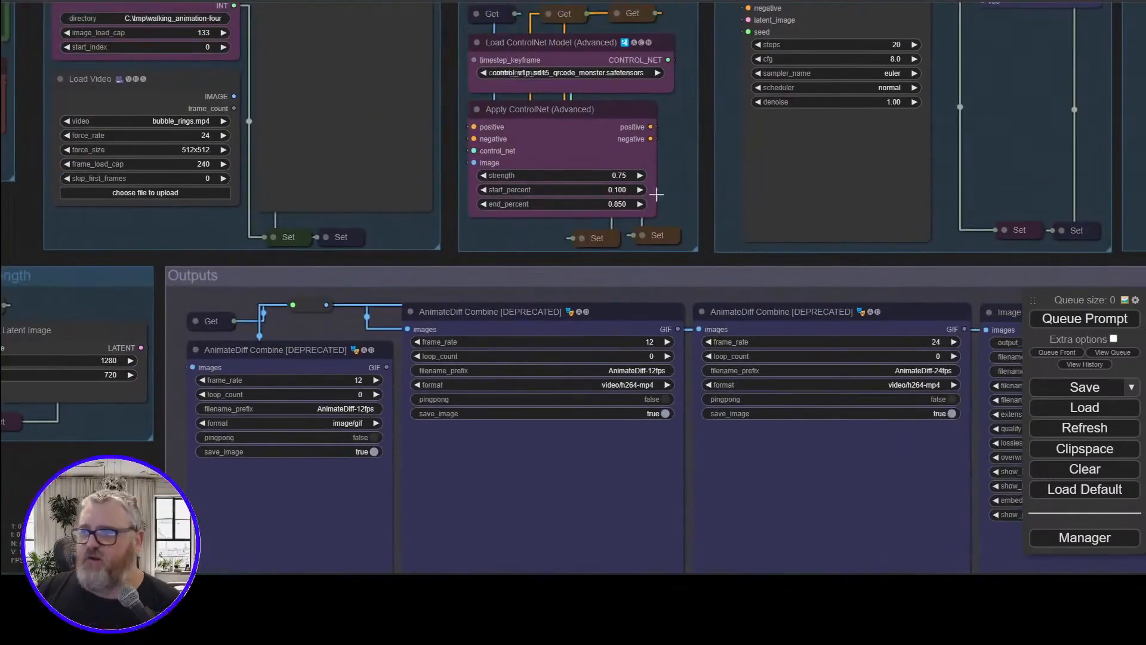
left_click_drag(705, 200, 892, 435)
scroll(892, 434, "down", 2)
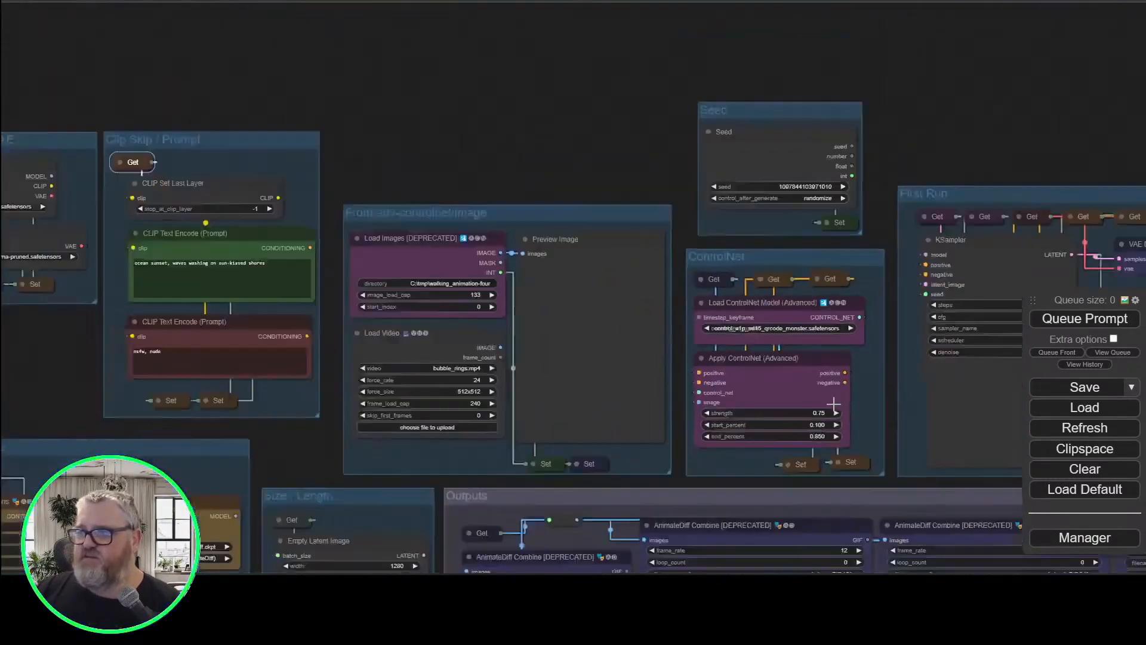
scroll(833, 404, "down", 1)
Examine the AnimateDiff Loaders group and the Set node that stores the AnimateDiff Loader's model output
left_click_drag(322, 478, 390, 245)
scroll(399, 469, "up", 3)
left_click_drag(401, 468, 539, 553)
left_click_drag(282, 216, 193, 268)
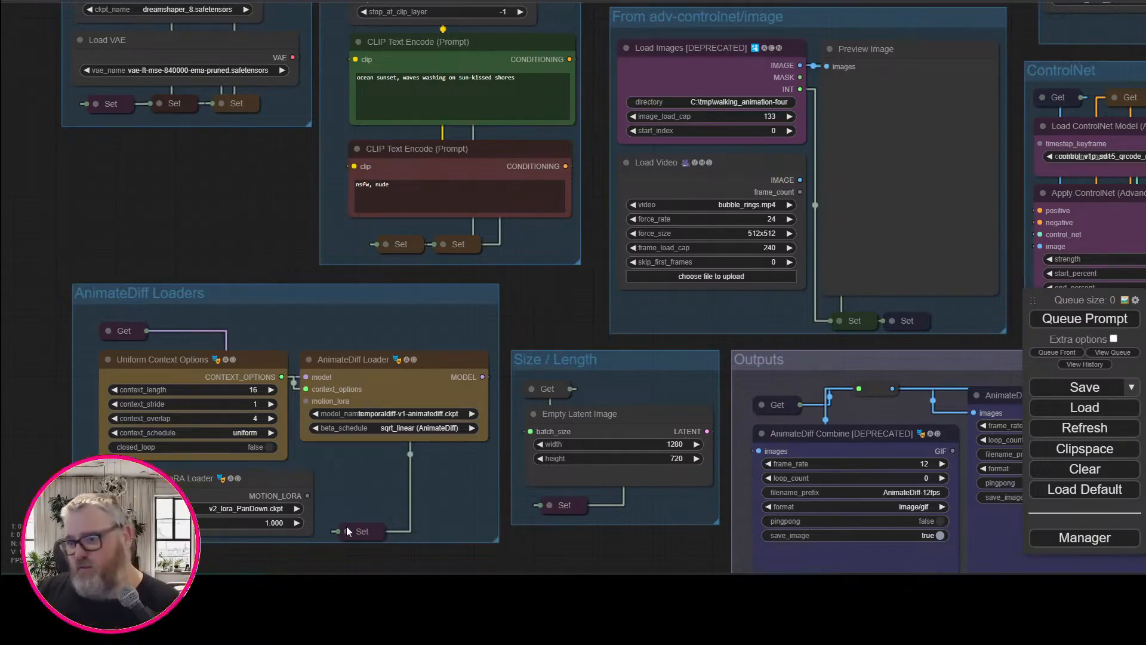
left_click_drag(346, 526, 343, 519)
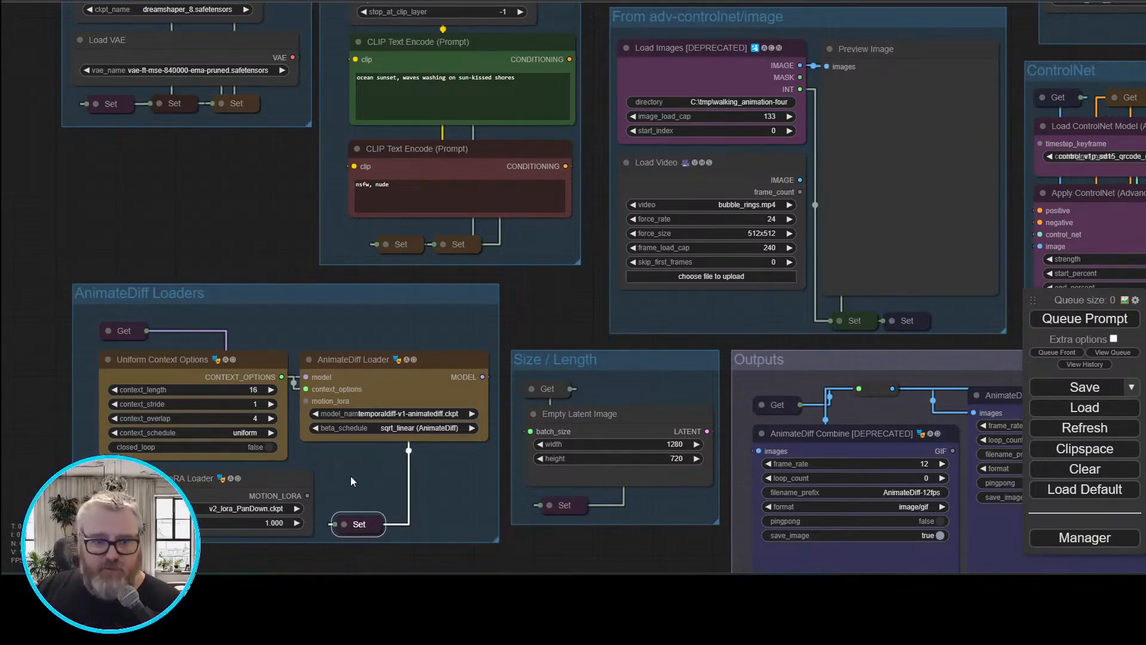
left_click_drag(185, 207, 89, 224)
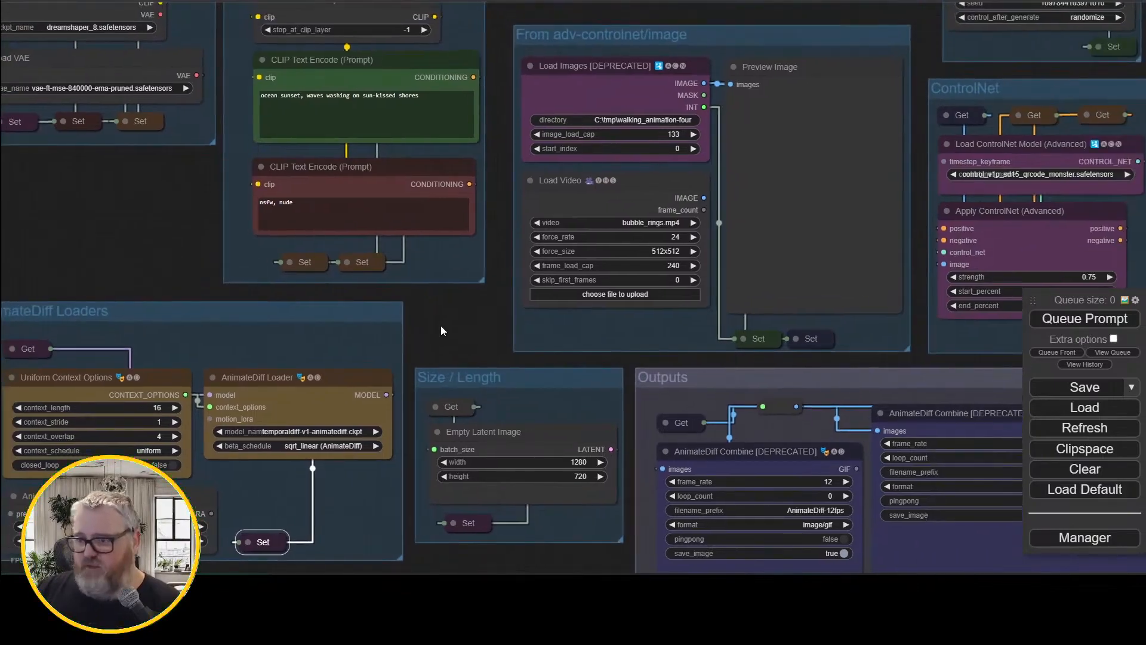
left_click_drag(441, 324, 446, 372)
Examine the remaining workflow groups through the Outputs group to the FILM Interpolation group
scroll(170, 269, "down", 3)
left_click_drag(429, 175, 215, 141)
left_click_drag(404, 58, 43, 8)
left_click_drag(508, 21, 266, 109)
scroll(334, 143, "up", 4)
left_click_drag(404, 169, 131, 41)
scroll(836, 260, "down", 3)
left_click_drag(835, 260, 714, 48)
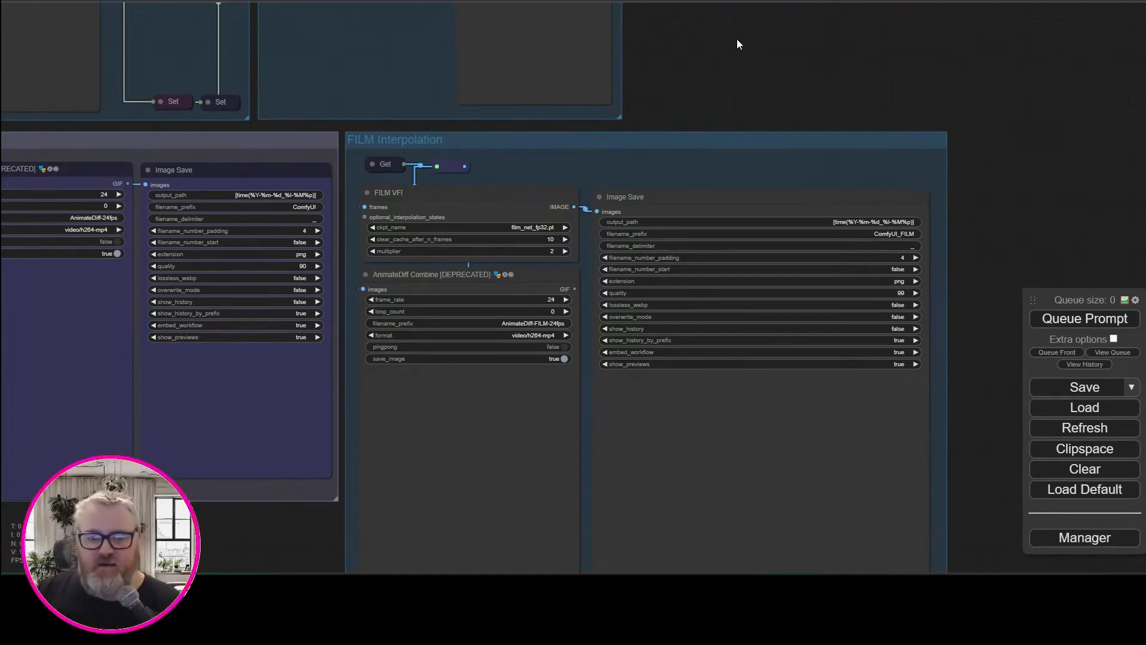
left_click_drag(760, 90, 903, 1)
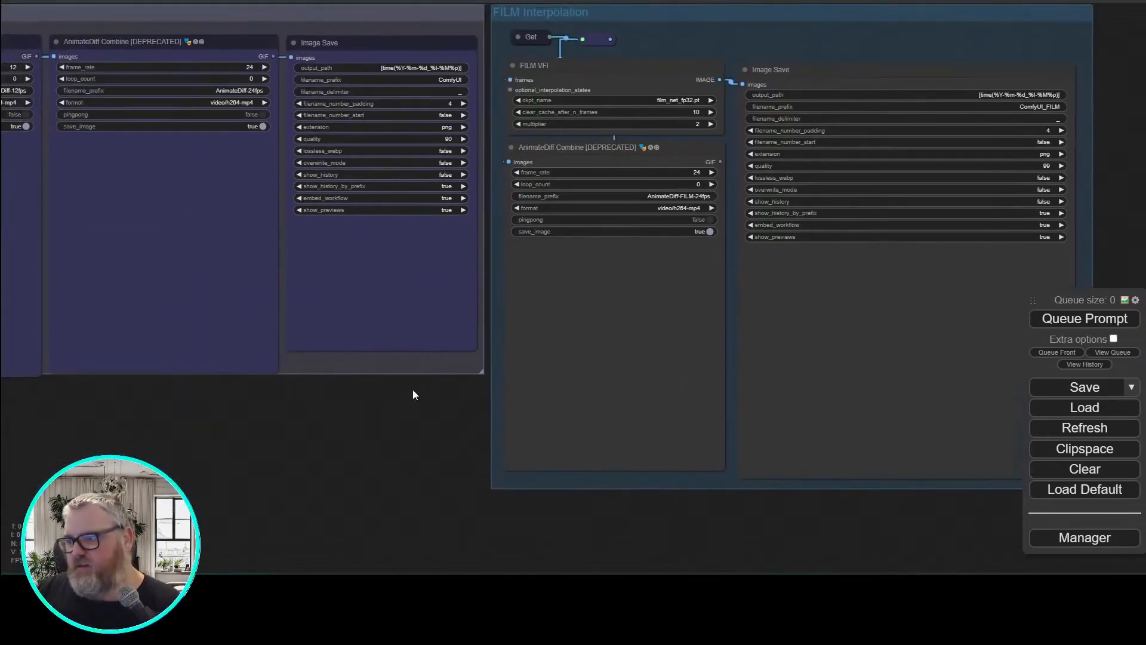
left_click_drag(306, 413, 687, 548)
left_click_drag(178, 543, 791, 563)
left_click_drag(380, 436, 354, 571)
left_click_drag(139, 153, 196, 300)
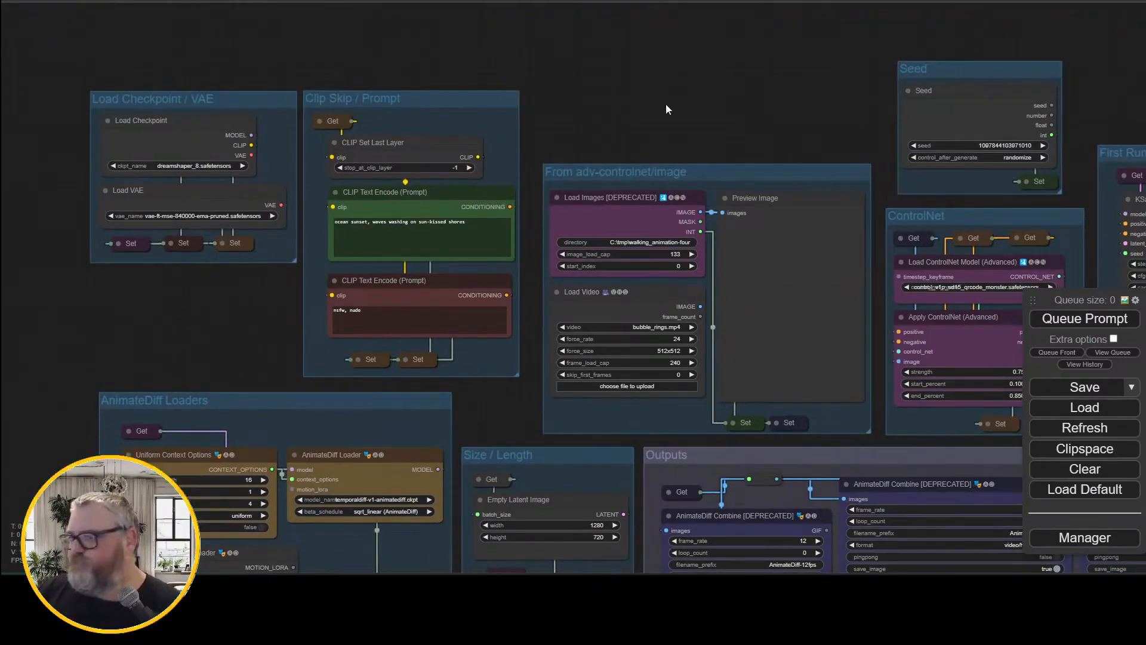
left_click_drag(665, 104, 451, 76)
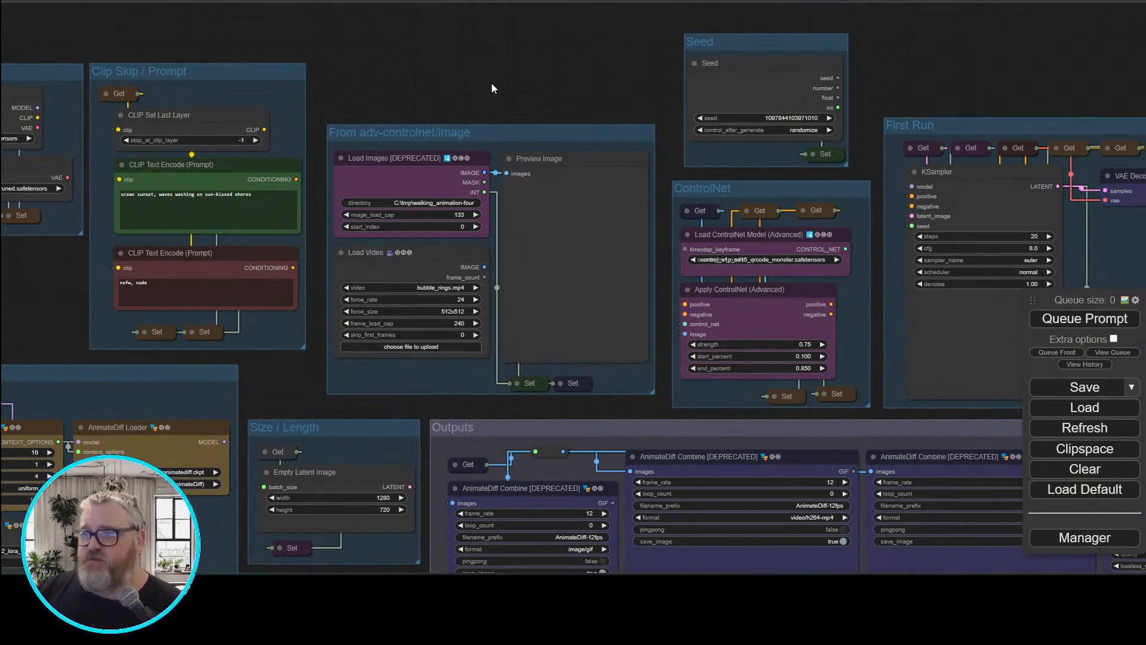
left_click_drag(491, 87, 499, 51)
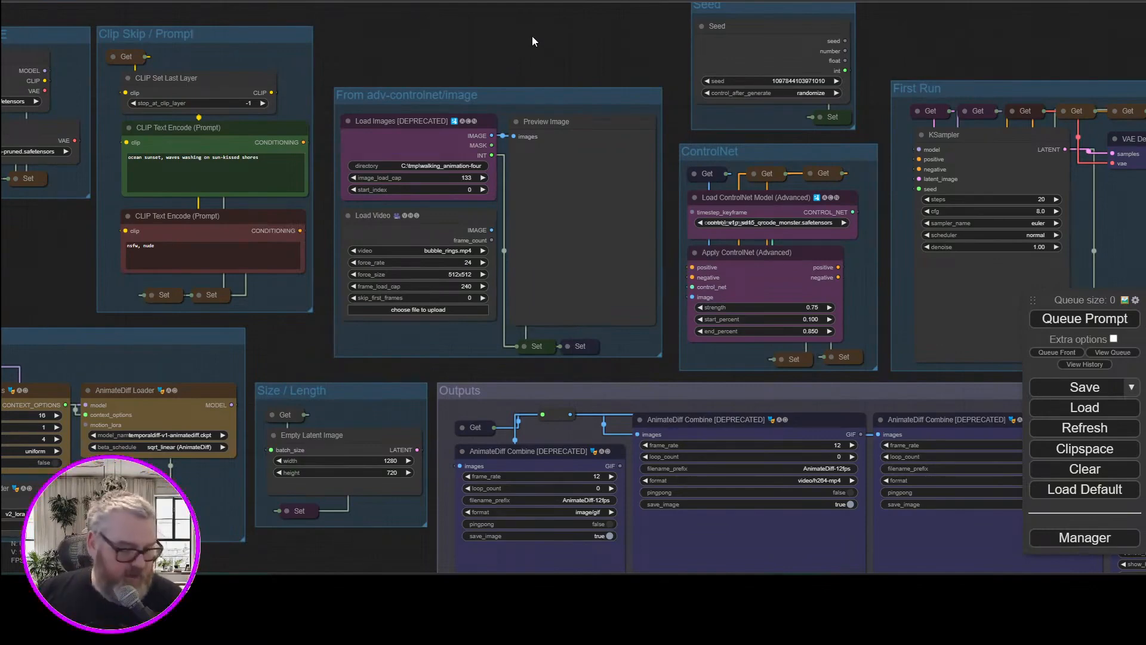
left_click_drag(610, 44, 785, 97)
left_click_drag(613, 150, 607, 106)
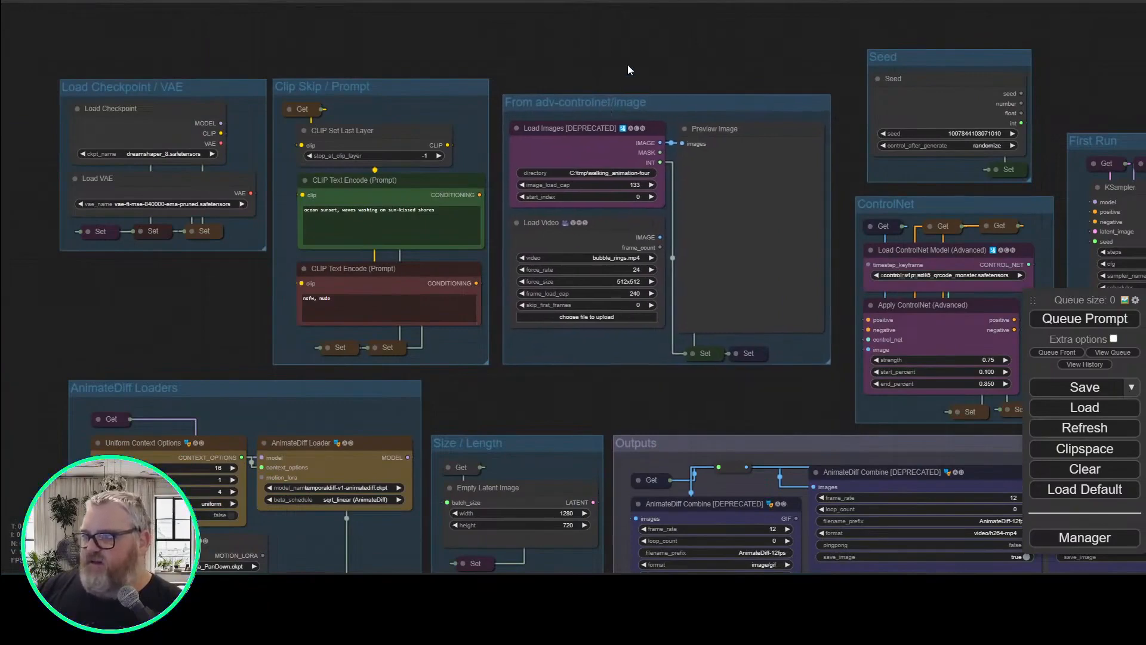
double_click(638, 52)
left_click_drag(638, 51, 711, 69)
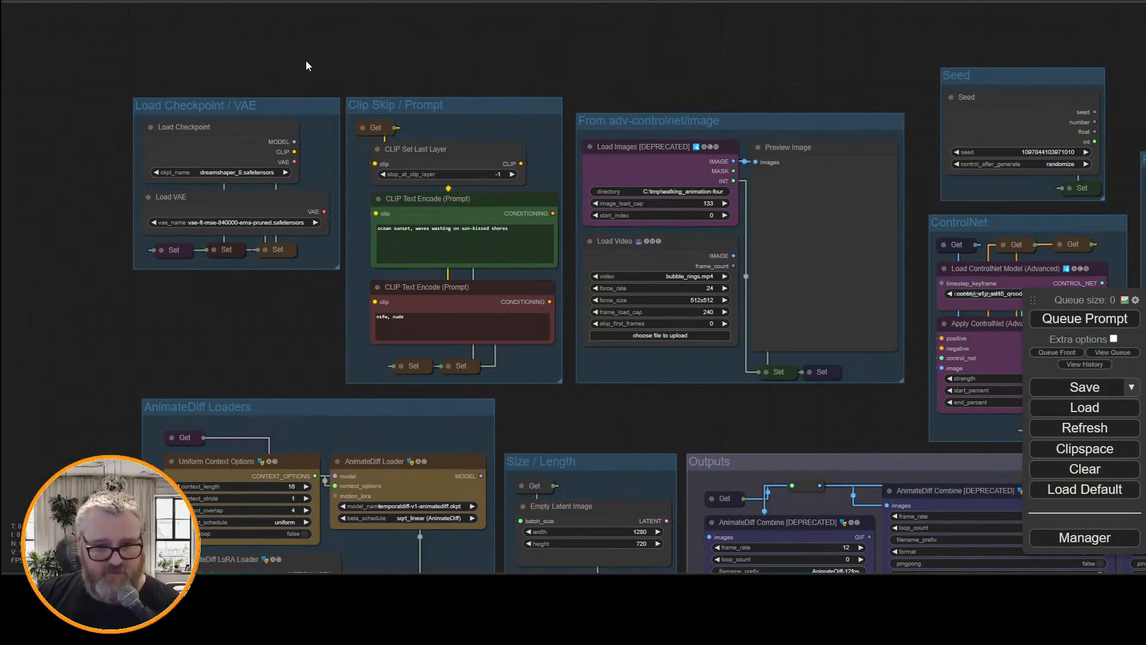
Survey the image source, Seed, ControlNet, First Run and Upscaler groups of the workflow
left_click_drag(322, 67, 141, 48)
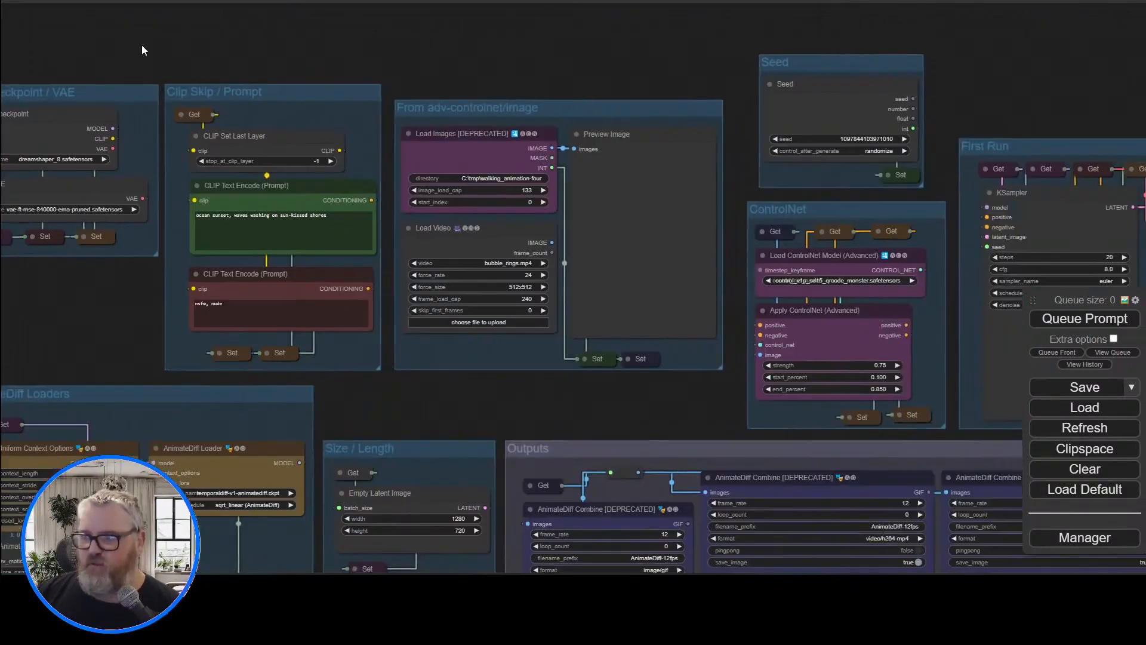
left_click_drag(503, 42, 317, 11)
left_click_drag(577, 19, 440, 40)
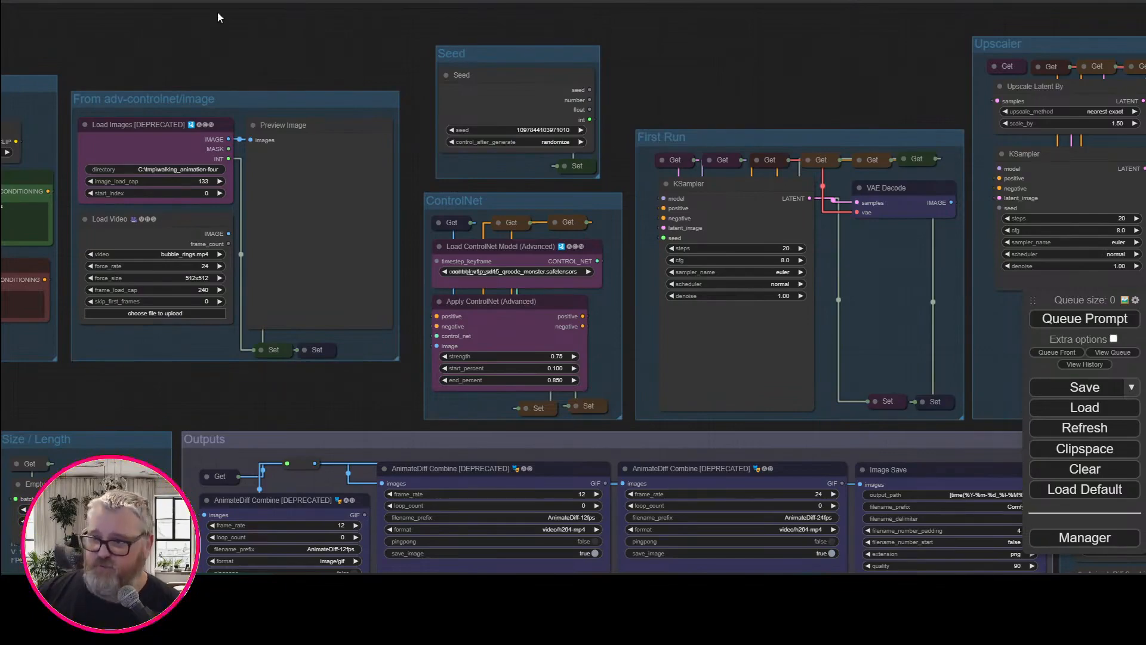
left_click_drag(286, 80, 37, 83)
left_click_drag(454, 64, 621, 116)
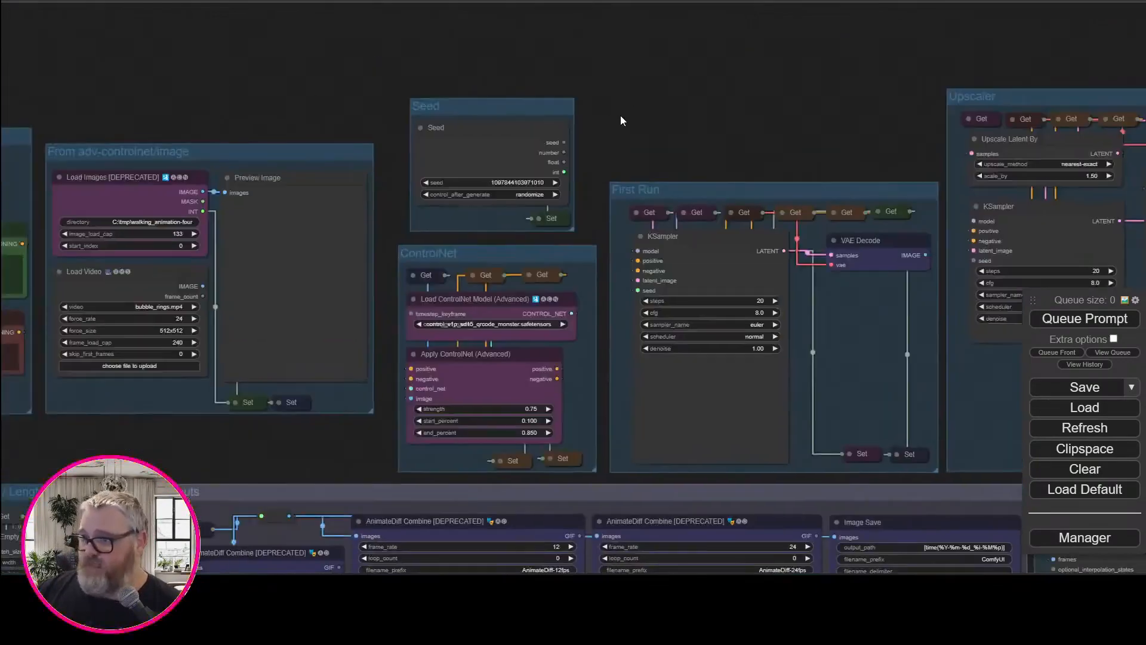
left_click_drag(409, 76, 688, 54)
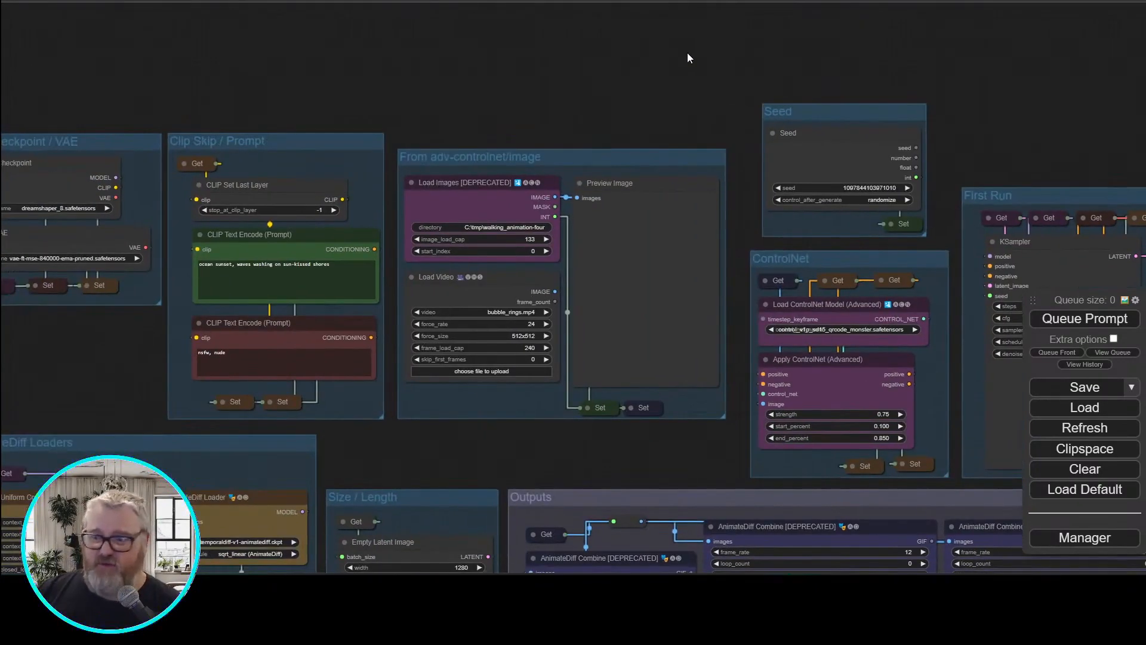
scroll(500, 99, "down", 4)
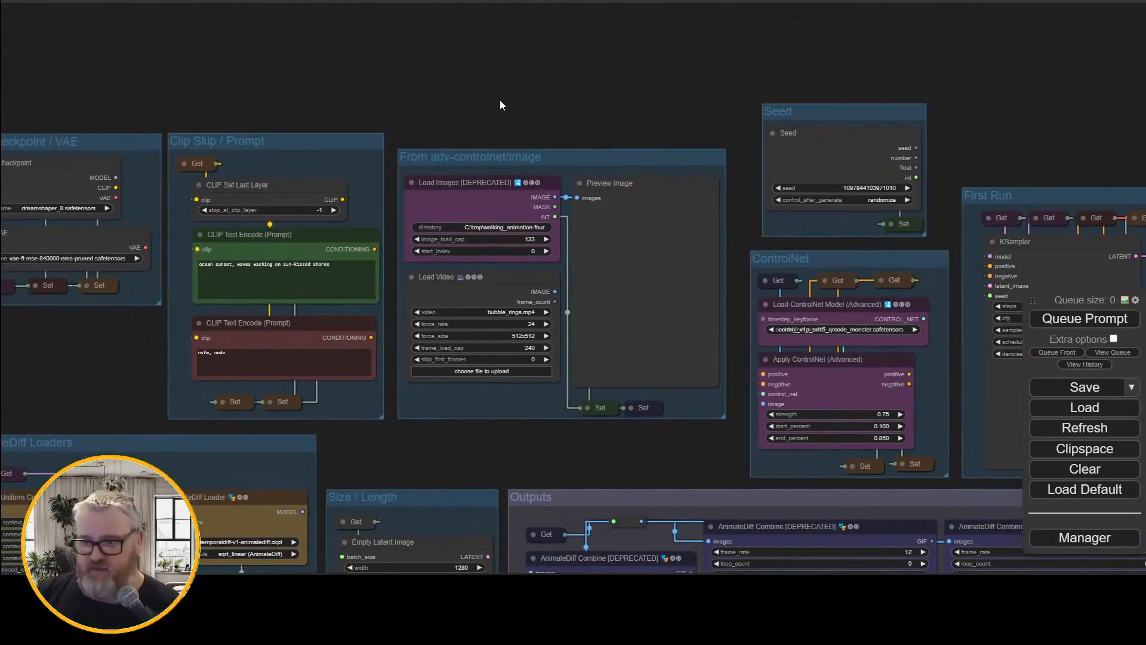
scroll(471, 67, "up", 8)
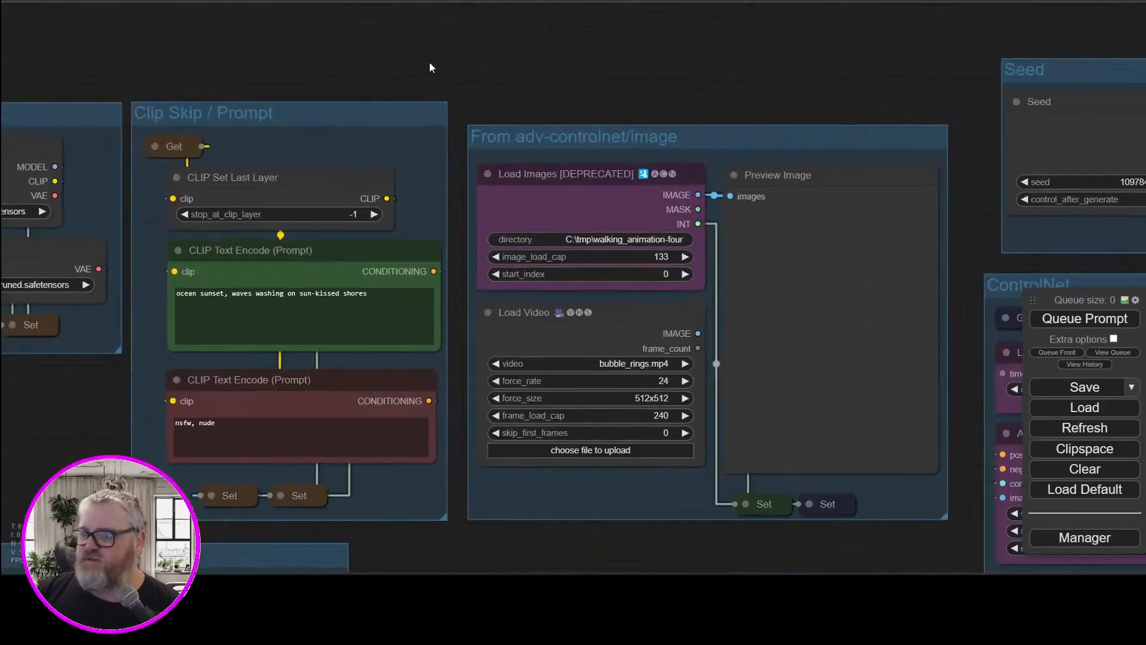
Inspect the checkpoint and VAE loaders, the CLIP Set Last Layer node, and the positive and negative prompt nodes
left_click_drag(432, 68, 727, 44)
left_click(227, 87)
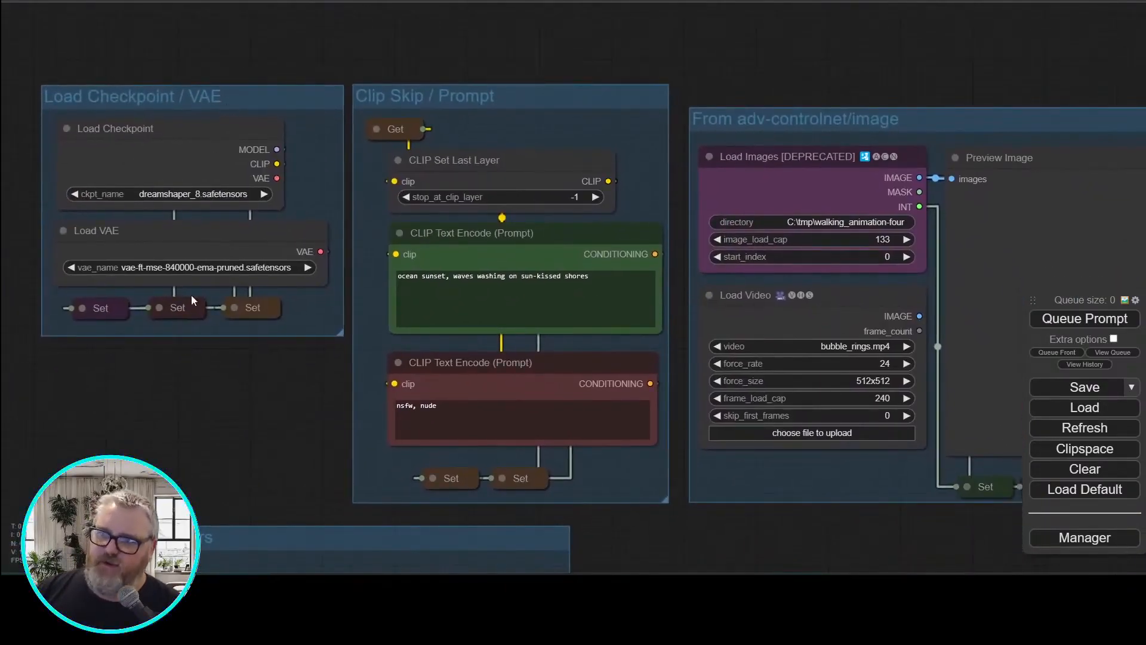
left_click_drag(630, 37, 476, 11)
left_click(360, 139)
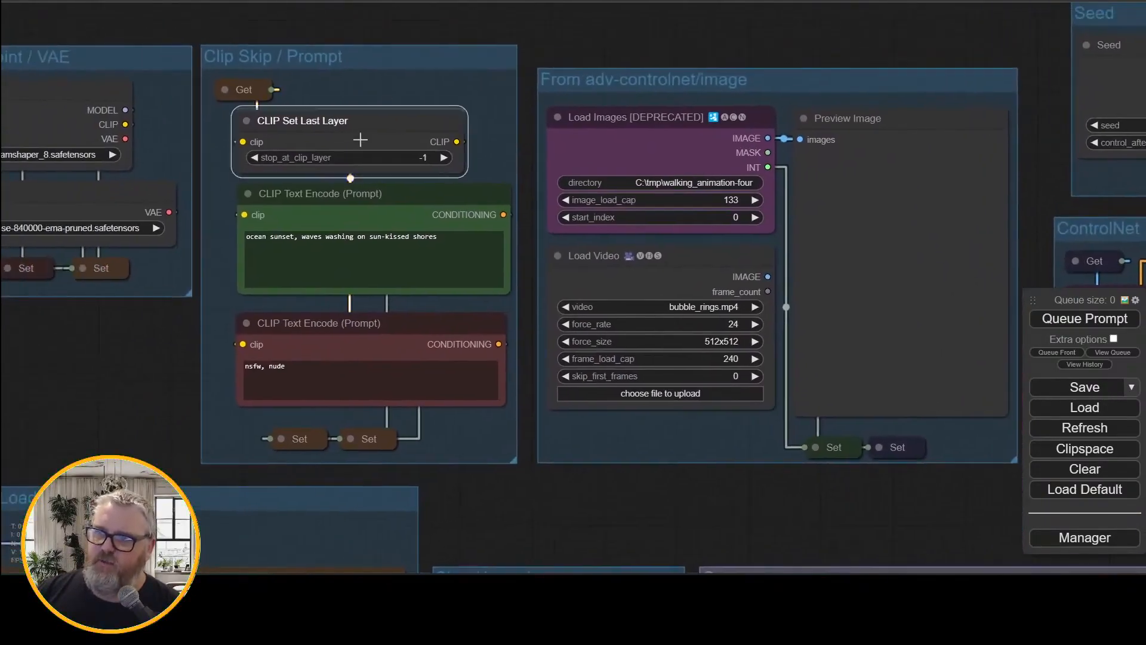
left_click(347, 206)
left_click_drag(337, 317, 338, 320)
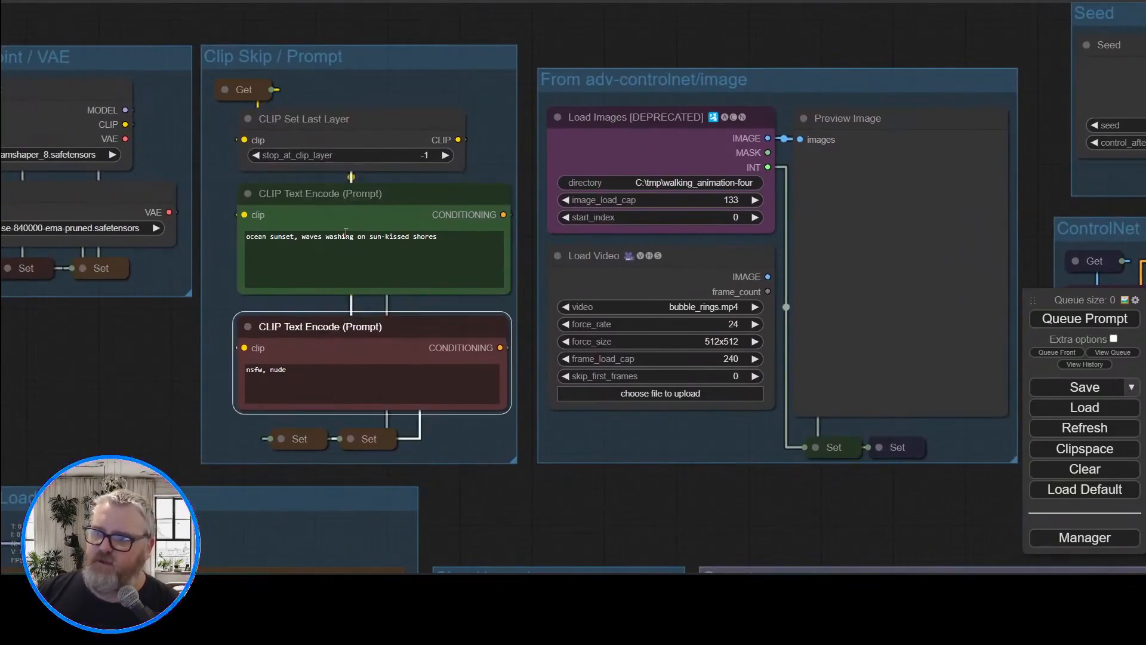
left_click_drag(635, 43, 361, 28)
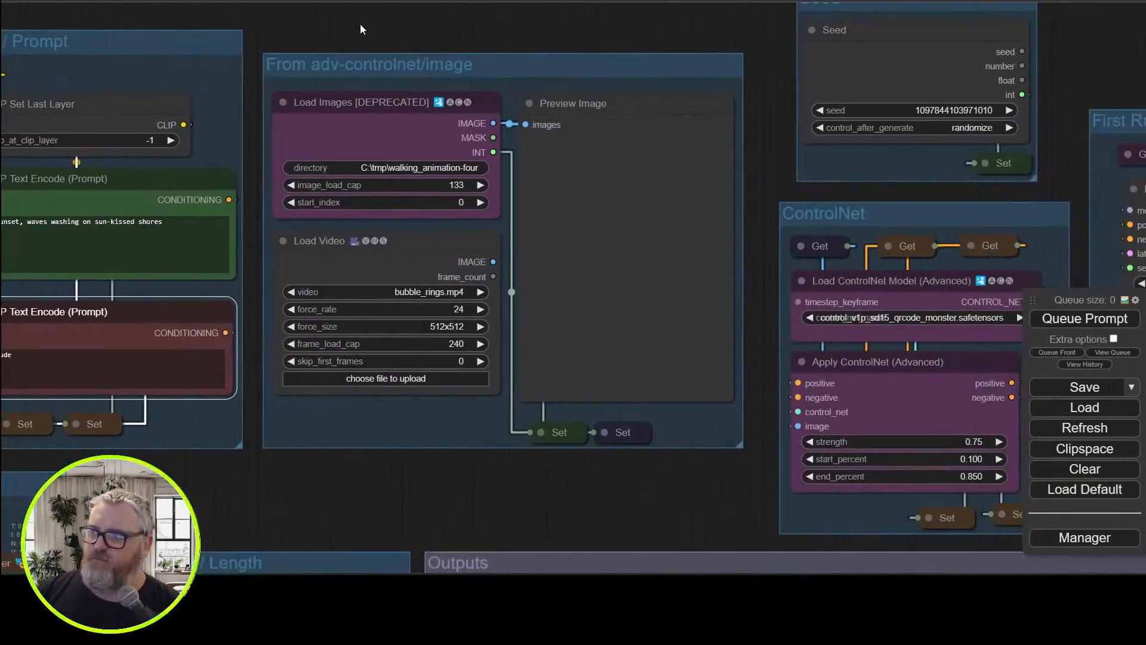
Inspect the AnimateDiff Loader and the available motion LoRAs in the AnimateDiff LoRA Loader, keeping v2_lora_PanDown.ckpt
left_click_drag(230, 495, 657, 2)
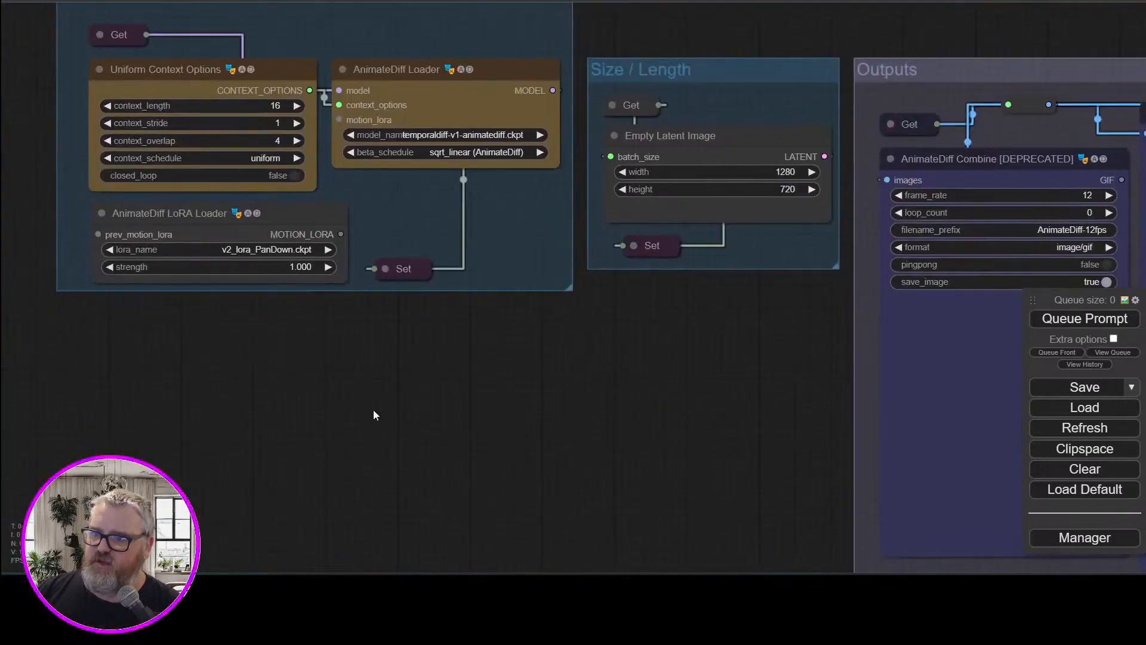
left_click_drag(374, 410, 396, 559)
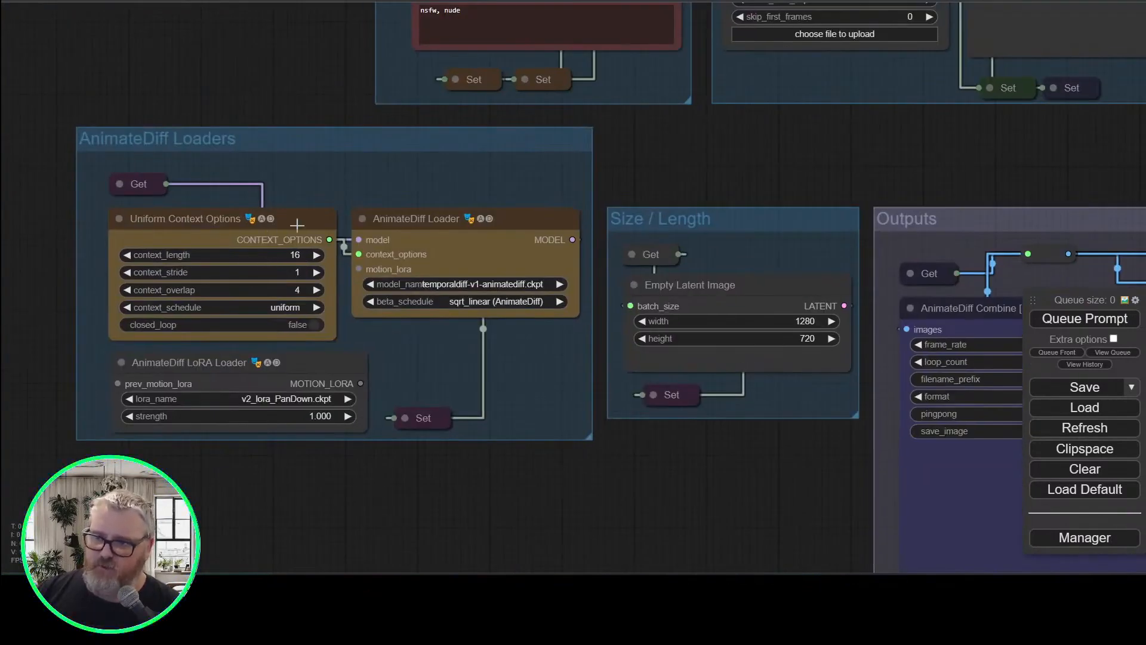
left_click_drag(420, 221, 421, 224)
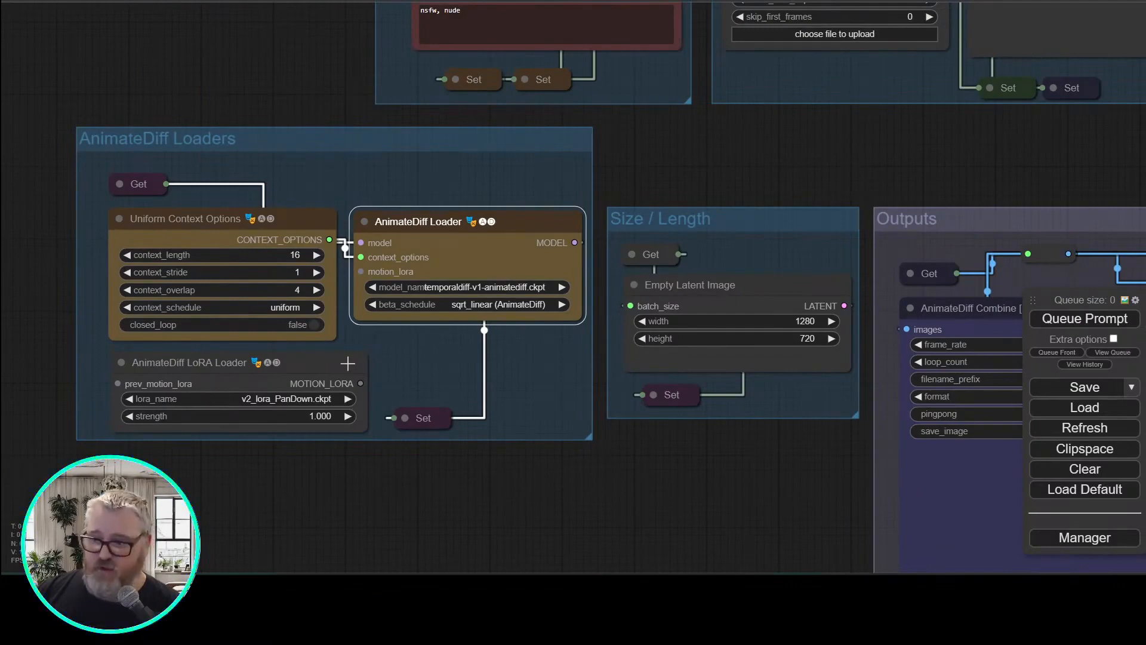
left_click_drag(348, 363, 348, 361)
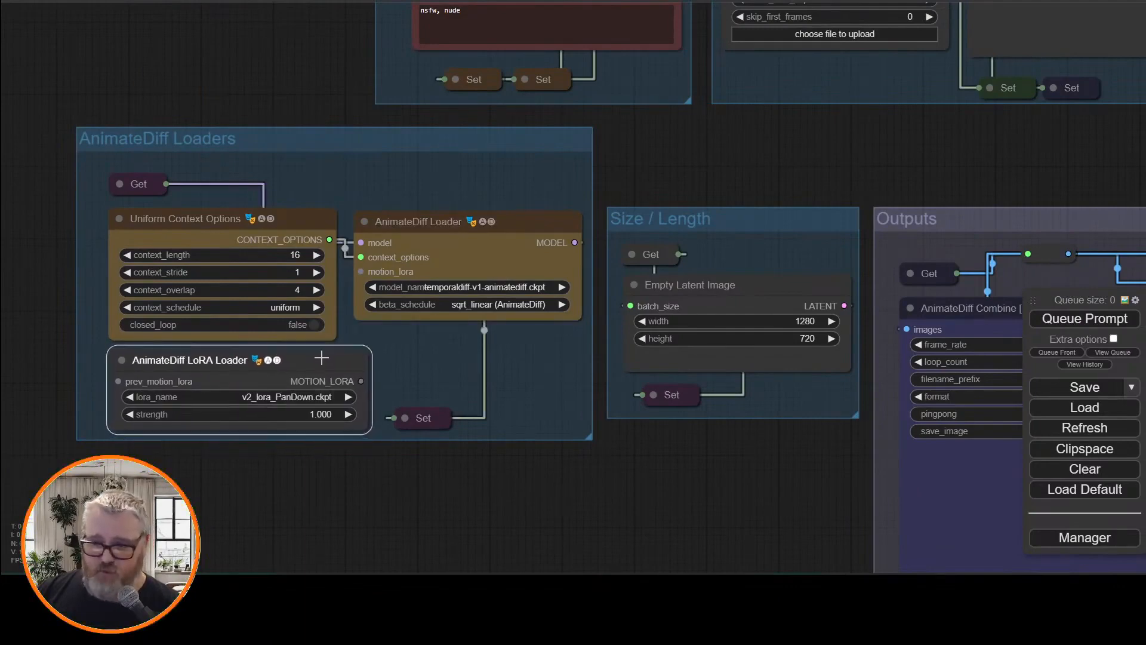
left_click(302, 397)
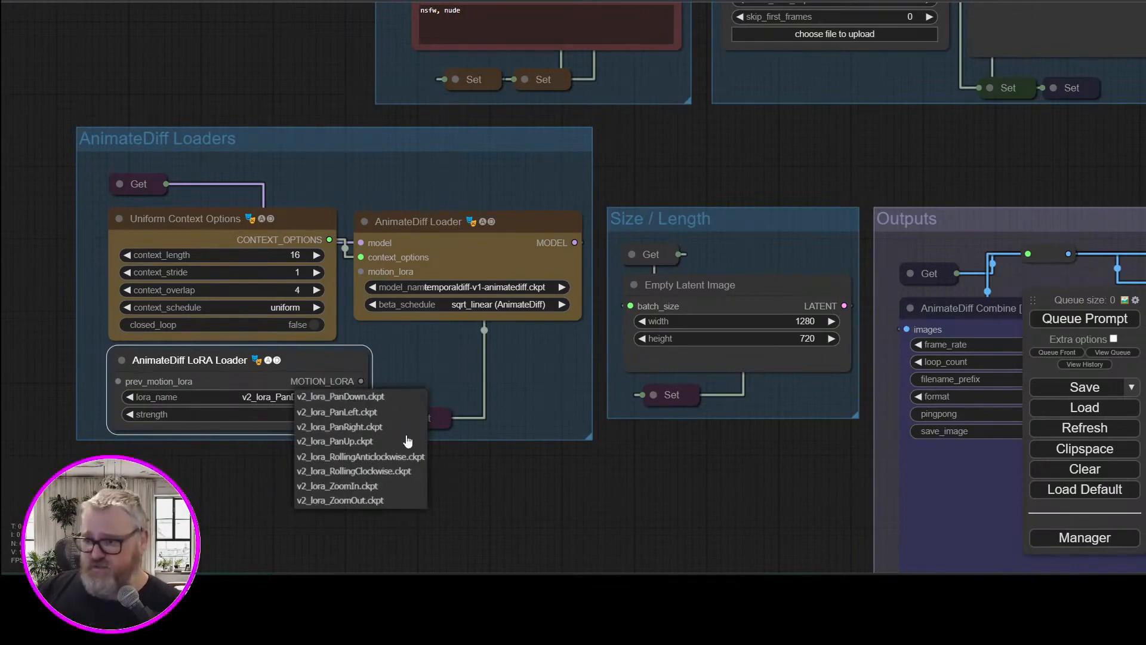
left_click(560, 468)
Examine the image source group's loaders and preview, and the Seed, ControlNet and First Run groups
left_click_drag(825, 408, 346, 422)
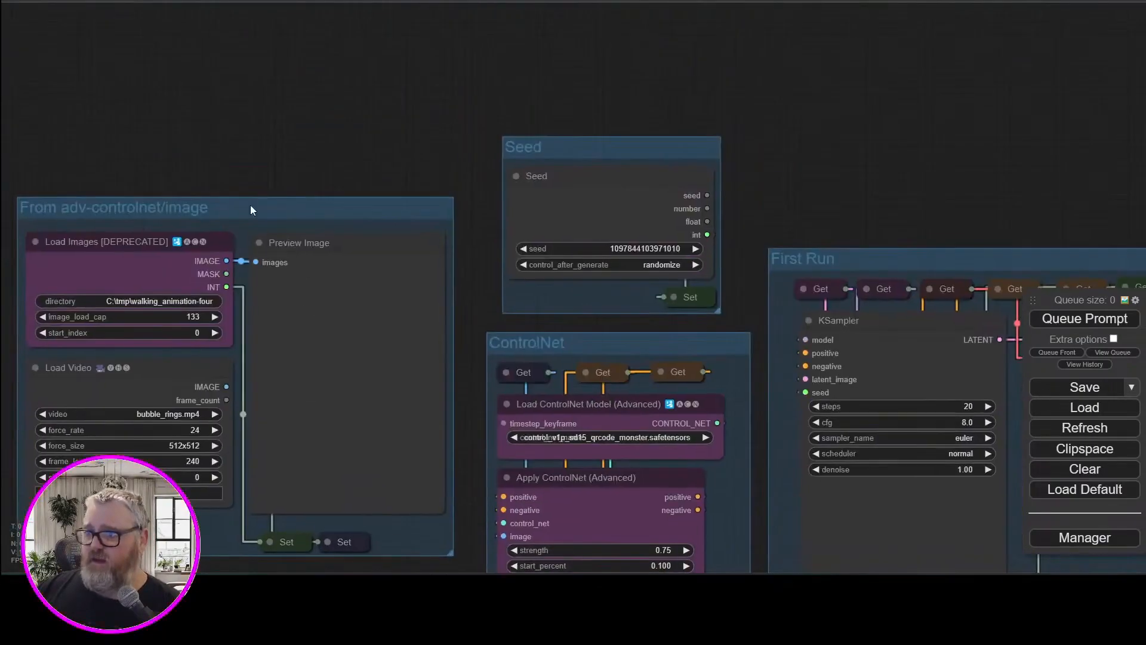
left_click_drag(250, 205, 514, 44)
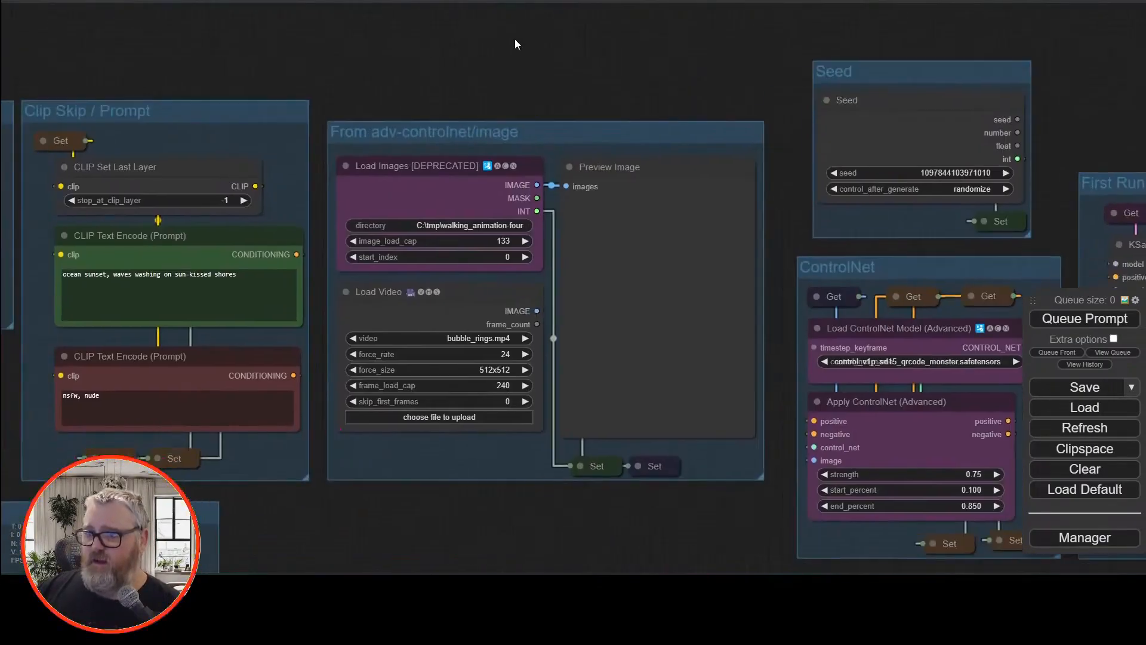
left_click_drag(452, 189, 455, 190)
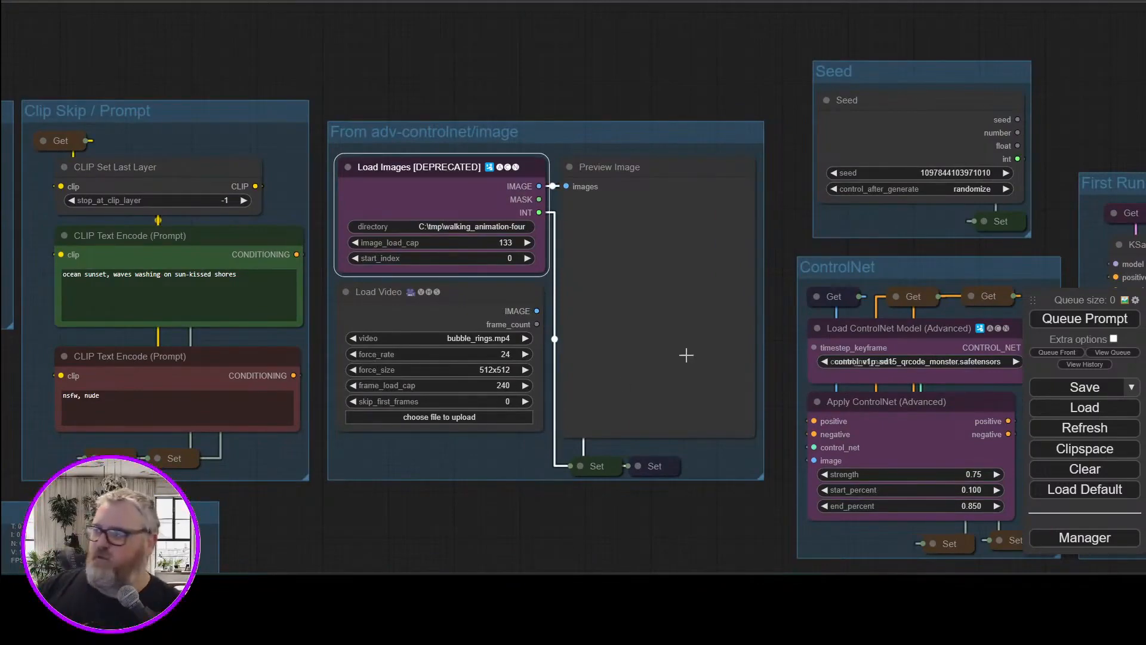
left_click_drag(715, 61, 154, 37)
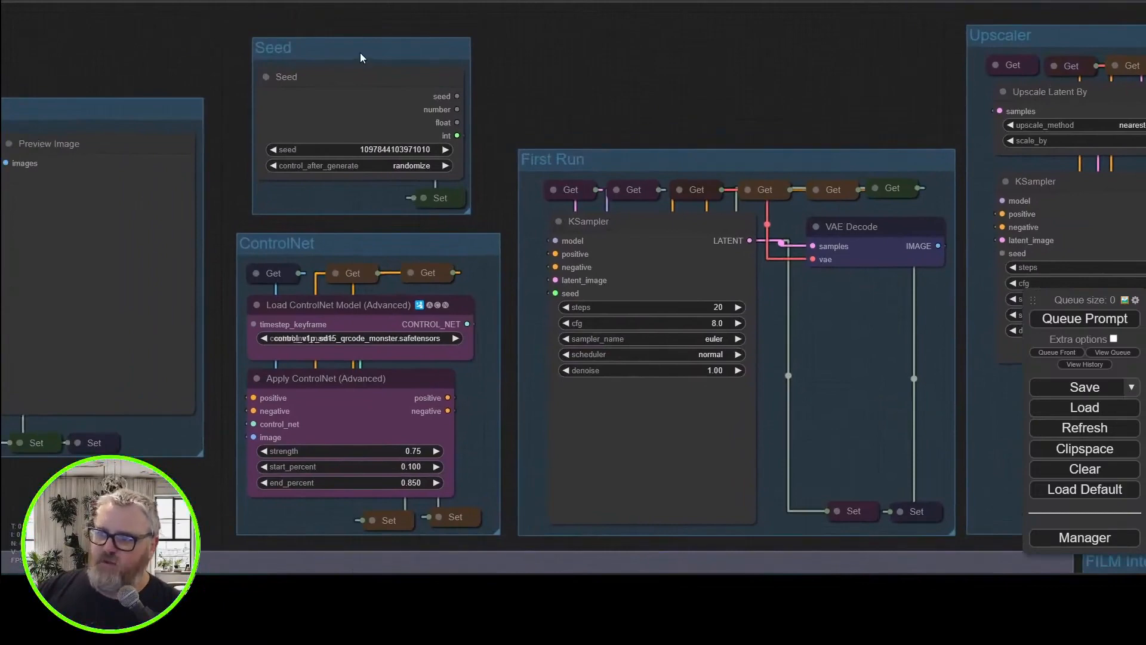
left_click_drag(423, 253, 408, 184)
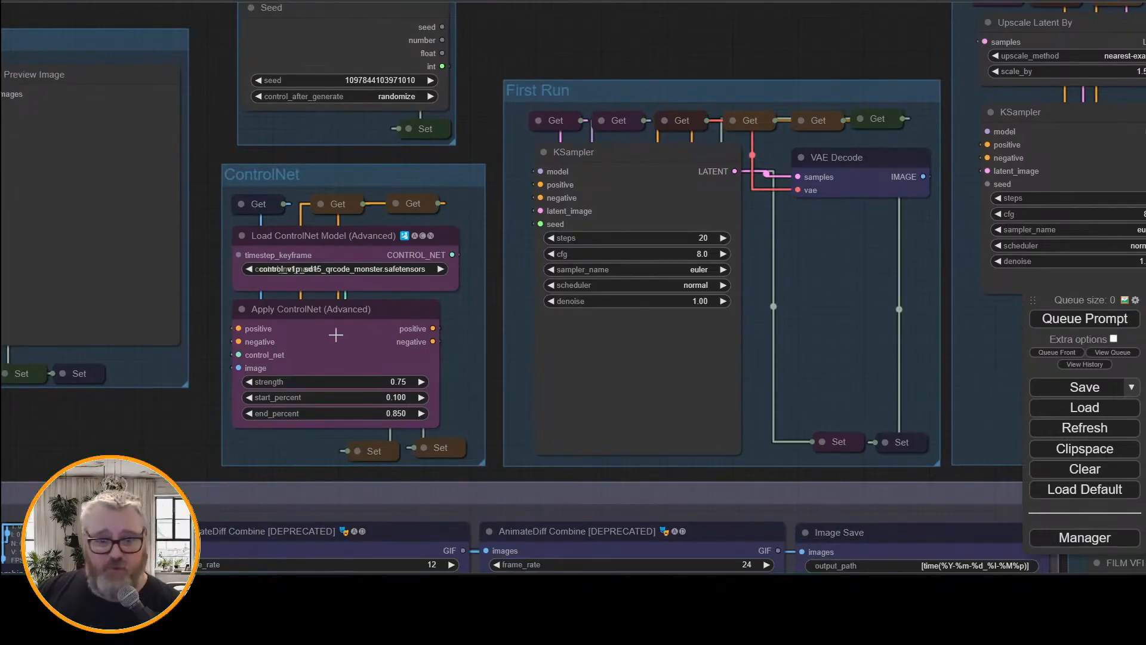
left_click_drag(577, 54, 267, 86)
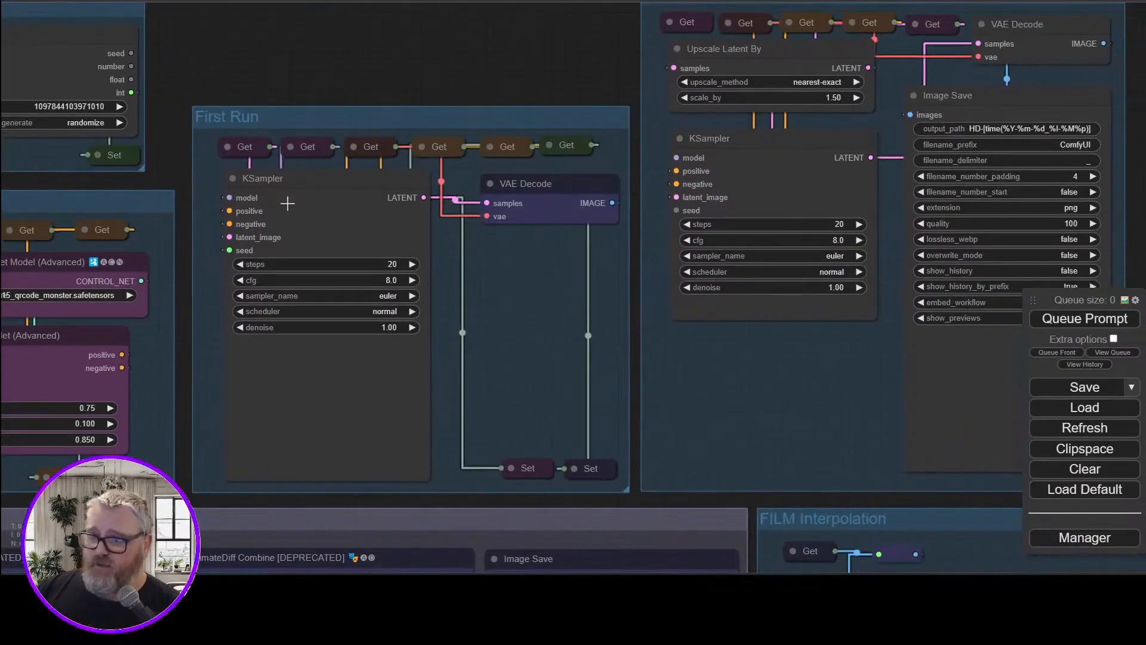
left_click_drag(287, 203, 285, 202)
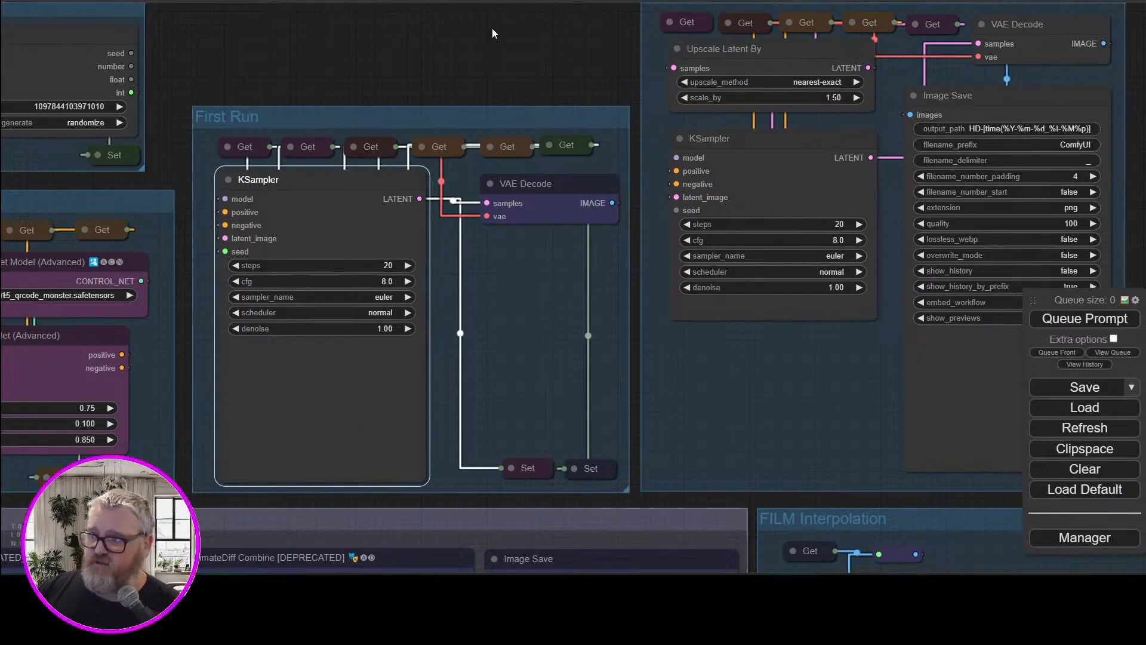
left_click_drag(492, 27, 636, 40)
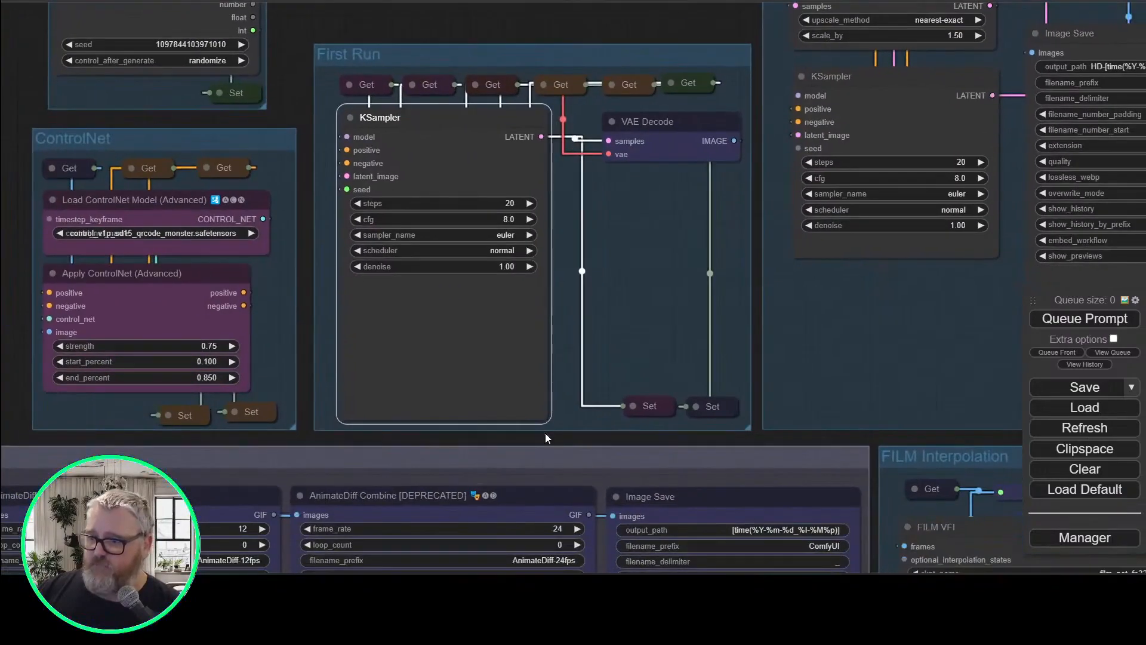
Examine the video combine and Image Save nodes in the Outputs group, and the FILM Interpolation group
left_click_drag(545, 438, 0, 69)
left_click_drag(627, 56, 1097, 27)
left_click_drag(244, 555, 635, 573)
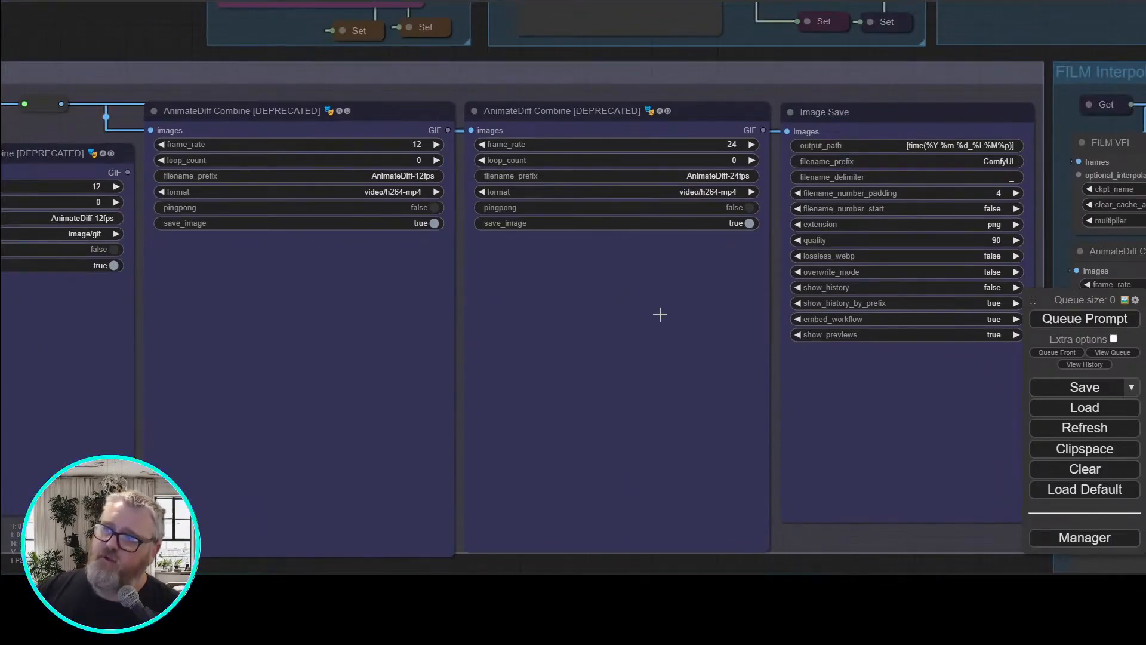
left_click_drag(707, 565, 1, 556)
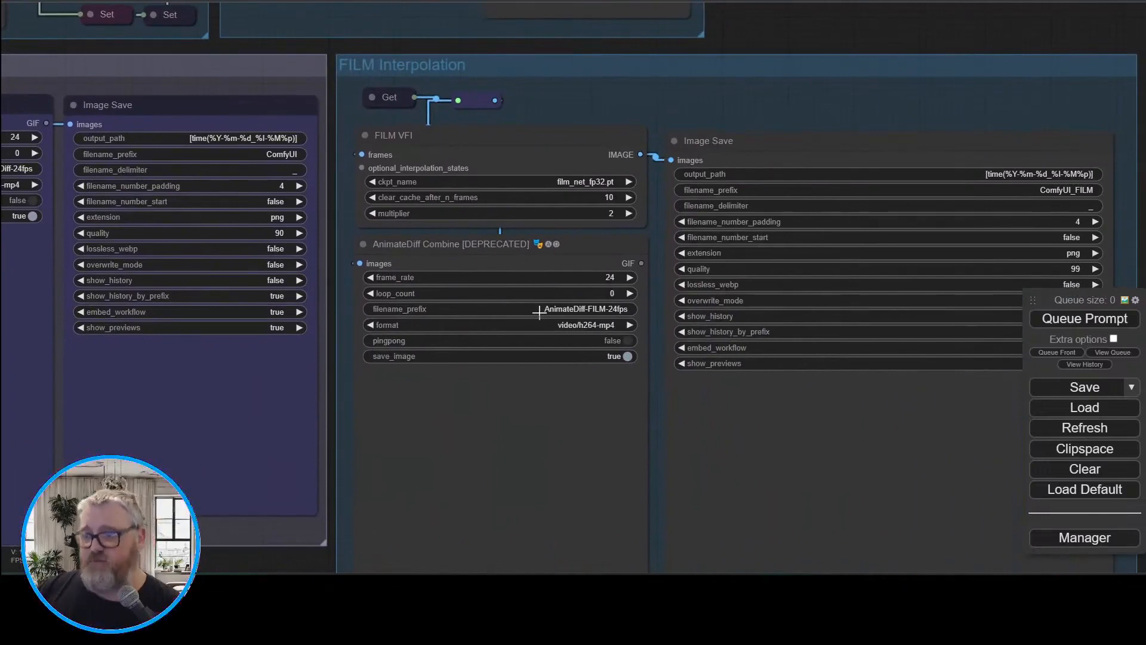
Set the quality of the Image Save node in the Upscaler group to 99
left_click_drag(810, 37, 915, 255)
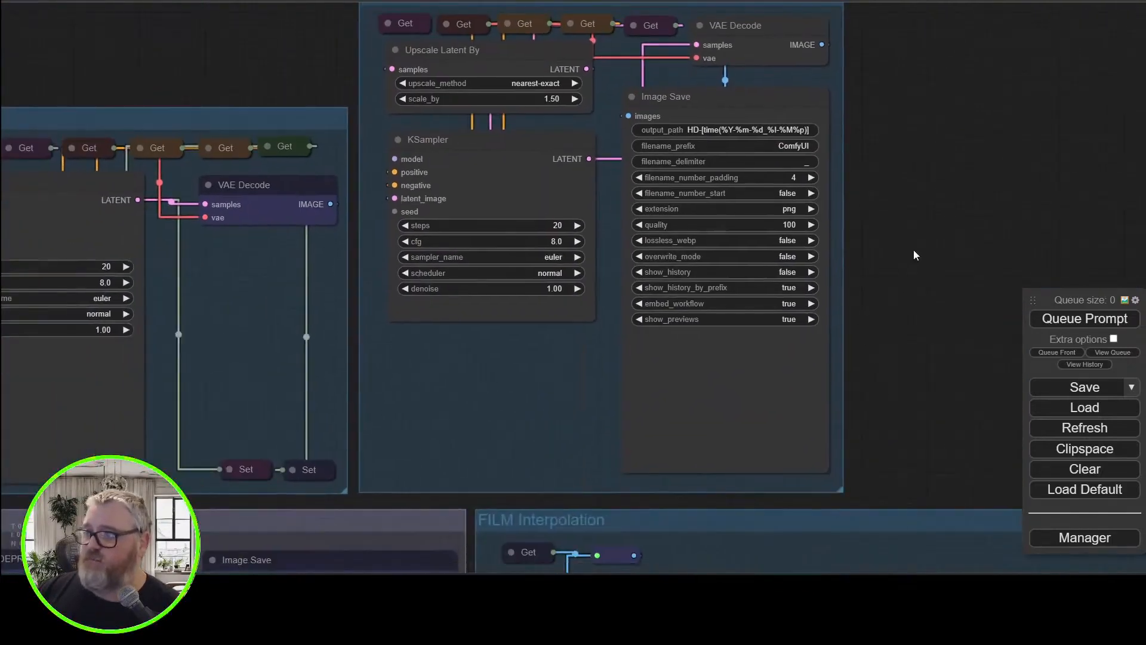
left_click(639, 225)
left_click_drag(956, 433, 926, 0)
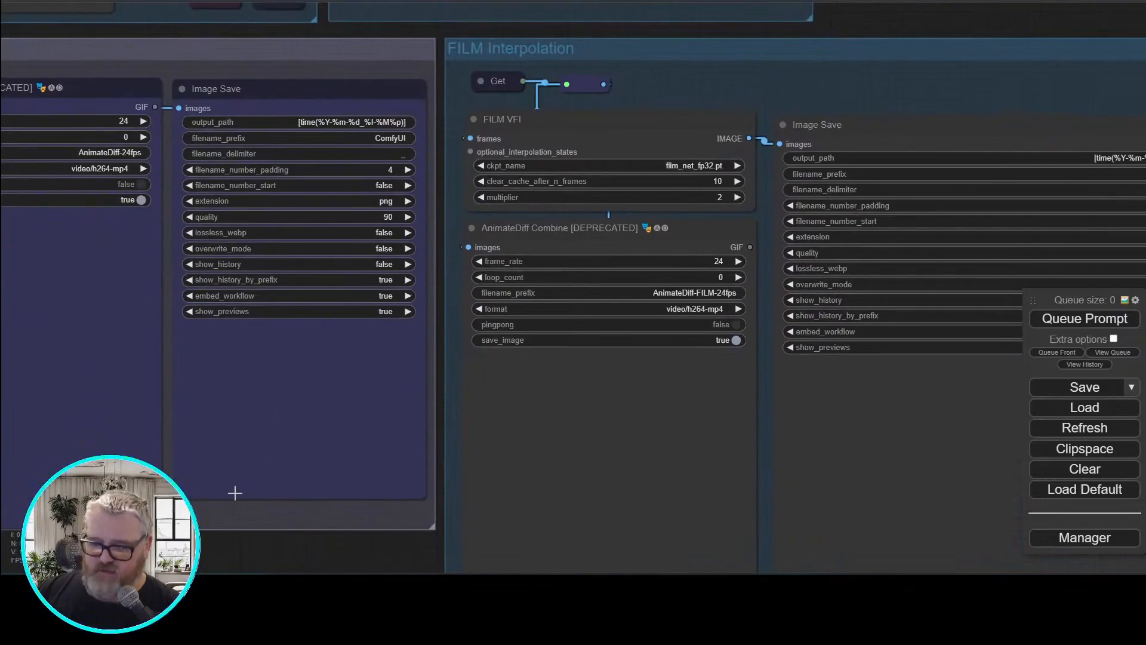
Survey the Outputs and Upscaler groups once more and return to the image source group
left_click_drag(239, 558, 511, 554)
left_click_drag(233, 521, 425, 504)
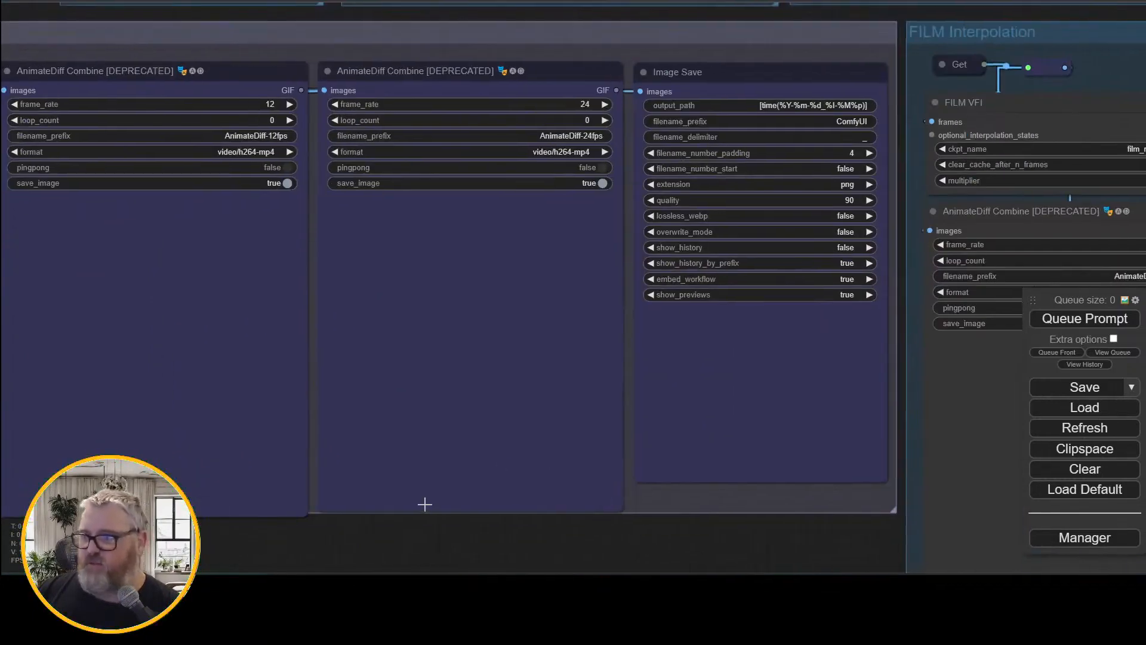
scroll(425, 503, "down", 5)
left_click_drag(983, 43, 882, 274)
scroll(882, 274, "up", 4)
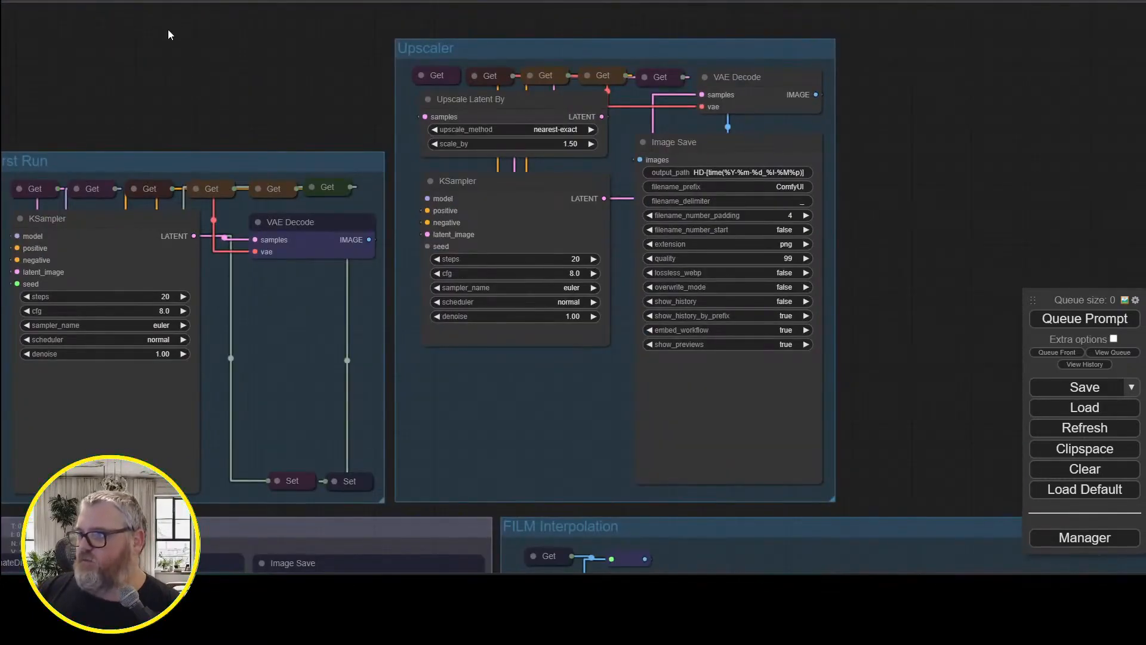
left_click_drag(169, 35, 1035, 108)
scroll(561, 3, "down", 2)
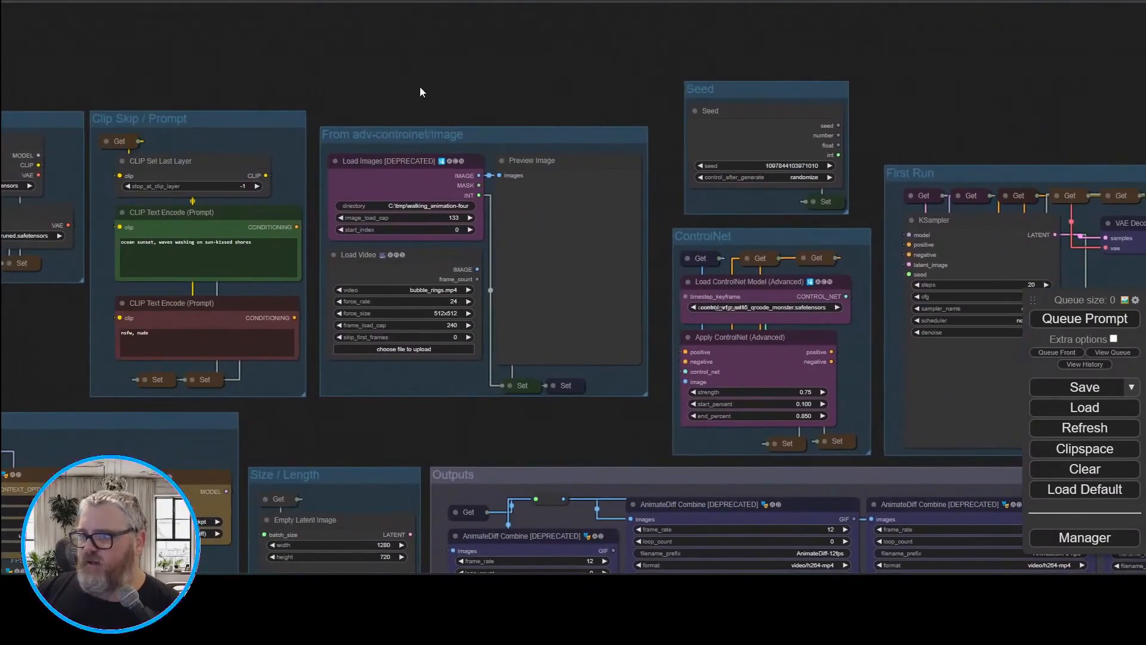
left_click_drag(420, 87, 463, 78)
Switch to File Explorer at the C:\tmp folder
key("super+r")
type("c:\tmp")
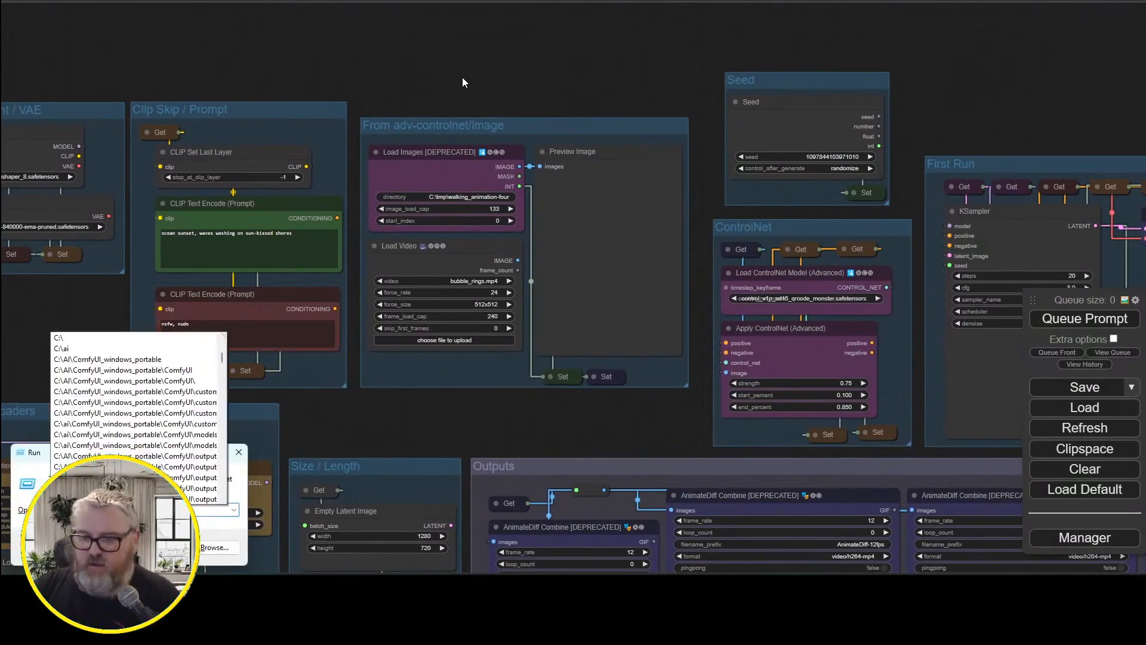
key("Return")
Find the walking_animation-threshold folder among the files in C:\tmp and open it
key("Down")
key("Down")
key("Down")
key("Down")
key("Down")
key("Down")
key("Down")
key("Down")
key("Down")
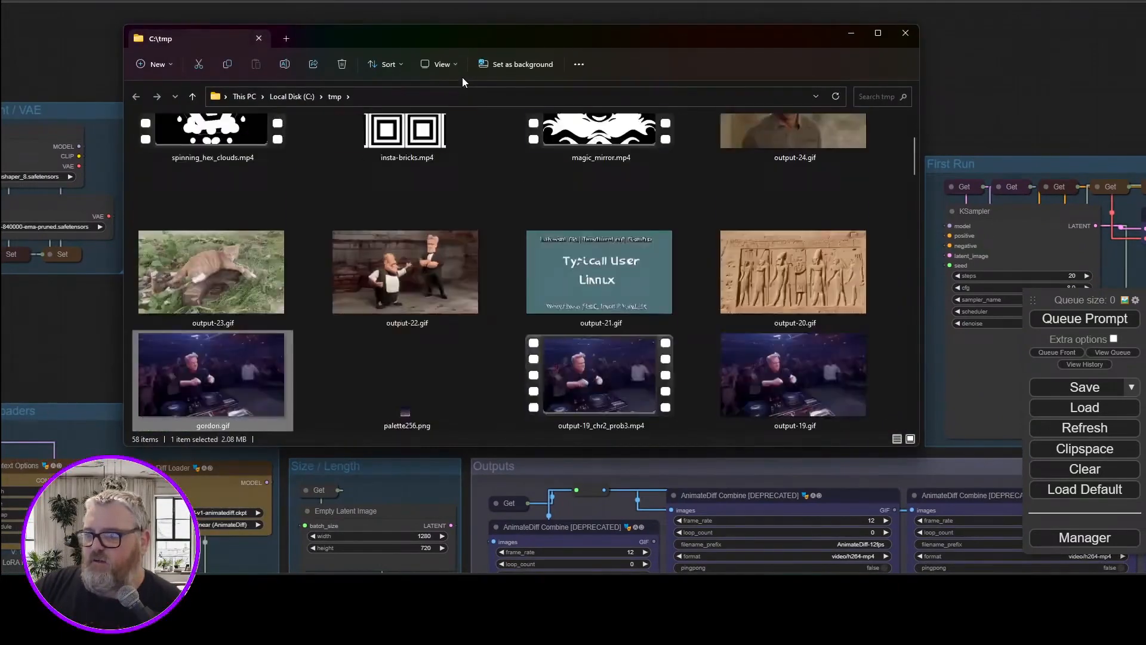
key("Up")
key("Right")
key("Right")
key("Left")
key("Return")
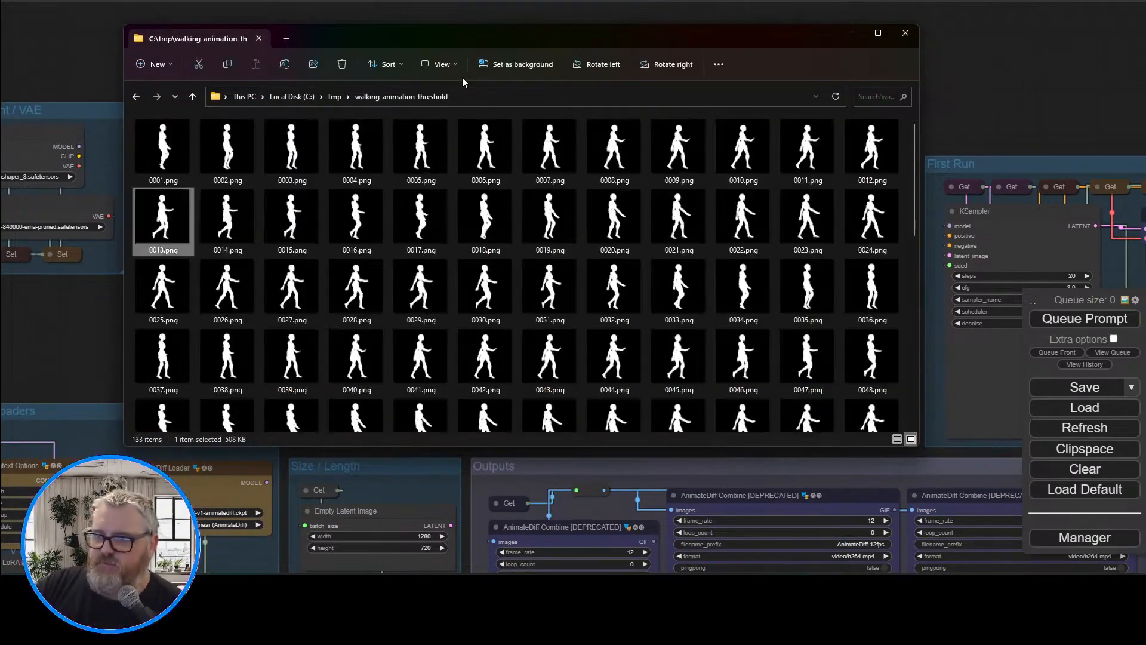
Play the walking_animation-threshold image sequence from 0001.png in the djv viewer, and close the viewer
right_click(163, 157)
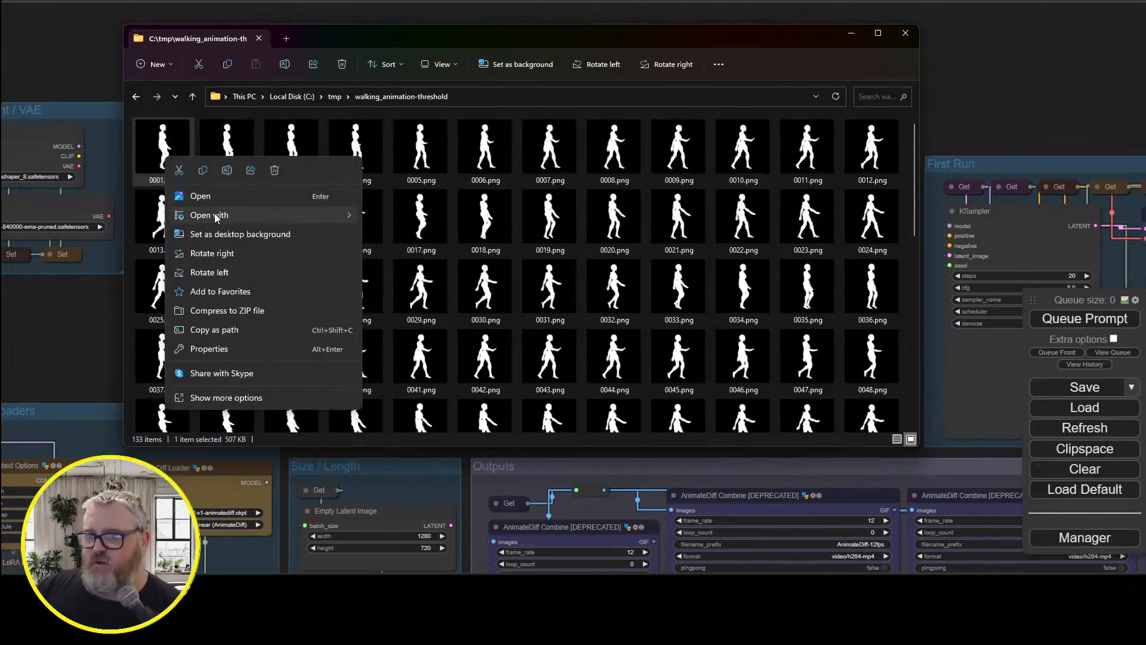
mouse_move(215, 216)
left_click(444, 238)
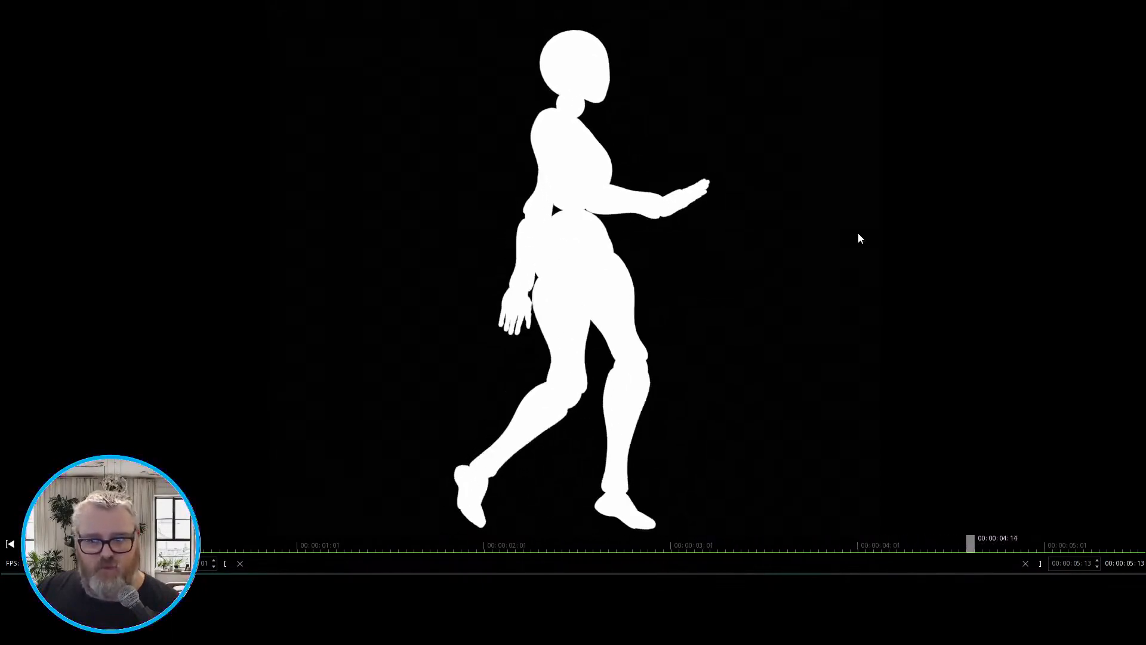
key("Escape")
Go back to C:\tmp and open the walking_animation-four folder
left_click(271, 260)
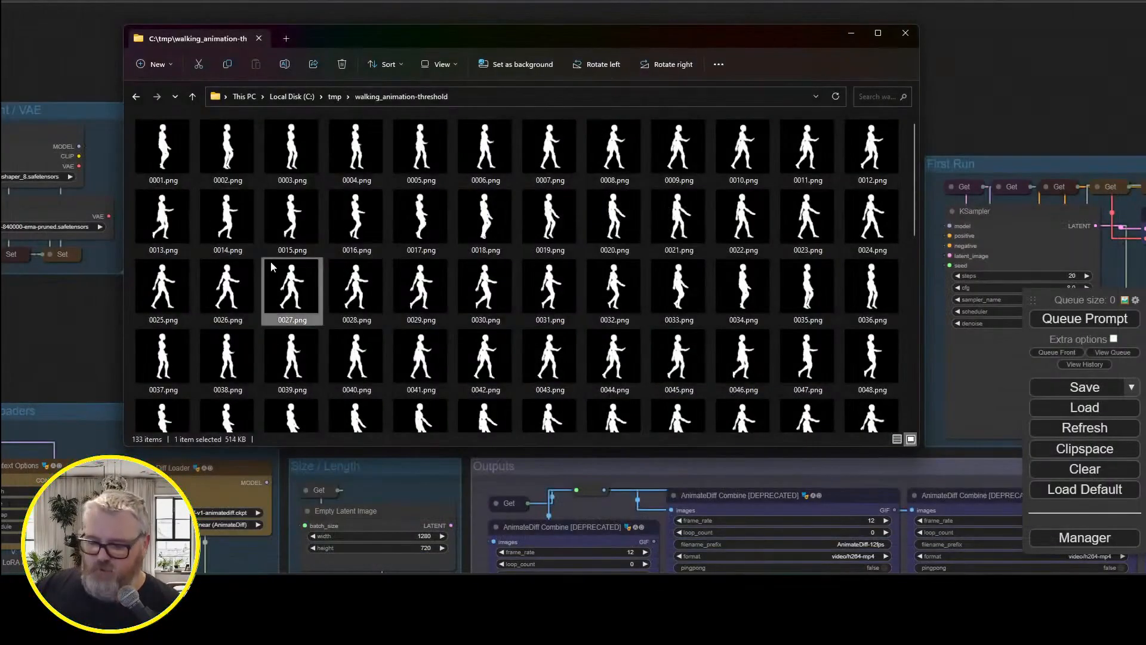
key("BackSpace")
key("Left")
key("Return")
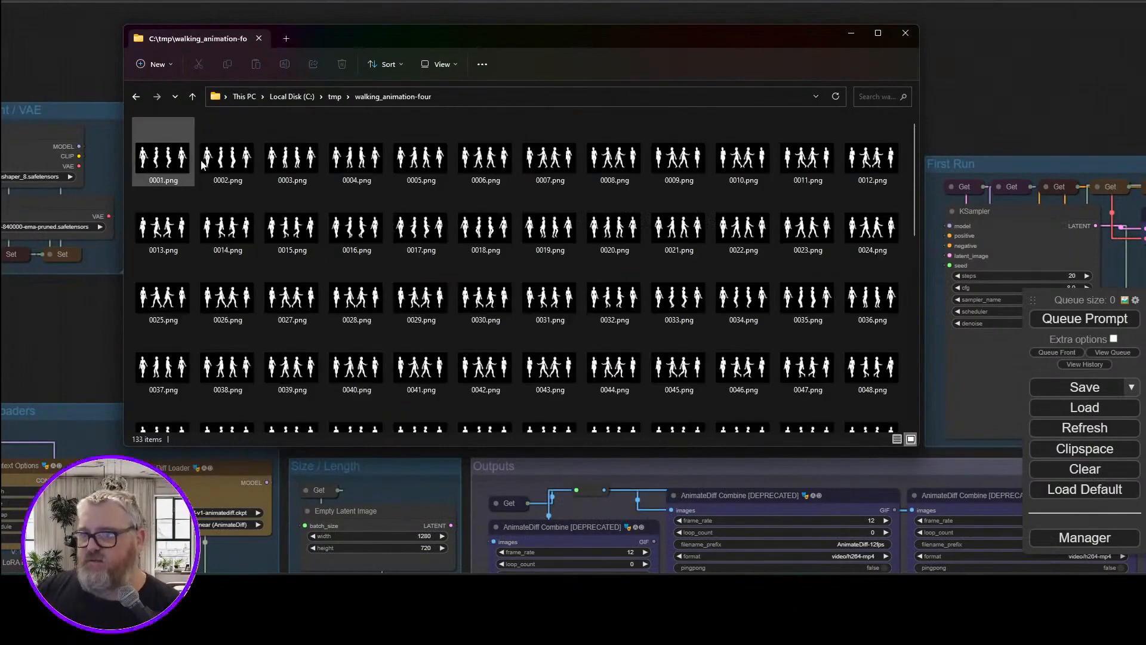
Play the walking_animation-four image sequence maximized in the djv viewer, and close the viewer and the folder window
right_click(182, 163)
mouse_move(249, 213)
left_click(383, 234)
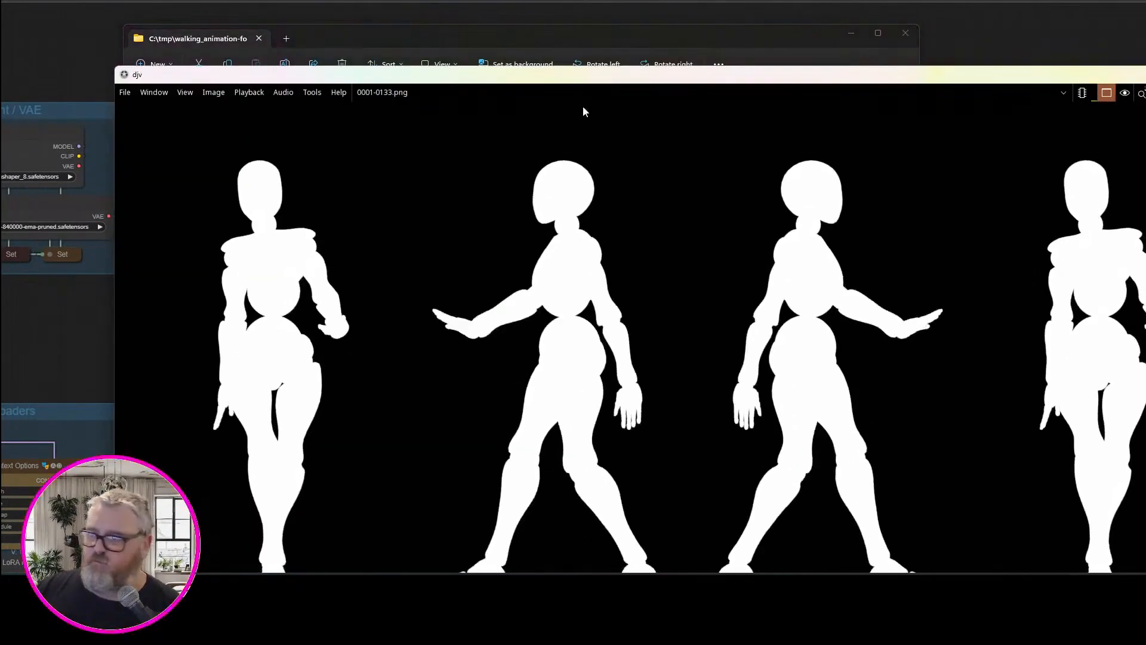
double_click(578, 76)
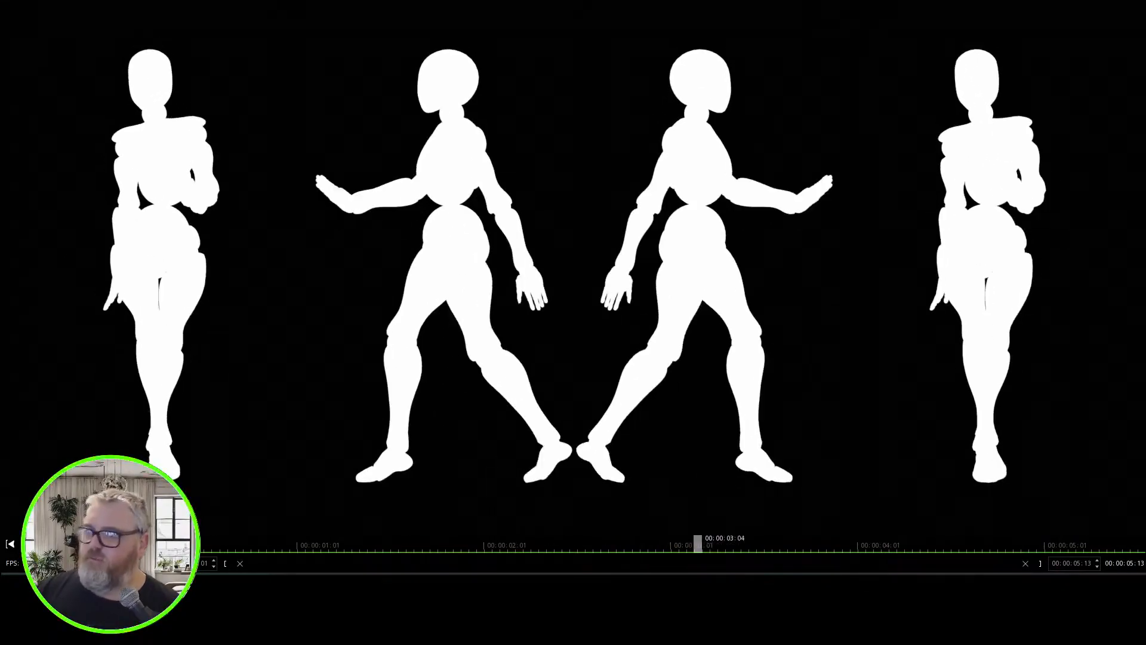
left_click(1132, 3)
left_click(906, 33)
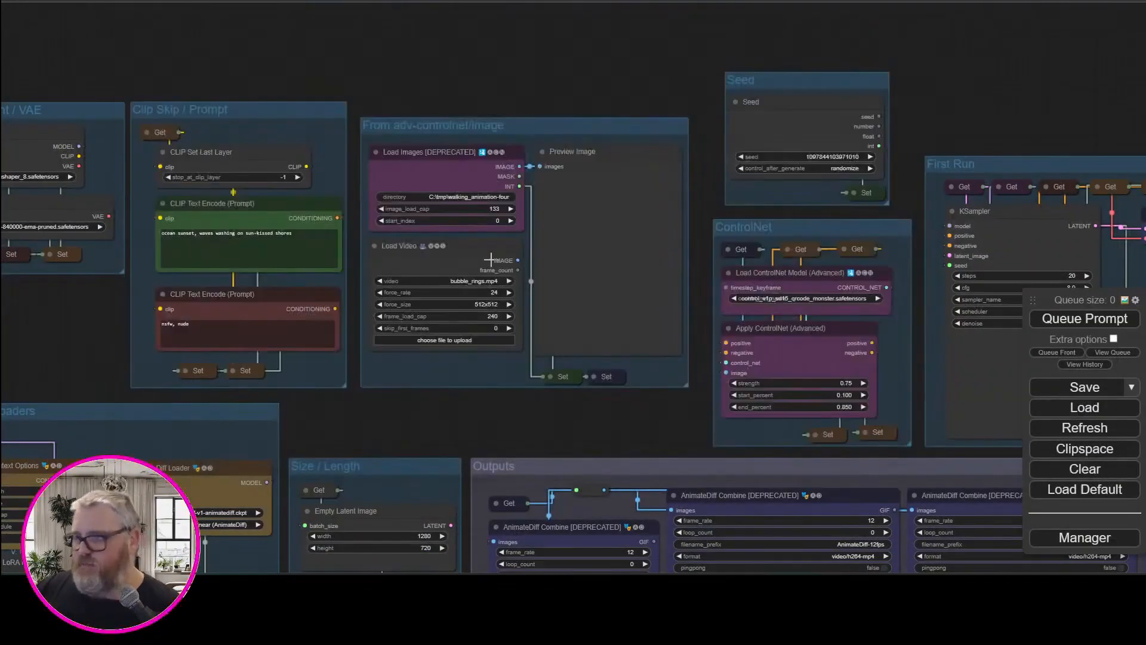
Open the walking_animation-threshold folder in C:\tmp and set its path as the directory of the Load Images node
key("super+r")
type("c:\\")
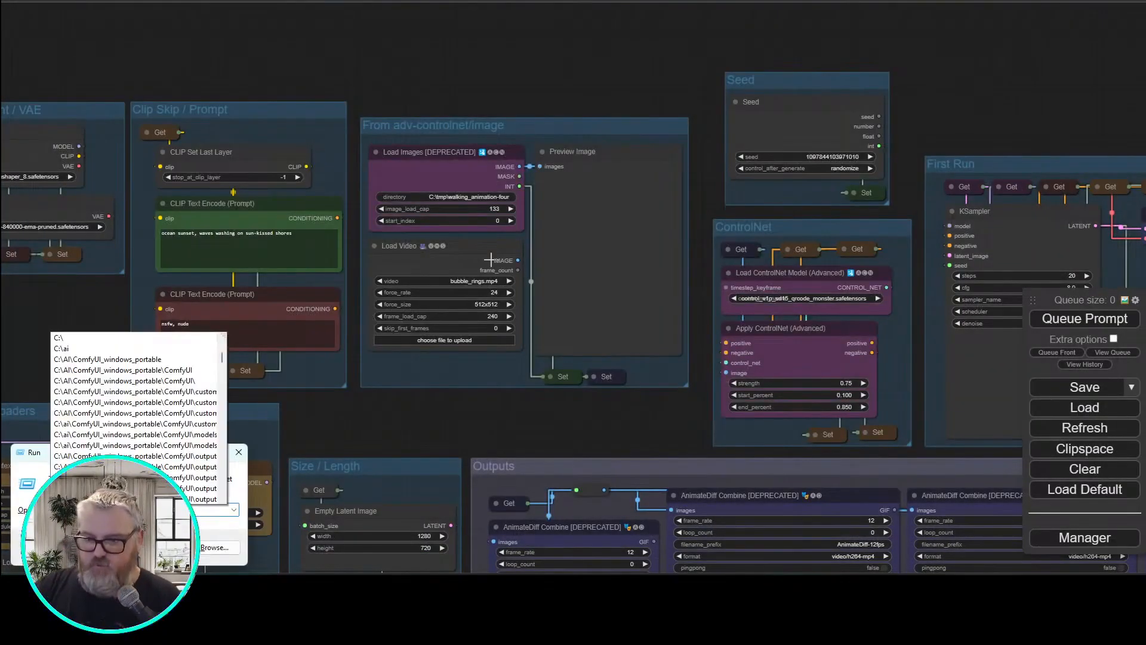
type("tmp")
key("Return")
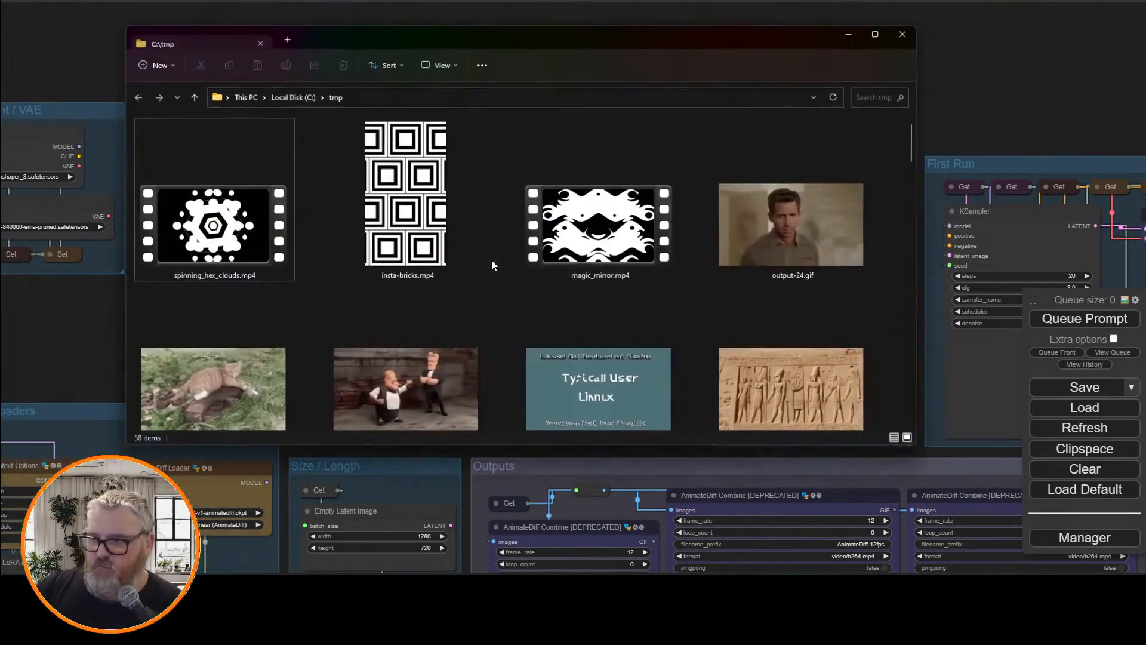
scroll(390, 328, "down", 3)
double_click(226, 358)
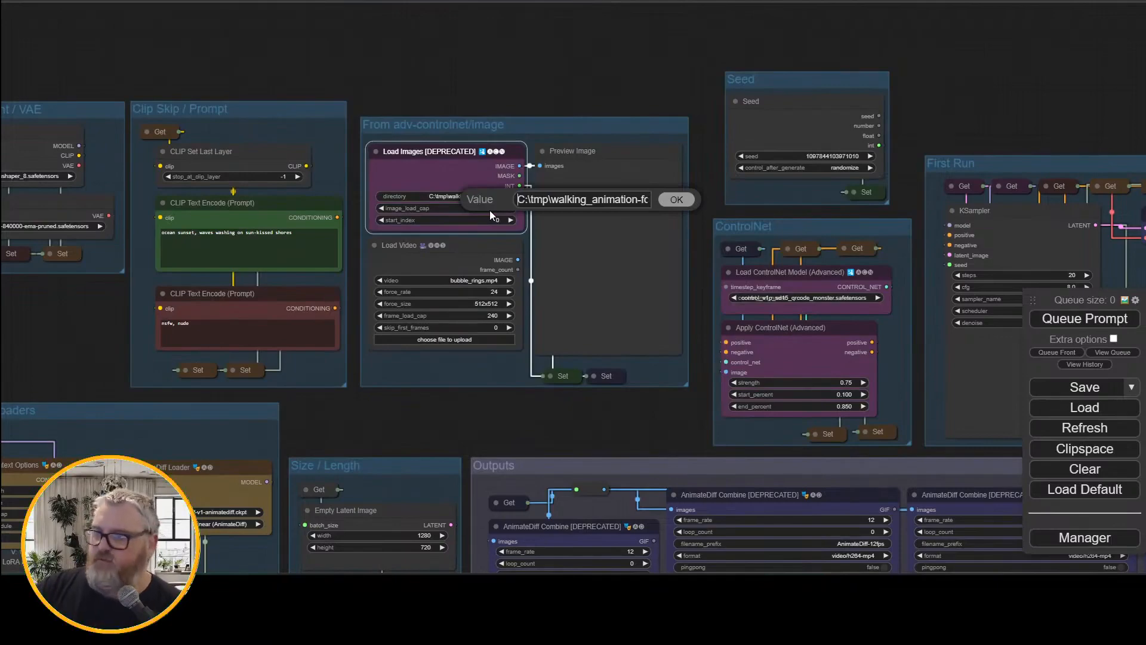
key("ctrl+a")
key("Return")
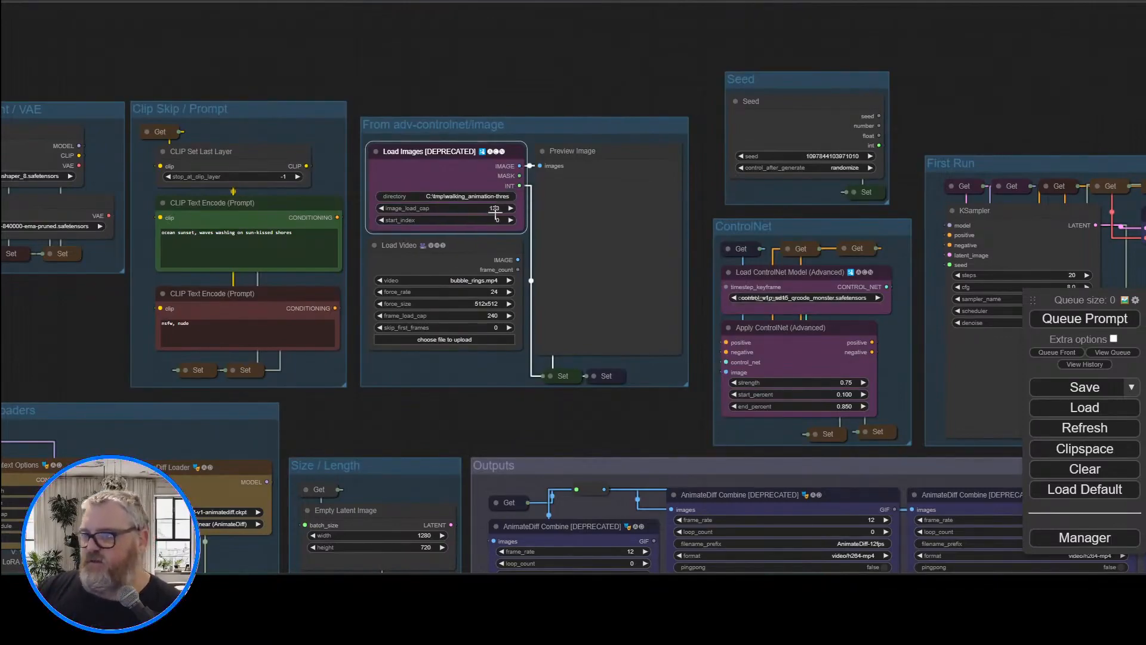
Check the last frame number in the walking_animation-threshold folder in File Explorer and return to the ComfyUI workflow
key("alt+Tab")
scroll(485, 286, "down", 5)
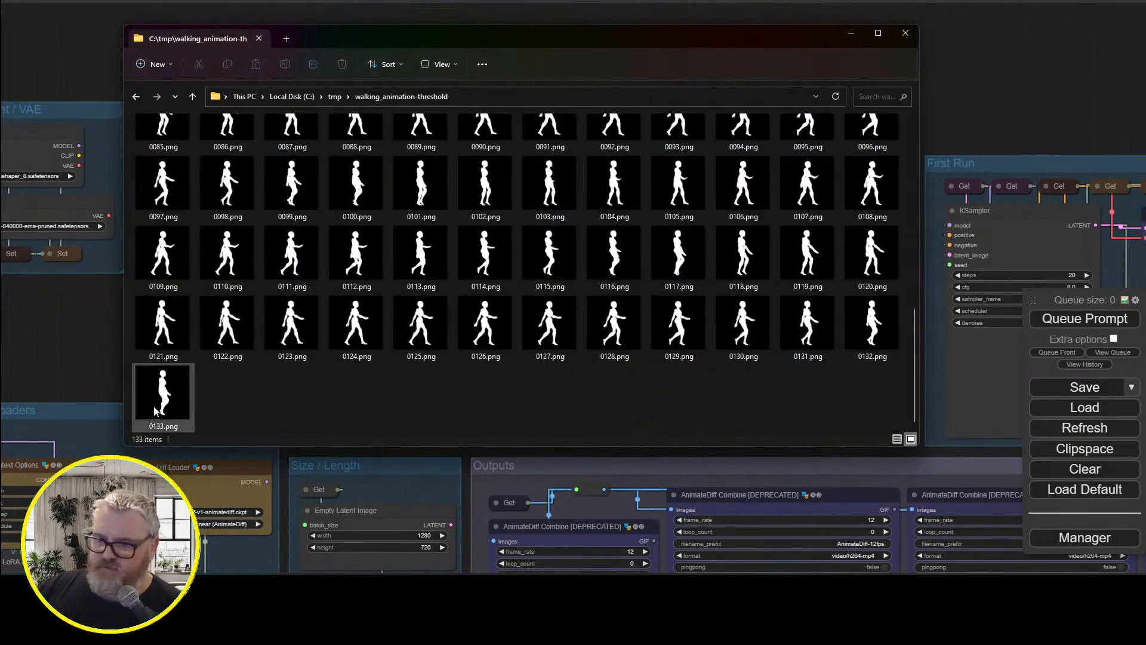
left_click(68, 346)
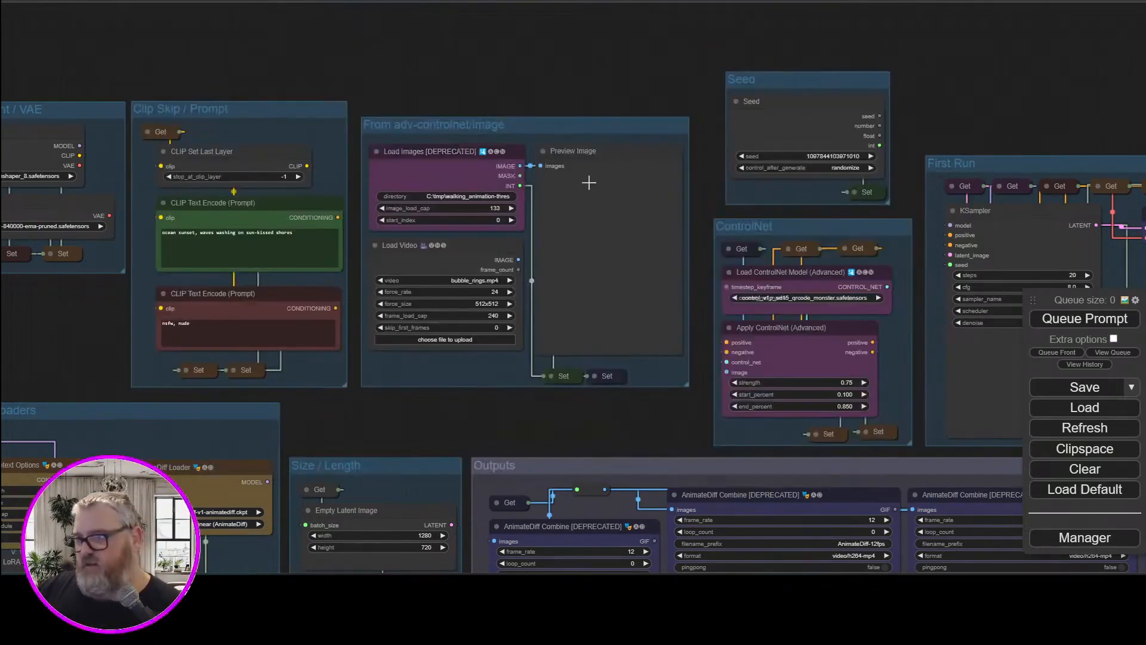
Set image_load_cap of the Load Images node to 33
left_click(495, 208)
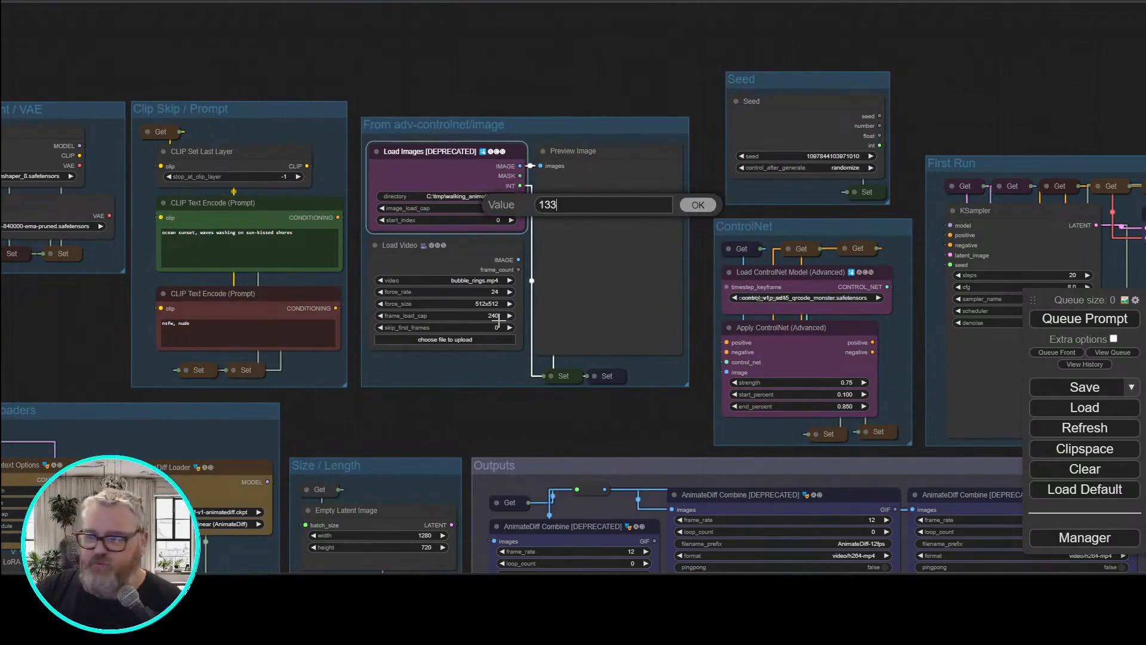
key("Return")
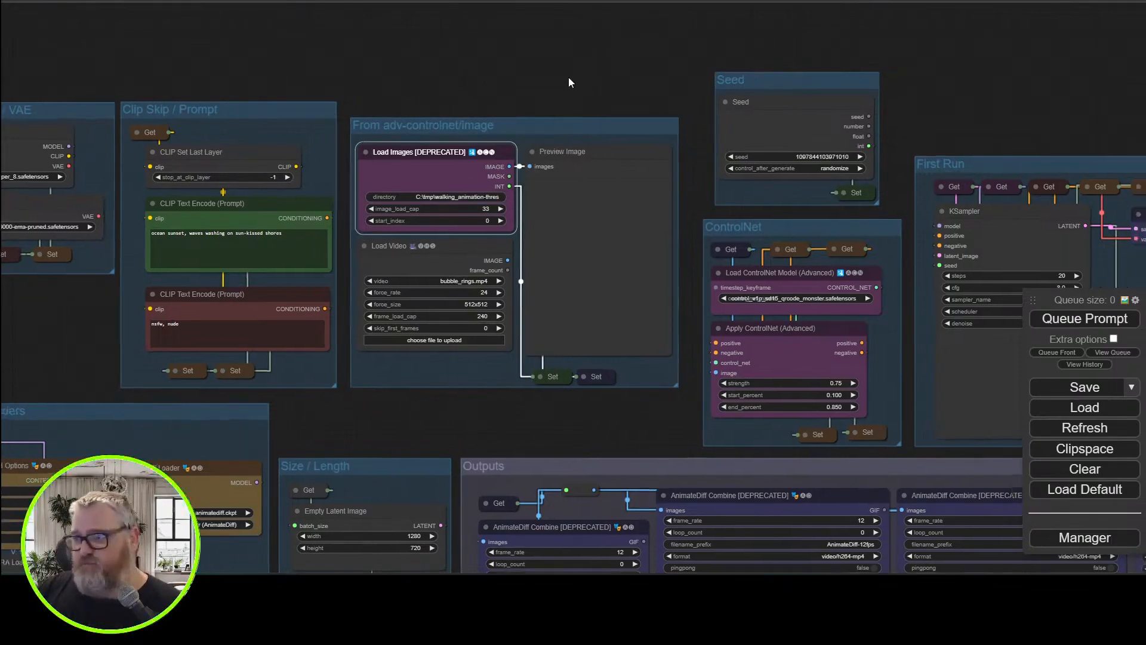
left_click_drag(568, 79, 351, 83)
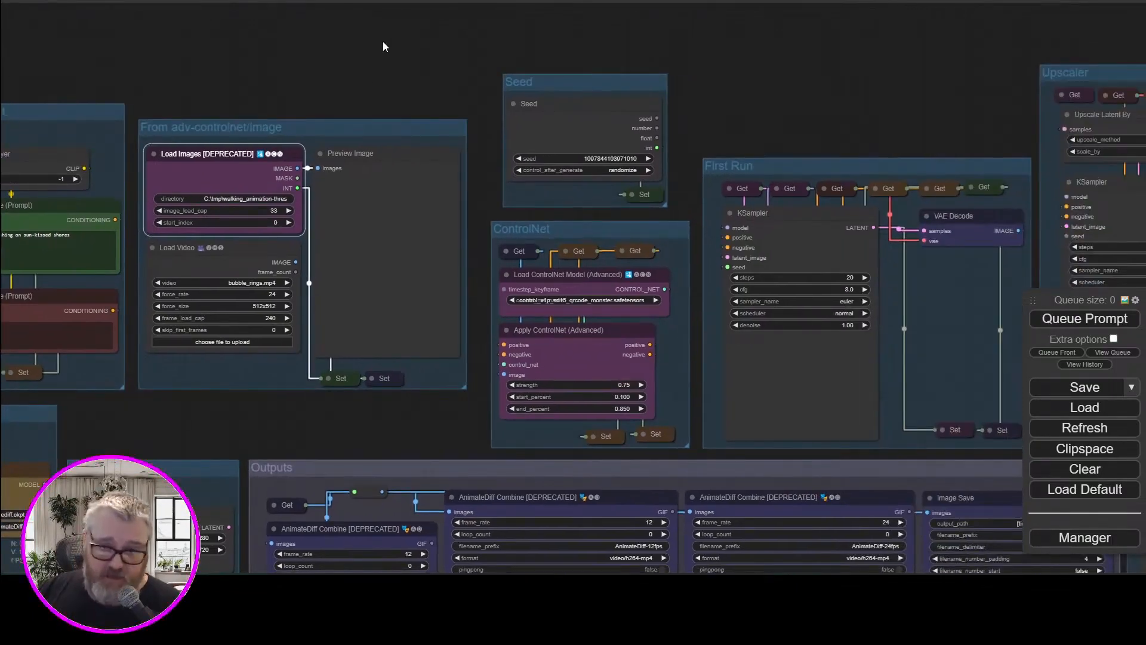
left_click_drag(428, 73, 370, 63)
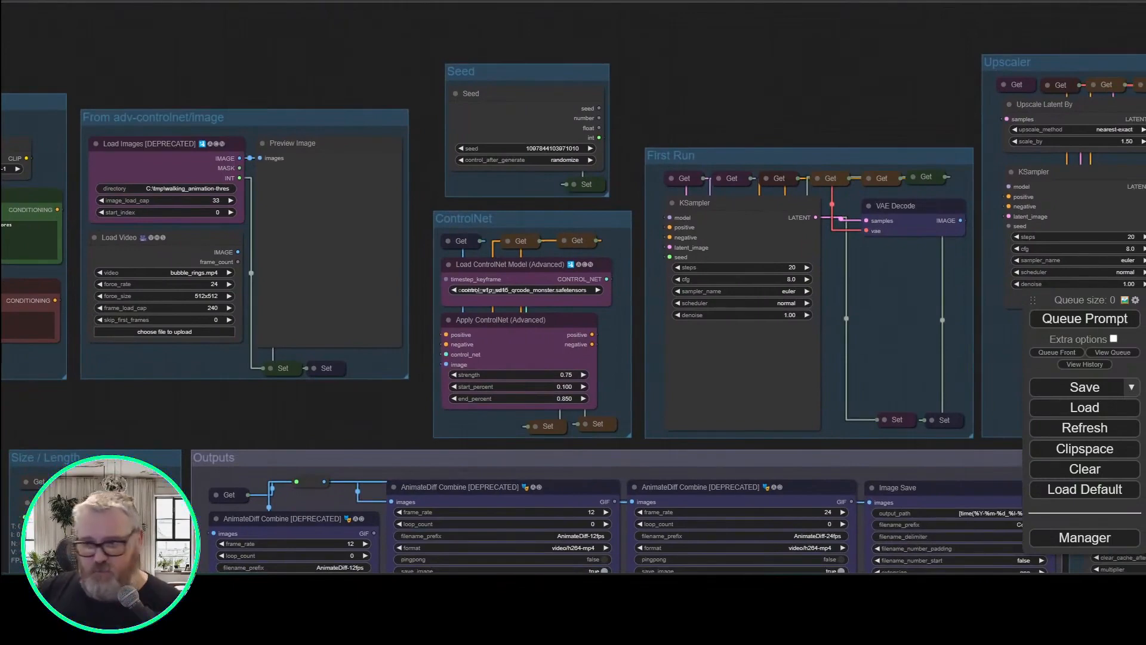
Calculate 133 / 10 in a new browser tab
left_click_drag(760, 83, 427, 94)
key("ctrl+t")
type("133 /5")
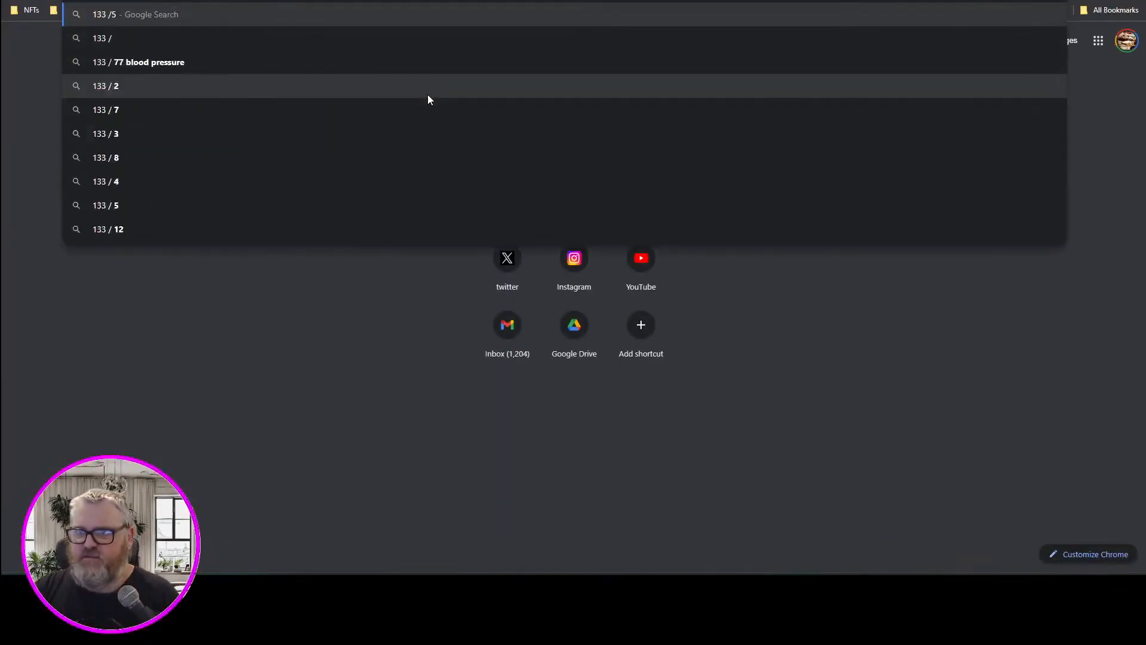
key("BackSpace")
type("10")
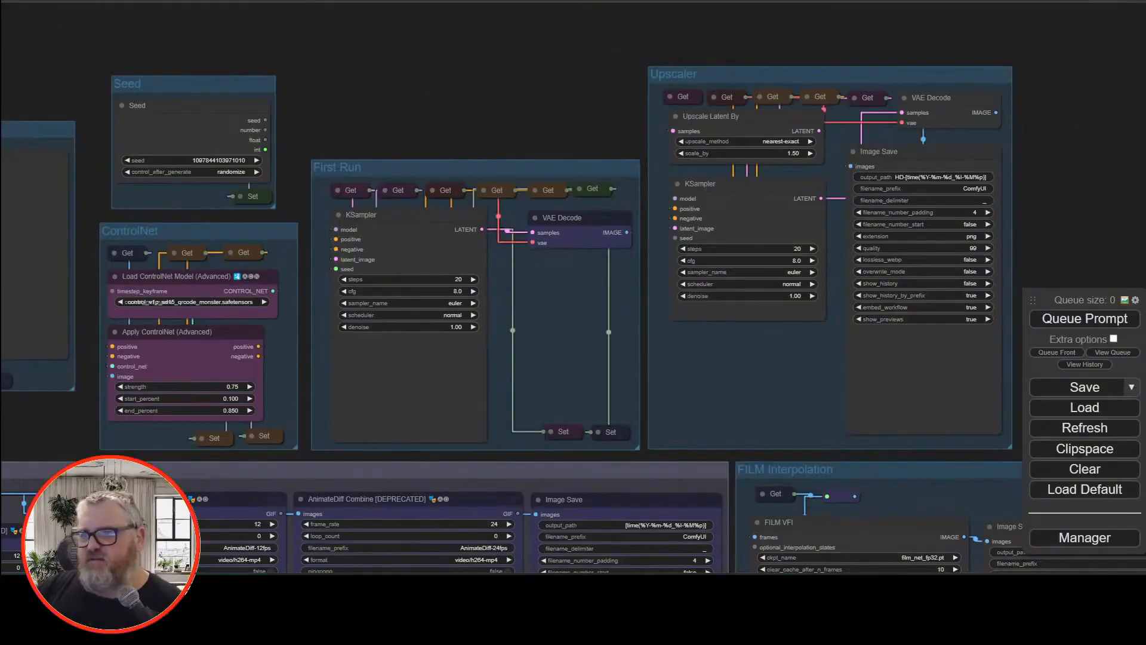
Examine the positive prompt in the Clip Skip / Prompt group and the neighbouring image loader and ControlNet nodes
left_click_drag(356, 107, 464, 78)
left_click_drag(154, 411, 701, 378)
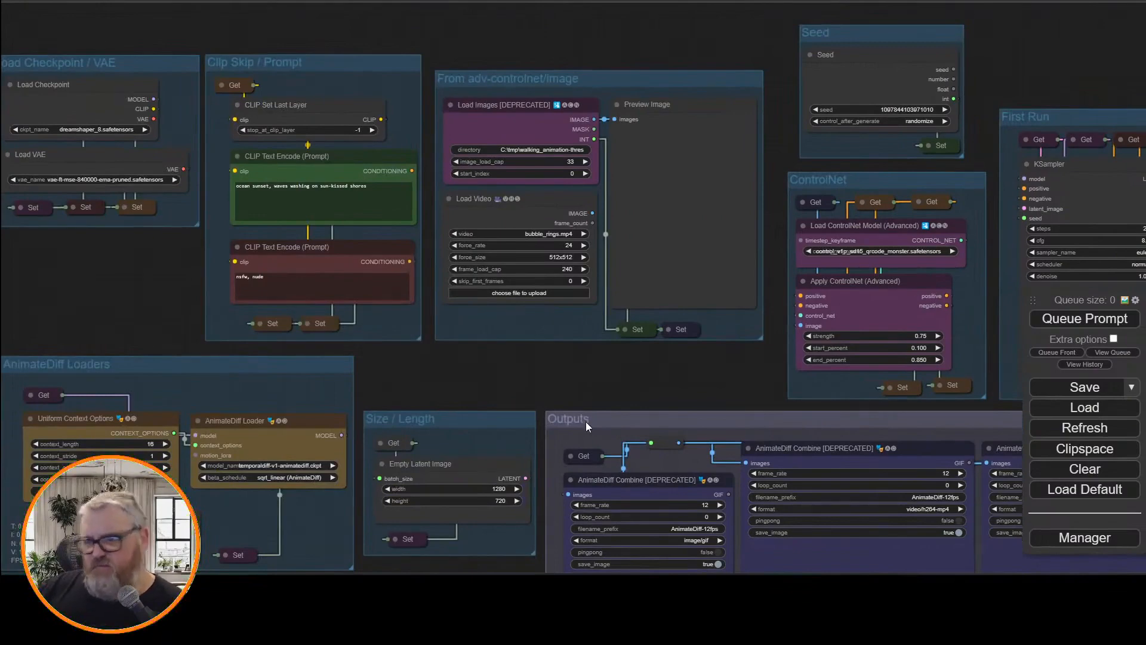
left_click_drag(107, 296, 206, 353)
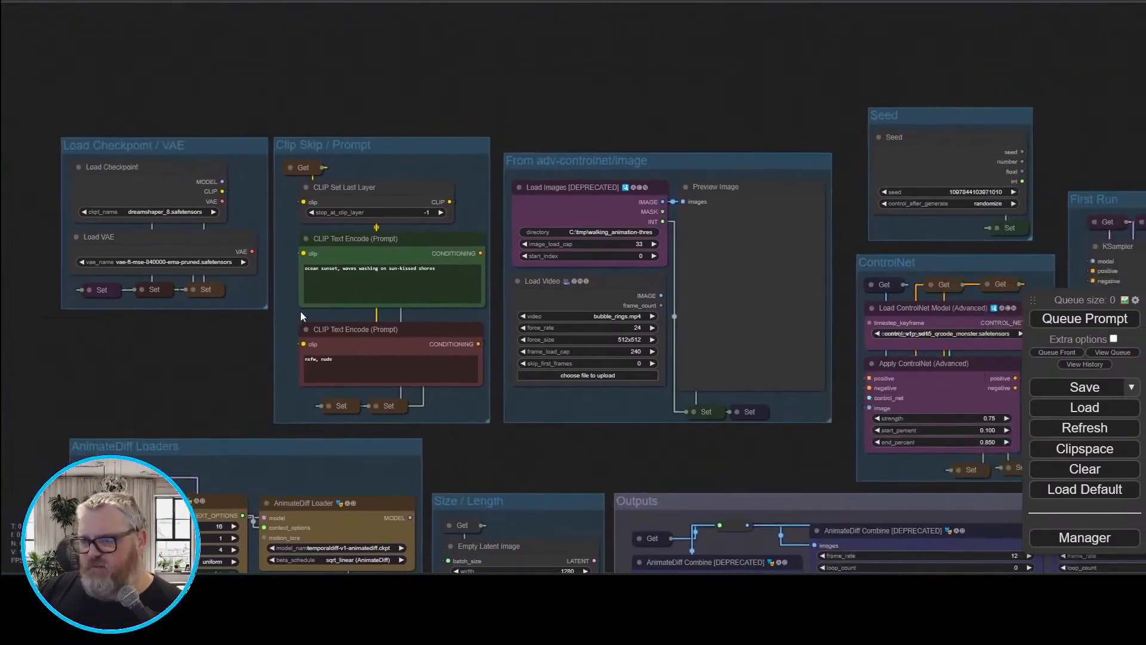
triple_click(333, 291)
scroll(185, 364, "up", 4)
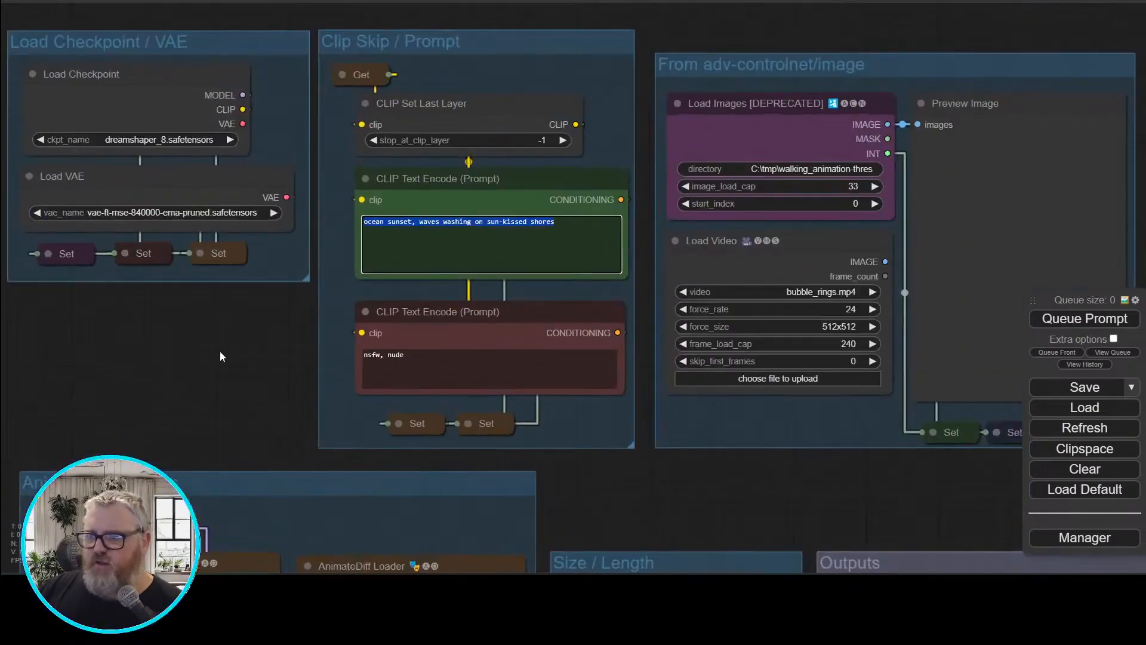
left_click_drag(219, 357, 98, 380)
double_click(330, 267)
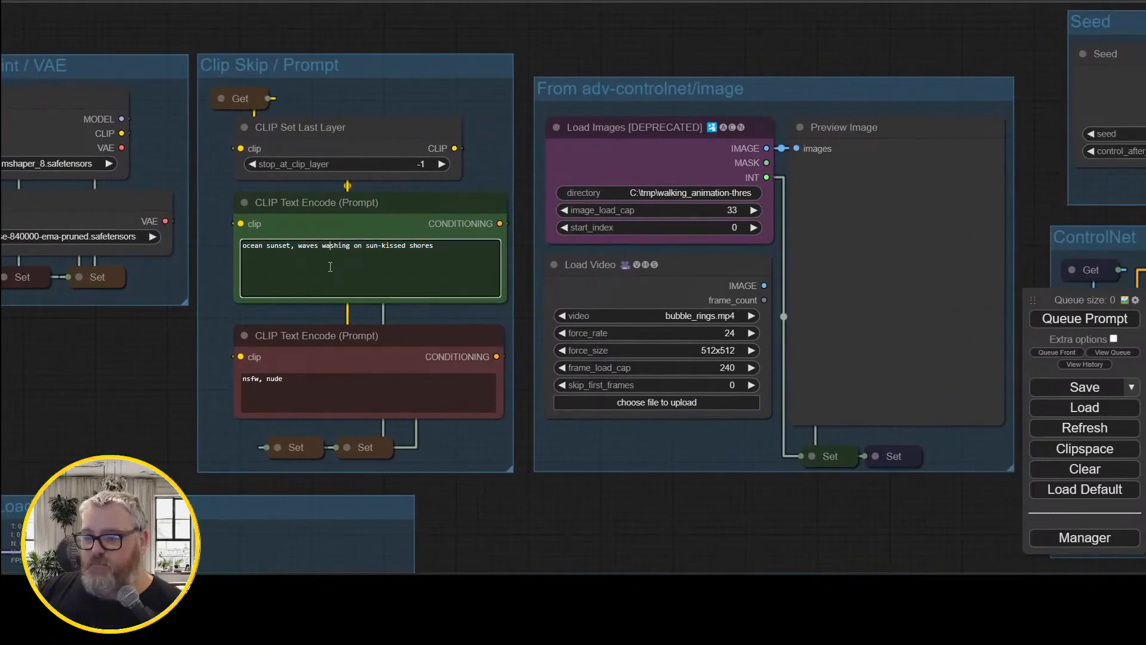
left_click(274, 261)
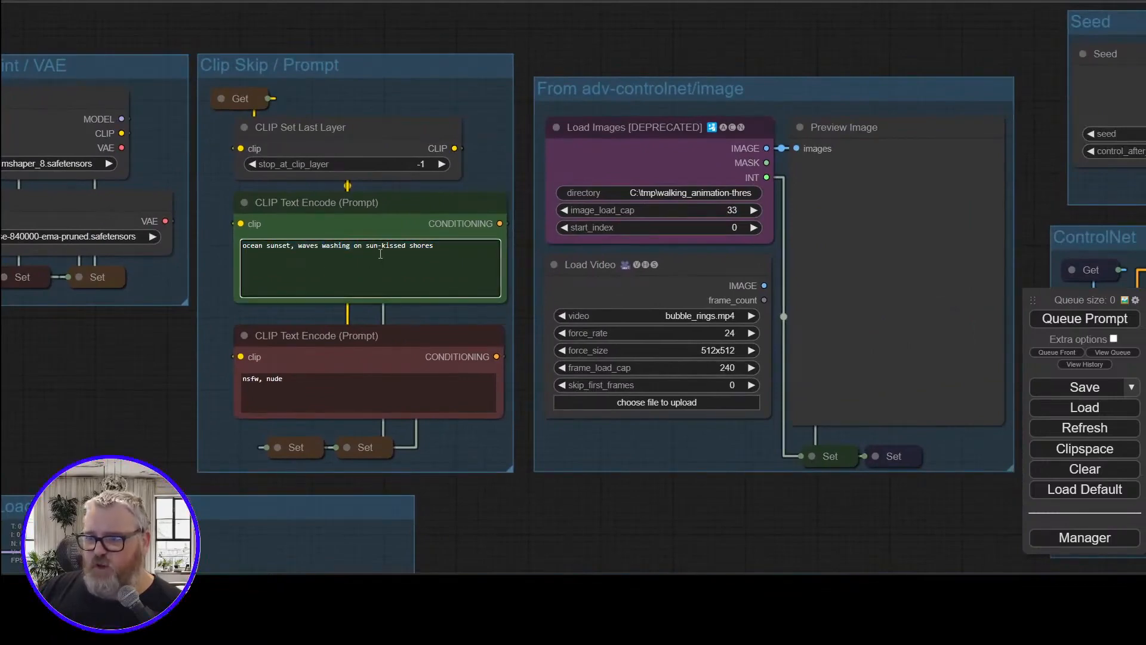
left_click_drag(815, 20, 374, 81)
left_click_drag(911, 167, 1037, 80)
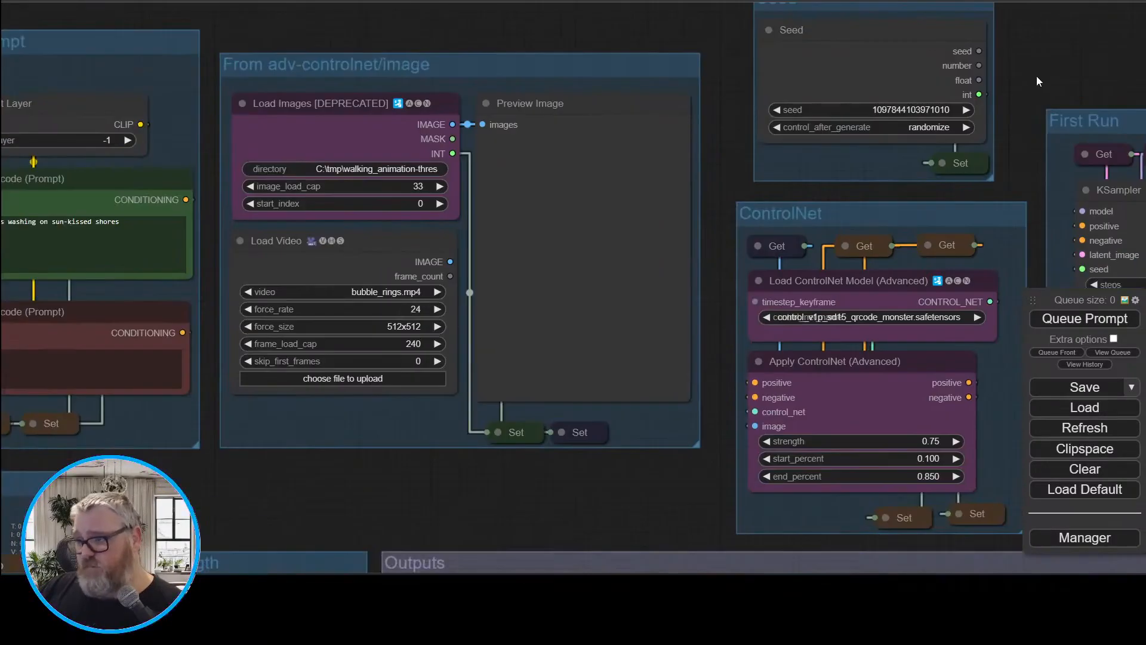
left_click_drag(314, 473, 791, 465)
scroll(320, 427, "down", 3)
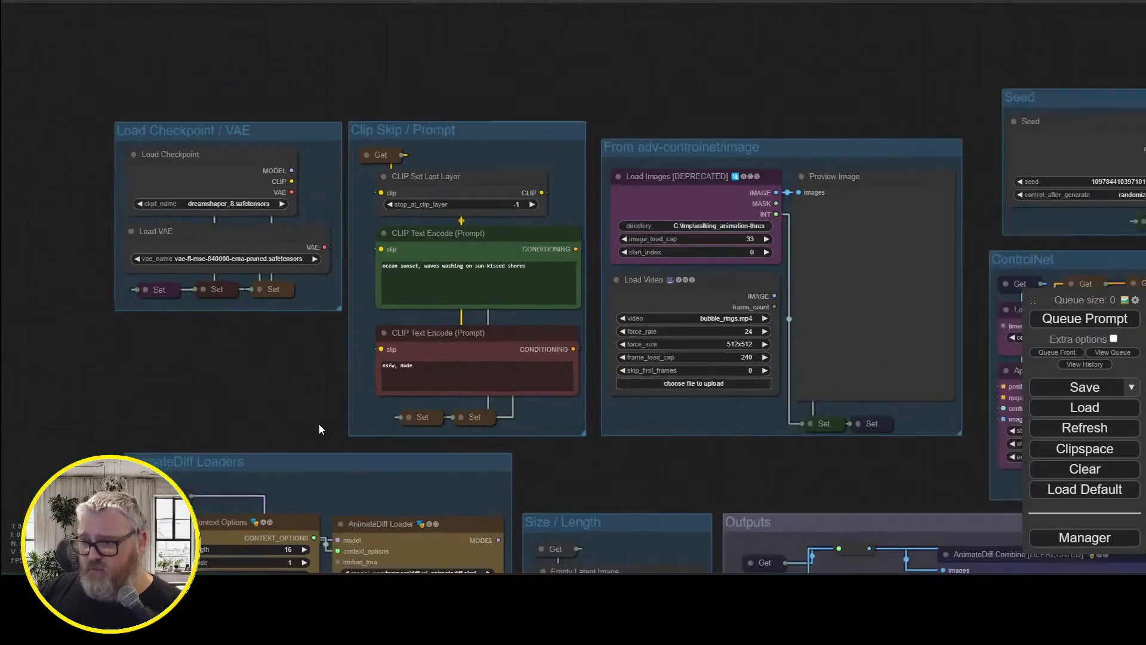
Set the width of the Empty Latent Image node in the Size / Length group to 512
left_click_drag(320, 428, 353, 95)
left_click_drag(514, 540, 241, 353)
left_click(231, 299)
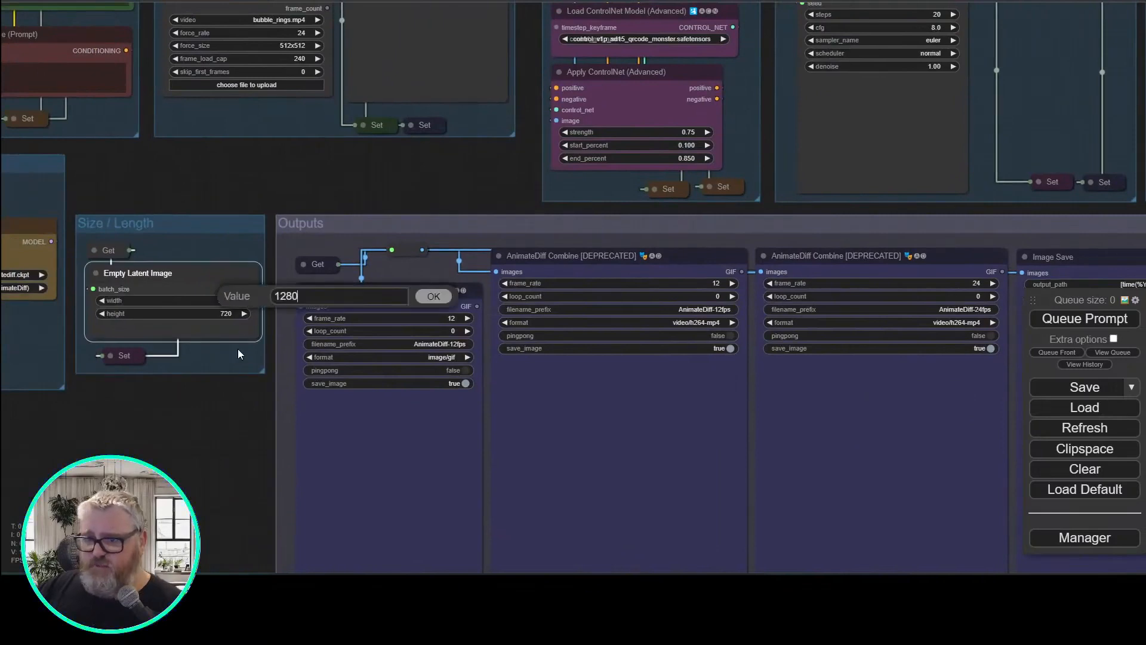
key("BackSpace")
key("BackSpace")
key("BackSpace")
key("BackSpace")
type("512")
key("Return")
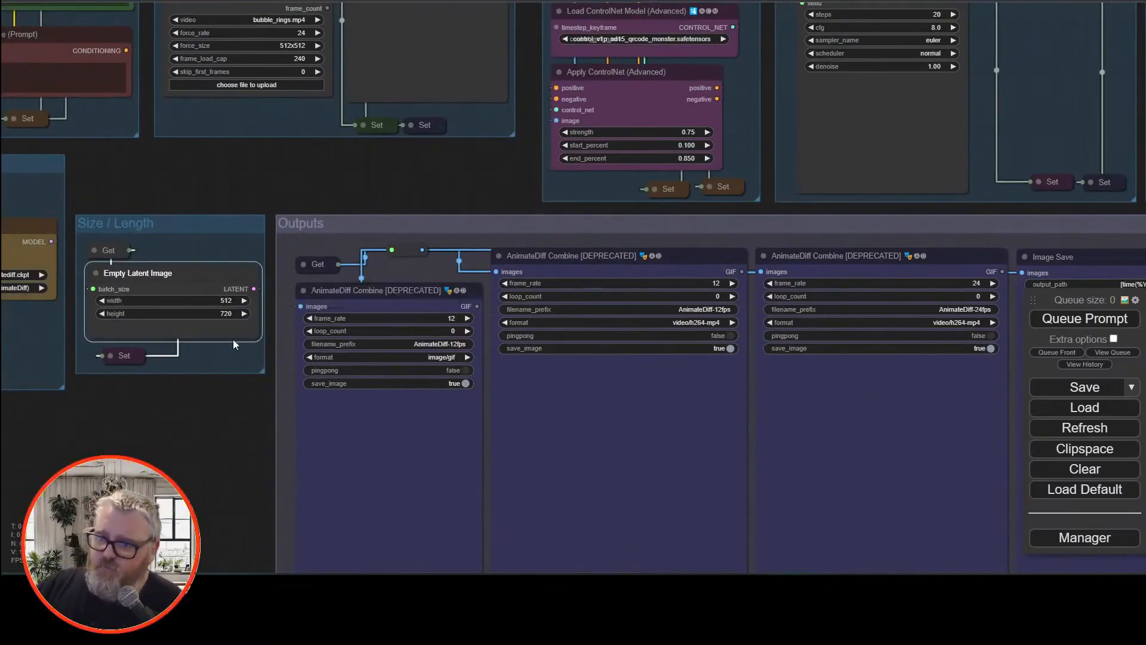
Set the height of the Empty Latent Image node to 512
left_click(232, 313)
key("BackSpace")
key("BackSpace")
key("BackSpace")
type("512")
key("Return")
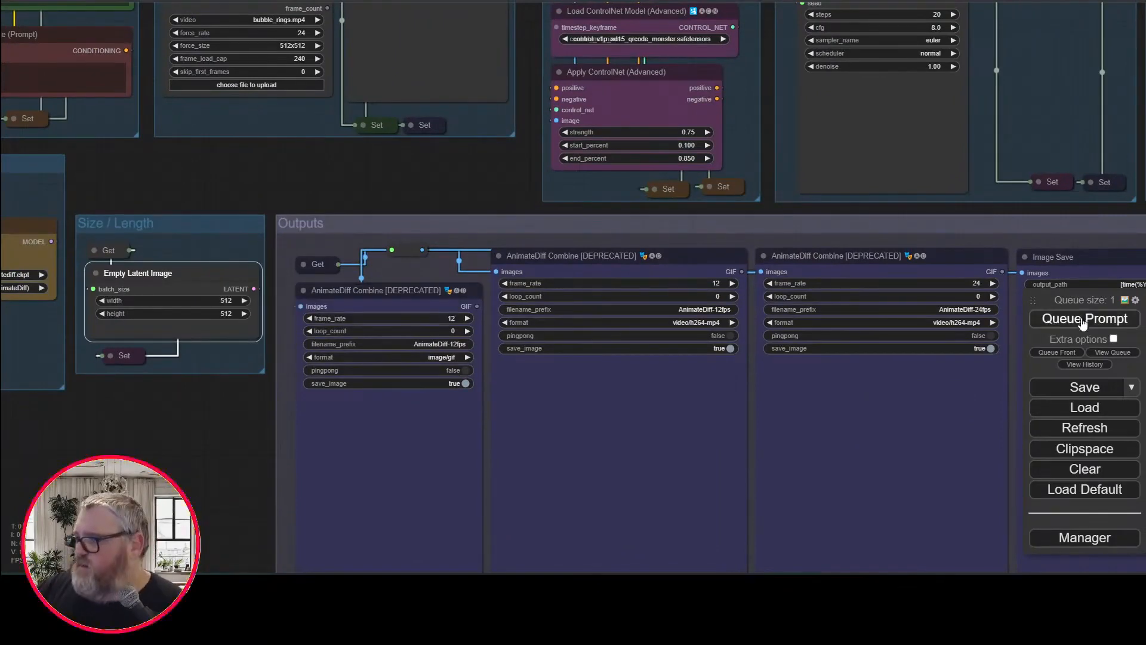
Queue the prompt and enlarge a frame of the walking sequence in the Preview Image node
left_click(1082, 320)
left_click_drag(282, 179, 623, 505)
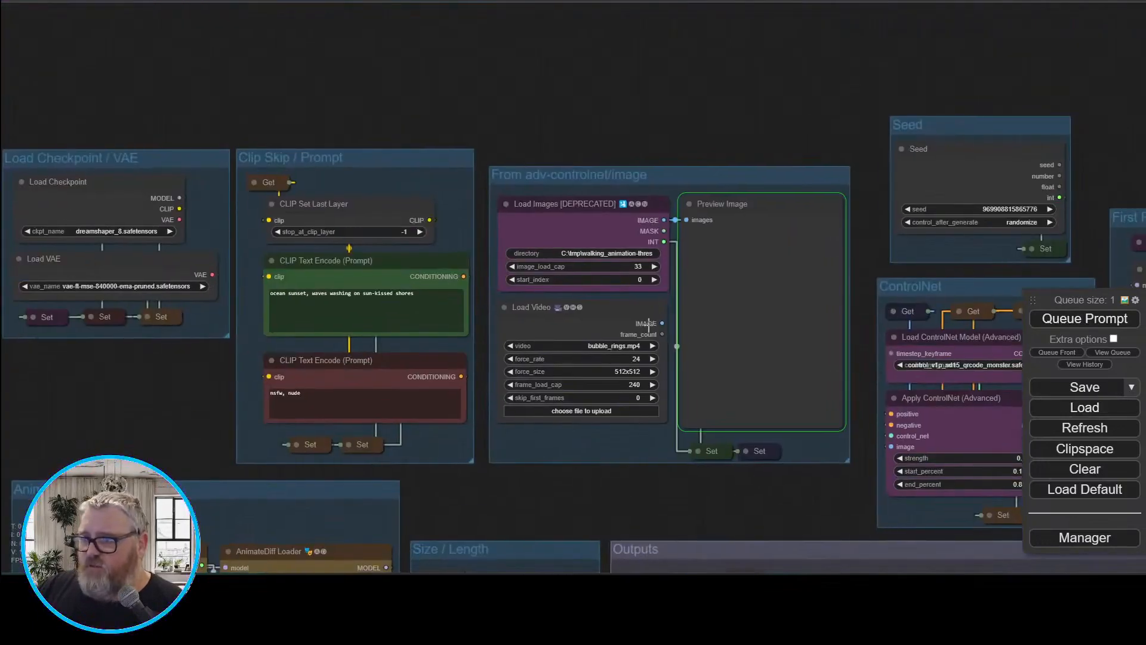
left_click_drag(735, 504, 546, 445)
scroll(545, 445, "down", 3)
scroll(553, 327, "up", 3)
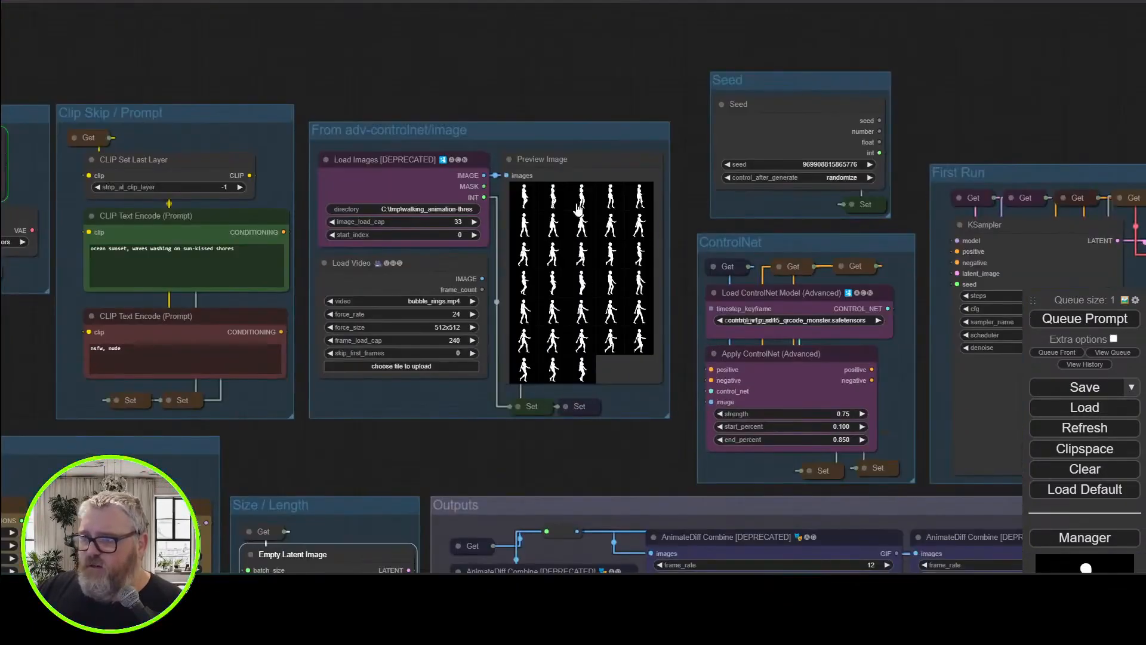
left_click(533, 198)
left_click(533, 199)
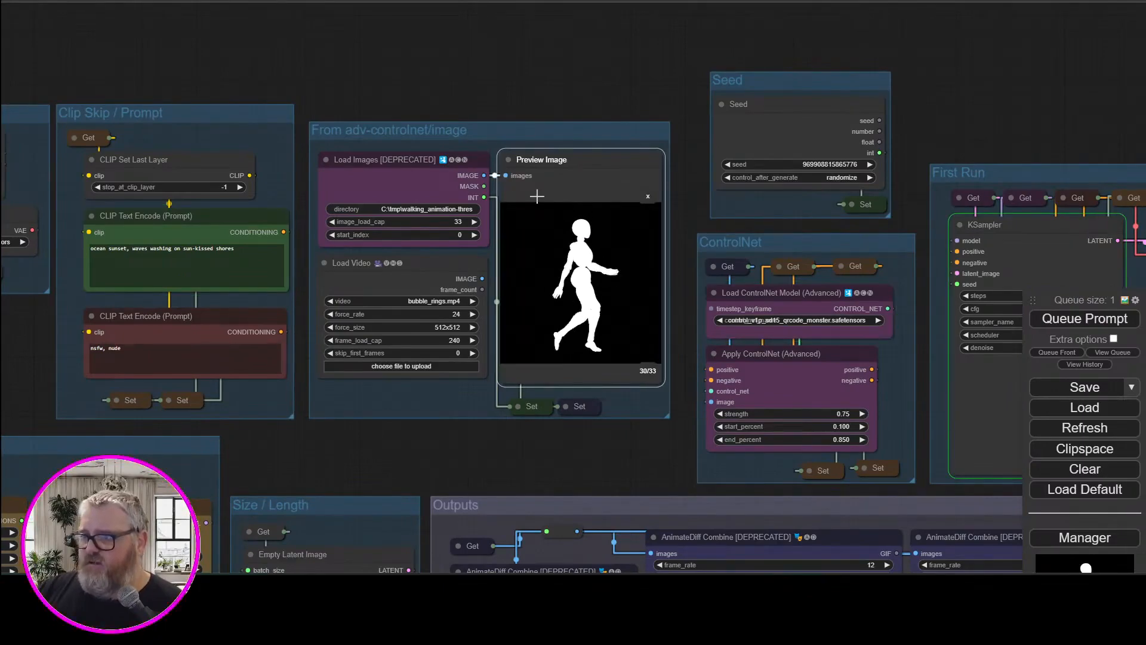
Follow the run through the First Run sampler and examine the AnimateDiff Combine previews and saved frames in the Outputs group
left_click_drag(940, 144, 380, 100)
scroll(381, 100, "down", 2)
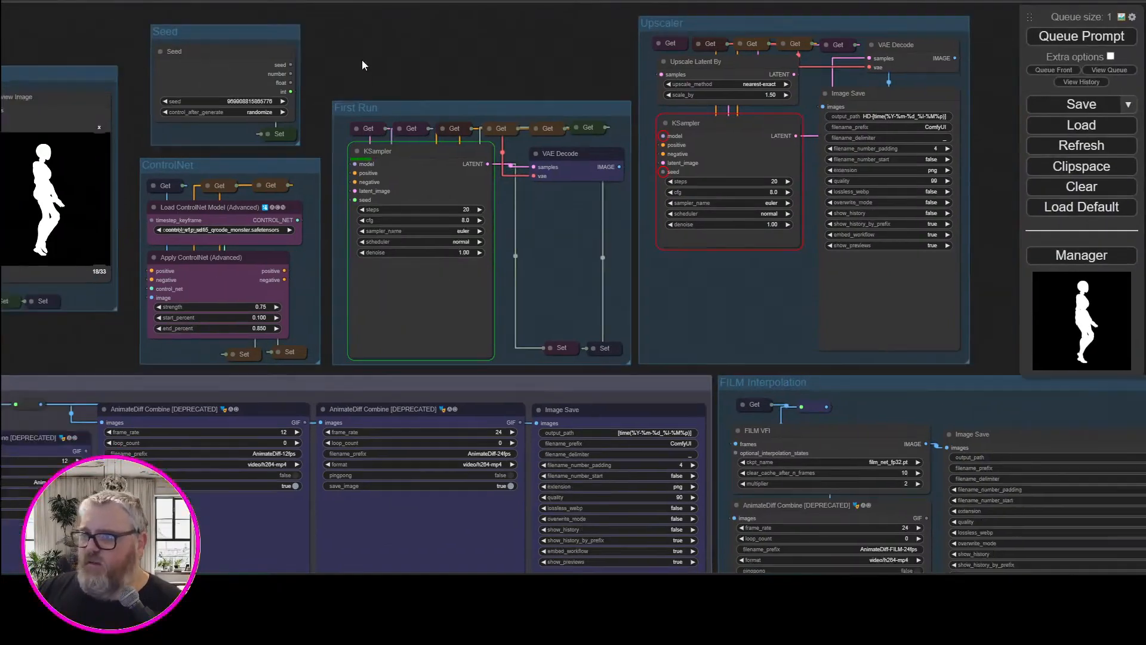
key("alt+Tab")
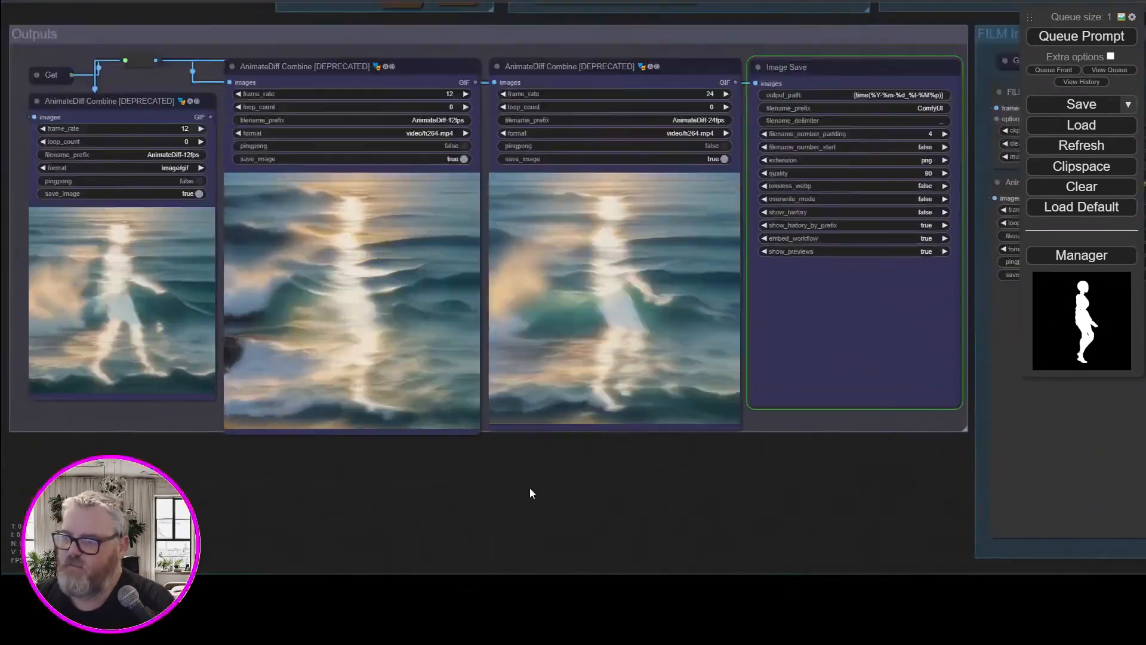
scroll(530, 490, "down", 11)
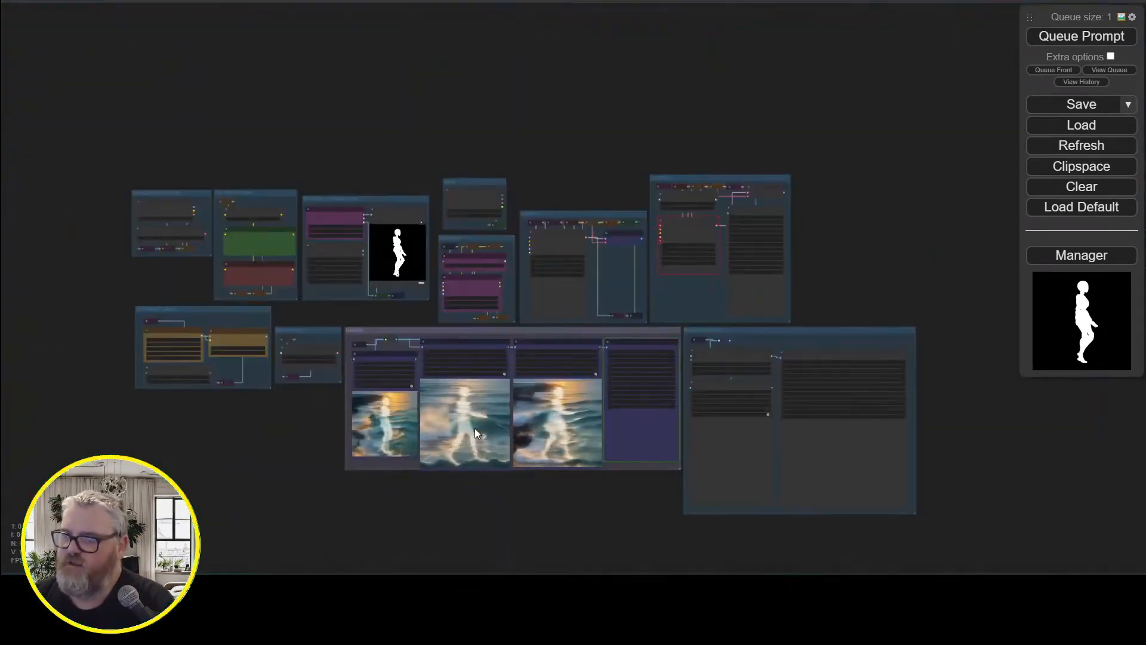
scroll(381, 243, "up", 6)
left_click_drag(463, 103, 294, 12)
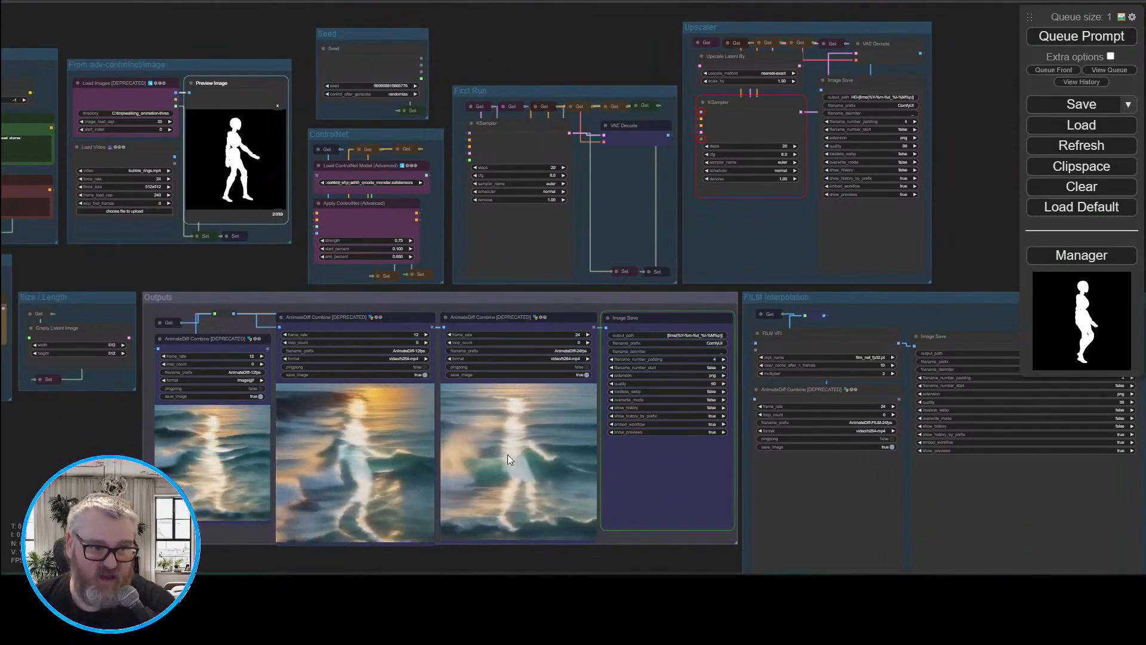
scroll(526, 564, "up", 8)
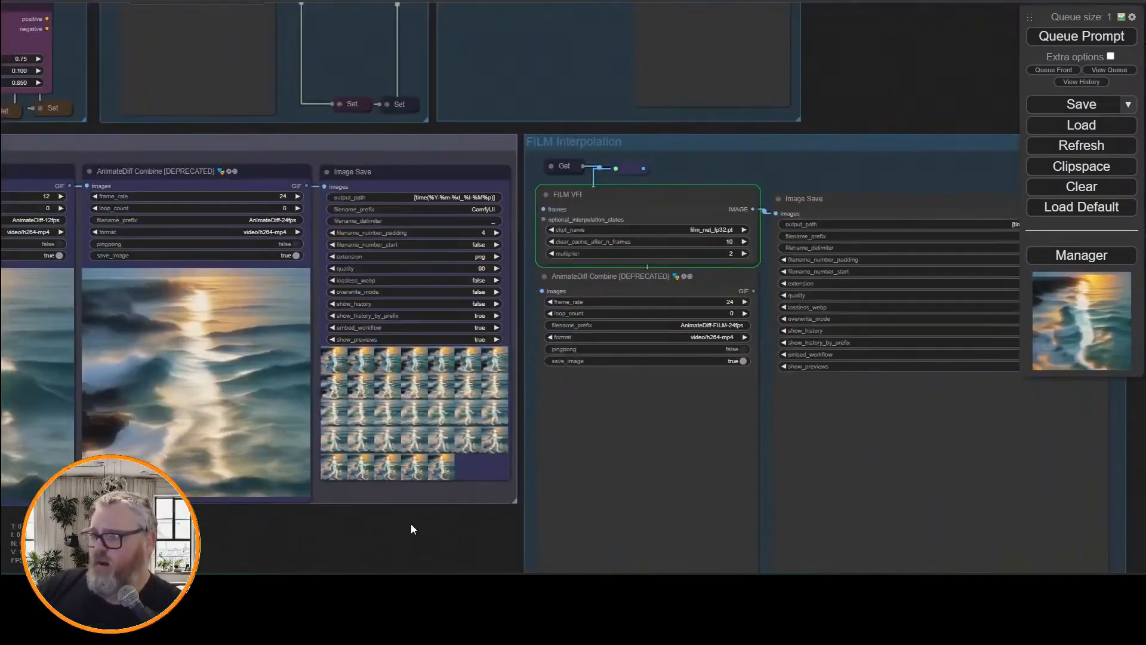
left_click_drag(383, 523, 516, 442)
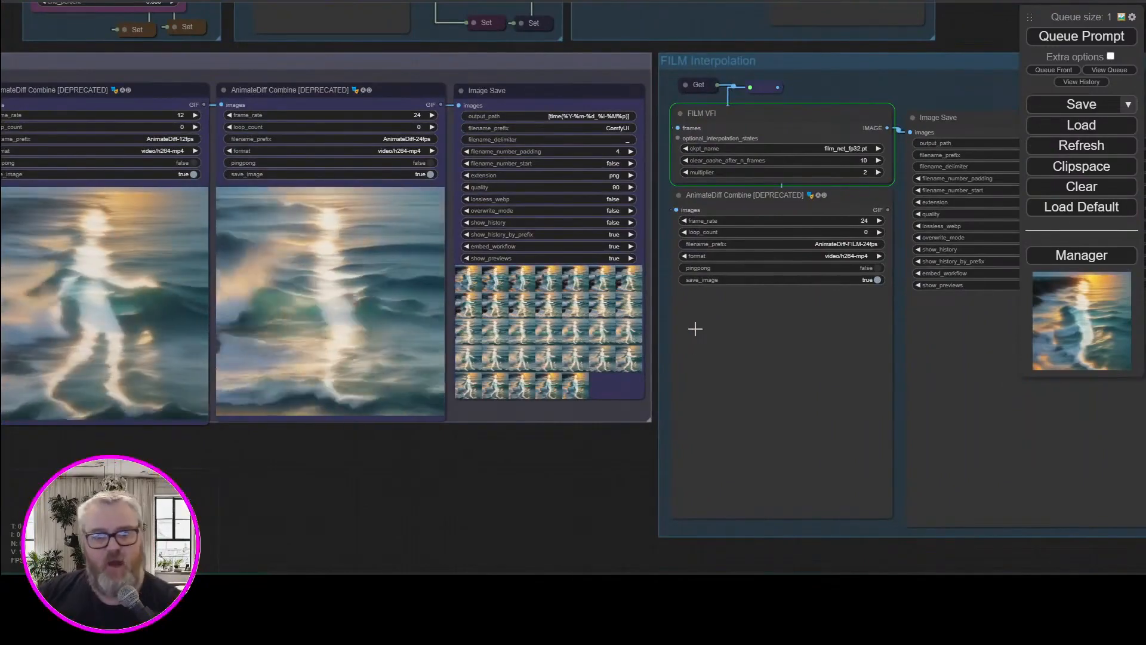
left_click_drag(502, 512, 728, 528)
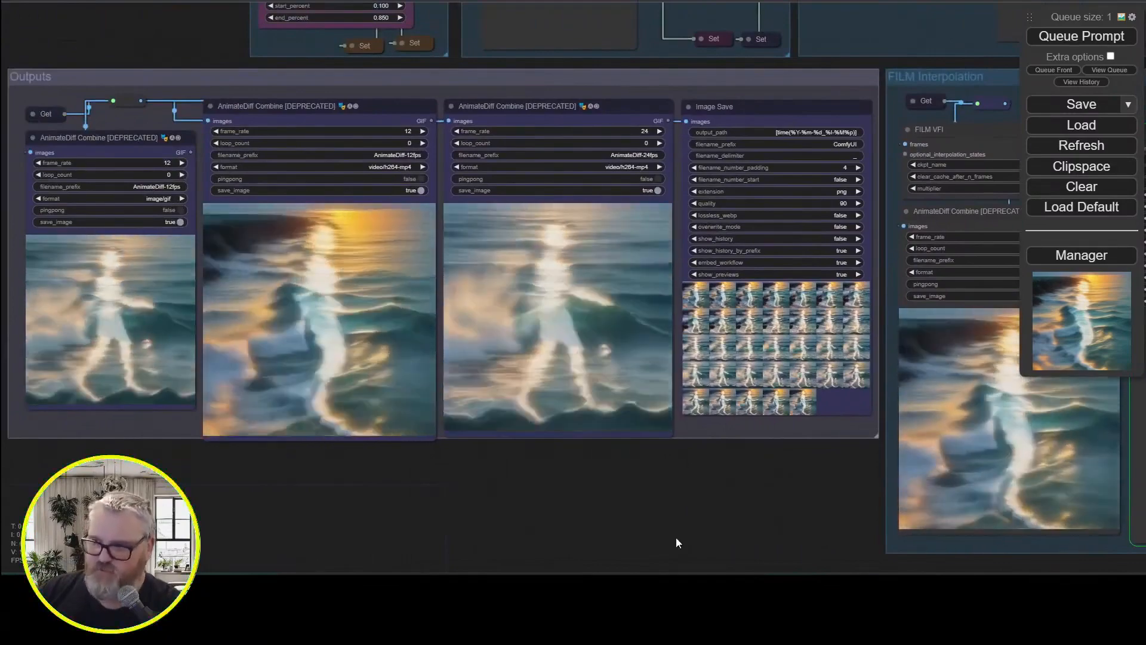
Inspect the AnimateDiff-FILM-24fps video preview in the FILM Interpolation group up close
left_click_drag(679, 539, 133, 467)
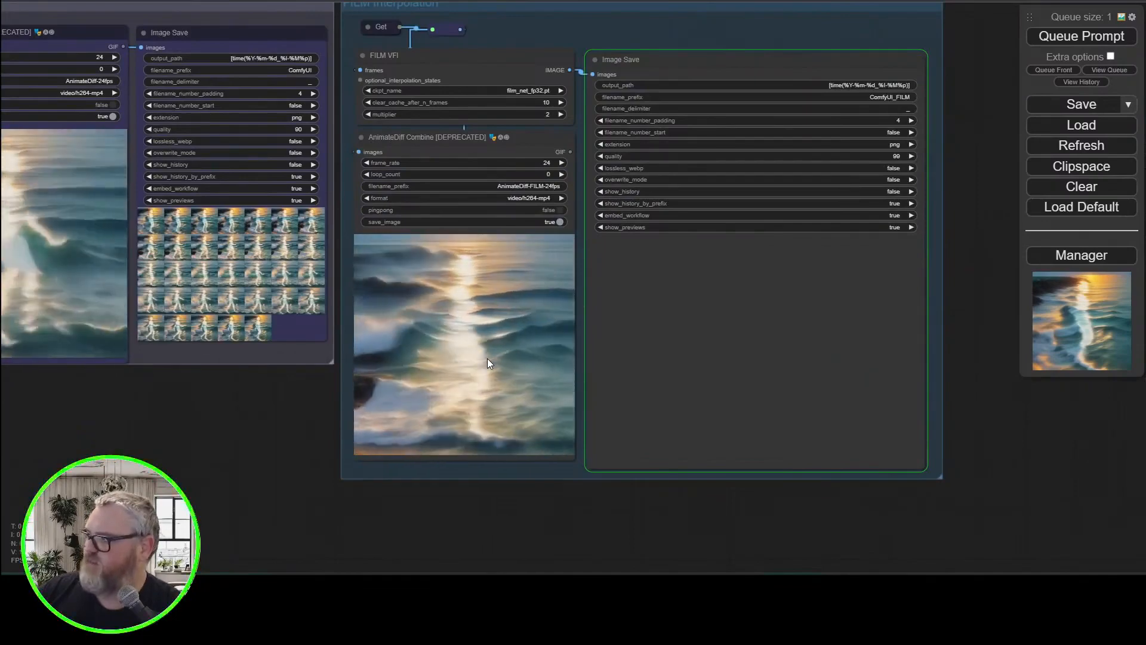
scroll(311, 404, "up", 4)
left_click_drag(311, 403, 1, 431)
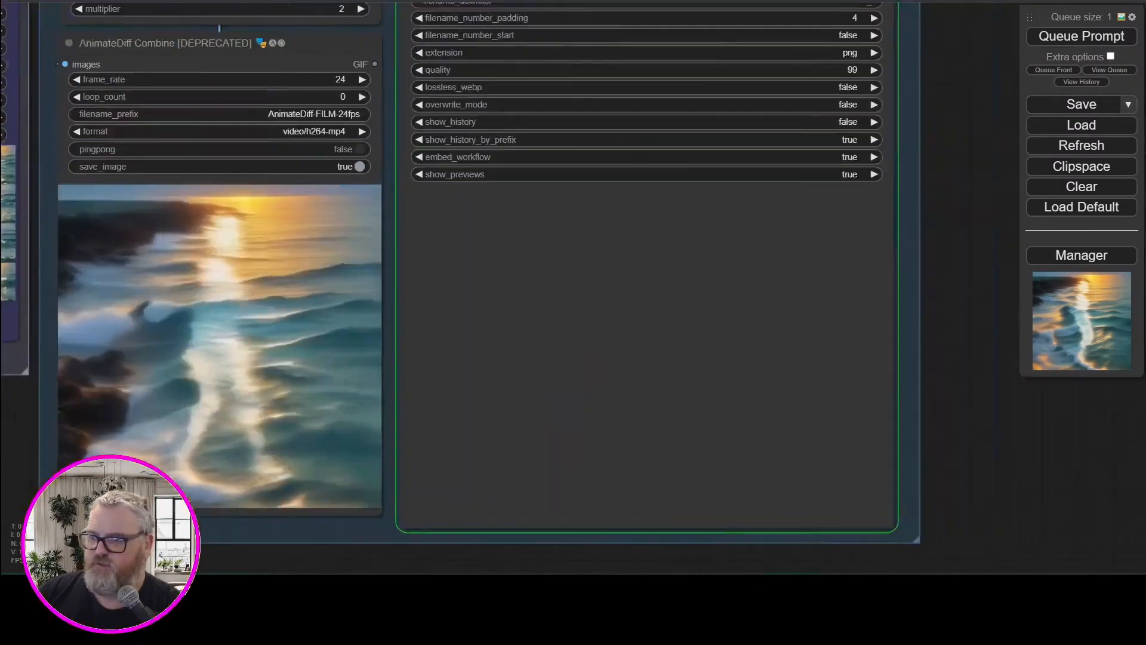
left_click_drag(209, 564, 303, 557)
scroll(277, 549, "up", 4)
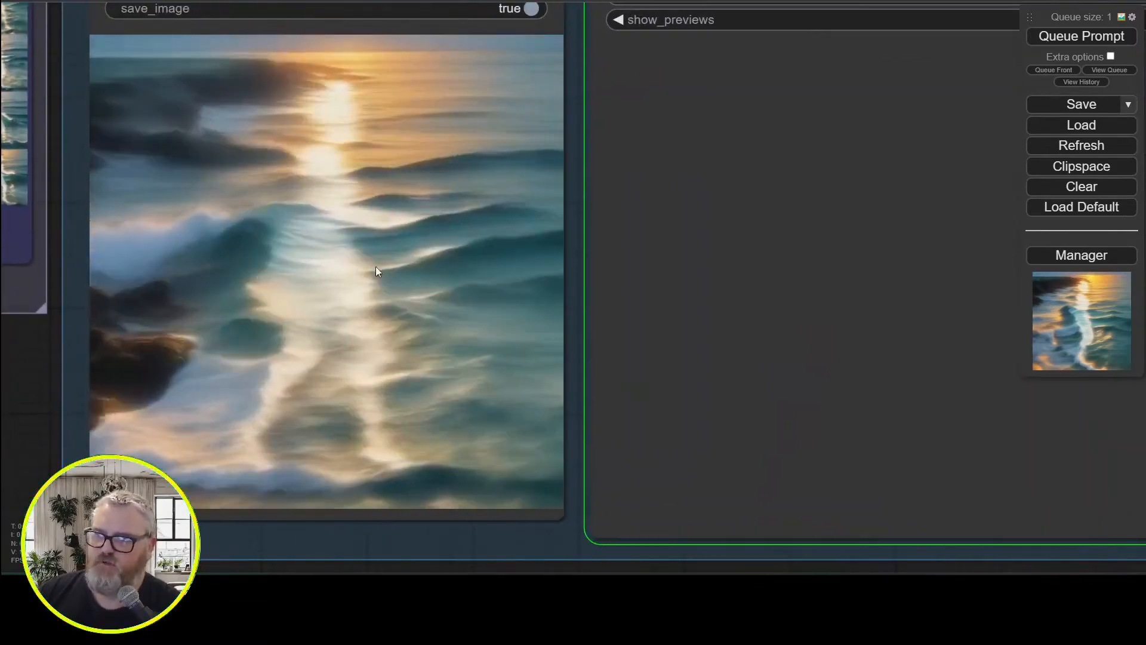
scroll(363, 466, "down", 7)
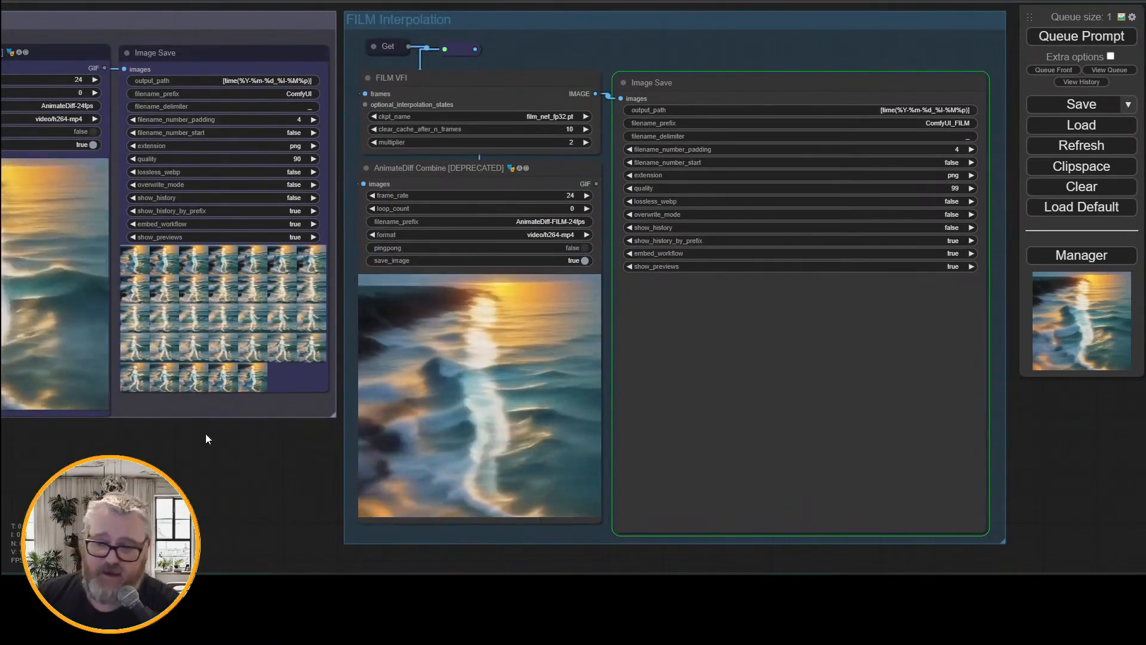
Compare the FILM Interpolation video and saved frames with the 12 and 24 fps previews in the Outputs group
left_click_drag(123, 532, 289, 475)
scroll(475, 495, "down", 5)
scroll(521, 537, "up", 1)
scroll(341, 517, "up", 2)
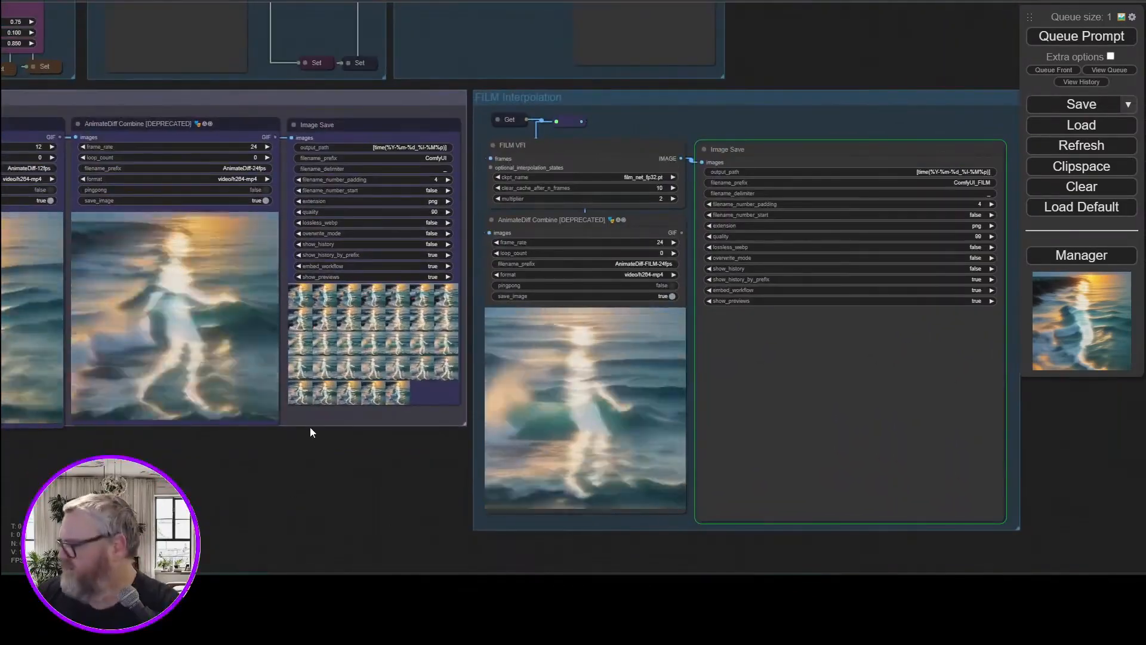
scroll(417, 470, "up", 3)
left_click_drag(417, 469, 102, 475)
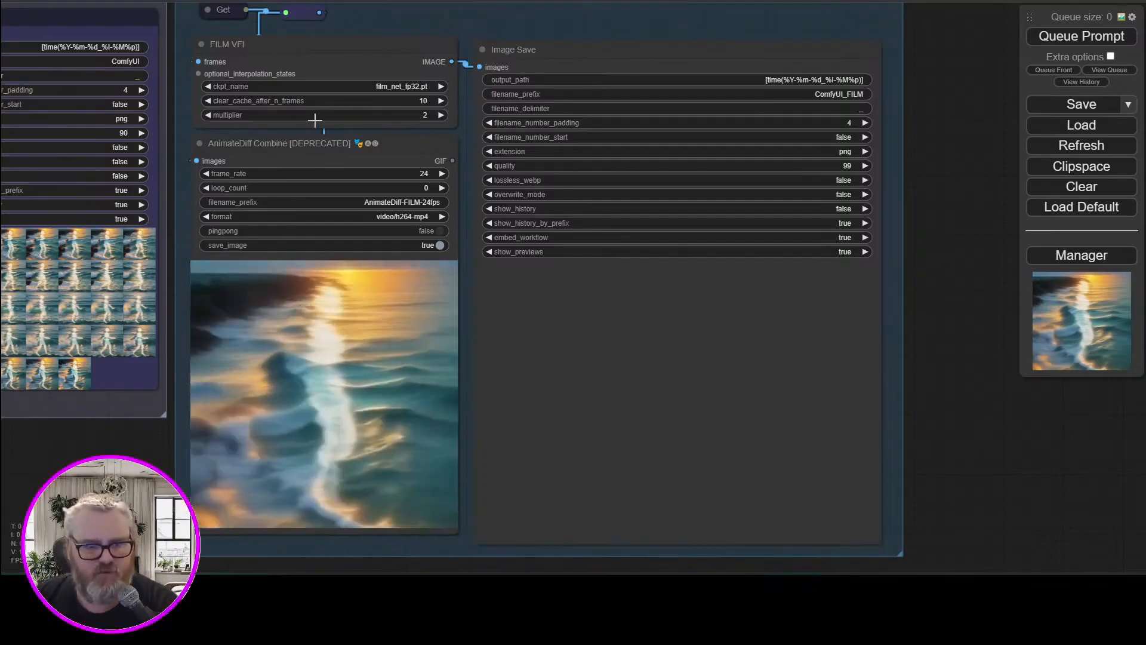
left_click_drag(129, 489, 562, 432)
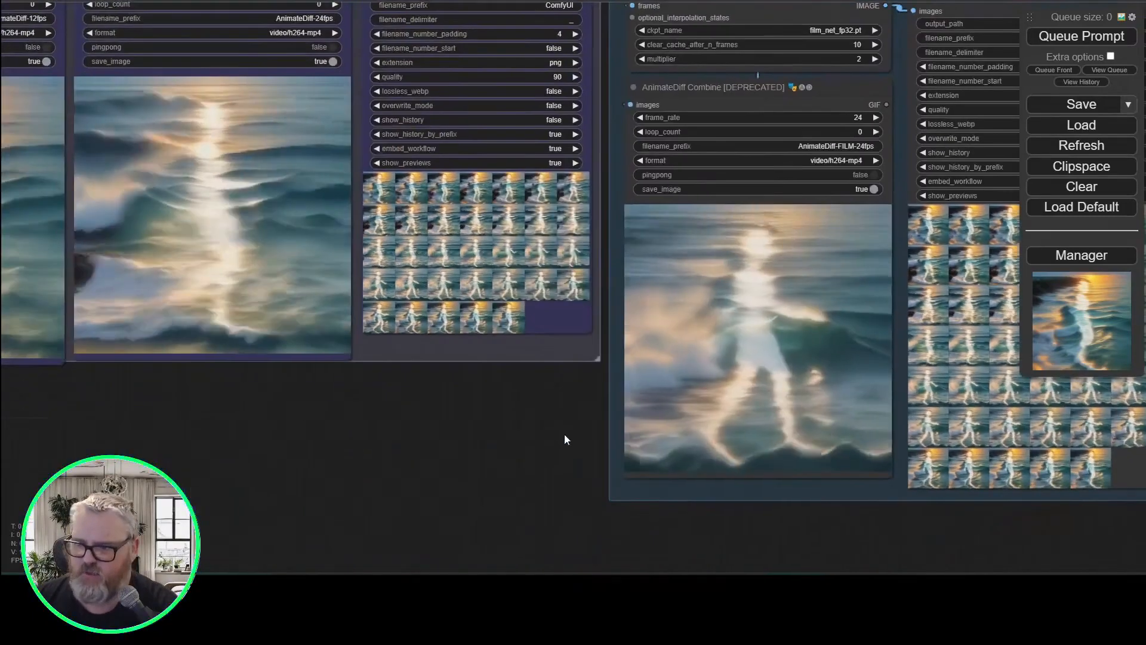
scroll(561, 431, "down", 3)
left_click_drag(475, 413, 431, 443)
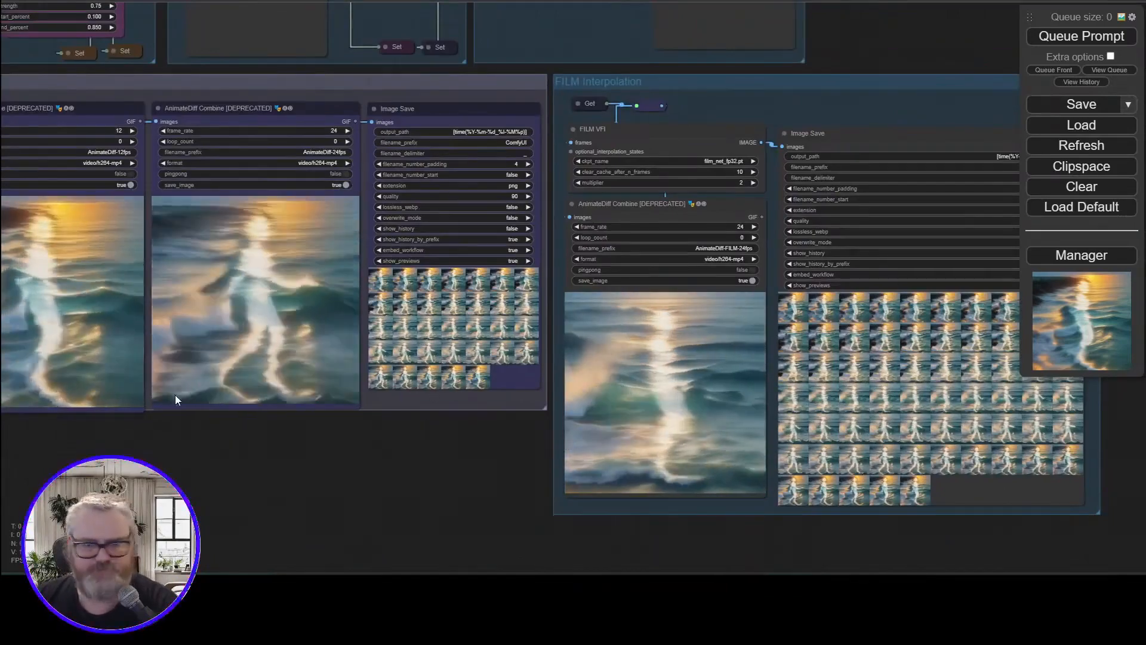
left_click_drag(175, 395, 318, 428)
Search the web for cushy comfyui in a new tab and read the features in the CushyStudio GitHub README
key("ctrl+t")
type("cushy")
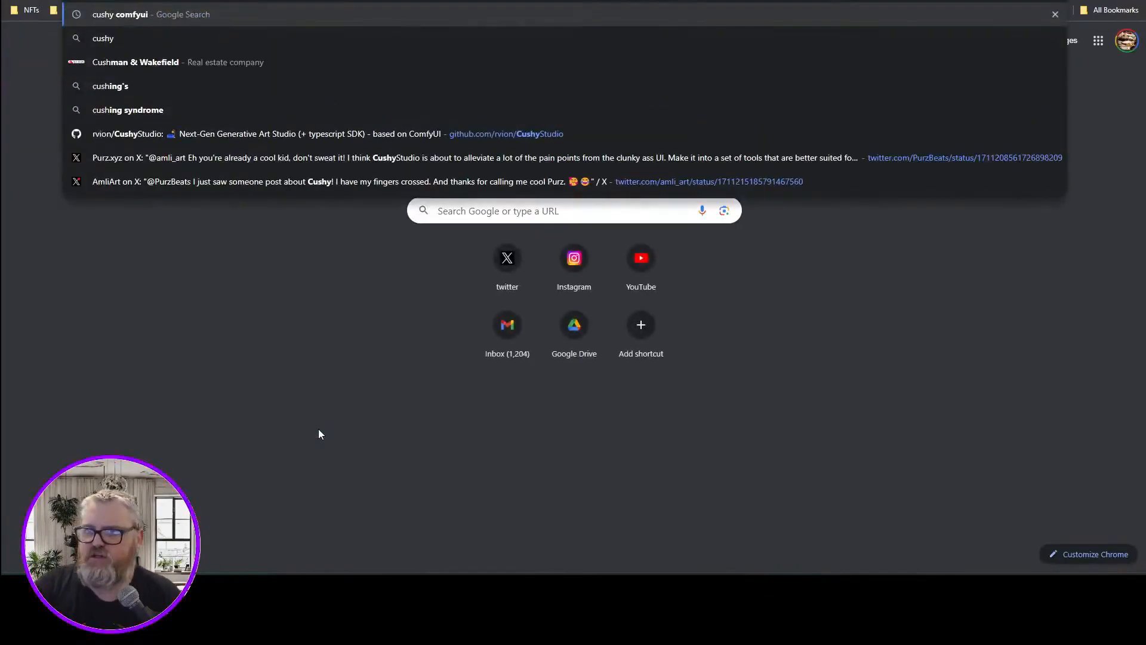
key("Return")
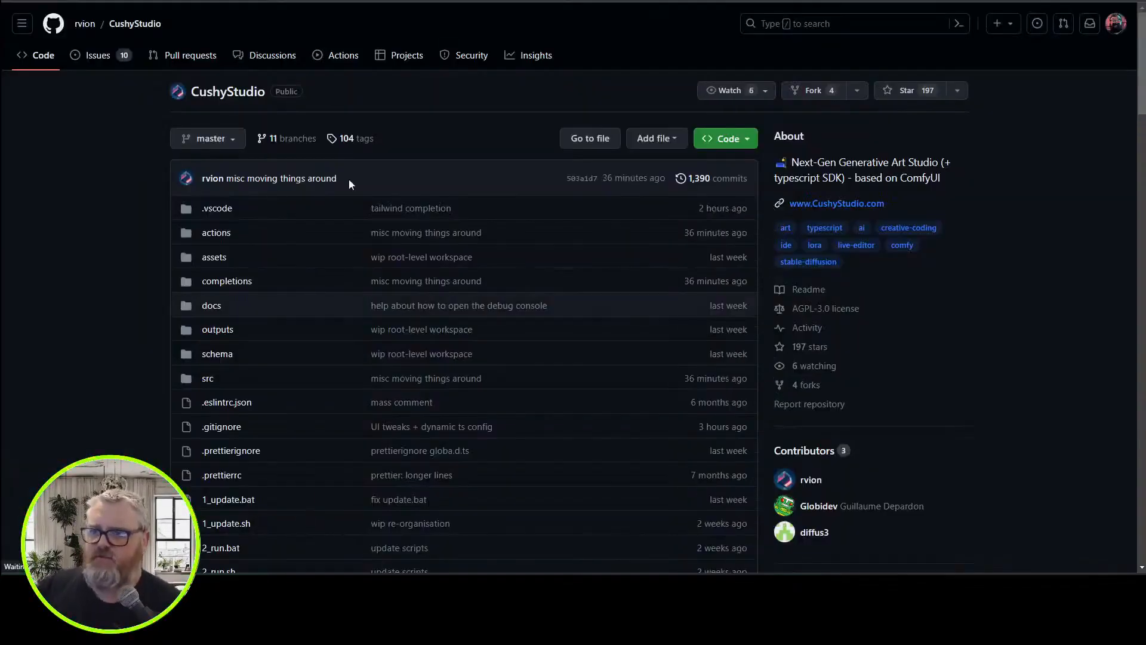
scroll(184, 334, "down", 20)
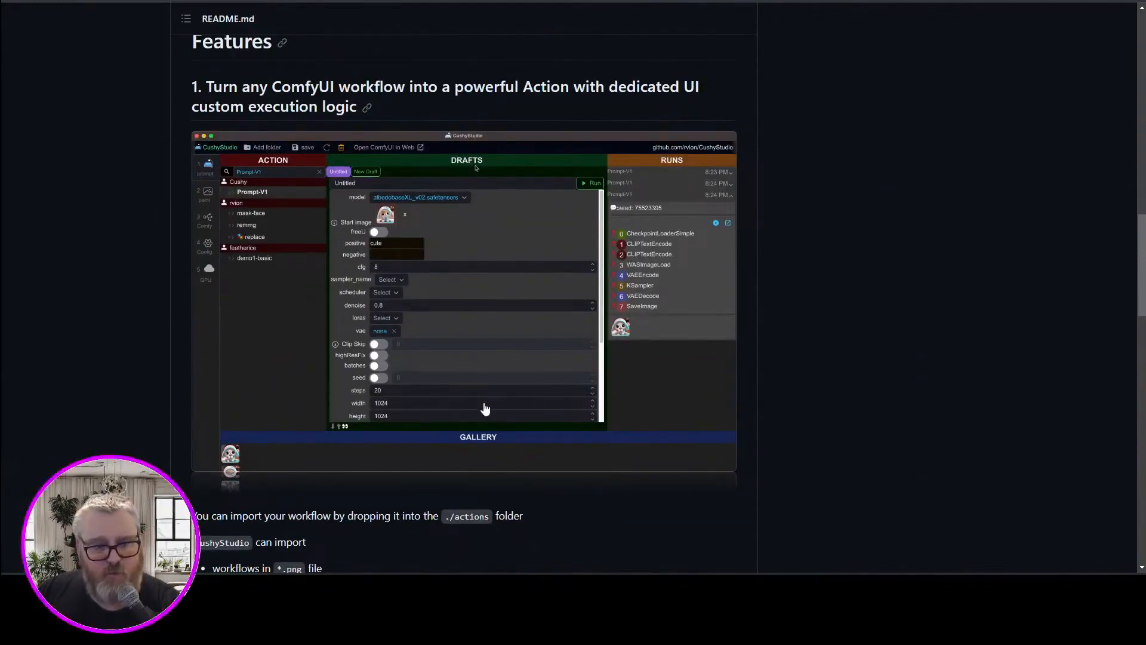
scroll(293, 348, "down", 15)
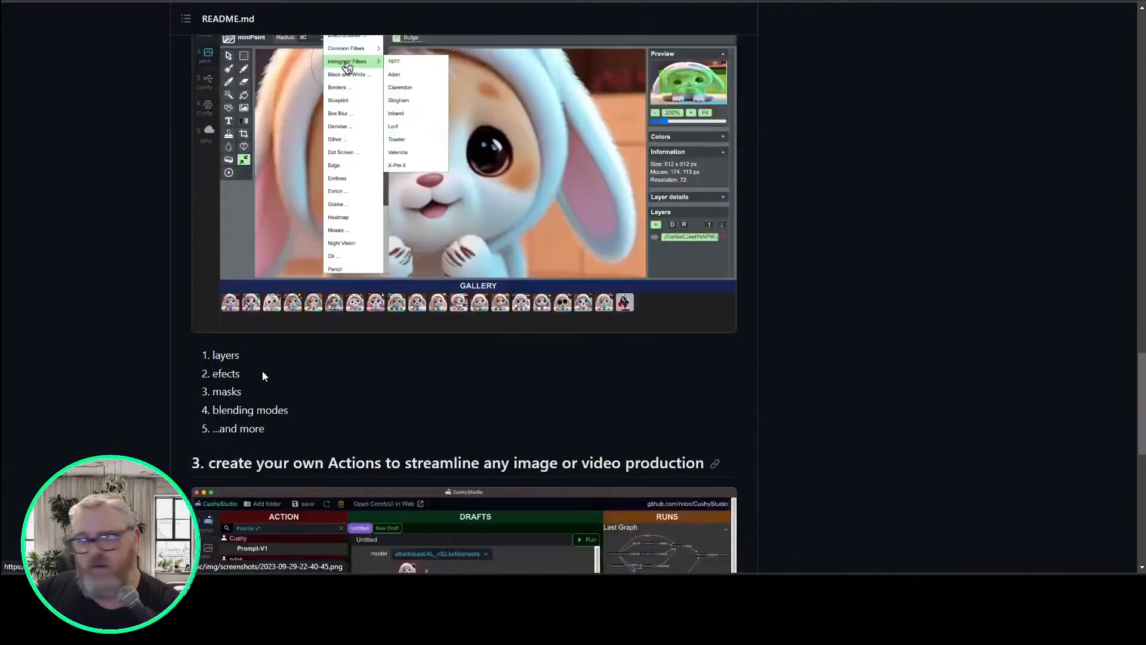
scroll(262, 363, "down", 3)
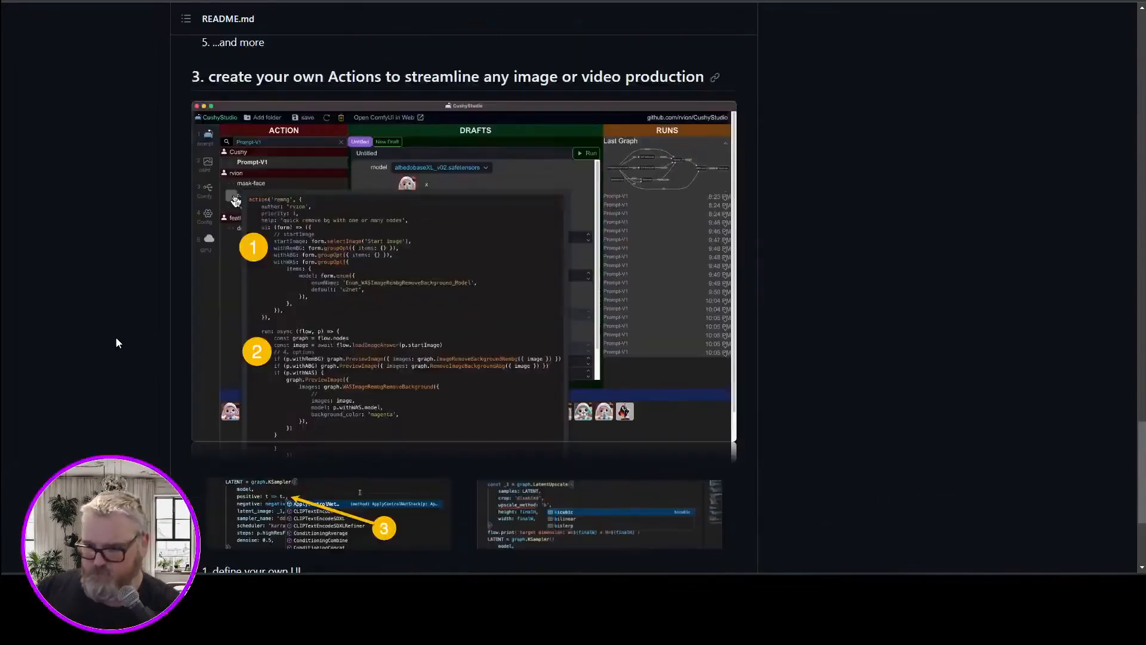
Return to the ComfyUI workflow and compare the Outputs previews with the FILM Interpolation video and the walking figure input
scroll(116, 336, "up", 20)
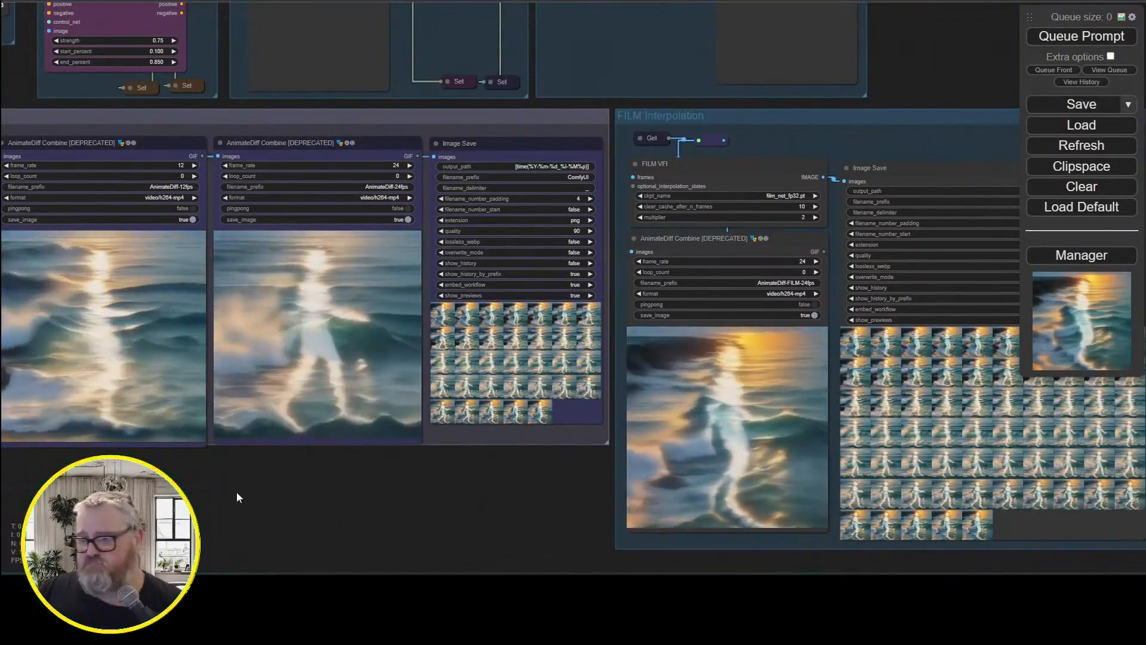
scroll(236, 495, "down", 2)
left_click_drag(236, 495, 495, 491)
scroll(412, 513, "up", 1)
left_click_drag(28, 358, 267, 437)
left_click_drag(207, 414, 285, 452)
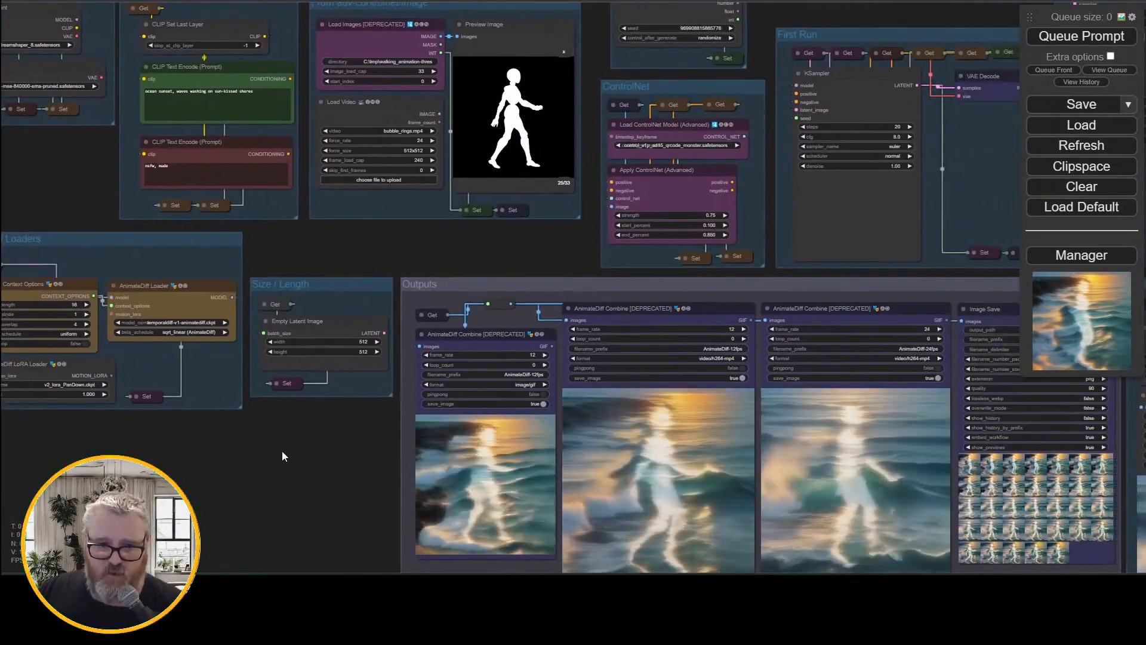
left_click_drag(280, 454, 0, 307)
left_click_drag(418, 490, 373, 485)
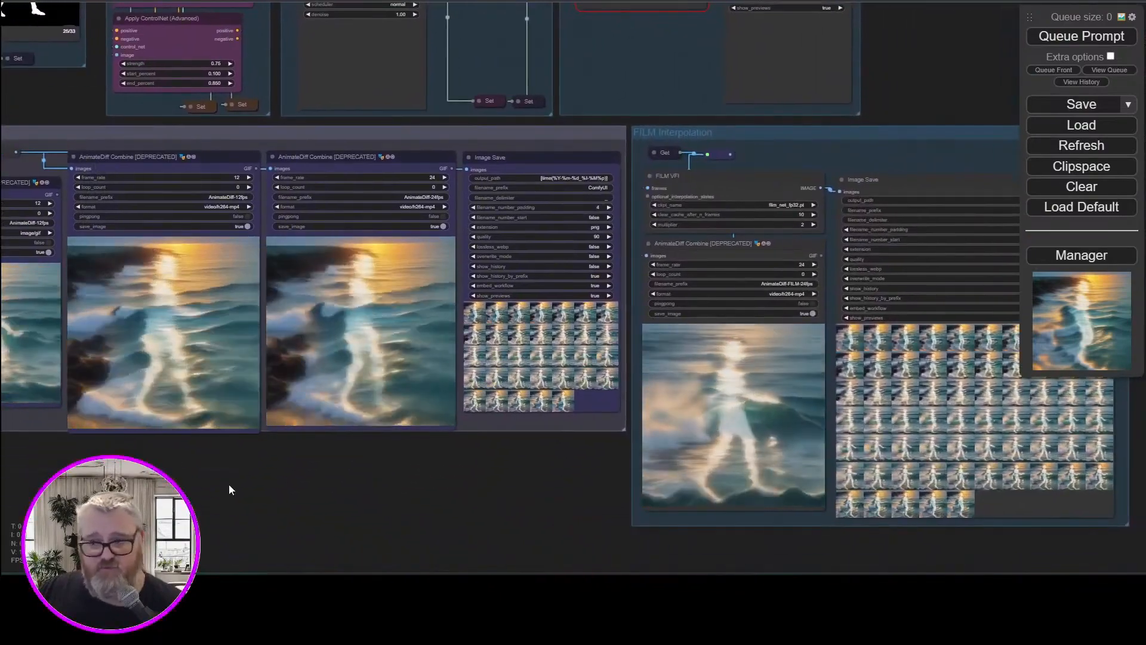
left_click_drag(295, 471, 427, 484)
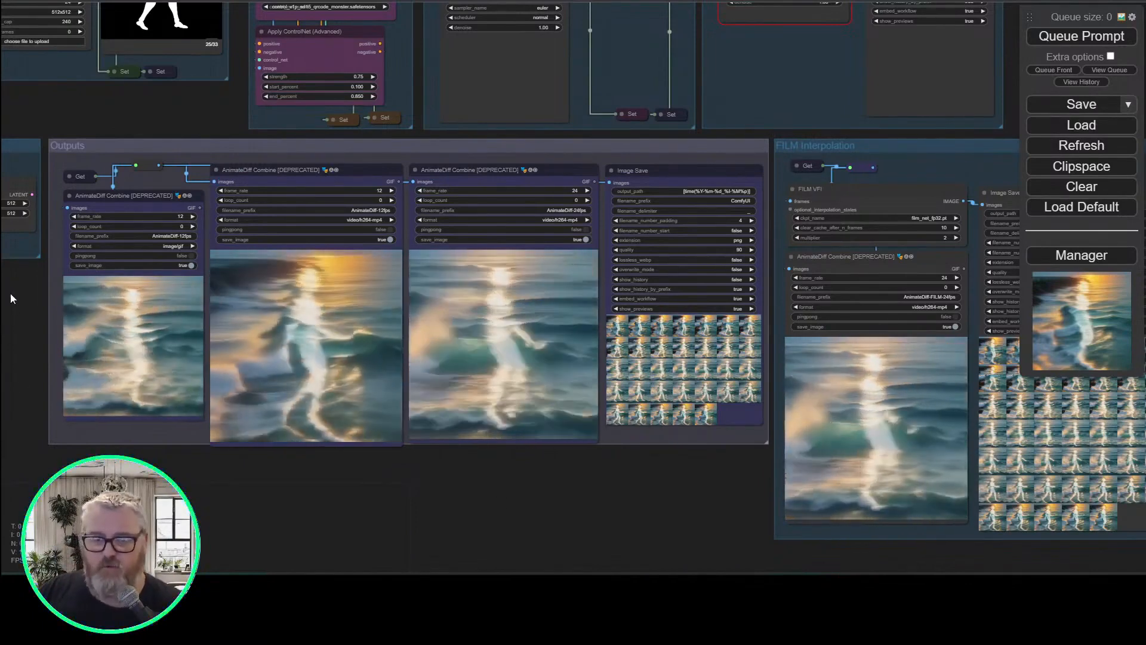
left_click_drag(9, 292, 117, 460)
left_click_drag(145, 353, 213, 439)
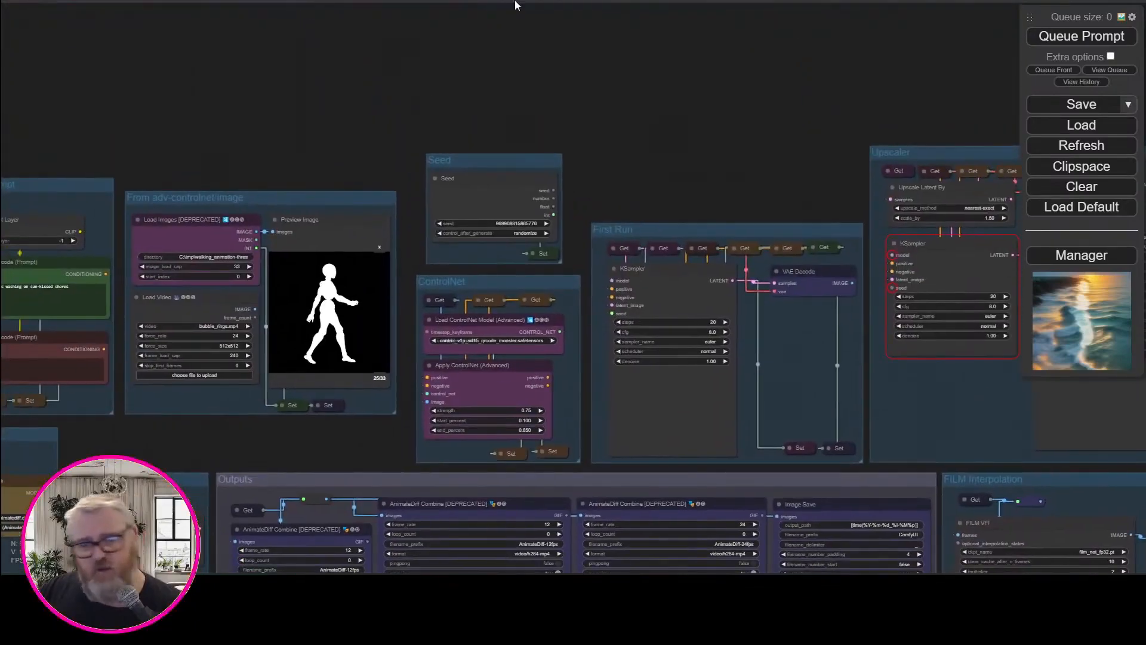
View the control_after_generate choices of the Seed node and leave them without picking one
left_click_drag(635, 87, 314, 33)
left_click_drag(446, 72, 751, 133)
scroll(320, 21, "up", 5)
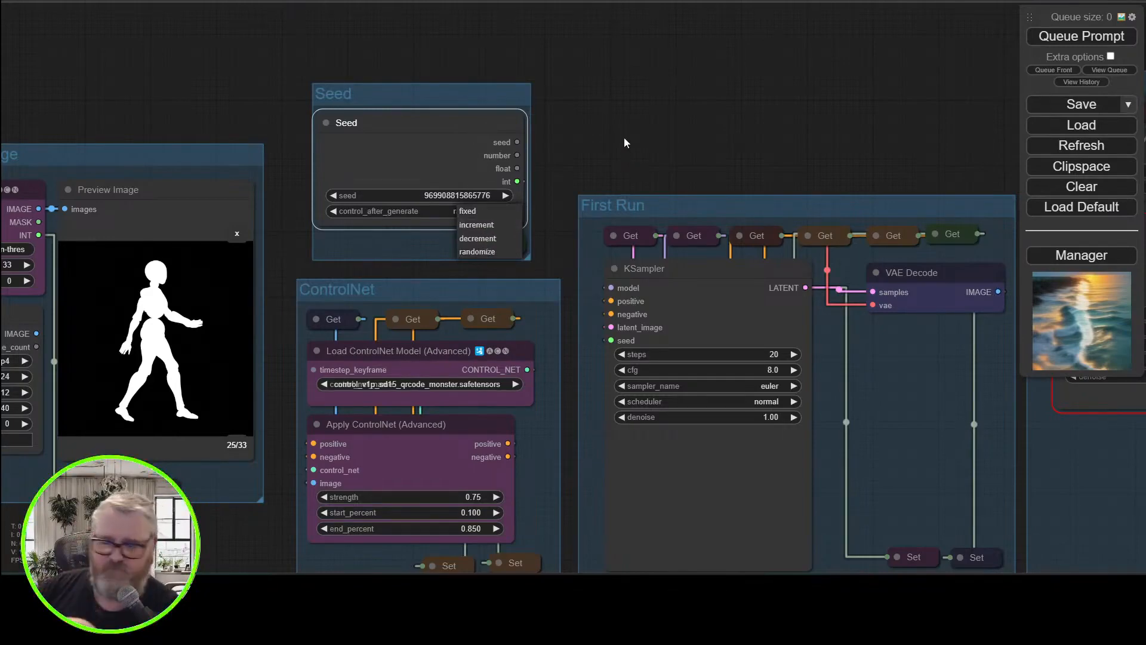
left_click(550, 190)
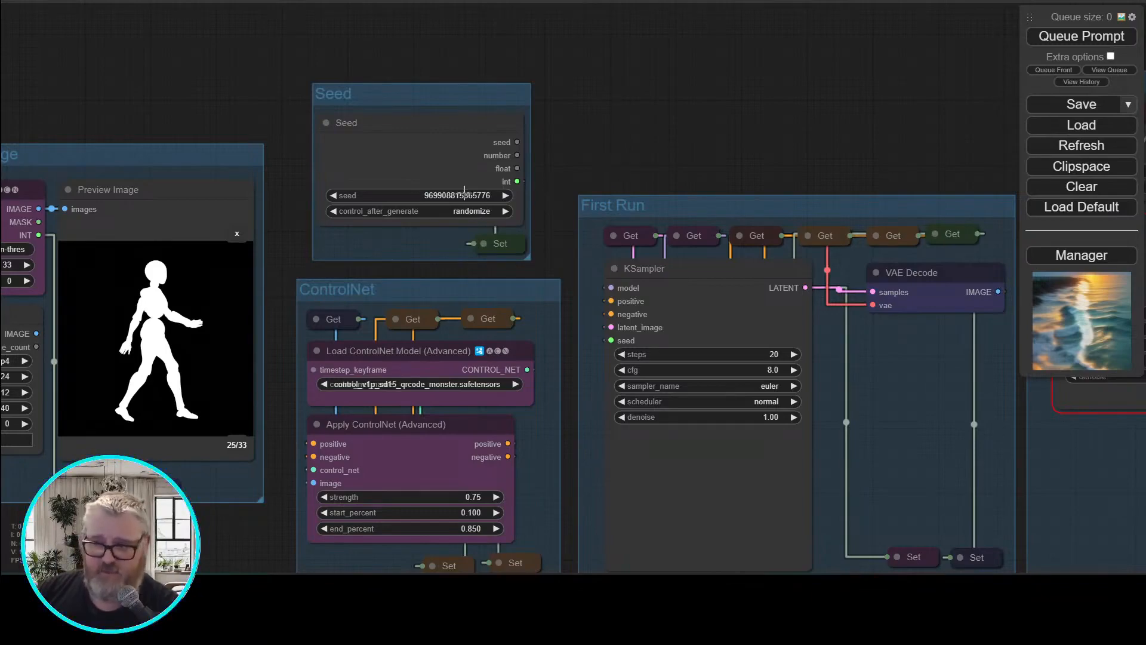
Examine the Upscaler group's Upscale Latent By, KSampler and Image Save settings, and return to the Size / Length and Outputs groups
left_click_drag(297, 67, 731, 63)
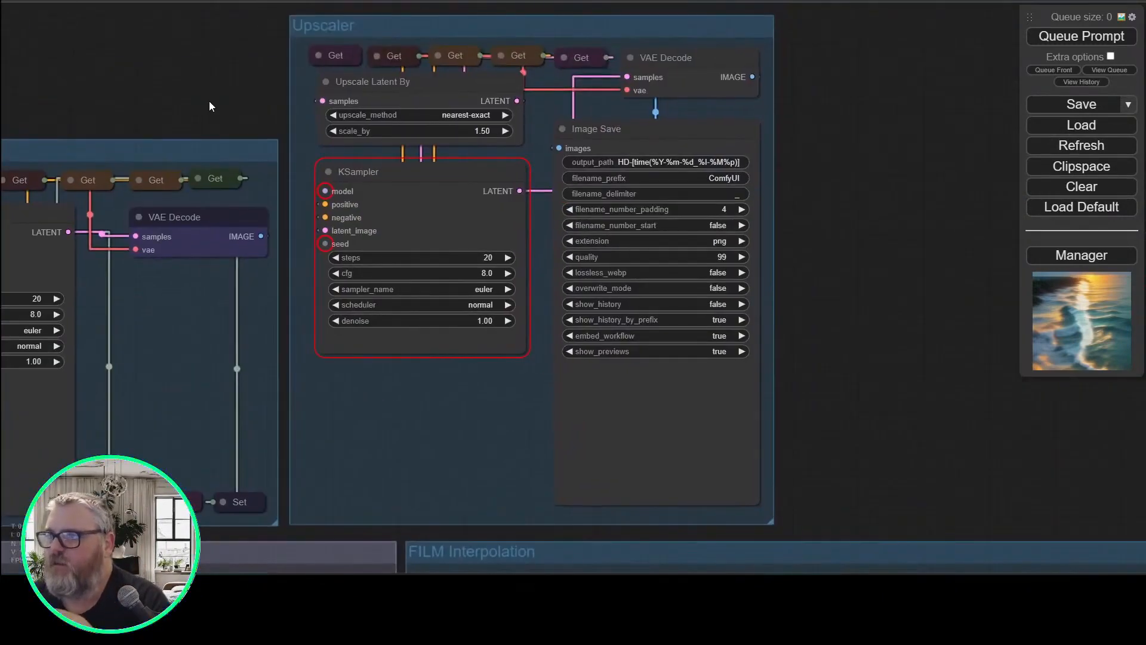
mouse_move(209, 106)
left_mouse_down()
mouse_move(212, 133)
mouse_move(211, 107)
left_mouse_up()
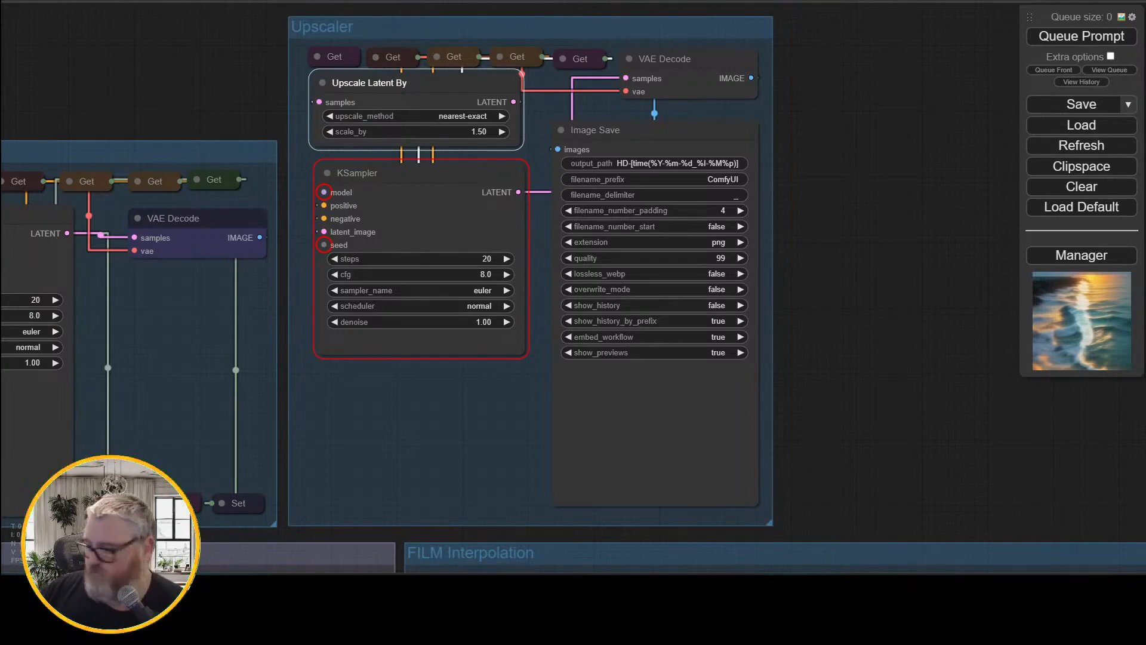
left_click_drag(255, 98, 747, 87)
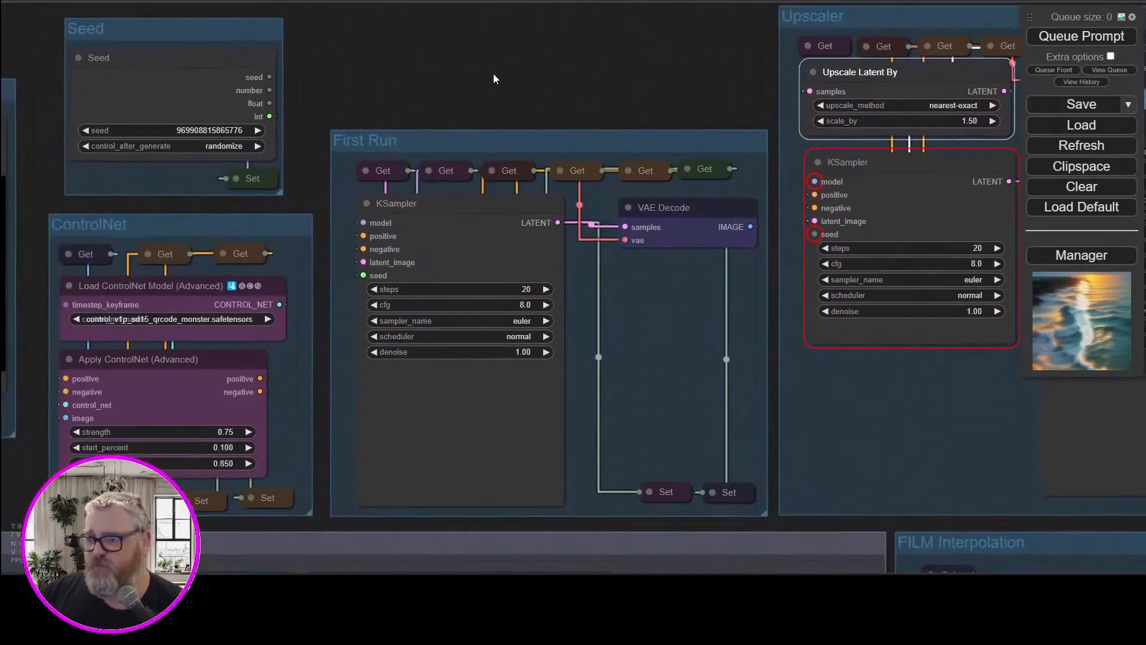
left_click_drag(425, 100, 724, 62)
left_click_drag(127, 470, 533, 238)
left_click_drag(448, 402, 225, 366)
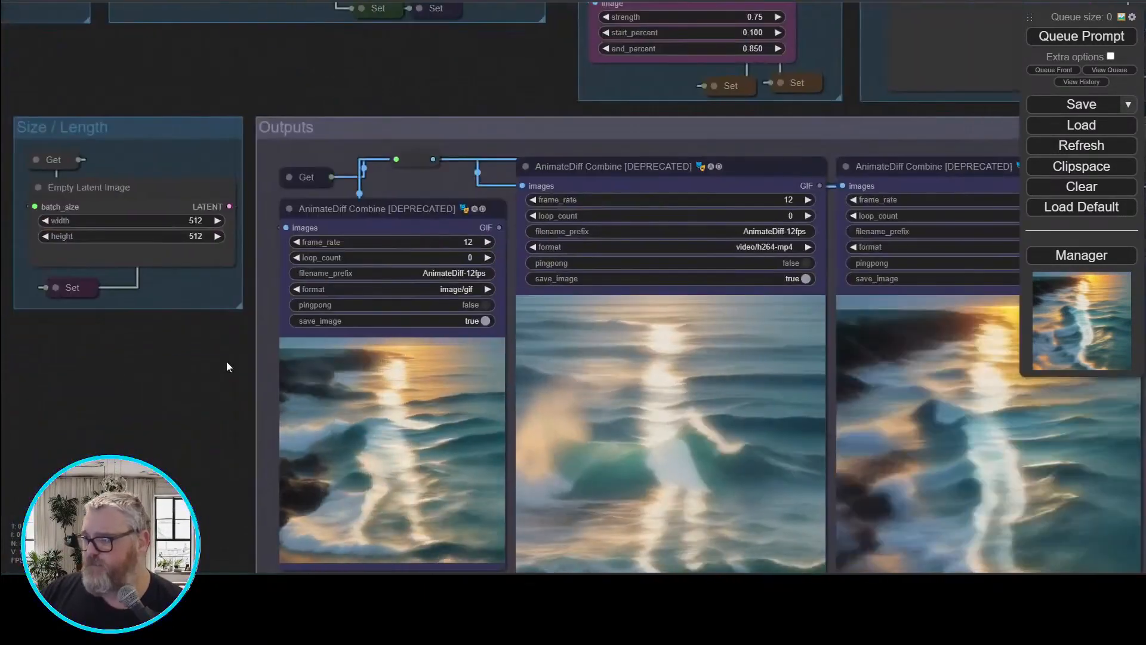
left_click(1107, 255)
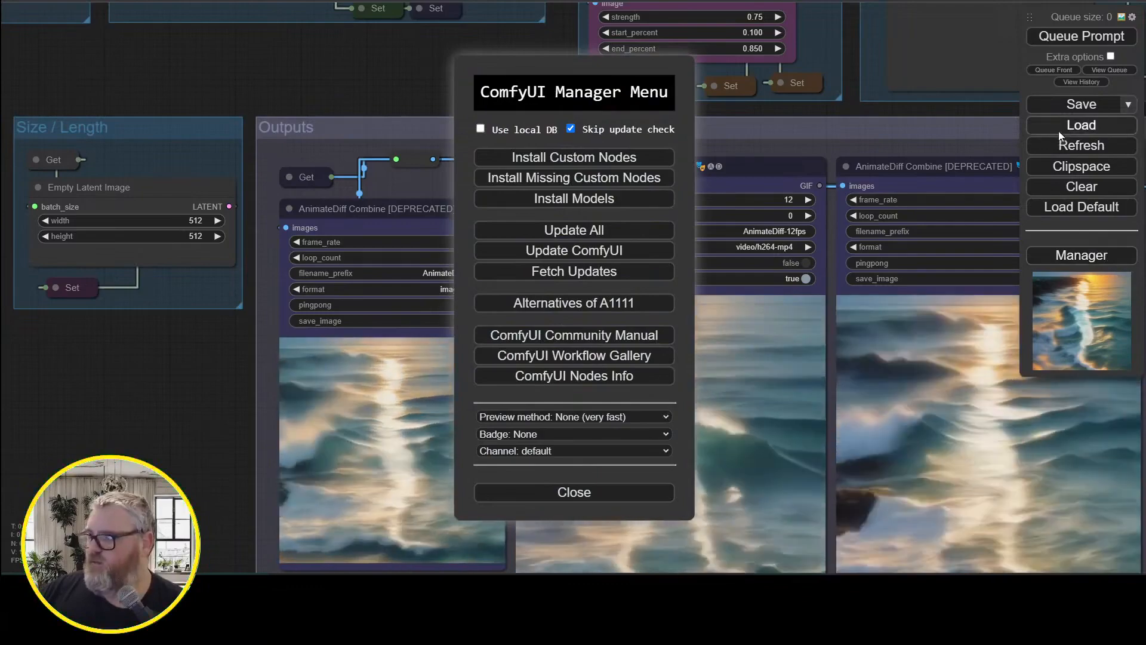
left_click(1058, 127)
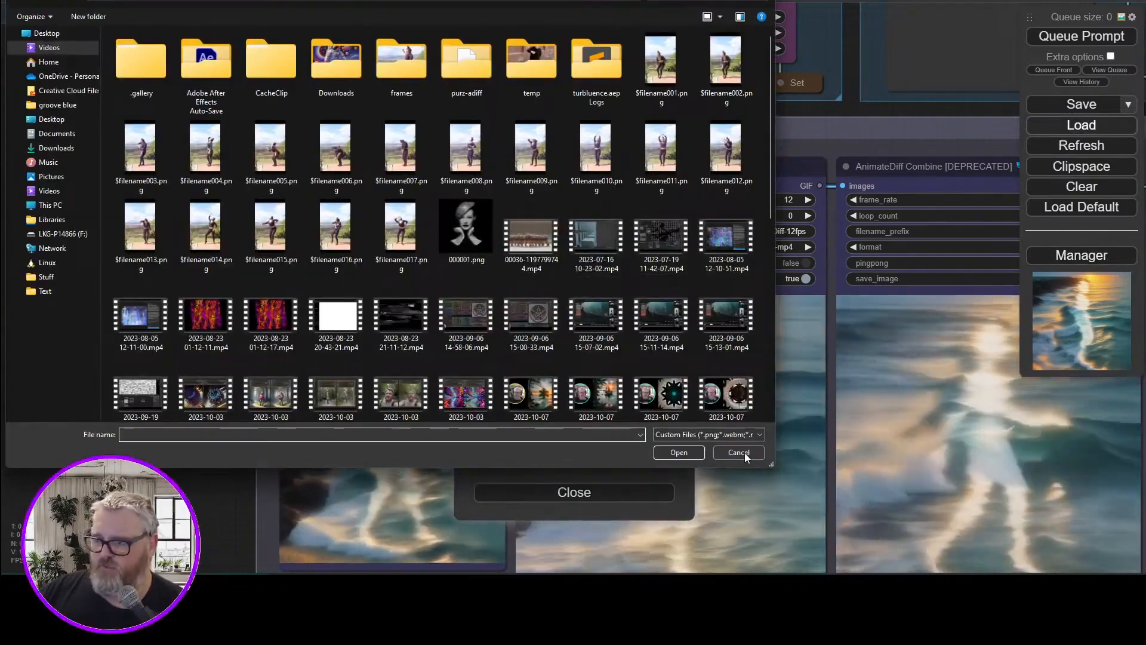
key("Escape")
left_click(617, 496)
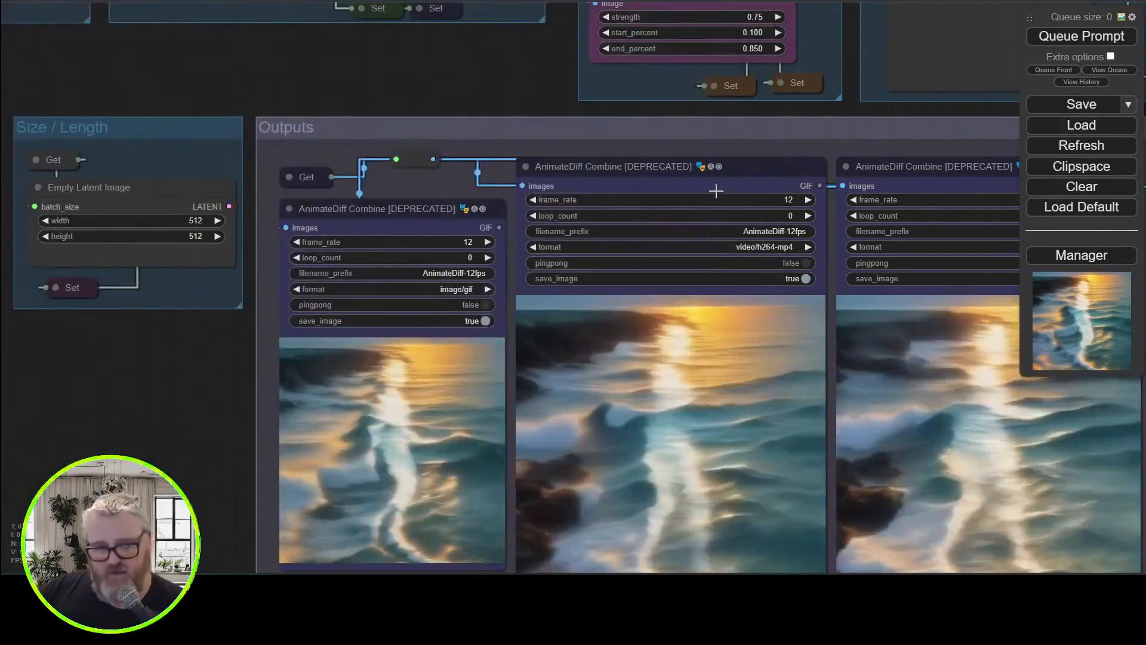
Browse the list of installable custom nodes in ComfyUI Manager and close the manager
left_click(1088, 255)
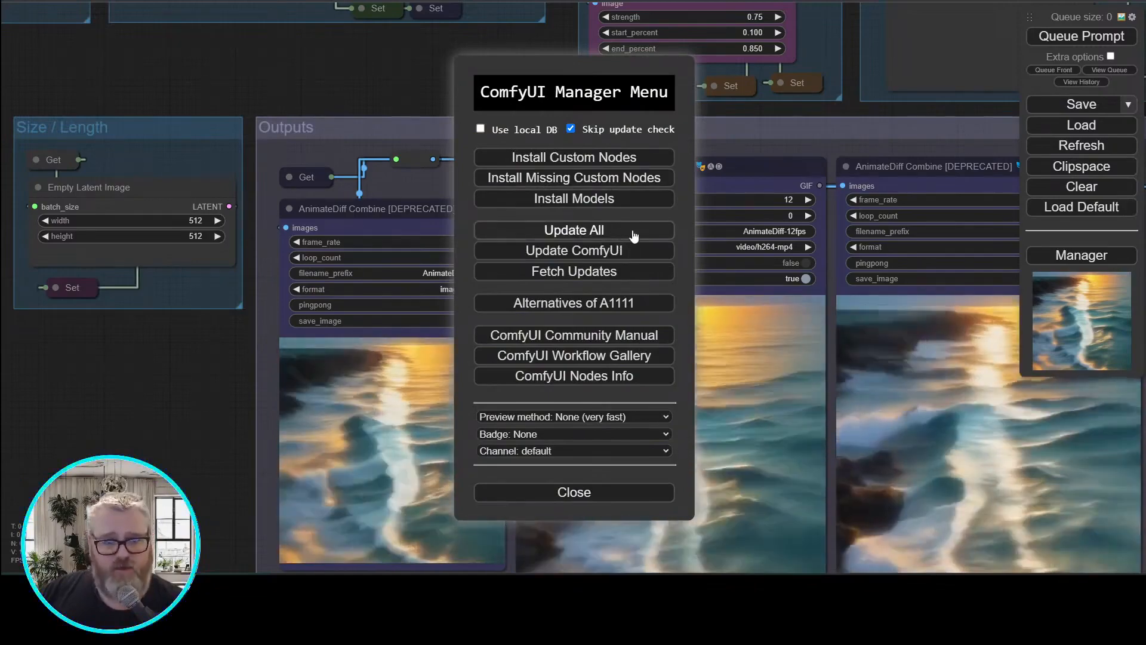
left_click(633, 157)
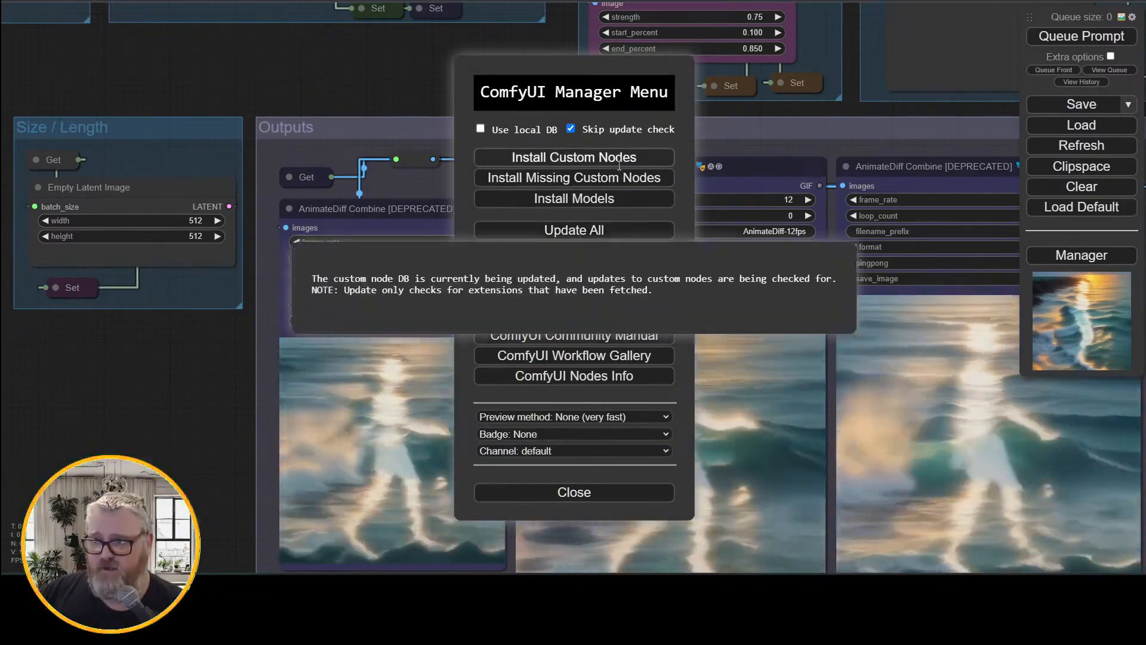
scroll(366, 291, "down", 3)
scroll(364, 290, "down", 20)
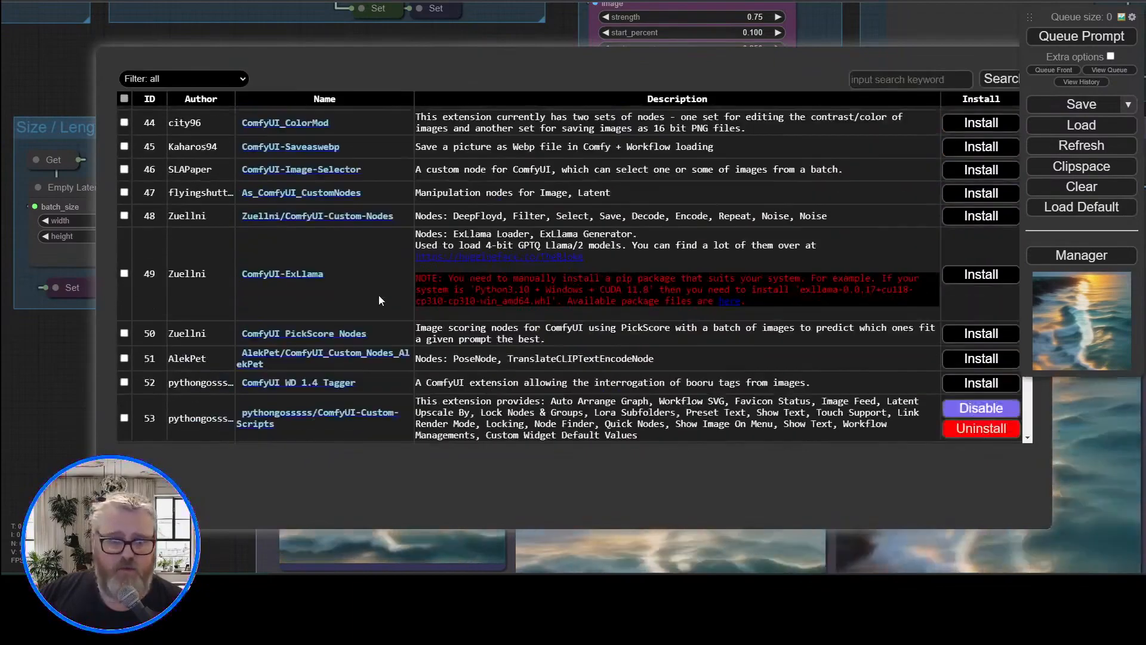
key("Escape")
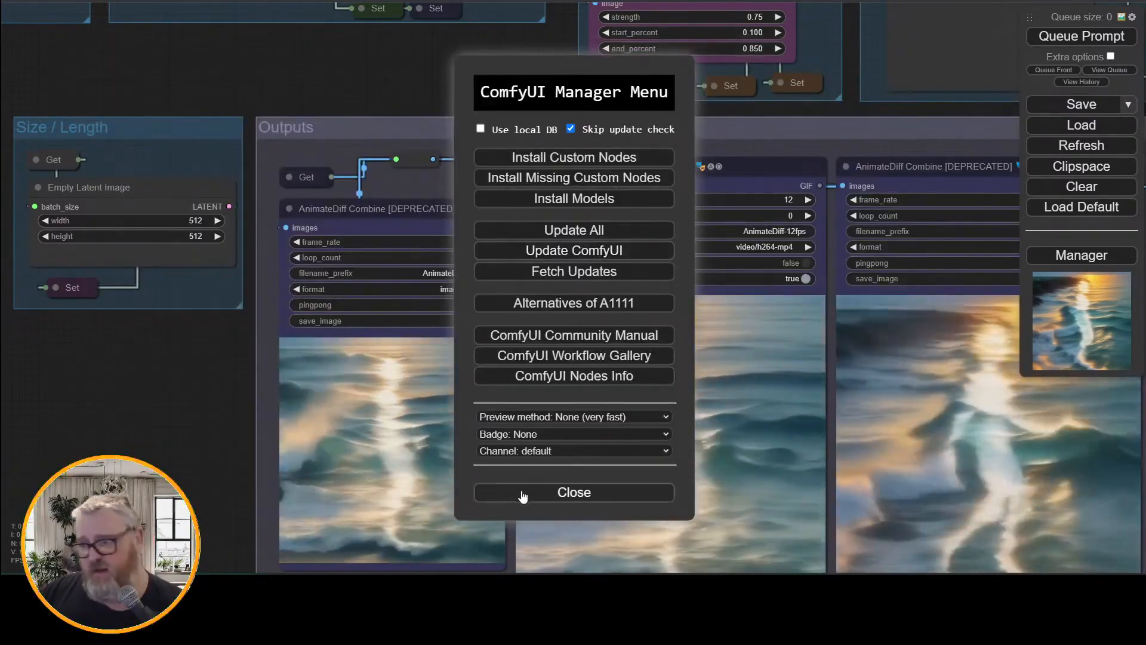
left_click(524, 492)
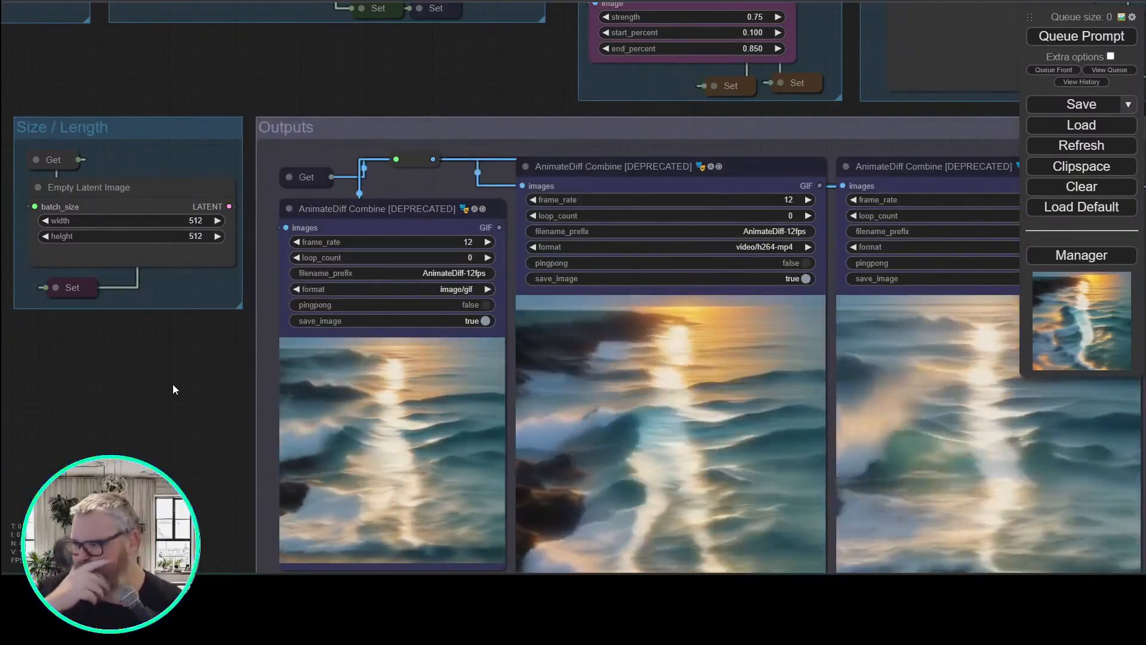
Save the current workflow as a JSON file
left_click(1023, 588)
left_click(1019, 484)
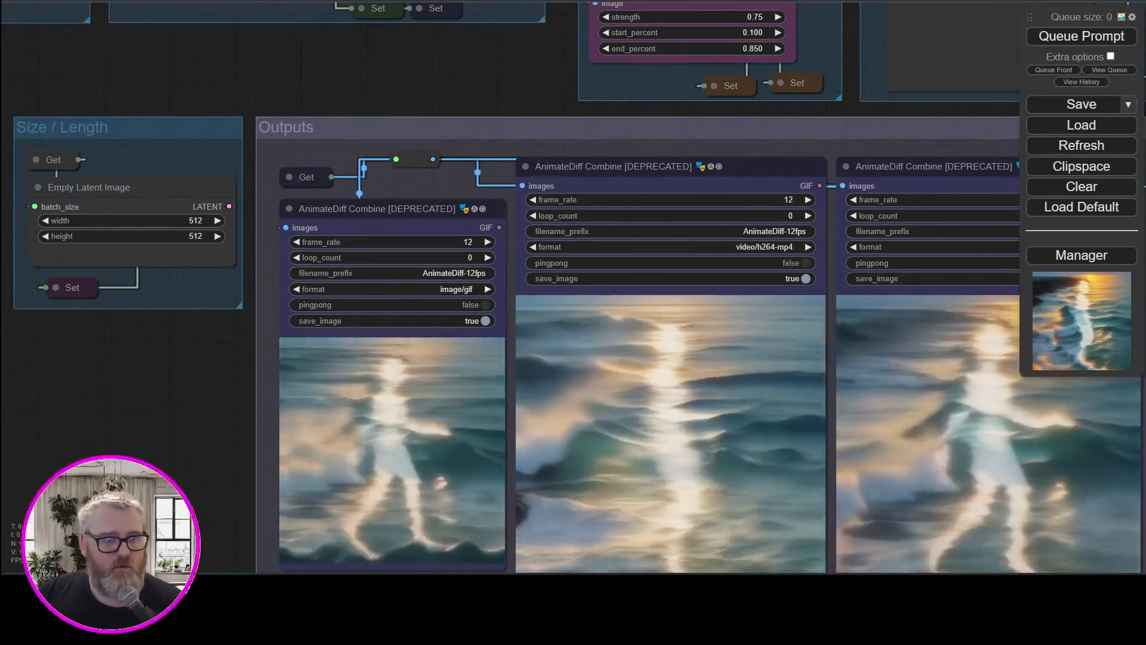
left_click(1081, 105)
left_click(633, 85)
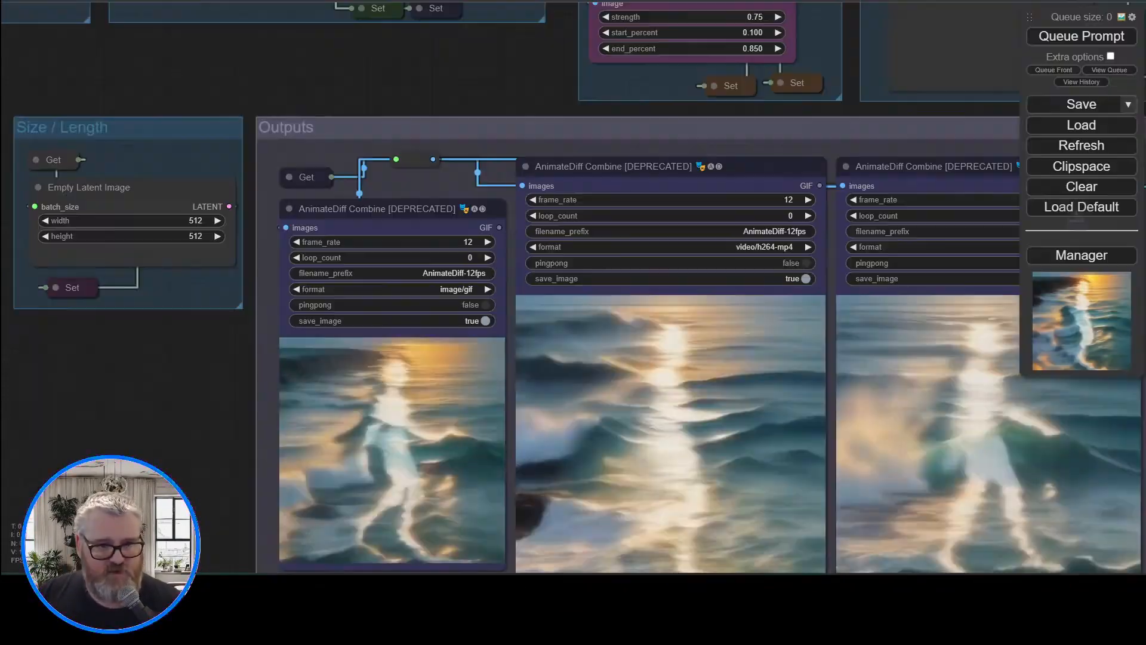
Load Youtube_ControlNet_AnimateDiff.json from the Downloads folder and look over its node layout
left_click(1082, 125)
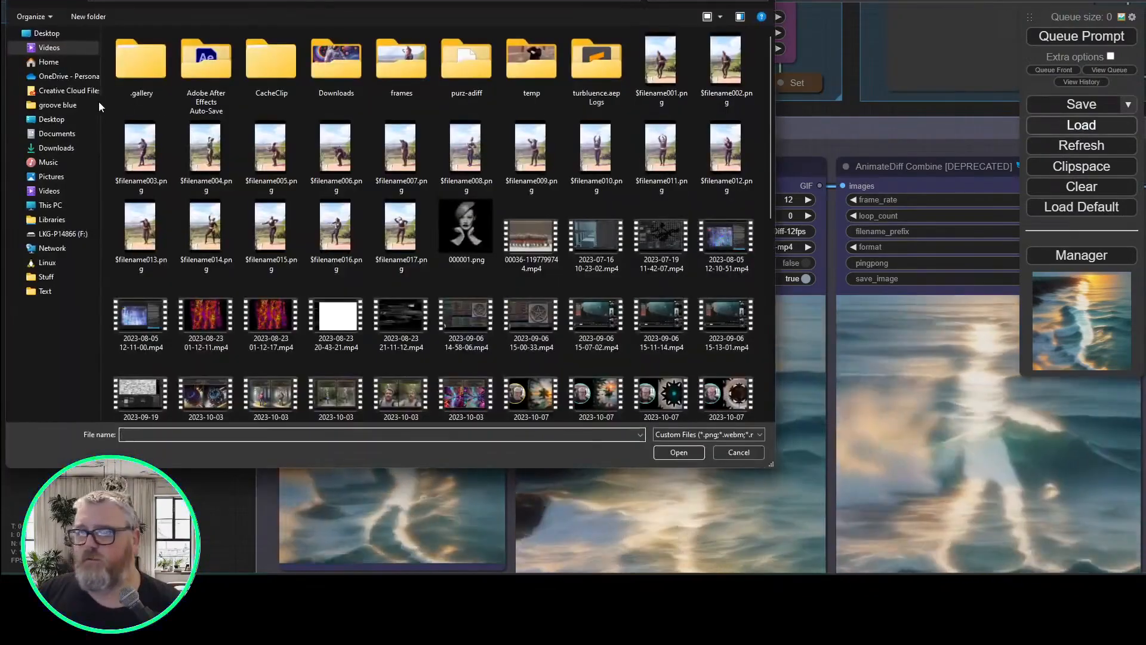
left_click(71, 153)
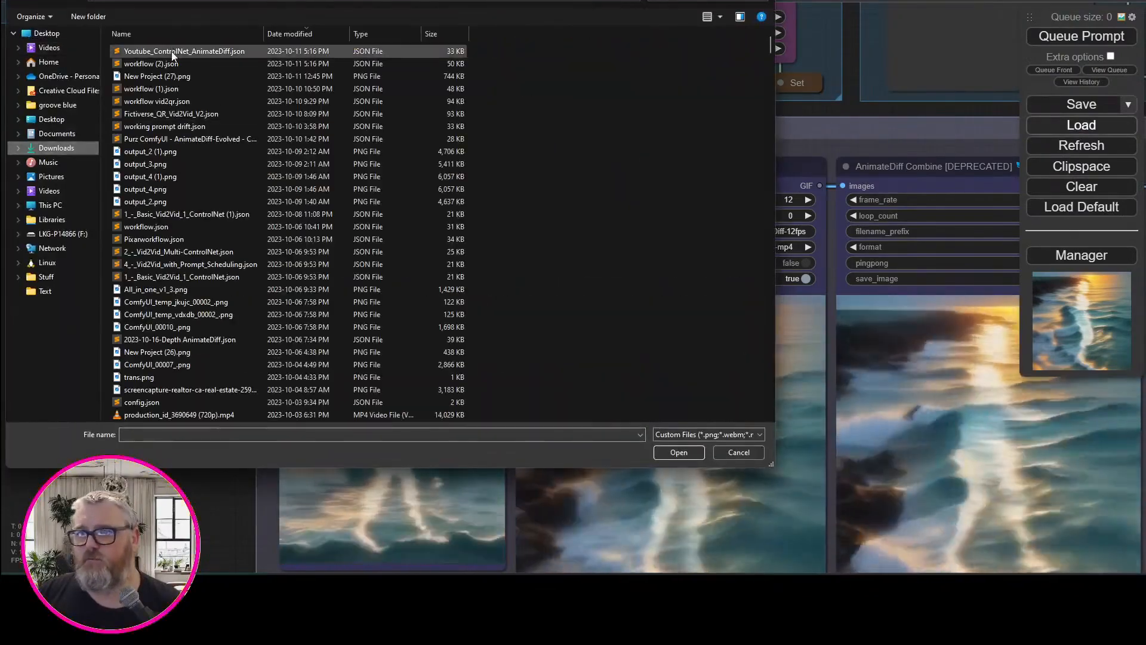
double_click(153, 40)
left_click_drag(795, 47, 576, 50)
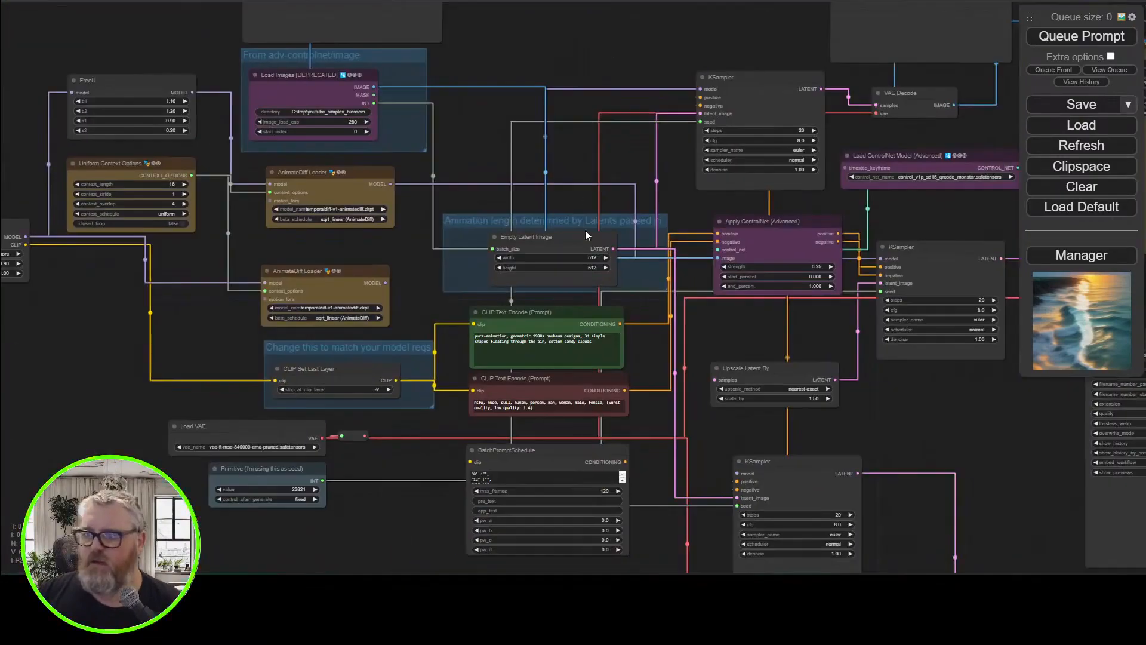
scroll(586, 239, "down", 2)
scroll(595, 290, "up", 6)
scroll(595, 291, "down", 4)
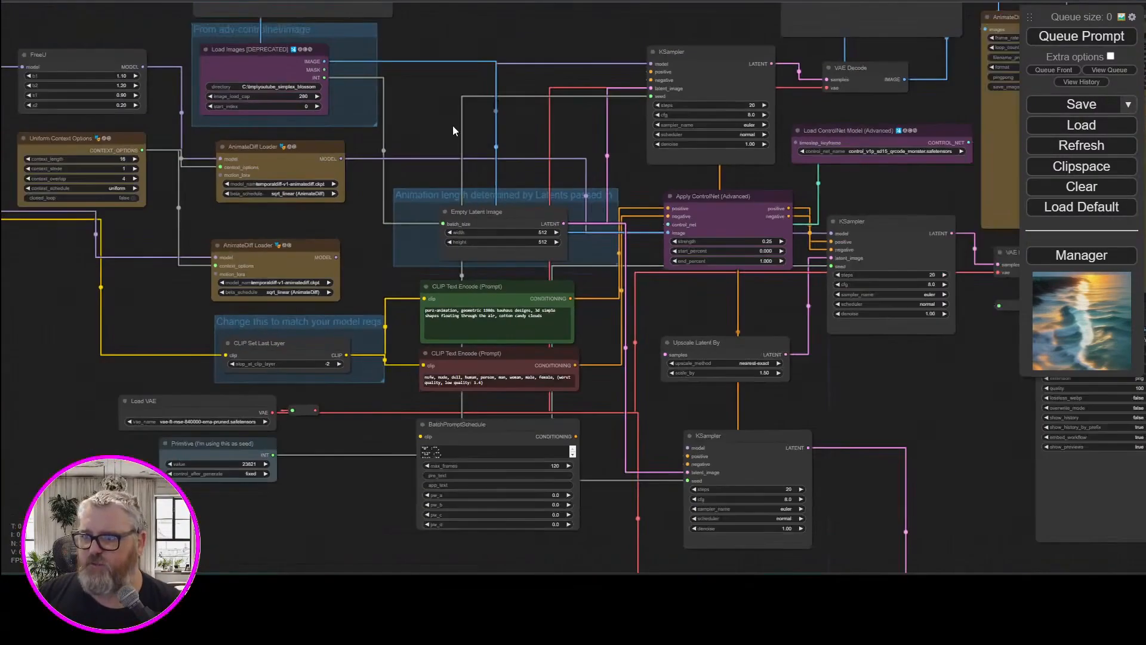
left_click_drag(452, 125, 399, 139)
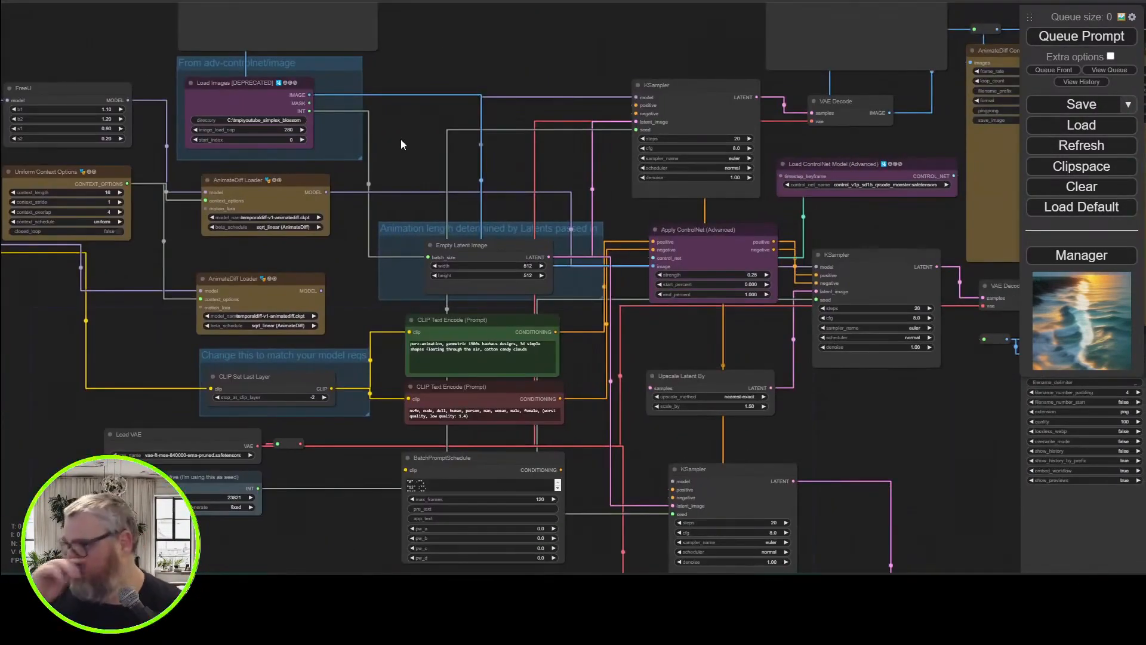
Check the missing custom nodes option in ComfyUI Manager for this workflow, close the manager and look over the sampler and output nodes
left_click(1032, 258)
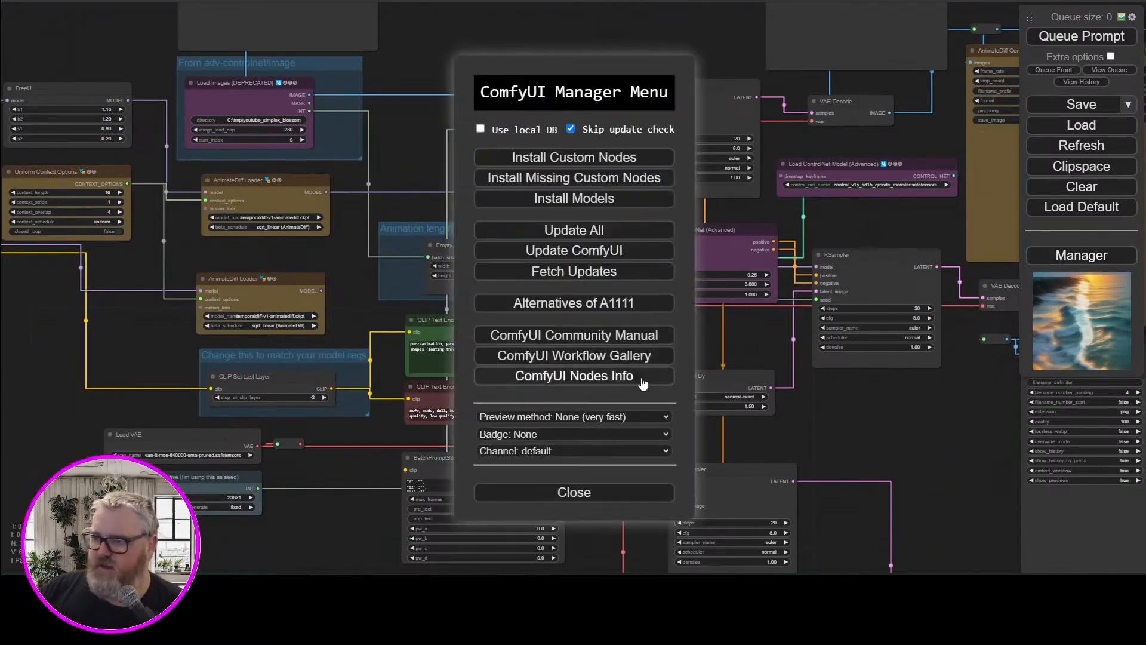
left_click(584, 499)
left_click_drag(834, 449, 568, 403)
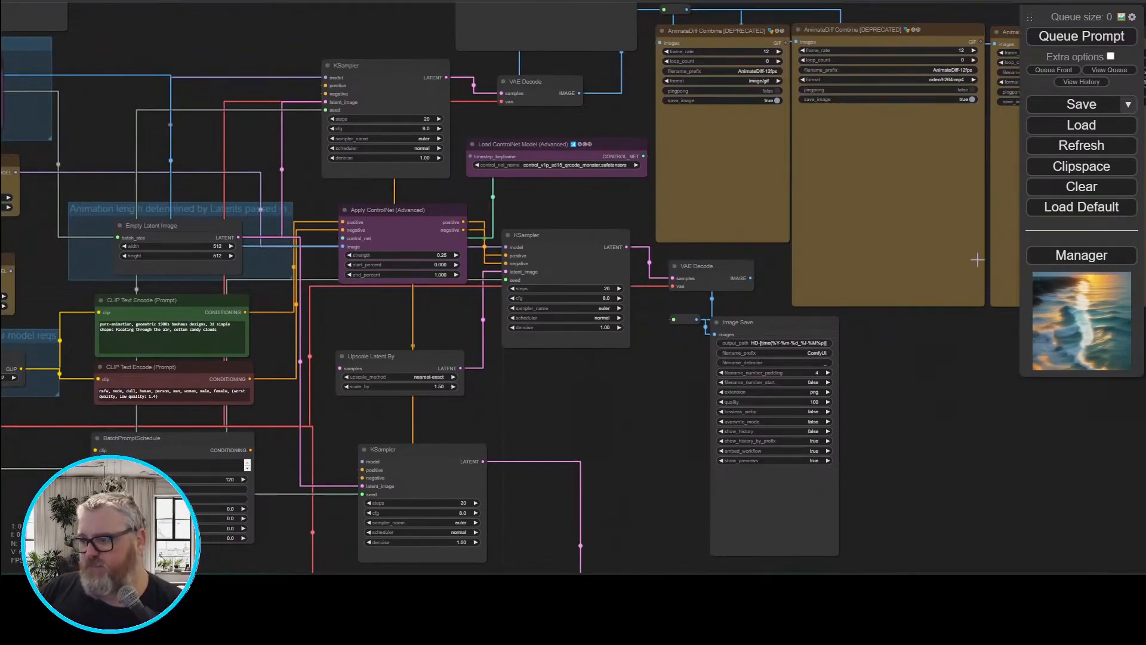
left_click(1065, 261)
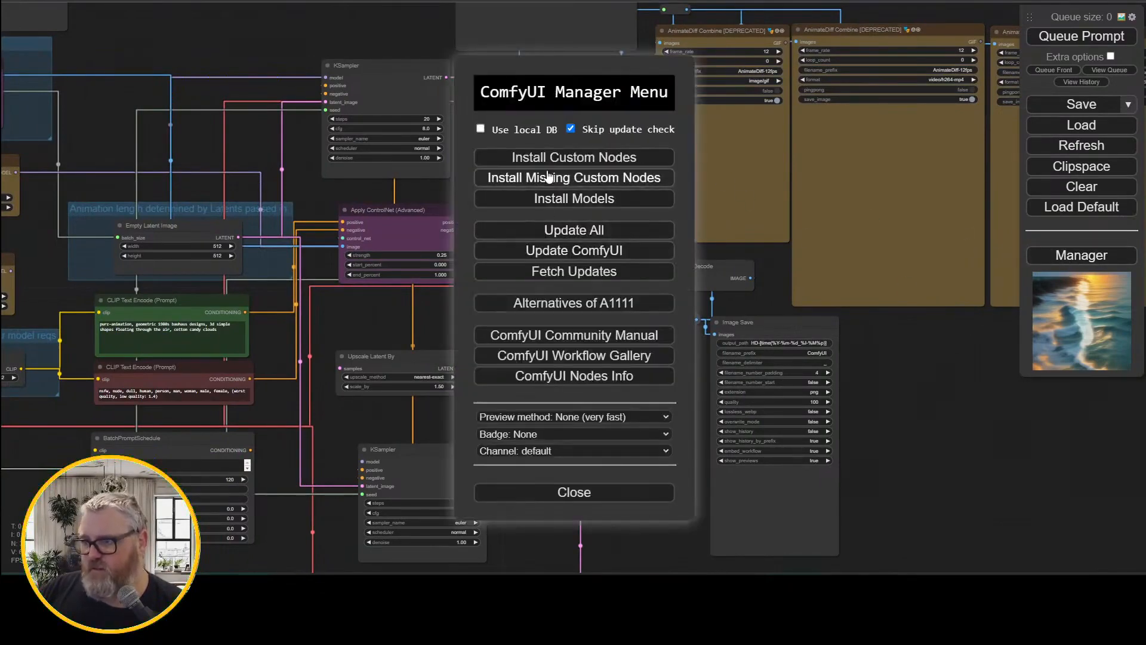
left_click(567, 496)
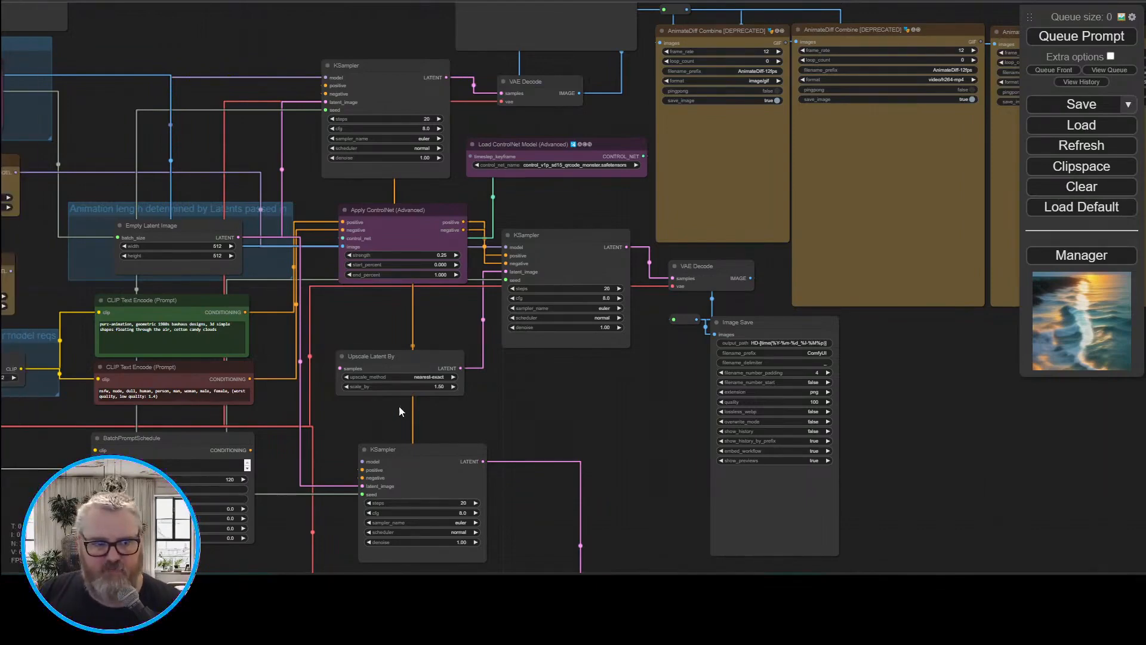
left_click_drag(597, 410, 763, 406)
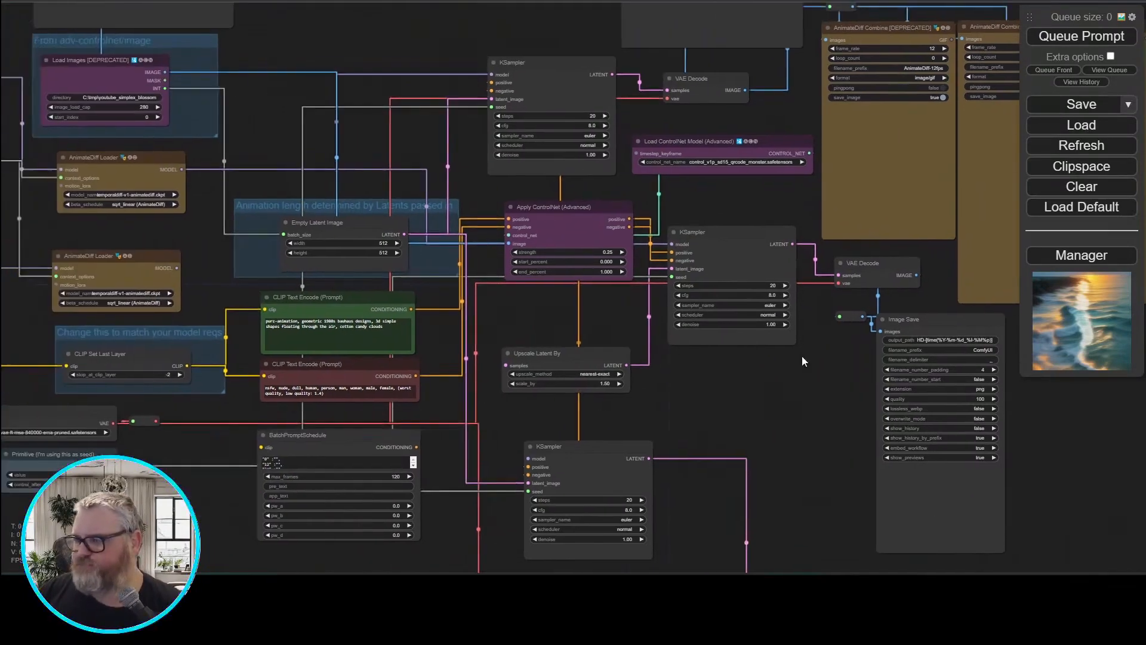
Load the saved workflow (2).json and bring all of its node groups into view
key("ctrl+o")
double_click(189, 63)
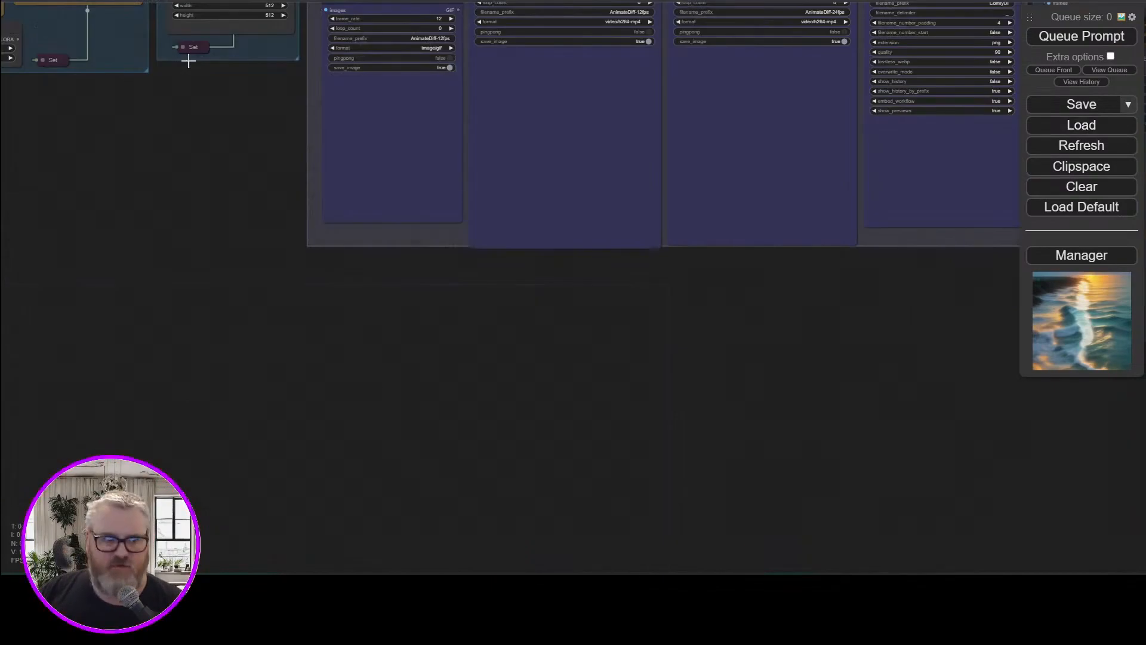
left_click_drag(205, 299, 206, 570)
scroll(121, 439, "down", 4)
left_click_drag(121, 439, 340, 442)
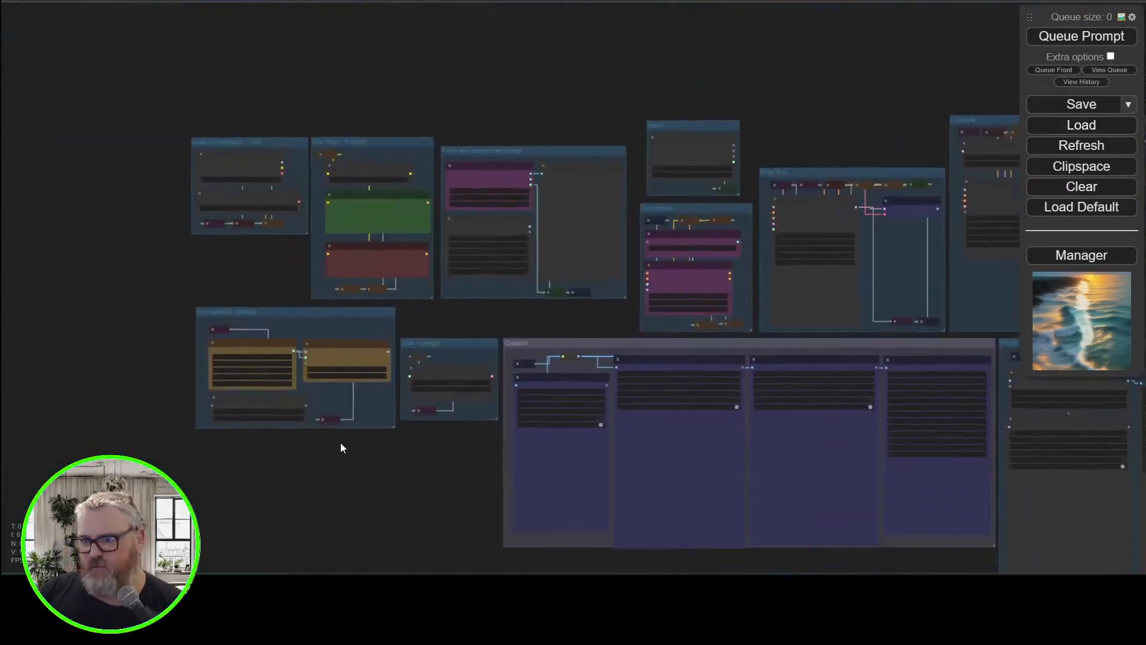
Examine the AnimateDiff Loaders, Size / Length and Outputs groups of the reloaded workflow
scroll(199, 398, "up", 12)
left_click_drag(333, 55, 156, 47)
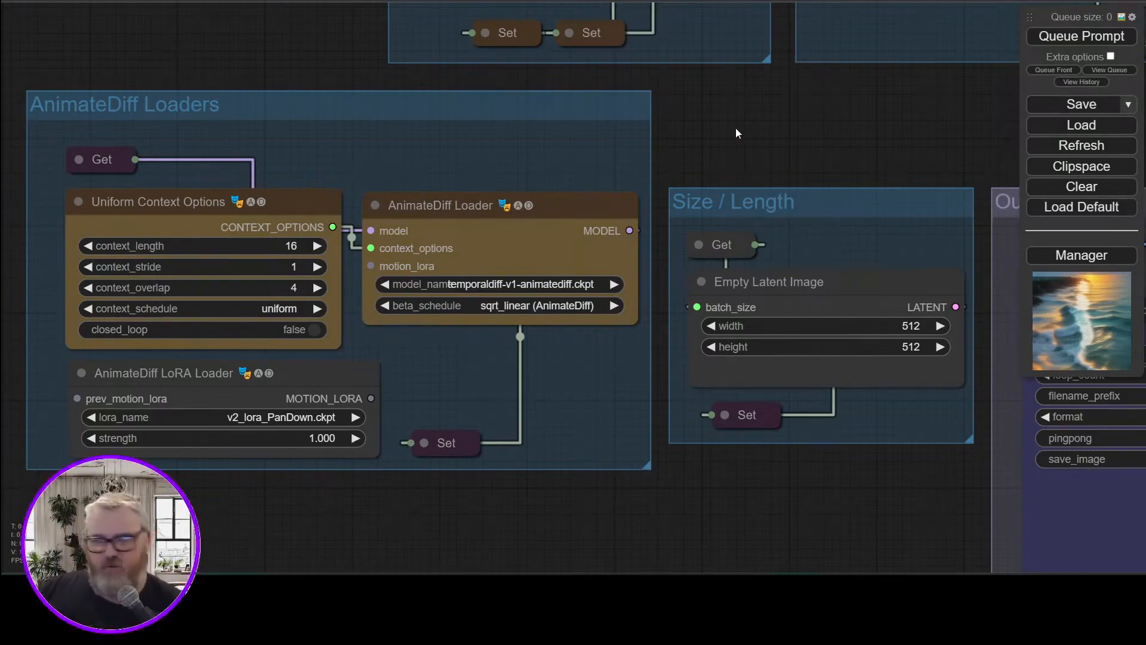
left_click_drag(706, 152, 209, 158)
scroll(209, 158, "down", 5)
left_click_drag(579, 132, 603, 135)
left_click_drag(469, 150, 494, 147)
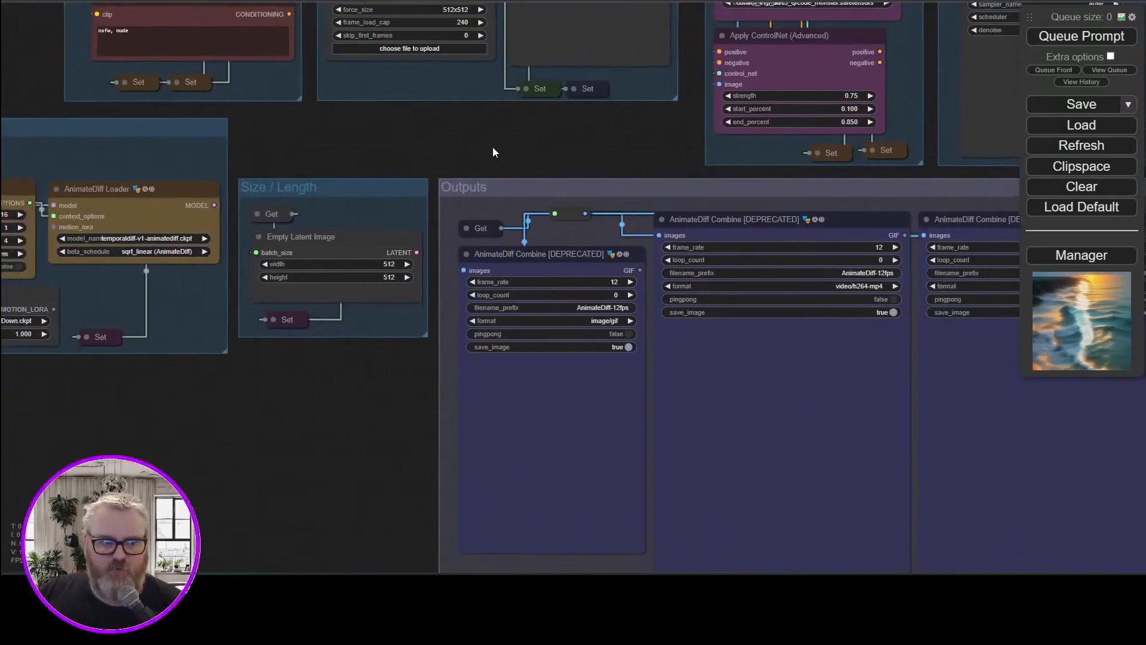
Look over the Size / Length, ControlNet, First Run and Upscaler groups of the reloaded workflow
scroll(493, 152, "up", 4)
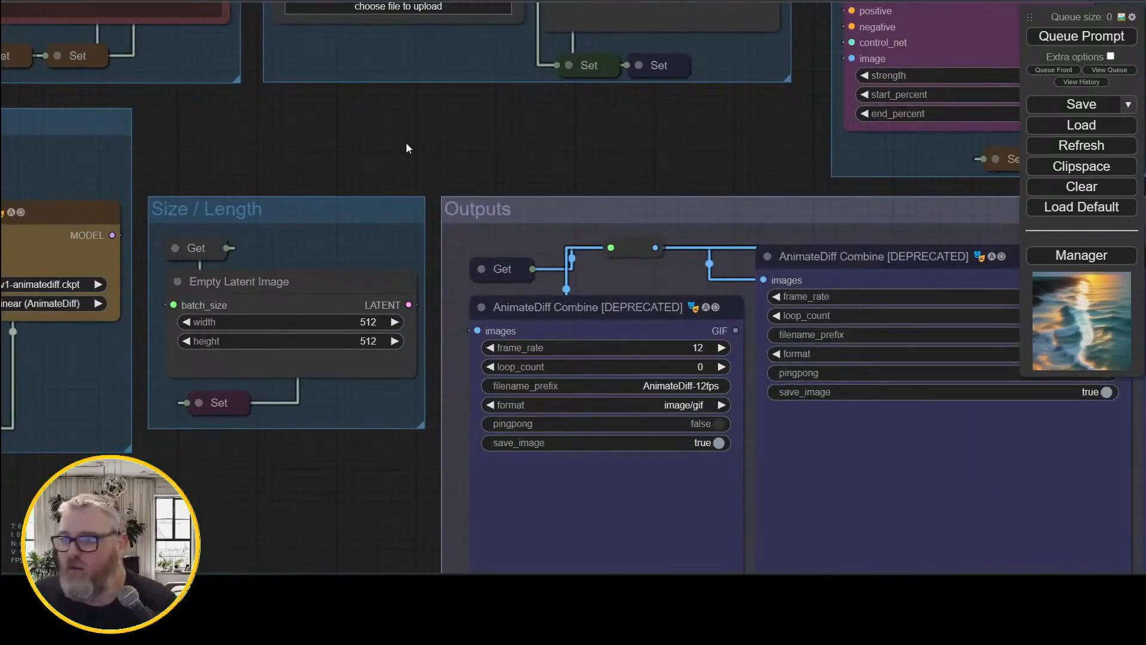
left_click_drag(253, 161, 0, 495)
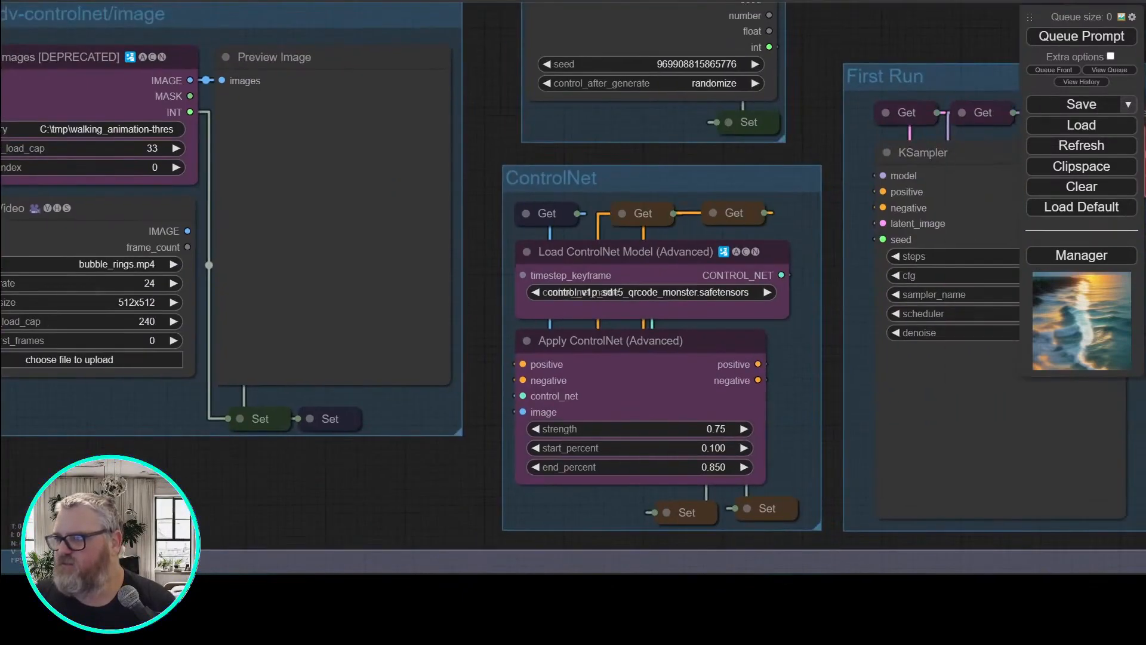
left_click_drag(369, 481, 72, 505)
left_click_drag(782, 39, 325, 27)
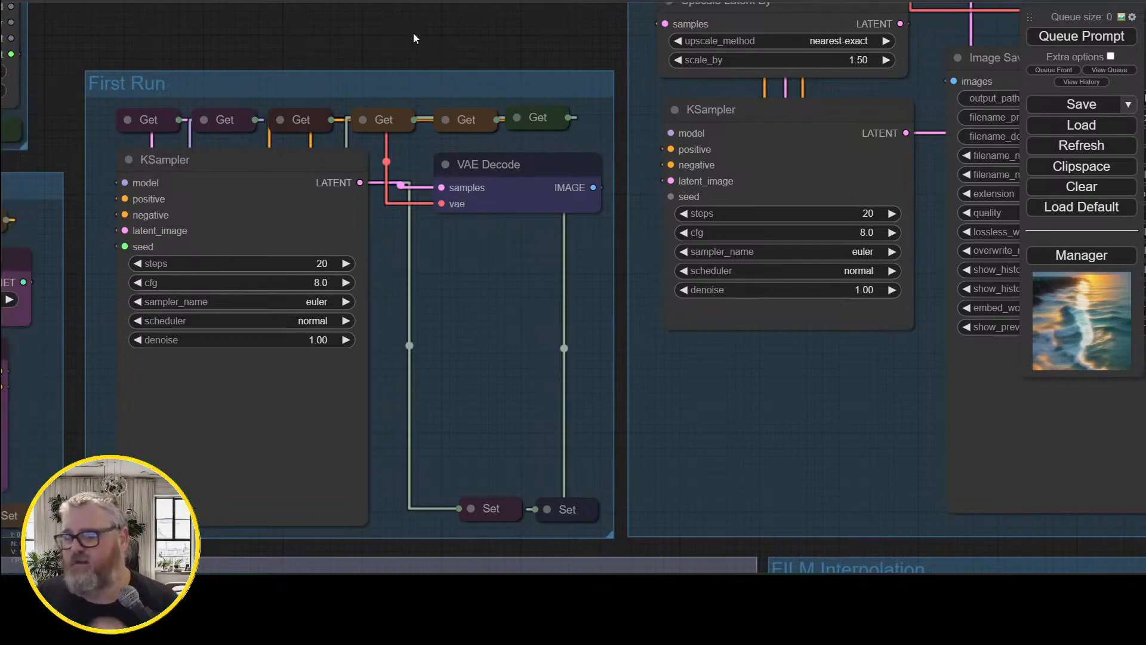
left_click_drag(432, 37, 26, 255)
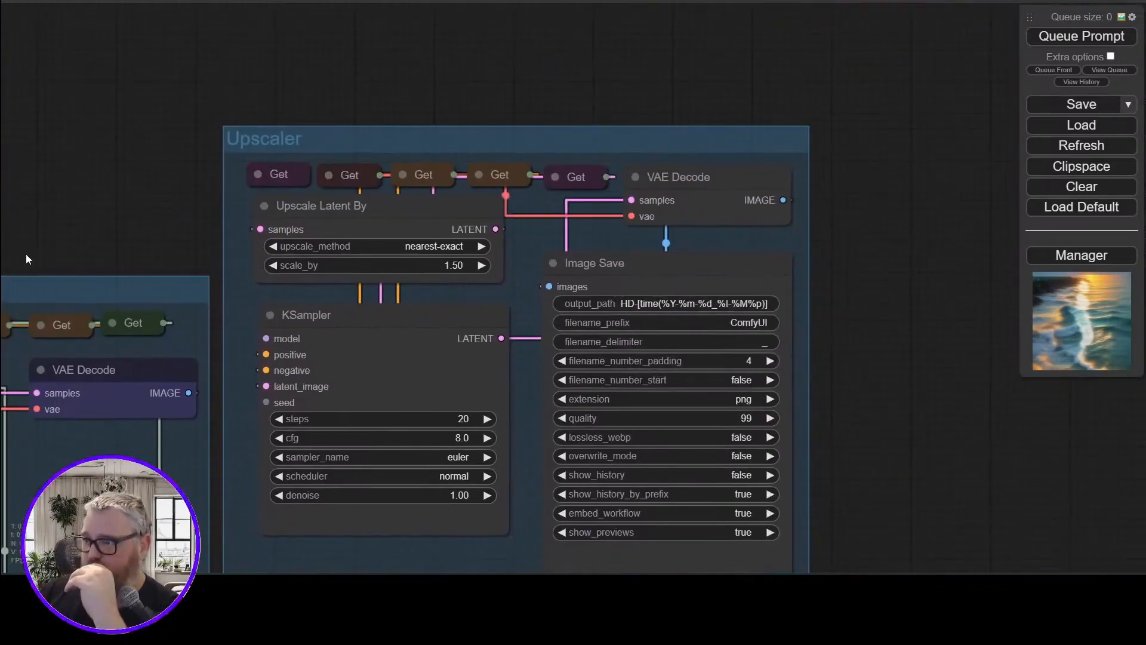
Shift the KSampler and Image Save nodes slightly lower inside the Upscaler group
left_click_drag(109, 163, 149, 130)
left_click(461, 183)
left_click_drag(553, 49, 457, 39)
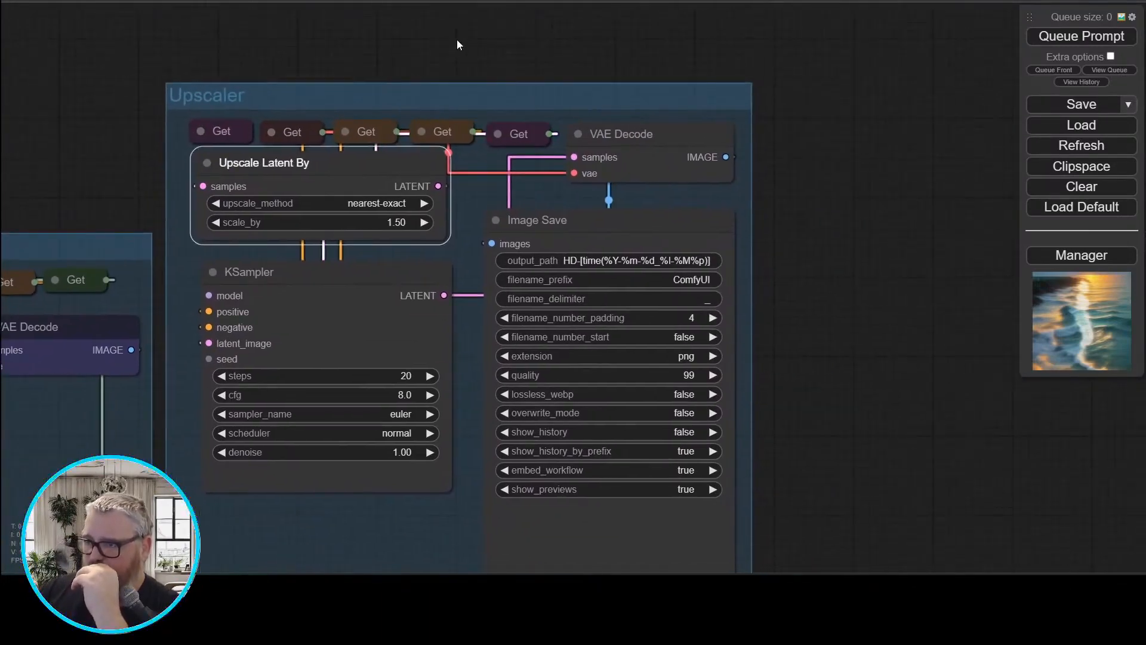
left_click(356, 279)
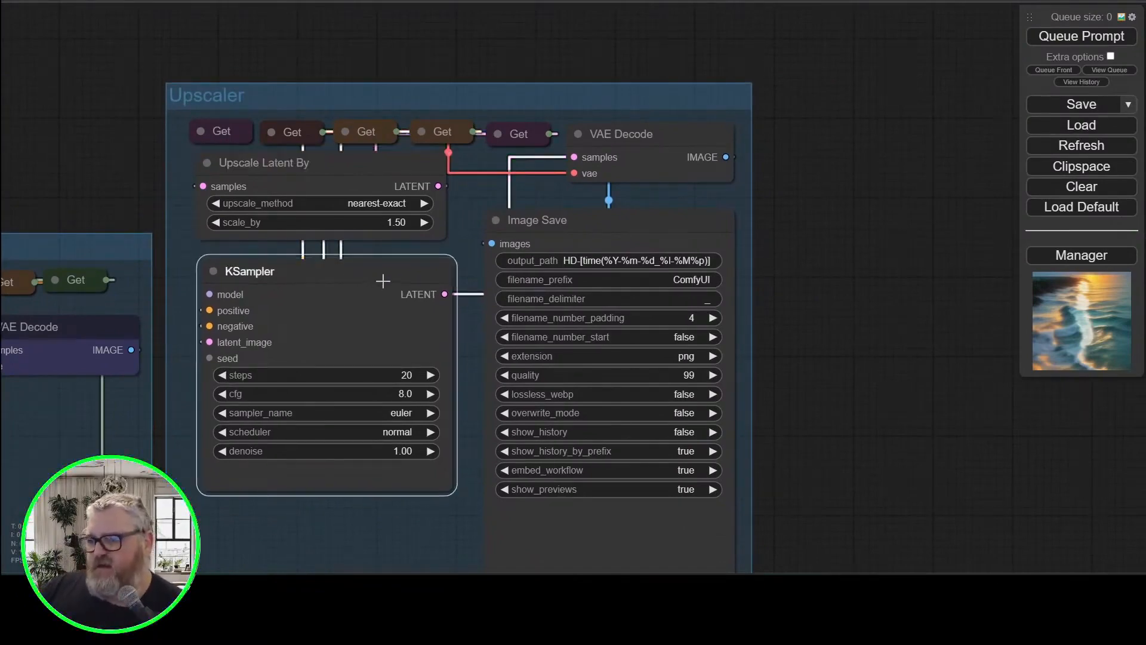
left_click_drag(381, 279, 382, 312)
left_click_drag(615, 218, 613, 224)
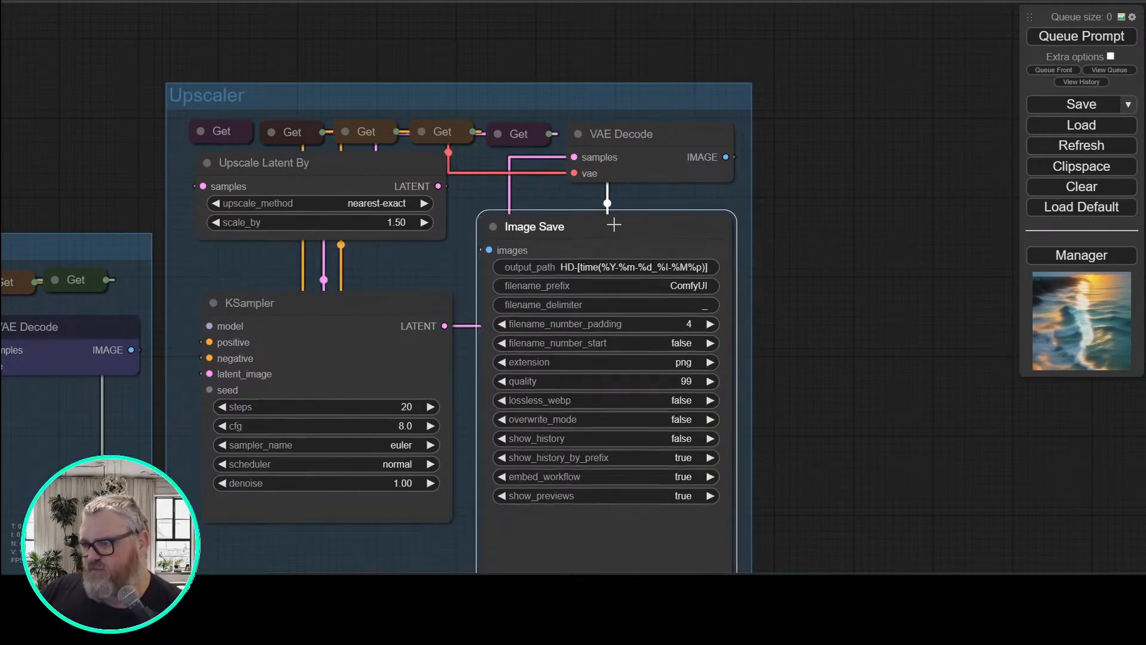
left_click_drag(786, 212, 823, 118)
Examine the FILM Interpolation and Outputs groups, then the checkpoint, prompt and image-loading groups
scroll(801, 269, "down", 4)
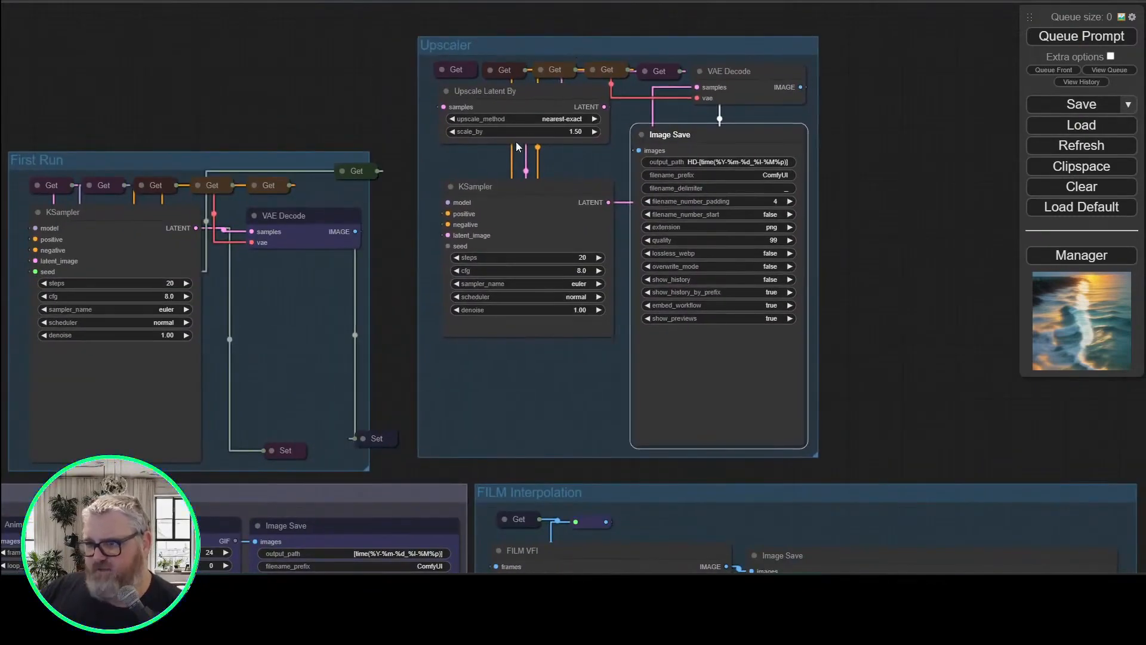
left_click_drag(517, 52, 488, 63)
left_click_drag(859, 362, 864, 87)
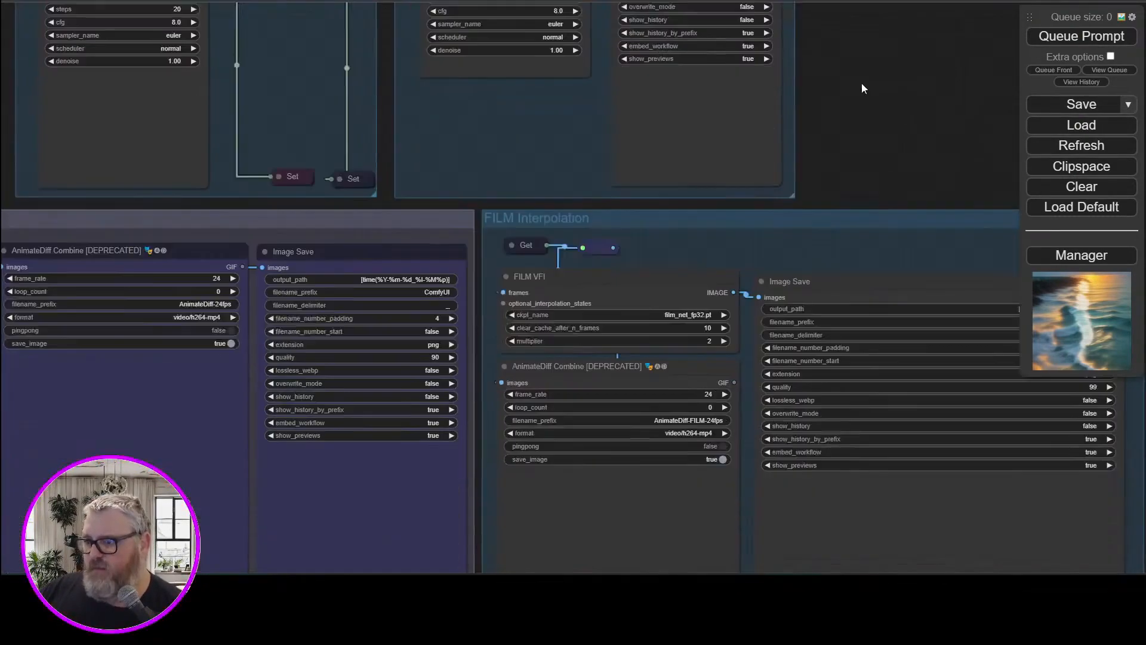
scroll(839, 274, "down", 5)
scroll(7, 392, "up", 3)
left_click_drag(7, 393, 396, 433)
left_click_drag(423, 153, 678, 463)
scroll(417, 399, "up", 4)
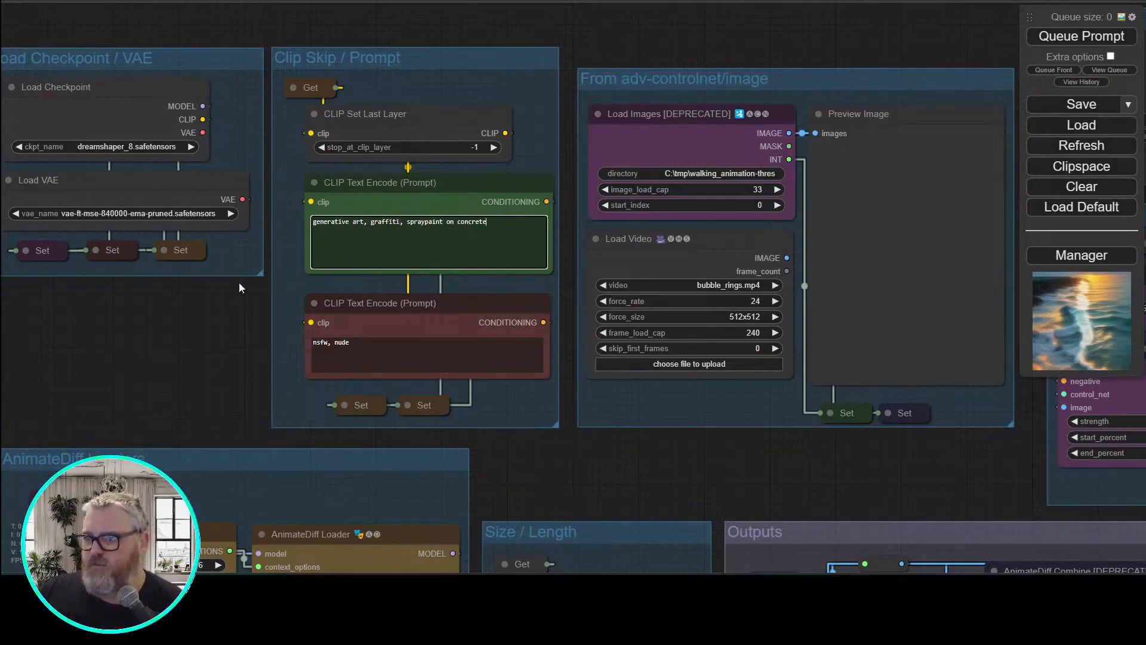
Set the Load Images node's image_load_cap to 66 and queue the prompt
left_click_drag(238, 282, 28, 338)
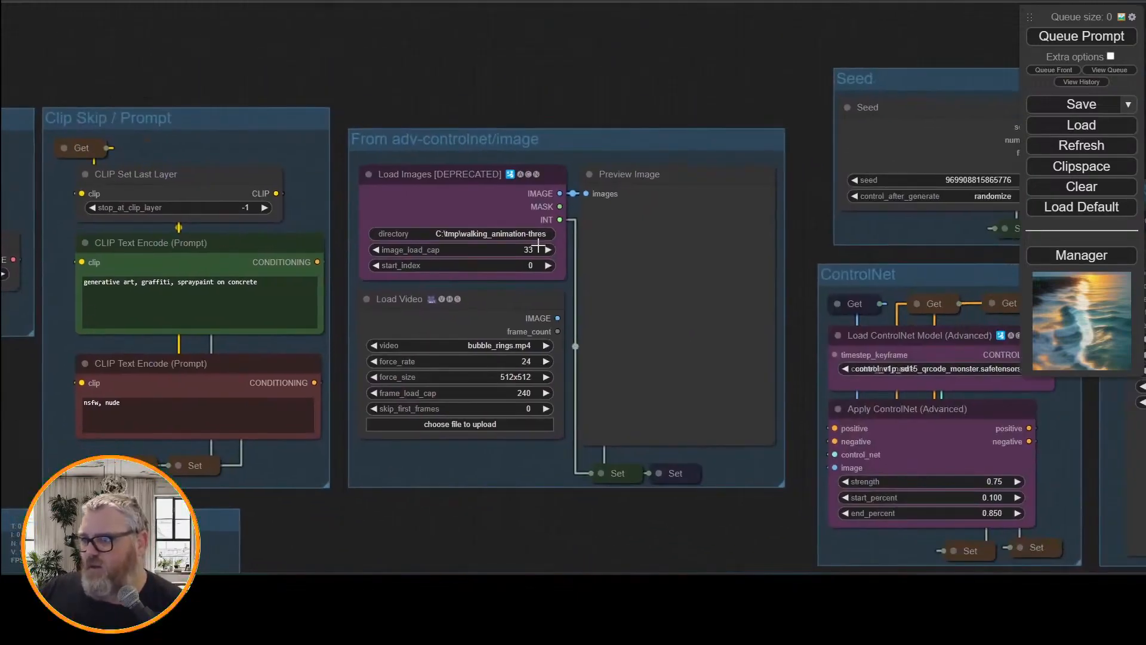
left_click(512, 249)
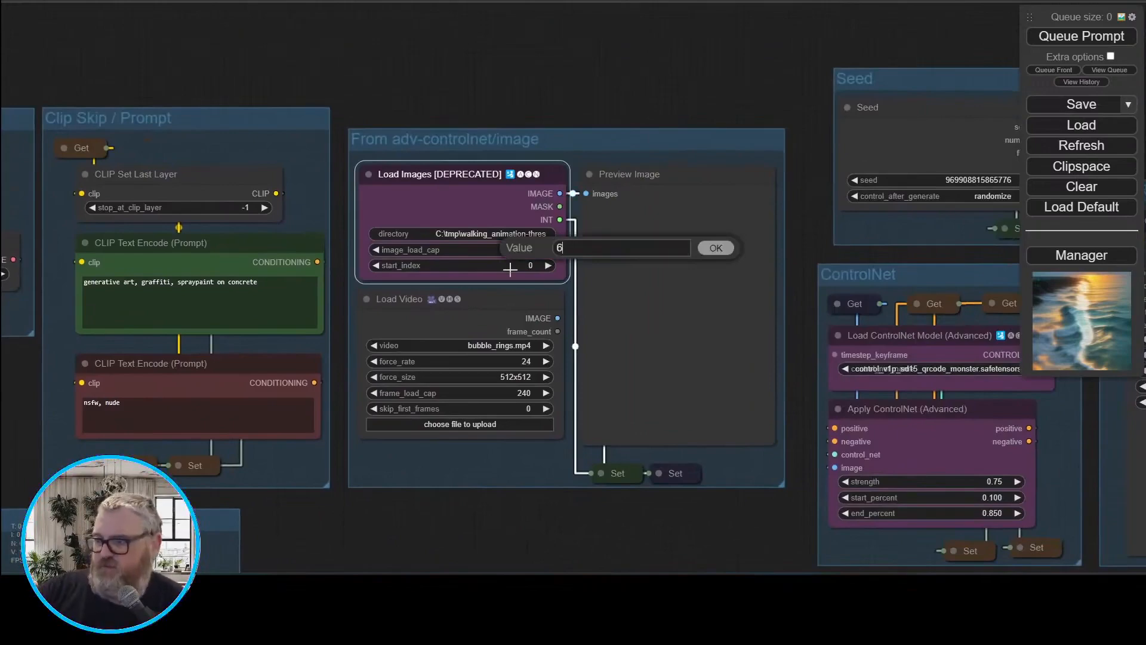
key("Return")
left_click(531, 255)
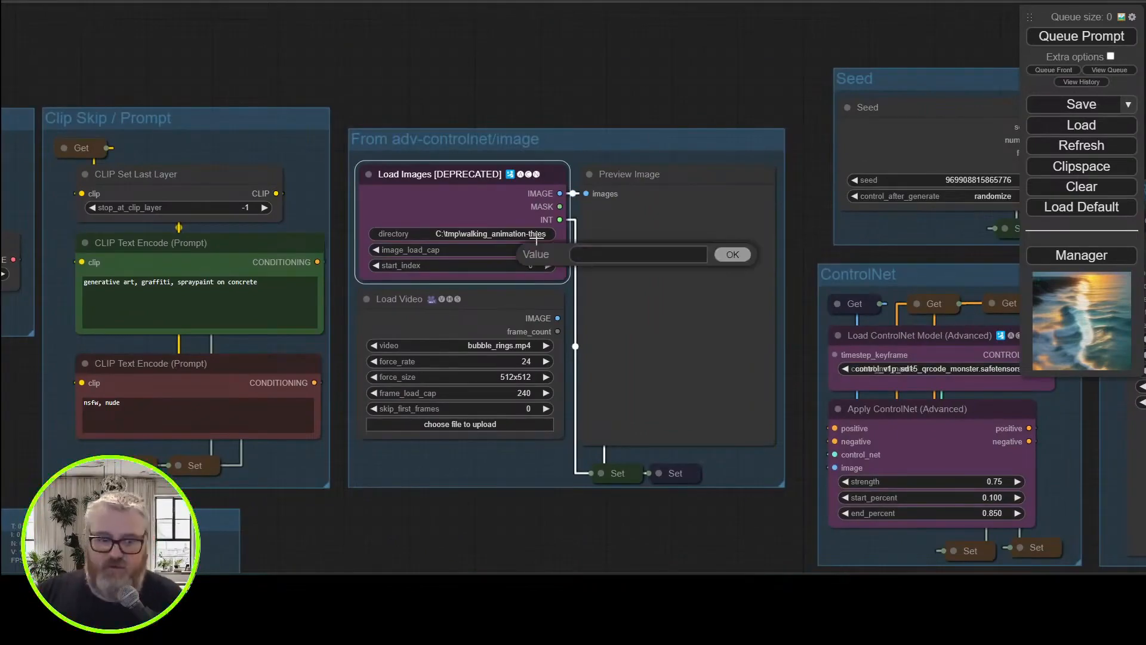
key("Return")
scroll(764, 167, "down", 2)
left_click_drag(605, 132, 291, 70)
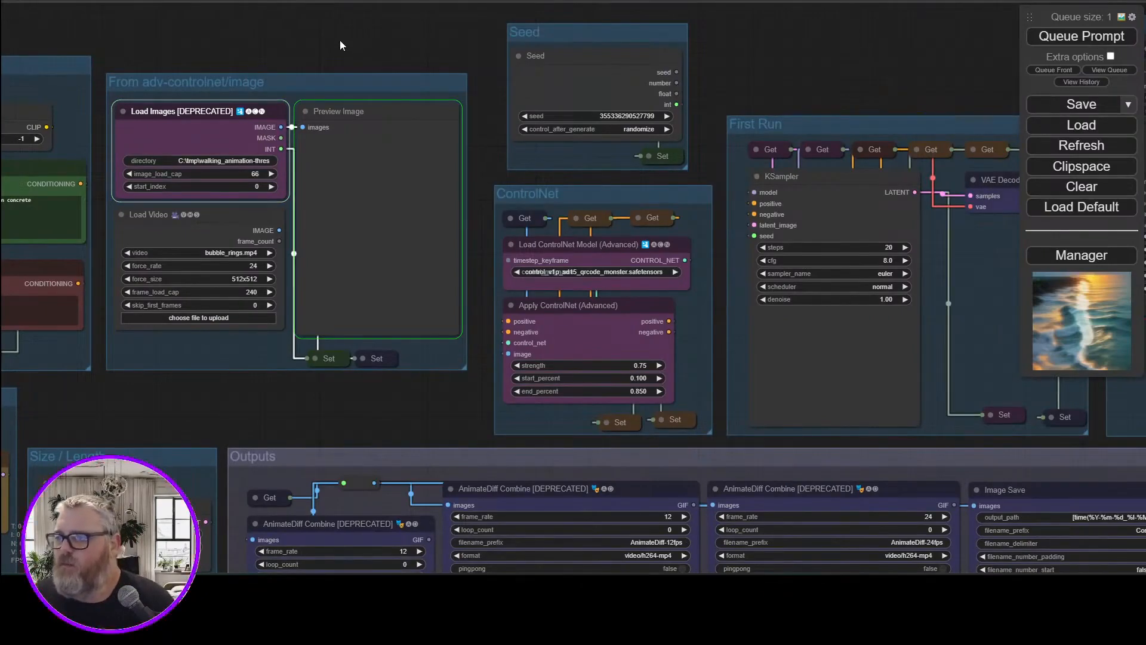
Open the first walking-figure frame in the Preview Image node and flip through the loaded frames one by one
left_click(318, 147)
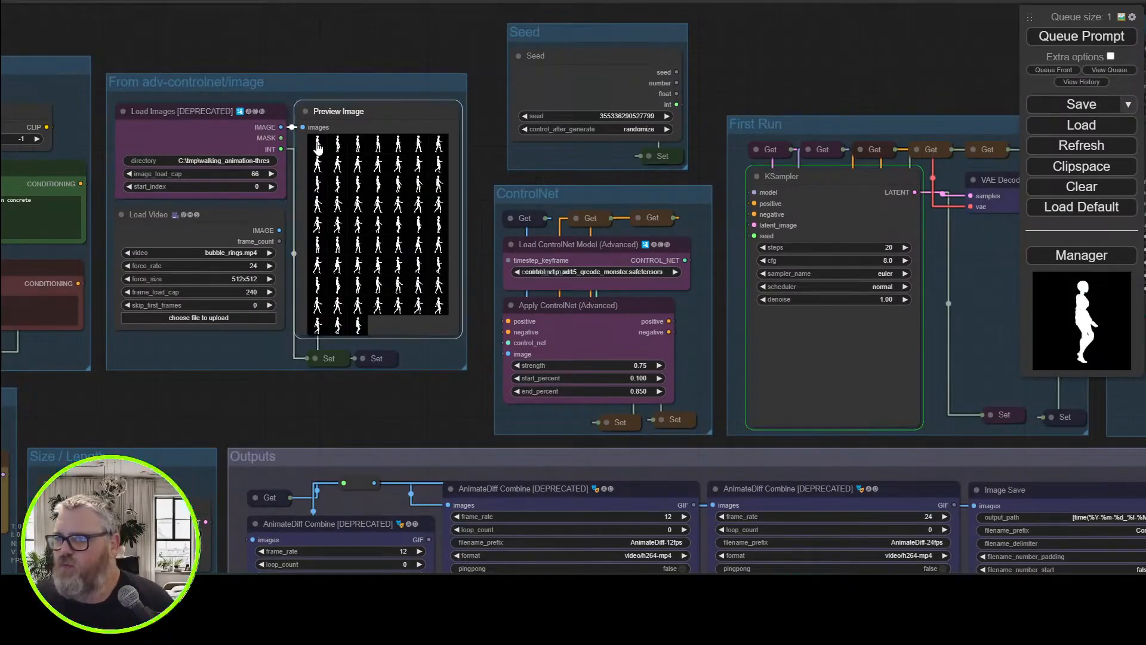
key("Right")
key("Right")
key("Right")
key("Right")
key("Right")
key("Right")
key("Right")
key("Right")
key("Right")
key("Right")
key("Right")
key("Right")
key("Right")
key("Right")
key("Right")
key("Right")
key("Right")
key("Right")
key("Right")
key("Right")
key("Right")
key("Right")
key("Right")
key("Right")
key("Right")
key("Right")
key("Right")
key("Right")
key("Right")
key("Right")
key("Right")
key("Right")
key("Right")
key("Right")
key("Right")
key("Right")
key("Right")
key("Right")
key("Right")
key("Right")
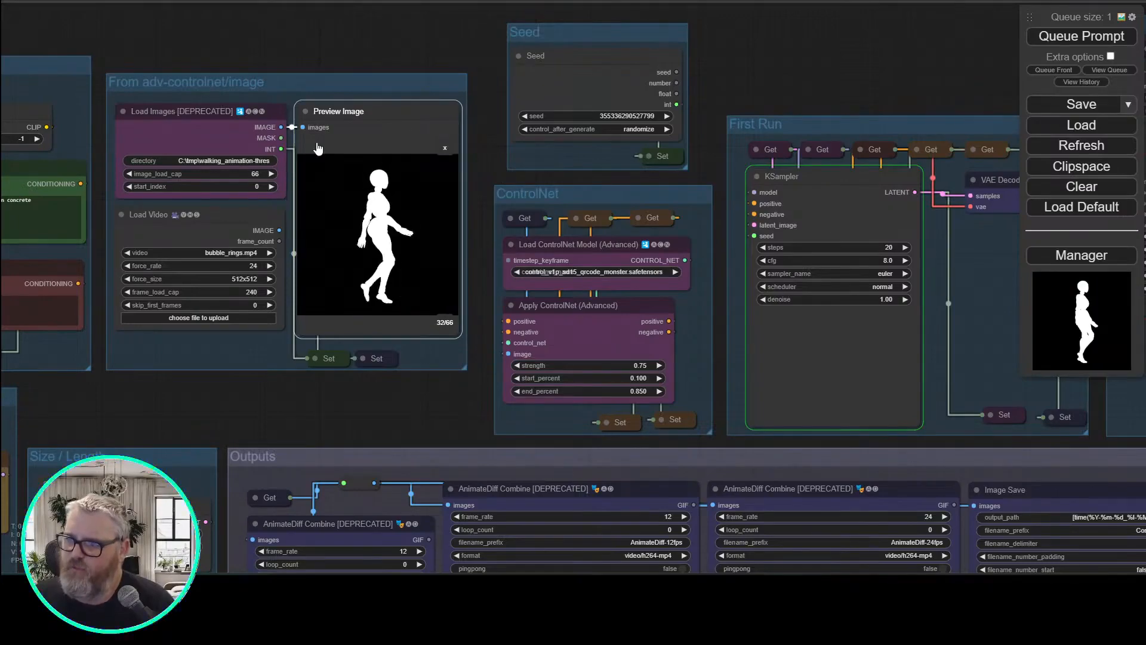
key("Right")
key("Right")
key("Right")
key("Right")
key("Right")
key("Right")
key("Right")
key("Right")
key("Right")
key("Right")
key("Right")
key("Right")
key("Right")
key("Right")
key("Right")
key("Right")
key("Right")
key("Right")
key("Right")
key("Right")
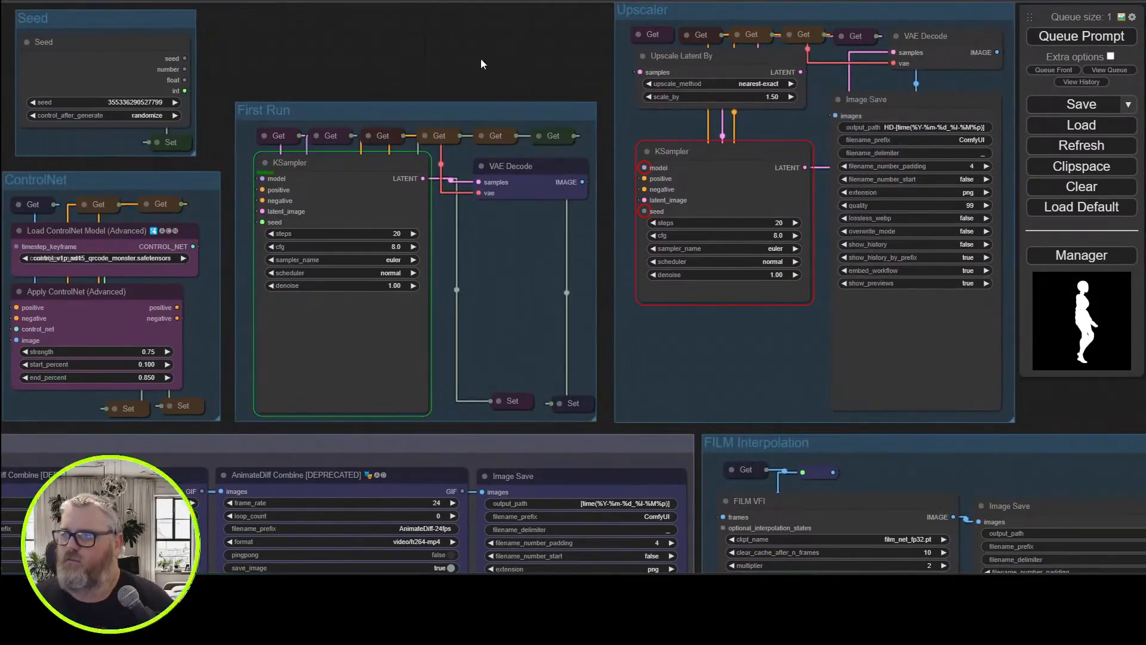
Move the Image Save and VAE Decode nodes out of the Upscaler group to free space for new nodes
left_click_drag(481, 63, 348, 108)
left_click_drag(607, 101, 604, 111)
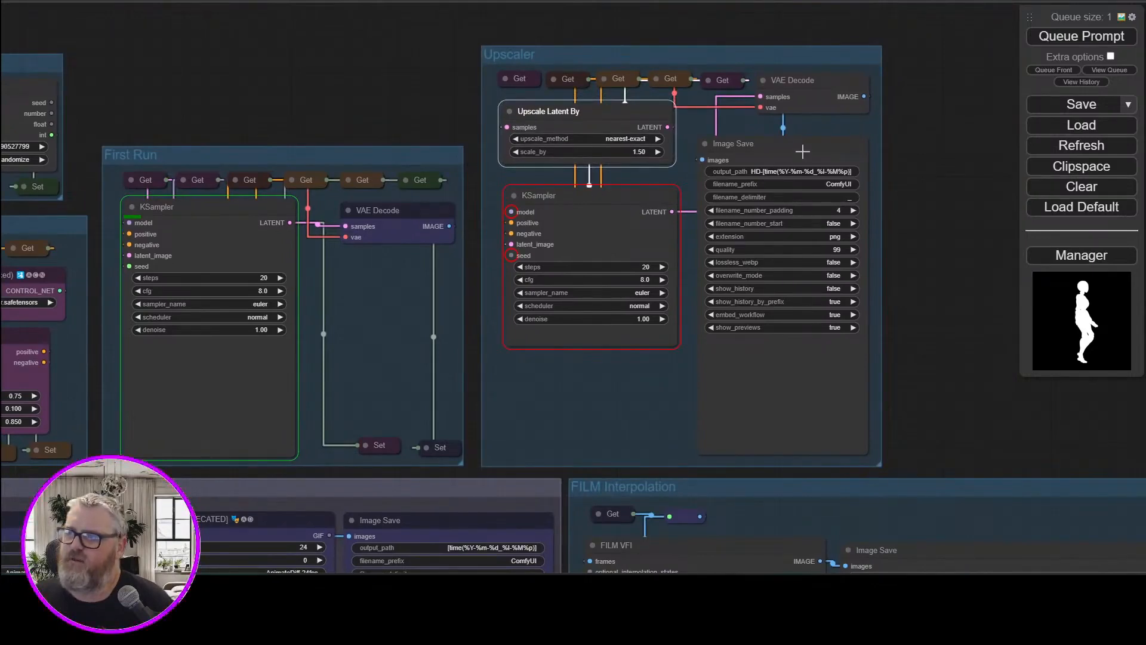
left_click_drag(992, 161, 646, 167)
left_click_drag(432, 151, 786, 139)
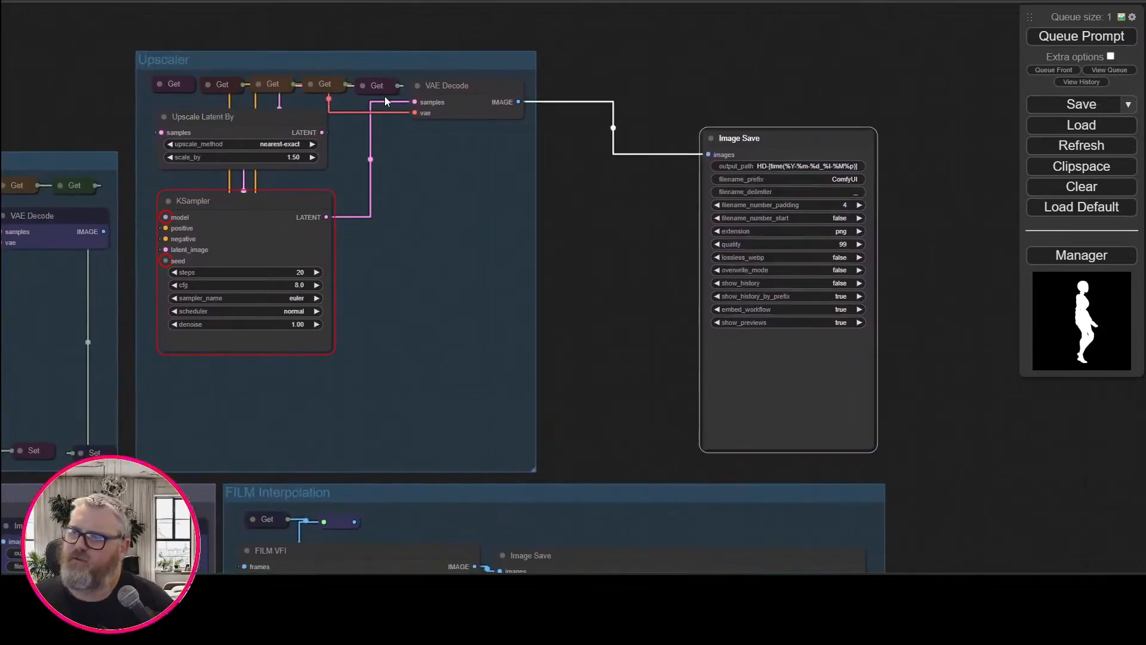
left_click_drag(454, 90, 639, 73)
Add a Load Upscale Model node using 4x_NMKD-Siax_200k.pth and place it below the KSampler in the Upscaler group
double_click(605, 191)
type("upsc")
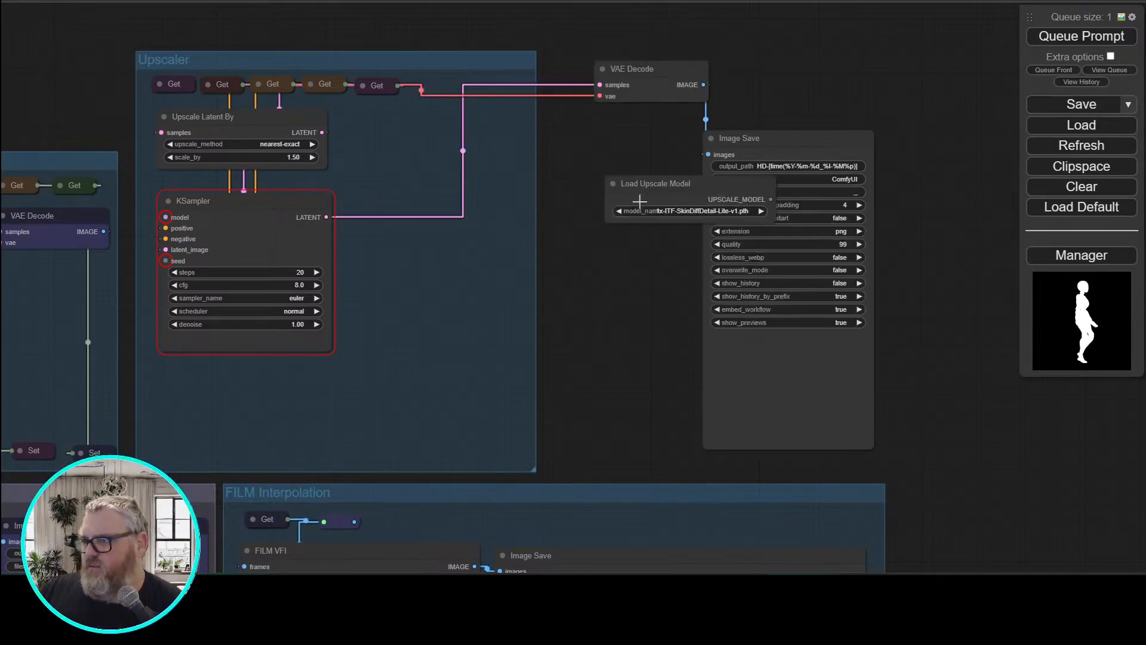
left_click(654, 210)
left_click(704, 239)
Add an Upscale Image (using Model) node fed by the Load Upscale Model and VAE Decode nodes, and connect its output to Image Save
double_click(653, 321)
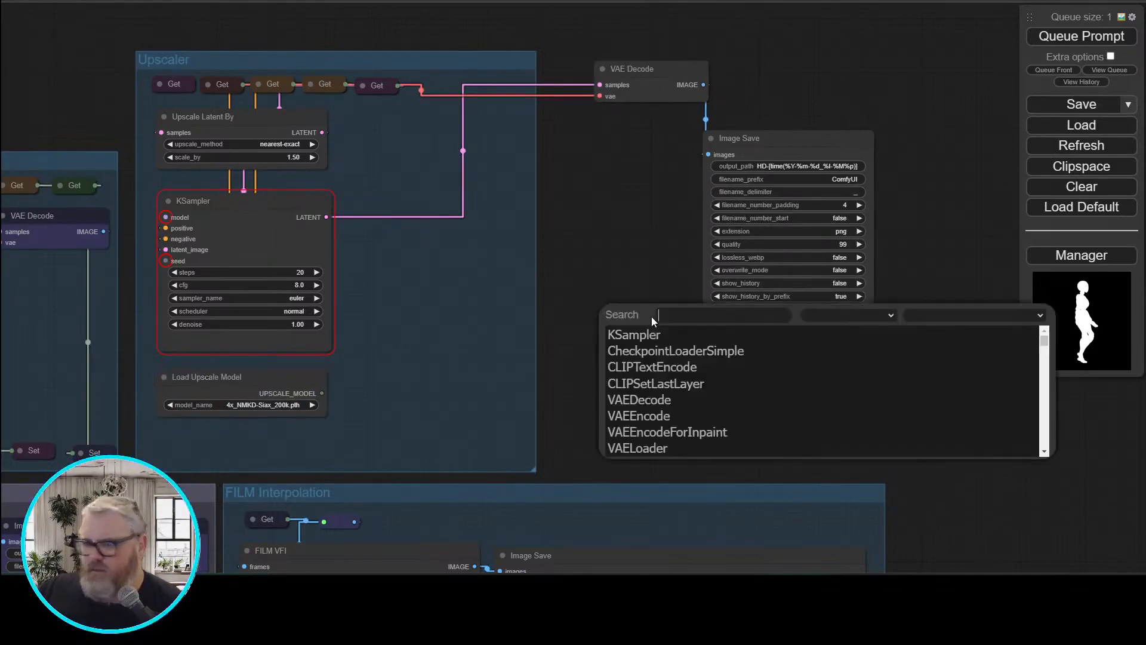
type("upsca")
left_click(675, 384)
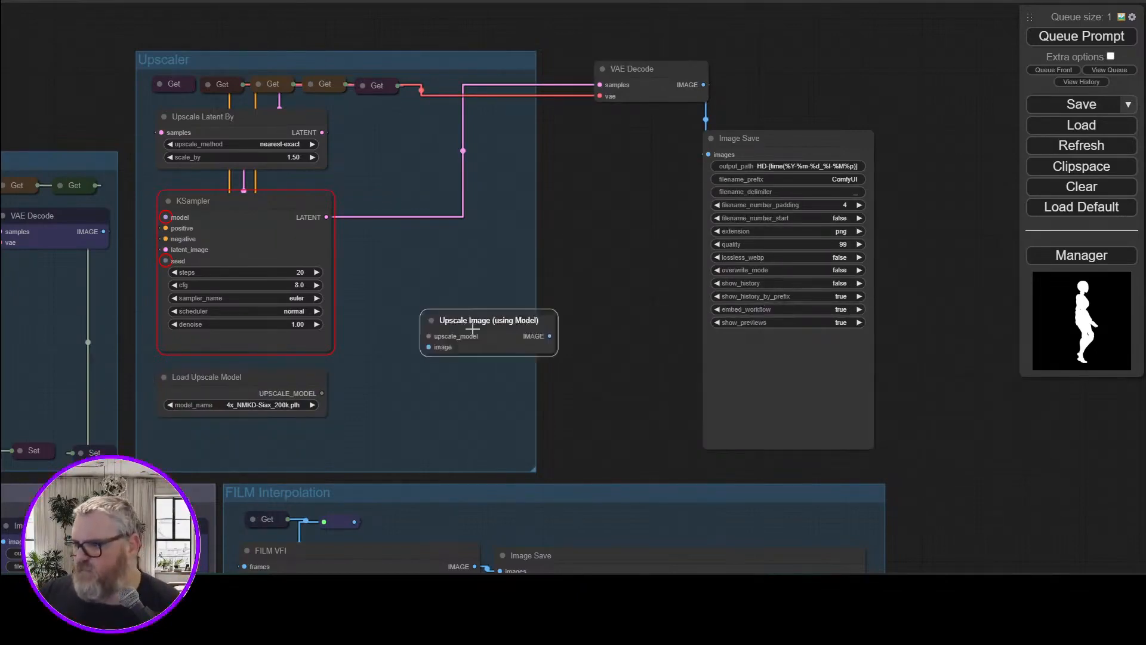
left_click_drag(708, 154, 527, 346)
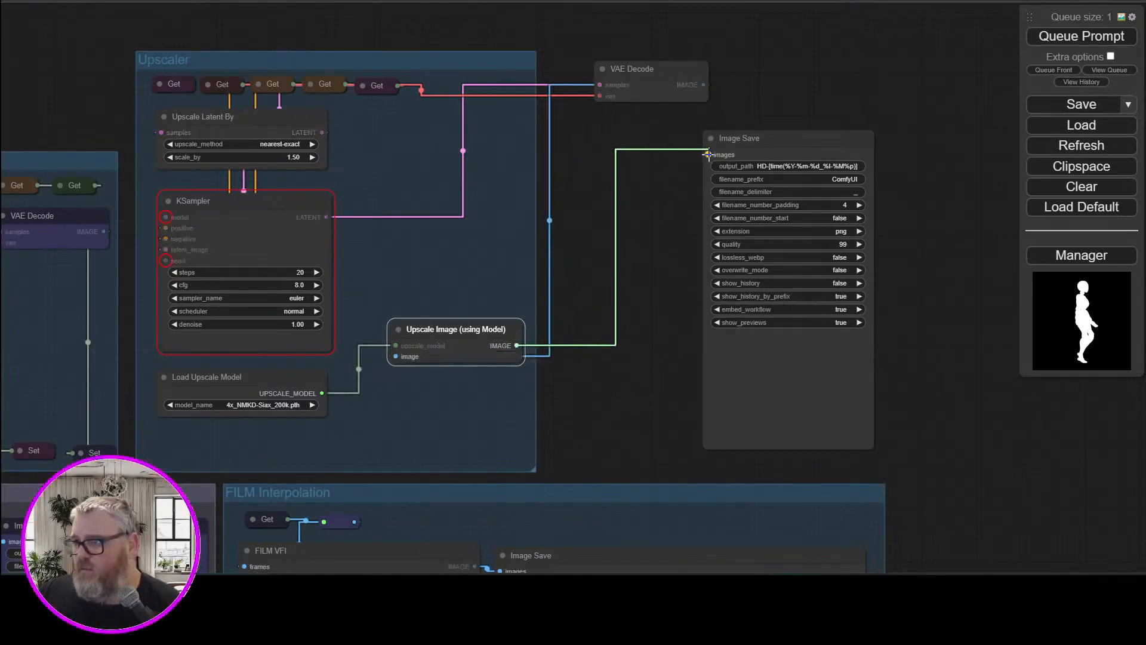
Move VAE Decode back into the Upscaler group and delete that group's KSampler
left_click_drag(632, 69, 424, 113)
left_click_drag(261, 201, 261, 204)
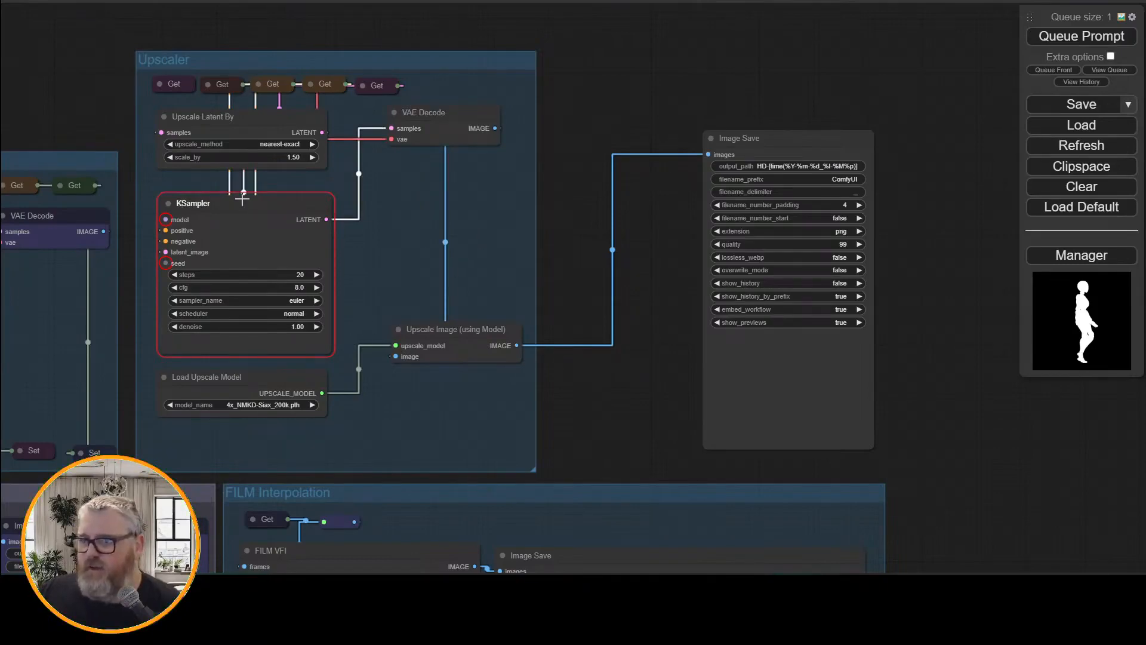
left_click_drag(241, 200, 242, 198)
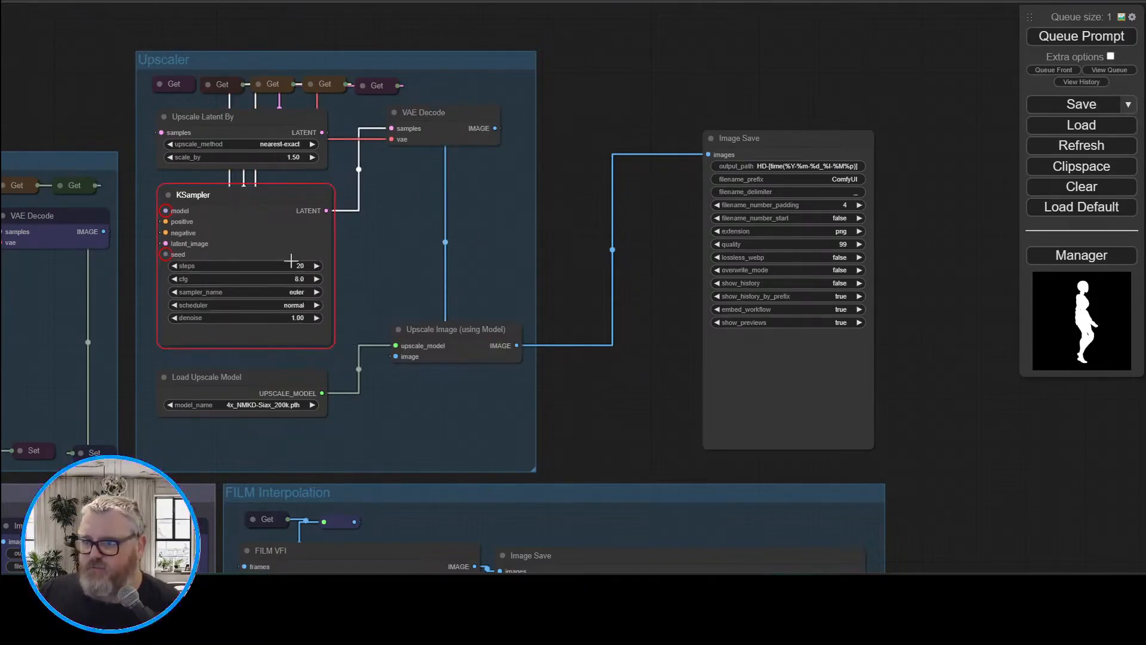
left_click_drag(224, 385, 224, 408)
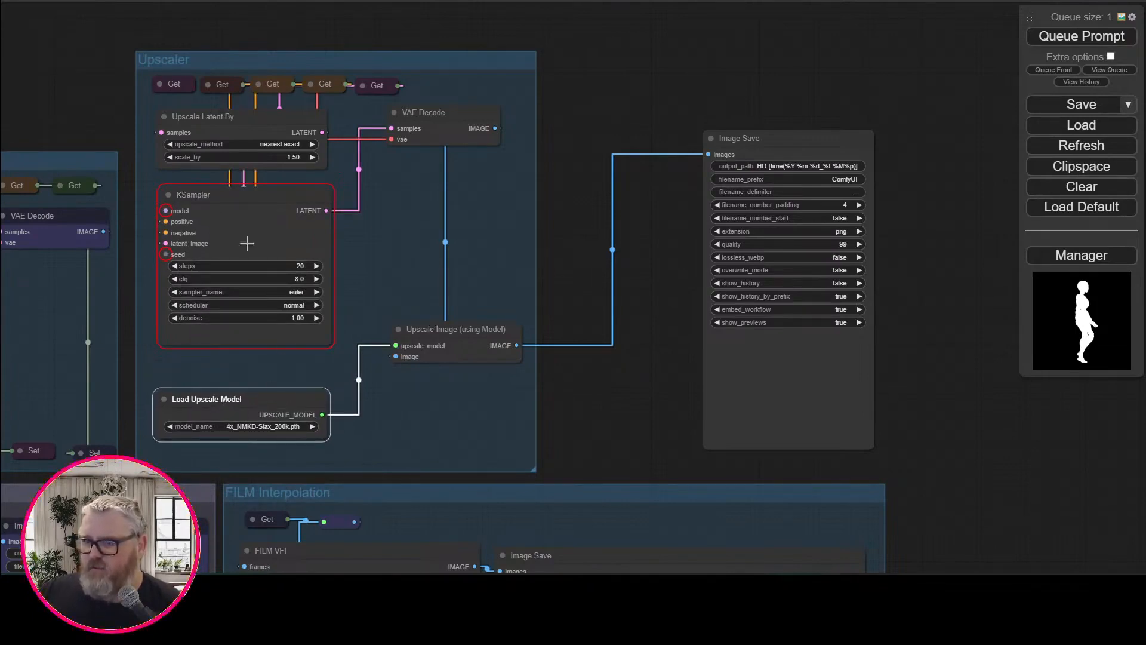
left_click(246, 202)
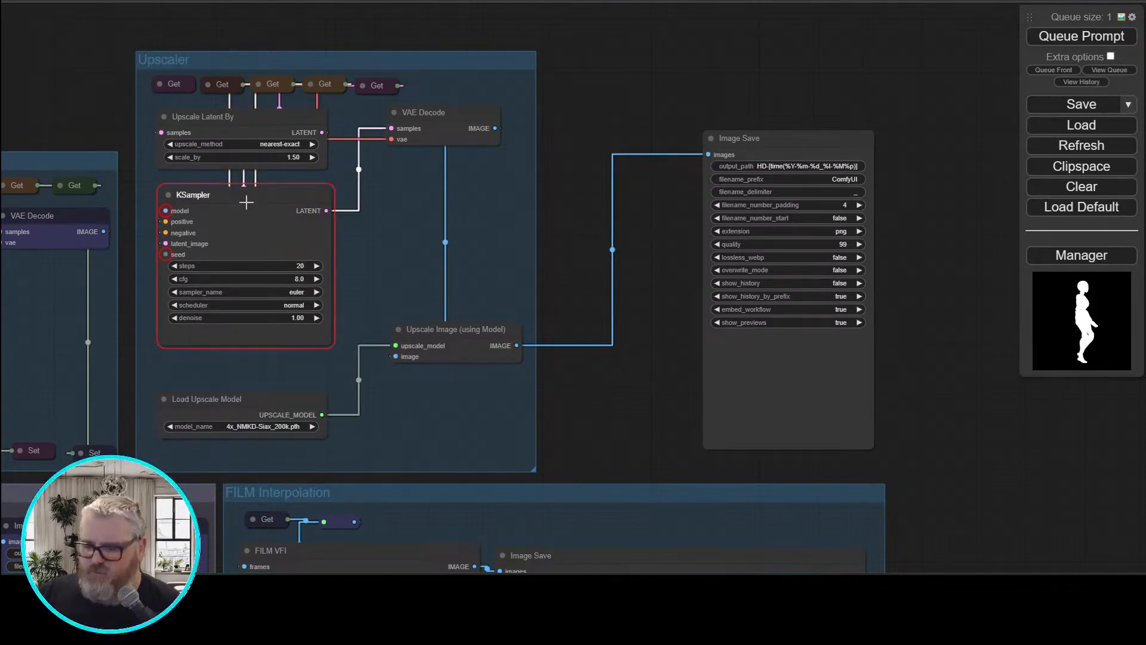
key("Delete")
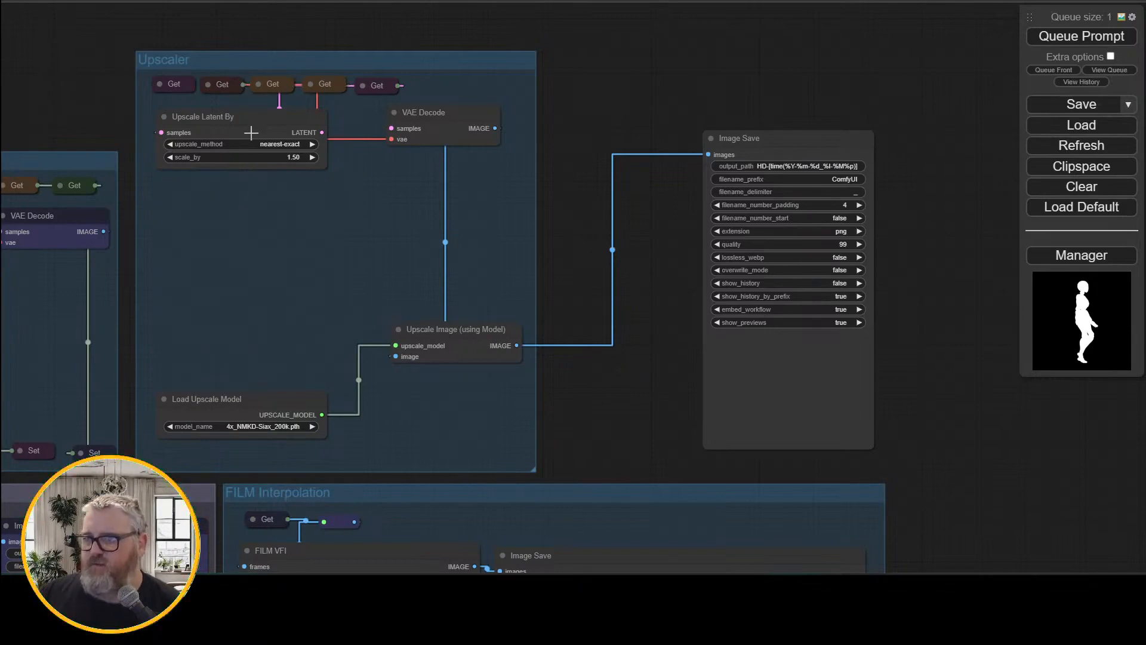
Connect the Upscale Latent By output to the samples input of the Upscaler group's VAE Decode
left_click_drag(243, 122, 241, 164)
left_click_drag(317, 176, 392, 128)
left_click_drag(469, 122, 457, 171)
Stack the Upscale Latent By, Upscale Image and Load Upscale Model nodes, and fit VAE Decode and Image Save beside them in the Upscaler group
left_click_drag(469, 335, 243, 238)
left_click_drag(230, 161, 234, 112)
left_click_drag(224, 233, 223, 184)
left_click_drag(397, 174, 384, 118)
left_click_drag(274, 397, 278, 235)
left_click_drag(754, 147, 483, 91)
left_click_drag(445, 151, 454, 156)
left_click_drag(243, 239, 243, 239)
left_click(295, 365)
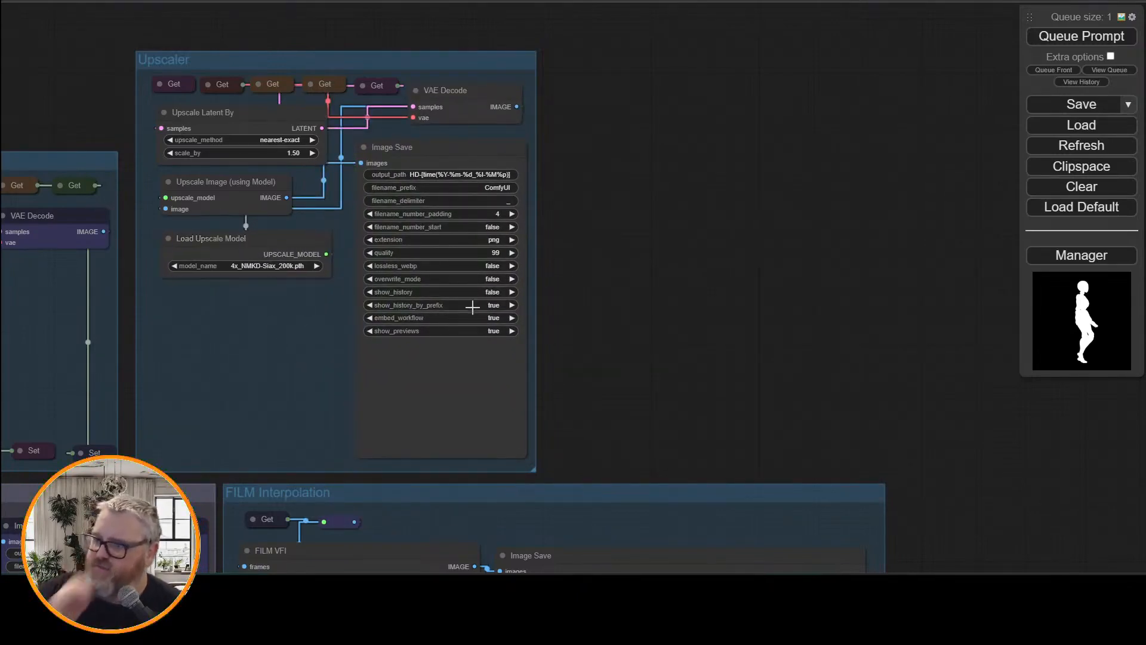
Set the Upscaler Image Save node's filename_prefix to ComfyUI-Upscaled
left_click(502, 188)
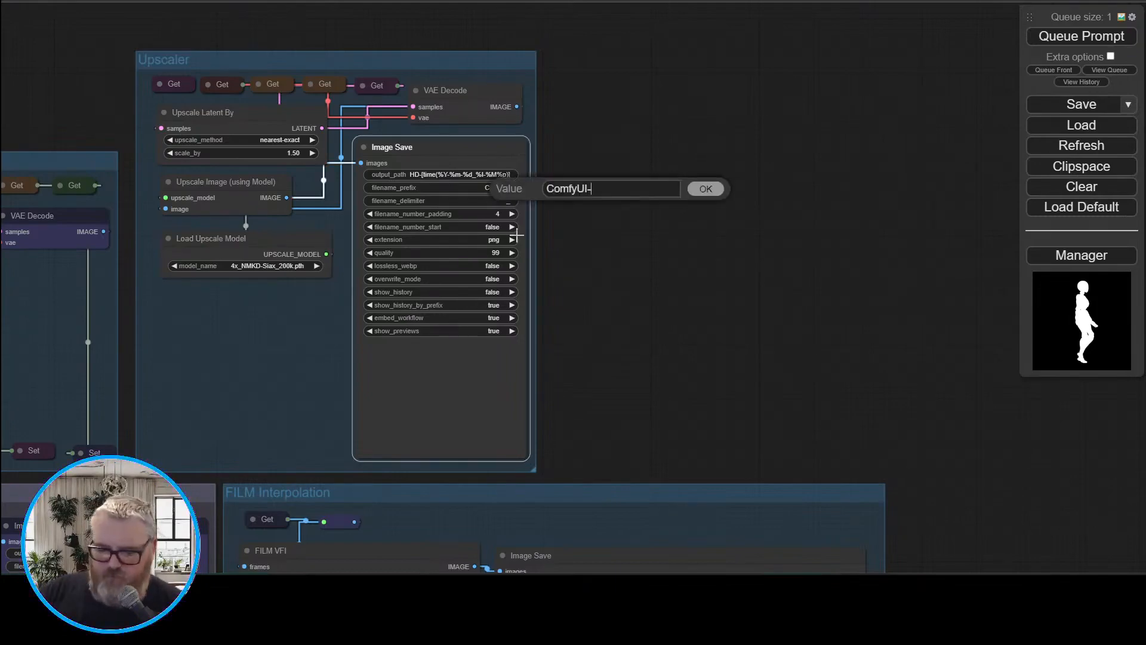
type("-Upscaled\\")
key("BackSpace")
key("Return")
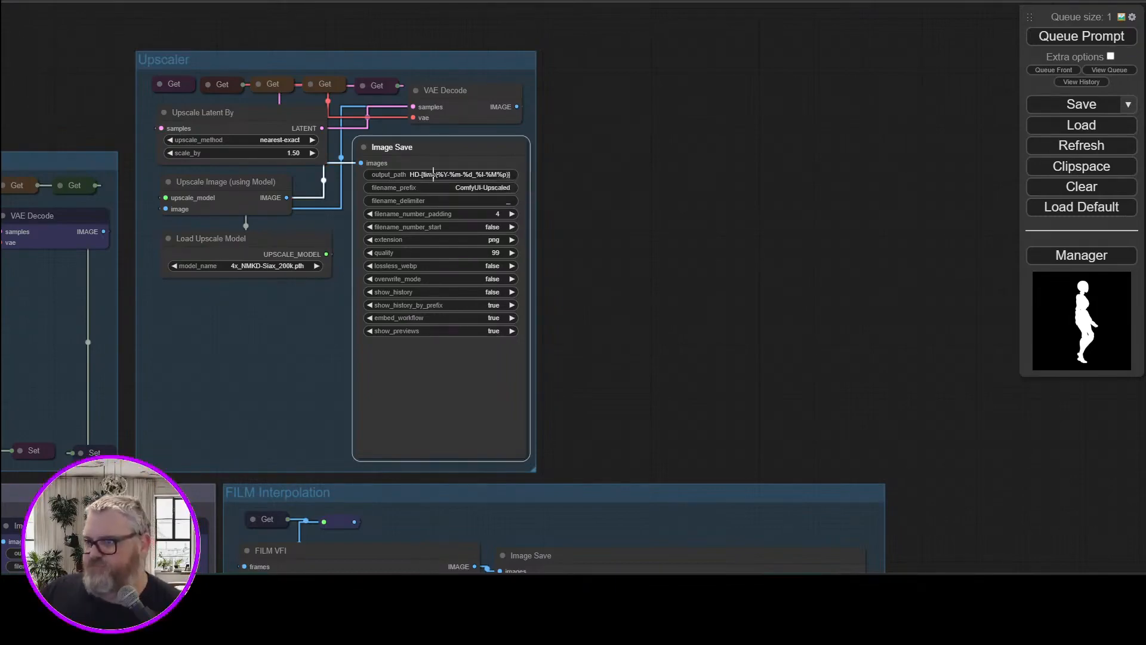
Make the Upscaler Image Save node's output_path start with Upscale- before the time stamp, and set its filename_prefix to ComfyUI-Upscale
left_click(431, 173)
key("Home")
key("Delete")
key("Delete")
type("Upscale")
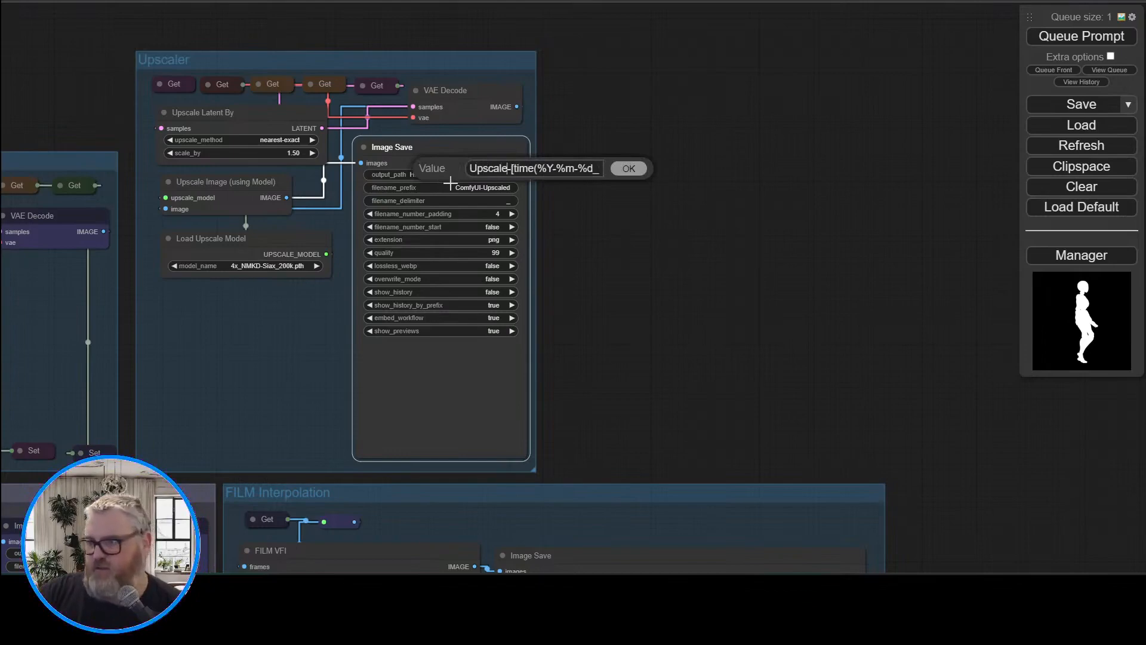
key("Return")
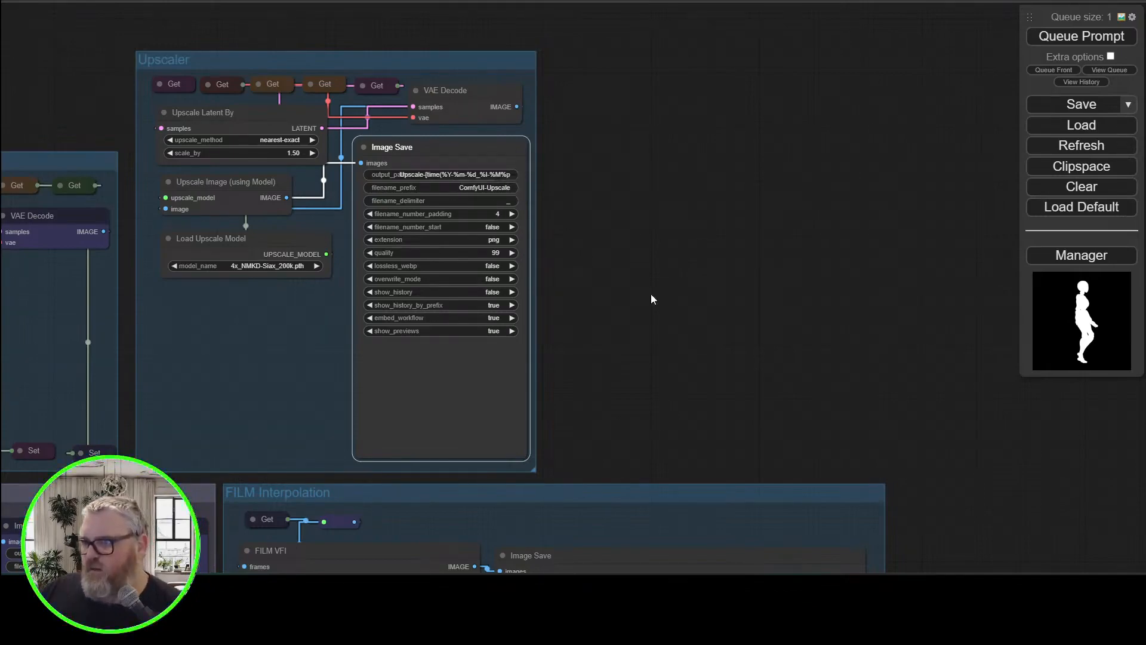
Set scale_by on the Upscaler group's Upscale Latent By node to 2
left_click_drag(652, 298, 746, 340)
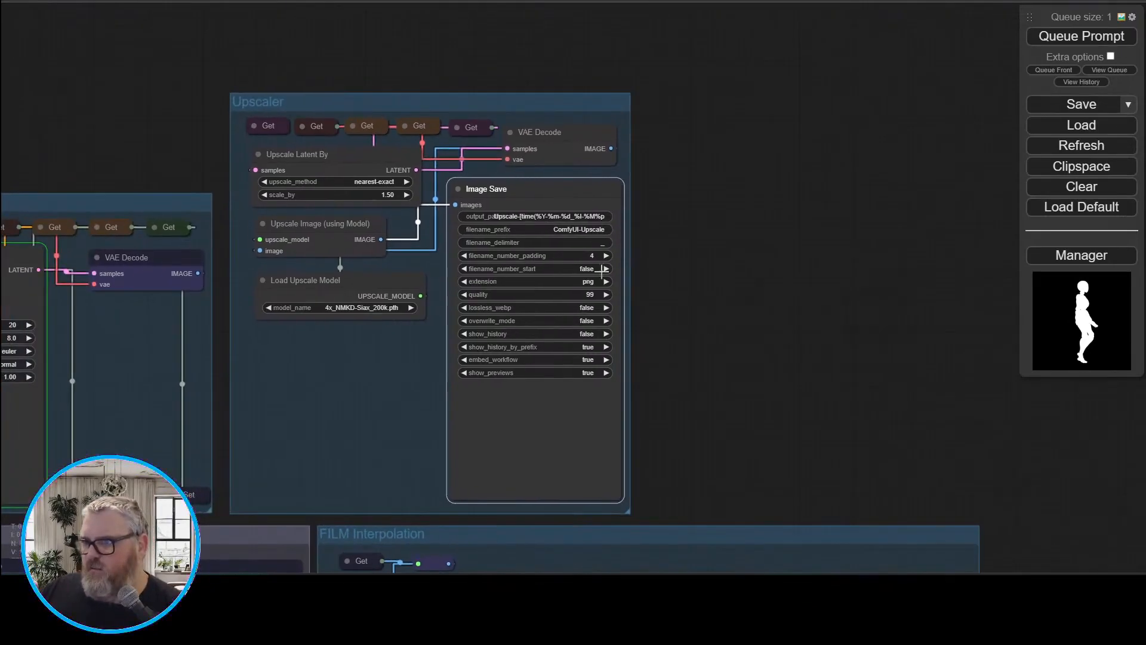
left_click(385, 195)
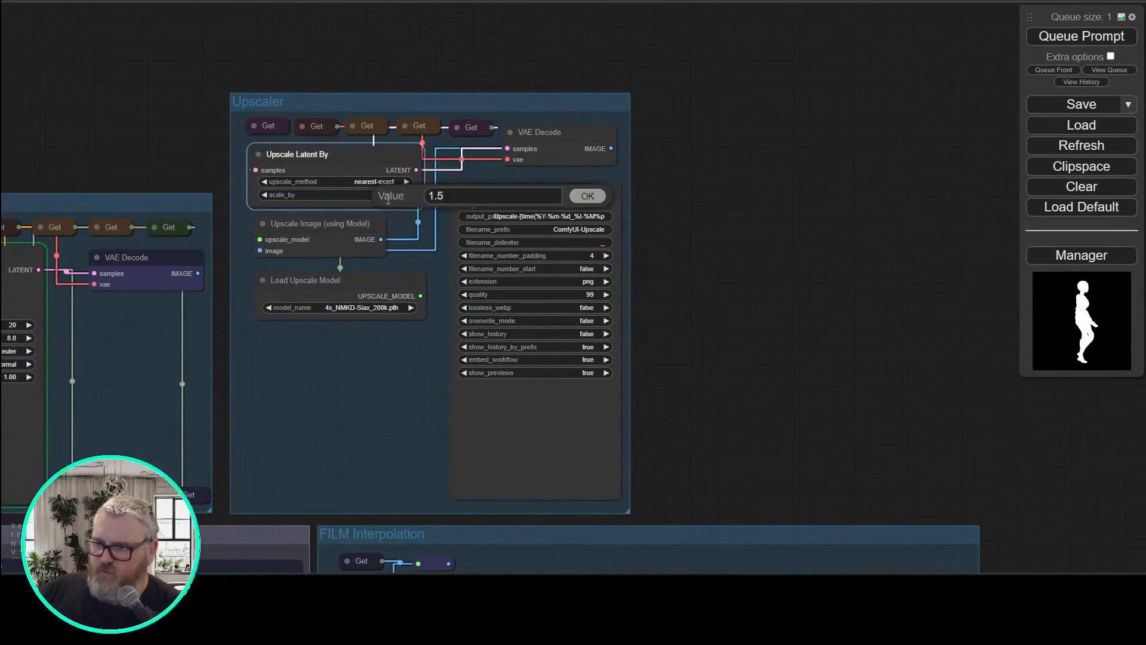
key("BackSpace")
type("2")
key("Return")
Stack Load Upscale Model above Upscale Image (using Model) beneath Upscale Latent By, and keep Image Save below VAE Decode beside them
scroll(842, 251, "up", 4)
left_click_drag(841, 251, 1013, 235)
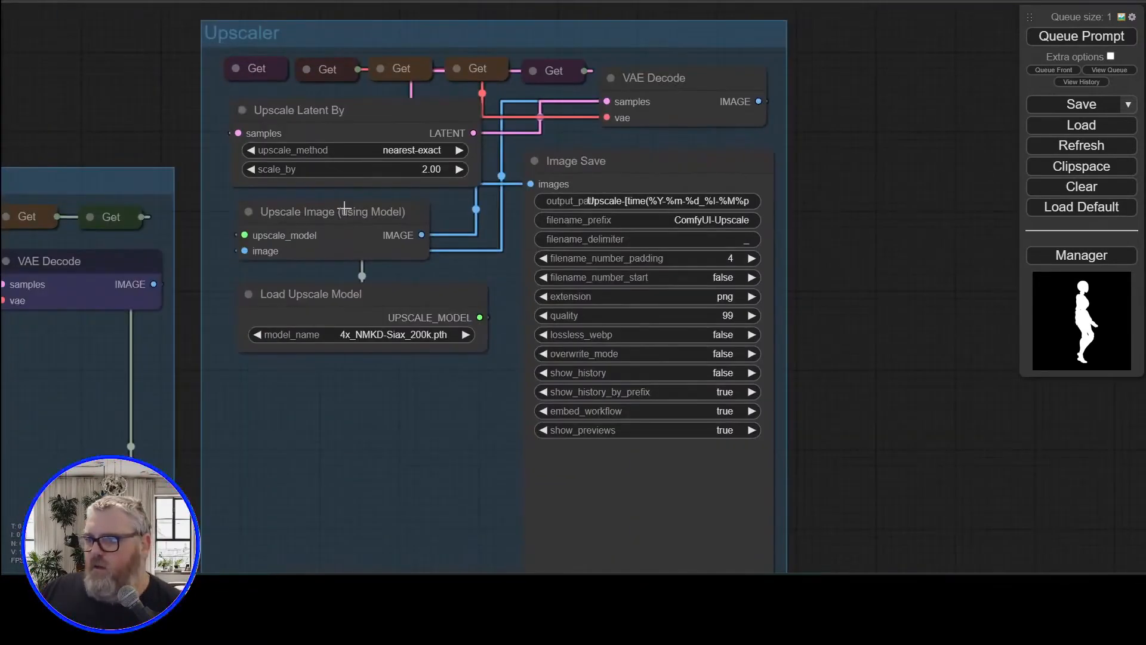
left_click(344, 209)
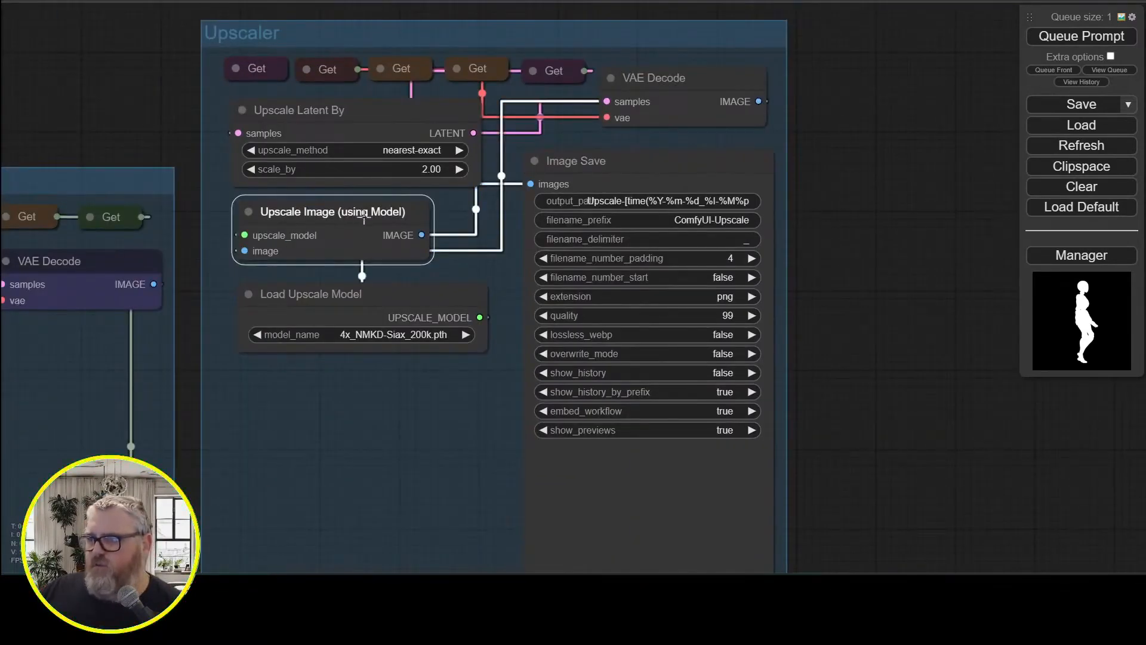
left_click_drag(342, 204, 393, 211)
left_click_drag(720, 162, 917, 174)
left_click_drag(340, 218, 589, 224)
left_click_drag(394, 297, 369, 222)
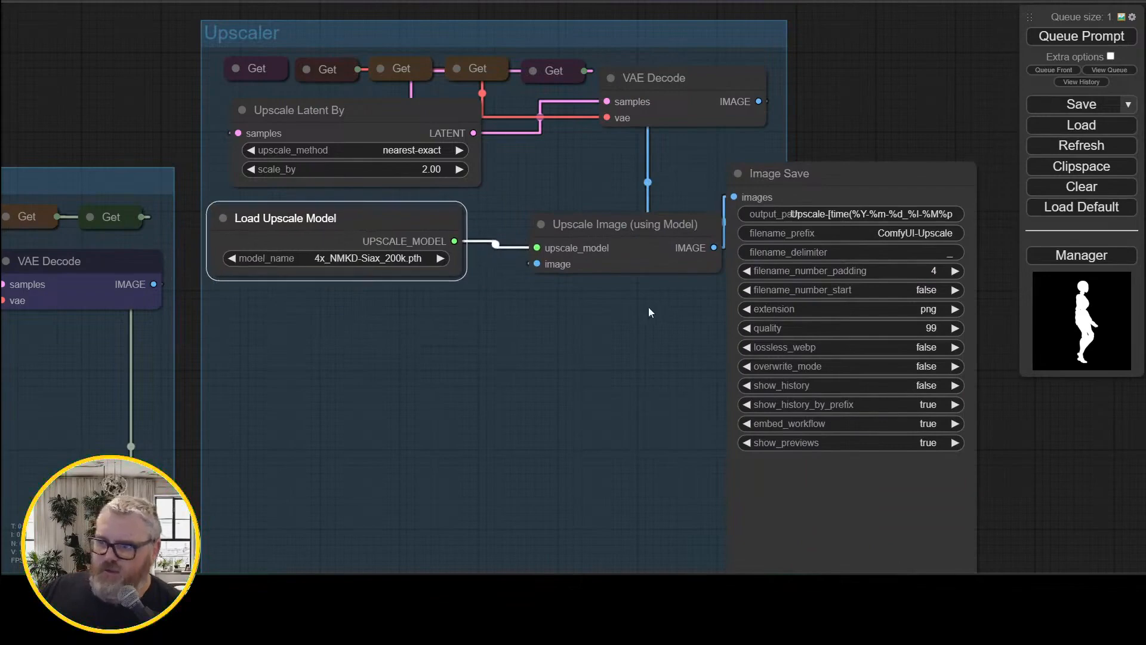
left_click_drag(600, 222, 286, 299)
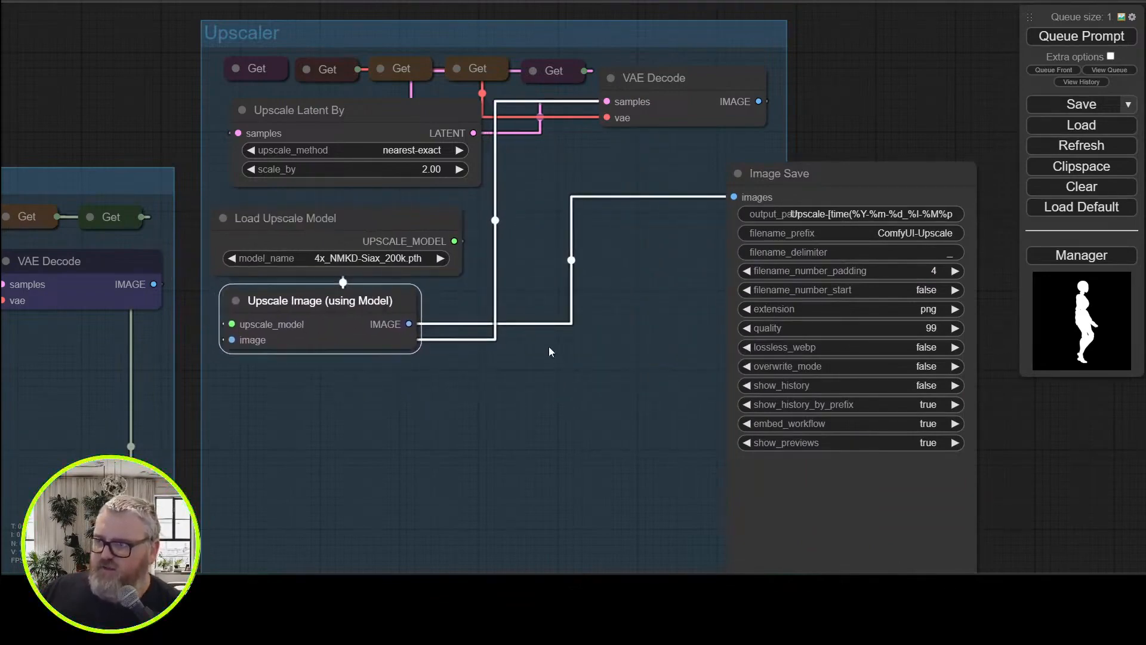
left_click_drag(781, 189, 608, 160)
left_click_drag(657, 70, 658, 77)
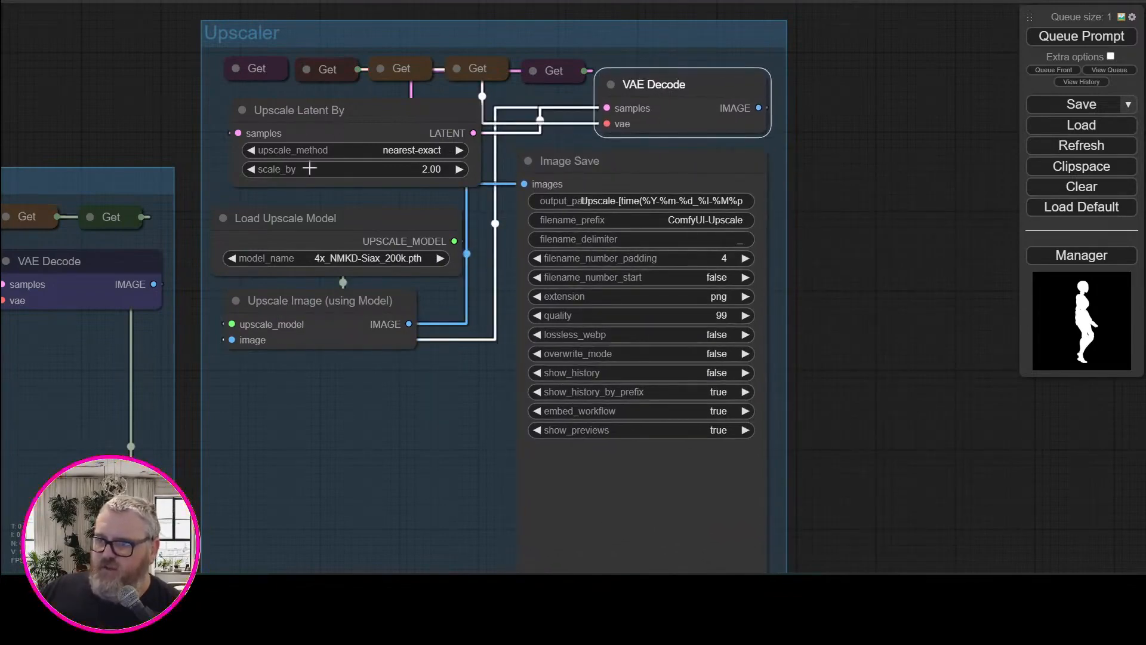
left_click_drag(289, 219, 308, 212)
left_click_drag(343, 299, 360, 291)
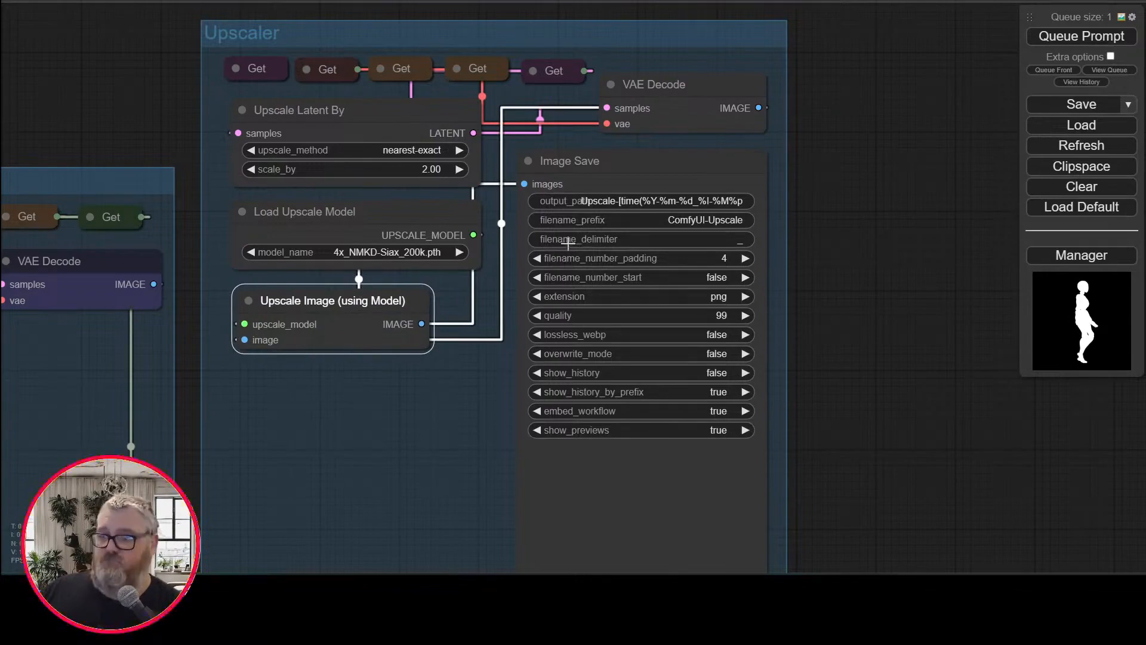
left_click(834, 255)
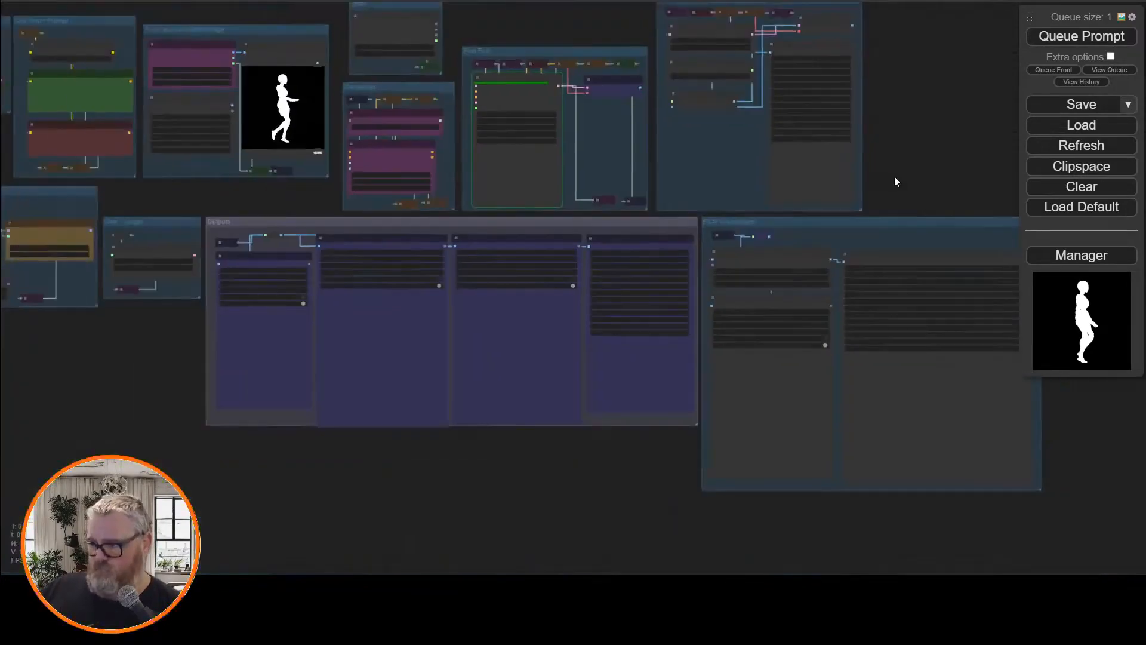
left_click_drag(894, 175, 868, 318)
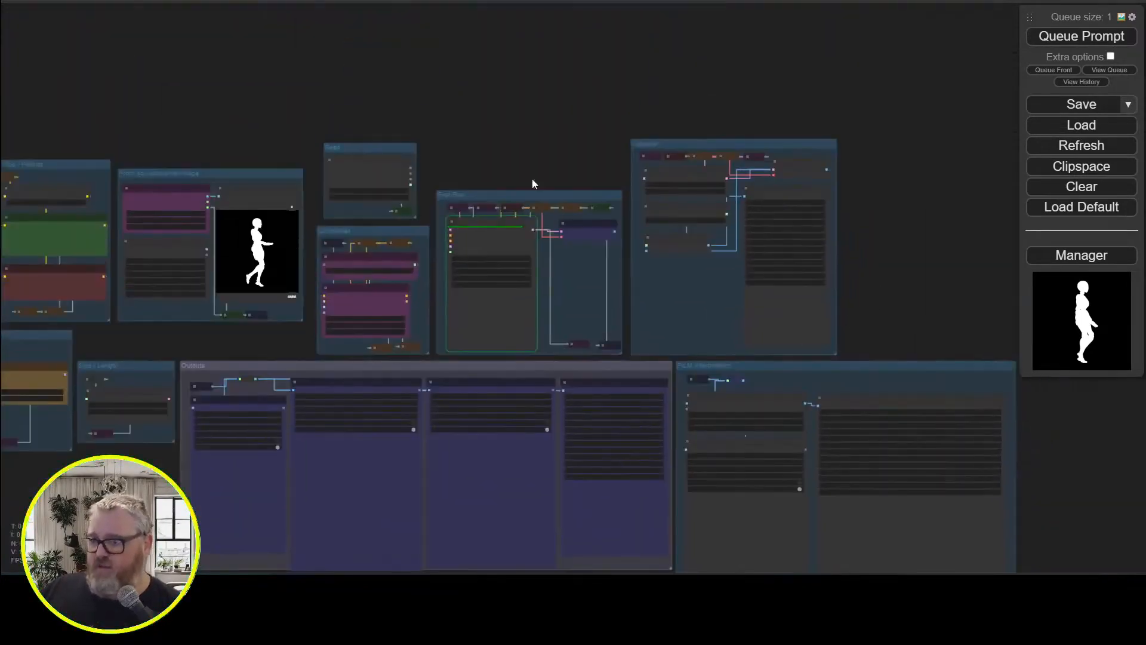
scroll(534, 135, "up", 12)
left_click_drag(635, 233, 333, 59)
scroll(333, 59, "down", 3)
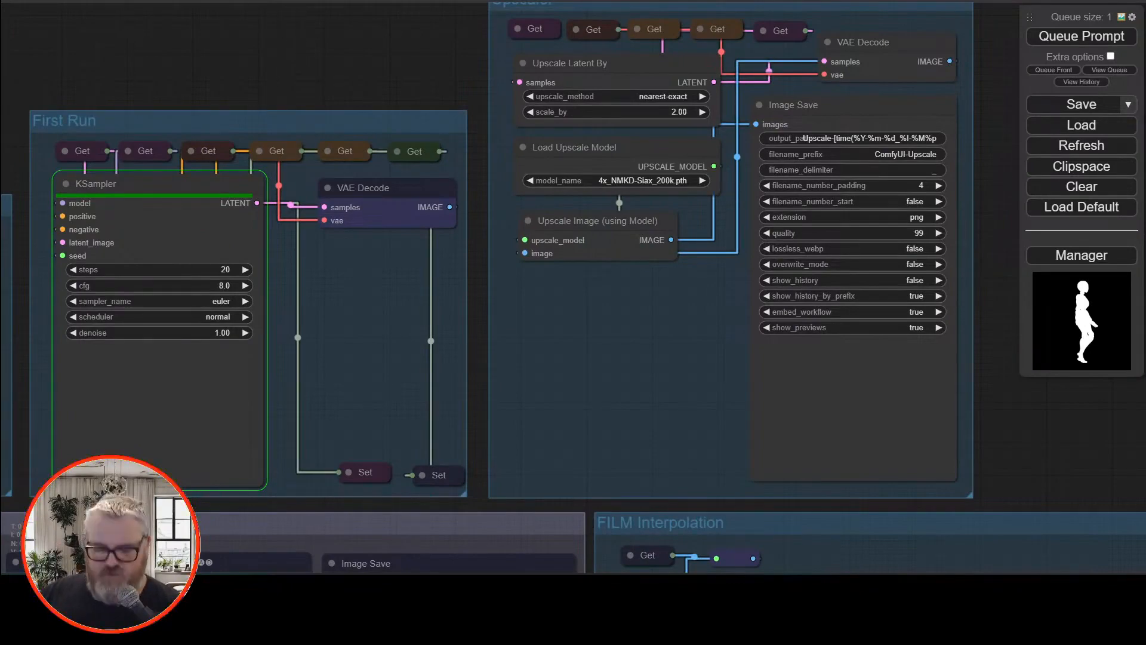
Search the web for getset in a new browser tab
key("ctrl+t")
type("dep")
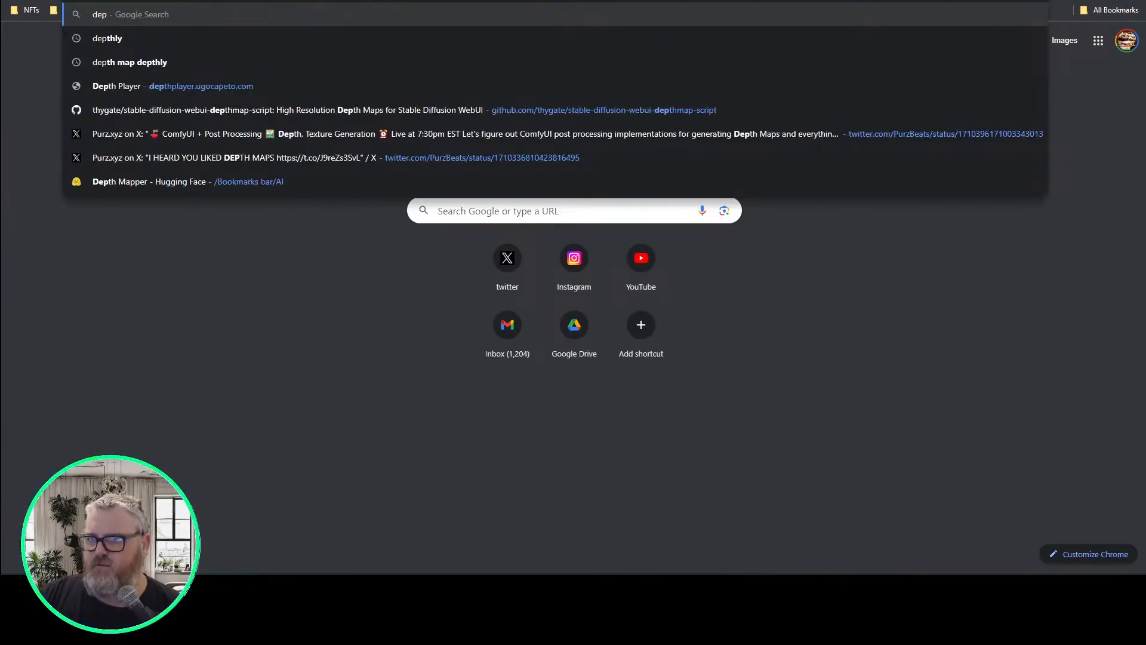
key("Escape")
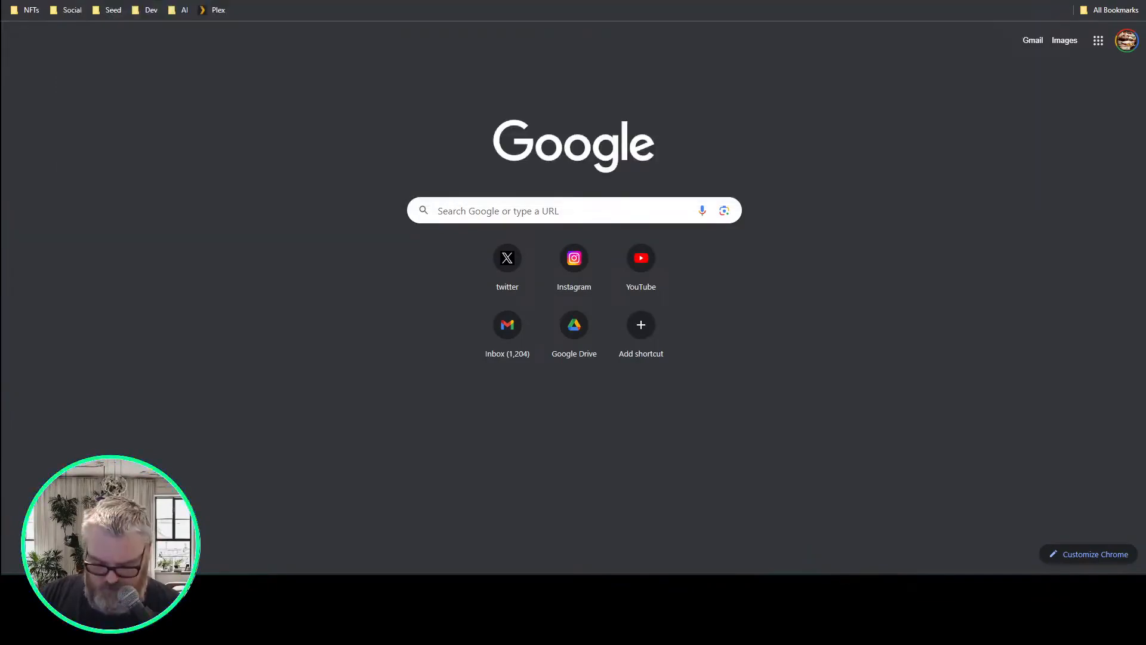
type("getset")
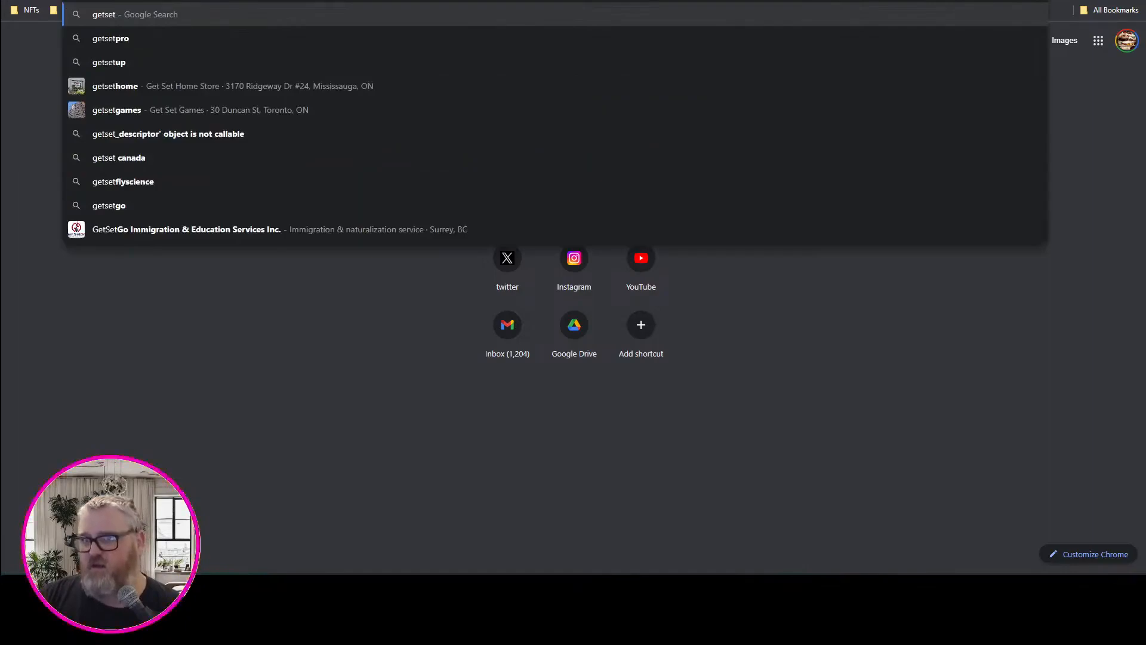
key("Return")
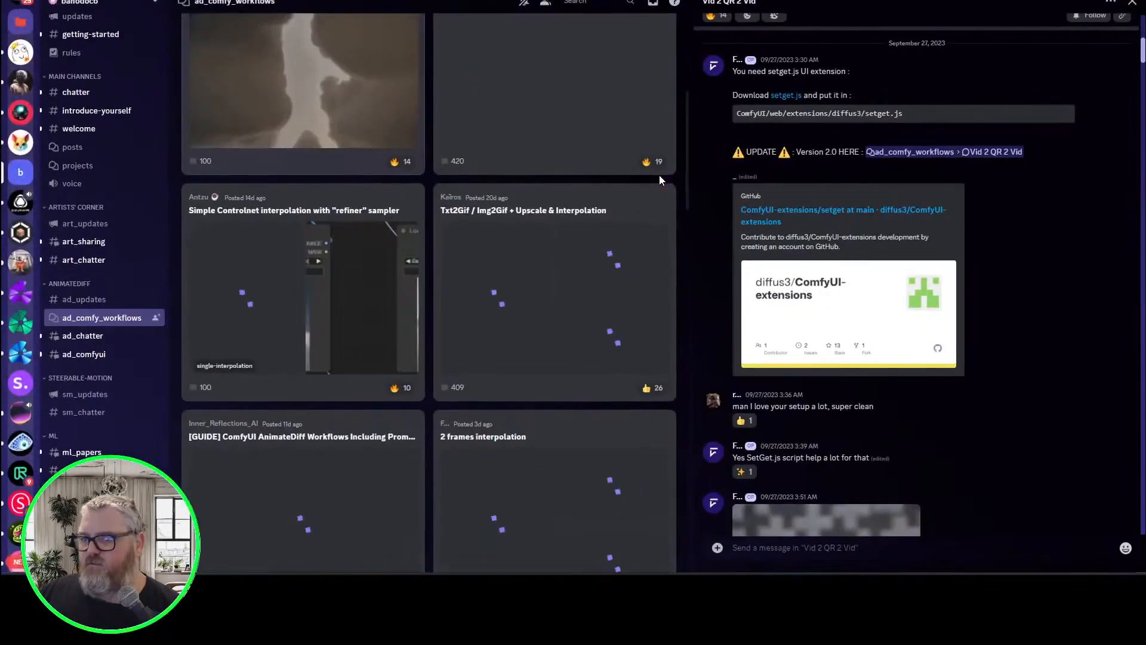
Follow the Discord workflow post's link to the diffus3 ComfyUI-extensions setget folder on GitHub and open setget.js
scroll(659, 174, "up", 2)
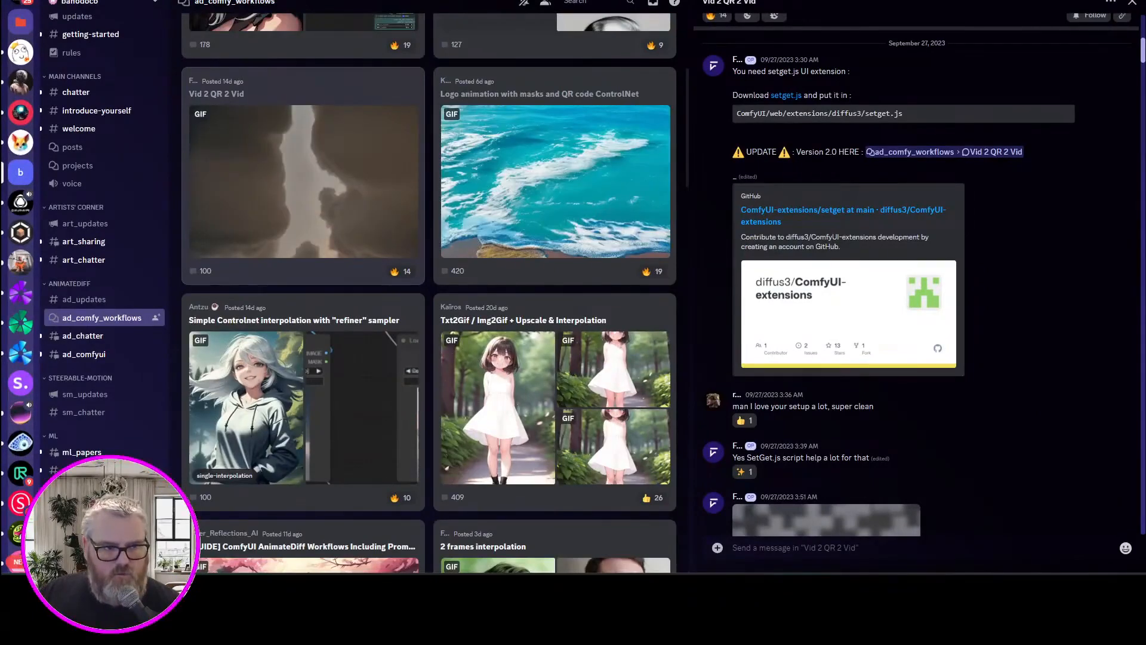
left_click(858, 213)
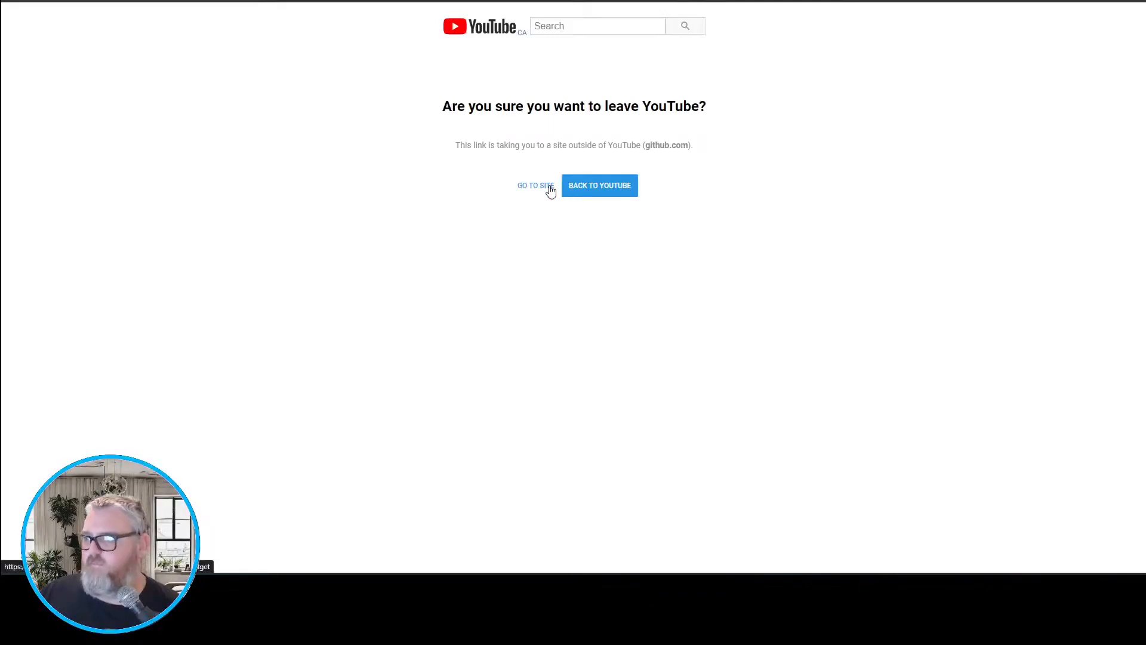
left_click(548, 190)
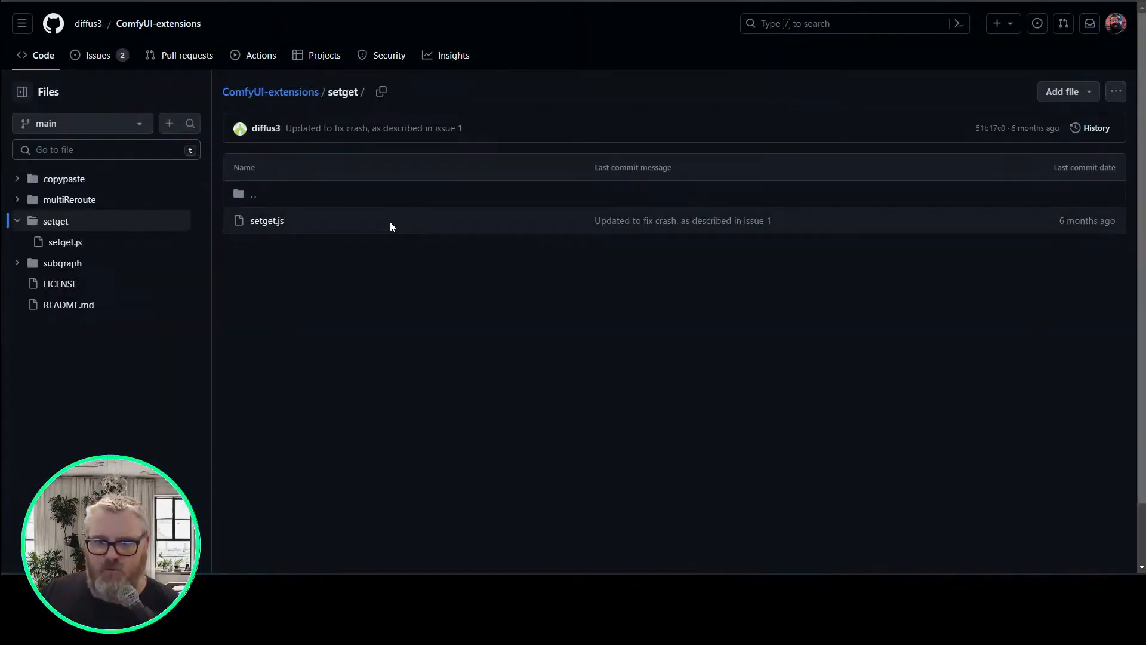
left_click(279, 221)
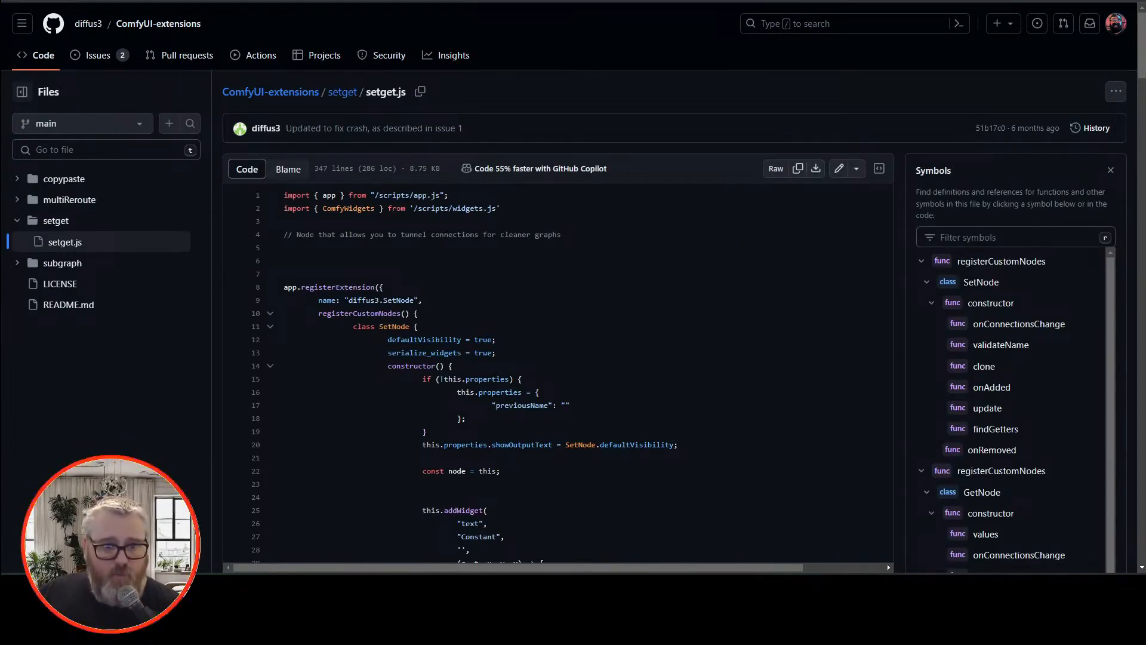
Open the C:\AI\ComfyUI_windows_portable\ComfyUI folder in File Explorer
key("super+r")
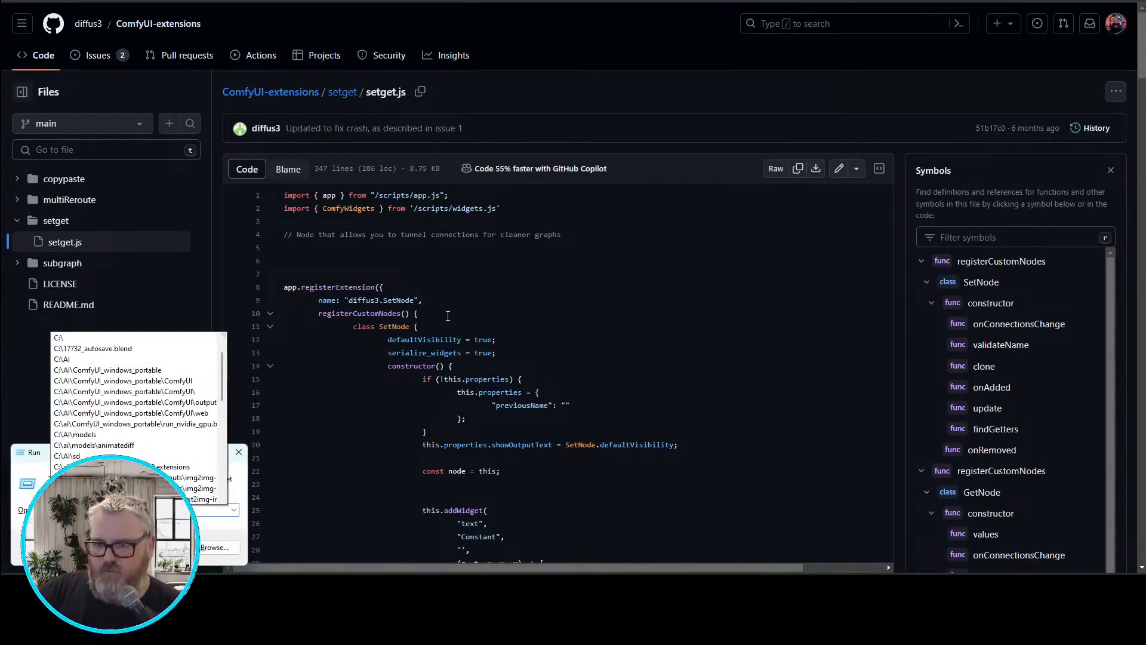
type("ai\\")
key("Down")
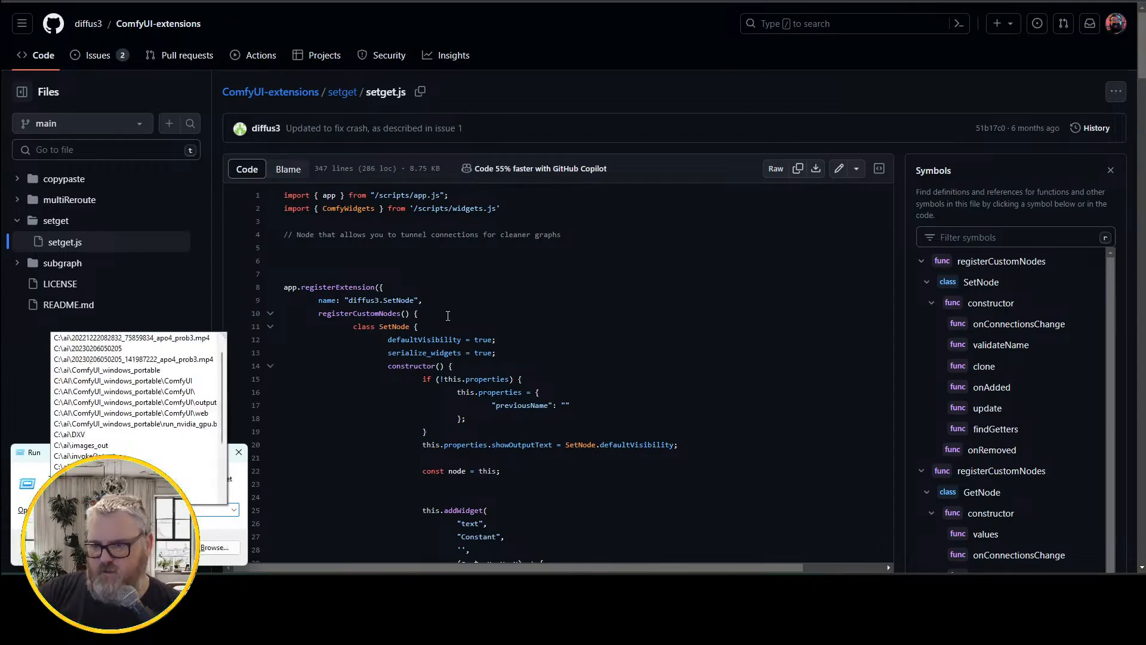
key("Return")
Go into the web\extensions\diffus3 subfolder of ComfyUI, where setget.js belongs
key("Down")
key("Down")
key("Down")
key("Down")
key("Down")
key("Down")
key("Down")
key("Down")
key("Down")
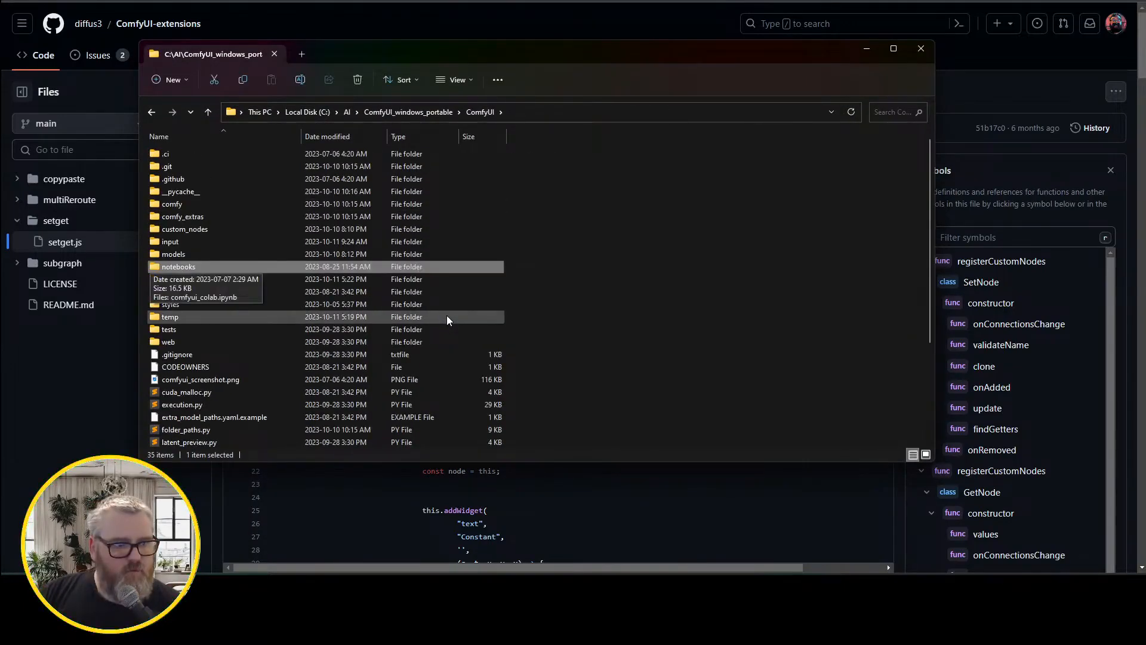
key("Down")
key("Down")
key("Down")
key("Down")
key("Down")
key("Down")
key("Return")
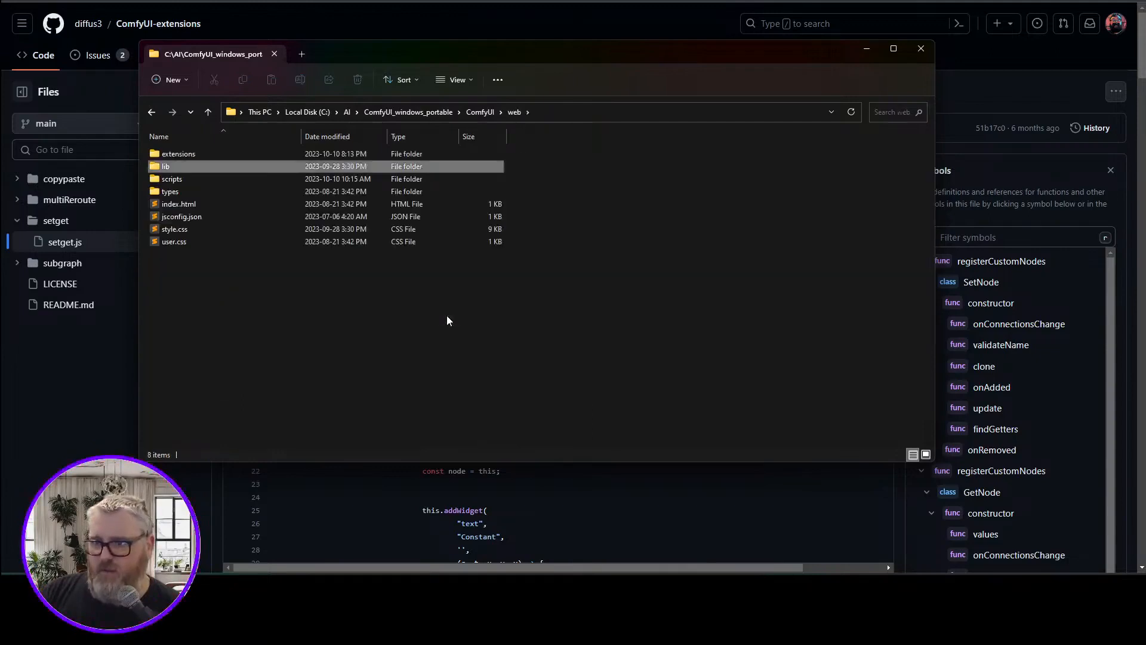
key("Up")
key("Return")
key("Down")
key("Return")
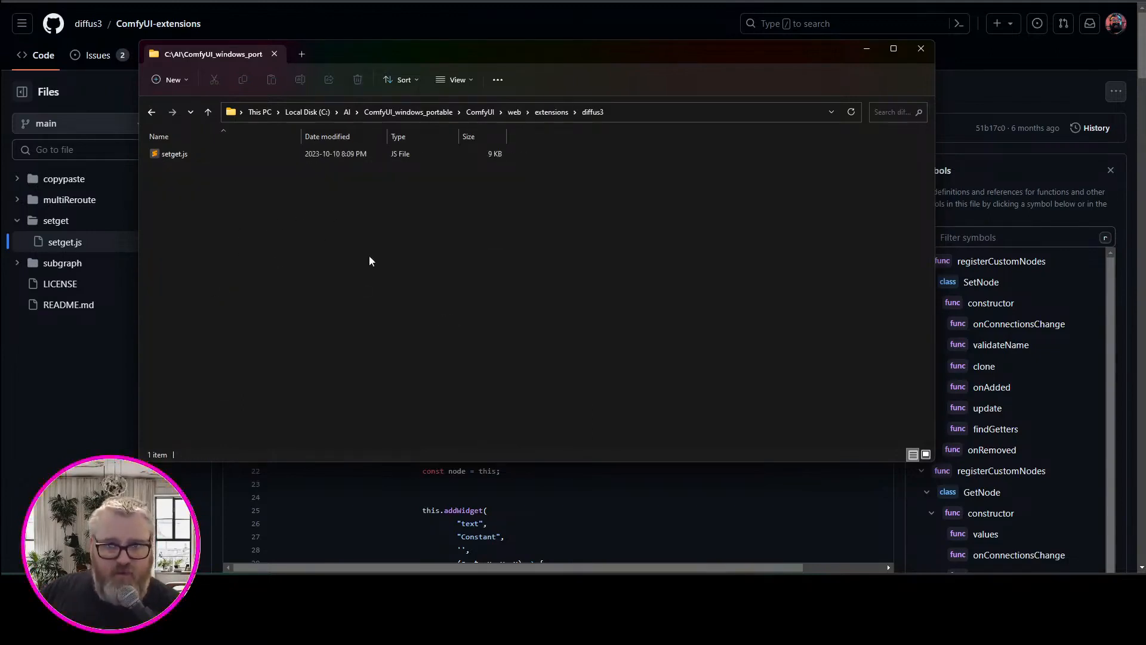
Switch back to the ComfyUI workflow and select the rightmost Get node and then the rightmost Set node in the First Run group
key("alt+Tab")
key("alt+Left")
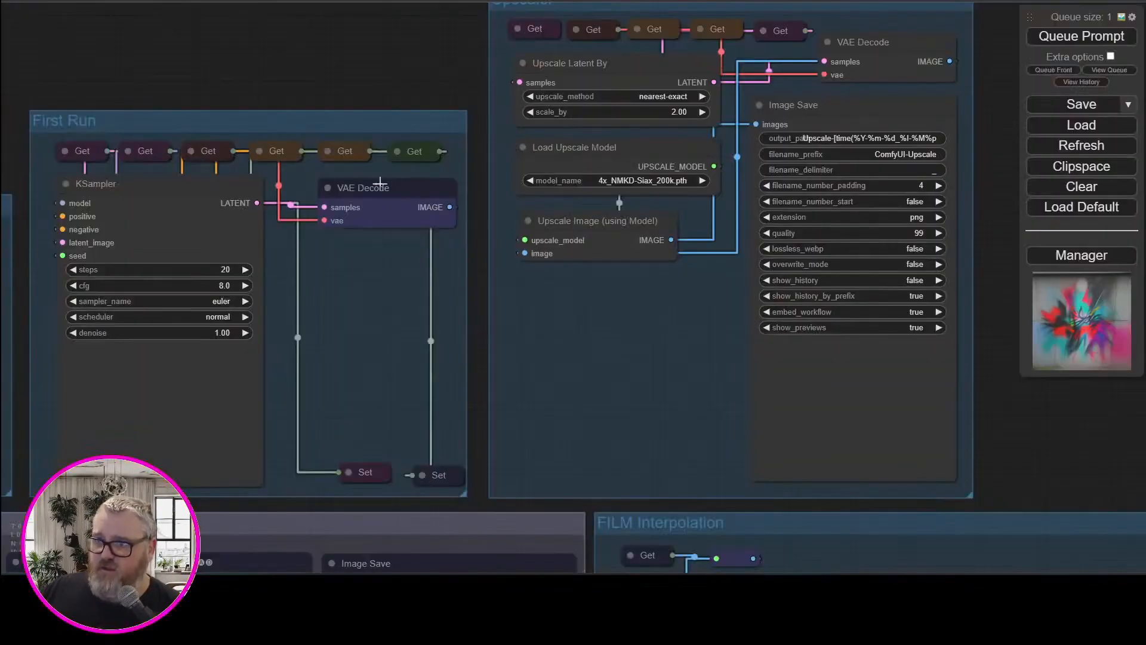
left_click(435, 155)
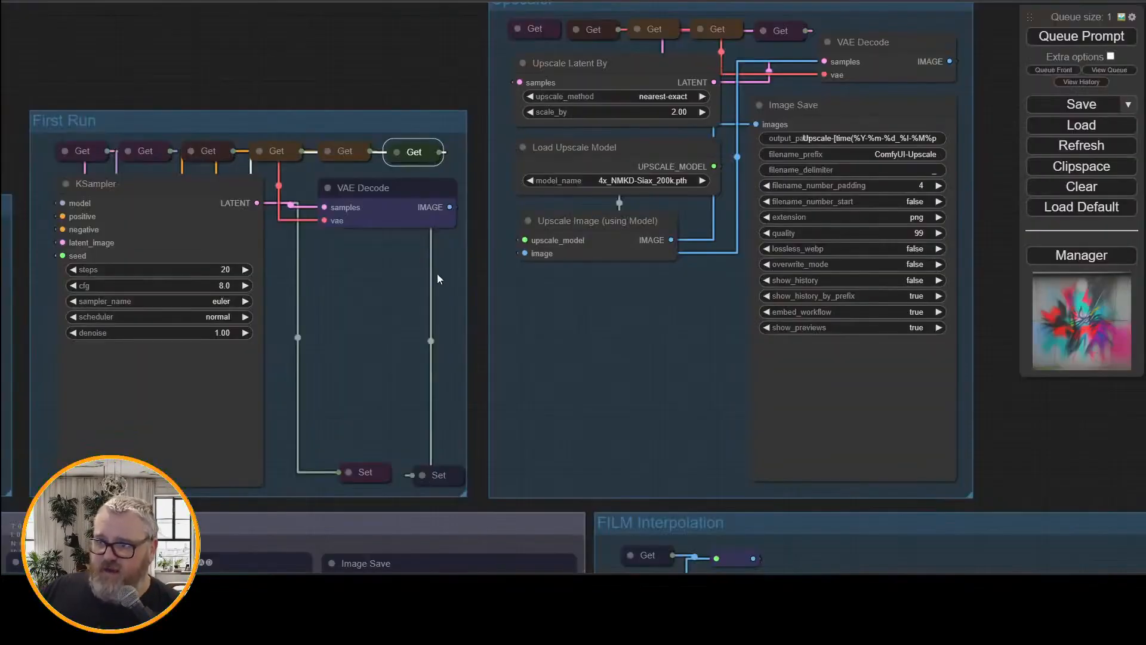
left_click(425, 472)
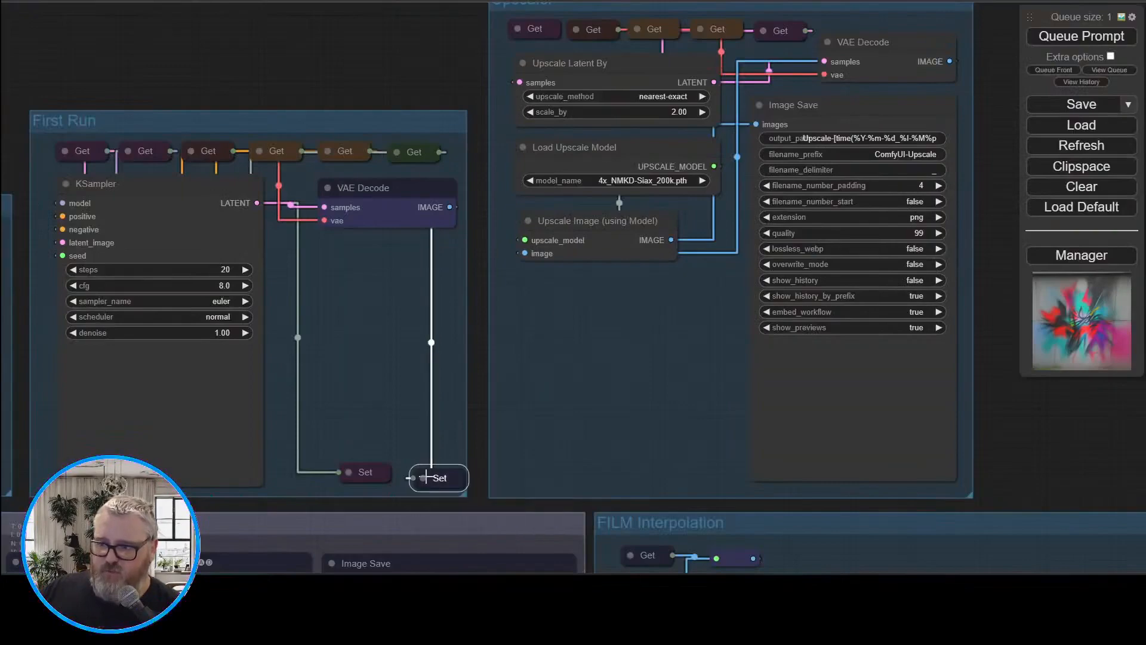
Examine the rendered animation previews and saved frames in the output and FILM Interpolation groups
scroll(479, 414, "down", 5)
left_click_drag(479, 413, 297, 18)
scroll(470, 525, "up", 6)
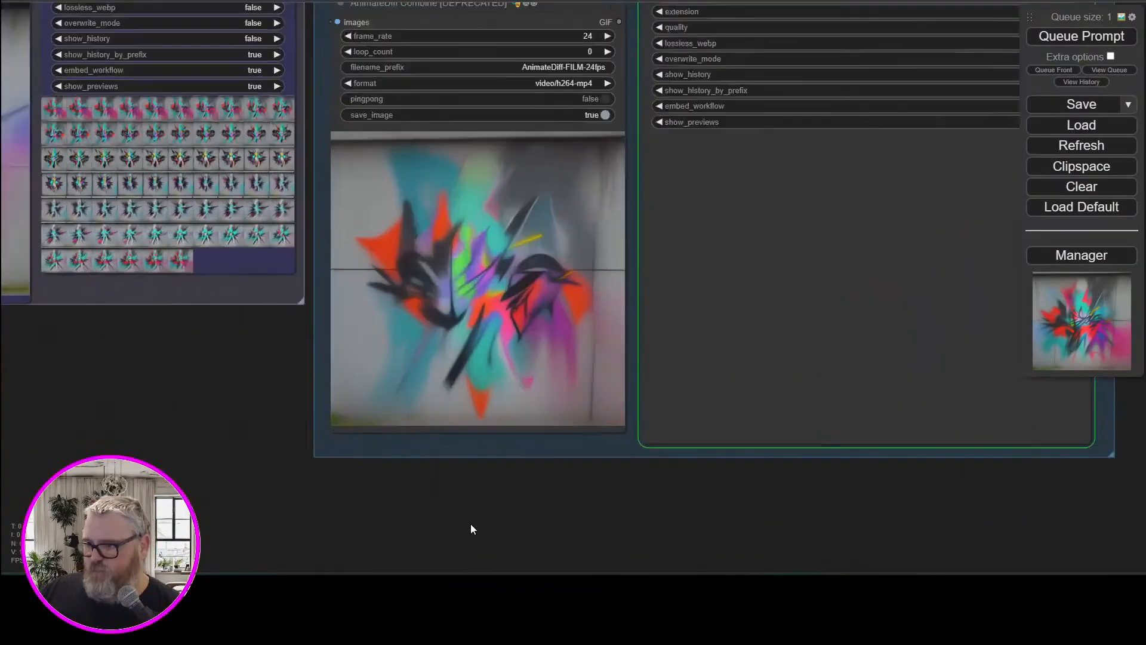
left_click_drag(470, 524, 604, 548)
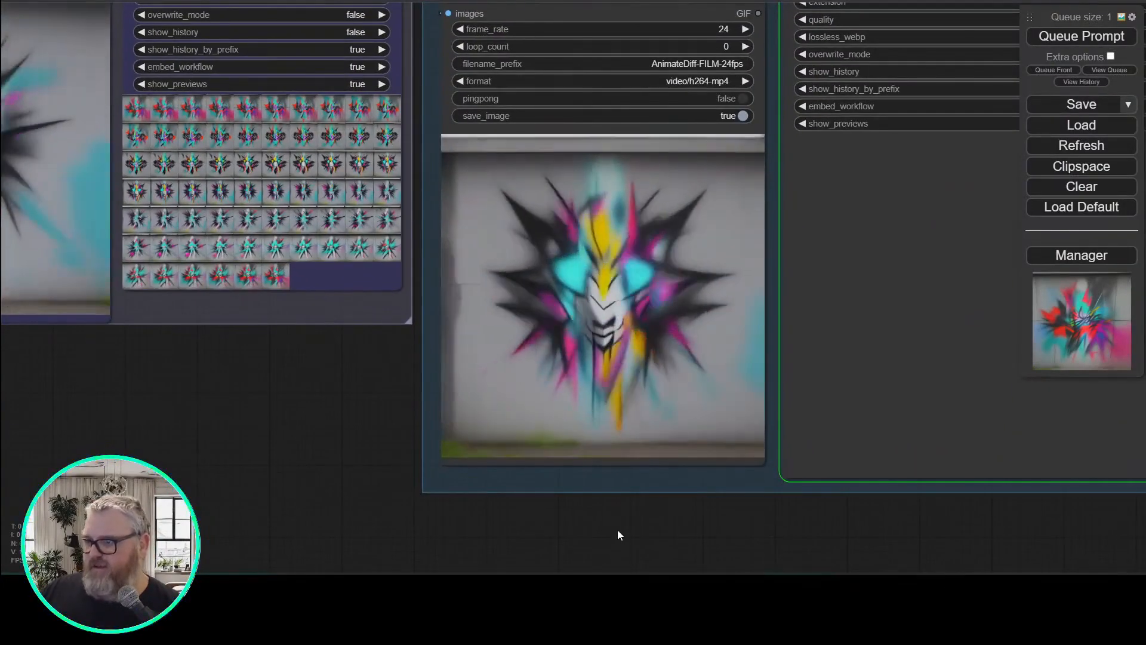
left_click_drag(300, 431, 425, 465)
scroll(442, 472, "down", 3)
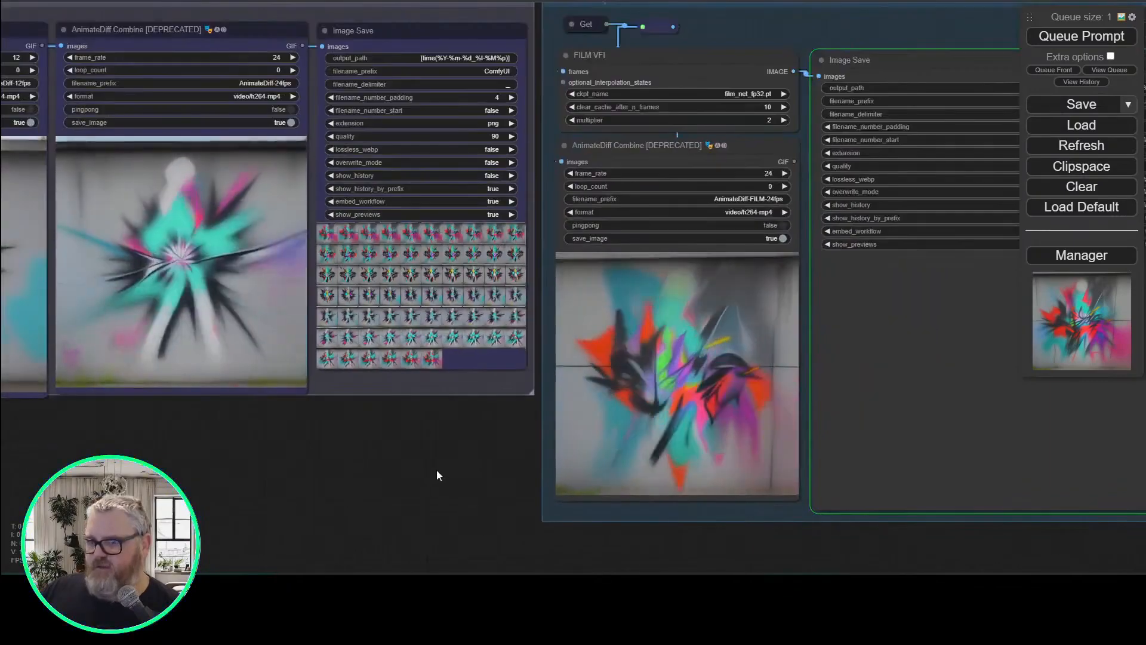
scroll(435, 475, "down", 5)
scroll(238, 260, "up", 6)
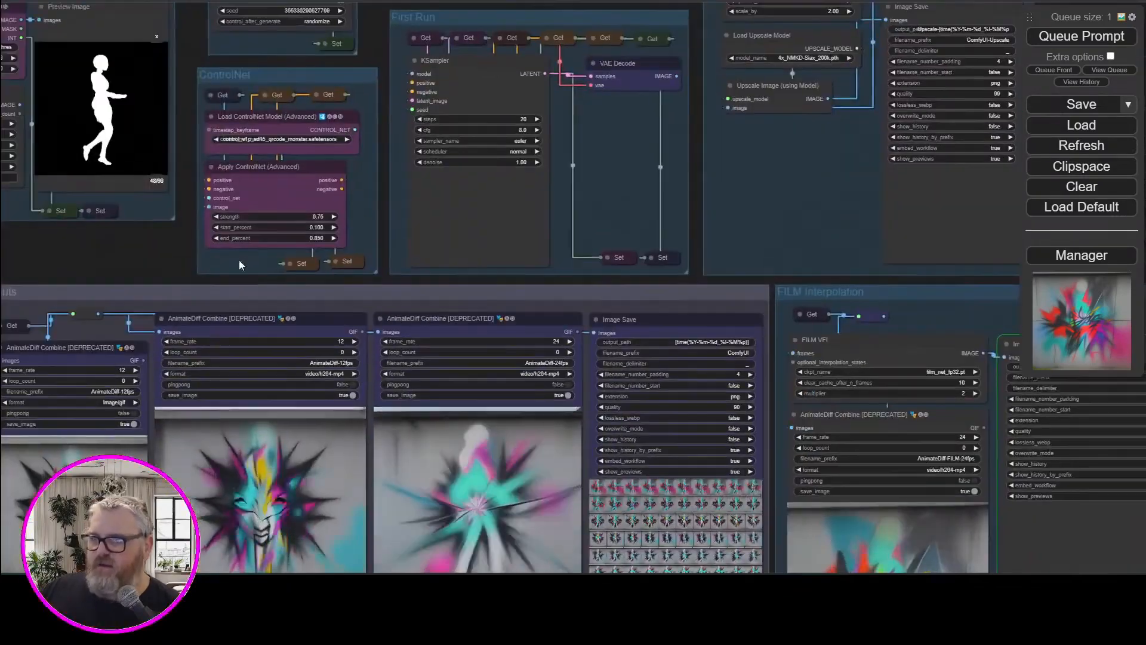
Set the Apply ControlNet (Advanced) node's start_percent to 0.000, end_percent to 1.000 and strength to 0.90
left_click_drag(60, 264, 292, 444)
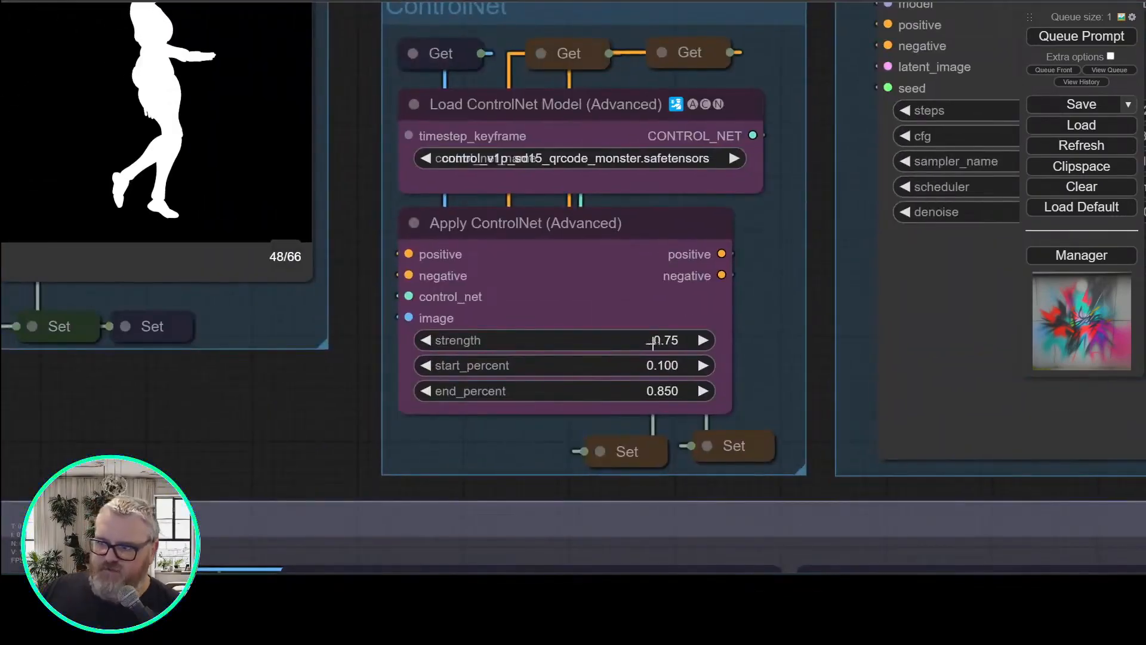
left_click_drag(668, 366, 573, 366)
left_click_drag(550, 392, 933, 404)
left_click(675, 340)
key("BackSpace")
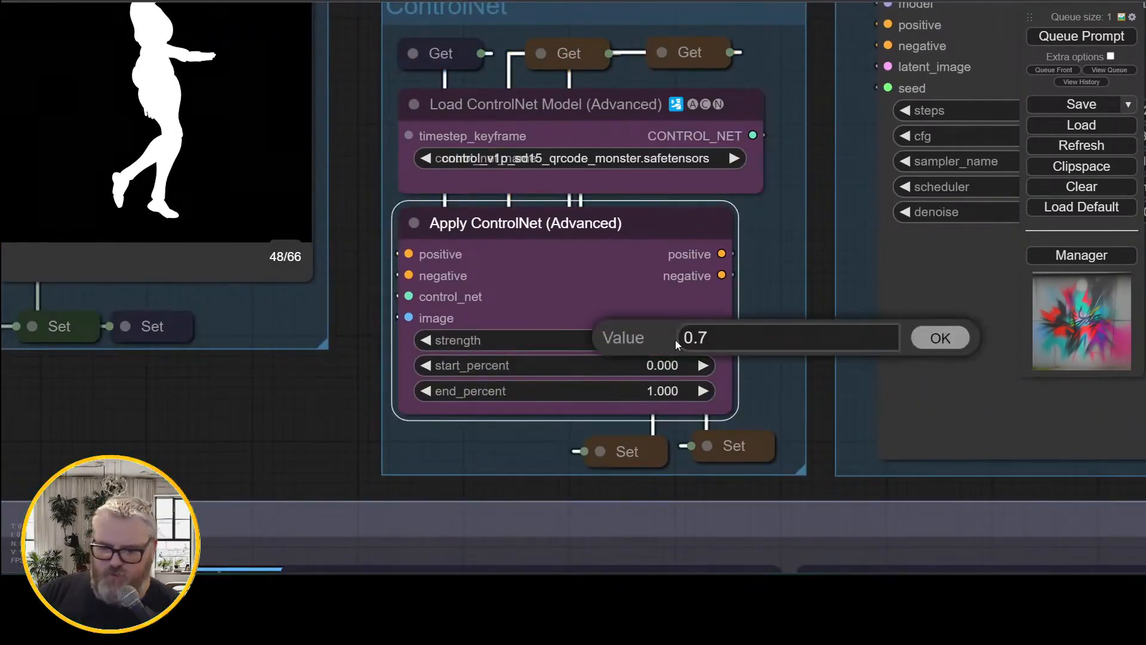
type("9")
key("Return")
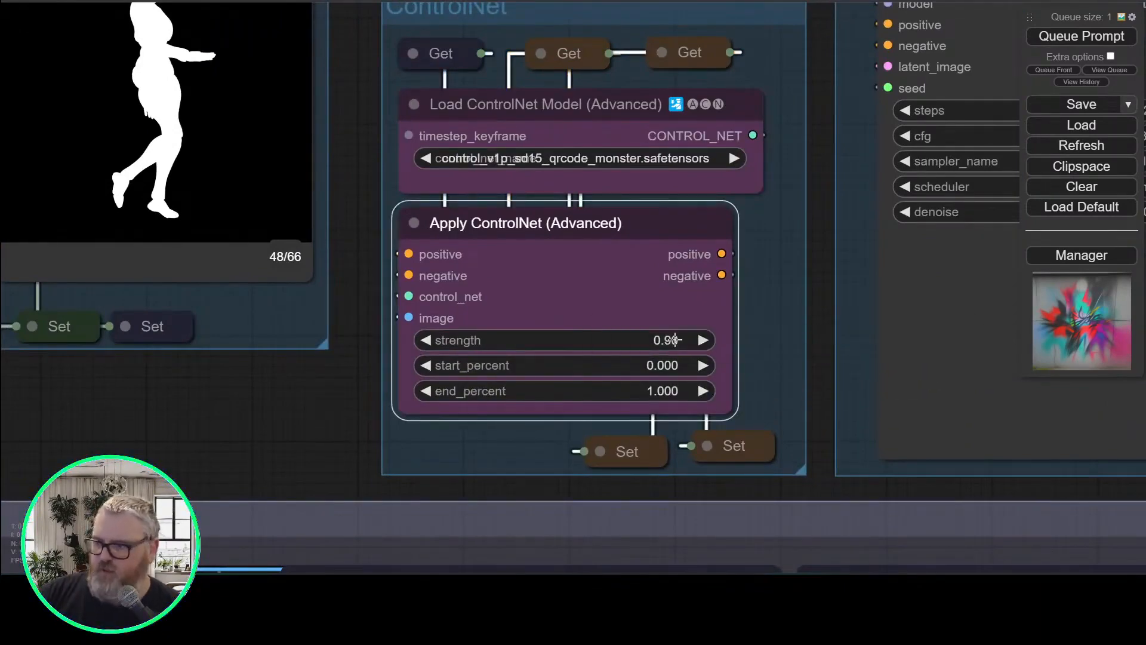
Queue another render of the workflow with the changed ControlNet settings
left_click(1116, 39)
left_click_drag(895, 478, 1, 561)
scroll(501, 313, "down", 11)
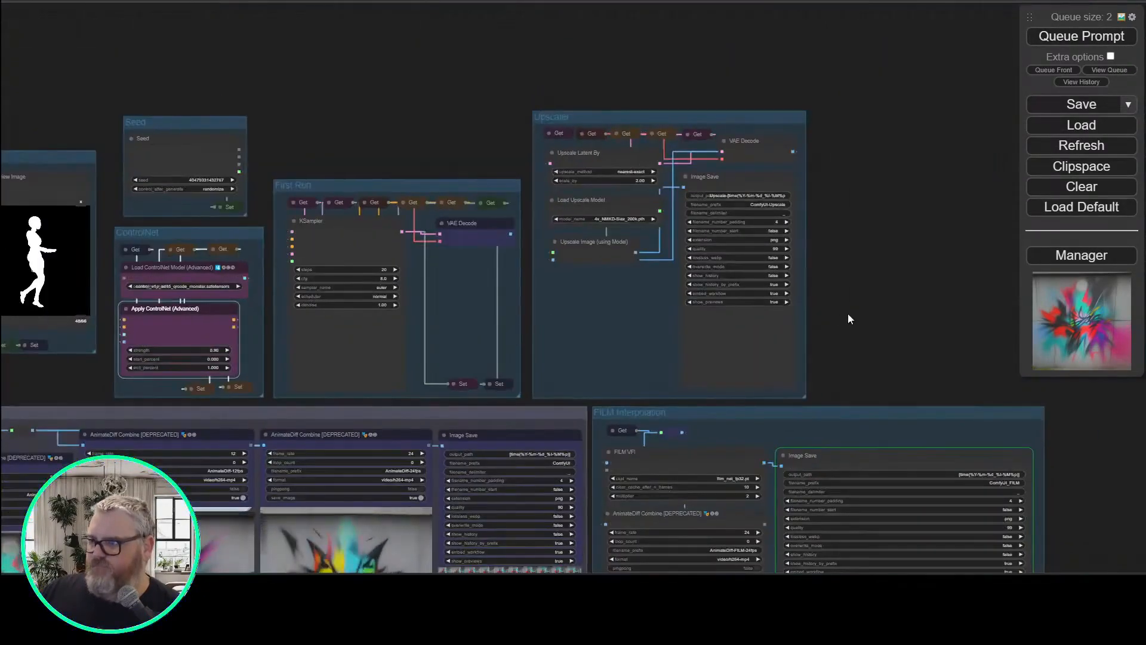
Examine the source walking images, the ControlNet settings and the rendered animation previews in the Outputs and FILM Interpolation groups
left_click_drag(825, 311, 774, 89)
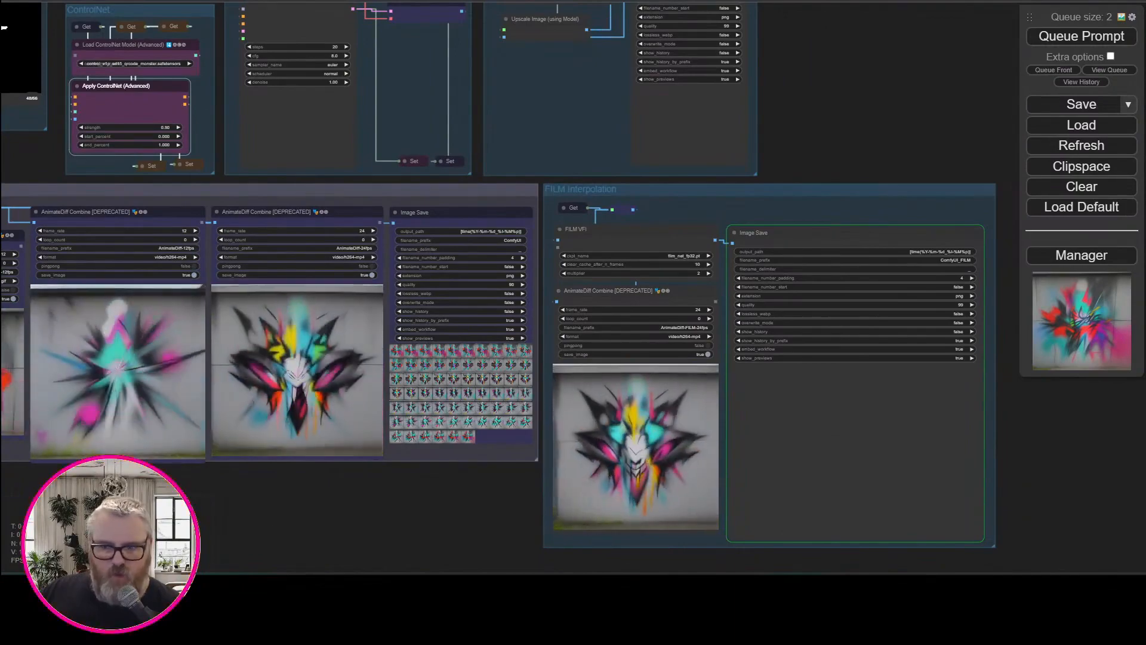
left_click_drag(287, 526, 1128, 602)
left_click_drag(384, 150, 12, 385)
scroll(421, 322, "up", 12)
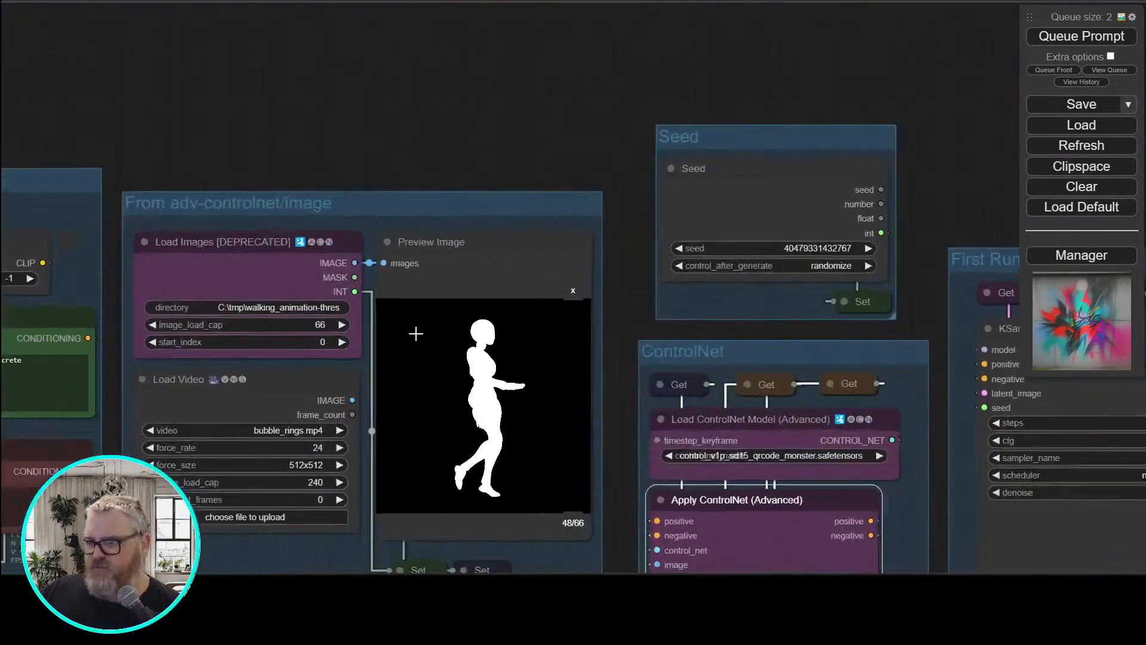
scroll(530, 368, "down", 10)
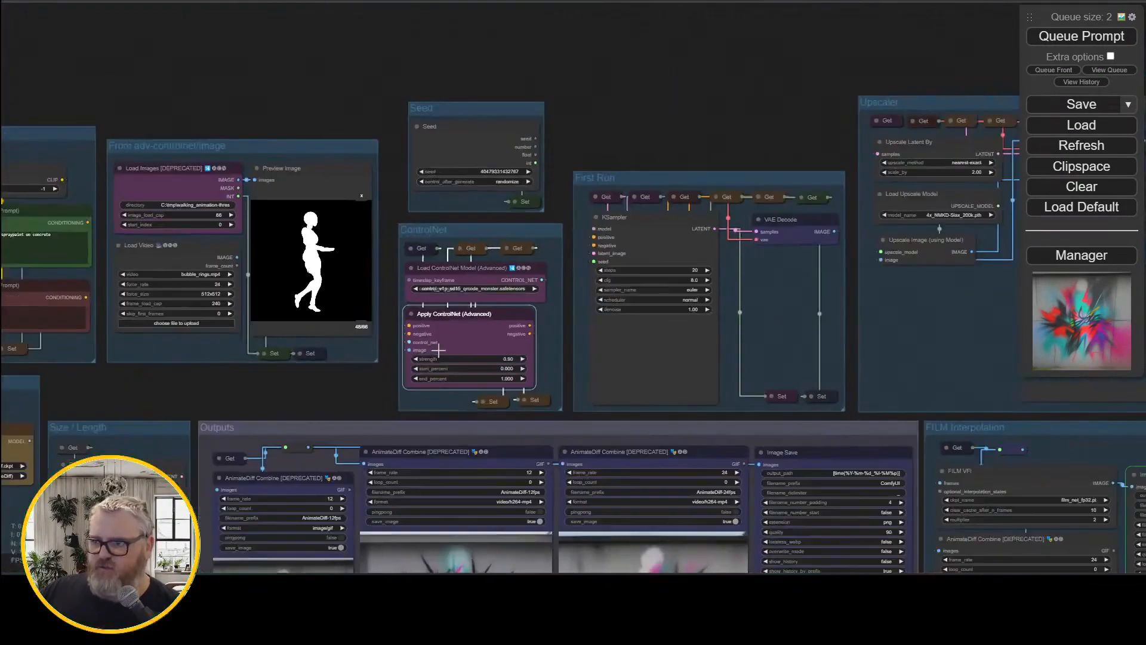
left_click_drag(328, 395, 175, 120)
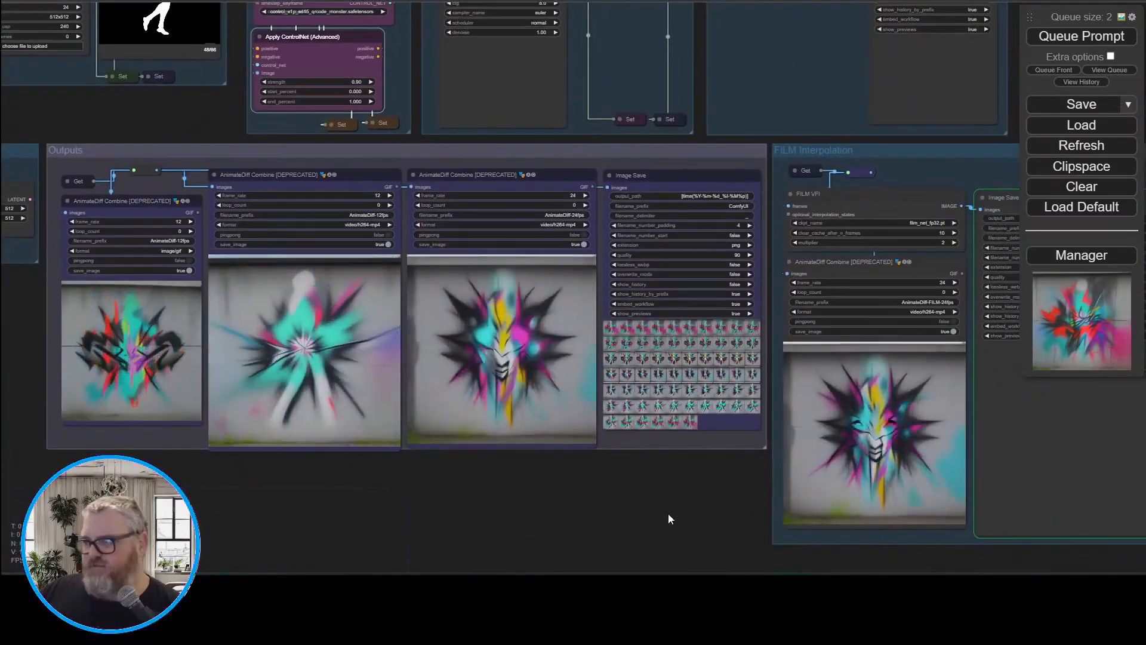
left_click_drag(665, 510, 475, 482)
scroll(475, 482, "up", 2)
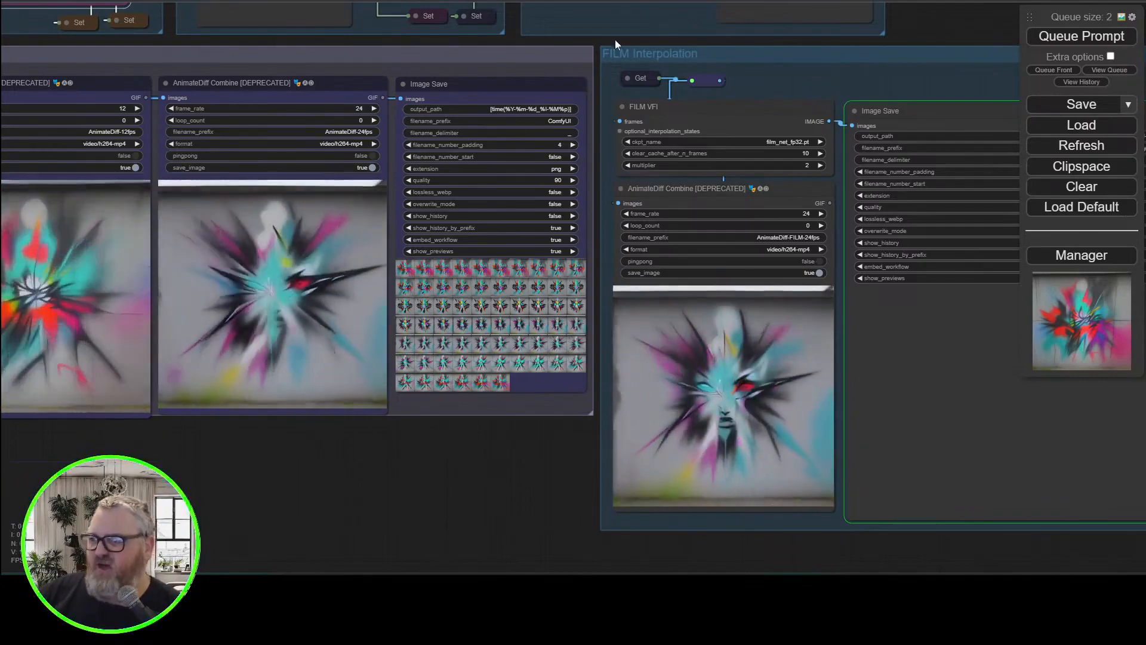
left_click_drag(235, 46, 416, 435)
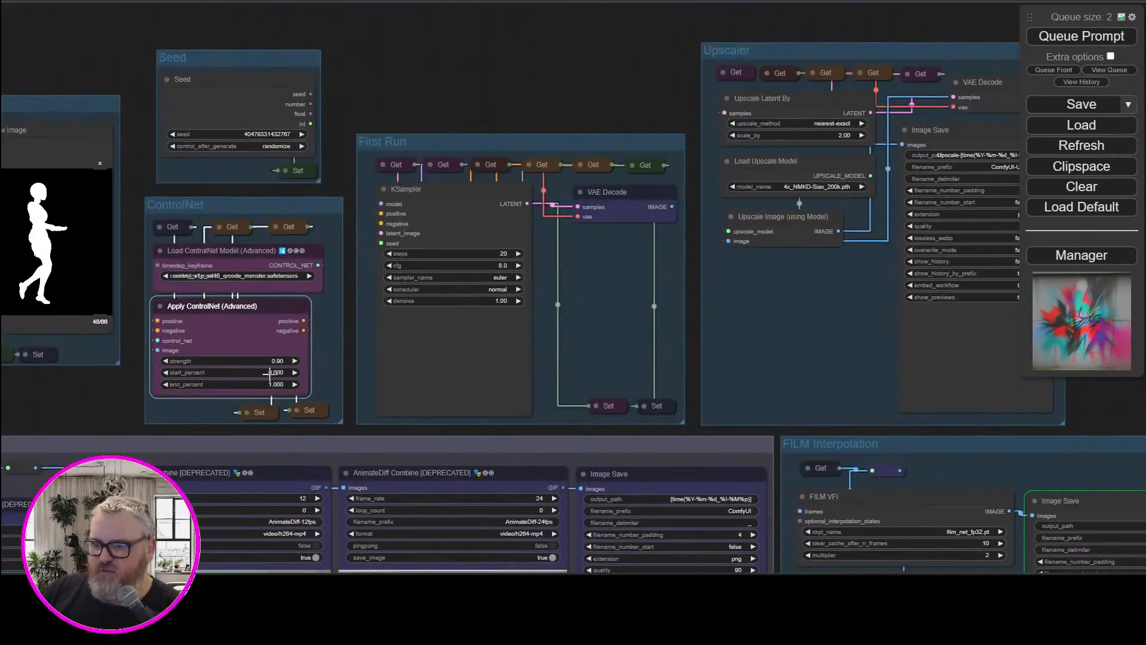
scroll(165, 394, "up", 5)
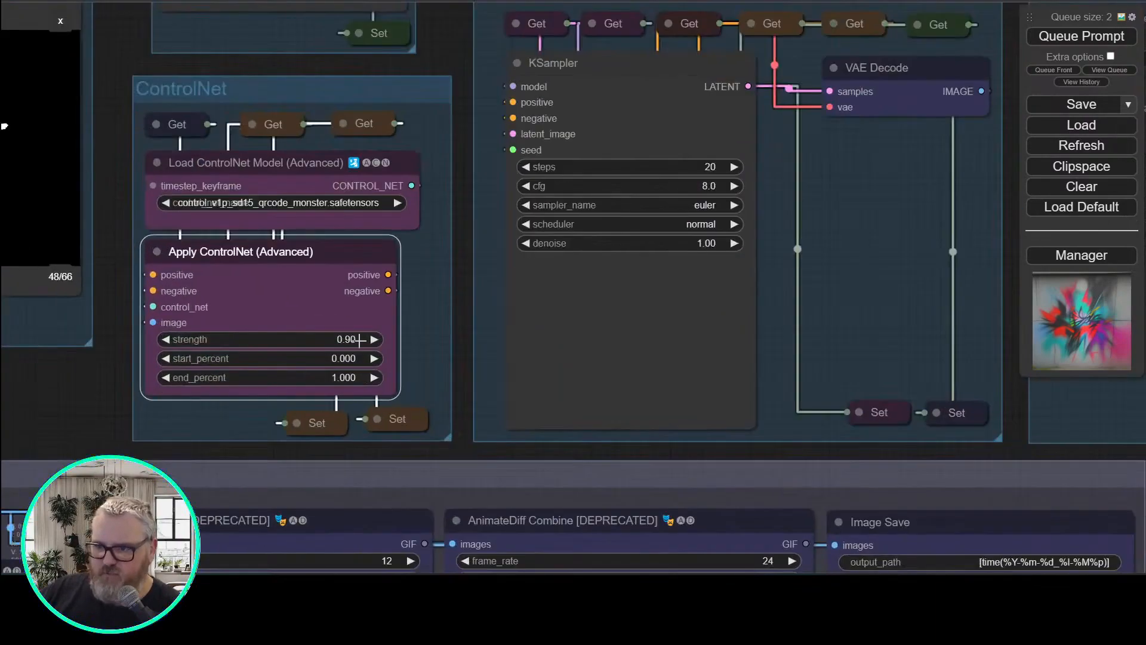
left_click_drag(106, 383, 130, 184)
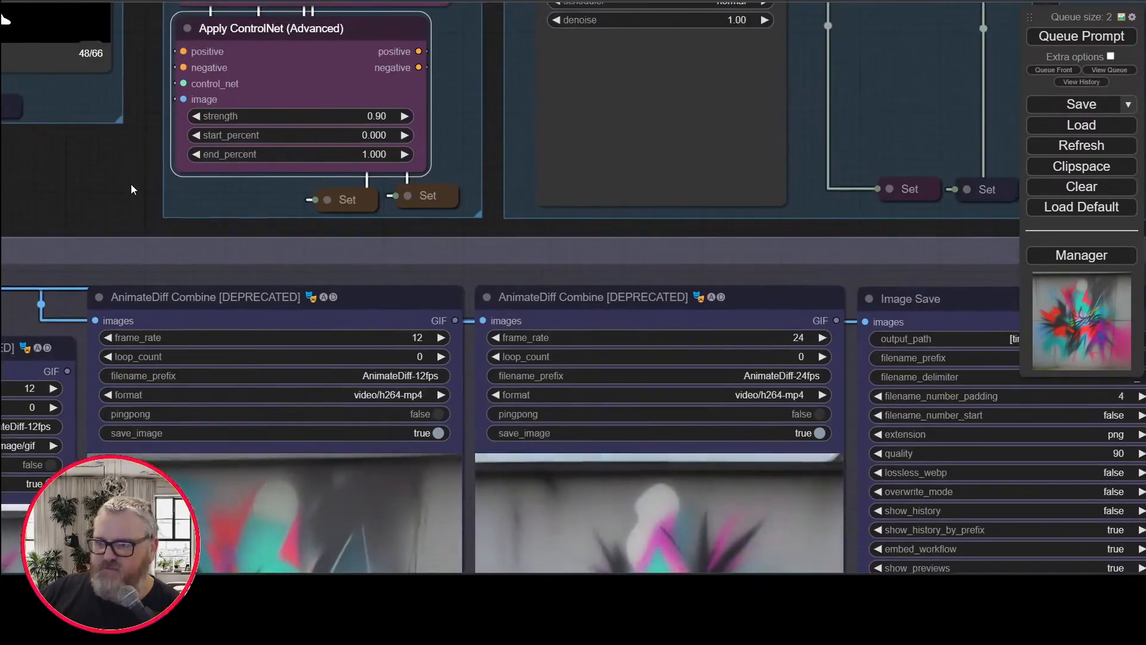
scroll(516, 421, "down", 10)
scroll(516, 421, "up", 5)
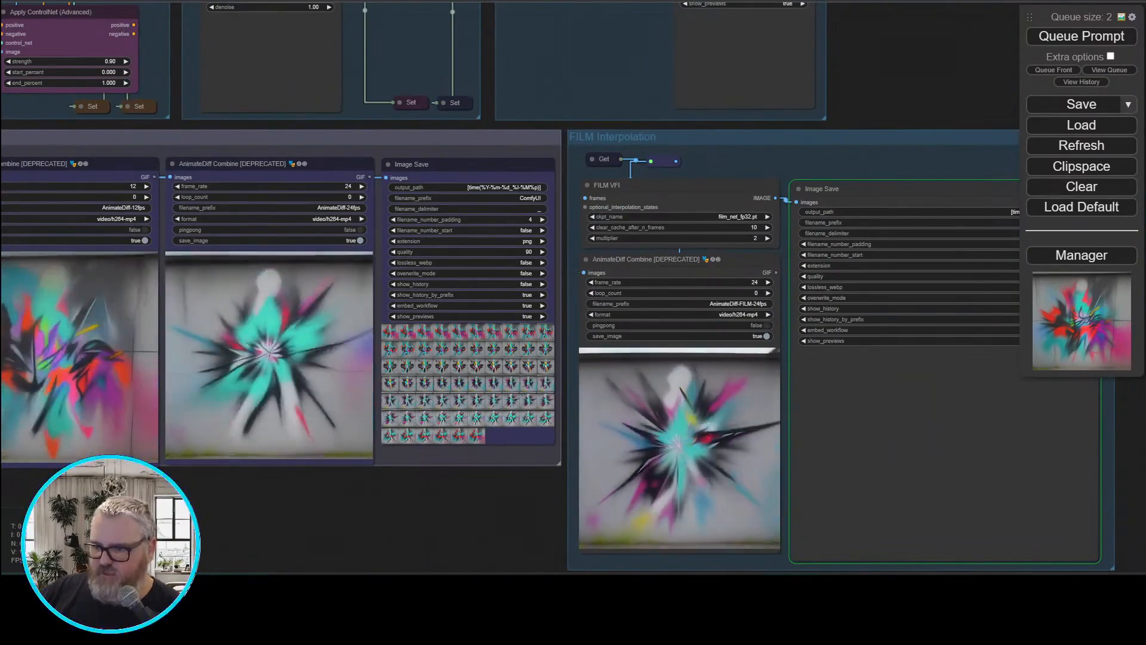
Switch to the ComfyUI console, widen its window to fit the saved-file lines, and check the render progress before returning to the workflow
key("alt+Tab")
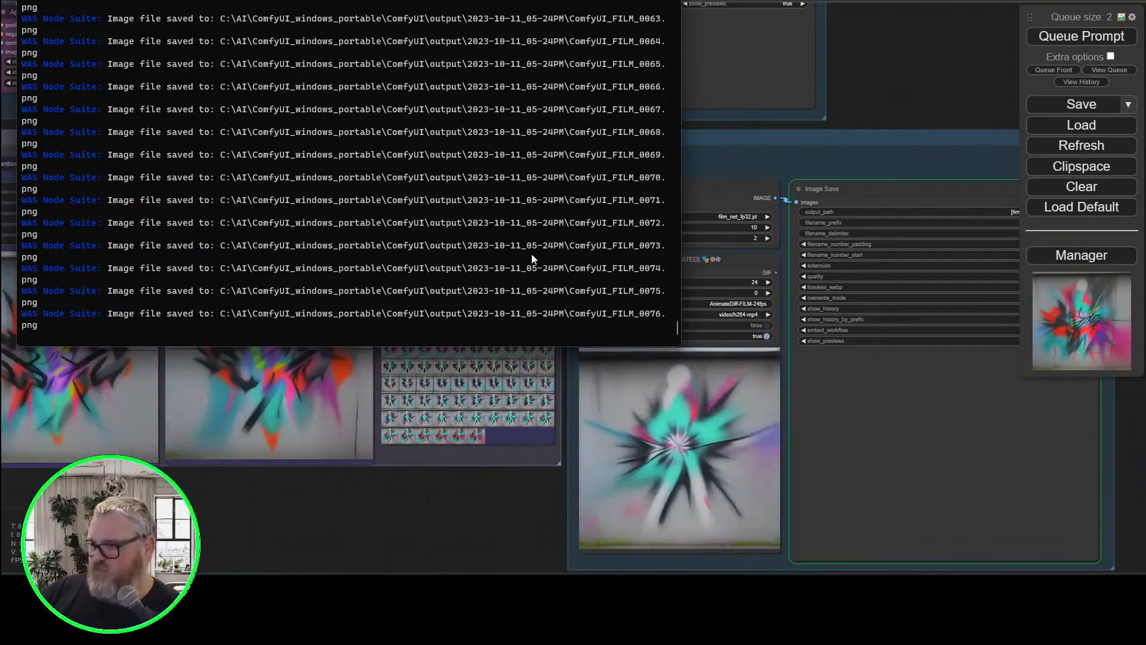
left_click_drag(680, 318, 723, 319)
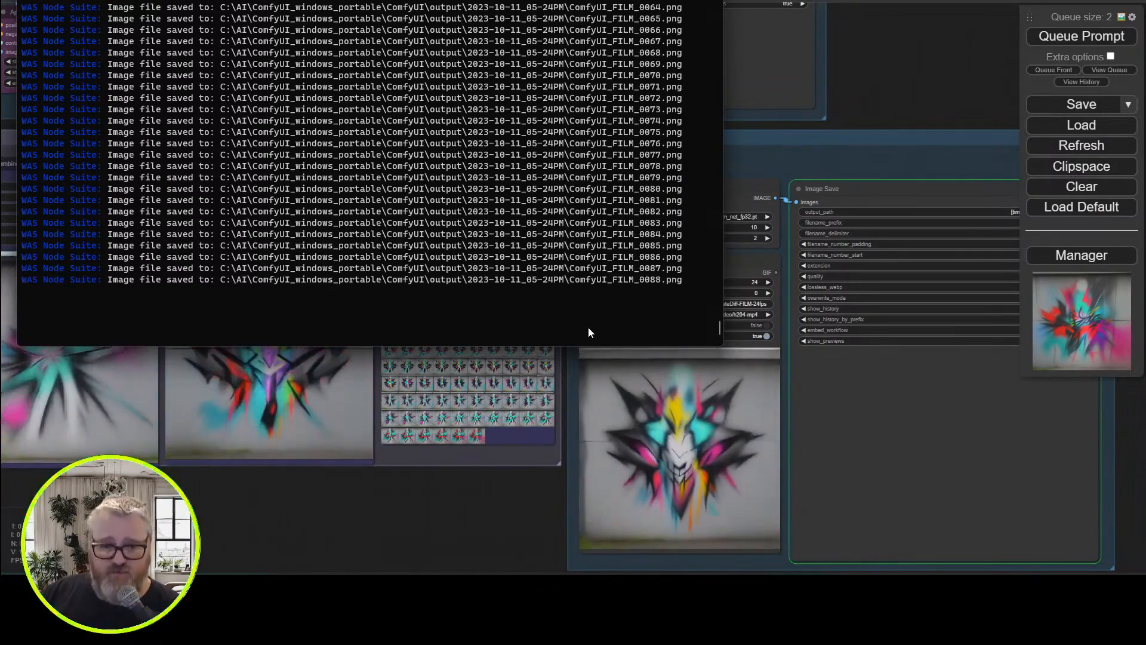
left_click_drag(443, 500, 251, 434)
key("alt+Tab")
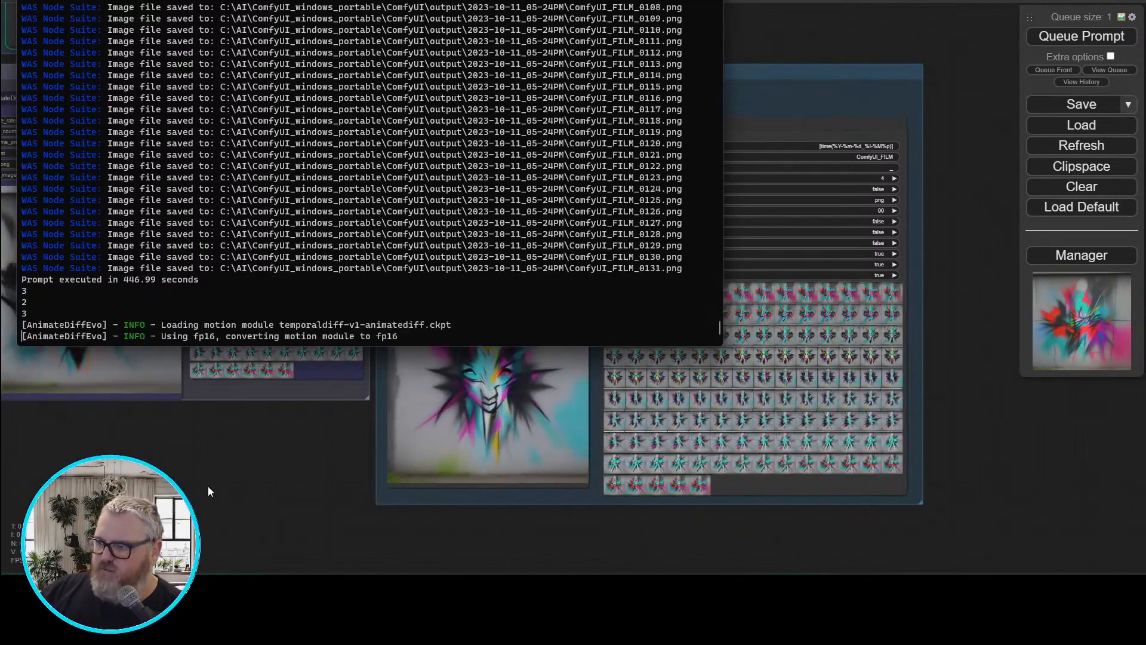
left_click(207, 485)
Nudge the Load Upscale Model node slightly within the Upscaler group and the First Run group slightly downward
left_click_drag(772, 59, 824, 463)
left_click_drag(824, 291, 950, 279)
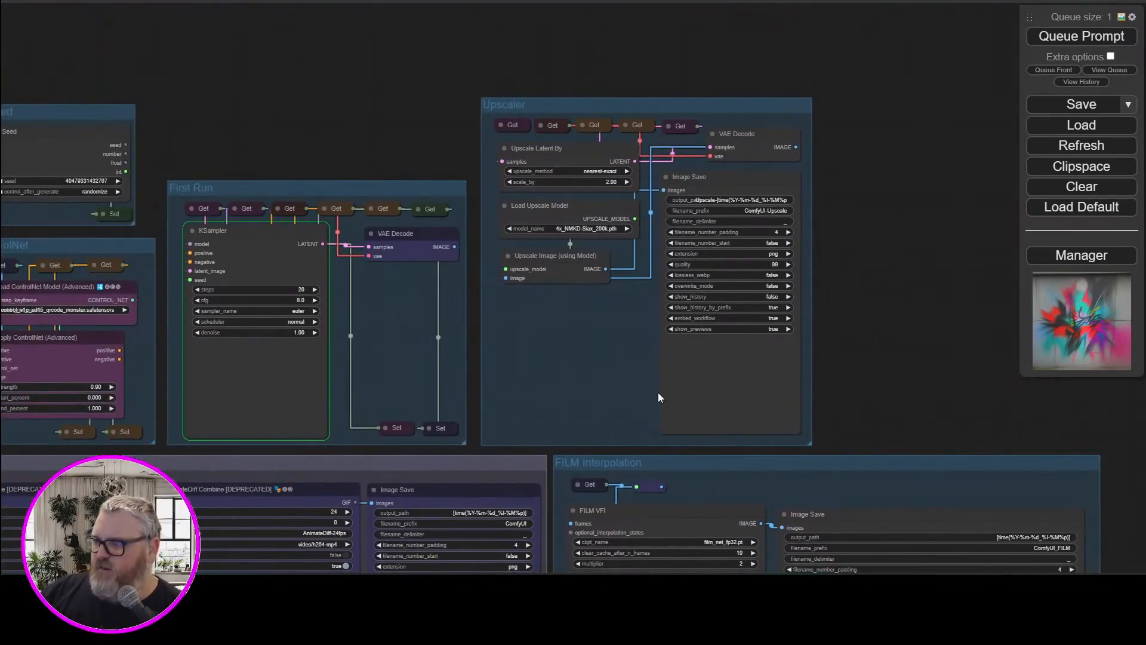
mouse_move(616, 201)
left_mouse_down()
mouse_move(577, 205)
mouse_move(620, 202)
left_mouse_up()
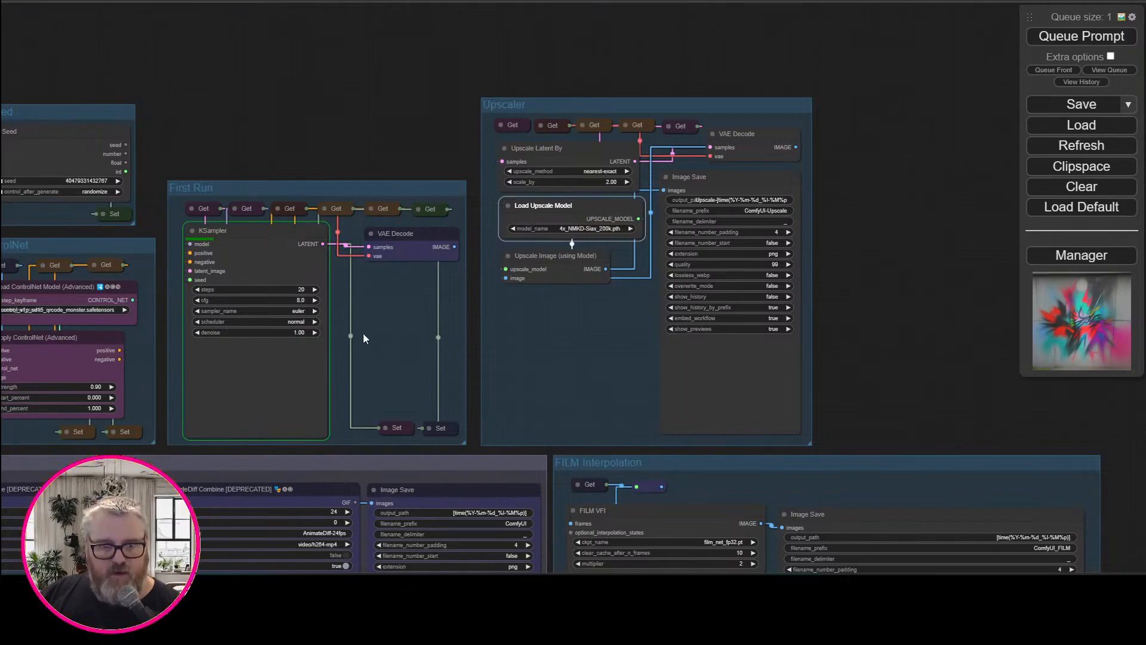
left_click_drag(343, 189, 342, 190)
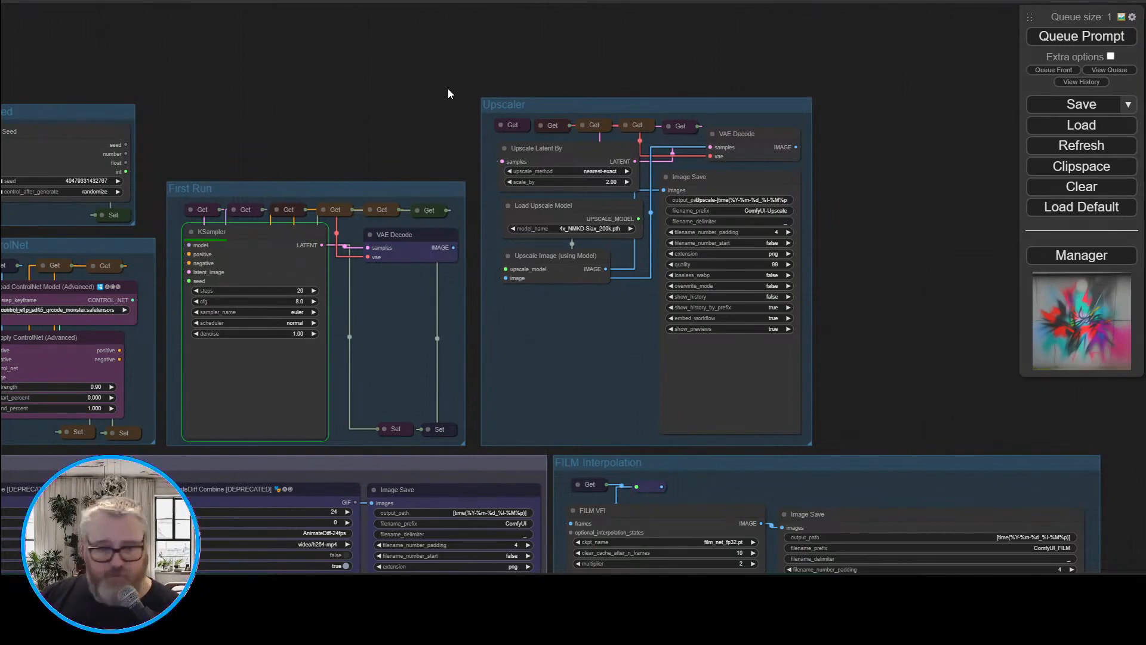
left_click_drag(308, 160, 324, 86)
scroll(399, 111, "down", 2)
scroll(378, 98, "up", 4)
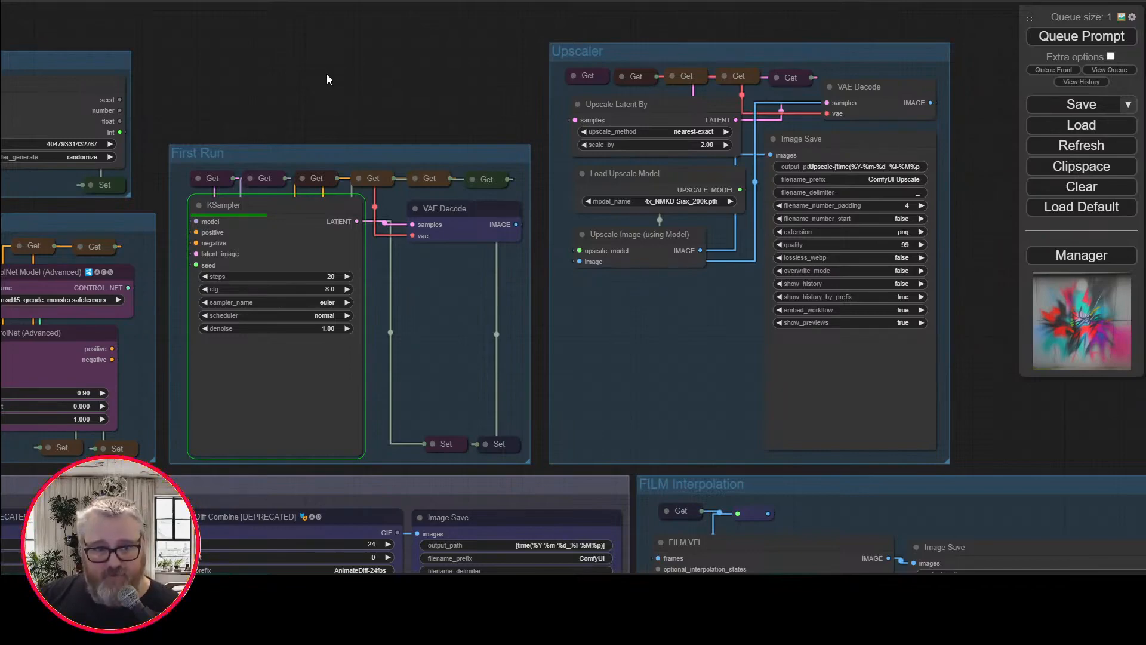
left_click_drag(391, 119, 375, 101)
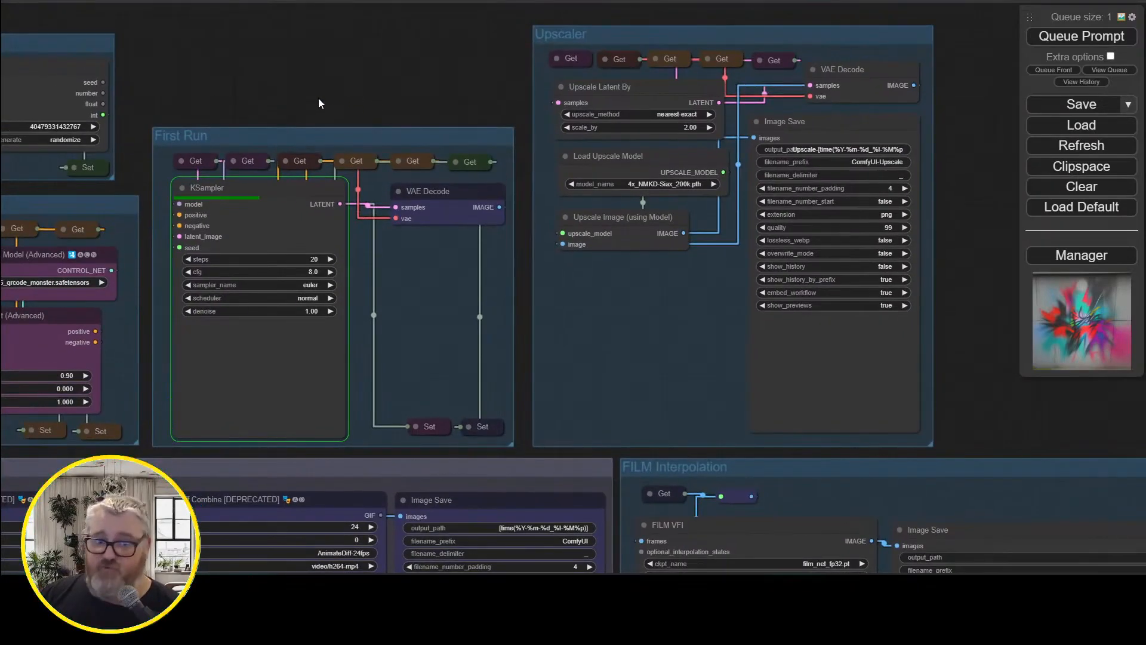
Check the render progress in the console, and review the workflow's ControlNet settings and the new animation previews in the Outputs group
key("alt+Tab")
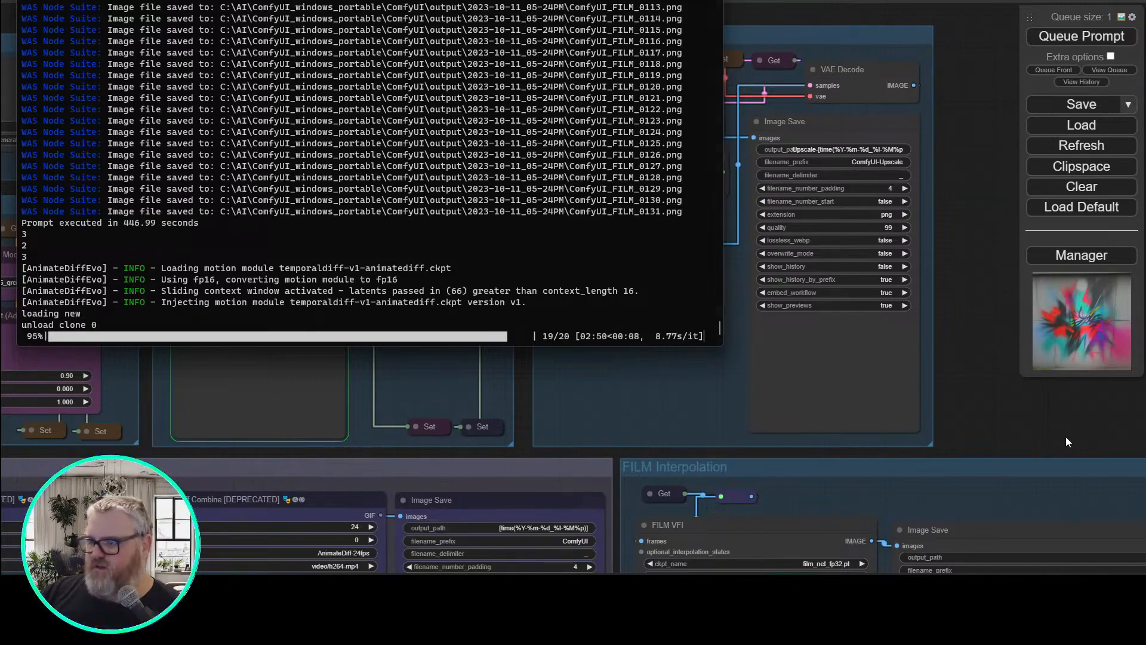
left_click(983, 404)
left_click_drag(992, 431, 869, 279)
scroll(867, 239, "down", 4)
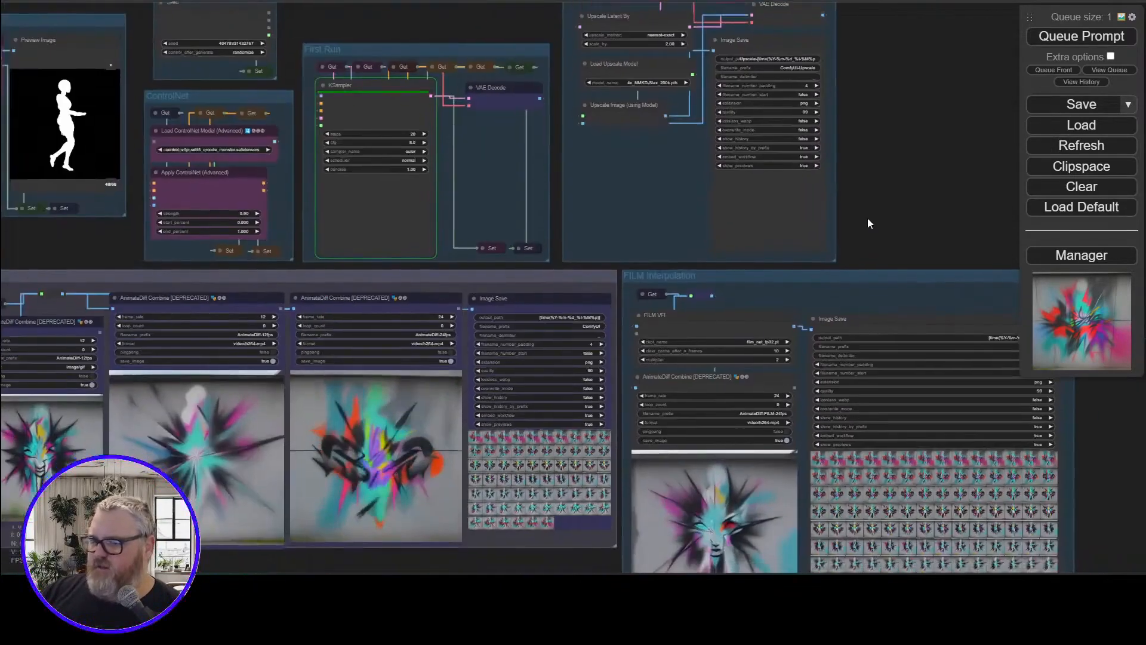
left_click_drag(870, 224, 879, 154)
left_click_drag(416, 548, 502, 508)
left_click_drag(49, 274, 344, 499)
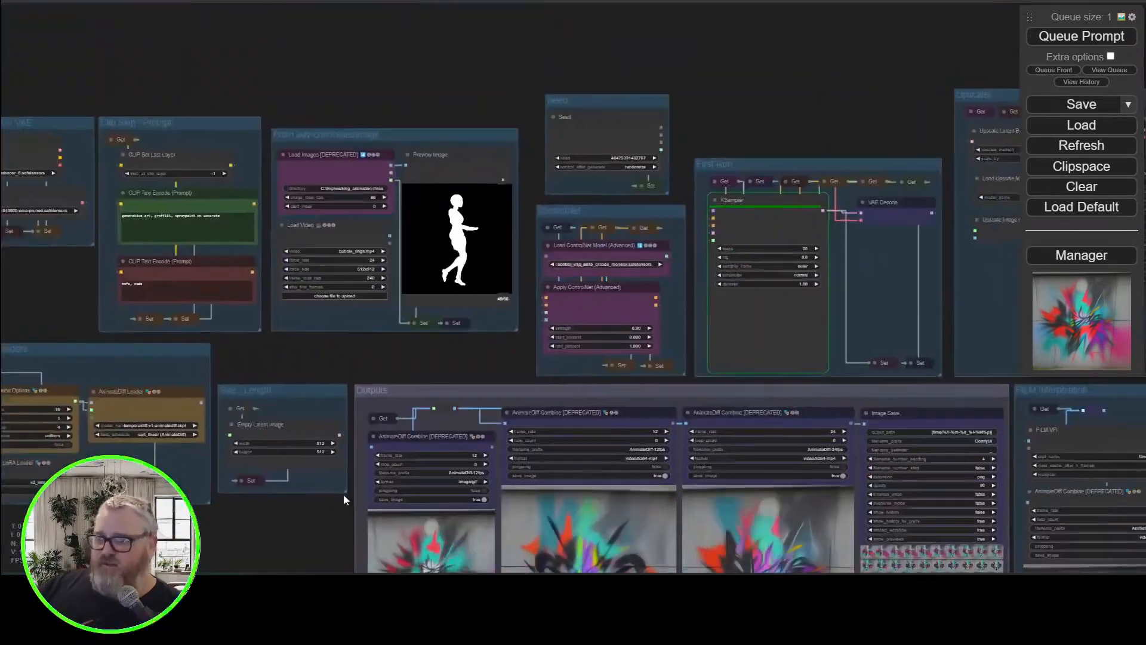
scroll(288, 363, "up", 5)
left_click_drag(507, 357, 113, 404)
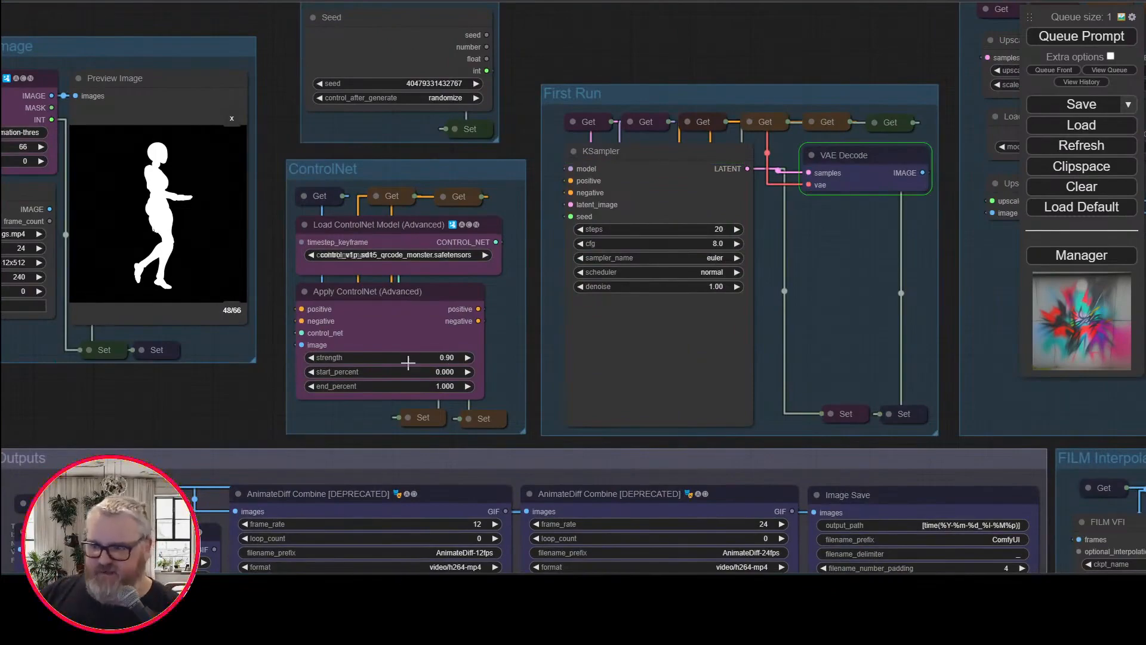
left_click_drag(224, 408, 193, 71)
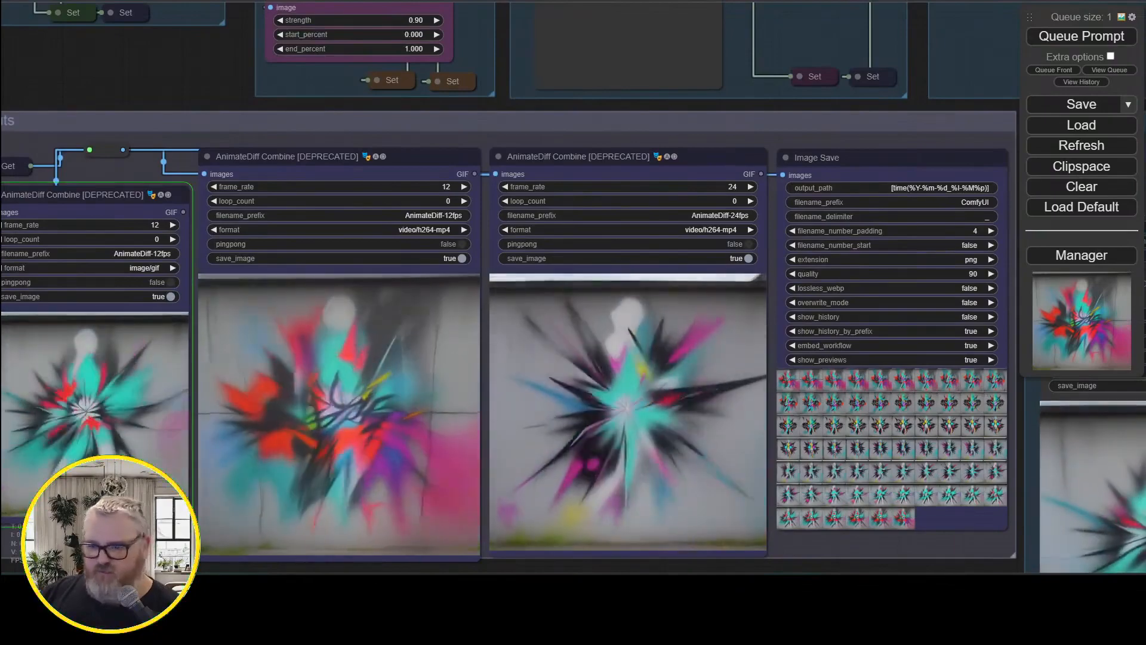
left_click_drag(419, 105, 428, 0)
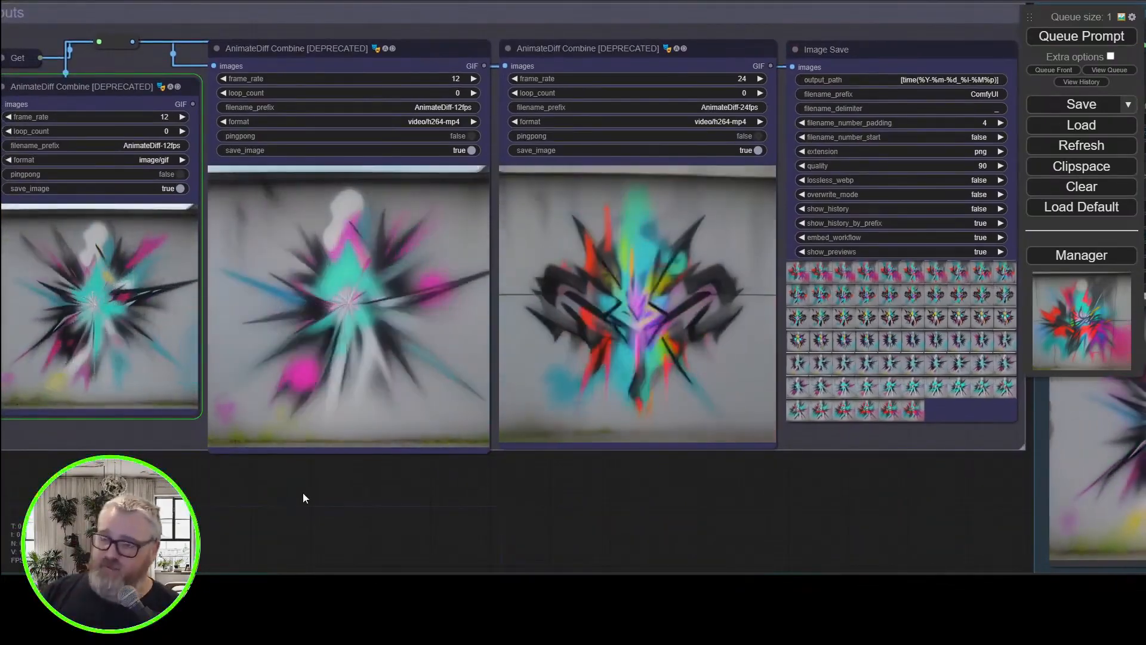
scroll(425, 418, "down", 6)
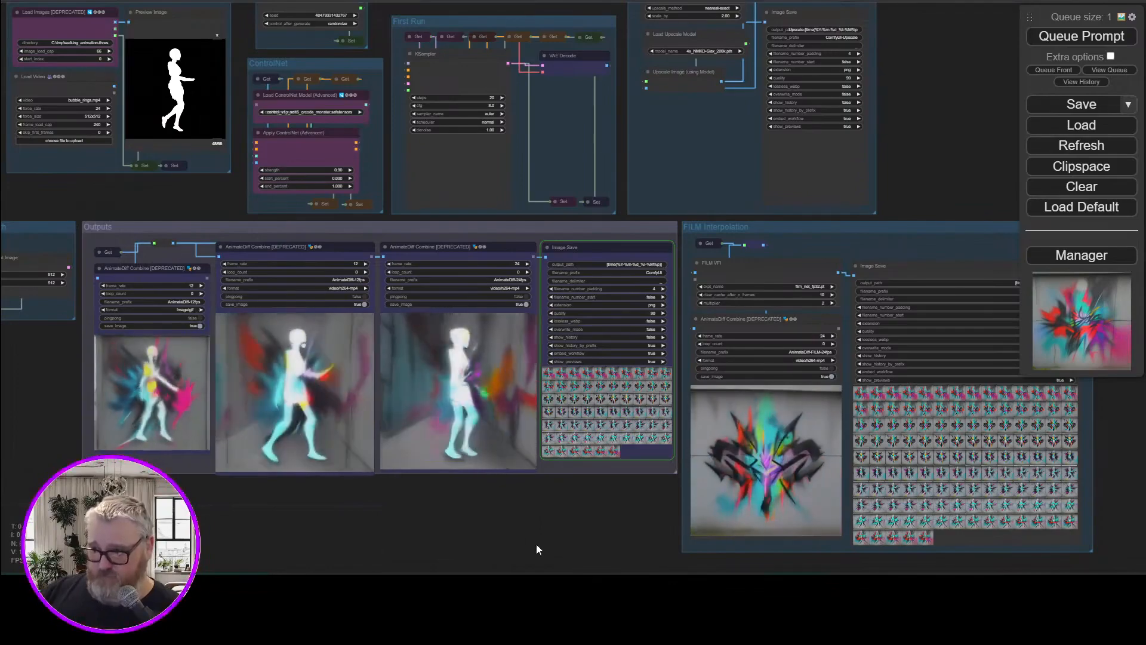
Align the Upscale Latent By node with the Load Upscale Model node in the Upscaler group
left_click_drag(546, 525, 444, 528)
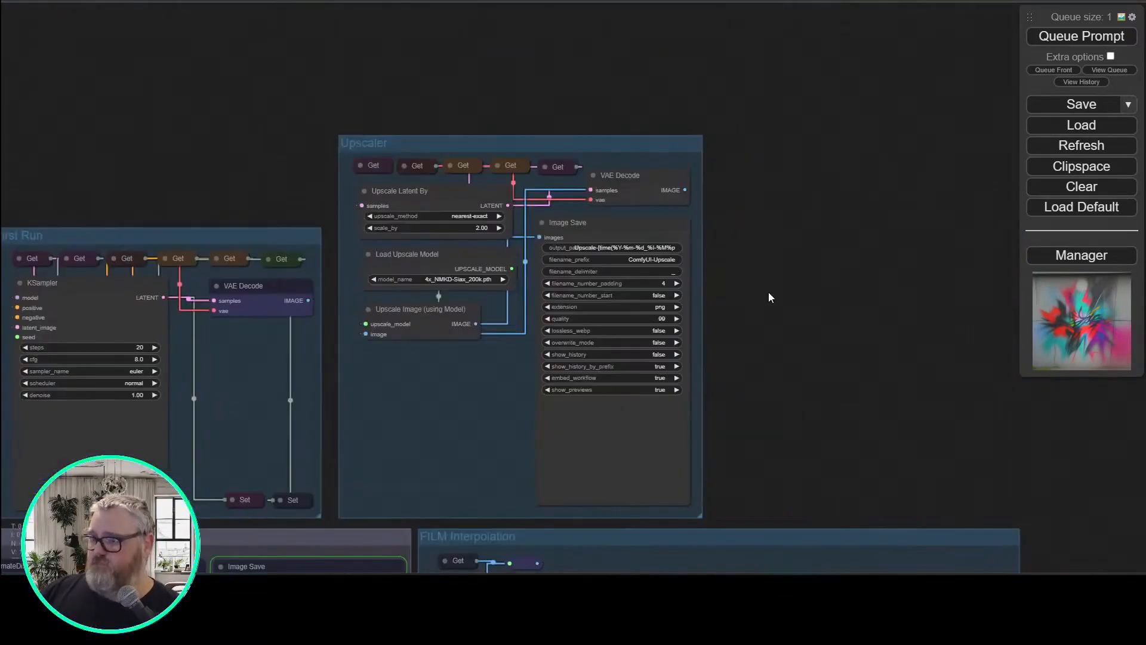
left_click_drag(753, 289, 768, 289)
scroll(768, 289, "up", 4)
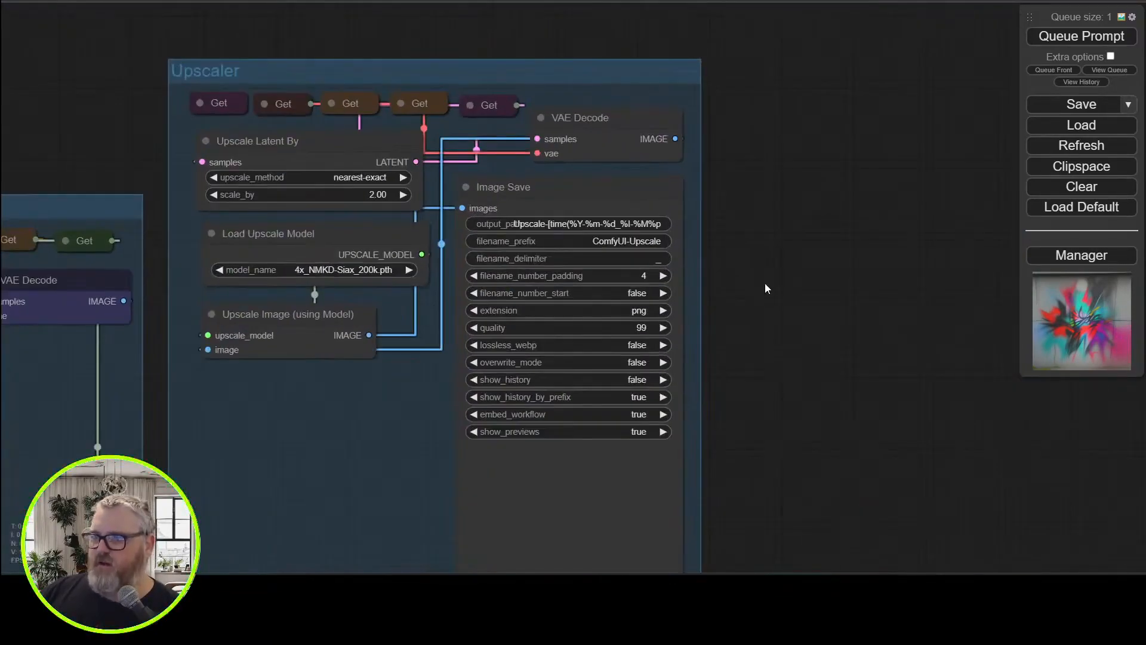
mouse_move(297, 143)
left_mouse_down()
mouse_move(674, 171)
mouse_move(295, 141)
left_mouse_up()
left_click_drag(299, 233, 300, 236)
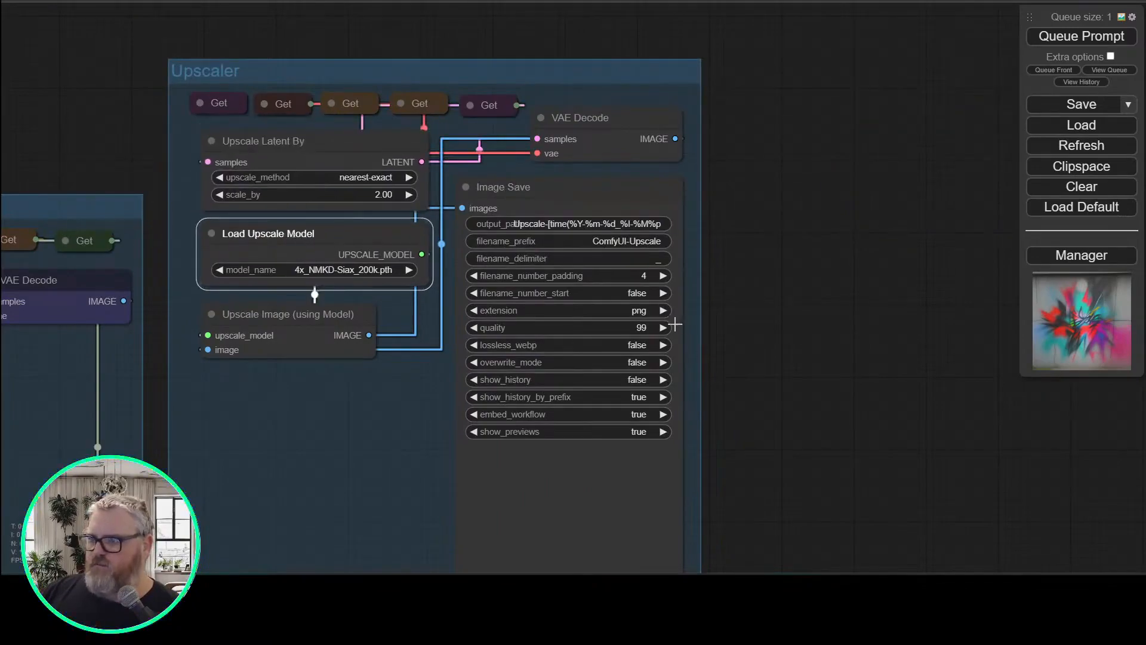
Review the FILM Interpolation group and check the progress of the saved frames in the console
scroll(757, 281, "down", 5)
left_click_drag(767, 345, 690, 232)
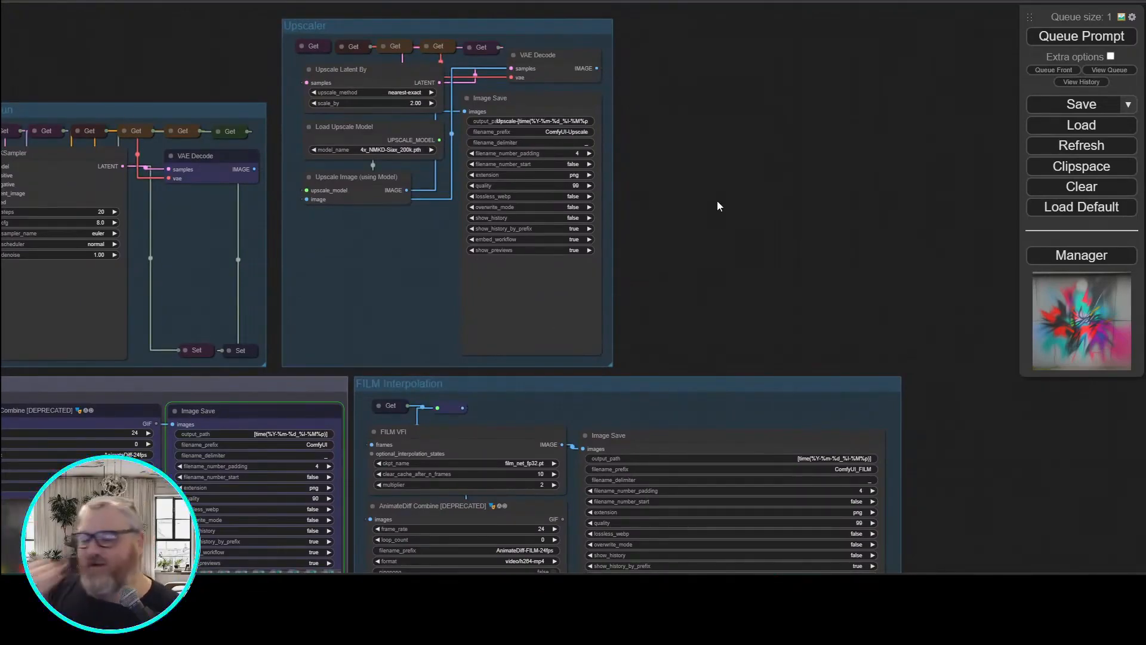
left_click_drag(660, 334, 723, 112)
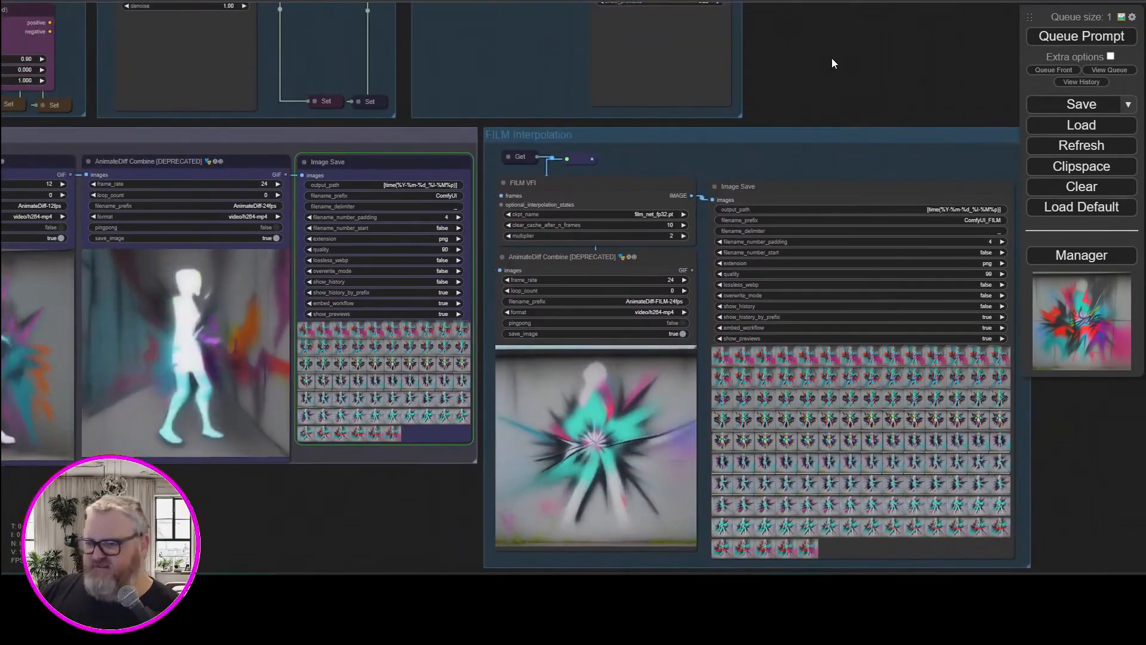
key("alt+Tab")
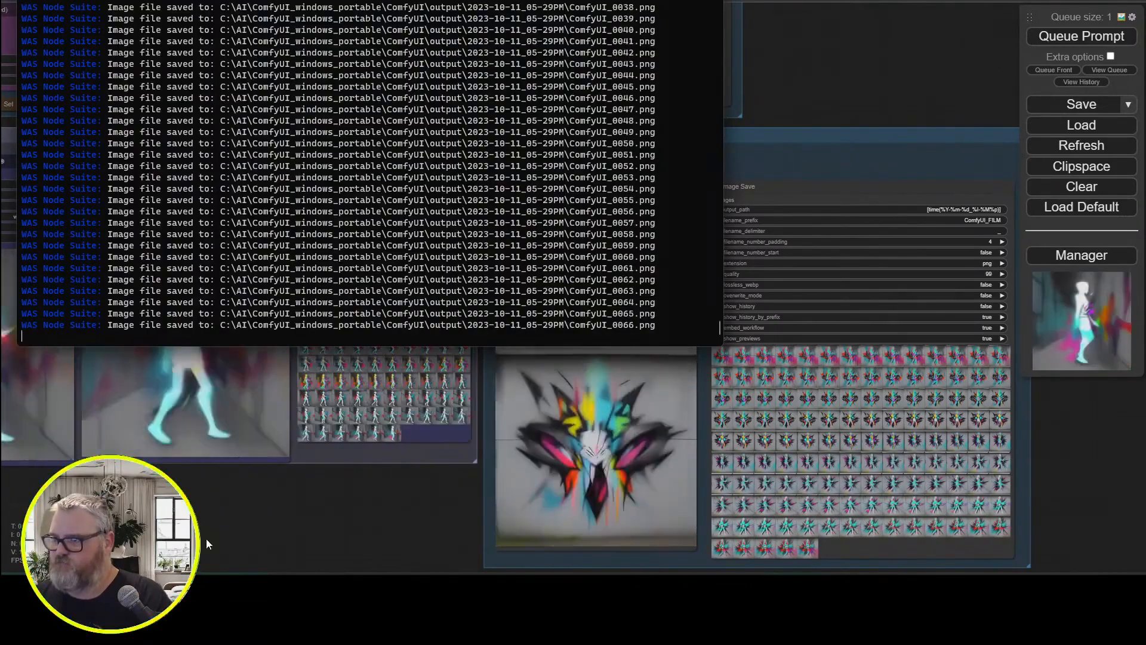
left_click(207, 542)
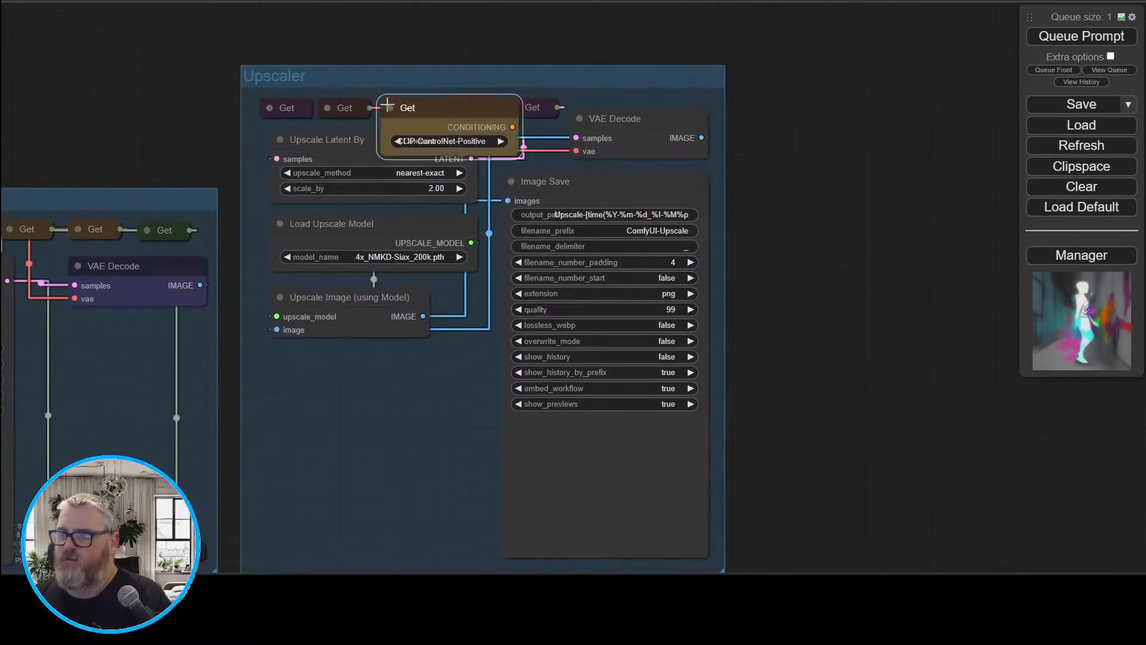
Expand and collapse the Get nodes along the Upscaler group's upper edge to check which values they fetch
left_click(455, 107)
left_click(514, 107)
left_click(515, 108)
left_click_drag(258, 108, 543, 54)
Compare the new walking animation previews in the Outputs group with the one in the FILM Interpolation group
left_click_drag(451, 80, 321, 116)
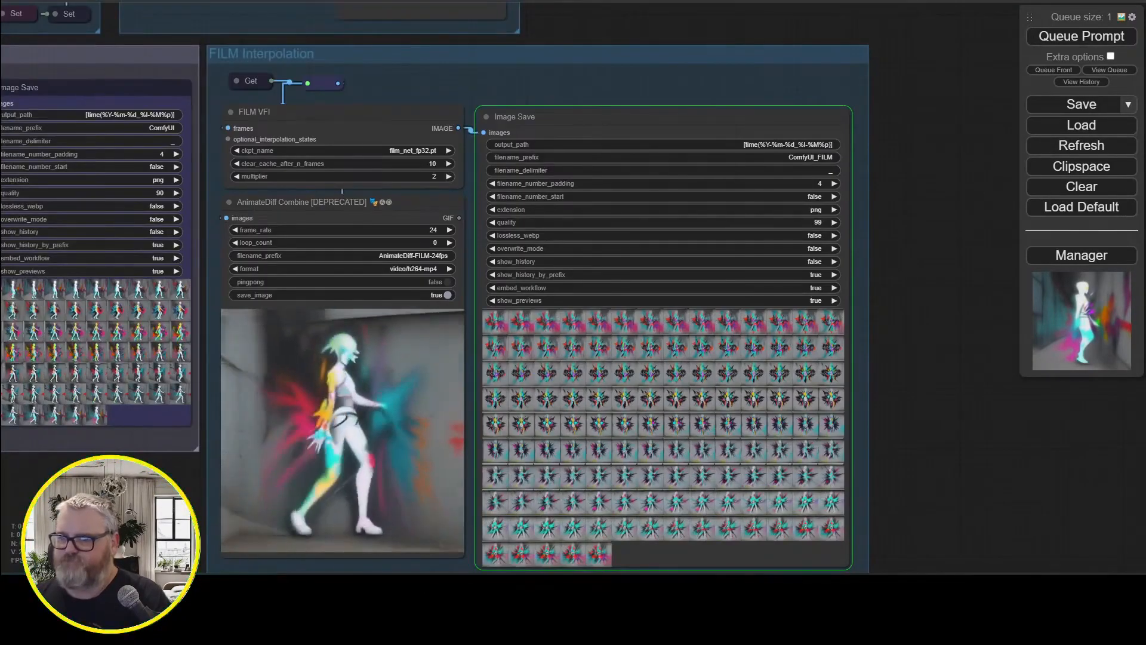
key("alt+Tab")
left_click_drag(202, 507, 472, 512)
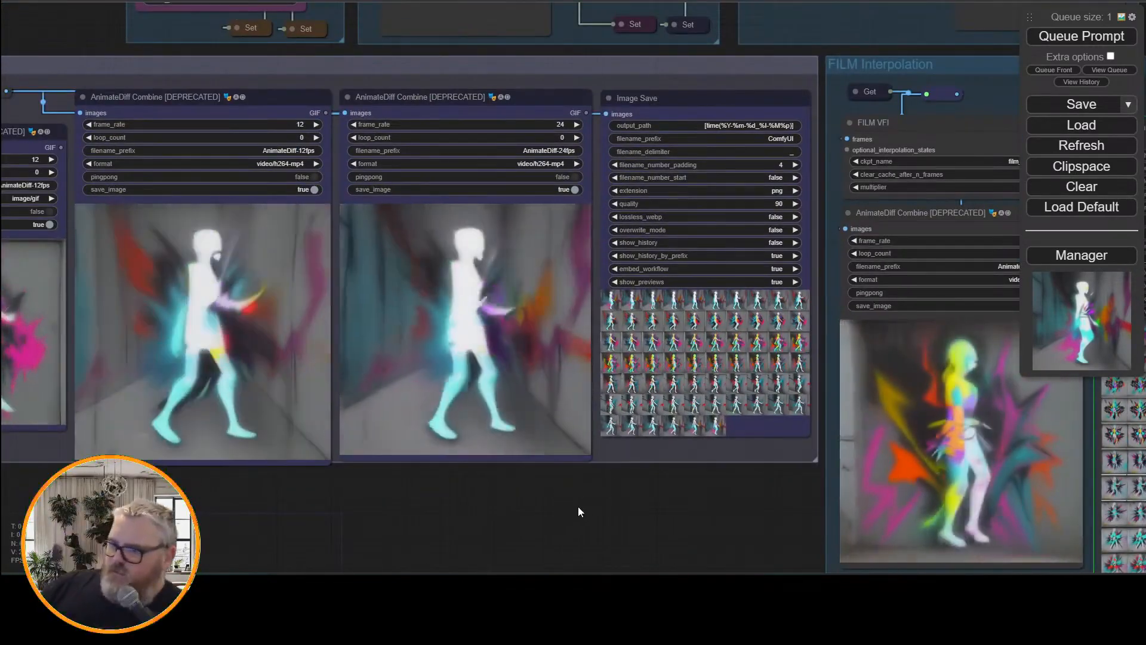
left_click_drag(658, 507, 648, 508)
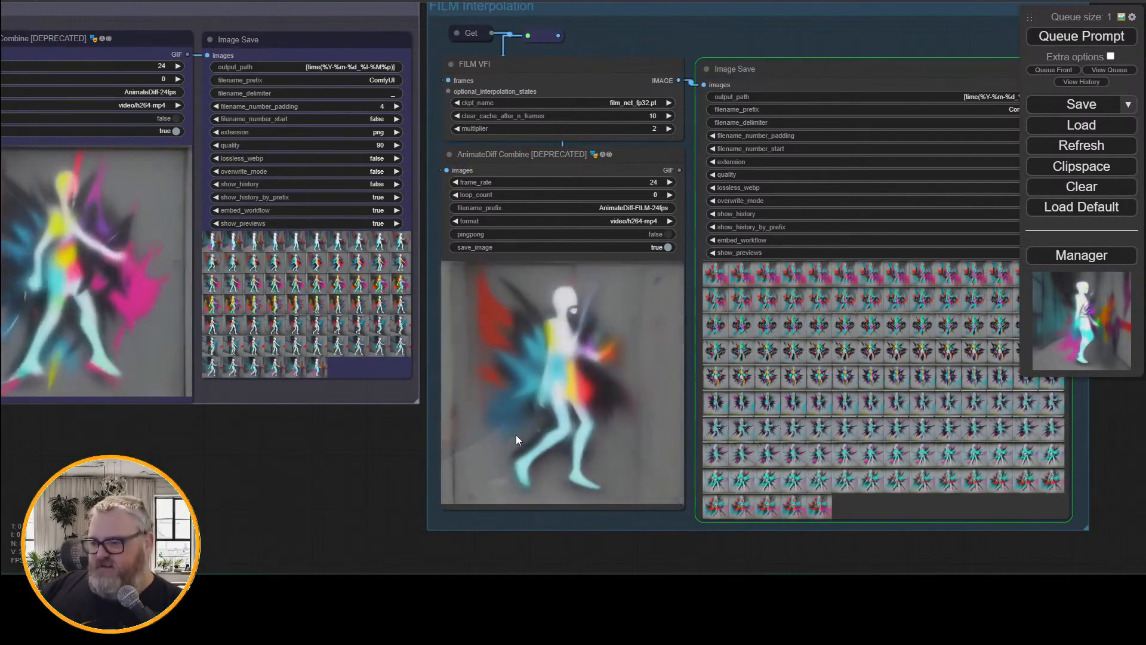
left_click_drag(266, 478, 337, 479)
scroll(266, 506, "down", 4)
scroll(363, 486, "up", 3)
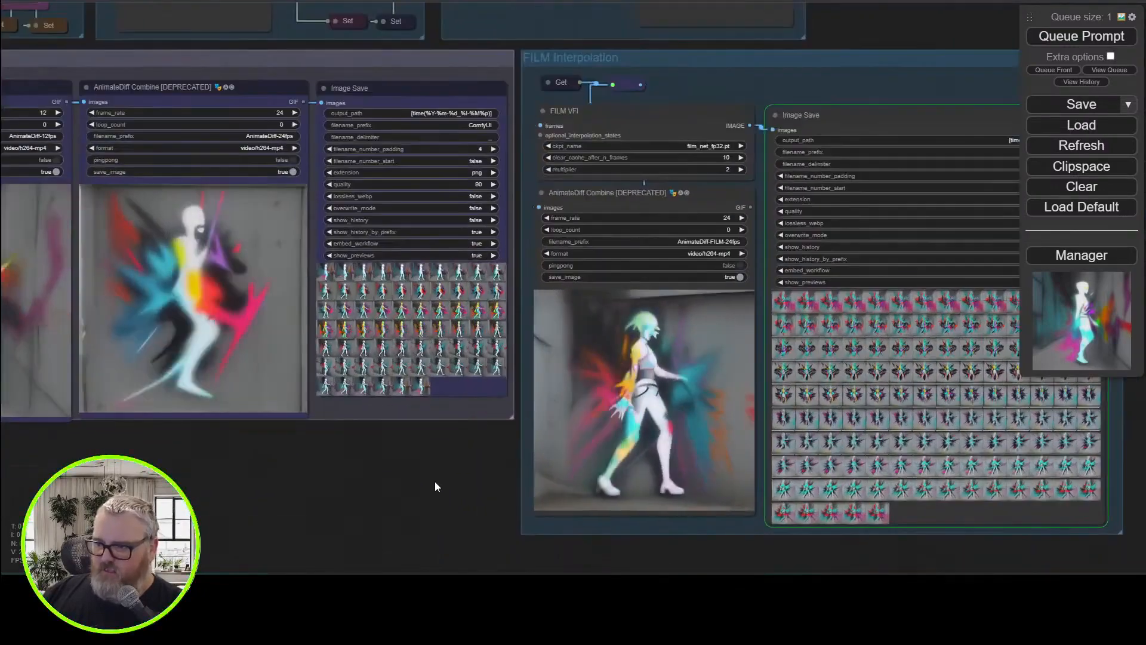
Review the walking animation preview and the saved frames in the FILM Interpolation group
left_click_drag(475, 480, 244, 465)
scroll(245, 466, "up", 4)
scroll(263, 479, "down", 8)
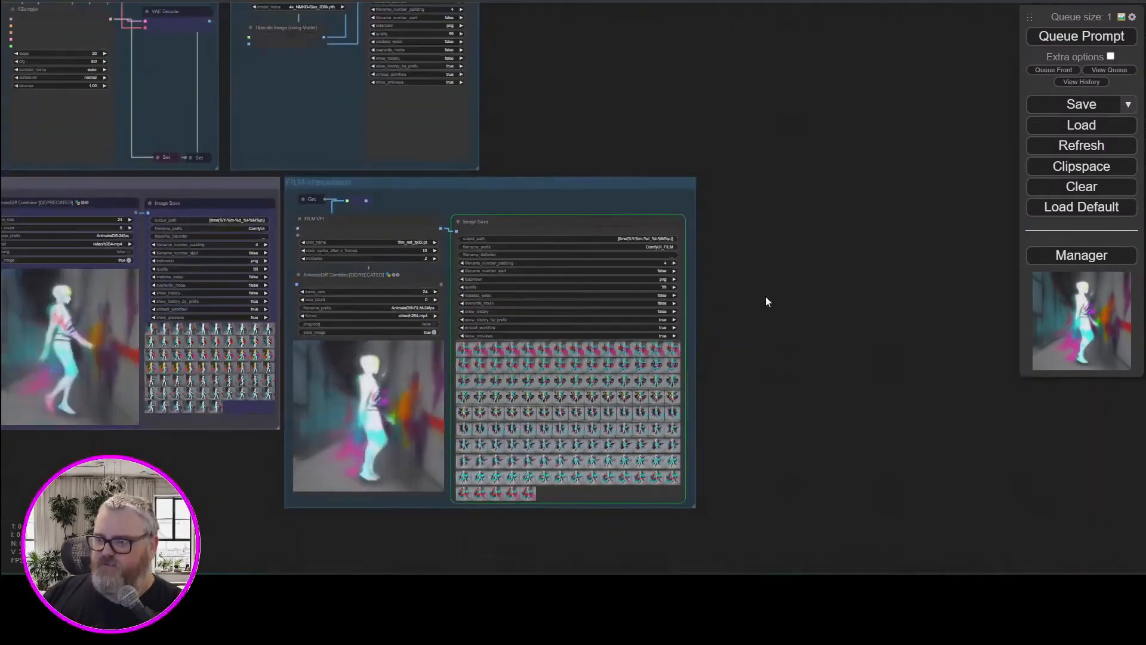
left_click_drag(837, 285, 911, 296)
scroll(910, 296, "up", 3)
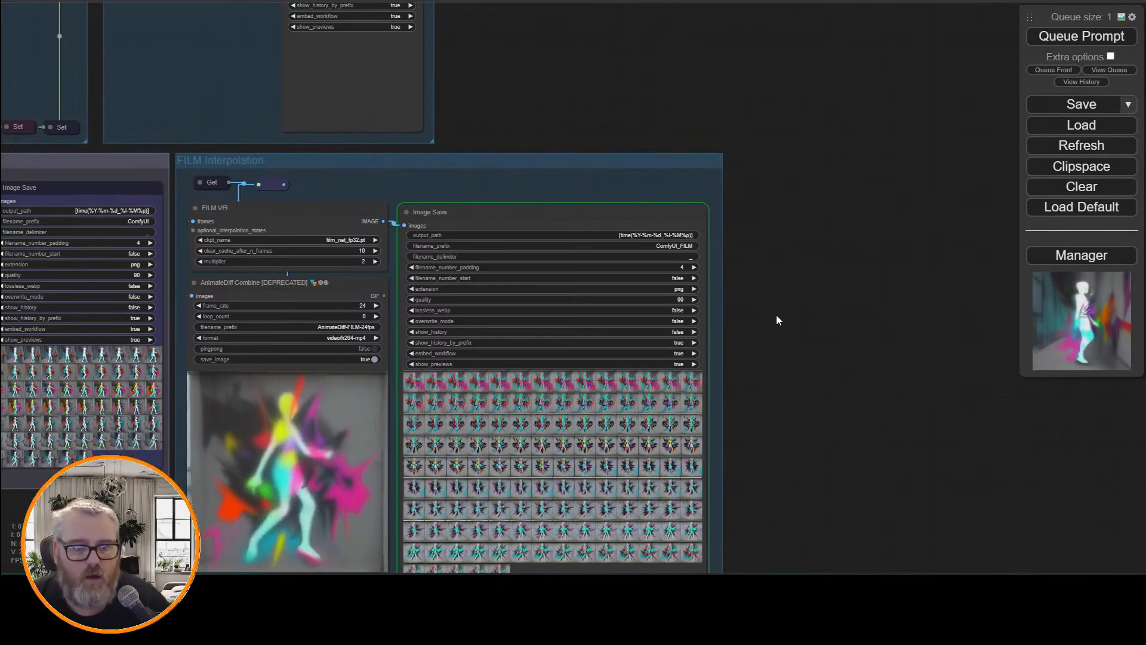
Nudge the Upscaler group and the last Get node in its row slightly to tidy the layout
left_click_drag(762, 113, 958, 454)
scroll(488, 209, "up", 5)
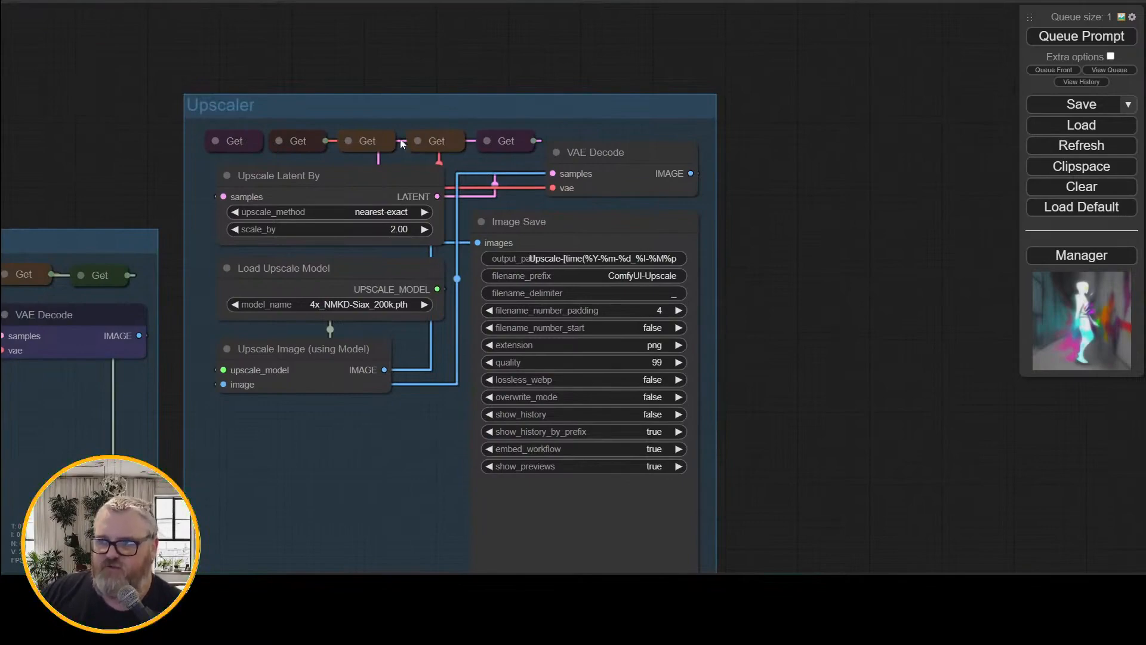
left_click_drag(323, 108, 325, 107)
left_click_drag(338, 65, 483, 47)
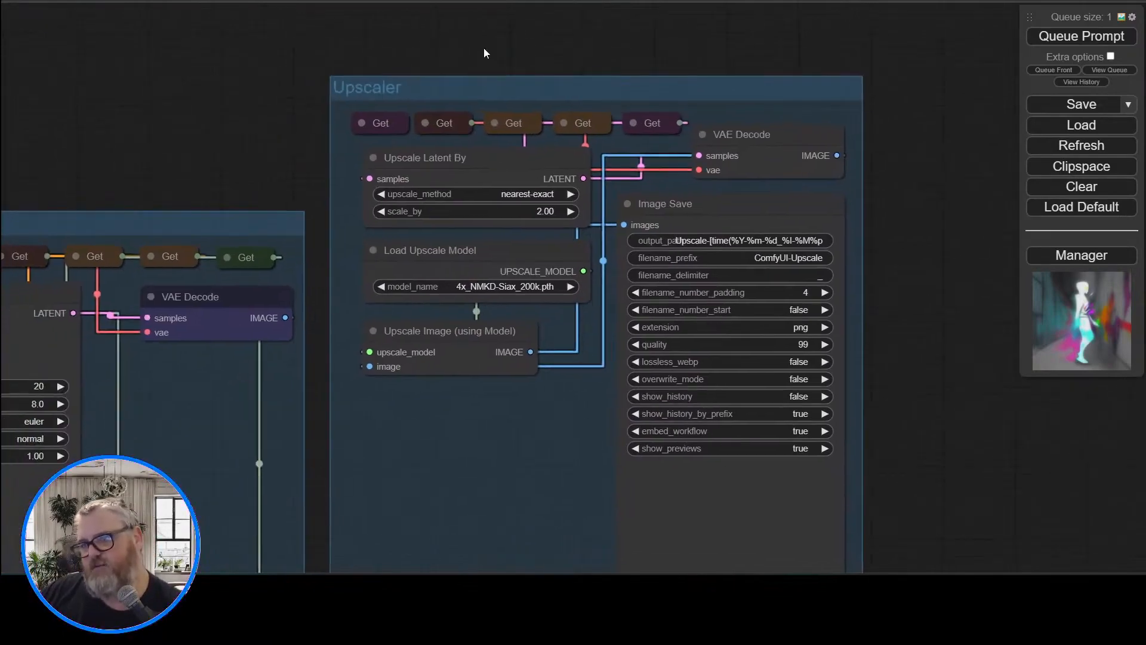
mouse_move(464, 86)
left_mouse_down()
mouse_move(479, 87)
mouse_move(467, 85)
left_mouse_up()
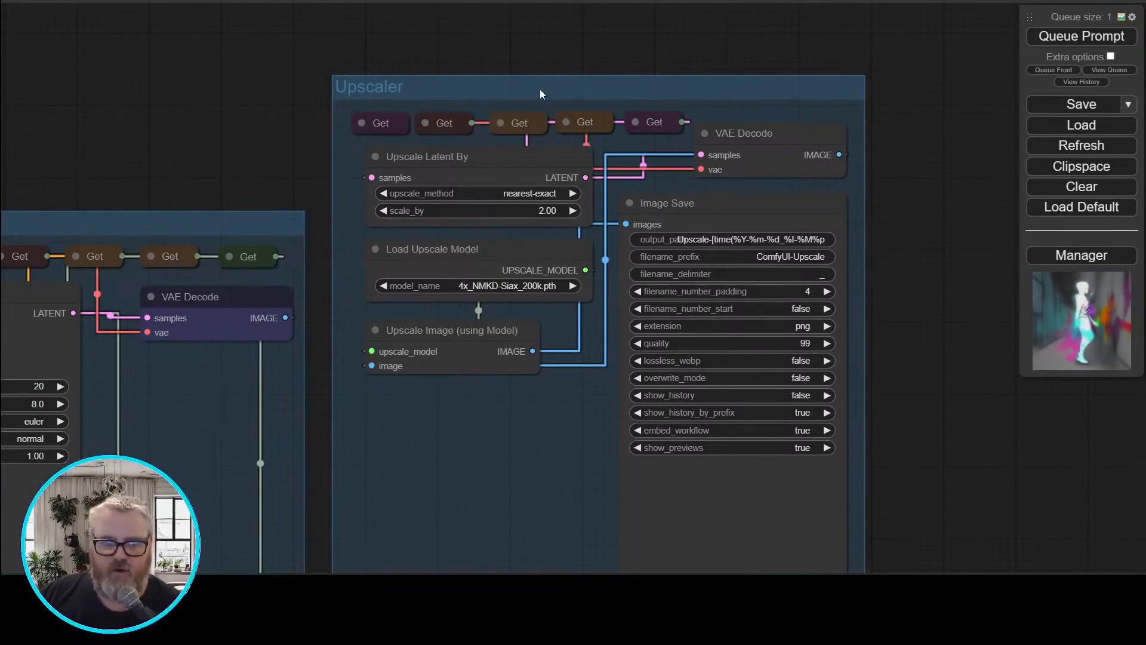
left_click_drag(659, 59, 712, 71)
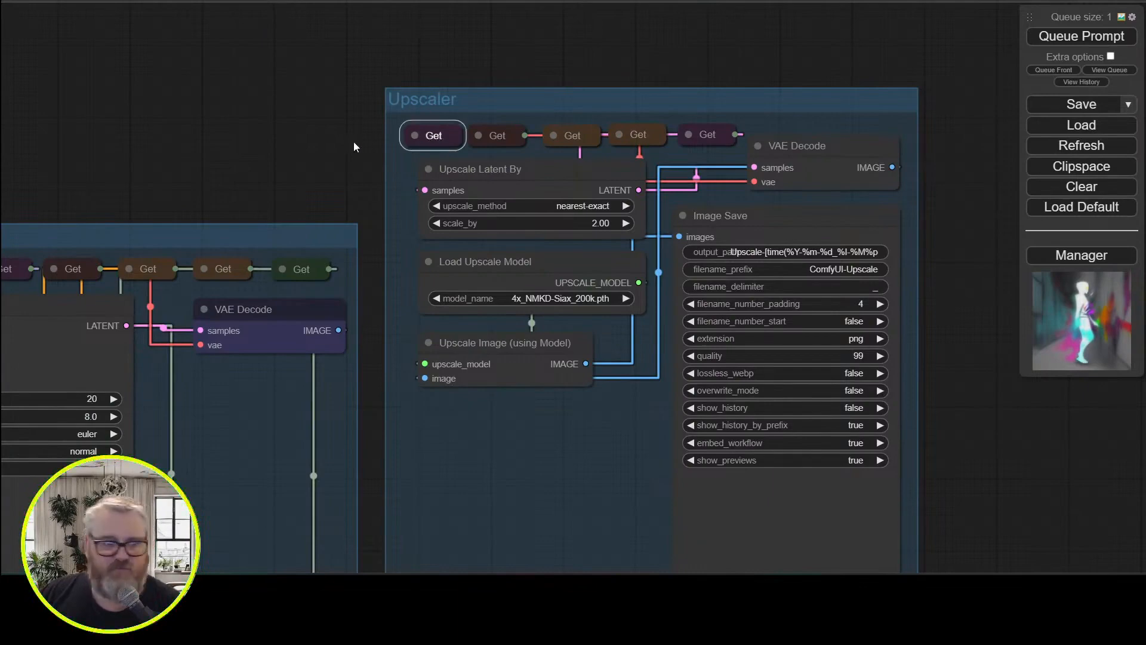
left_click_drag(263, 135, 182, 126)
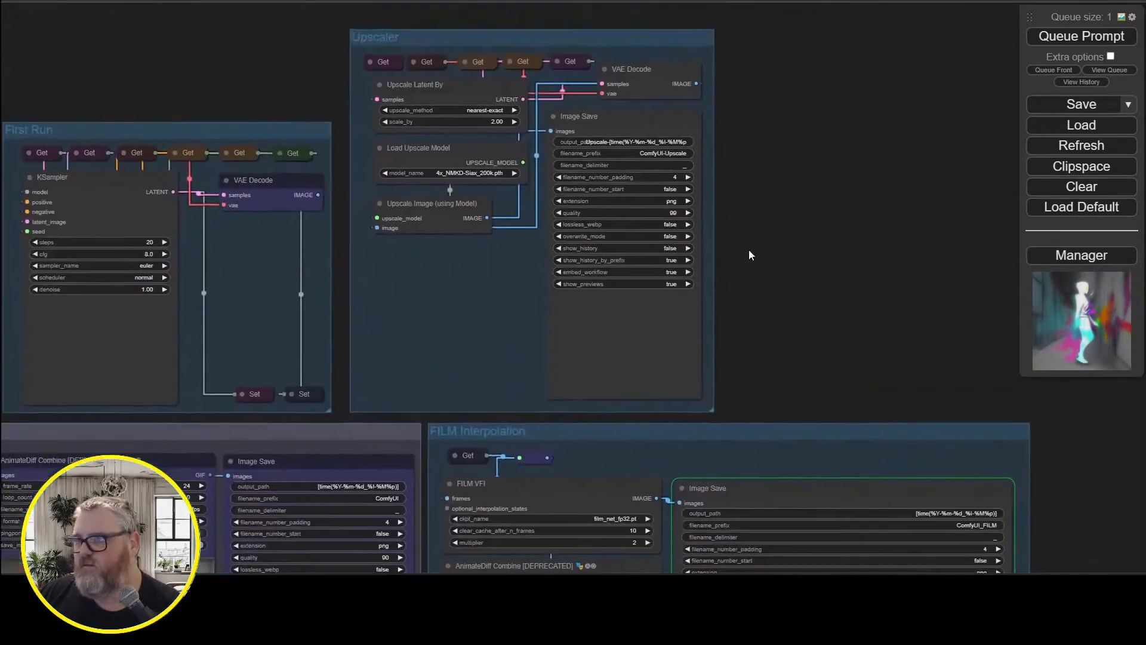
left_click_drag(749, 249, 741, 289)
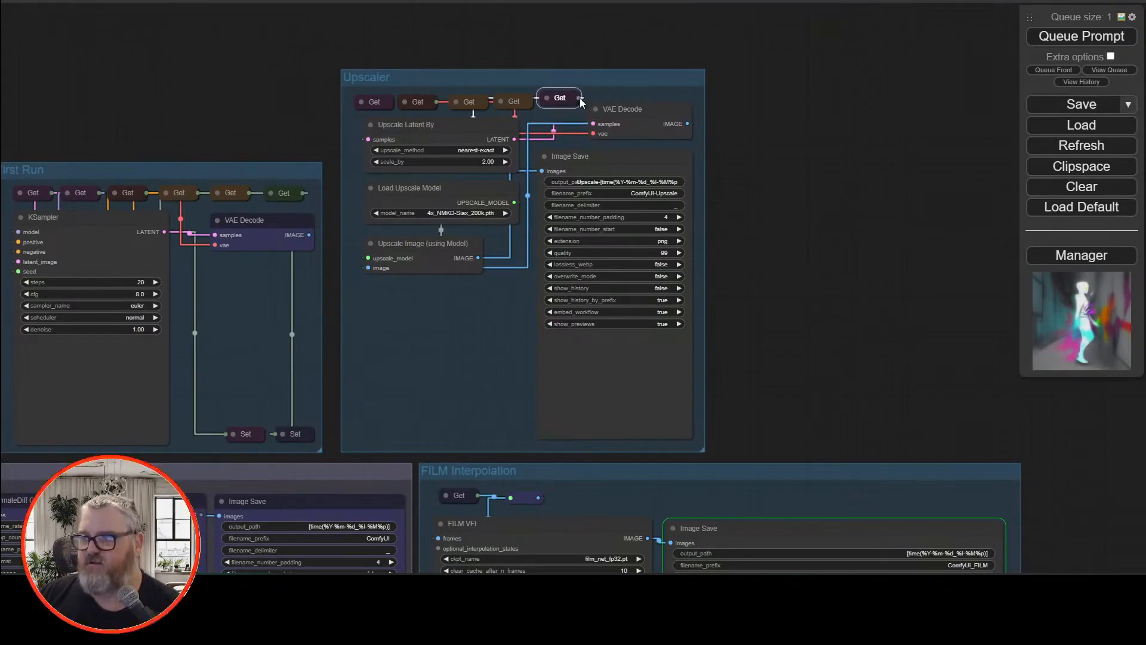
left_click_drag(580, 98, 582, 102)
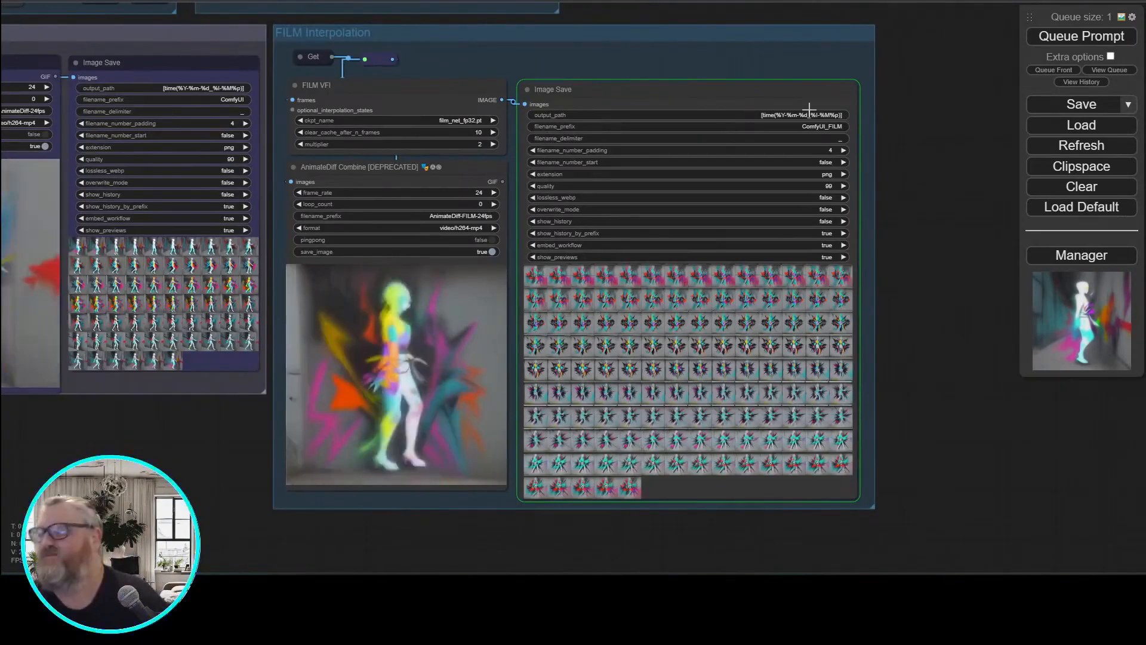
Expand the FILM Interpolation group's Get node to check which constant it fetches, and collapse it again
left_click(300, 57)
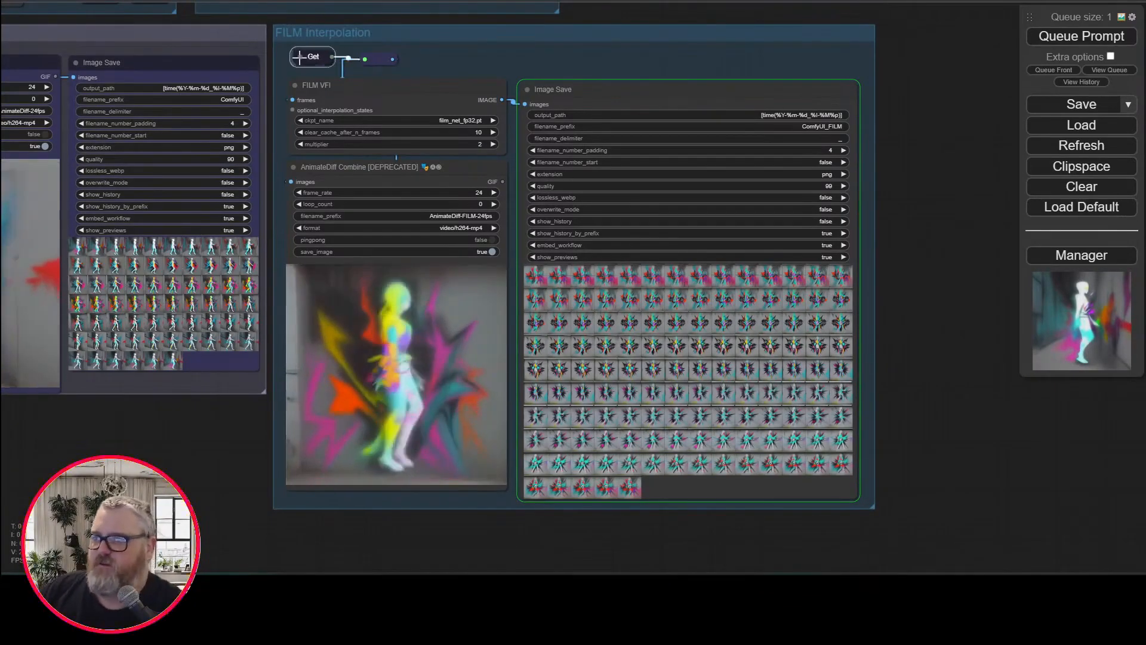
left_click(336, 85)
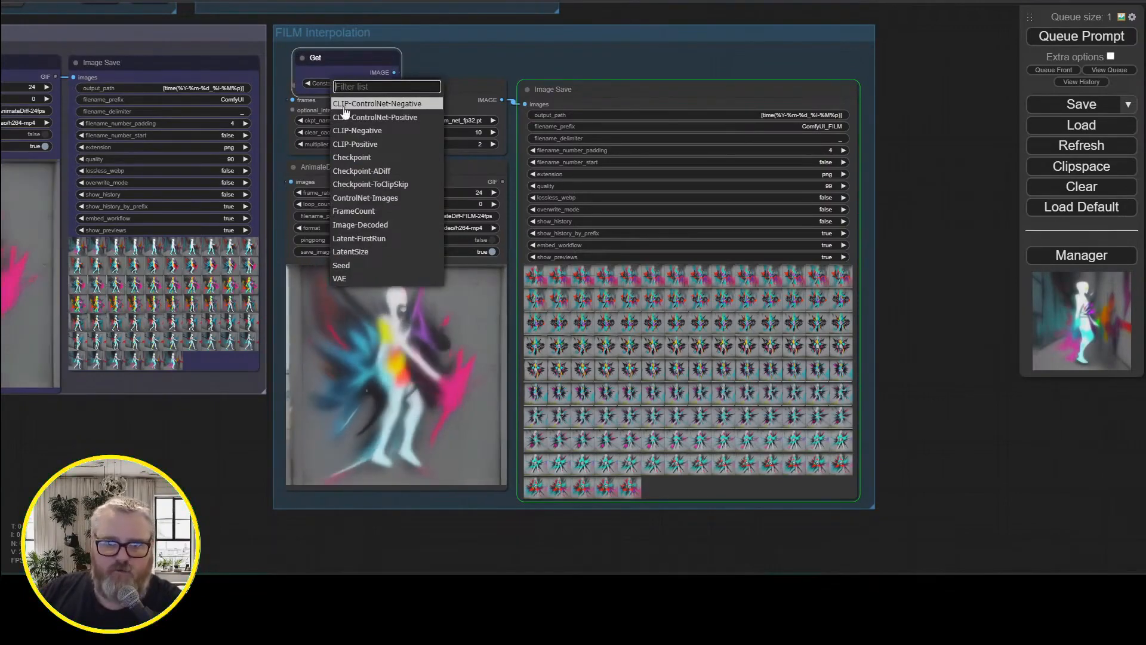
left_click(310, 64)
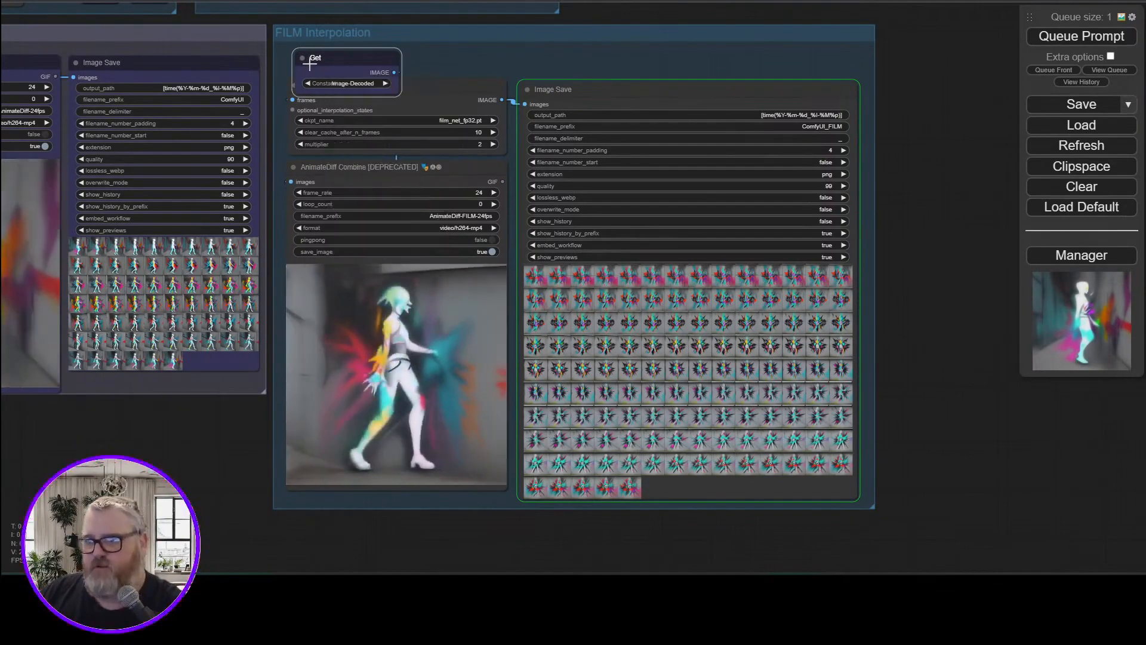
left_click(302, 58)
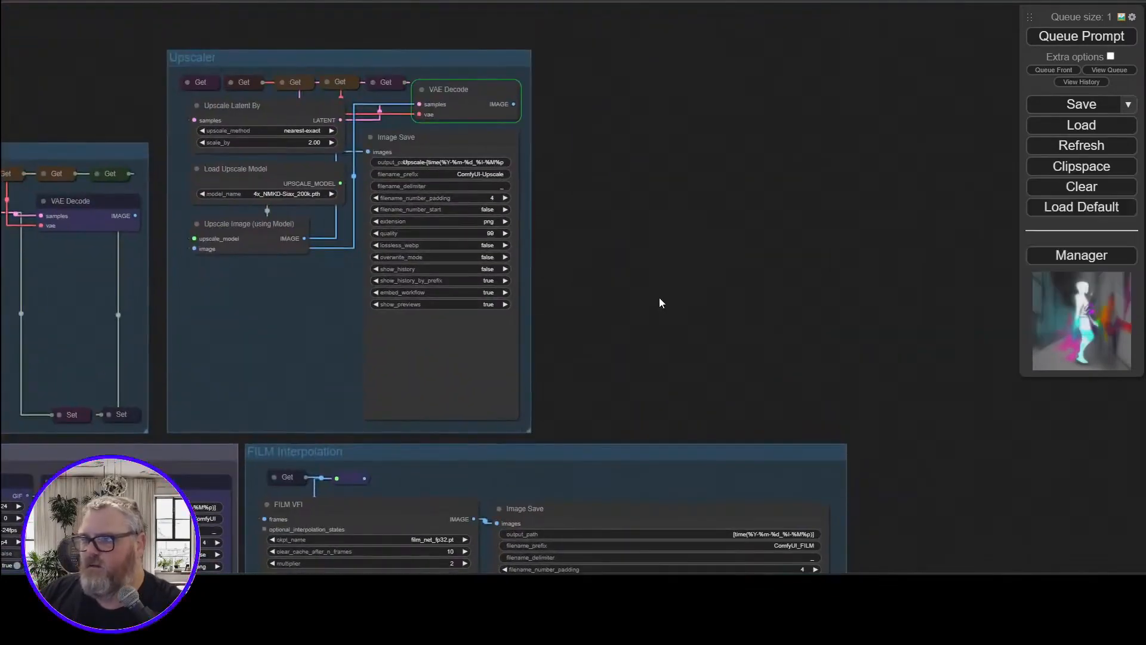
Reposition the Upscaler group's VAE Decode node just above its Image Save node
left_click_drag(659, 298, 703, 312)
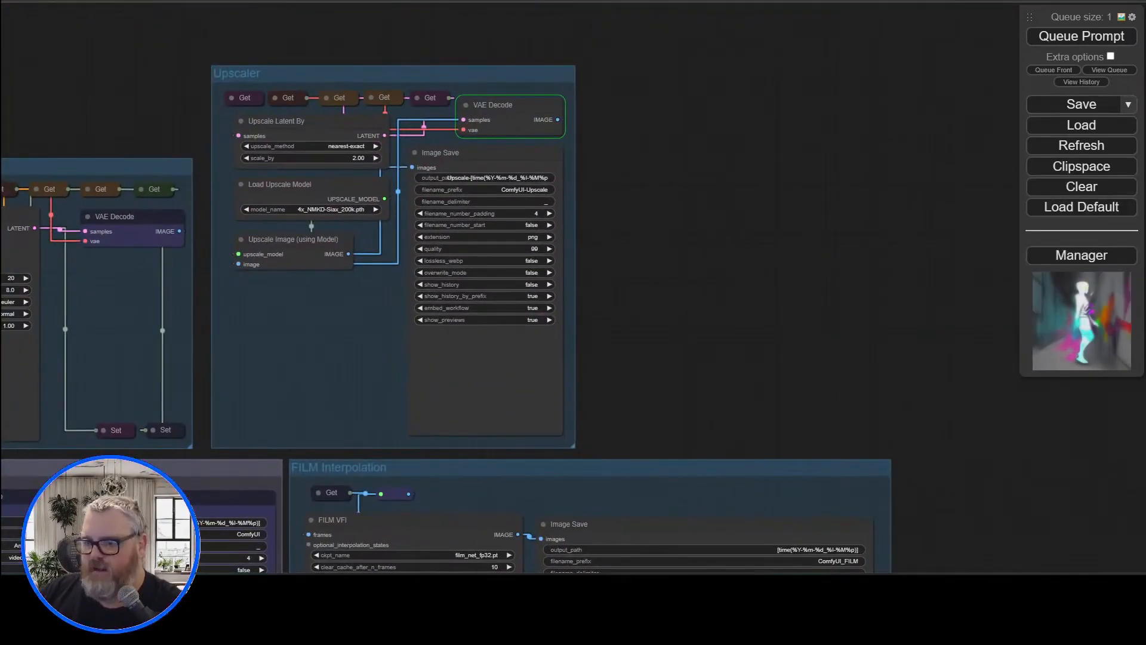
key("alt+Tab")
key("alt+Tab")
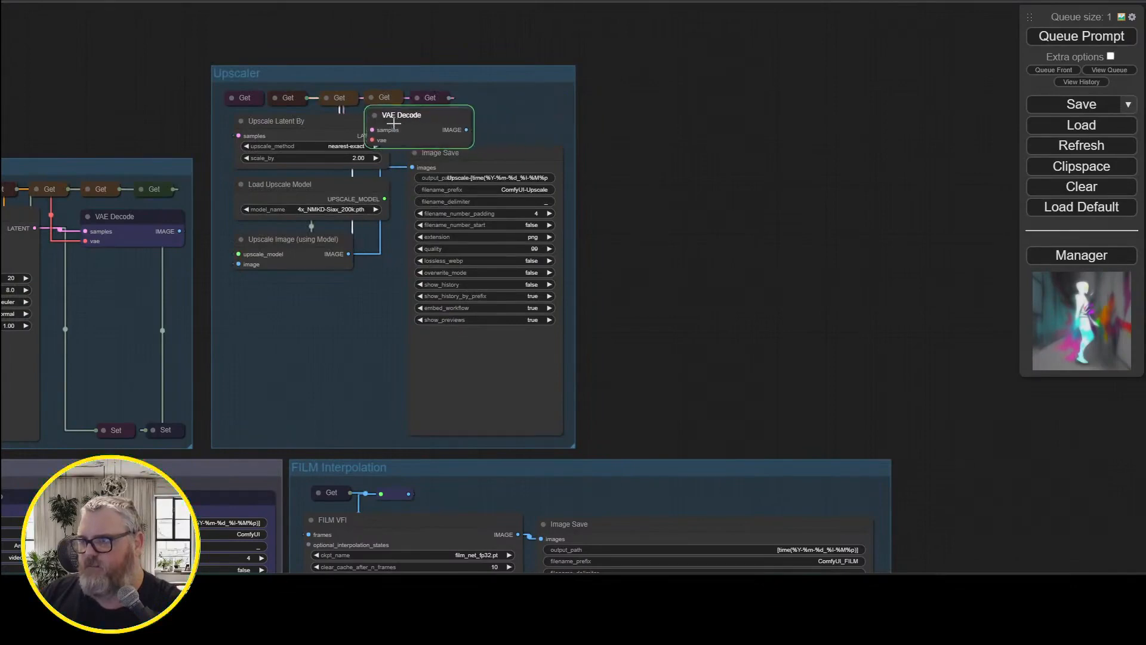
left_click_drag(196, 349, 507, 131)
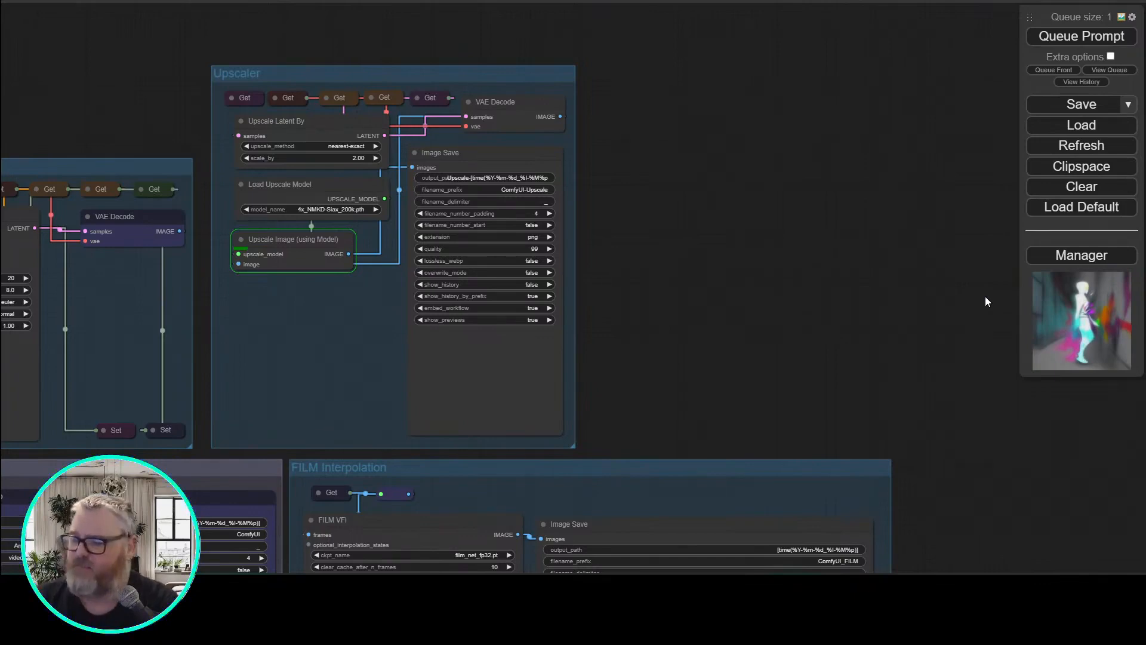
double_click(711, 200)
type("switch")
scroll(775, 280, "down", 2)
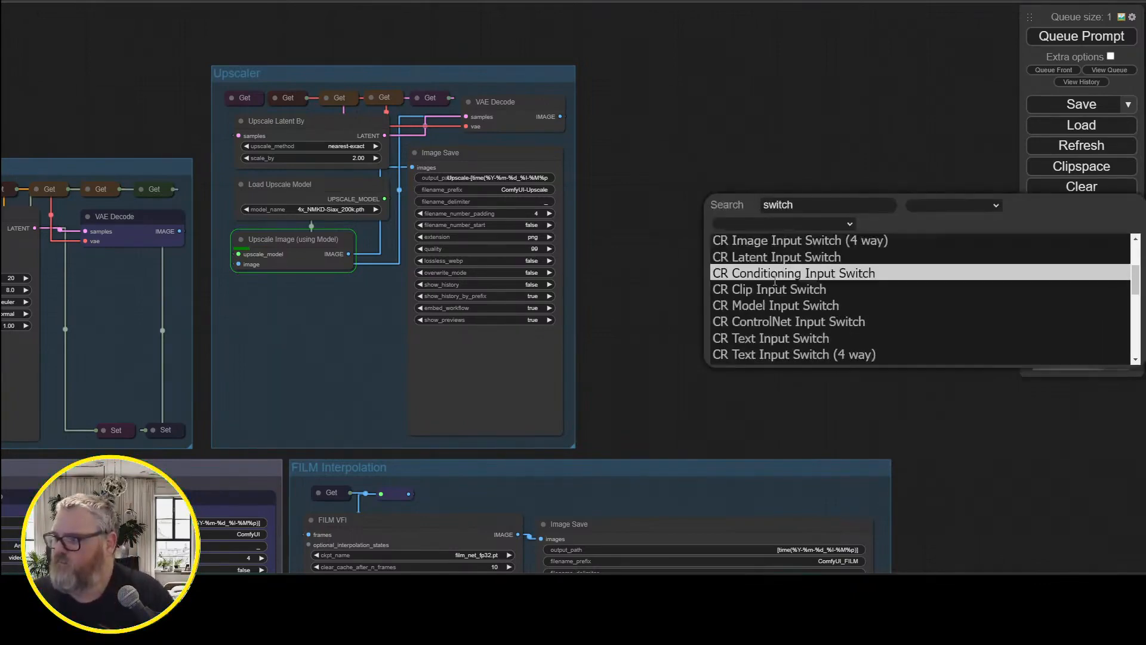
scroll(775, 281, "down", 5)
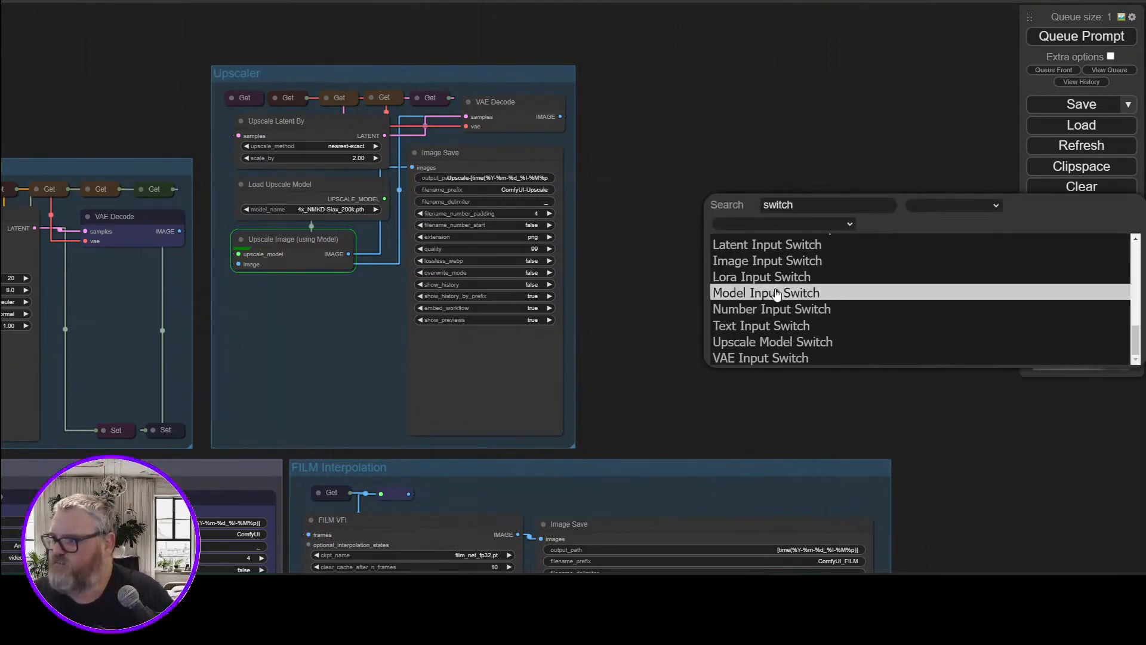
scroll(776, 334, "up", 5)
type("b")
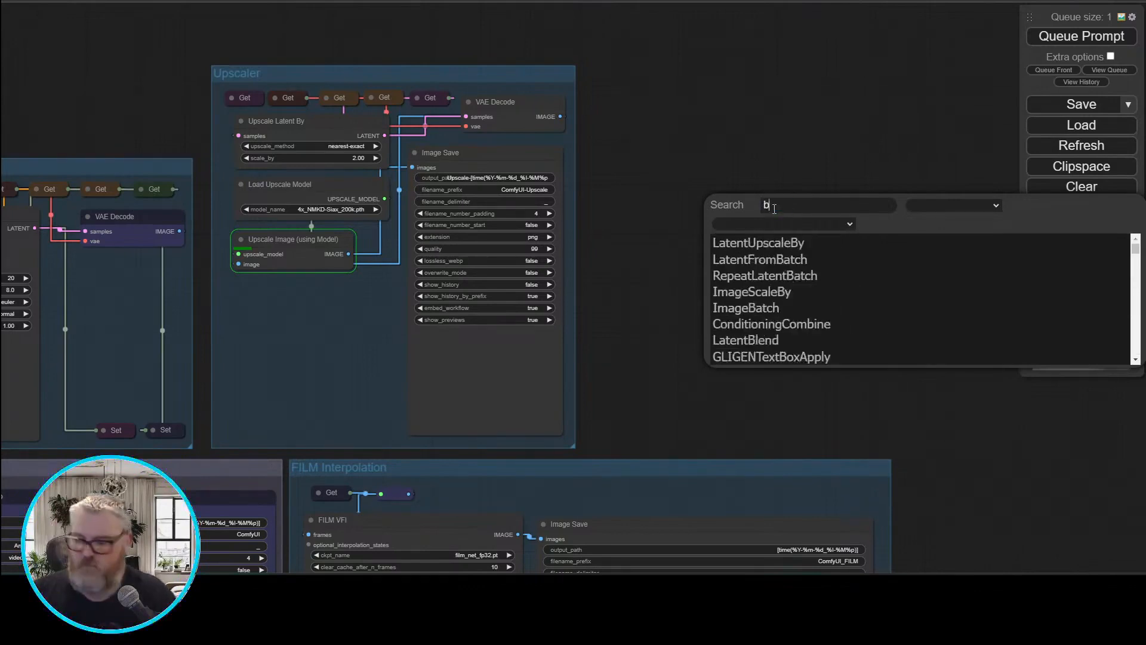
type("ool")
key("Return")
left_click_drag(725, 160, 687, 160)
Search the node library for "switch" and add a Latent Input Switch node beside the Upscaler group
double_click(687, 160)
type("switch")
scroll(738, 232, "down", 8)
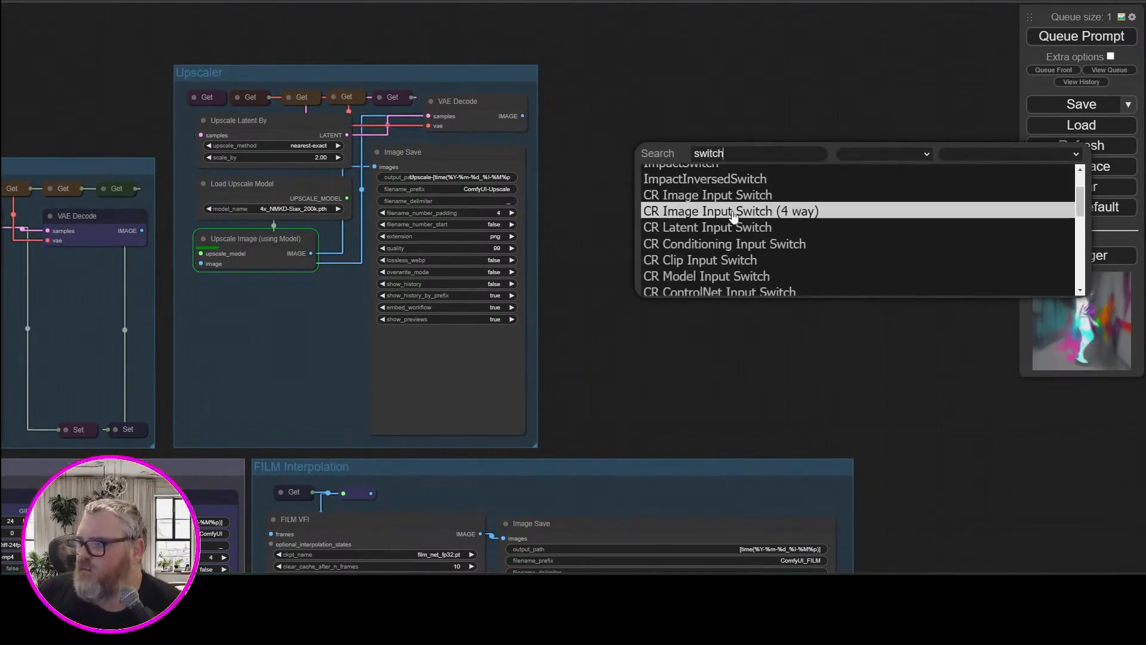
scroll(738, 232, "down", 4)
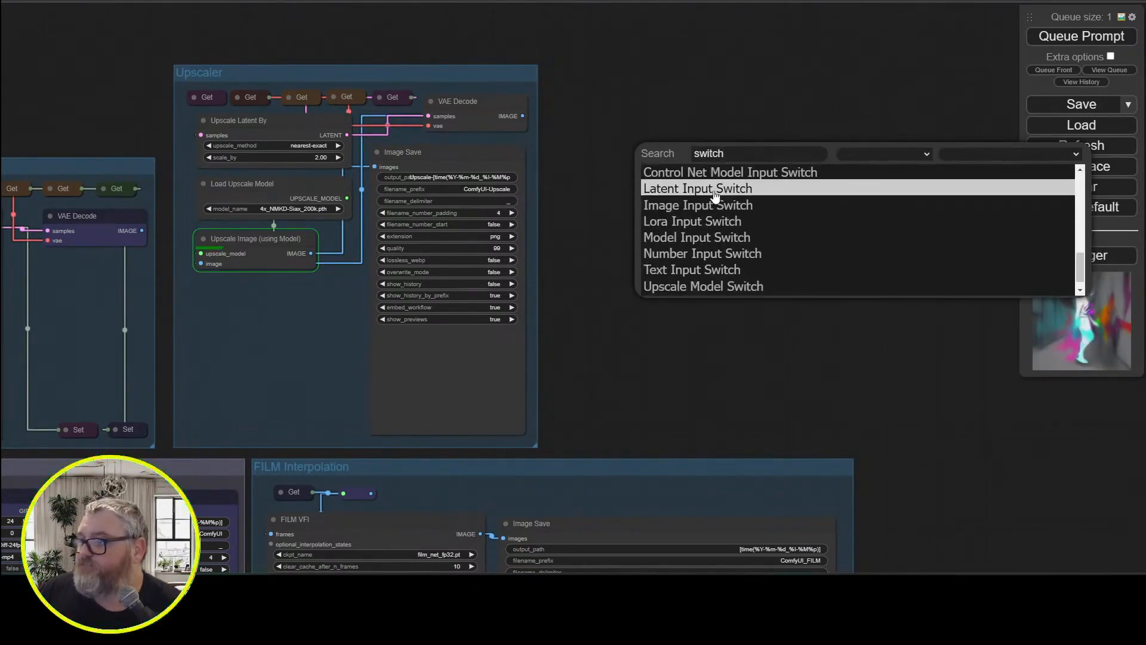
scroll(722, 251, "up", 4)
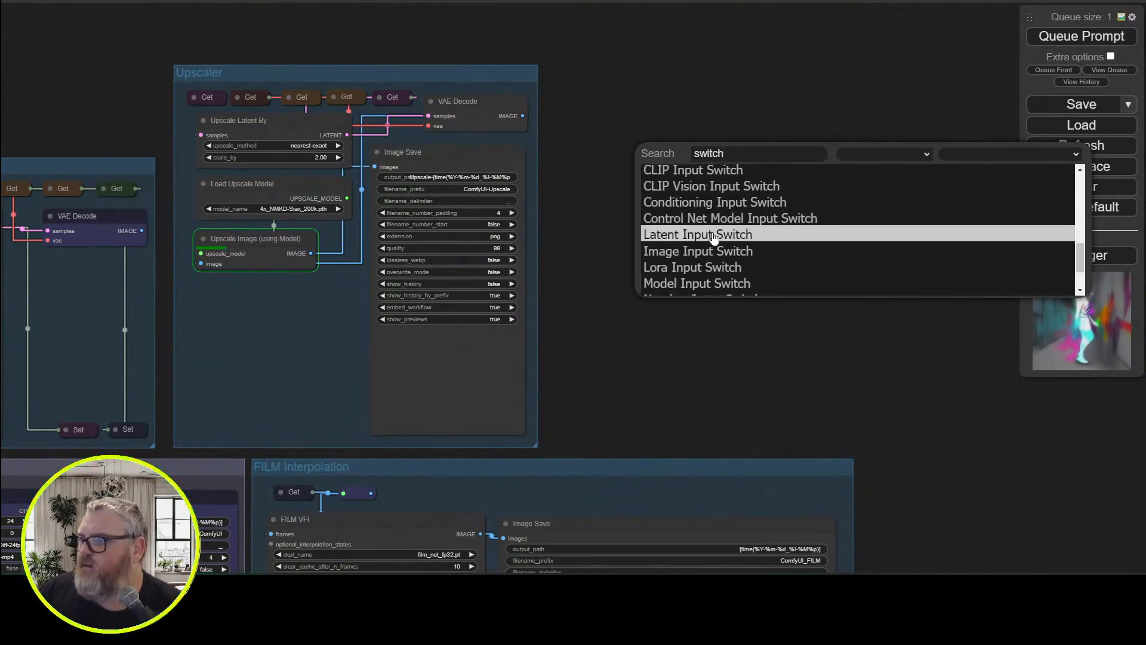
scroll(715, 269, "down", 1)
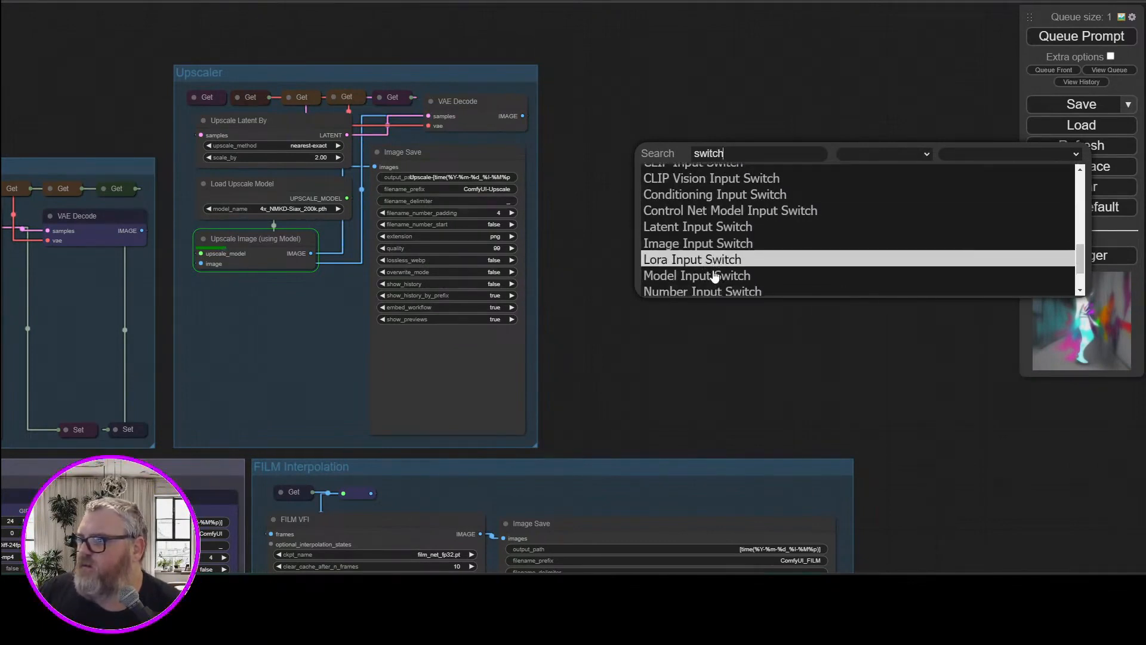
scroll(696, 238, "up", 1)
left_click(696, 238)
left_click_drag(737, 158, 663, 138)
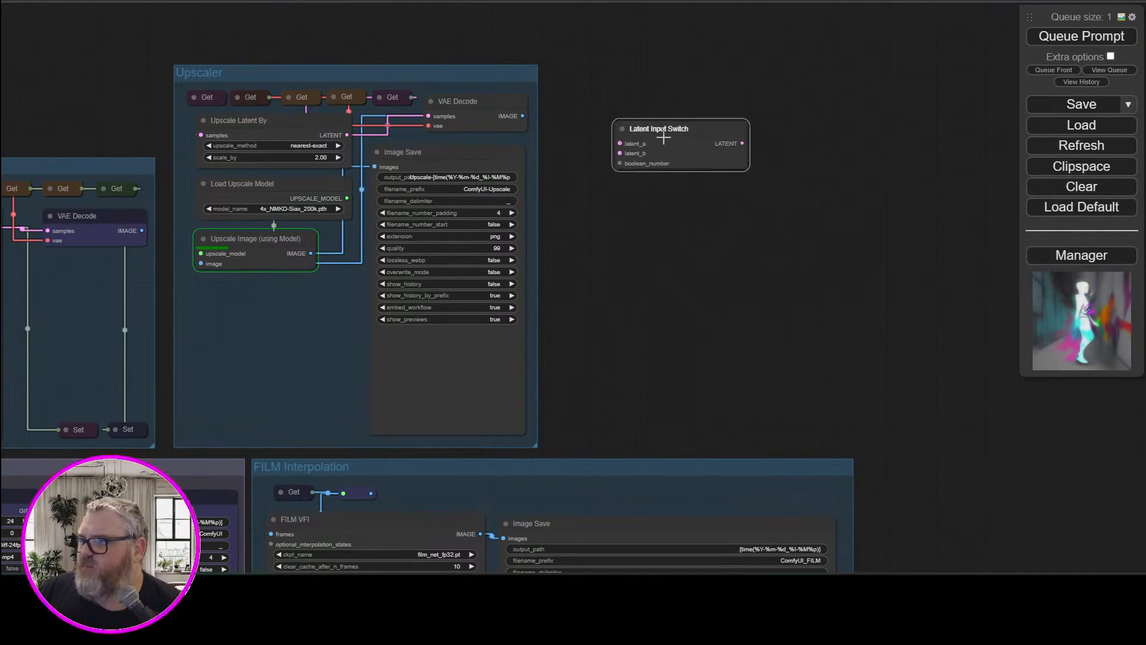
scroll(680, 170, "up", 2)
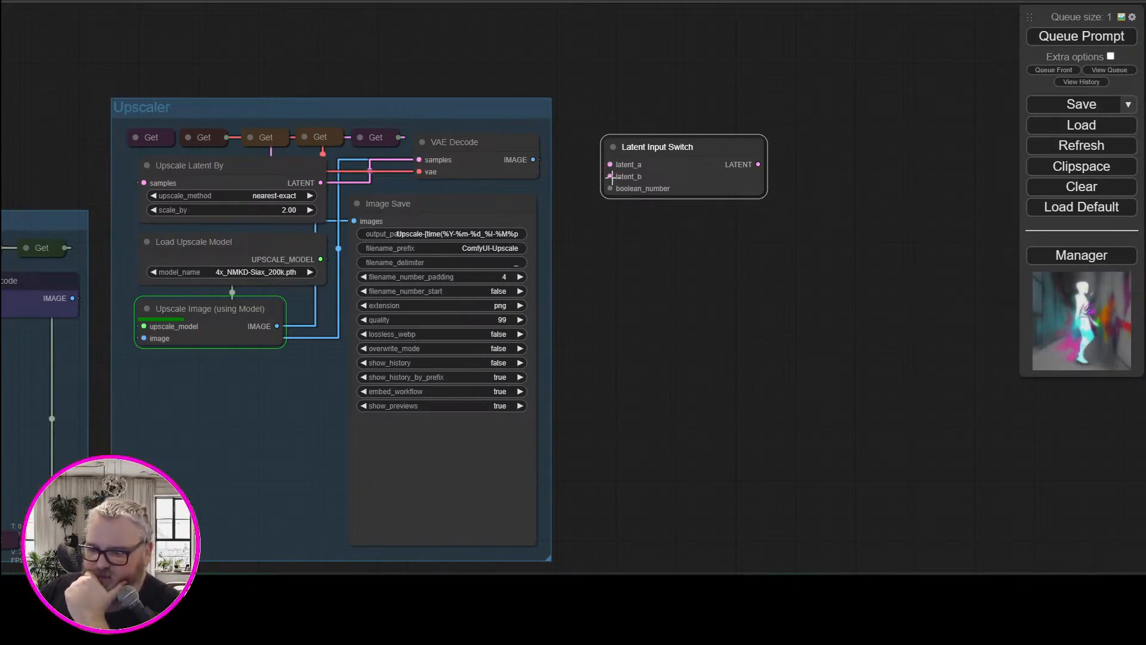
Add a Logic Boolean node feeding the switch's boolean_number input and place both nodes above the Upscaler group
left_click_drag(611, 188, 600, 218)
left_click(610, 233)
left_click(621, 283)
left_click_drag(761, 240, 272, 53)
left_click_drag(716, 147, 477, 42)
Route the Upscale Latent By output into the switch's latent_a input and the switch's LATENT output into the Upscaler's VAE Decode
left_click_drag(420, 159, 371, 59)
scroll(371, 59, "up", 1)
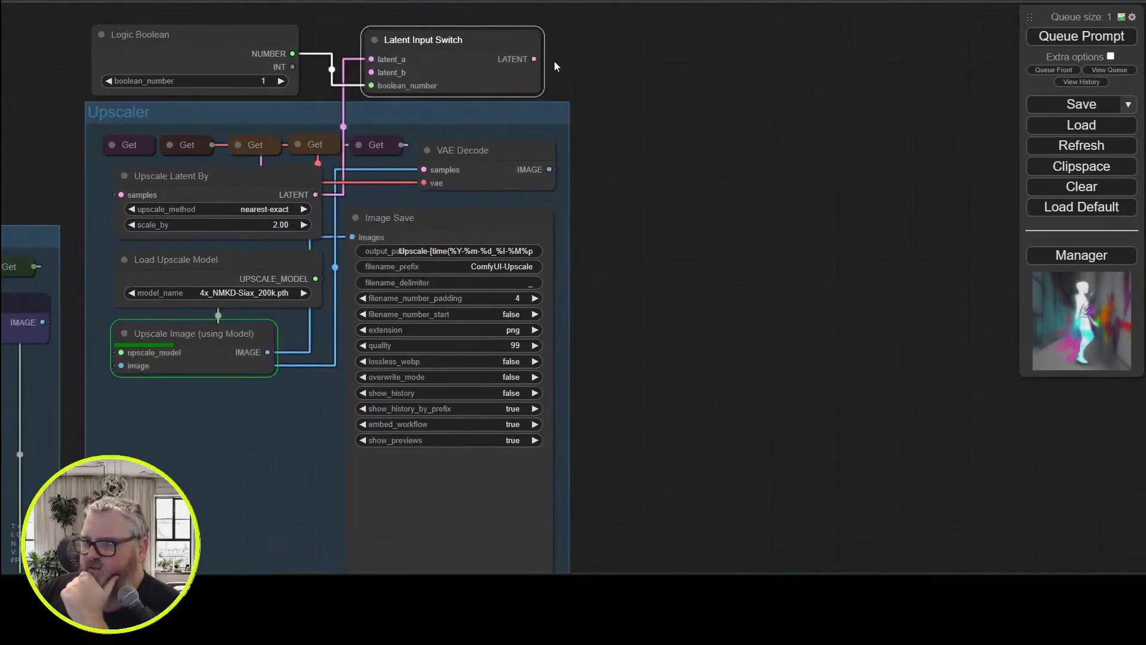
left_click_drag(533, 59, 853, 113)
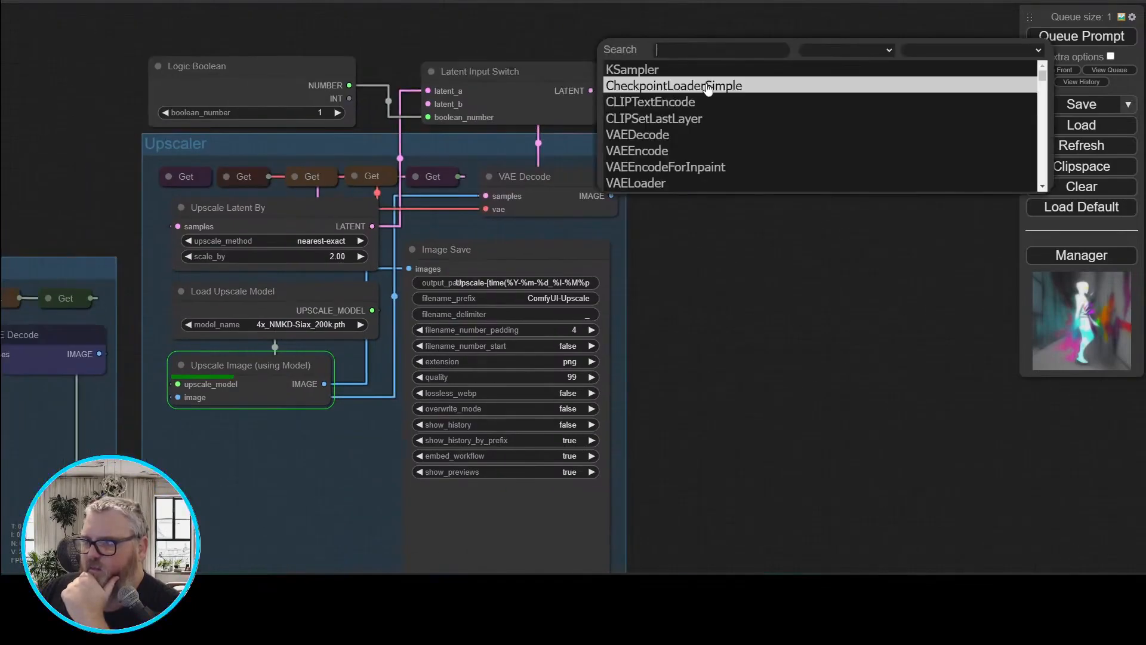
left_click_drag(72, 119, 246, 144)
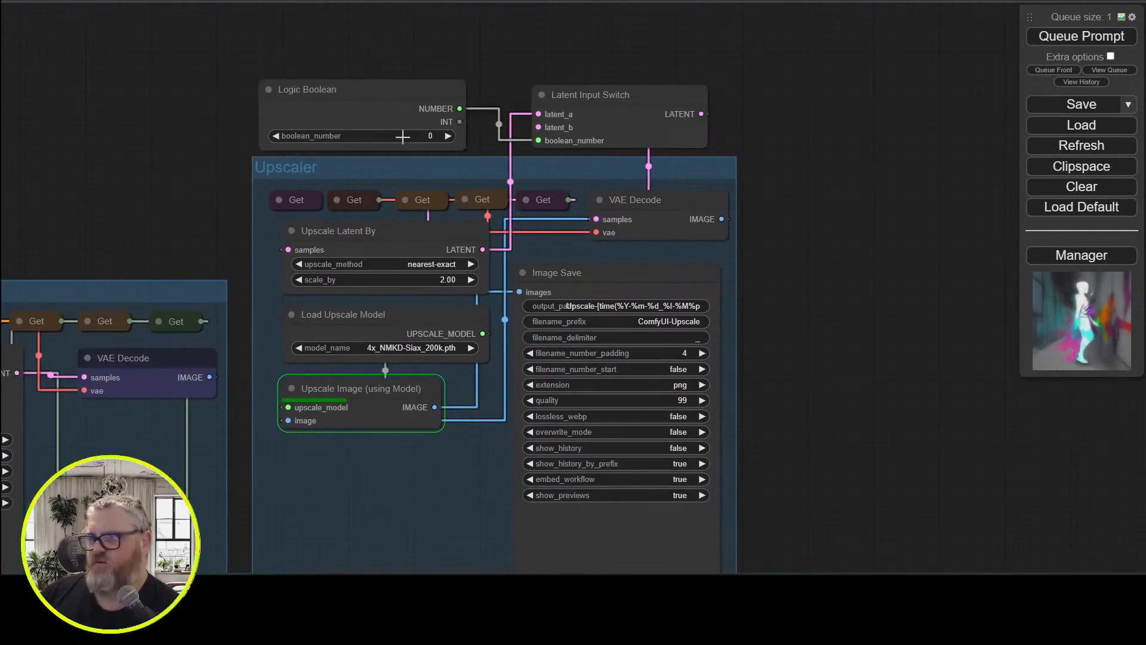
Move the upscaled latent's link to the switch's latent_b input and set the Logic Boolean's boolean_number to 1
left_click(449, 136)
mouse_move(538, 114)
left_mouse_down()
mouse_move(511, 118)
mouse_move(537, 128)
left_mouse_up()
left_click(397, 166)
left_click(275, 135)
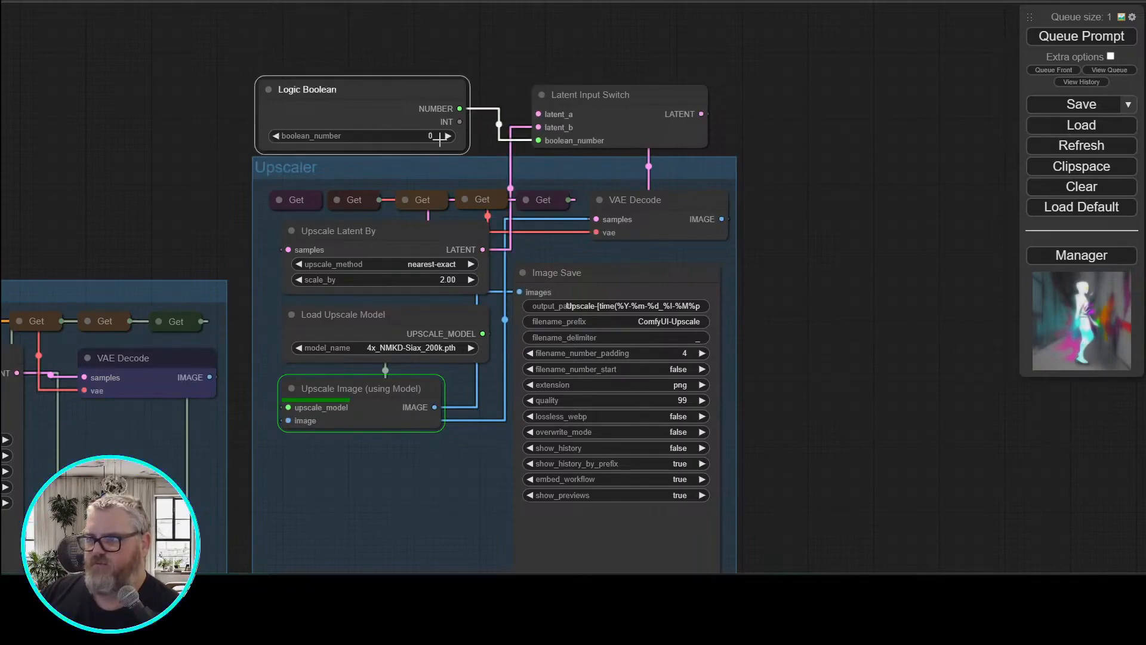
left_click(864, 171)
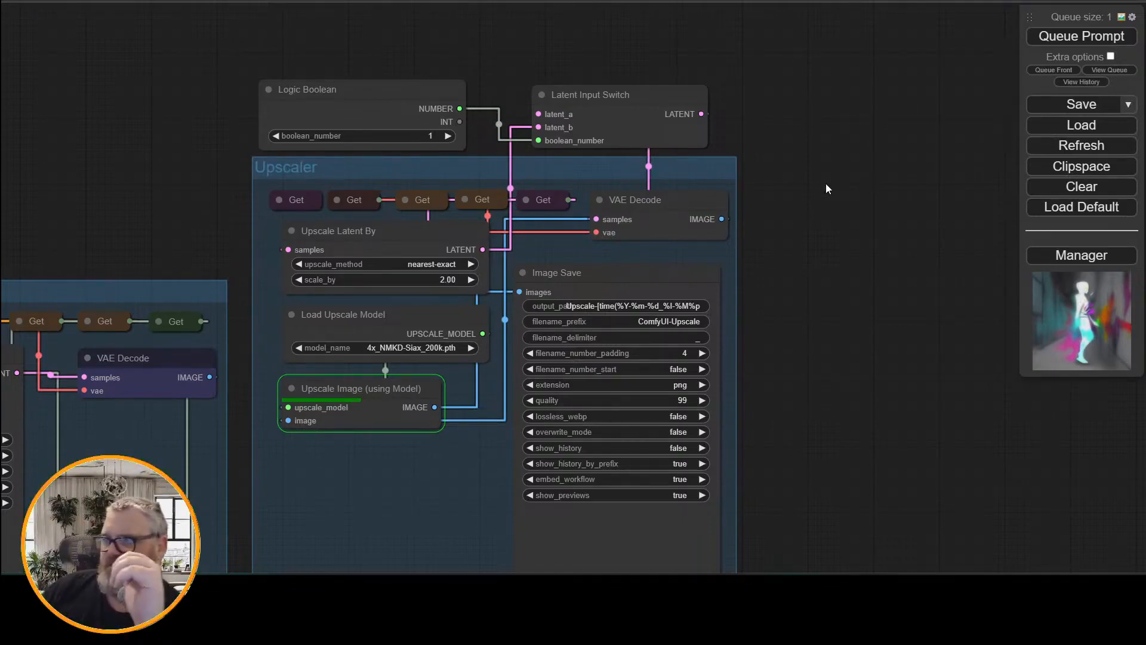
left_click(645, 104)
Enlarge the AnimateDiff Loaders group downward to make room beneath the AnimateDiff LoRA Loader
left_click_drag(899, 319, 899, 225)
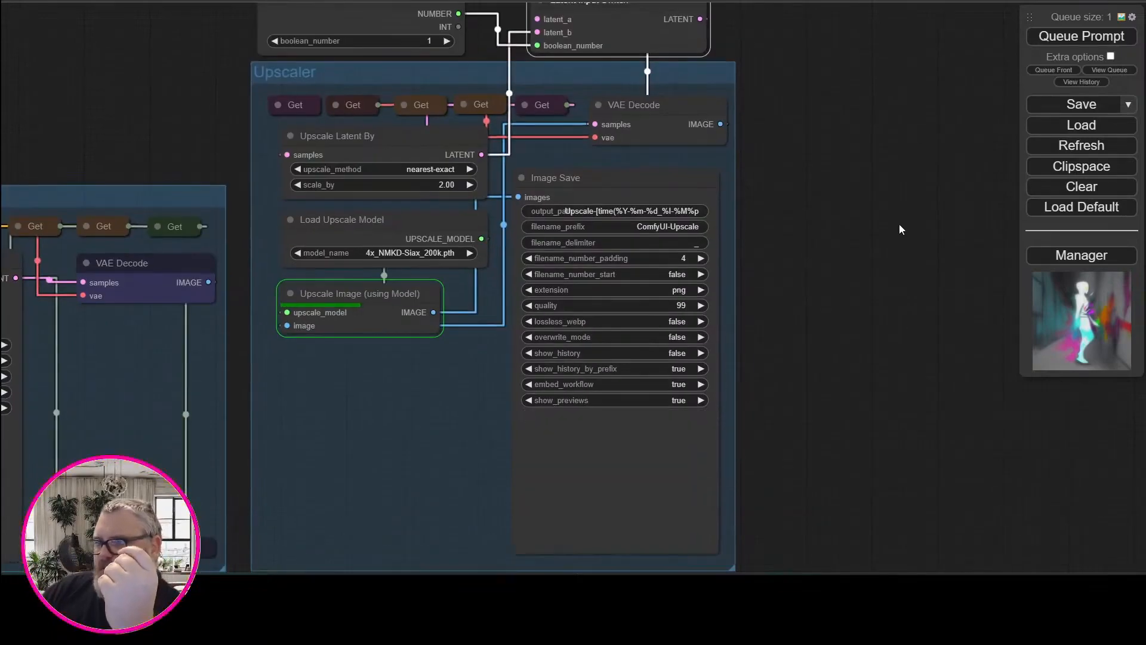
scroll(758, 443, "down", 1)
left_click_drag(758, 443, 756, 411)
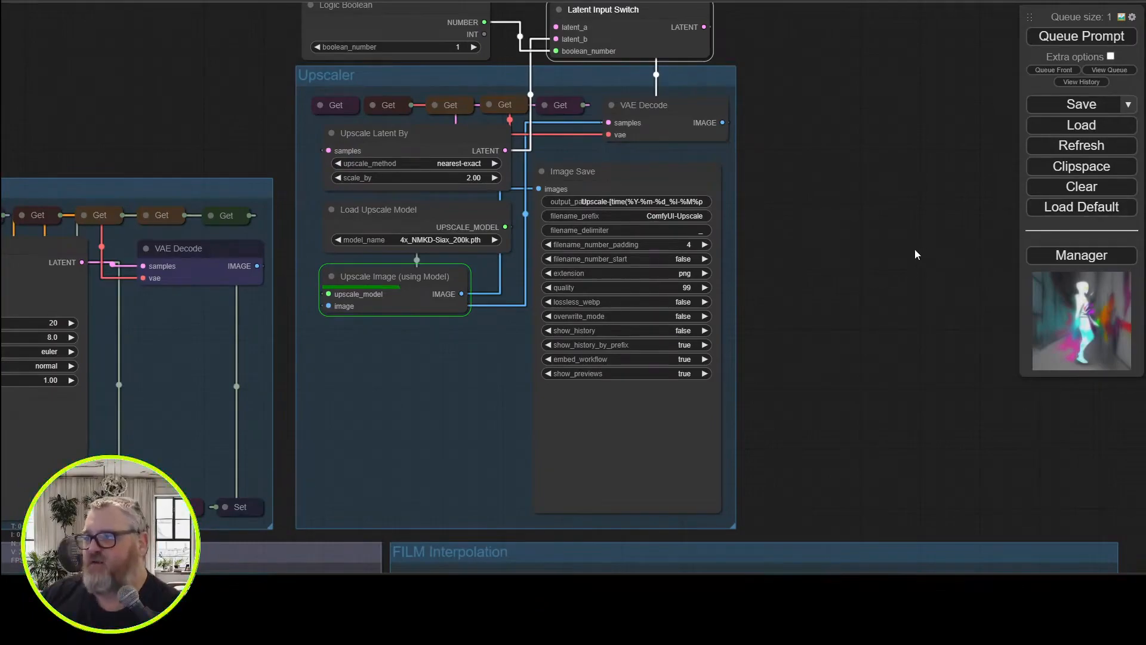
left_click_drag(915, 255, 822, 236)
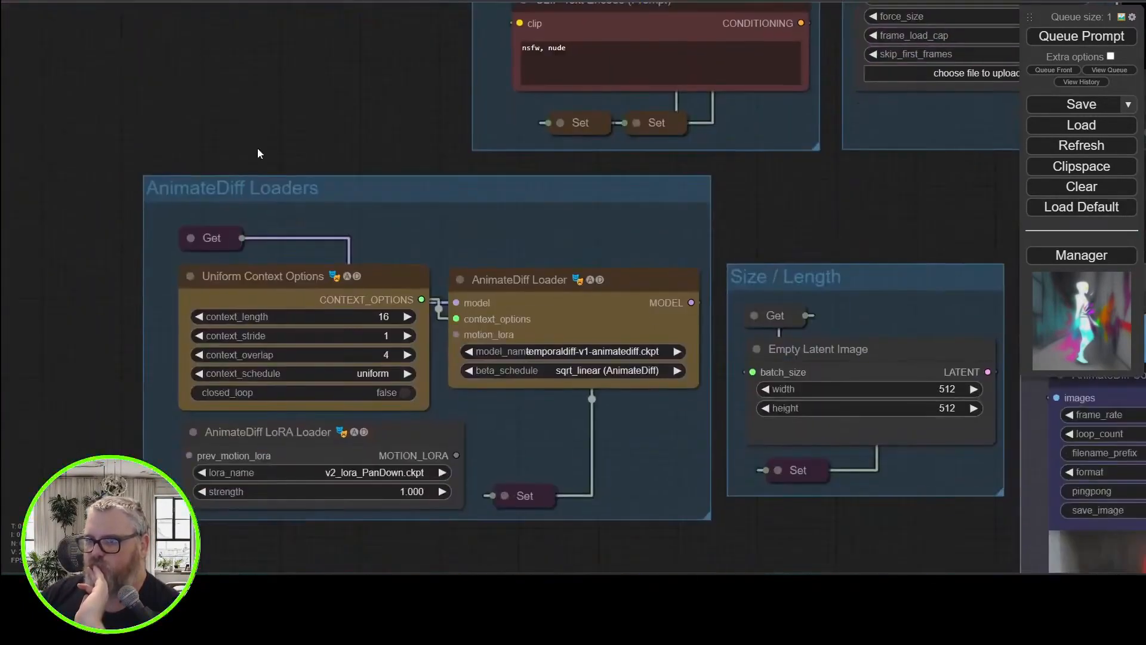
left_click_drag(258, 148, 202, 33)
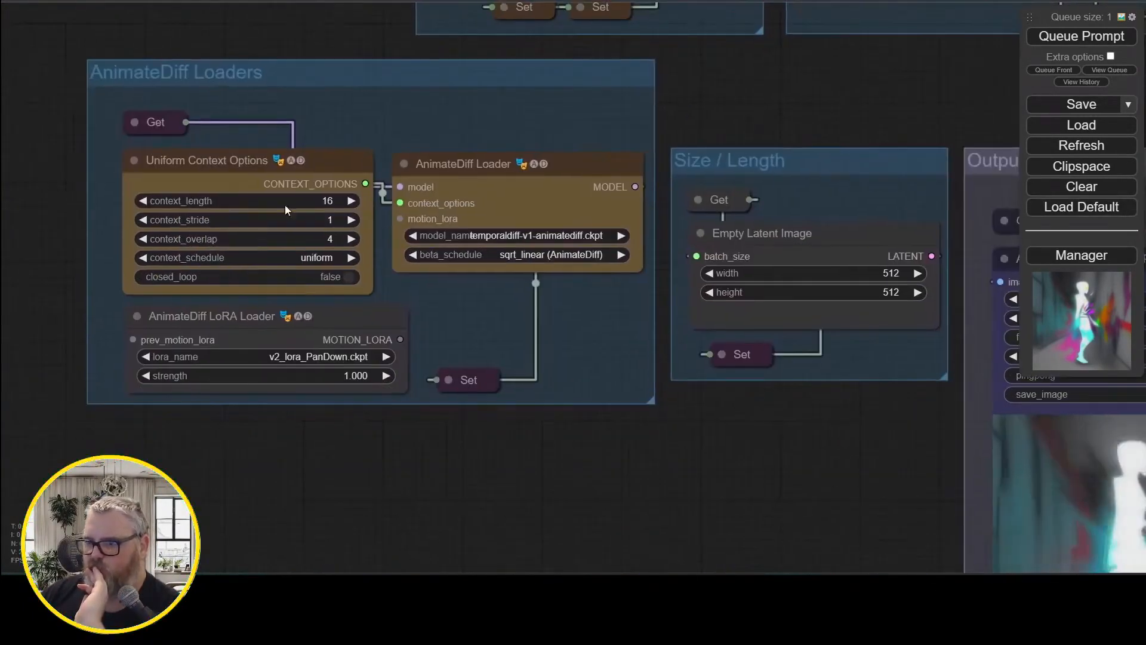
left_click(299, 318)
left_click_drag(652, 400, 669, 516)
Duplicate the AnimateDiff LoRA Loader below the original and link the original's MOTION_LORA output to the copy's prev_motion_lora input
key("ctrl+c")
key("ctrl+v")
left_click_drag(399, 340, 134, 441)
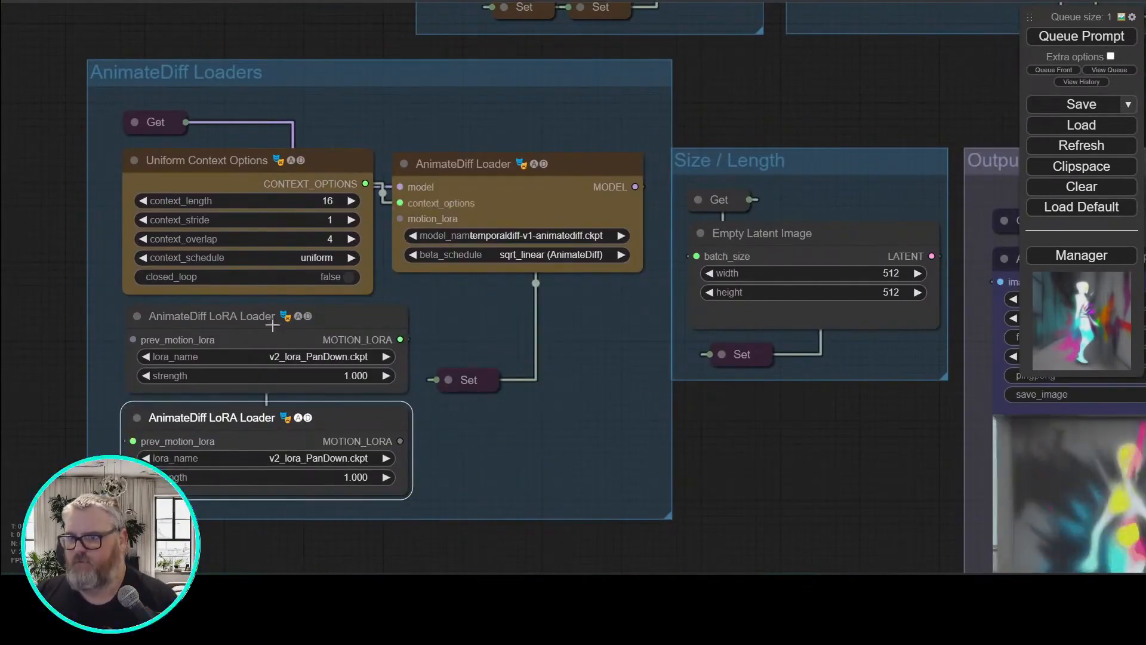
Choose Straight as the Link Render Mode in the settings and close them
left_click(271, 323)
left_click(506, 465)
left_click_drag(935, 474, 671, 457)
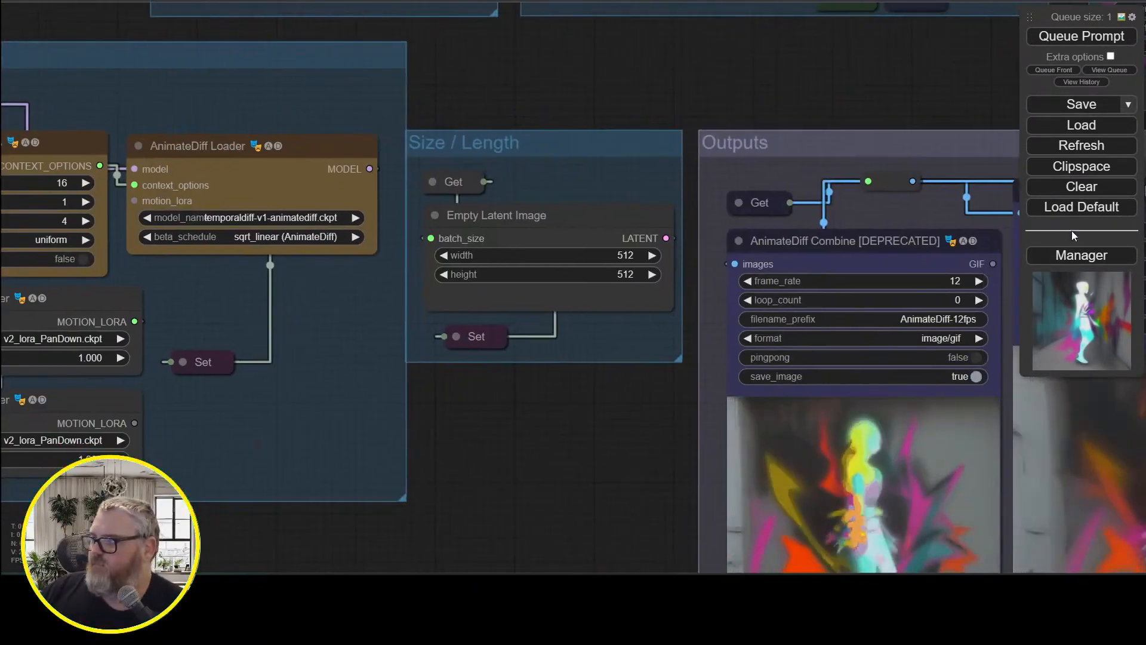
left_click(1132, 17)
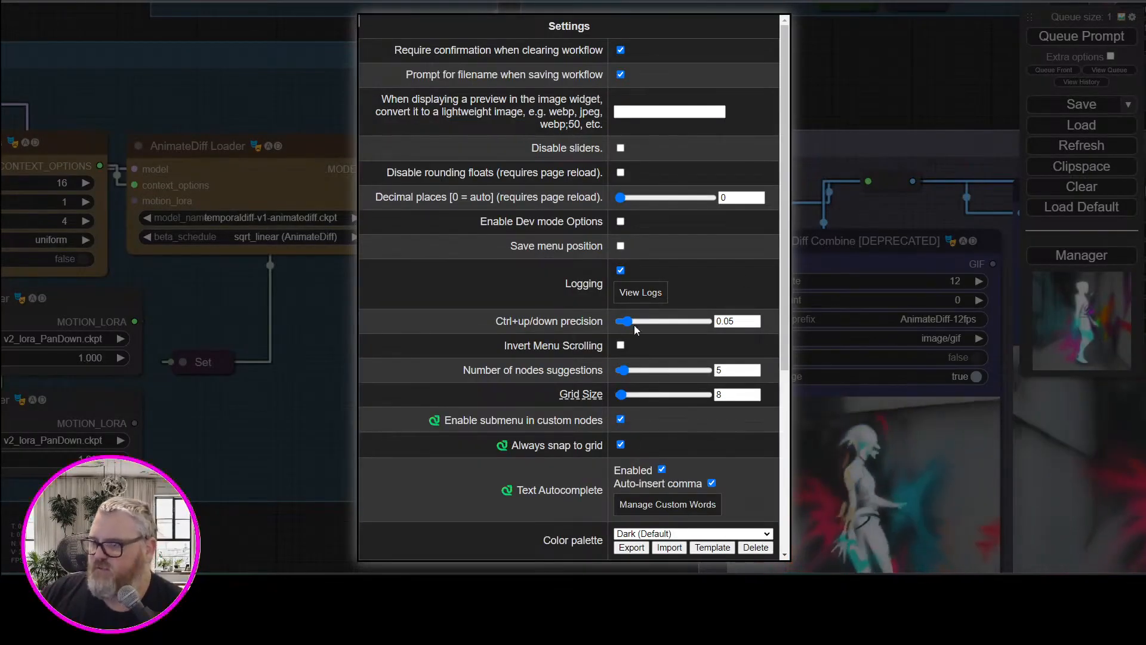
scroll(649, 508, "down", 5)
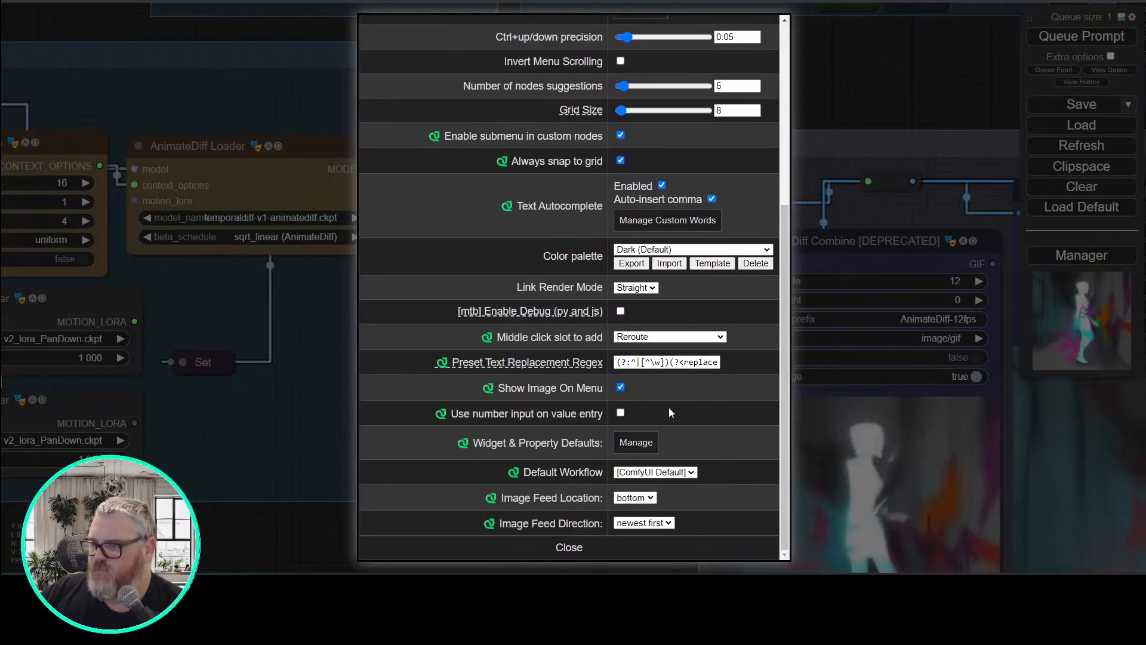
left_click(651, 288)
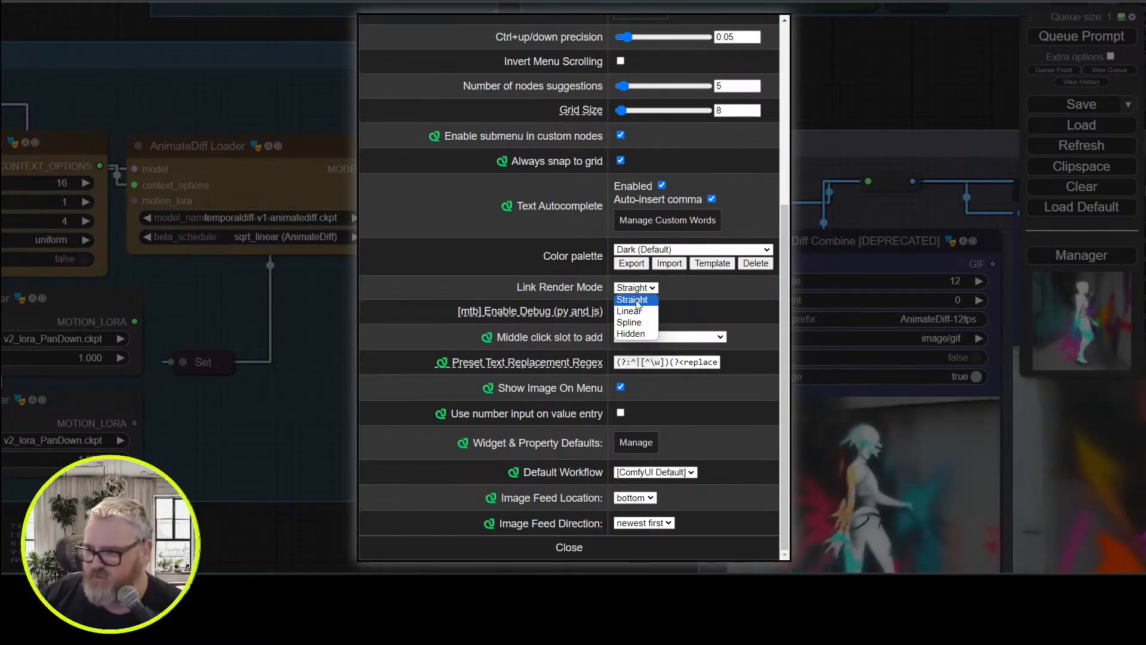
left_click(636, 299)
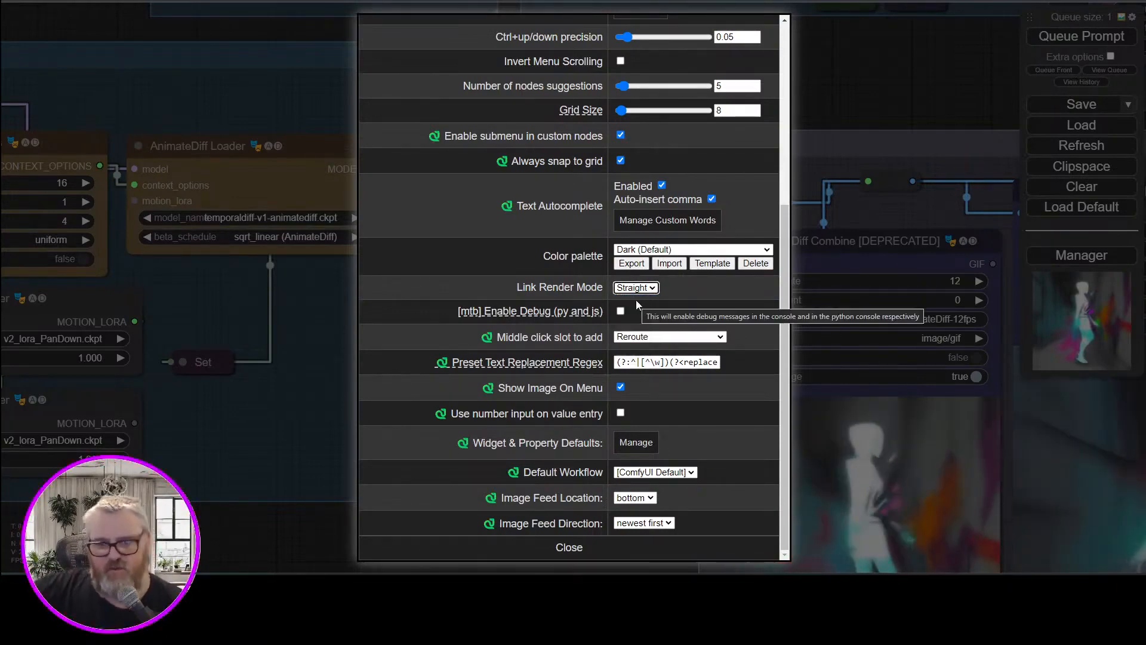
key("Escape")
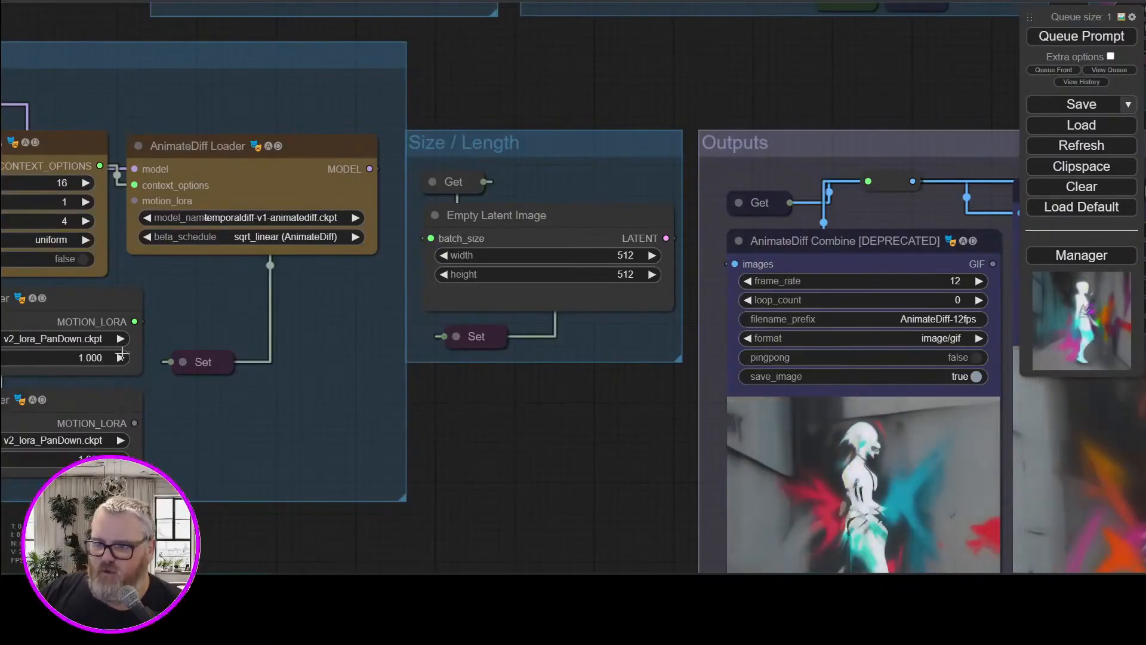
Review the ComfyUI Manager's install and update options, then close it
left_click_drag(579, 469, 257, 412)
scroll(249, 412, "down", 5)
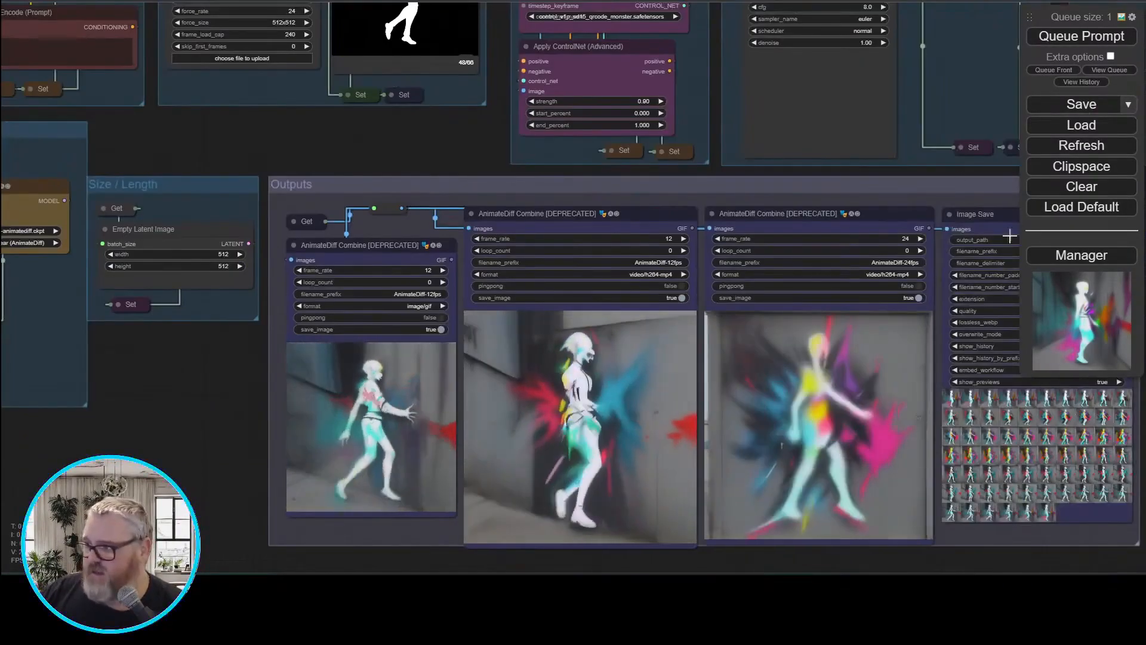
left_click(1068, 255)
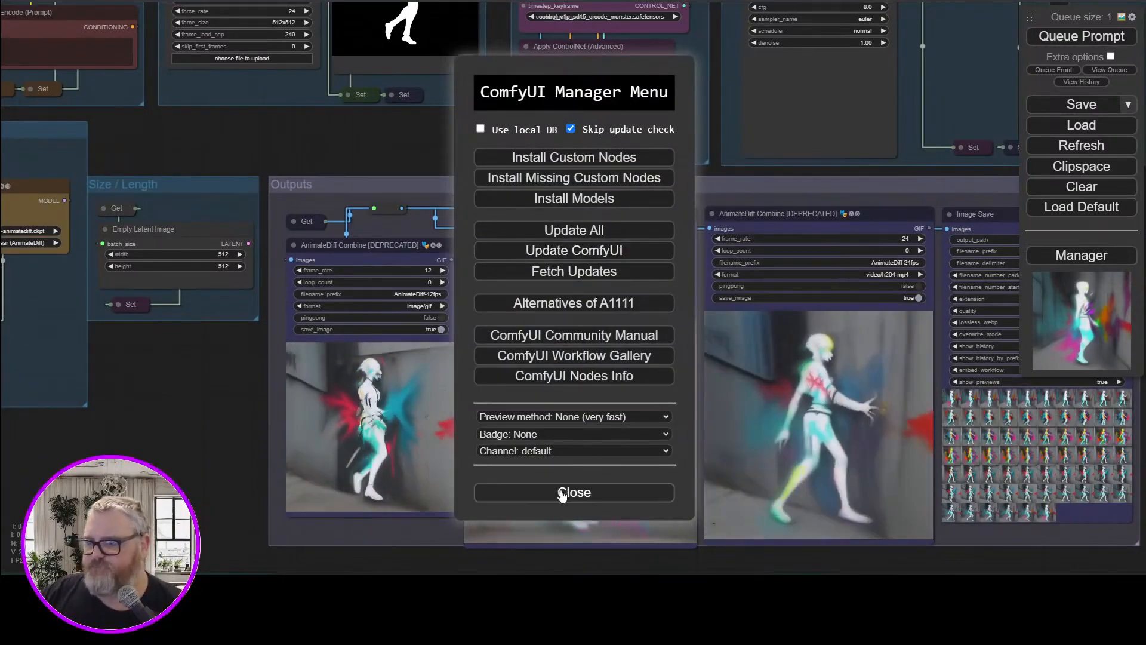
left_click(563, 494)
Examine the Upscaler group's Upscale Image (using Model) node during the render and dismiss the error report
scroll(185, 428, "down", 2)
left_click_drag(813, 143, 485, 239)
scroll(486, 235, "up", 2)
left_click_drag(554, 21, 239, 205)
scroll(179, 117, "up", 5)
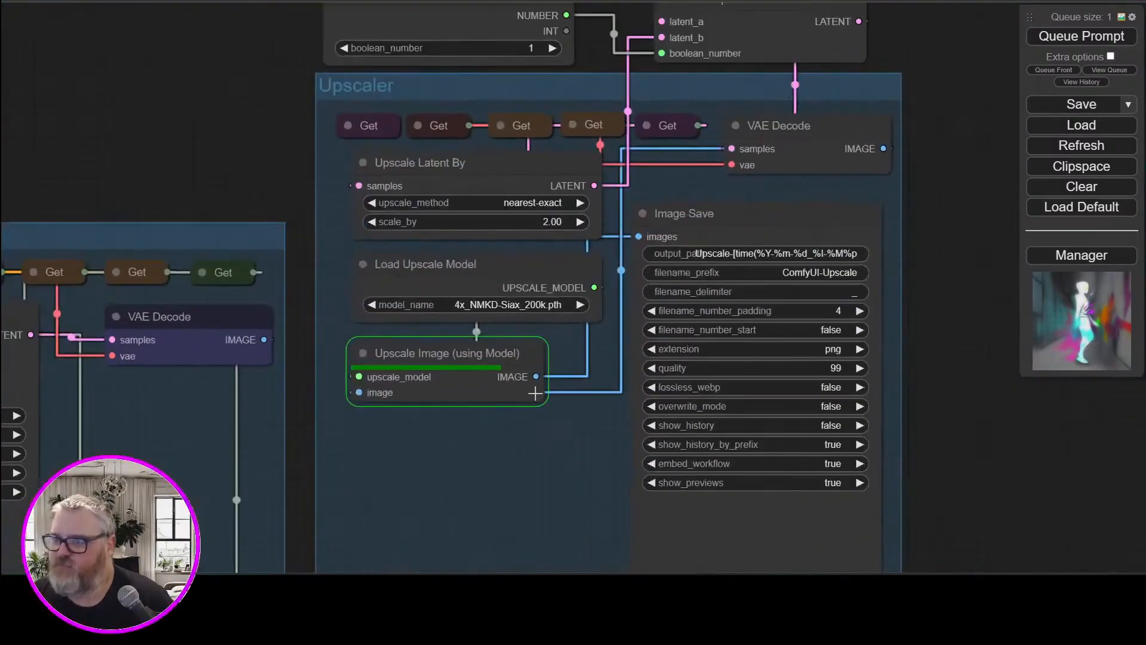
left_click_drag(960, 416, 933, 345)
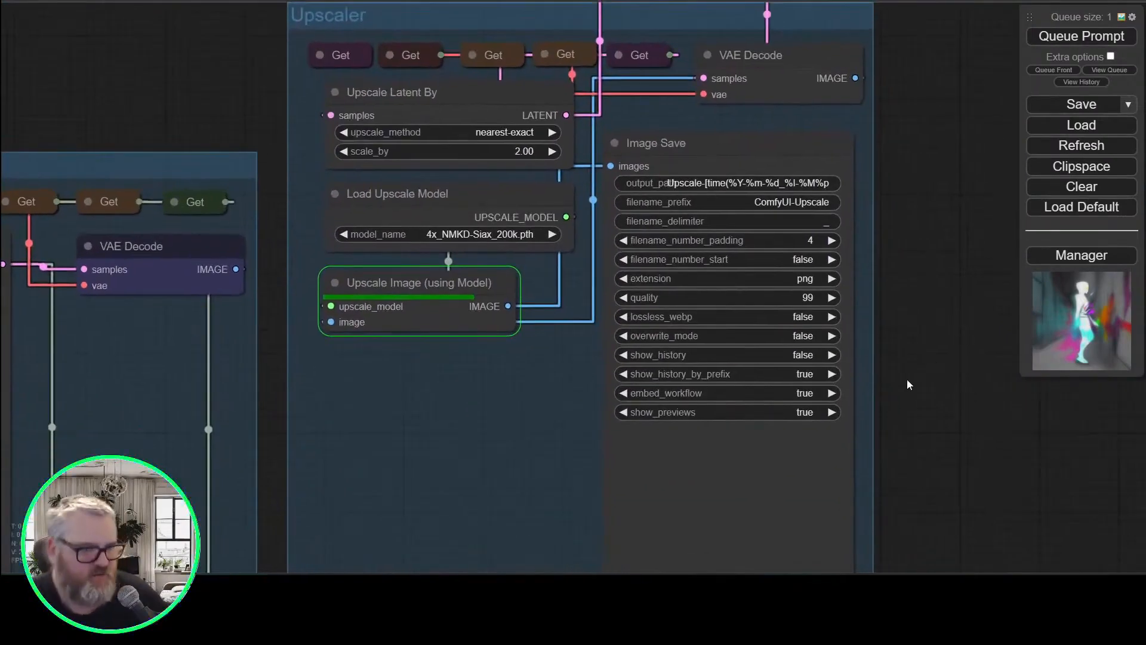
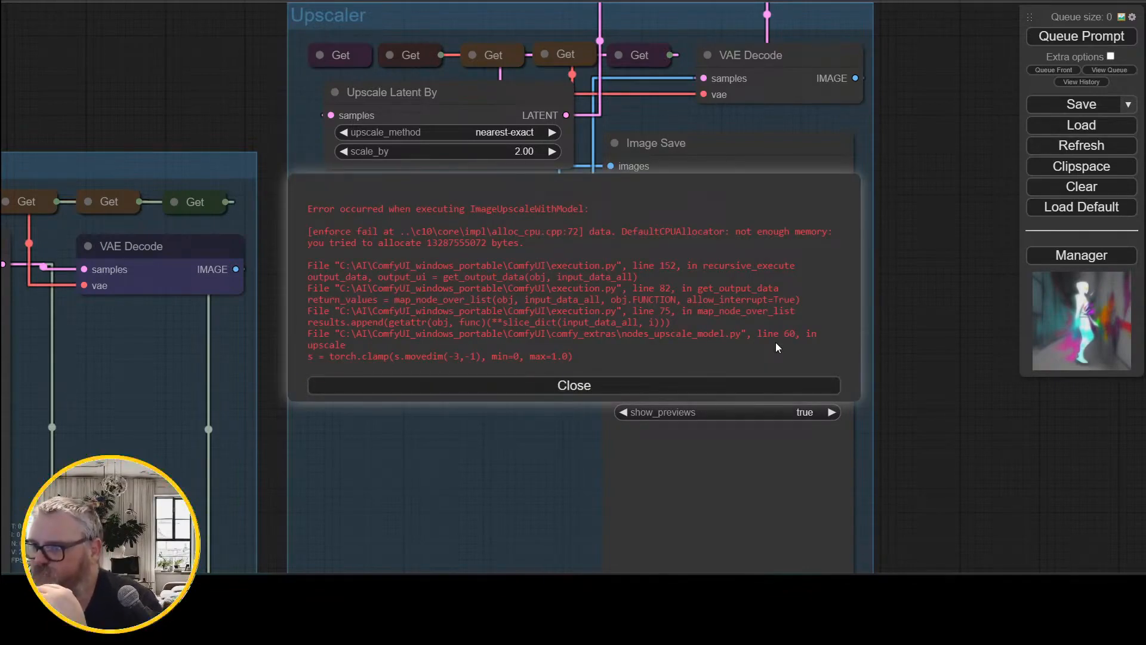
left_click(567, 382)
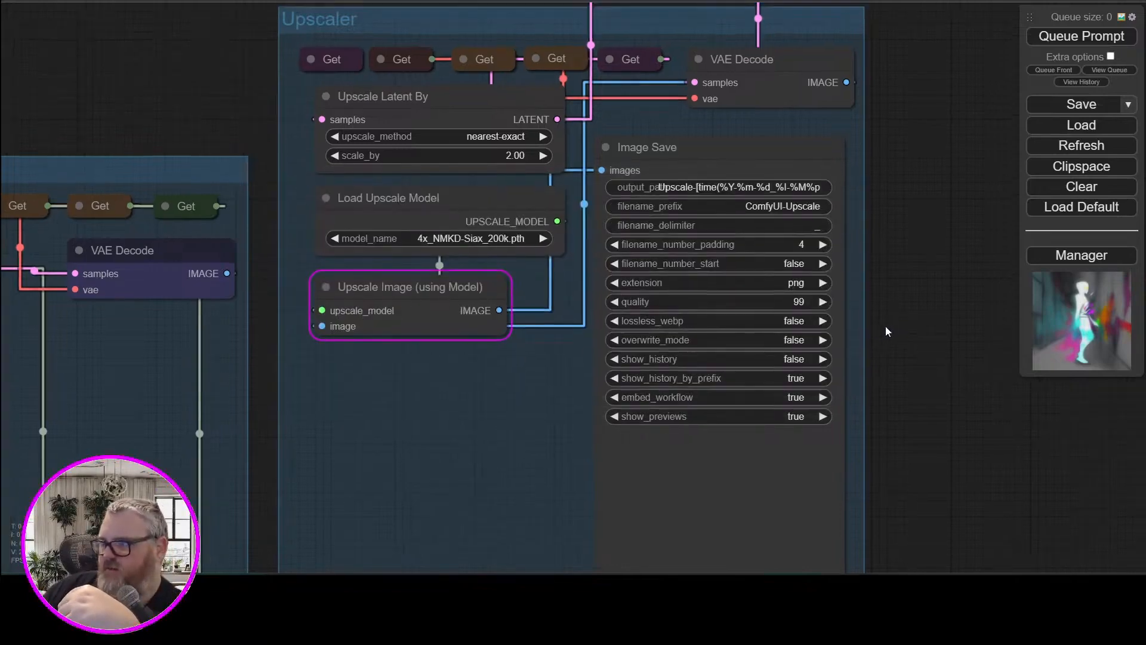
Delete the Logic Boolean and Latent Input Switch nodes above the Upscaler group
left_click_drag(885, 328, 818, 401)
scroll(852, 340, "down", 3)
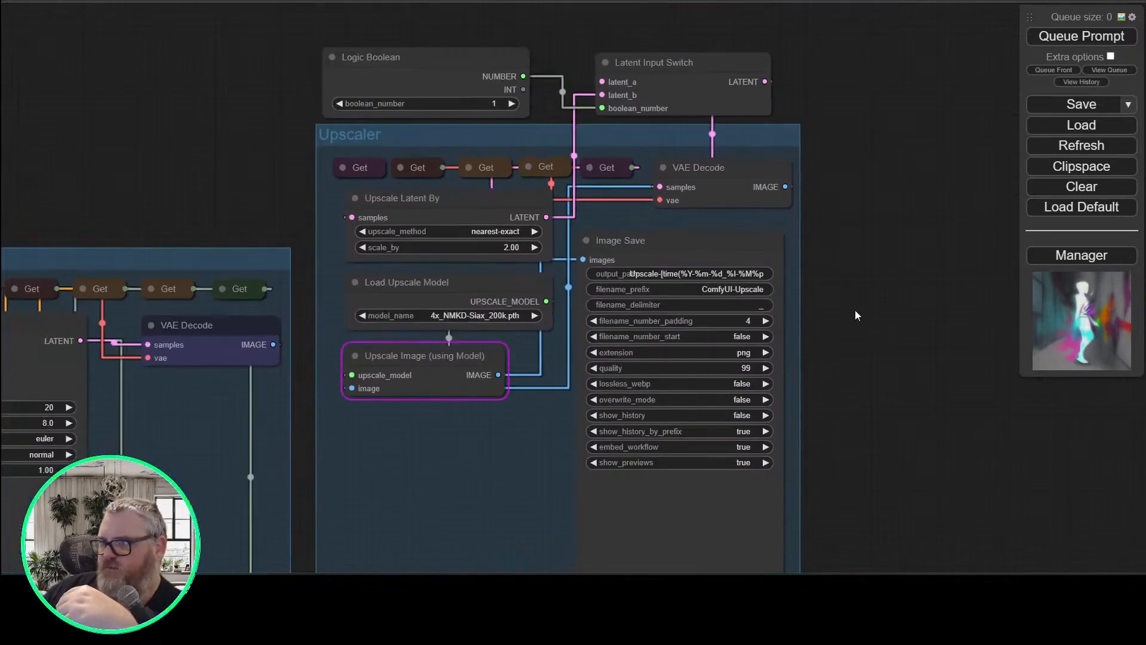
scroll(854, 310, "up", 4)
left_click(170, 35)
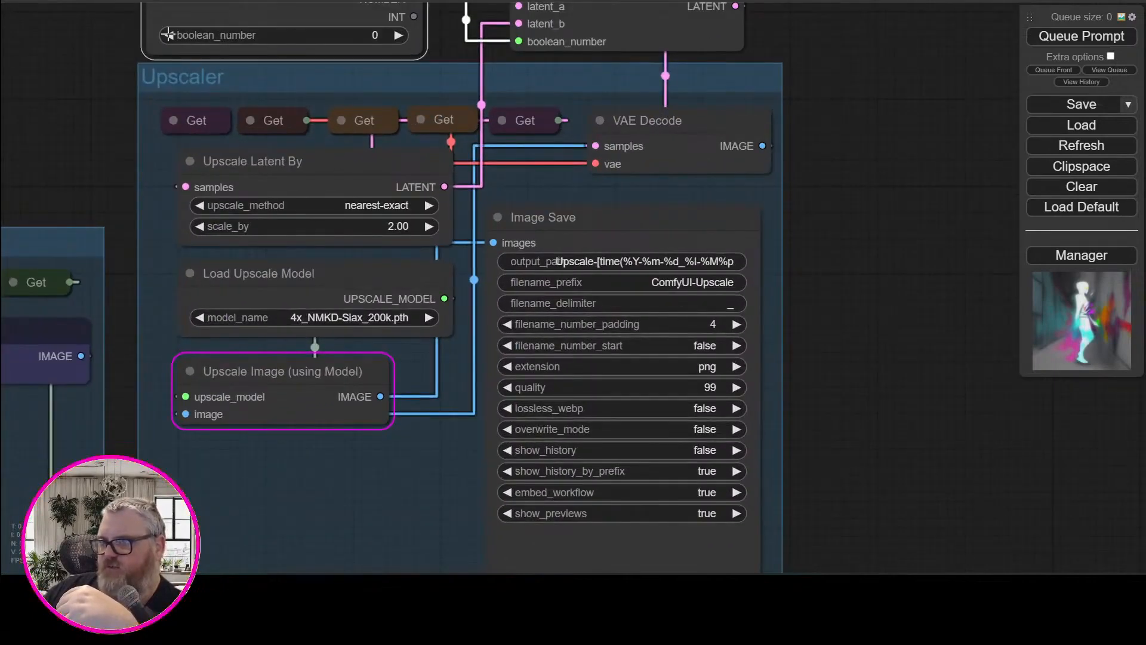
key("Delete")
left_click(594, 24)
key("Delete")
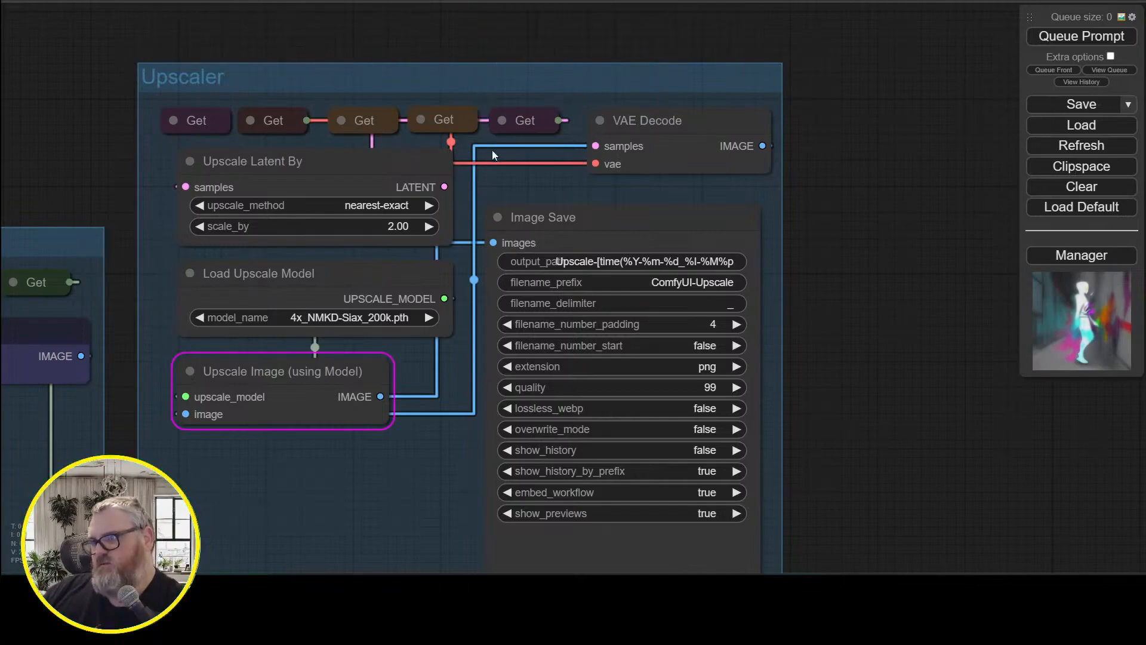
Link the Upscale Latent By node's LATENT output directly to the samples input of the Upscaler's VAE Decode
left_click_drag(444, 187, 481, 192)
left_click_drag(571, 156, 443, 185)
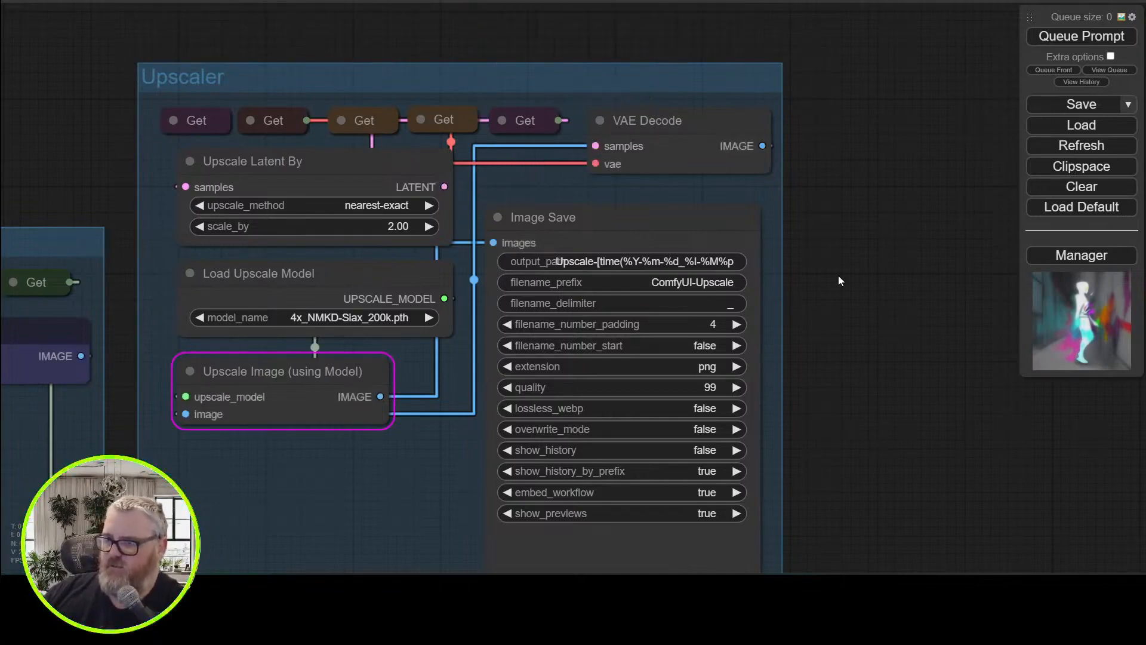
mouse_move(659, 147)
left_mouse_down()
mouse_move(718, 162)
mouse_move(902, 162)
mouse_move(974, 205)
mouse_move(898, 393)
mouse_move(722, 167)
mouse_move(639, 164)
mouse_move(652, 156)
left_mouse_up()
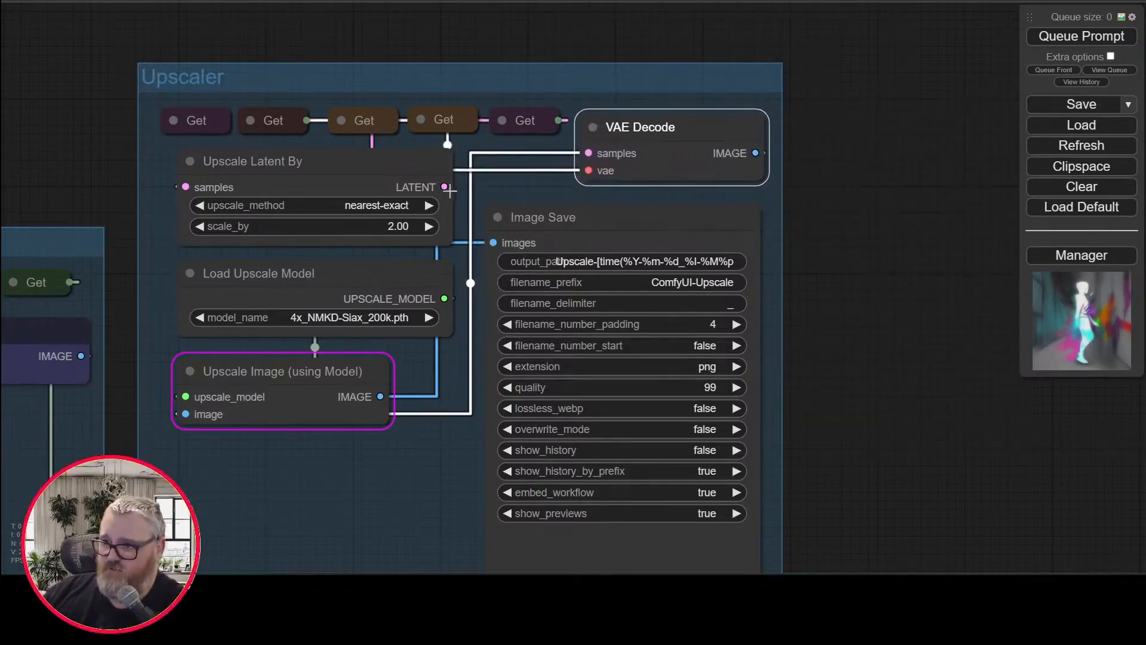
mouse_move(449, 190)
left_mouse_down()
mouse_move(582, 155)
mouse_move(911, 285)
mouse_move(417, 162)
mouse_move(436, 172)
left_mouse_up()
left_click(833, 217)
scroll(816, 306, "down", 7)
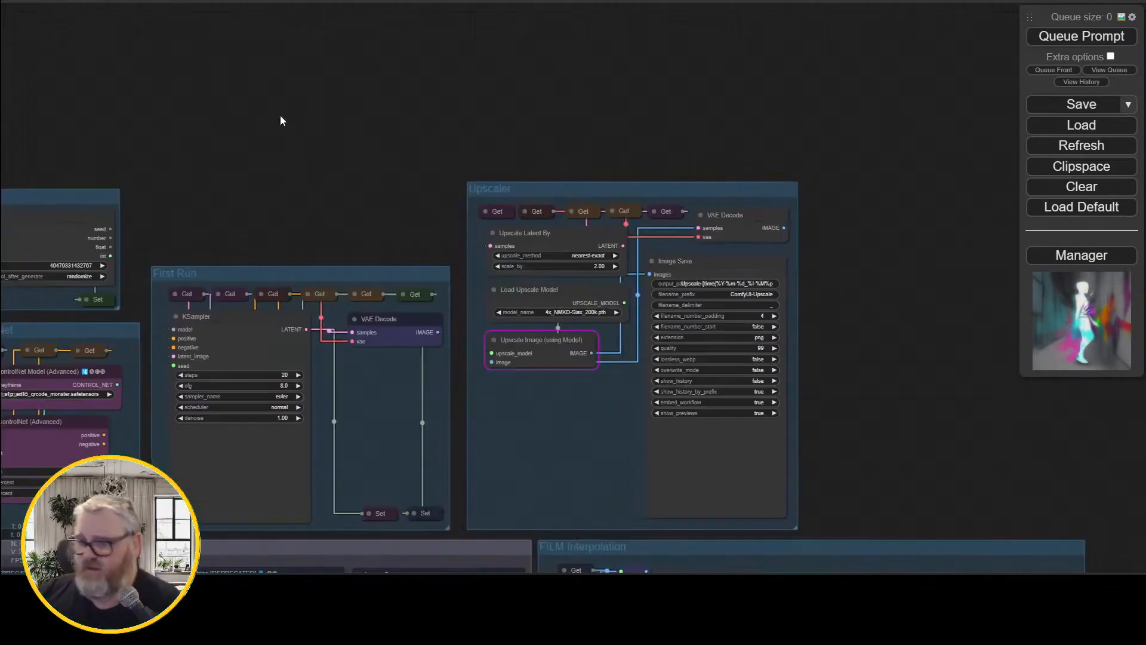
Save the workflow as "Youtube - AnimateDiff-Evolved /w QRCode ControlNet"
left_click_drag(248, 151, 404, 69)
scroll(402, 70, "down", 1)
scroll(760, 62, "down", 5)
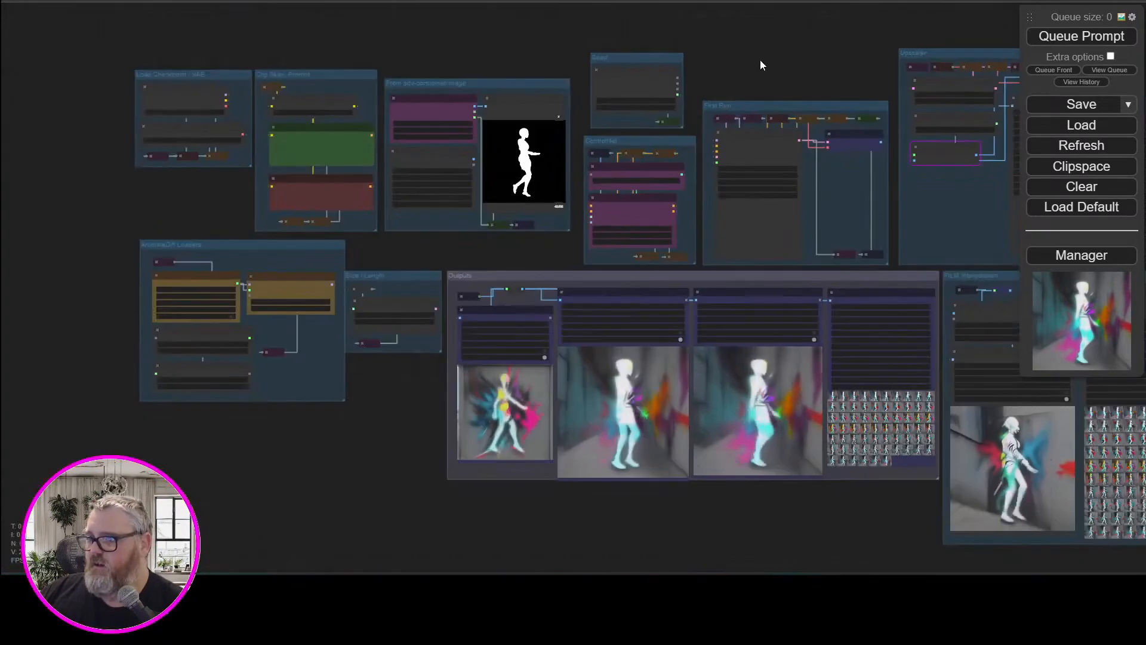
scroll(770, 41, "up", 3)
left_click(1055, 104)
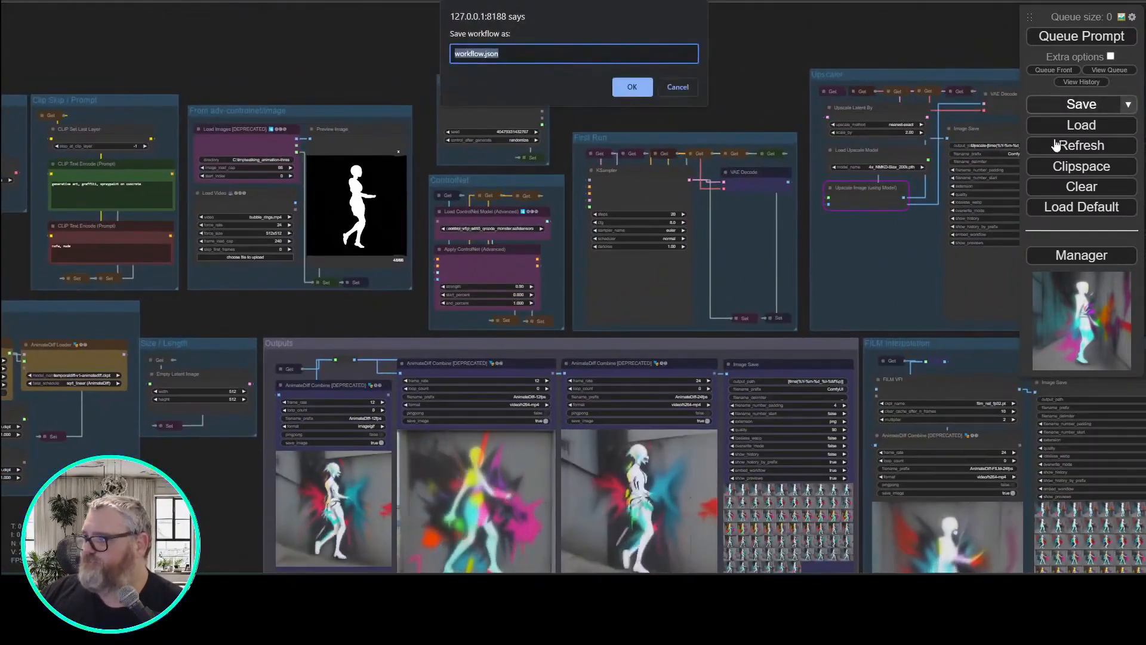
type("Youtube - Co")
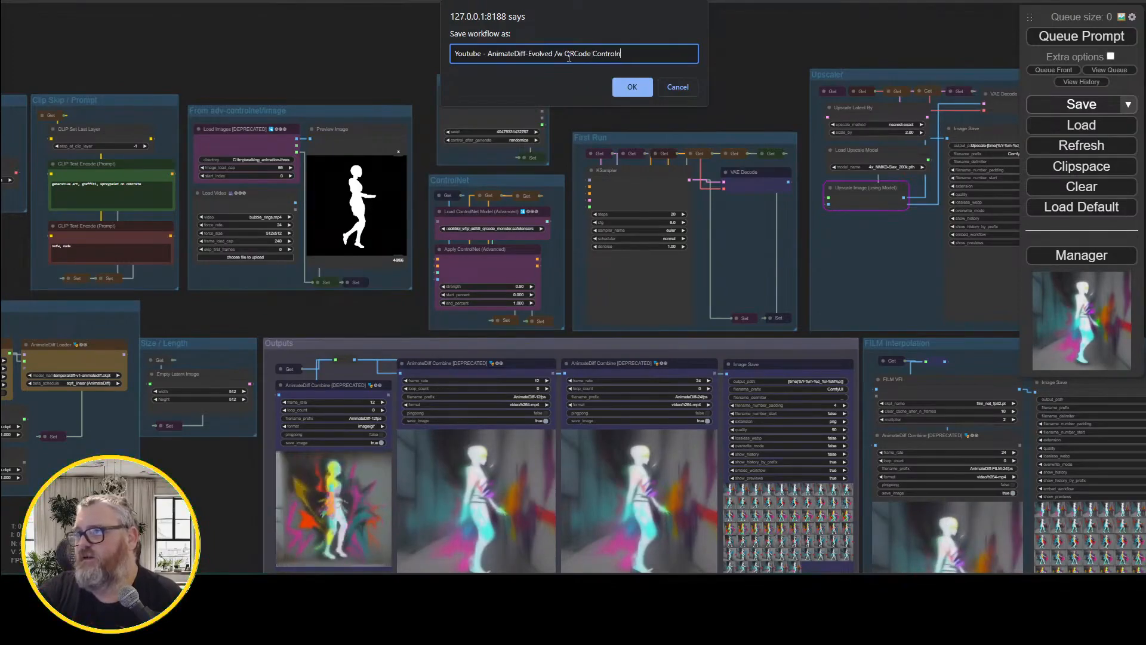
left_click(632, 87)
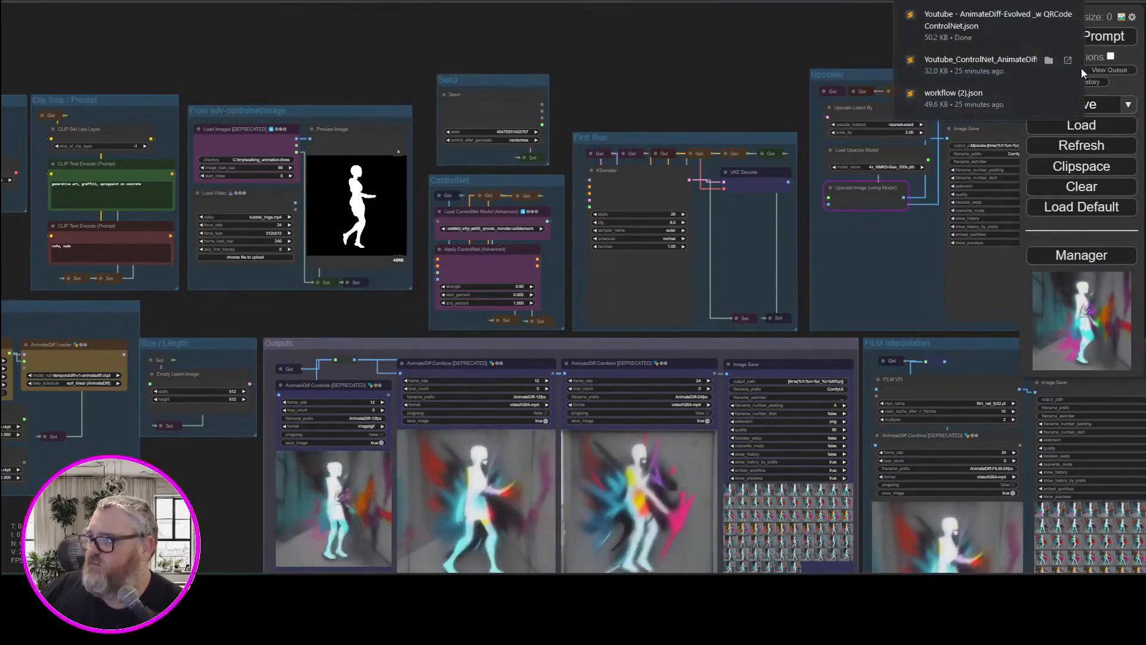
Reveal the saved workflow file in its Downloads folder and bring up the ComfyUI console output
left_click(1051, 14)
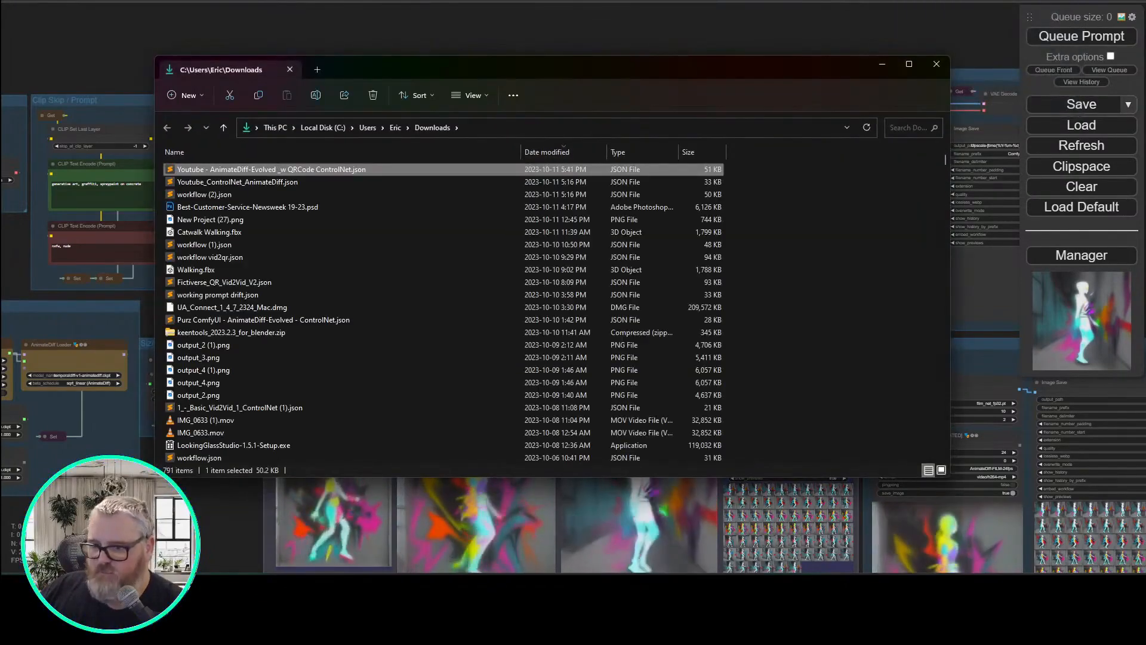
left_click(178, 519)
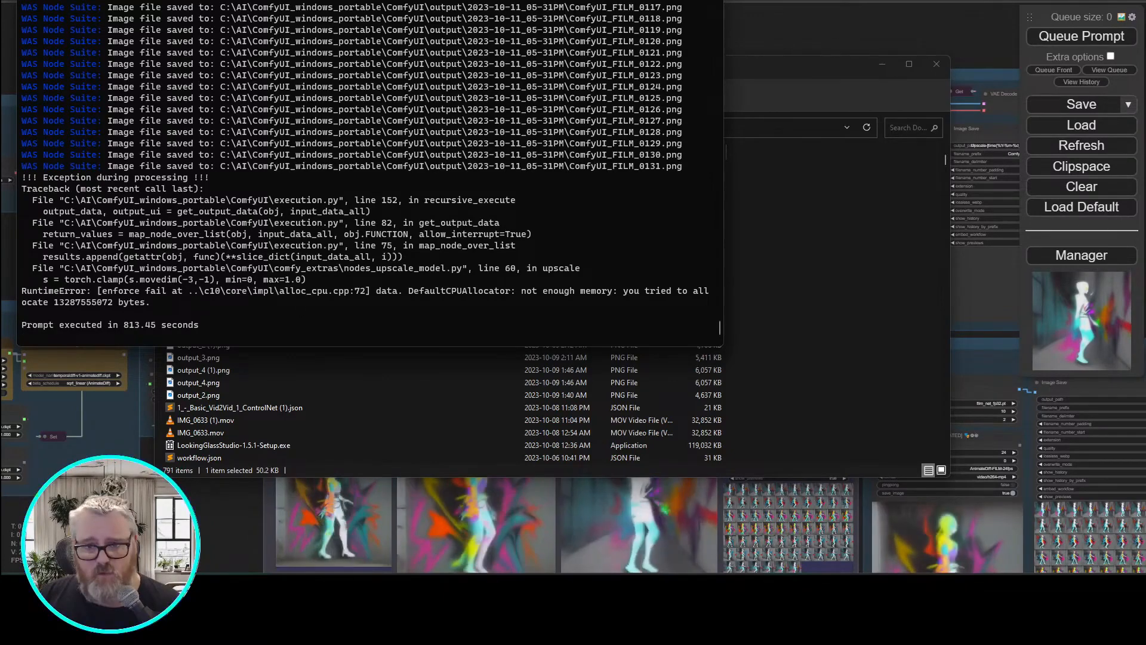
left_click(991, 588)
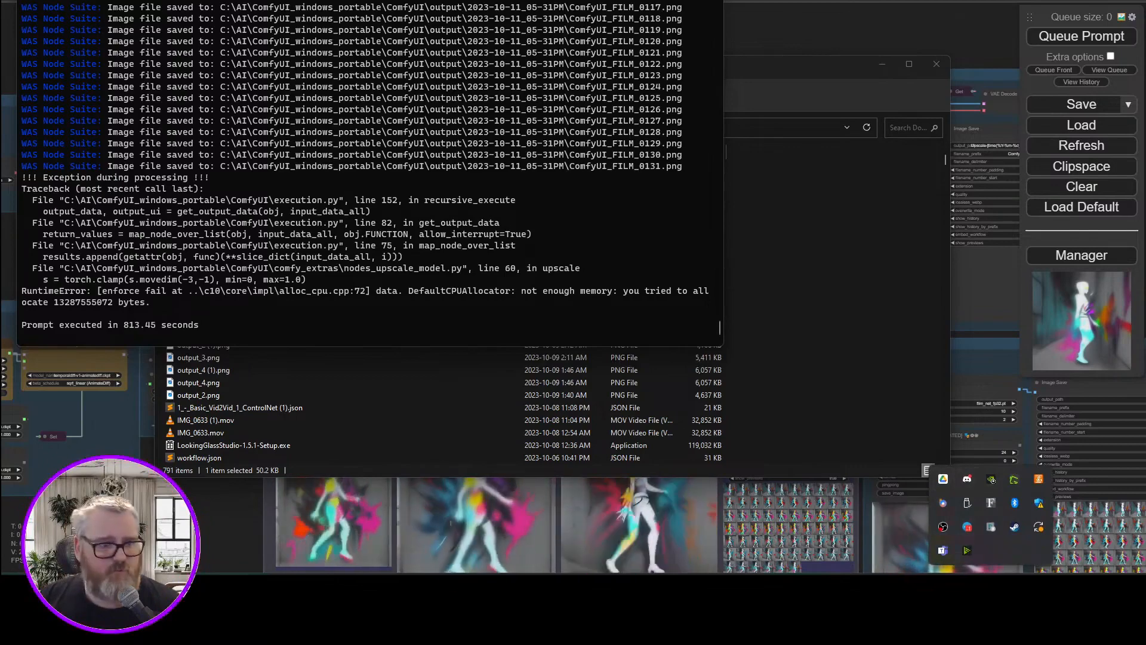
View the saved workflow file in a second Downloads window, close that window and return to the ComfyUI workflow
key("super+r")
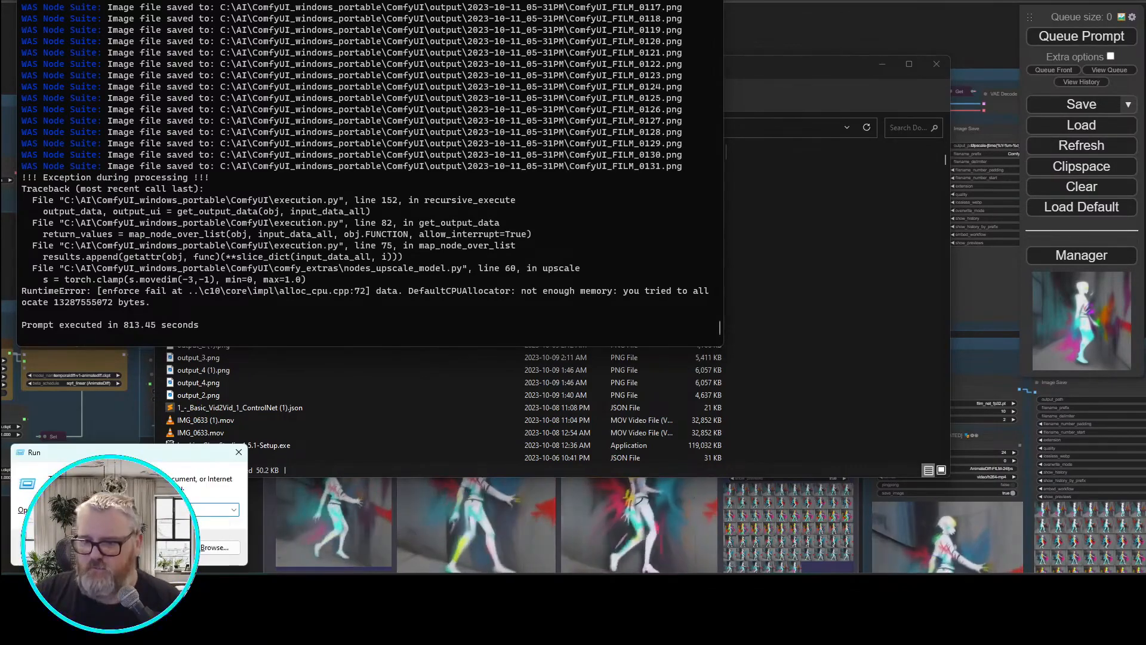
key("Return")
left_click(227, 185)
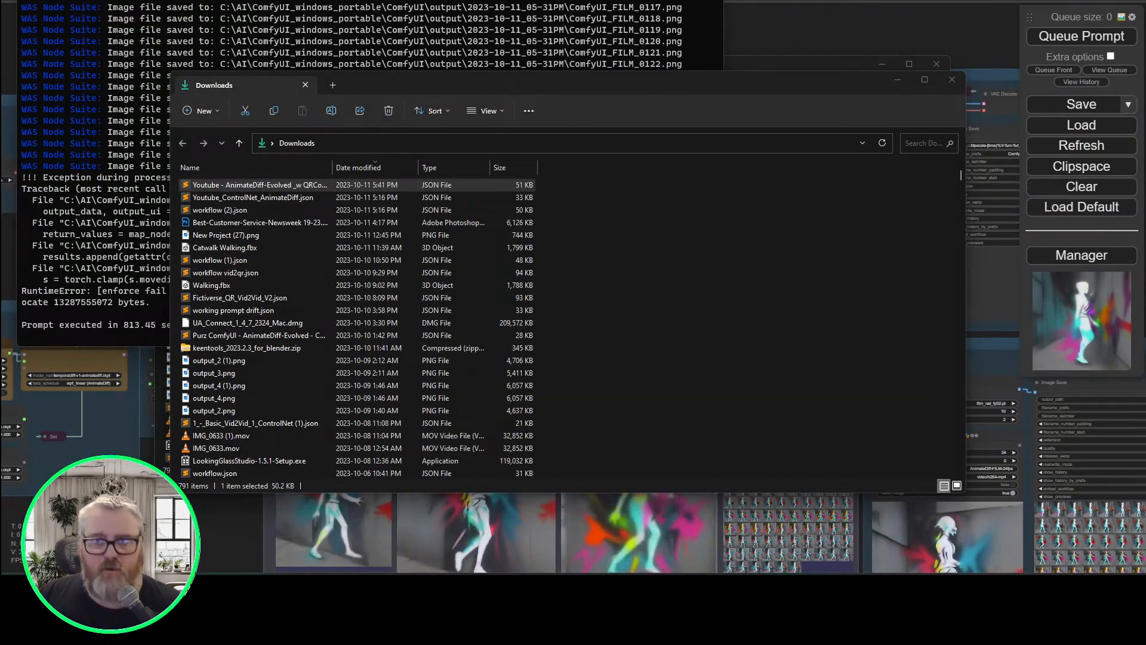
key("alt+Tab")
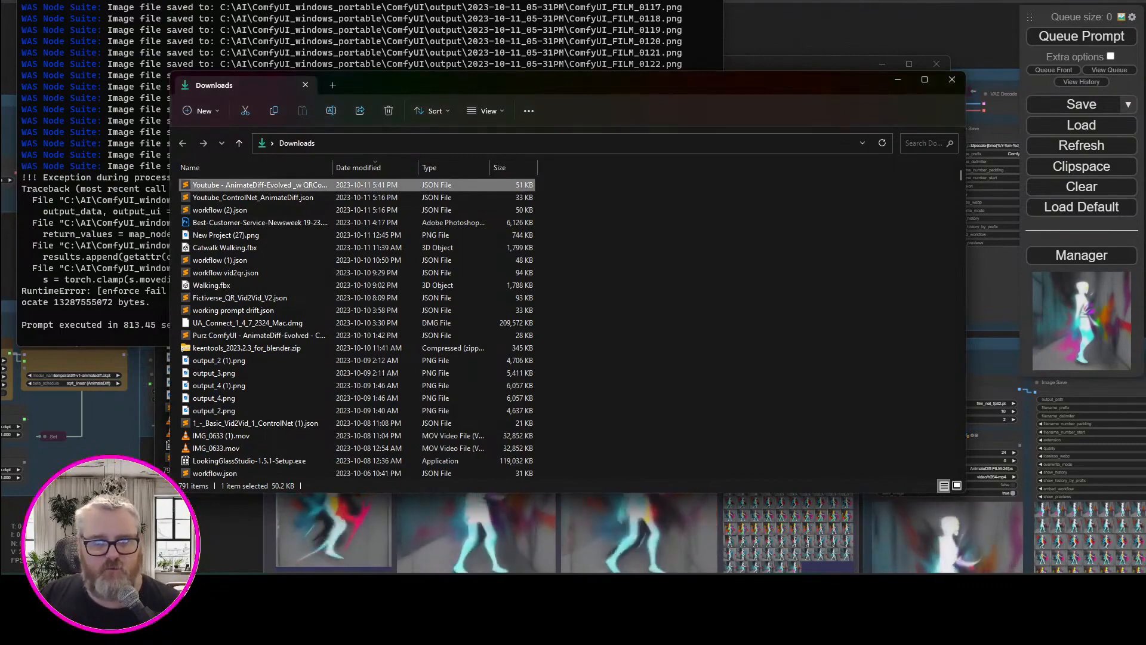
left_click(952, 79)
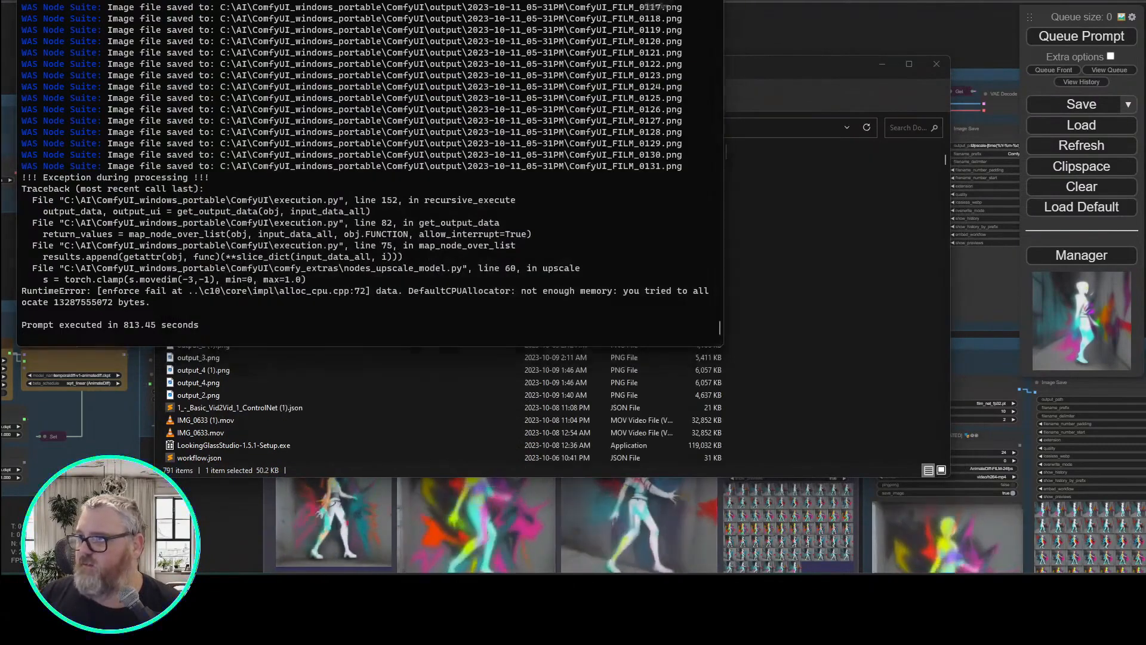
key("alt+Tab")
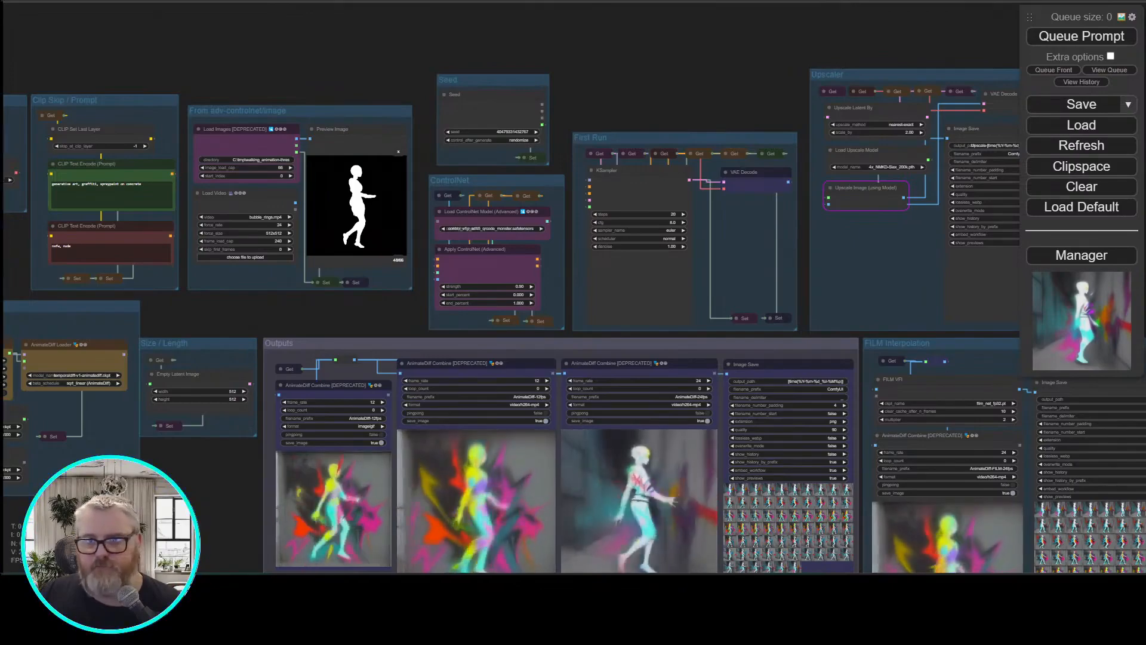
Examine the Load Images and Load Video nodes in the From adv-controlnet/image group
scroll(498, 90, "up", 10)
scroll(659, 101, "down", 5)
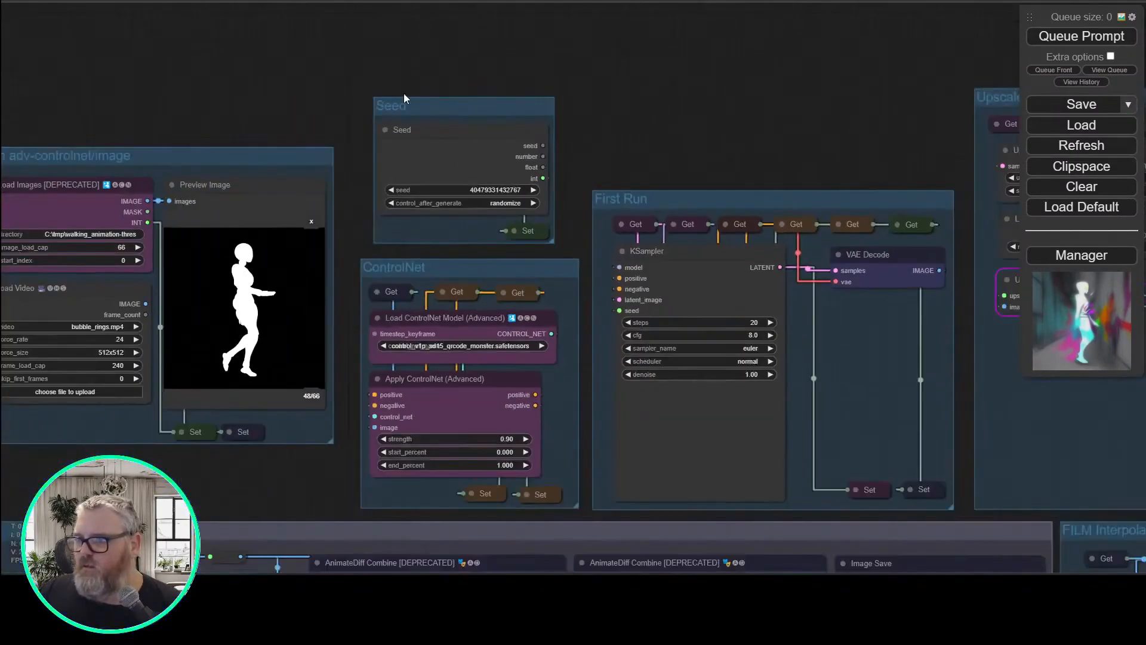
left_click_drag(404, 96, 778, 55)
left_click_drag(507, 68, 383, 56)
scroll(536, 47, "up", 4)
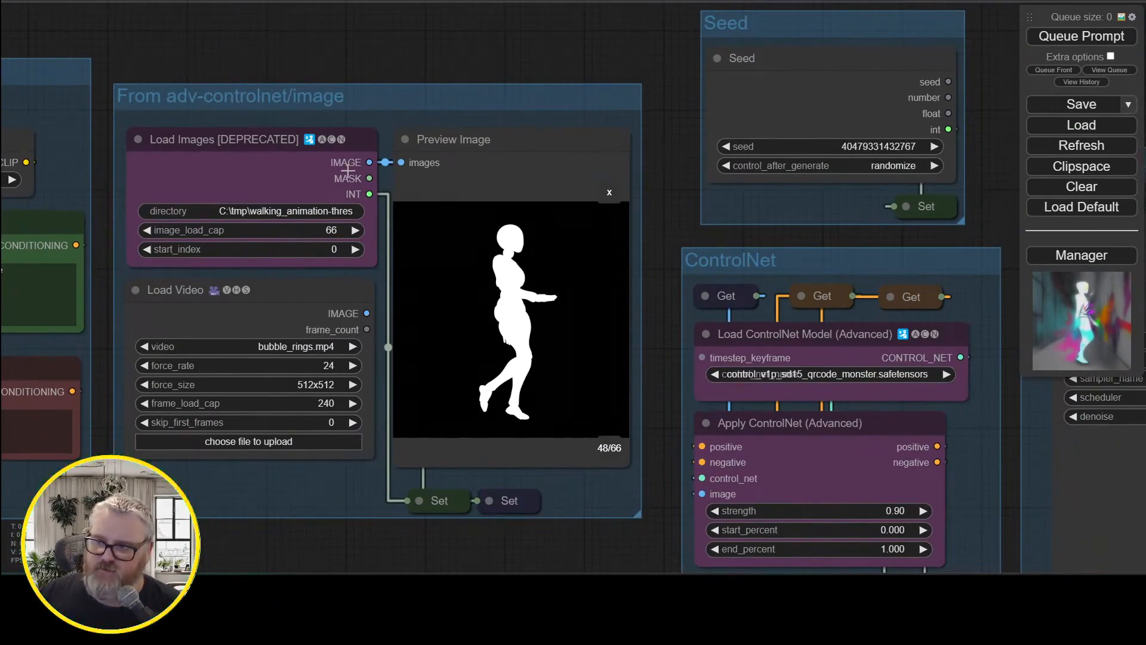
left_click_drag(314, 298, 316, 300)
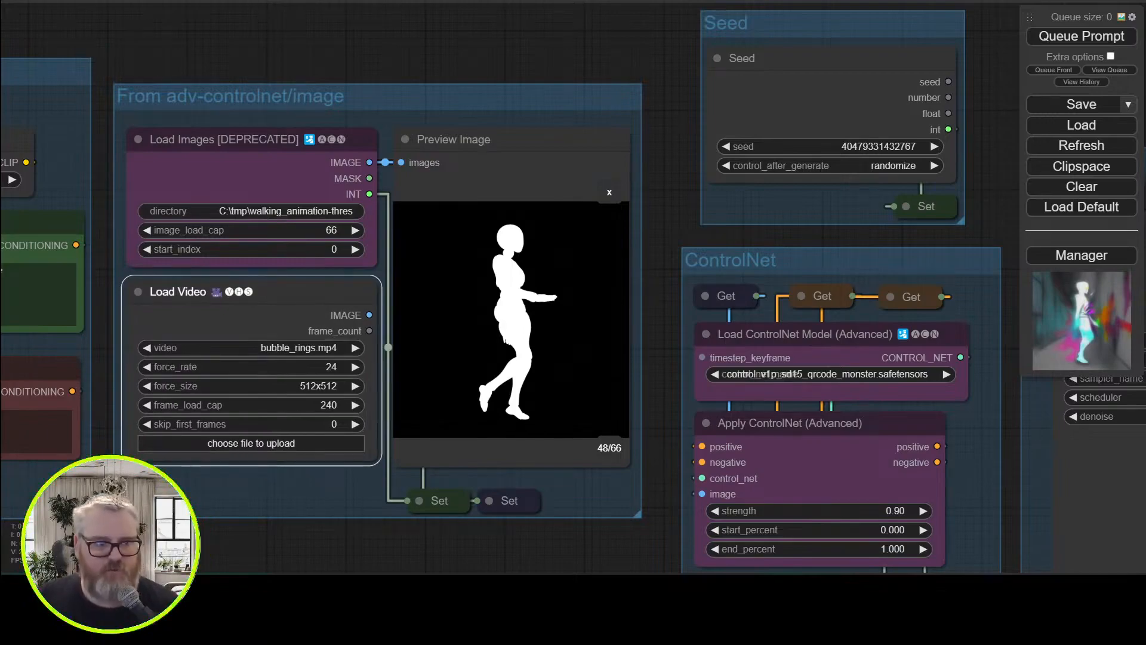
scroll(479, 94, "down", 5)
left_click_drag(438, 393, 494, 289)
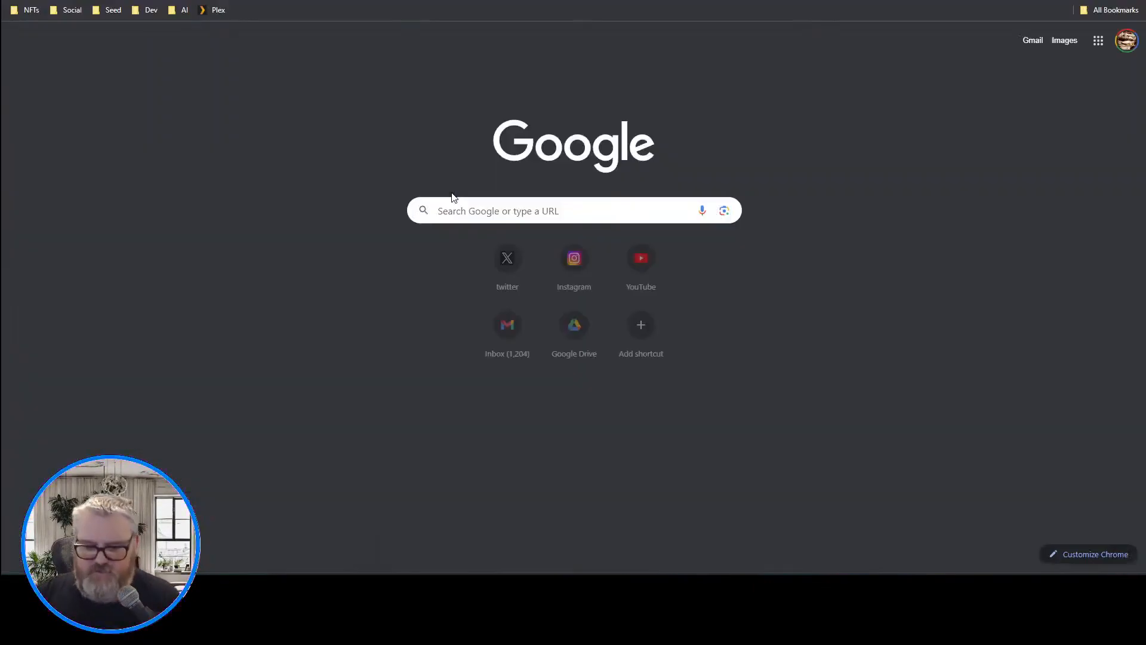
Open the Mixamo website and browse its list of character animations
type("mixamo animation")
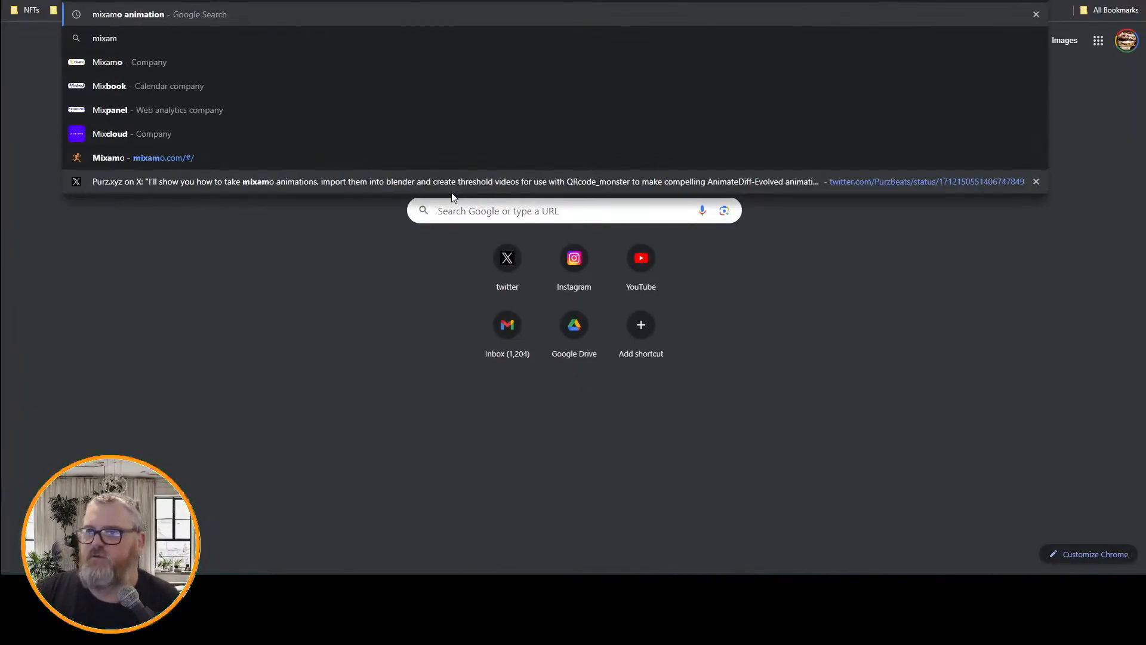
key("Return")
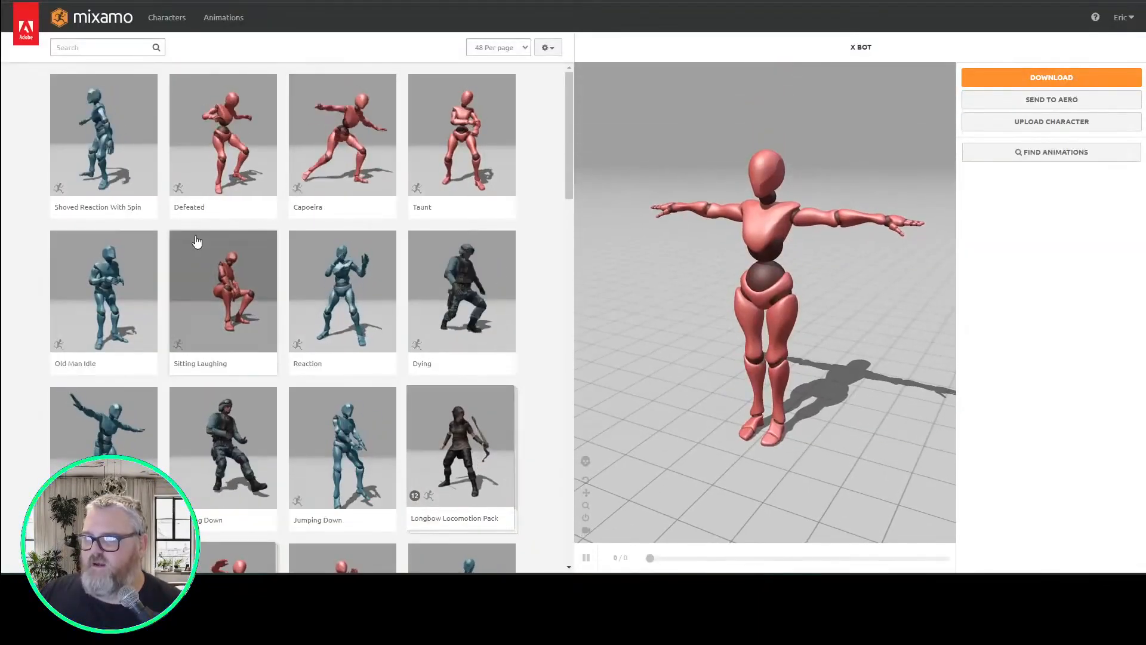
scroll(384, 305, "down", 7)
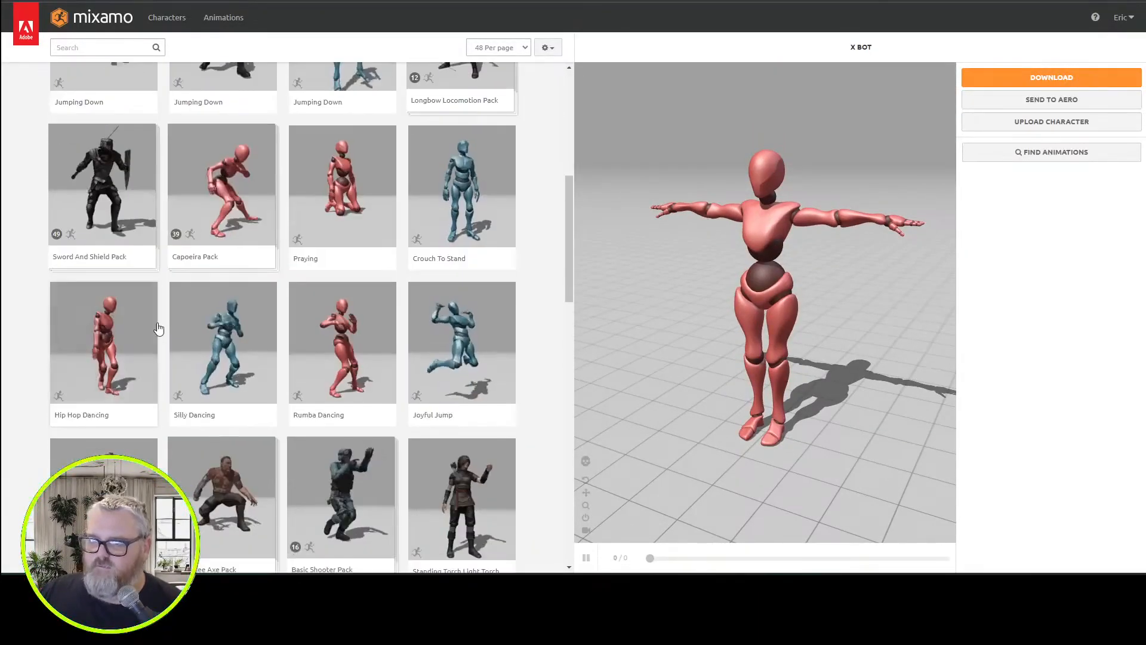
scroll(159, 328, "down", 10)
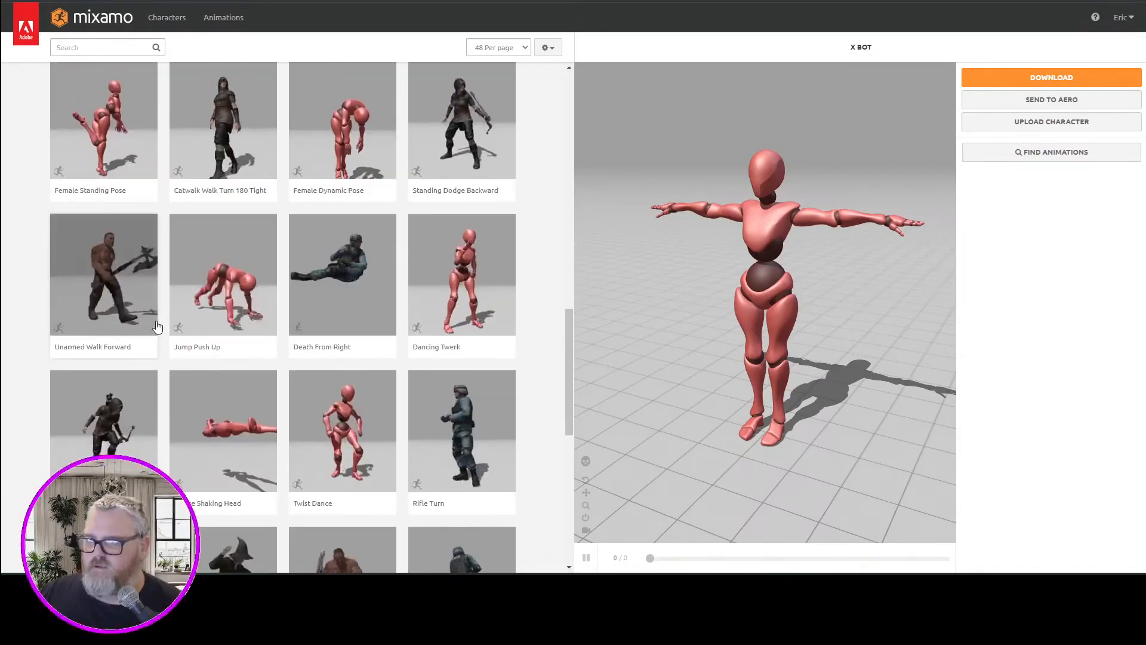
Search the Mixamo animations for "walk", followed by a search for "drunk"
left_click(93, 47)
key("Return")
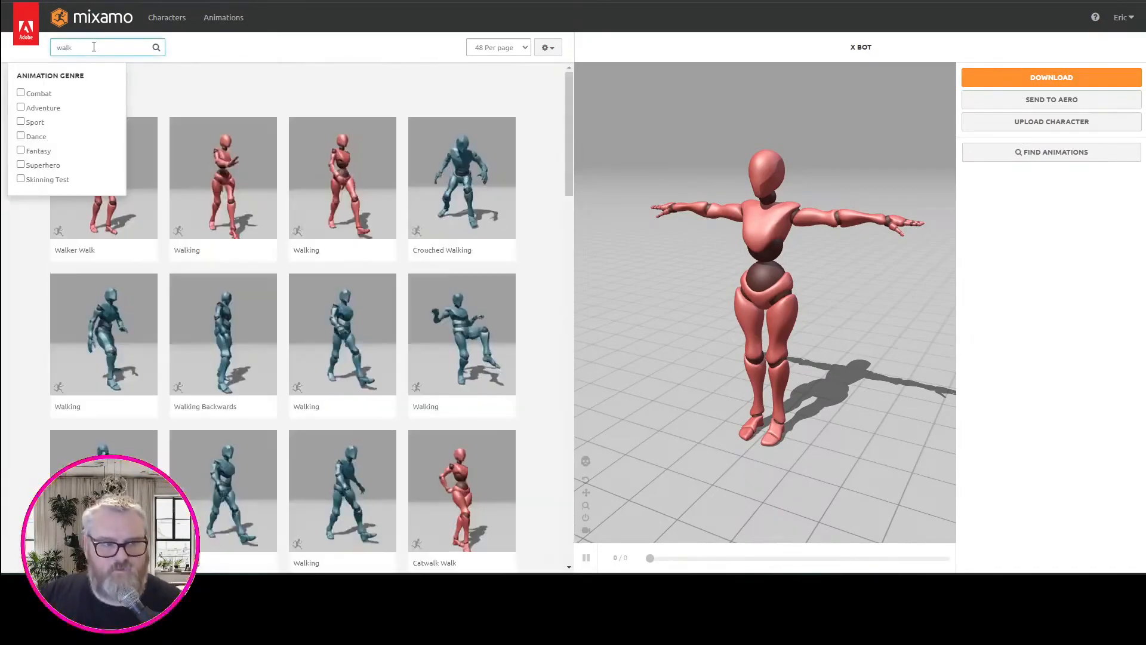
type("drunk")
key("Return")
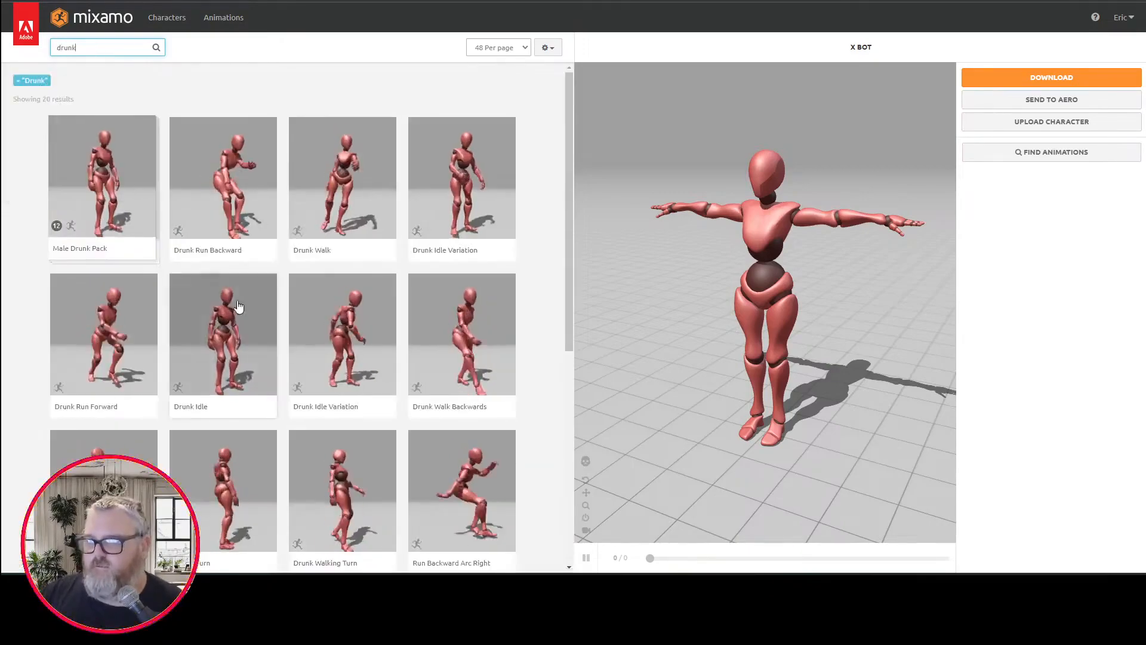
Preview the Drunk Walk animation on X Bot, comparing its motion with In Place on and off
left_click(337, 212)
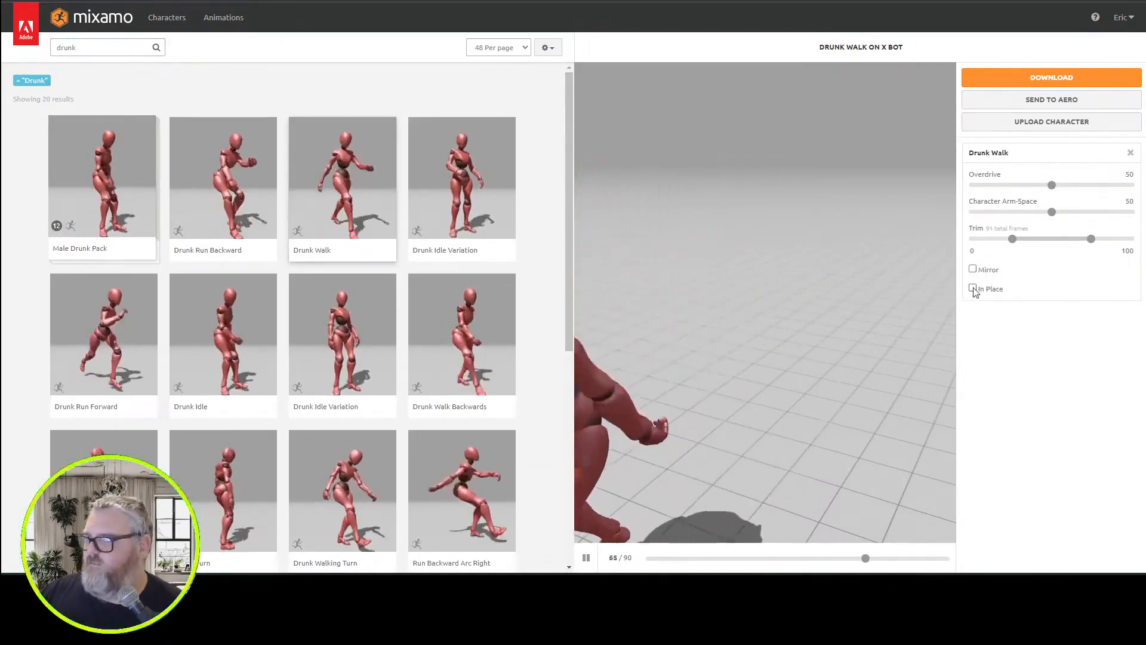
left_click(972, 288)
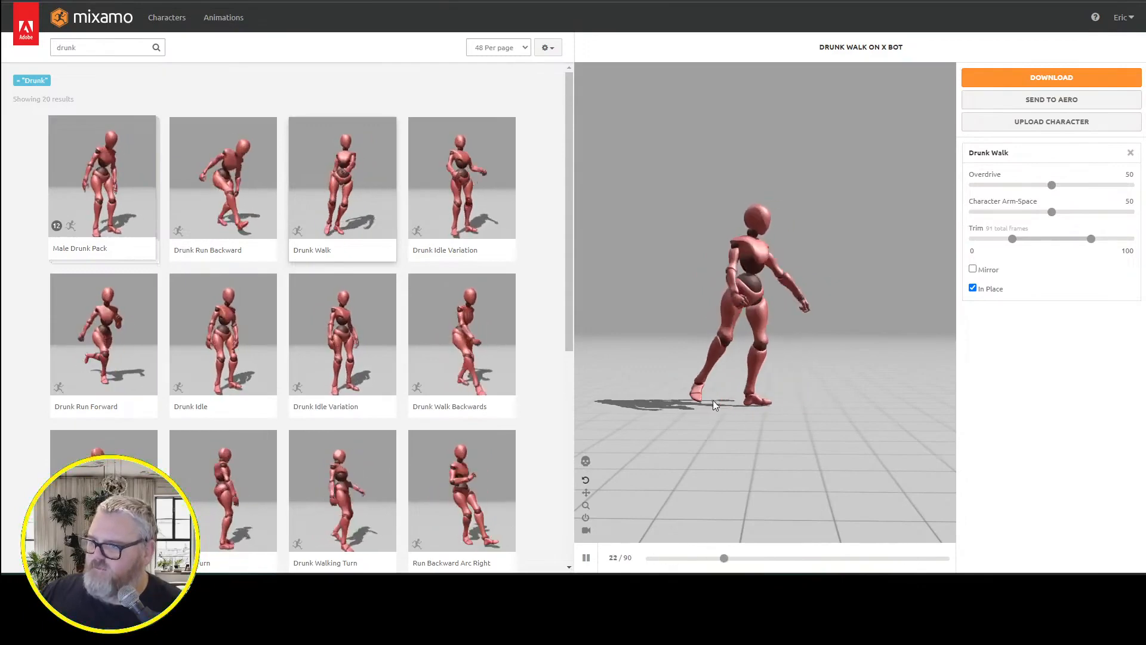
left_click(973, 288)
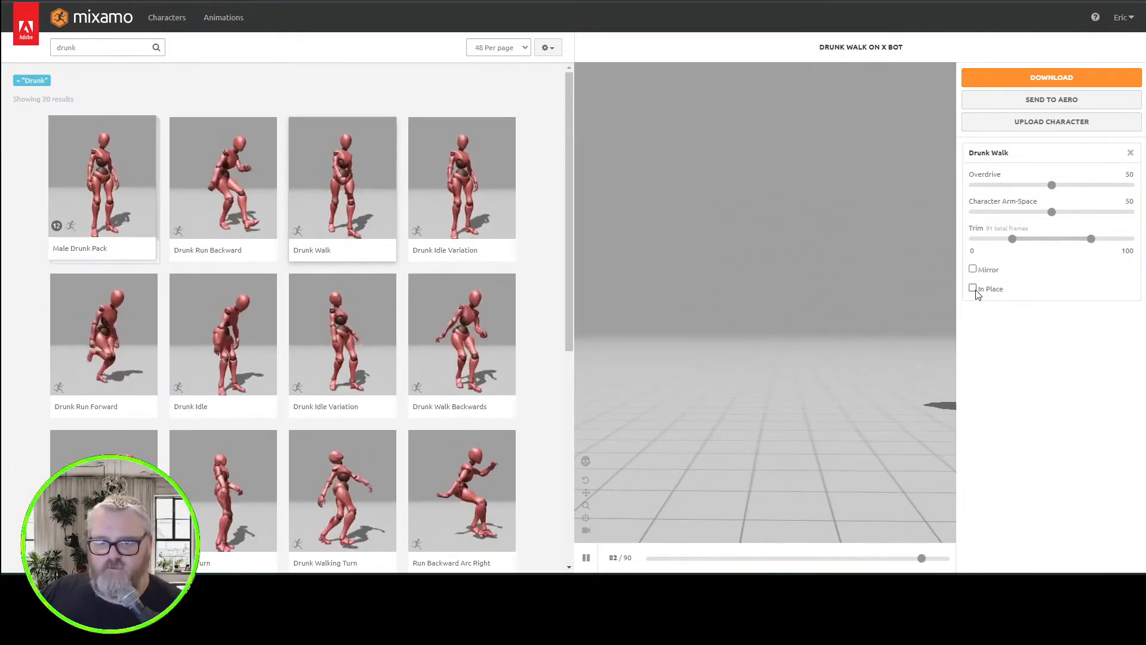
left_click(973, 288)
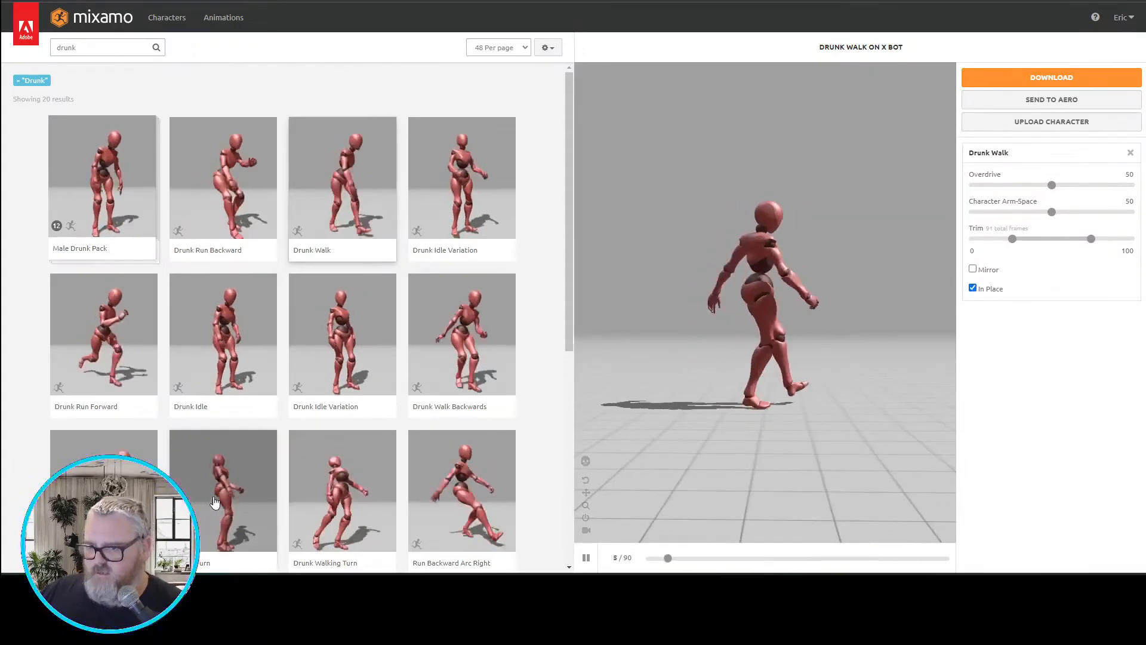
Apply the Drunk Run Forward animation to X Bot and enable In Place
left_click(129, 335)
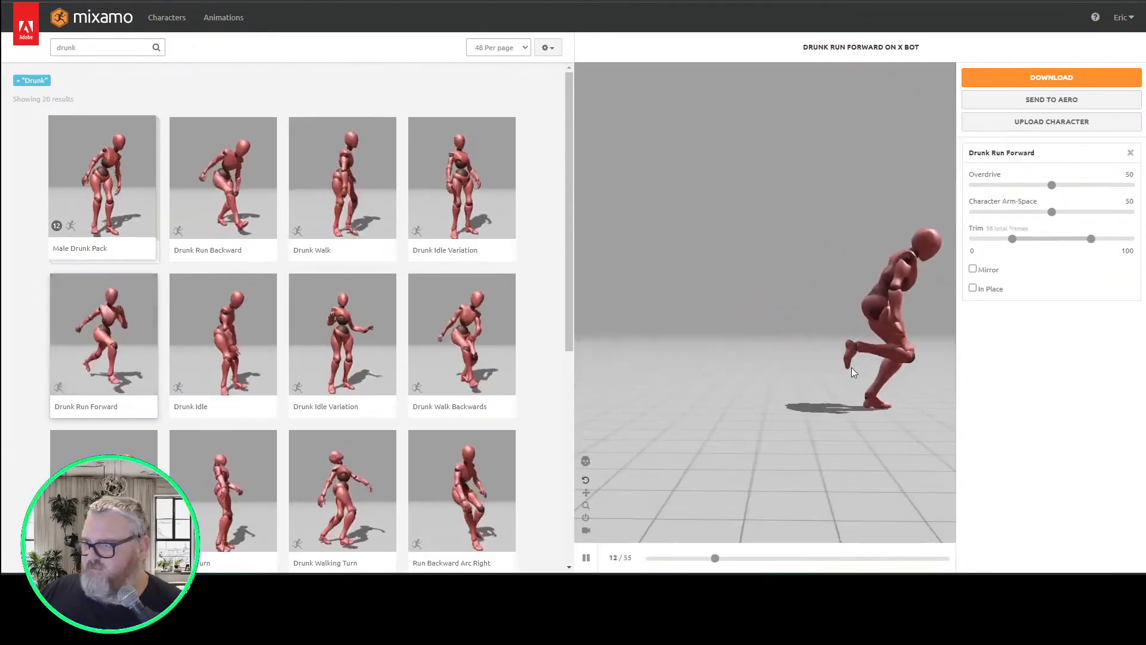
left_click(972, 289)
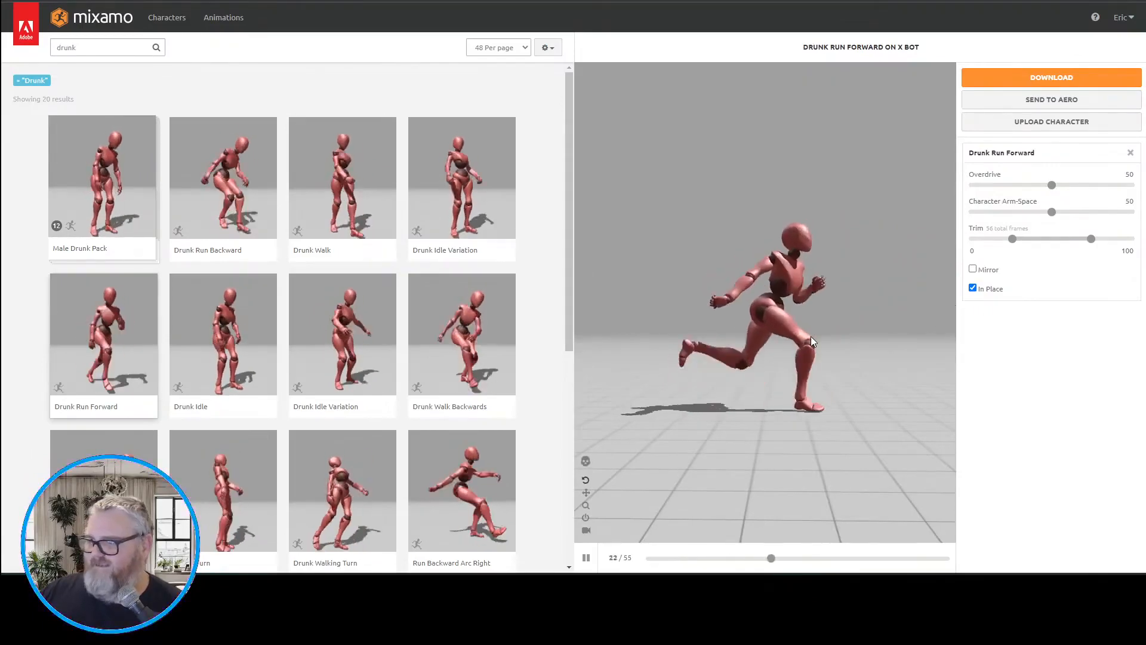
scroll(788, 314, "up", 4)
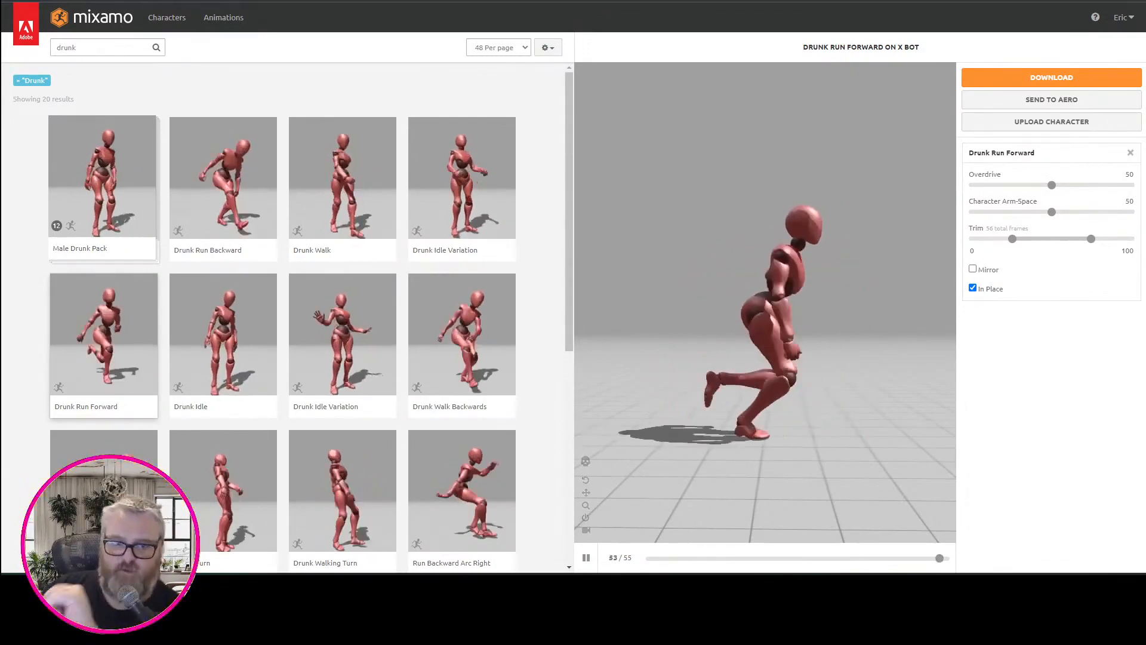
Download the Drunk Run Forward animation as FBX Binary with skin at 24 frames per second, without keyframe reduction
left_click(995, 79)
left_click(478, 170)
left_click(472, 183)
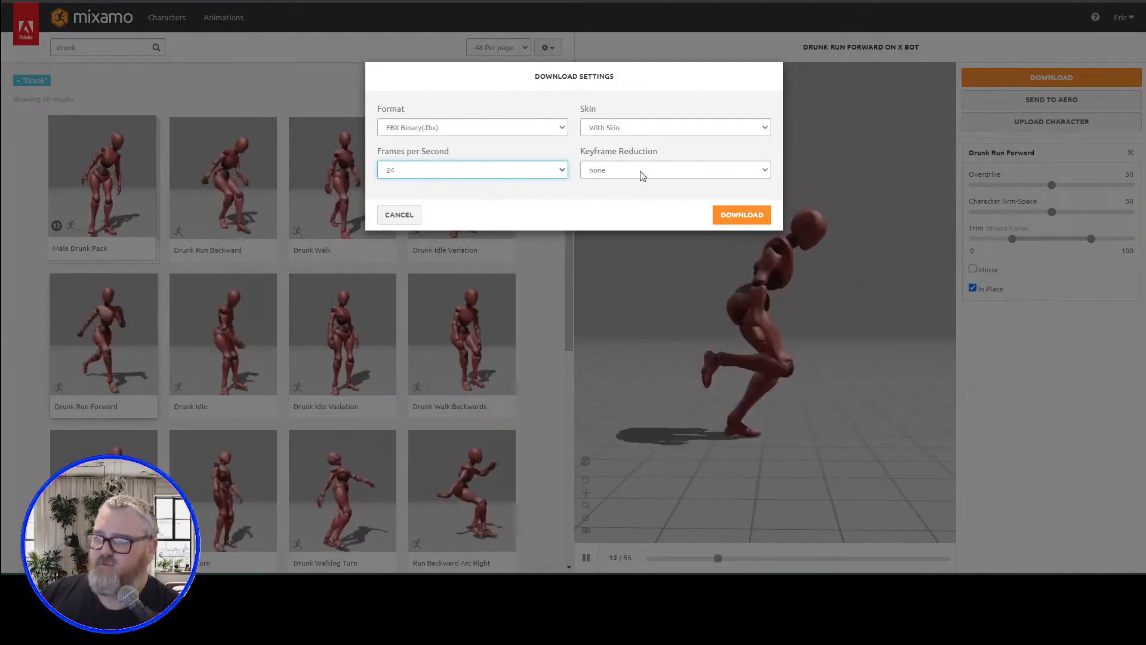
left_click(741, 217)
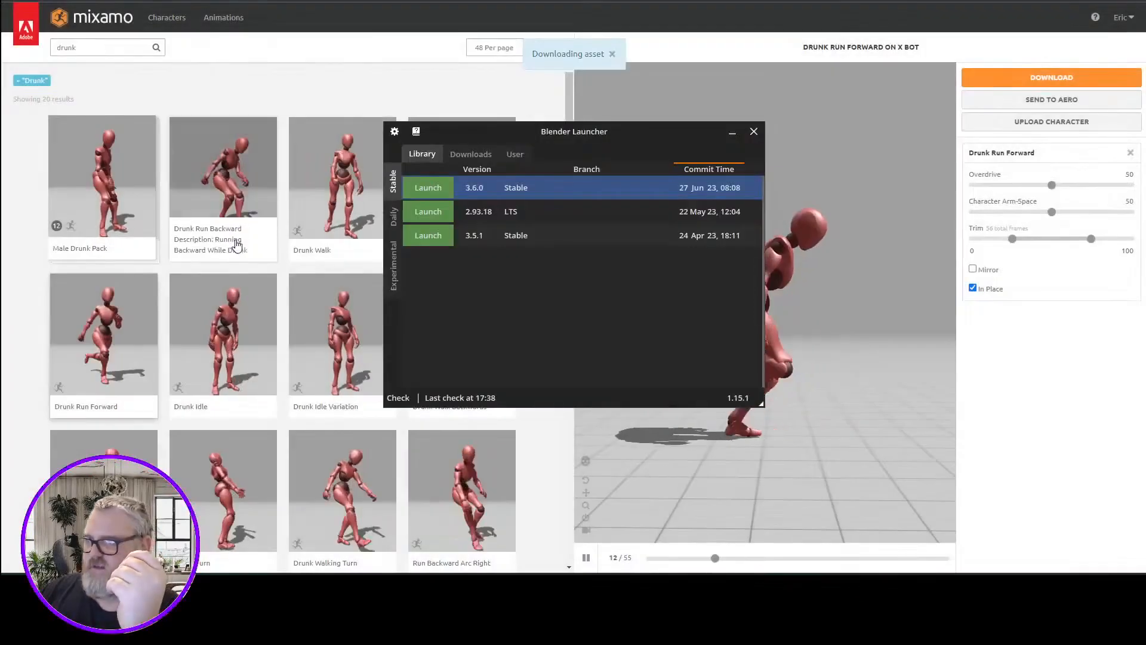
Launch Blender 3.6.0 and, from the browser's download list, reveal Drunk Run Forward.fbx in its folder
left_click(435, 192)
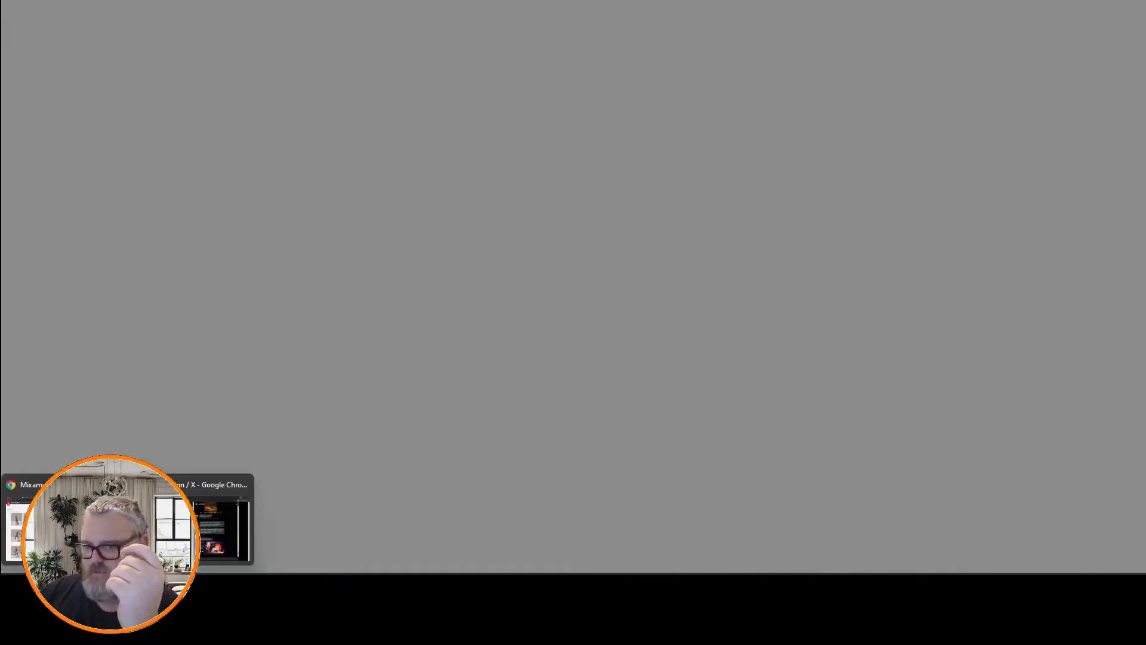
left_click(65, 526)
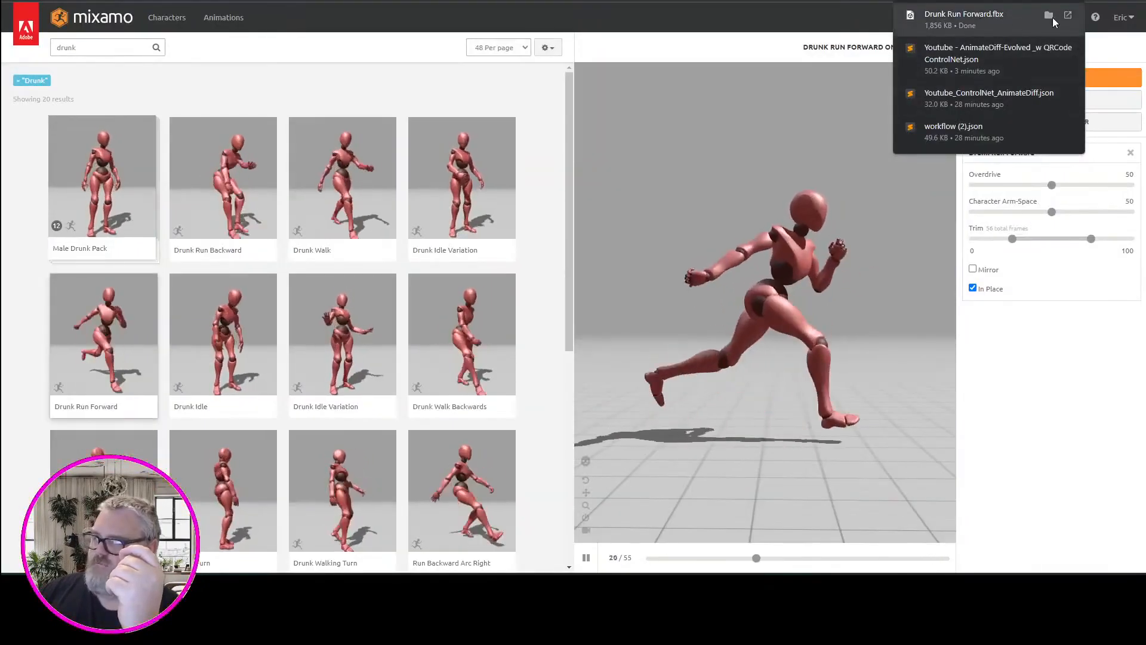
left_click(1044, 16)
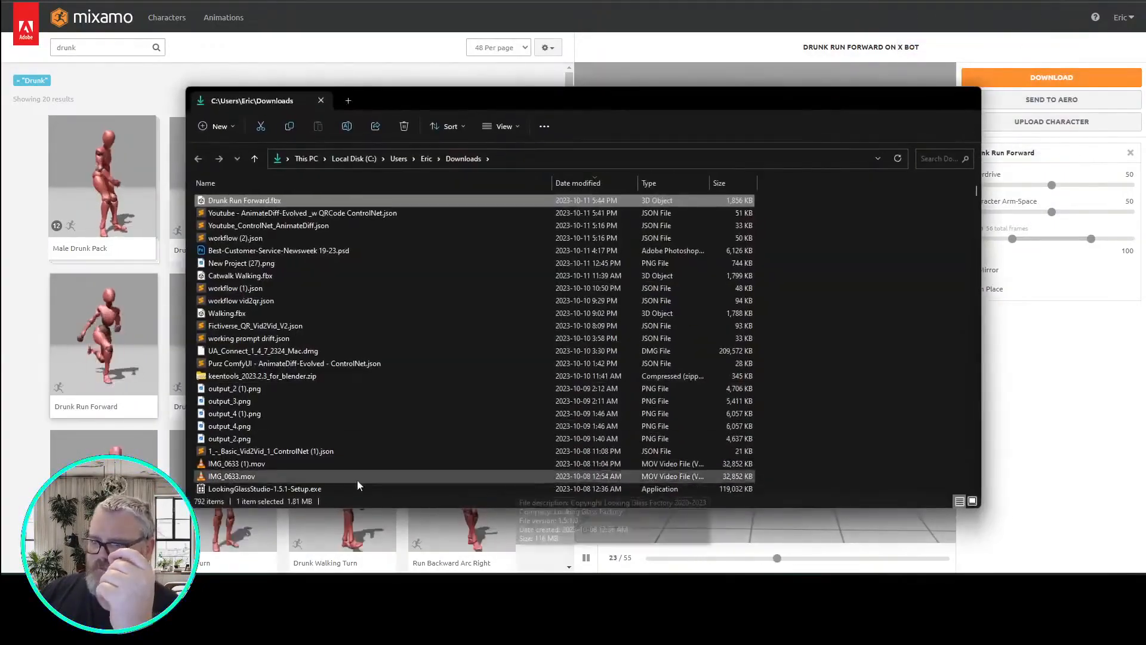
Switch to Blender, dismiss the splash screen and delete the default cube
left_click(239, 526)
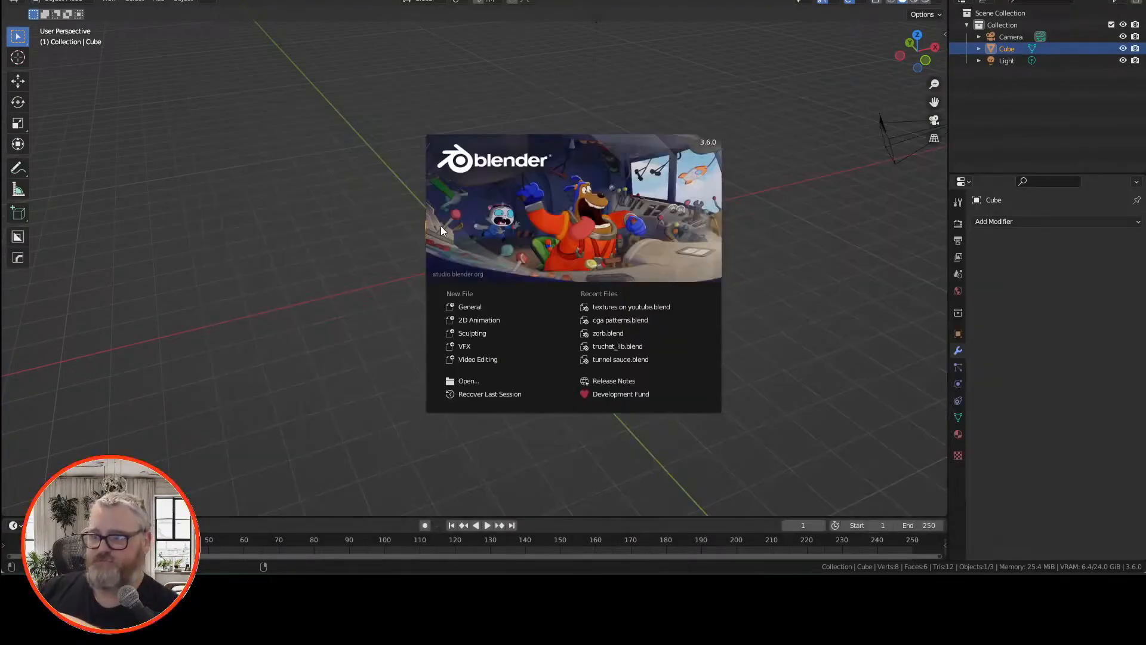
left_click(504, 264)
key("Delete")
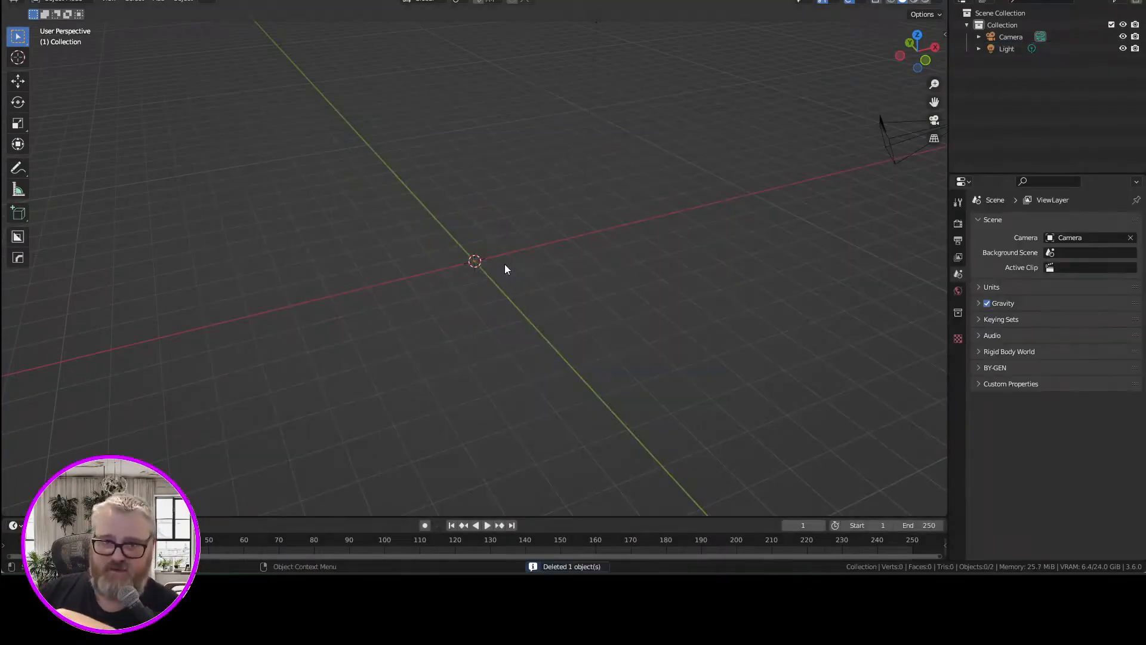
left_click(27, 2)
left_click(102, 11)
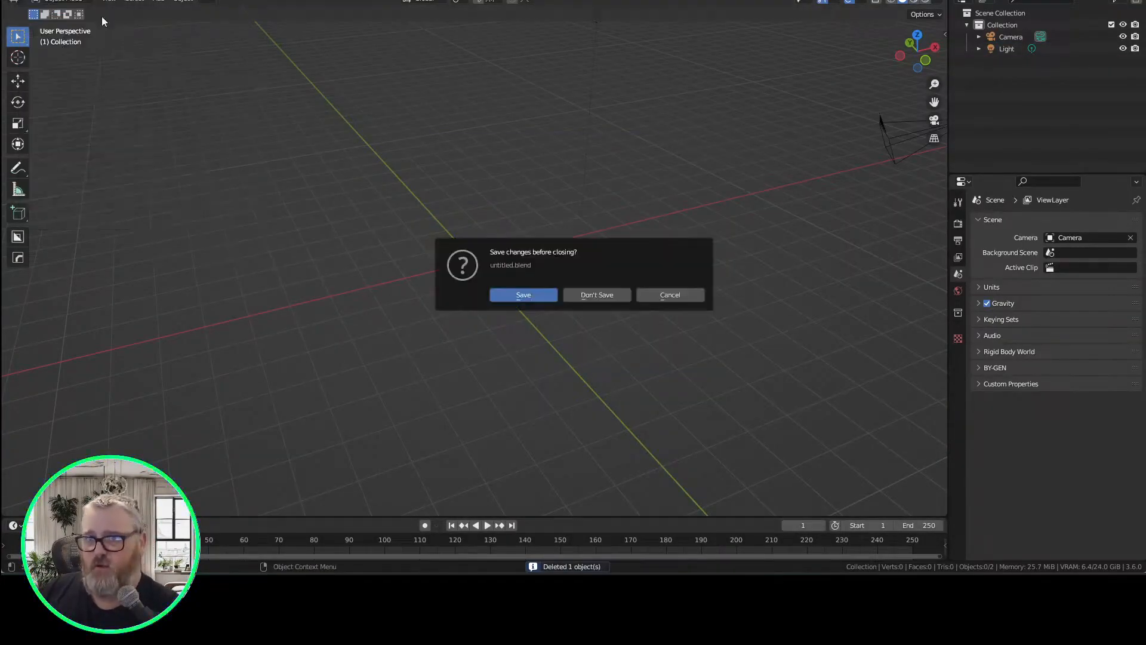
left_click(598, 294)
Import Drunk Run Forward.fbx from the Downloads folder into the Blender scene
left_click(27, 1)
mouse_move(107, 148)
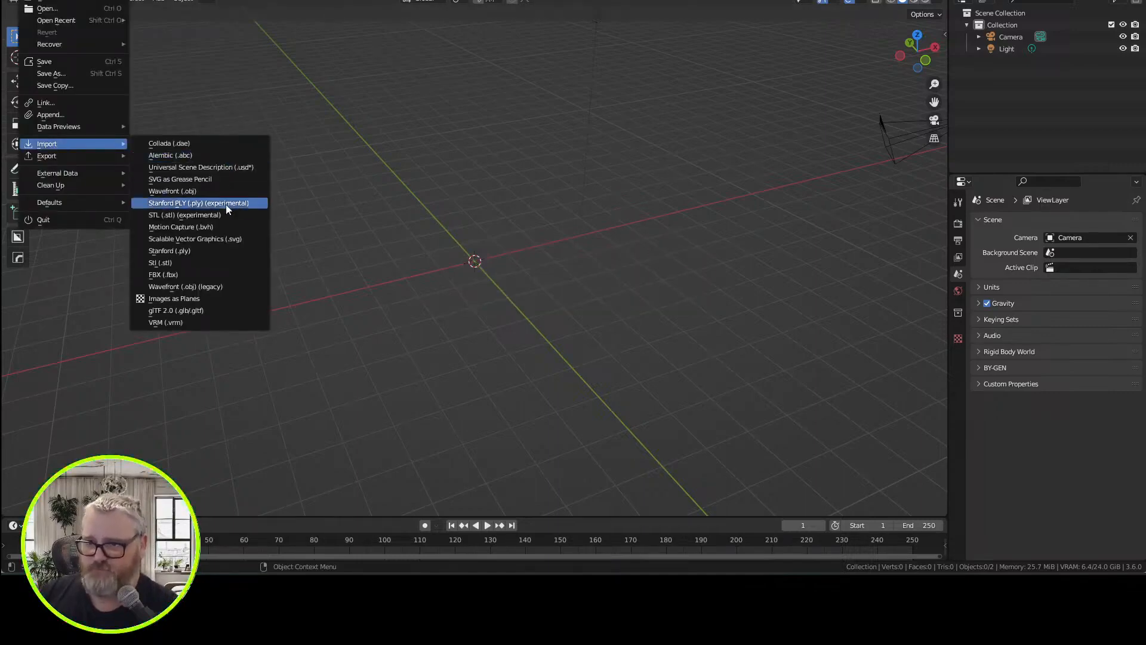
left_click(222, 276)
scroll(388, 233, "down", 15)
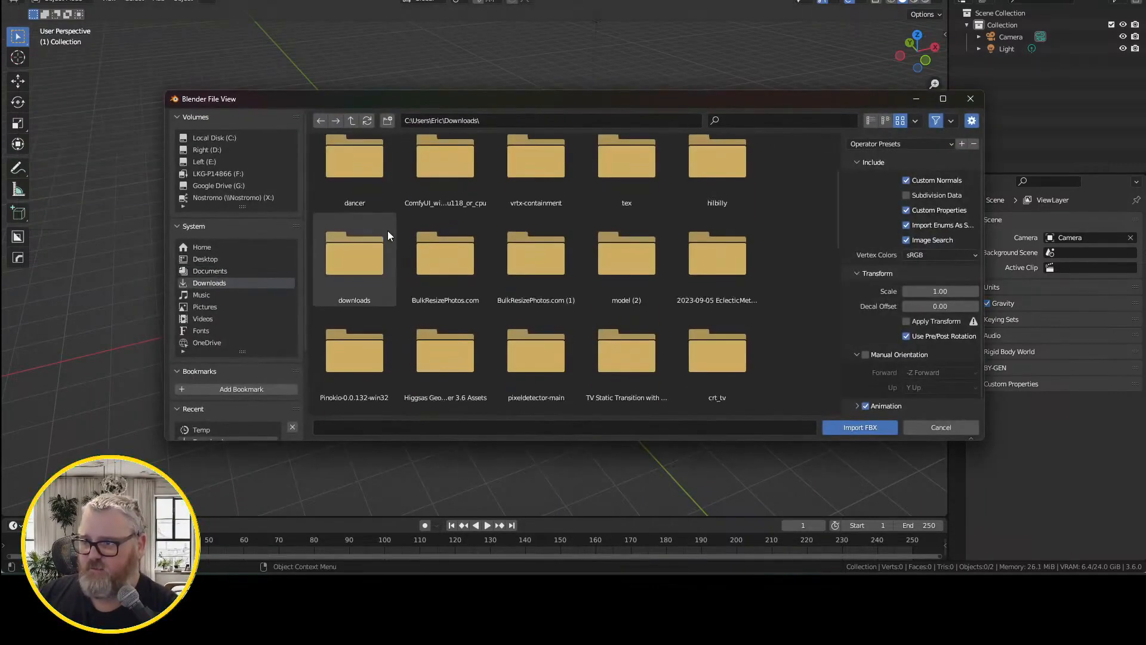
double_click(713, 182)
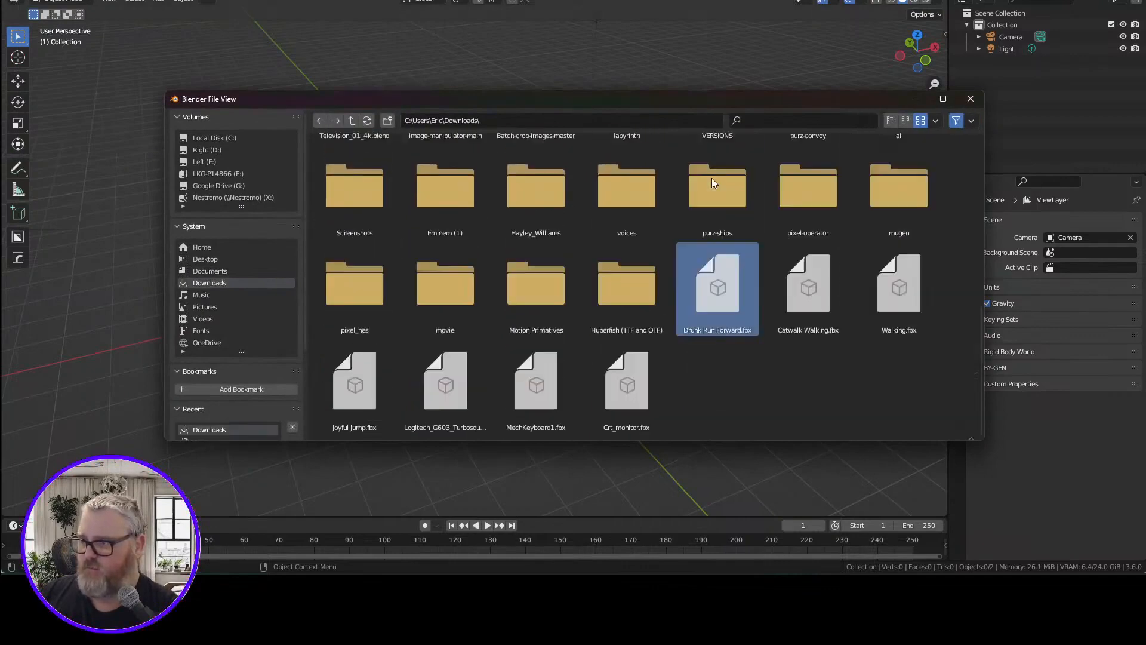
View the imported character side-on along the X axis and play its running animation
left_click_drag(507, 275, 601, 231)
left_click(600, 232)
scroll(600, 232, "up", 7)
left_click(934, 50)
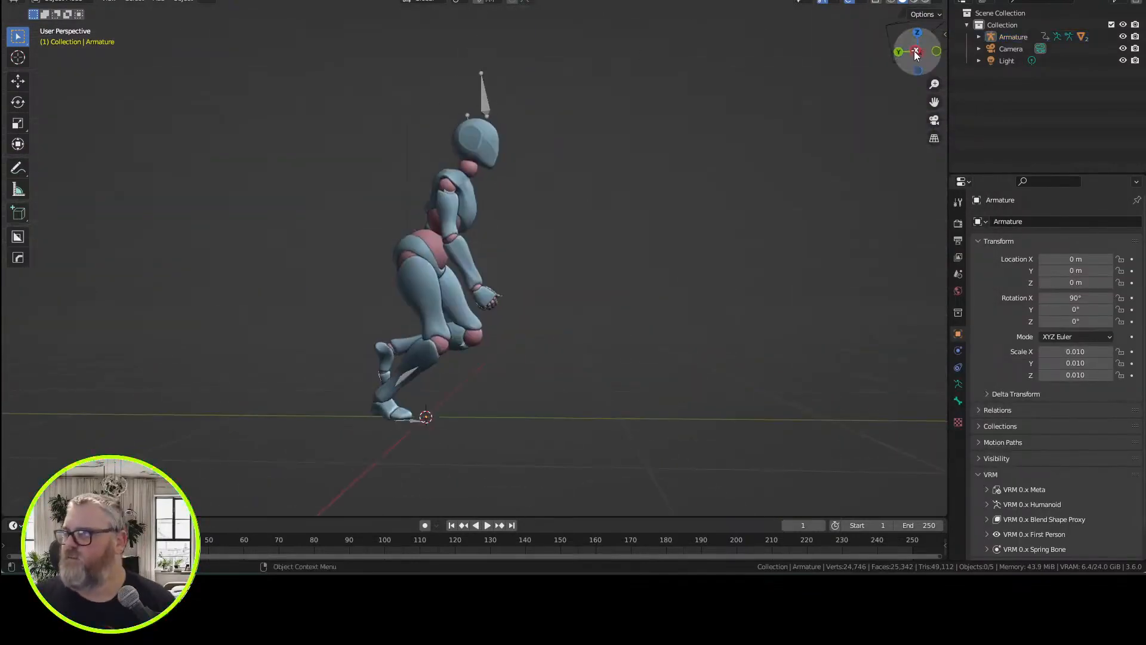
key("space")
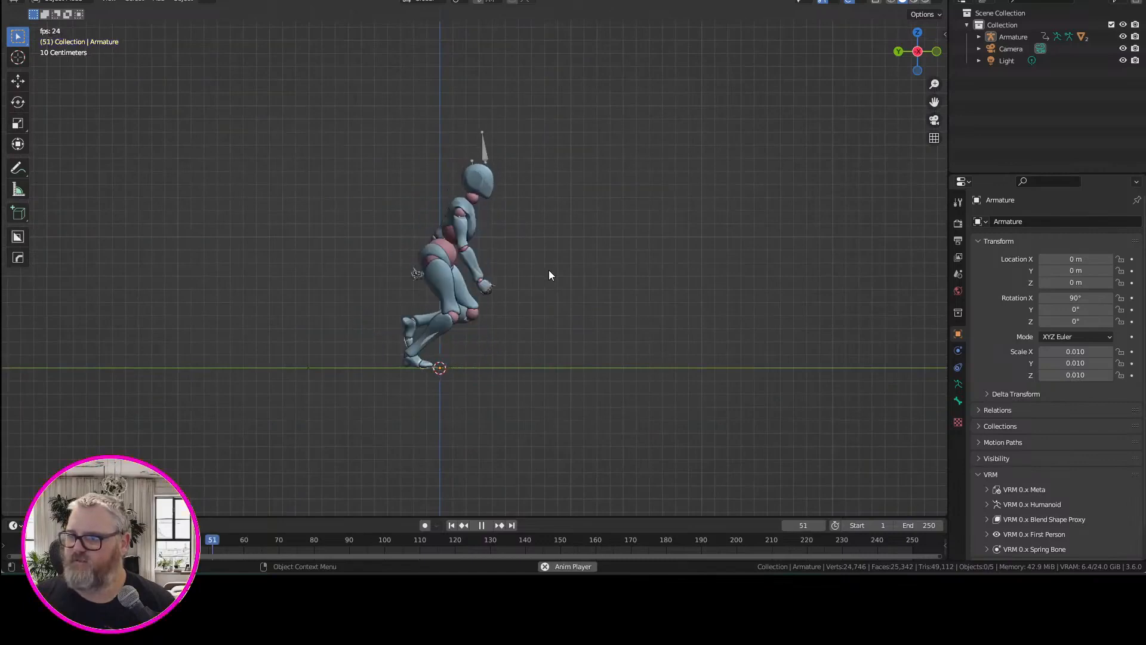
Find the final frame of the run animation, set the end frame to 45, and play the loop
key("shift+Left")
key("space")
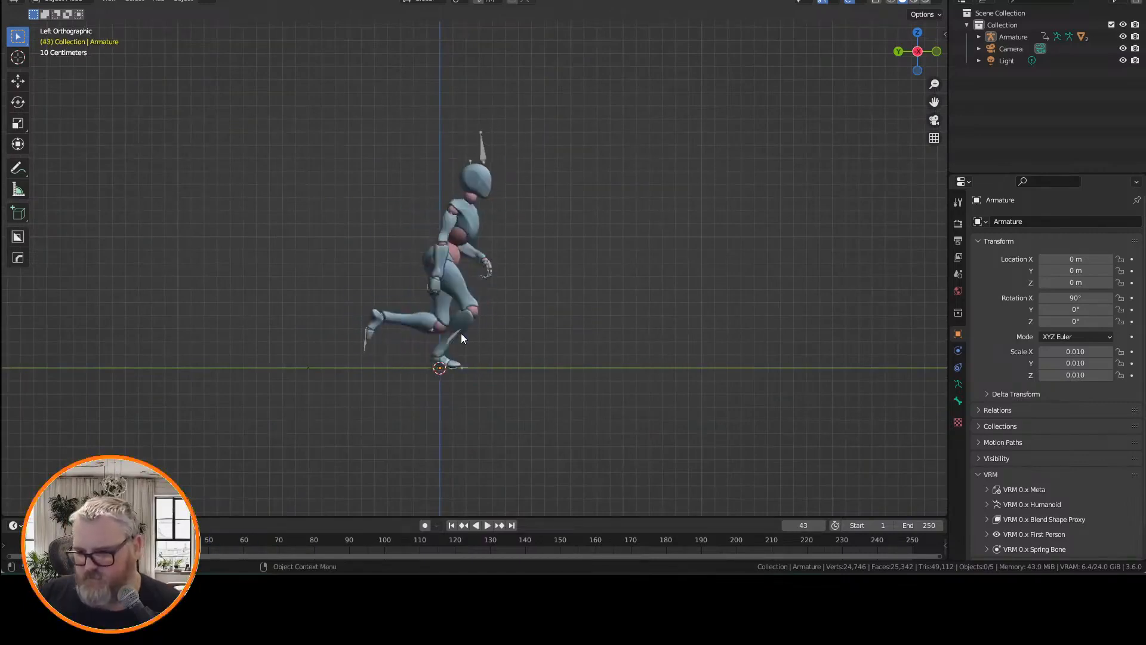
key("space")
key("Right")
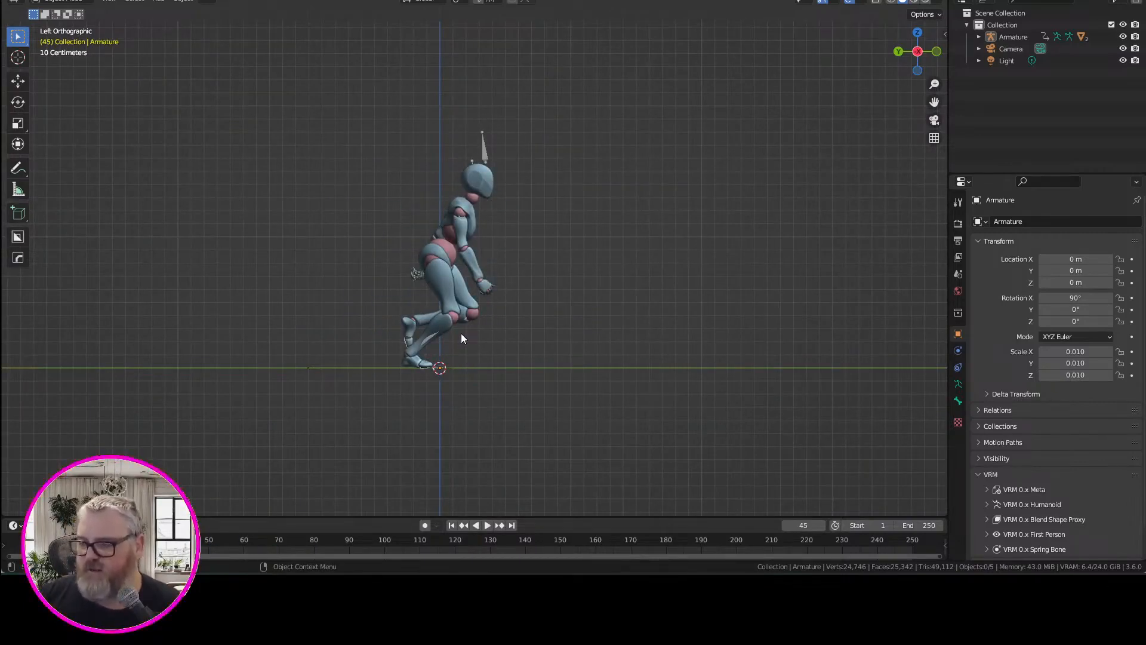
type("45")
key("Return")
key("space")
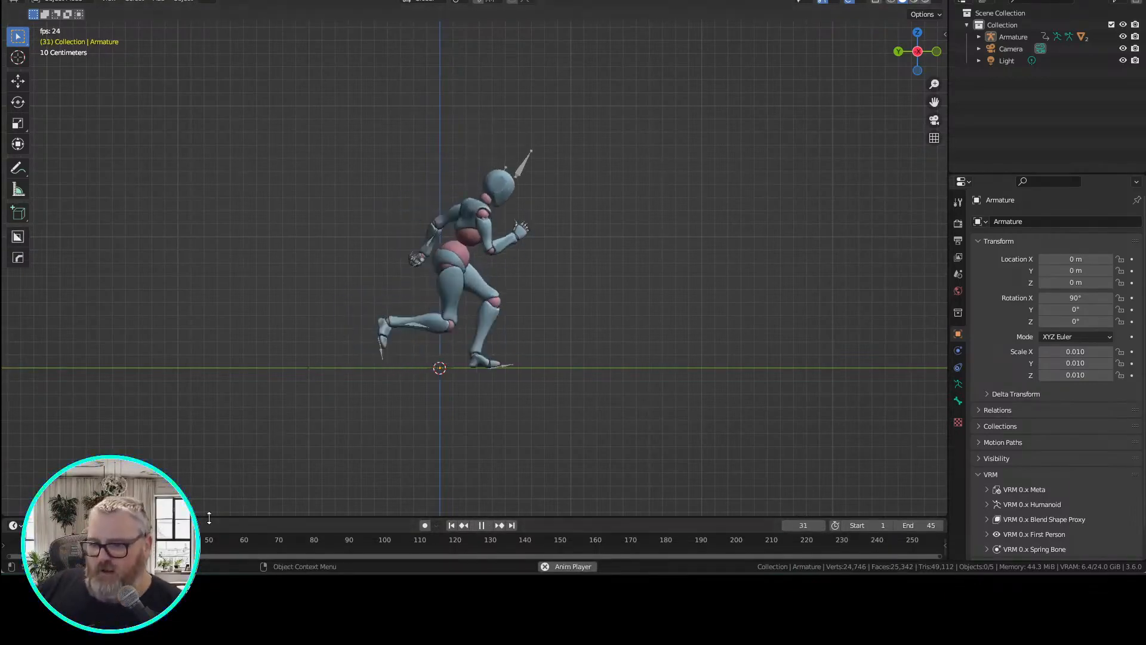
Enlarge the timeline area, change it to the Graph Editor, and show the armature's curves without limiting them to selected bones
left_click_drag(209, 517, 209, 296)
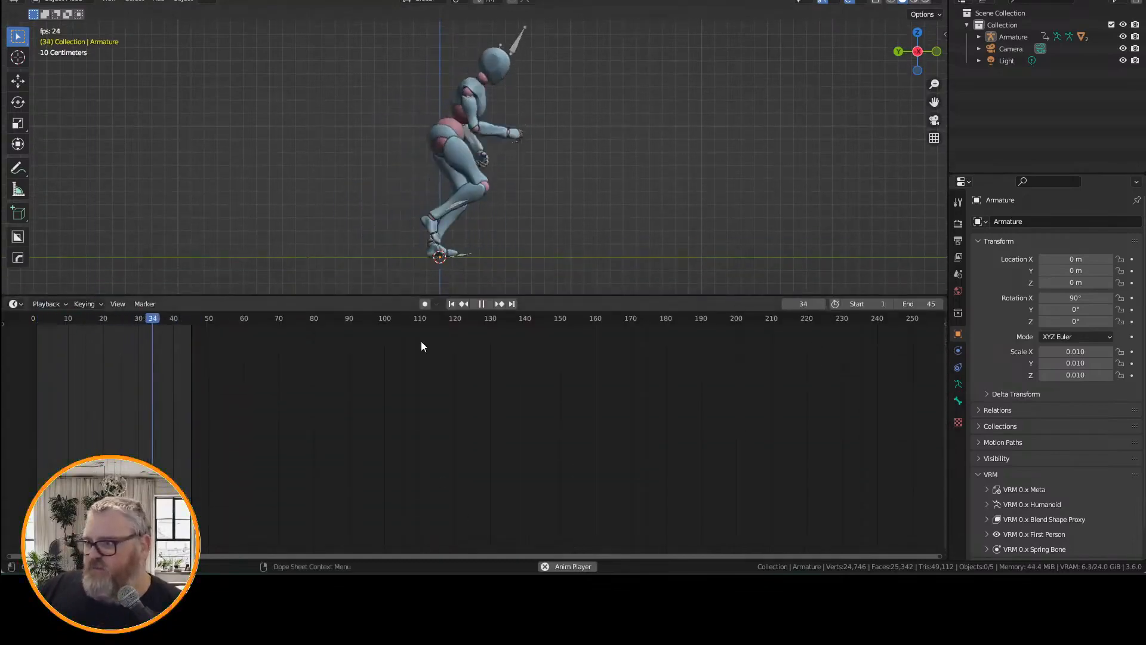
key("space")
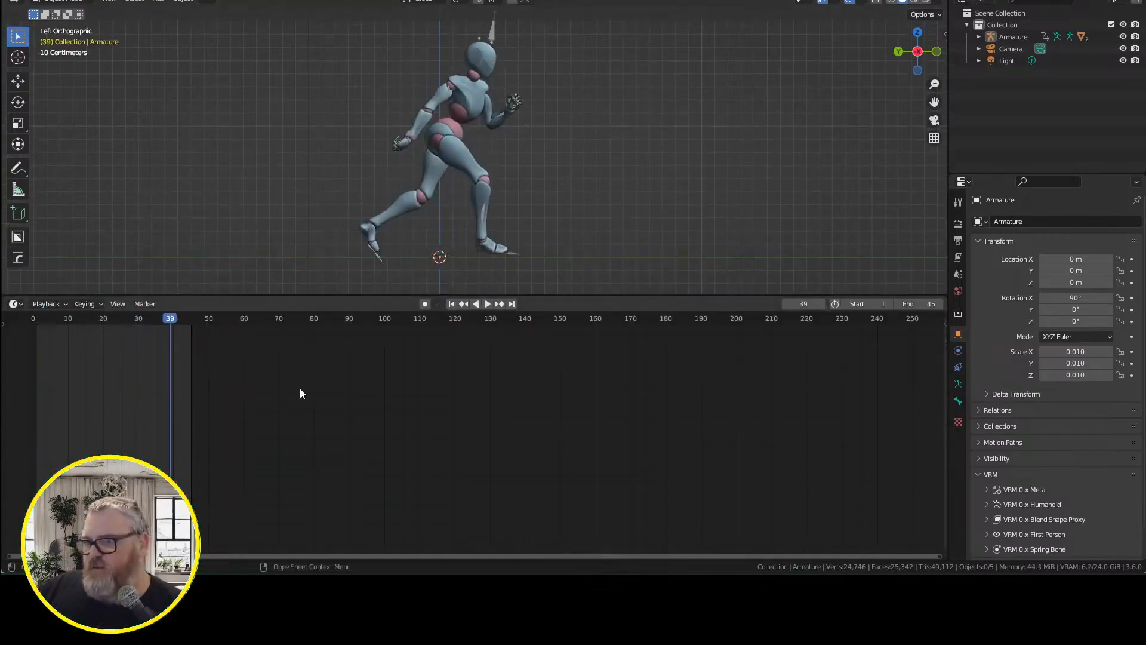
left_click(14, 304)
left_click(195, 364)
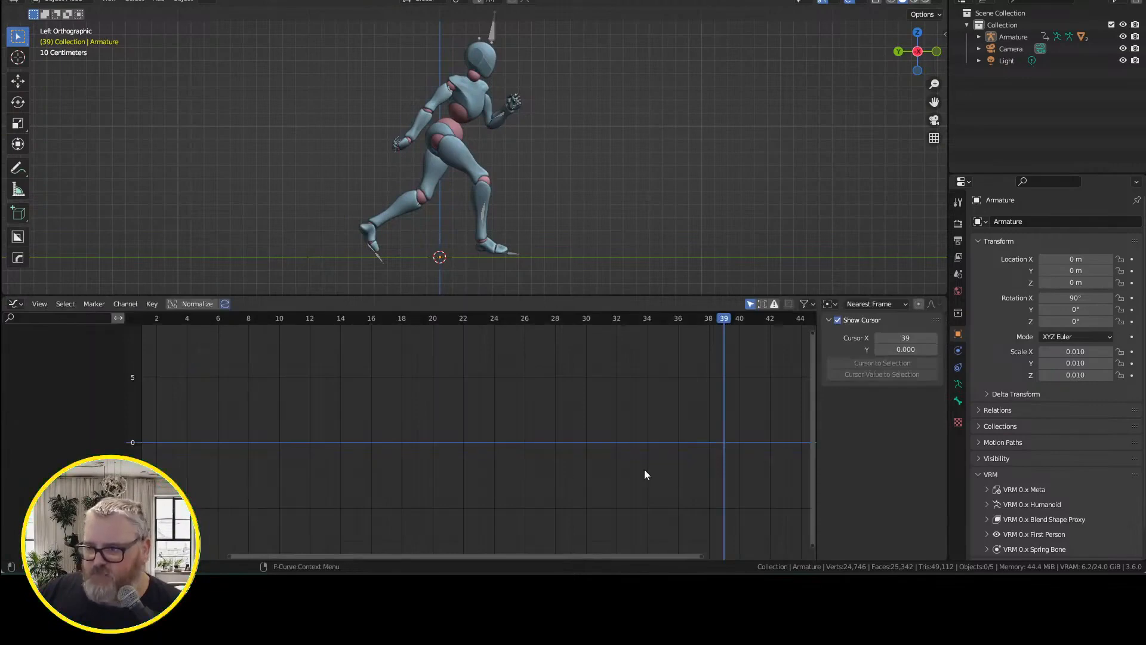
left_click_drag(700, 556, 894, 560)
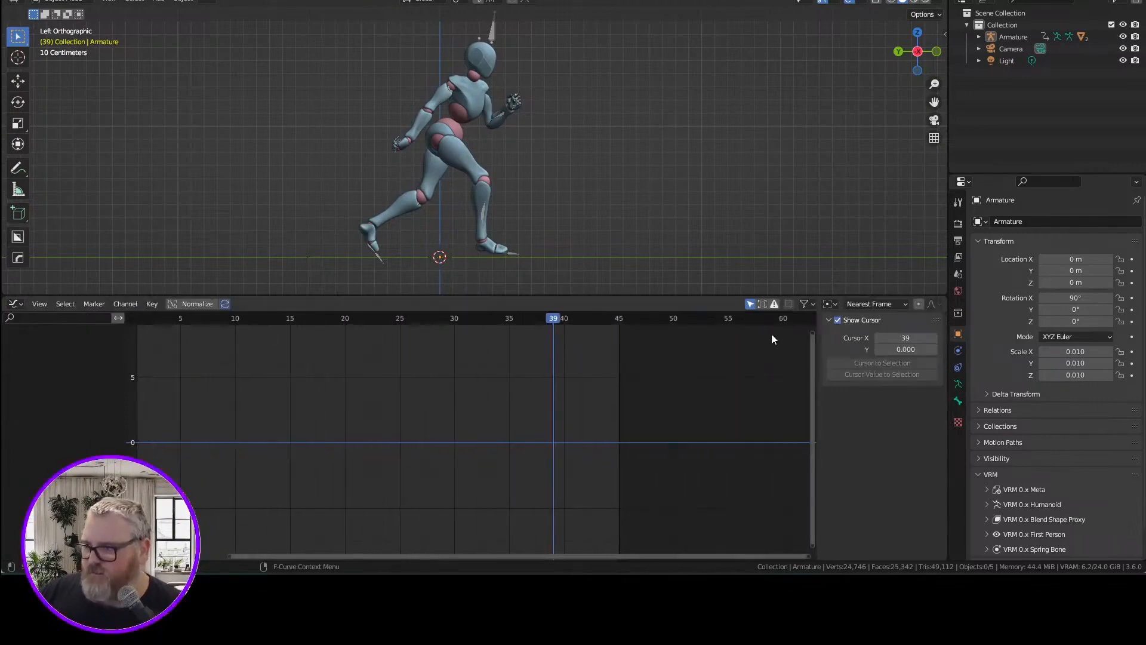
left_click(749, 304)
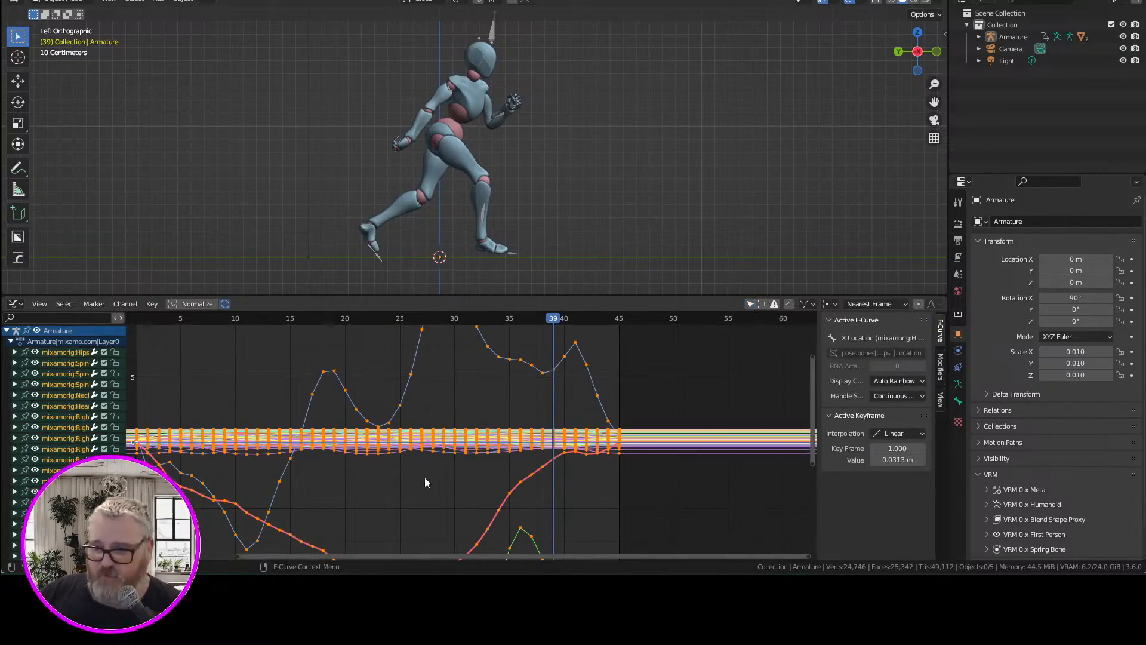
Copy all keyframes of the run cycle and paste them at frame 45
scroll(424, 477, "down", 20)
scroll(446, 454, "up", 11)
left_click(457, 463)
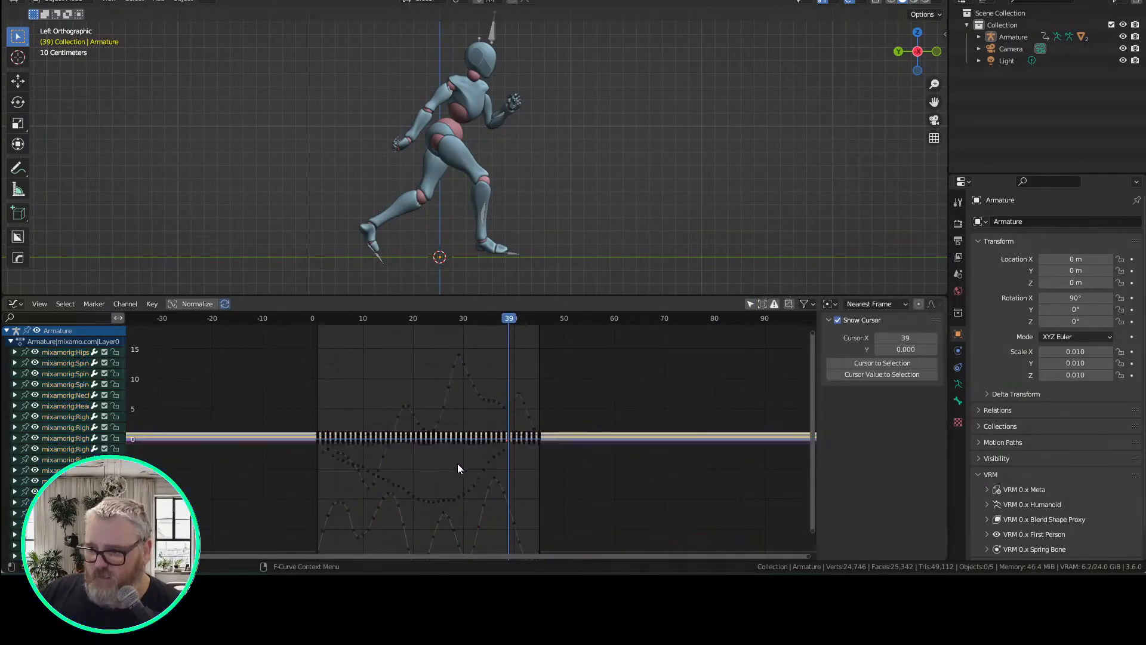
key("a")
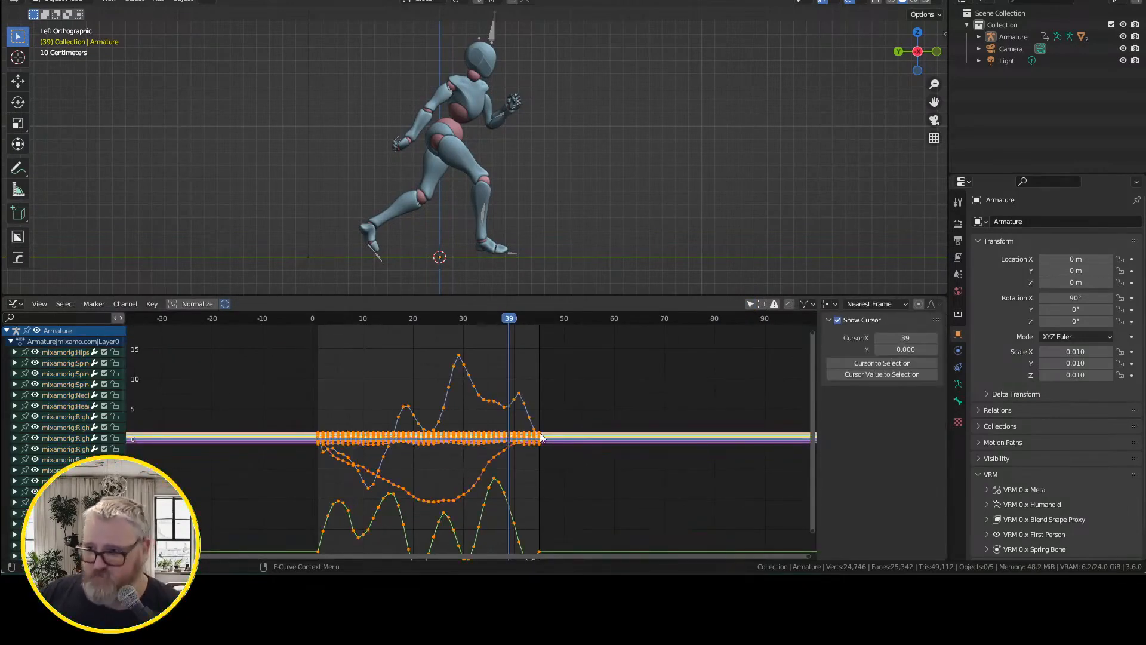
left_click(540, 319)
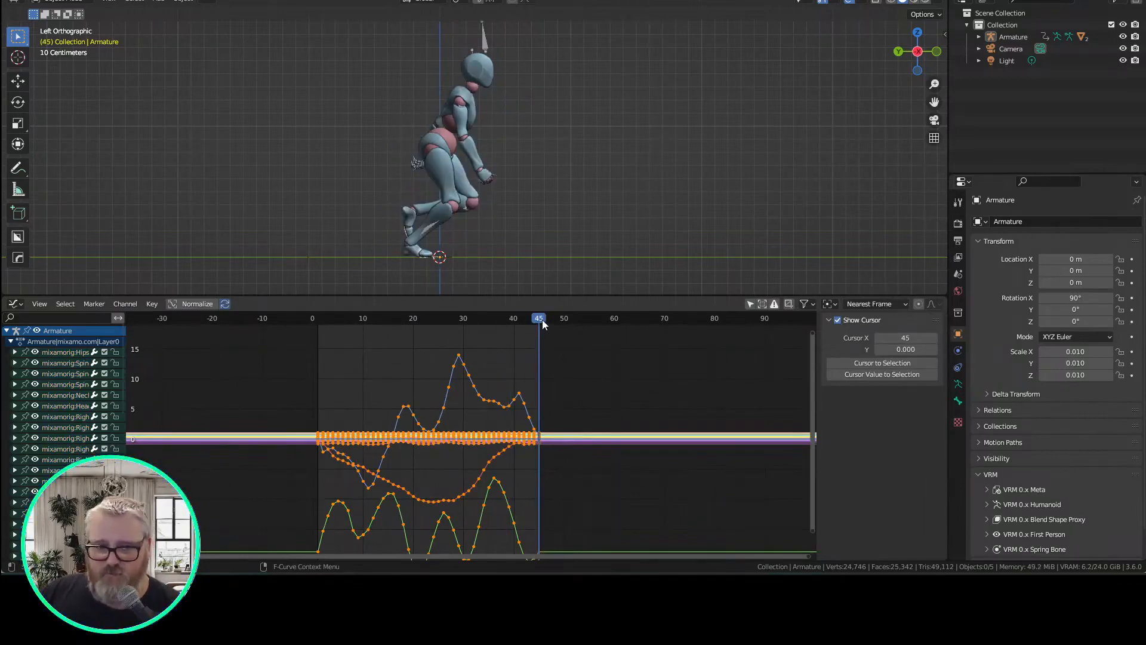
key("ctrl+v")
Paste the copied run cycle again at frame 90 and at frame 134
left_click_drag(554, 321, 767, 316)
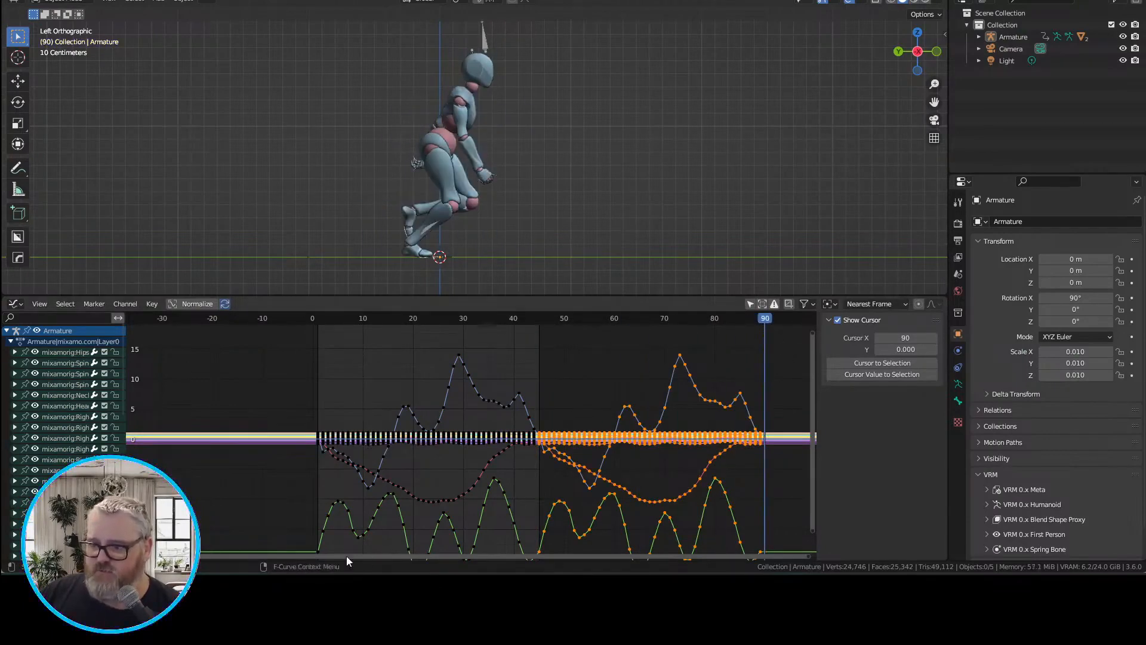
left_click_drag(346, 557, 575, 553)
key("ctrl+v")
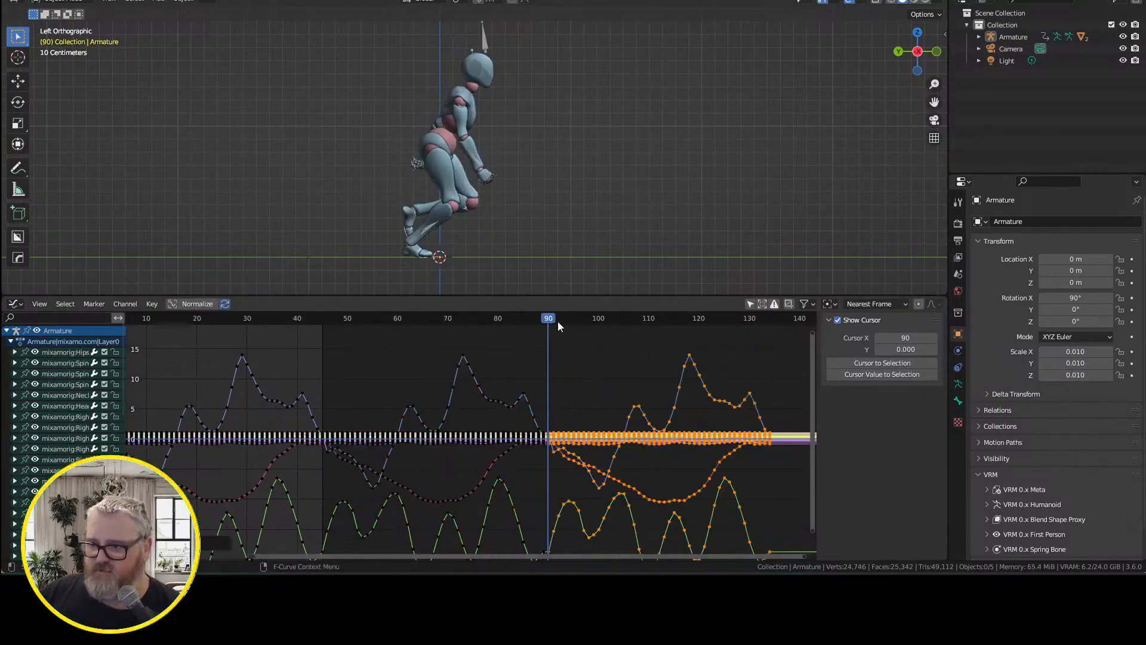
left_click_drag(558, 326, 769, 342)
left_click(769, 448, "ctrl")
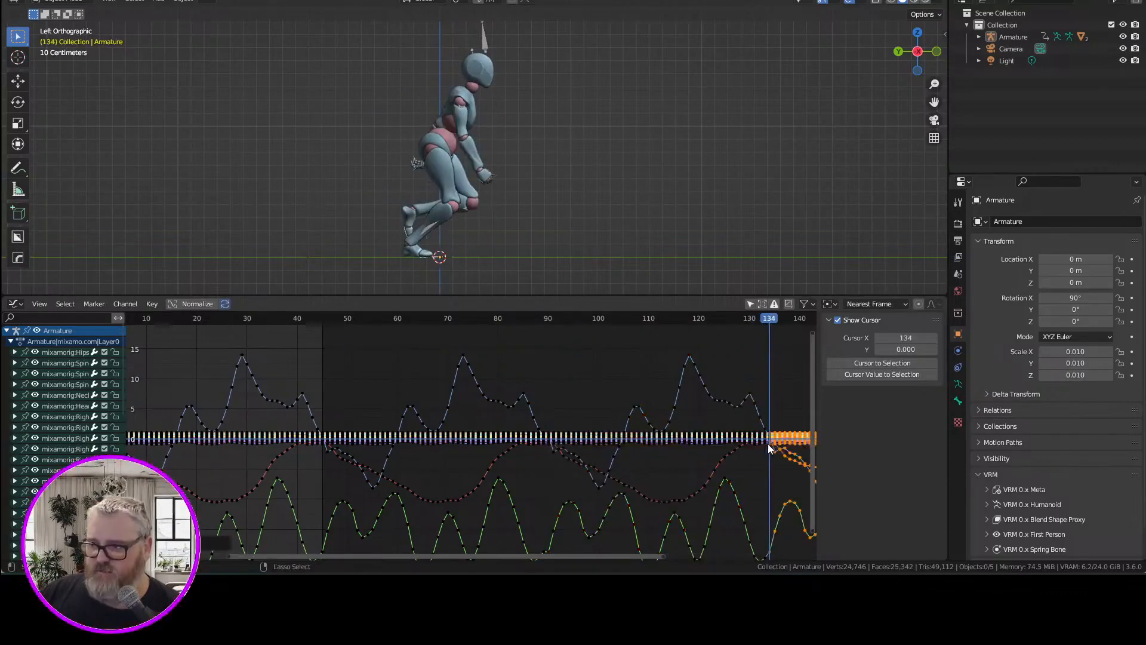
Go to the last pasted keyframe, switch the editor back to the Timeline, set the end frame to 178, and play the animation
left_click_drag(621, 555, 770, 555)
left_click(548, 317)
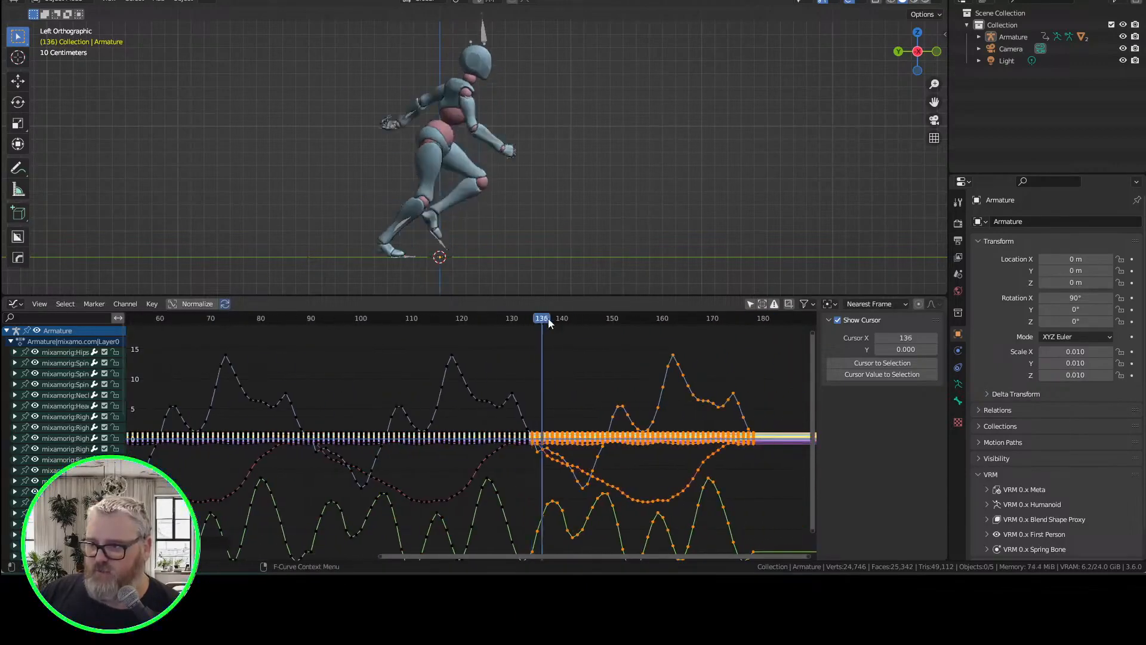
left_click_drag(548, 317, 756, 358)
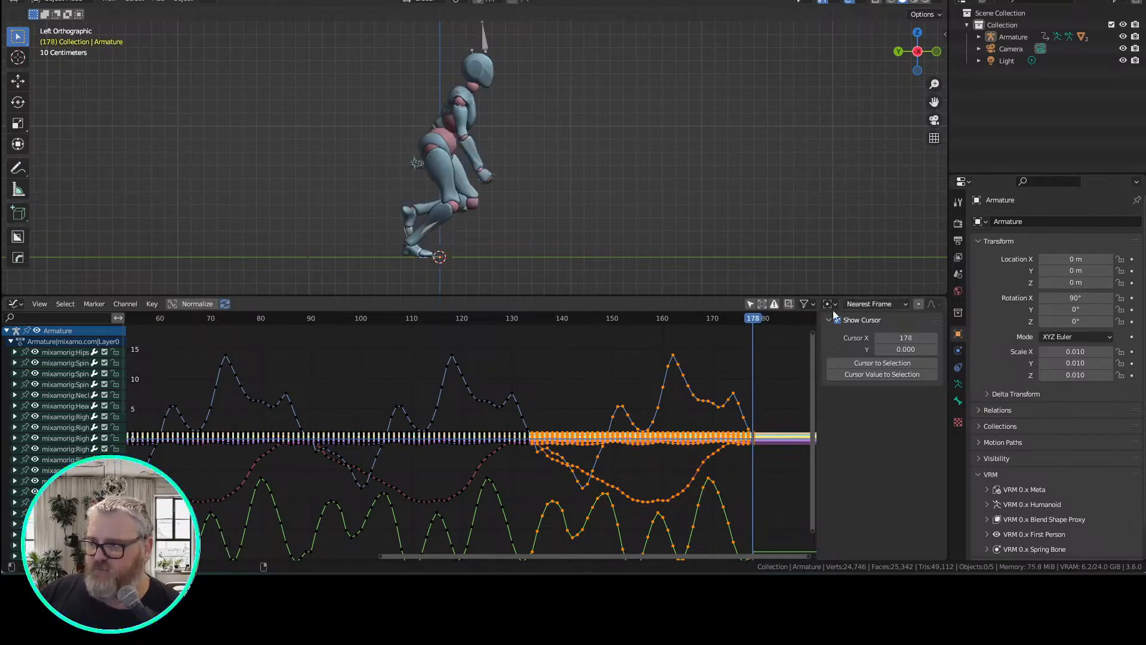
left_click(14, 305)
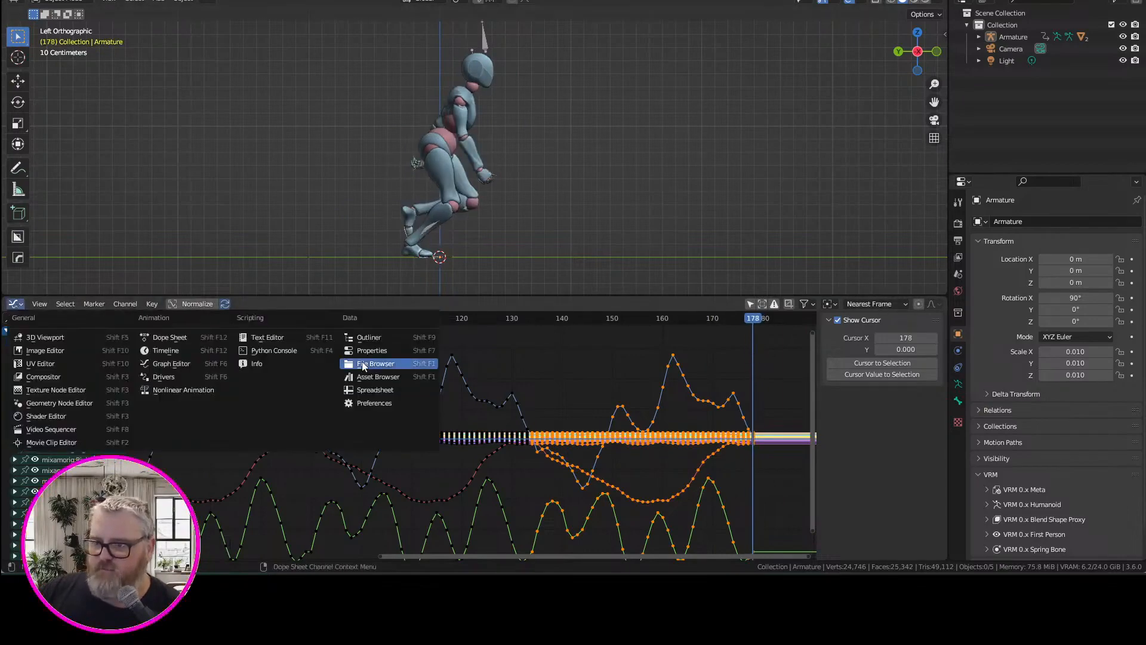
left_click(199, 353)
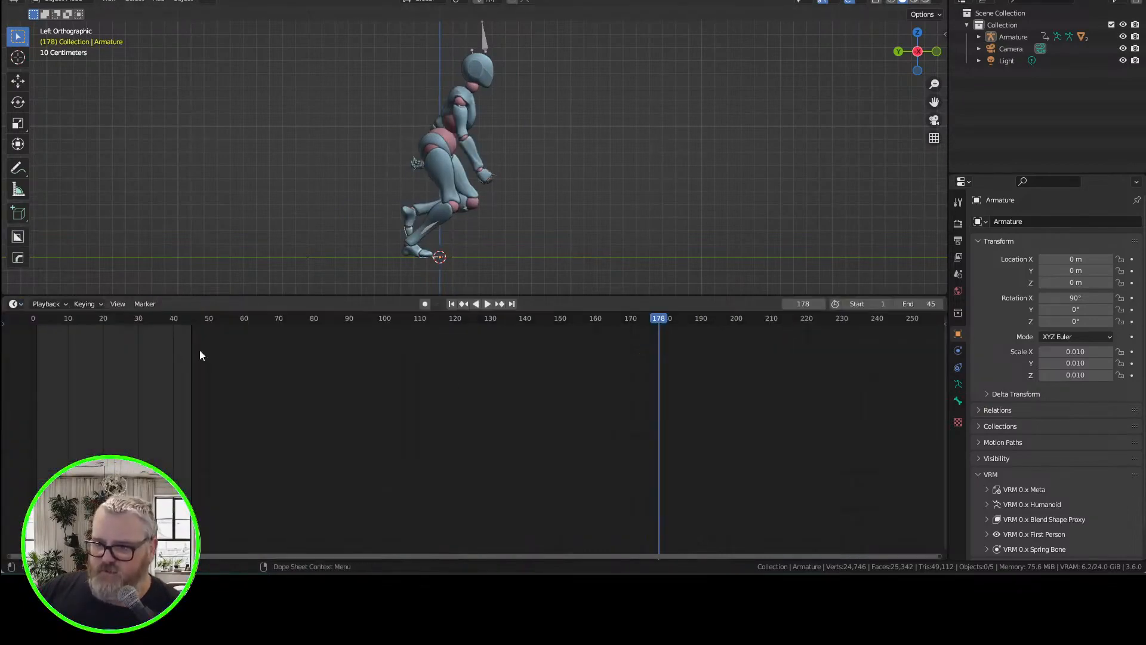
left_click(922, 308)
type("178")
key("Return")
key("space")
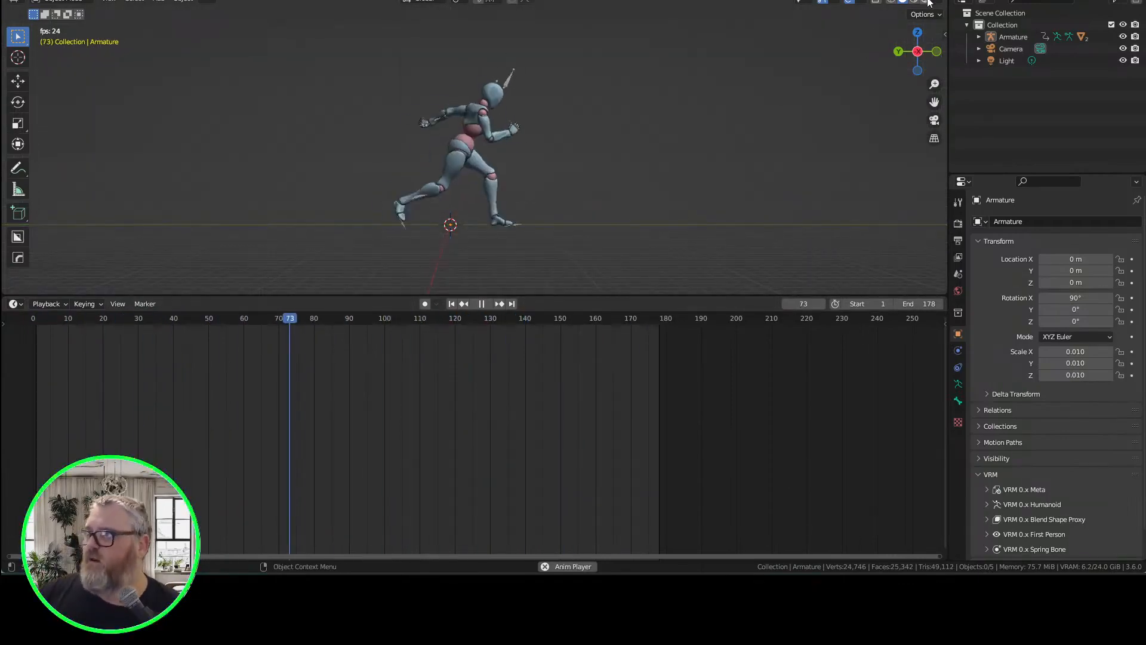
Preview the figure from the side in rendered shading and set the render engine to Workbench
left_click(926, 2)
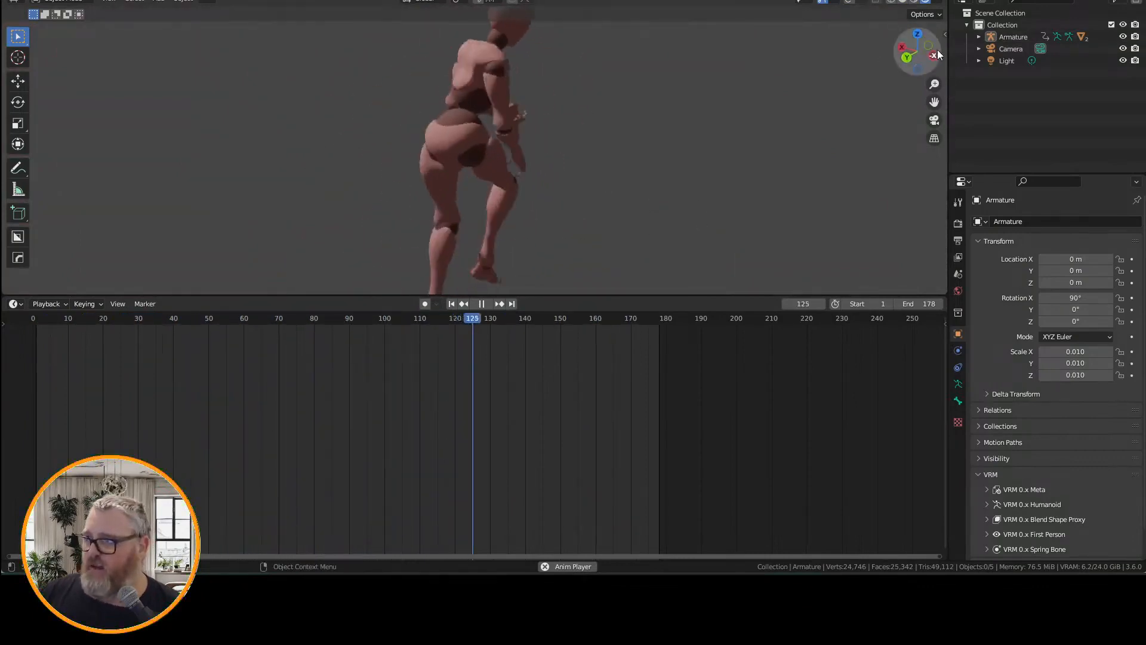
left_click(935, 54)
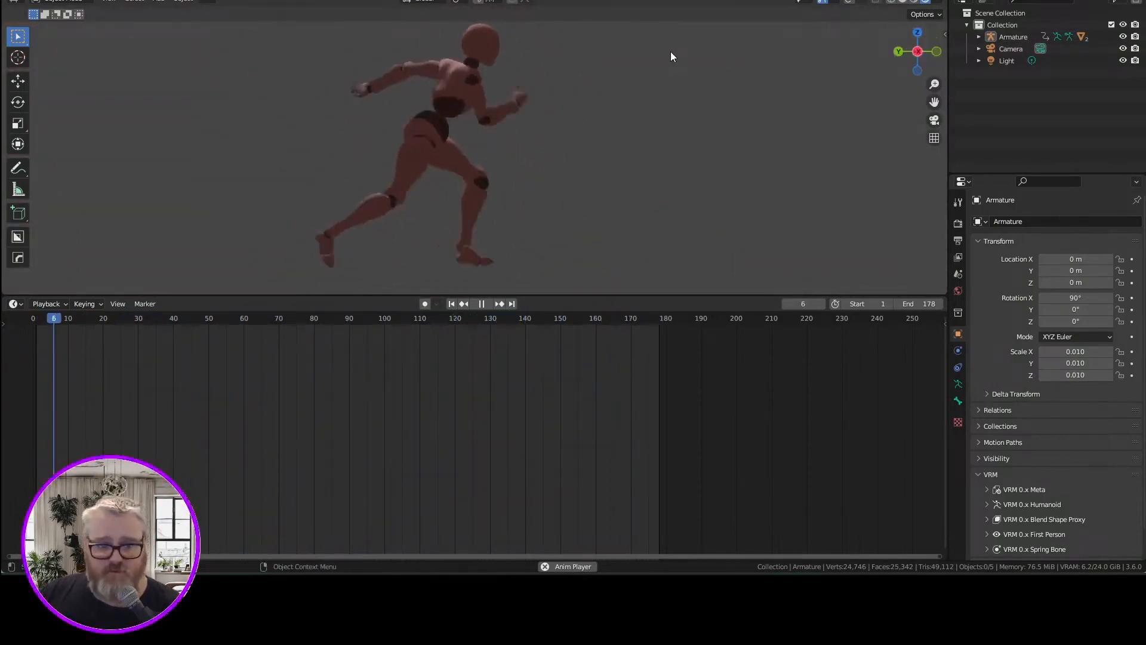
left_click(958, 223)
left_click(1075, 222)
left_click(1071, 245)
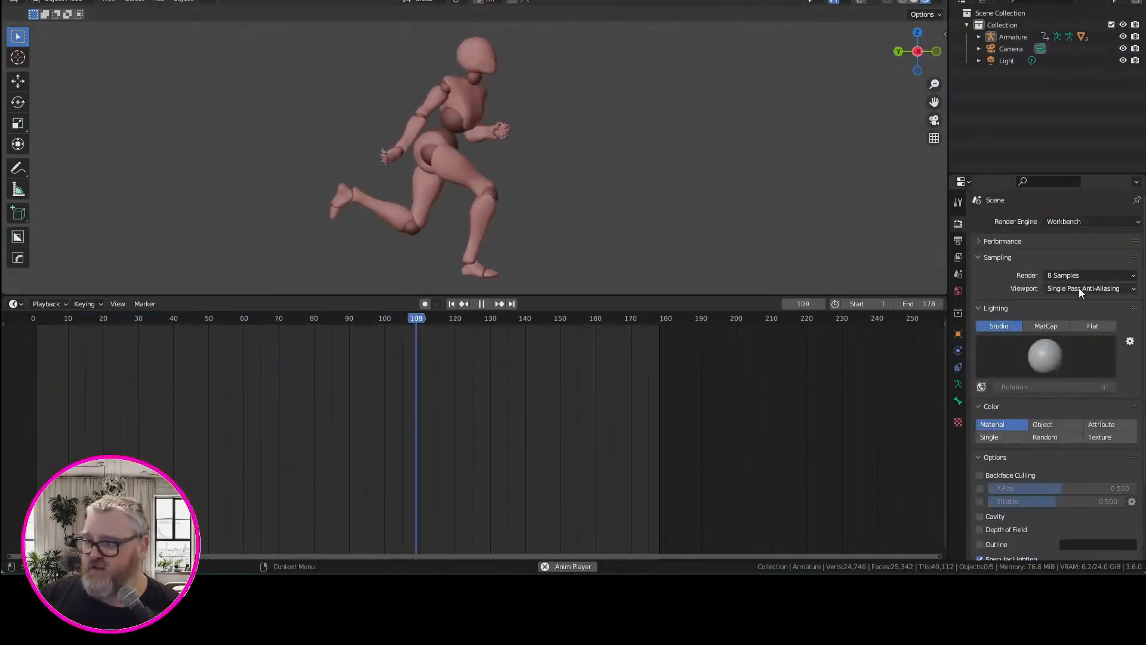
Return the viewport to solid shading and set its lighting to Flat and its color to Object
left_click(938, 2)
left_click(913, 1)
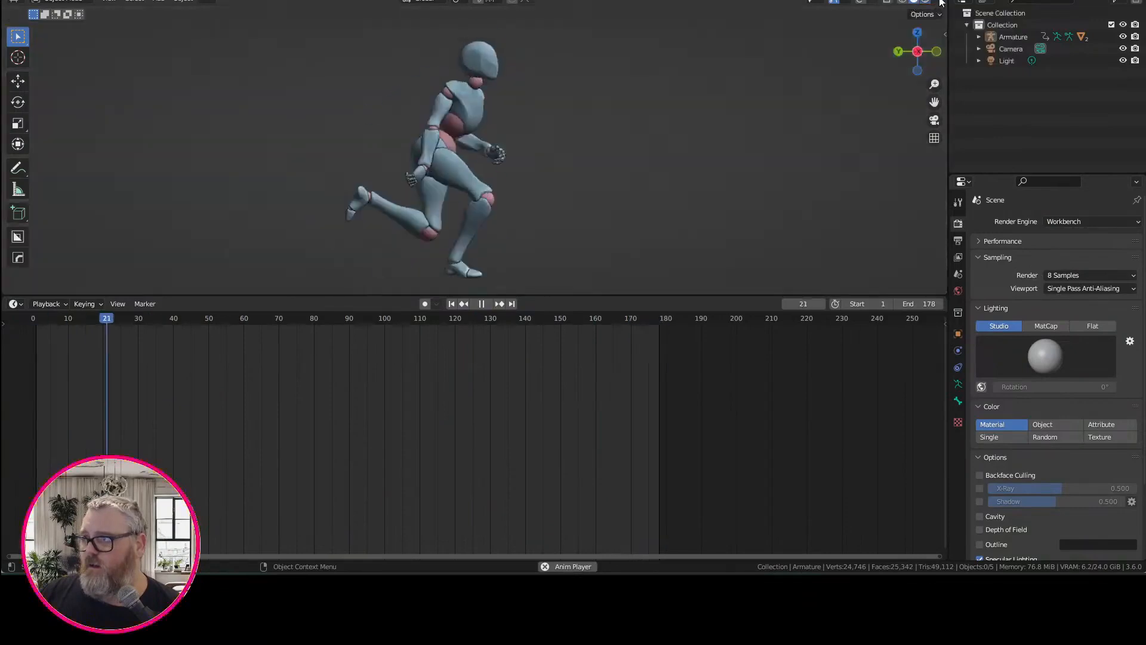
left_click(938, 1)
left_click(959, 57)
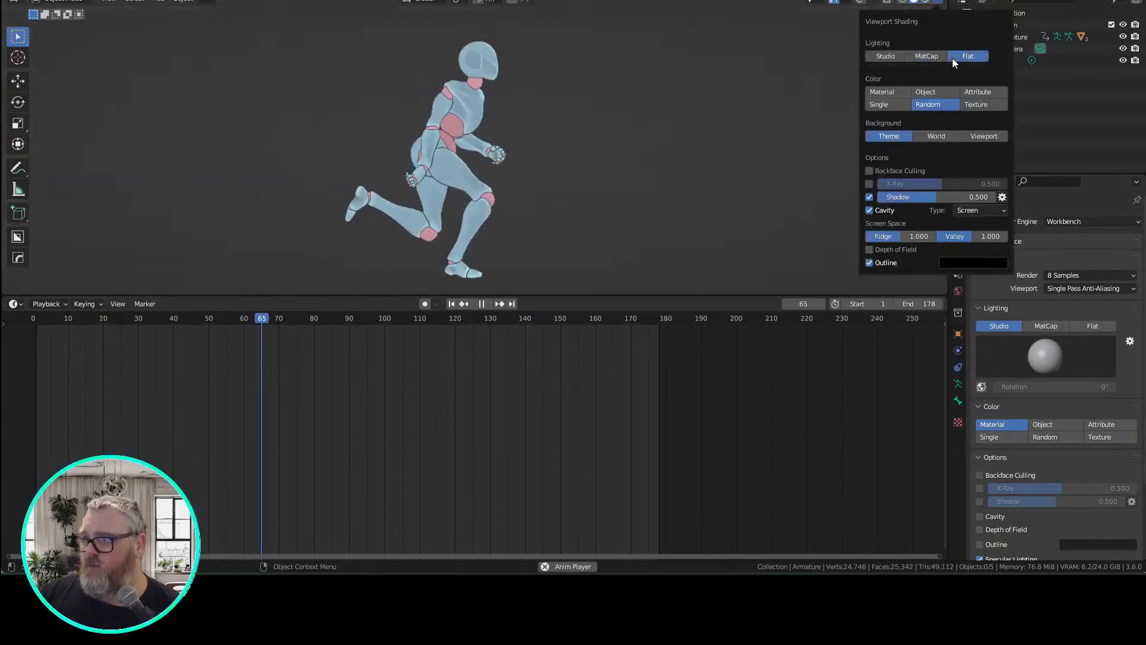
left_click(924, 93)
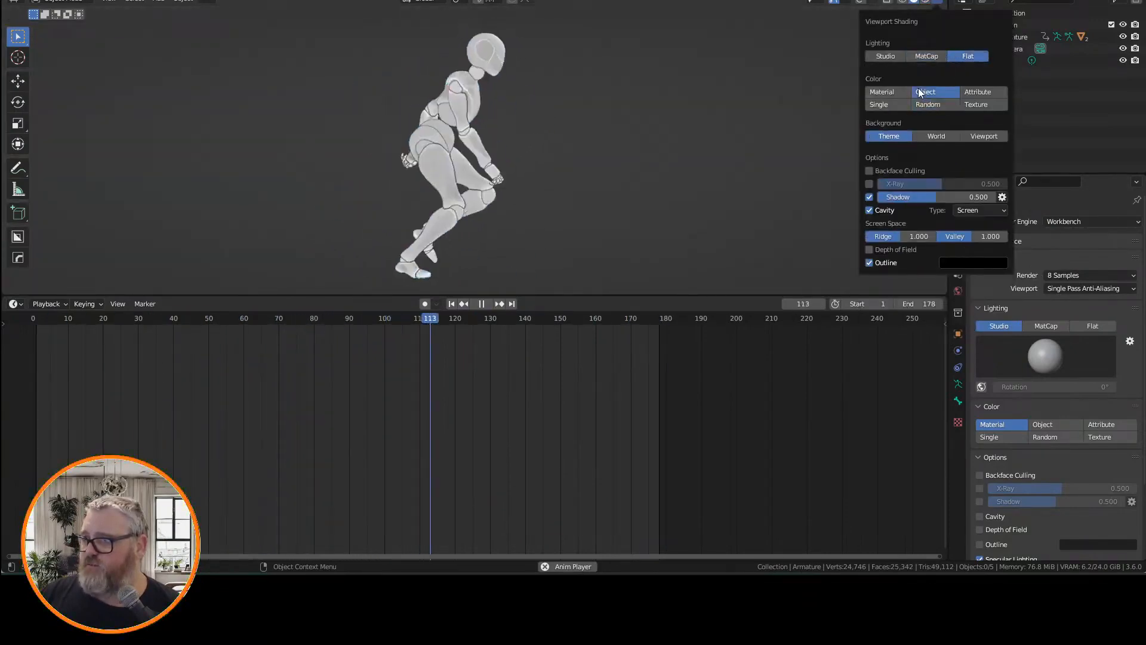
Turn off shadow, cavity and outline in the viewport shading options
left_click(869, 197)
left_click(869, 210)
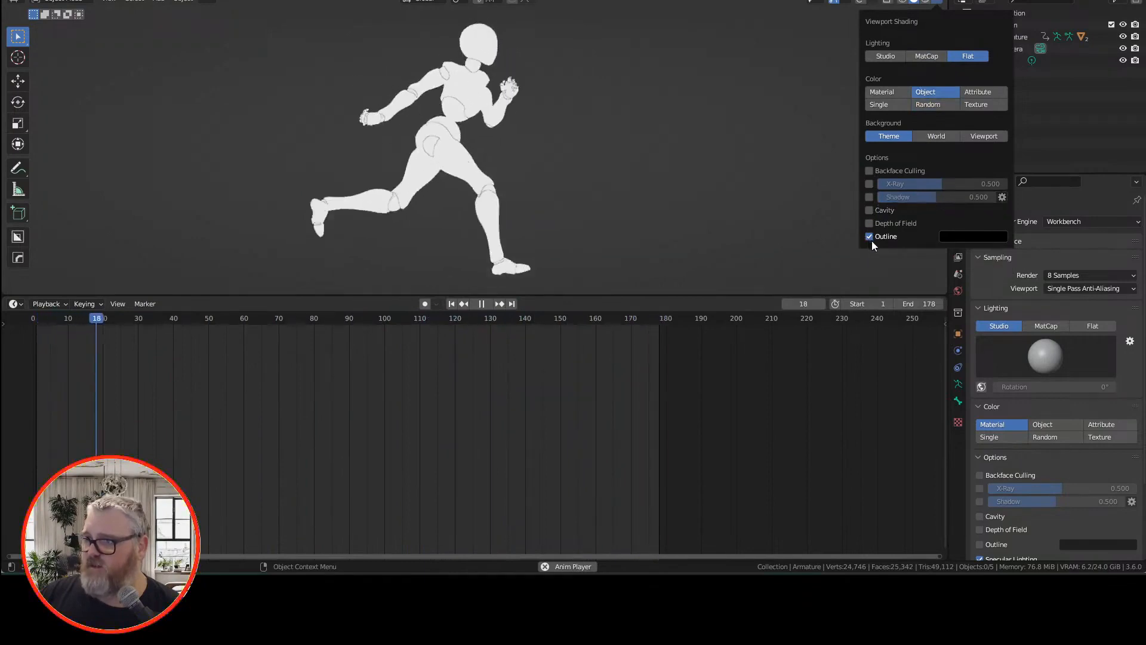
left_click(869, 237)
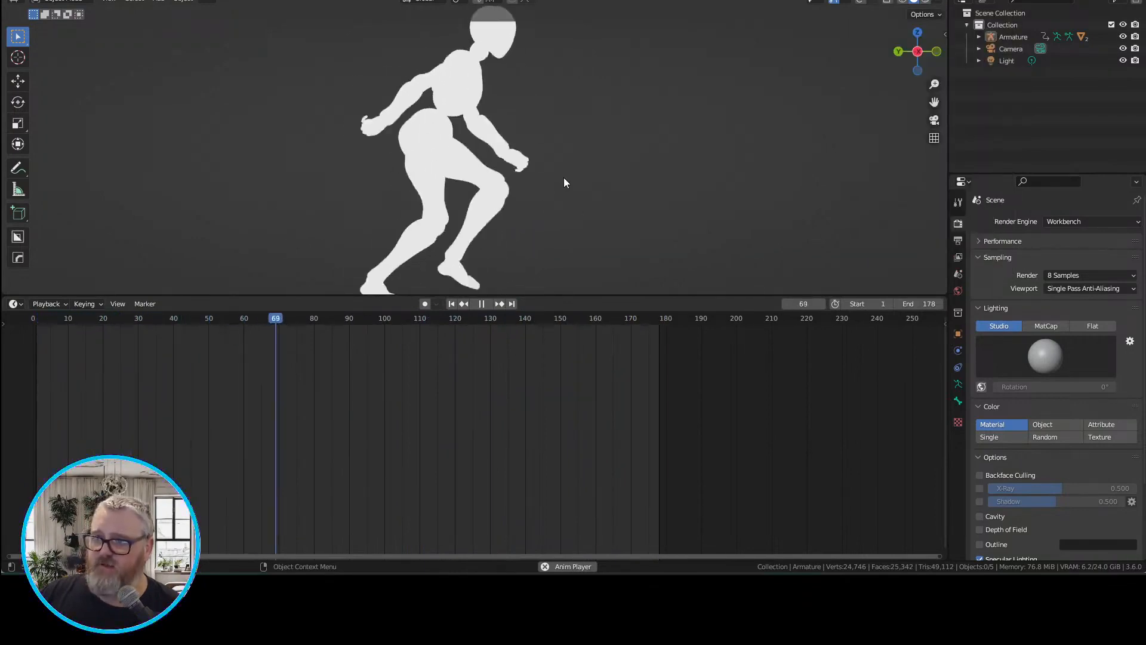
Set the viewport shading background to a custom Viewport color of black
left_click(937, 3)
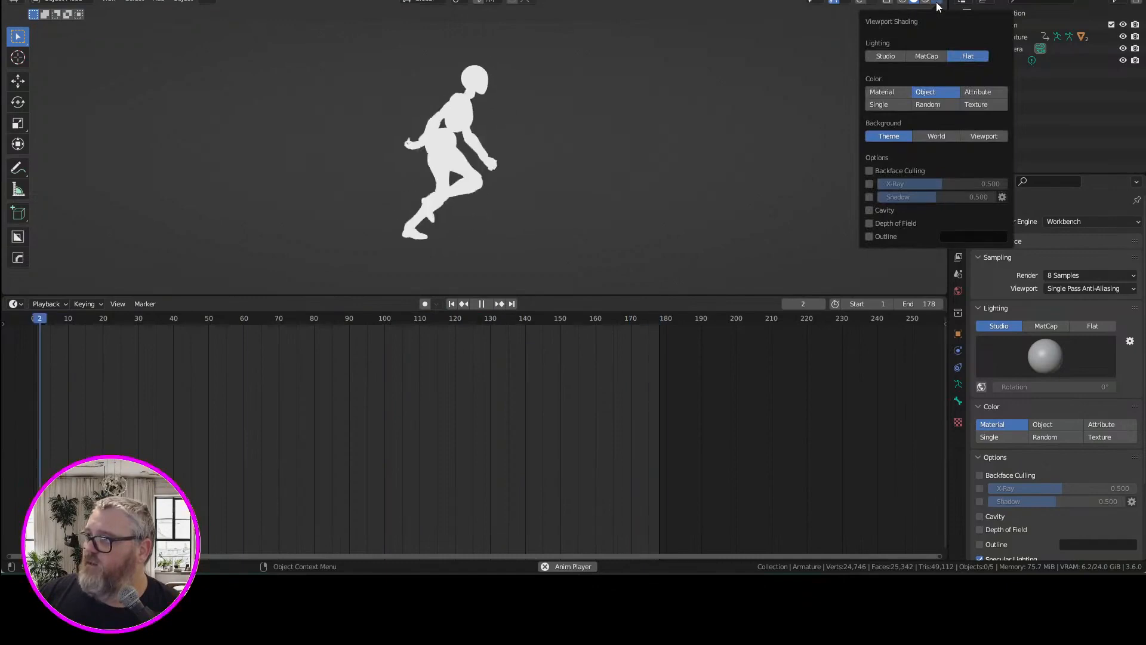
left_click(965, 135)
left_click(954, 149)
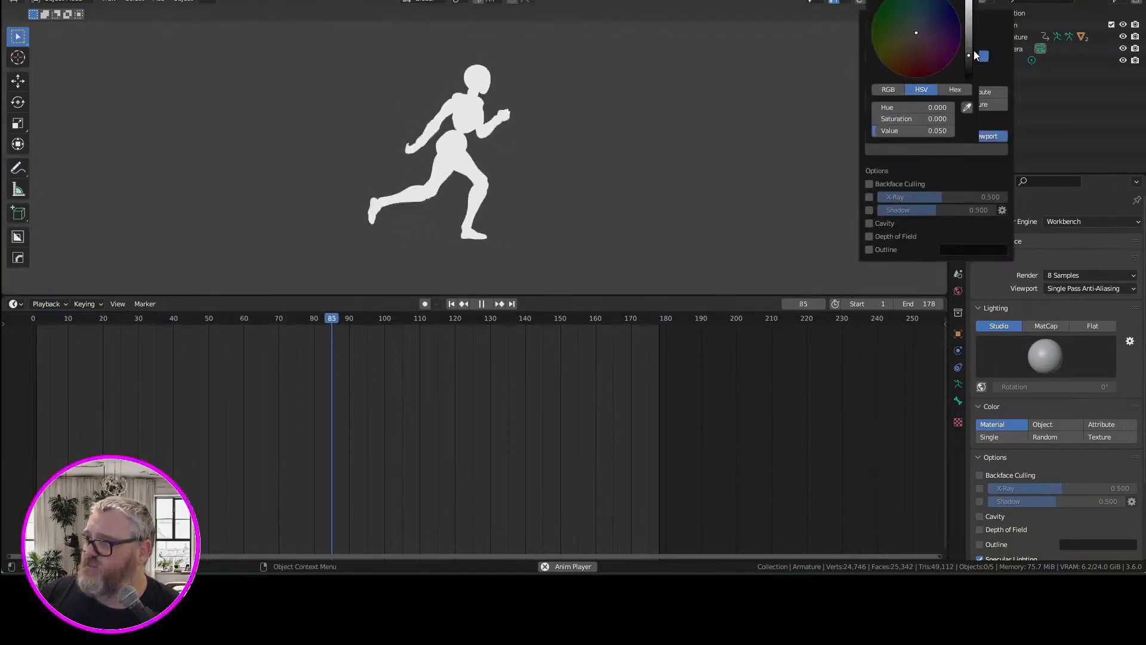
left_click_drag(974, 55, 938, 85)
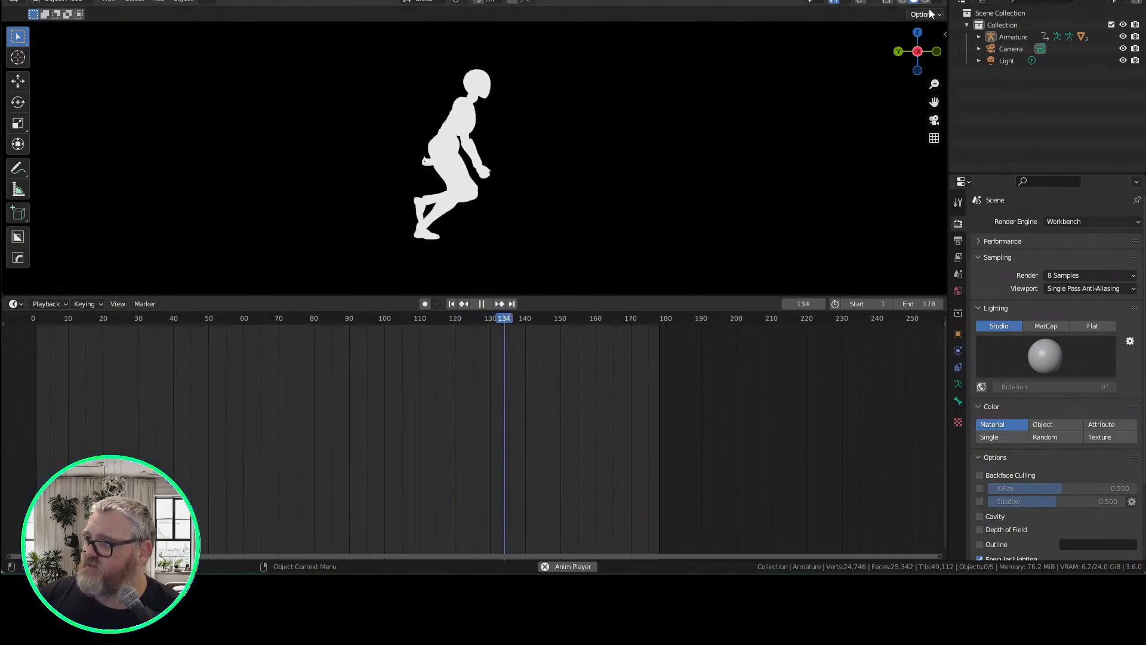
Set the viewport object color to Single and make it pure white
left_click(938, 3)
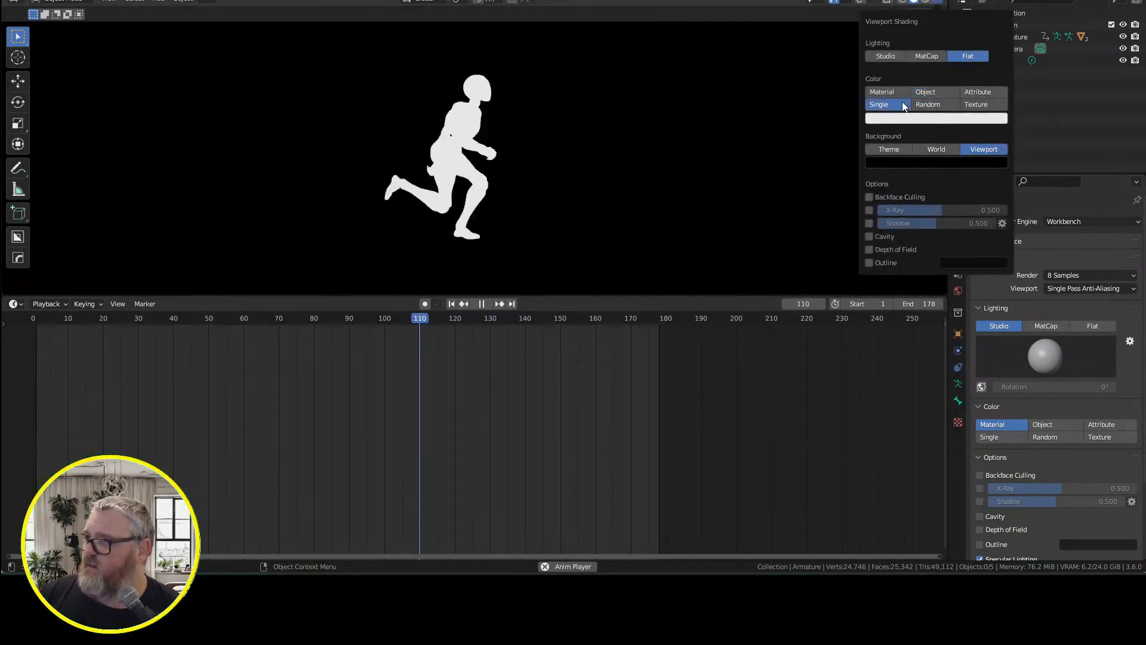
left_click(898, 120)
left_click(895, 117)
left_click(927, 120)
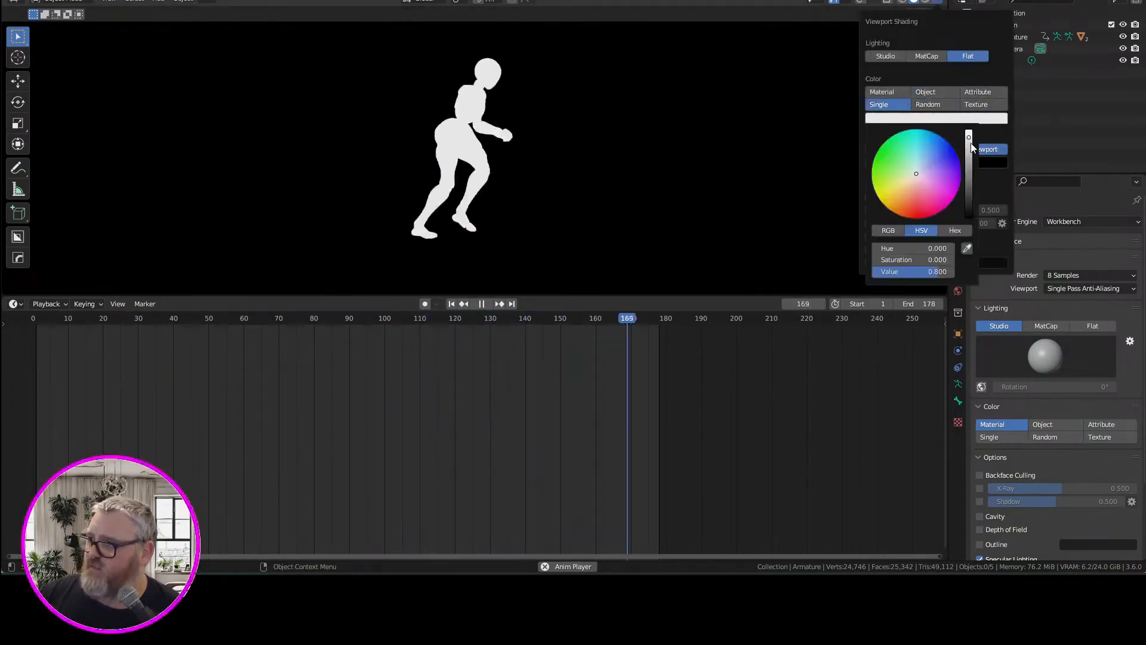
mouse_move(972, 146)
left_mouse_down()
mouse_move(971, 131)
mouse_move(969, 160)
mouse_move(969, 130)
left_mouse_up()
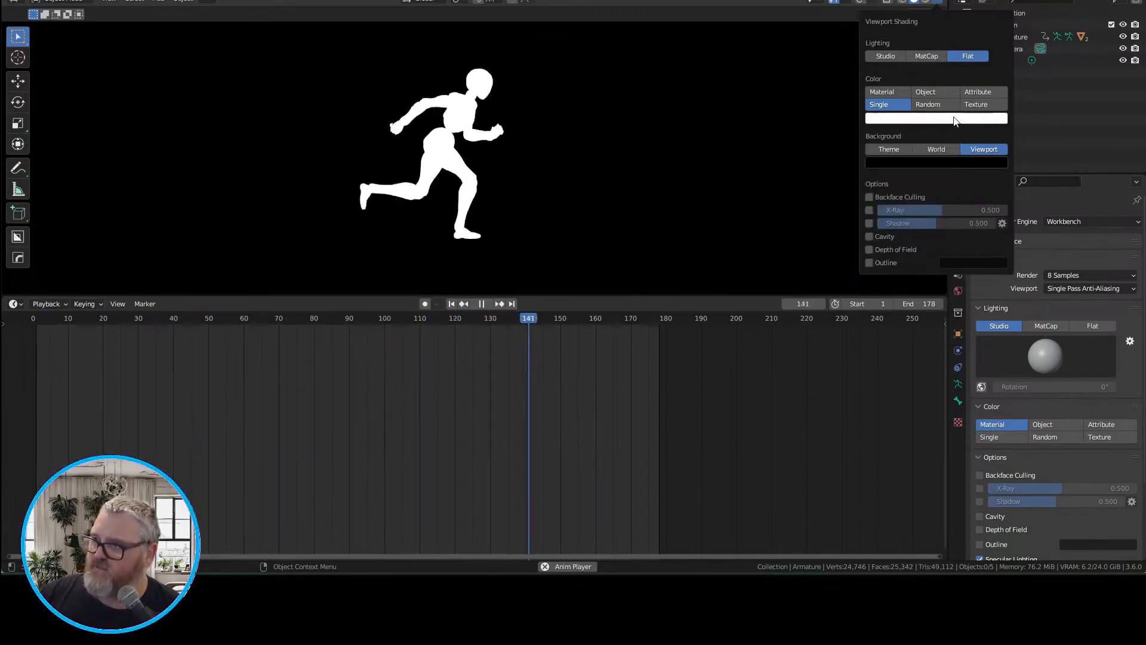
left_click(954, 121)
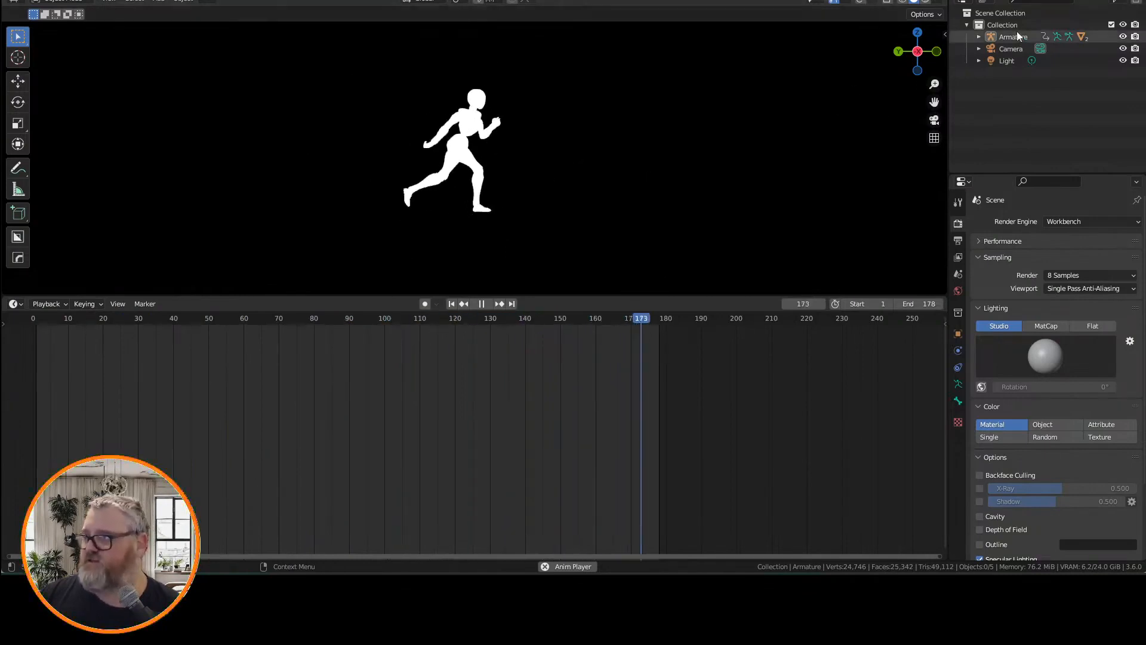
Select the scene camera and align it to the current side view of the running figure
left_click(1008, 48)
key("KP_0")
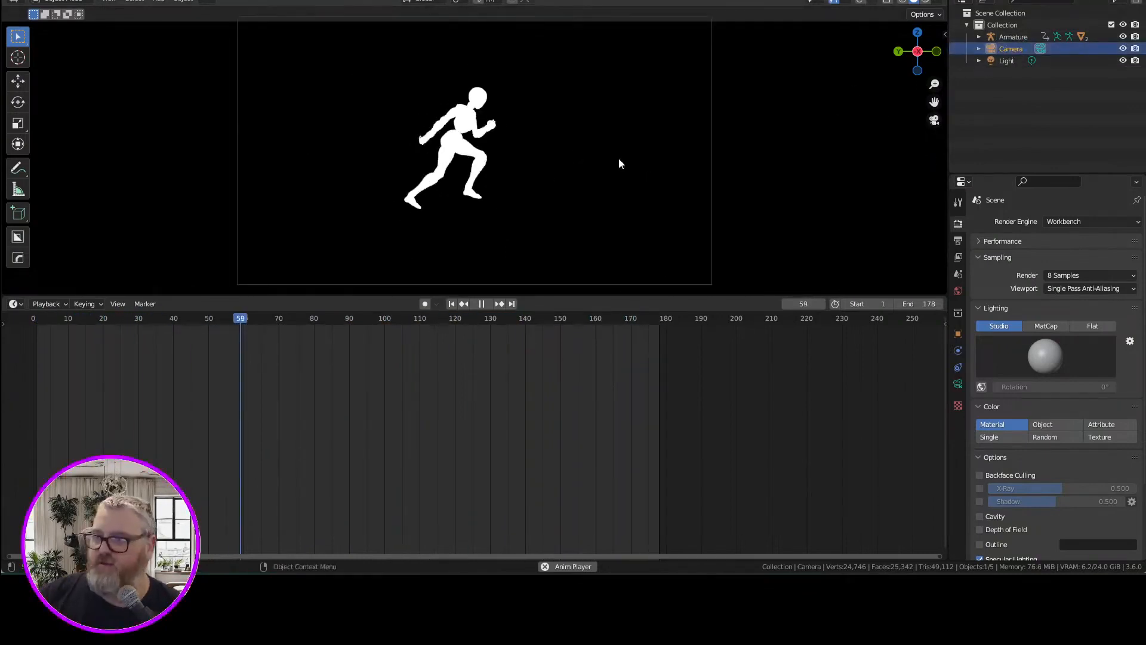
Set the render output resolution to 1024 by 1024 px
left_click(960, 242)
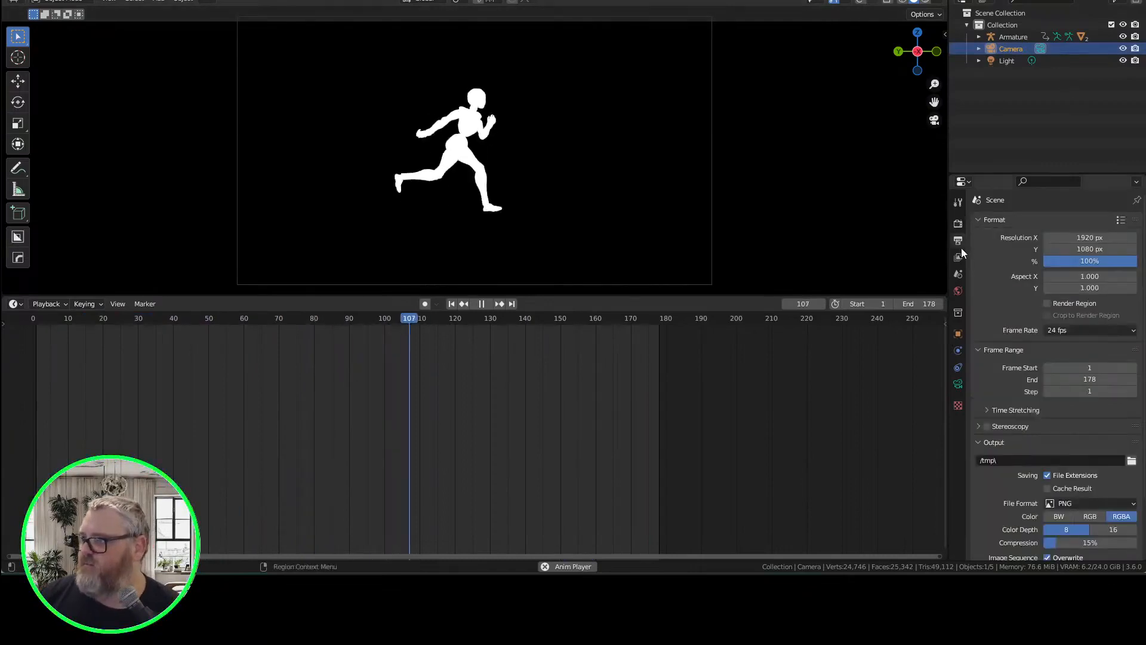
left_click_drag(1084, 237, 1084, 248)
type("1024")
key("Return")
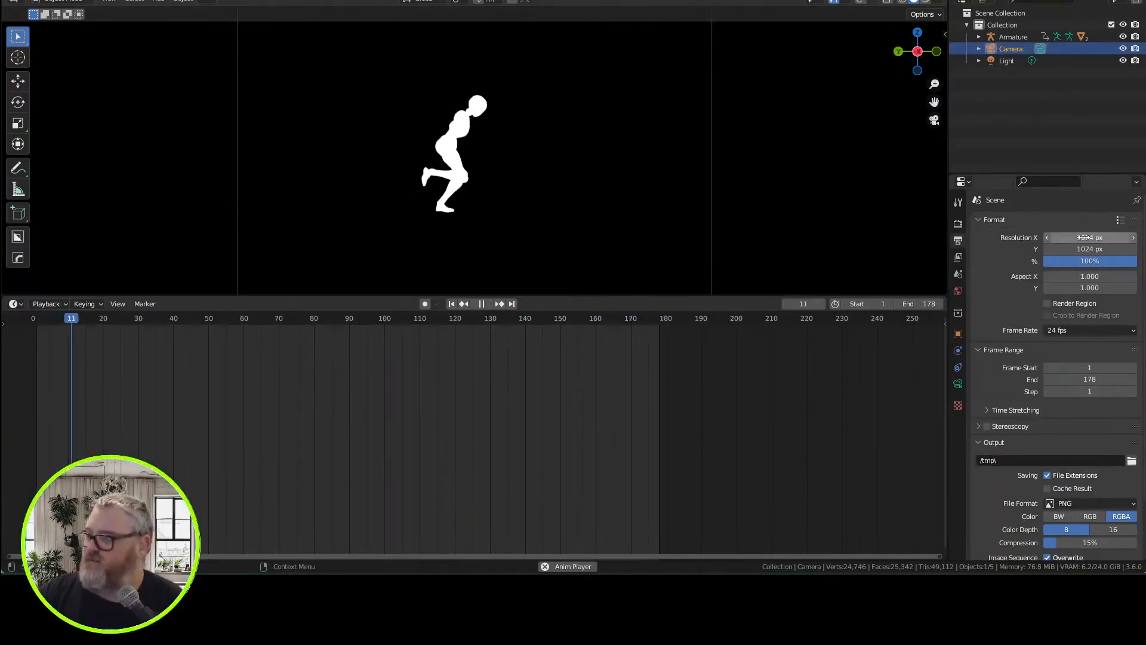
scroll(882, 137, "down", 5)
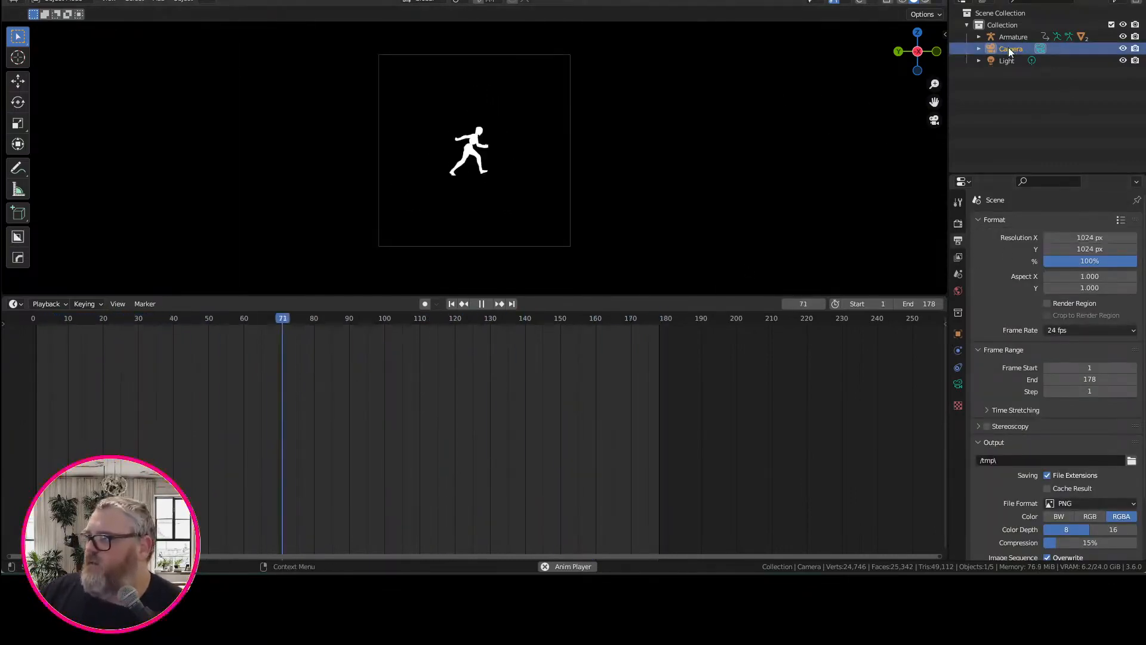
Make the camera Orthographic with a scale of about 1.9 and fine-tune its location to X -4 m, Y -0.007 m, Z 0.814 m
left_click(957, 333)
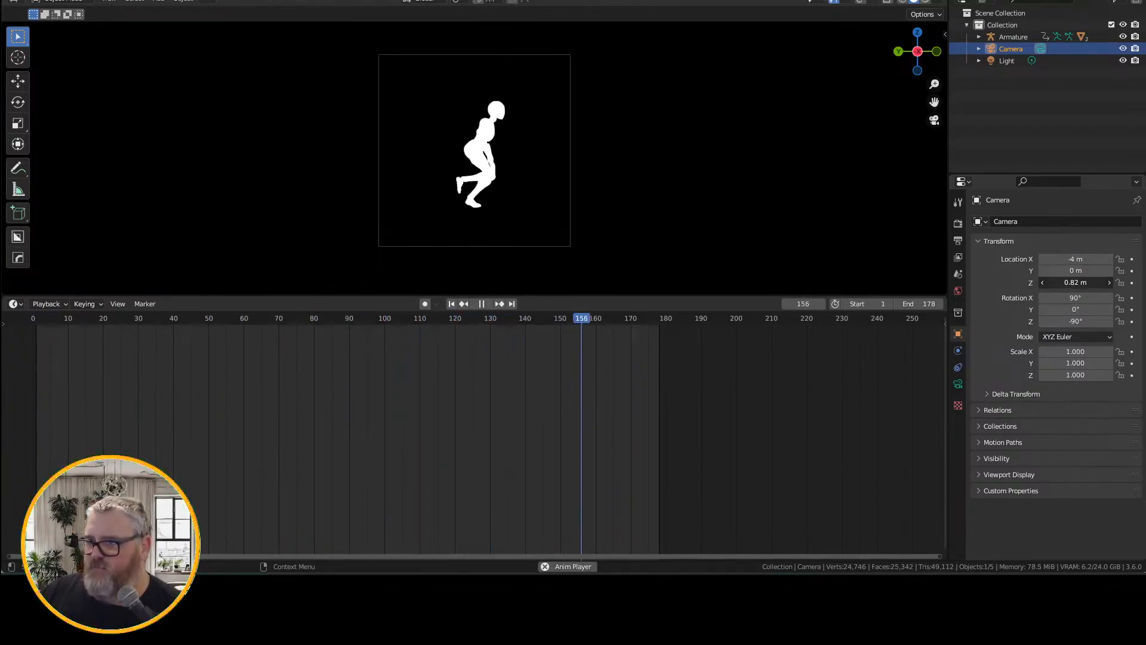
left_click(964, 384)
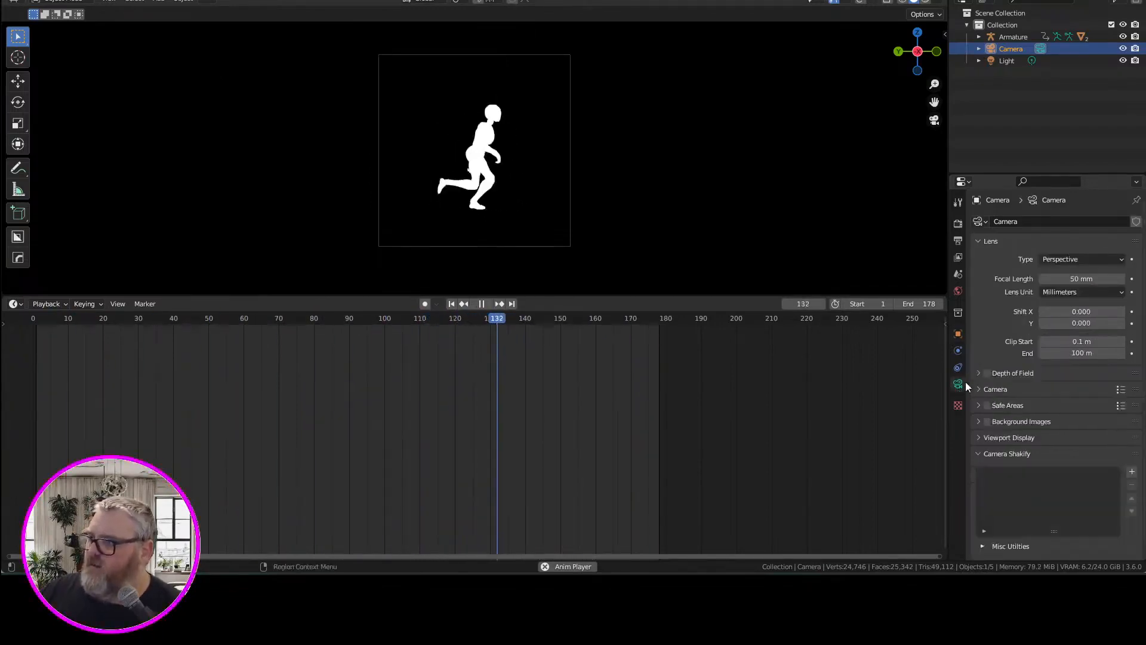
left_click(1066, 285)
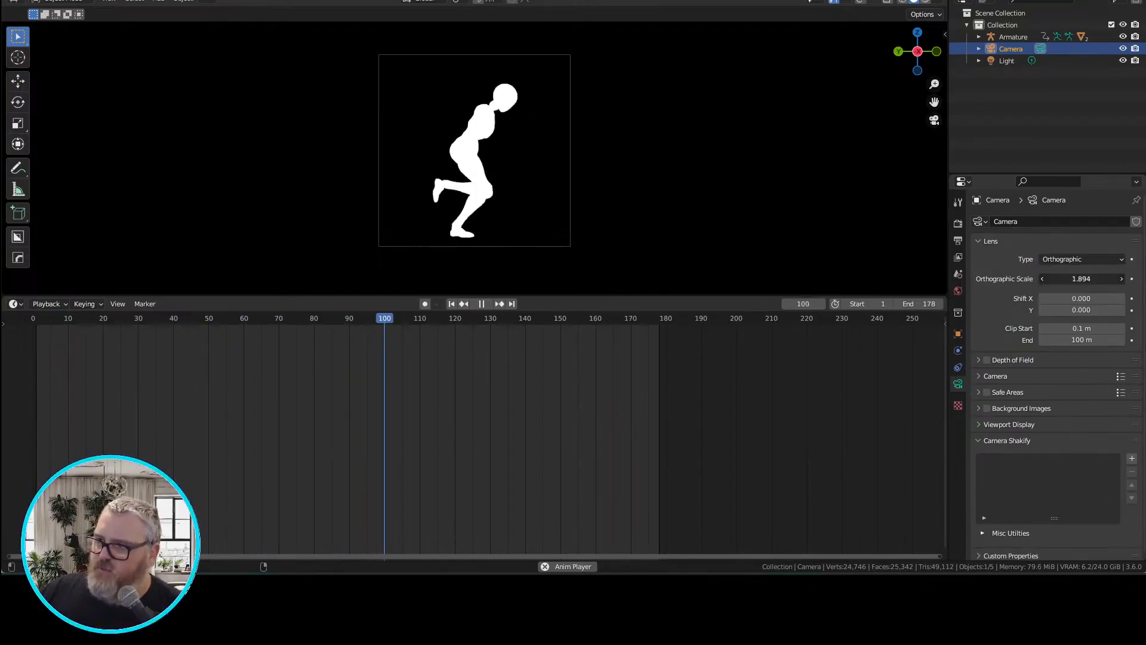
left_click(958, 332)
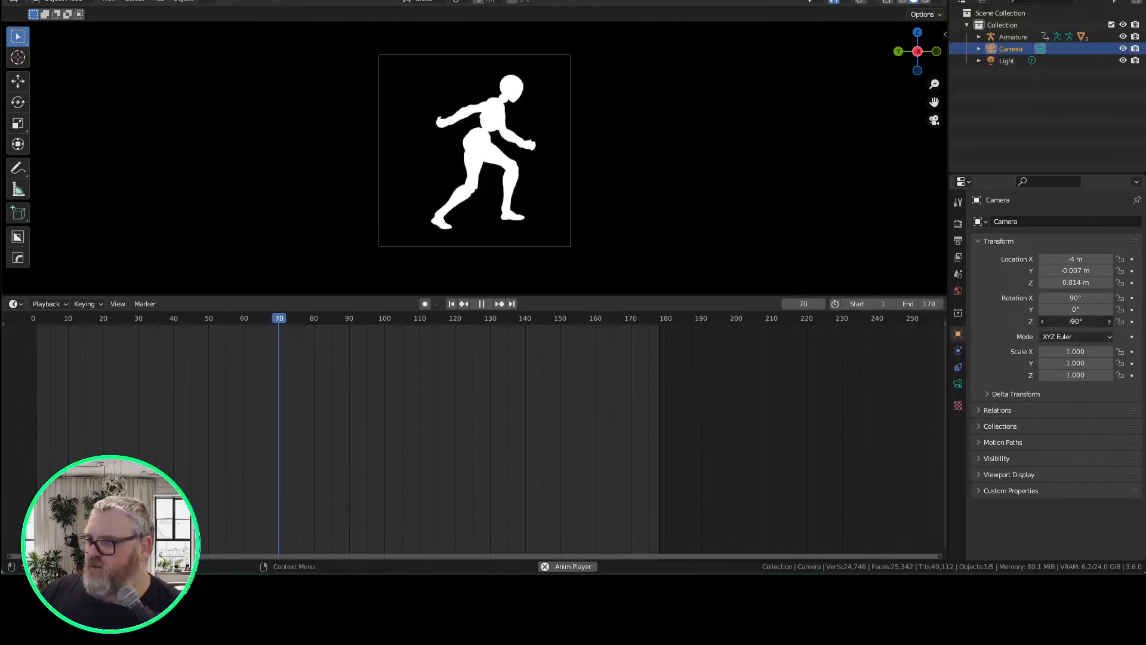
Try out different Z rotations on the camera and the armature to view the runner from other angles
left_click_drag(1082, 322, 1050, 322)
key("ctrl+z")
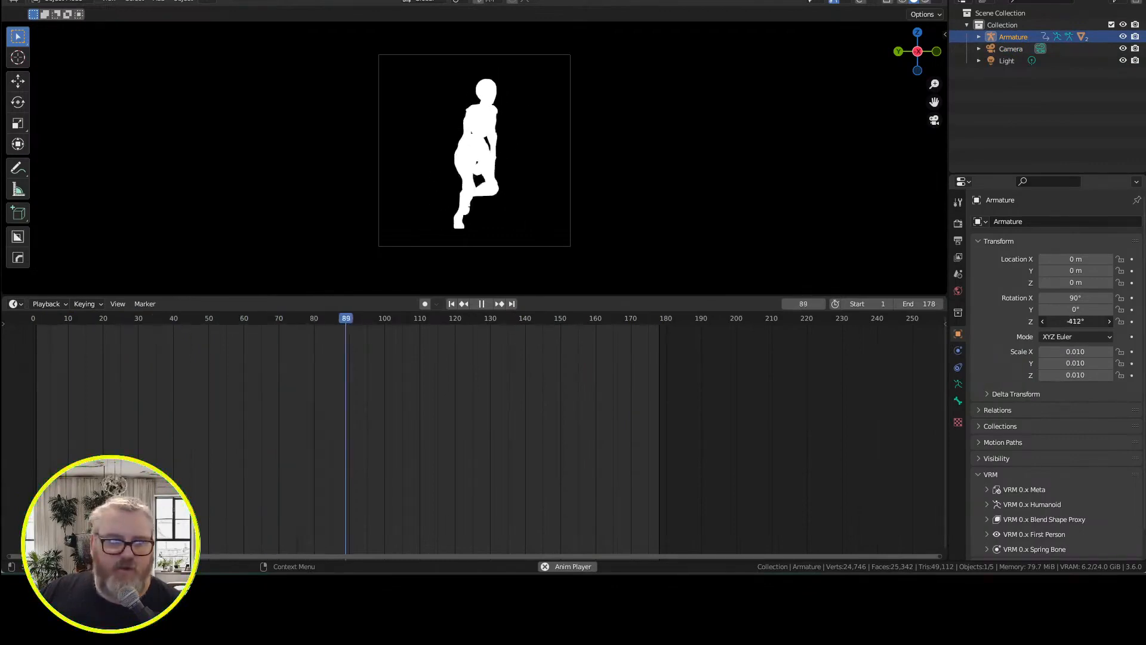
left_click_drag(1075, 321, 1084, 321)
left_click_drag(1084, 321, 1093, 321)
key("ctrl+z")
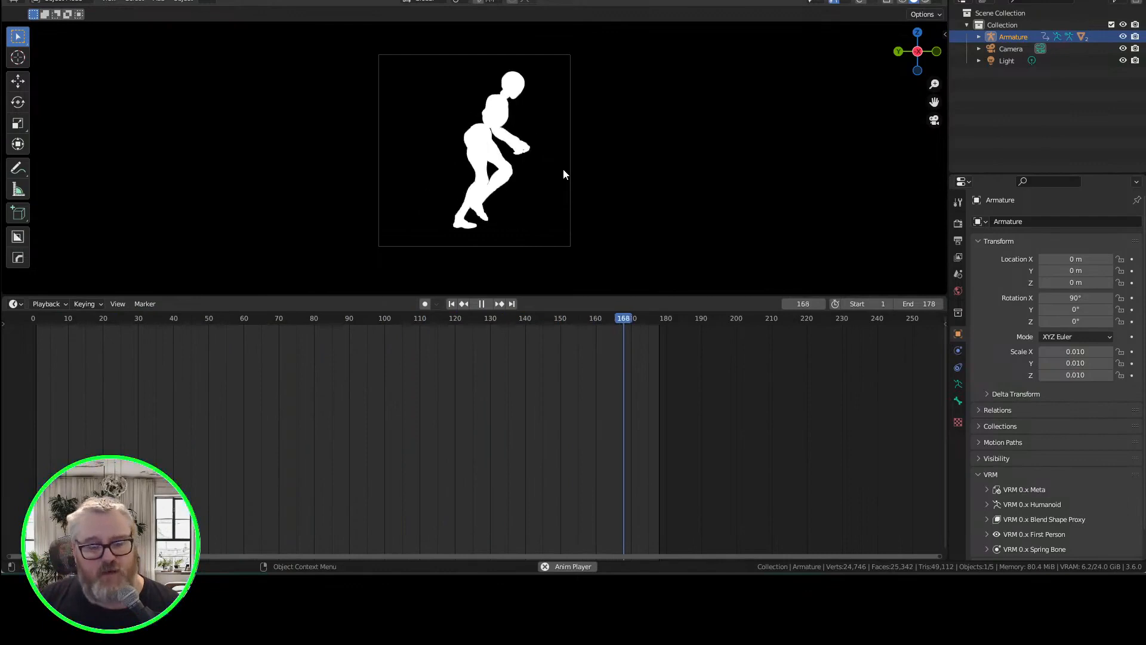
scroll(572, 196, "up", 6)
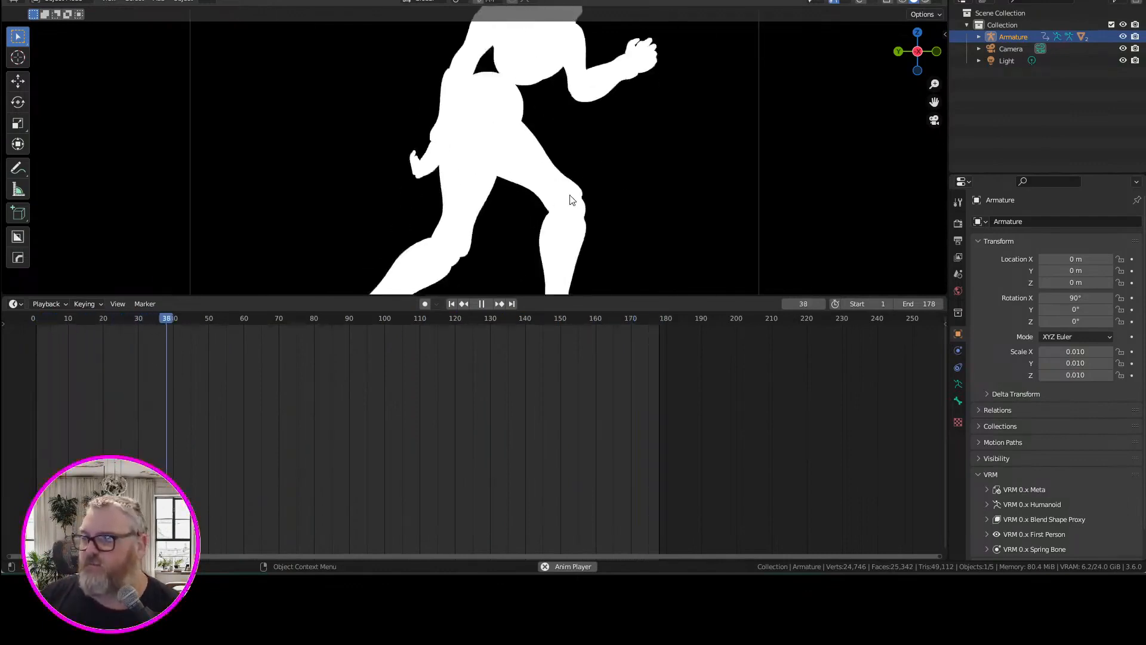
scroll(570, 200, "down", 6)
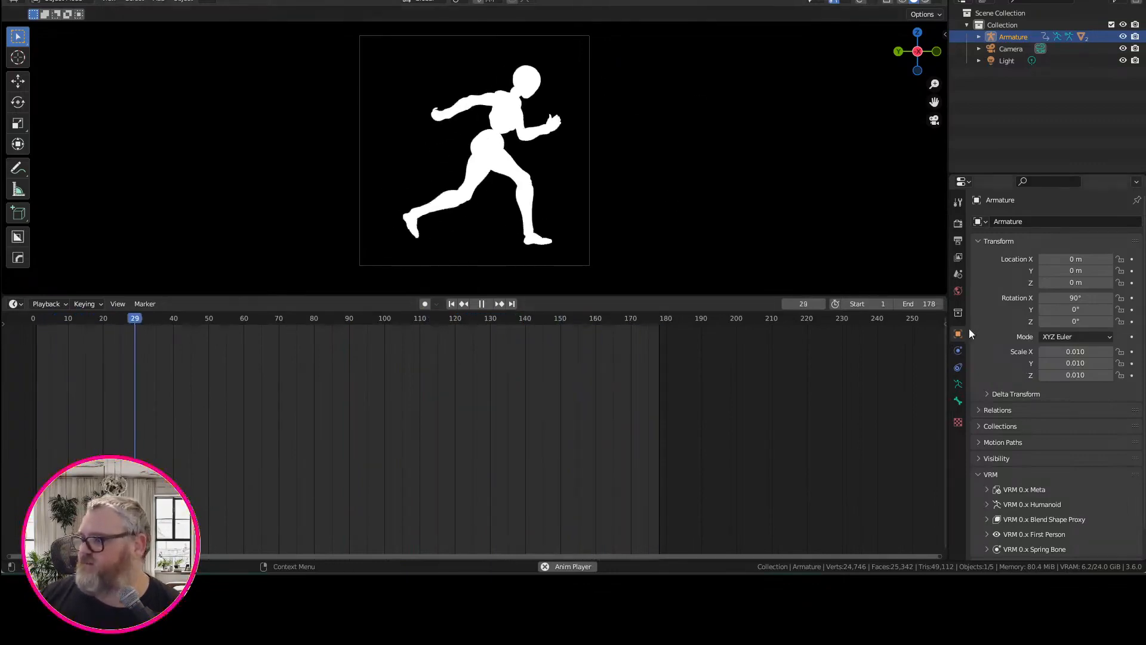
Set the render output path to C:\tmp\drunk_runner\
left_click(958, 223)
left_click(958, 240)
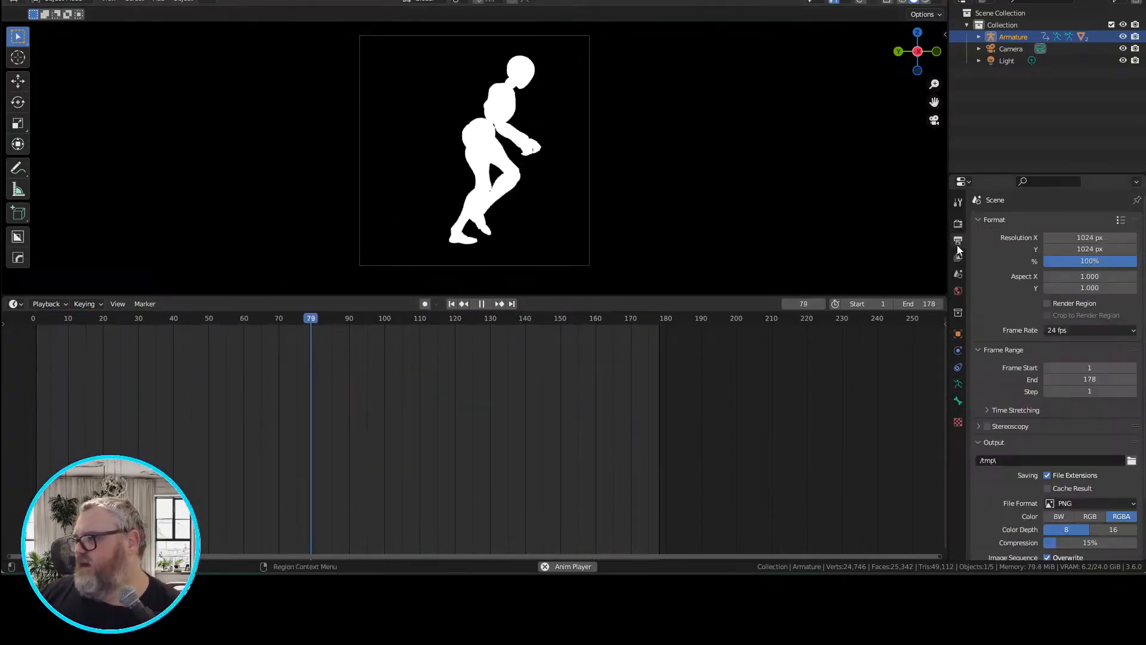
left_click(1037, 459)
type("C:\\tmp\\")
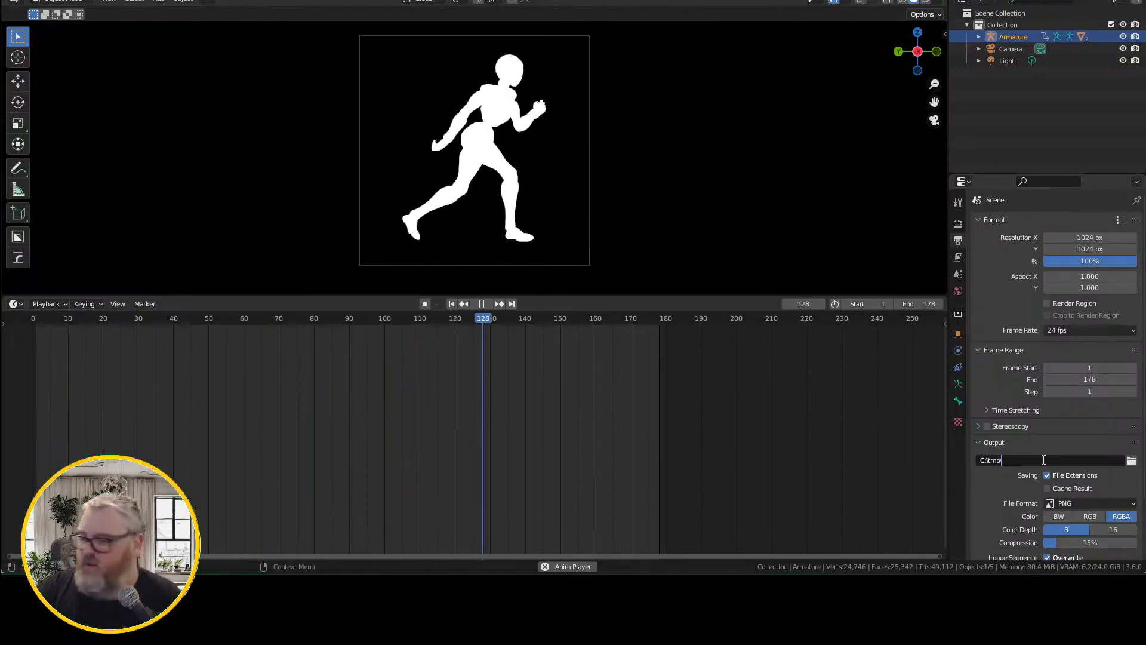
type("drunk_runner\\")
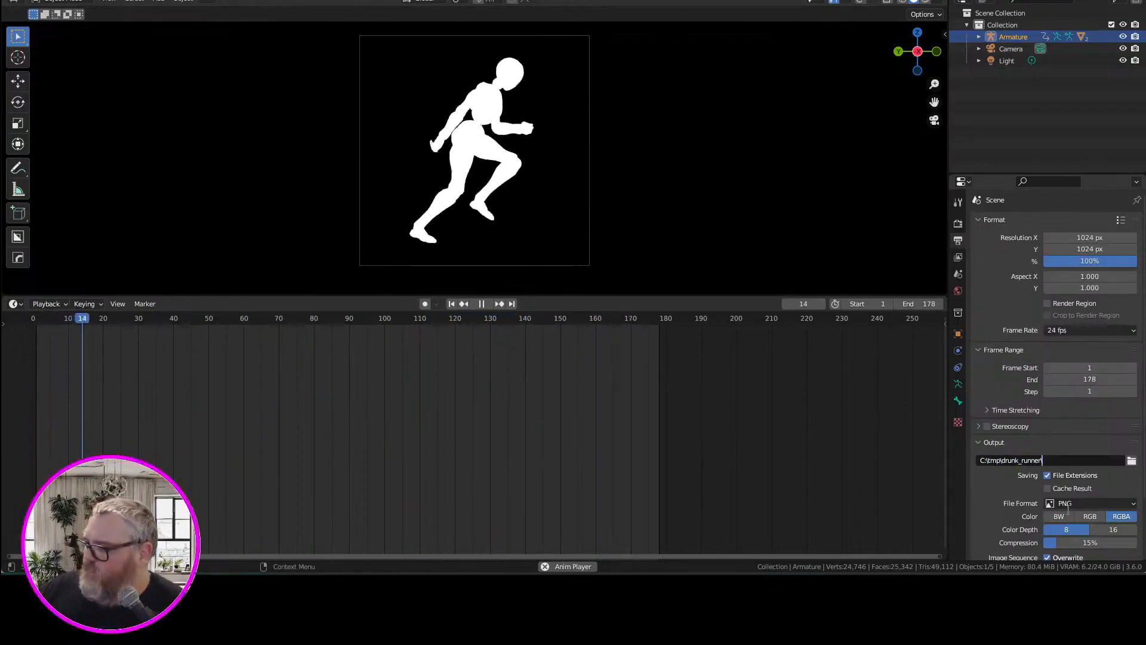
key("Return")
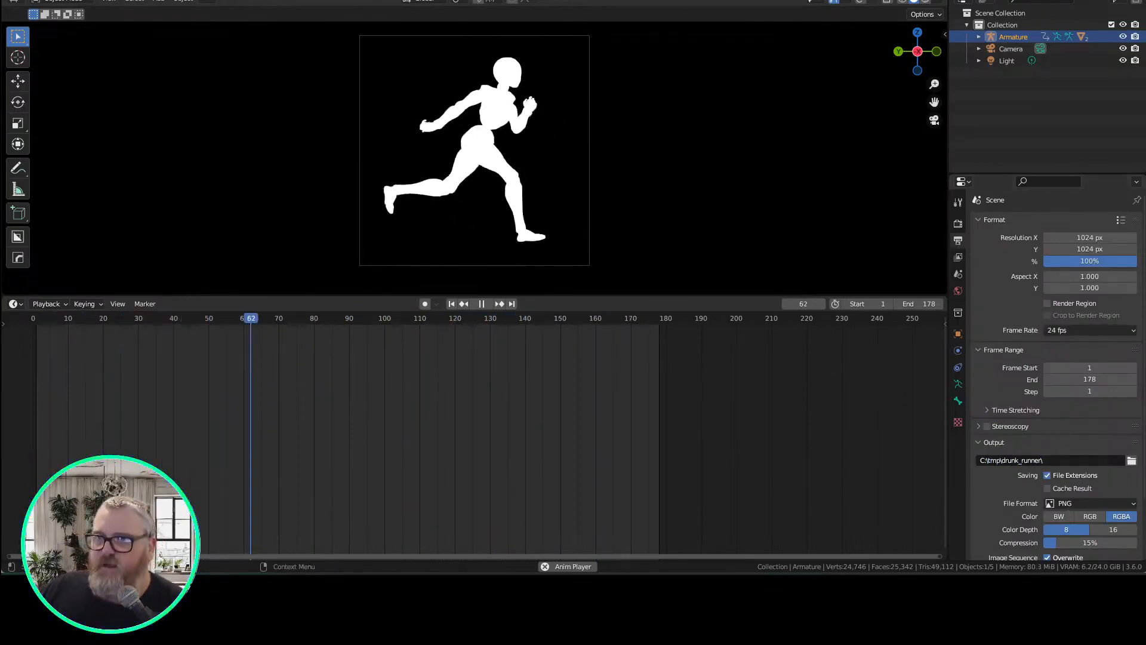
Render a test frame, and set the Workbench render lighting to Flat with a Single object color of white
left_click(72, 1)
left_click(70, 8)
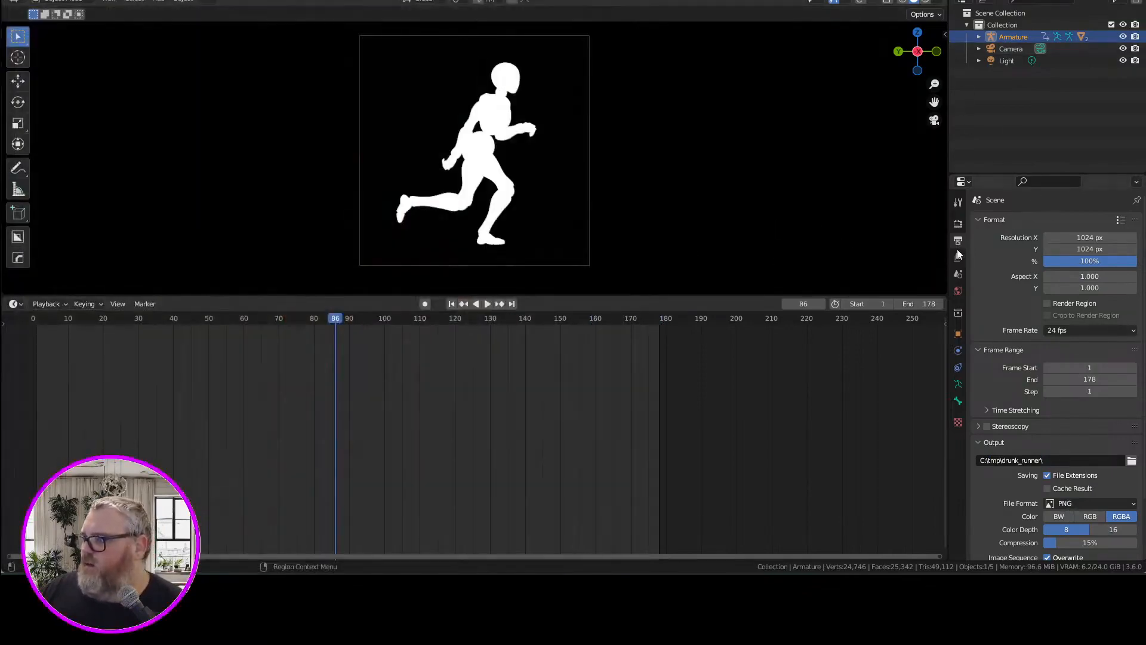
left_click(956, 227)
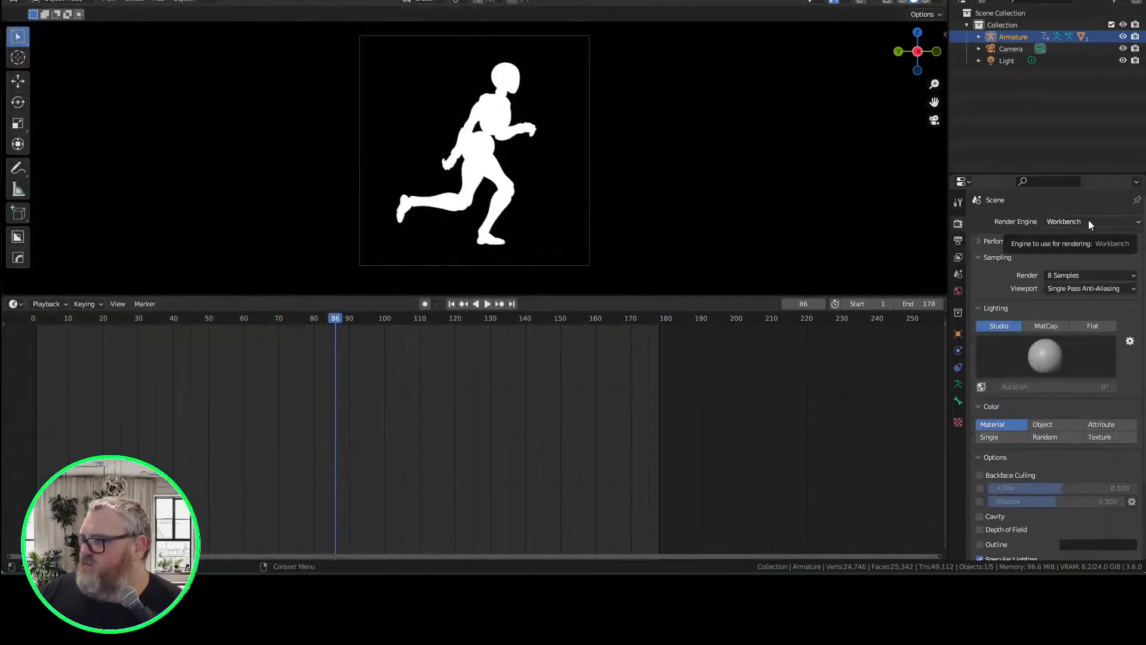
left_click(1098, 326)
left_click(991, 379)
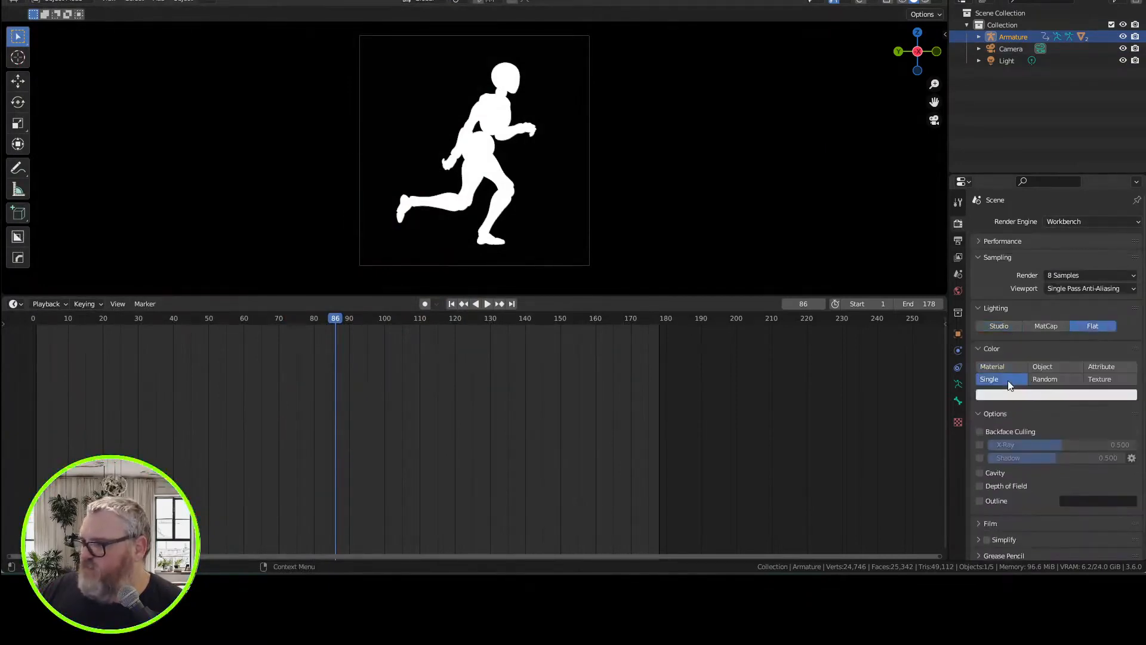
left_click(1034, 395)
left_click_drag(1124, 285, 1126, 237)
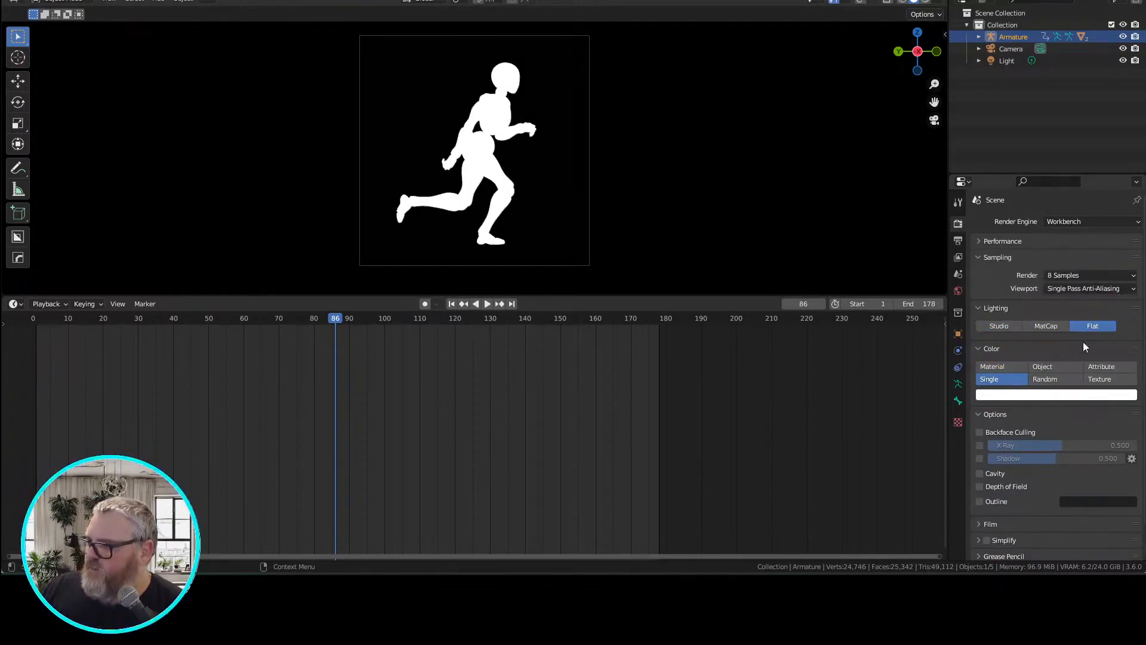
Render the current frame to check the flat silhouette and its background, and close the render
scroll(1035, 429, "down", 2)
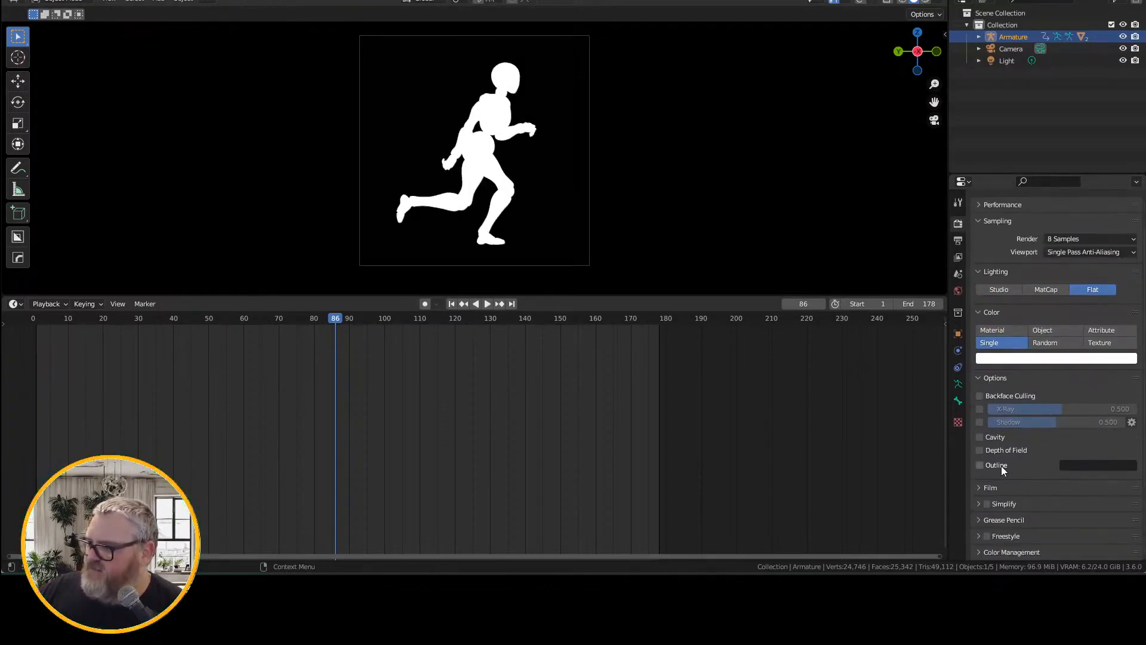
key("F12")
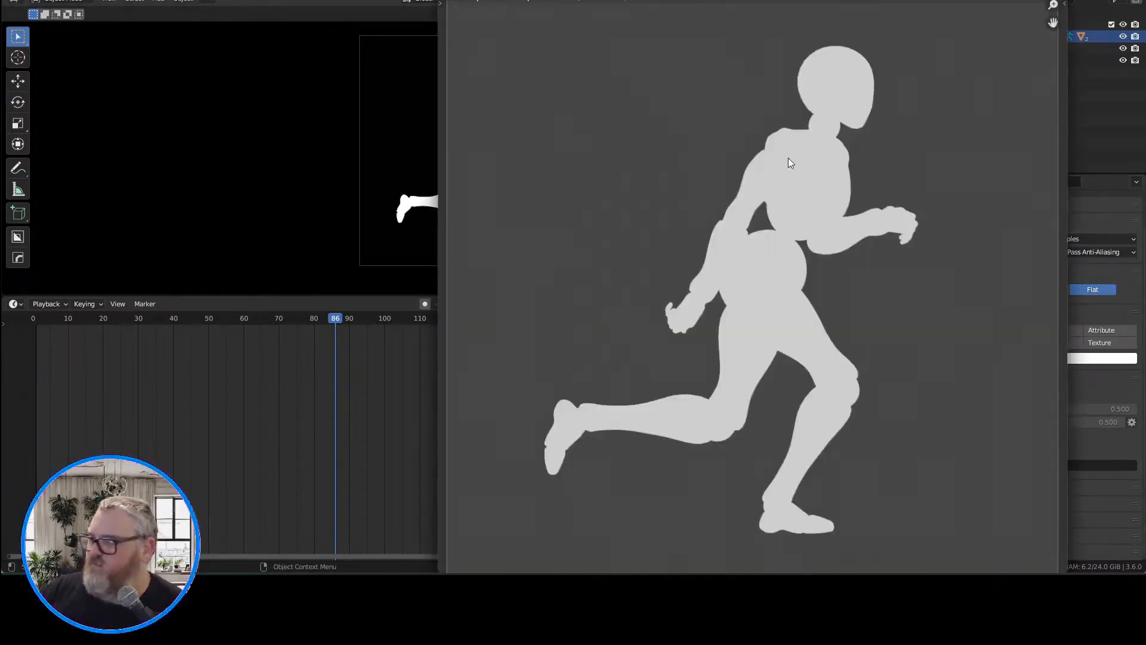
key("Escape")
Set the world's viewport display color to black and check it with a test render of the current frame
scroll(1028, 382, "up", 2)
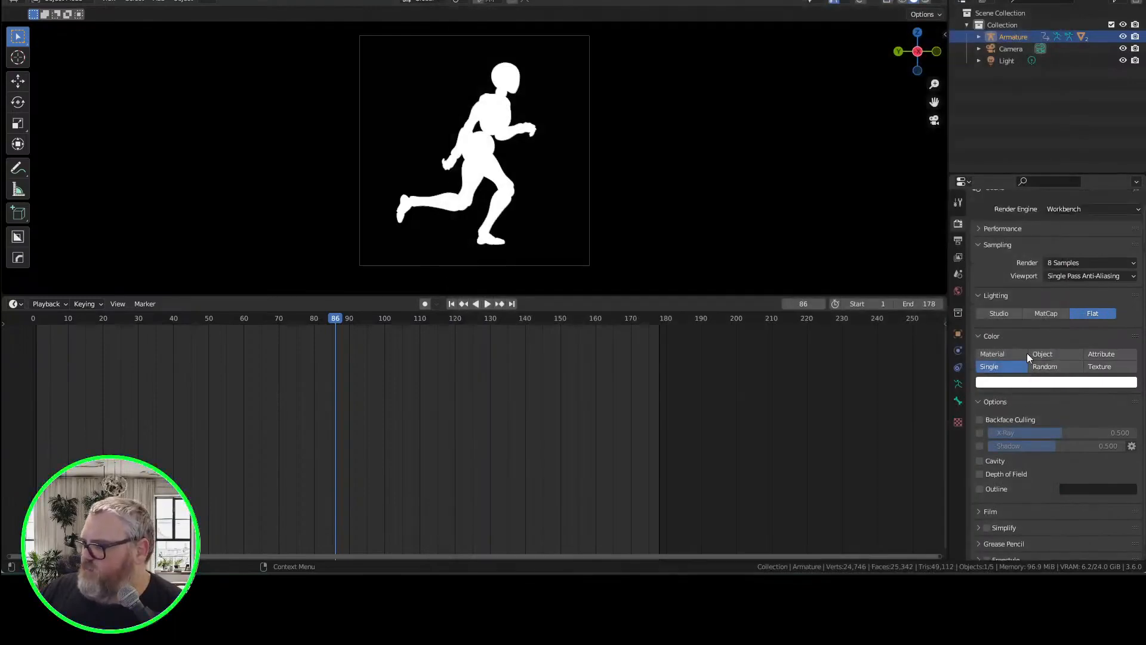
scroll(1004, 425, "down", 2)
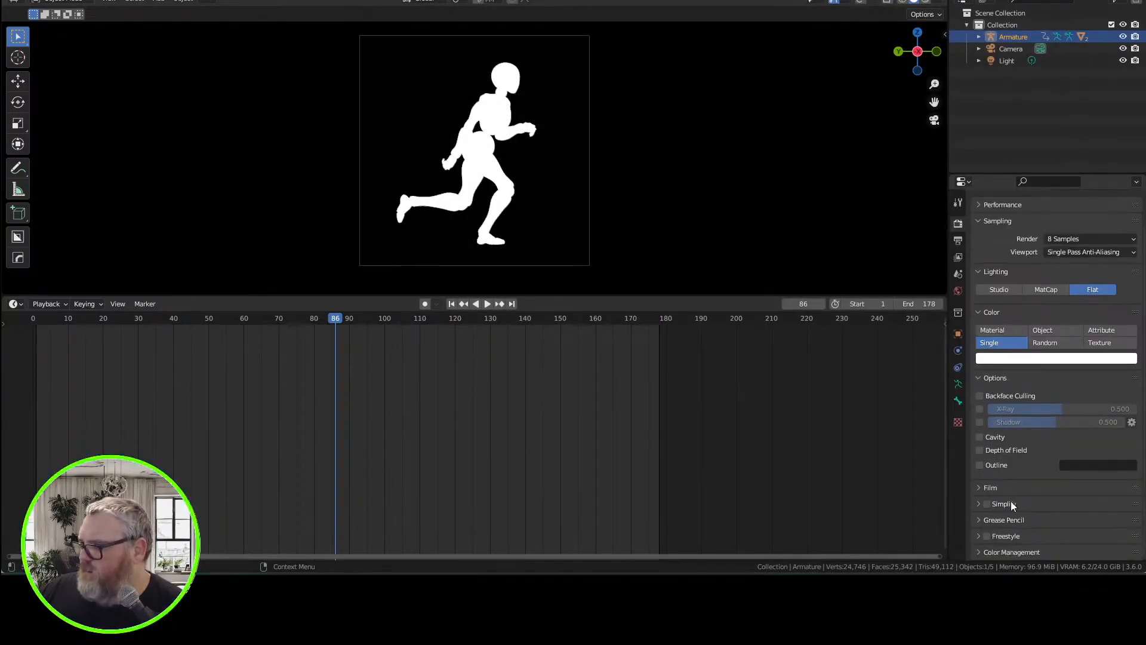
scroll(1008, 560, "up", 2)
left_click(958, 291)
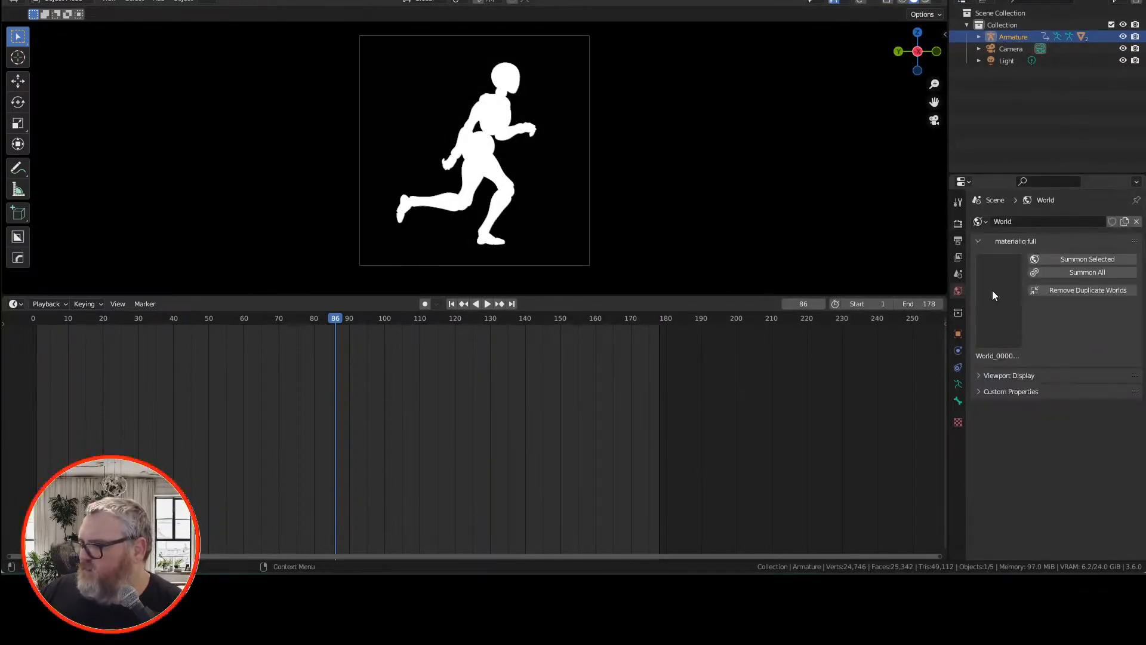
left_click(1029, 376)
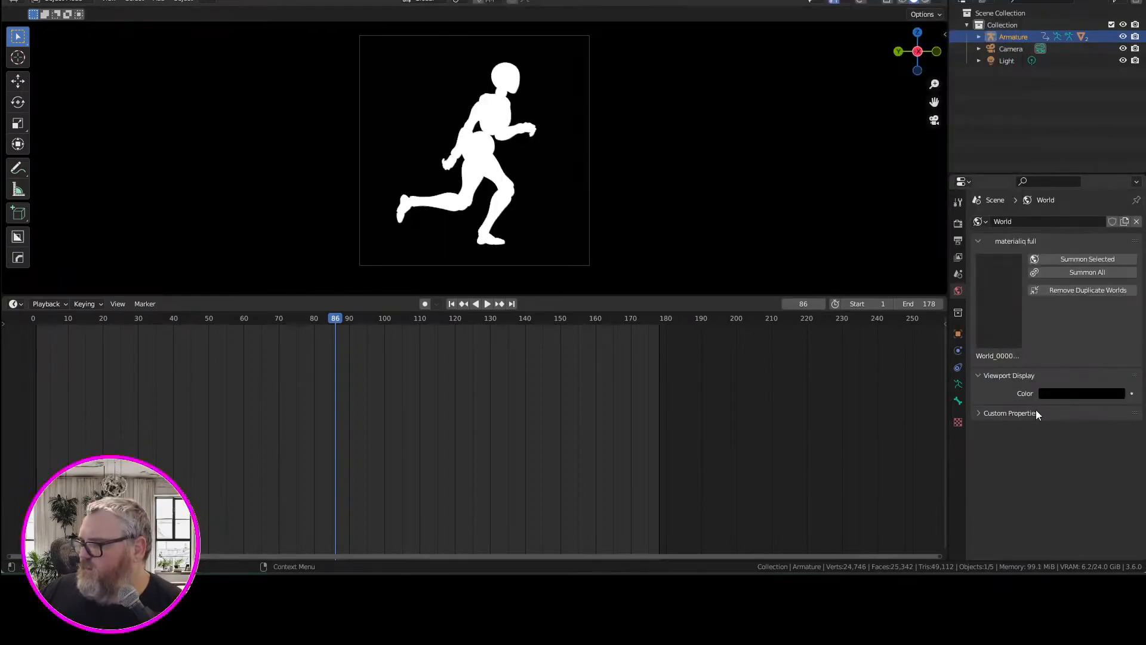
key("F12")
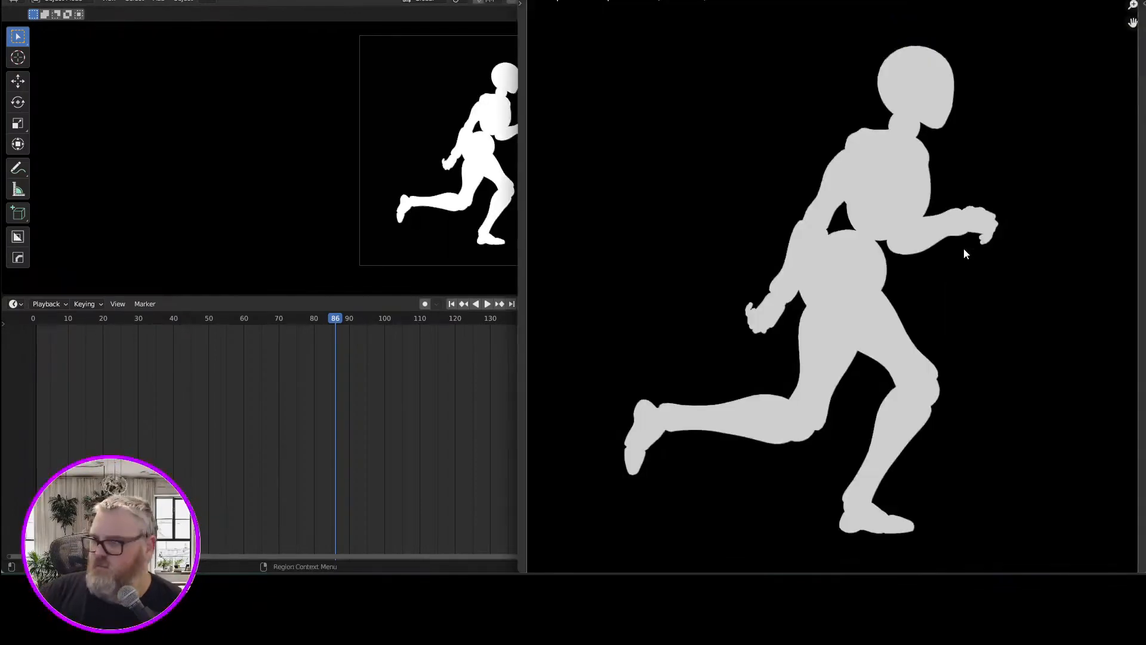
key("Escape")
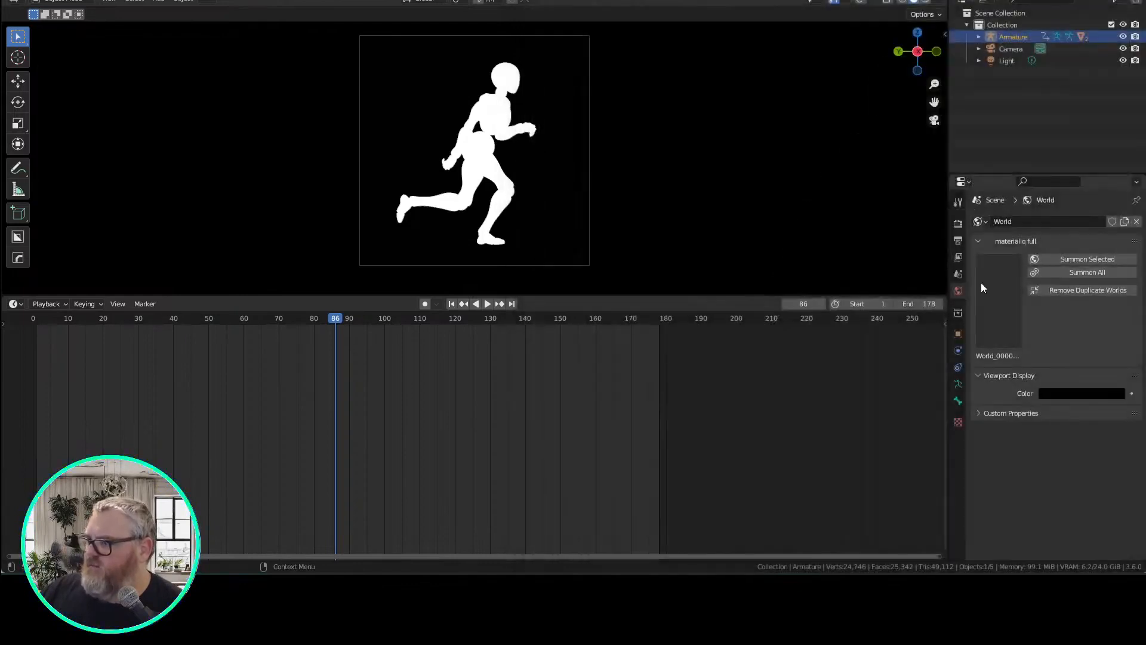
Raise the brightness of the render's Single object color to full white
left_click(958, 333)
left_click(958, 241)
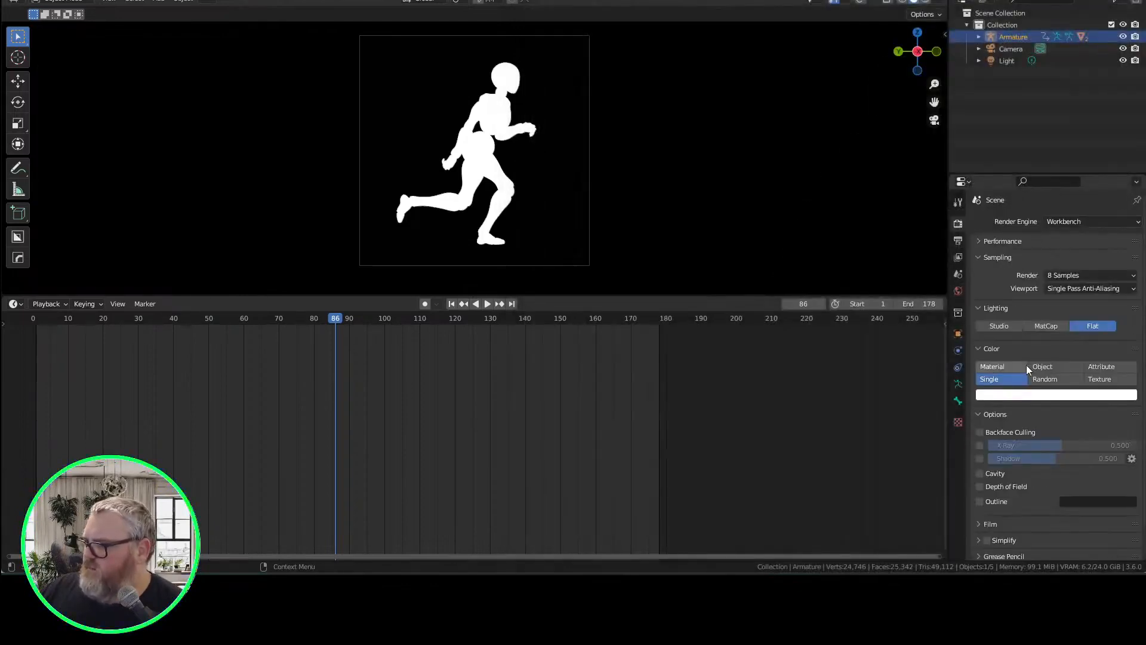
left_click(1028, 395)
mouse_move(1127, 249)
left_mouse_down()
mouse_move(1128, 284)
mouse_move(1127, 235)
left_mouse_up()
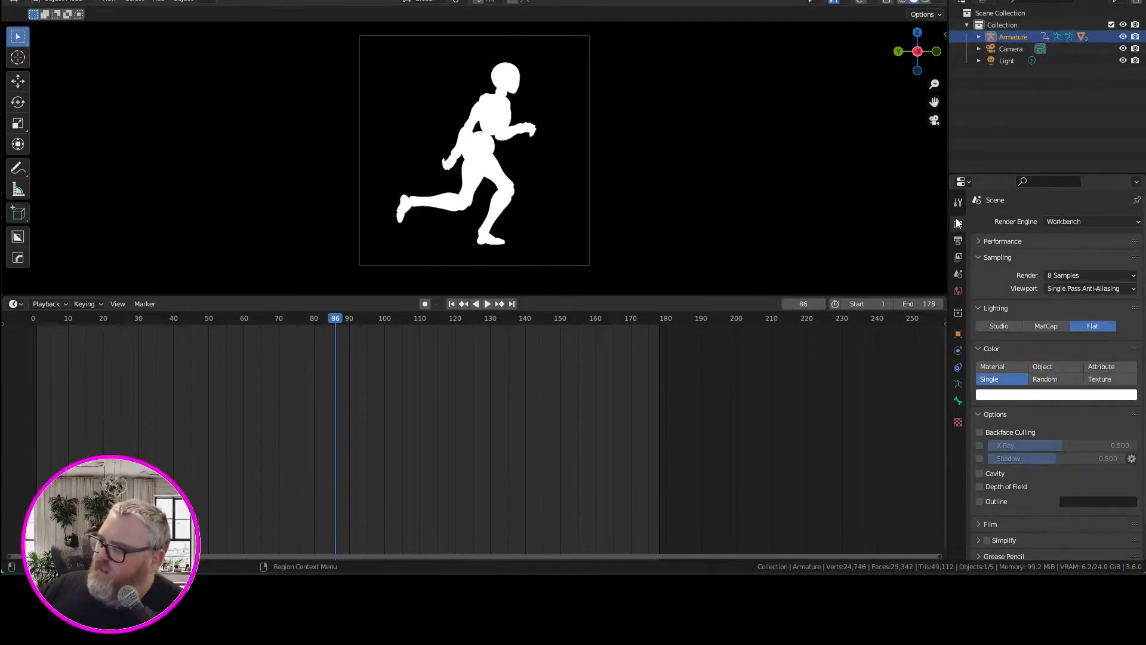
Set the color management view transform to Standard and render the current frame to check the silhouette
left_click(958, 241)
scroll(976, 358, "down", 3)
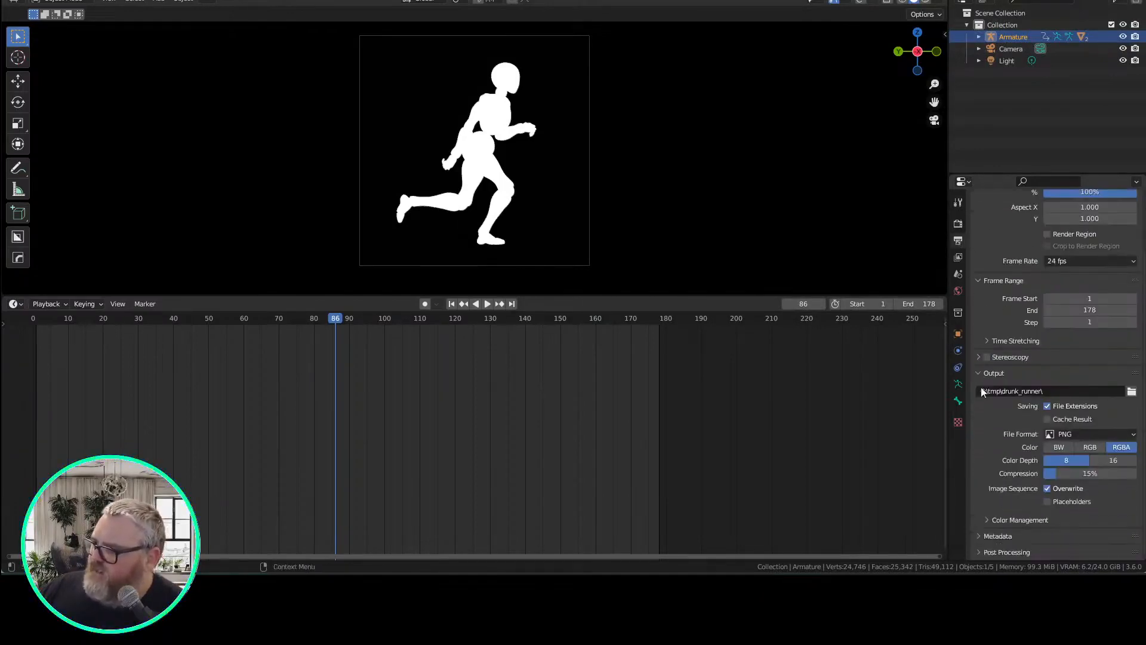
scroll(1029, 518, "down", 4)
scroll(1029, 520, "up", 4)
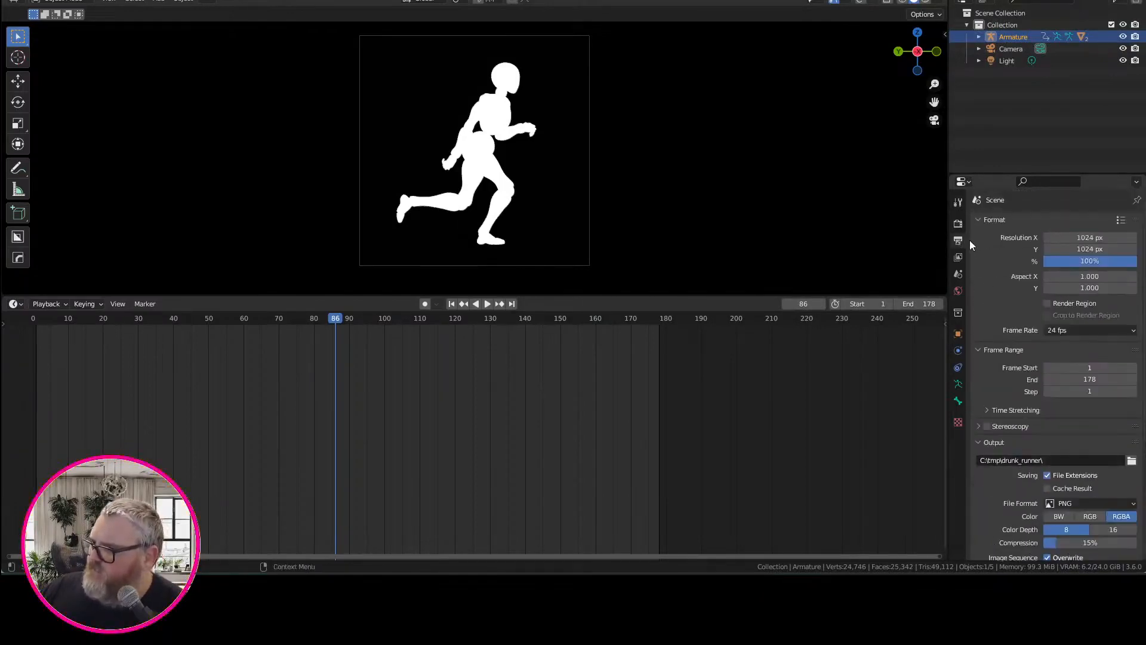
left_click(958, 223)
scroll(1051, 484, "down", 3)
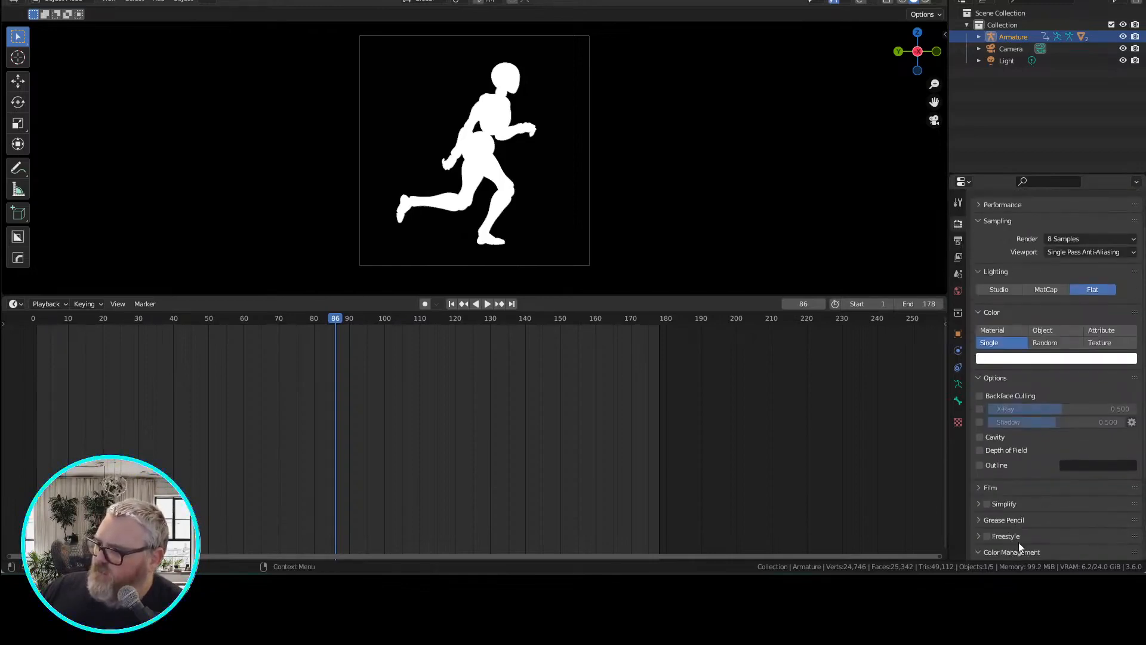
scroll(1020, 544, "down", 4)
left_click(1069, 477)
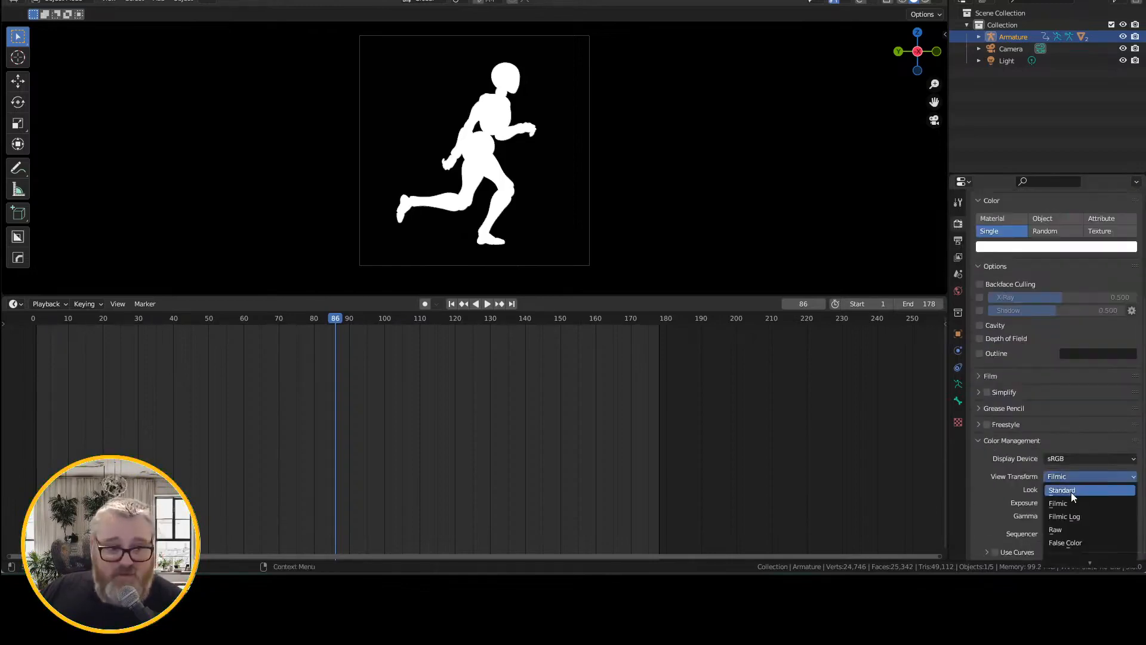
left_click(1070, 492)
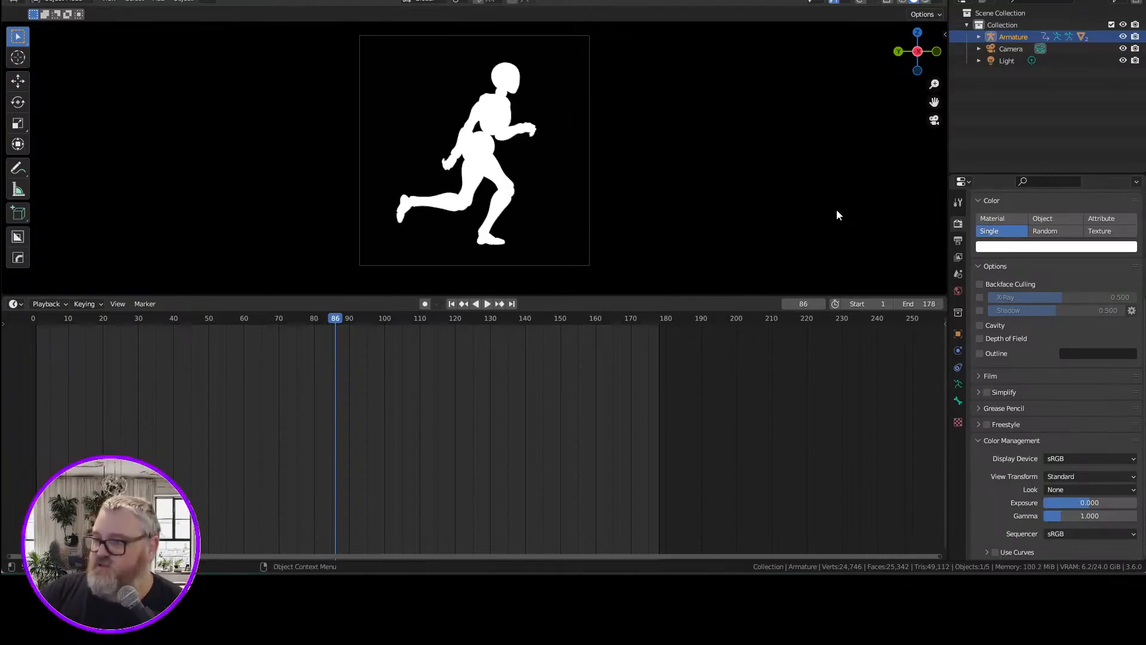
key("F12")
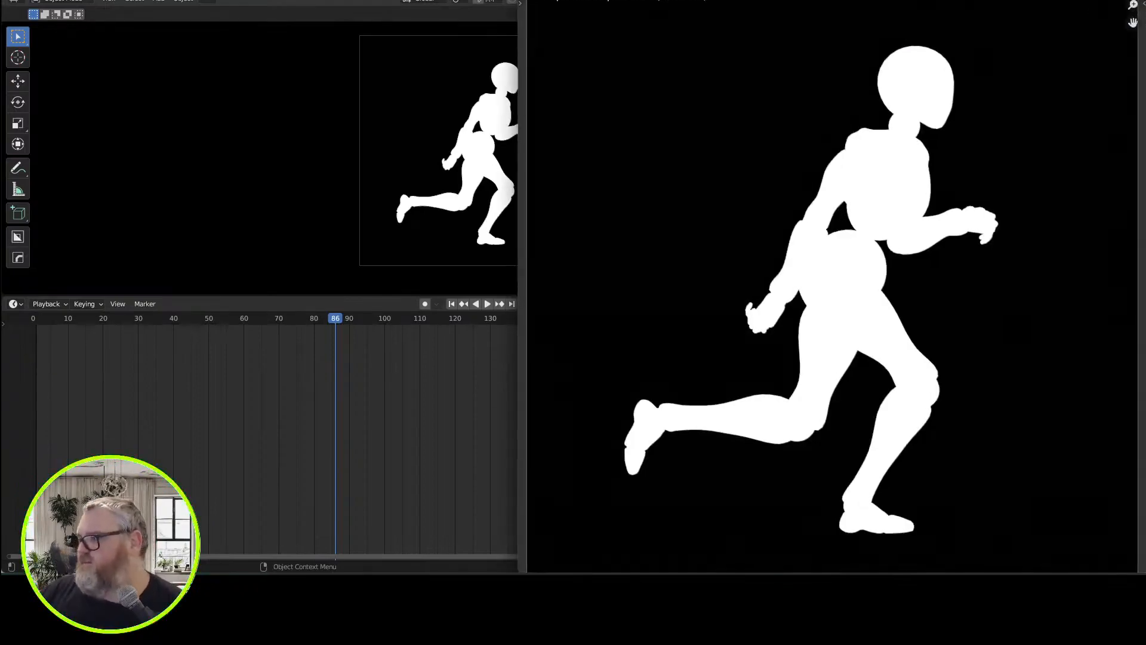
Close the test render and render the full running animation as an image sequence
key("Escape")
left_click(70, 1)
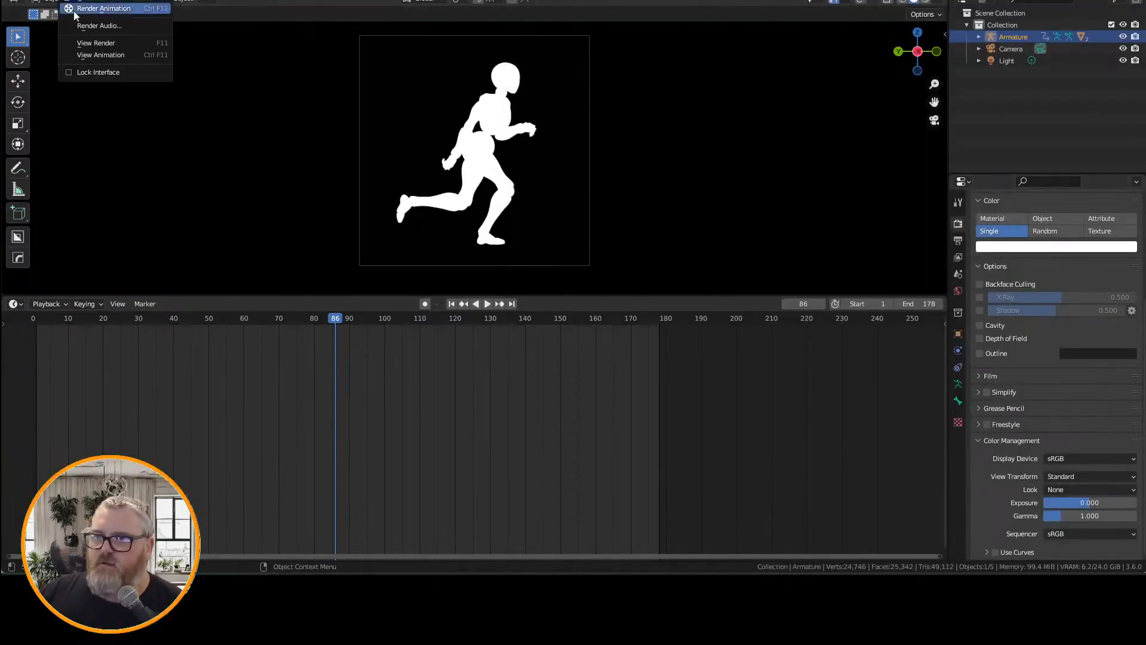
left_click(73, 11)
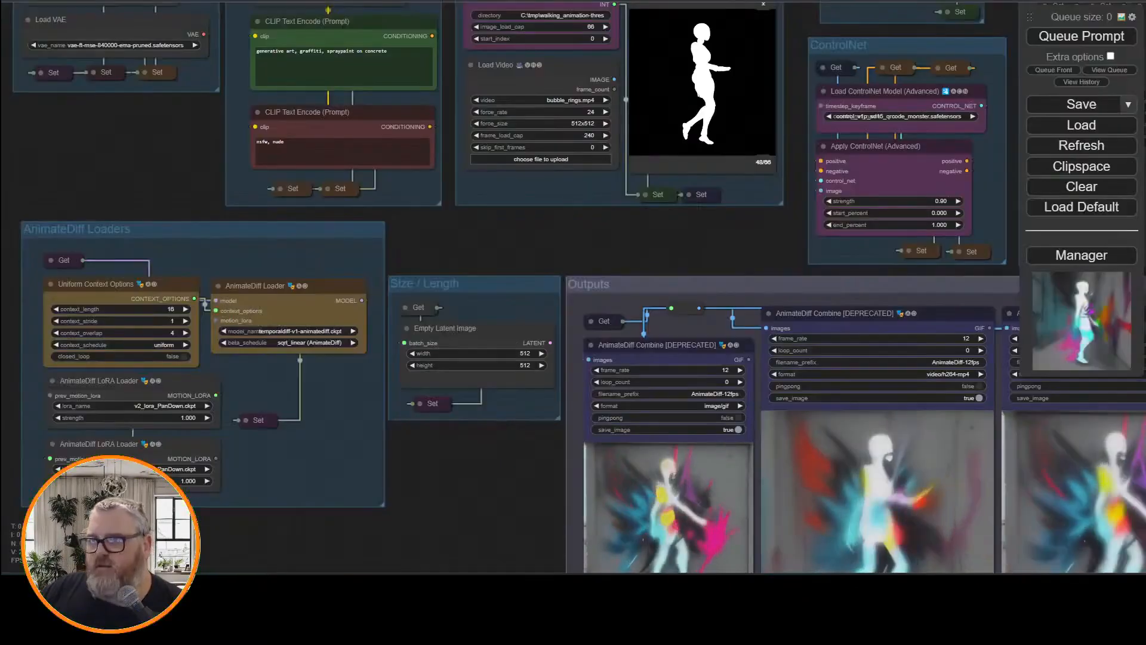
Switch to ComfyUI, open the C:\tmp\drunk_runner folder of rendered frames in File Explorer, copy its path and minimize the folder window
left_click_drag(113, 172, 108, 409)
key("super+r")
type("c:\\")
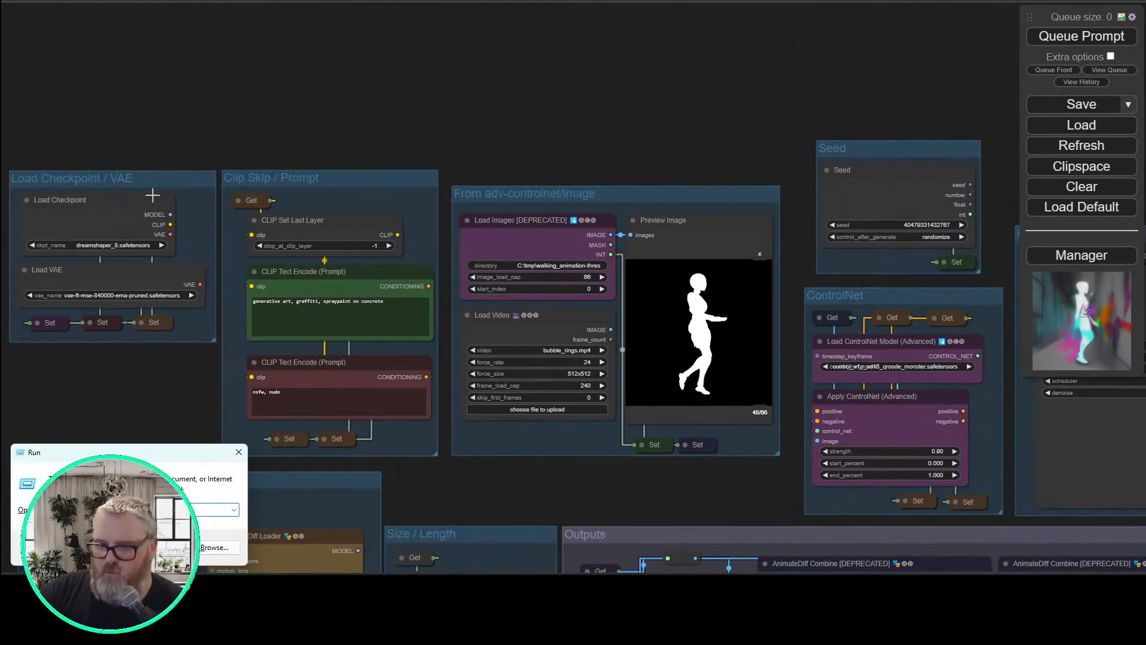
key("Return")
scroll(291, 339, "down", 6)
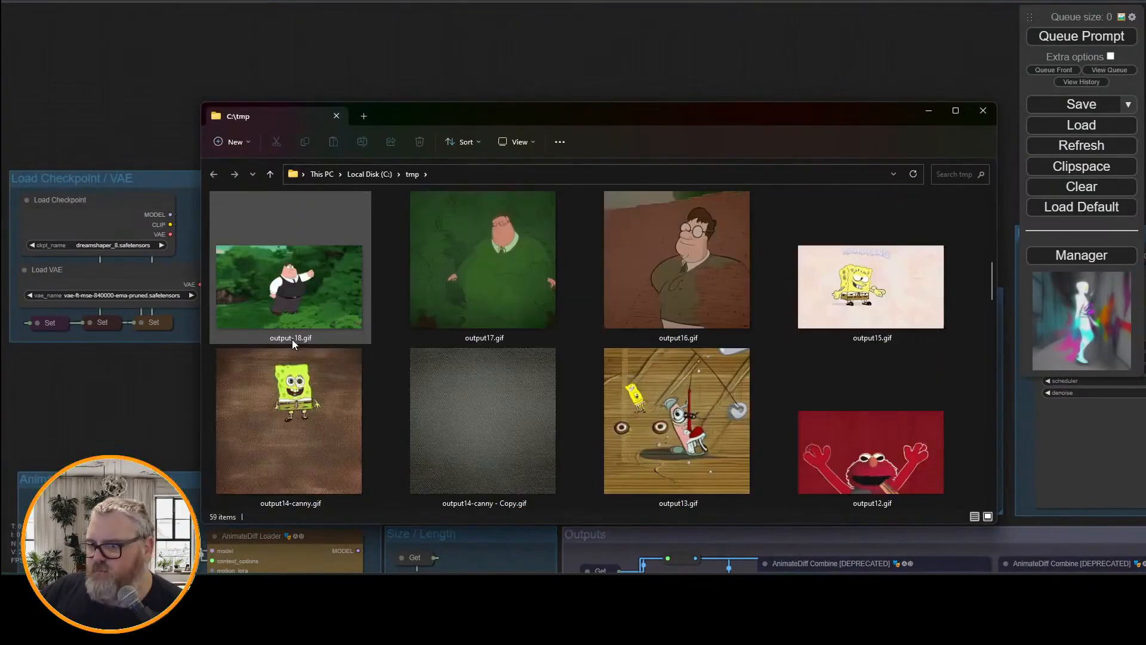
scroll(292, 338, "down", 3)
scroll(293, 338, "up", 2)
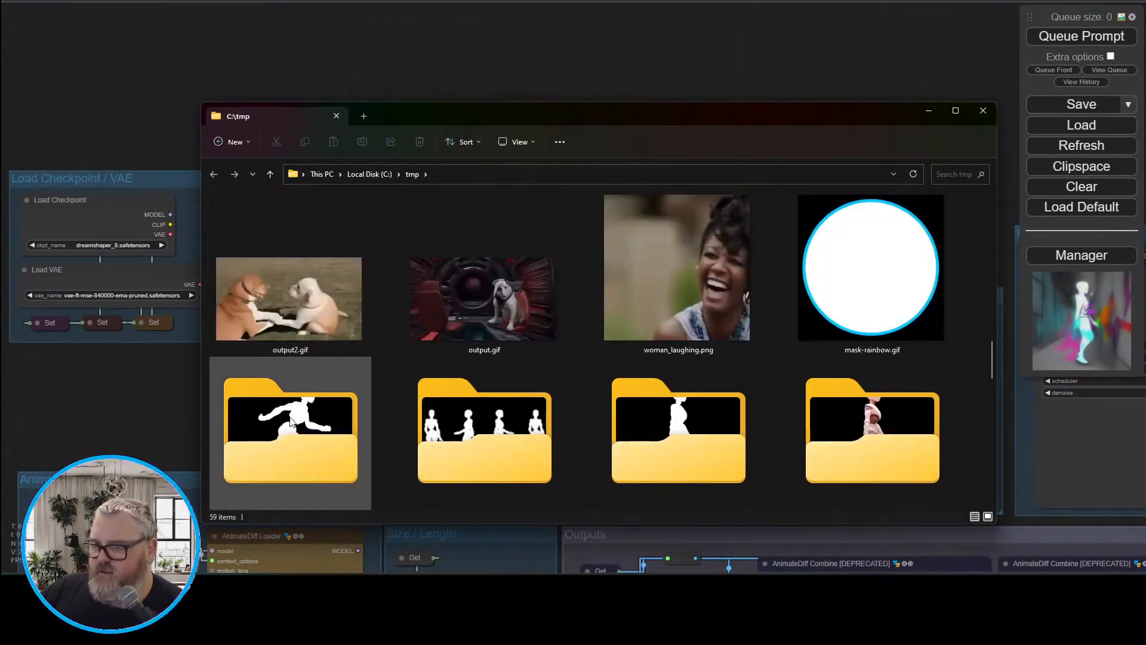
double_click(291, 425)
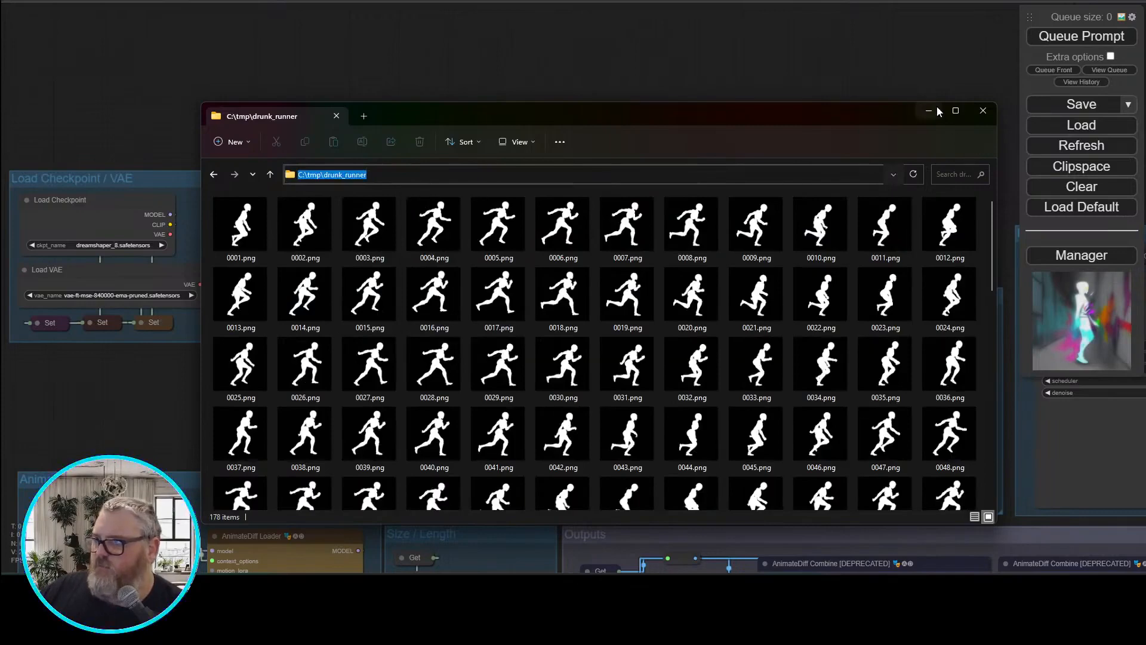
left_click(931, 111)
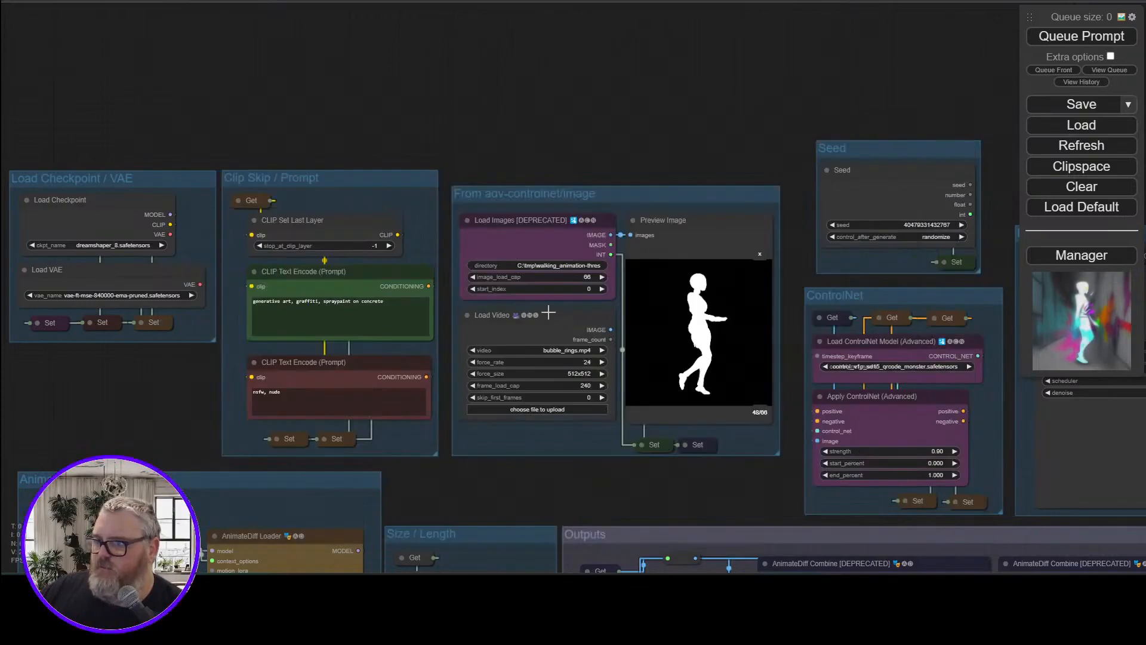
Set the Load Images directory to C:\tmp\drunk_runner and its image_load_cap to 45
left_click(566, 266)
type("C:\\tmp\\drunk_runner")
key("Return")
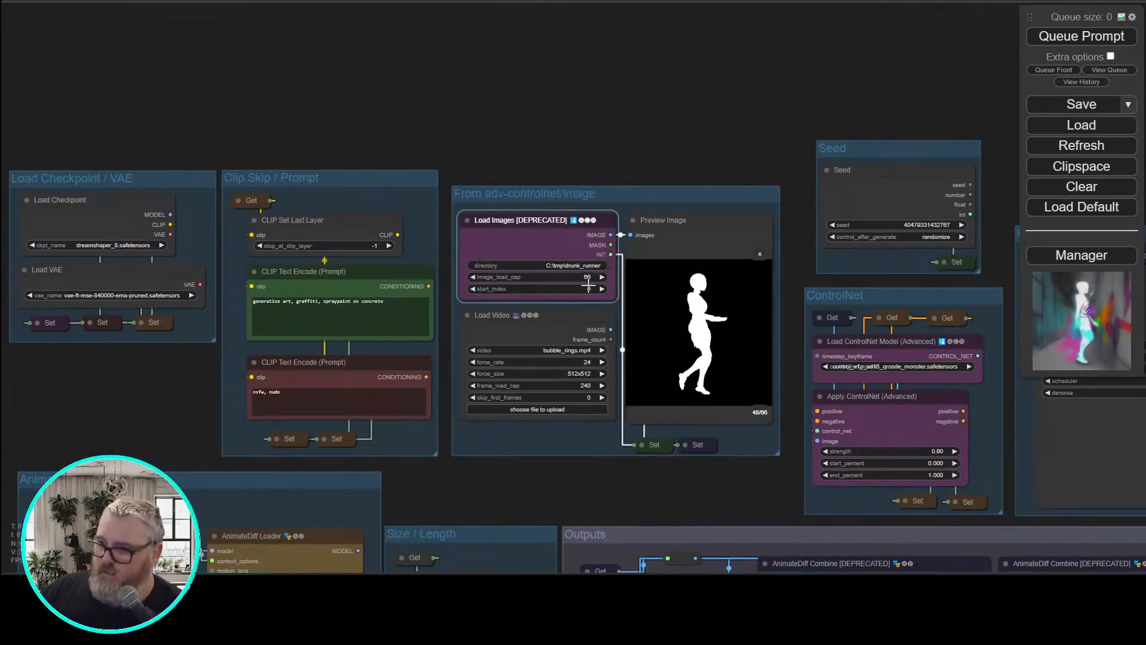
left_click(588, 275)
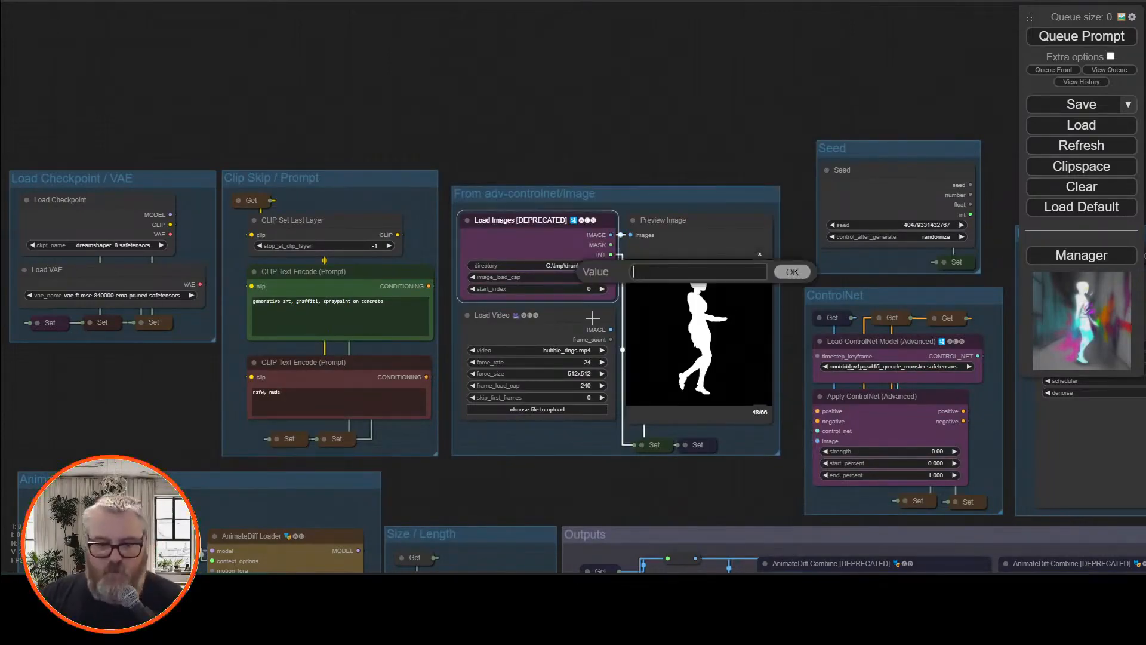
type("45")
key("Return")
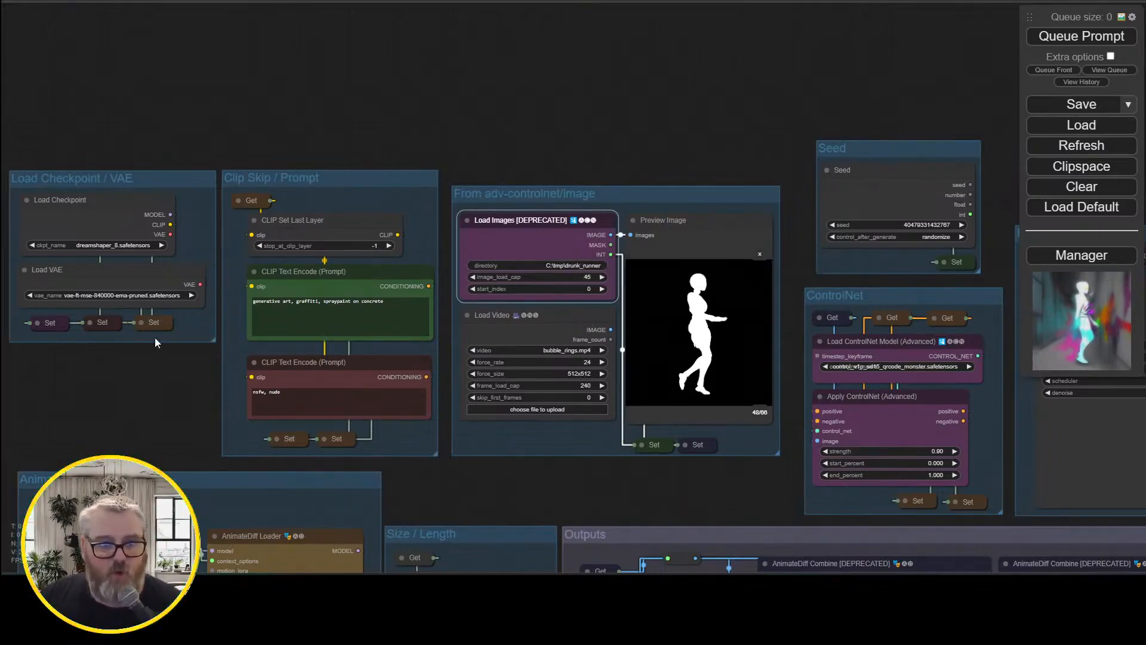
Replace the positive prompt with "fireworks, explosions, smoke, flames, sparks"
left_click(372, 91)
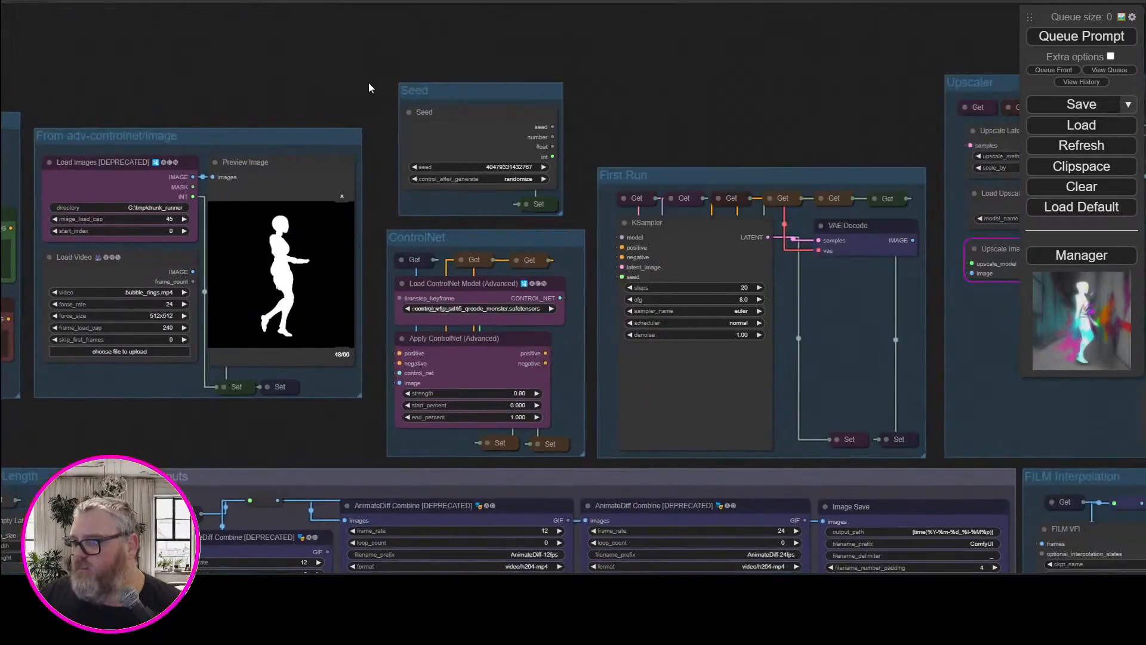
left_click_drag(708, 89, 1108, 123)
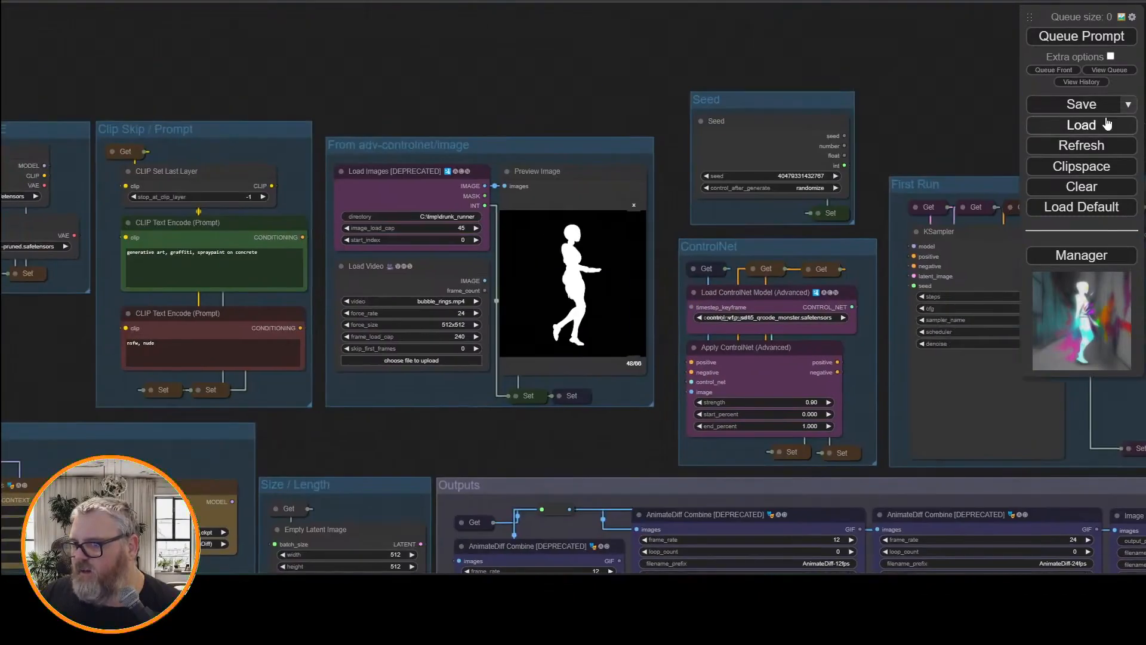
left_click_drag(345, 563, 408, 566)
triple_click(310, 257)
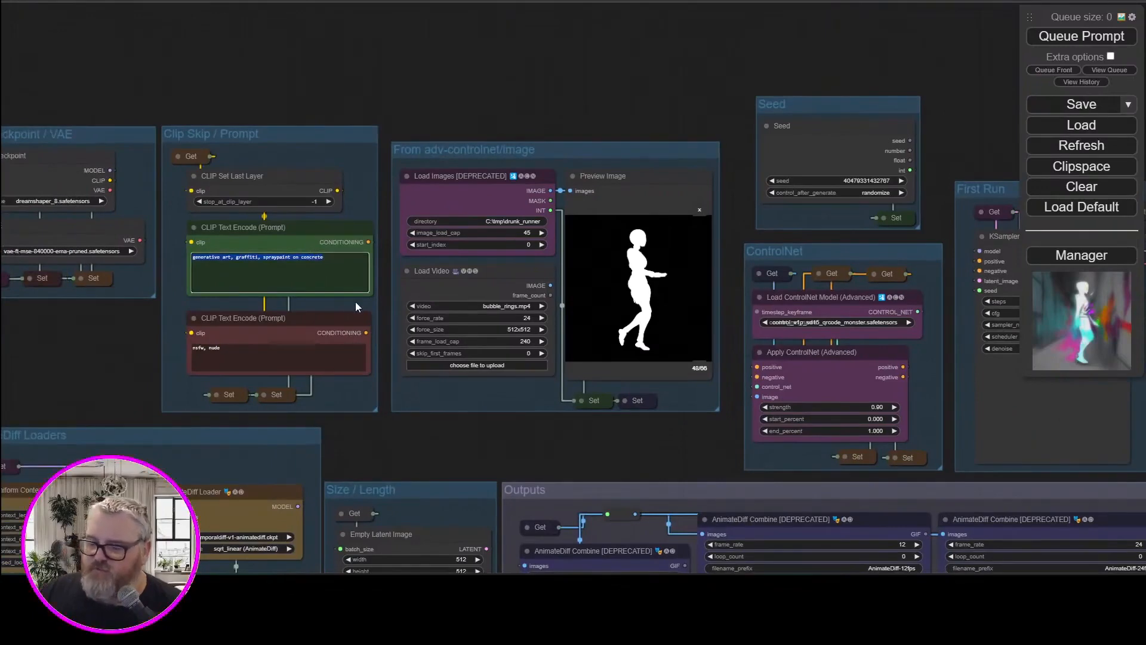
type("firewo")
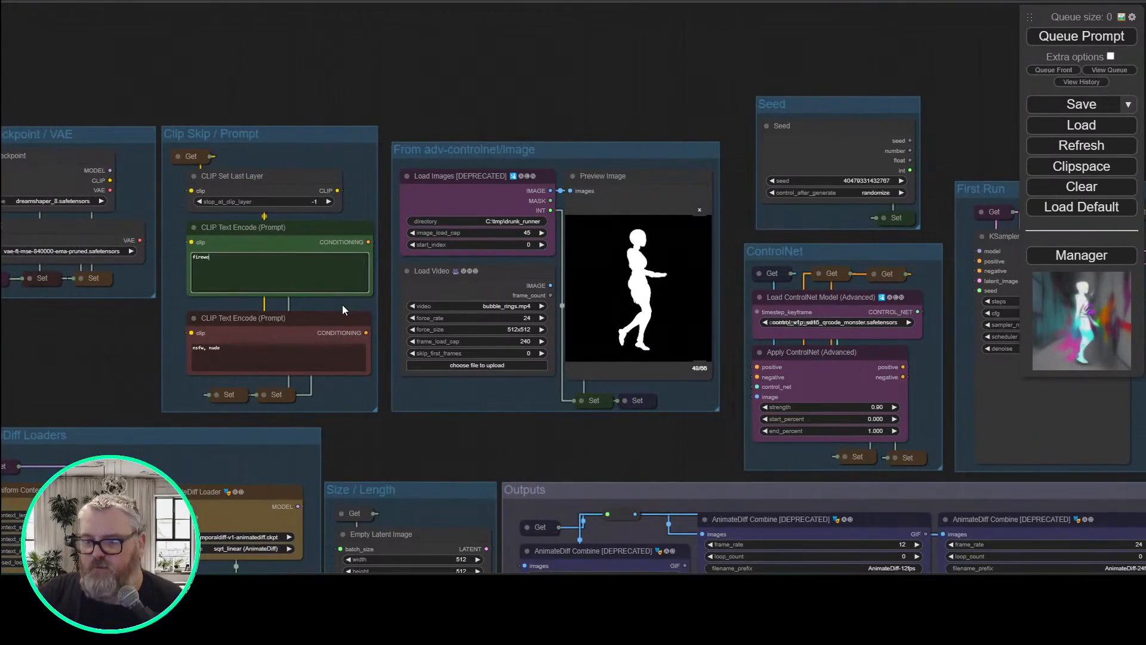
type("rks, explosions, smoke")
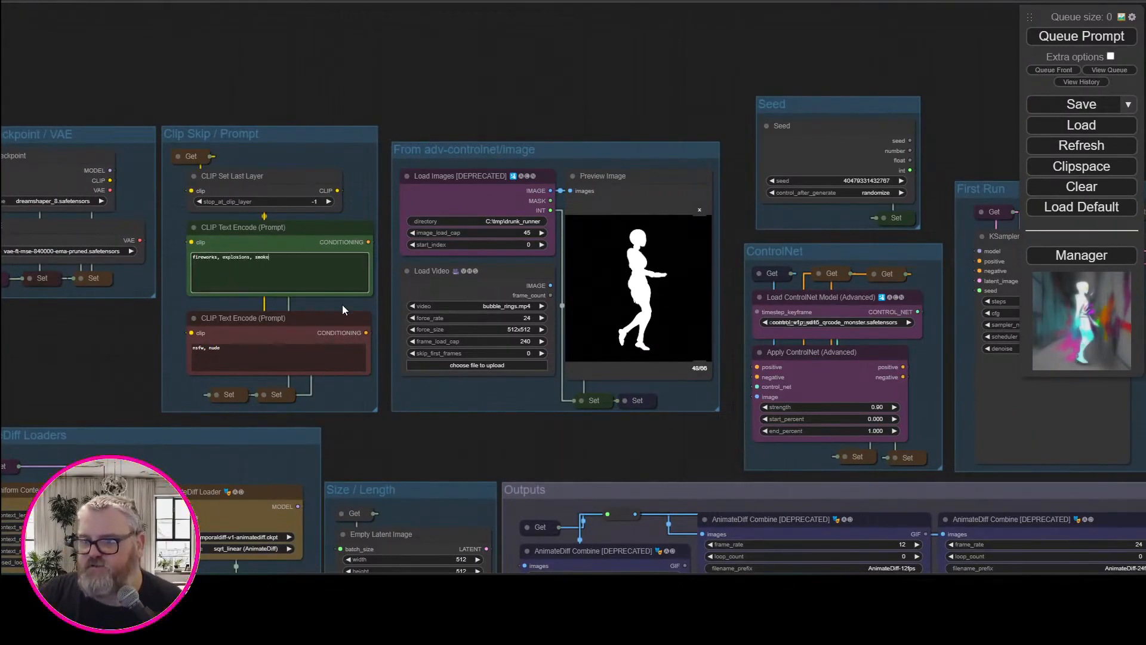
type(", flames, ")
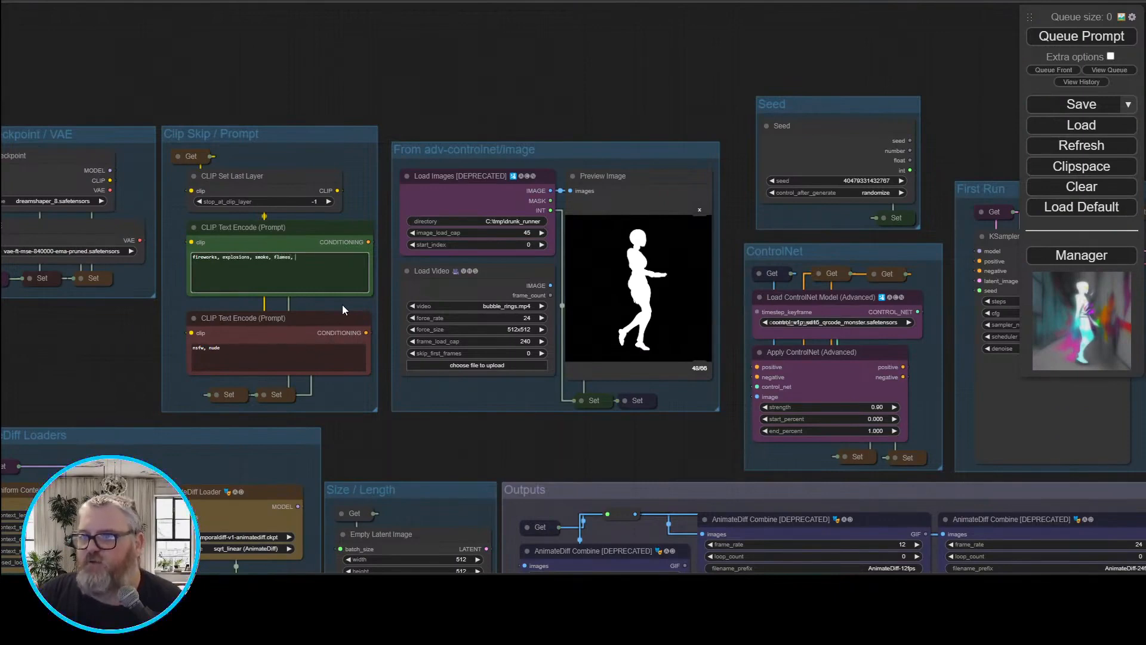
type("sparks, and")
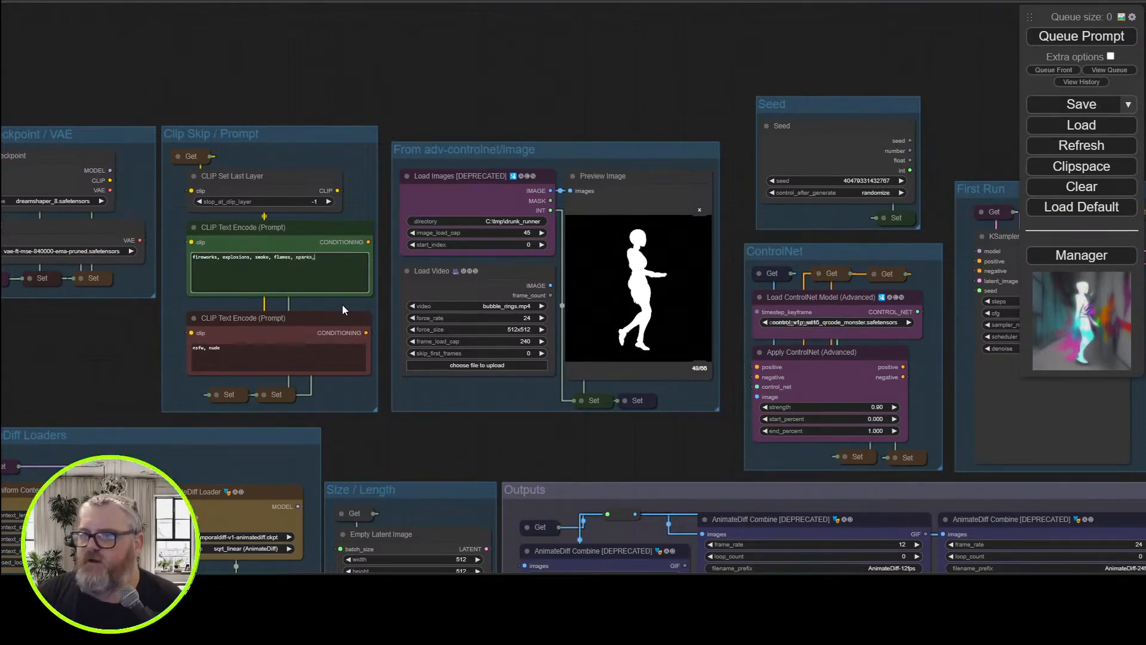
key("BackSpace")
key("BackSpace")
key("BackSpace")
key("BackSpace")
key("BackSpace")
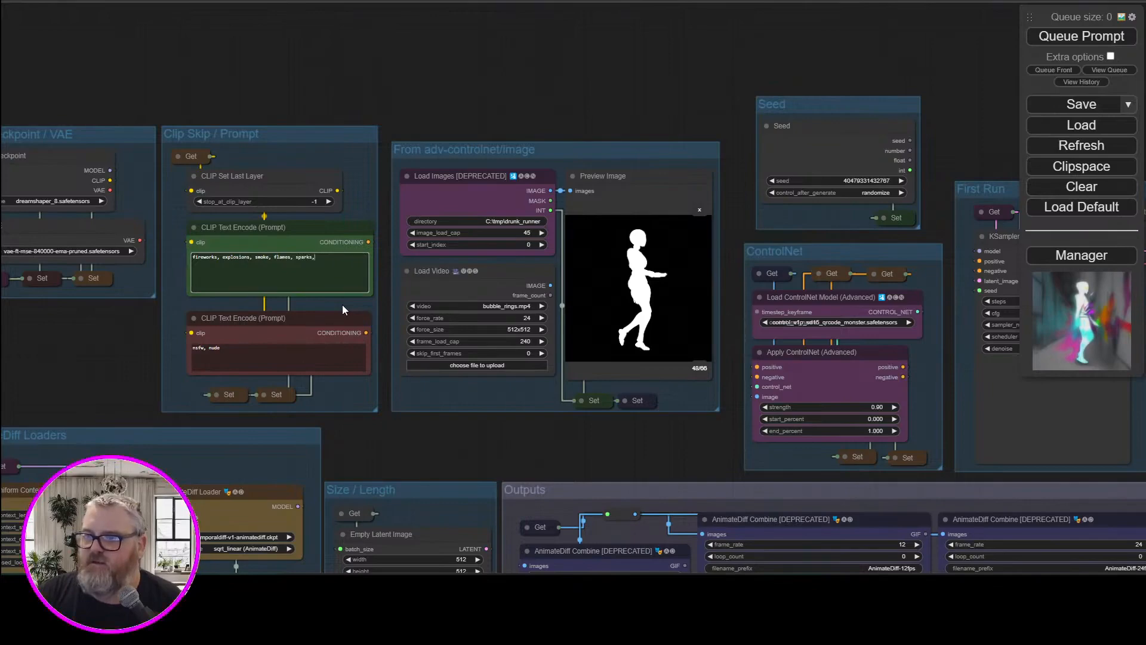
type("s")
scroll(468, 74, "up", 3)
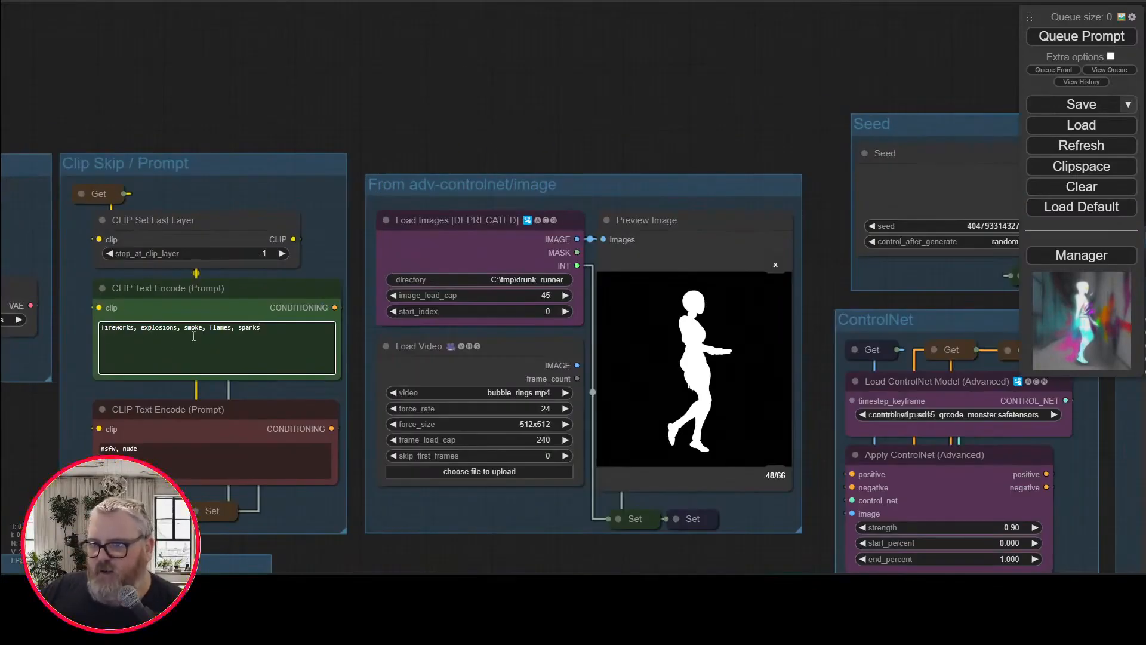
Shift the VAE Decode node slightly within the Upscaler group and queue the fireworks prompt
left_click_drag(600, 98, 65, 61)
left_click_drag(764, 128, 30, 94)
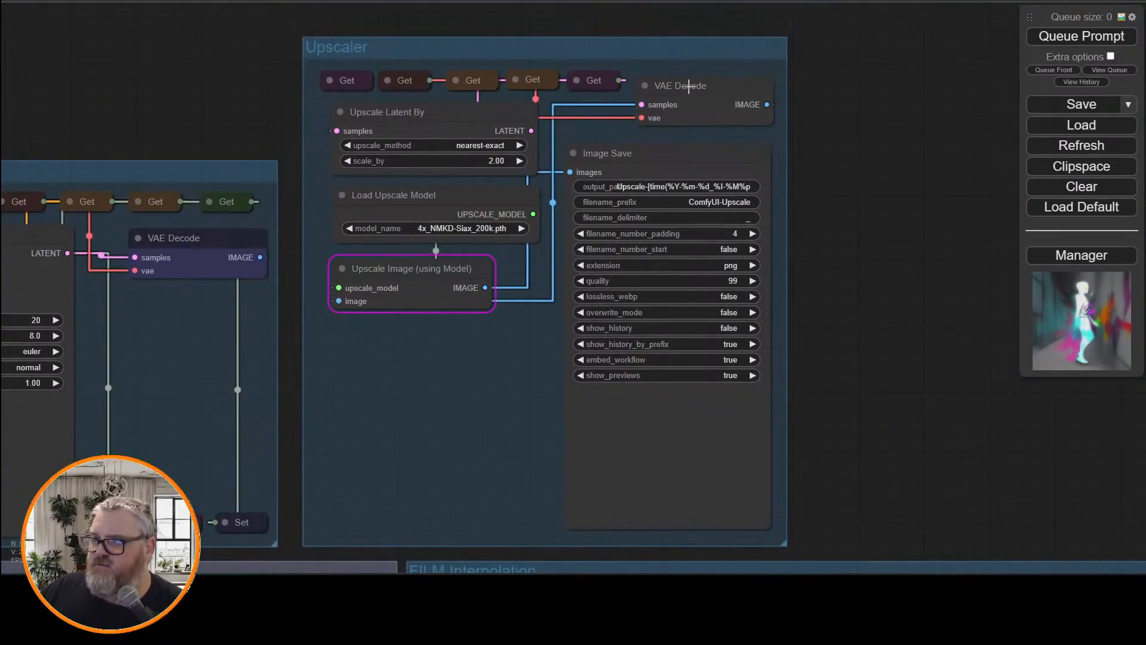
mouse_move(689, 88)
left_mouse_down()
mouse_move(716, 79)
mouse_move(681, 100)
mouse_move(707, 75)
left_mouse_up()
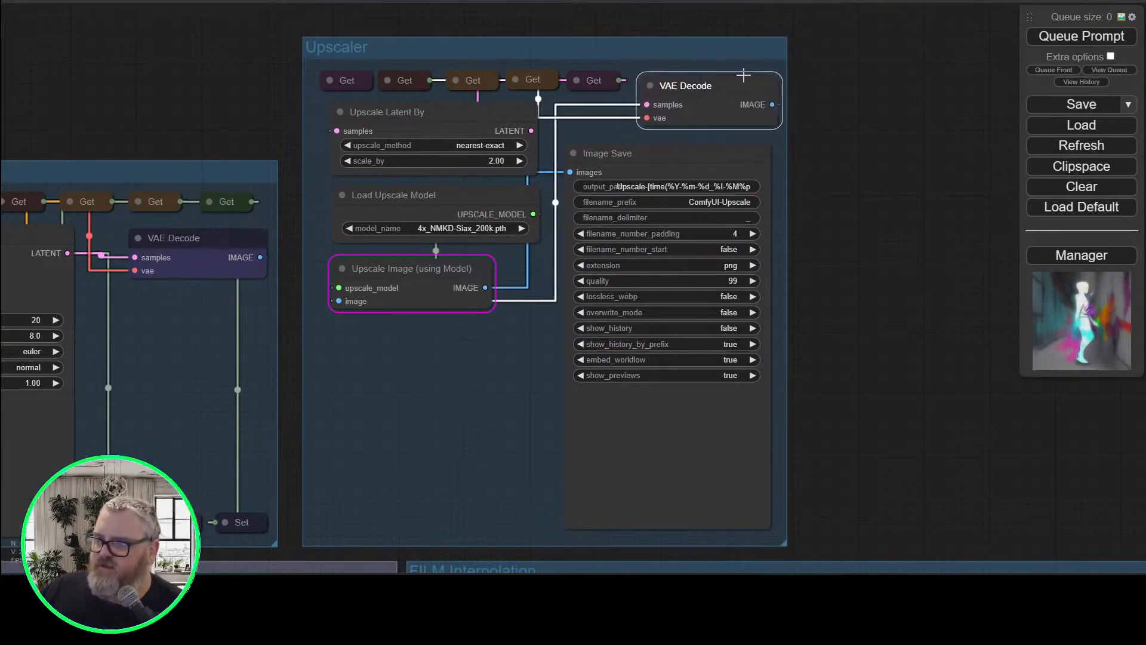
scroll(819, 141, "down", 2)
left_click(1082, 36)
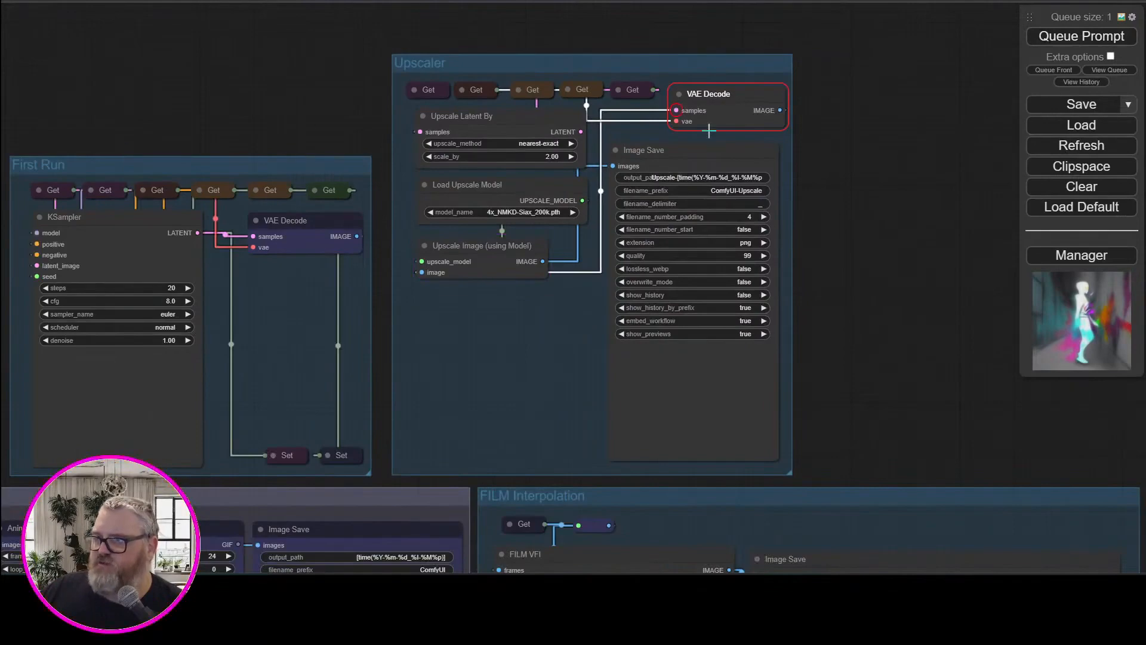
left_click_drag(743, 91, 738, 92)
Examine the loaded runner frames in the Preview Image node and the neighbouring ControlNet settings while the generation runs
scroll(239, 171, "down", 3)
scroll(239, 170, "down", 3)
left_click_drag(277, 56, 814, 88)
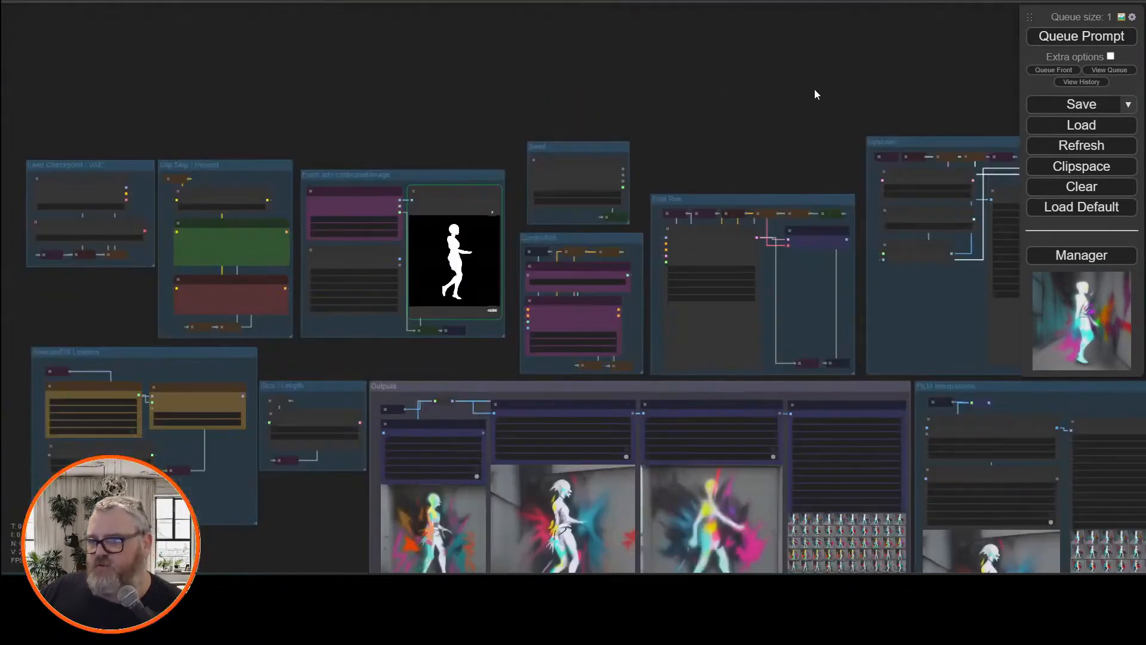
left_click_drag(562, 240, 596, 231)
scroll(582, 209, "up", 10)
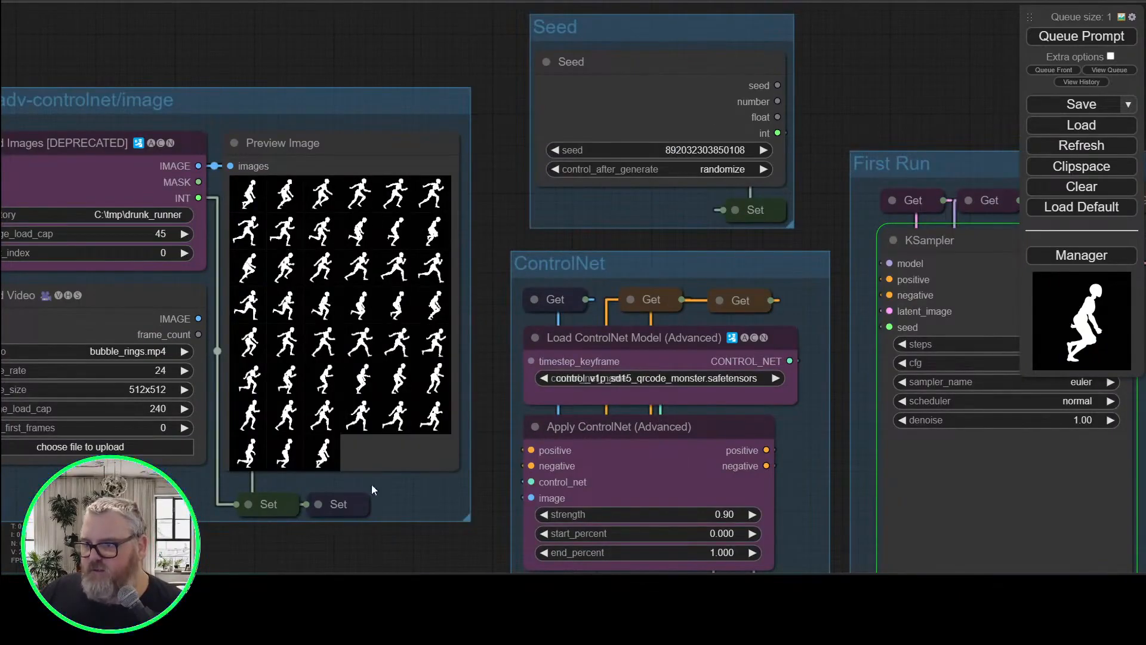
scroll(485, 275, "down", 4)
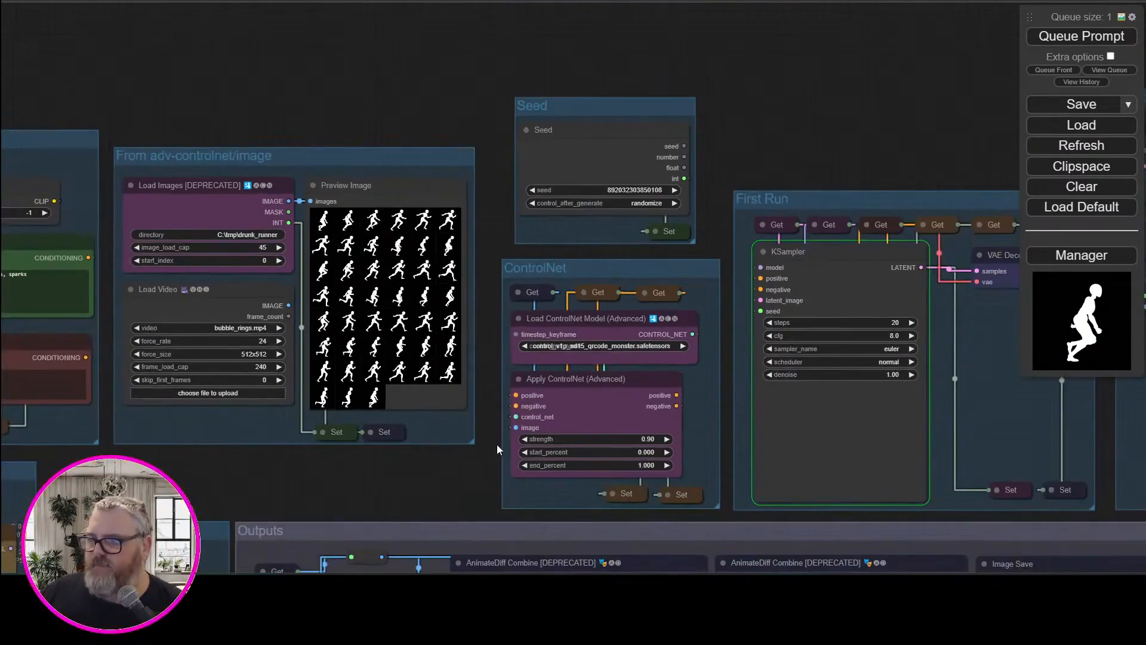
left_click_drag(497, 445, 320, 187)
scroll(396, 153, "up", 12)
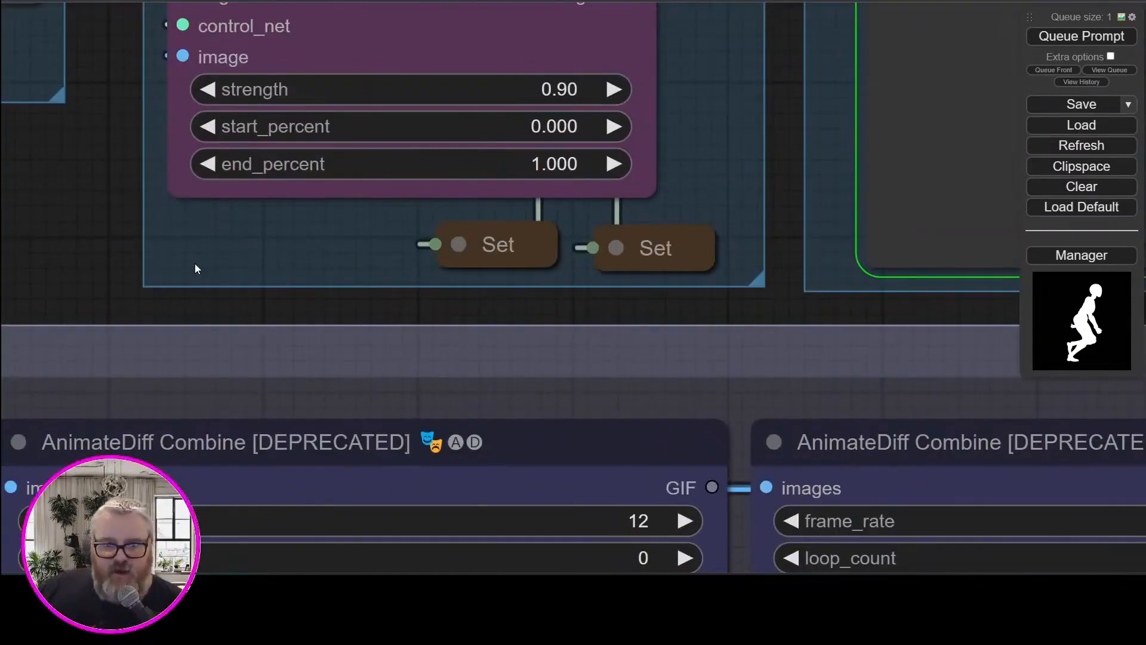
scroll(97, 235, "down", 10)
Examine the fireworks animations in the Outputs group and the FILM Interpolation result
left_click_drag(74, 239, 86, 419)
left_click(238, 540)
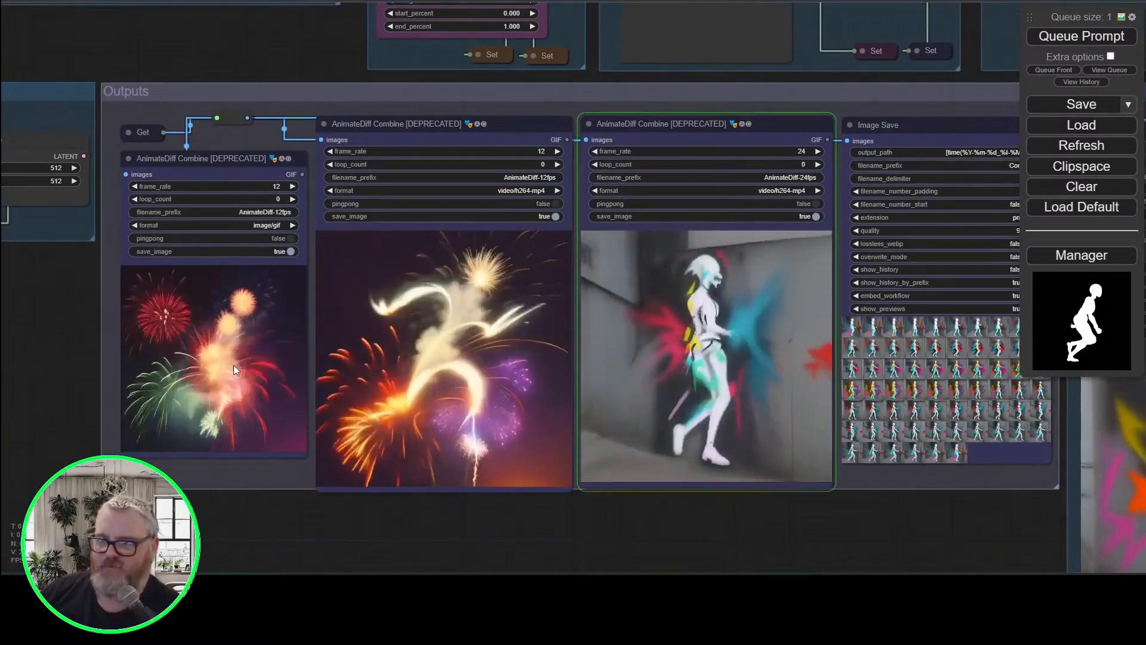
left_click_drag(726, 548, 300, 488)
scroll(366, 515, "up", 3)
left_click_drag(367, 515, 607, 565)
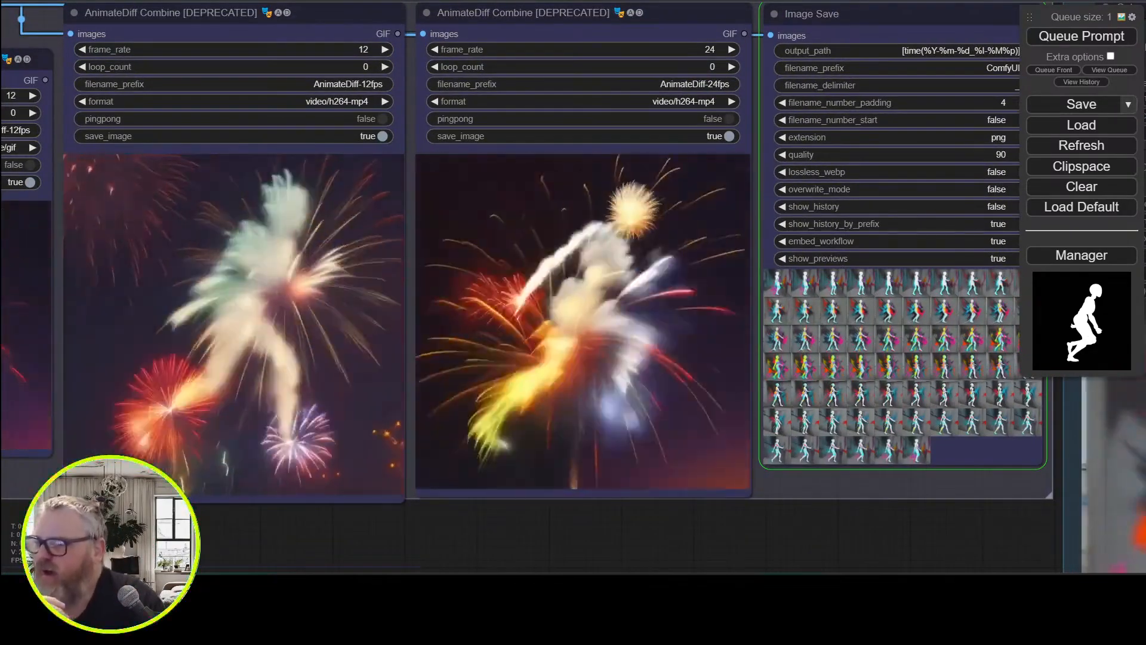
scroll(847, 542, "down", 4)
left_click_drag(846, 542, 582, 500)
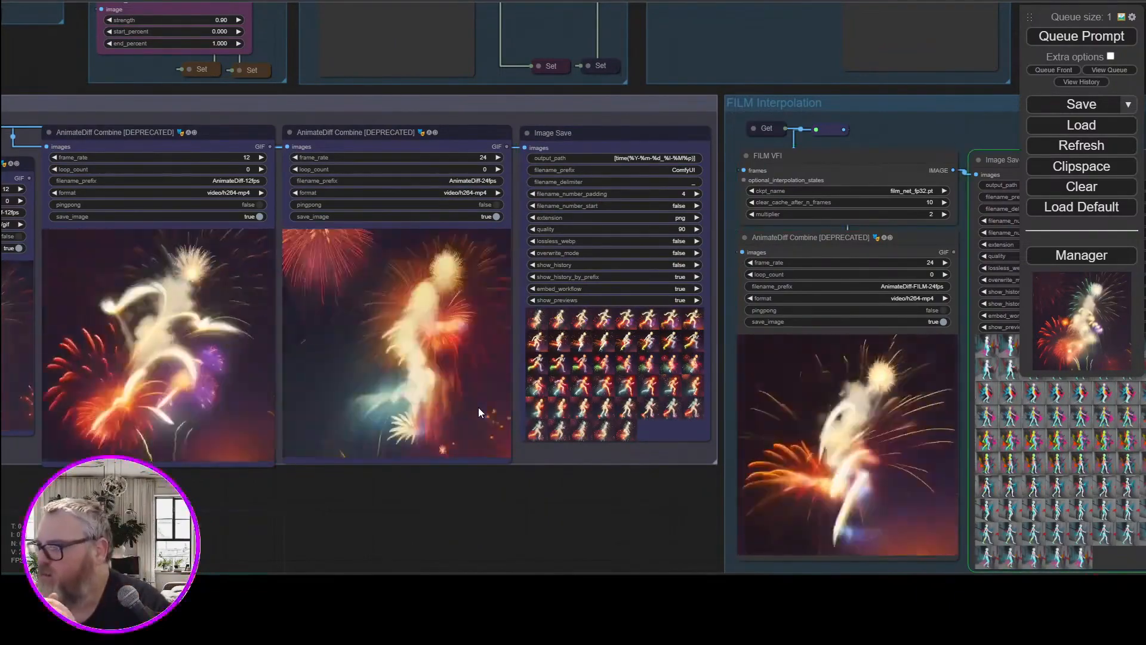
Replace the positive prompt with "lush field of flowers, blooming, blossoming, budding, growing flower" and queue it
left_click_drag(51, 46, 636, 460)
left_click(239, 291)
key("ctrl+a")
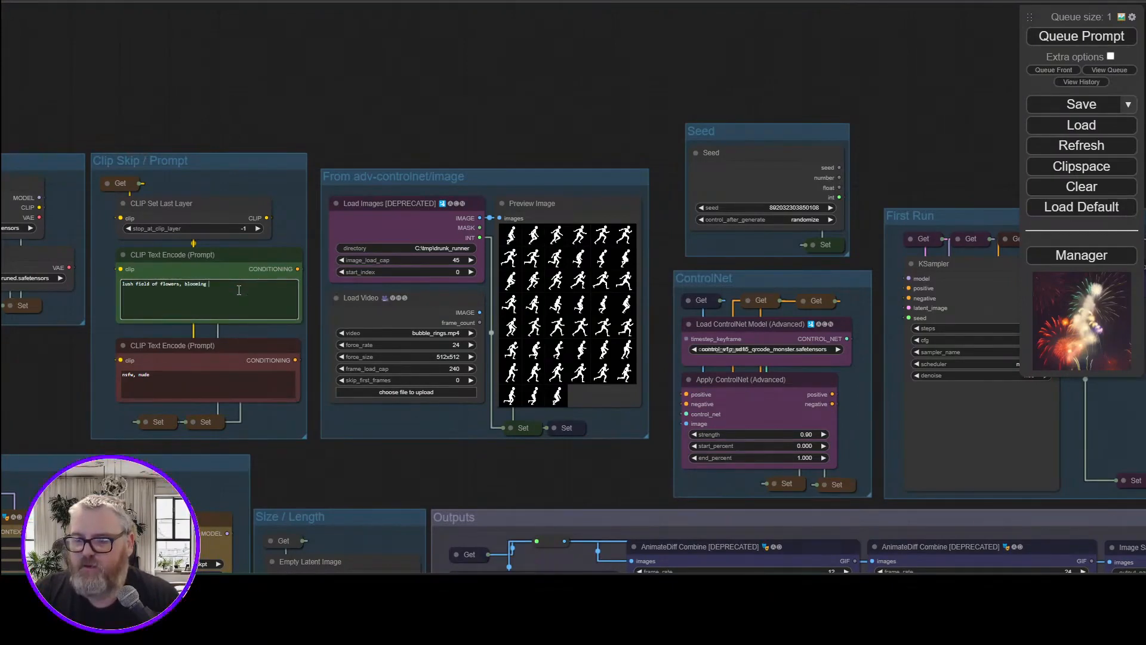
type(", buddin")
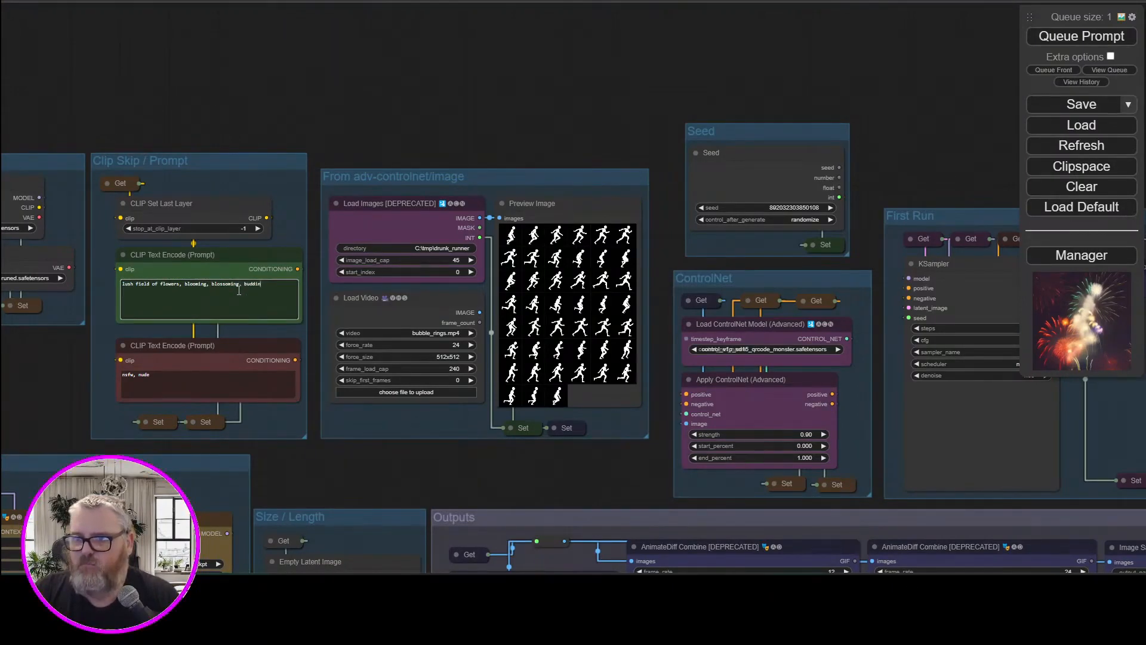
type("g, growing flower")
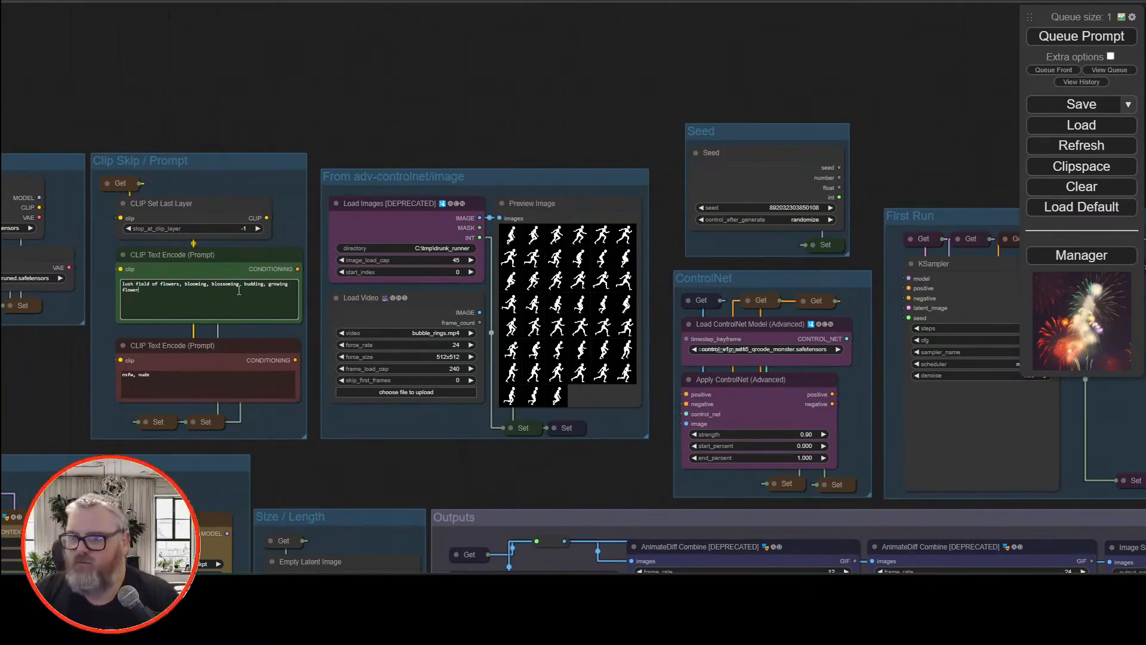
key("ctrl+Return")
Open the ComfyUI console window to check the image saving progress of the running generation
left_click_drag(1004, 158, 302, 34)
scroll(302, 35, "down", 4)
left_click_drag(865, 188, 810, 153)
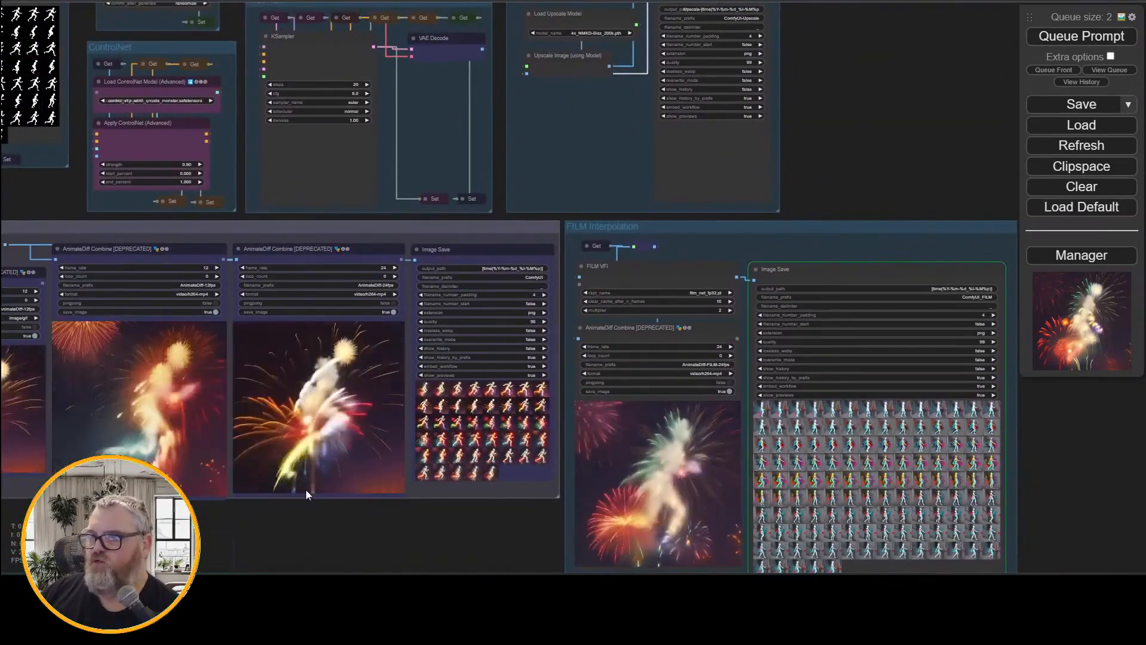
mouse_move(245, 570)
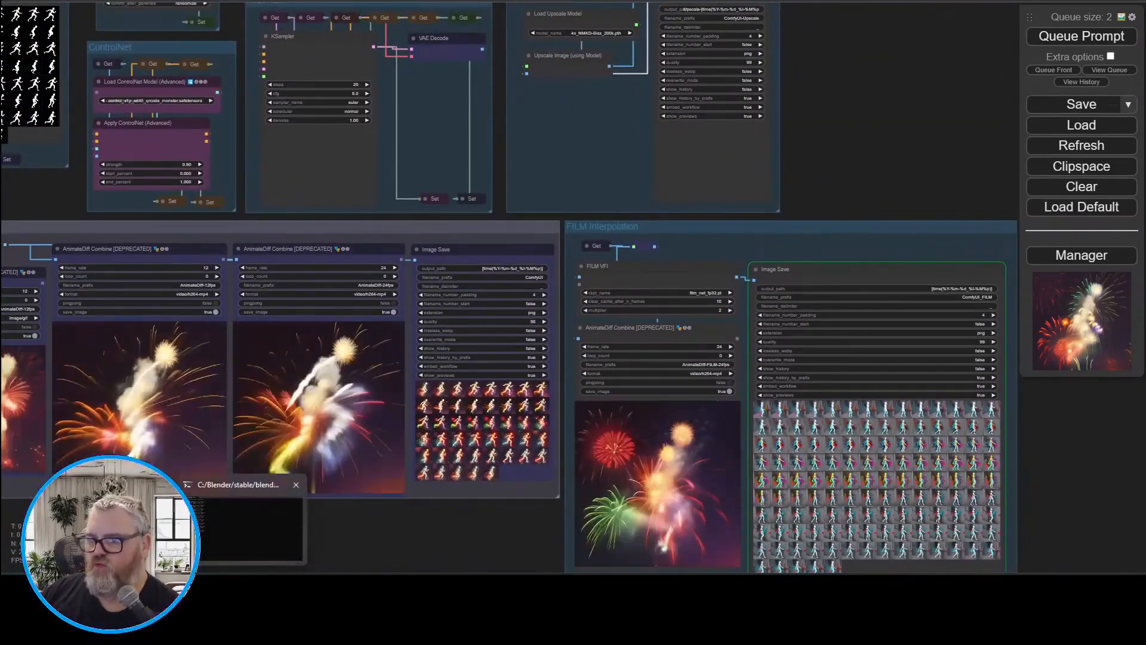
left_click(197, 494)
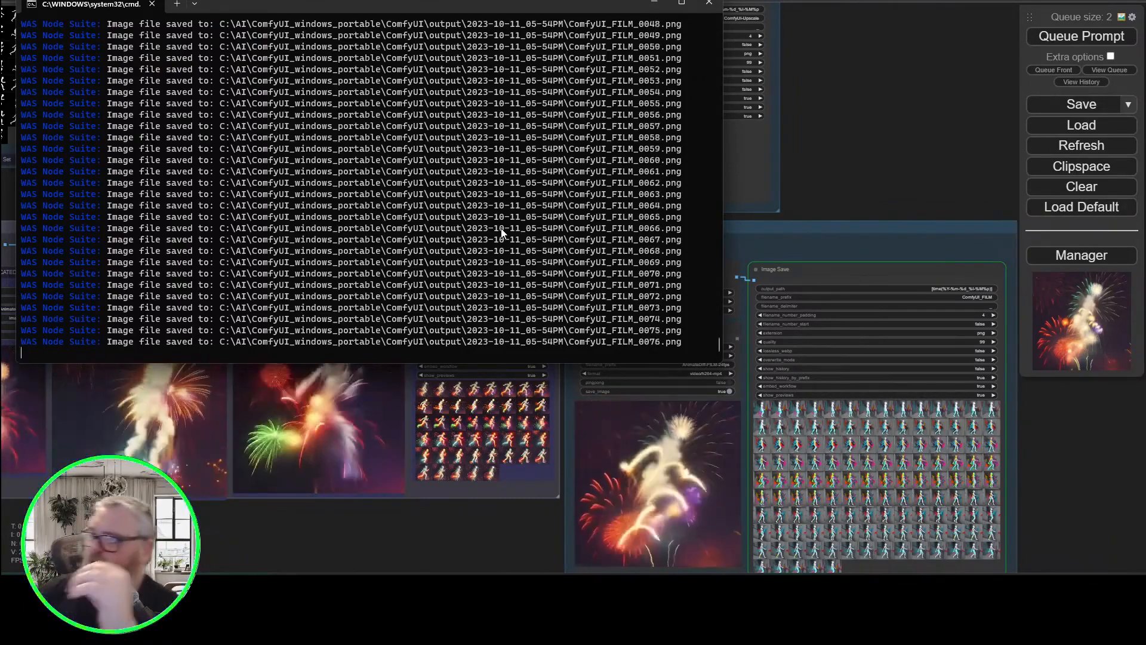
Return to the node canvas and page through the saved fireworks frames in the Outputs group's Image Save node up to frame 37
left_click_drag(750, 280, 762, 245)
left_click(876, 171)
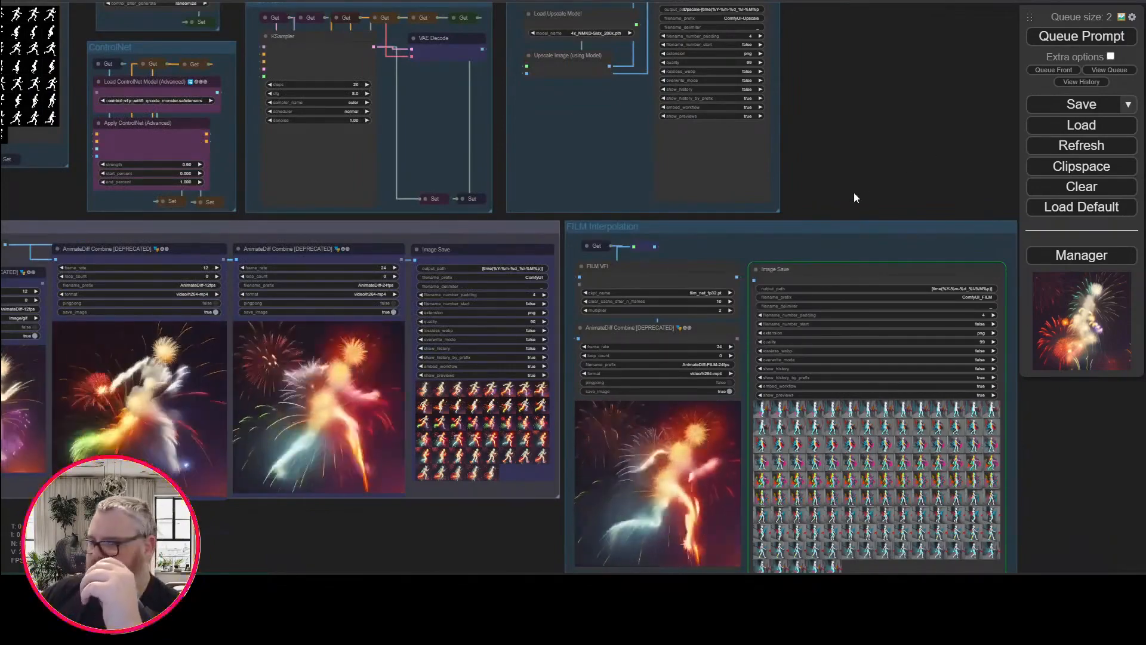
left_click_drag(819, 194, 807, 160)
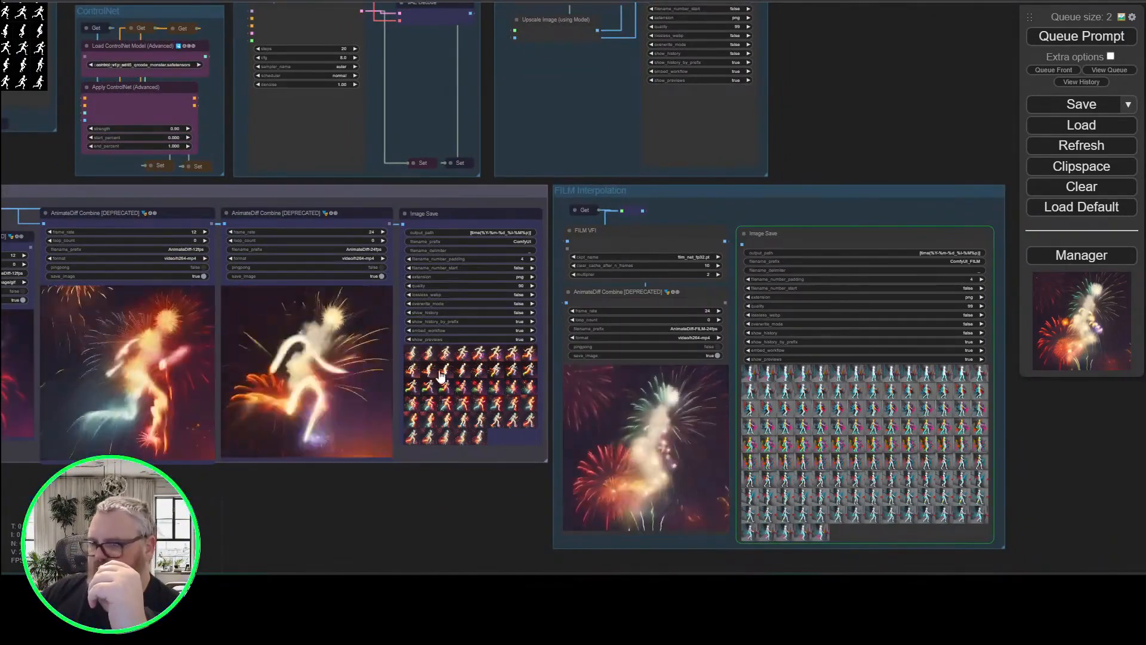
left_click(440, 350)
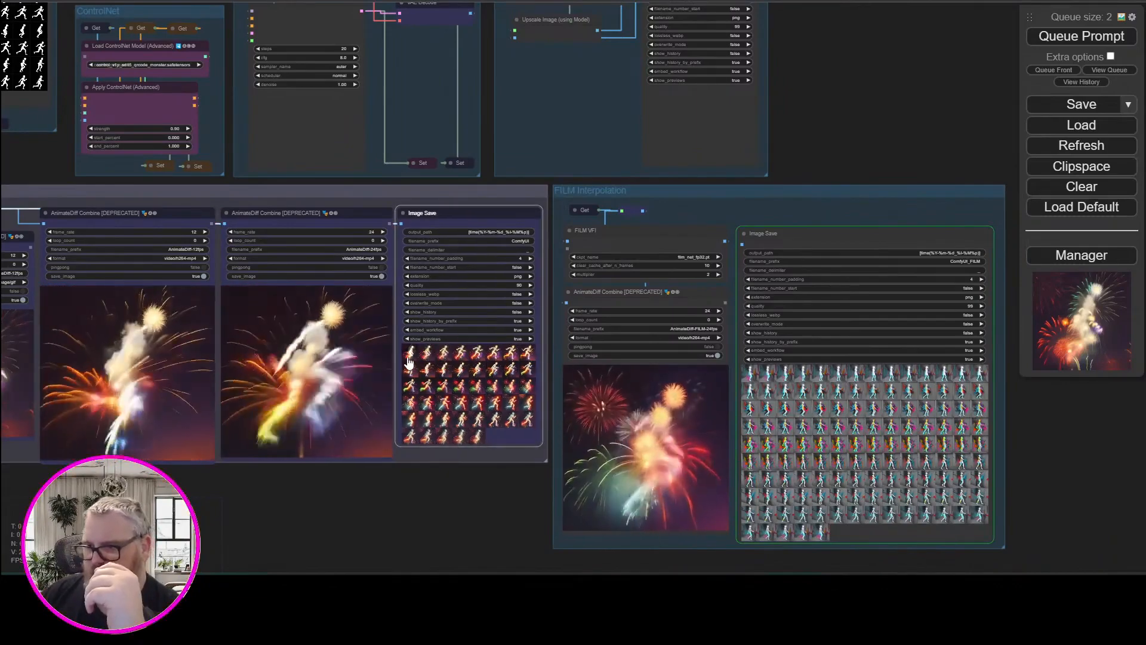
left_click(408, 359)
key("Right")
key("Right")
key("Right")
key("Right")
key("Right")
key("Right")
key("Right")
key("Right")
key("Right")
key("Right")
key("Right")
key("Right")
key("Right")
key("Right")
key("Right")
key("Right")
key("Right")
key("Right")
key("Right")
key("Right")
key("Right")
key("Right")
key("Right")
key("Right")
key("Right")
key("Right")
key("Right")
key("Right")
key("Right")
key("Right")
key("Right")
key("Right")
key("Right")
key("Right")
key("Right")
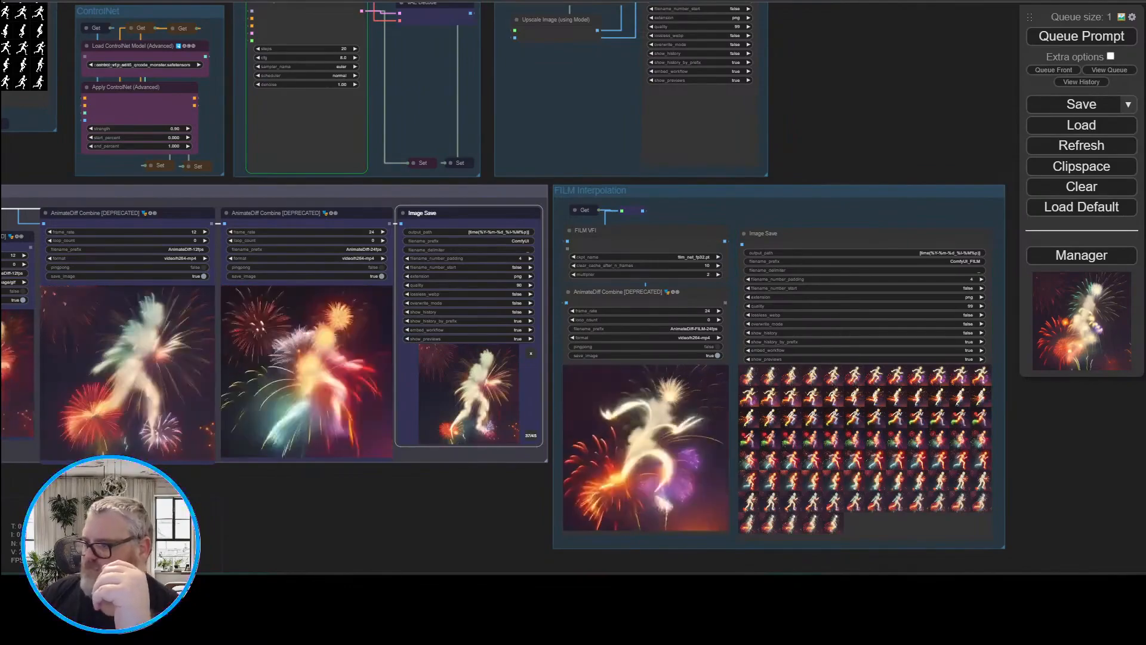
scroll(430, 370, "up", 3)
scroll(501, 509, "up", 2)
left_click_drag(501, 509, 486, 440)
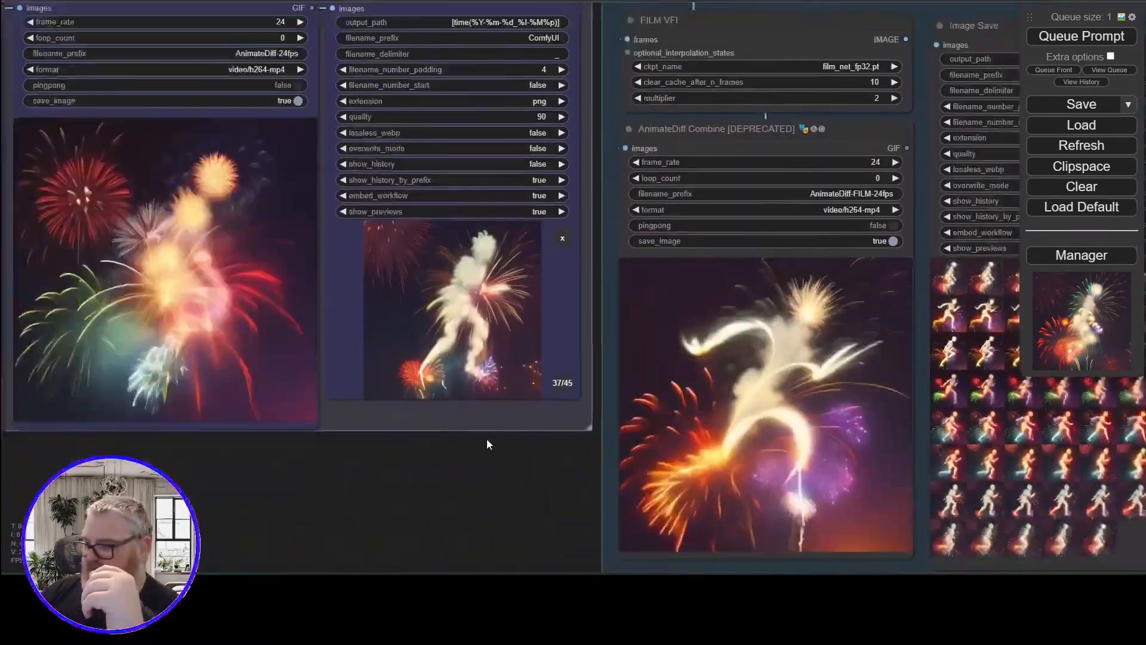
scroll(488, 481, "up", 2)
left_click_drag(488, 481, 554, 467)
scroll(554, 468, "down", 1)
Bring up the ComfyUI console window and move it into full view to check the sampling progress
key("alt+Tab")
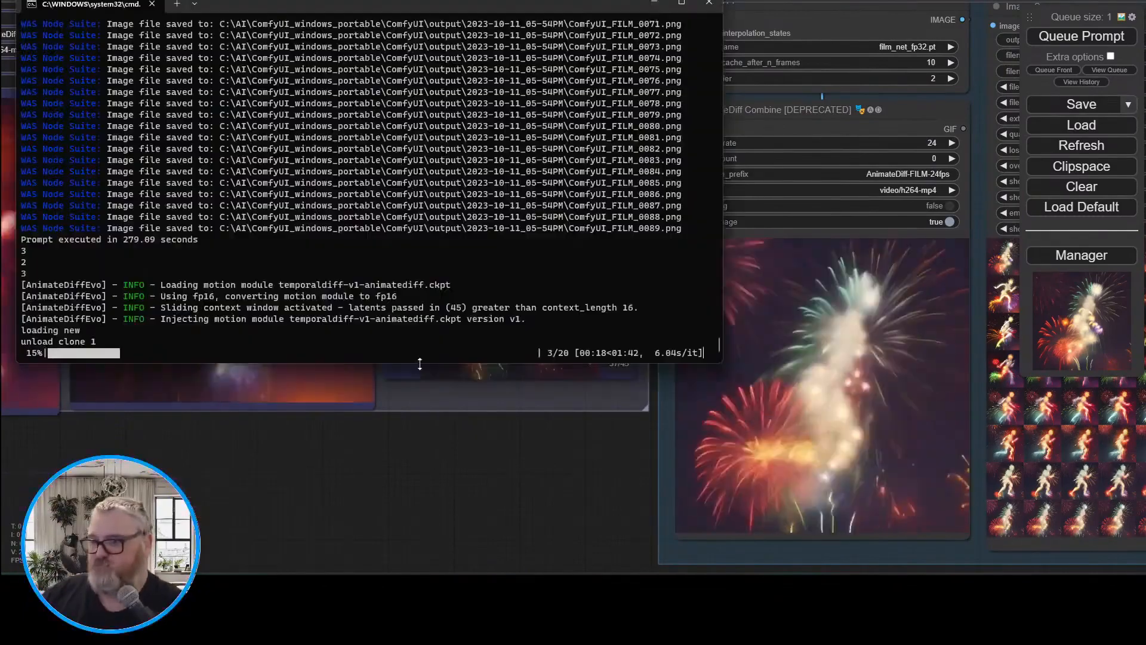
left_click_drag(468, 8, 580, 103)
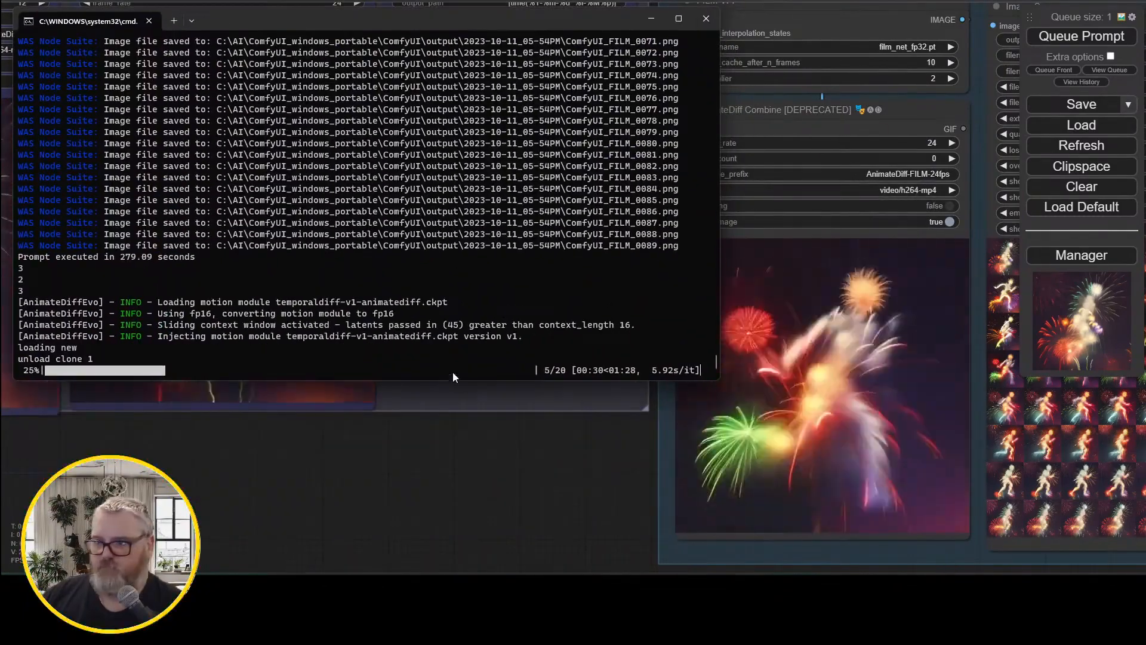
left_click_drag(453, 379, 453, 84)
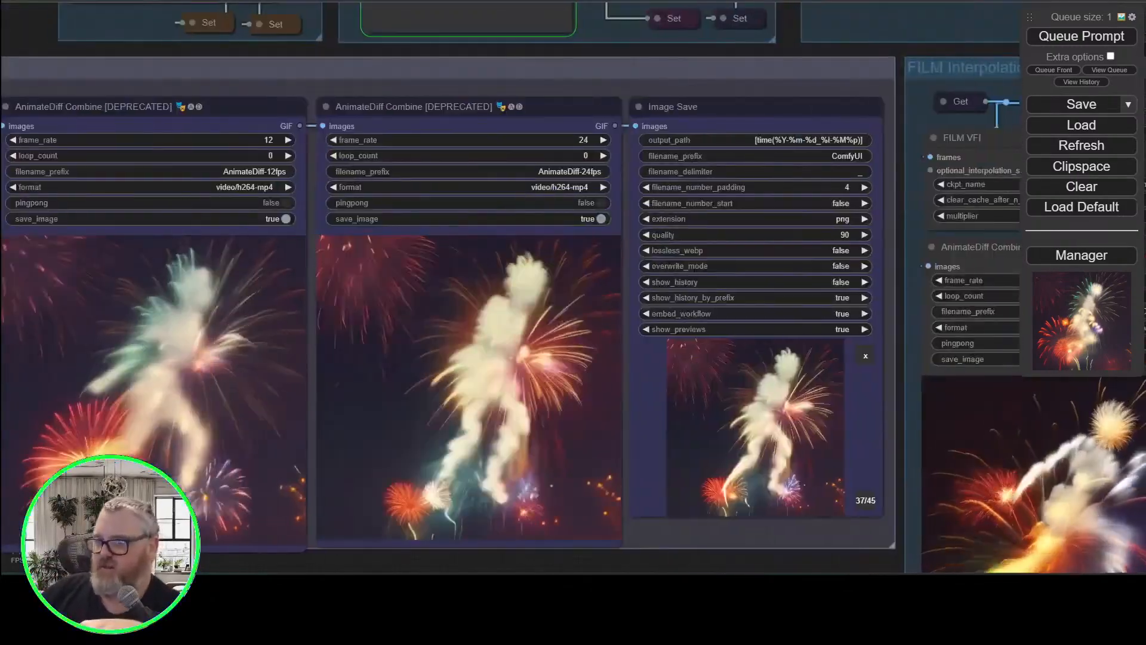
Inspect the available variables of the ControlNet group's first Get node and the name assigned to its positive conditioning Set node
scroll(539, 203, "down", 5)
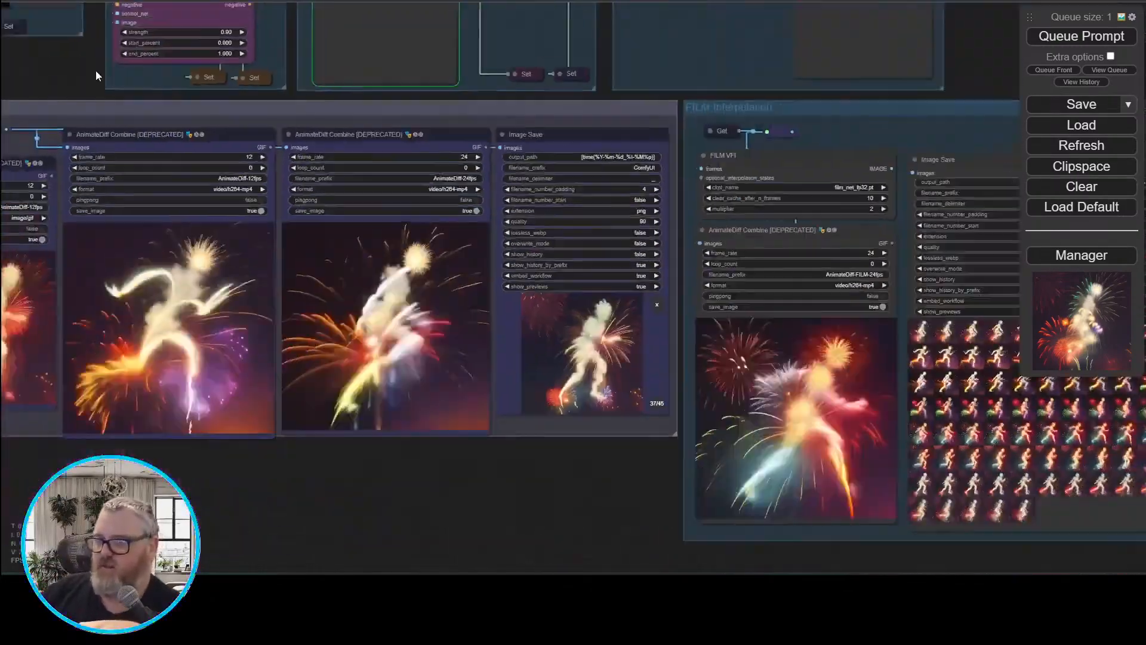
scroll(519, 274, "up", 5)
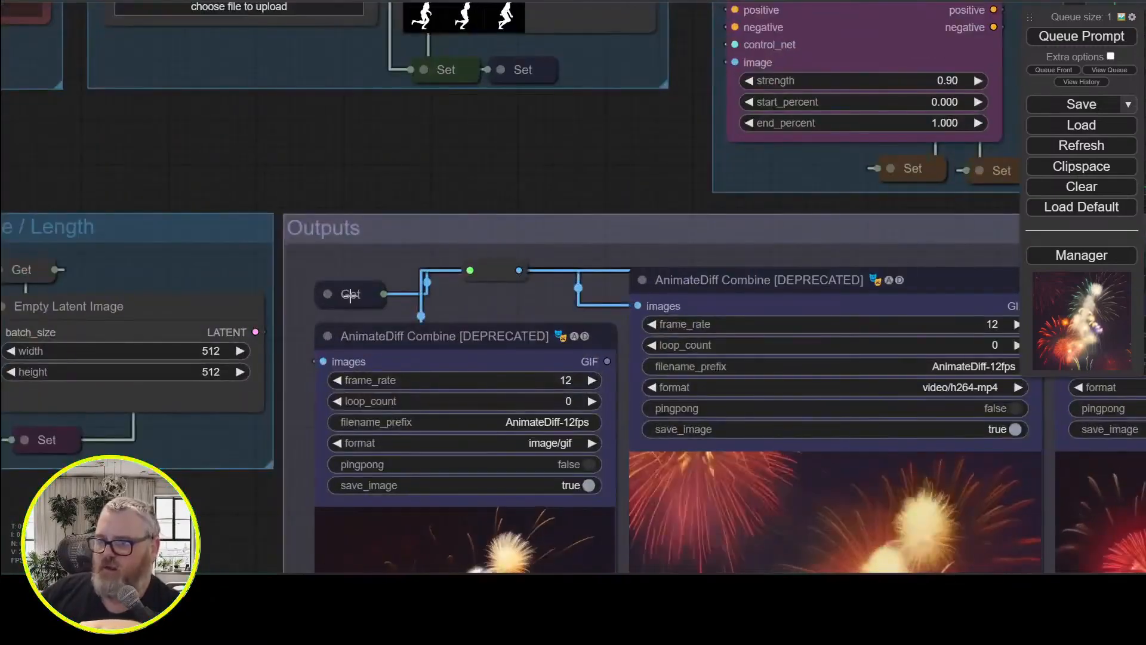
left_click_drag(332, 167, 741, 166)
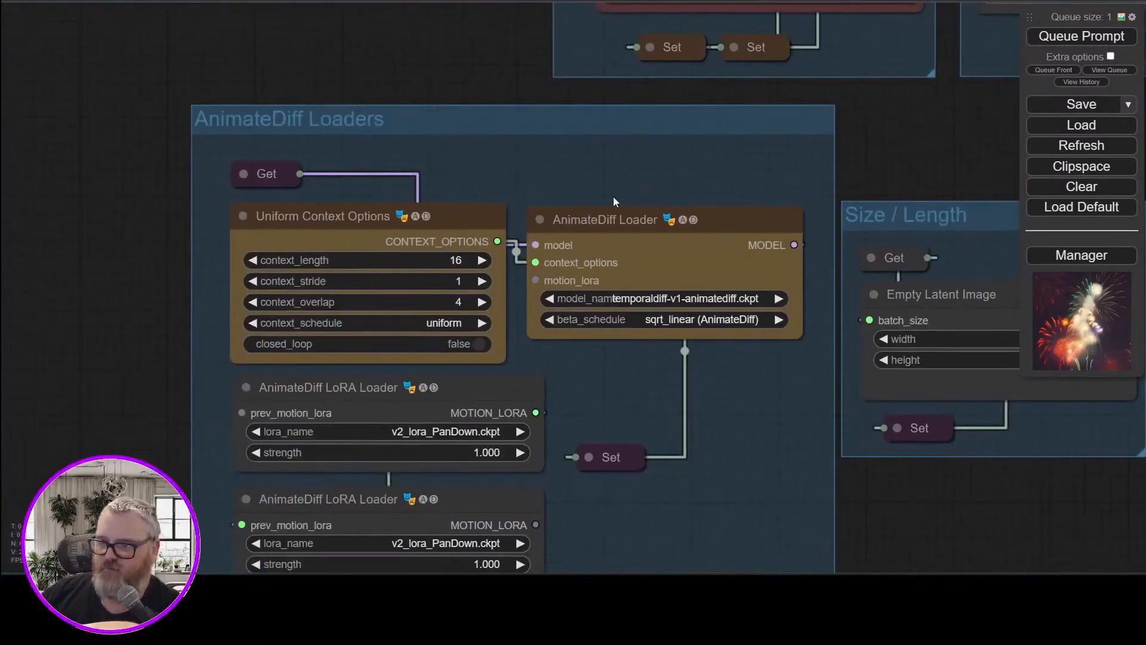
scroll(442, 128, "down", 4)
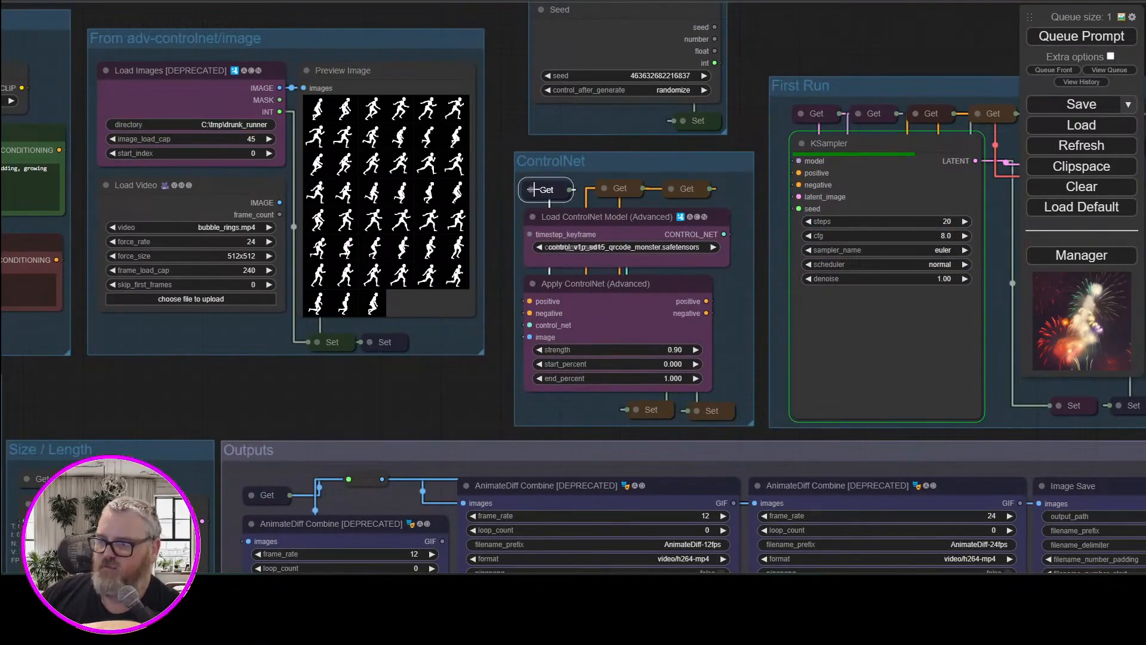
left_click(564, 220)
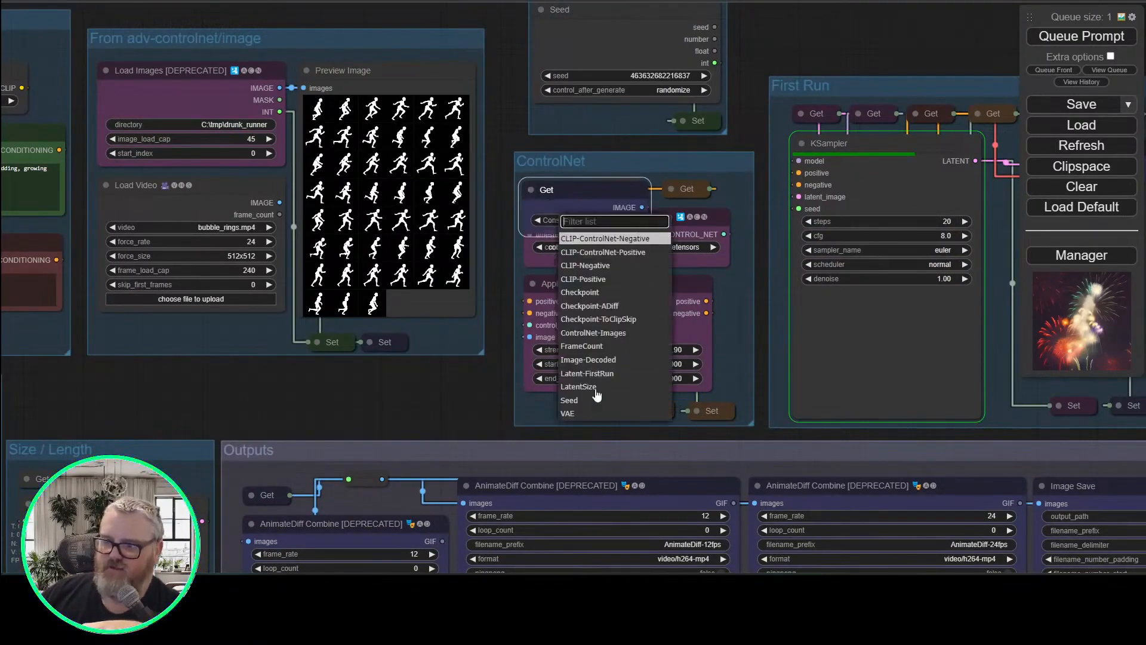
left_click(541, 187)
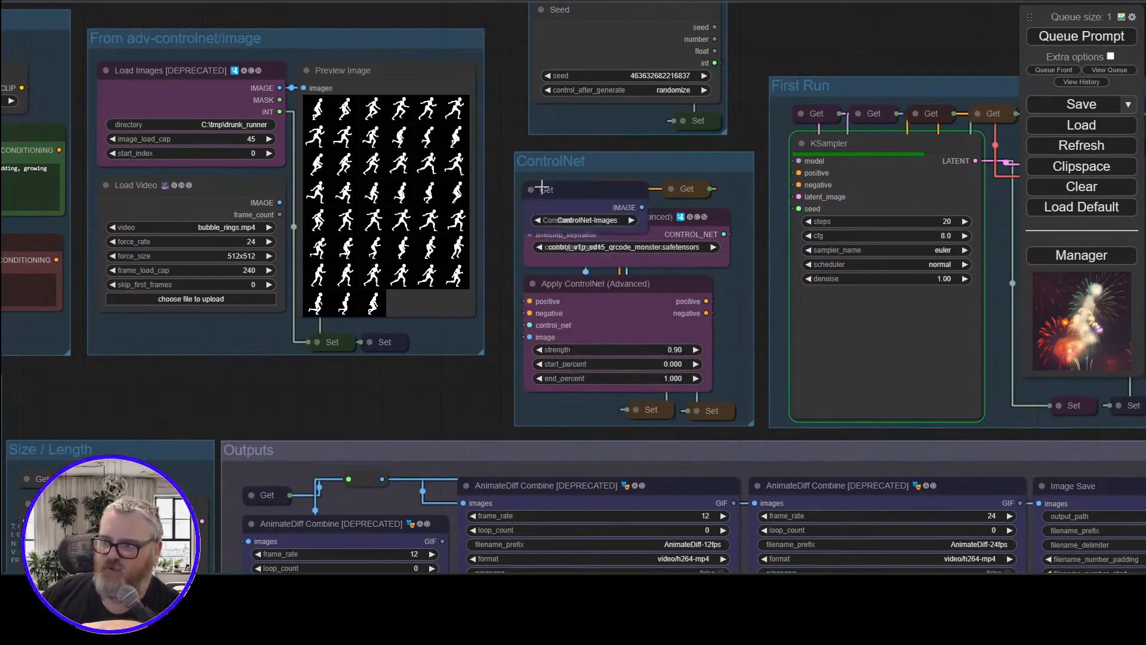
left_click(638, 409)
left_click(677, 441)
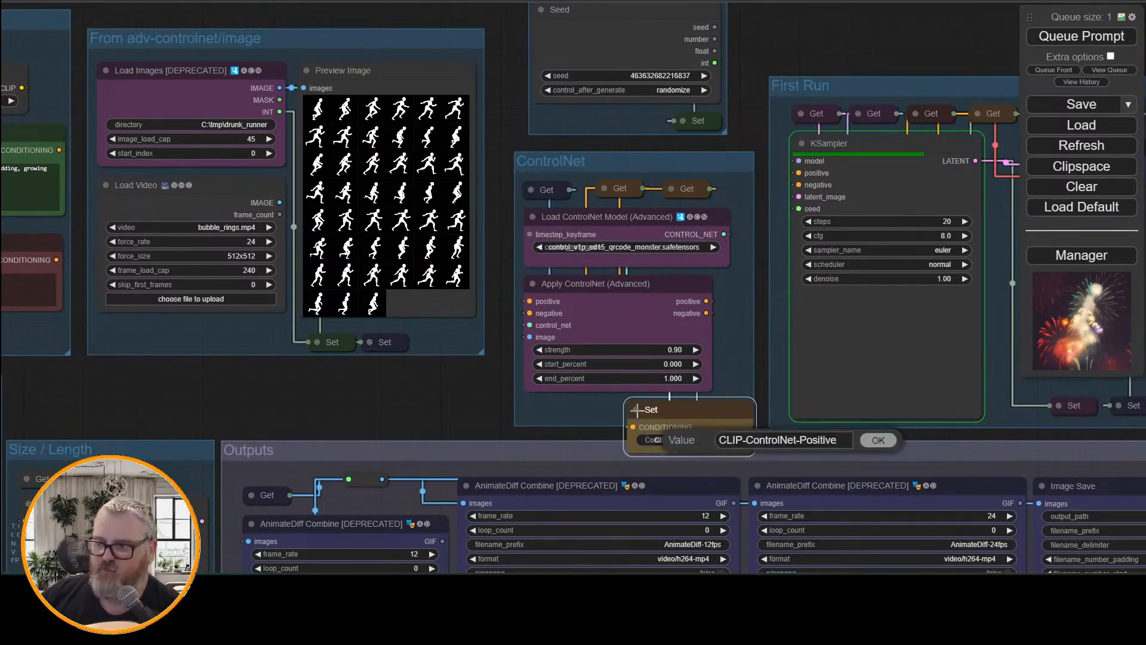
left_click(876, 442)
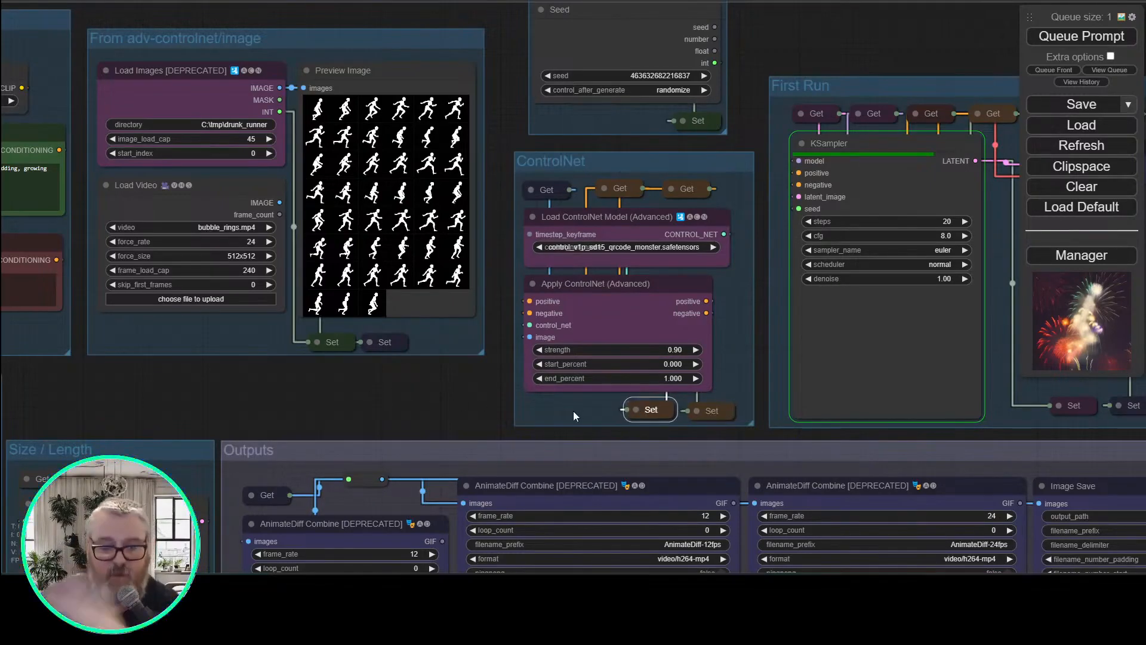
Examine how the First Run, prompt, image loading and ControlNet groups are laid out across the workflow
left_click_drag(435, 410, 30, 397)
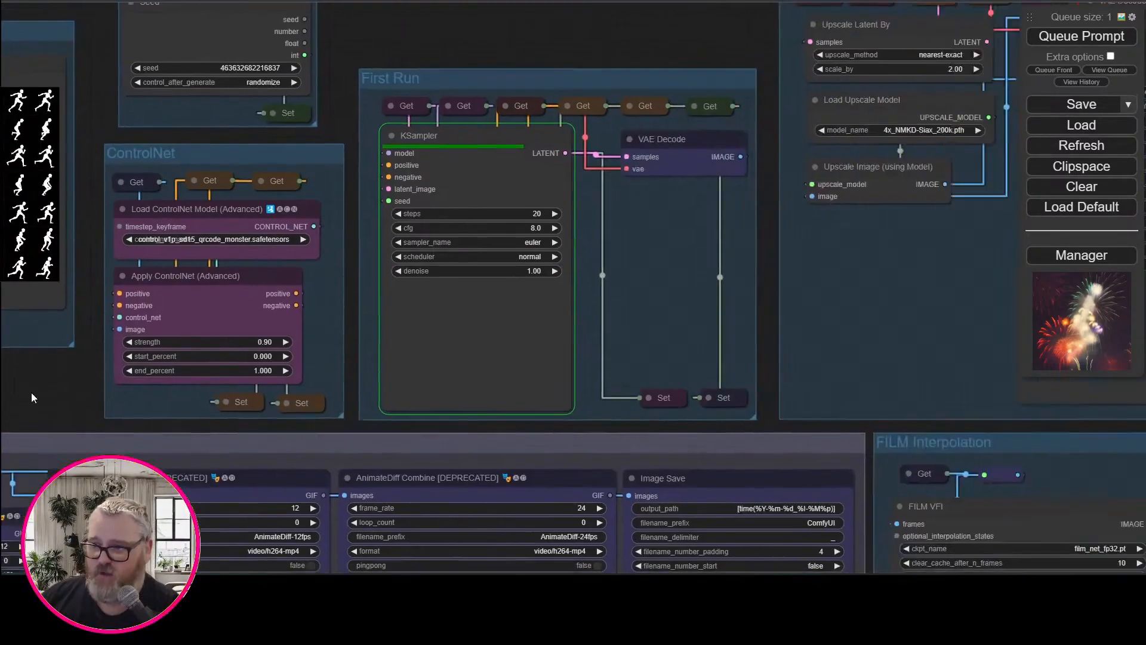
scroll(97, 387, "down", 6)
scroll(364, 160, "up", 3)
left_click_drag(358, 170, 970, 100)
scroll(507, 172, "up", 2)
left_click_drag(507, 56, 624, 40)
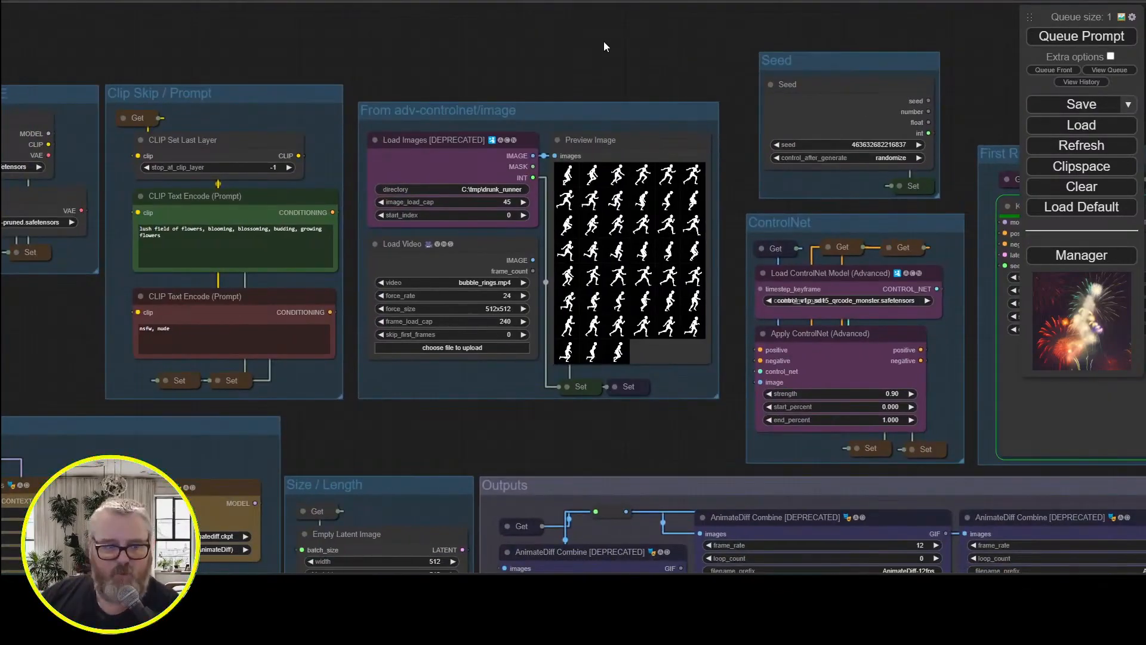
scroll(504, 63, "up", 6)
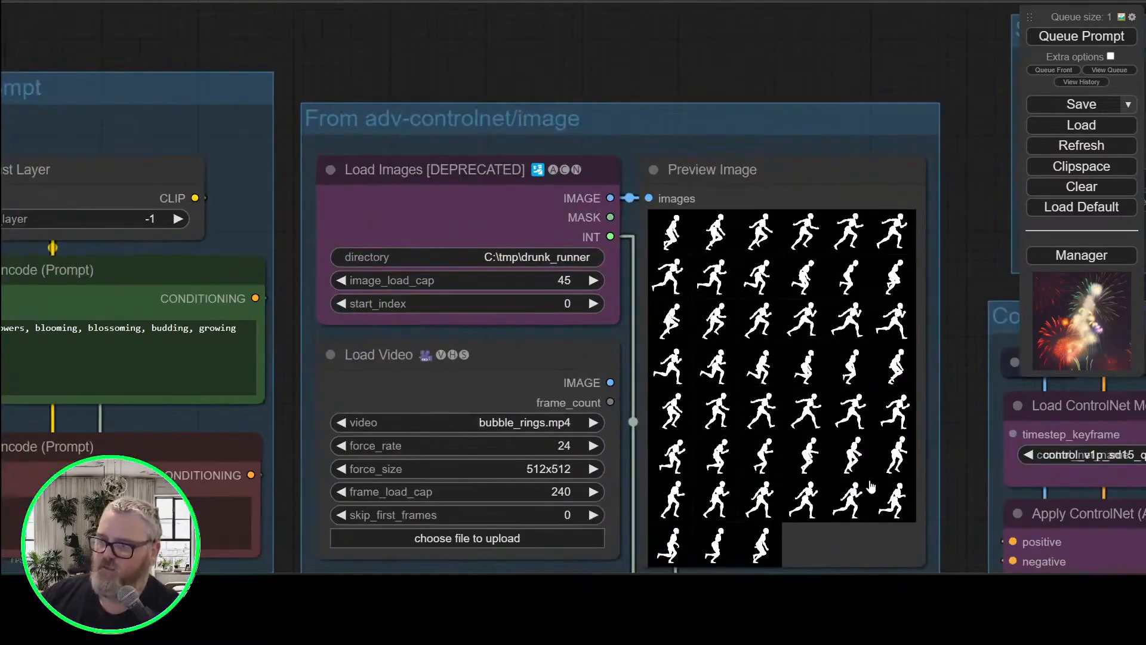
scroll(658, 82, "down", 2)
left_click_drag(657, 82, 602, 45)
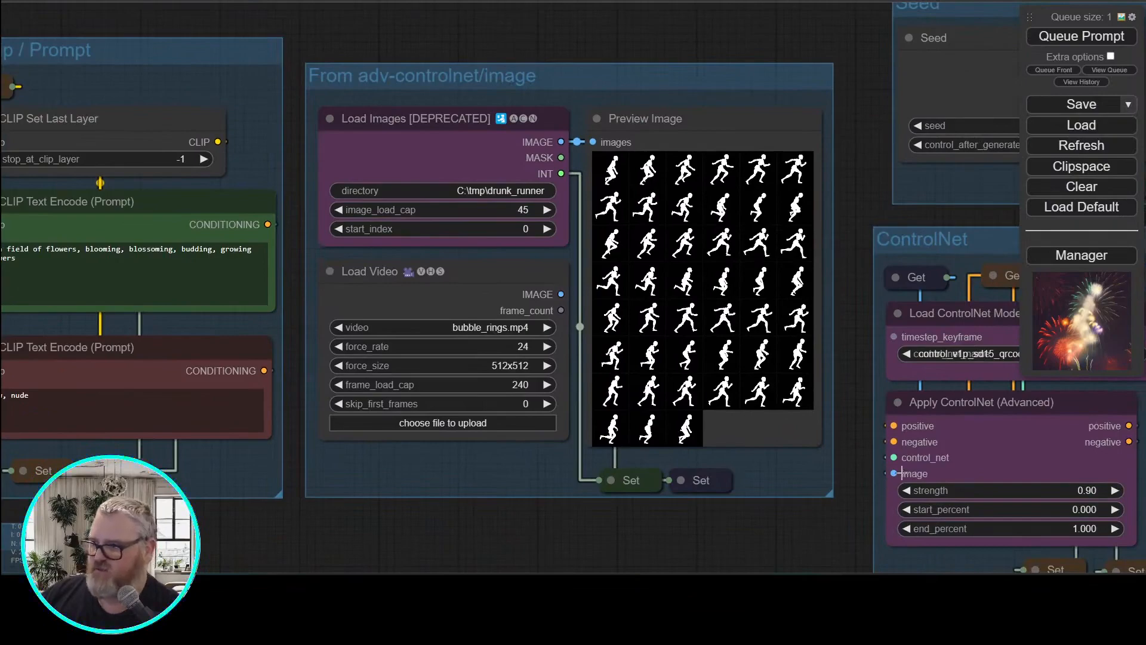
Move the ControlNet group with its nodes slightly closer to the Seed group
left_click_drag(830, 523, 446, 474)
scroll(399, 471, "down", 5)
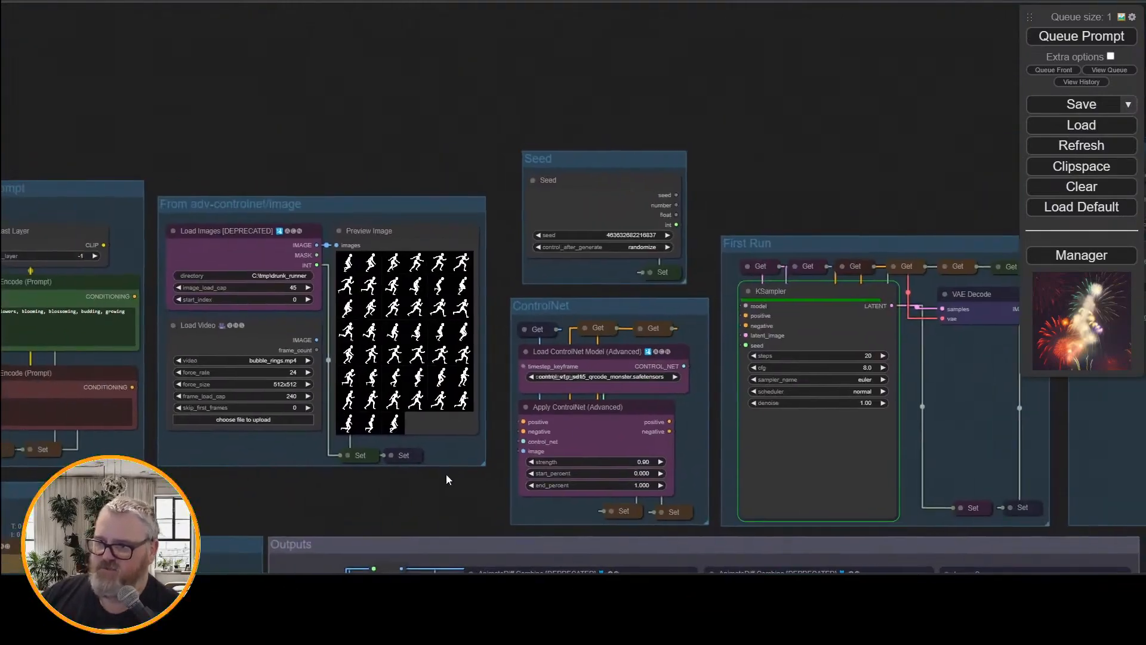
mouse_move(574, 303)
left_mouse_down()
mouse_move(548, 285)
mouse_move(553, 418)
mouse_move(567, 297)
left_mouse_up()
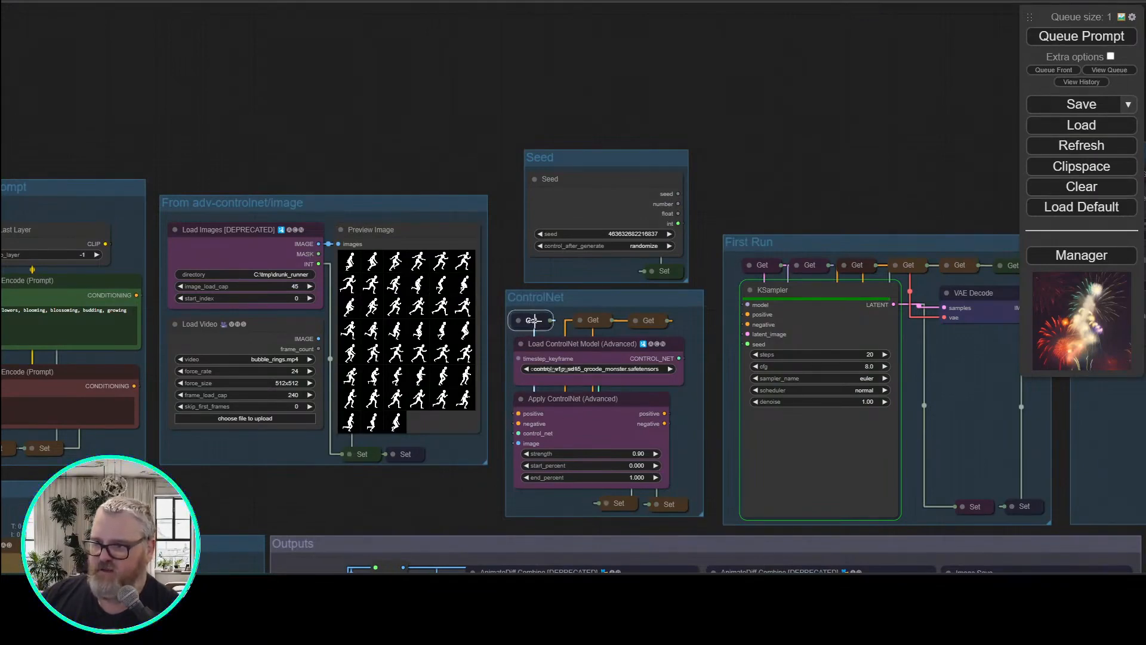
scroll(529, 312, "up", 2)
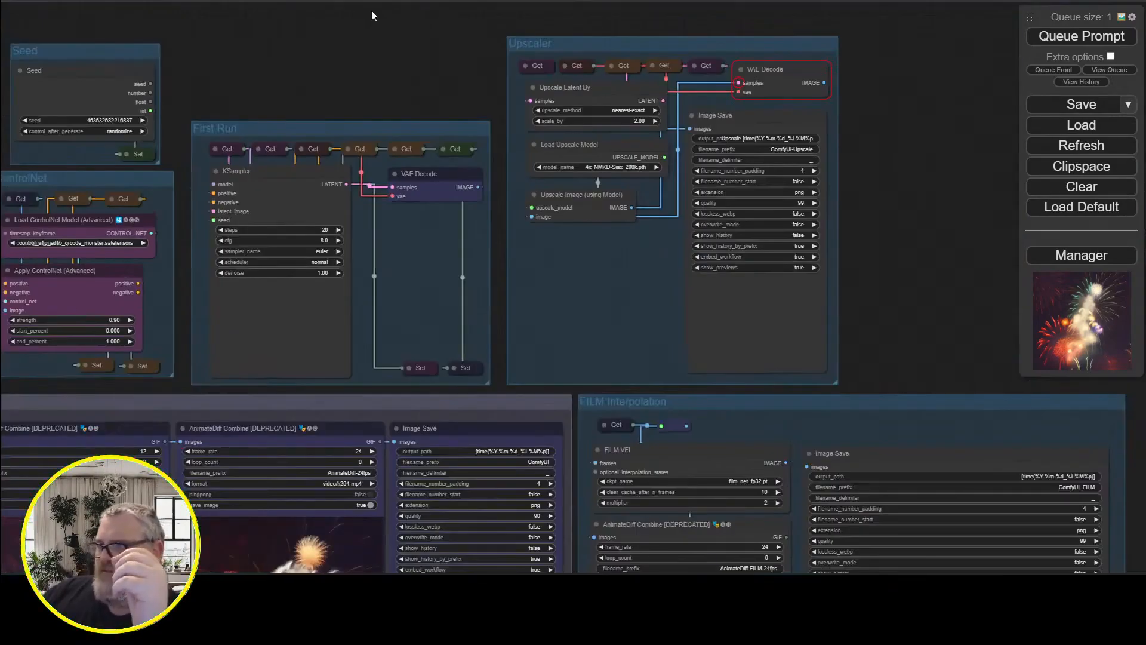
Examine the flower runner animations in the Outputs group beside the FILM Interpolation result
scroll(372, 15, "down", 6)
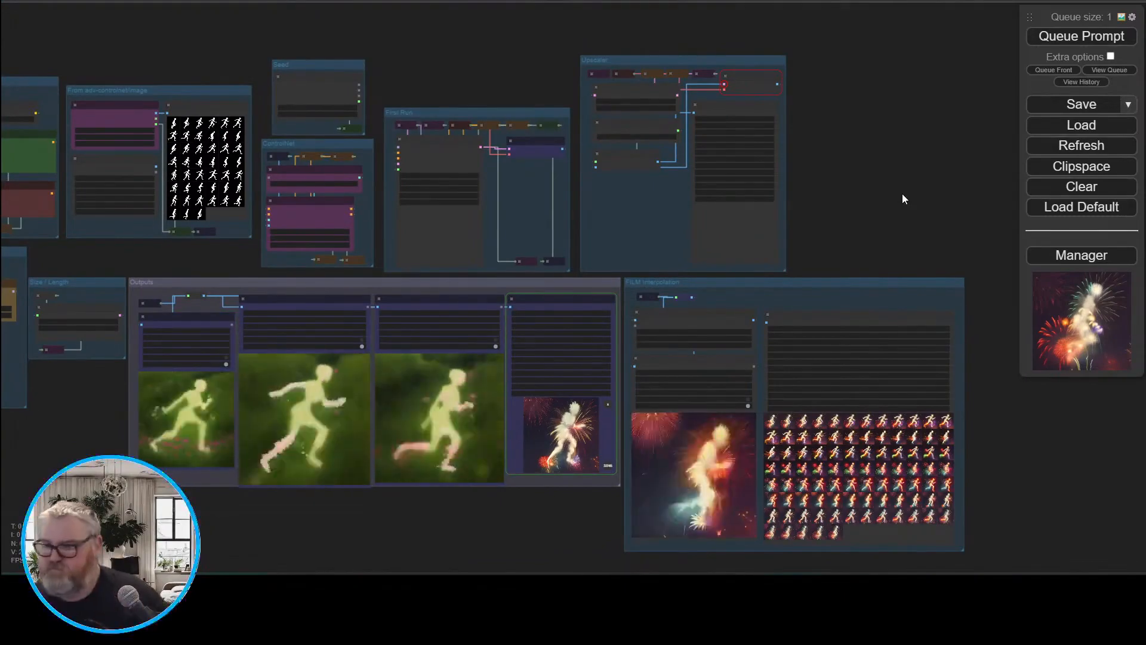
scroll(392, 539, "up", 7)
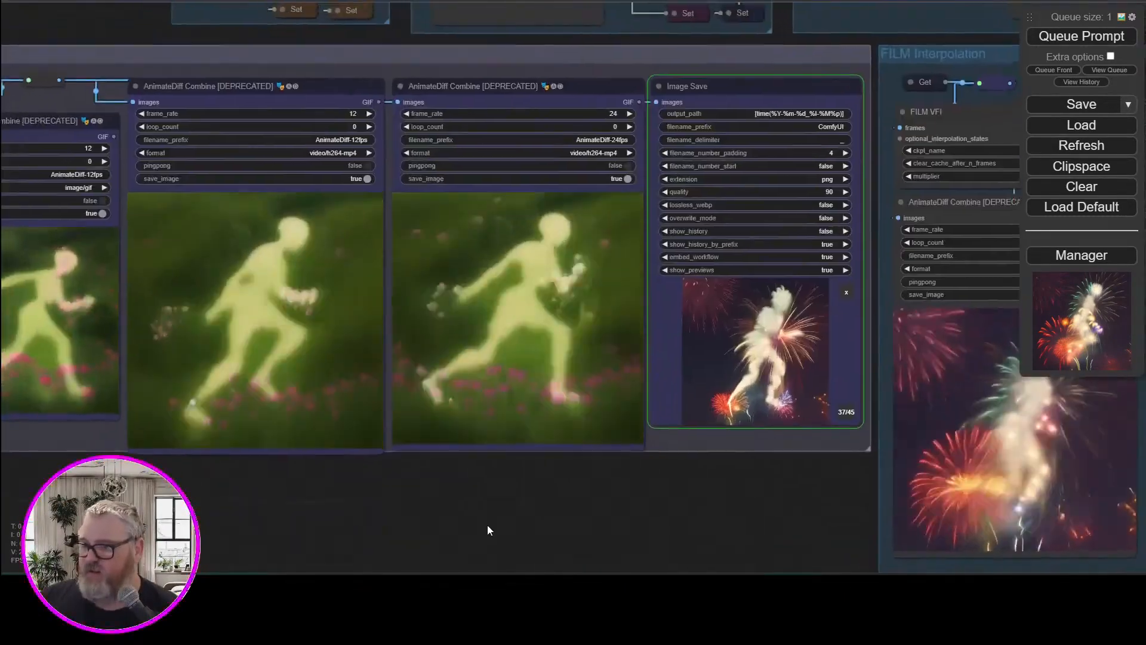
scroll(487, 525, "down", 1)
left_click_drag(660, 510, 578, 514)
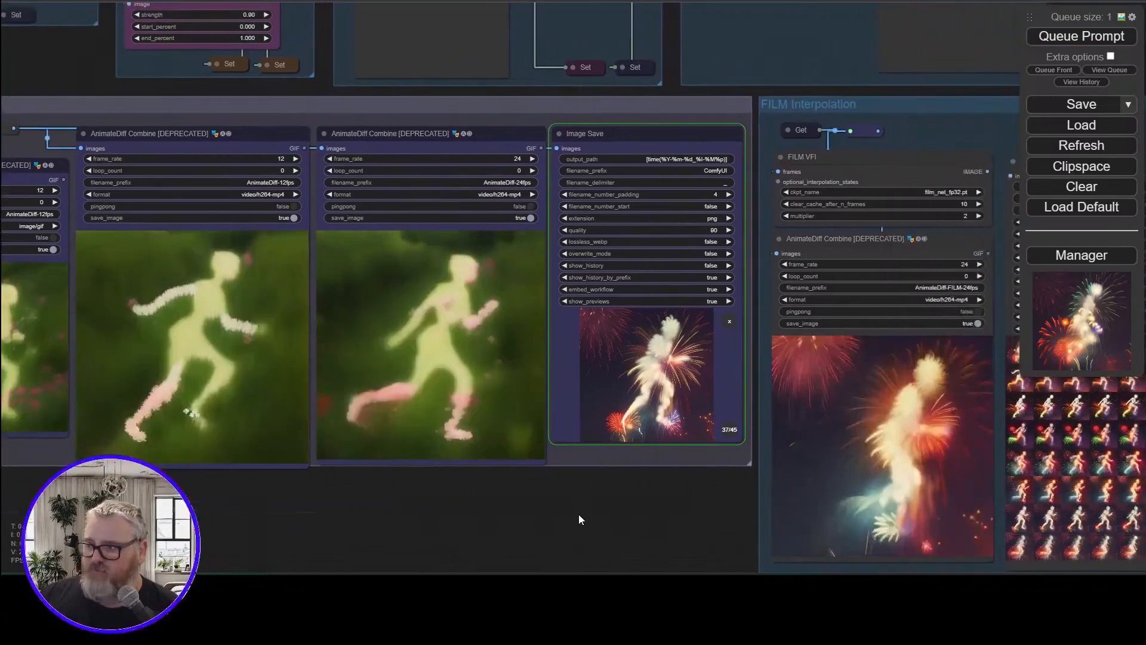
left_click_drag(639, 537, 504, 539)
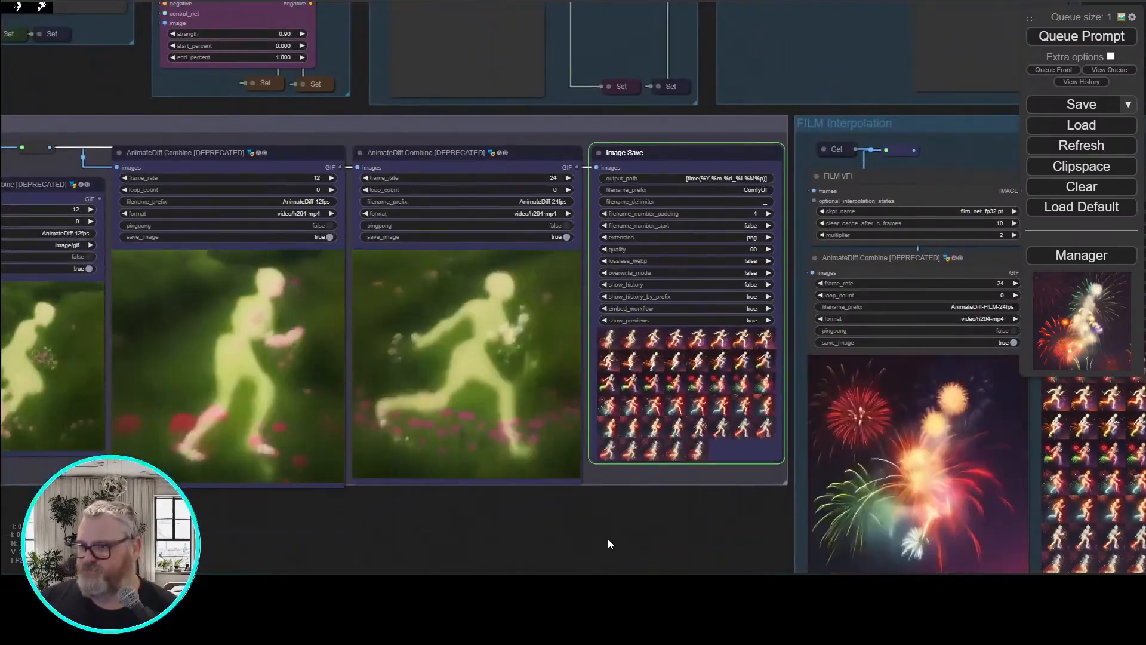
Set the Apply ControlNet (Advanced) node's strength to 0.65, start_percent to 0.15 and end_percent to 0.85
left_click_drag(606, 539, 297, 477)
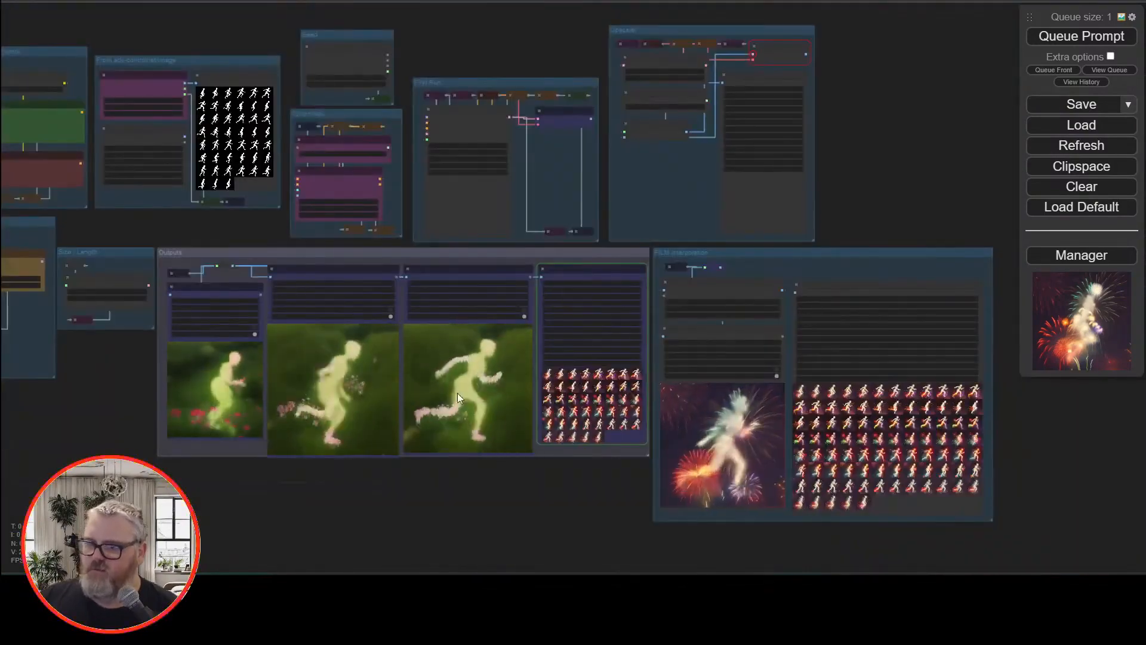
left_click_drag(102, 345, 218, 463)
scroll(233, 212, "up", 10)
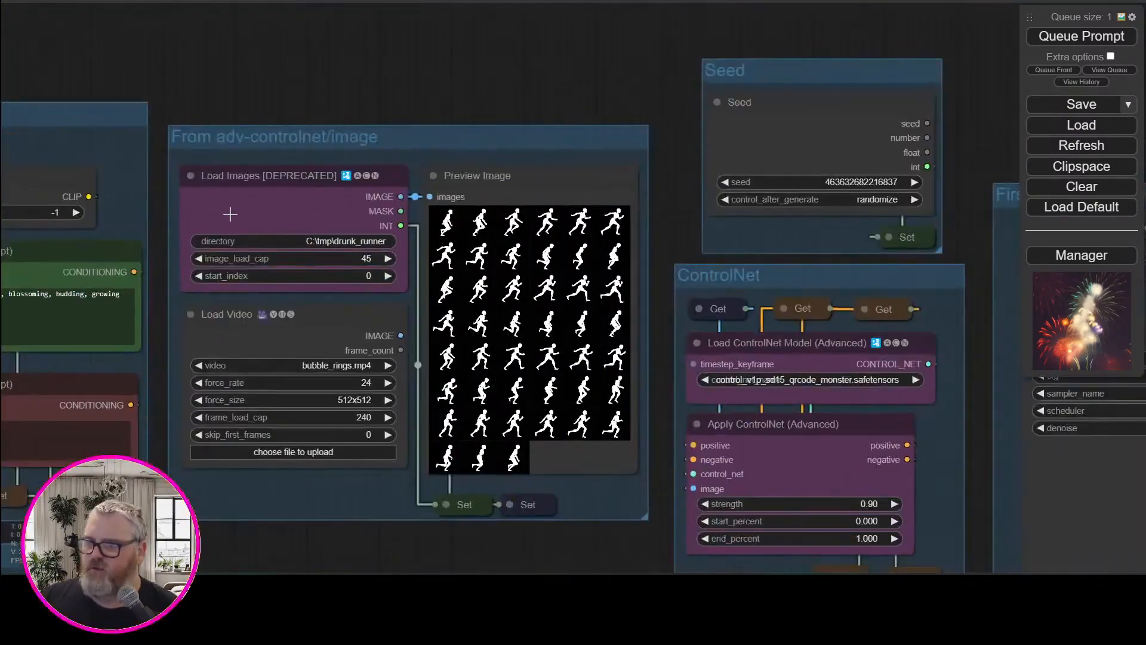
left_click_drag(493, 96, 515, 37)
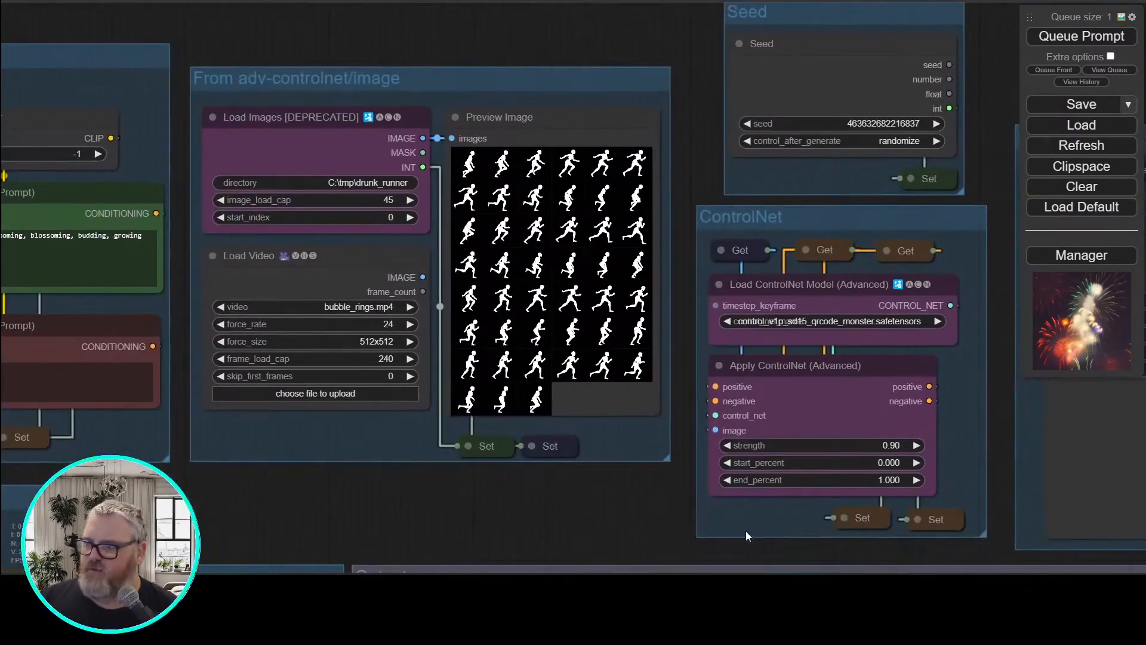
left_click_drag(748, 536, 381, 484)
left_click(449, 406)
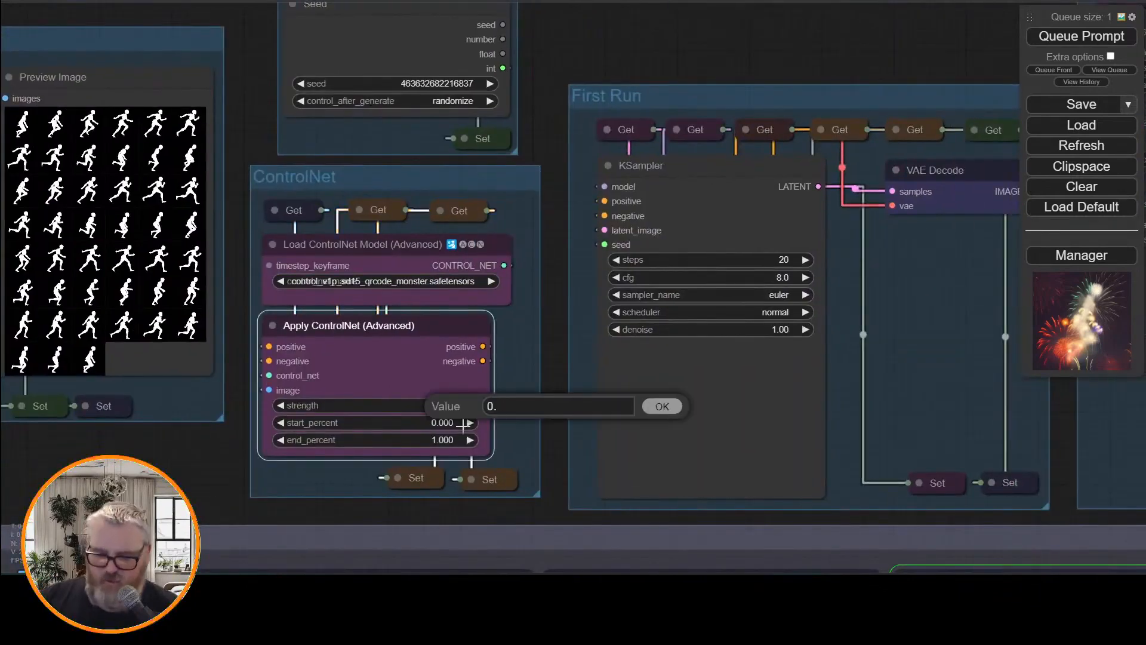
type(".15")
key("Return")
left_click(443, 440)
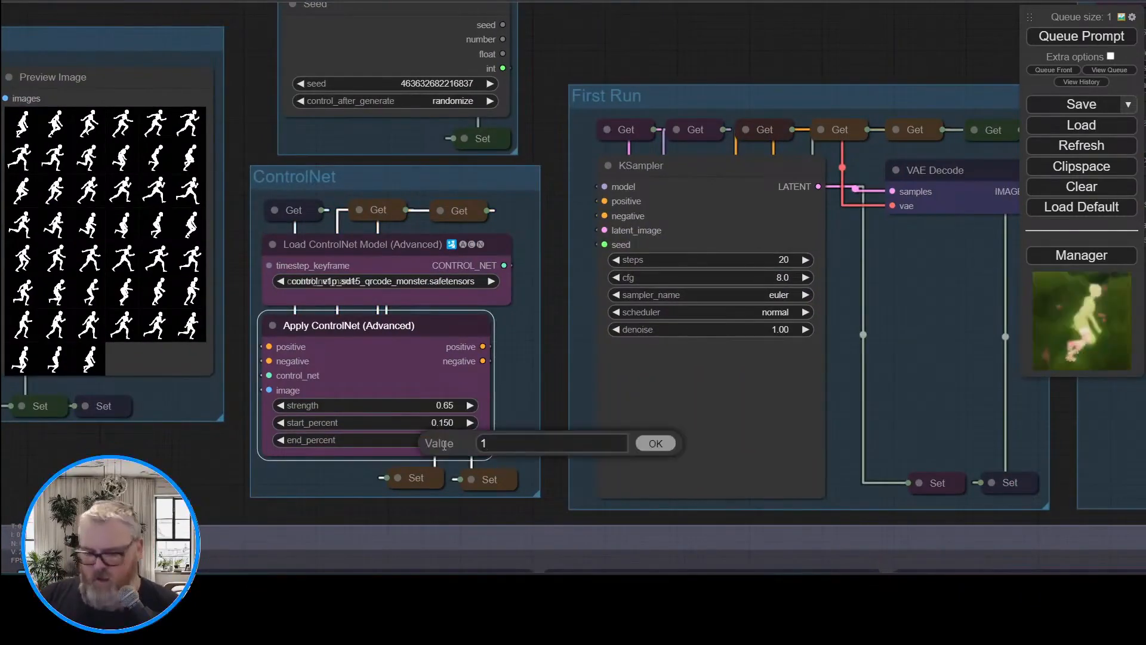
type("0.85")
key("Return")
Move the FILM Interpolation group's Image Save node further from the FILM VFI node and inspect the interpolation nodes
left_click_drag(989, 332, 522, 108)
scroll(523, 108, "down", 6)
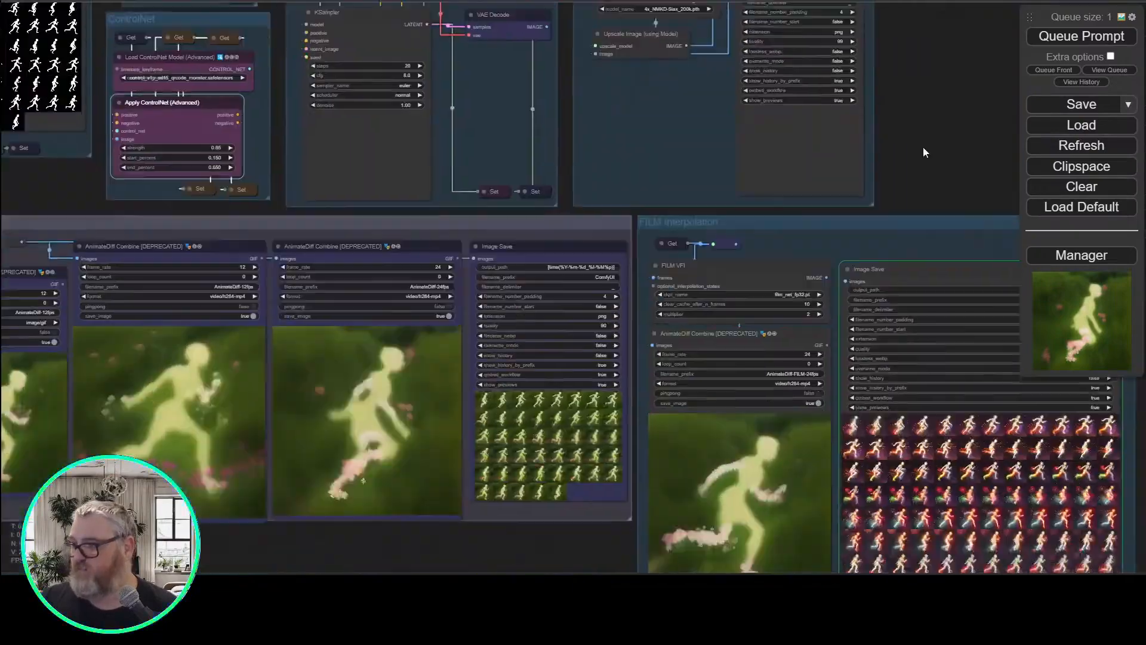
left_click_drag(923, 149, 781, 24)
left_click_drag(779, 140, 807, 144)
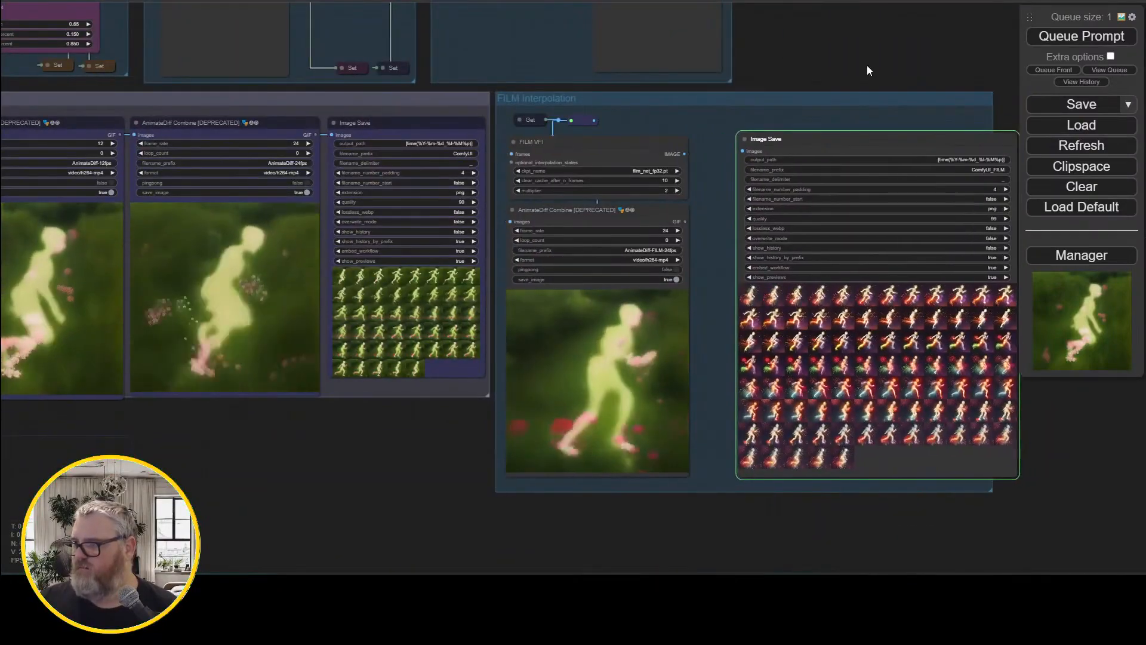
scroll(813, 199, "up", 12)
left_click_drag(644, 66, 599, 89)
left_click_drag(367, 100, 384, 98)
left_click(358, 137)
scroll(794, 269, "down", 13)
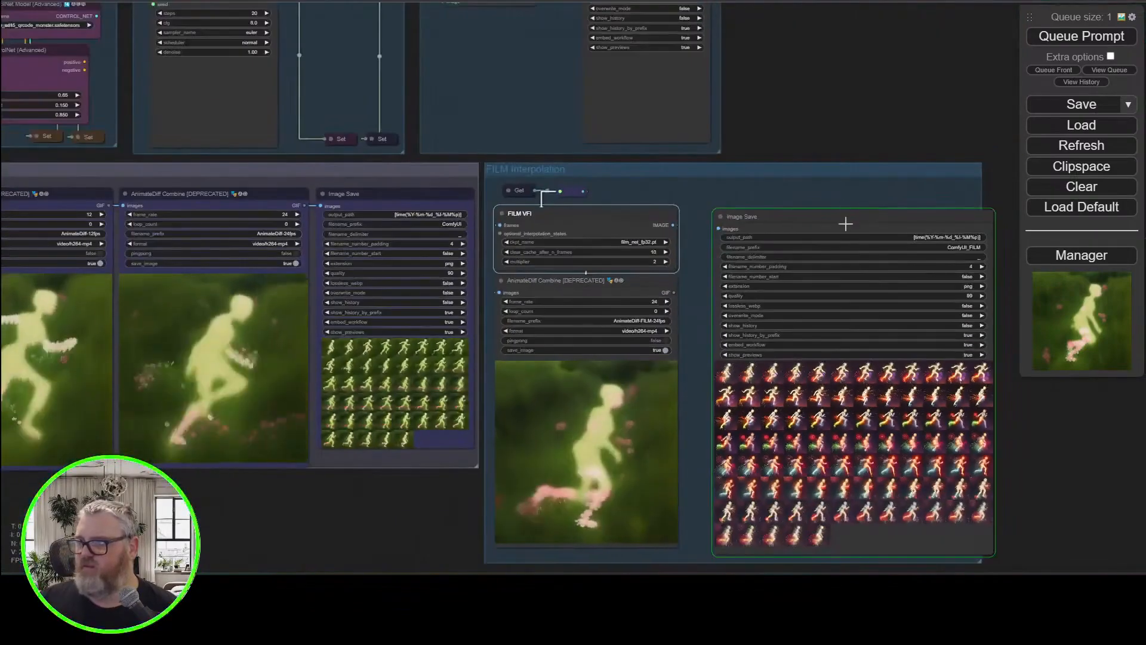
Move the FILM Interpolation group's Image Save node back inside the group, closer to the FILM VFI node
left_click_drag(844, 222, 818, 213)
key("alt+Tab")
left_click(867, 78)
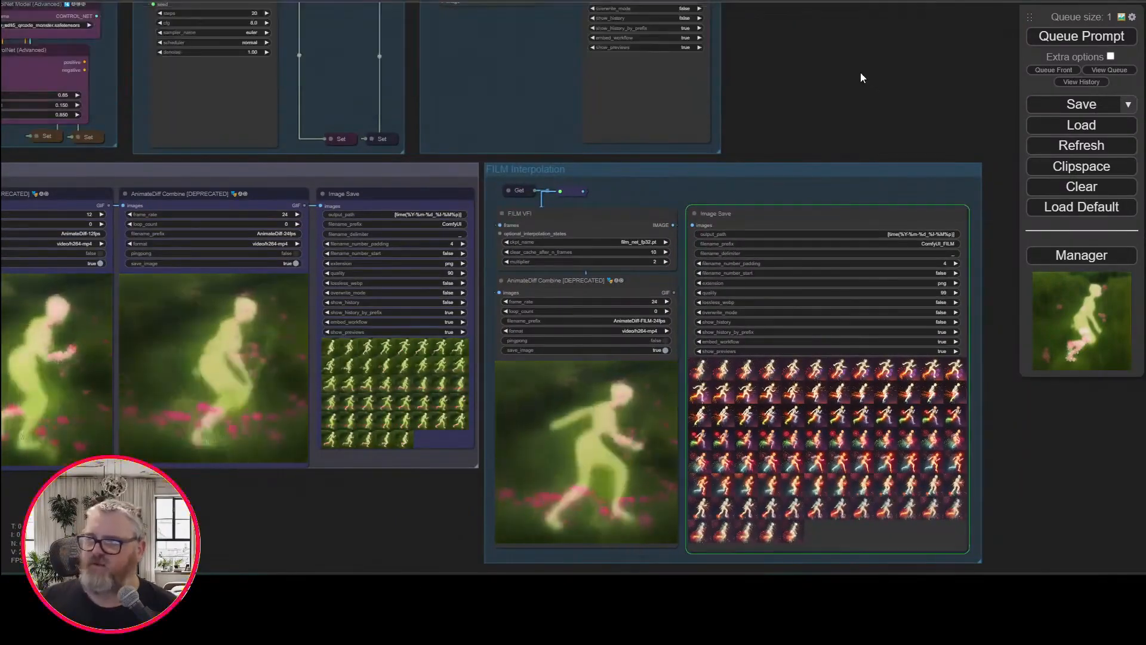
Review the Apply ControlNet (Advanced) settings and the flower runner animations in the Outputs group
left_click_drag(862, 76, 793, 386)
scroll(692, 373, "down", 3)
left_click_drag(353, 265, 662, 194)
scroll(600, 273, "up", 5)
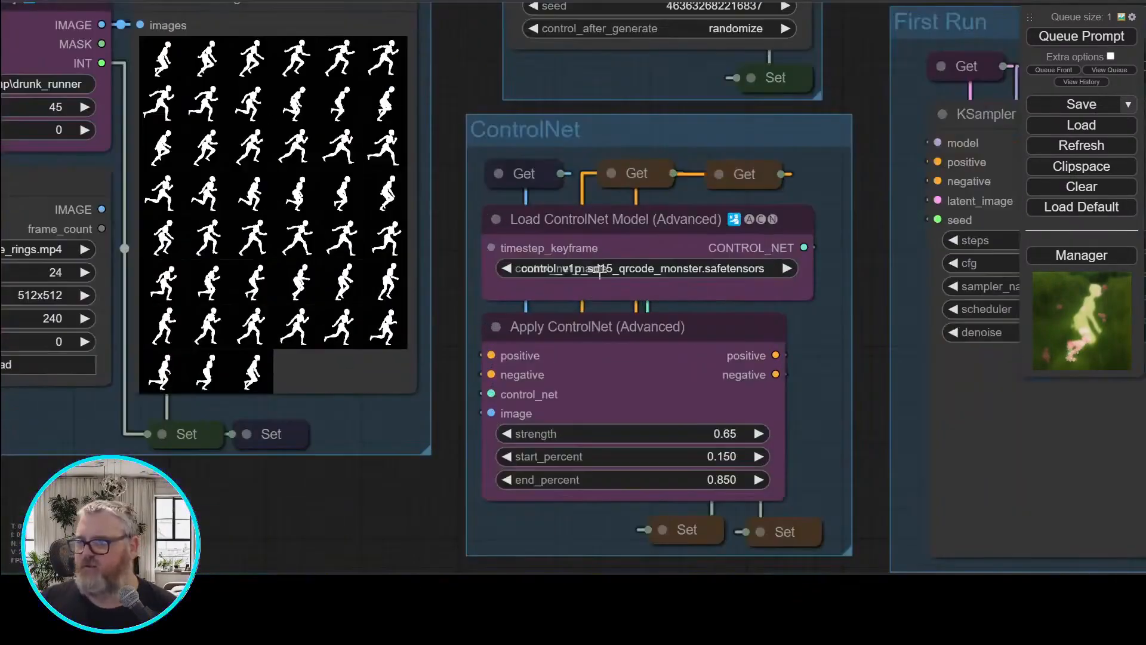
scroll(438, 406, "down", 3)
left_click_drag(378, 509, 67, 111)
scroll(249, 152, "down", 3)
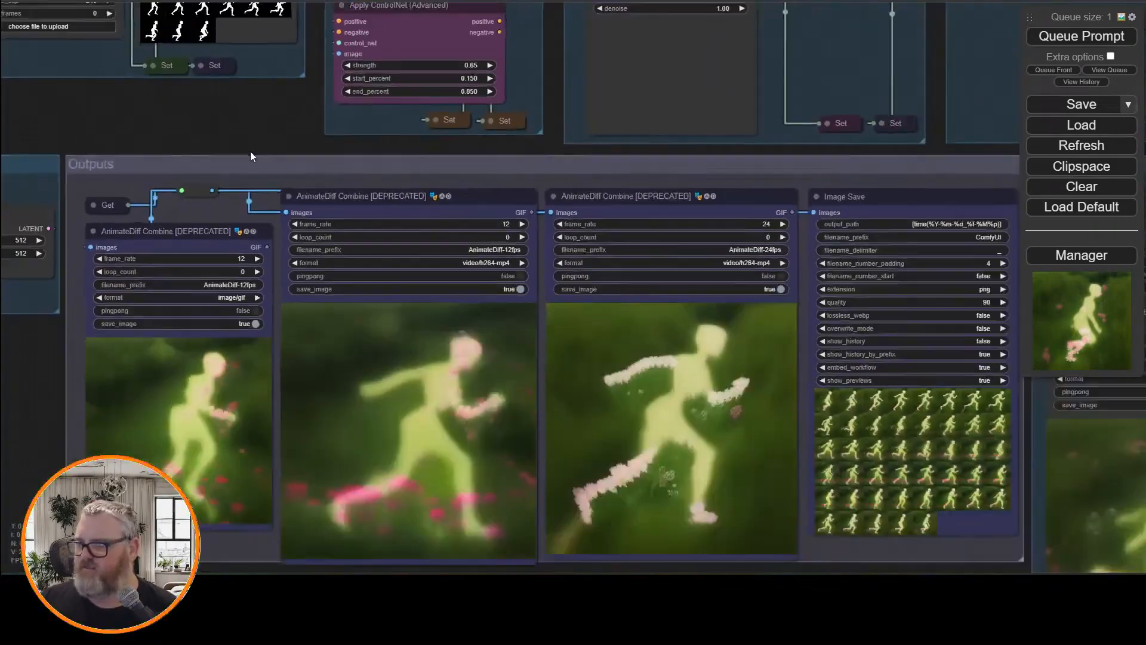
left_click_drag(485, 175, 206, 143)
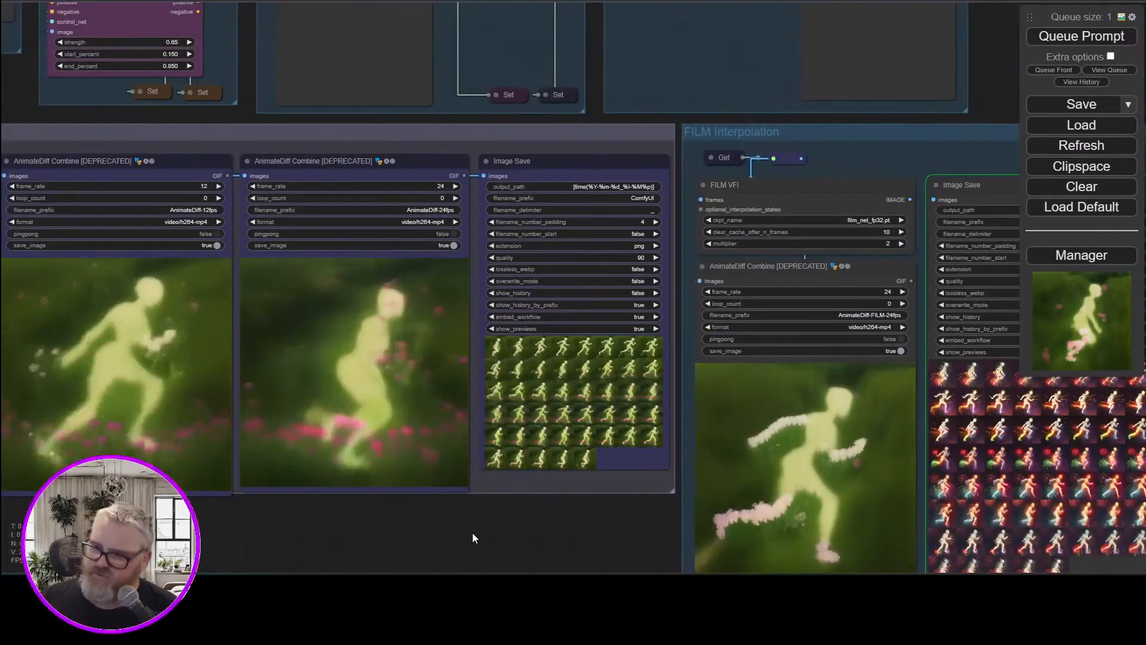
Queue another generation of the workflow and check the FILM image-saving progress in the command console
scroll(979, 69, "down", 3)
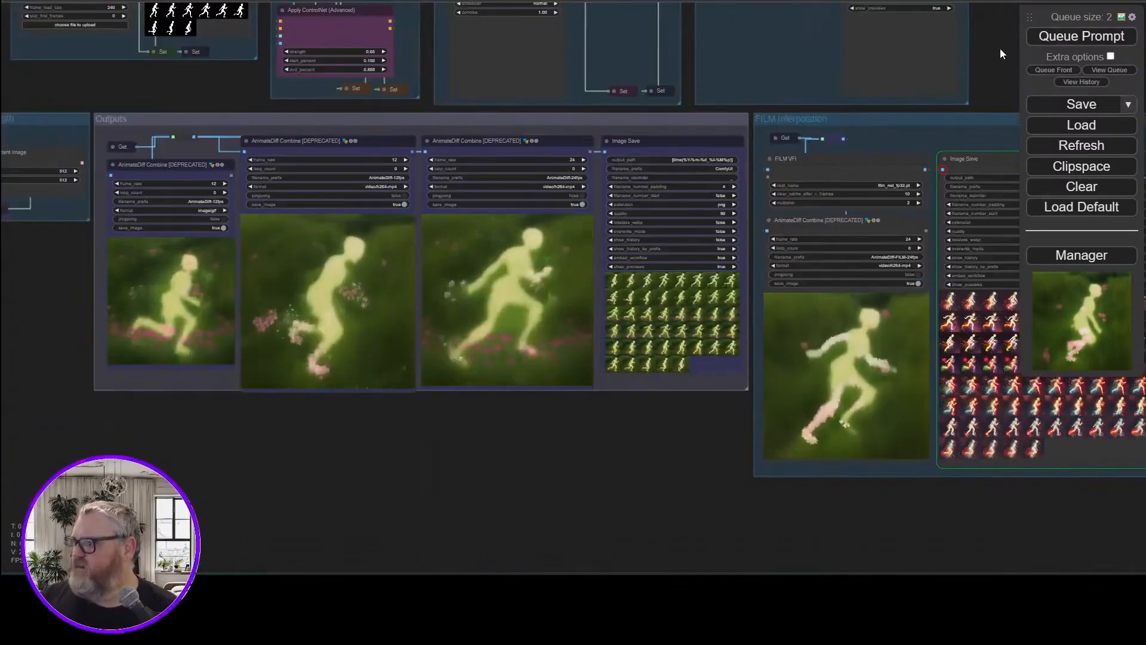
left_click_drag(999, 51, 872, 203)
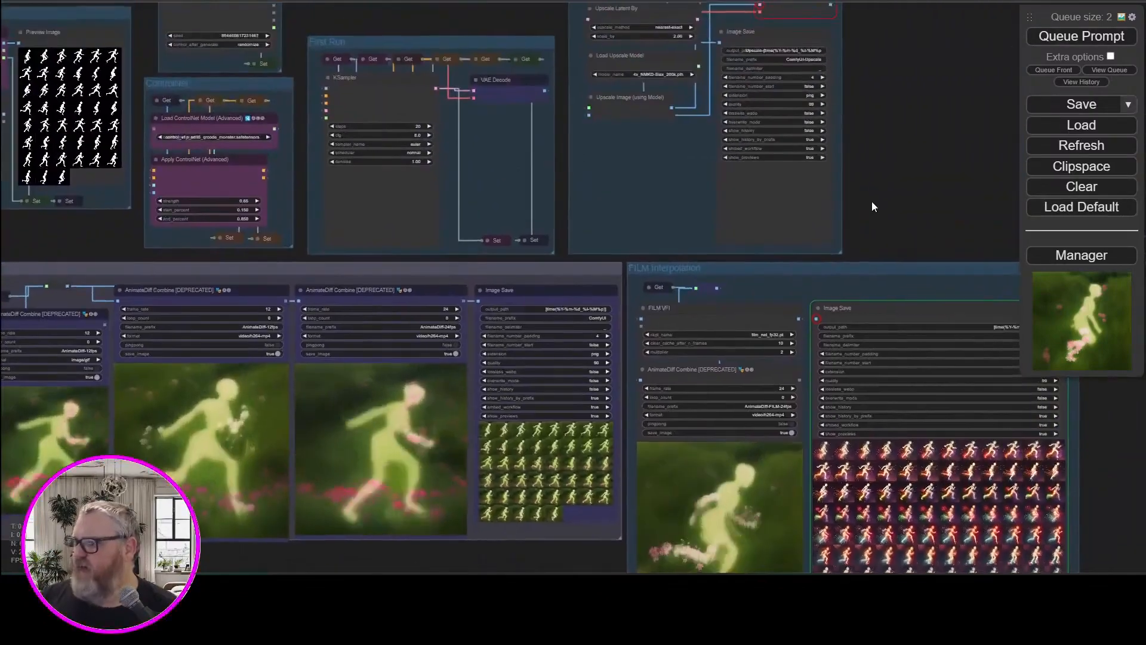
key("alt+Tab")
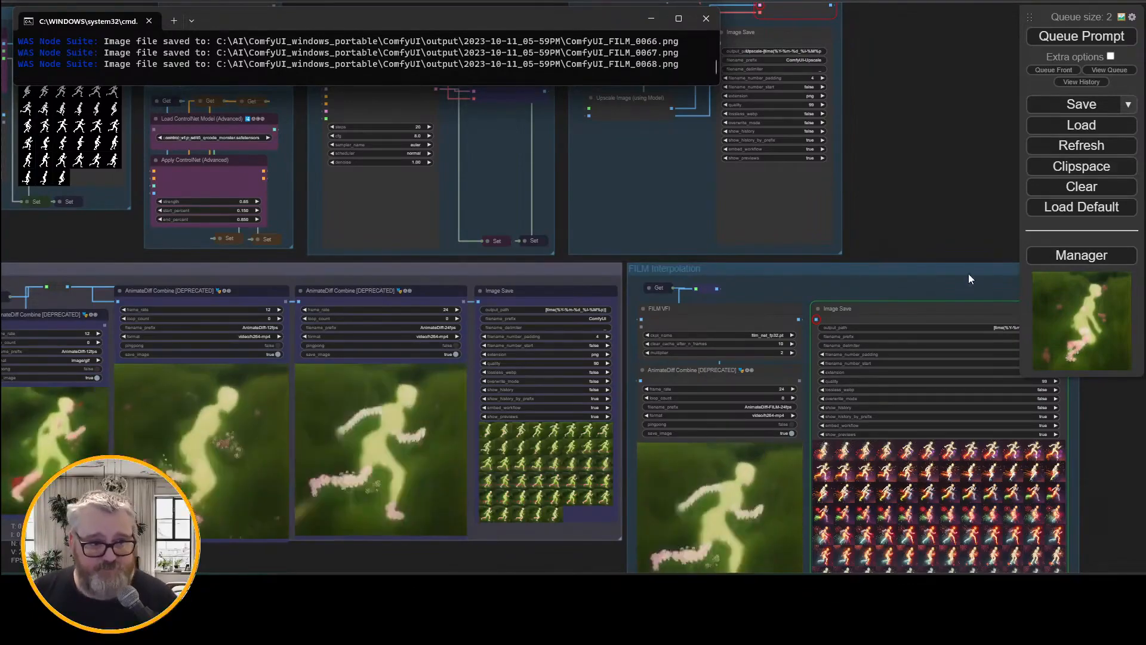
mouse_move(205, 588)
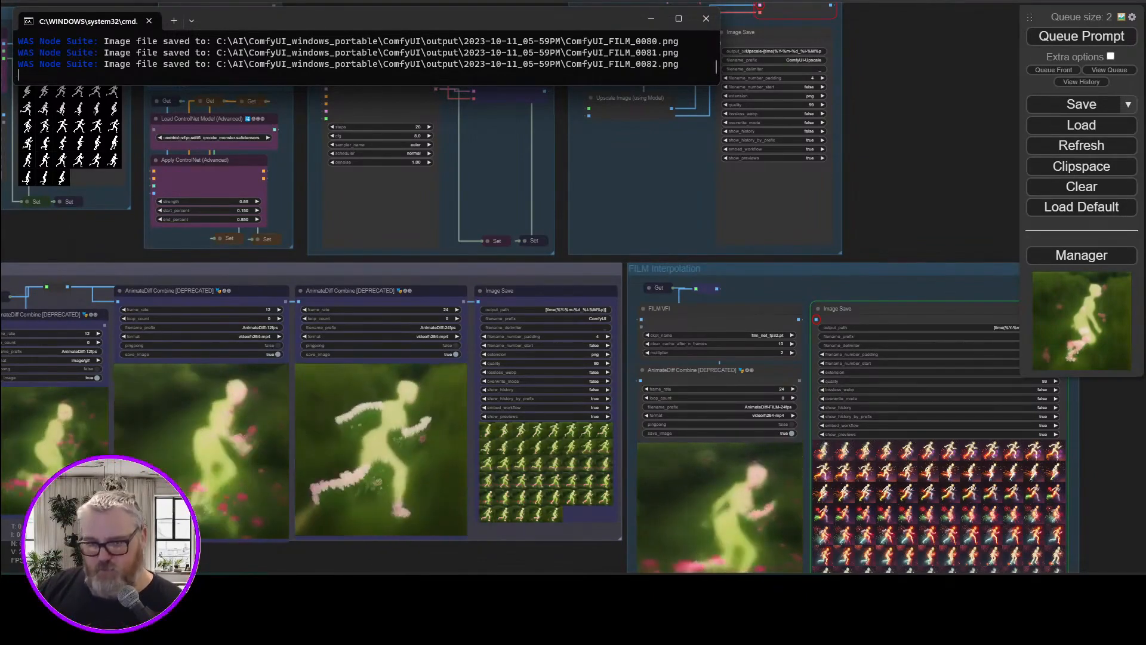
mouse_move(233, 570)
mouse_move(221, 525)
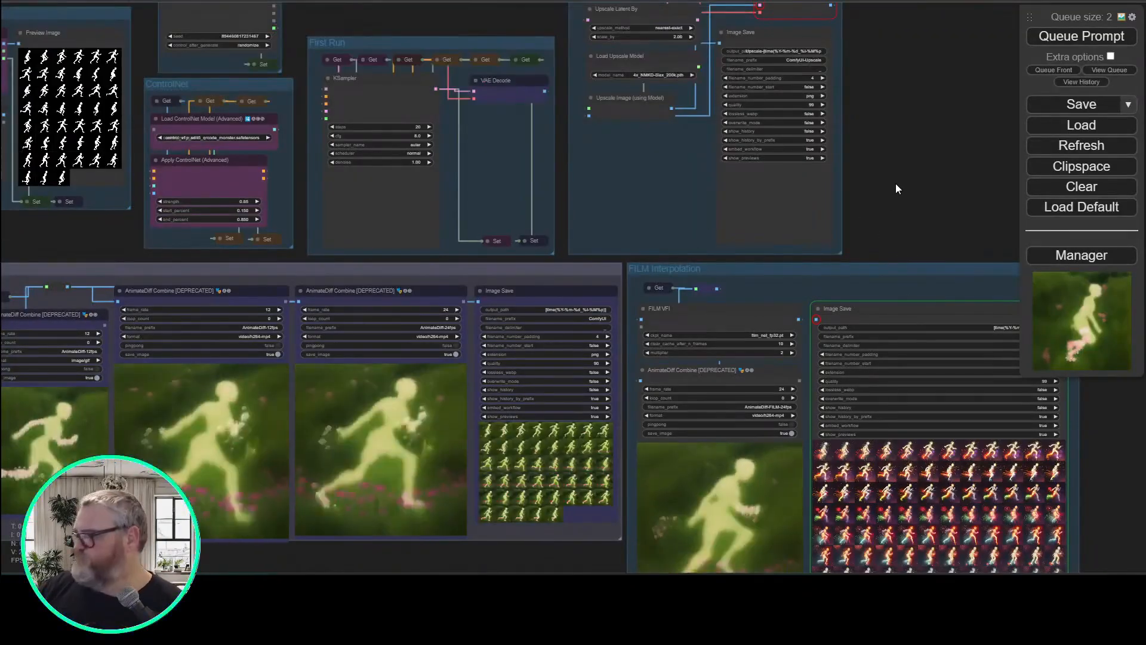
Enlarge a frame in the FILM Interpolation group's Image Save preview and step forward through the interpolated frames
left_click_drag(464, 166, 358, 89)
scroll(821, 549, "up", 4)
left_click(891, 356)
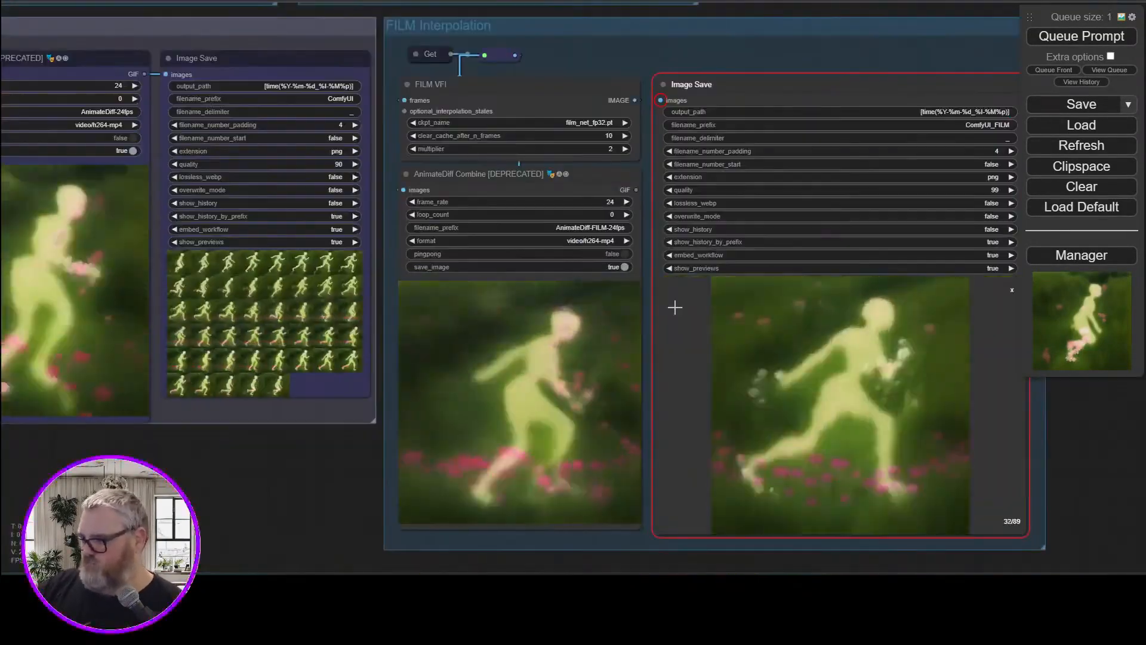
key("Right")
key("Right")
key("Right")
key("Right")
key("Right")
key("Right")
key("Right")
key("Right")
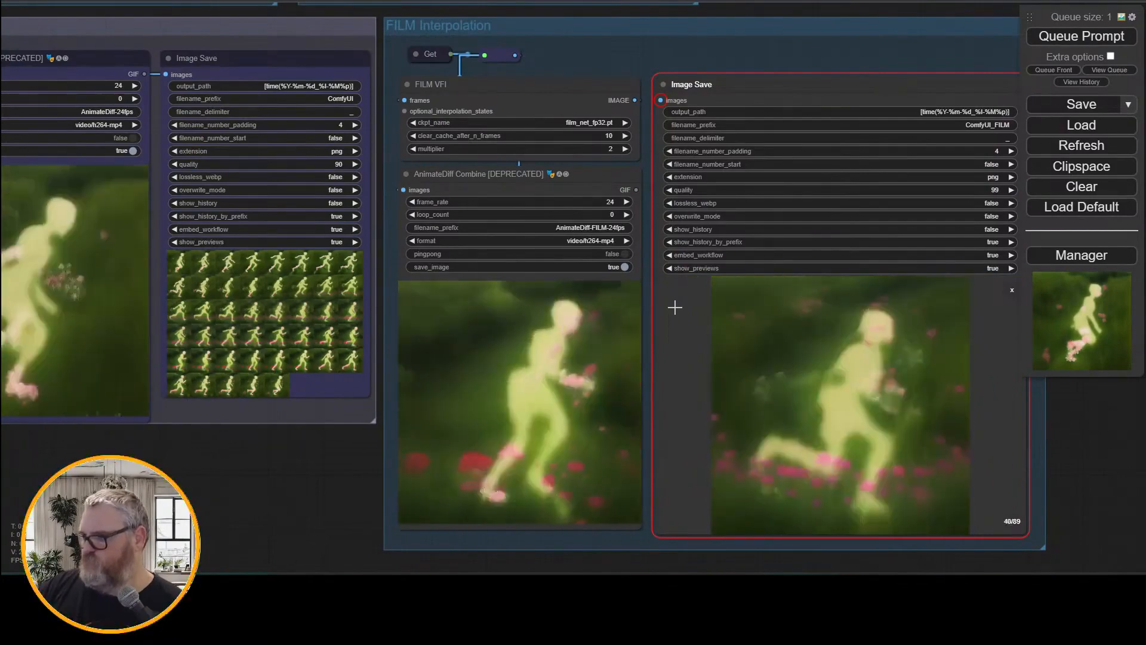
key("Right")
key("Right")
scroll(675, 307, "down", 1)
left_click_drag(884, 35, 1003, 222)
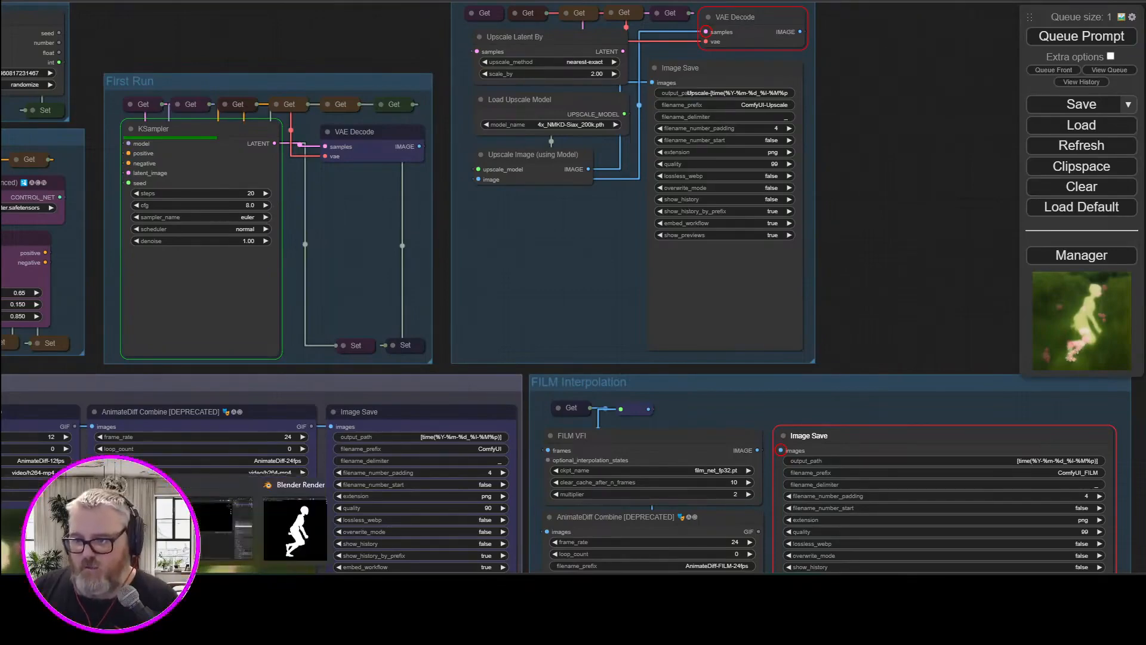
Open Spotify and move its window away from the ComfyUI workflow
key("super")
type("spotify")
key("Return")
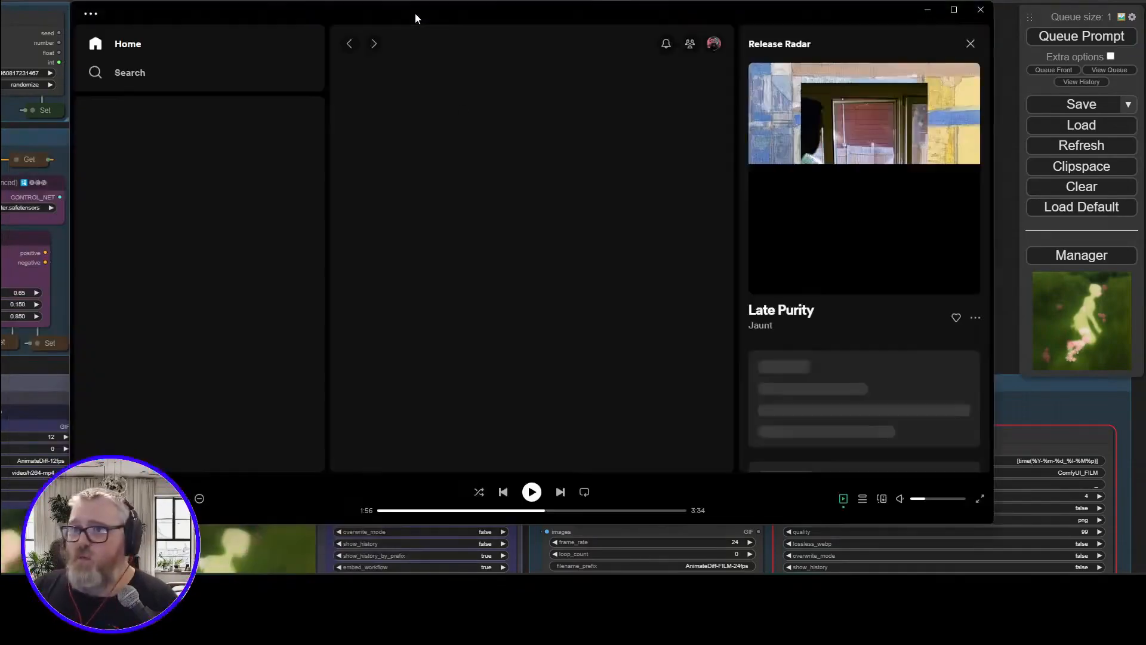
left_click_drag(414, 13, 0, 55)
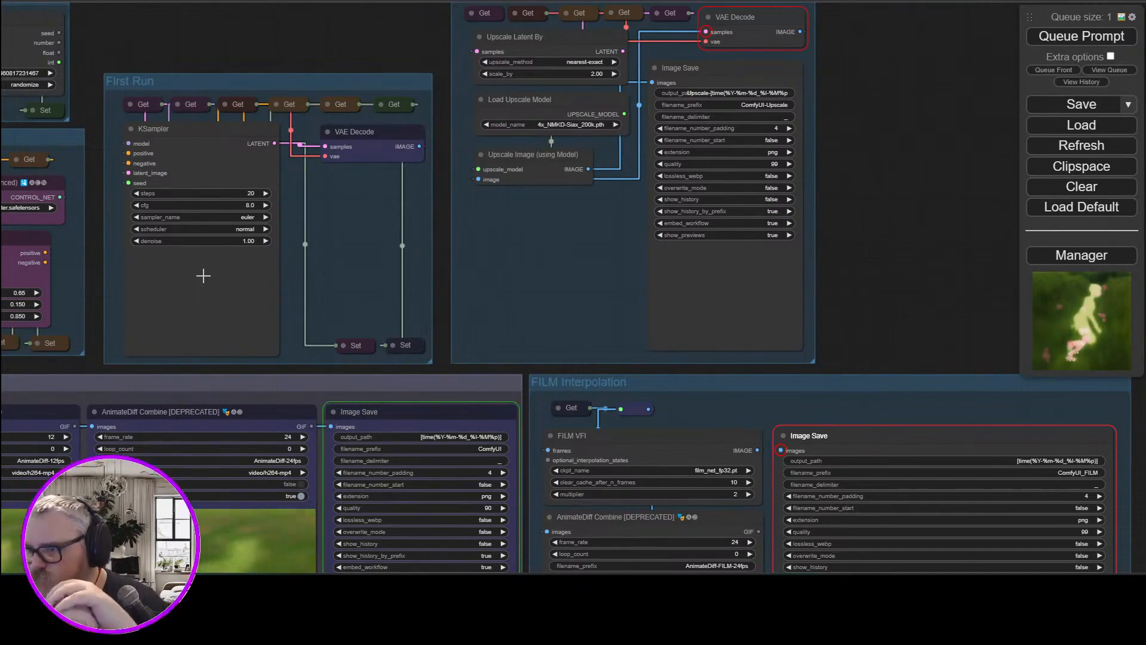
Examine the newly generated animations in the Outputs group alongside the Apply ControlNet (Advanced) settings
left_click_drag(228, 570, 256, 246)
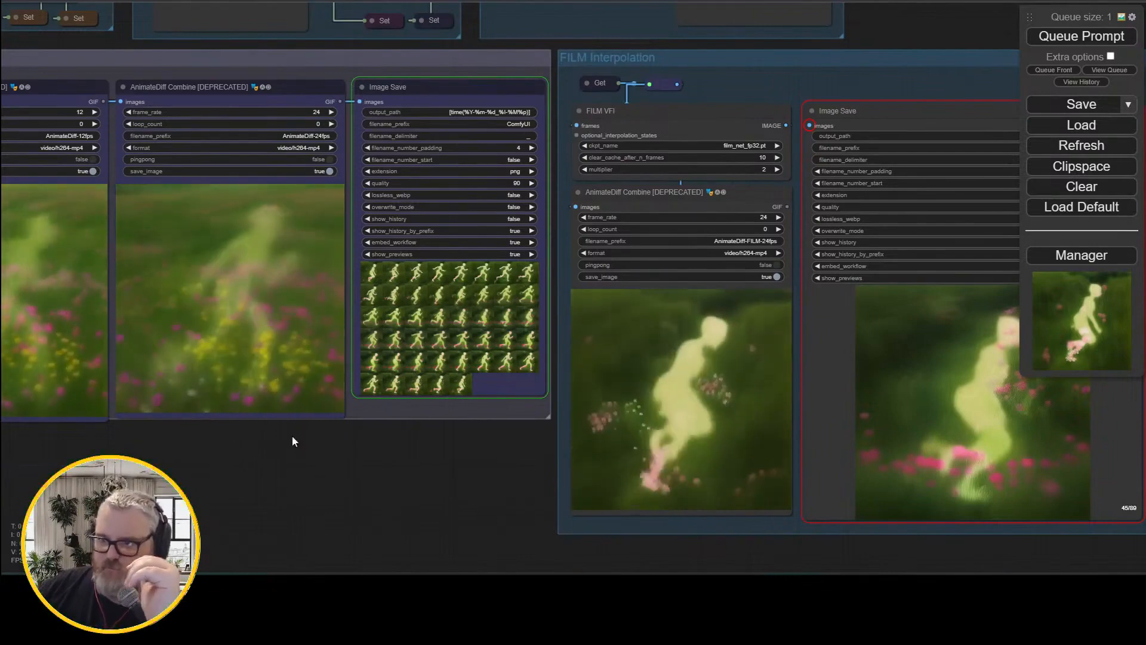
left_click_drag(292, 436, 463, 540)
left_click_drag(149, 124, 287, 185)
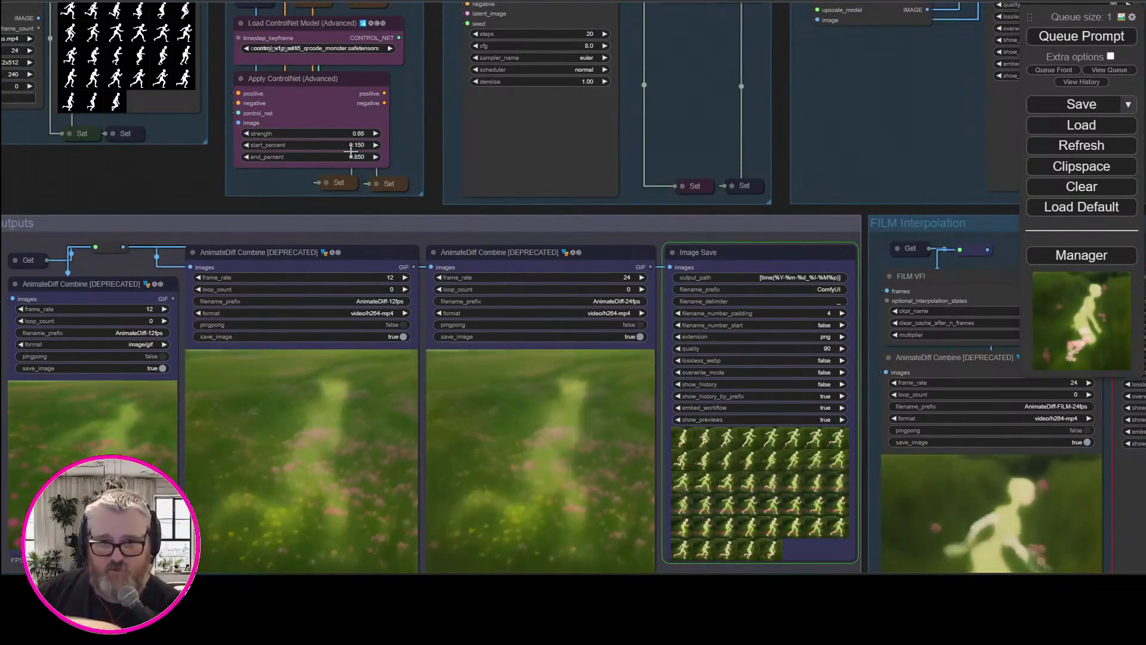
left_click_drag(123, 167, 119, 165)
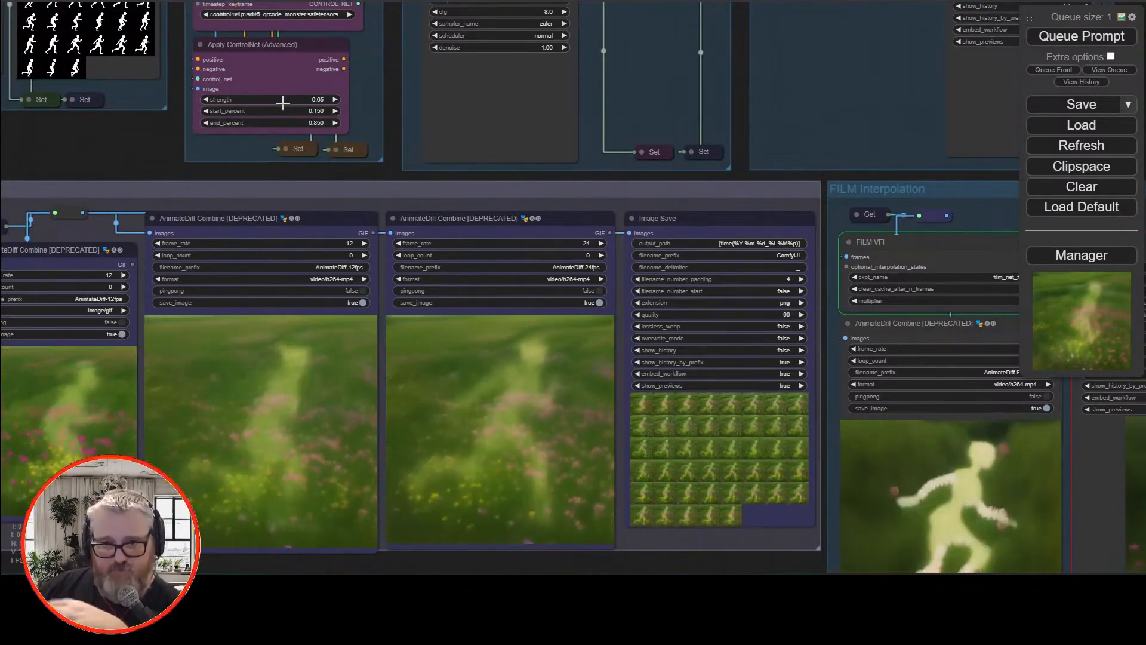
left_click_drag(117, 140, 30, 0)
left_click_drag(614, 414, 592, 483)
left_click_drag(508, 479, 542, 541)
scroll(553, 496, "down", 1)
scroll(552, 496, "down", 3)
Open the Pexels free dance videos page in a new browser tab
key("ctrl+t")
type("pex")
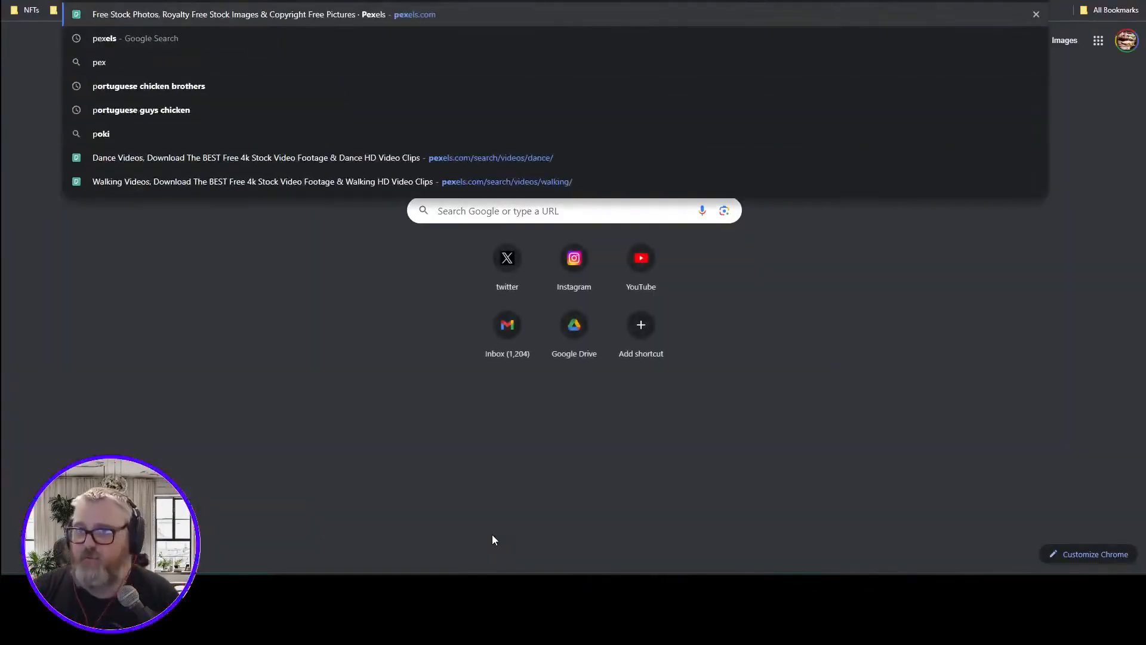
key("Return")
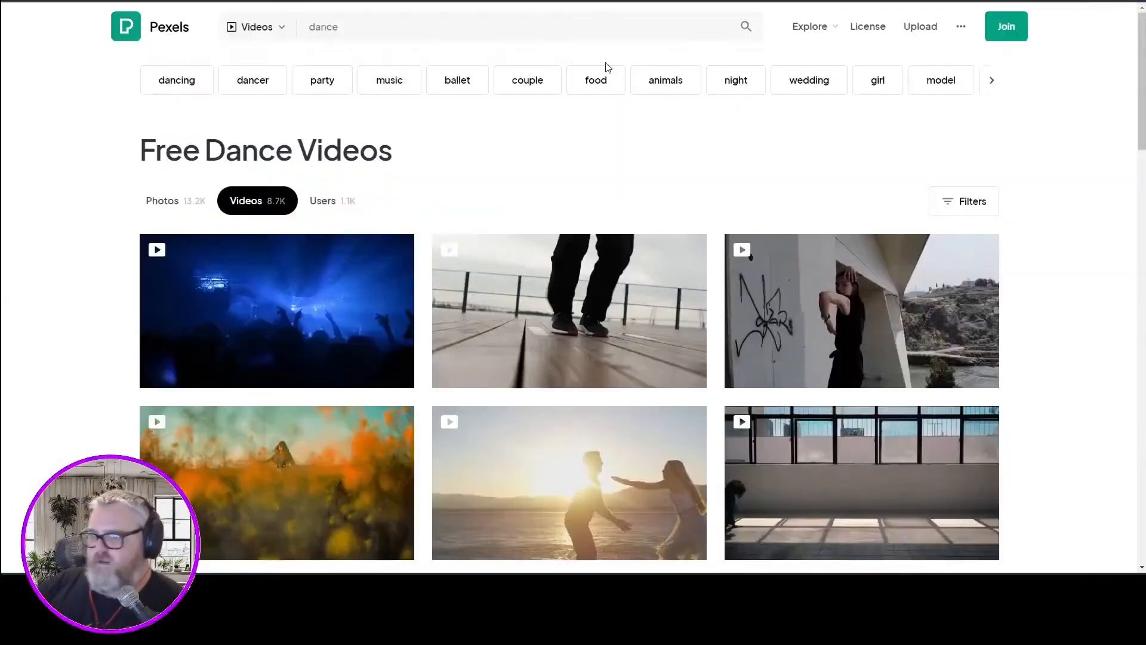
Browse the Pexels dance videos for usable footage and preview the clip of the woman in the gold dress
scroll(368, 340, "down", 12)
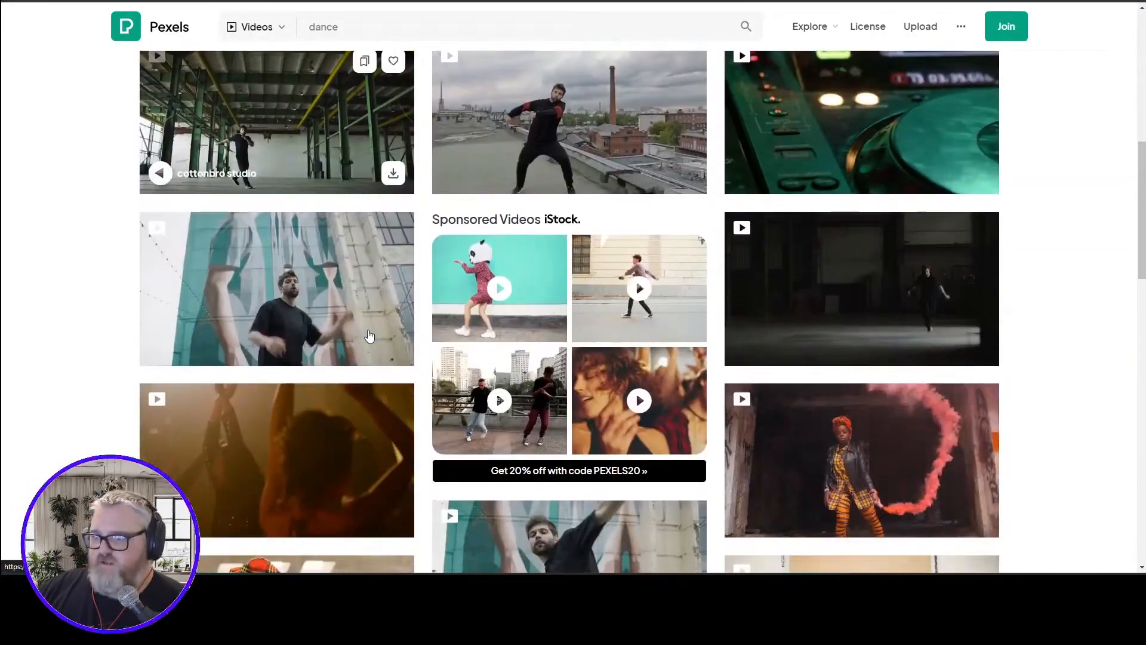
scroll(366, 353, "down", 15)
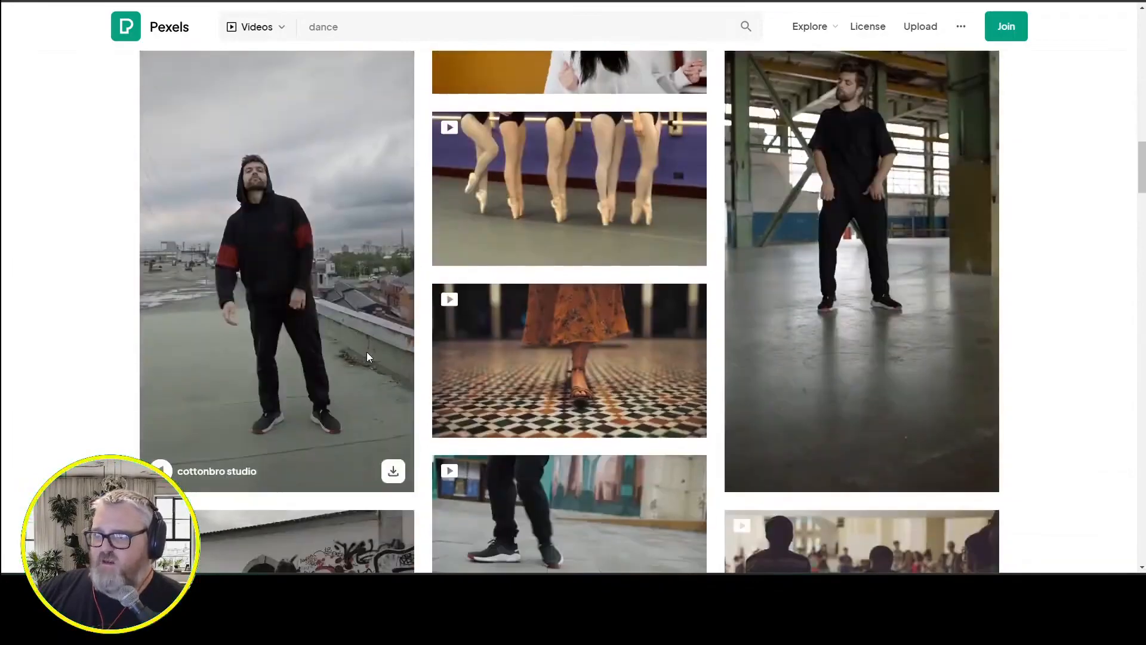
scroll(344, 370, "down", 15)
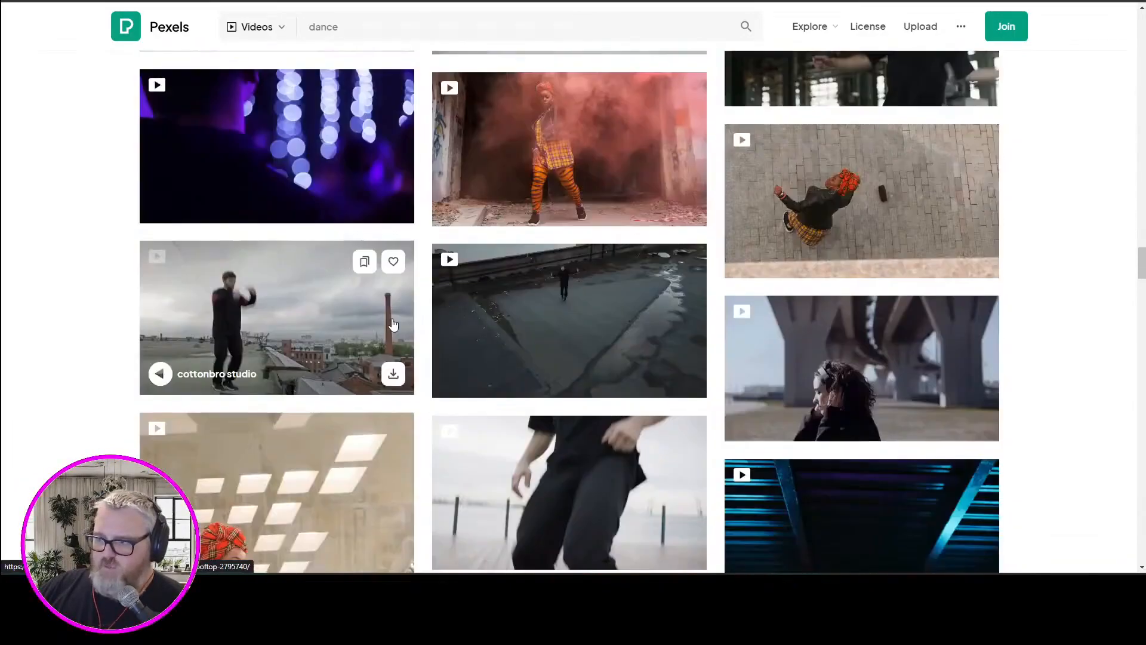
scroll(388, 334, "down", 15)
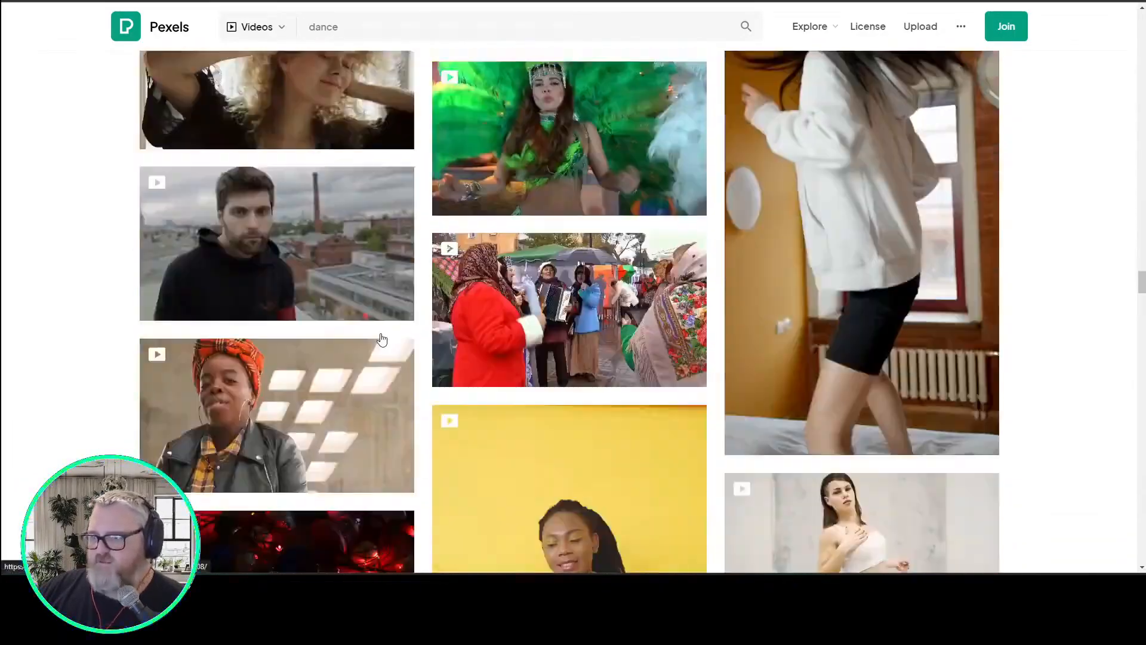
scroll(382, 323, "down", 5)
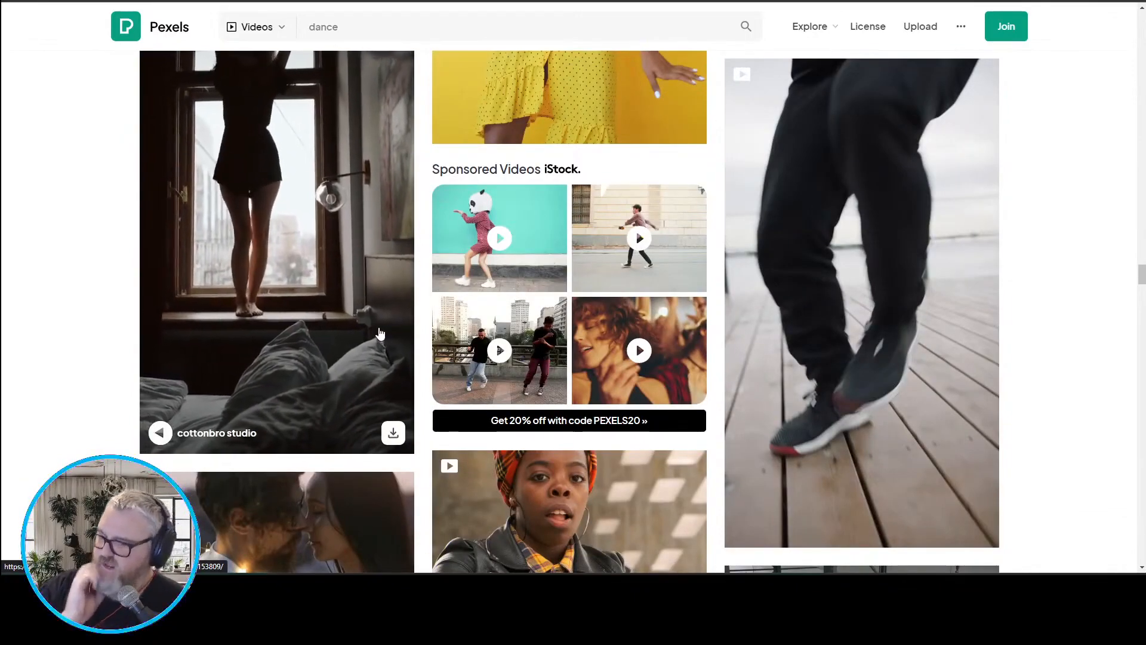
scroll(301, 436, "down", 18)
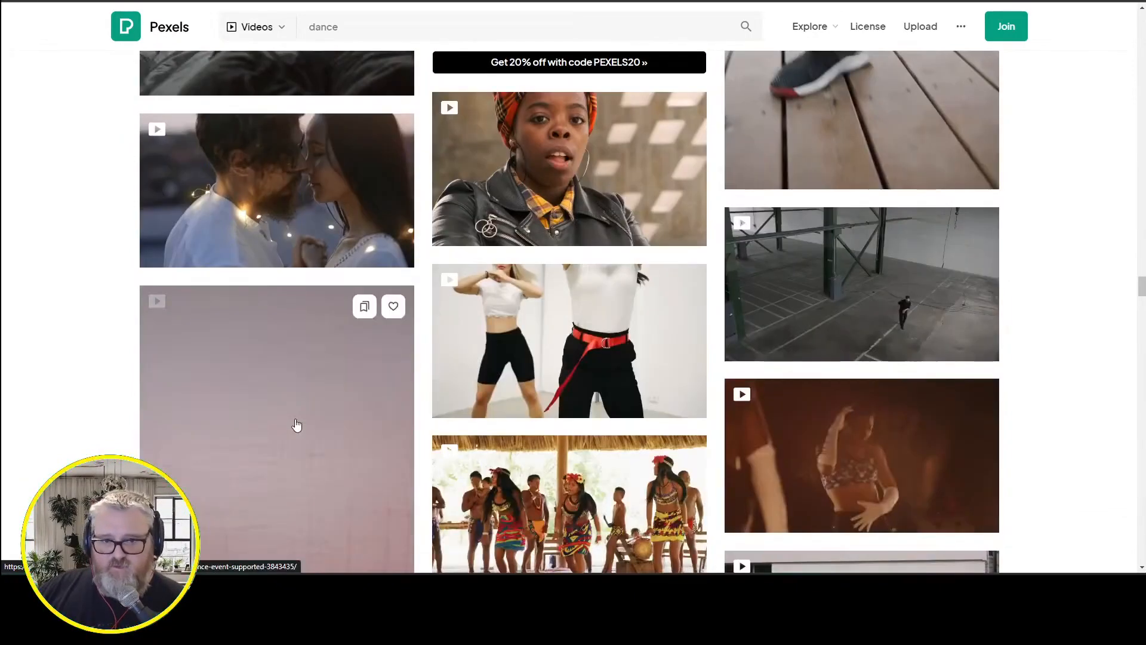
scroll(293, 422, "down", 8)
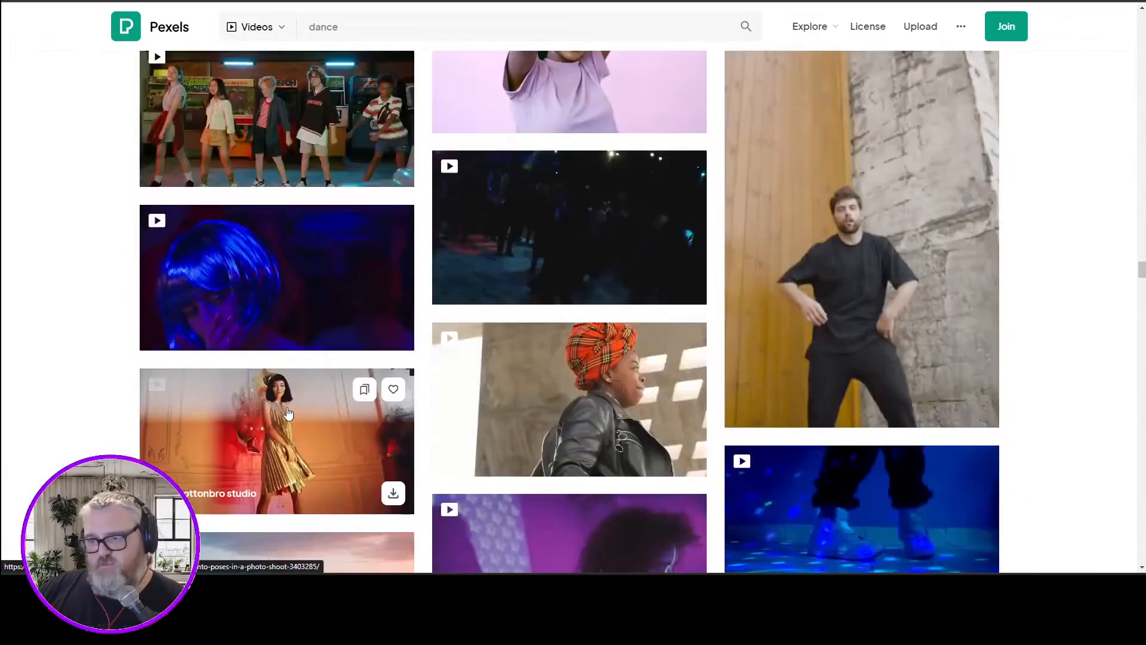
scroll(279, 404, "up", 6)
scroll(310, 370, "down", 5)
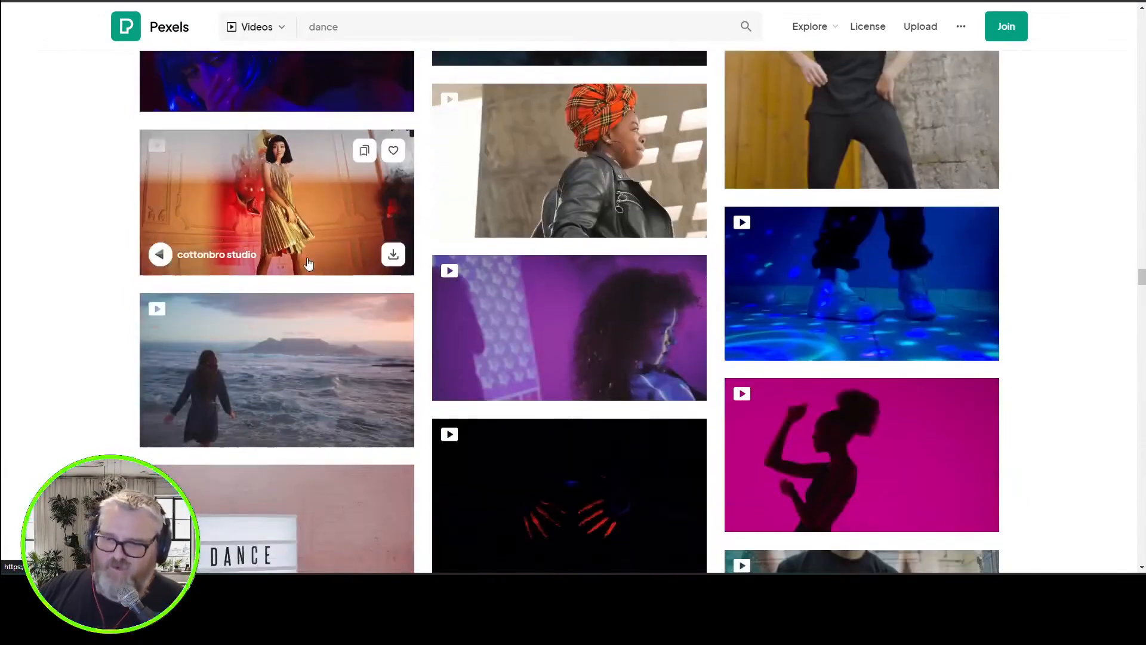
left_click(310, 222)
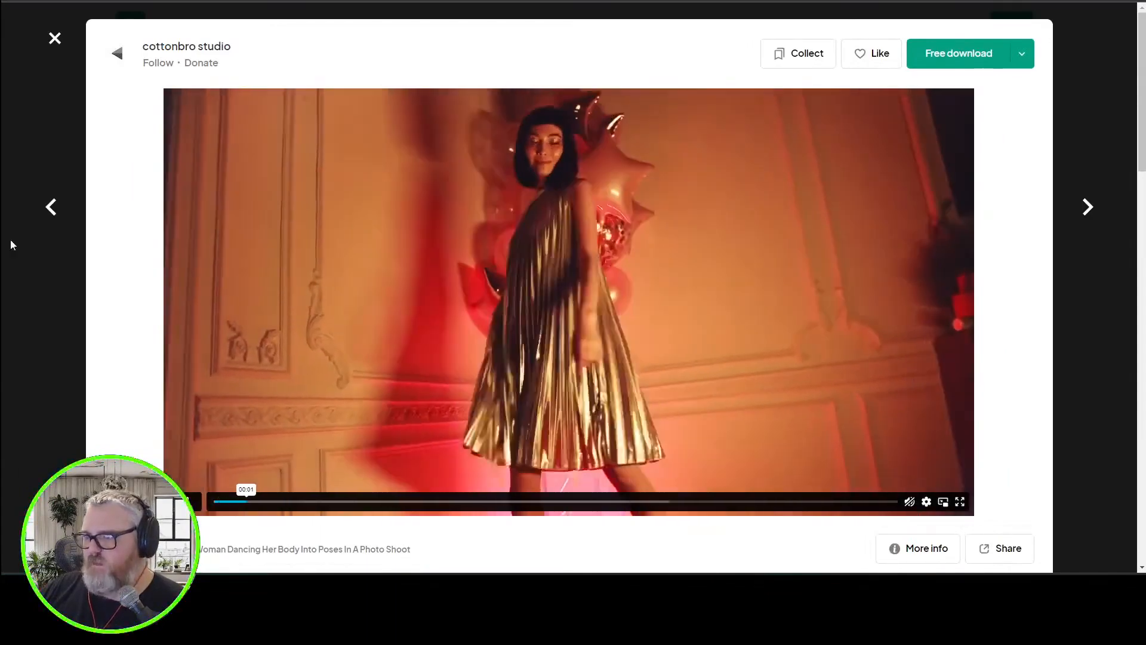
left_click(11, 245)
Open the Girl Dancing In A Vacant Lot video and download it in HD 1280×720
scroll(485, 358, "down", 7)
left_click(825, 300)
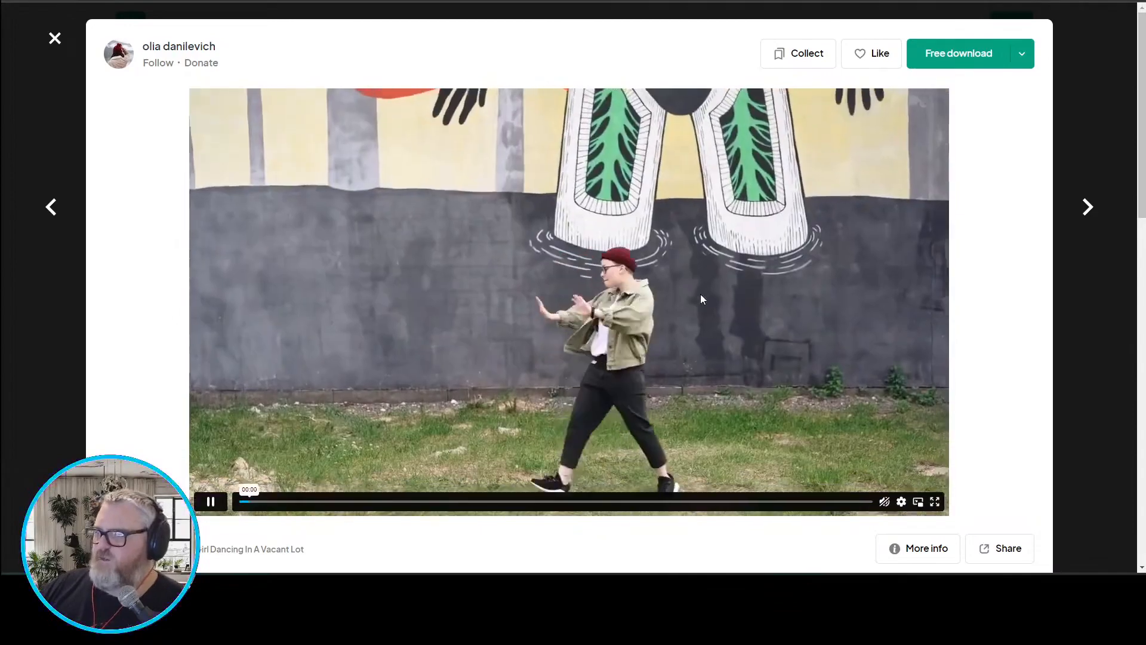
left_click(1022, 53)
left_click(945, 232)
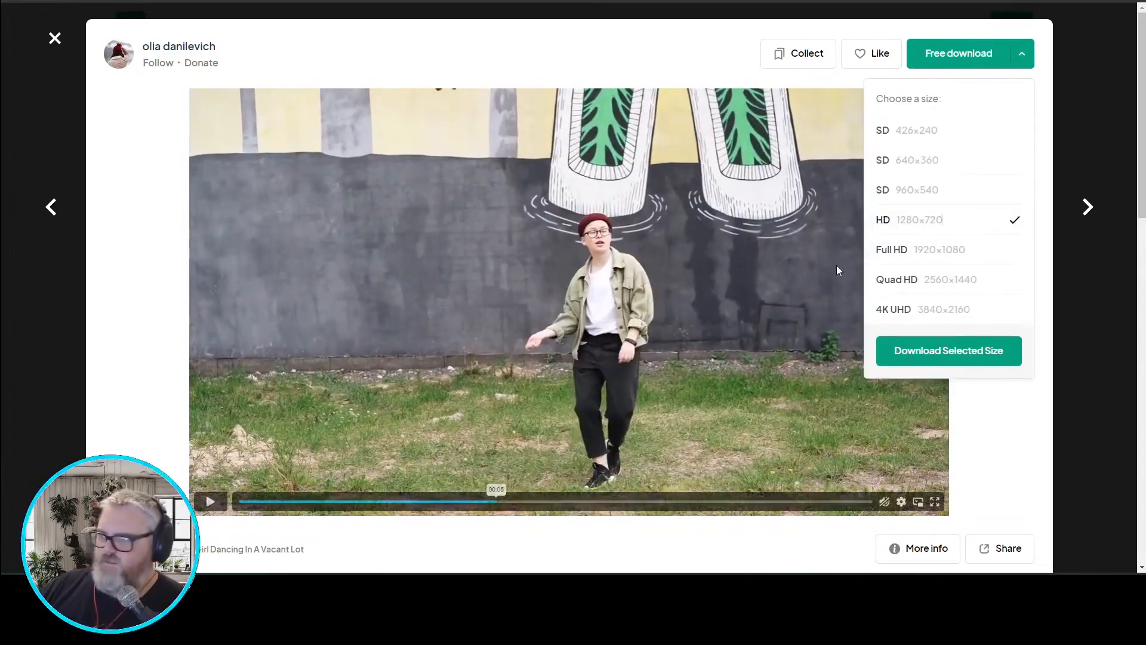
left_click(946, 353)
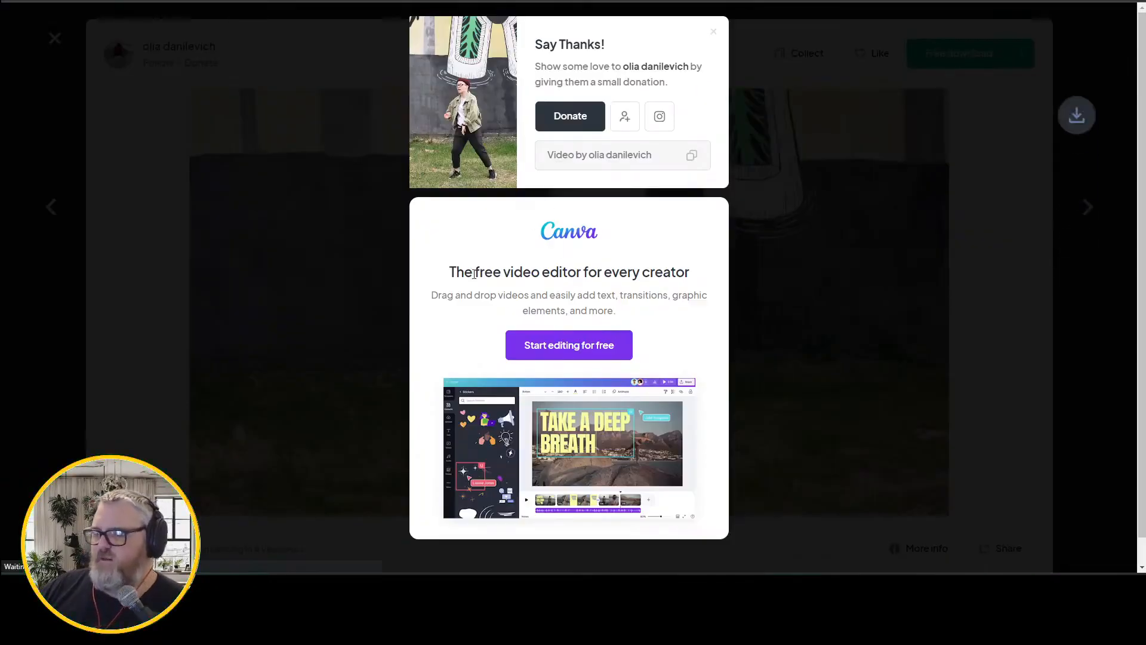
Launch DaVinci Resolve for editing the downloaded dance video
key("super")
type("resol")
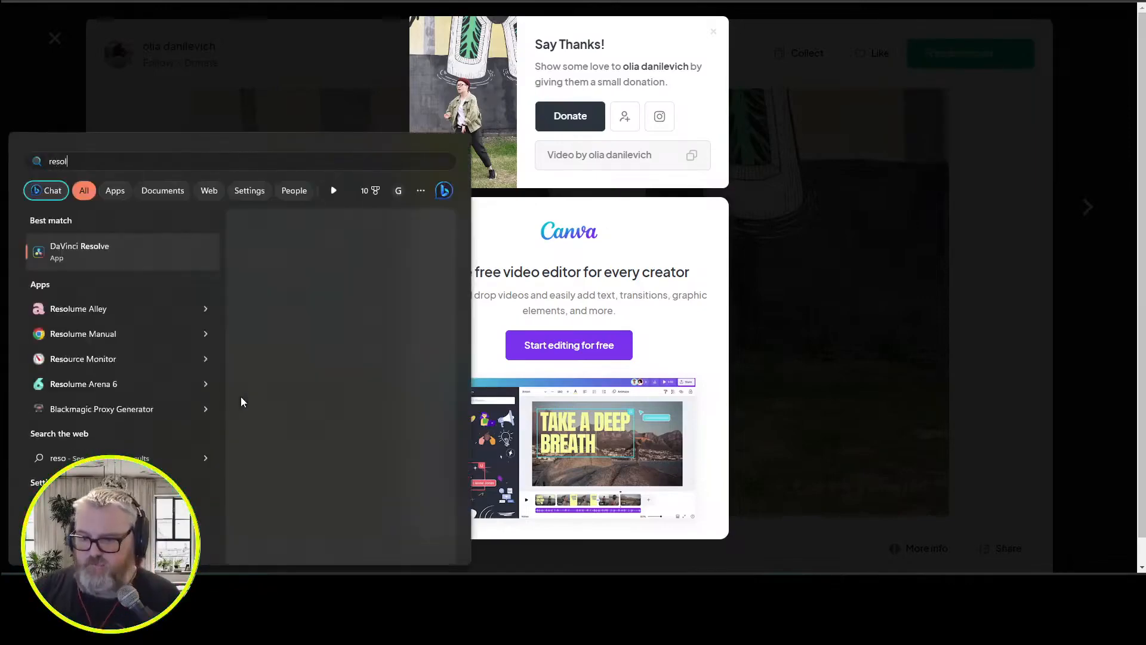
key("Return")
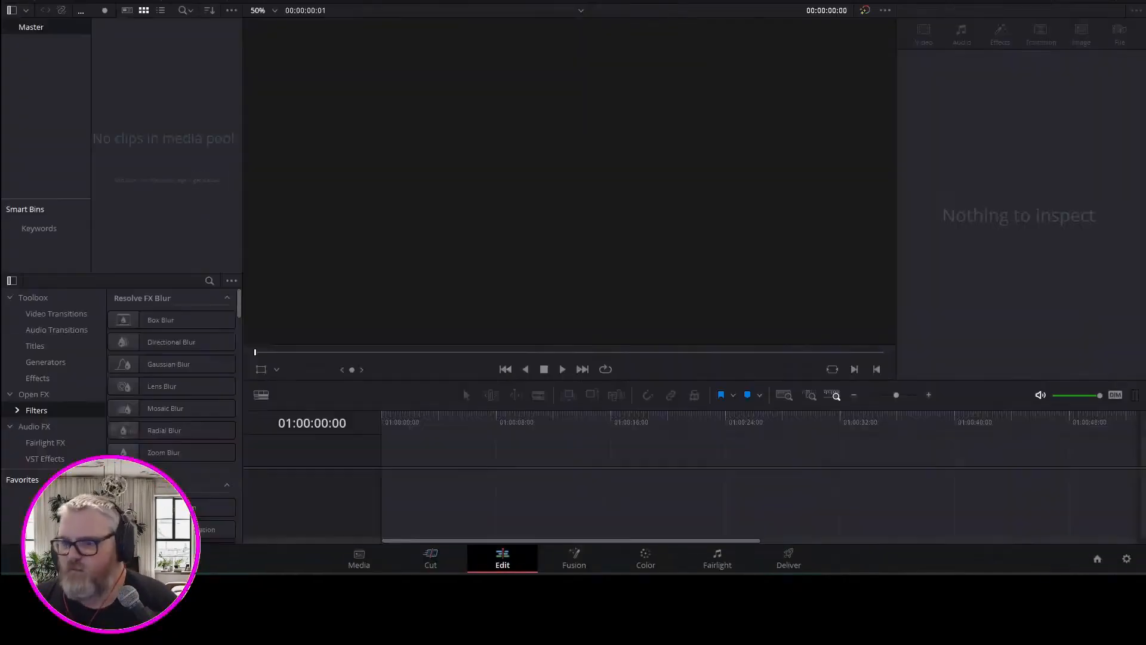
Switch to File Explorer and open the Downloads folder
key("alt+Tab")
left_click(484, 93)
type("Downloads")
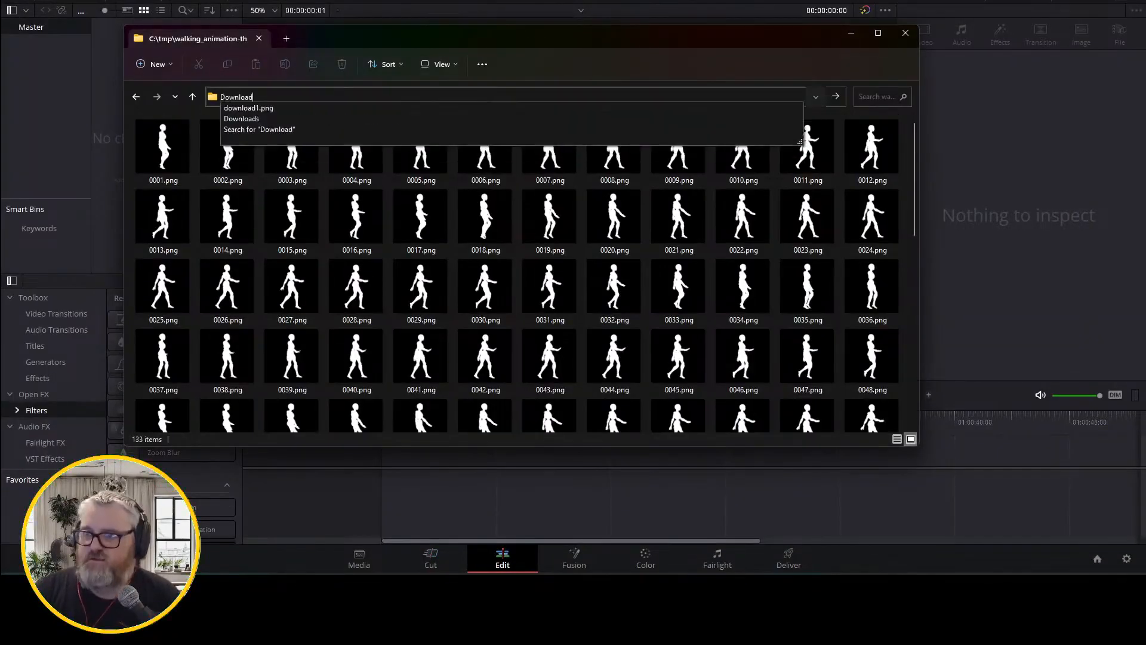
key("Return")
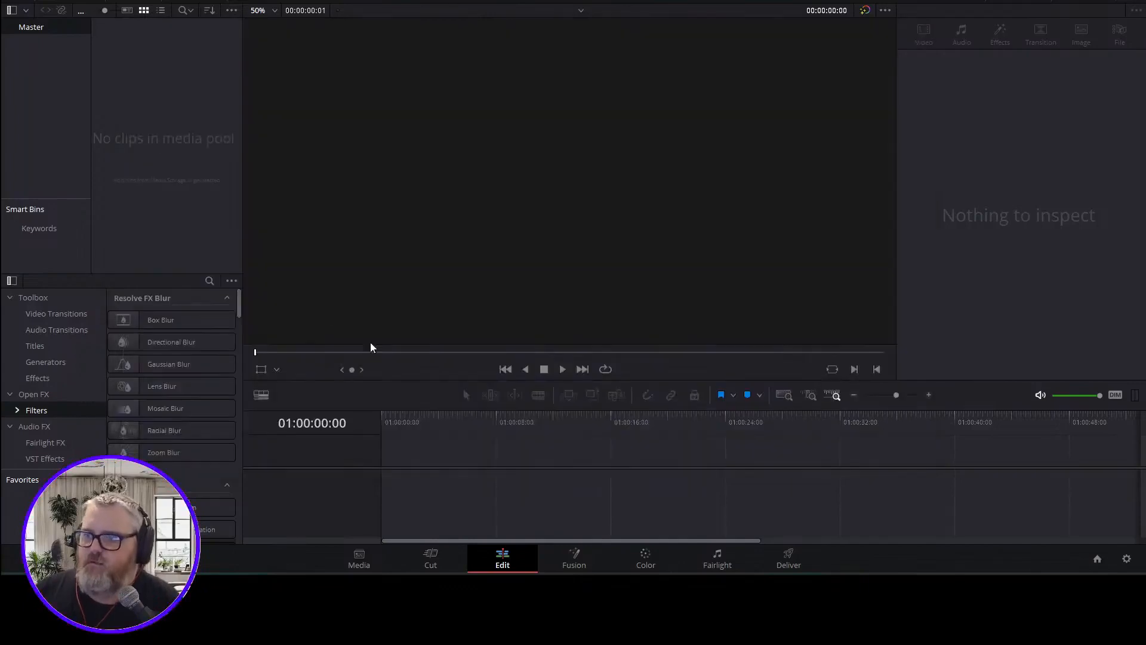
left_click_drag(370, 342, 401, 468)
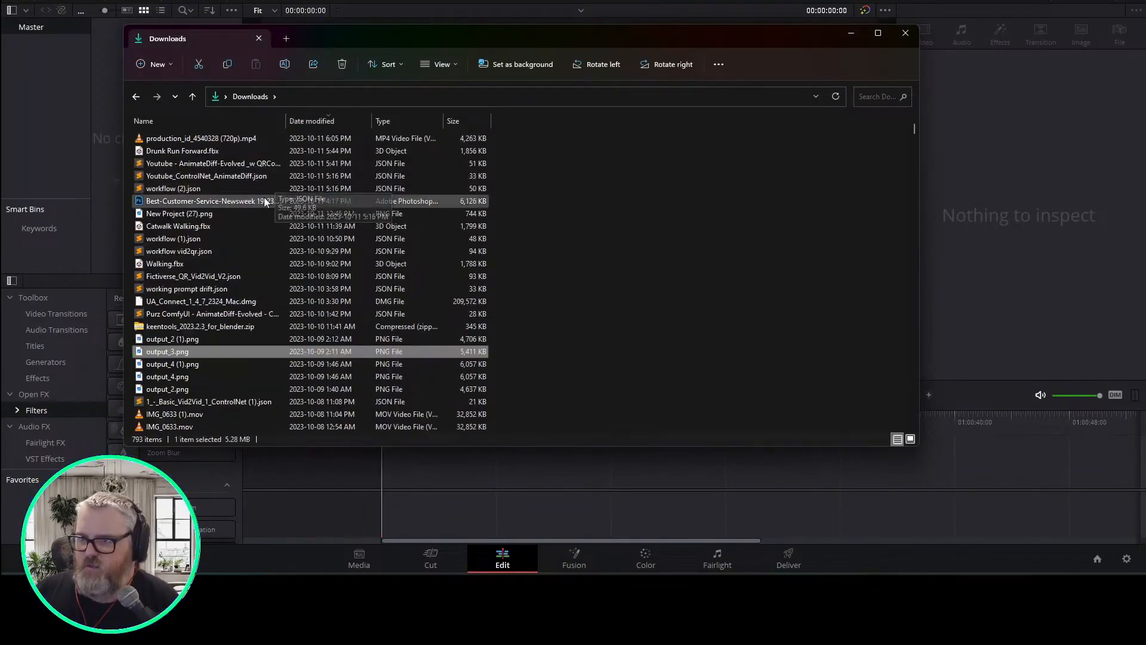
left_click(254, 140)
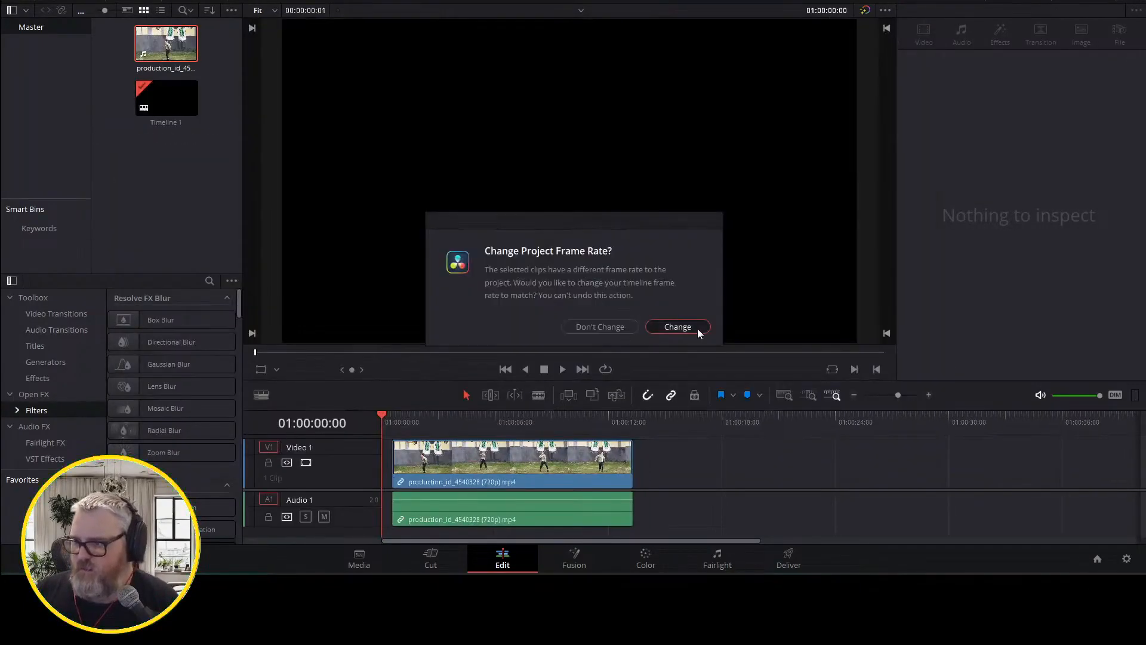
left_click(678, 326)
left_click_drag(502, 461, 471, 457)
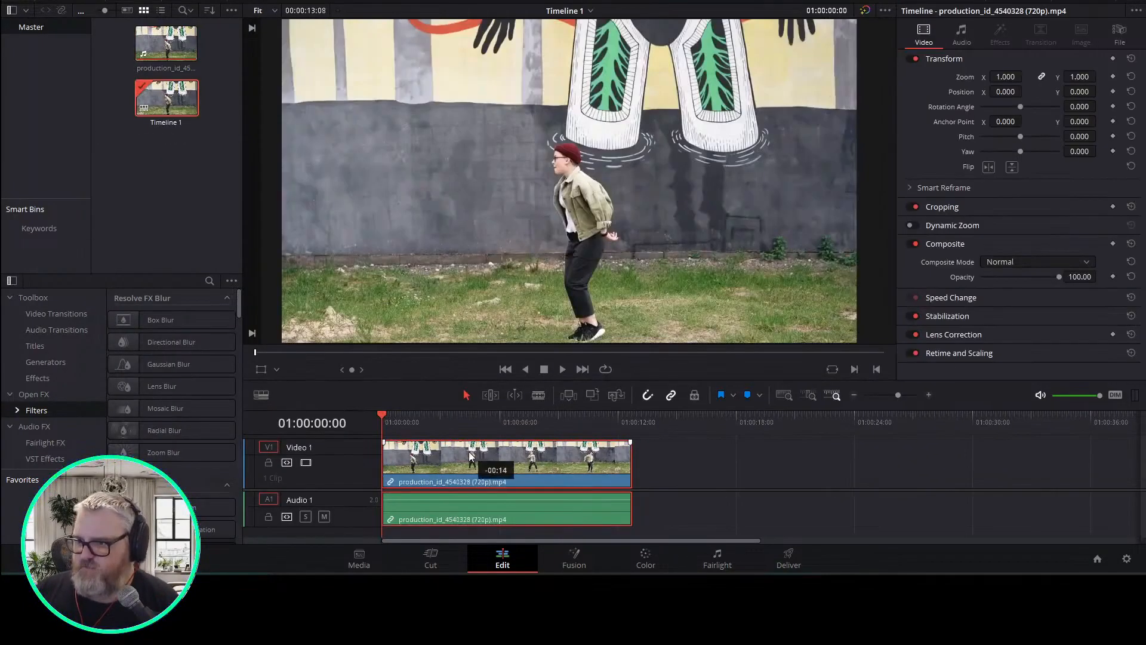
Set the project's timeline resolution to a custom vertical 720 x 1280
left_click_drag(395, 421, 252, 343)
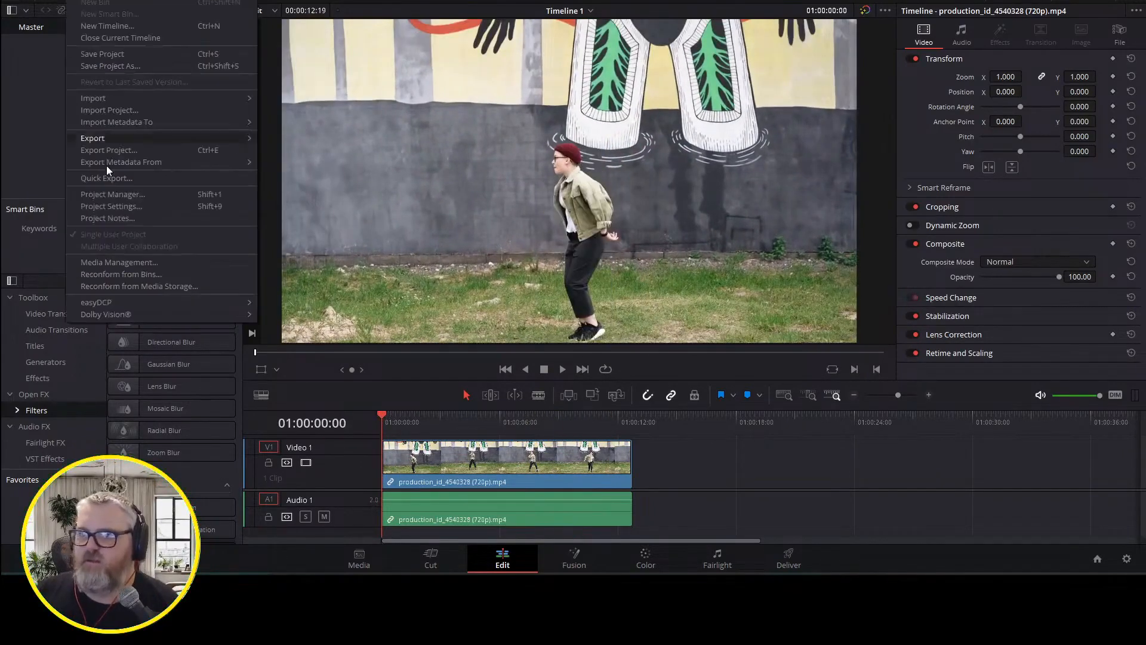
left_click(114, 209)
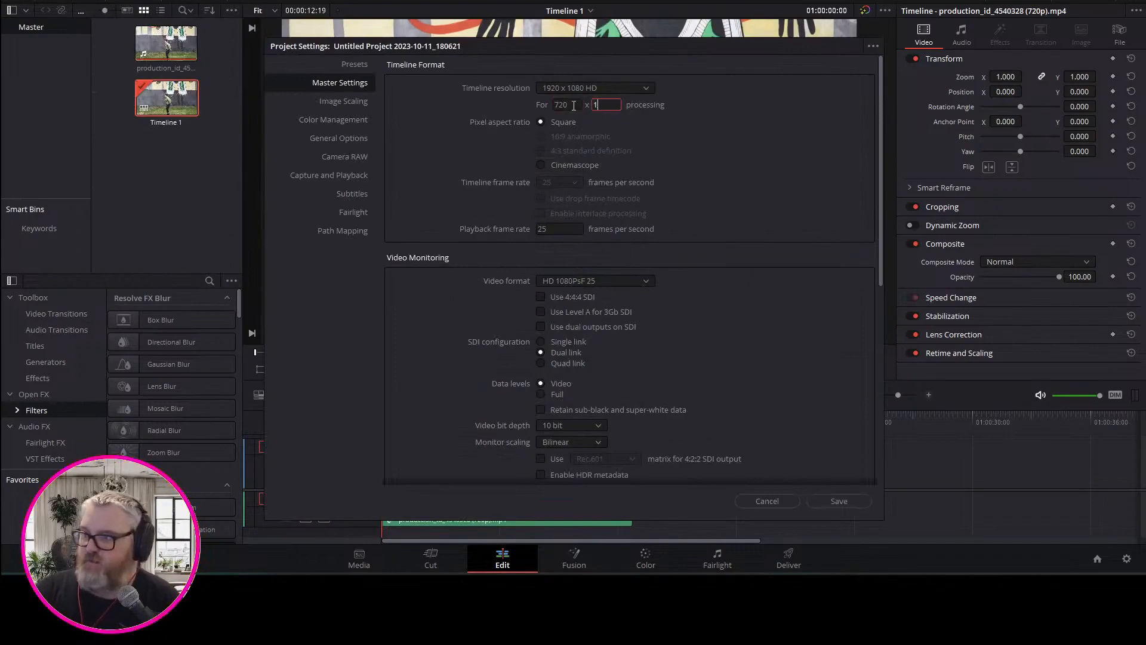
left_click(839, 501)
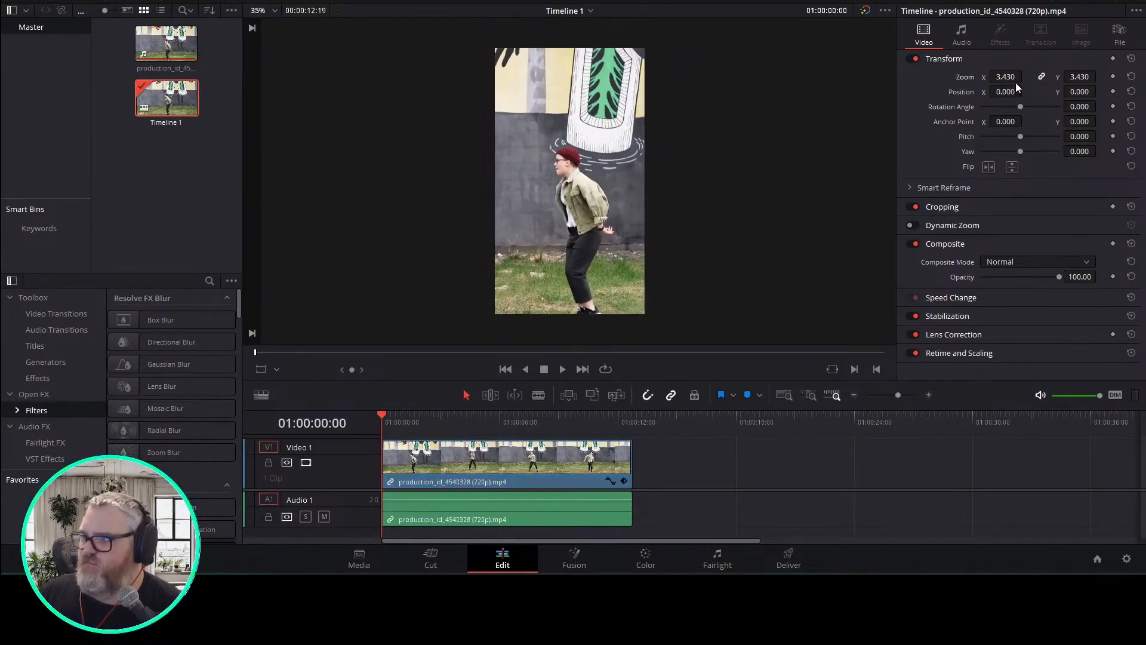
Scale the clip to a zoom of 3.590 with a Y position of 264, and play it to check the framing
left_click_drag(1016, 80, 1099, 92)
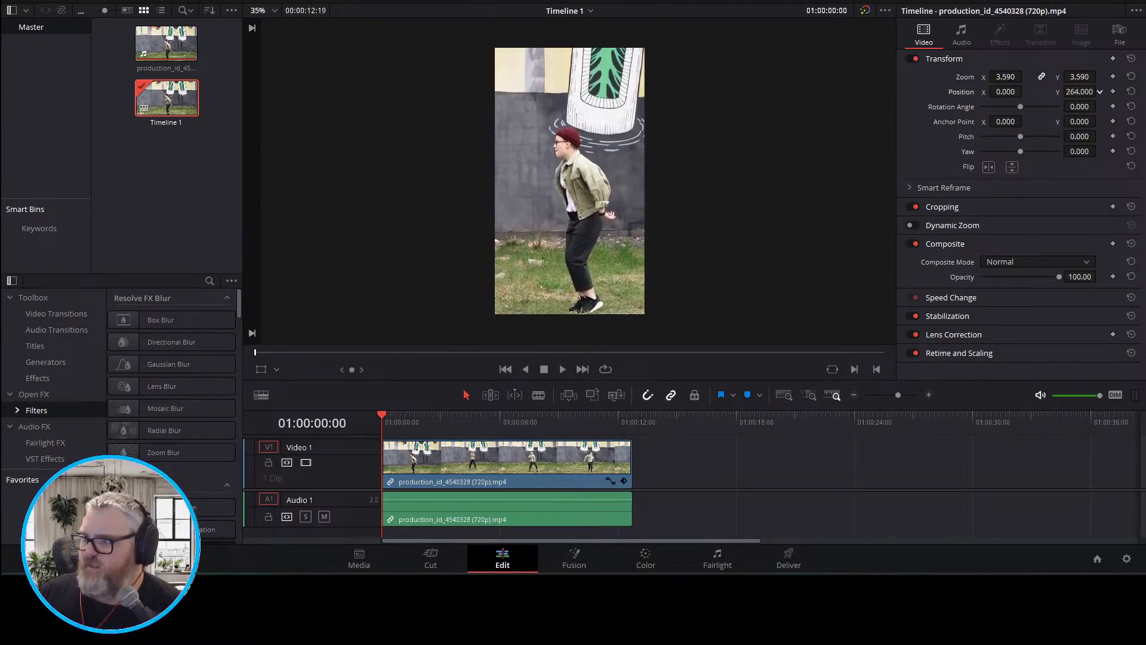
key("space")
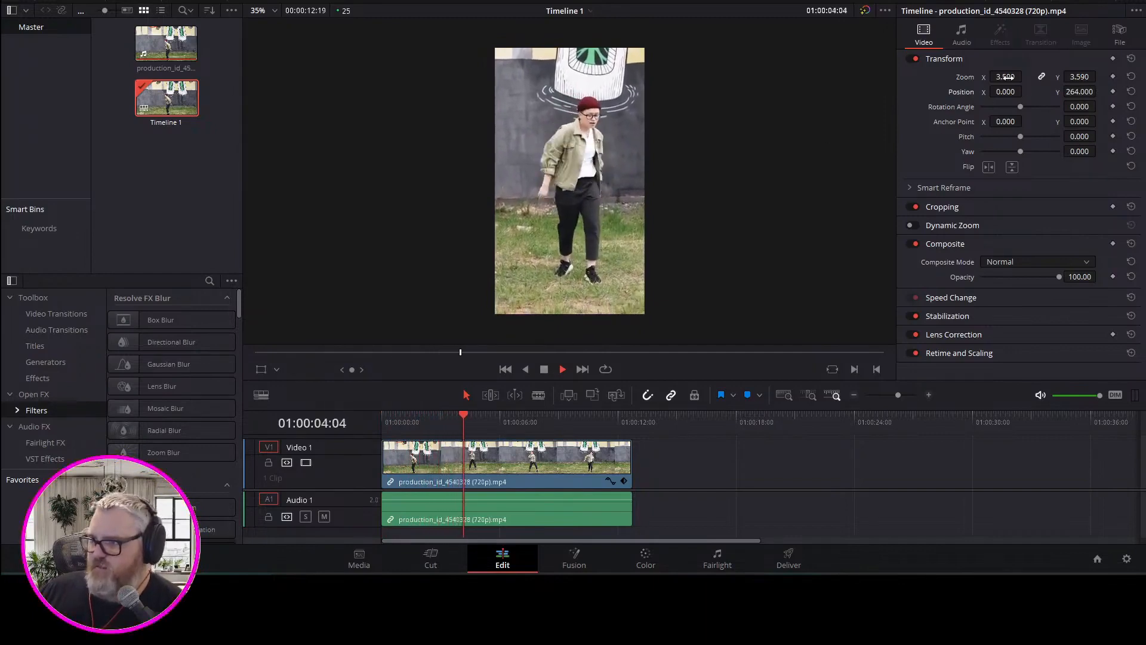
key("space")
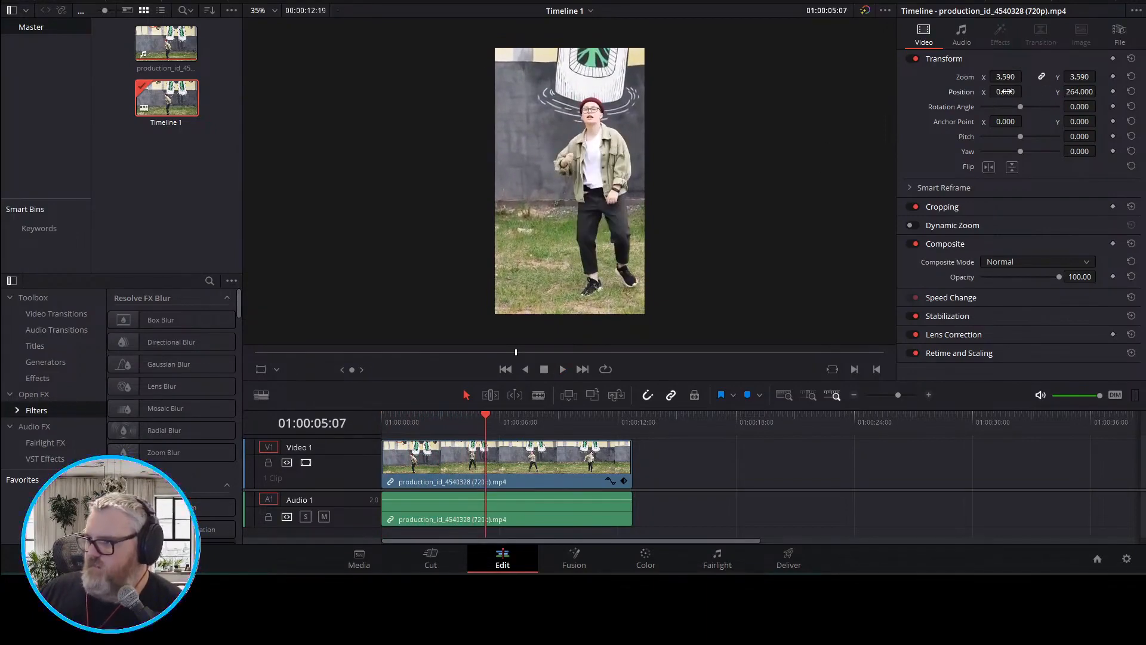
Set the clip's X position to -302 and play the timeline again from the beginning to check the dancer's framing
left_click_drag(1005, 91, 1002, 91)
key("space")
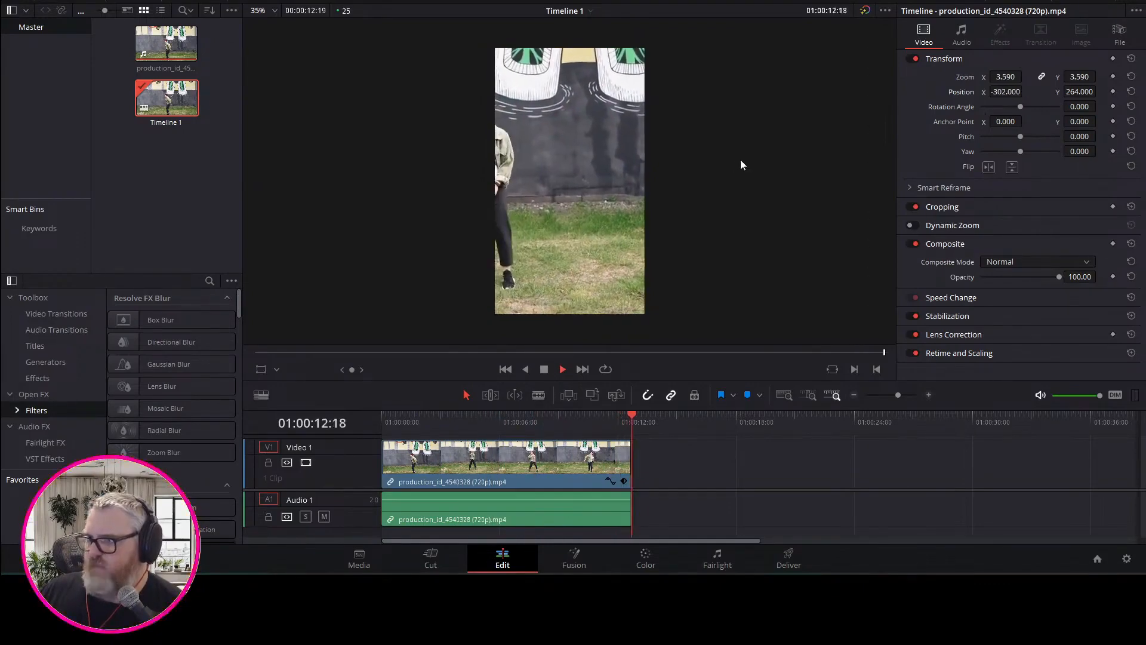
key("Home")
key("space")
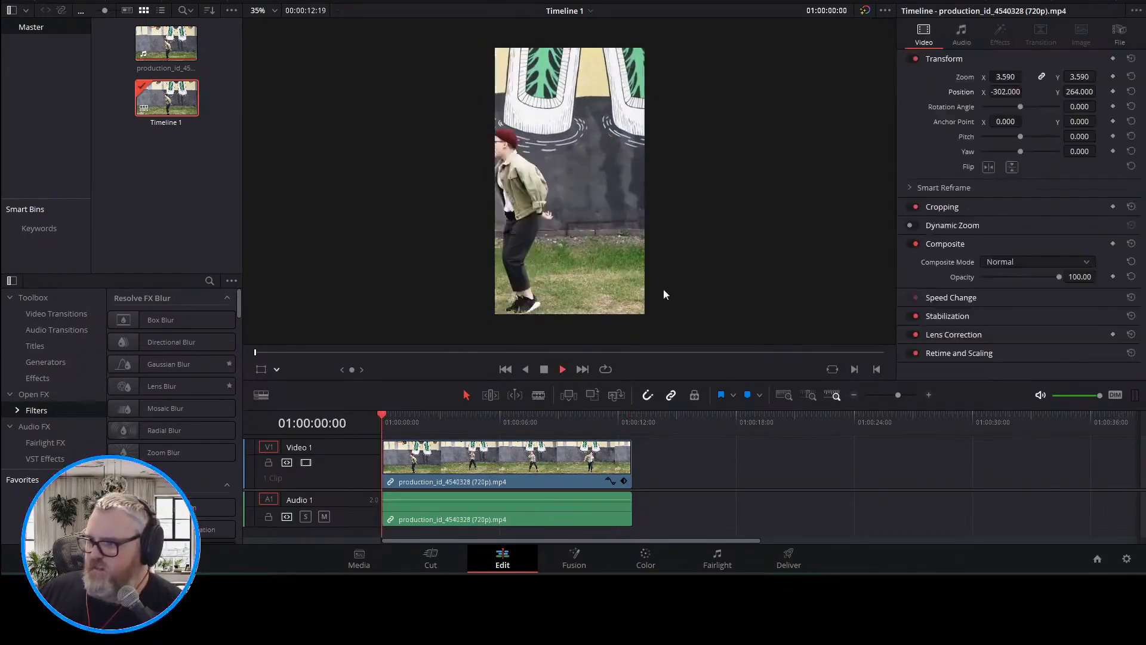
key("space")
Reduce the clip's zoom to 2.410 with an X position of -96, and replay the whole clip
left_click_drag(1005, 91, 926, 76)
key("space")
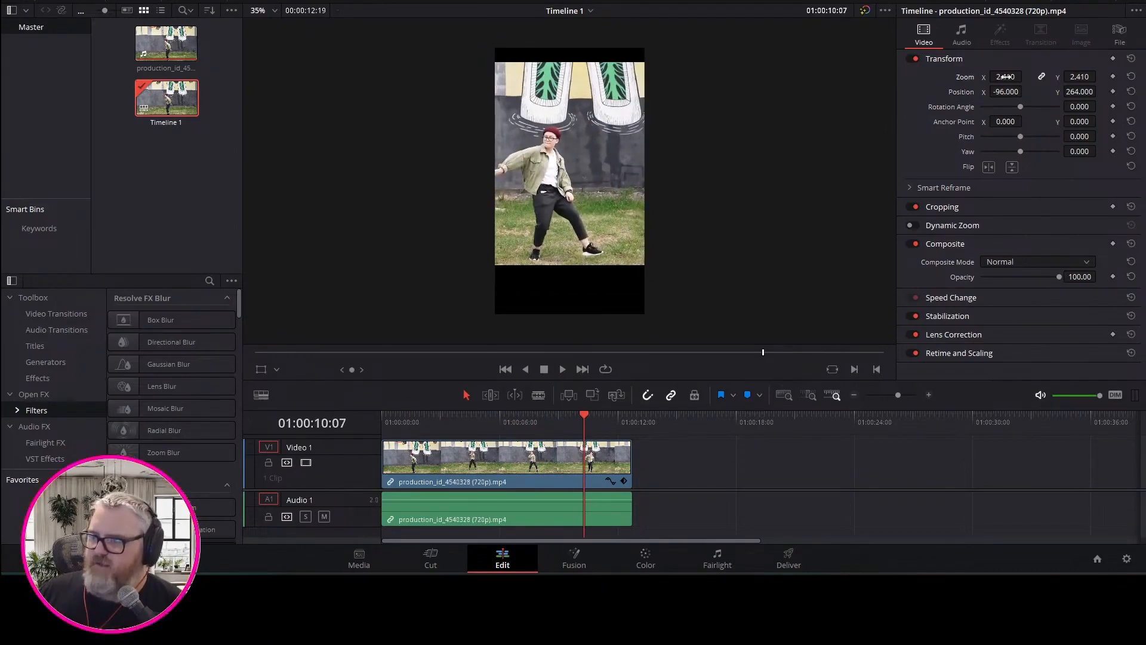
key("space")
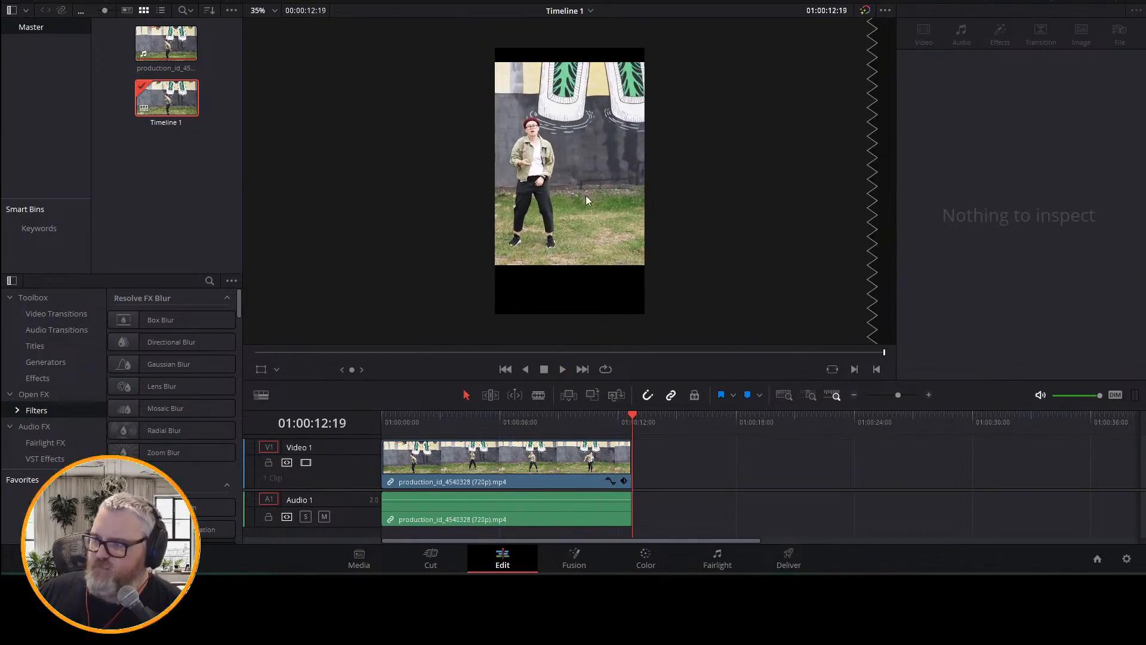
key("Home")
key("space")
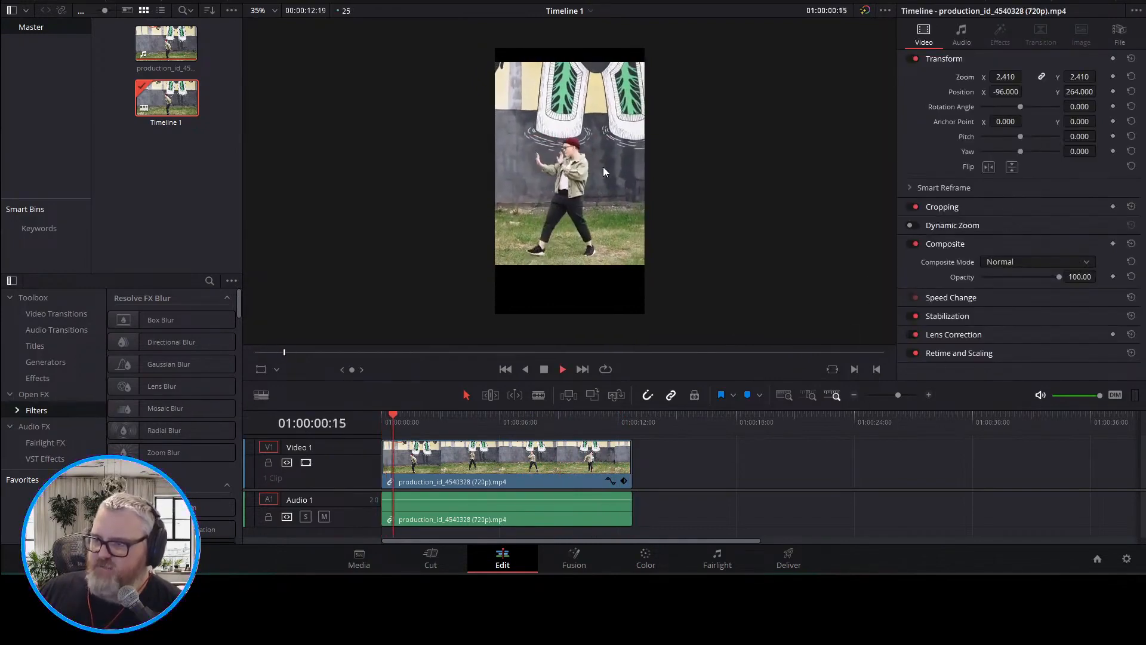
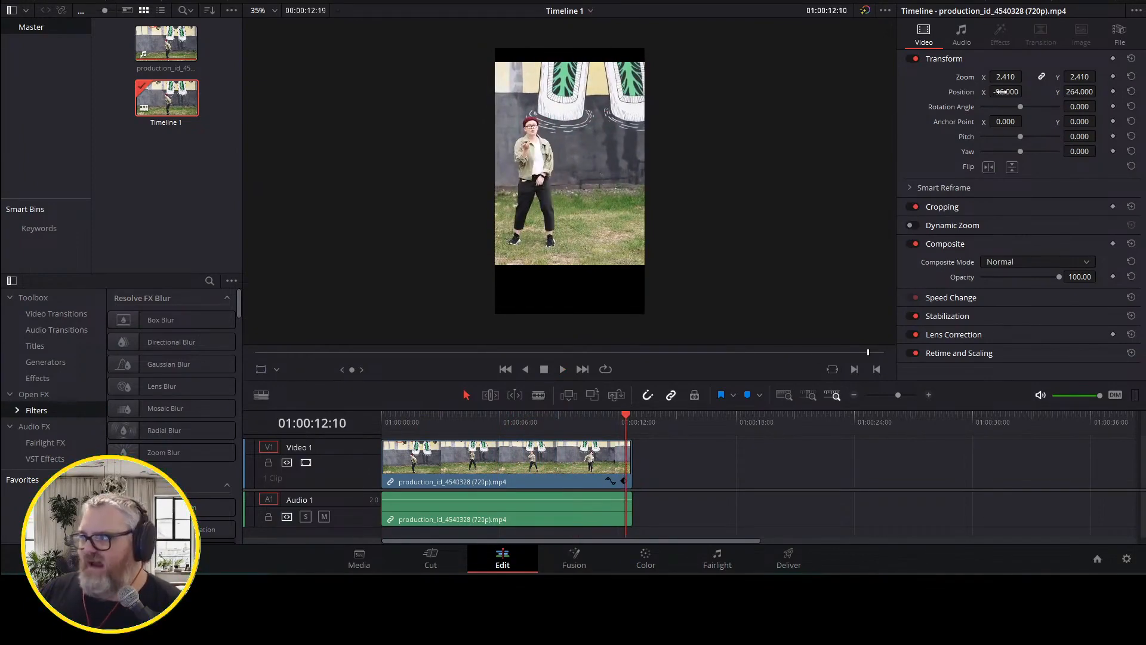
Set the clip's zoom to 3.000 and its position to X -66, Y -6, and replay from the start
left_click_drag(1003, 91, 945, 85)
mouse_move(1080, 92)
left_mouse_down()
mouse_move(1038, 92)
mouse_move(1100, 92)
left_mouse_up()
key("space")
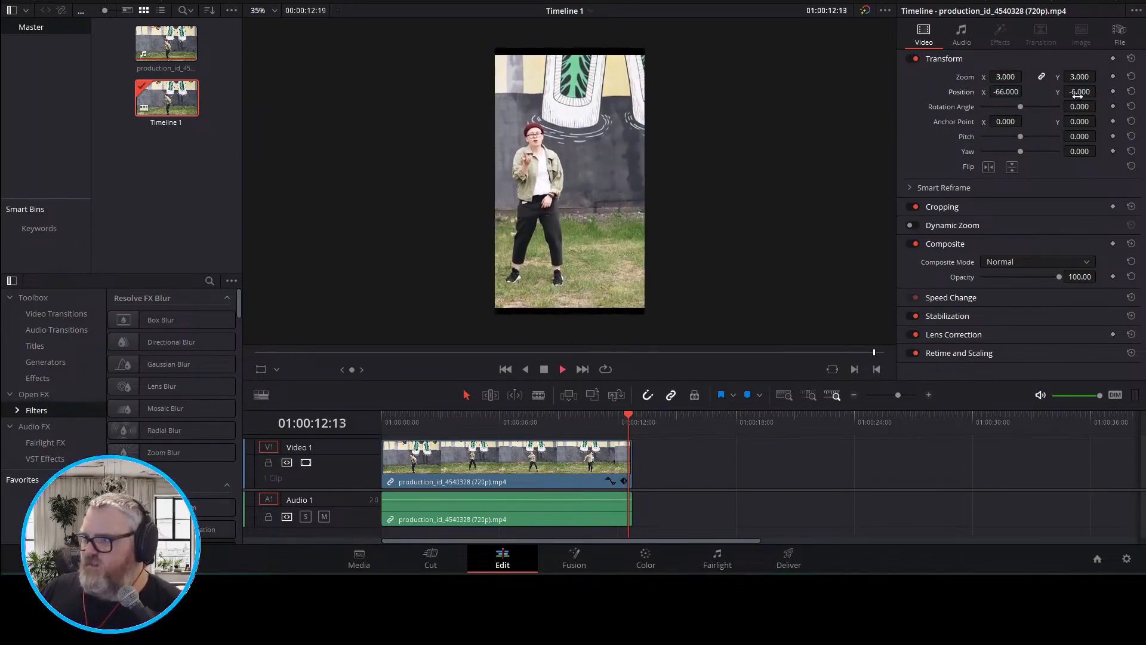
key("Home")
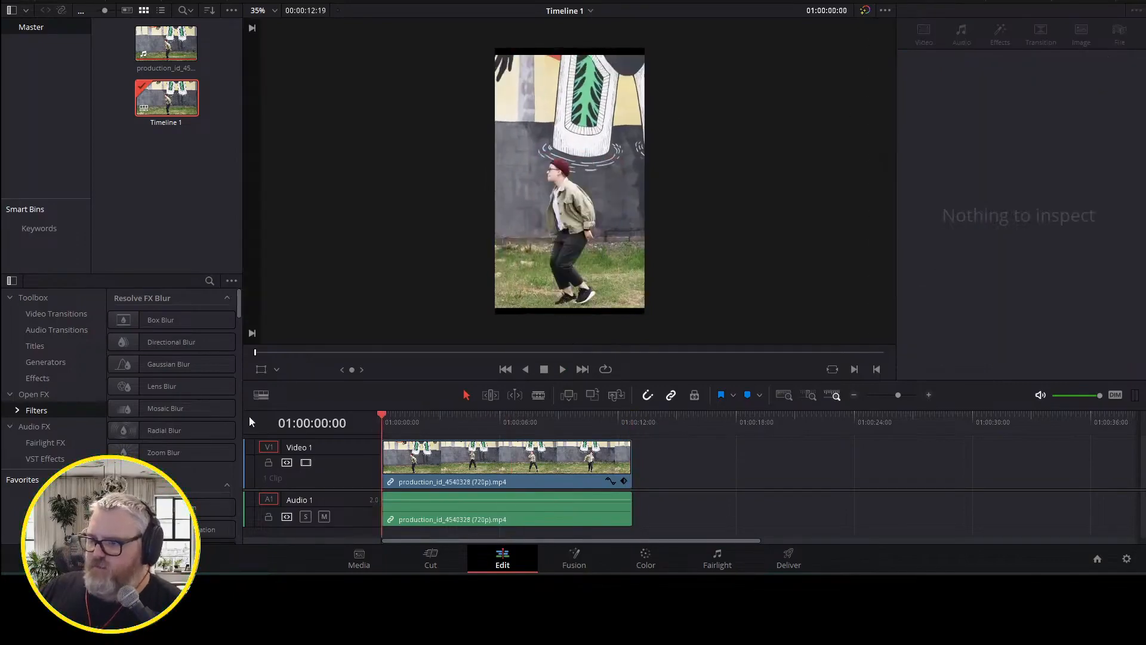
key("space")
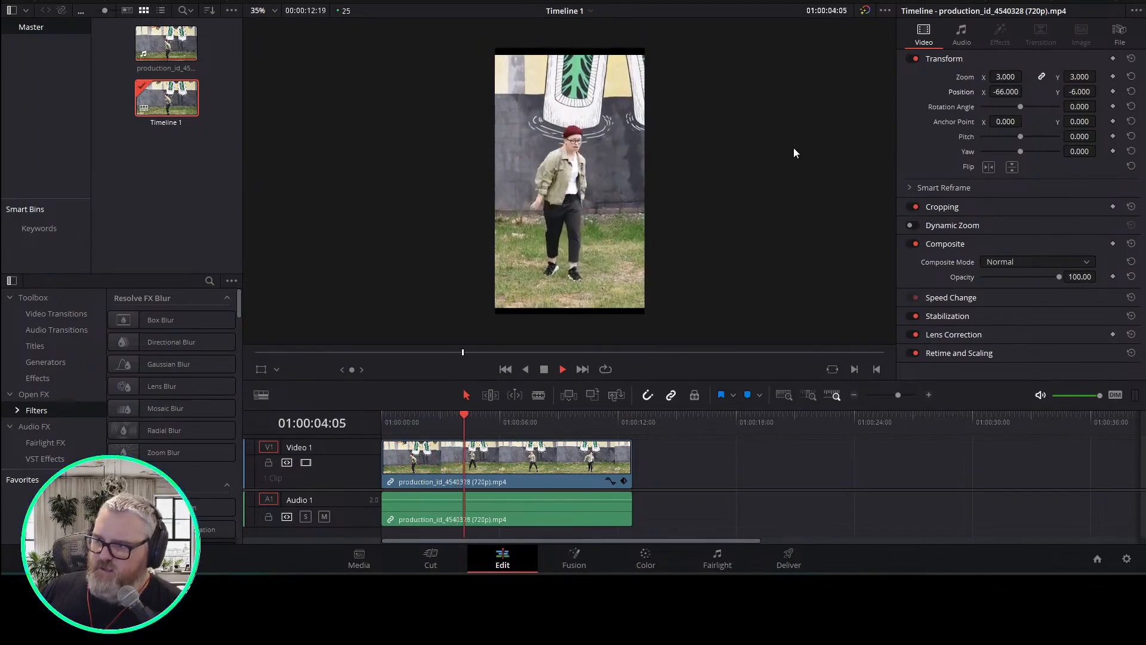
key("space")
Keyframe the clip's position at 01:00:06:19 and shift X to -210 at 01:00:07:19 to follow the dancer
left_click_drag(527, 422, 515, 420)
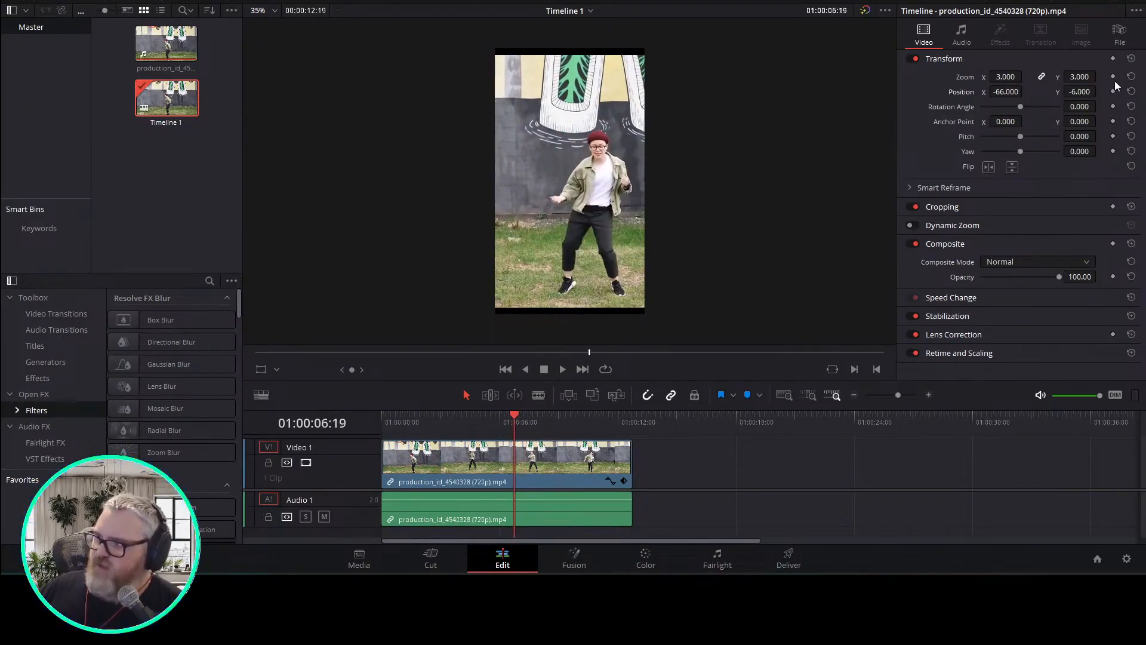
left_click_drag(515, 420, 534, 422)
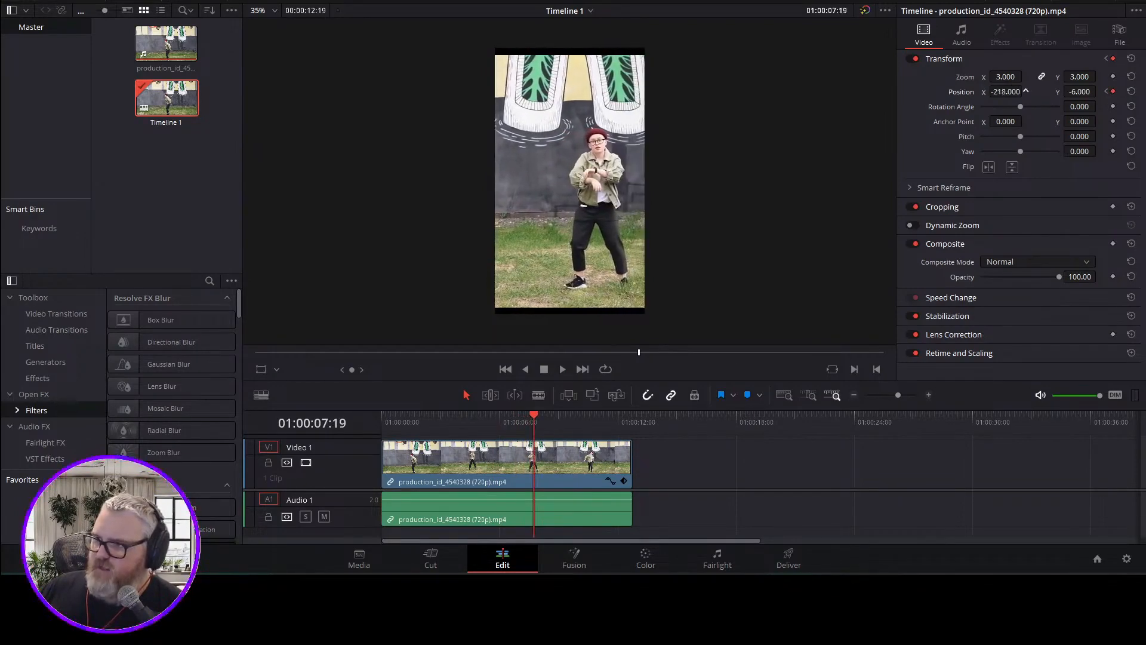
key("space")
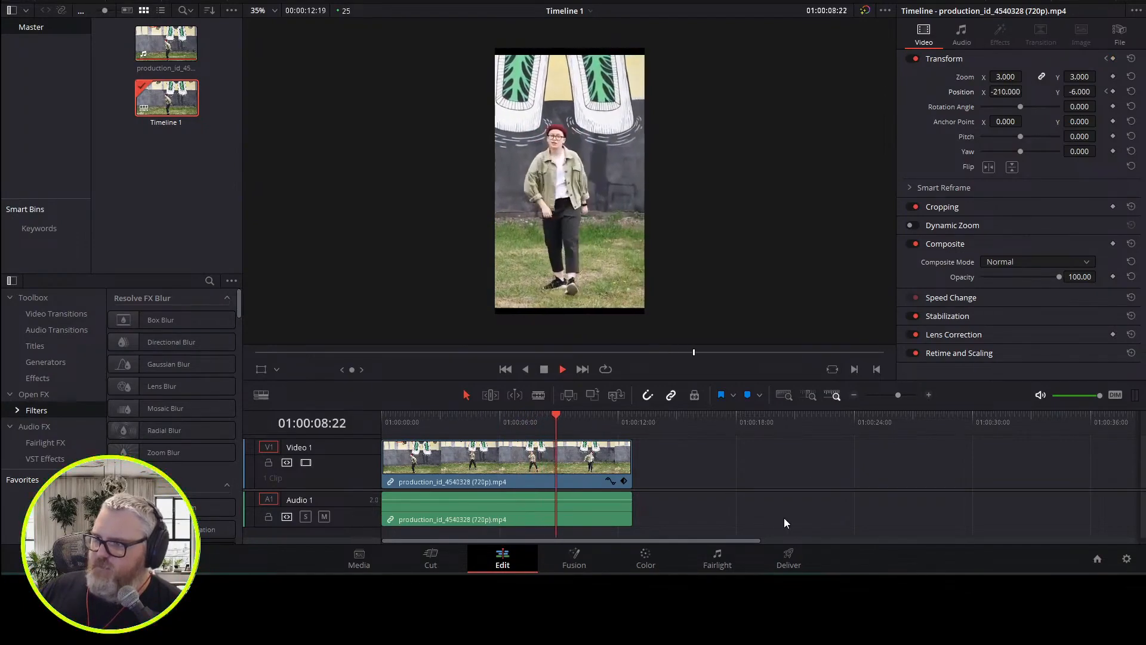
key("space")
Add a position keyframe at 01:00:09:23 with X at -36 and play the rest of the clip
mouse_move(579, 422)
left_mouse_down()
mouse_move(597, 424)
mouse_move(577, 425)
left_mouse_up()
left_click(1113, 91)
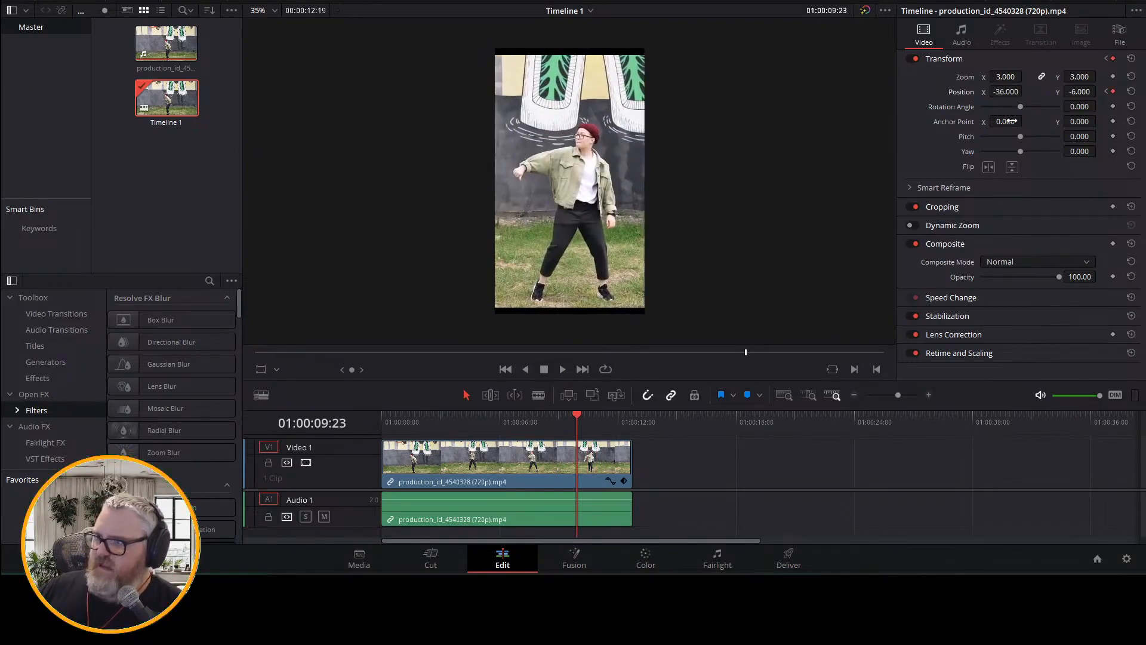
key("space")
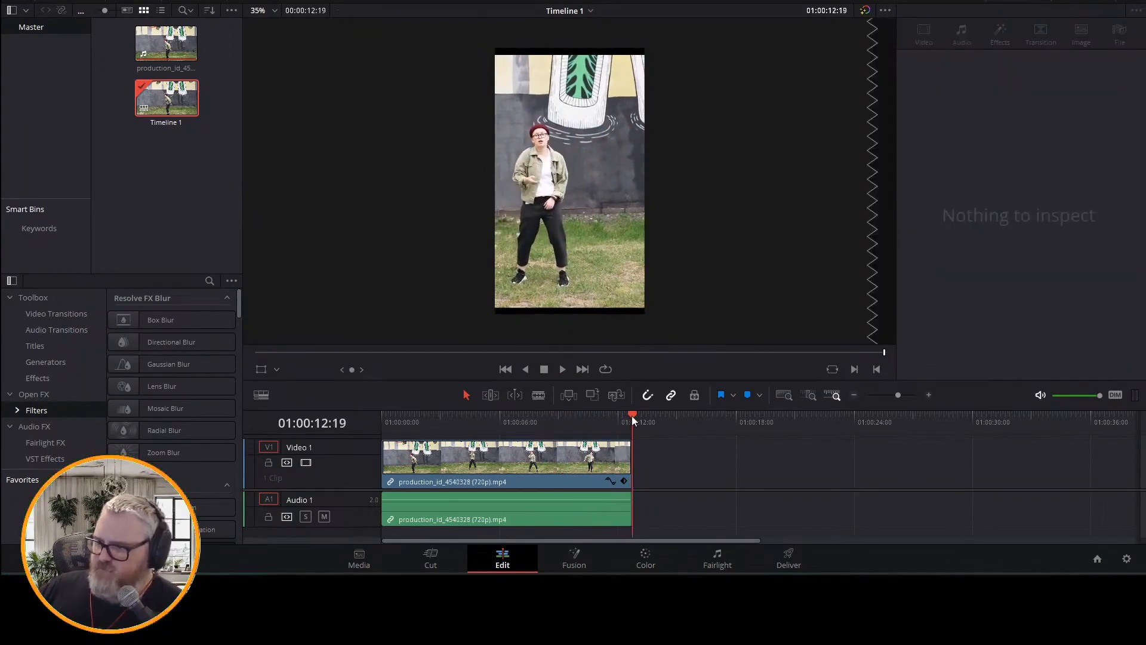
Add a position keyframe at 01:00:11:14 with X at 58 and play the reframed clip from the beginning
left_click_drag(632, 417, 609, 438)
left_click(582, 463)
left_click(1112, 92)
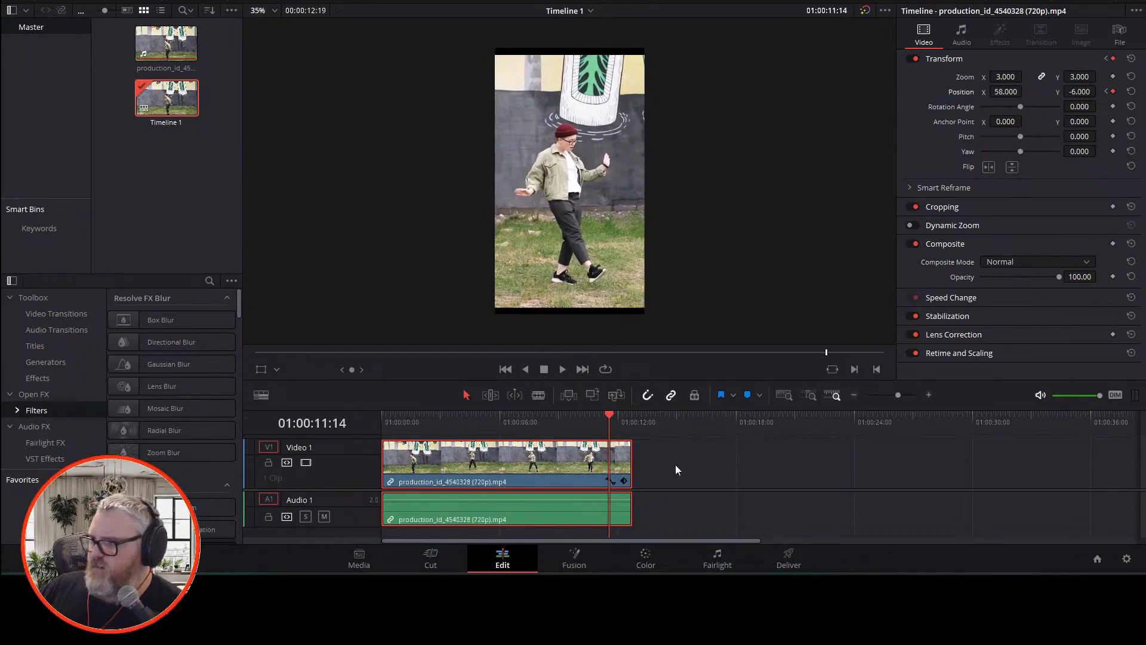
key("Home")
key("space")
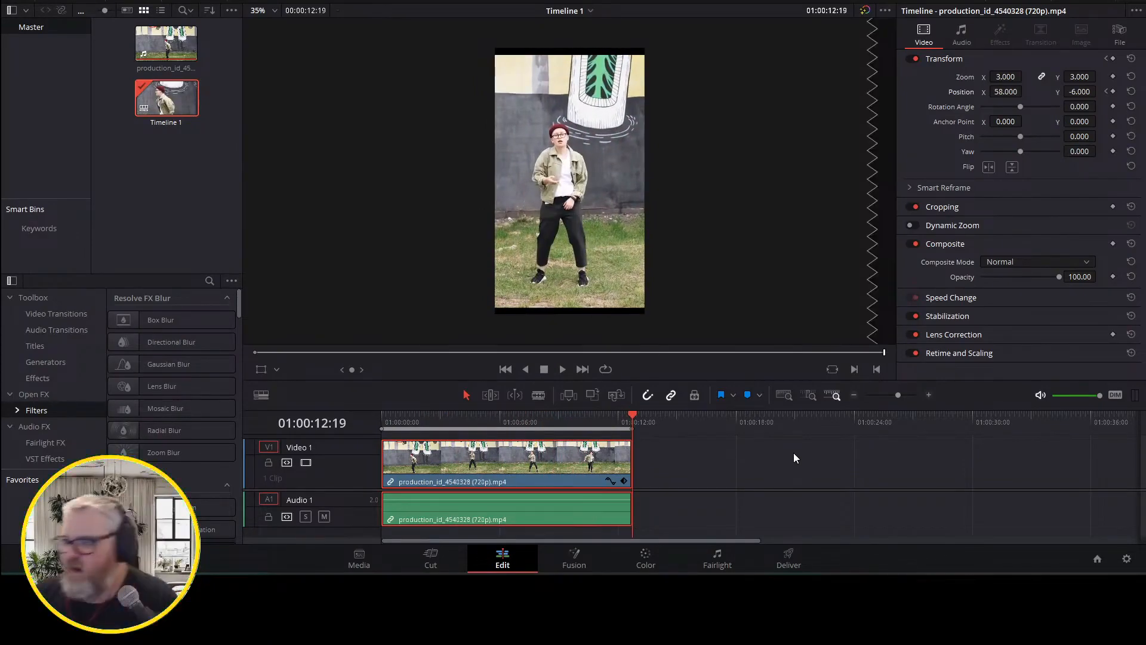
Render the timeline as an H.264 Master file named vacant_lot
left_click(789, 558)
double_click(93, 92)
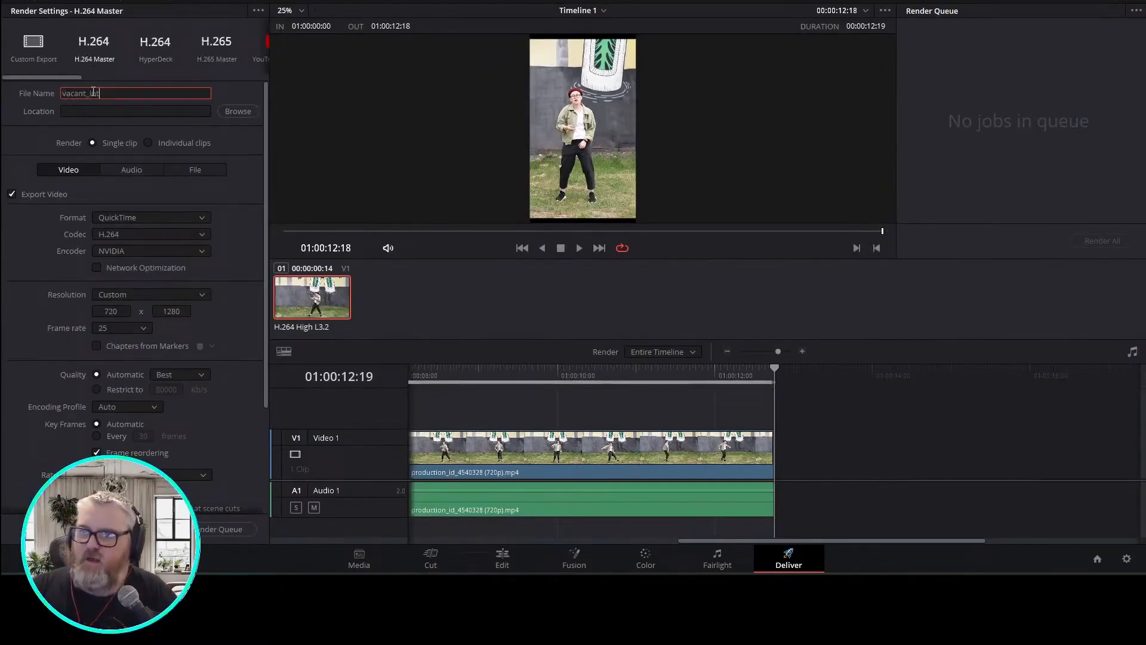
left_click(1101, 241)
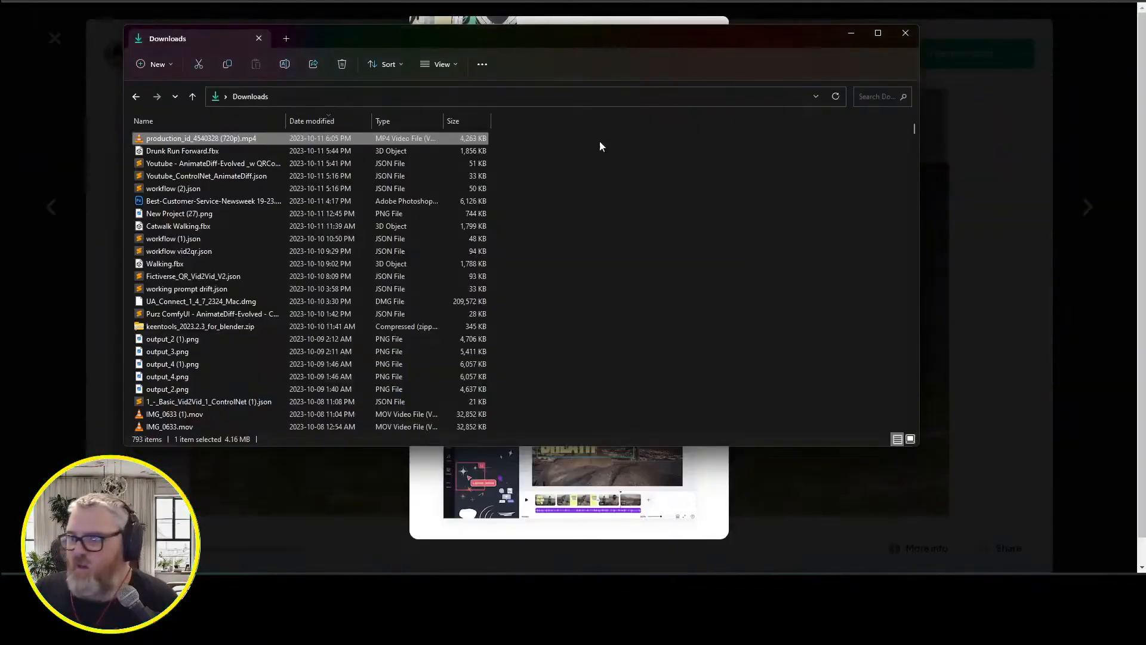
Close the Downloads window and, in ComfyUI, move the From adv-controlnet/image group clear of the other groups and enlarge it
left_click(905, 33)
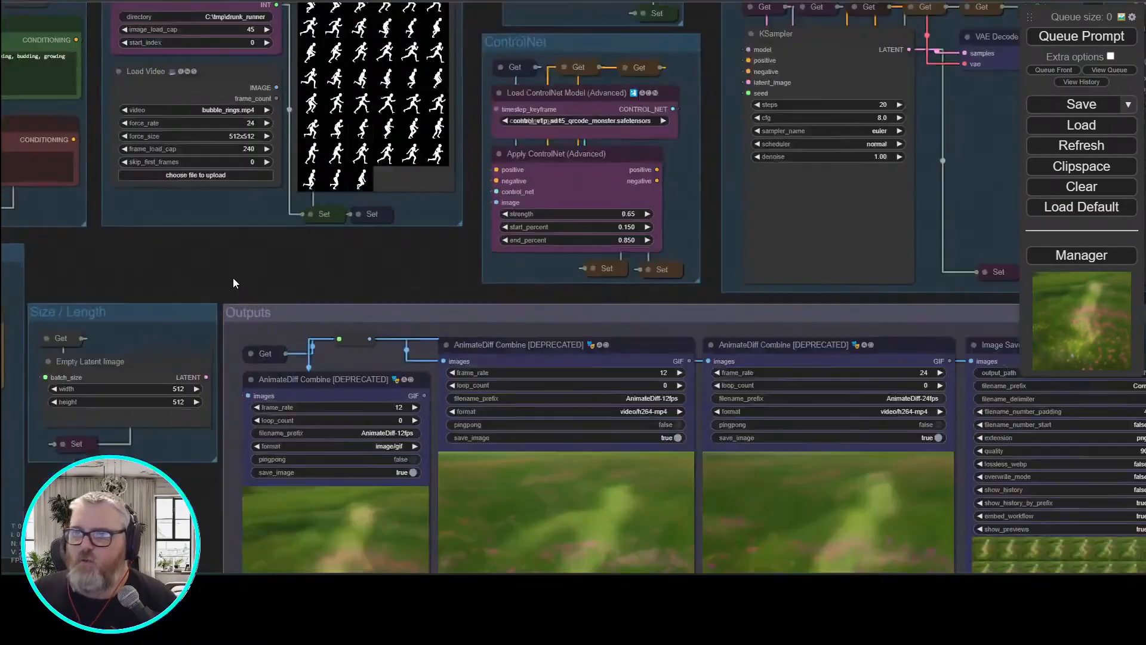
left_click_drag(233, 278, 237, 295)
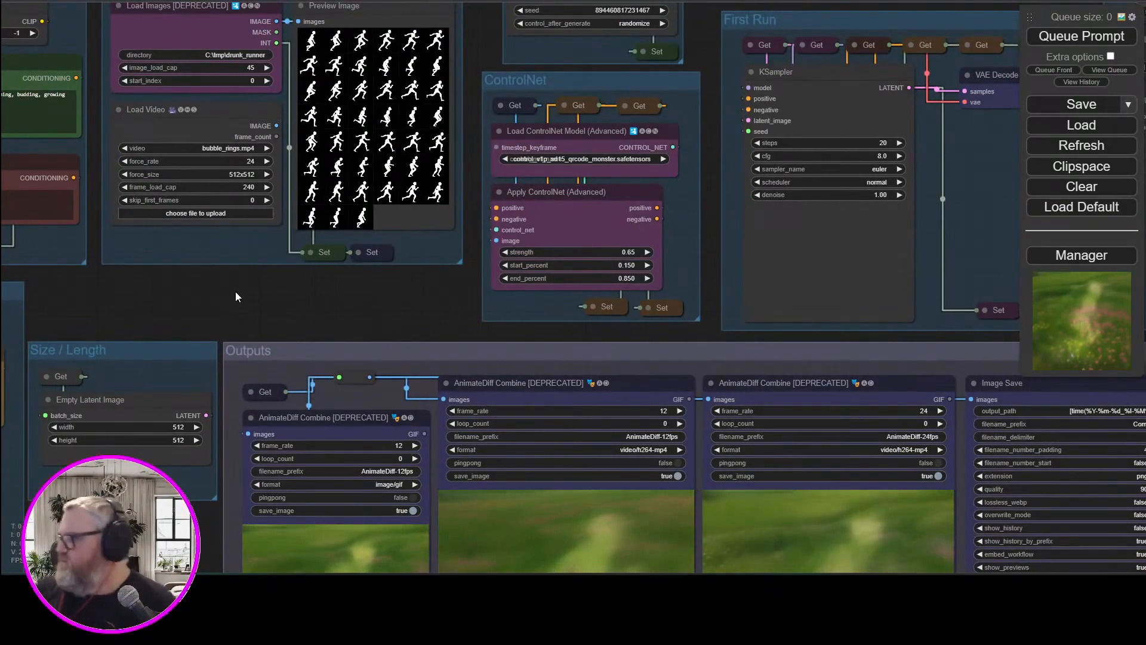
scroll(296, 308, "up", 3)
left_click_drag(297, 308, 481, 567)
scroll(377, 401, "up", 3)
scroll(481, 567, "down", 3)
left_click_drag(504, 107, 472, 12)
scroll(470, 92, "up", 2)
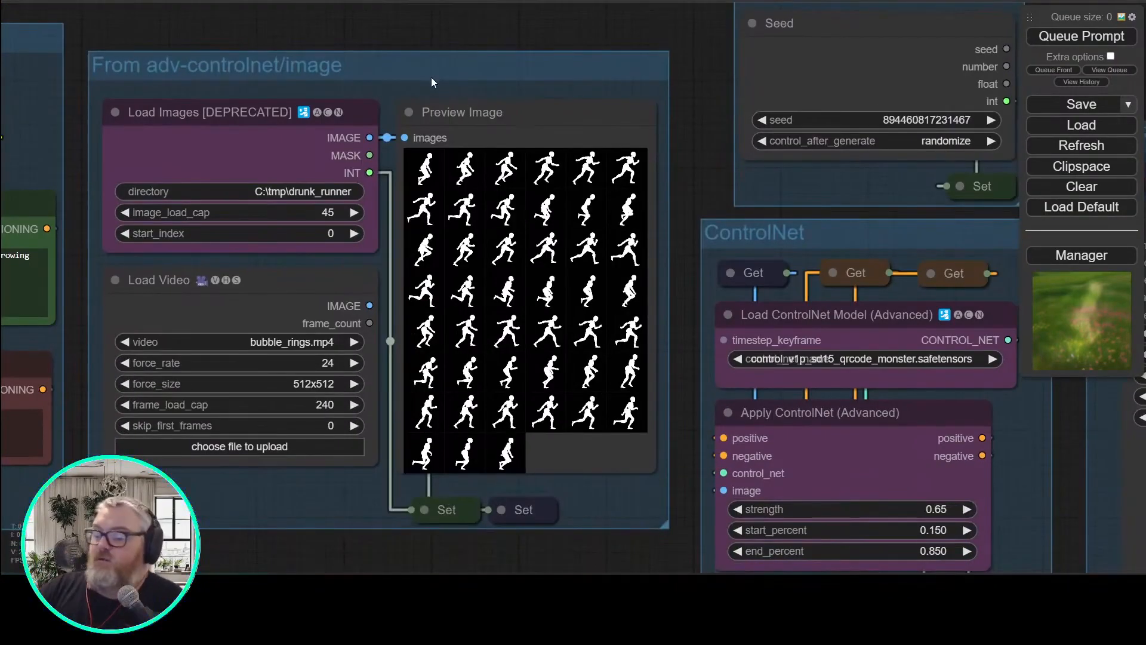
scroll(382, 189, "down", 11)
left_click_drag(403, 128, 403, 1)
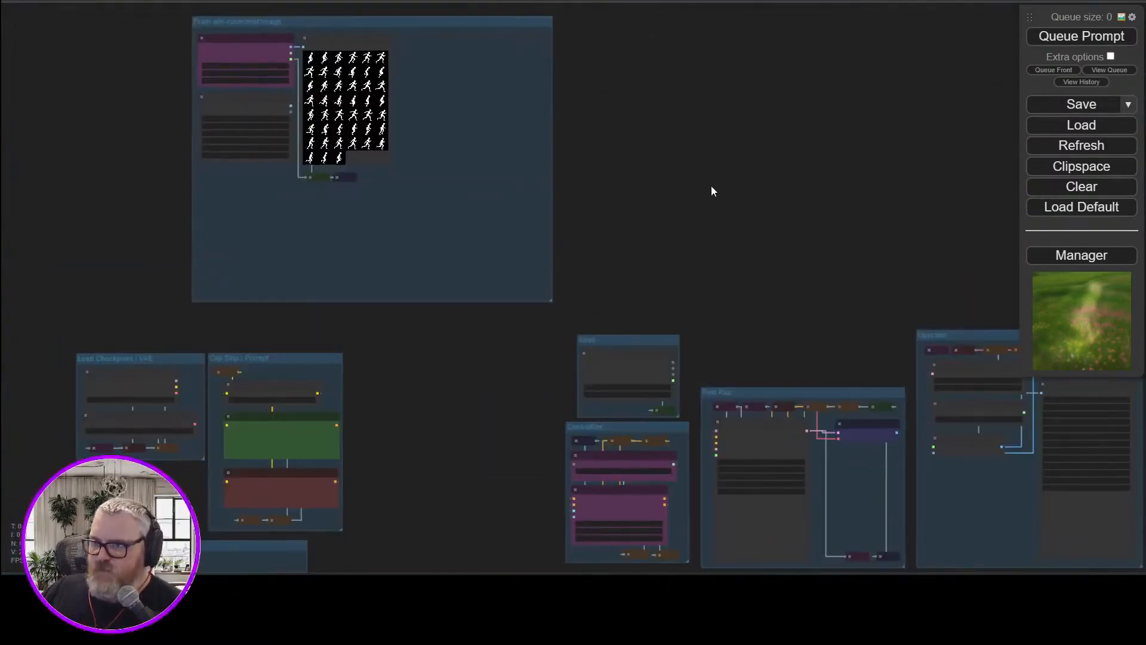
scroll(691, 183, "up", 7)
left_click_drag(627, 178, 1090, 300)
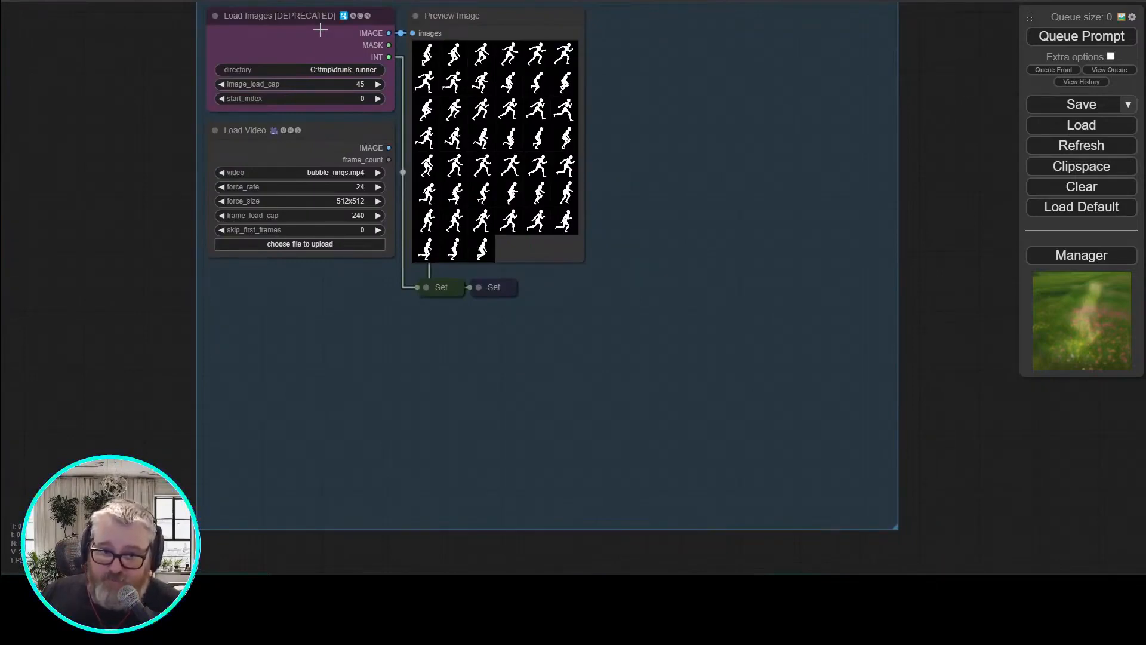
Add an OpenposePreprocessor node in the empty area of the enlarged group, below the Preview Image node
double_click(338, 356)
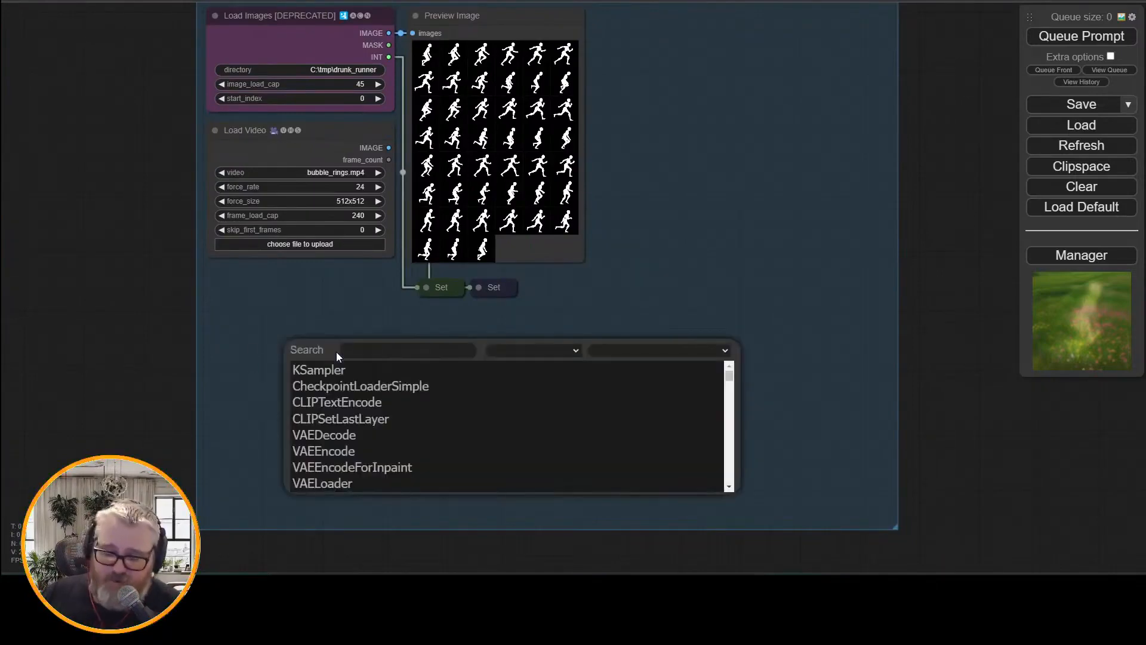
type("open")
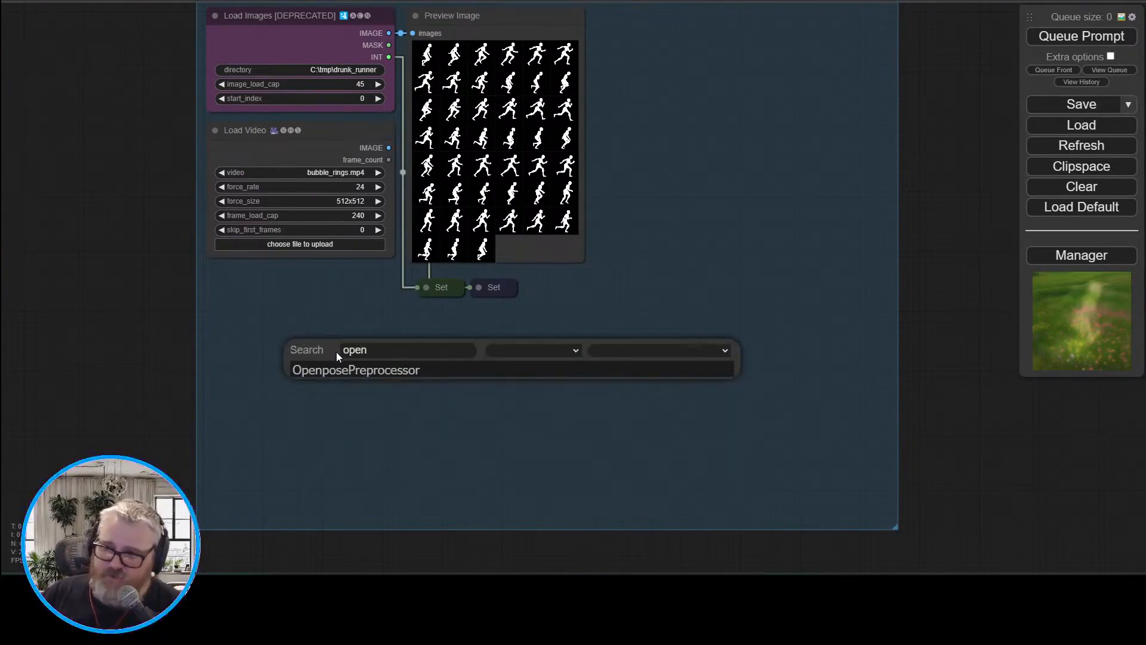
left_click(334, 370)
left_click_drag(308, 326, 527, 343)
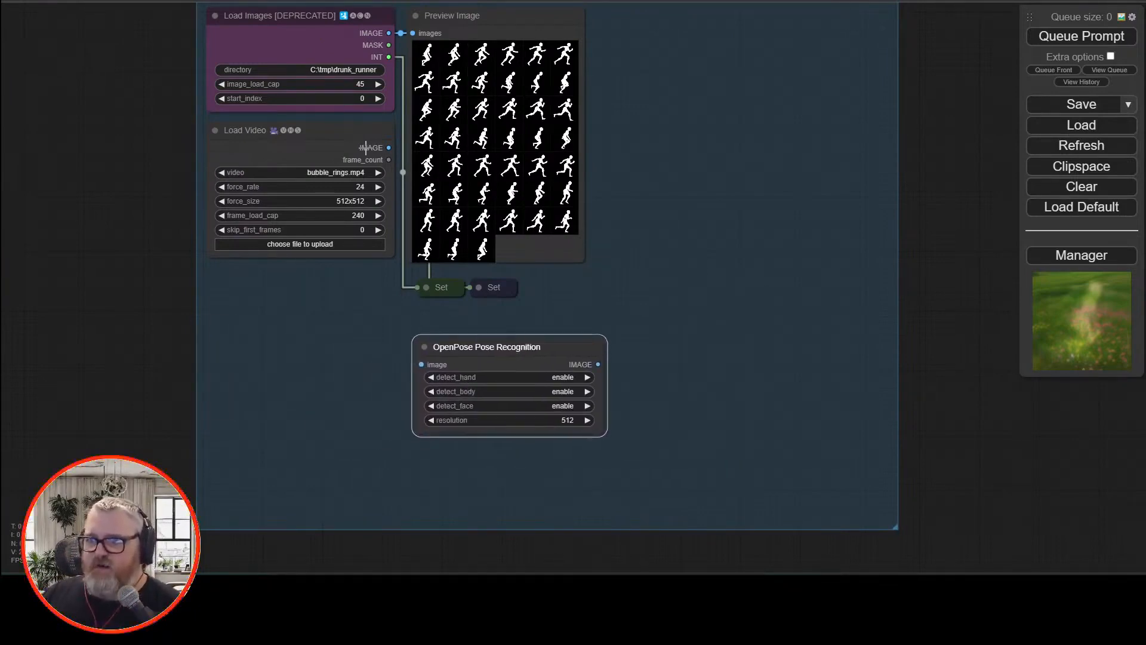
Wire Load Video's image into OpenPose Pose Recognition, its frame_count into the FrameCount Set node, and the OpenPose image into the other Set node
left_click_drag(389, 147, 421, 364)
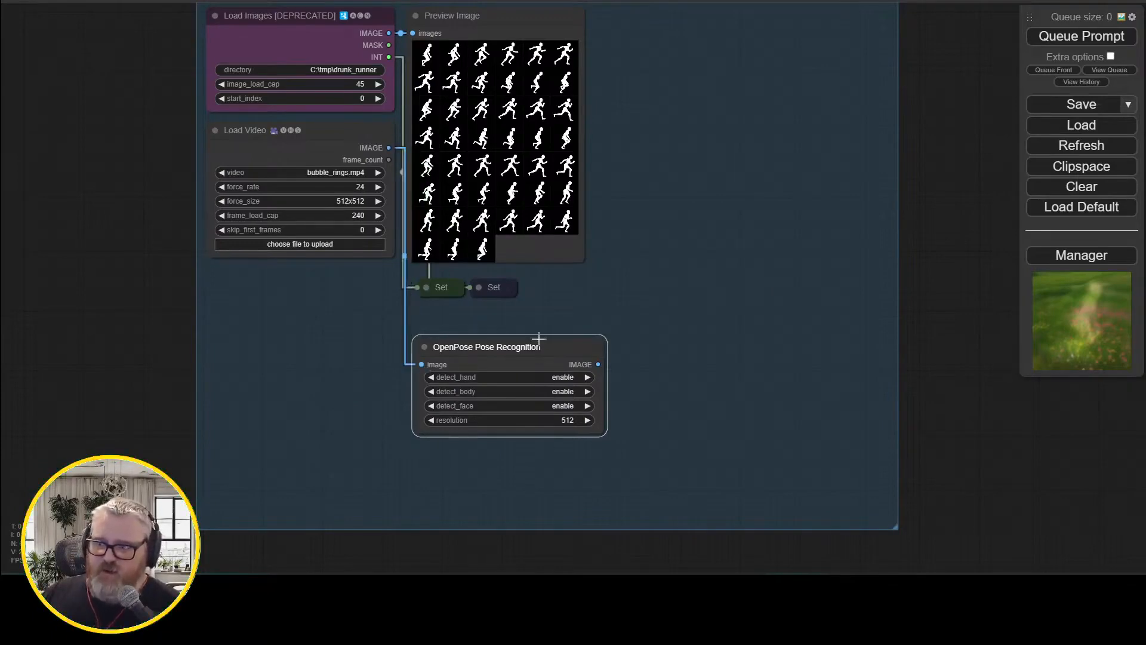
left_click(422, 287)
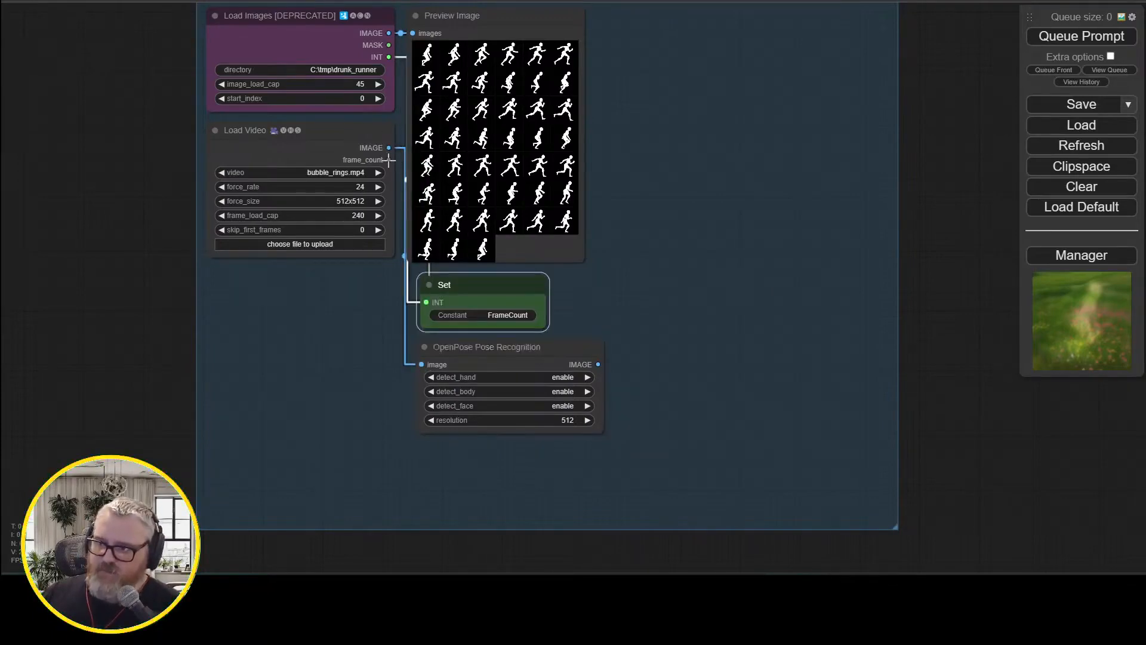
left_click_drag(388, 160, 562, 289)
left_click(430, 284)
left_click_drag(601, 364, 536, 290)
left_click_drag(563, 289, 662, 289)
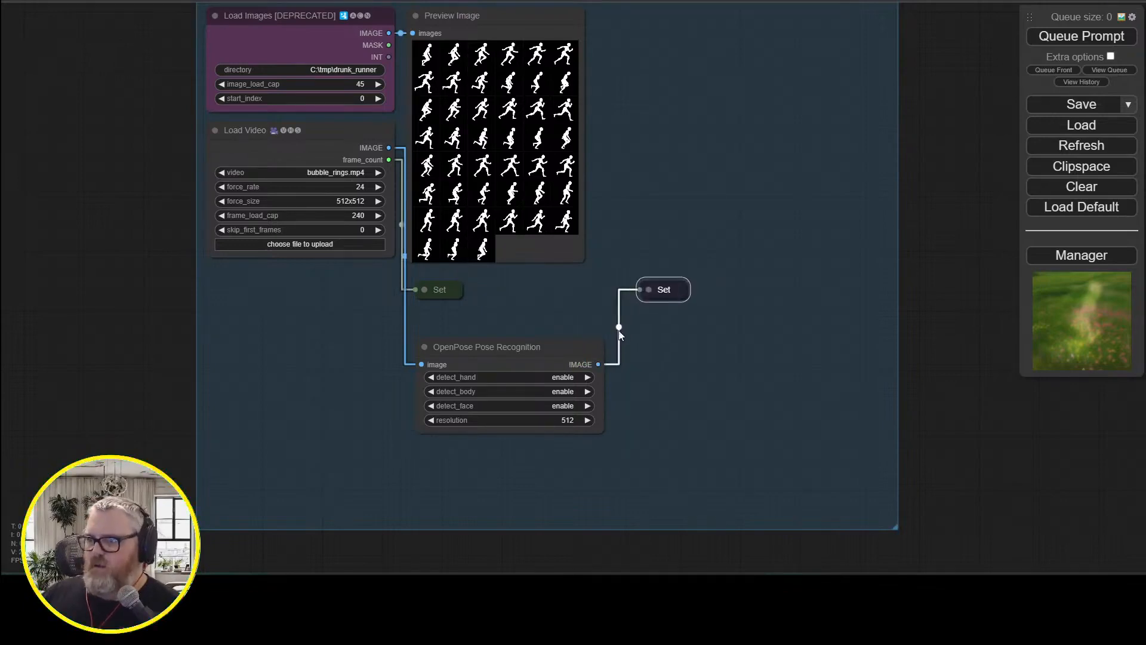
Feed the OpenPose image into Preview Image and rearrange the nodes so OpenPose sits between Load Video and the preview
left_click_drag(599, 365, 414, 33)
left_click_drag(482, 19, 842, 40)
left_click_drag(667, 290, 681, 500)
left_click_drag(516, 359, 523, 143)
left_click(828, 38)
left_click_drag(827, 38, 722, 125)
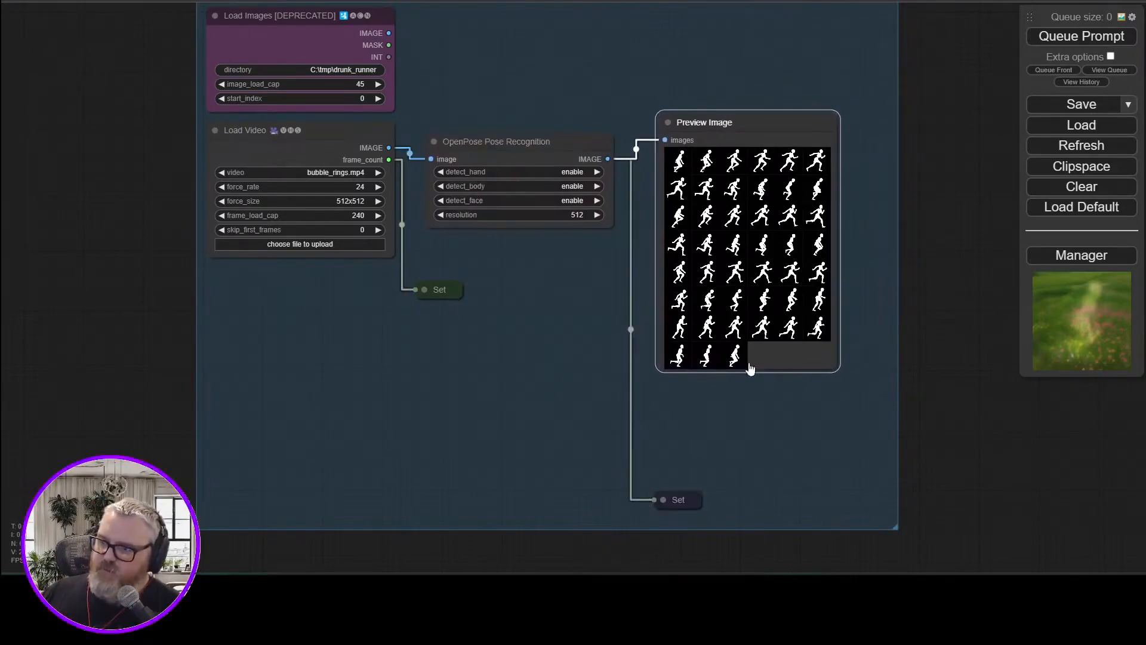
Place the image Set node below the Preview Image node and check its constant name
left_click_drag(678, 499, 724, 504)
double_click(730, 531)
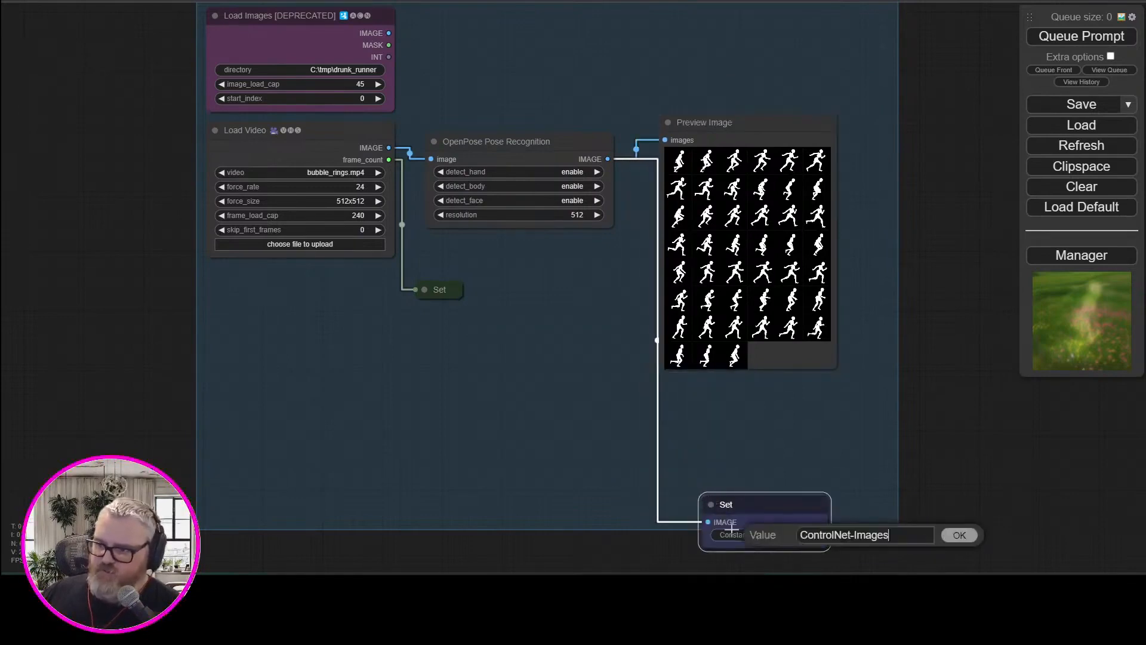
left_click(959, 535)
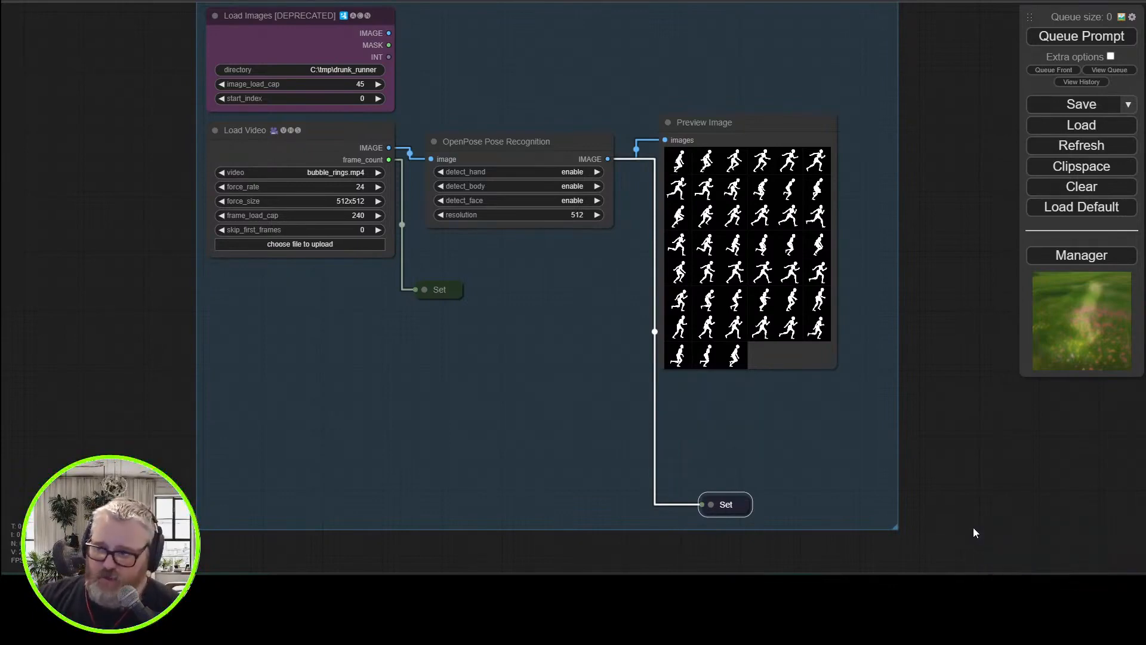
Set the Load Video node's frame_load_cap to 0
left_click(312, 213)
key("BackSpace")
key("BackSpace")
key("BackSpace")
key("Return")
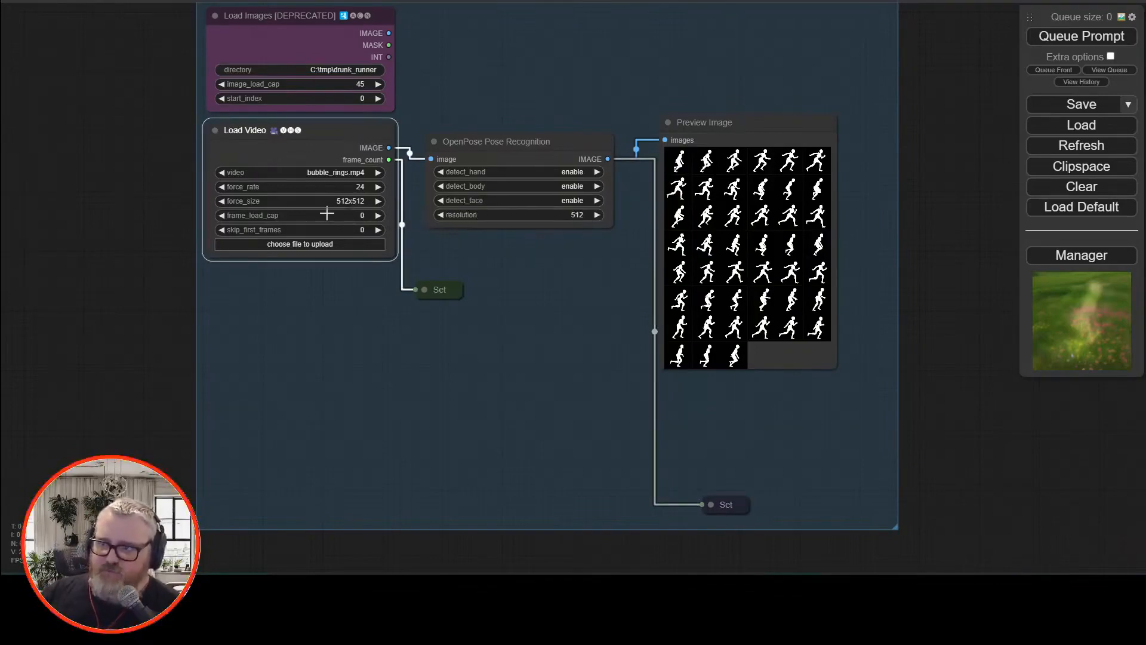
Load vacant_lot_dance.mov from the Videos folder into the Load Video node
left_click(370, 173)
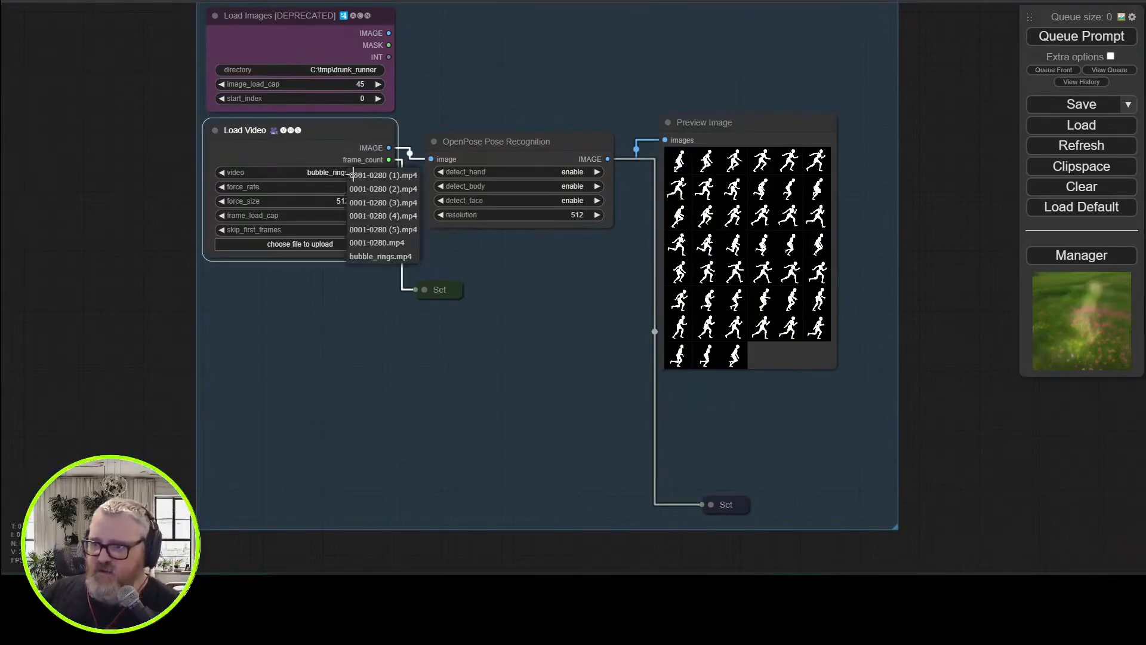
left_click(303, 245)
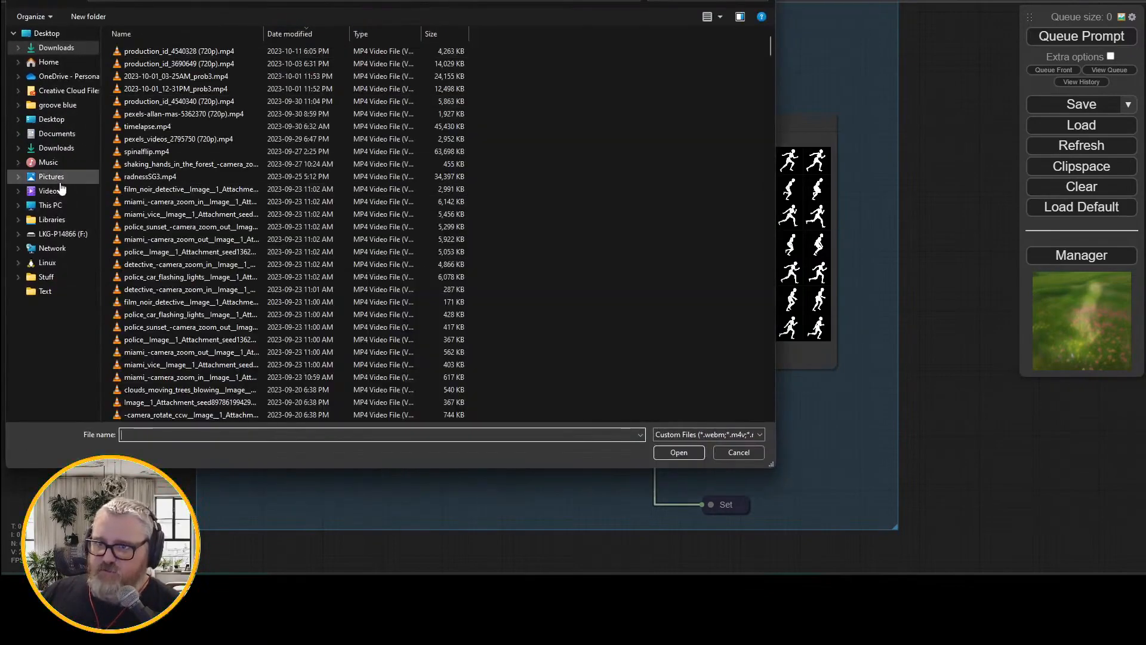
left_click(67, 191)
left_click(436, 436)
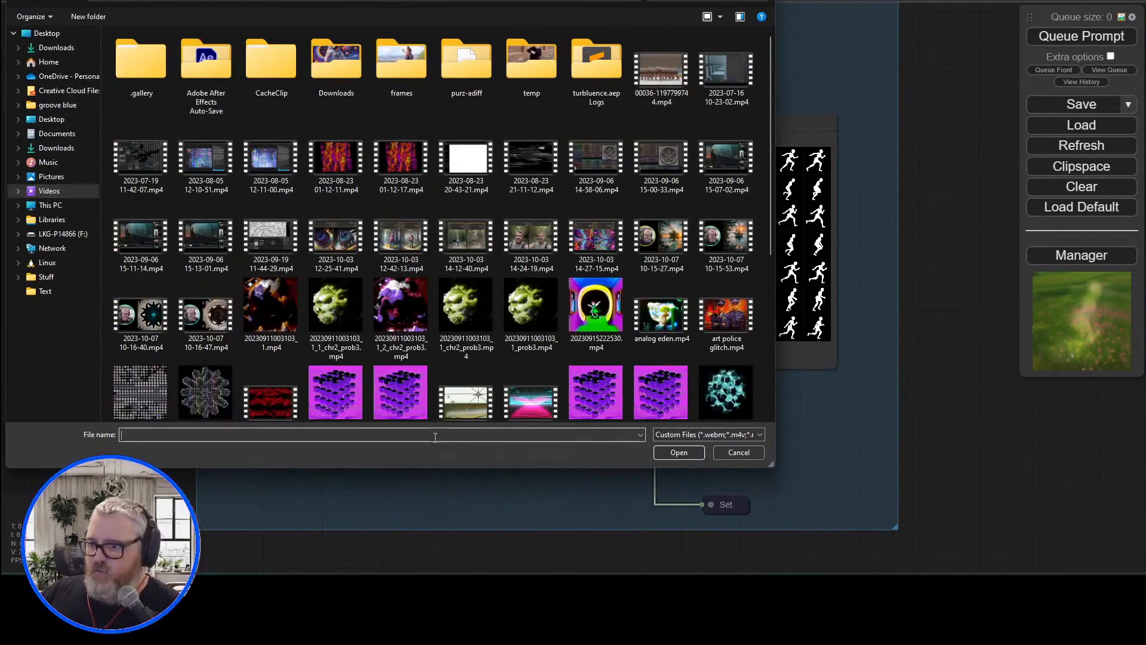
type("vaca")
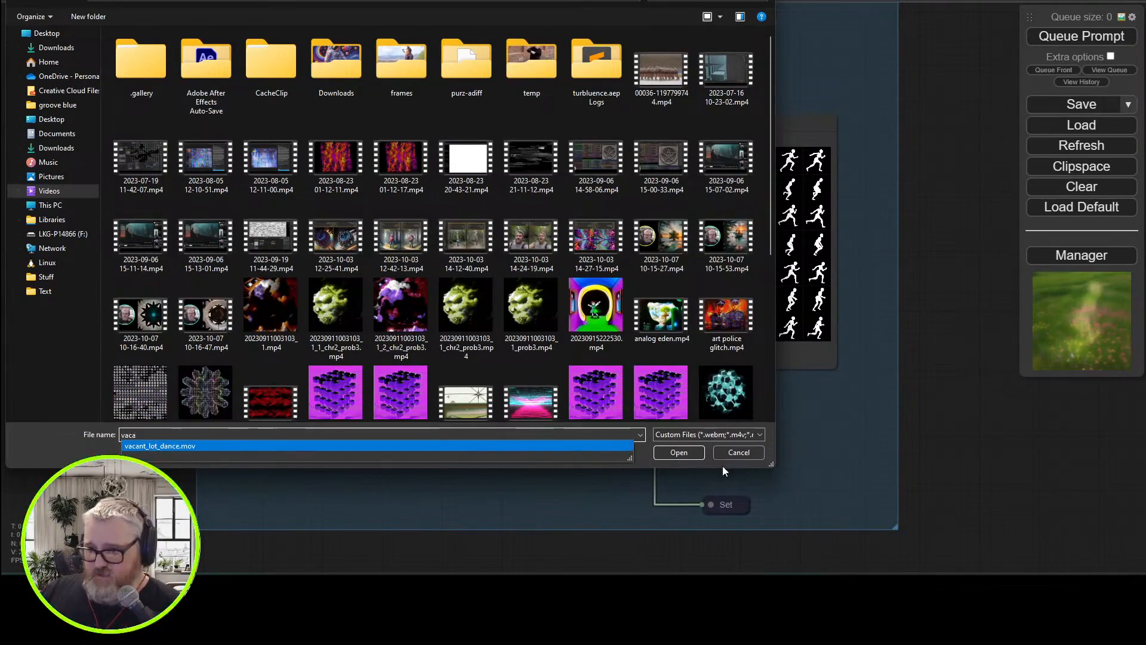
left_click(260, 449)
left_click(678, 452)
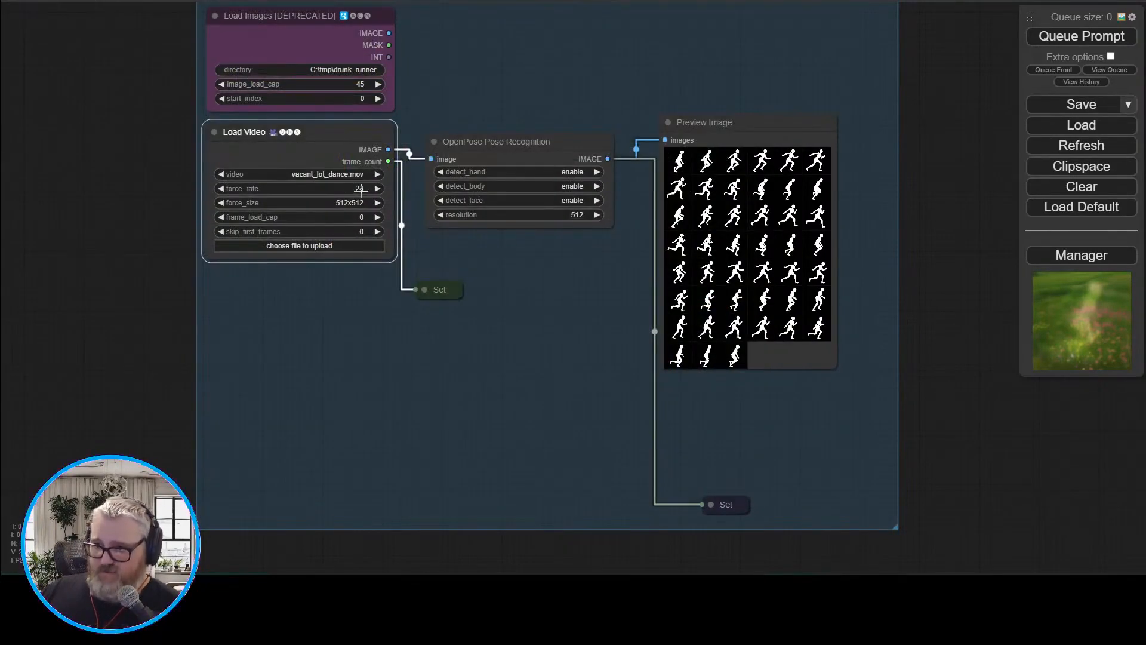
Set the Load Video node's force_rate to 25 and deselect the node
left_click(361, 189)
type("5")
key("Return")
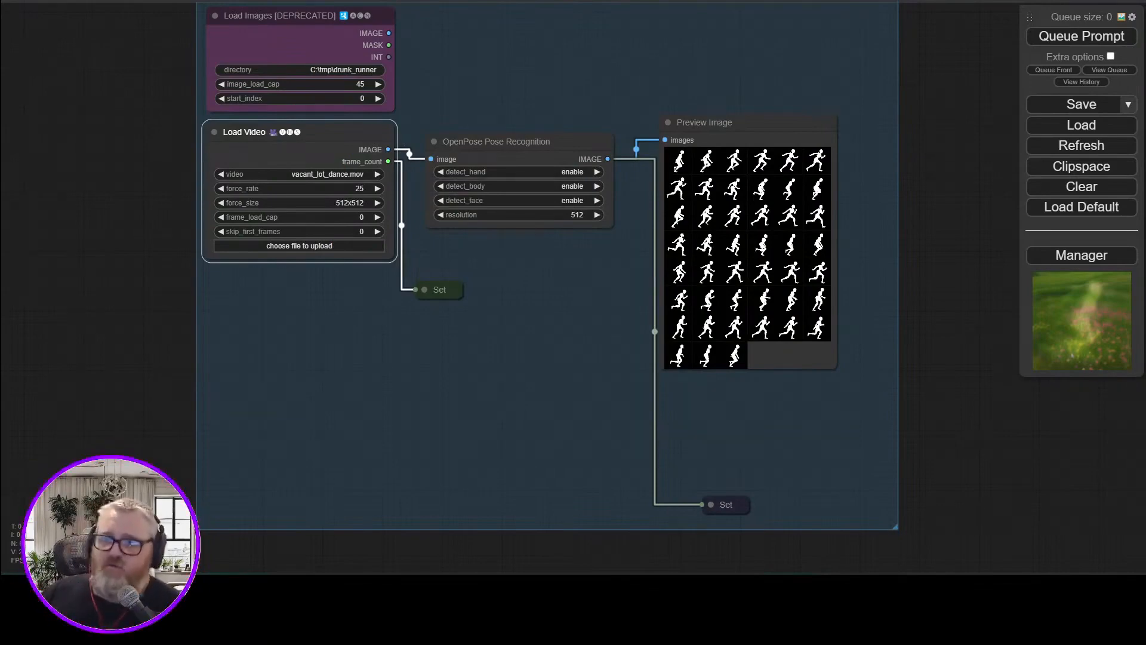
left_click(103, 240)
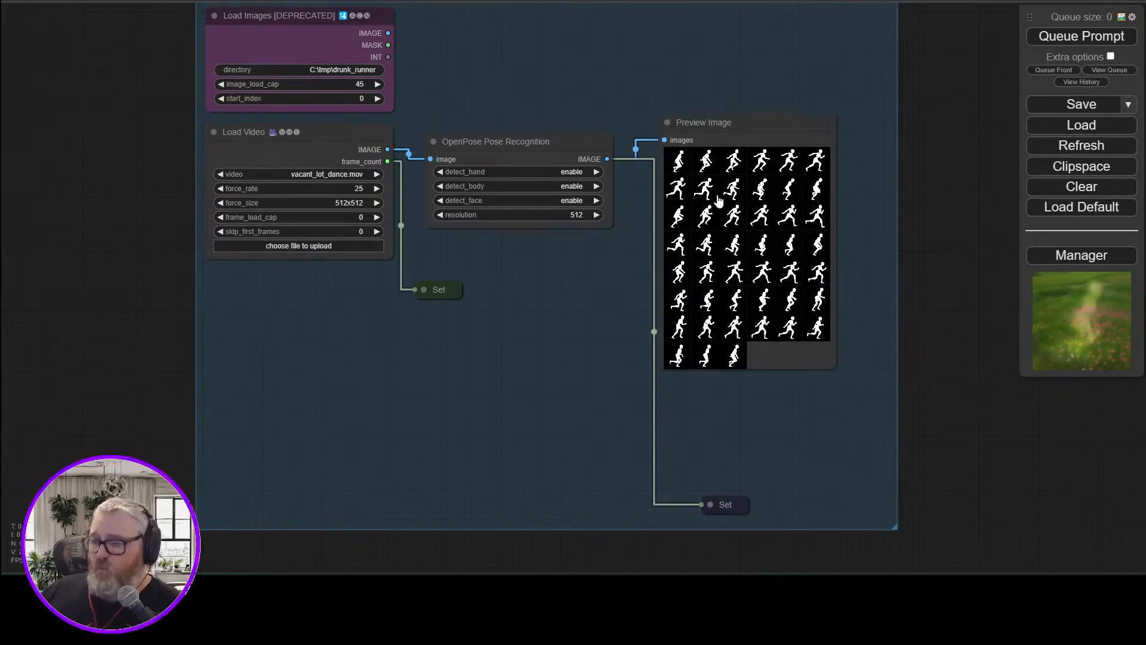
Add an Image Save node fed by the image output of OpenPose Pose Recognition
left_click_drag(607, 158, 632, 38)
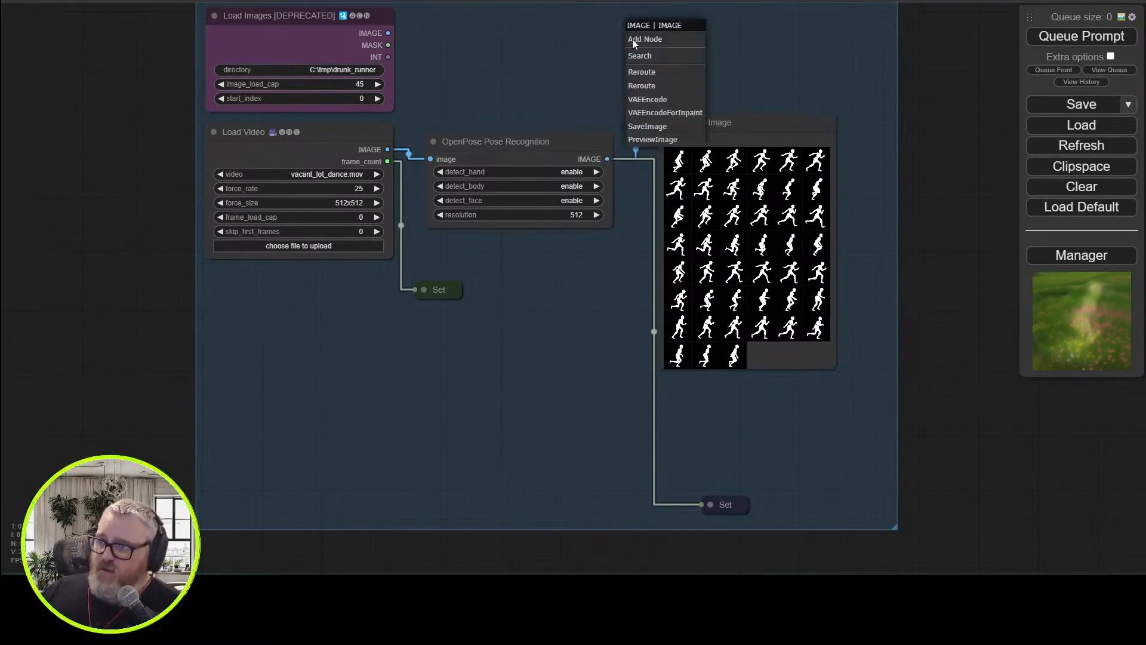
left_click(644, 57)
type("save")
left_click(636, 125)
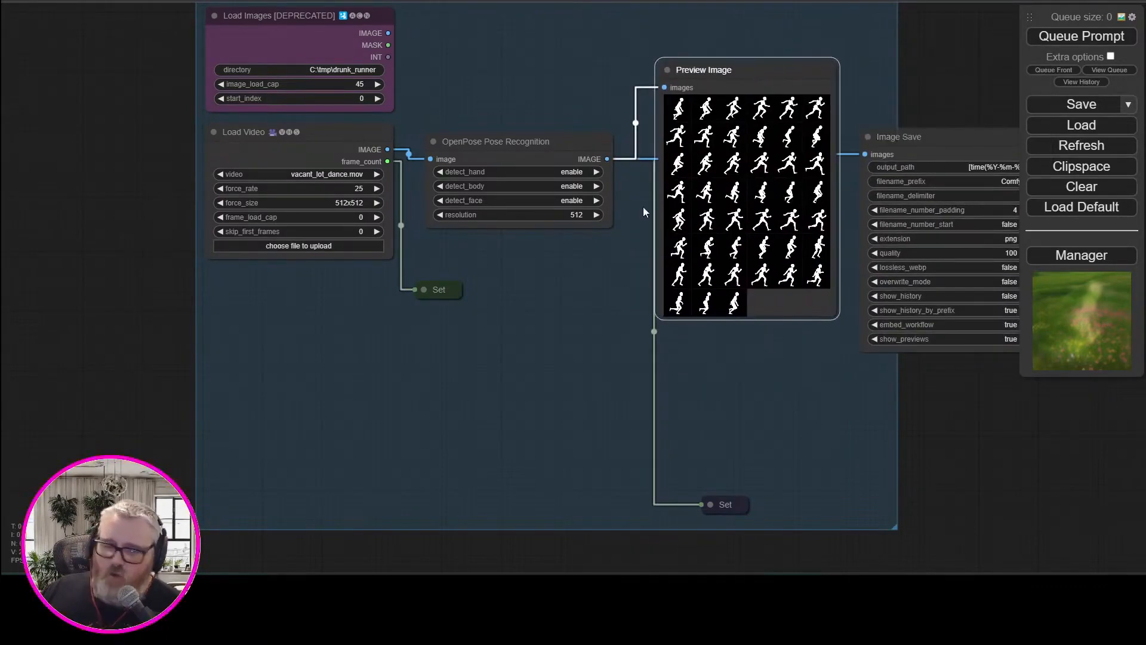
Tidy the group by placing Image Save under Preview Image, the image Set node below OpenPose, and OpenPose slightly closer to the preview
left_click_drag(703, 505, 497, 428)
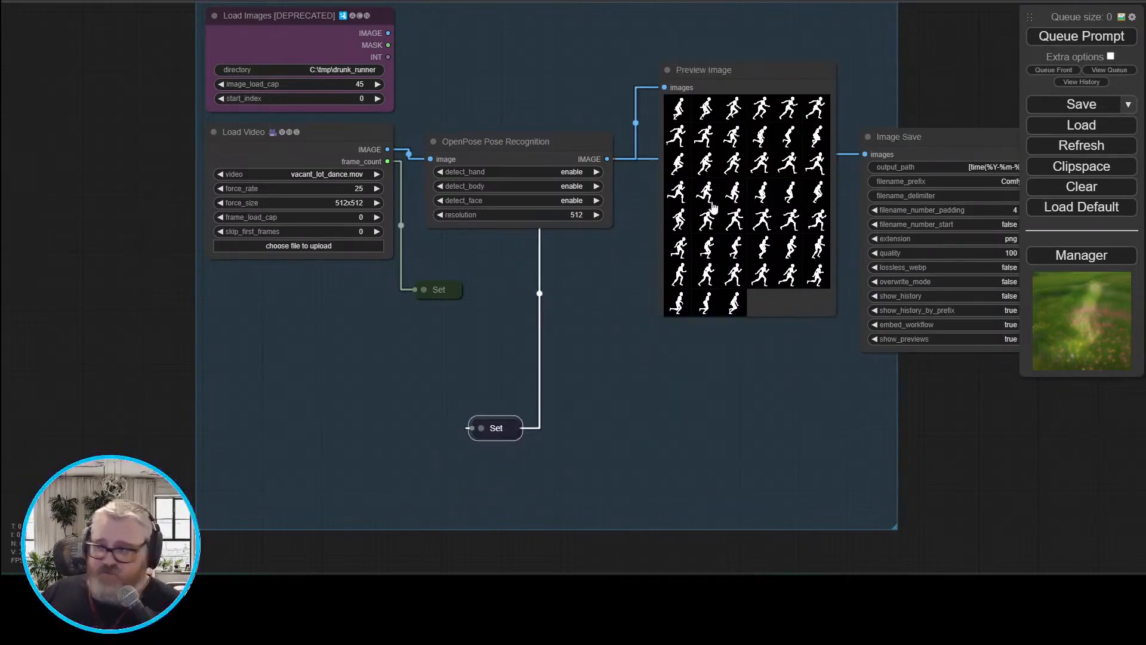
left_click_drag(774, 85, 755, 52)
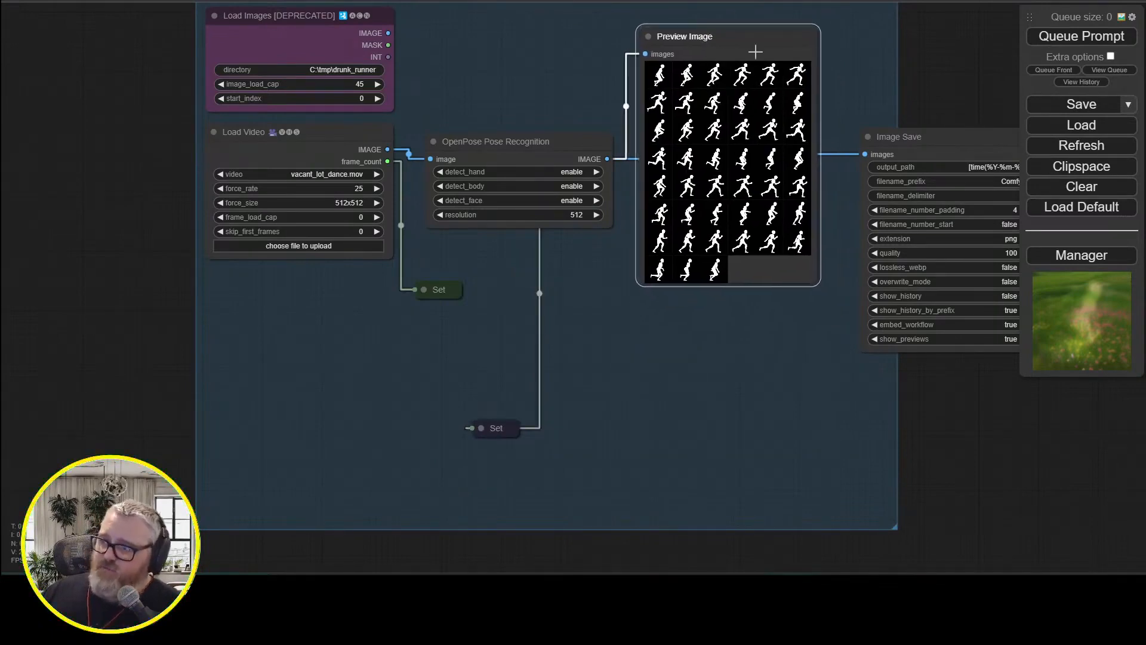
left_click_drag(956, 136, 735, 302)
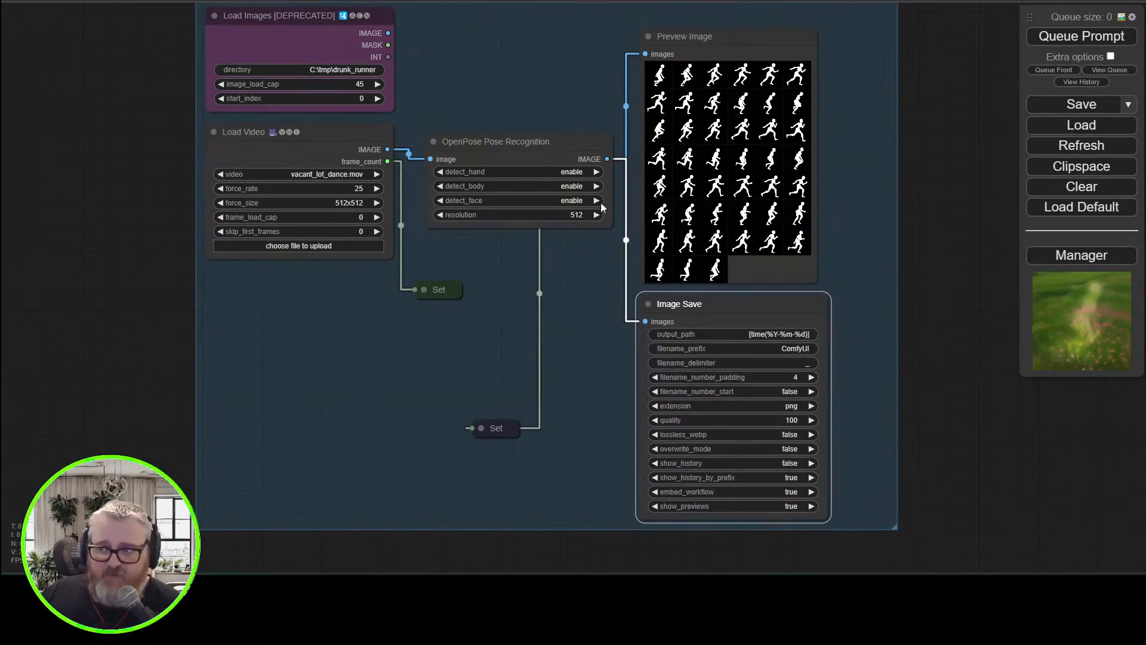
mouse_move(505, 143)
left_mouse_down()
mouse_move(513, 165)
mouse_move(524, 138)
left_mouse_up()
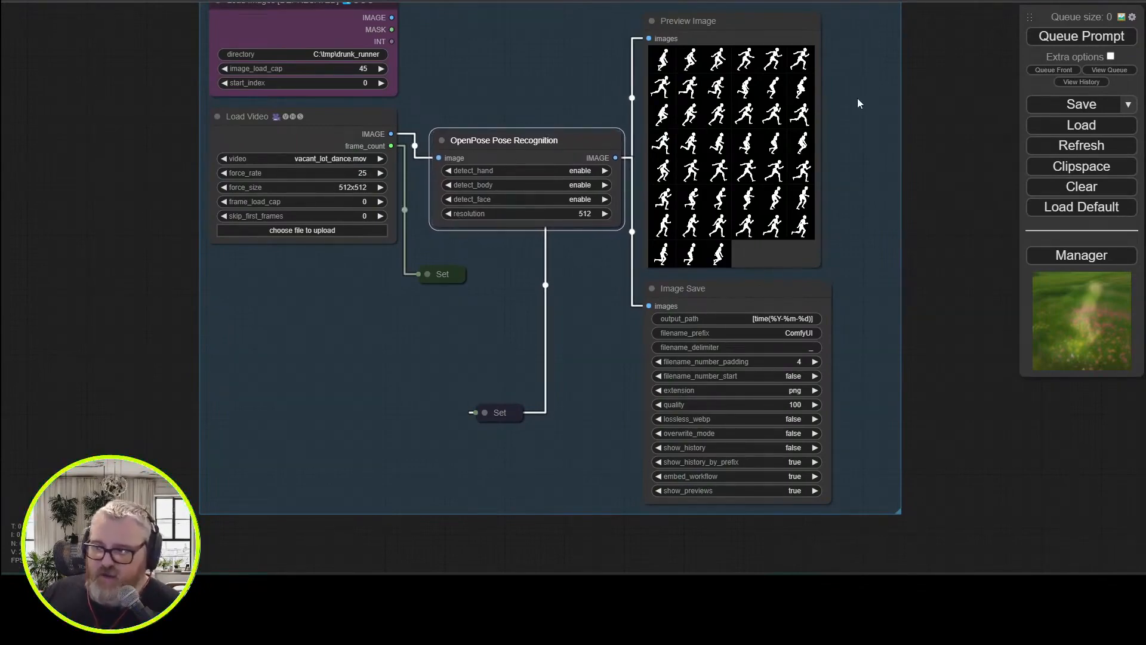
Copy the output_path of the Upscaler group's Image Save node for reuse in the OpenPose Image Save node
left_click_drag(927, 377, 205, 266)
scroll(205, 267, "down", 5)
left_click_drag(623, 344, 294, 118)
scroll(546, 253, "up", 5)
left_click(526, 253)
key("ctrl+a")
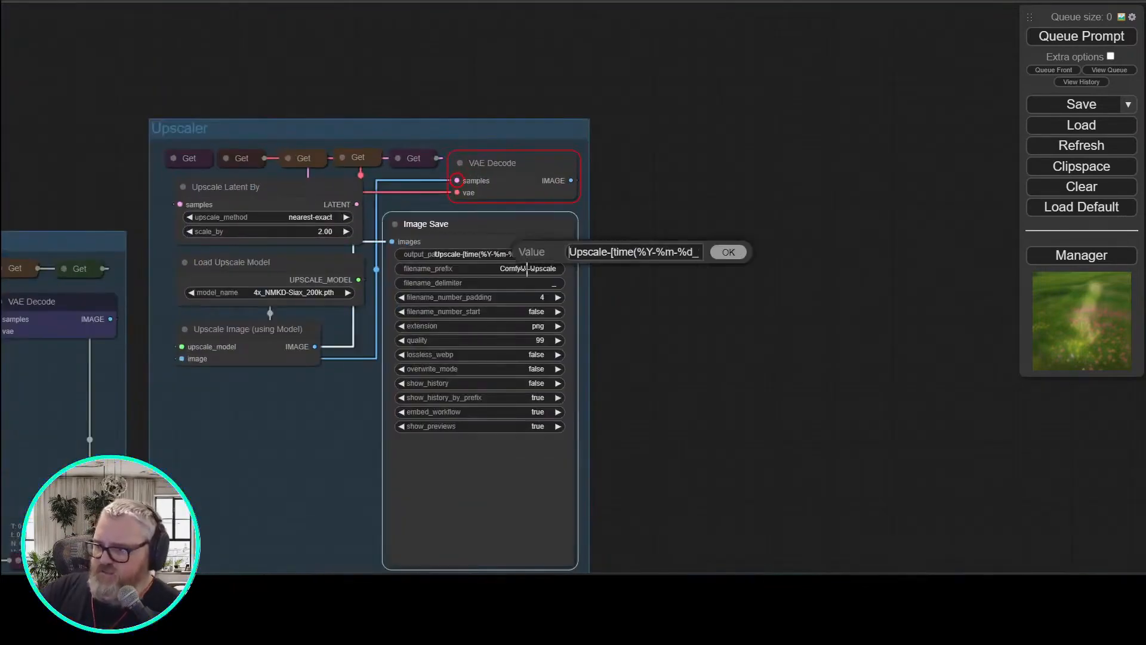
left_click(131, 71)
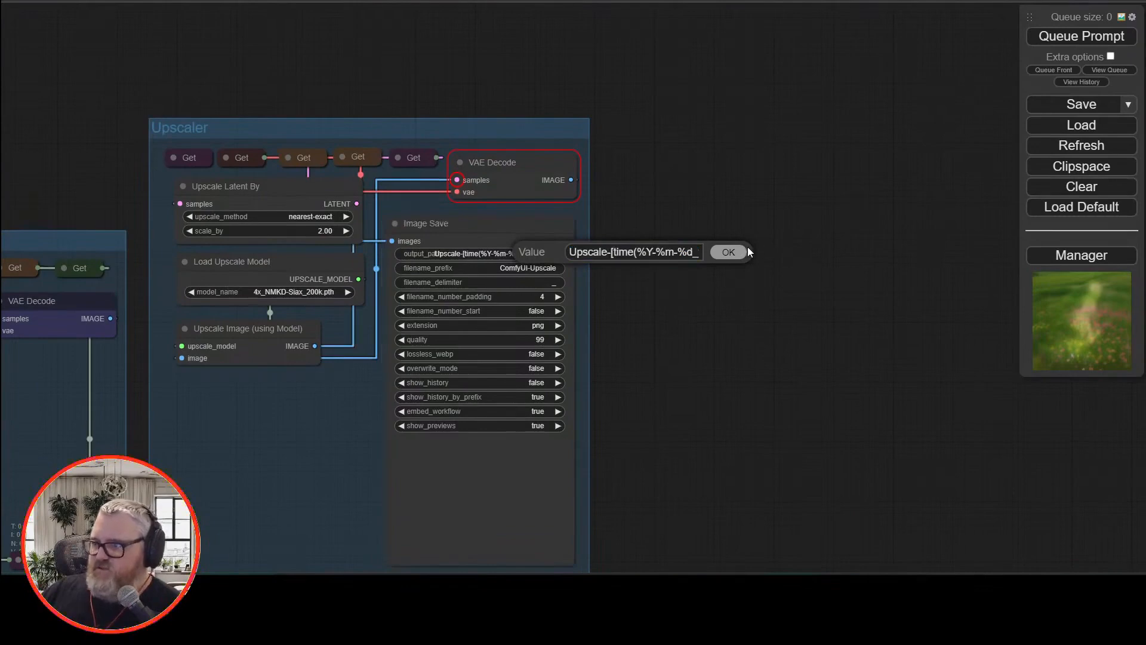
left_click(729, 252)
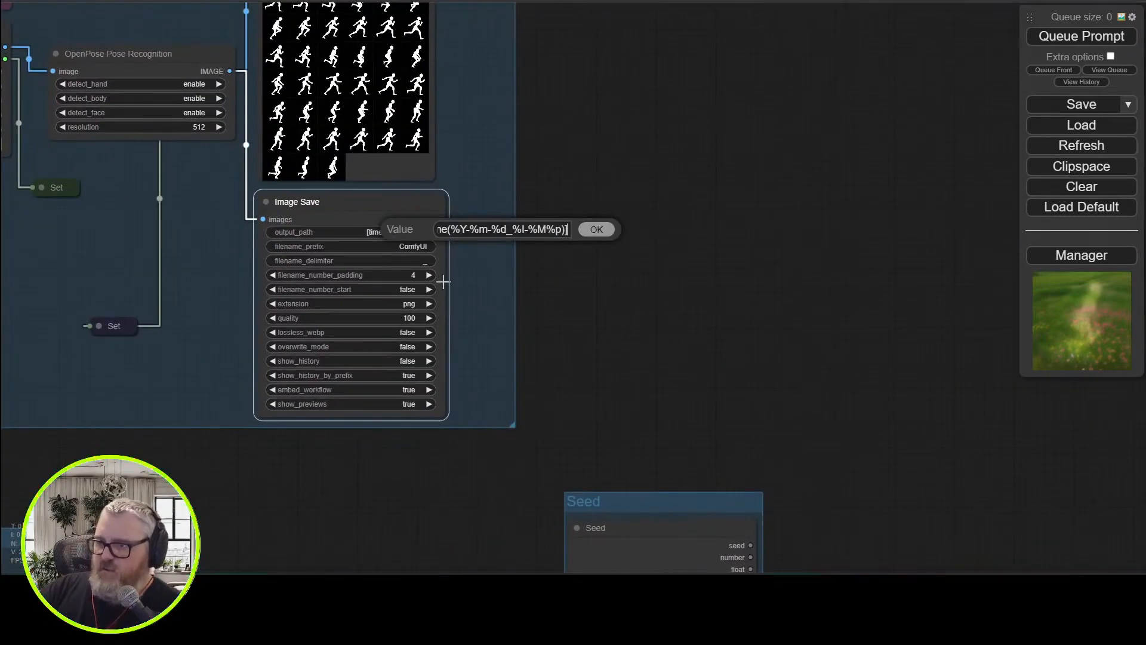
Set the OpenPose Image Save node's output_path to OpenPose-[time(%Y-%m-%d_%I-%M%p)]
key("Home")
key("shift+Right")
key("shift+Right")
key("shift+Right")
key("shift+Right")
key("BackSpace")
type("OpenPose")
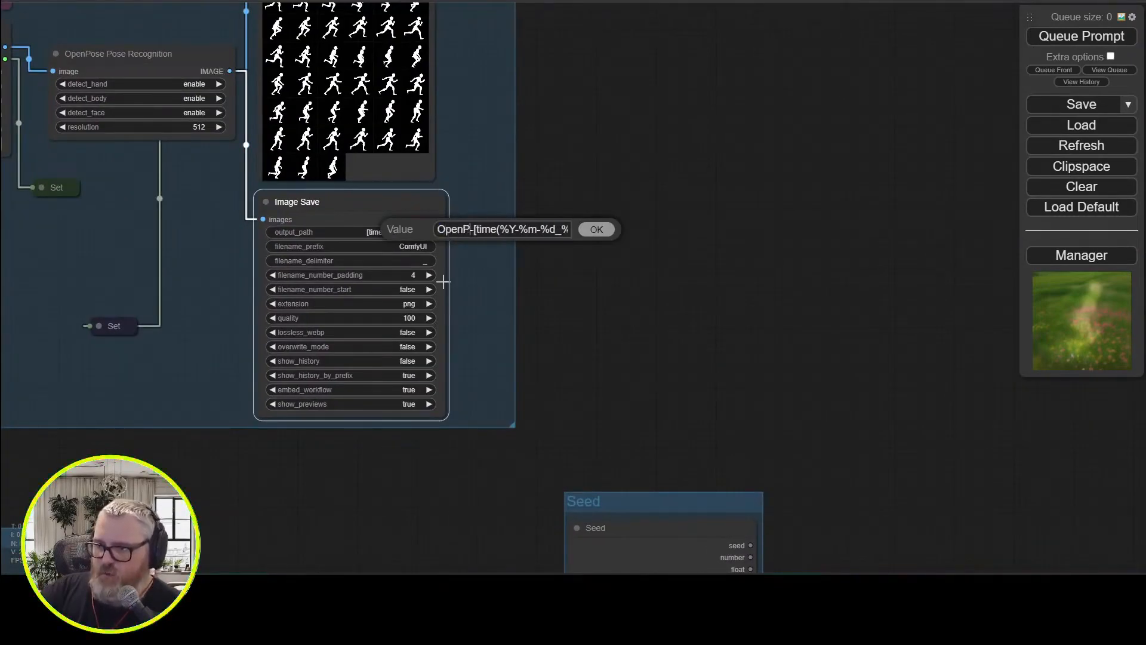
key("Return")
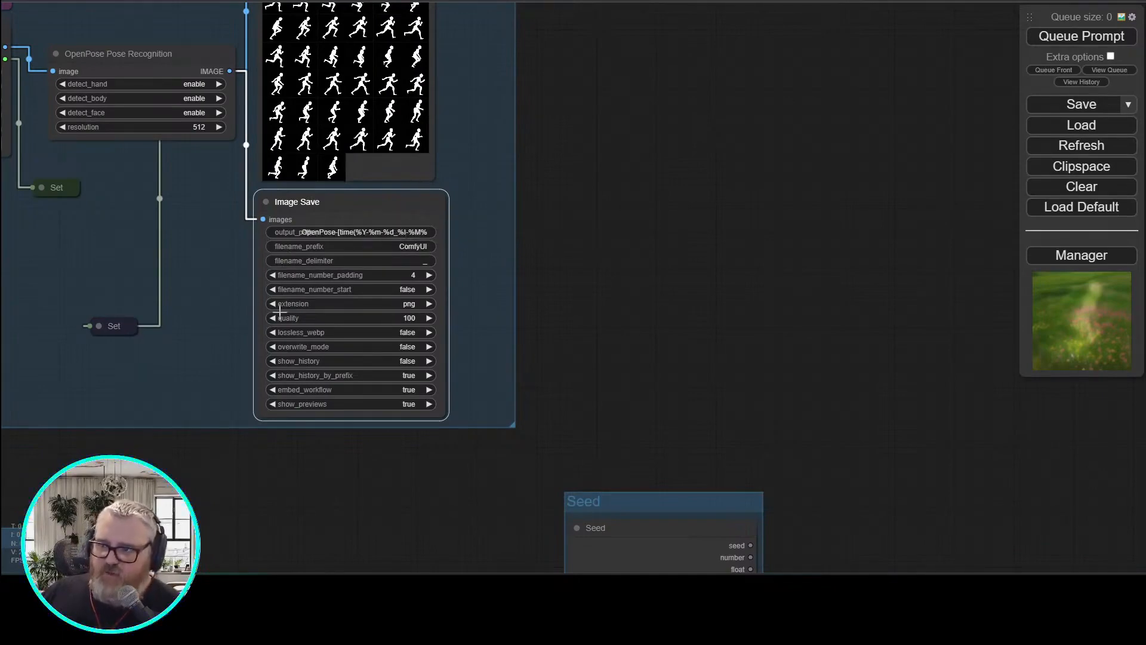
Choose control_v11p_sd15_openpose.pth as the model of the Load ControlNet Model (Advanced) node
left_click_drag(618, 266, 490, 33)
scroll(839, 391, "down", 5)
scroll(583, 115, "up", 5)
left_click_drag(591, 143, 643, 2)
left_click(521, 276)
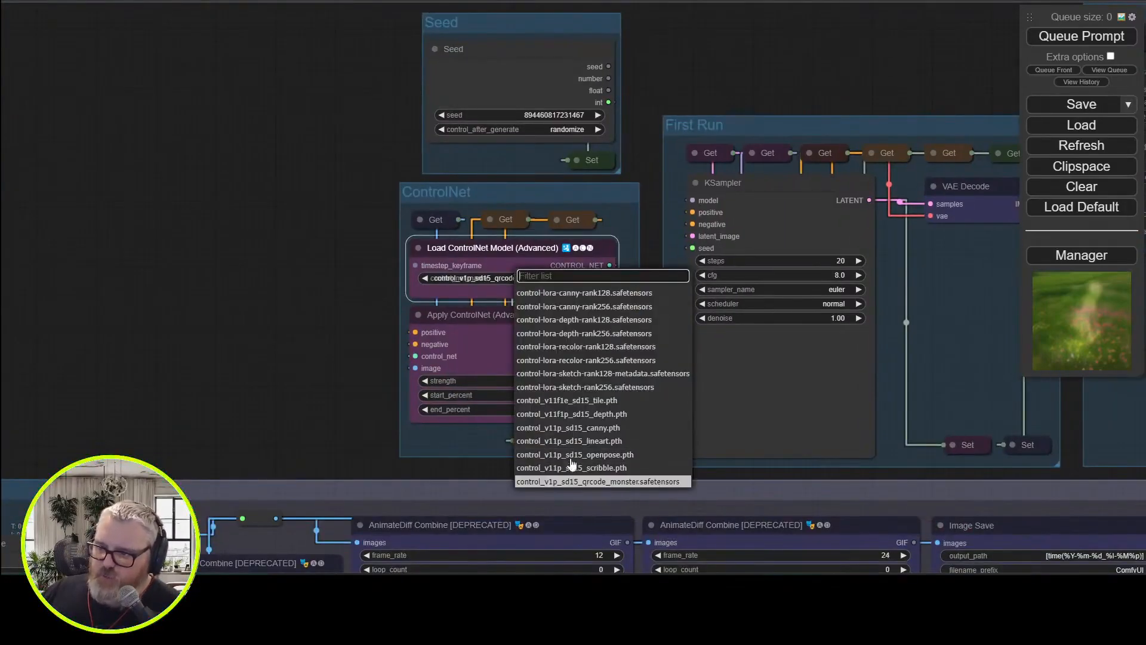
left_click(570, 455)
Set the Apply ControlNet (Advanced) node's strength to 0.80, start_percent to 0.05 and end_percent to 0.95
left_click(552, 382)
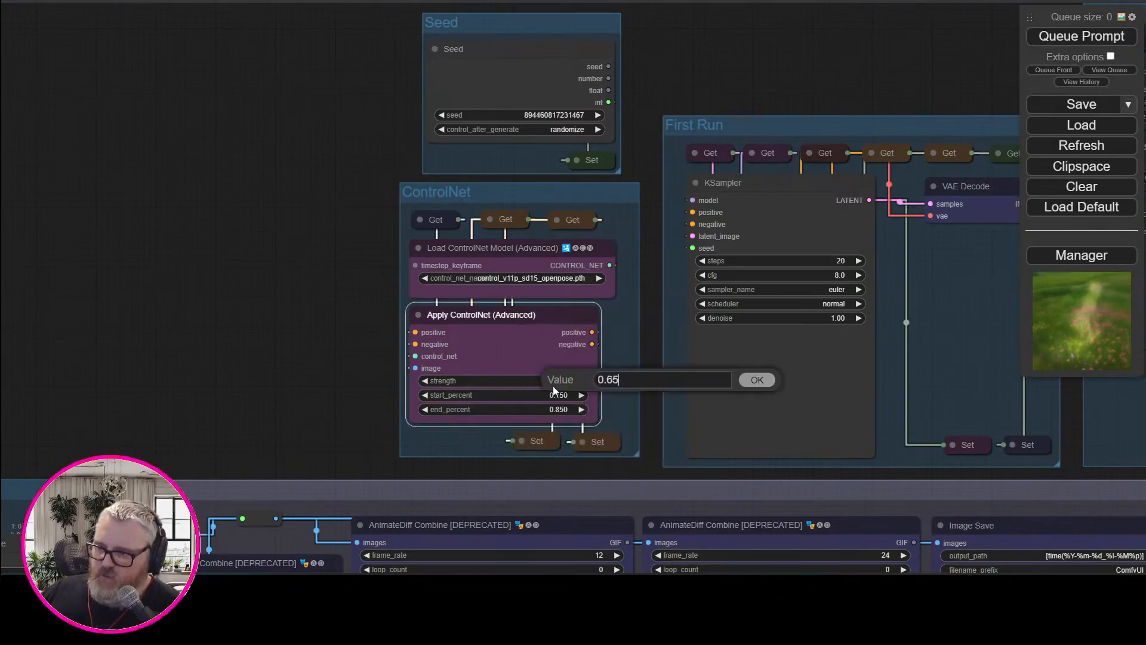
key("BackSpace")
key("BackSpace")
type("8")
key("Return")
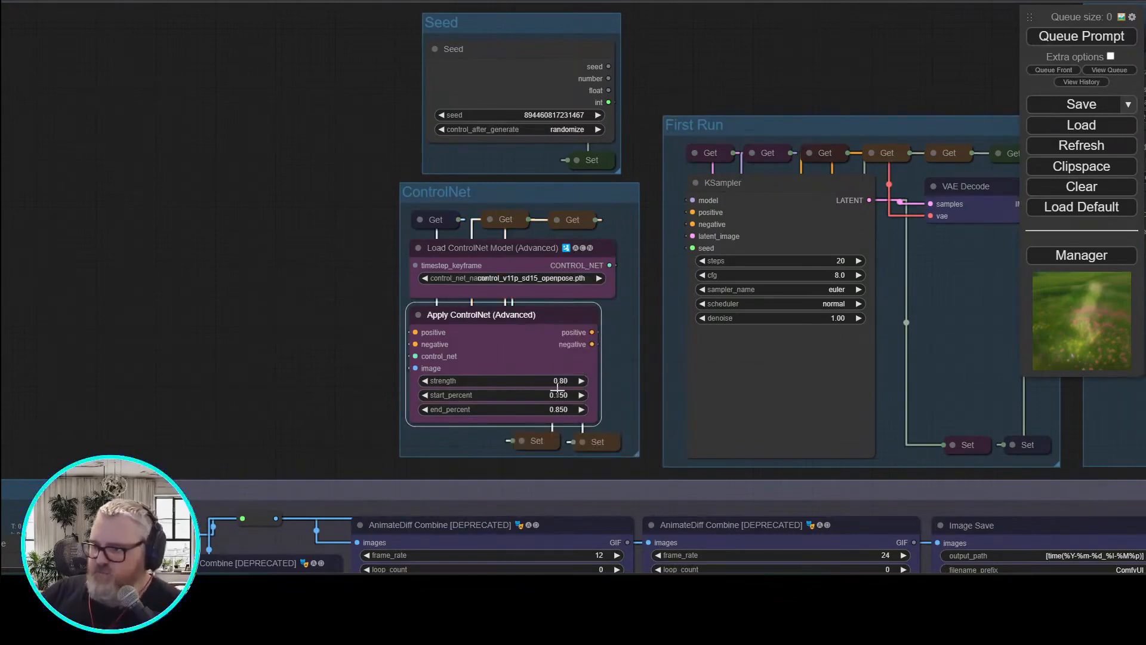
left_click(559, 395)
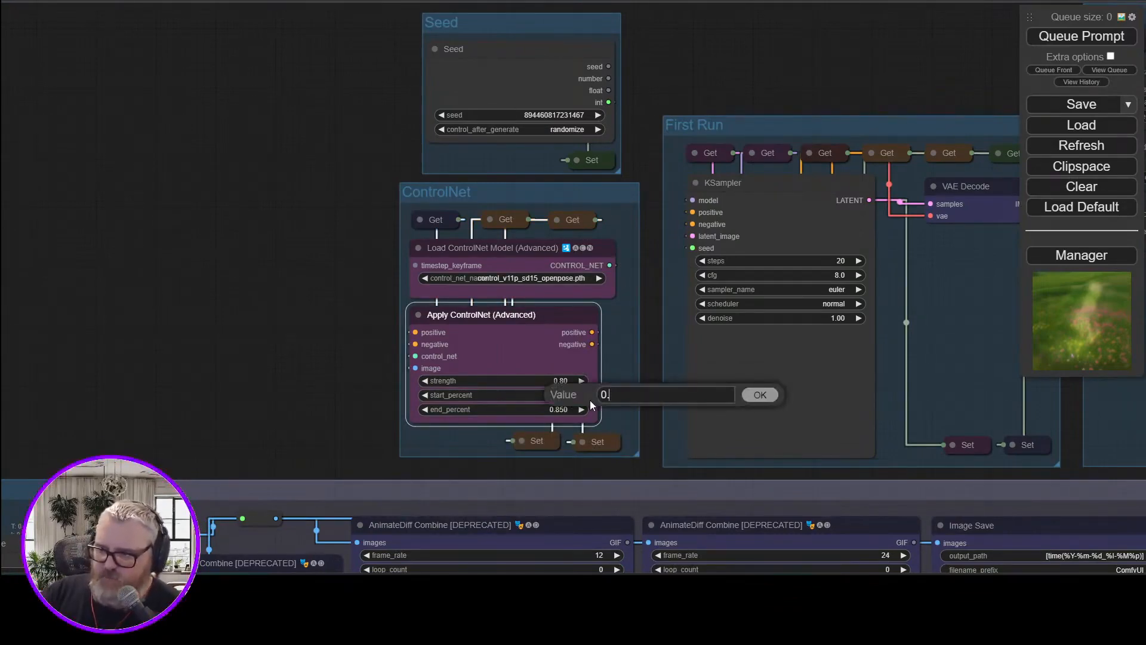
type("05")
key("Return")
left_click(554, 410)
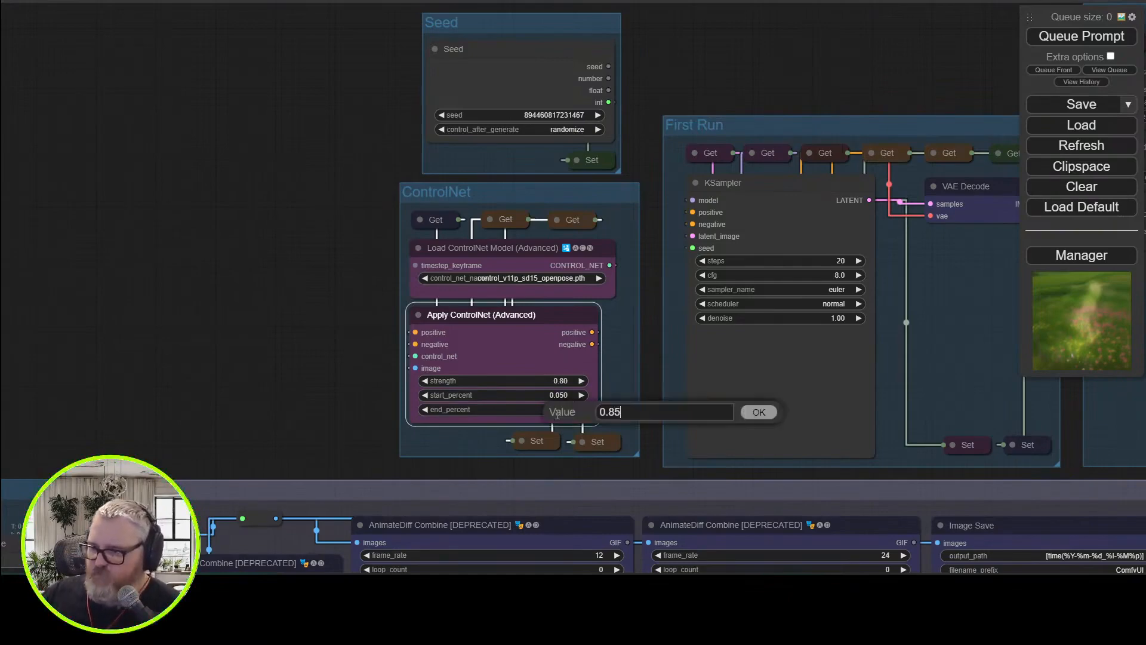
type("0.95")
key("Return")
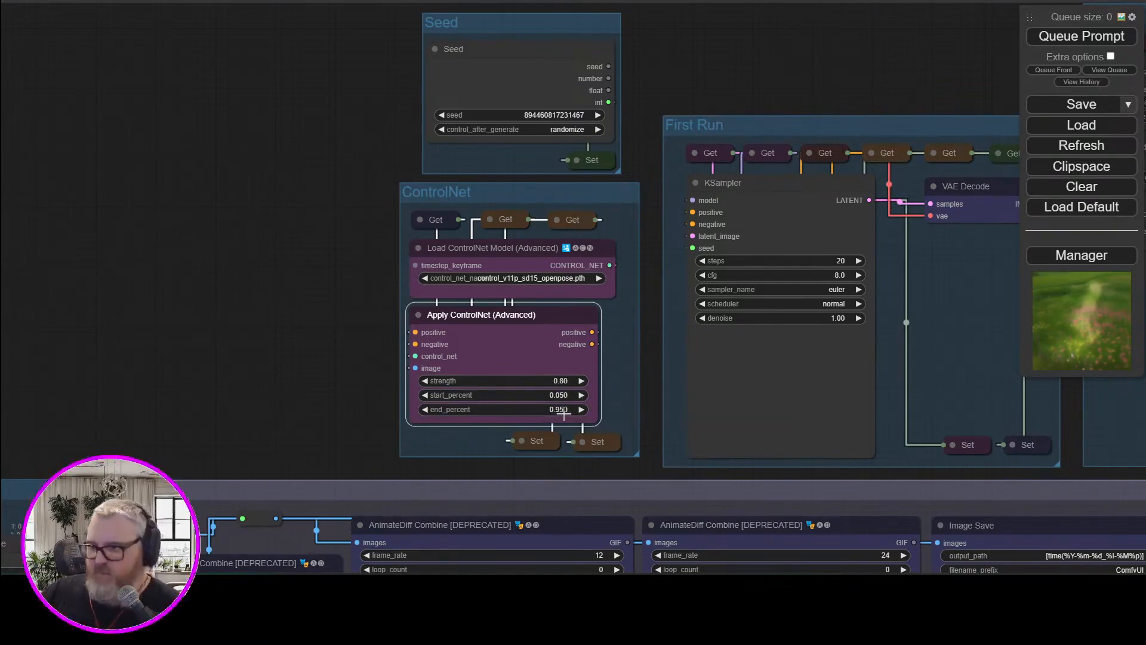
Set the Empty Latent Image node's height to 768
left_click_drag(239, 472, 724, 184)
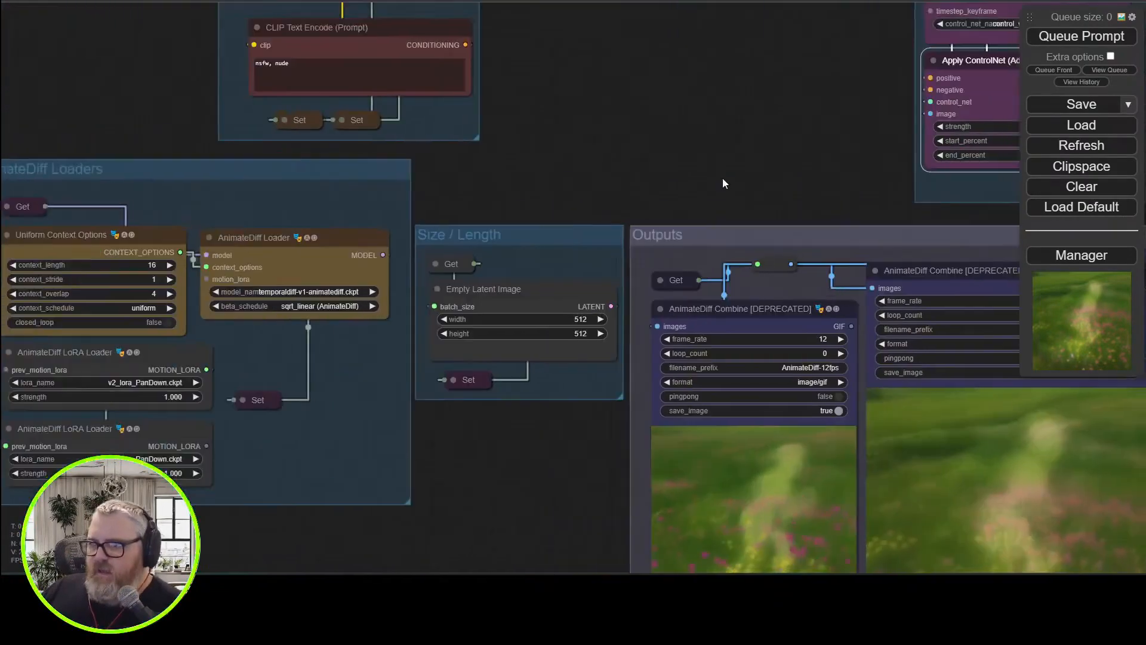
left_click(586, 333)
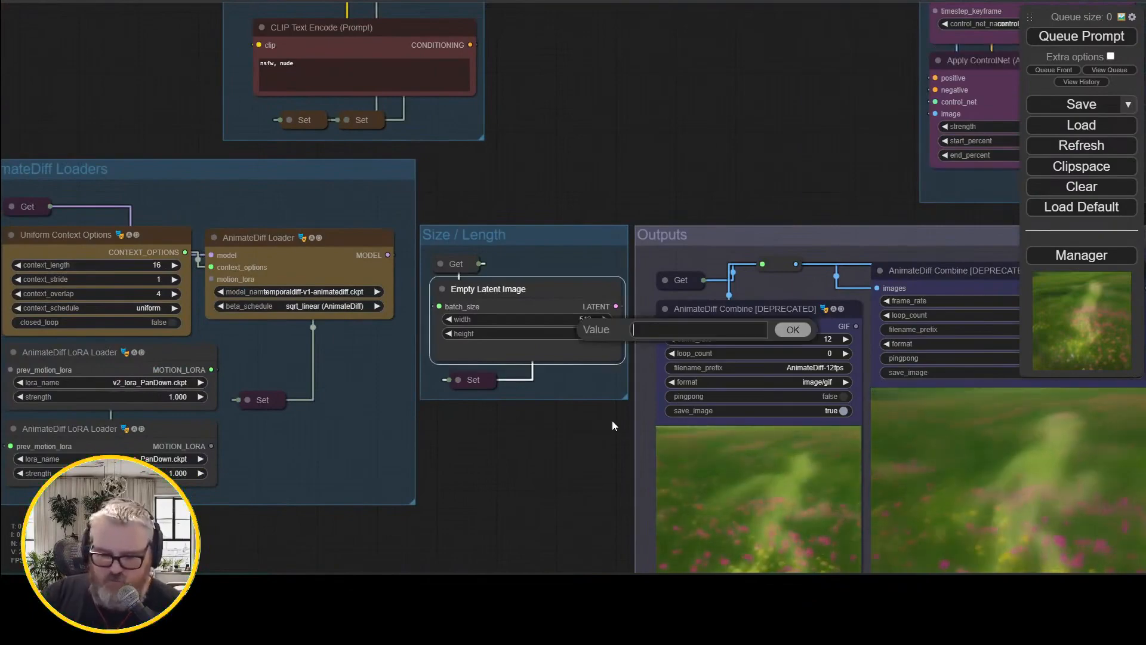
type("768")
key("Return")
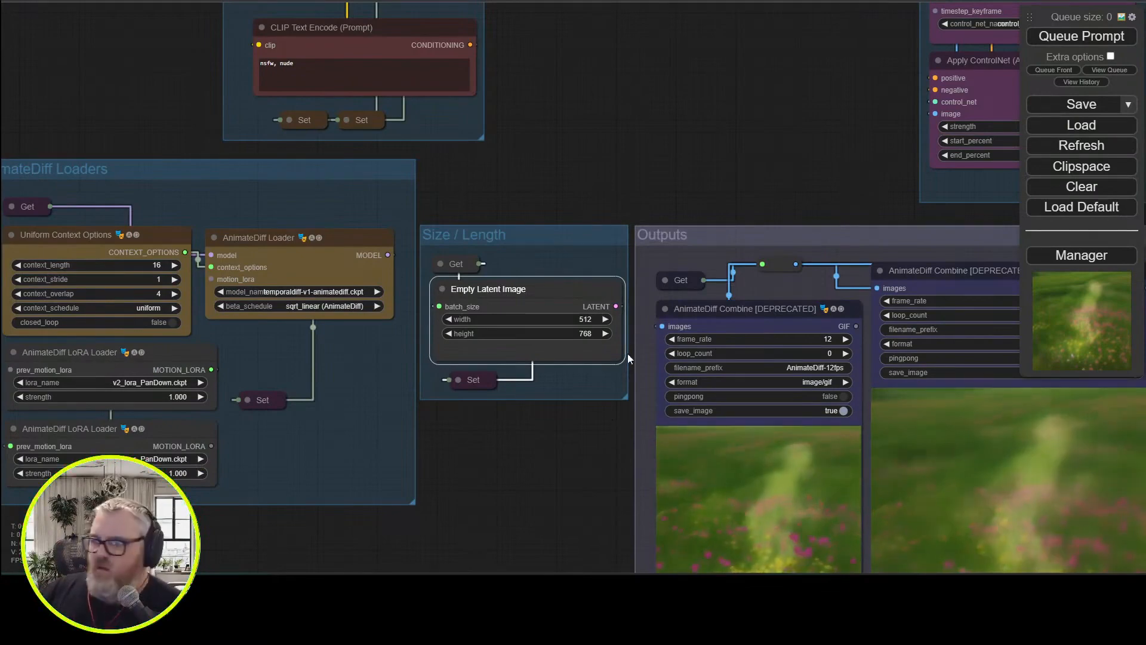
left_click_drag(568, 176, 710, 442)
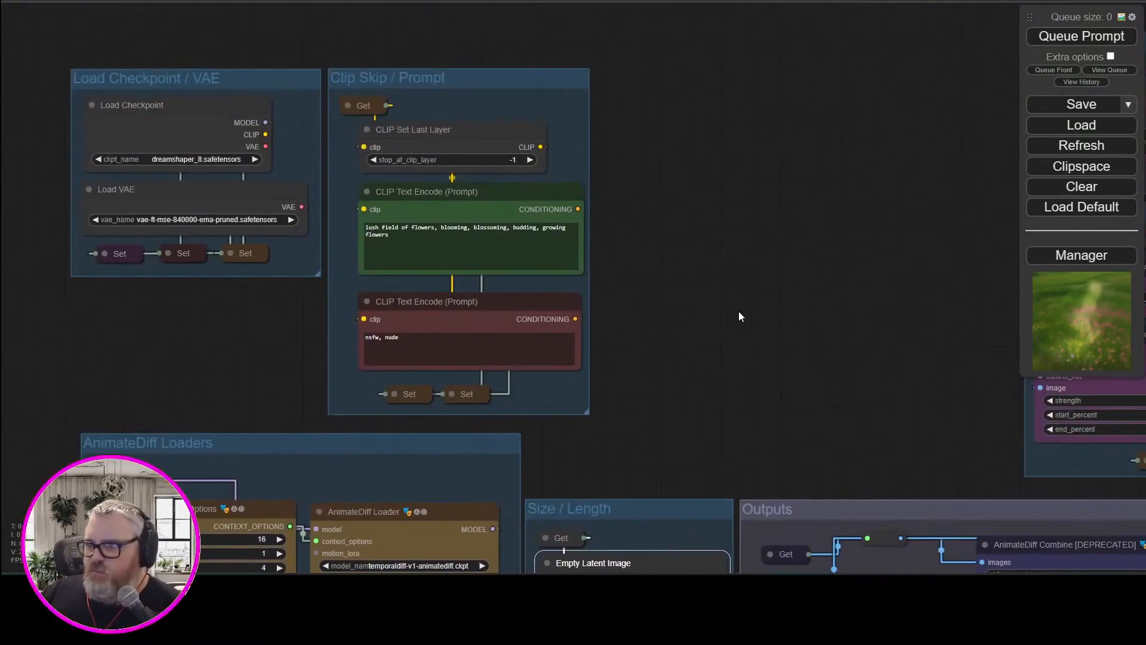
Replace the positive CLIP Text Encode prompt with "miami vice, police officer, dancing on the beach, detective"
left_click(484, 250)
key("ctrl+a")
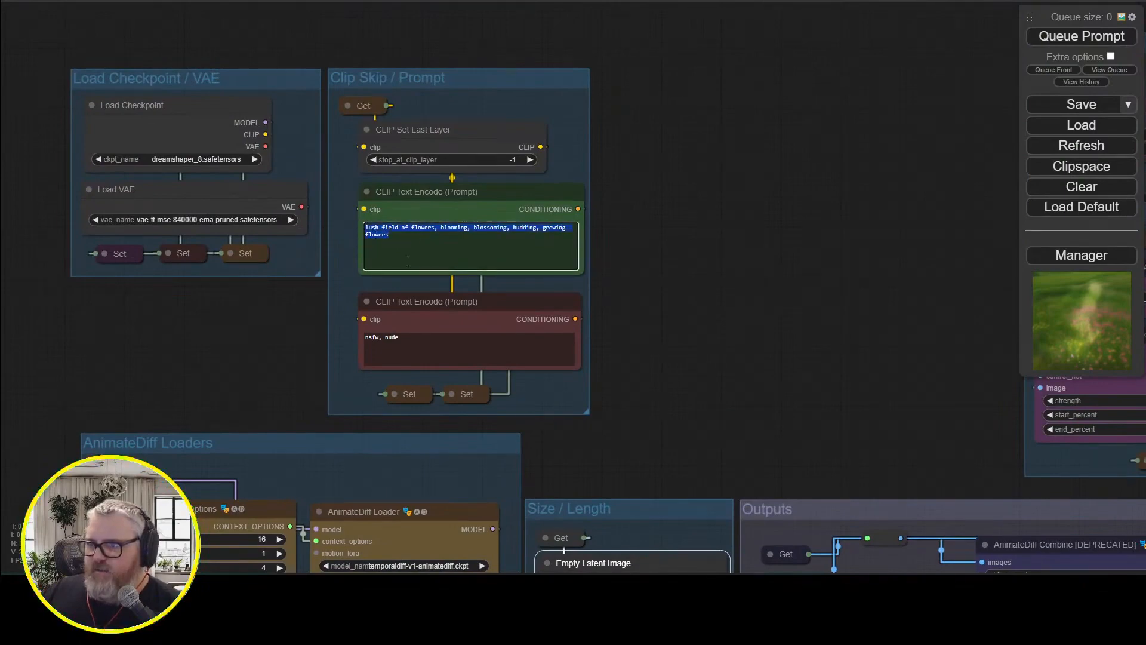
type("miami vice, police")
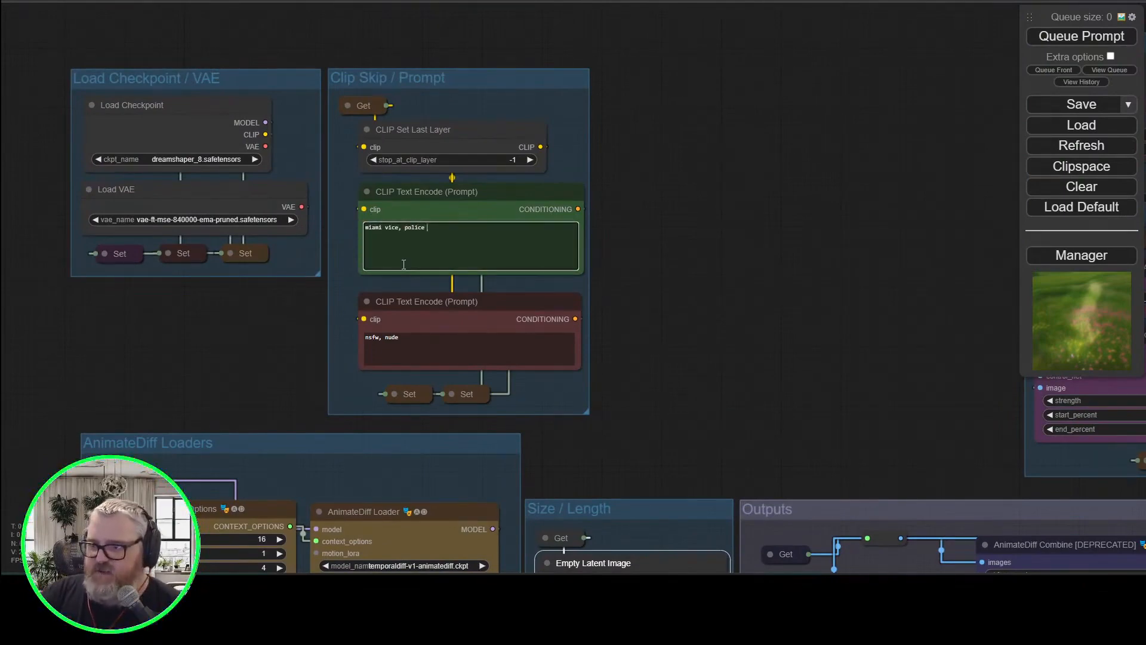
type(" officer, dancing on on t")
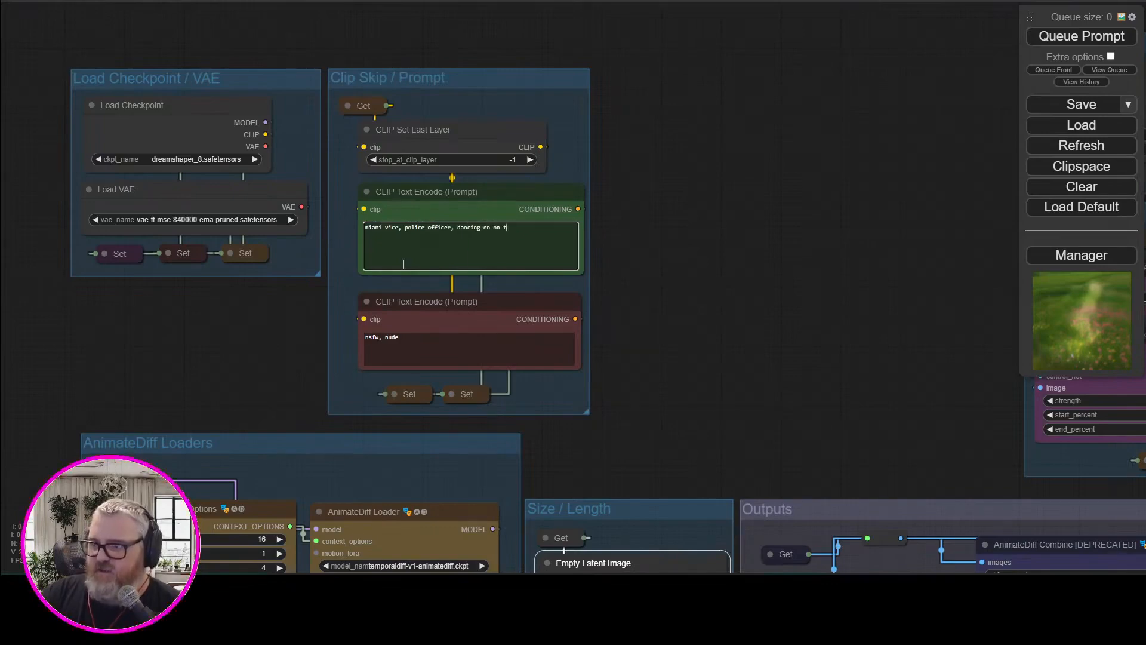
type("he be")
key("BackSpace")
key("BackSpace")
key("BackSpace")
key("BackSpace")
key("BackSpace")
key("BackSpace")
key("BackSpace")
key("BackSpace")
key("BackSpace")
type("the beach, in")
key("BackSpace")
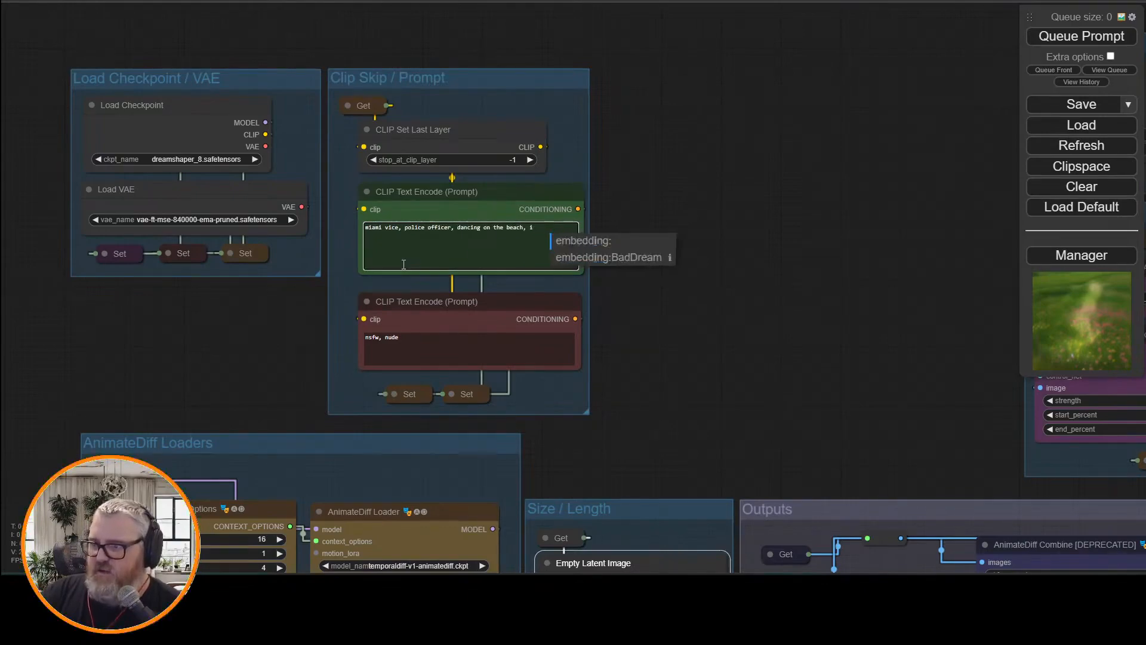
key("BackSpace")
type("detective")
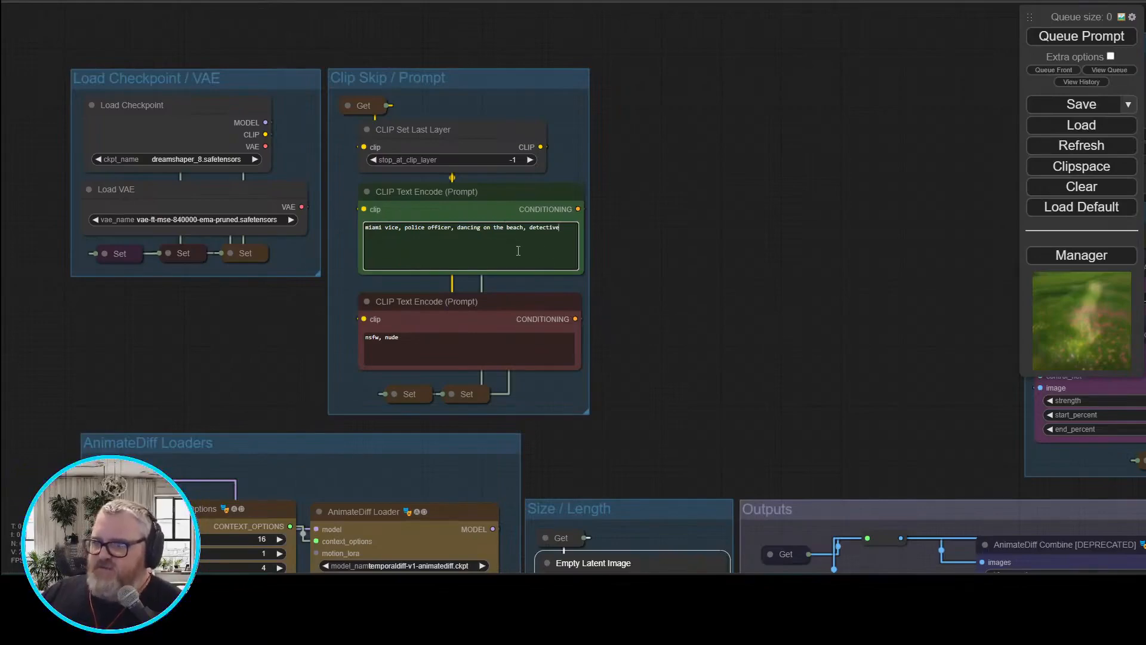
Place the two Set nodes side by side below the Load Video node and bring the OpenPose Pose Recognition node closer to it
left_click_drag(644, 224, 409, 3)
left_click_drag(600, 94, 400, 198)
left_click_drag(378, 140, 375, 354)
left_click_drag(329, 295, 597, 605)
left_click_drag(418, 299, 483, 389)
left_click_drag(488, 357, 569, 37)
left_click_drag(458, 315, 506, 521)
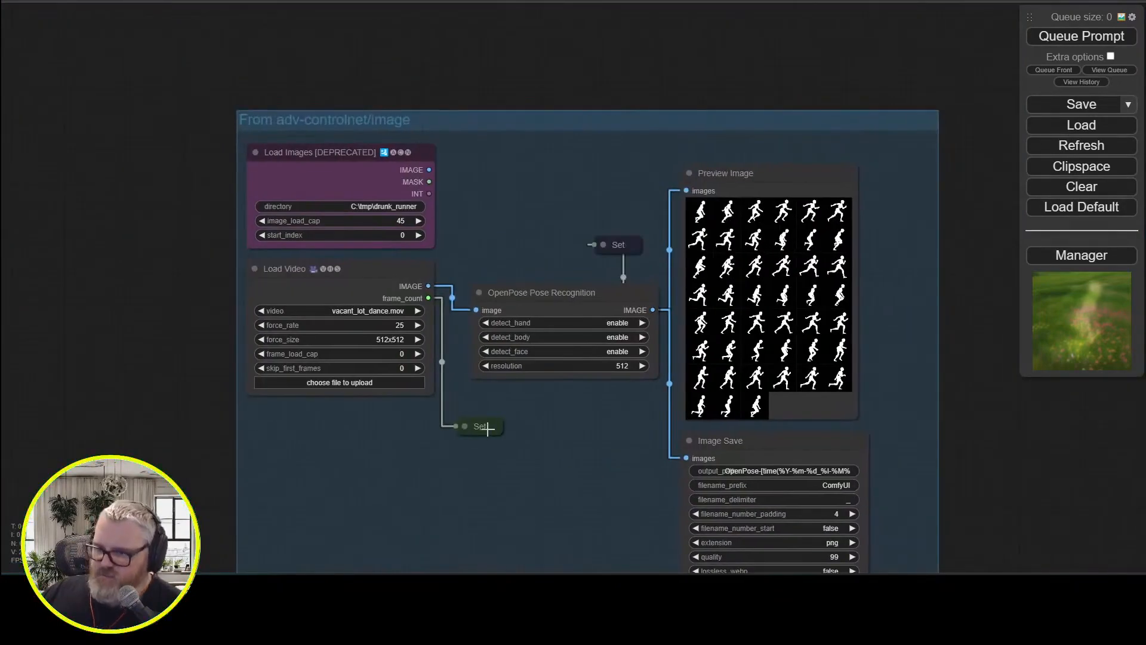
left_click_drag(485, 429, 294, 430)
left_click_drag(615, 245, 385, 426)
left_click_drag(552, 302, 533, 282)
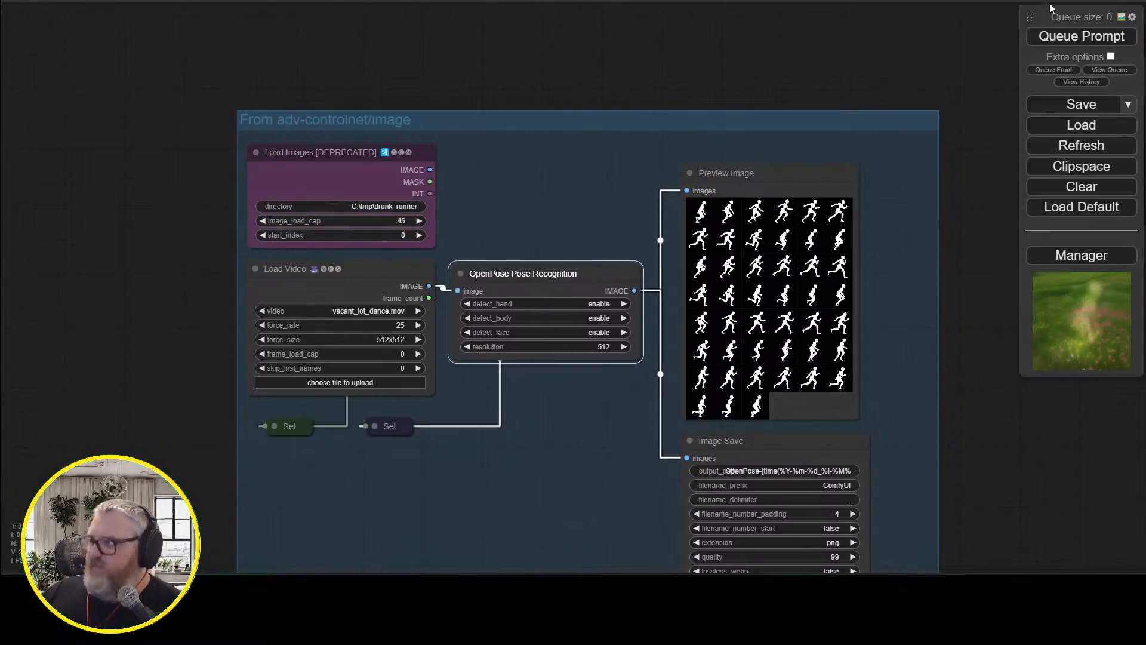
Set the Load Video node's force_rate to 24 and queue the prompt
left_click(1056, 46)
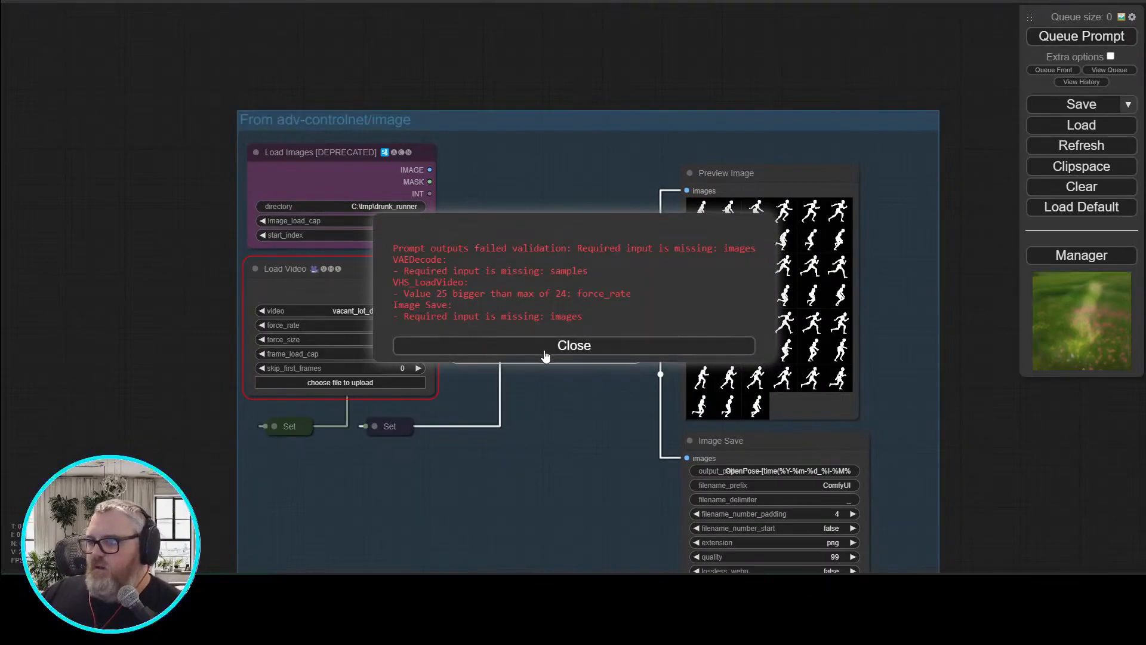
left_click(545, 352)
left_click(392, 324)
type("24")
key("Return")
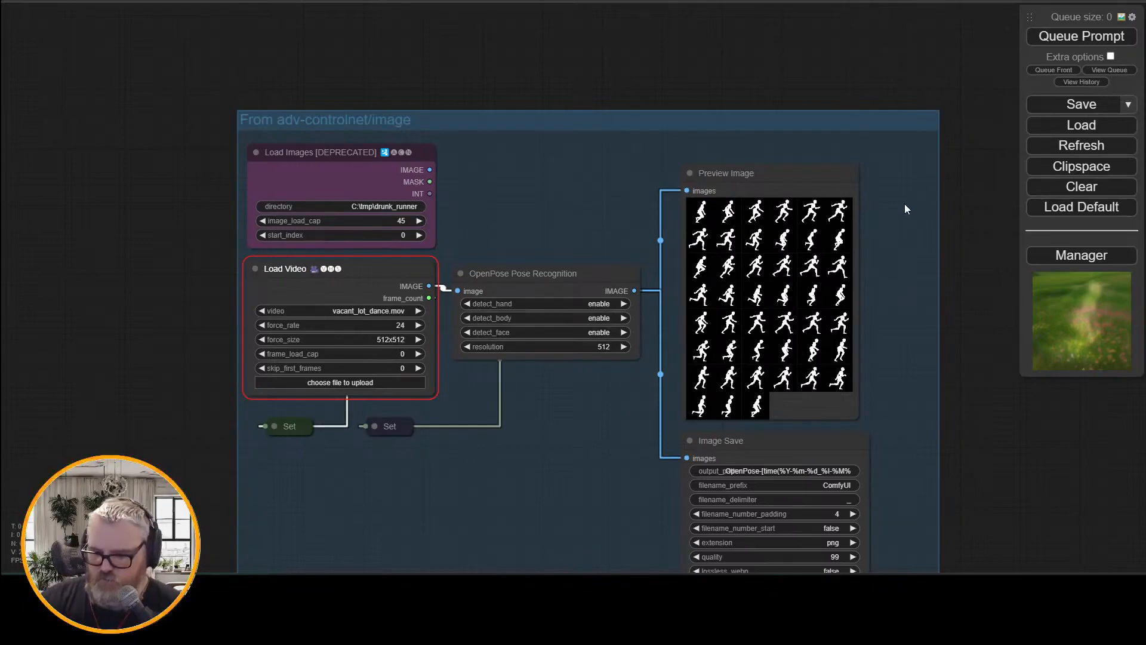
key("ctrl+Return")
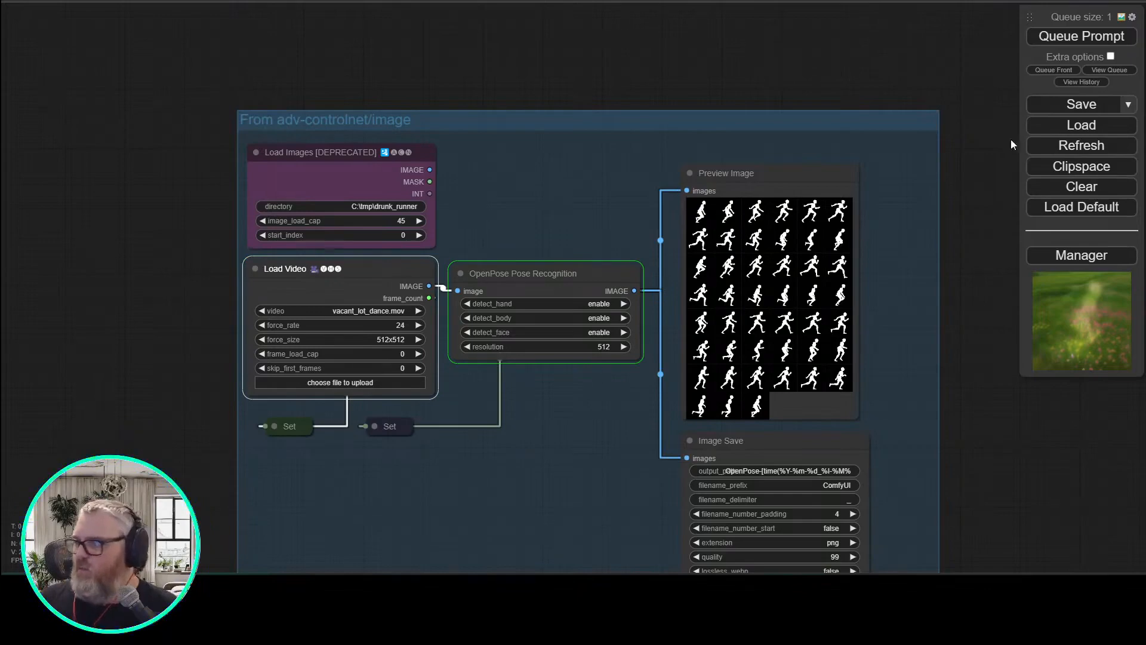
Show the queue list and set the Load Video node's force_size to Disabled
left_click(1111, 71)
scroll(390, 359, "up", 6)
left_click(358, 323)
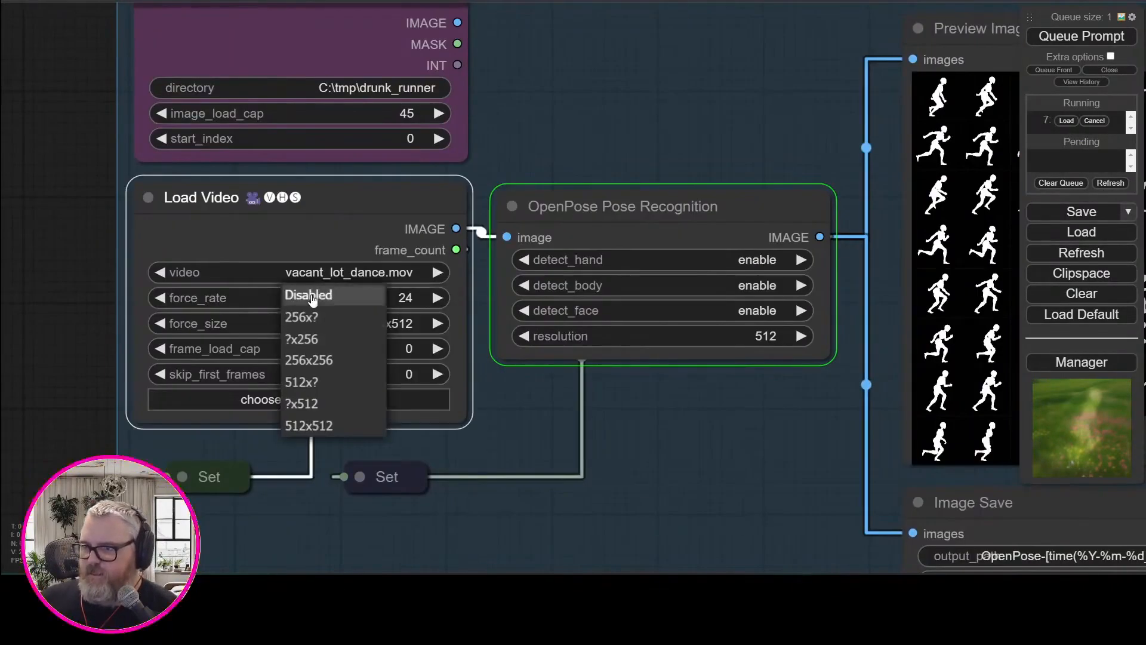
left_click(307, 294)
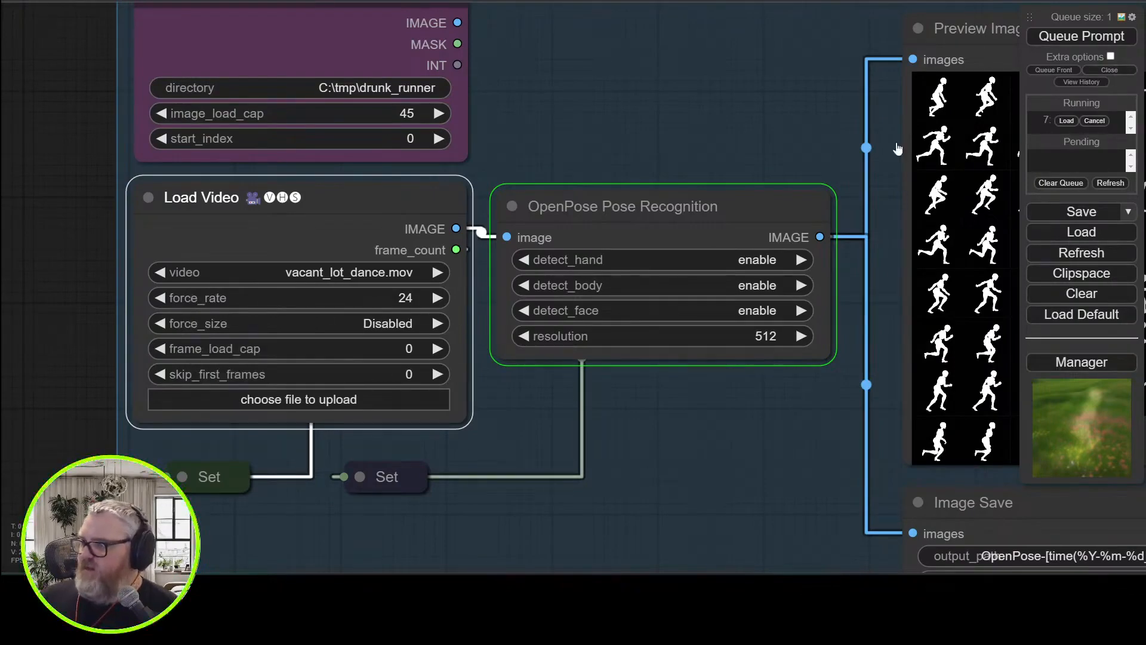
Check the server console for the progress of the running prompt
scroll(747, 231, "down", 2)
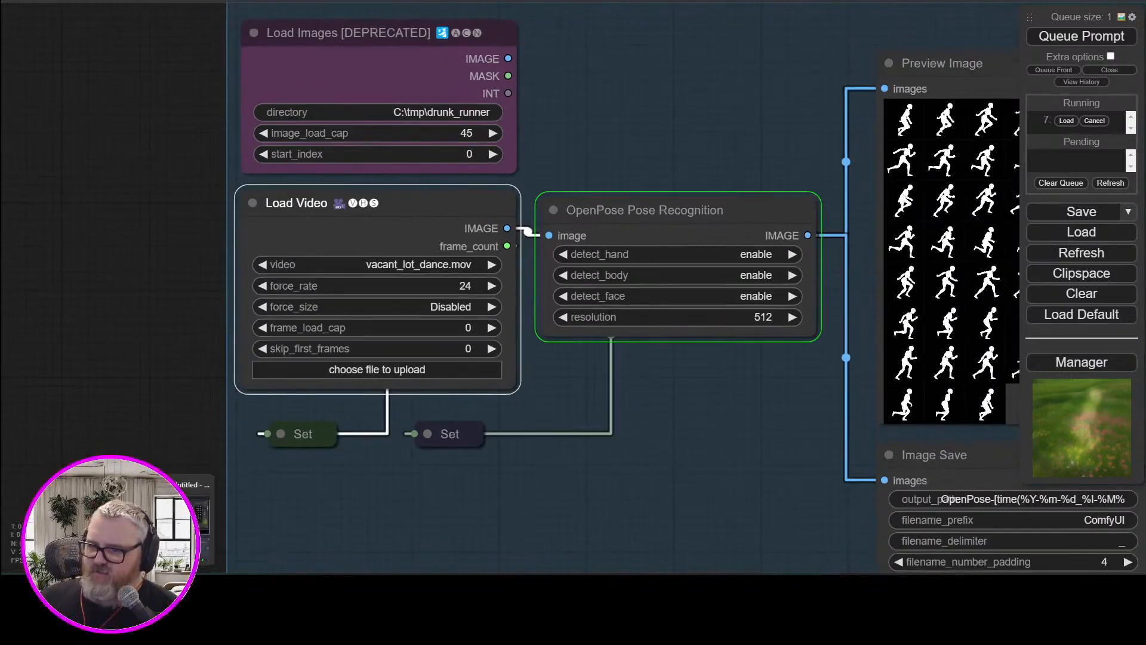
mouse_move(246, 571)
left_click(247, 525)
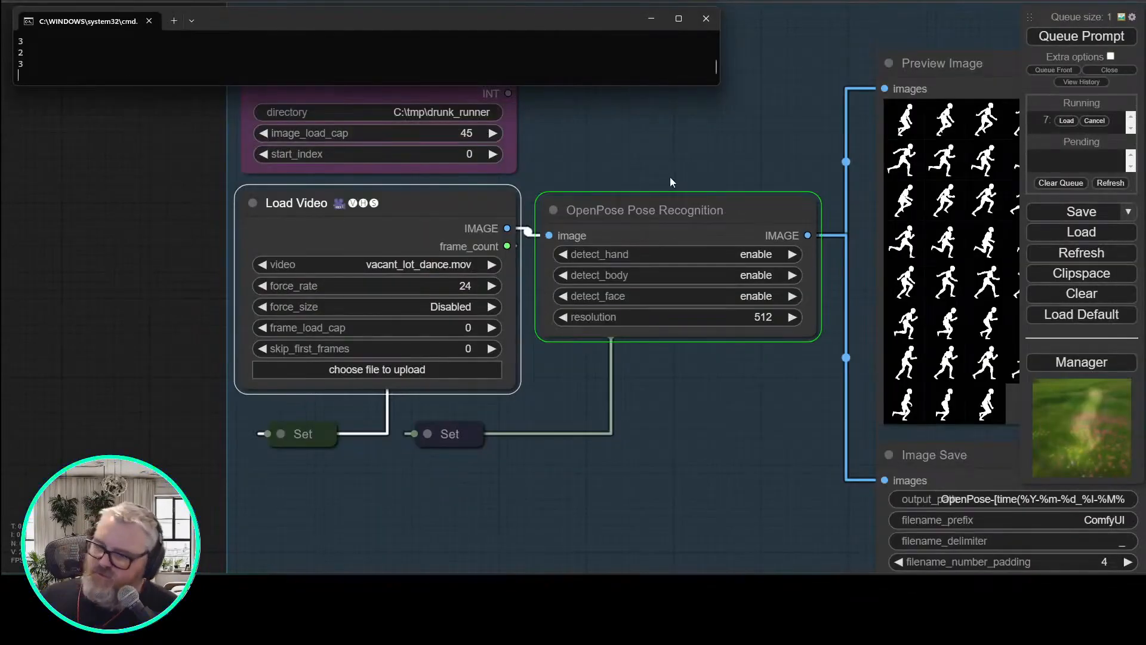
left_click_drag(190, 223, 93, 234)
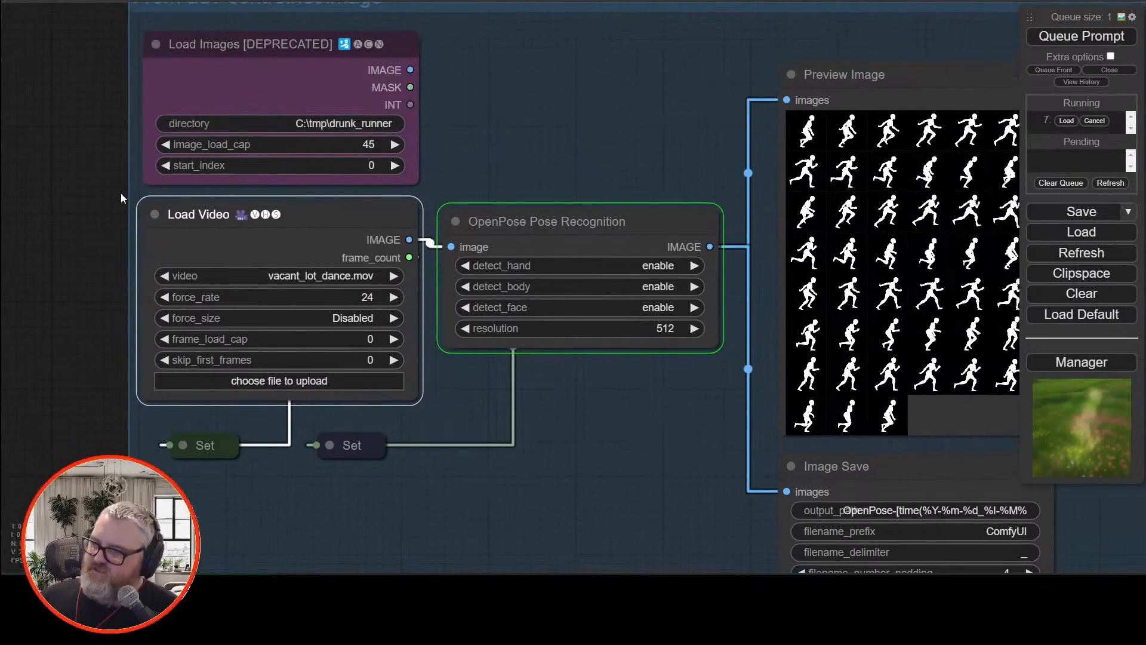
scroll(101, 248, "down", 5)
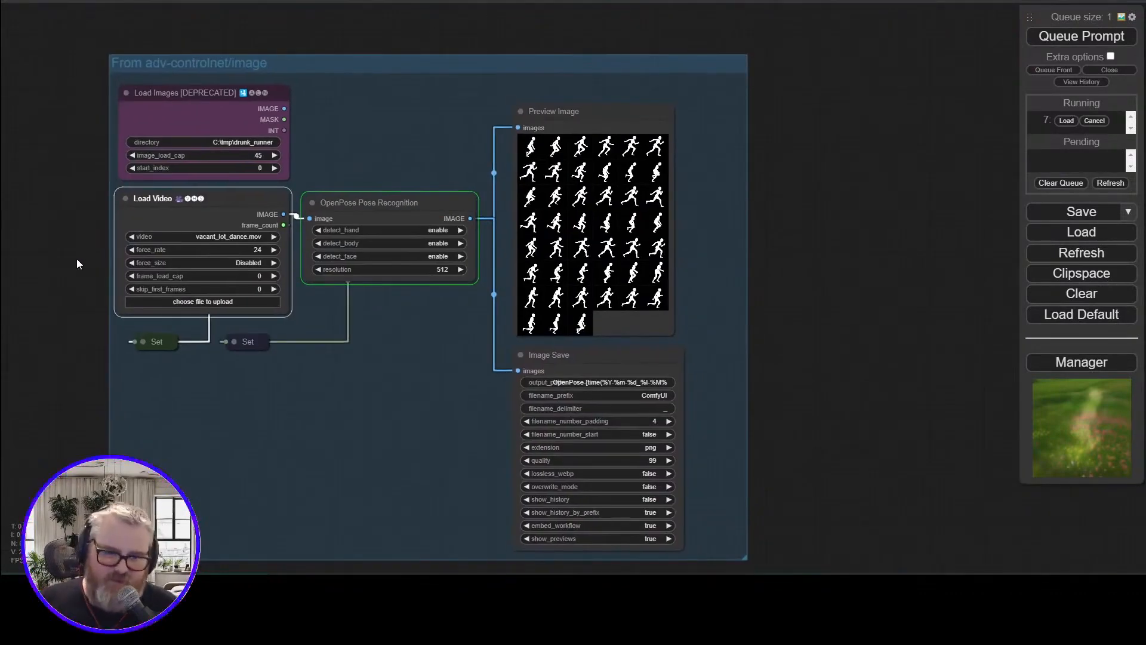
Save the workflow as workflow.json
left_click(1074, 212)
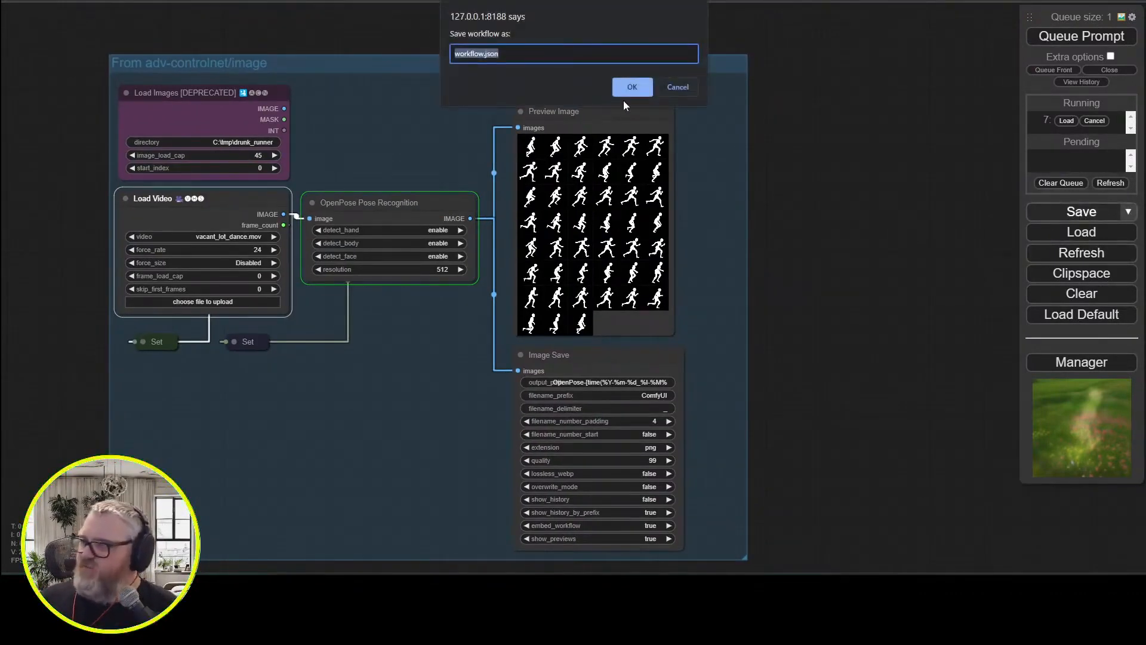
left_click(627, 91)
left_click(879, 286)
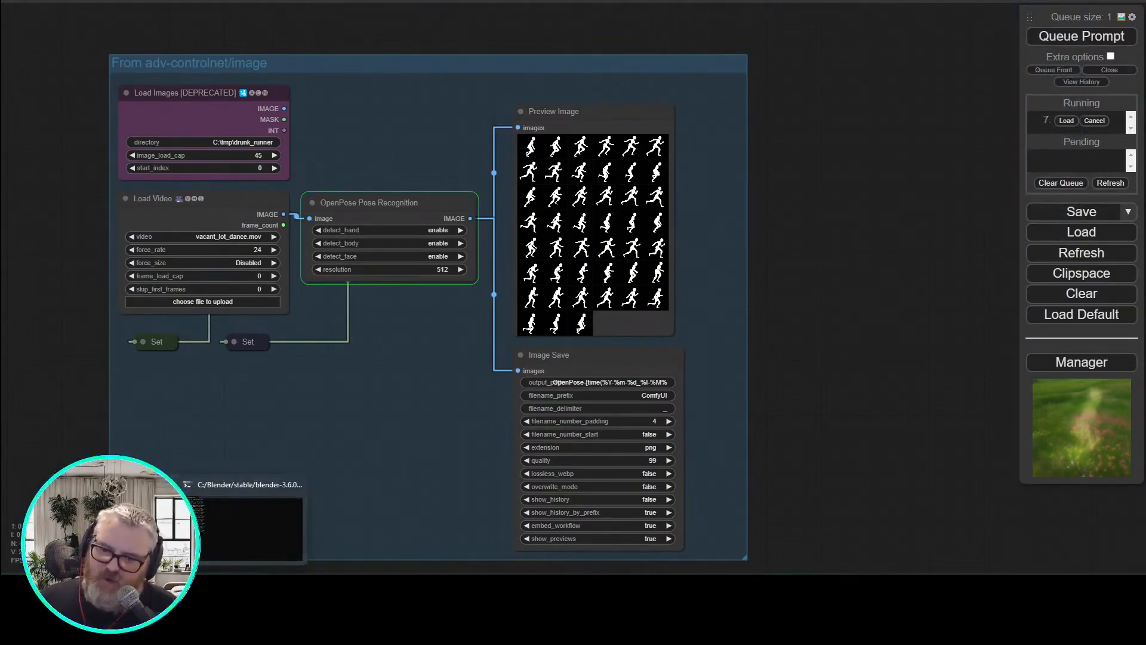
Close the server console and relaunch the ComfyUI server from its path under c:\ai in the Run dialog
left_click(272, 492)
left_click(707, 16)
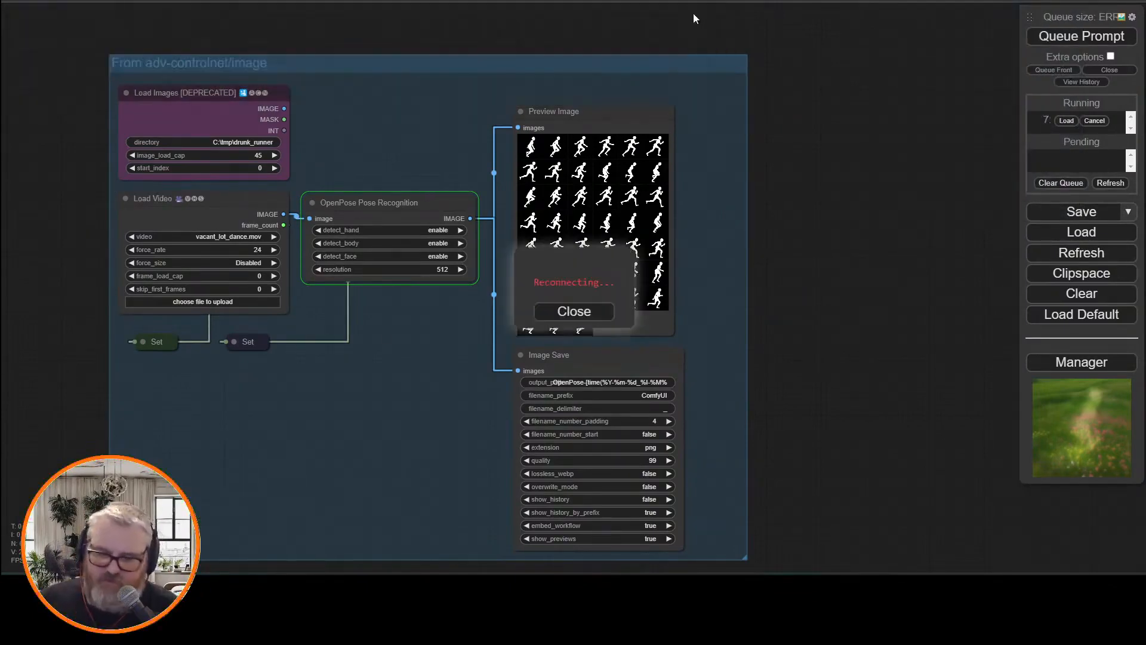
key("super+r")
type("c:\\ai\\c")
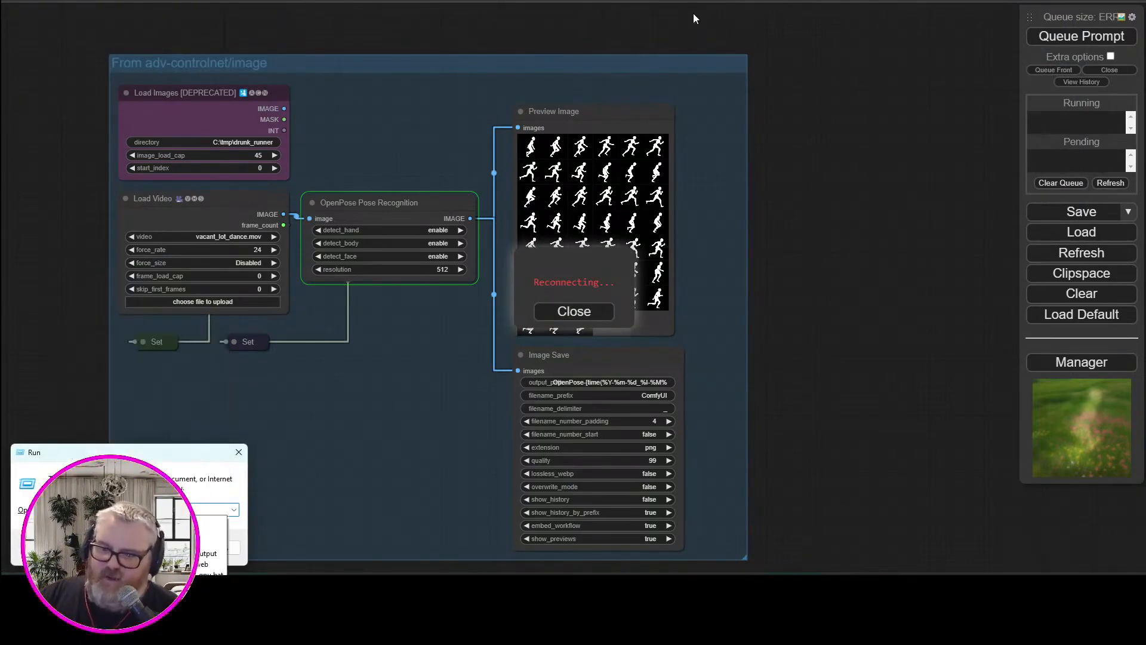
key("Down")
key("Down")
key("Down")
key("Down")
key("Down")
key("Down")
key("Return")
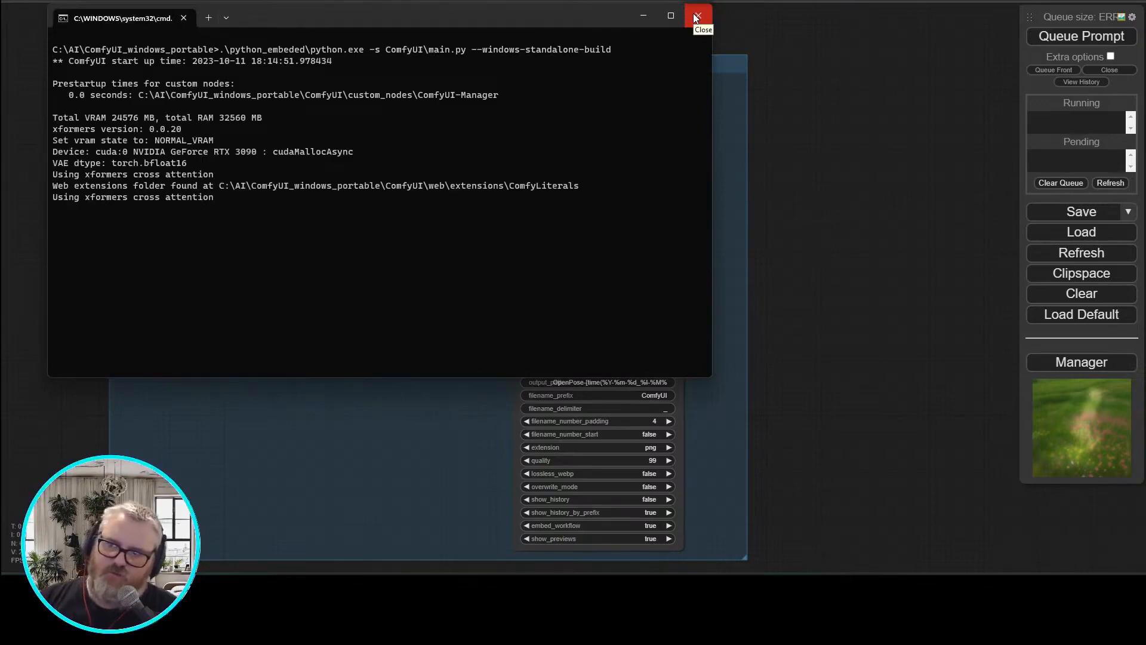
Return to the workflow page and queue the prompt on the restarted server
left_click(697, 17)
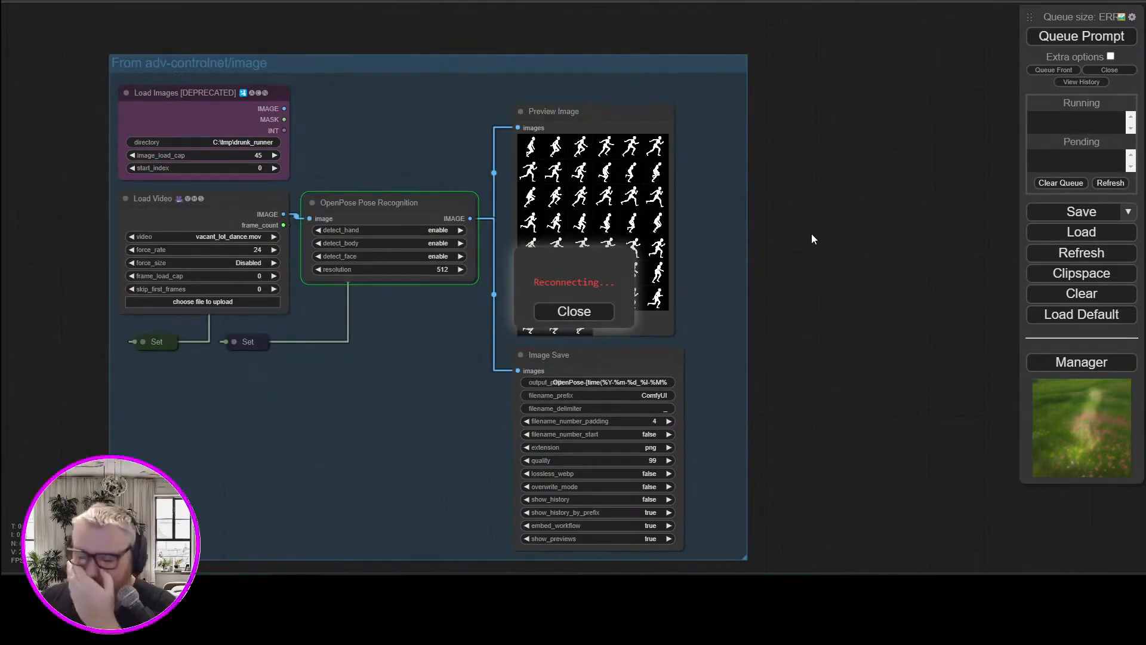
mouse_move(160, 572)
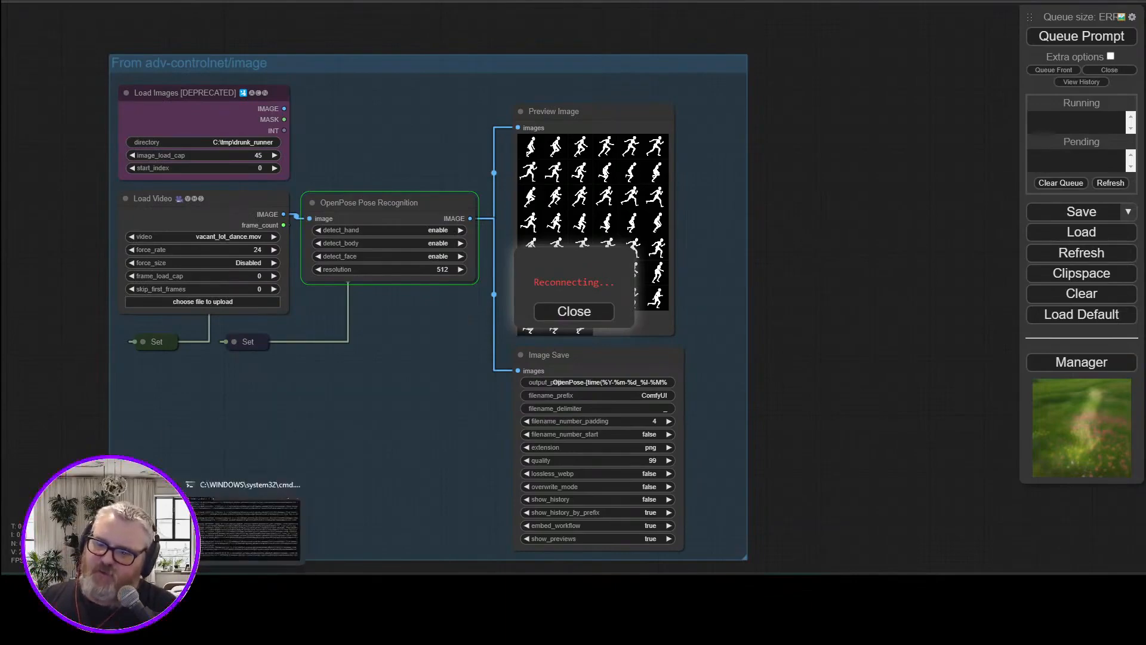
left_click(238, 572)
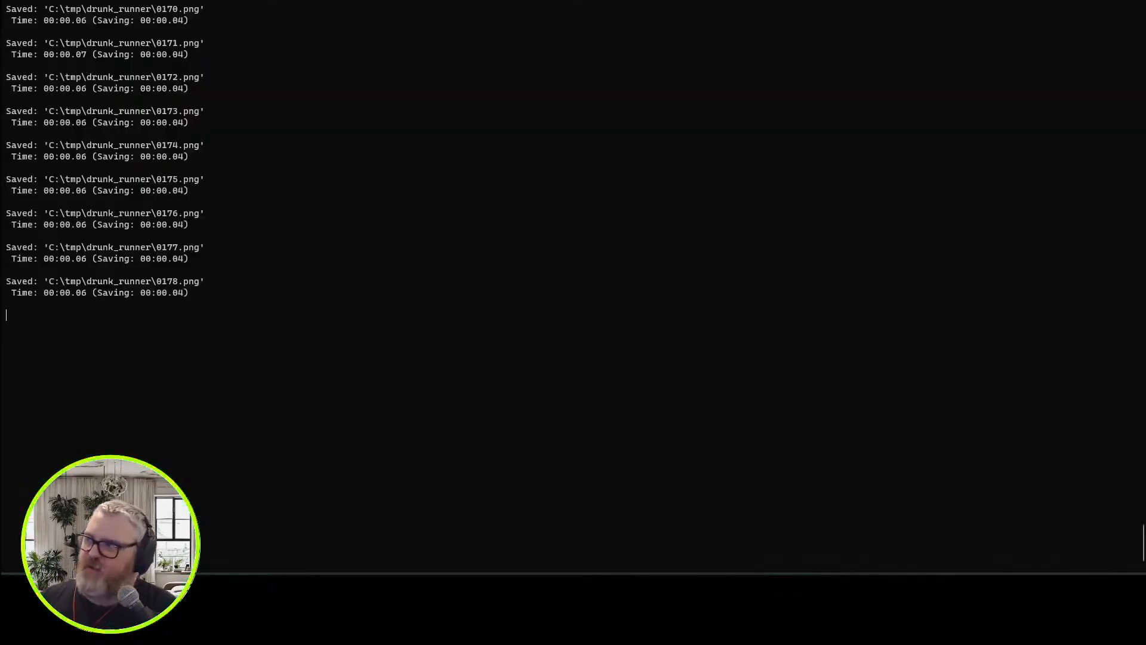
key("alt+Tab")
key("F5")
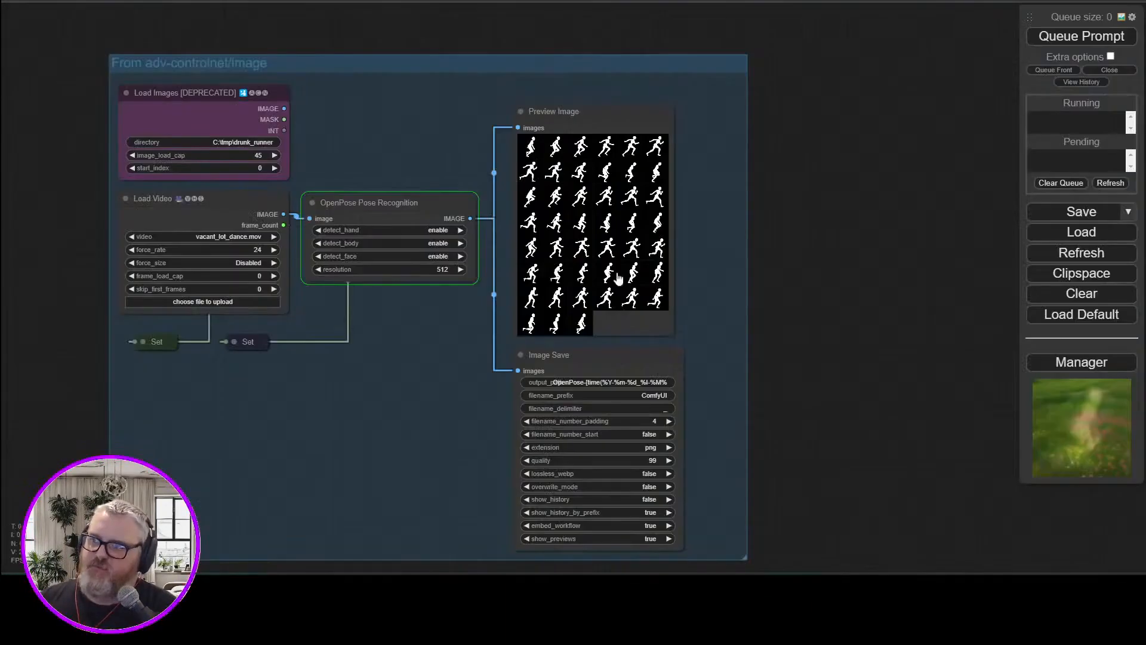
left_click(1073, 38)
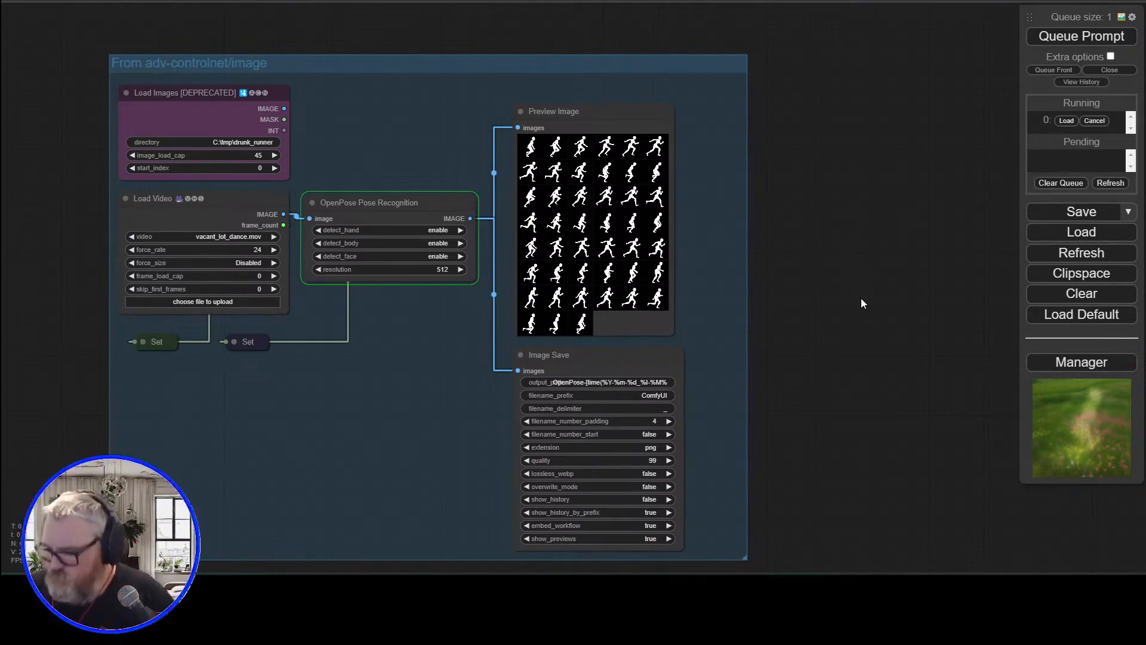
Exit Steam running in the background
left_click(990, 580)
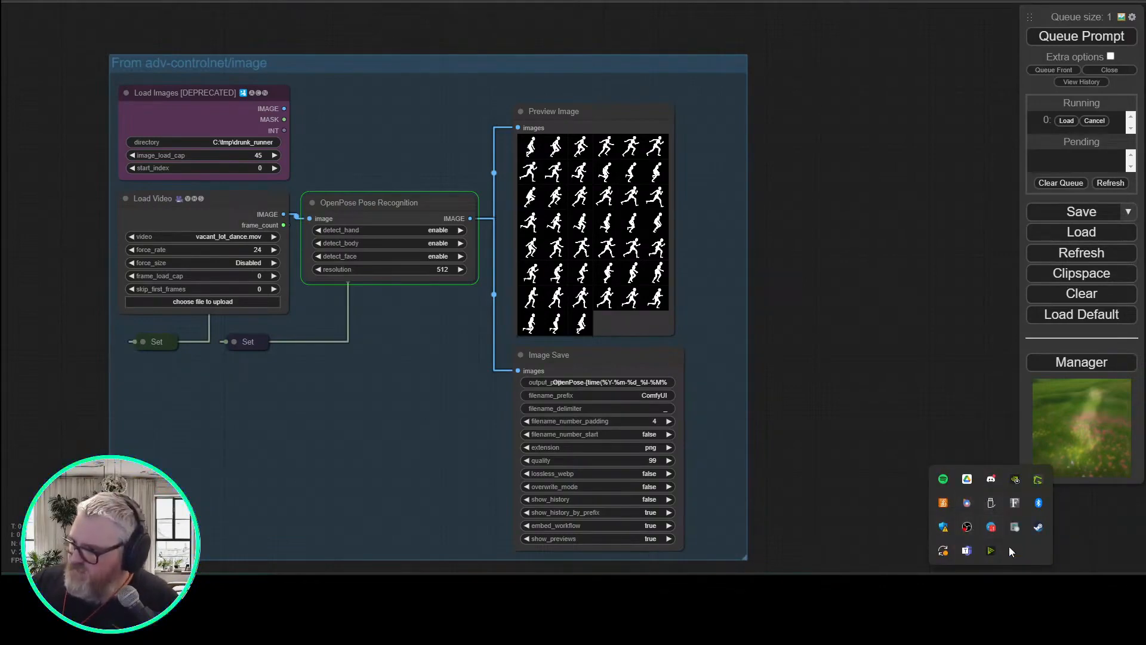
right_click(1038, 527)
left_click(931, 522)
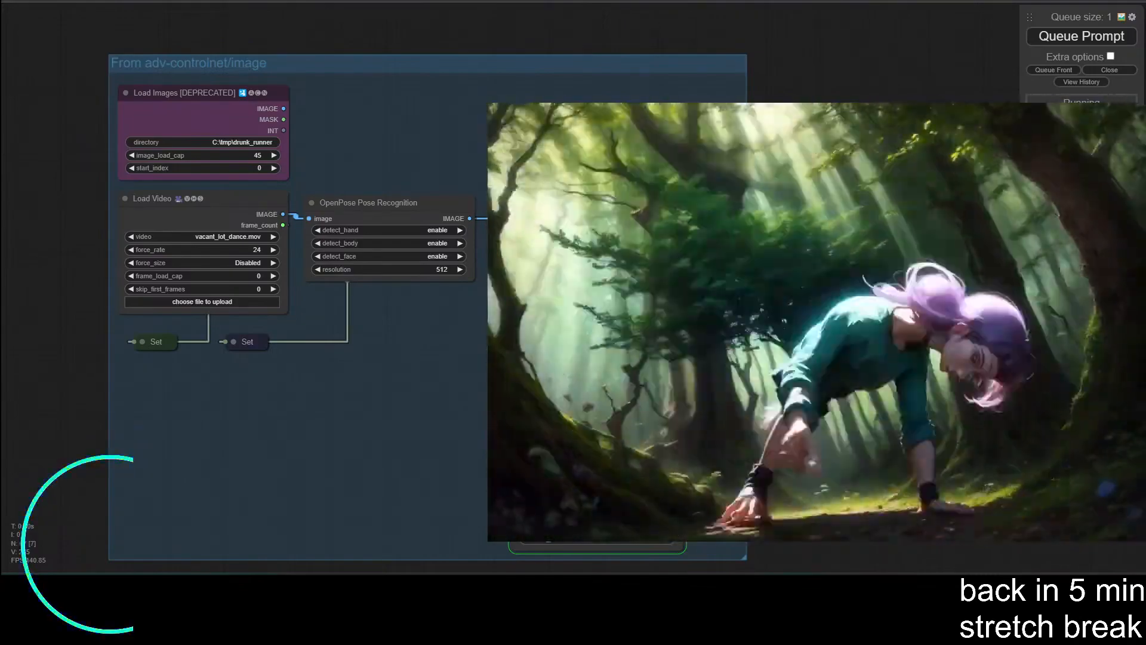
Bring up the server console, make it shorter and reposition it to check the run's progress, and minimise it
key("alt+Tab")
key("alt+Tab")
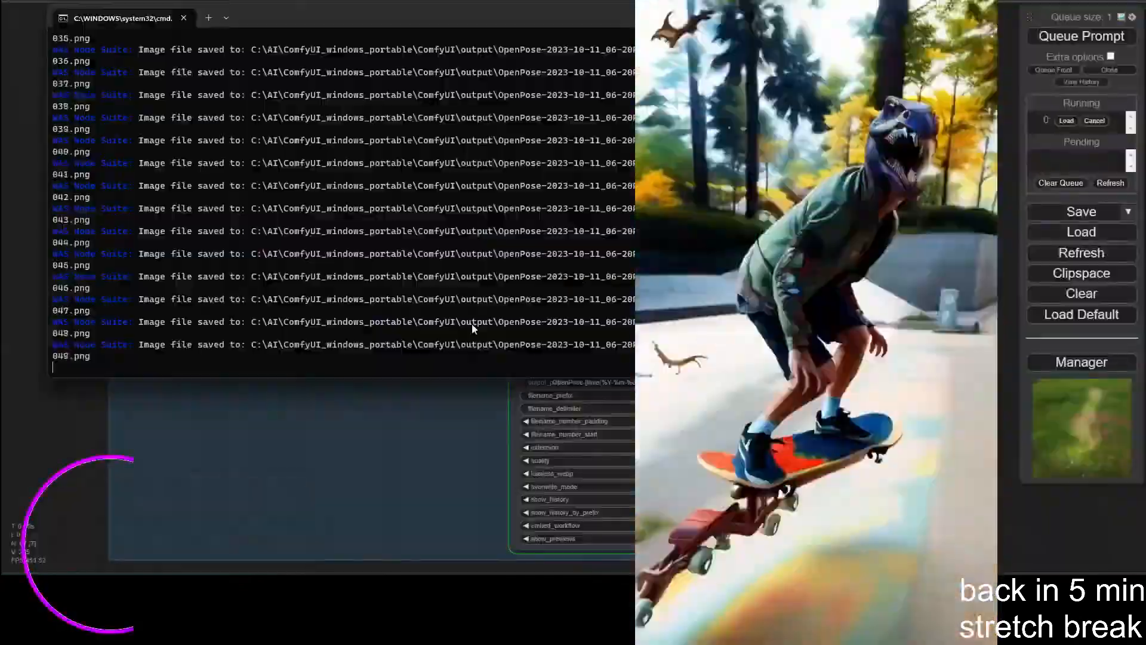
left_click_drag(713, 376, 753, 297)
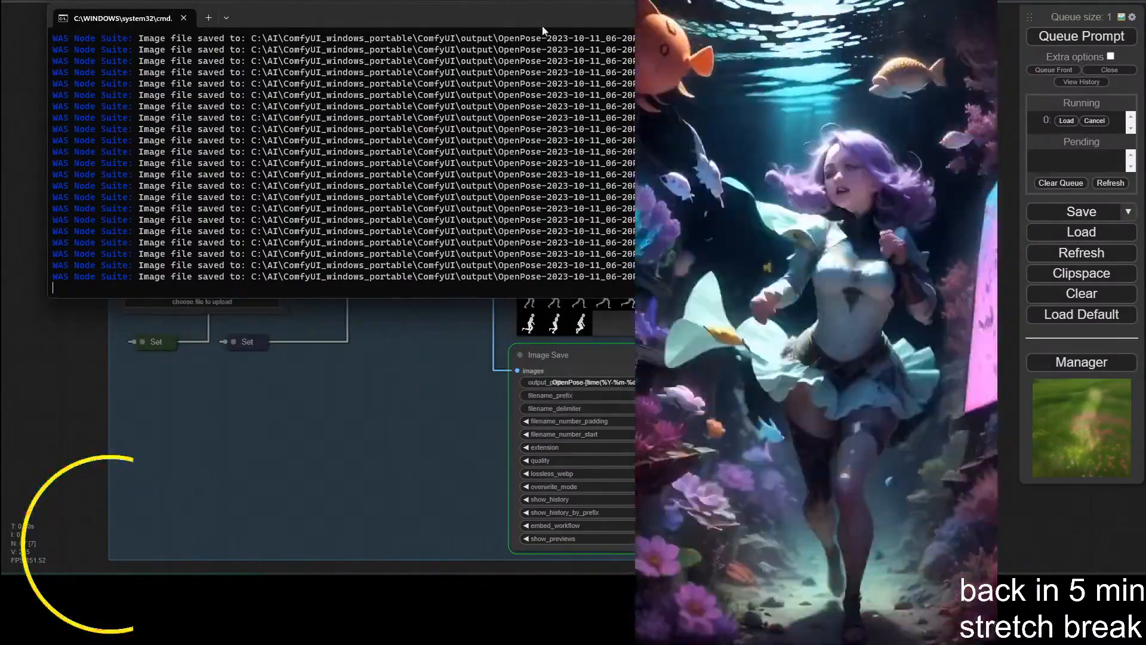
left_click_drag(542, 26, 403, 38)
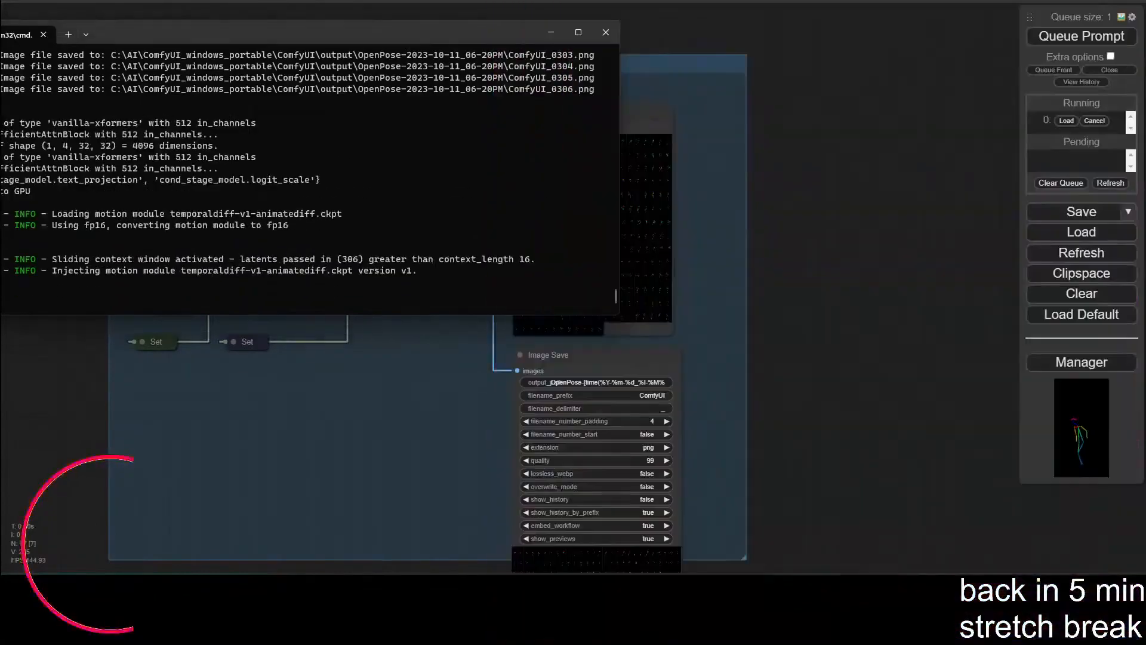
left_click(551, 32)
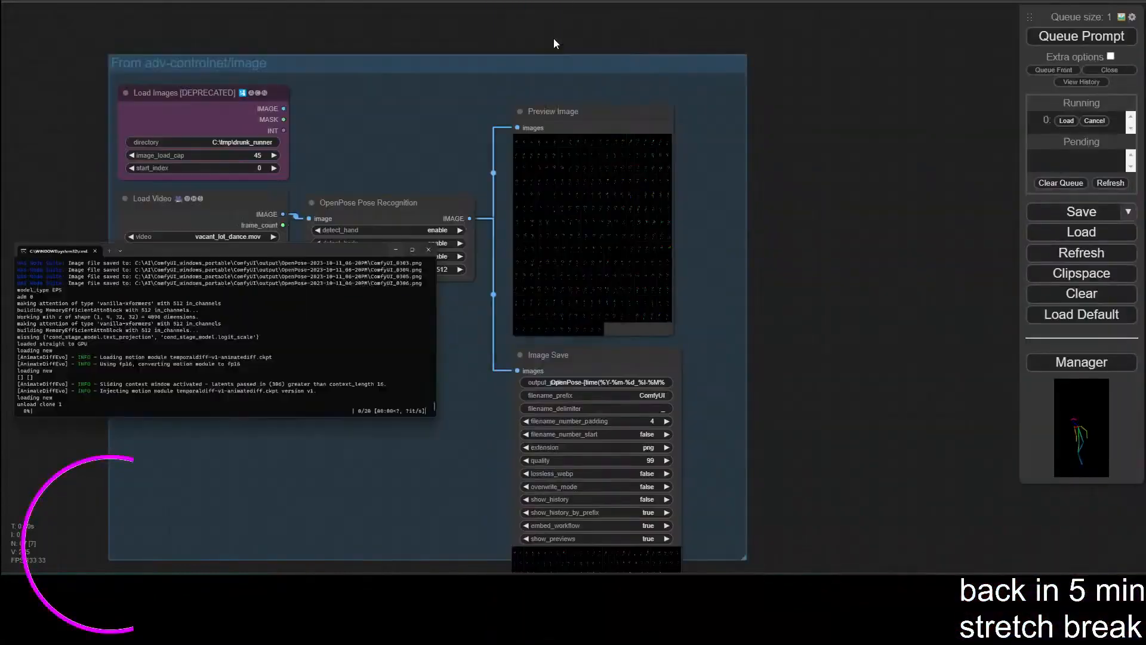
Enlarge a single pose frame in the Preview Image node and reopen the server console to check the sampling progress
left_click(521, 147)
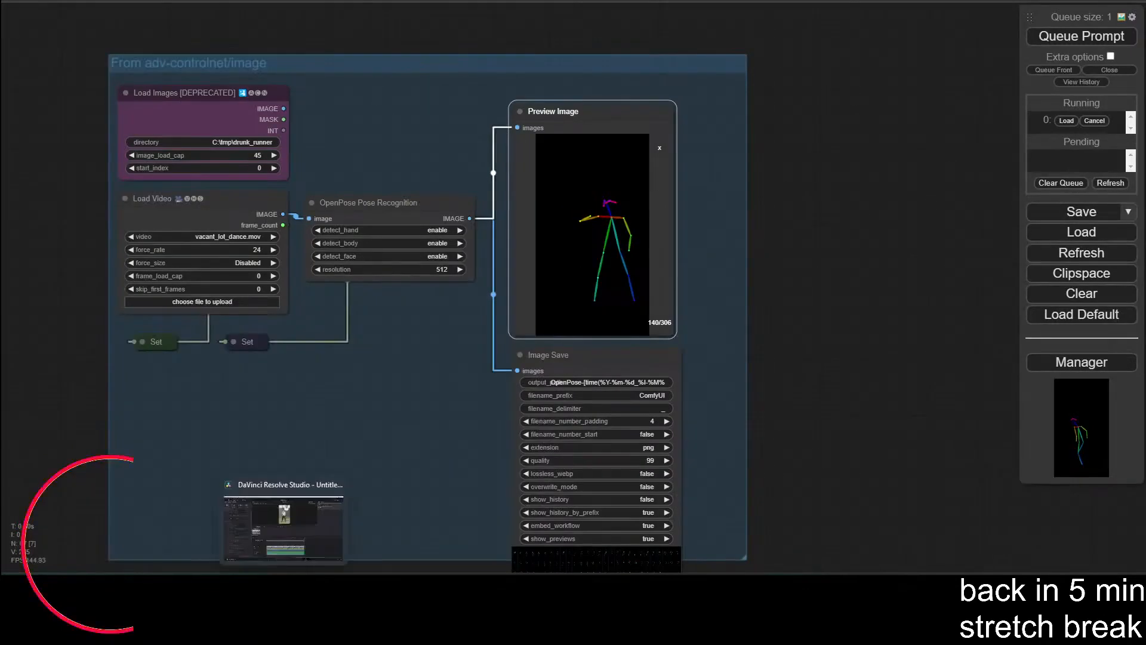
left_click(281, 588)
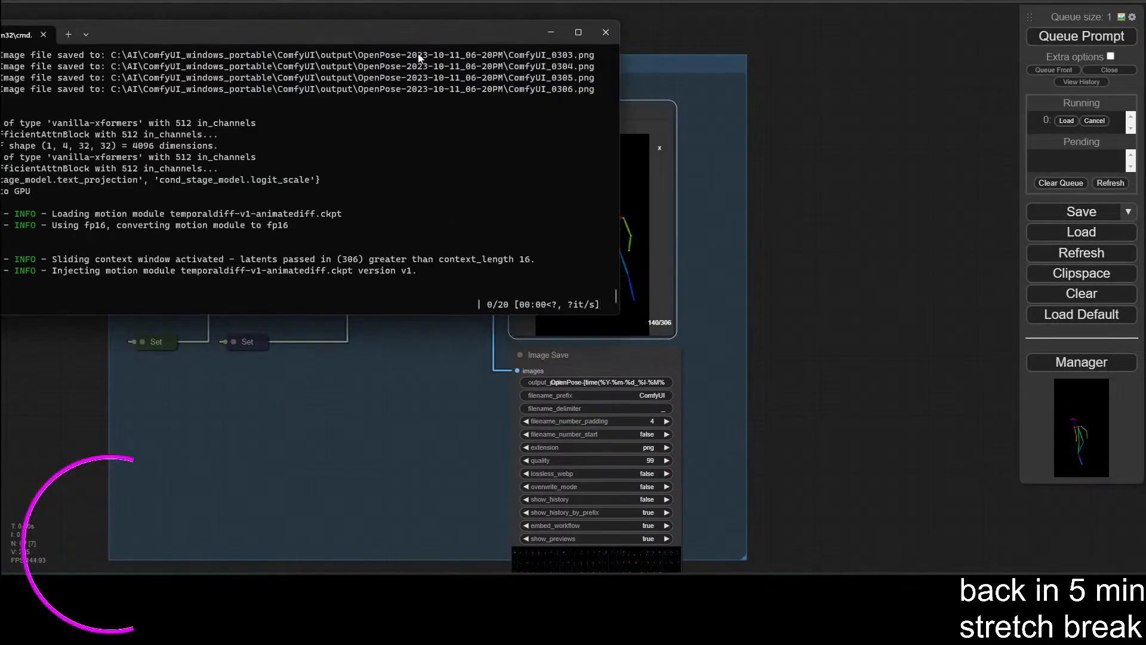
left_click_drag(422, 38, 530, 28)
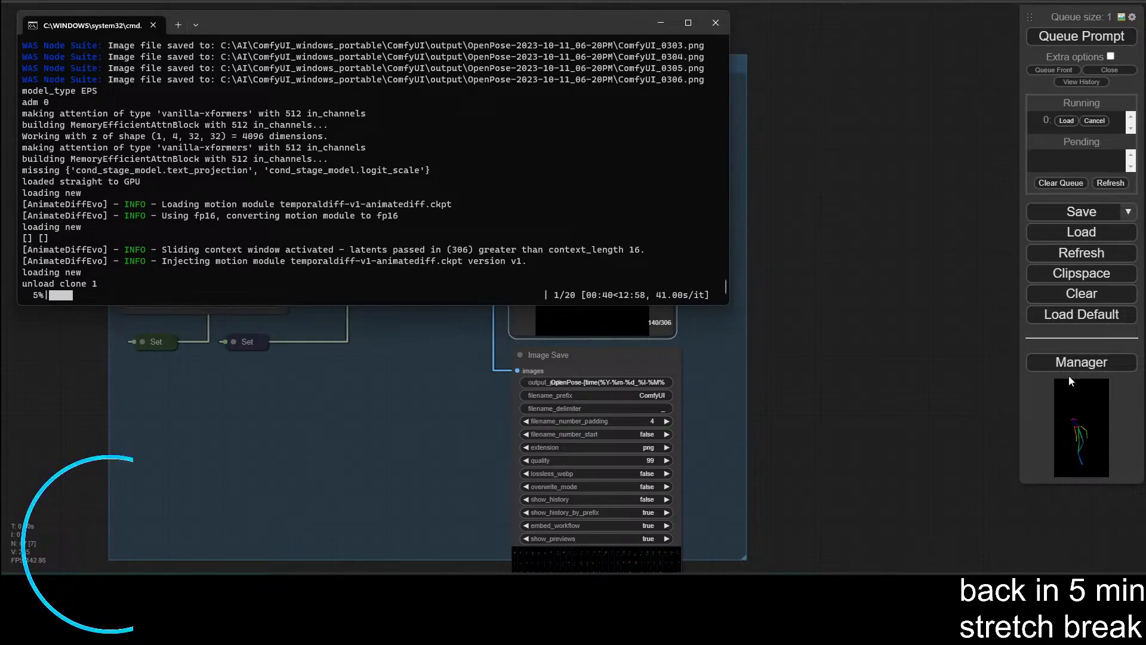
Return to the workflow and examine the enlarged pose frames in the Preview Image node
left_click(984, 406)
left_click(587, 165)
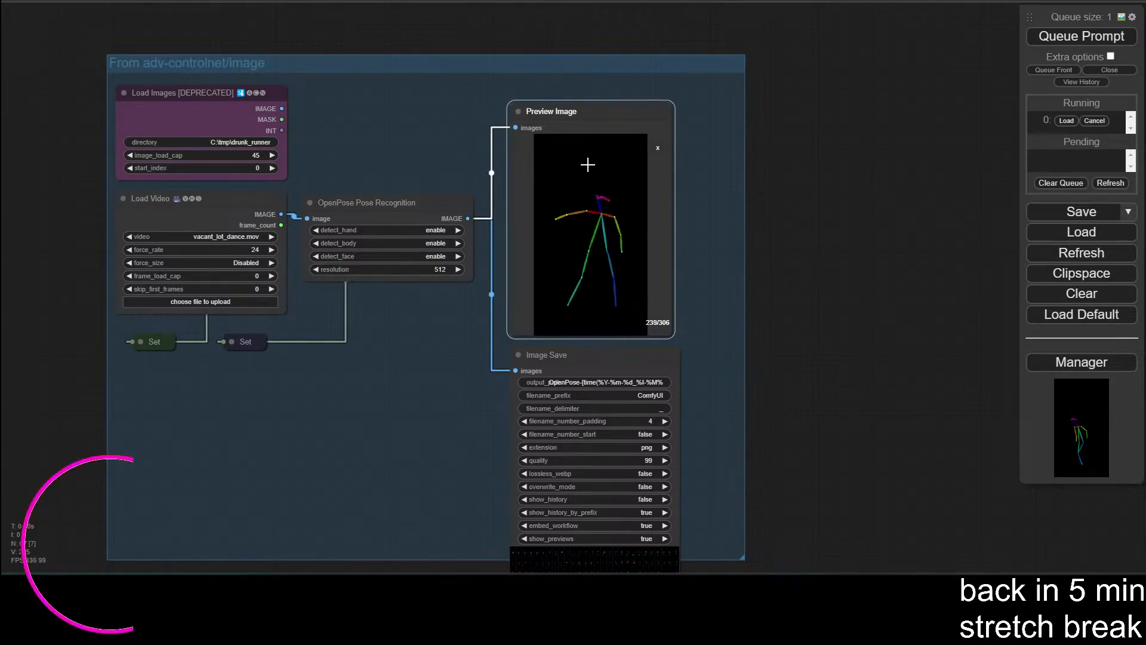
scroll(747, 246, "up", 4)
Open the C:\AI\ComfyUI_windows_portable\ComfyUI\output folder in a file window
key("super+r")
type("c:")
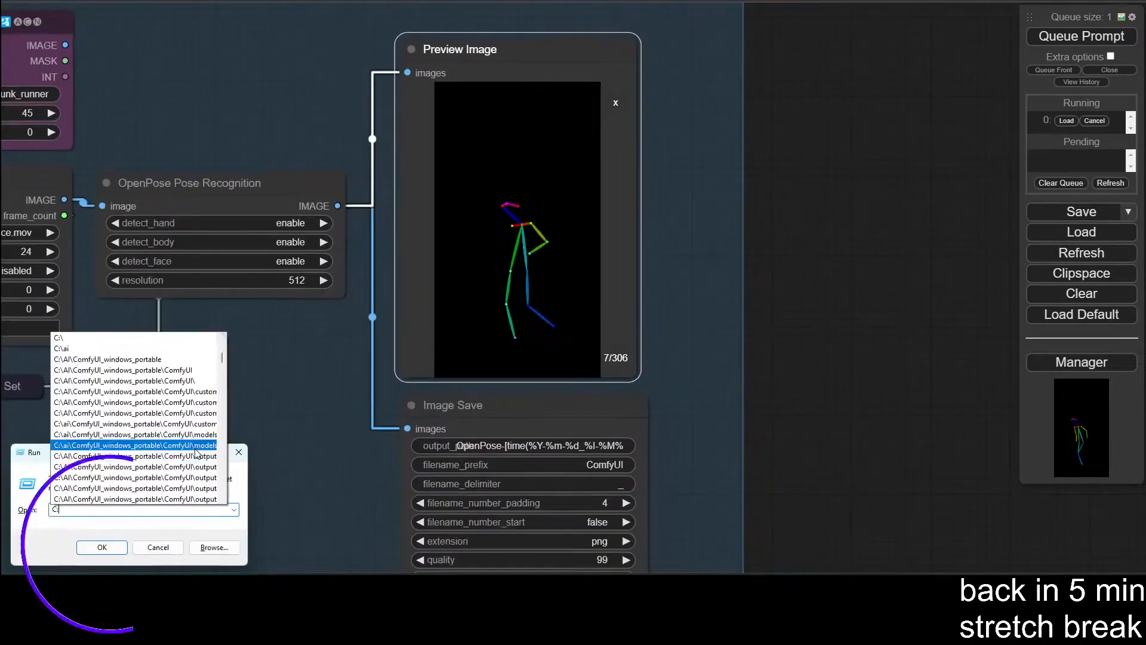
left_click(137, 445)
key("Return")
left_click(335, 209)
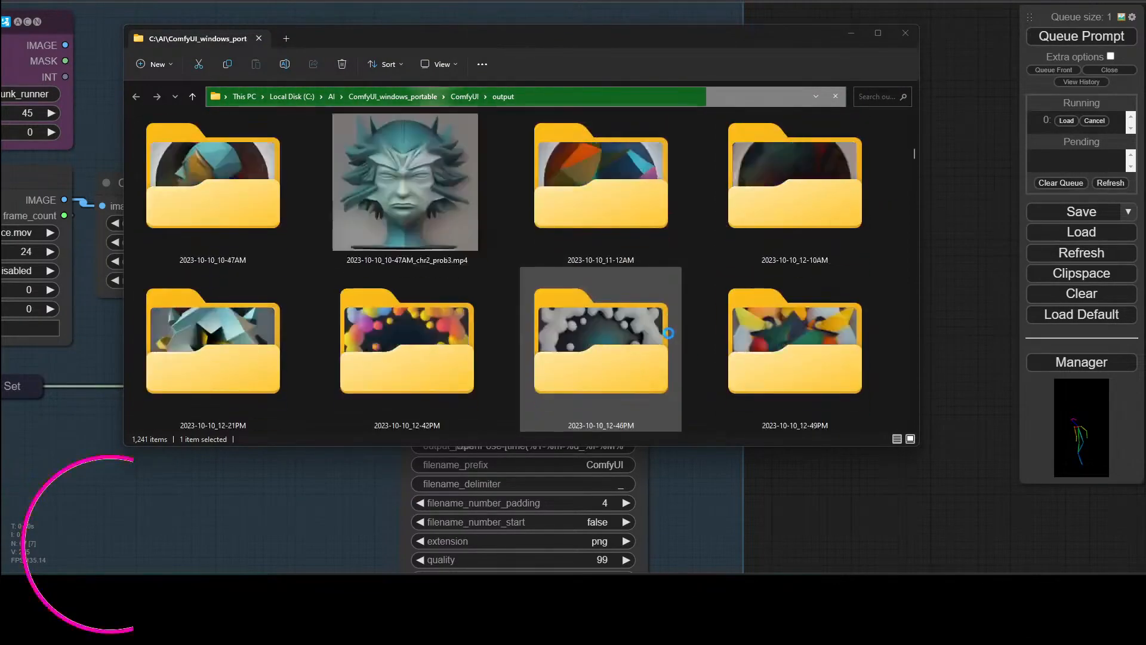
Open the 2023-10-09_10-20PM folder to inspect its frames and go back to the output folder
scroll(669, 333, "up", 6)
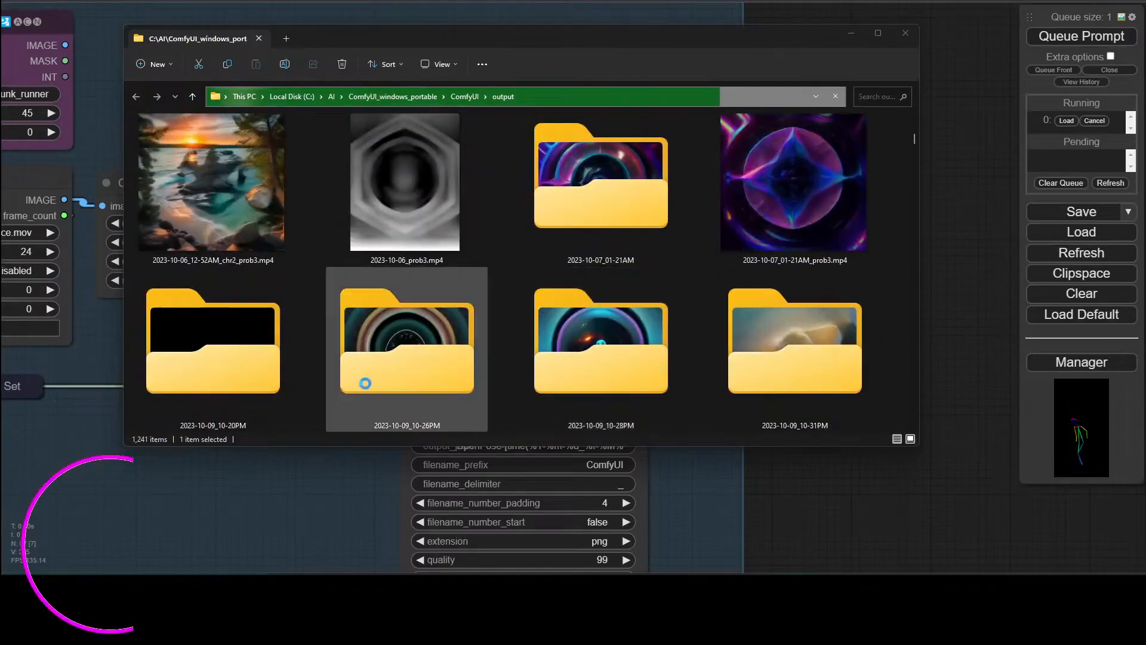
double_click(212, 363)
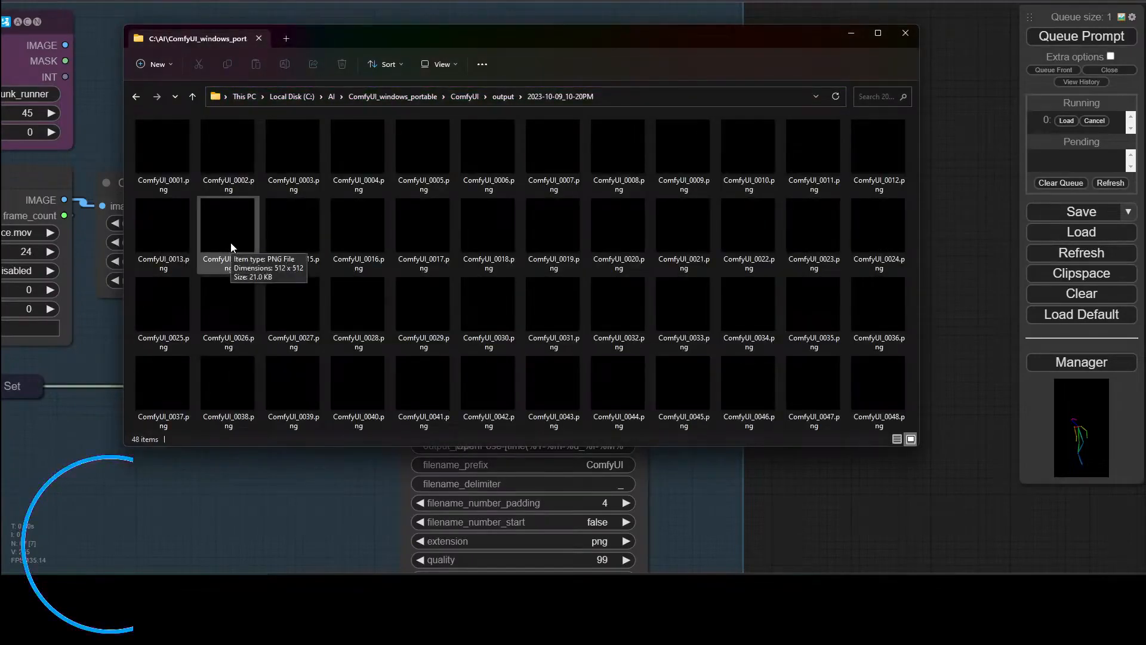
key("alt+Left")
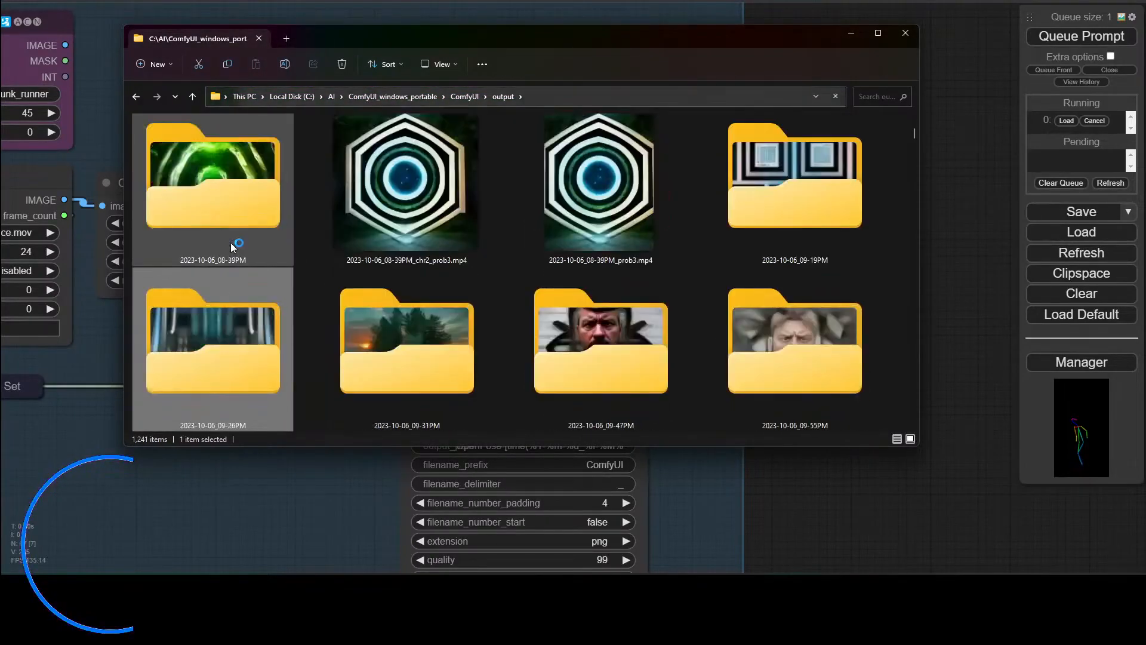
Look through the output folder's thumbnails for the saved OpenPose frames
left_click(230, 243)
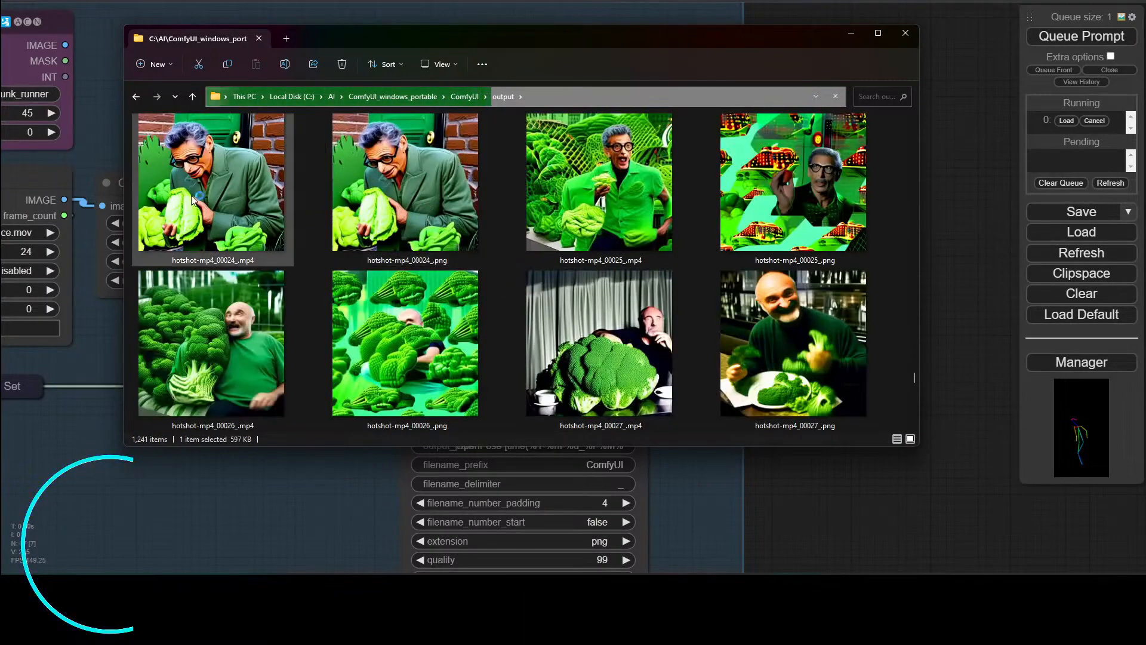
left_click(191, 194)
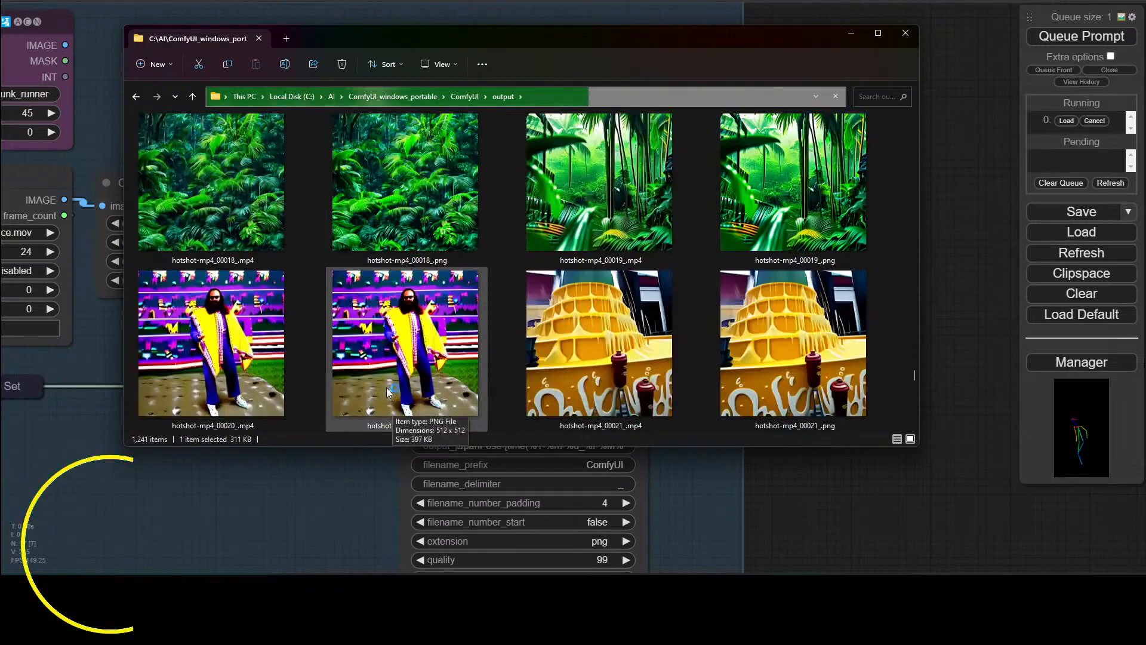
scroll(415, 366, "up", 9)
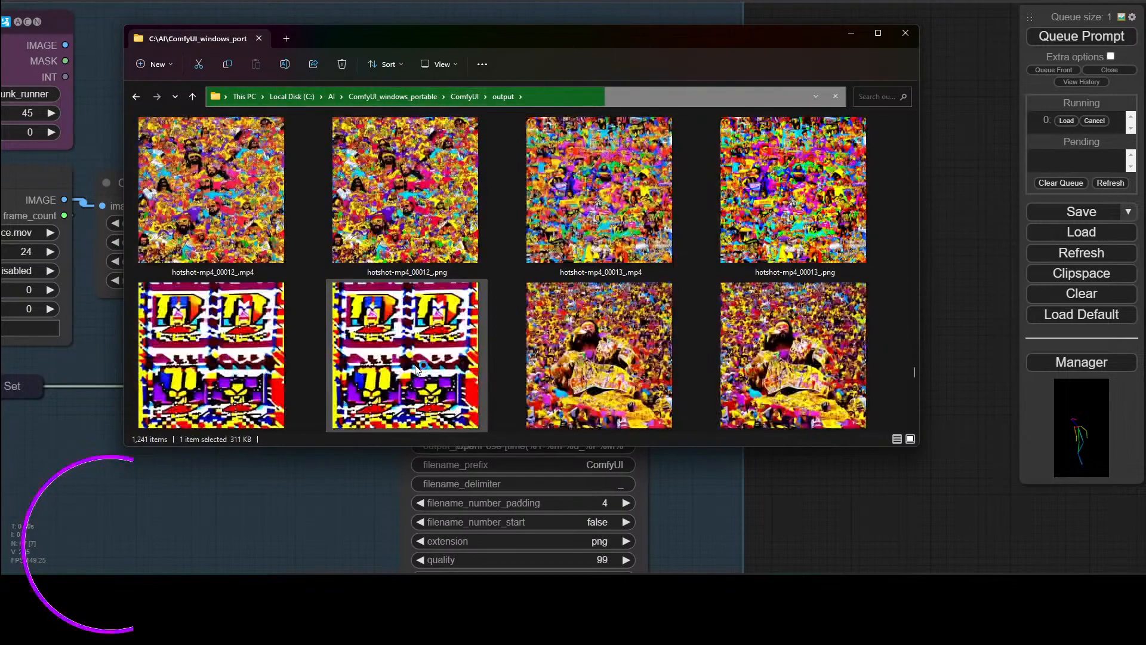
scroll(416, 373, "up", 9)
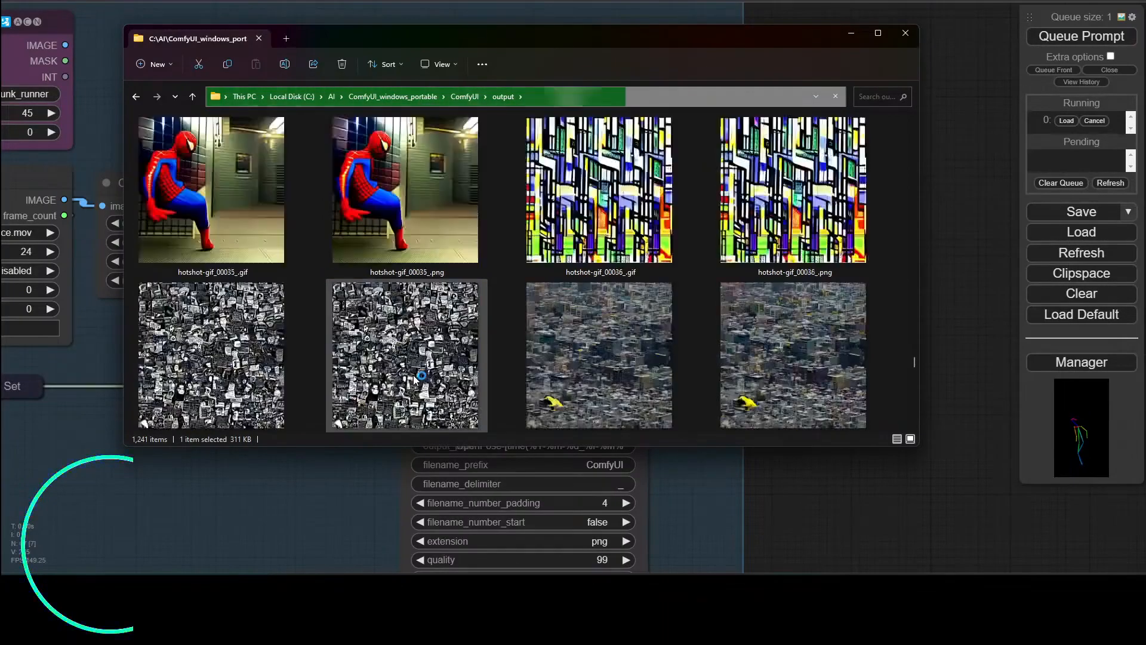
scroll(413, 375, "up", 10)
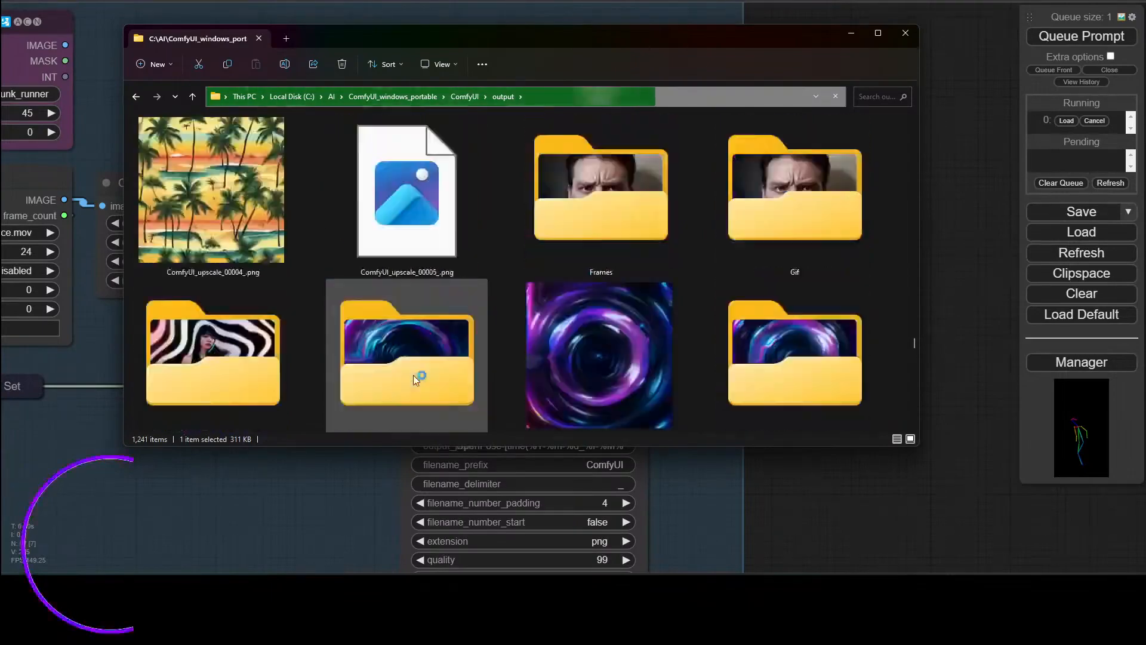
scroll(413, 374, "up", 10)
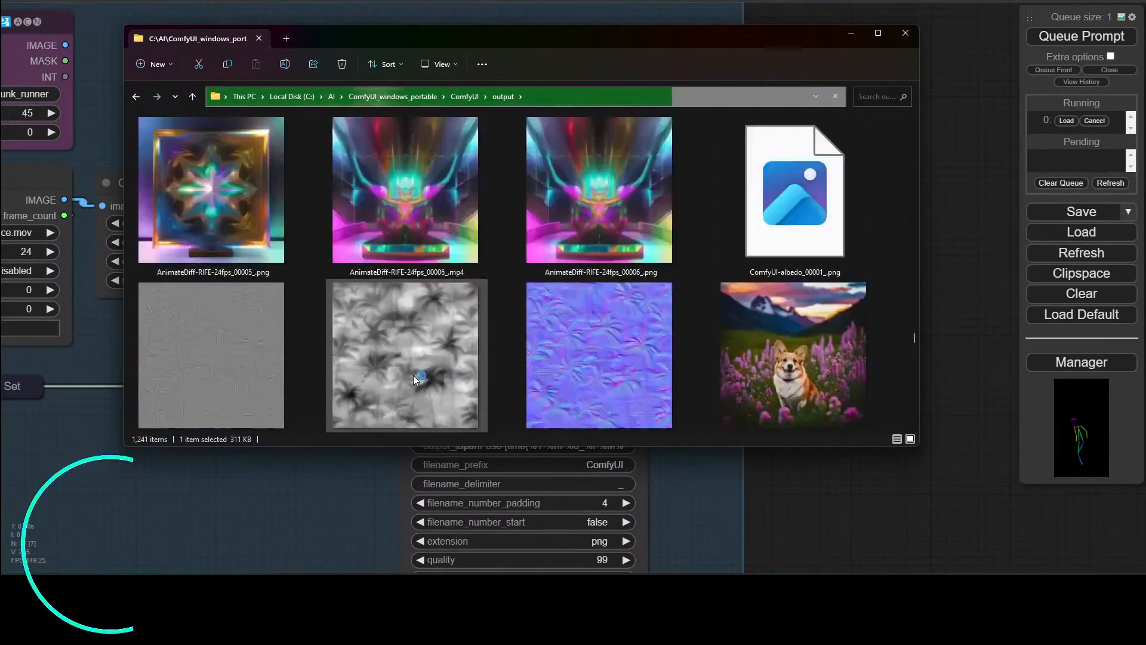
scroll(396, 346, "up", 12)
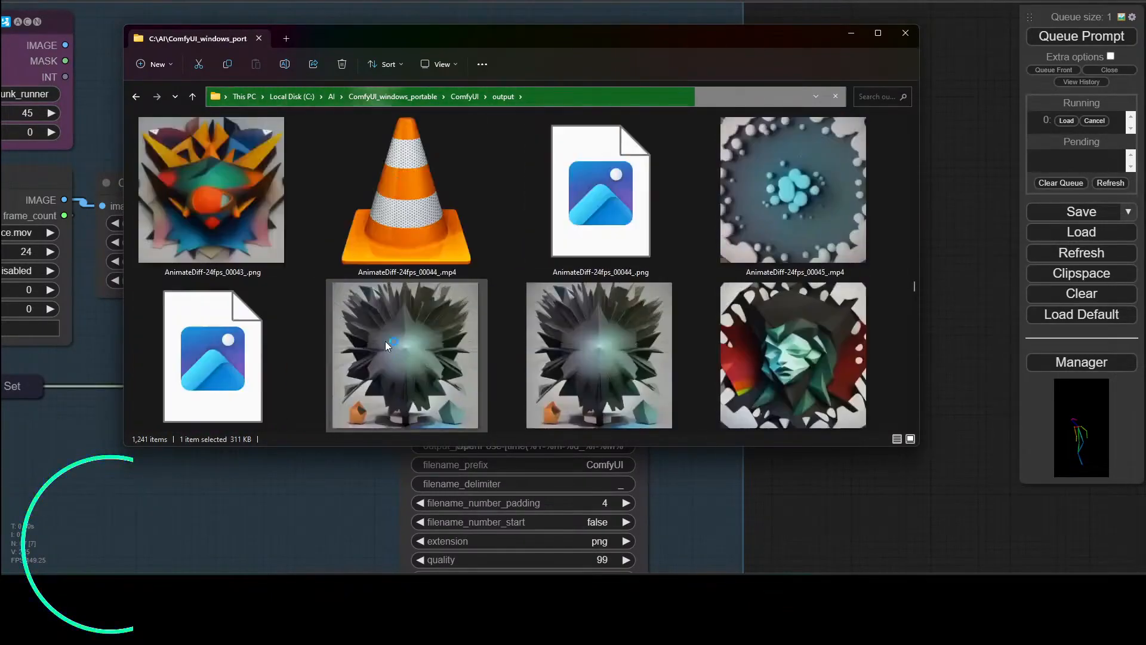
Expand the output folder window to full size and continue searching its thumbnails for the pose frames
left_click_drag(919, 267, 915, 122)
key("F11")
scroll(605, 421, "down", 10)
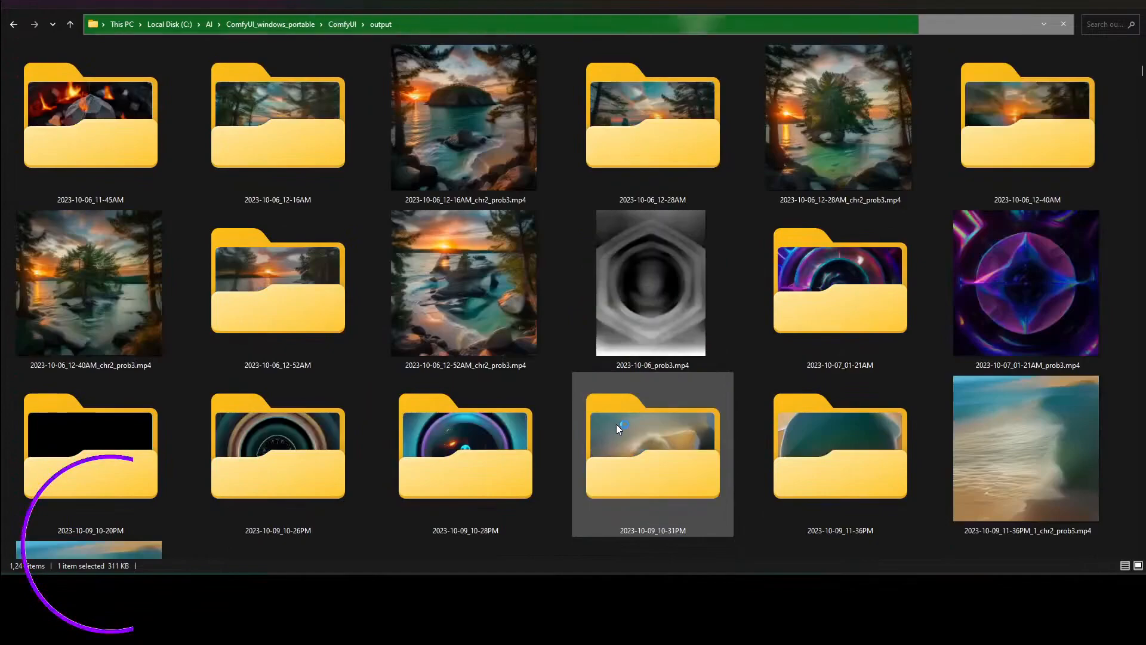
scroll(608, 421, "down", 15)
scroll(616, 430, "down", 20)
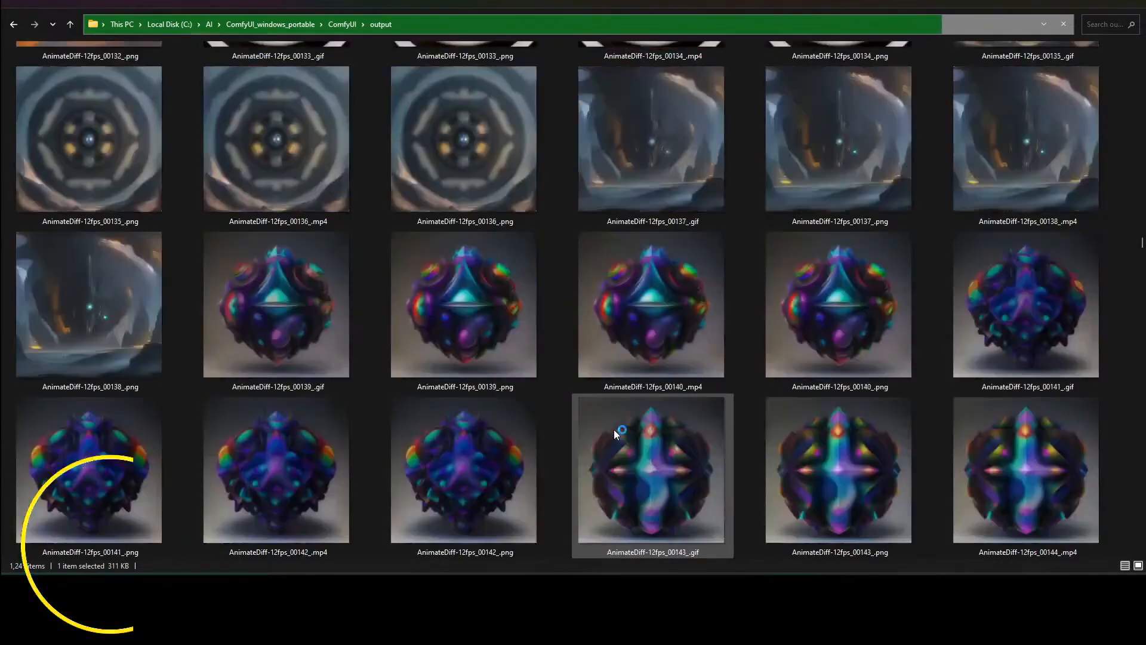
scroll(613, 428, "down", 10)
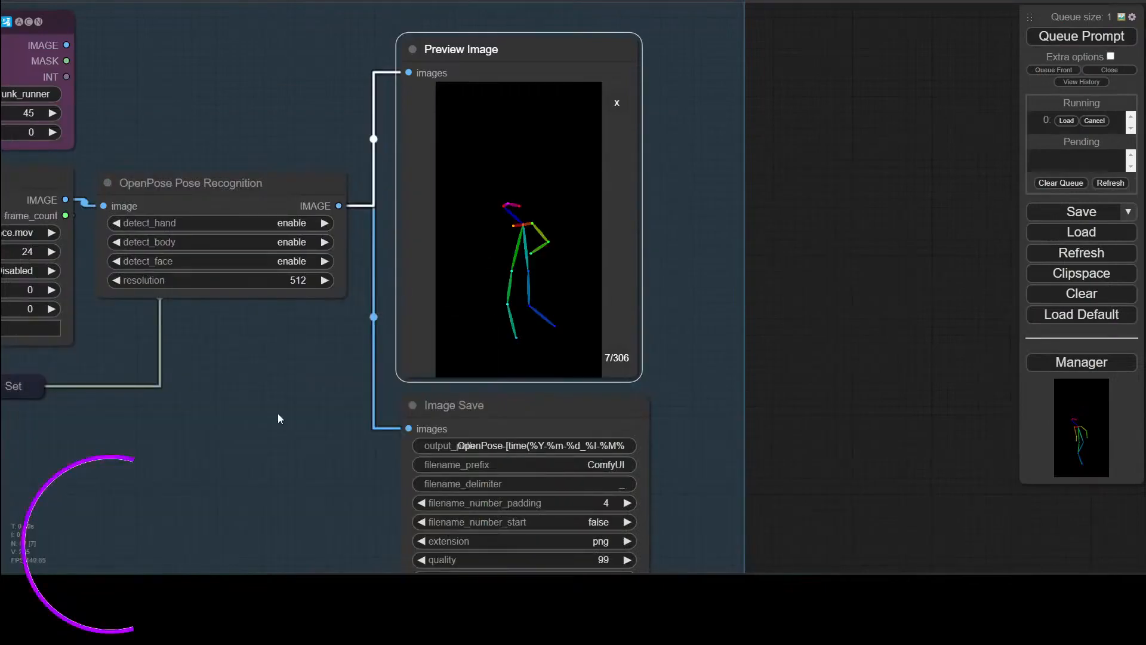
Check the full output_path value of the Image Save node to identify the pose frames' folder name
left_click_drag(277, 418, 194, 157)
scroll(455, 197, "up", 3)
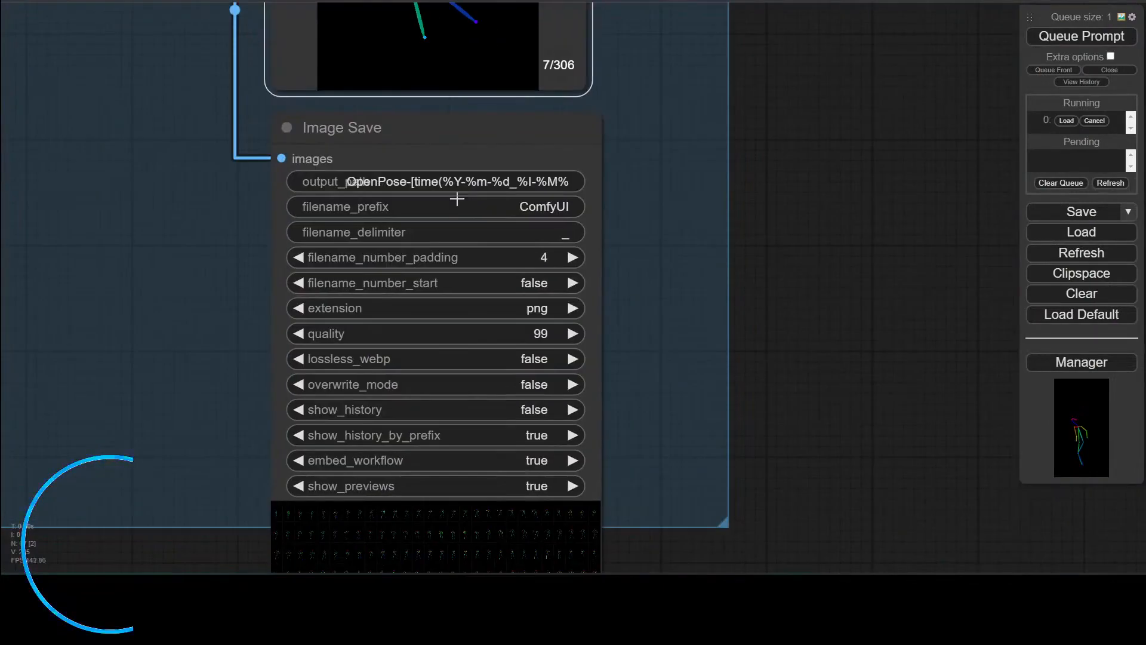
left_click(411, 178)
key("End")
key("Home")
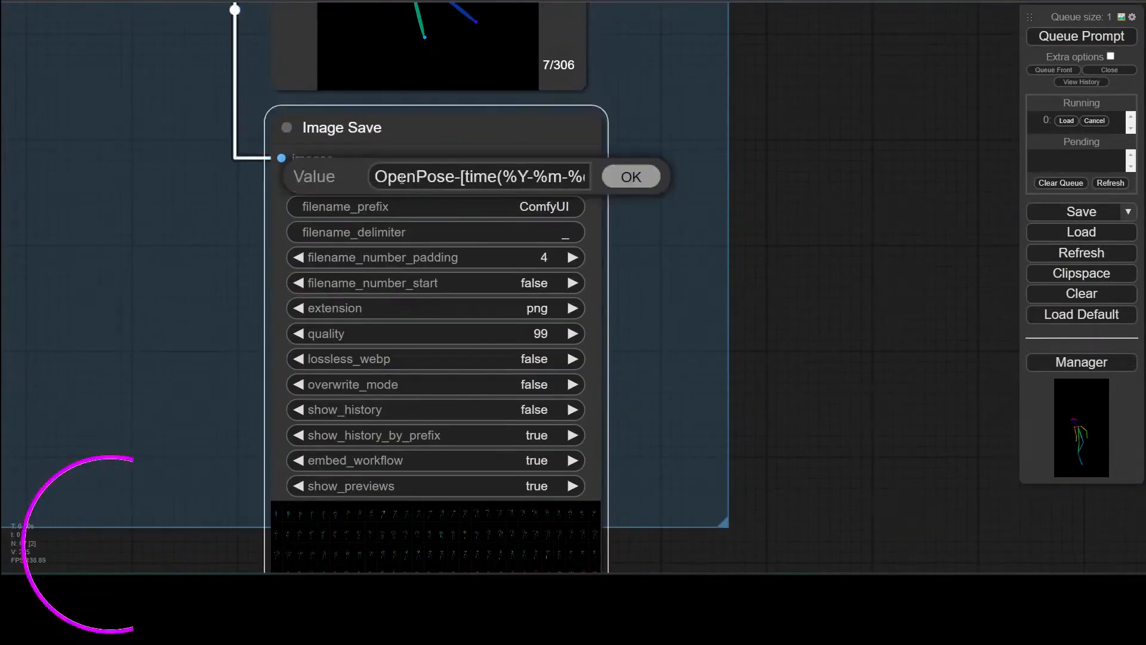
key("Return")
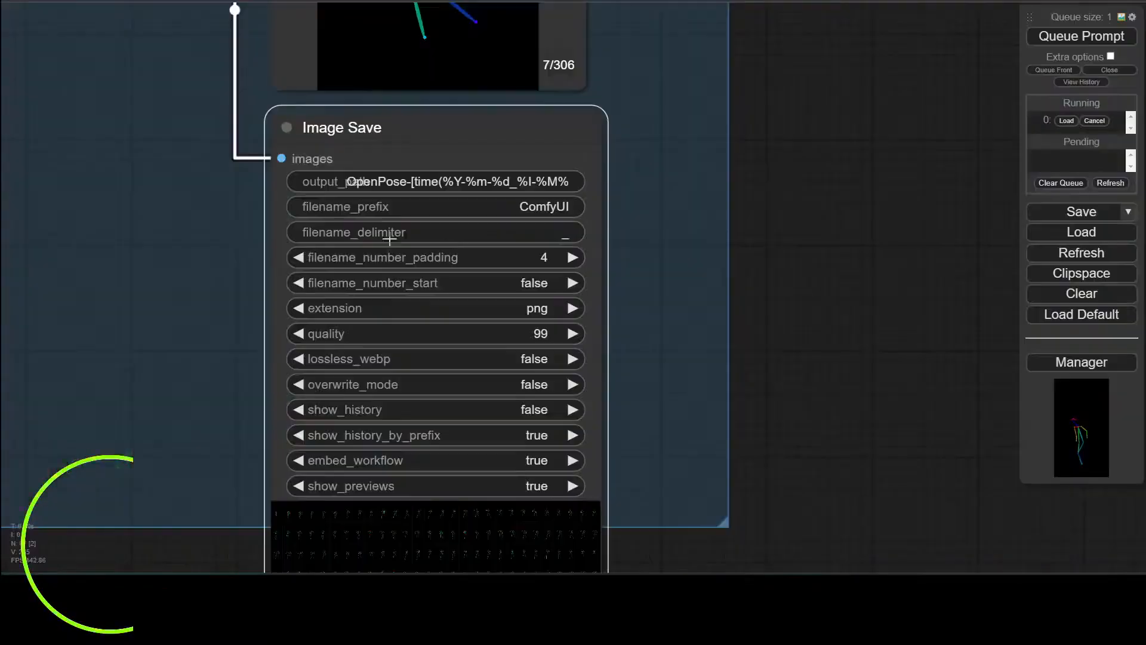
Reopen the ComfyUI output folder, find the OpenPose-2023-10-11_06-20PM subfolder in the file list and open it
key("super+r")
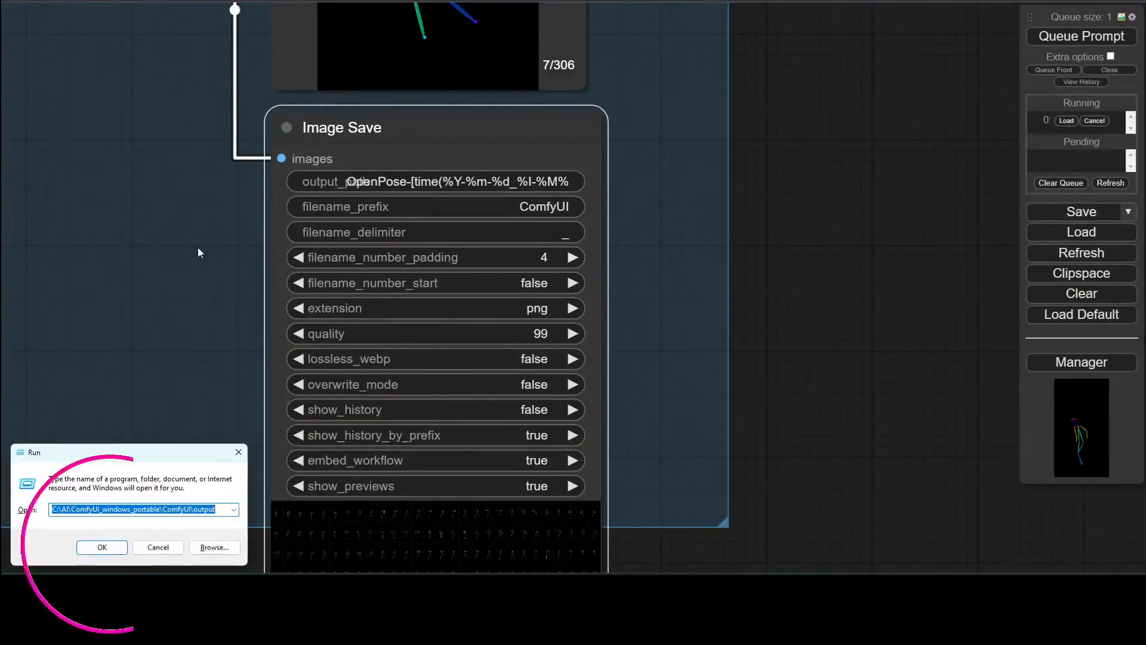
key("Return")
scroll(195, 449, "down", 10)
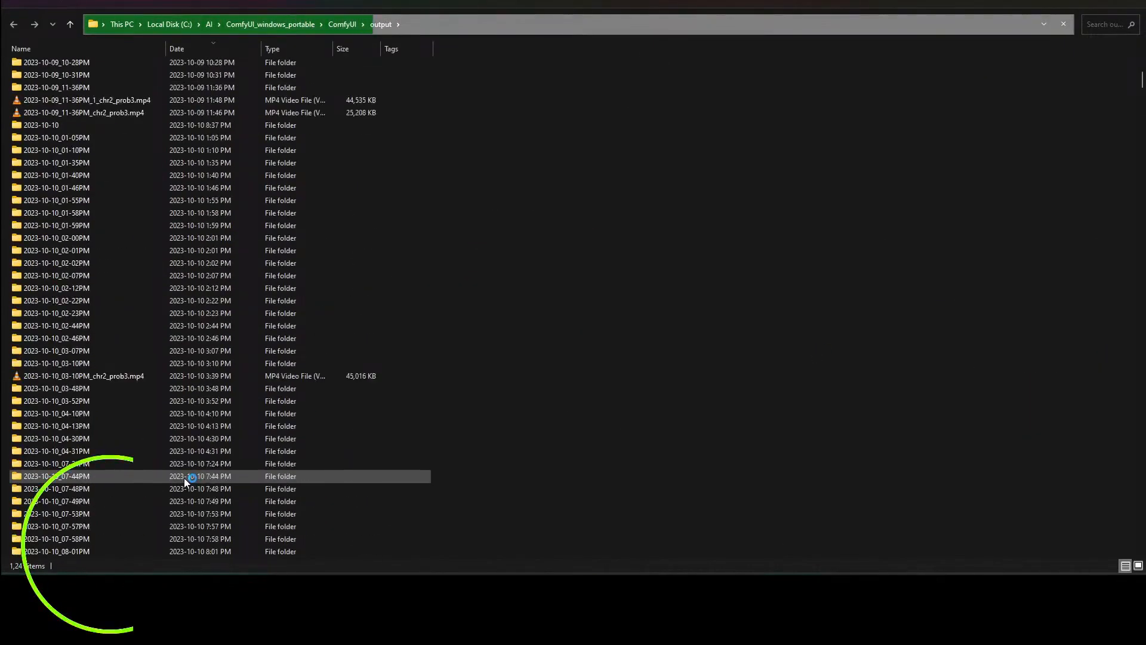
scroll(184, 478, "up", 10)
scroll(217, 243, "down", 20)
scroll(136, 299, "up", 20)
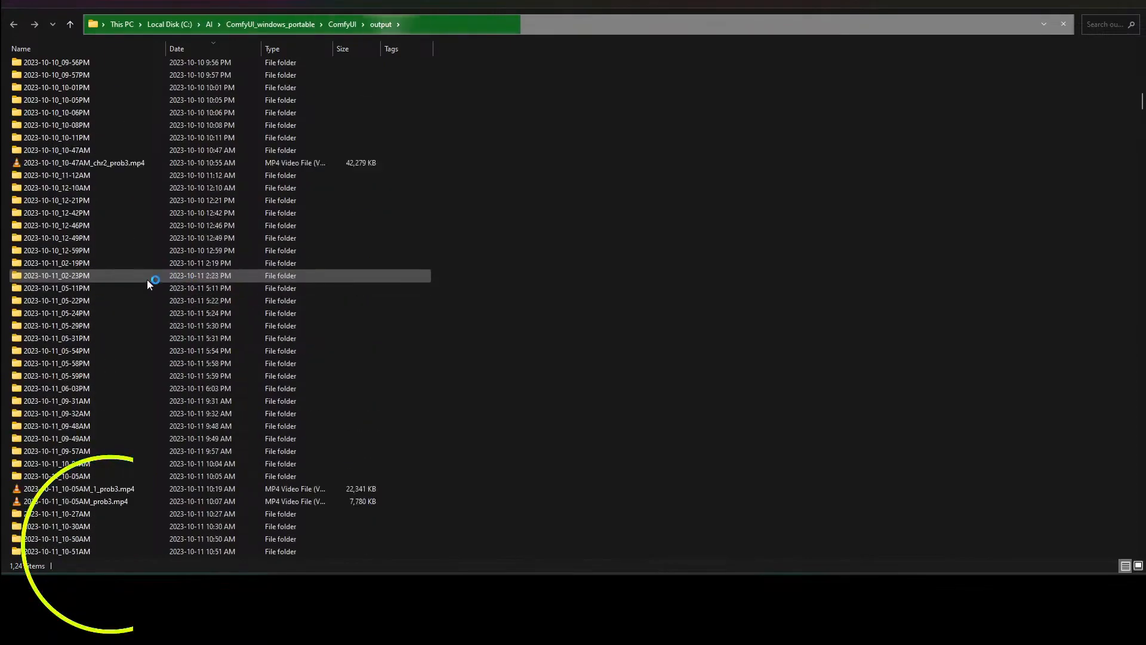
scroll(140, 265, "up", 5)
scroll(575, 257, "up", 8)
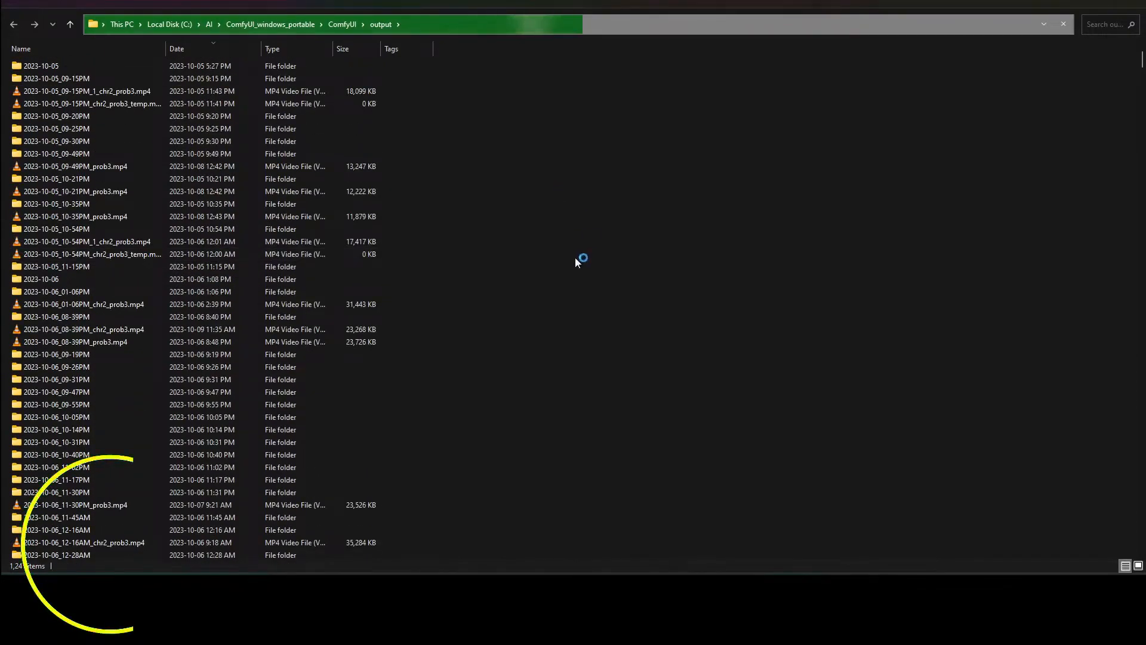
scroll(472, 364, "down", 20)
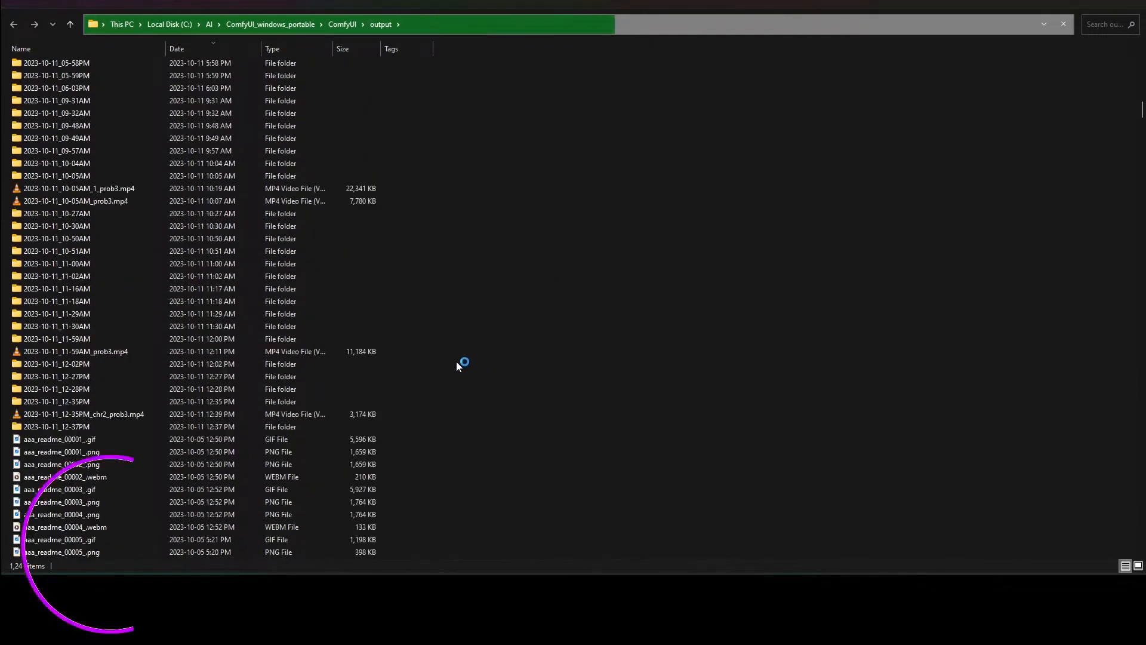
scroll(465, 344, "down", 20)
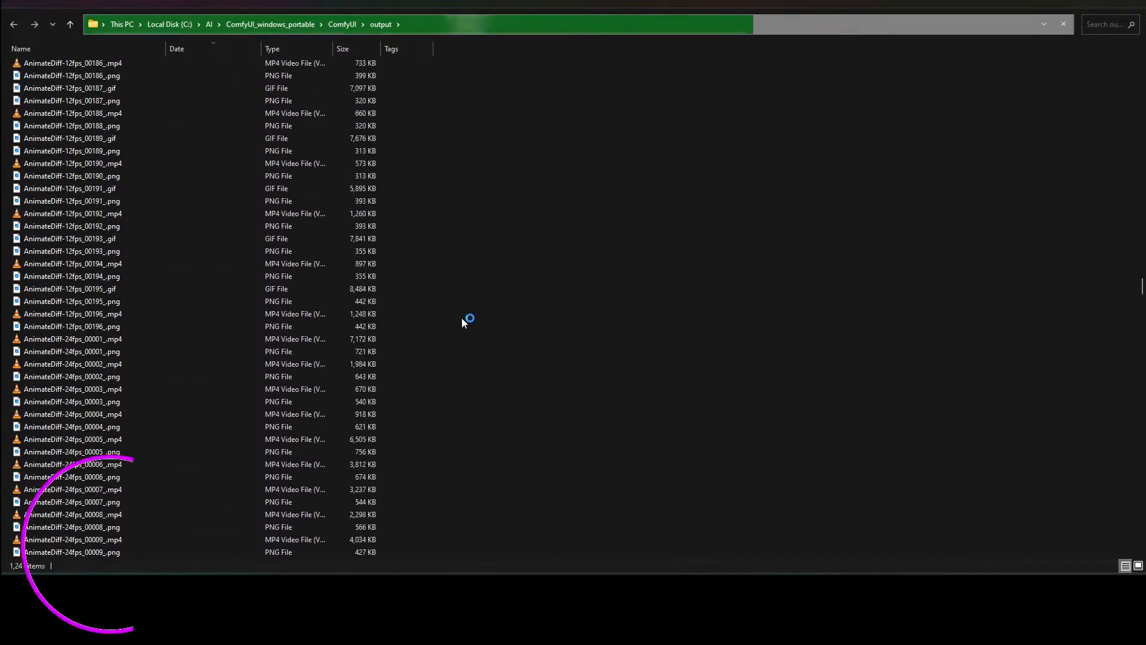
left_click_drag(1141, 304, 1131, 557)
double_click(102, 464)
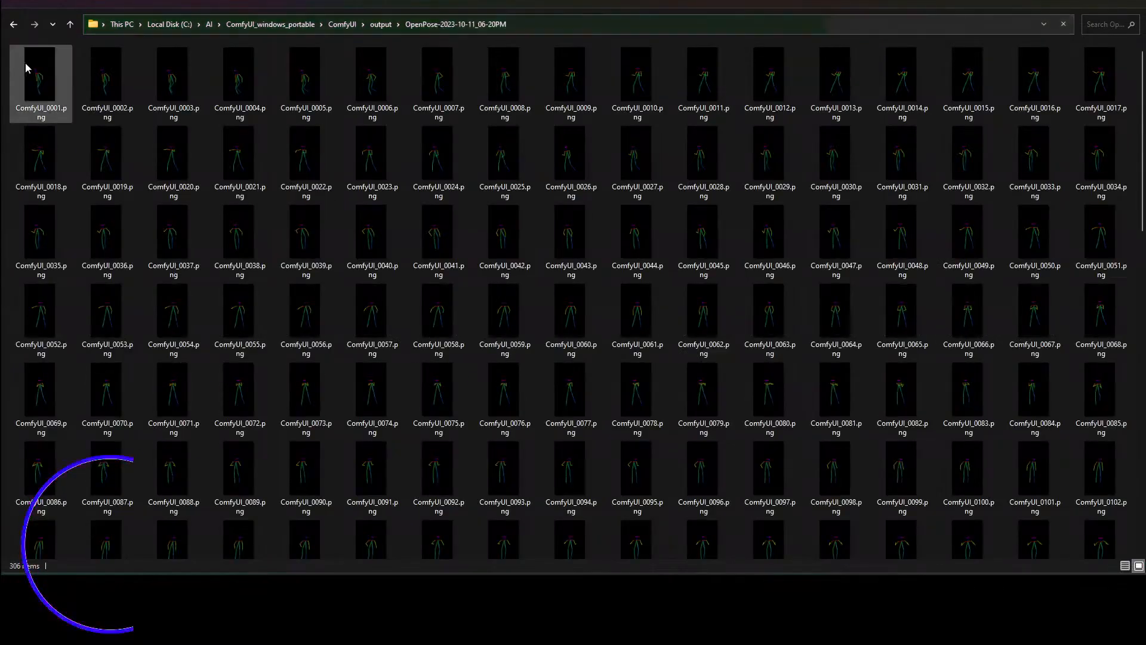
Open the first pose frame, ComfyUI_0001.png, in the image viewer to inspect it
right_click(30, 72)
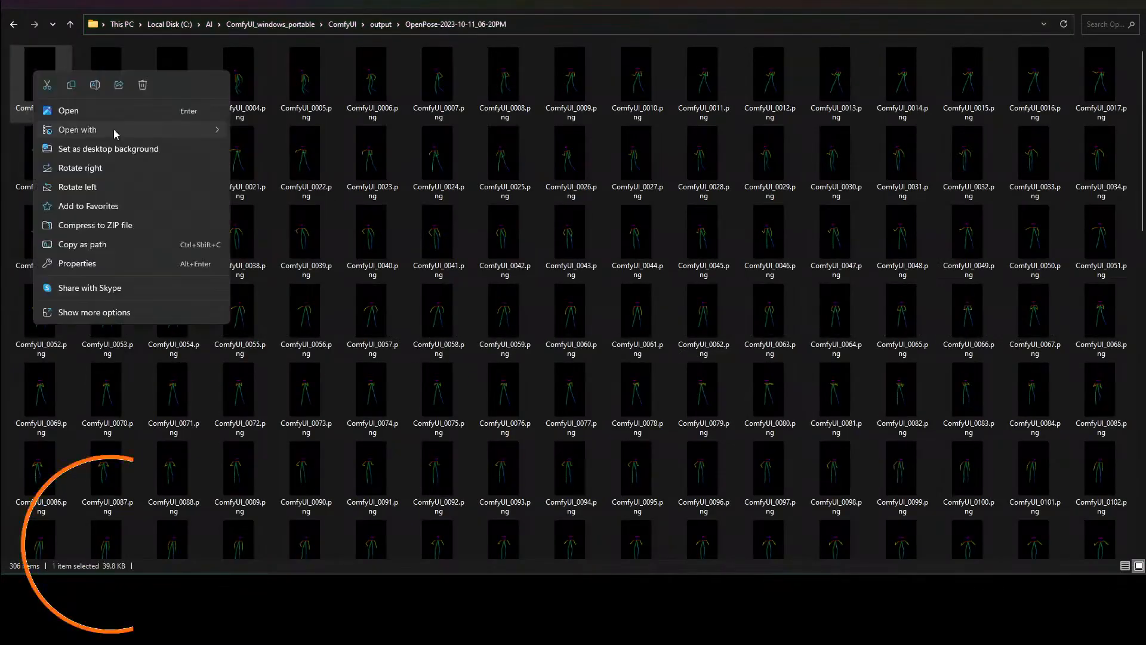
left_click(63, 110)
double_click(603, 44)
key("space")
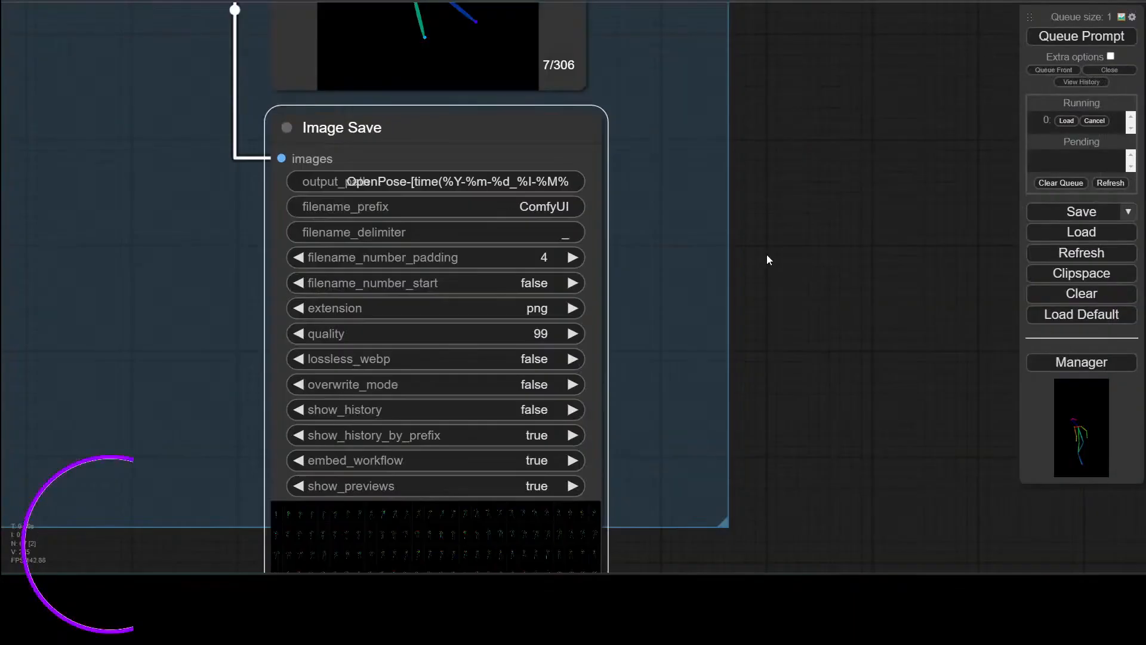
Bring the pose frames folder back up, look through its parent output folder's file list and minimise the window
scroll(767, 259, "down", 4)
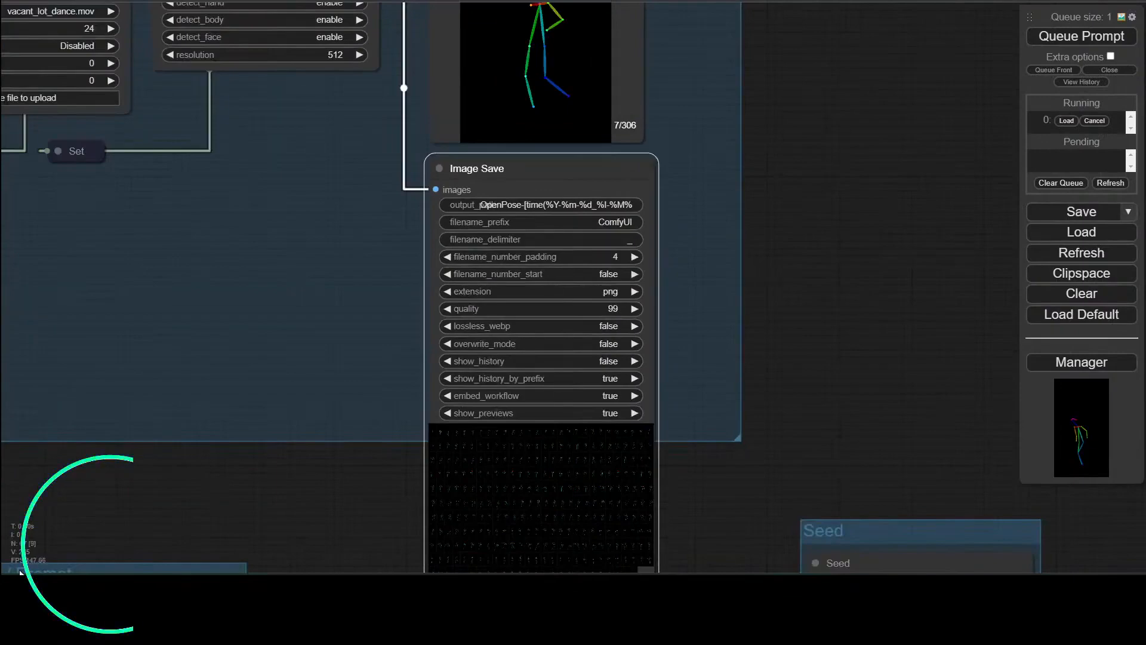
mouse_move(129, 588)
left_click(144, 544)
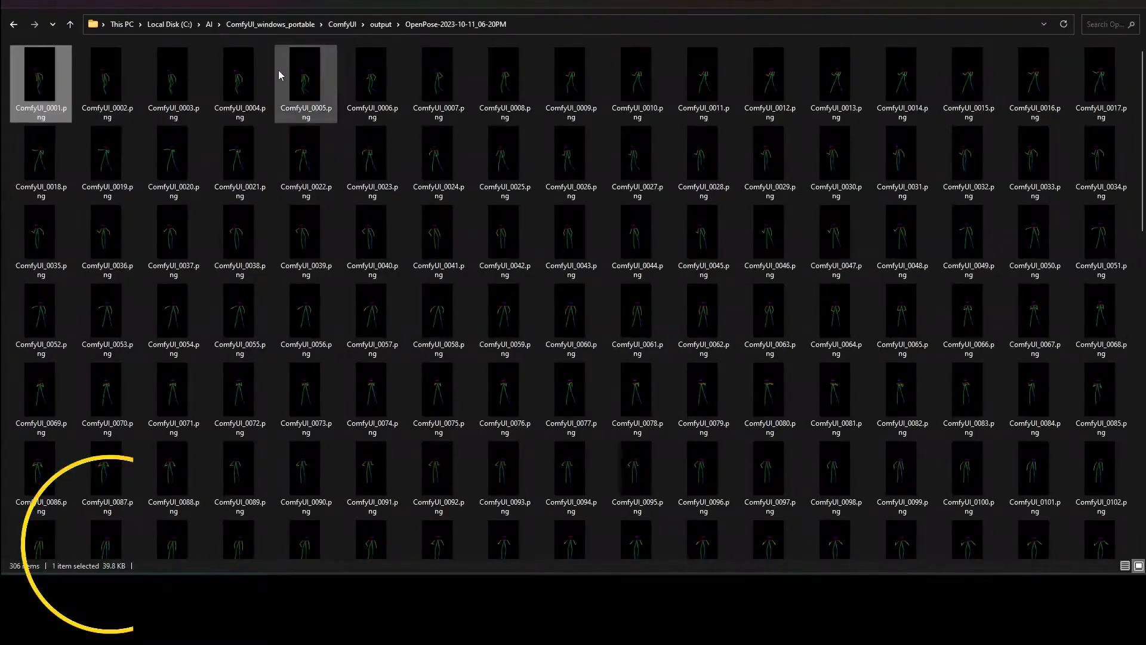
left_click(376, 26)
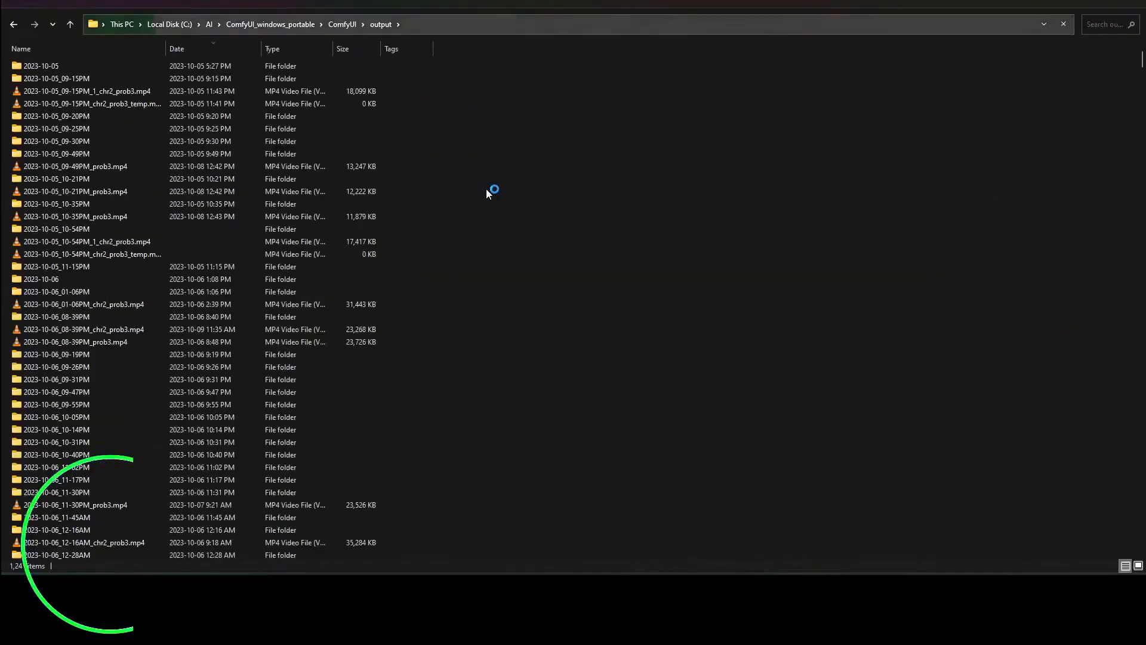
scroll(461, 198, "down", 20)
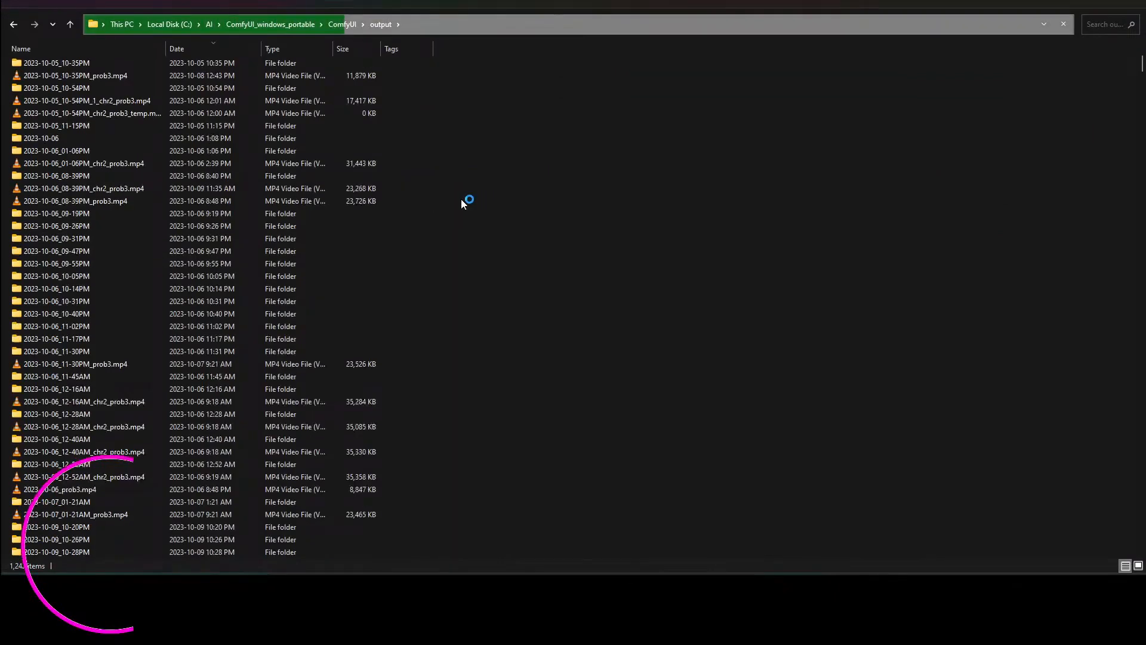
scroll(481, 363, "down", 20)
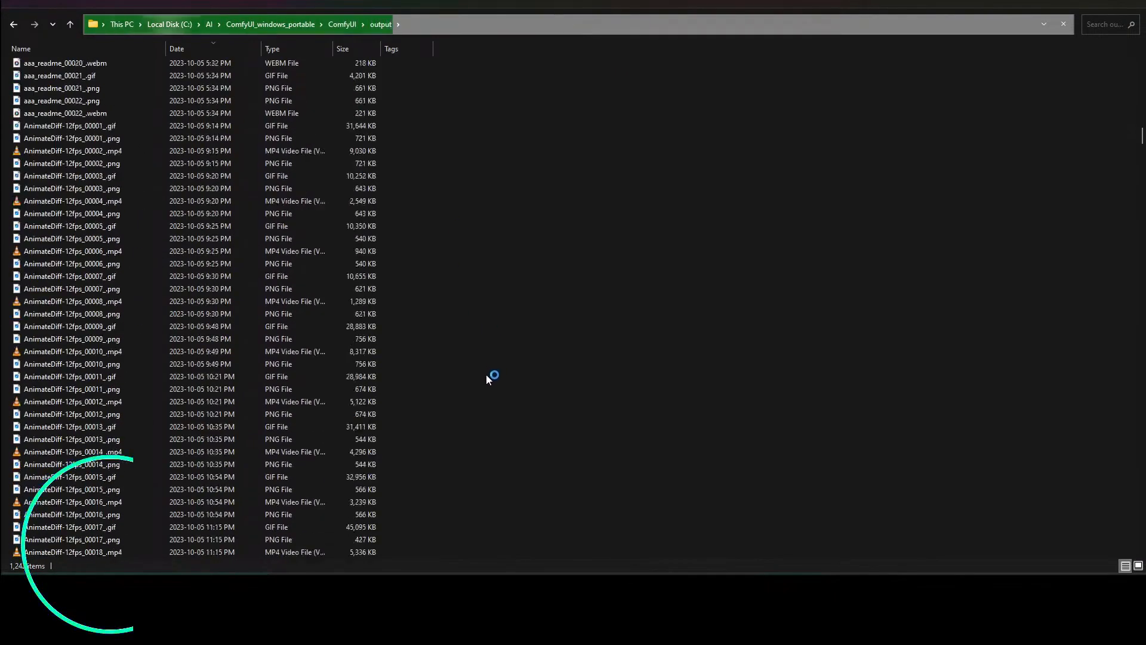
left_click_drag(1141, 144, 1138, 36)
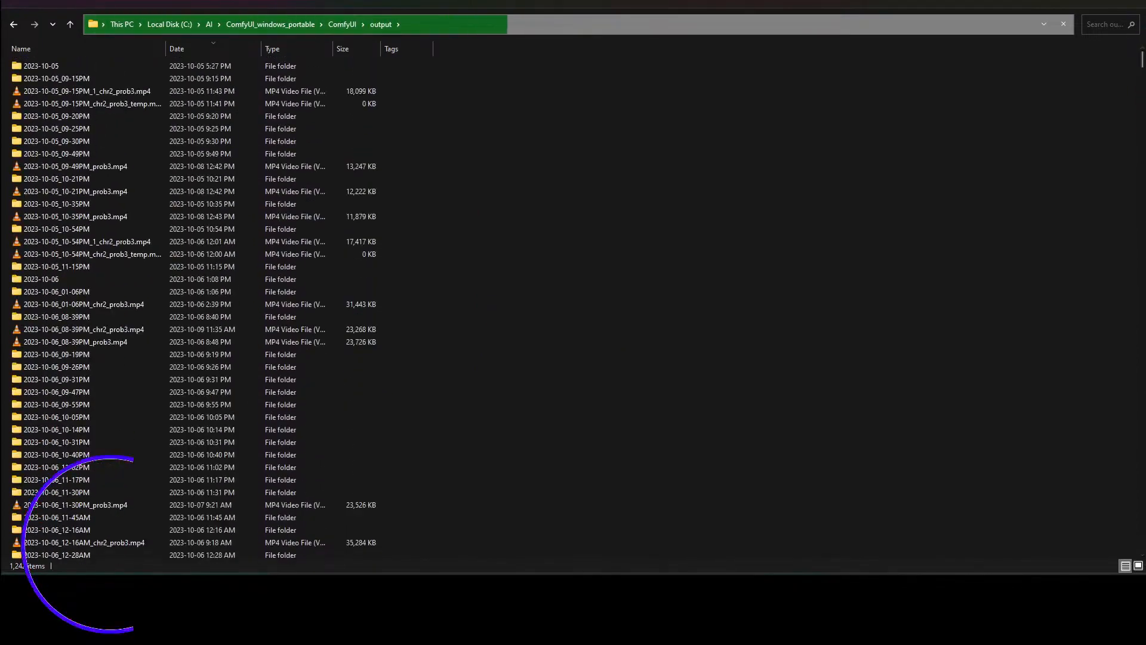
key("super+Down")
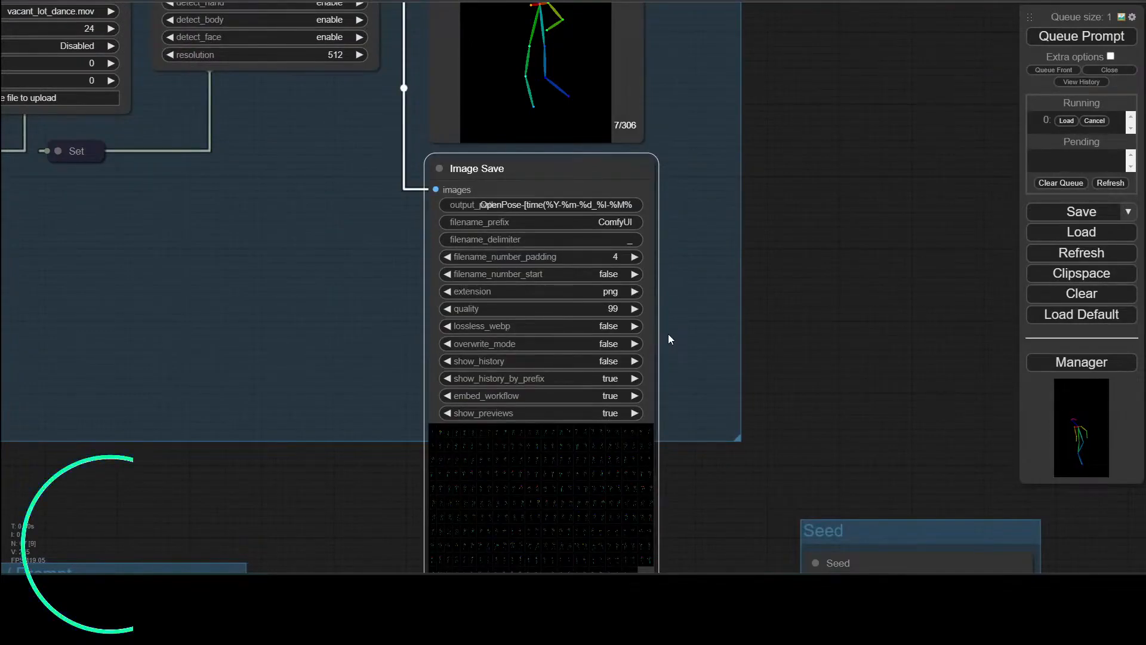
Bring up the ComfyUI console window and check the sampling progress
key("alt+Tab")
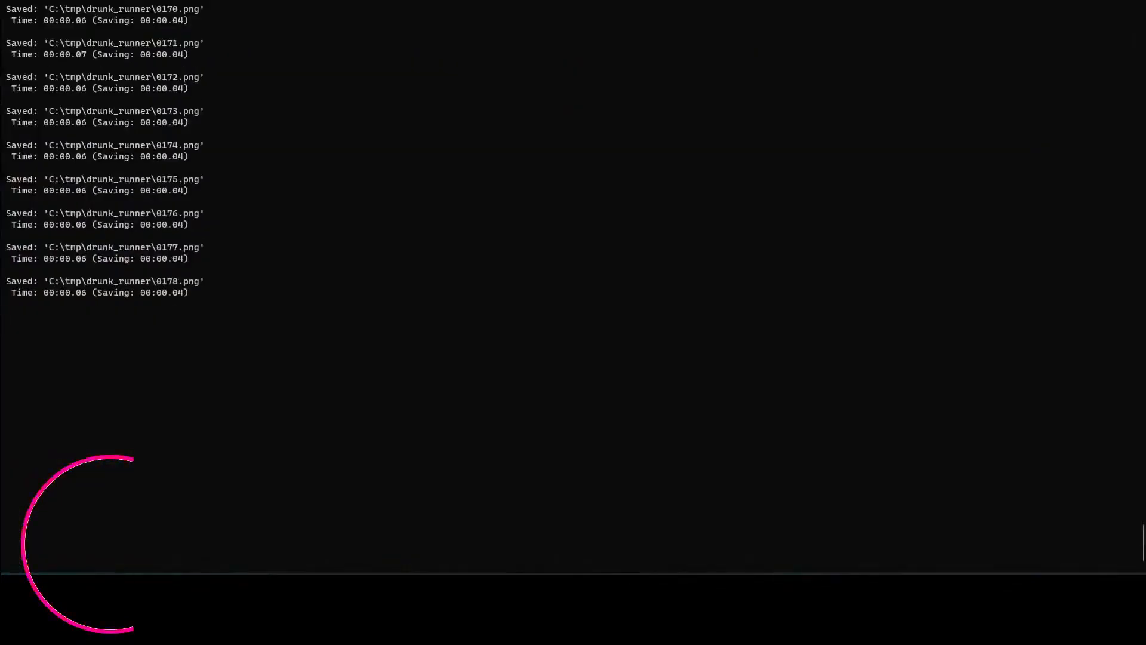
key("alt+Tab")
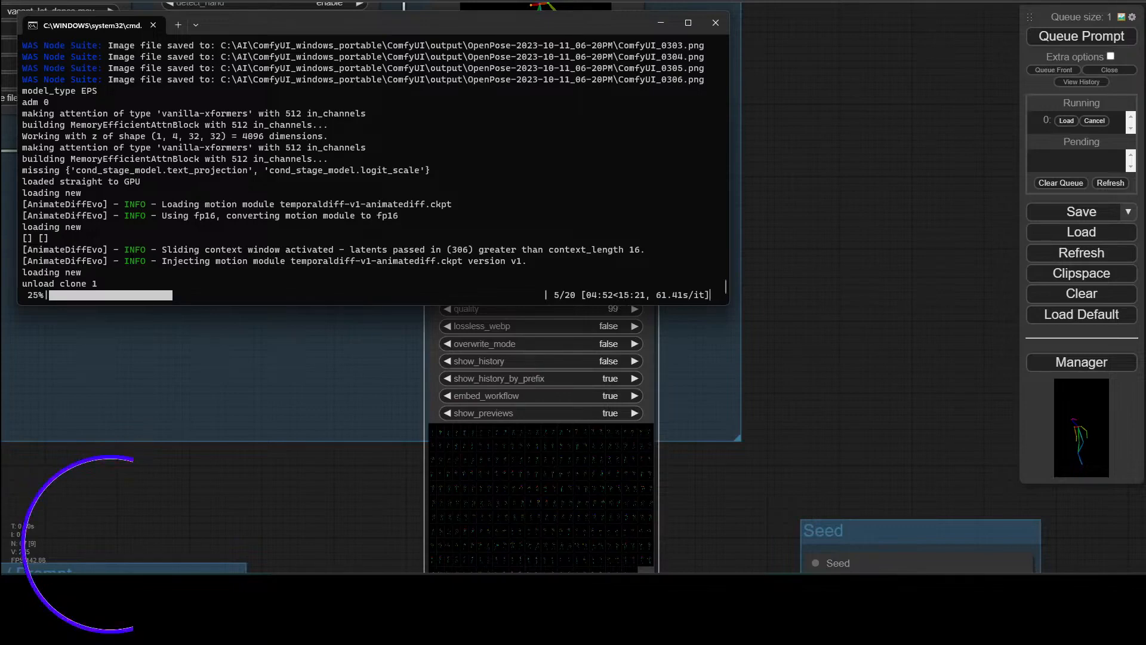
mouse_move(256, 588)
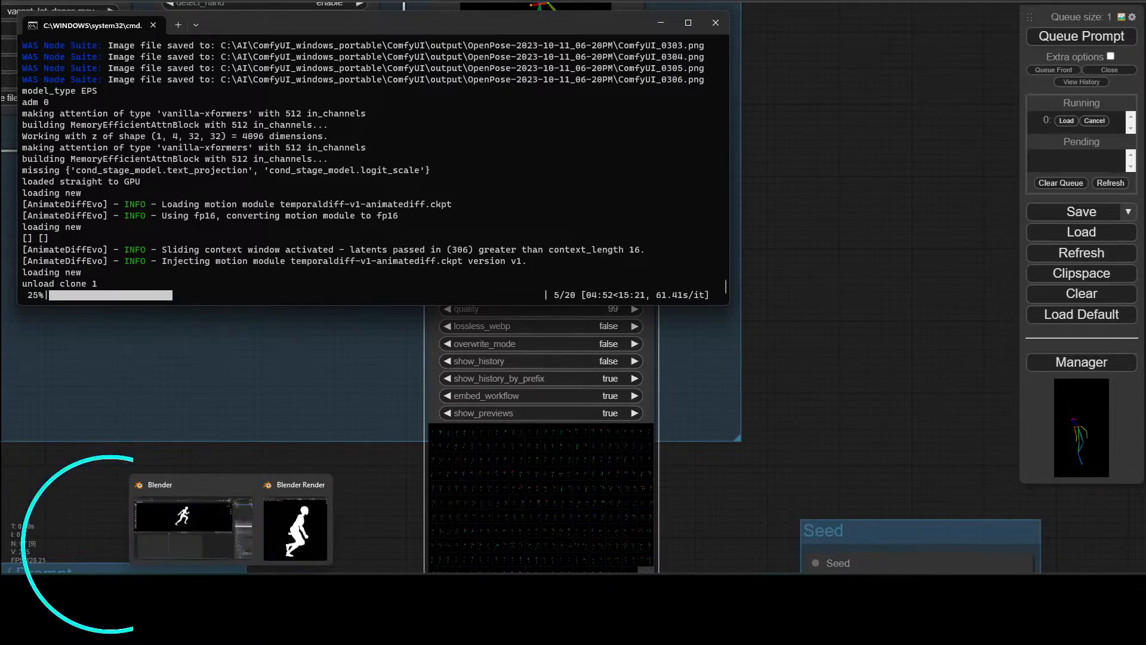
mouse_move(83, 572)
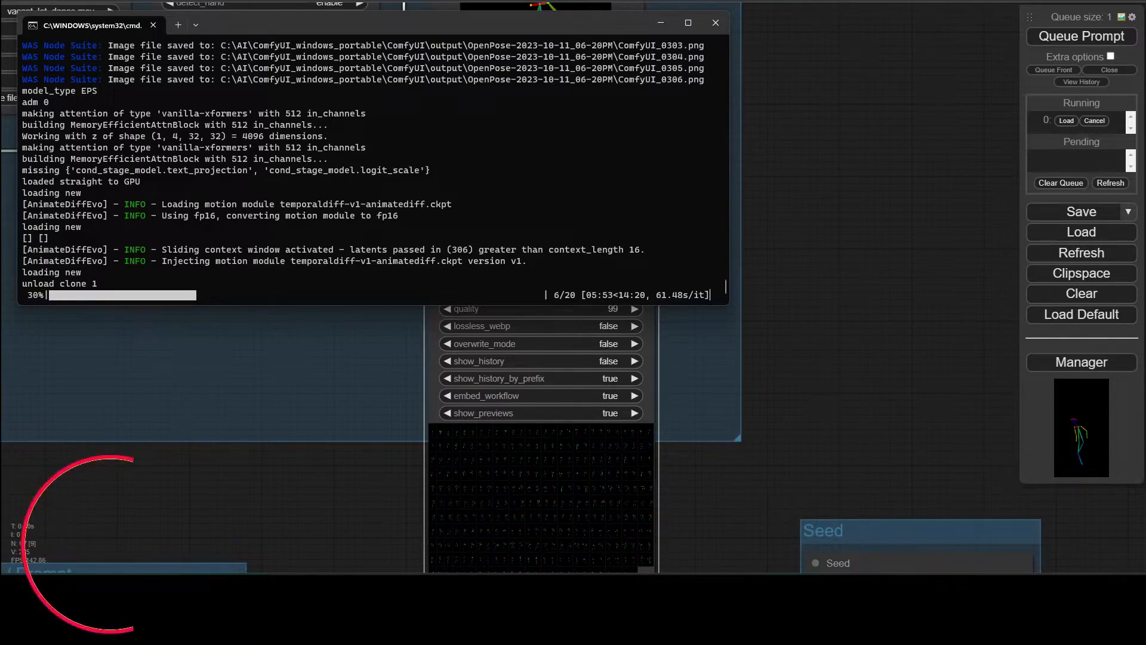
Open the web page for the "Character bones that look like Openpose for blender" download and look through its description and guide videos
left_click_drag(548, 2, 544, 110)
double_click(644, 111)
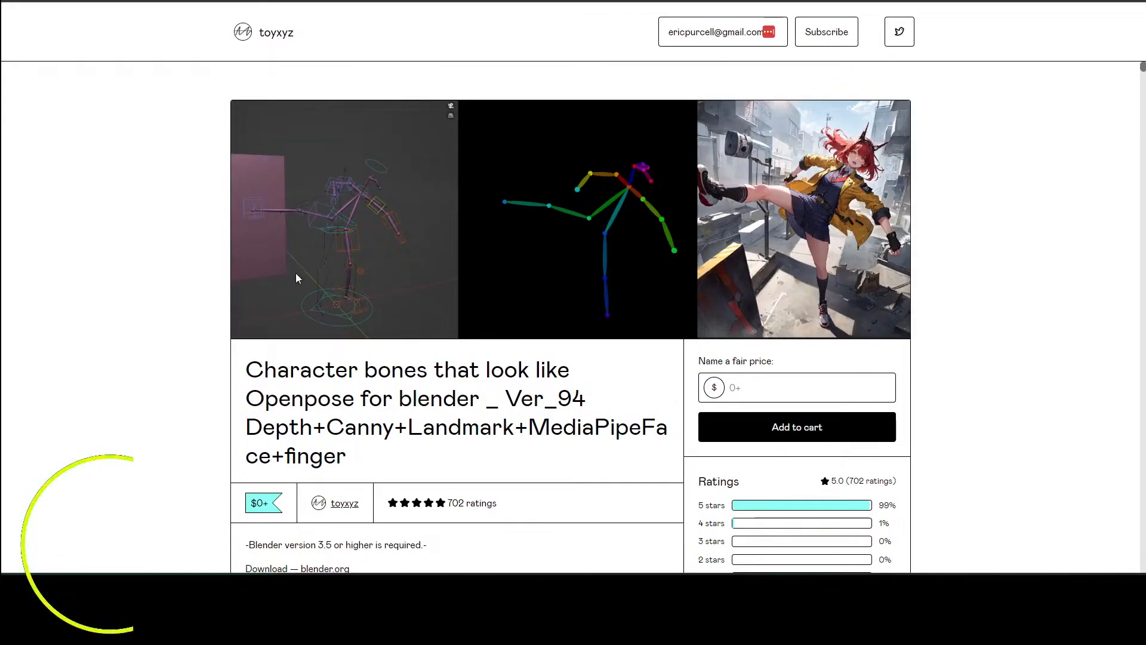
scroll(295, 274, "down", 6)
scroll(289, 288, "up", 6)
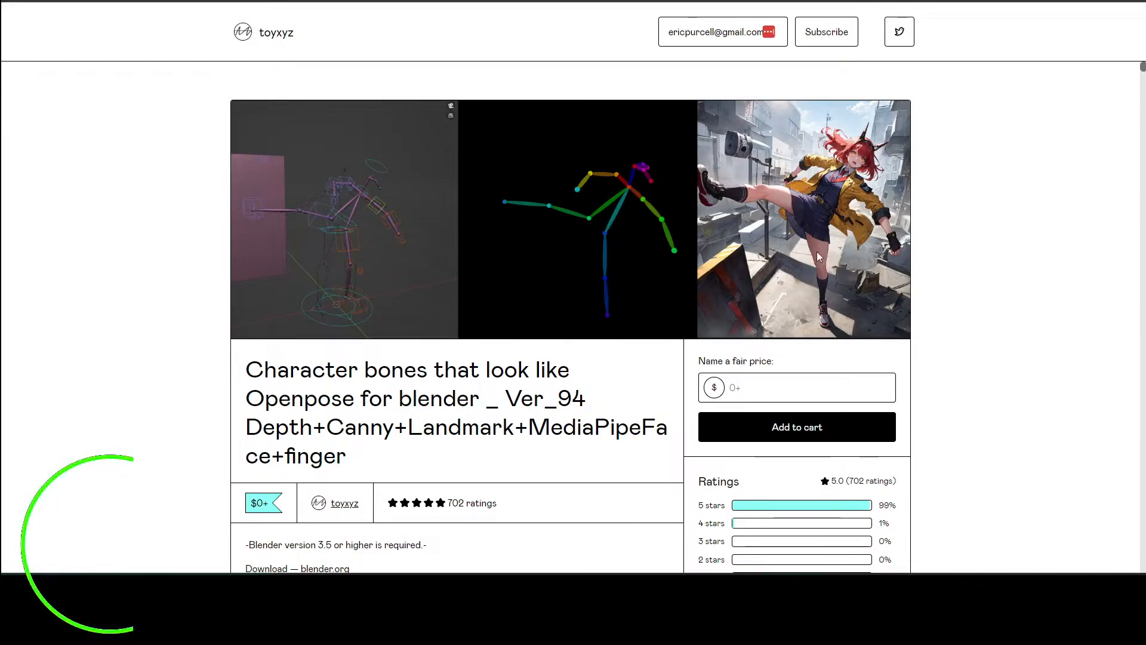
scroll(402, 288, "down", 12)
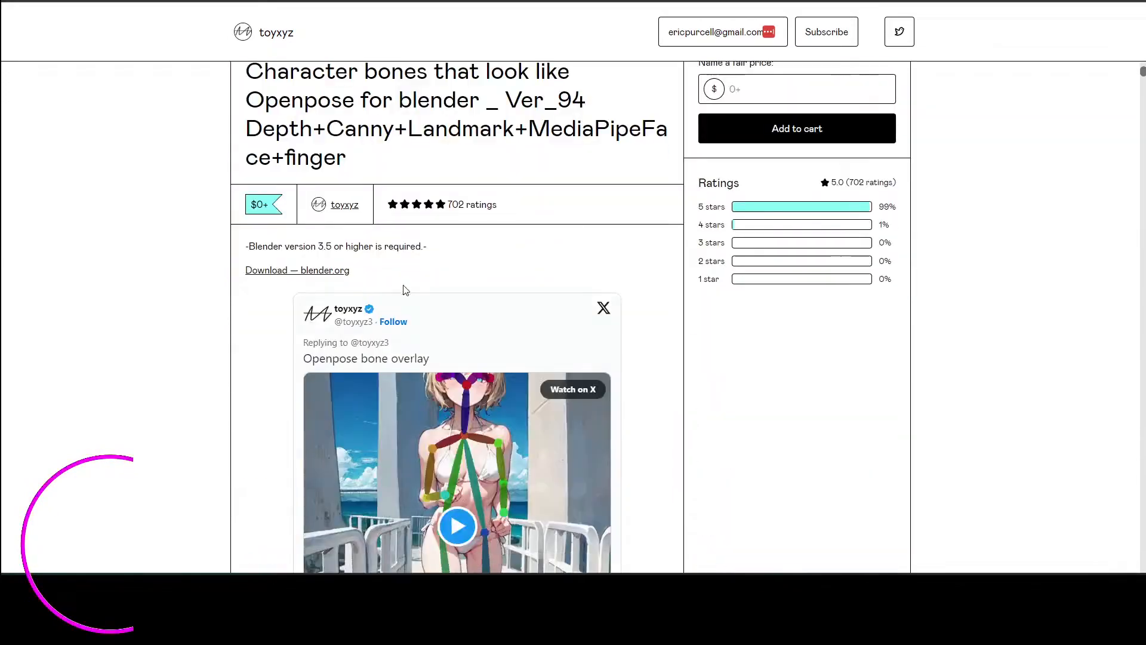
scroll(263, 294, "down", 8)
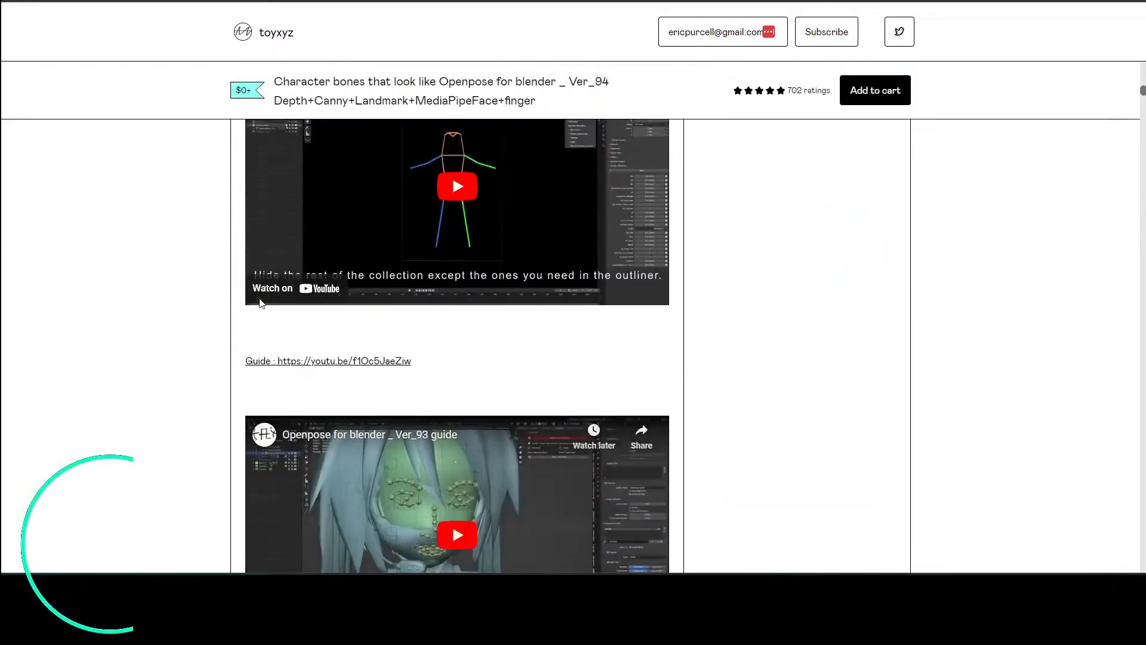
key("Home")
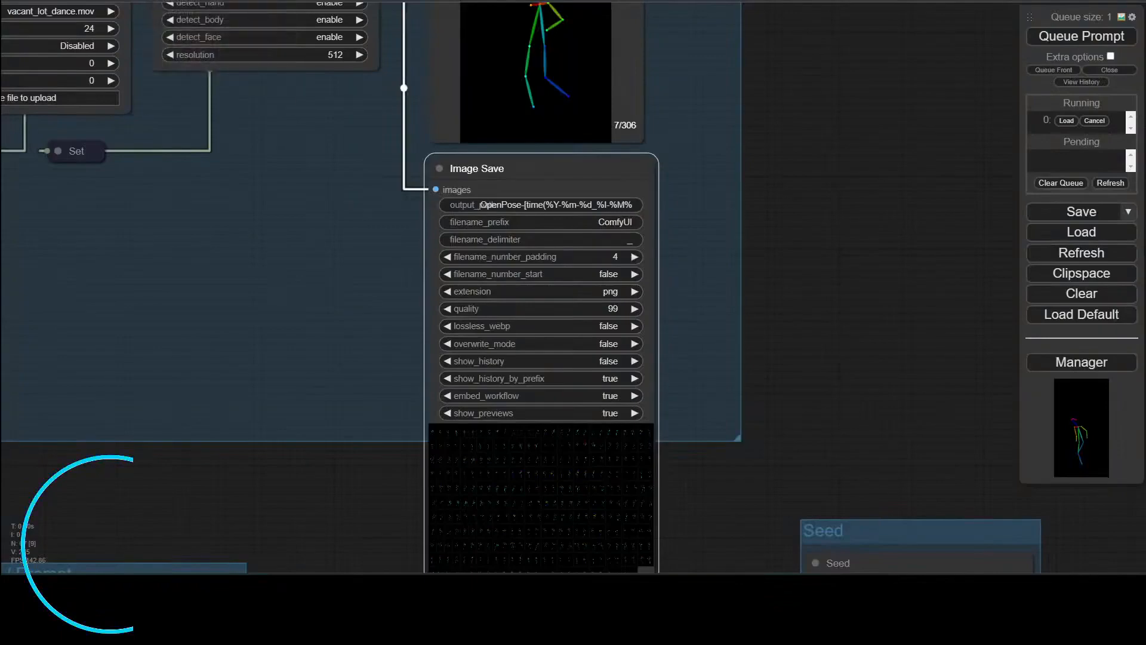
Disconnect the image input of the OpenPose Pose Recognition node and its output links to the Preview Image and Image Save nodes
left_click_drag(859, 465, 678, 420)
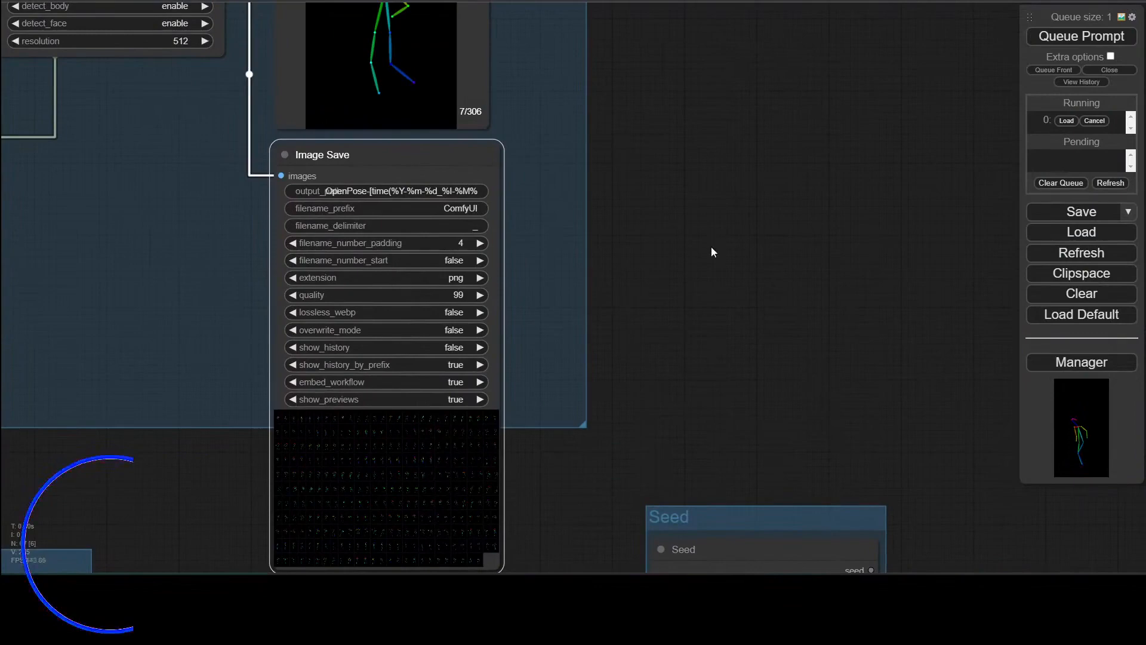
left_click_drag(647, 206, 822, 519)
left_click_drag(379, 475, 714, 544)
left_click_drag(582, 334, 586, 197)
left_click_drag(519, 217, 521, 378)
mouse_move(733, 216)
left_mouse_down()
mouse_move(771, 185)
mouse_move(733, 216)
left_mouse_up()
left_click(732, 217, "ctrl+alt")
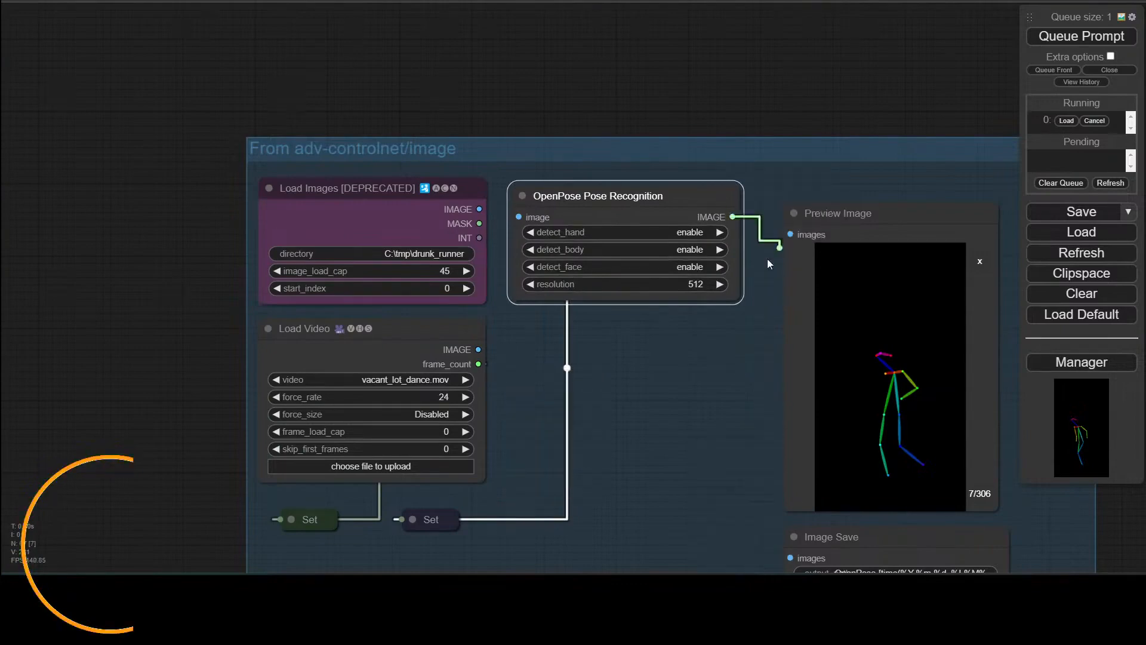
Detach the second Set node below Load Video from the OpenPose Pose Recognition output
mouse_move(403, 519)
left_mouse_down()
mouse_move(418, 528)
mouse_move(432, 512)
mouse_move(391, 526)
left_mouse_up()
left_click(441, 509)
left_click_drag(433, 506, 456, 524)
left_click(418, 507)
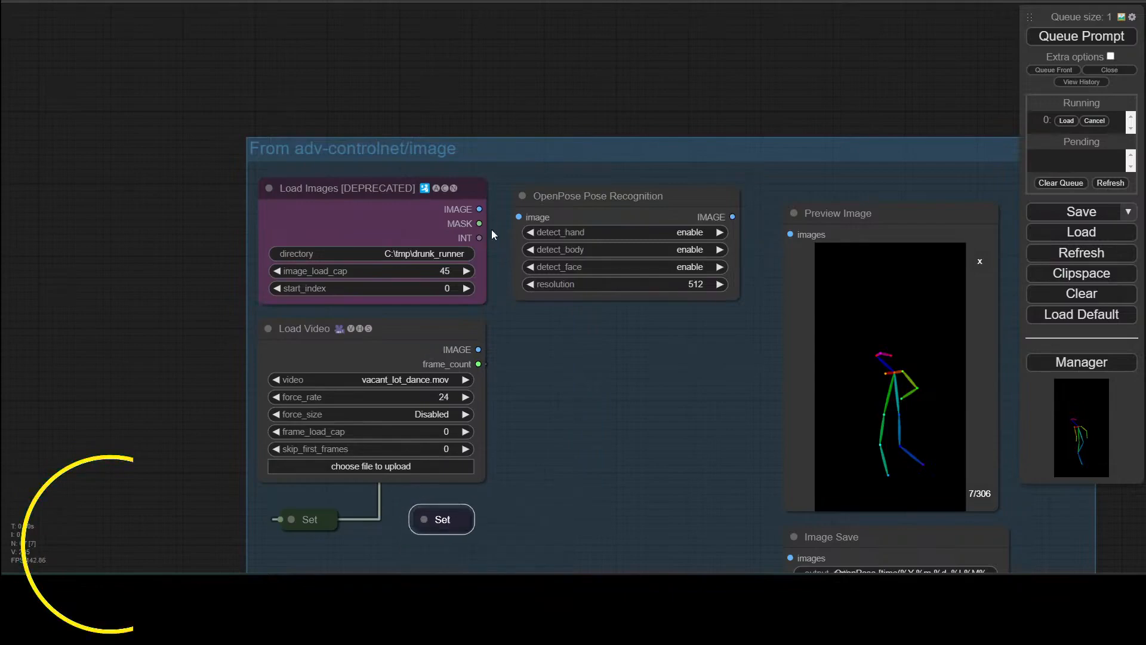
Open the Load Images directory value for editing and compose the path C:\AI\ComfyUI_windows_portable\ComfyUI\output\ in the Windows Run dialog
left_click(425, 253)
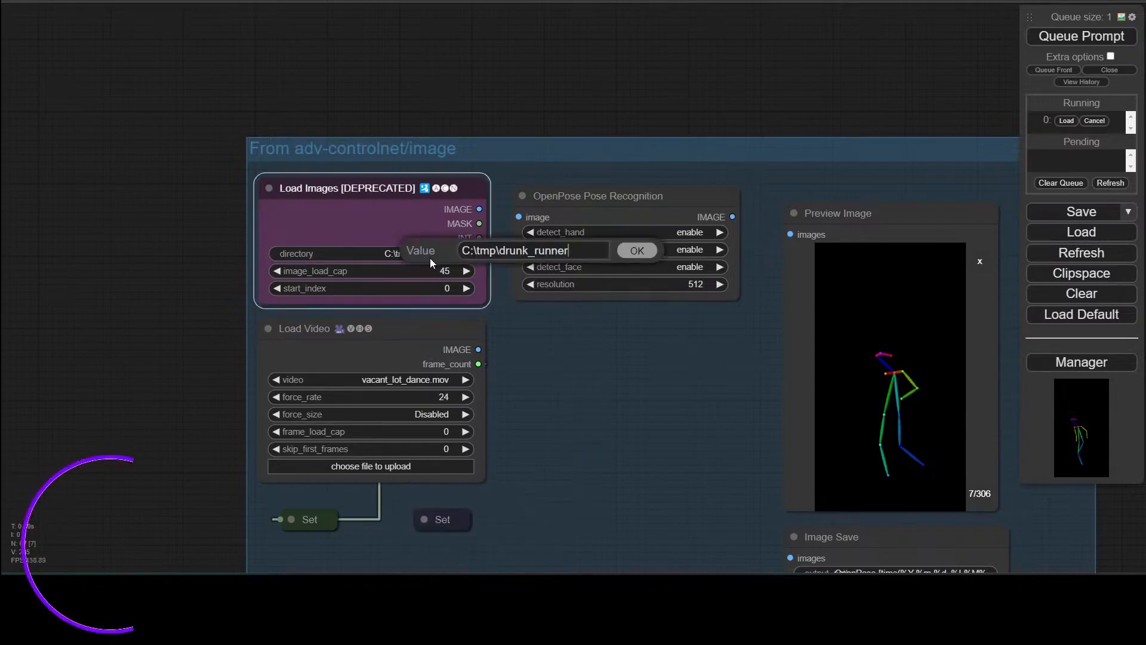
key("super+r")
type("c:\\ai\\com")
key("Down")
key("Down")
key("Down")
key("Down")
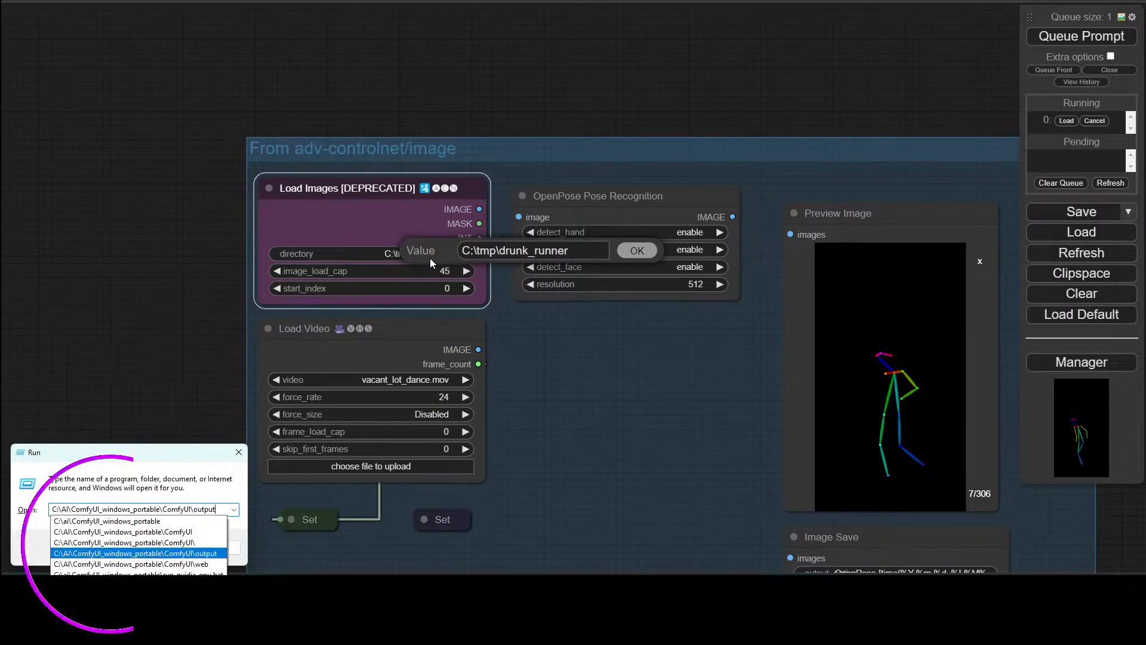
type("\\cont")
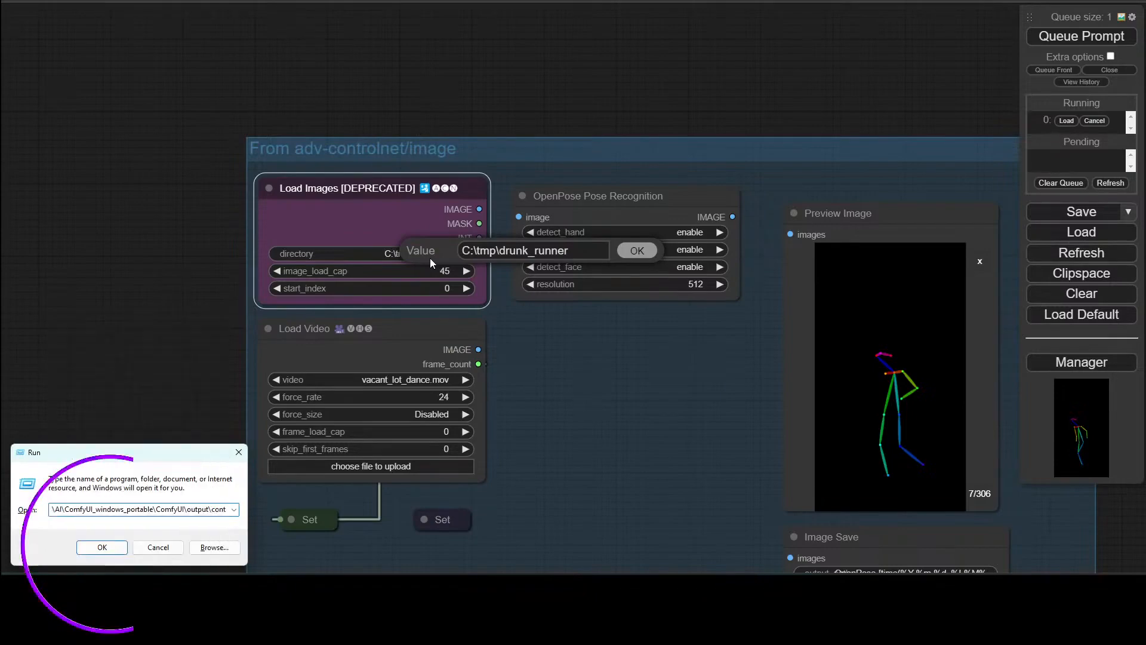
key("BackSpace")
key("BackSpace")
key("BackSpace")
key("BackSpace")
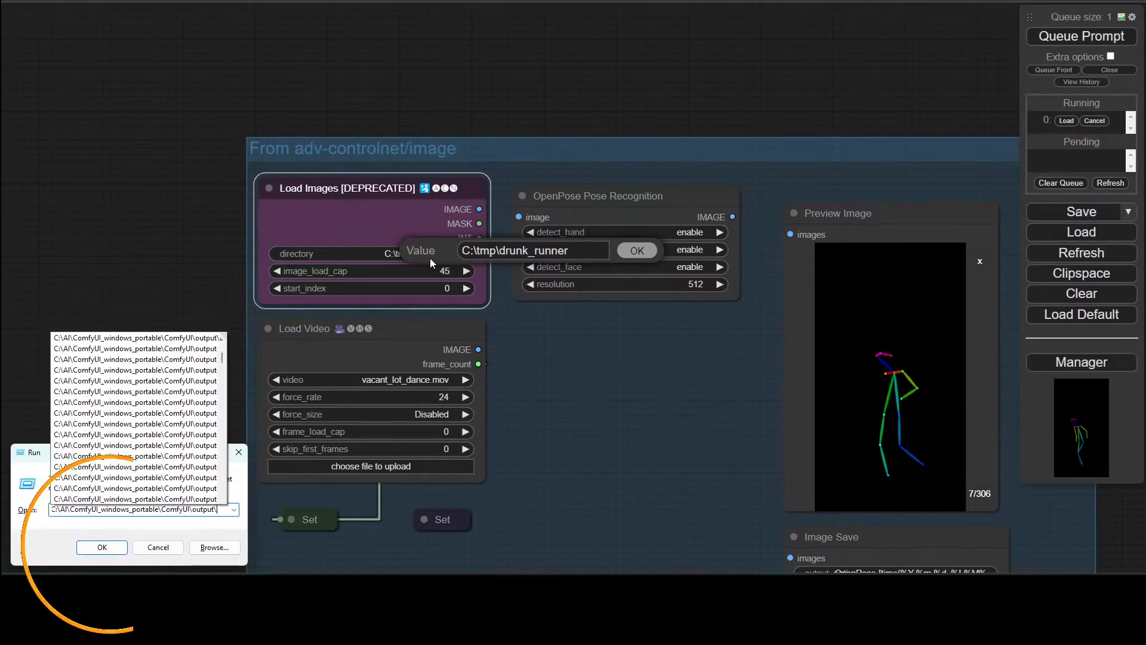
Complete the path with the OpenPose-2023-10-11_06-20PM subfolder and set it as the directory of the Load Images node
type("Op")
key("Down")
key("Return")
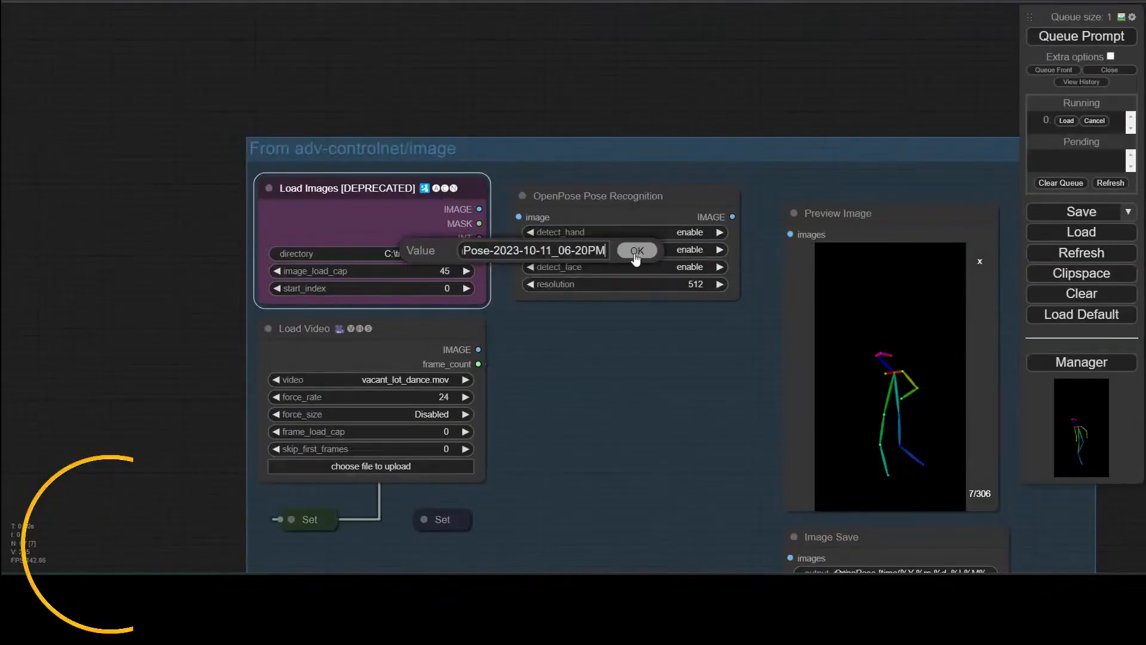
key("Return")
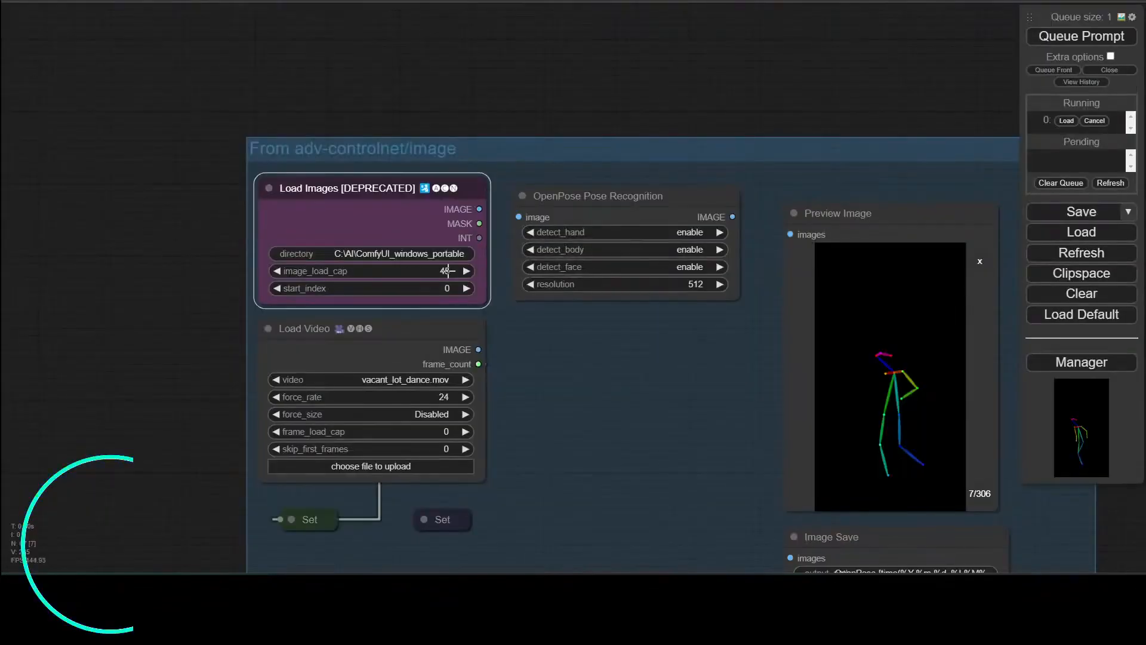
Set the image_load_cap of the Load Images node to 48
left_click(442, 270)
type("45")
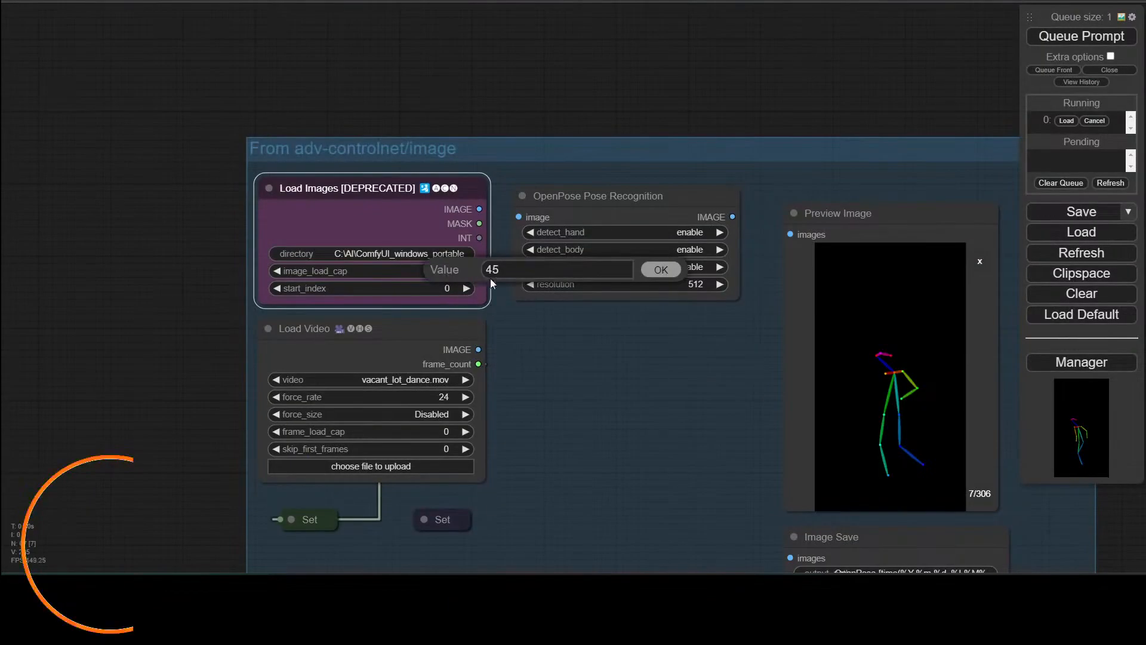
key("BackSpace")
type("8")
key("Return")
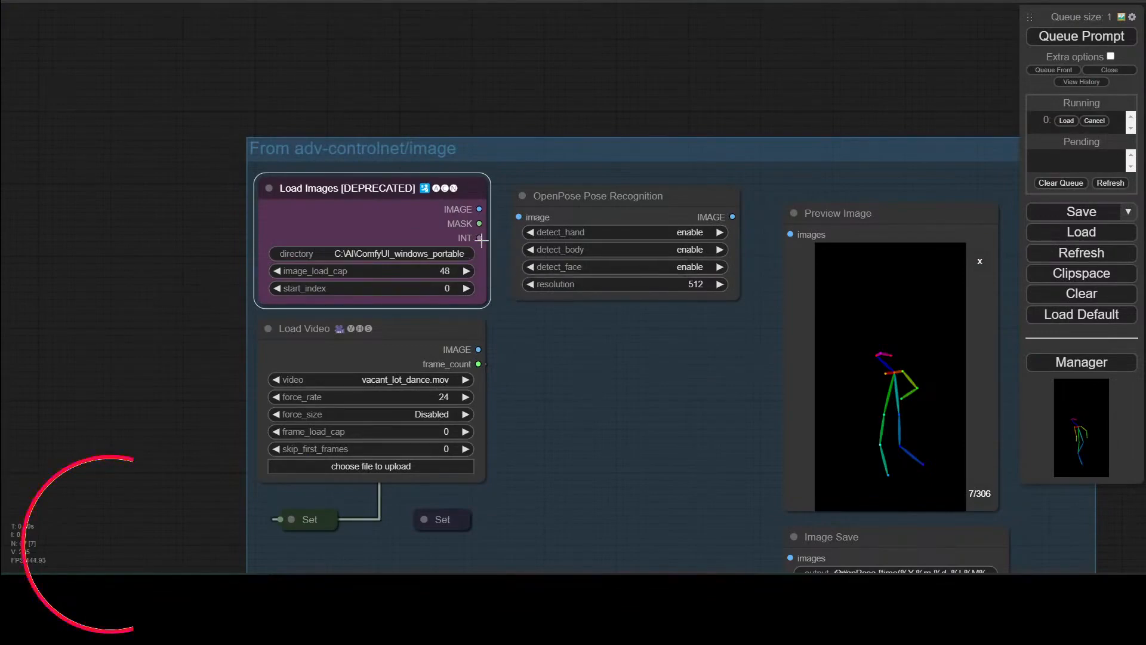
Connect Load Images' INT to the green Set node and IMAGE to the other Set node and Preview Image; park OpenPose Pose Recognition below them
mouse_move(482, 238)
left_mouse_down()
mouse_move(429, 513)
mouse_move(289, 519)
mouse_move(292, 508)
left_mouse_up()
mouse_move(479, 209)
left_mouse_down()
mouse_move(444, 522)
mouse_move(410, 519)
left_mouse_up()
left_click_drag(479, 209, 790, 234)
left_click_drag(621, 197, 443, 218)
left_click_drag(481, 274, 229, 352)
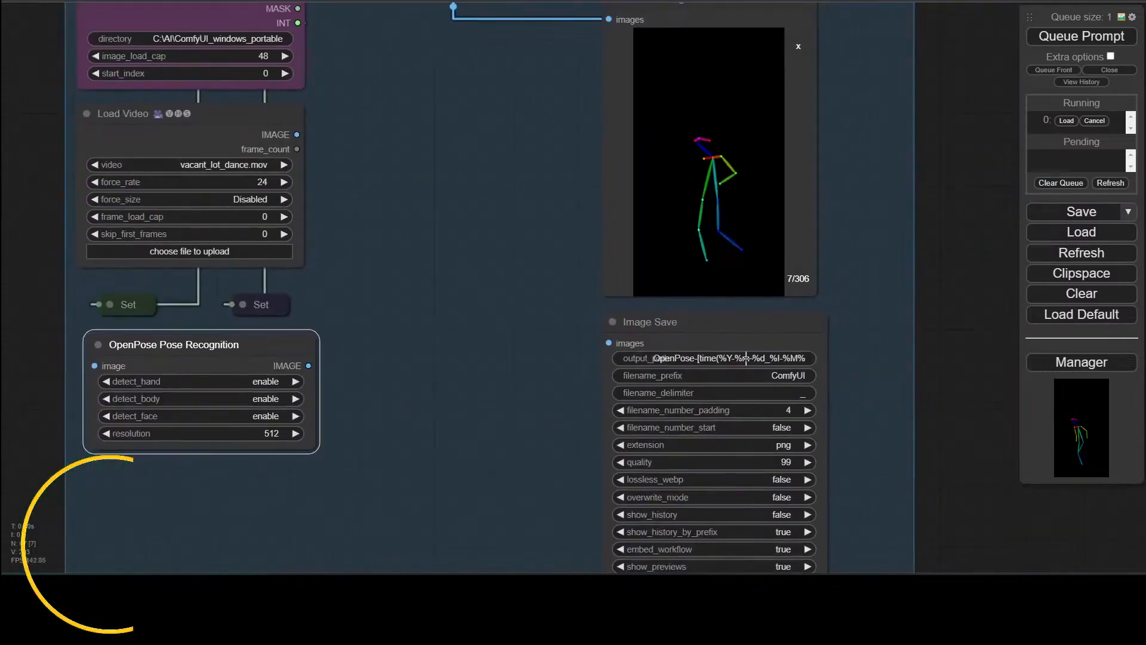
Move Preview Image beside Load Images, place Image Save to its right, and resize the surrounding group to fit the nodes
left_click_drag(711, 327, 449, 356)
left_click_drag(432, 157, 382, 2)
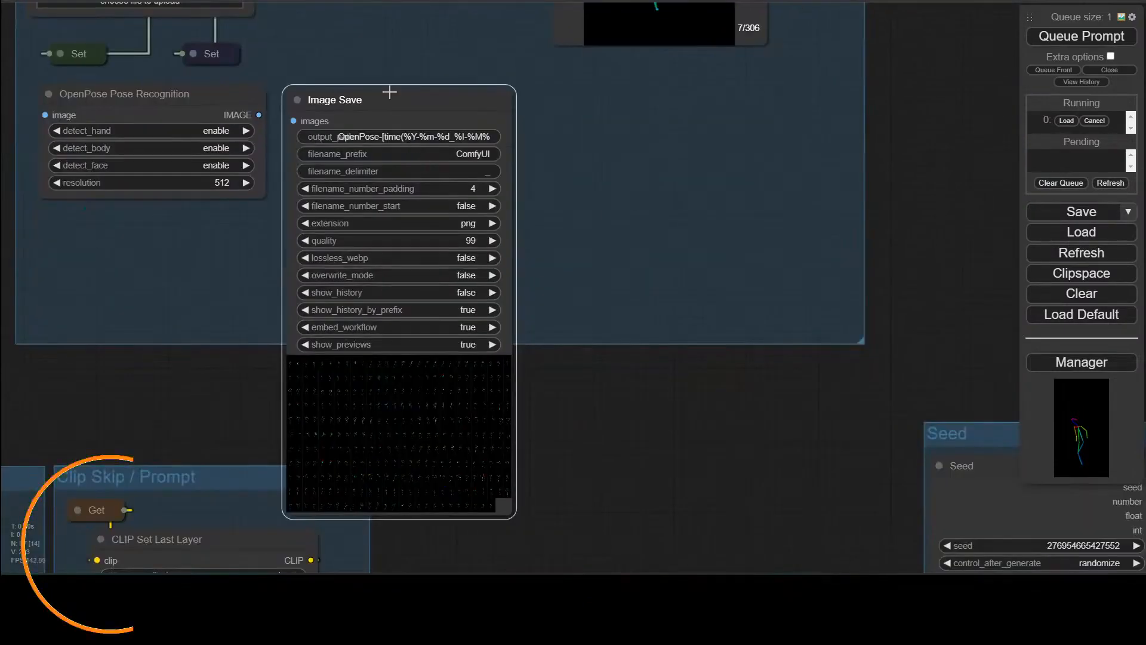
left_click_drag(754, 177, 476, 157)
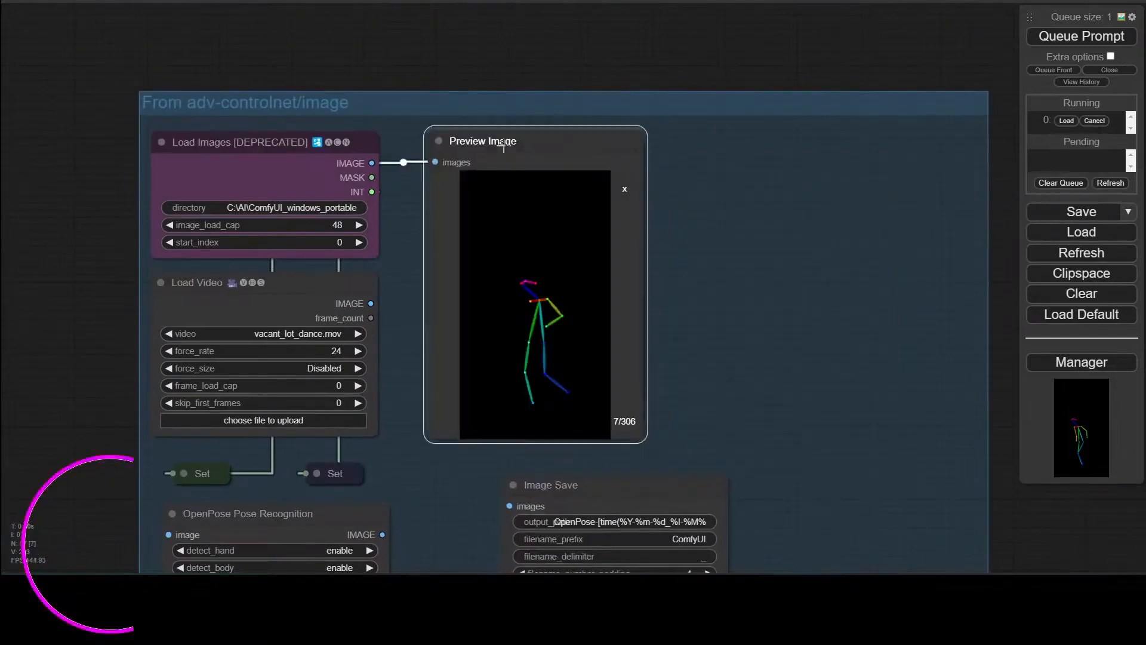
left_click_drag(608, 487, 737, 156)
left_click_drag(879, 370, 846, 142)
left_click_drag(951, 533, 869, 526)
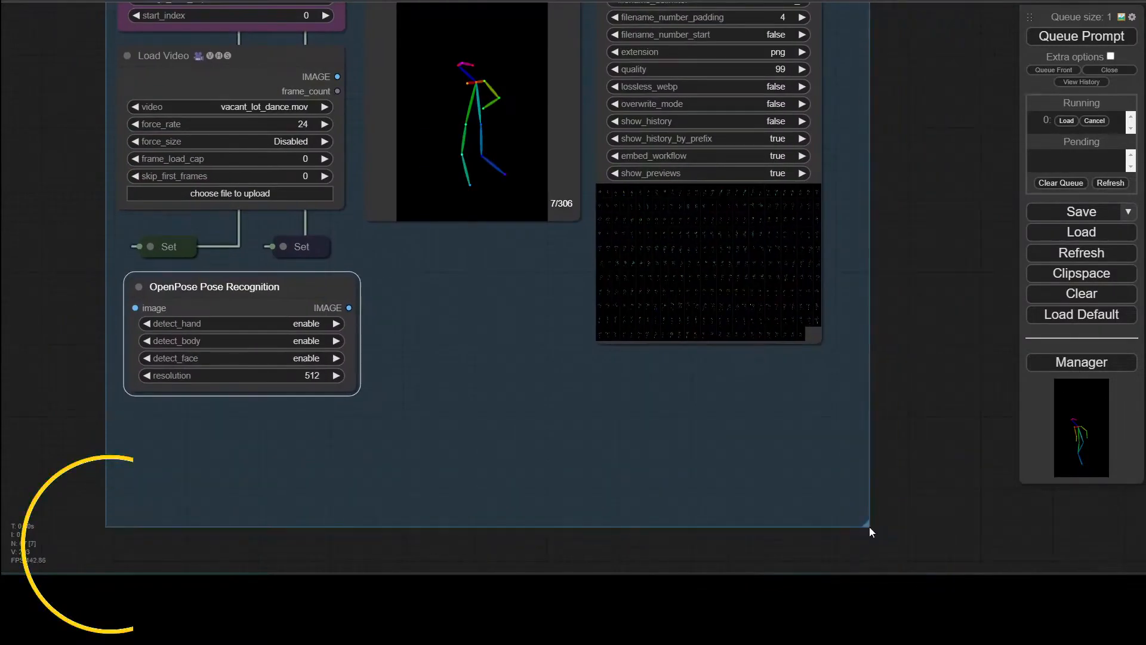
Add a Zoe - Depth Map node below the OpenPose Pose Recognition node
double_click(238, 414)
type("depth")
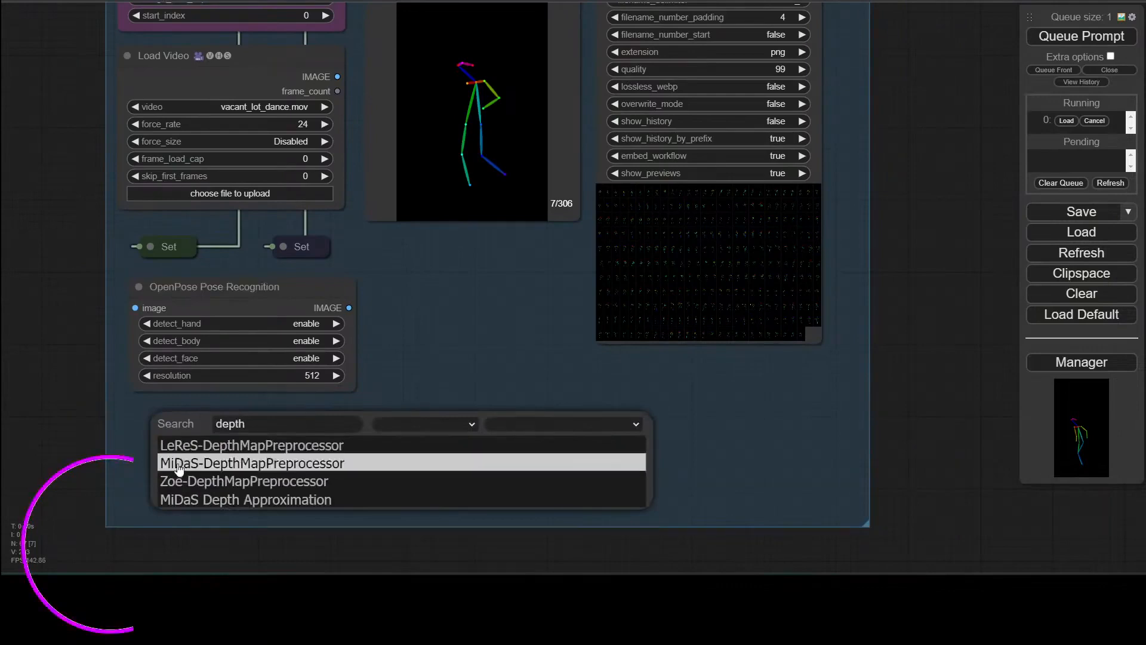
left_click(179, 481)
double_click(465, 423)
type("depth")
left_click(537, 459)
left_click_drag(537, 433, 223, 499)
key("Delete")
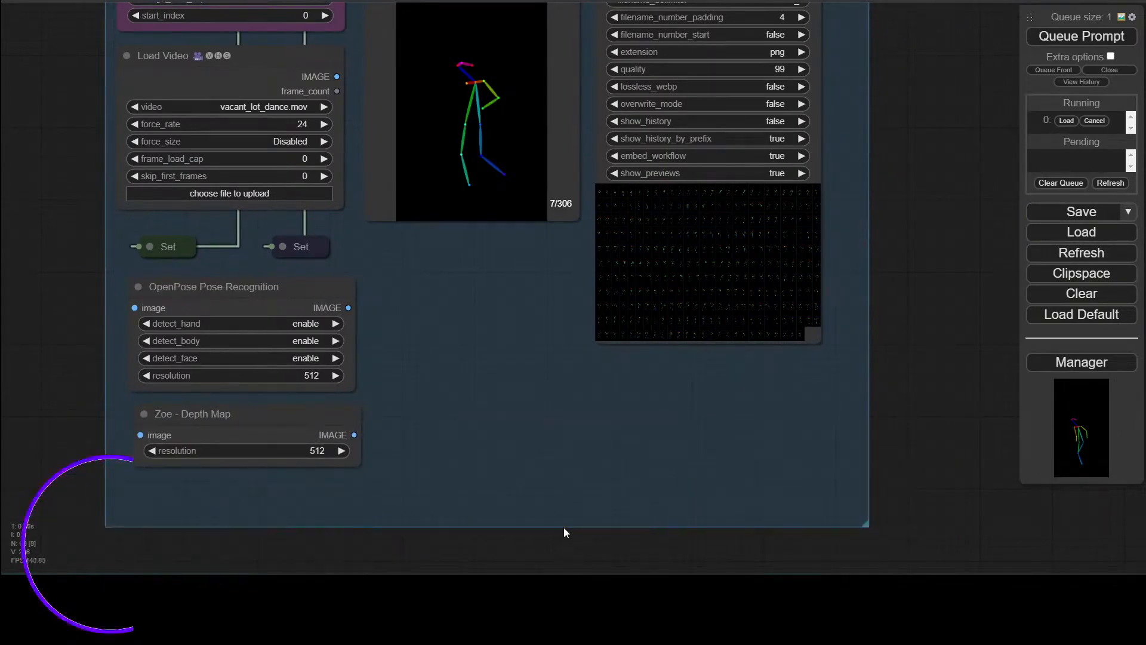
Add a MiDaS Depth Approximation node with a linked MiDaS Model Loader, placing the loader below Zoe - Depth Map
double_click(484, 447)
type("midas")
left_click(470, 511)
left_click_drag(495, 470, 619, 371)
left_click(418, 533)
scroll(619, 370, "down", 6)
left_click_drag(741, 428, 542, 233)
left_click_drag(400, 175, 194, 247)
left_click_drag(437, 206, 375, 239)
left_click(517, 223)
left_click_drag(686, 95, 713, 187)
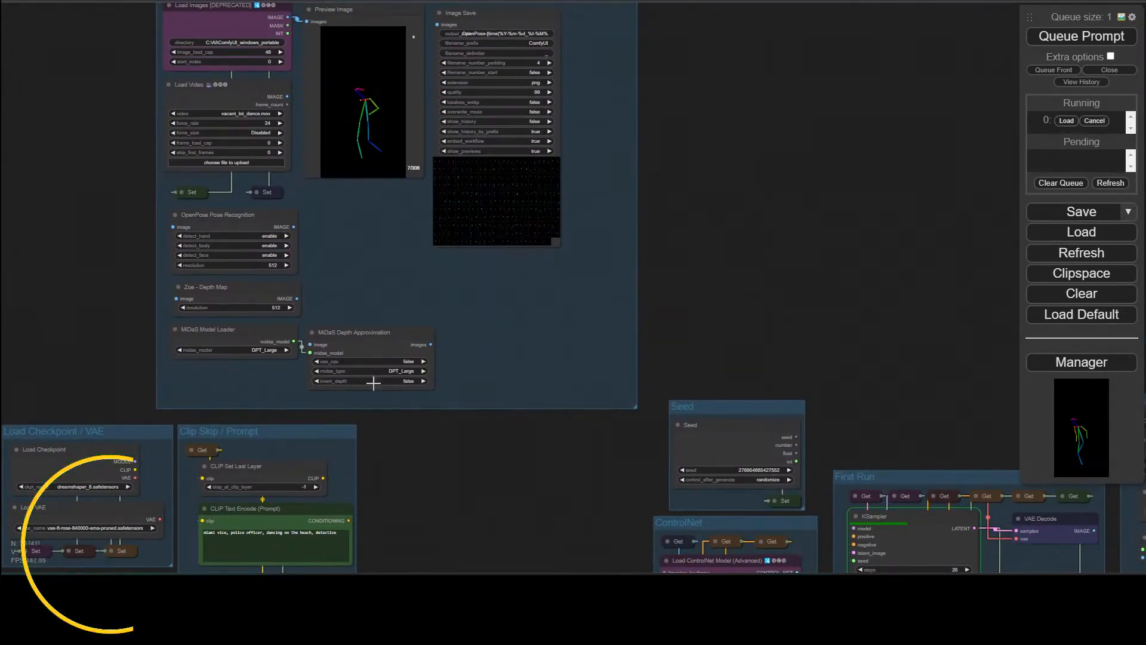
Stack MiDaS Depth Approximation under its model loader, fit the group around the nodes, and align the preprocessor column
left_click_drag(362, 336, 226, 375)
left_click_drag(370, 251, 371, 356)
left_click_drag(421, 89, 413, 0)
left_click_drag(632, 398, 570, 433)
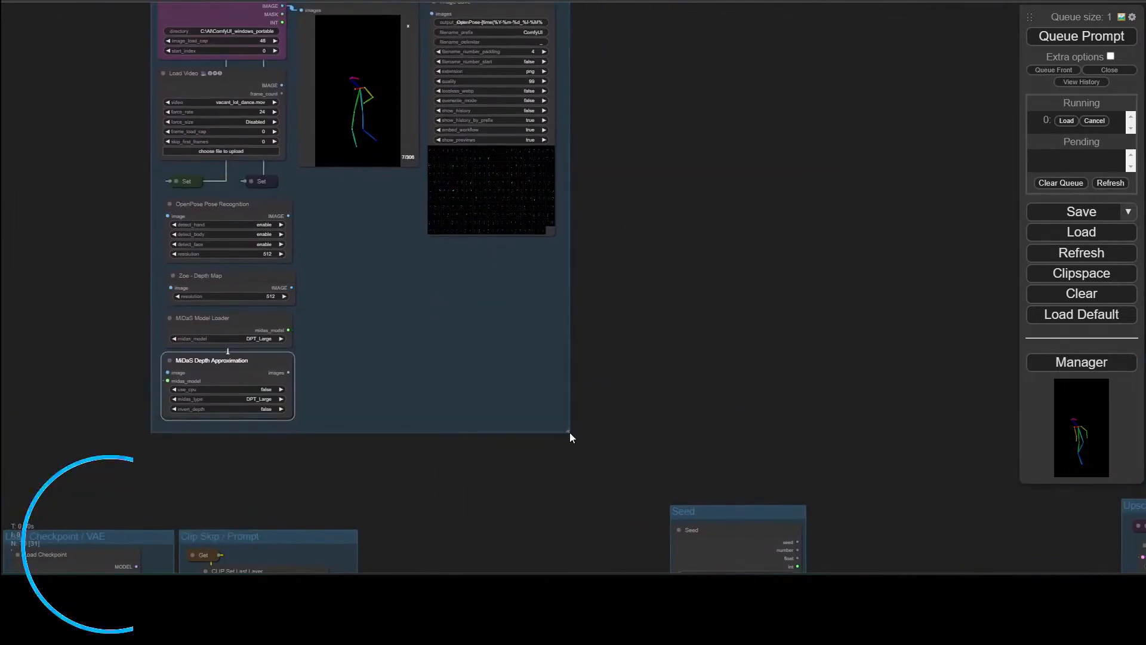
left_click_drag(220, 323, 225, 363)
left_click_drag(214, 208, 217, 210)
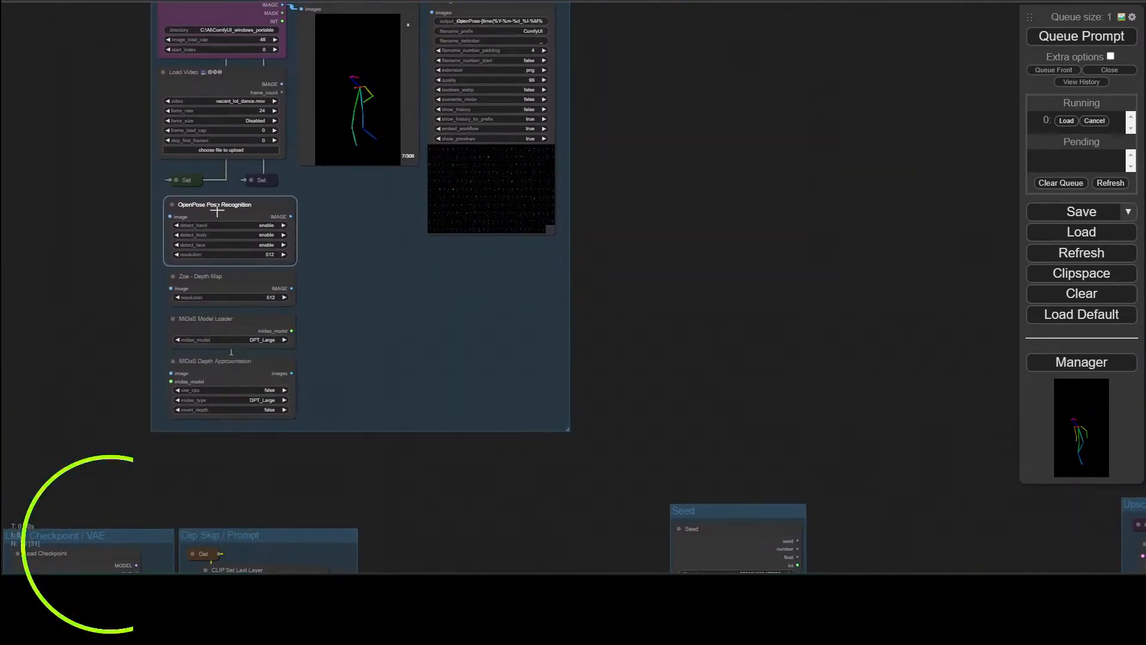
left_click_drag(95, 209, 107, 302)
scroll(263, 305, "up", 5)
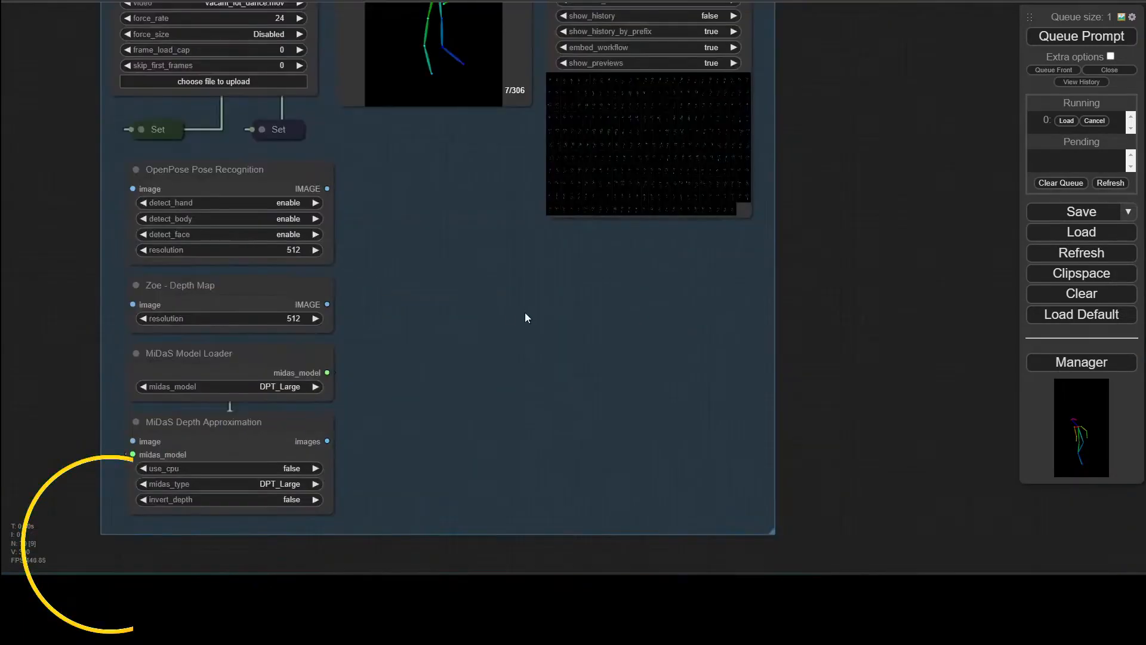
double_click(373, 257)
type("prepro")
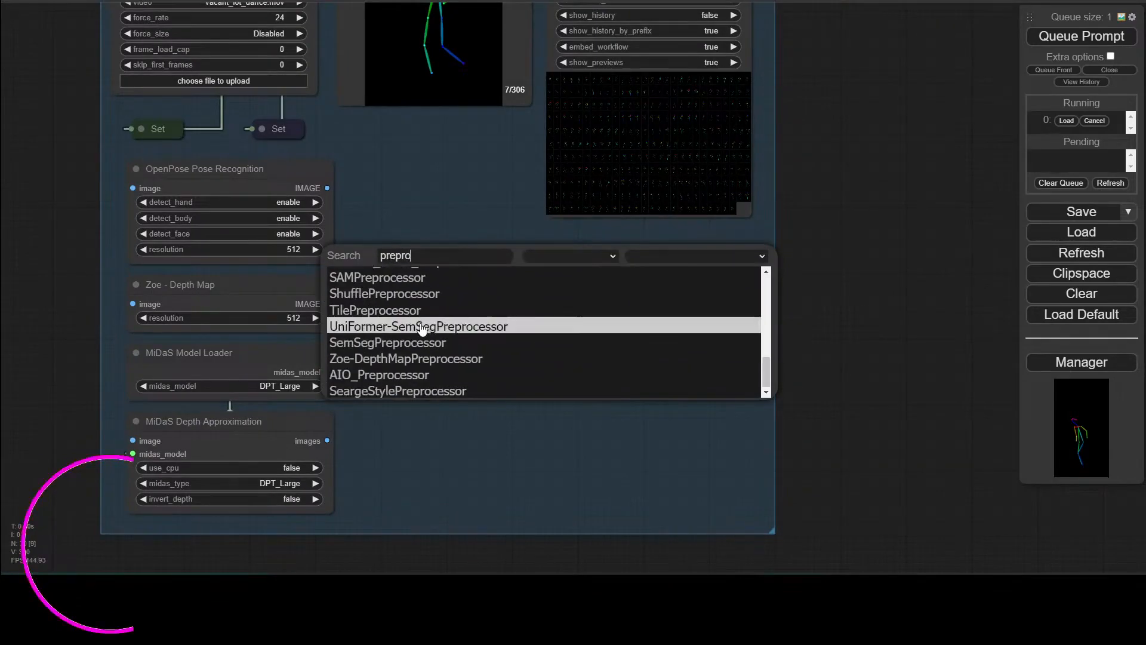
left_click(438, 375)
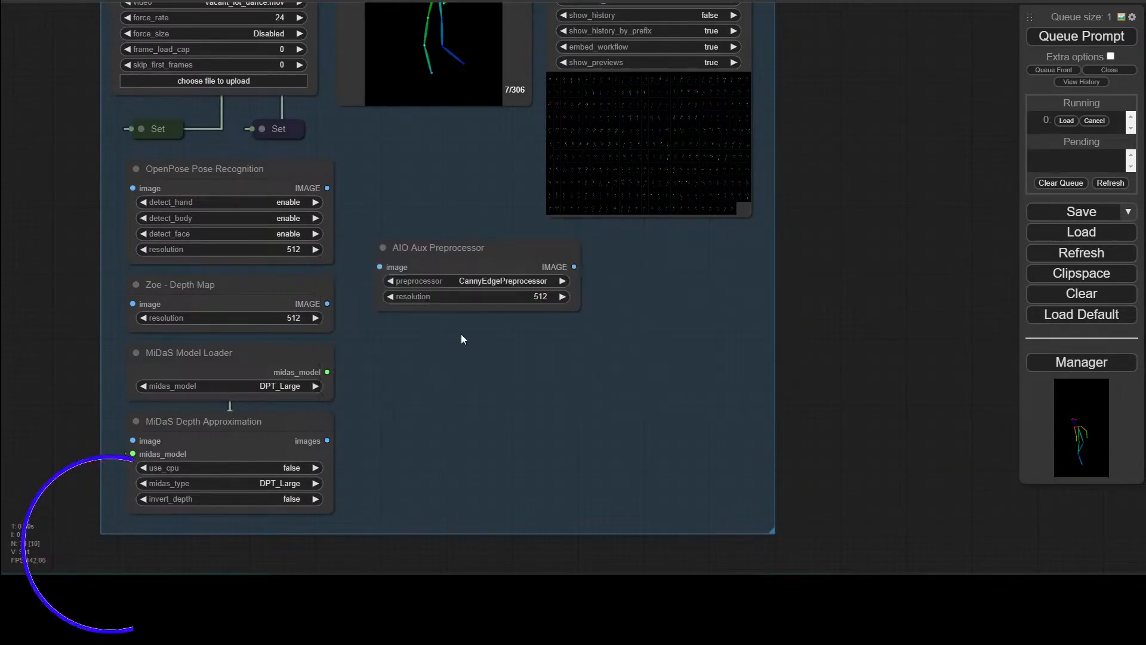
left_click(453, 255)
left_click(514, 281)
left_click(538, 455)
left_click(451, 280)
left_click(506, 332)
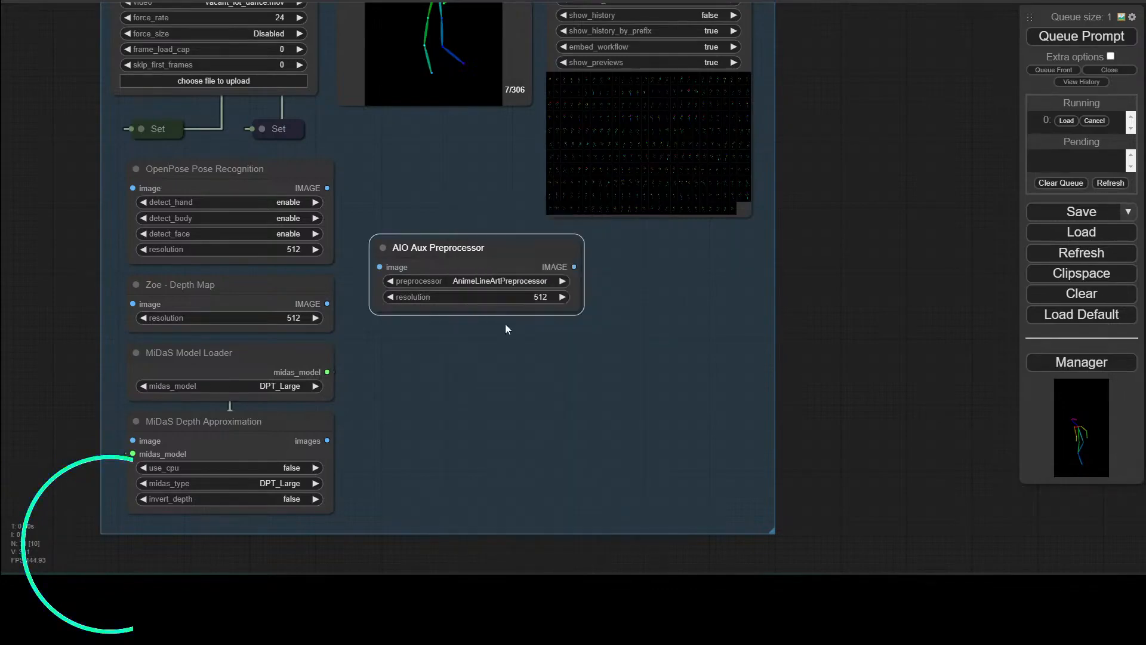
key("Delete")
Add a SemSegPreprocessor node and place it beside the MiDaS Depth Approximation node
double_click(428, 294)
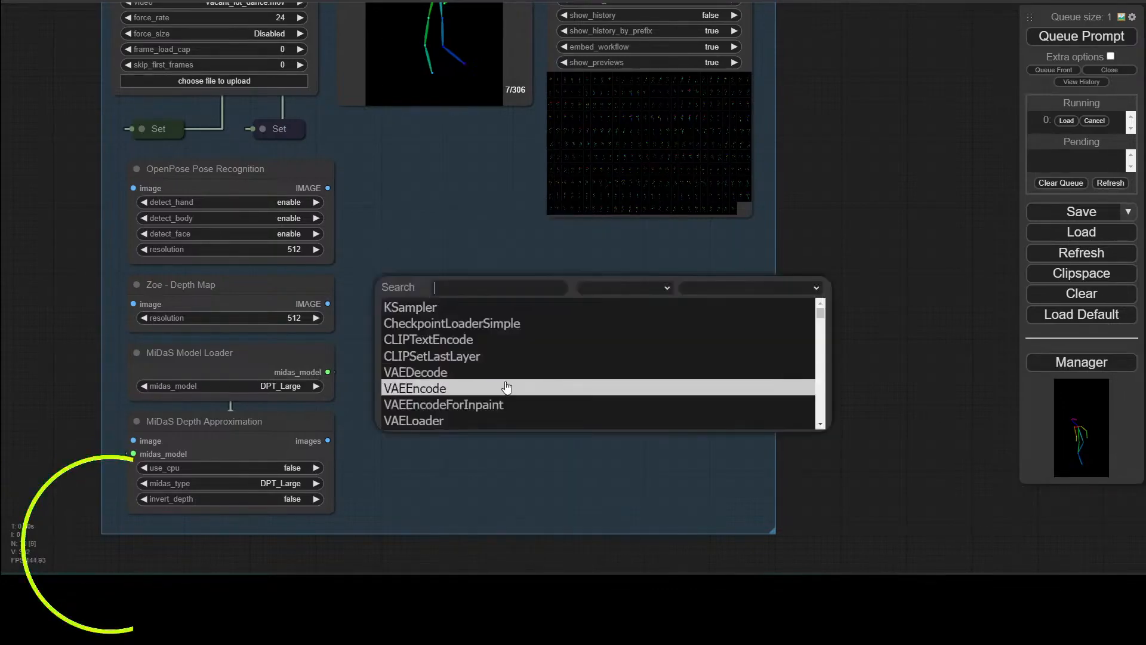
scroll(460, 334, "down", 3)
type("prepro")
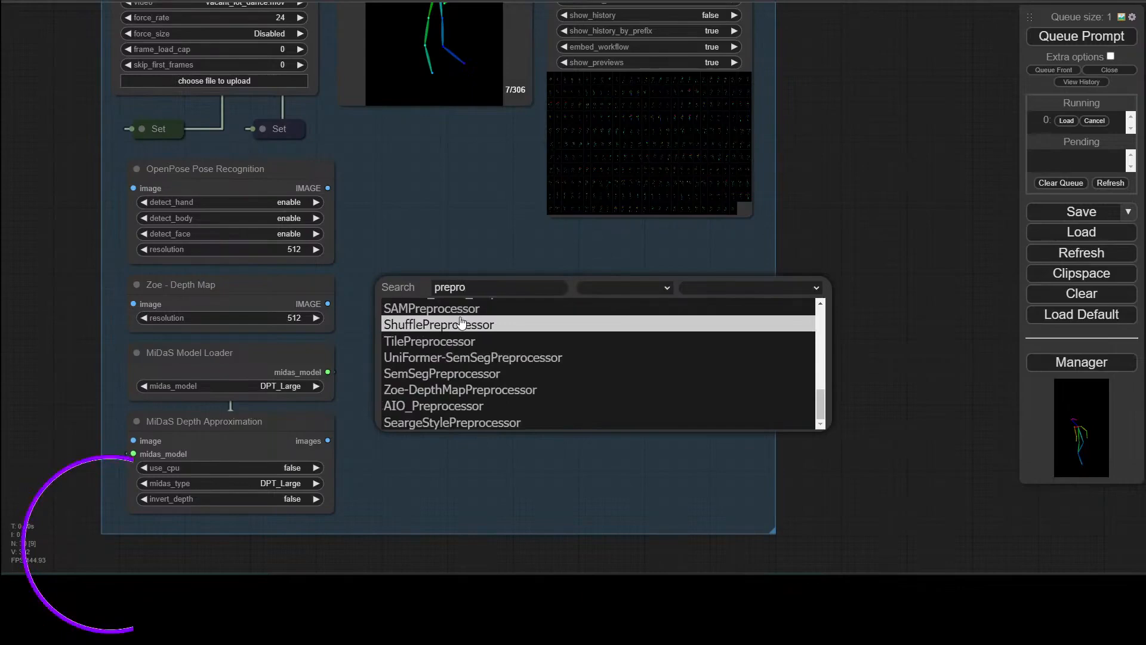
left_click(474, 374)
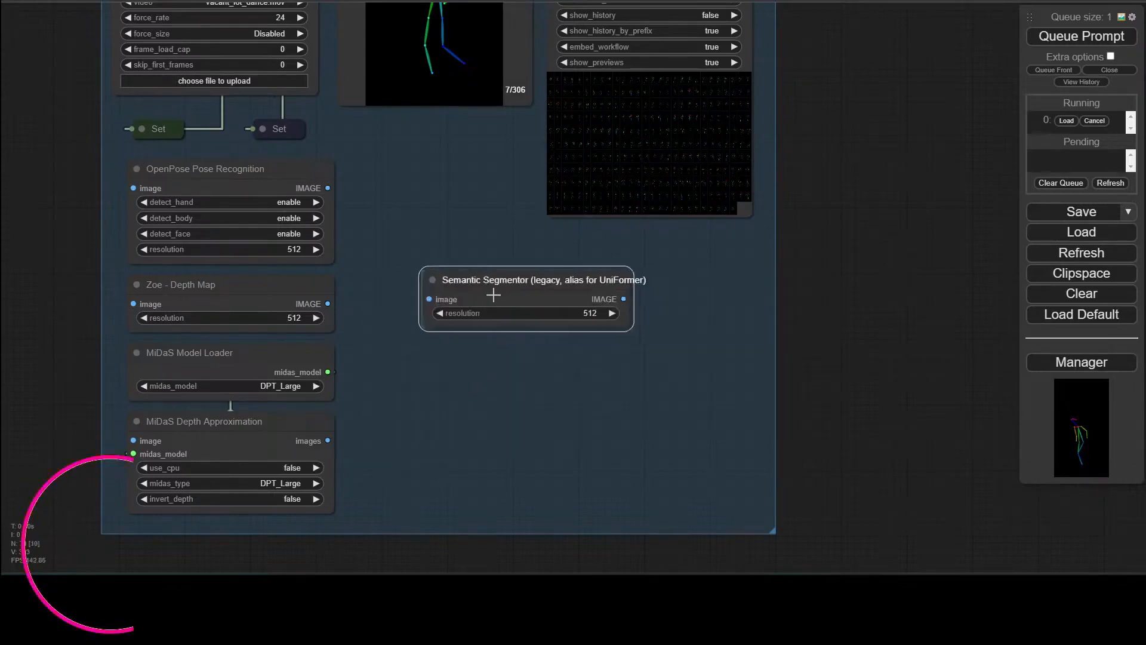
left_click_drag(494, 295, 424, 442)
Add a Realistic Lineart preprocessor node and place it above the Semantic Segmentor node
double_click(443, 340)
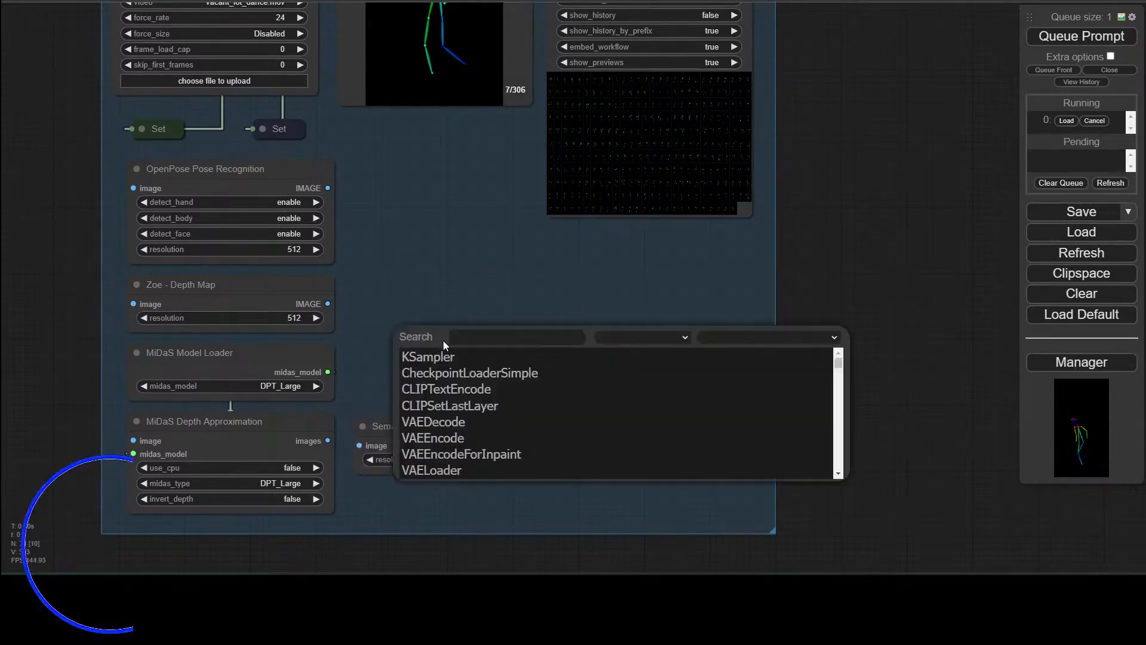
type("prepro")
scroll(499, 422, "down", 2)
left_click(499, 422)
left_click_drag(514, 335, 431, 338)
Add a CannyEdgePreprocessor node and place it above the Realistic Lineart node
double_click(435, 289)
scroll(461, 412, "down", 4)
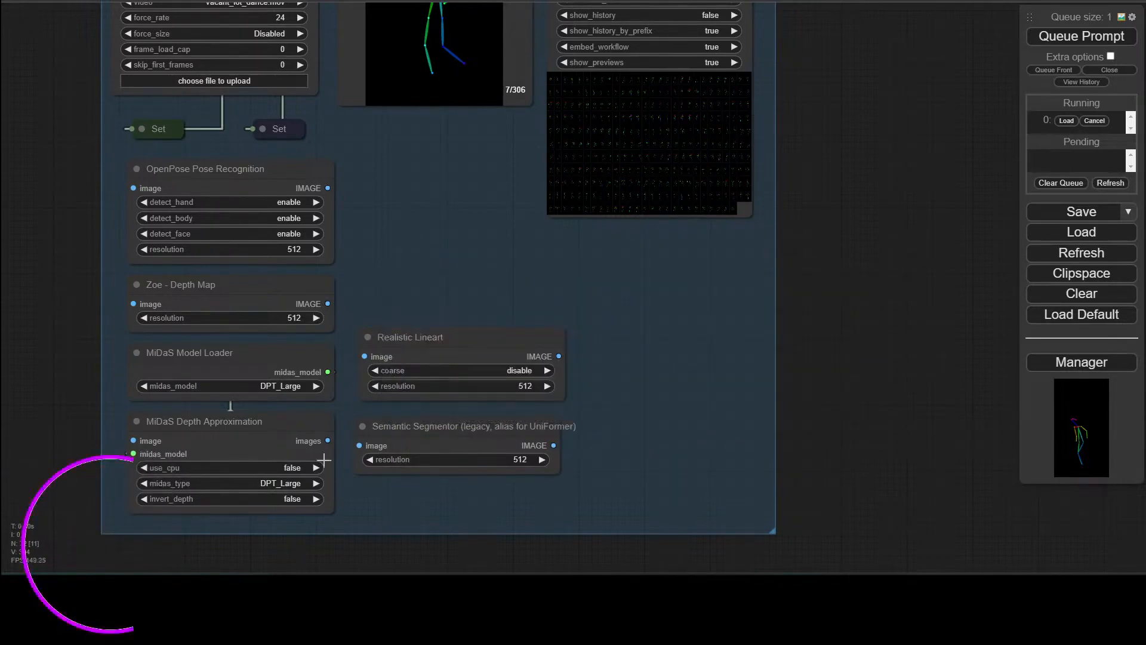
double_click(409, 286)
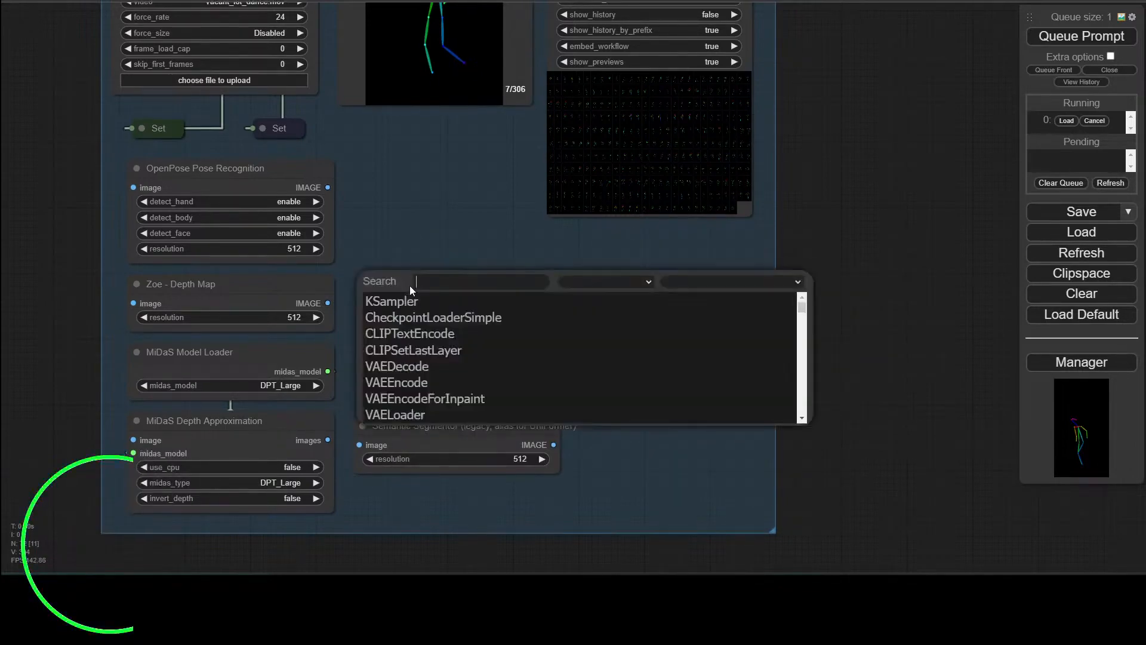
type("prepro")
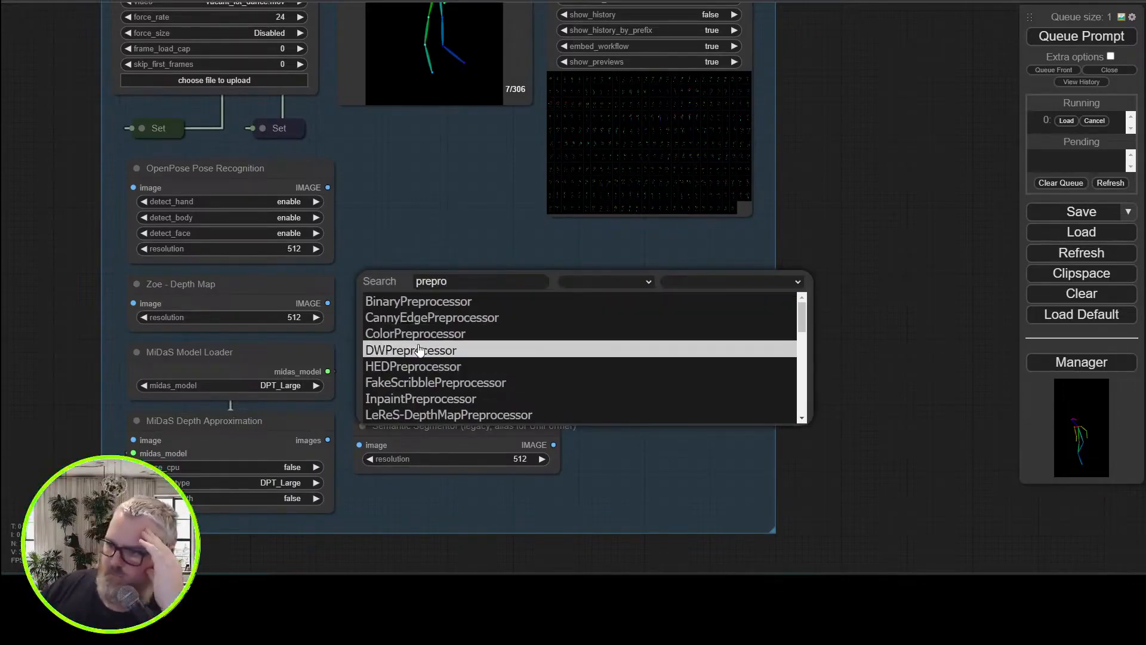
left_click(431, 317)
left_click_drag(477, 283, 423, 240)
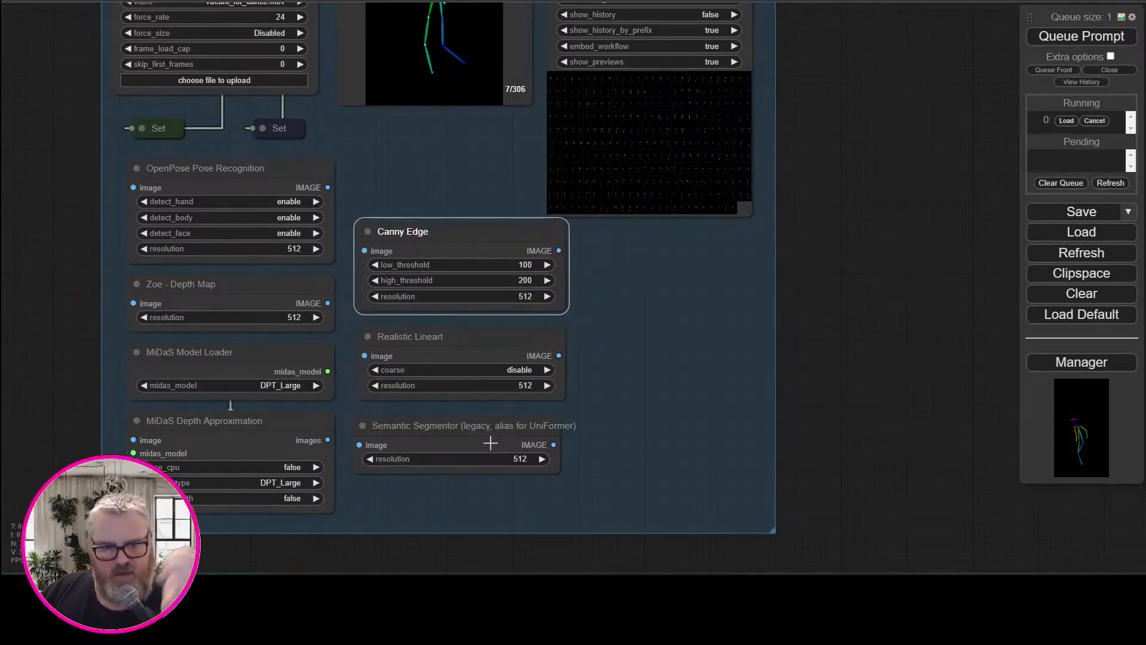
left_click_drag(36, 196, 33, 104)
scroll(84, 450, "down", 6)
left_click_drag(85, 450, 233, 266)
scroll(233, 266, "up", 5)
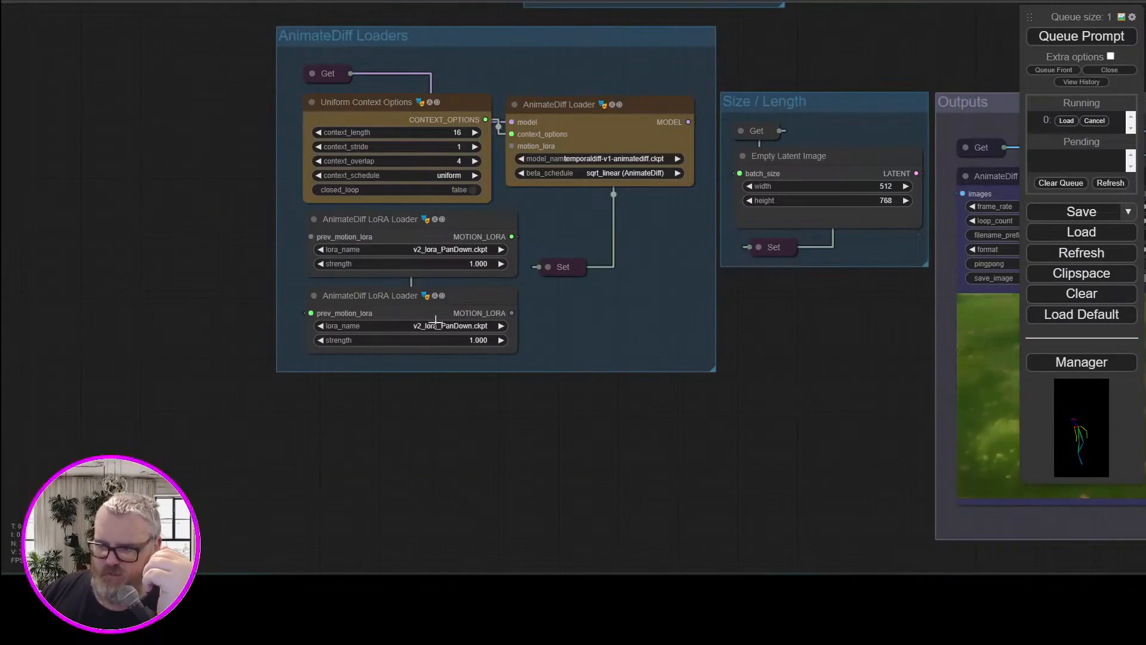
left_click_drag(276, 217, 47, 194)
double_click(282, 247)
type("lora")
key("Return")
left_click(149, 234)
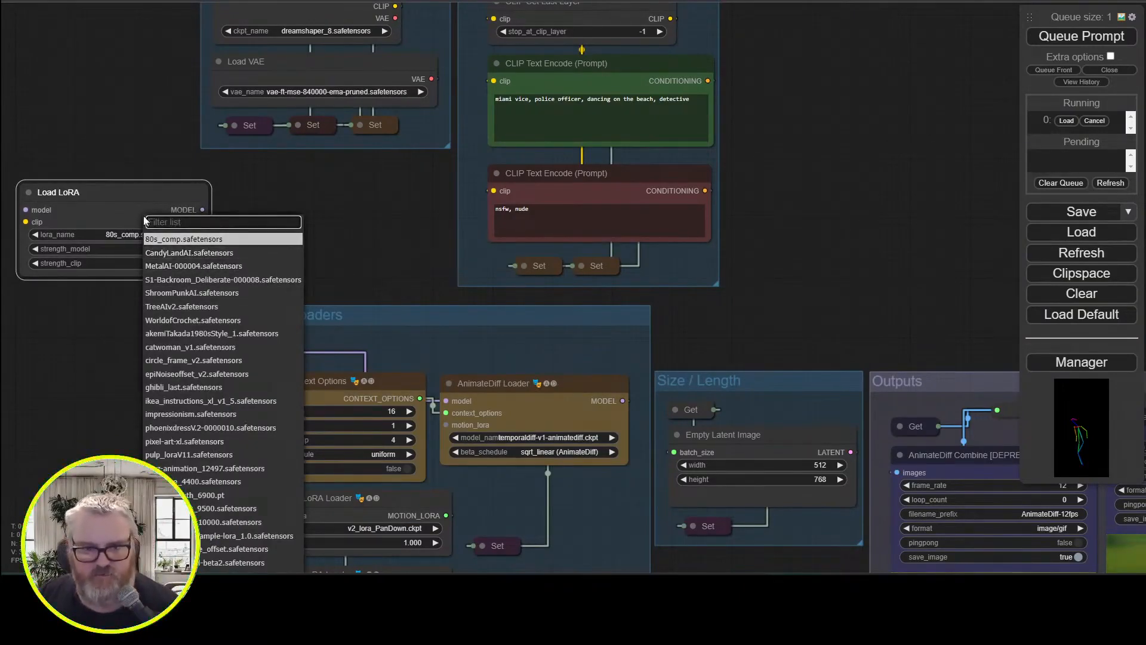
left_click(422, 213)
key("Delete")
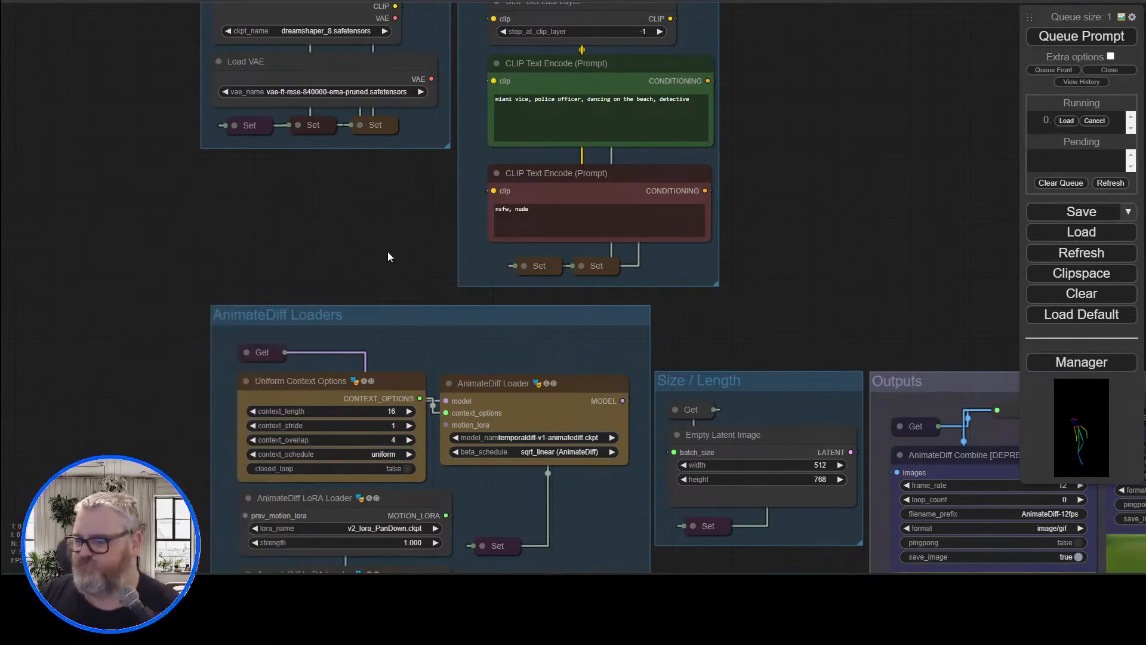
Line up the Realistic Lineart and Canny Edge nodes closely above the Semantic Segmentor node
scroll(388, 252, "down", 2)
left_click_drag(388, 252, 637, 412)
left_click_drag(586, 335, 585, 348)
left_click_drag(591, 244, 587, 275)
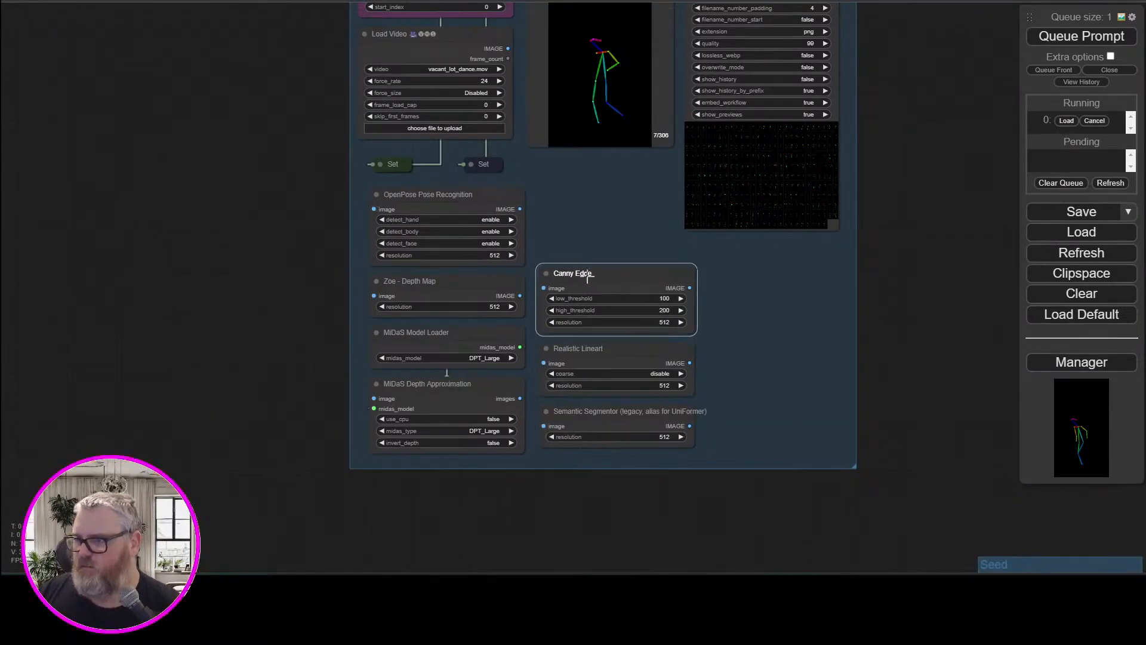
Review the pose, depth, edge, line art and segmentation preprocessor nodes one after another
left_click(216, 290)
left_click(444, 210)
left_click(437, 291)
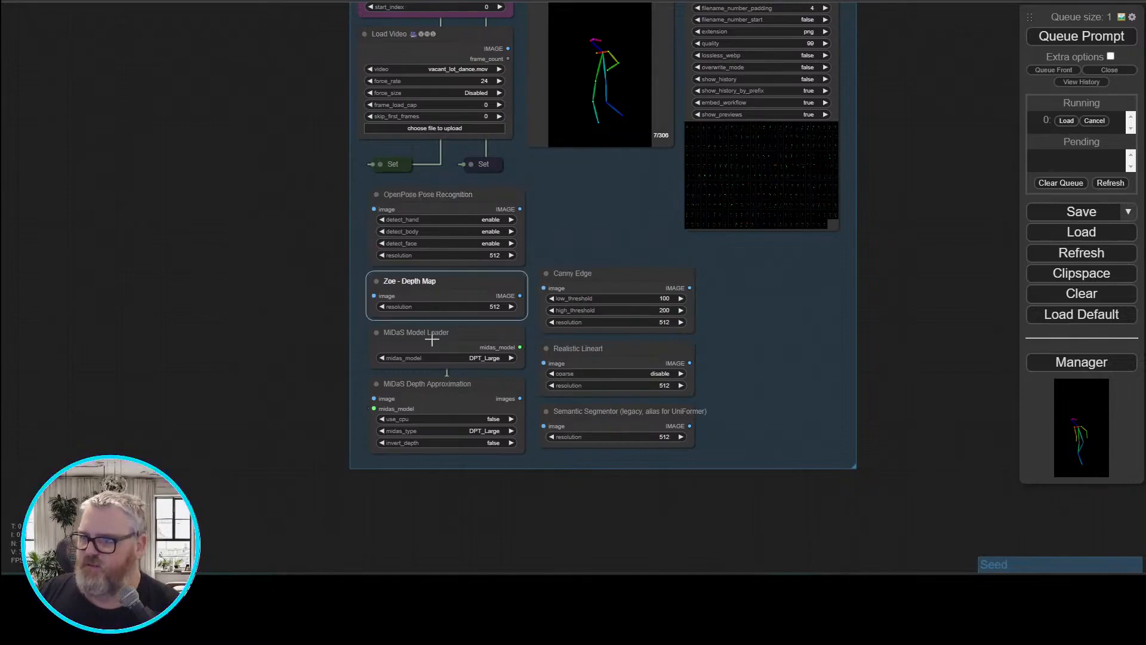
left_click(433, 339)
left_click(435, 392)
left_click(595, 271)
left_click(597, 348)
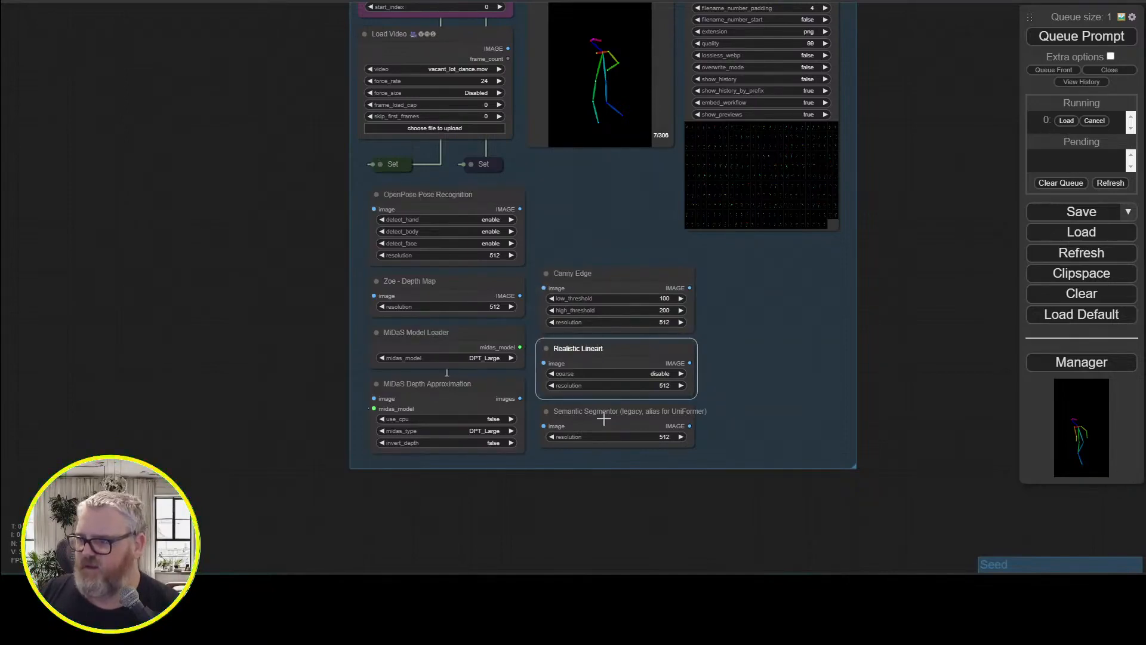
left_click(602, 412)
Add an HED Lines preprocessor node and place it above the Canny Edge node
left_click(757, 303)
double_click(755, 299)
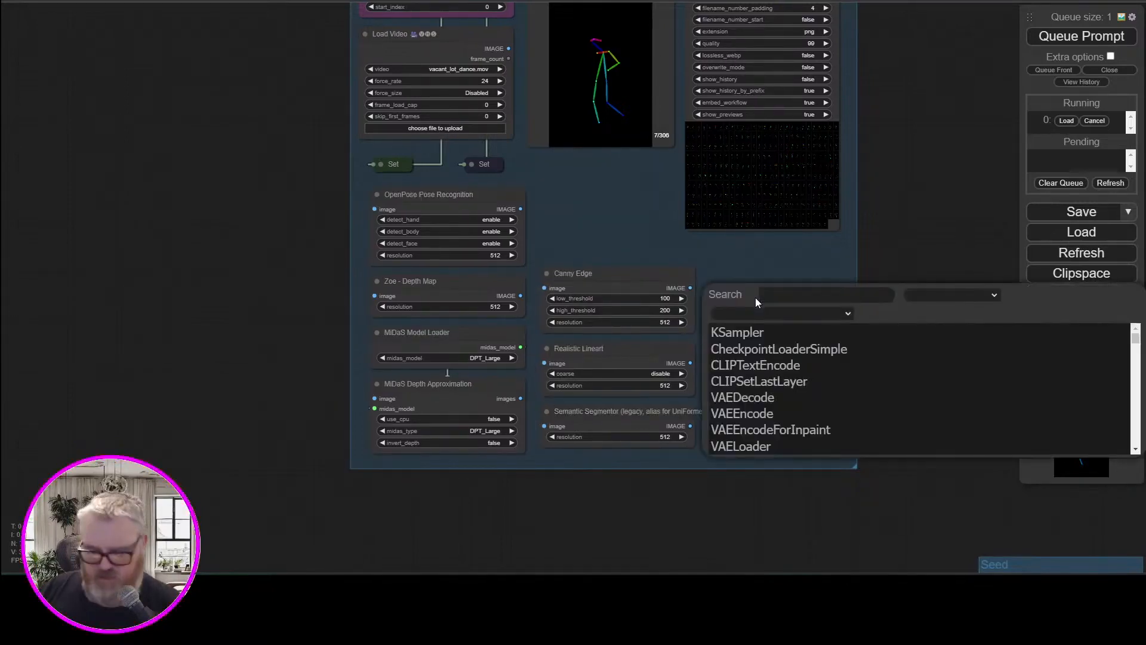
type("prepro")
left_click(739, 397)
left_click_drag(800, 294, 615, 211)
Enlarge the Image Save node down to the group's lower edge and space it and Preview Image slightly farther right
left_click_drag(834, 228, 848, 237)
scroll(848, 237, "down", 4)
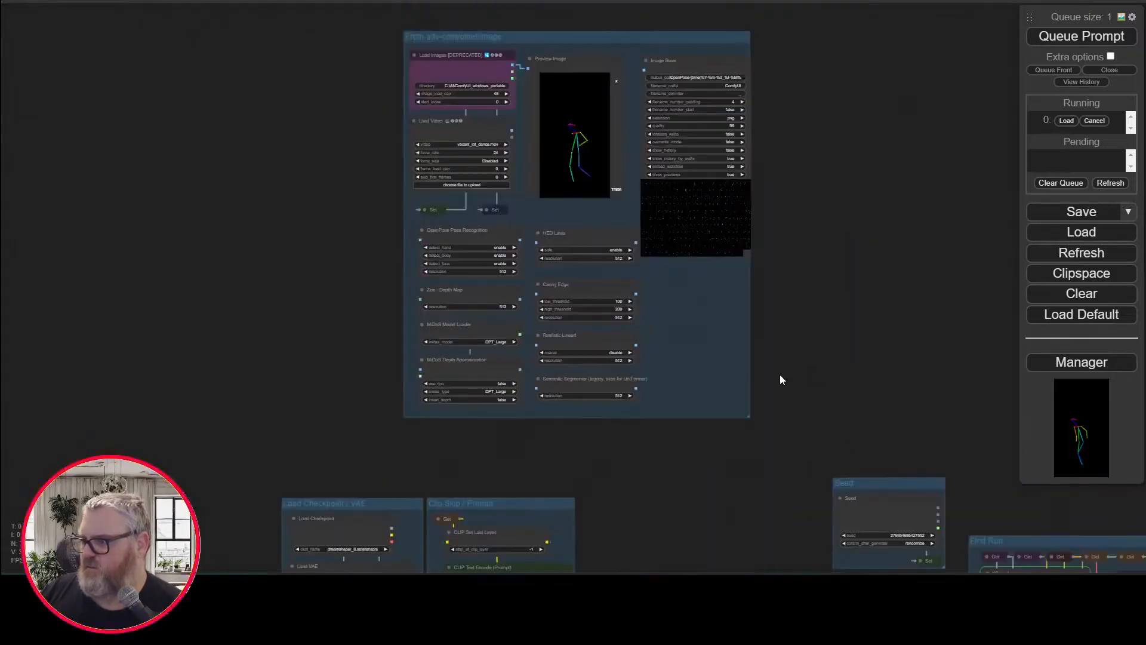
left_click_drag(745, 253, 786, 401)
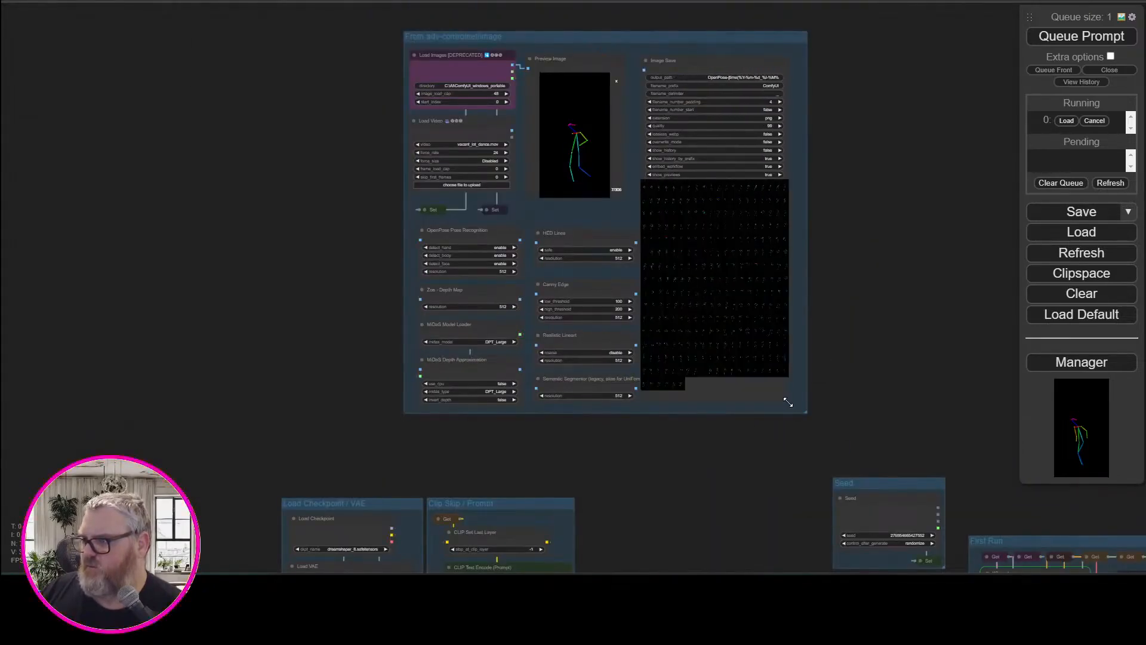
left_click_drag(702, 64, 713, 62)
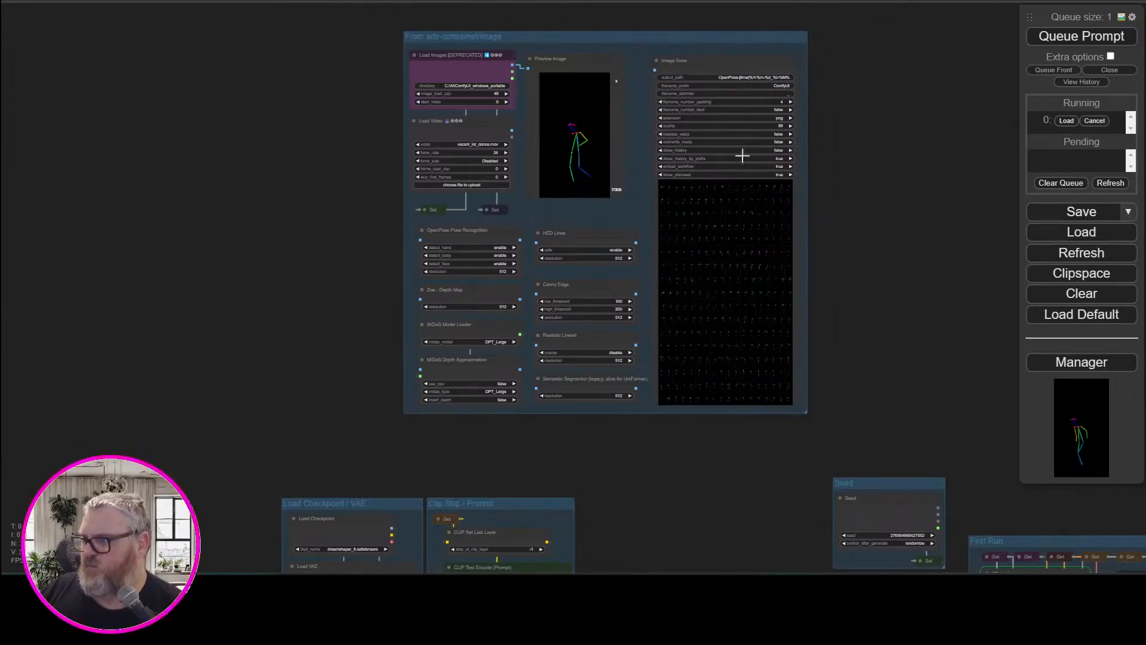
left_click_drag(591, 63, 602, 64)
scroll(818, 272, "up", 5)
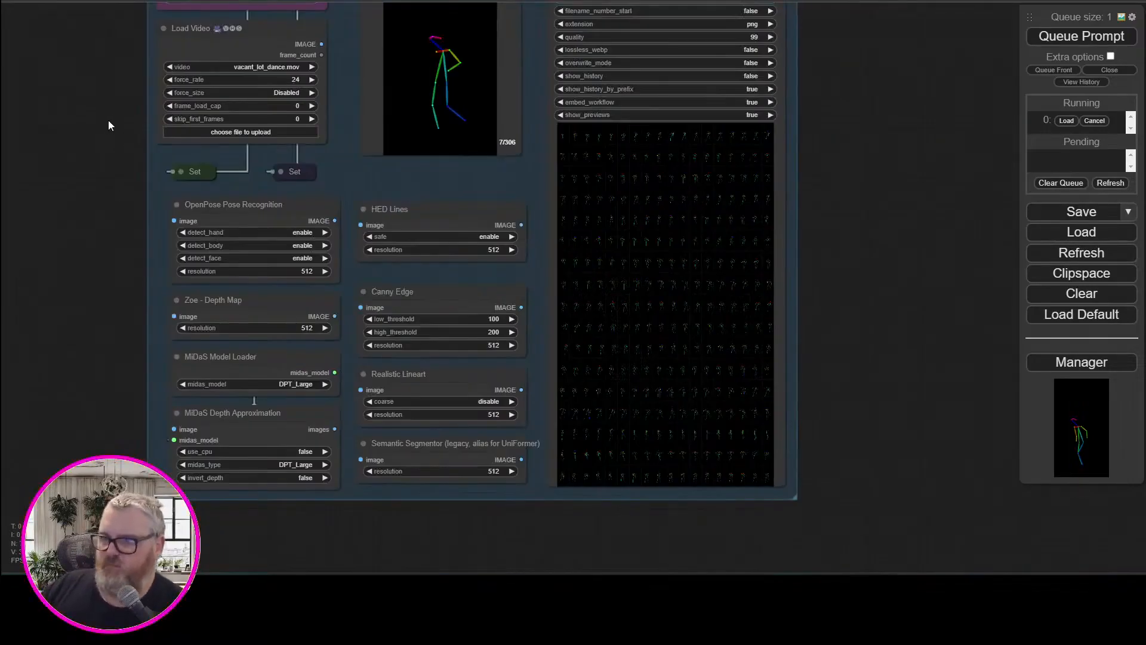
left_click_drag(96, 112, 125, 264)
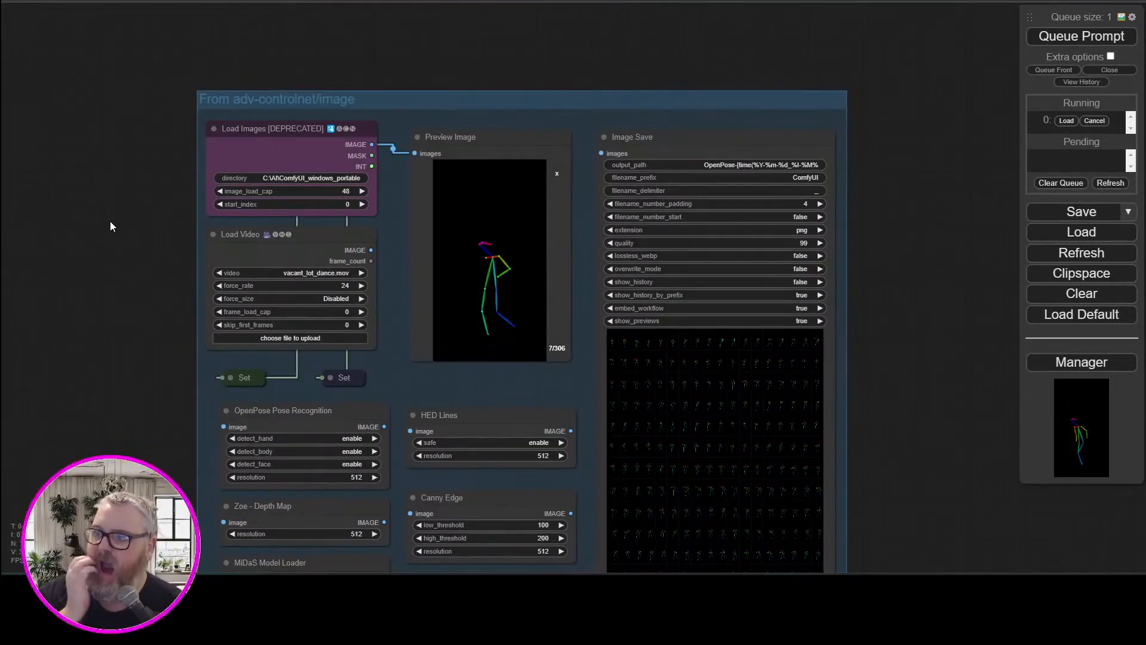
scroll(121, 257, "down", 5)
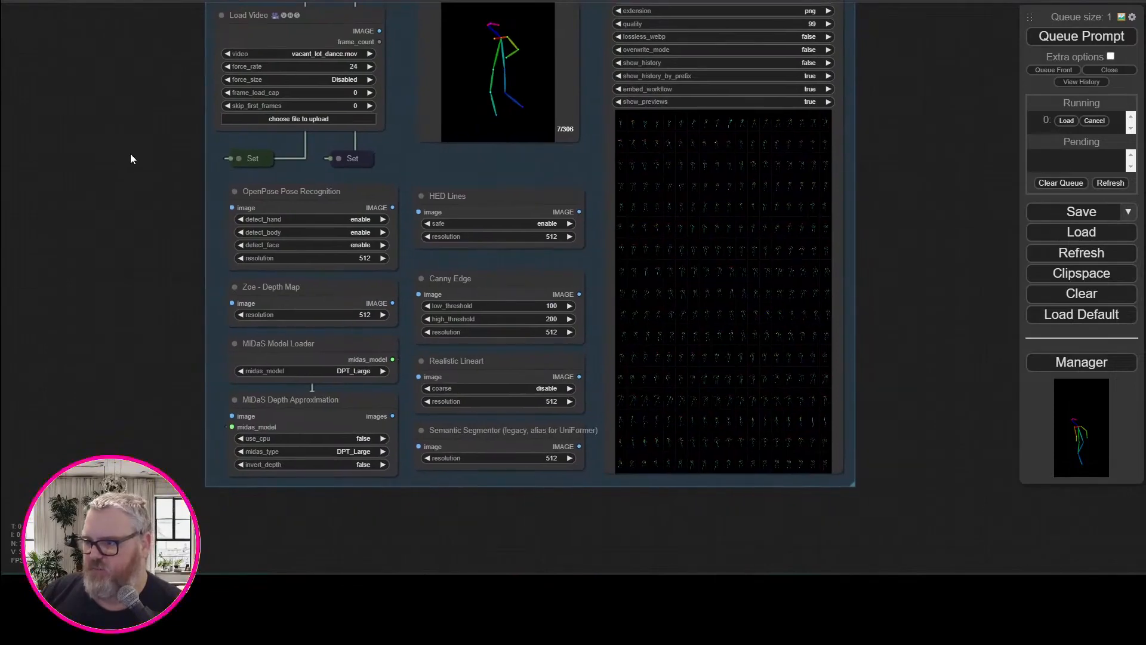
left_click(511, 441)
left_click(476, 361)
Check the interface settings for grid size and snapping nodes to the grid
key("ctrl+comma")
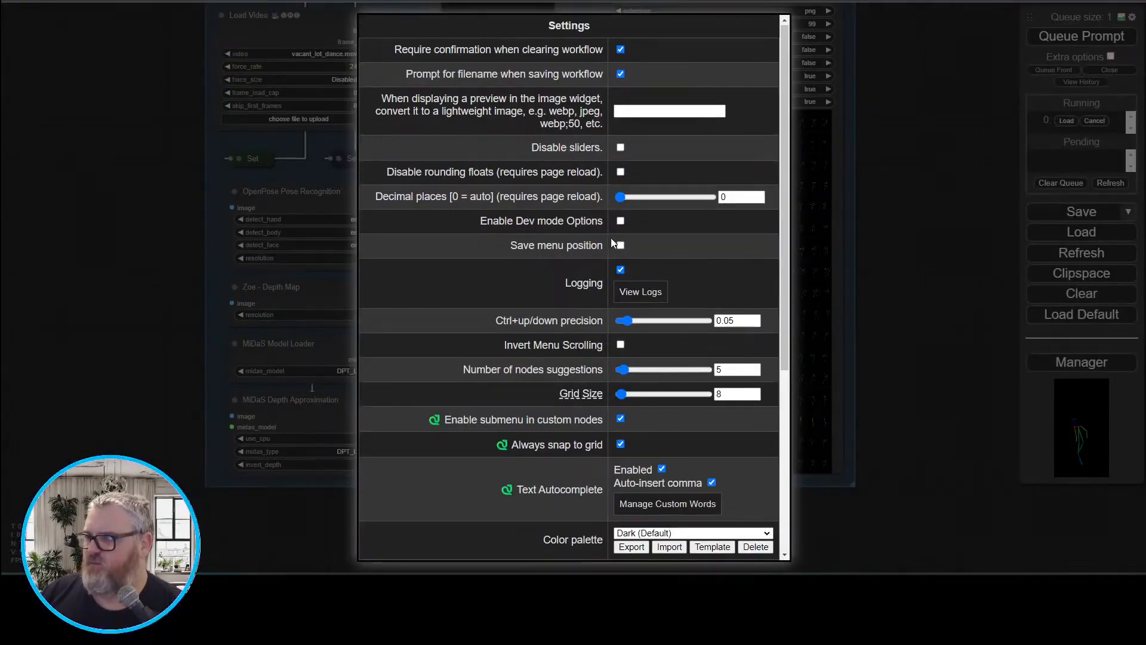
scroll(611, 237, "down", 5)
scroll(597, 370, "up", 2)
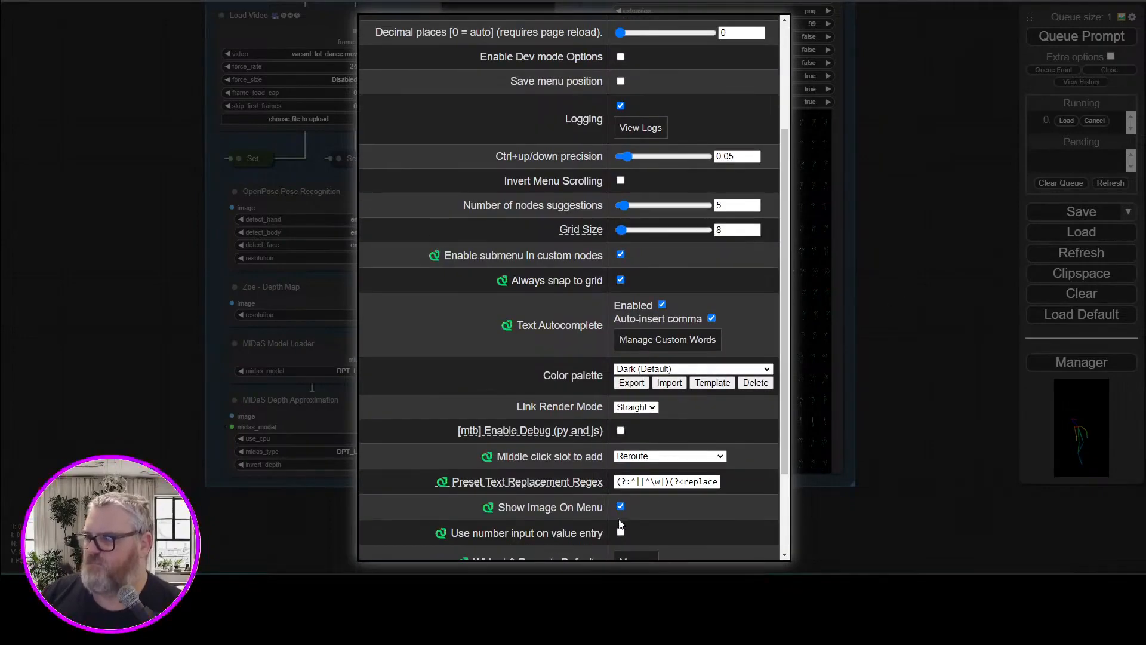
key("Escape")
Nudge the HED Lines and Semantic Segmentor nodes slightly down to even out the spacing of their column
left_click(486, 276)
left_click(495, 206)
left_click(317, 197)
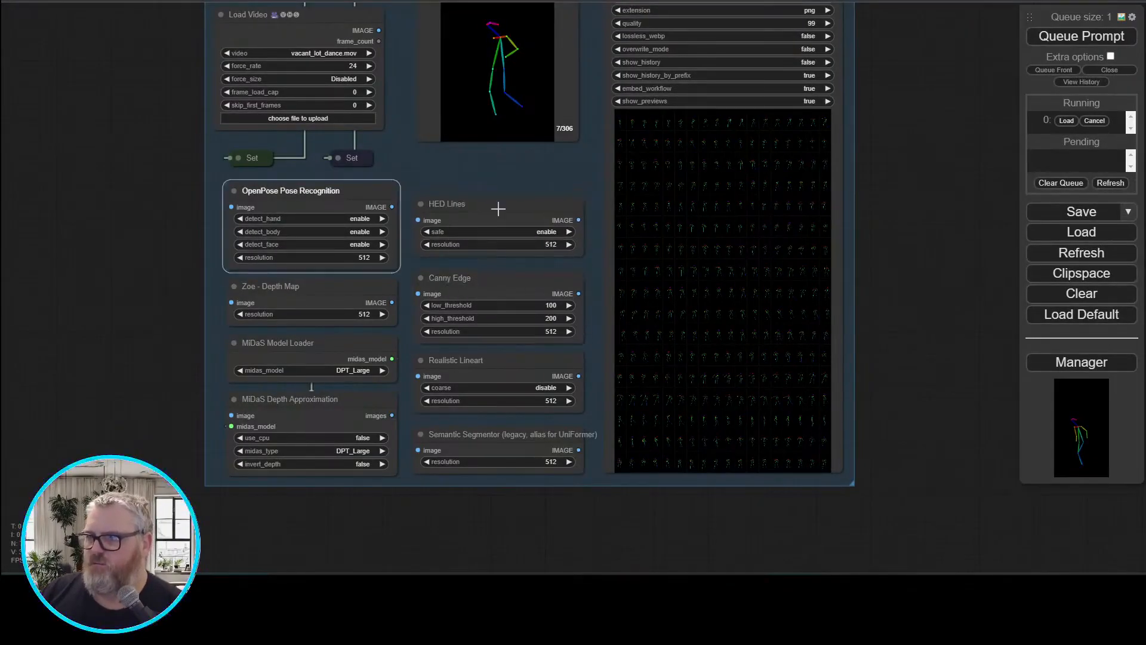
Go through the HED, Canny, lineart, segmentation, MiDaS, Zoe and OpenPose nodes one by one
left_click(496, 207)
left_click(480, 289)
left_click(454, 373)
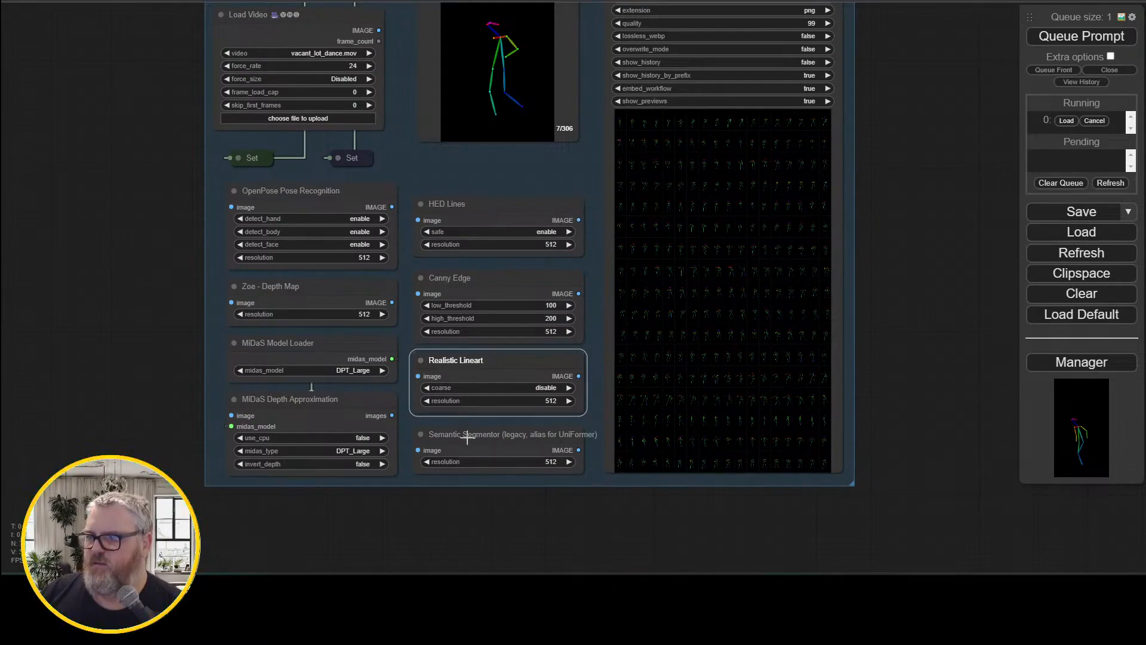
left_click(434, 440)
left_click(307, 413)
left_click(314, 354)
left_click(316, 295)
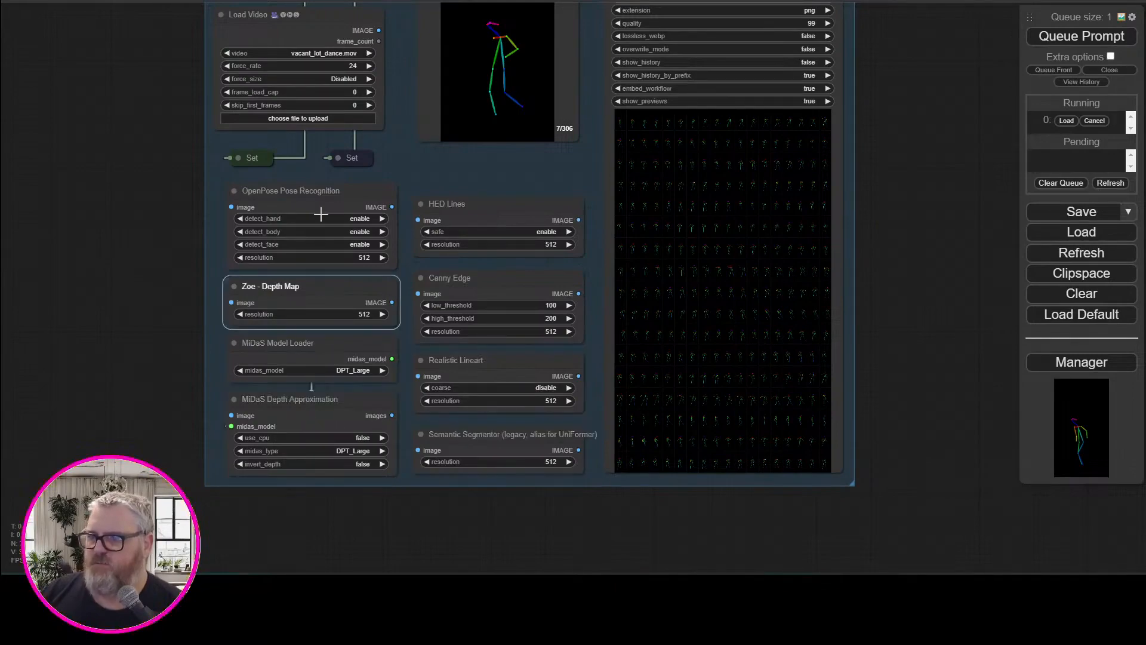
left_click(320, 218)
left_click(310, 198)
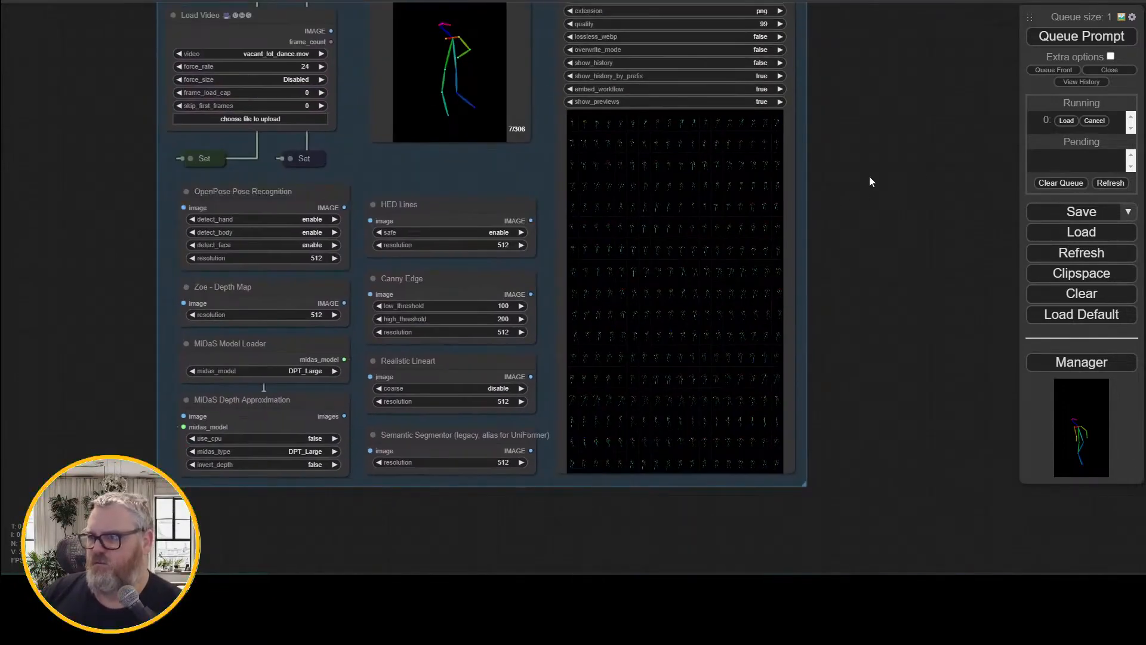
Move the Seed, ControlNet and First Run groups into one row beside the Clip Skip / Prompt group
scroll(420, 180, "down", 6)
left_click_drag(491, 13, 380, 84)
scroll(711, 406, "up", 5)
left_click_drag(710, 406, 794, 108)
left_click_drag(795, 127, 431, 155)
left_click_drag(802, 276, 626, 167)
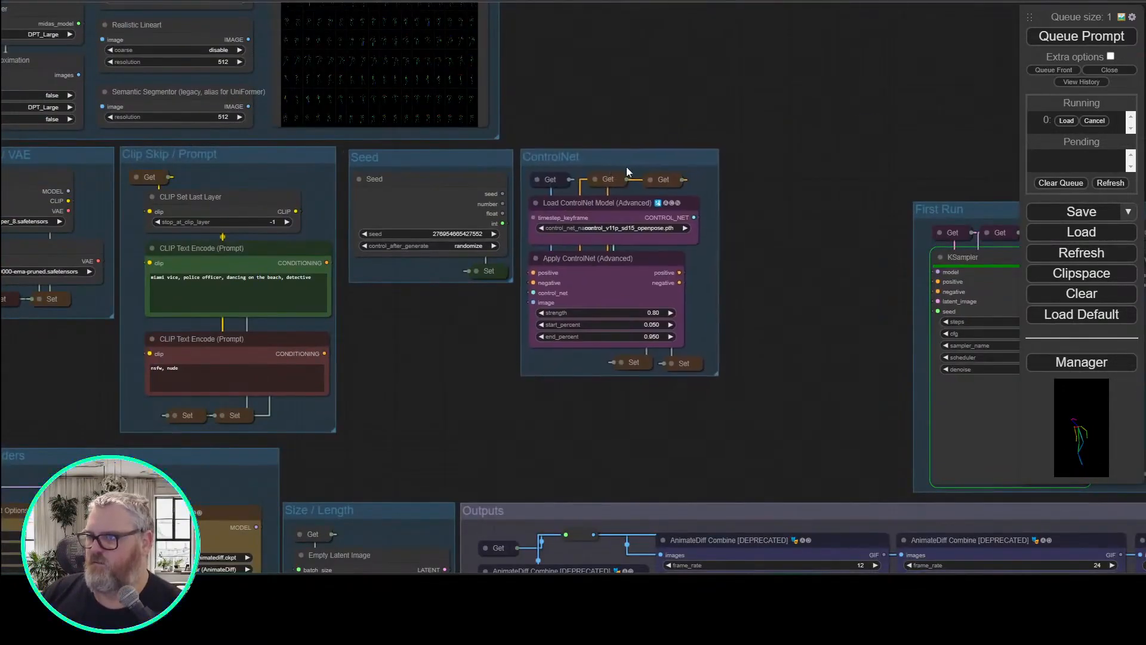
left_click_drag(955, 210, 770, 158)
Nudge the MiDaS Model Loader node slightly down toward the MiDaS Depth Approximation node
scroll(770, 158, "down", 4)
left_click_drag(919, 142, 243, 77)
left_click_drag(565, 61, 920, 60)
left_click_drag(527, 160, 782, 168)
left_click_drag(172, 266, 560, 427)
scroll(560, 426, "up", 7)
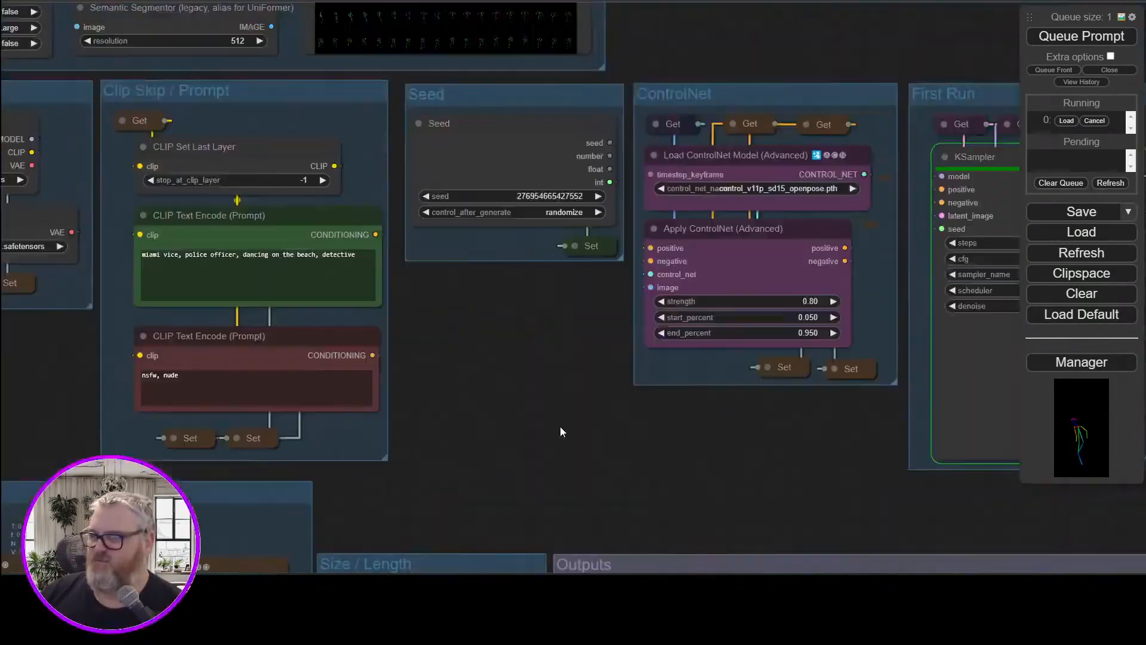
scroll(560, 426, "down", 3)
left_click_drag(665, 65, 1089, 335)
scroll(843, 283, "up", 3)
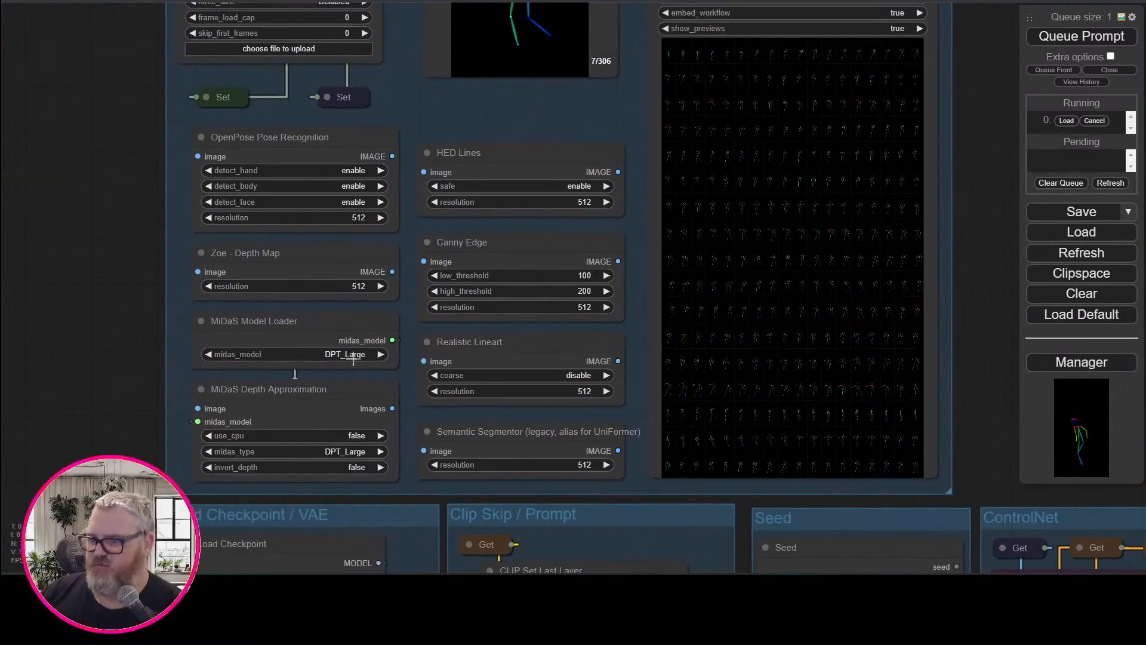
mouse_move(262, 336)
left_mouse_down()
mouse_move(118, 333)
mouse_move(262, 339)
left_mouse_up()
Close up the gaps between the Clip Skip / Prompt, Seed, ControlNet and First Run groups
left_click_drag(109, 349, 4, 141)
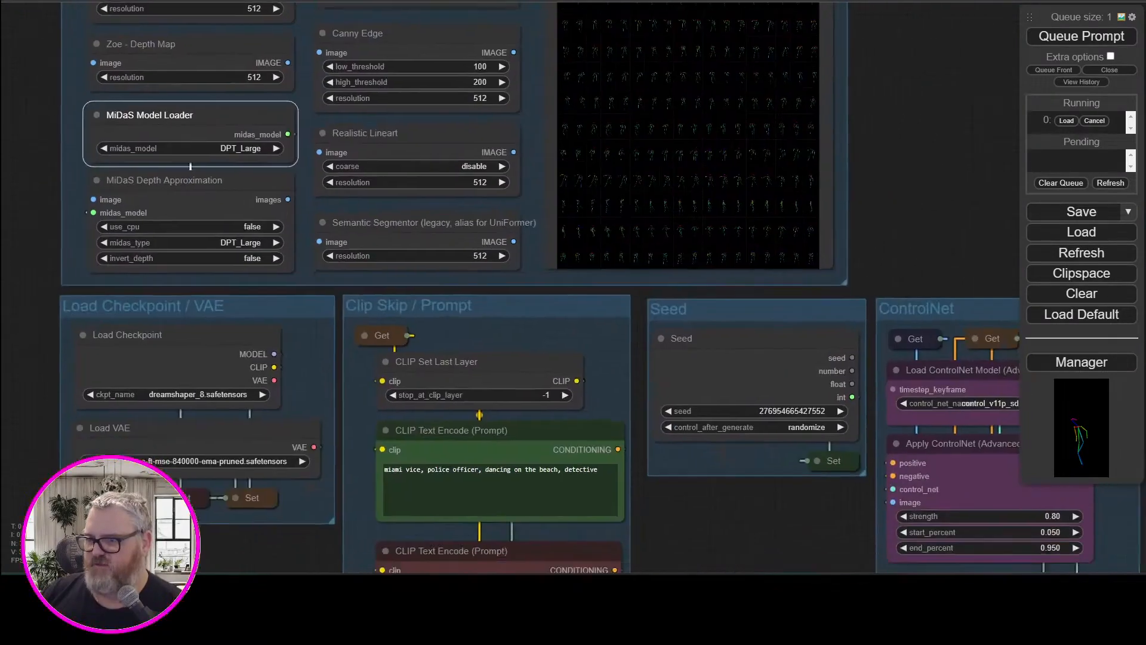
left_click_drag(212, 487, 220, 356)
left_click_drag(807, 307, 409, 450)
left_click_drag(362, 321, 353, 317)
left_click_drag(615, 322, 603, 316)
left_click_drag(436, 470, 428, 469)
left_click_drag(863, 327, 853, 323)
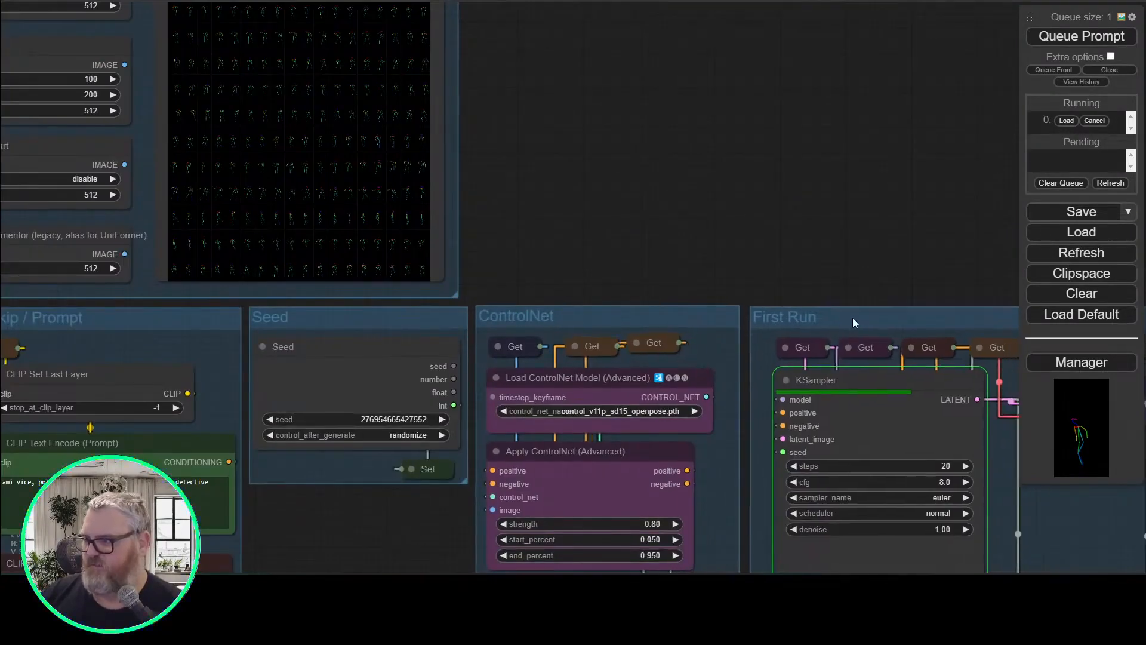
Move the Size / Length group directly below the Seed group and match its width
scroll(853, 323, "down", 7)
left_click_drag(840, 235, 691, 127)
left_click_drag(478, 395, 425, 441)
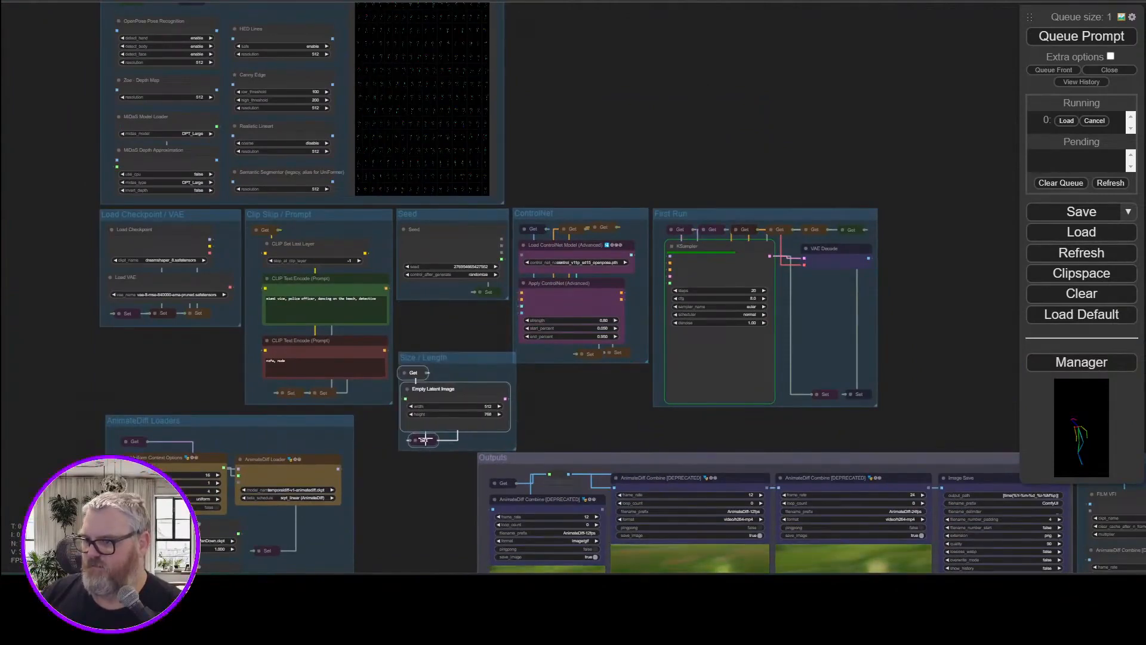
scroll(425, 440, "up", 5)
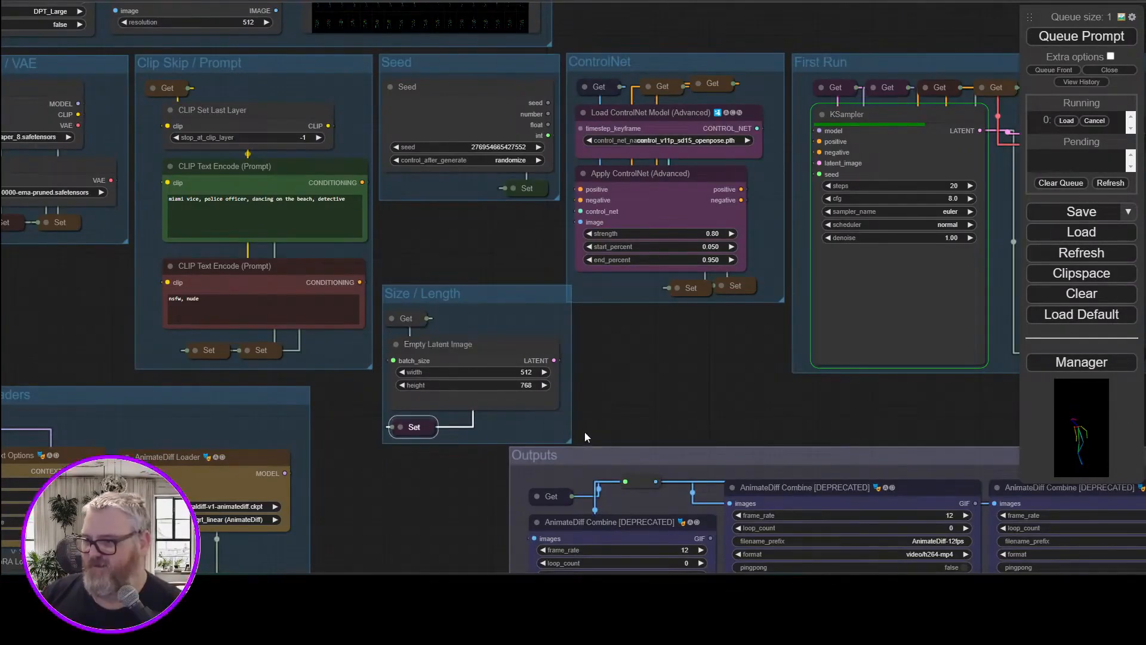
left_click_drag(505, 296, 500, 216)
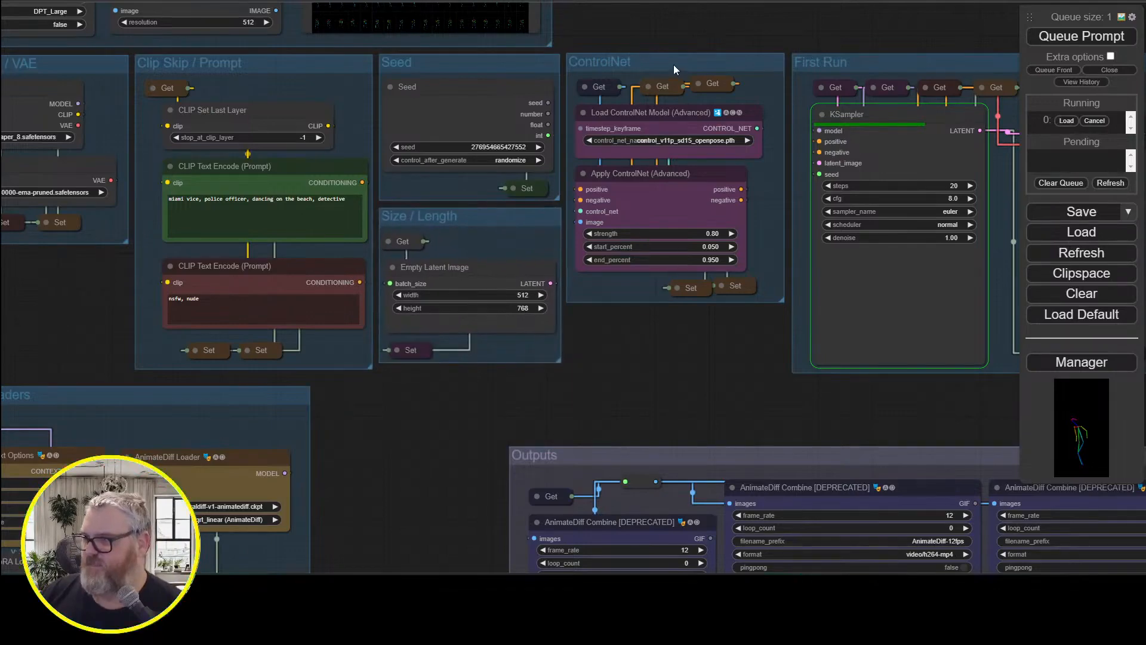
Shift the ControlNet group and put the dragged-along Seed and Empty Latent Image nodes back in their own groups
left_click_drag(674, 65, 652, 118)
left_click_drag(503, 88, 495, 98)
left_click_drag(666, 110, 698, 68)
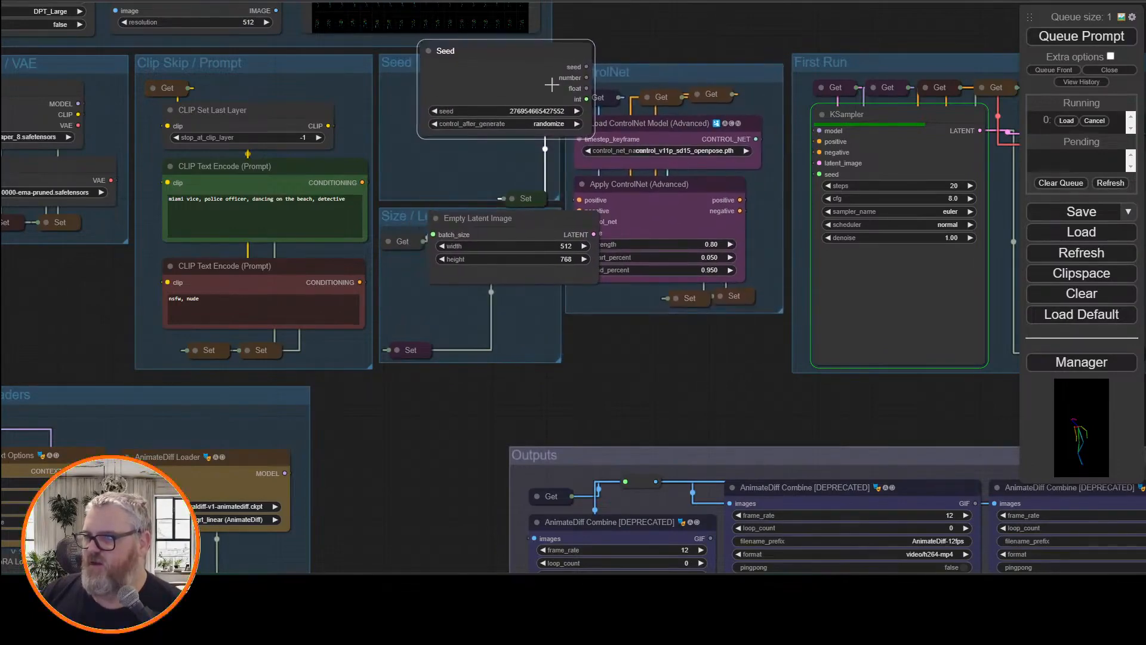
left_click_drag(541, 71, 504, 108)
left_click_drag(533, 225, 497, 272)
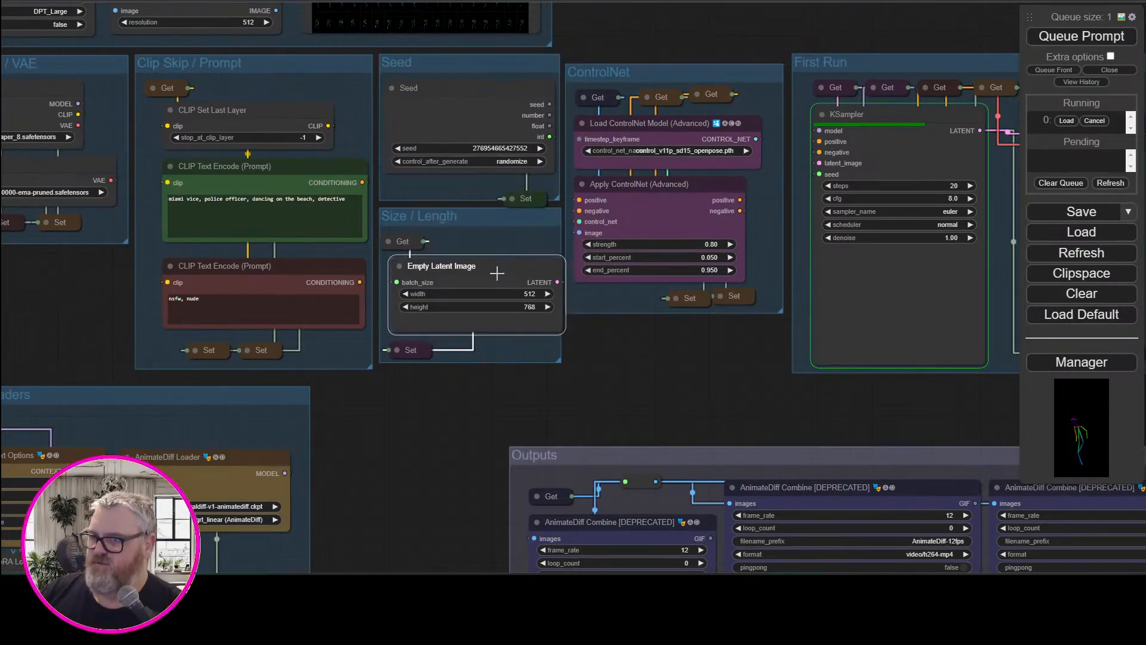
Place the Seed group's Set node under the Seed node's left end and align the ControlNet group with the Seed group
left_click_drag(537, 196, 536, 186)
left_click_drag(512, 97, 511, 96)
left_click(531, 186)
left_click_drag(650, 74, 654, 71)
left_click_drag(524, 183, 524, 186)
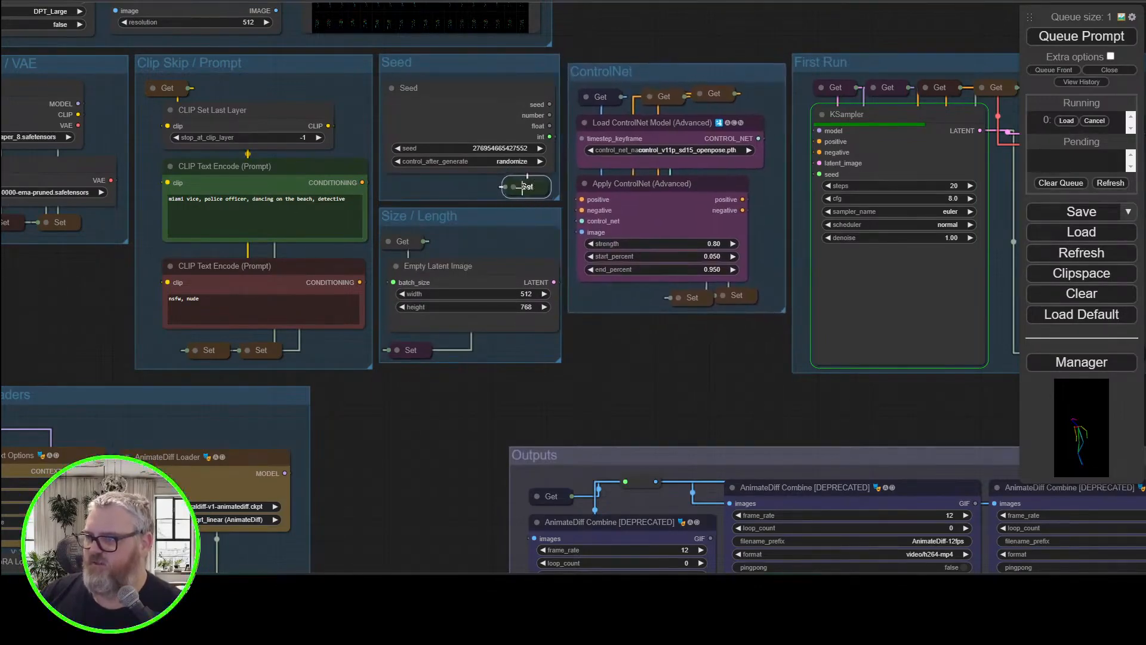
left_click_drag(663, 76, 660, 67)
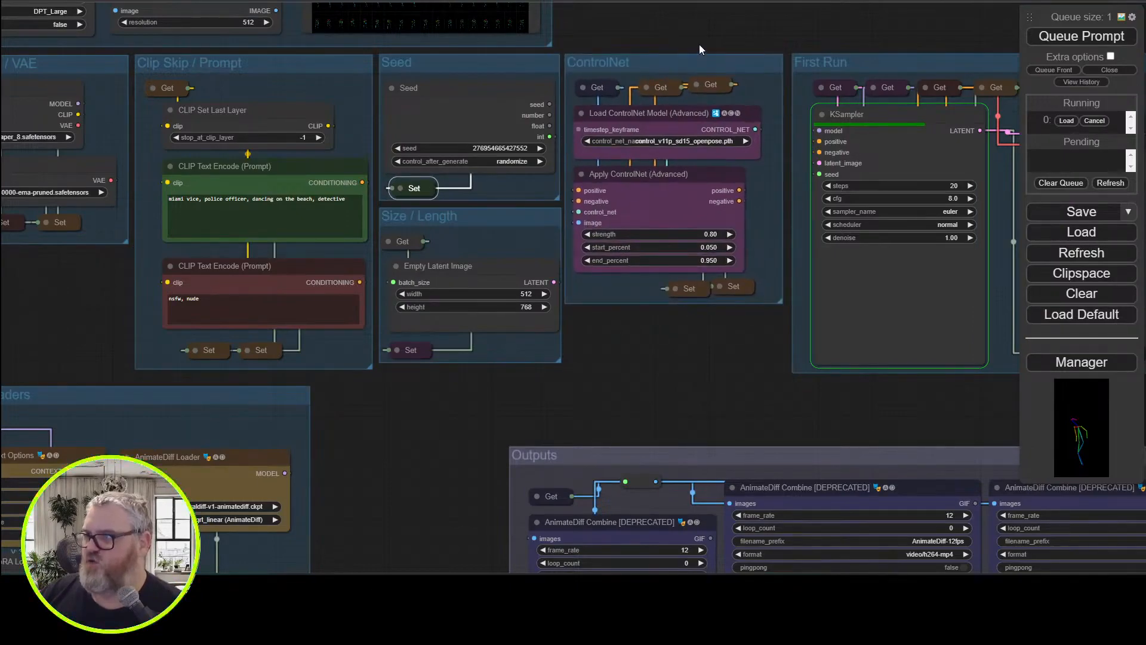
Add a new group on the empty canvas to the left of the From adv-controlnet/image group
scroll(616, 377, "down", 6)
left_click_drag(615, 101, 604, 225)
scroll(517, 225, "up", 5)
scroll(520, 251, "down", 3)
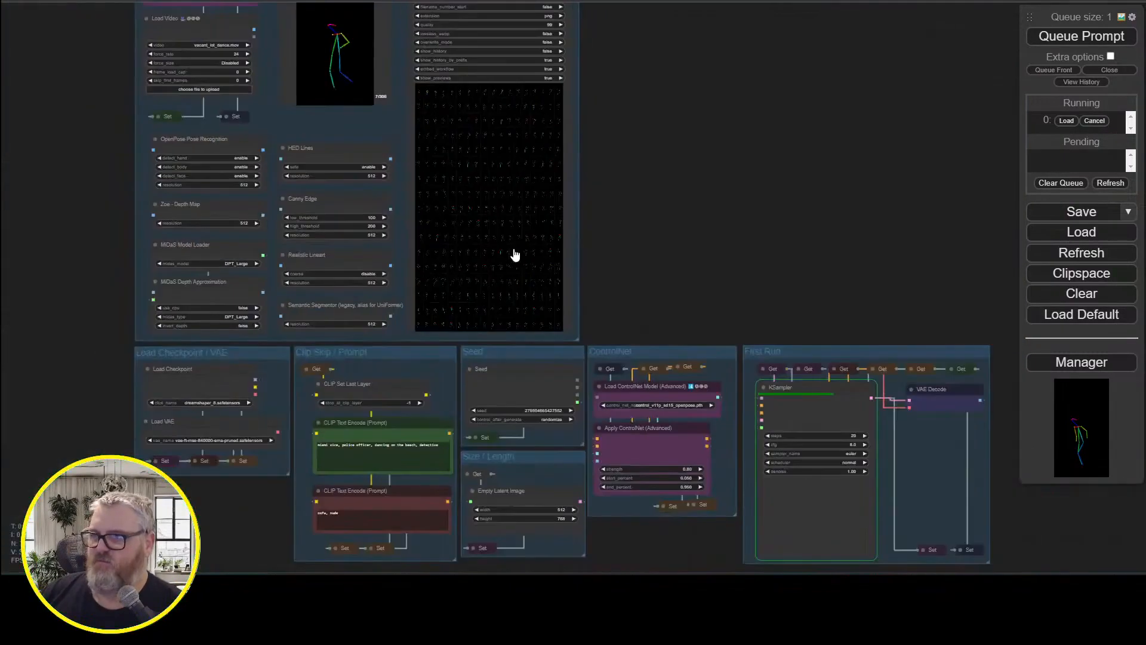
left_click_drag(675, 276, 966, 373)
scroll(730, 390, "up", 2)
left_click_drag(60, 208, 552, 297)
right_click(610, 284)
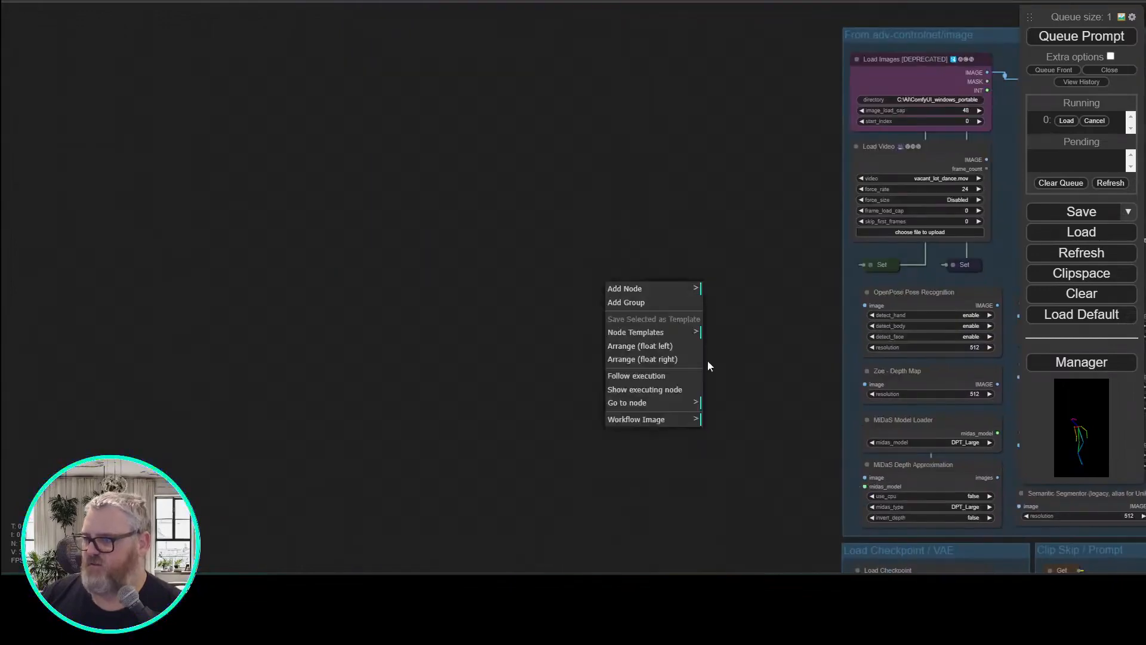
left_click(623, 302)
Select the eight pose, depth, edge, lineart and segmentation preprocessor nodes and move them into the new group
left_click(334, 222, "shift")
left_click(335, 297, "shift")
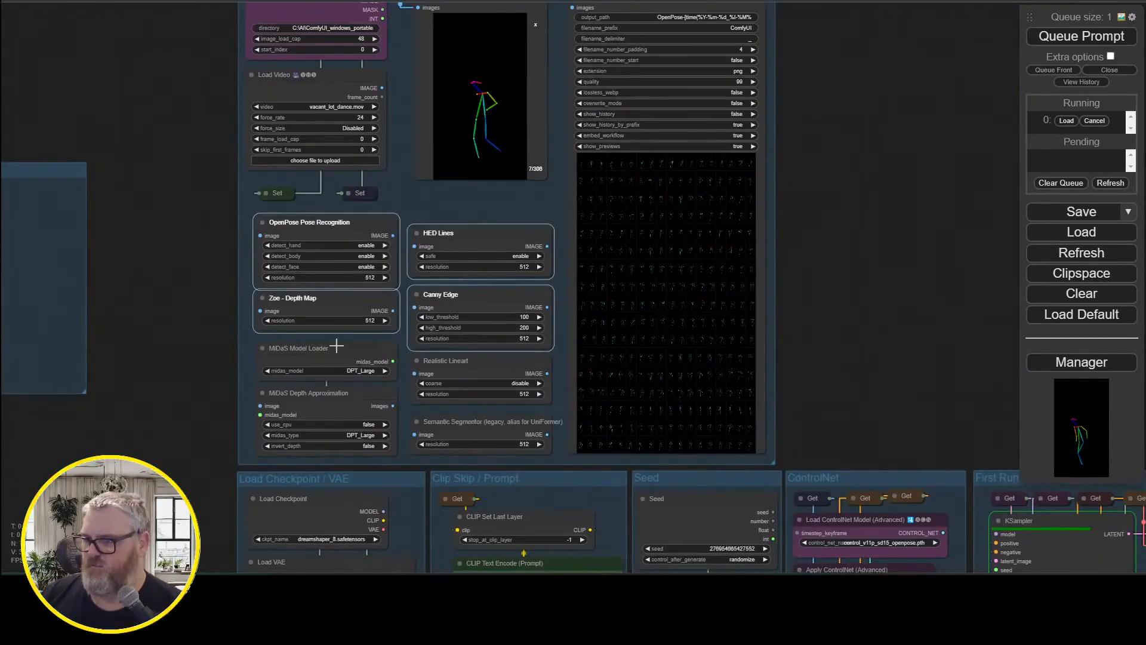
left_click(336, 347, "shift")
left_click(453, 361, "shift")
left_click(445, 421, "shift")
left_click(310, 392, "shift")
left_click_drag(168, 376, 548, 490)
left_click_drag(870, 365, 450, 335)
left_click_drag(421, 282, 267, 142)
Resize the new group's frame to fit all eight preprocessor nodes and place it beside the From adv-controlnet/image group
left_click_drag(324, 393, 336, 481)
left_click_drag(311, 366, 437, 447)
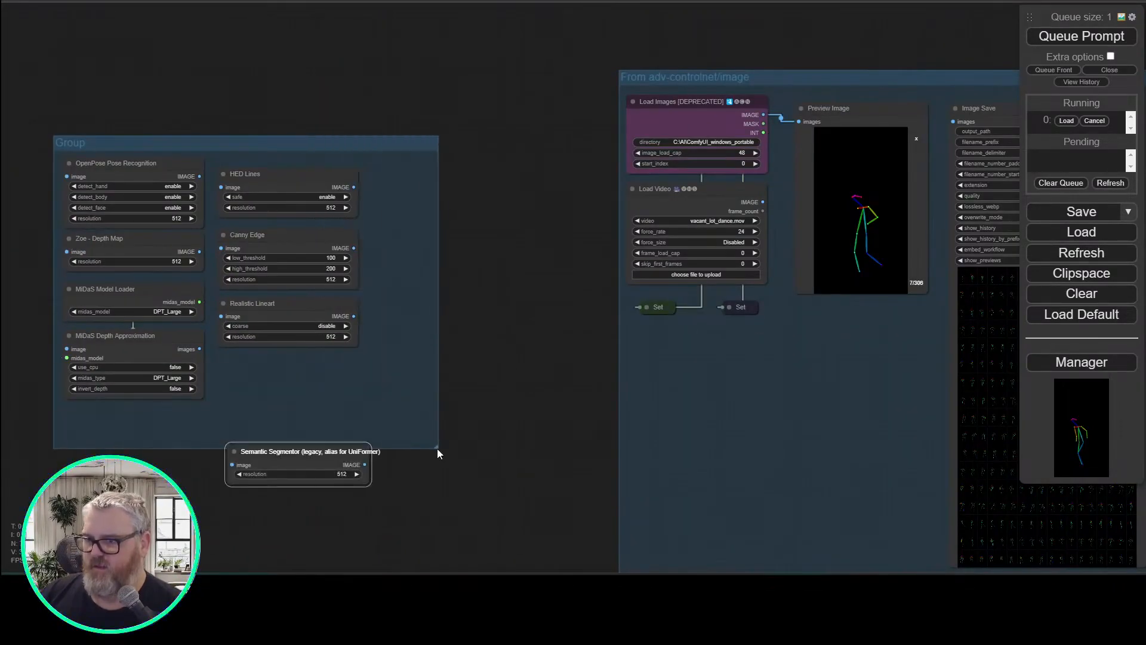
left_click_drag(327, 450, 323, 360)
left_click_drag(432, 447, 381, 410)
left_click_drag(287, 144, 504, 320)
left_click_drag(488, 239, 384, 84)
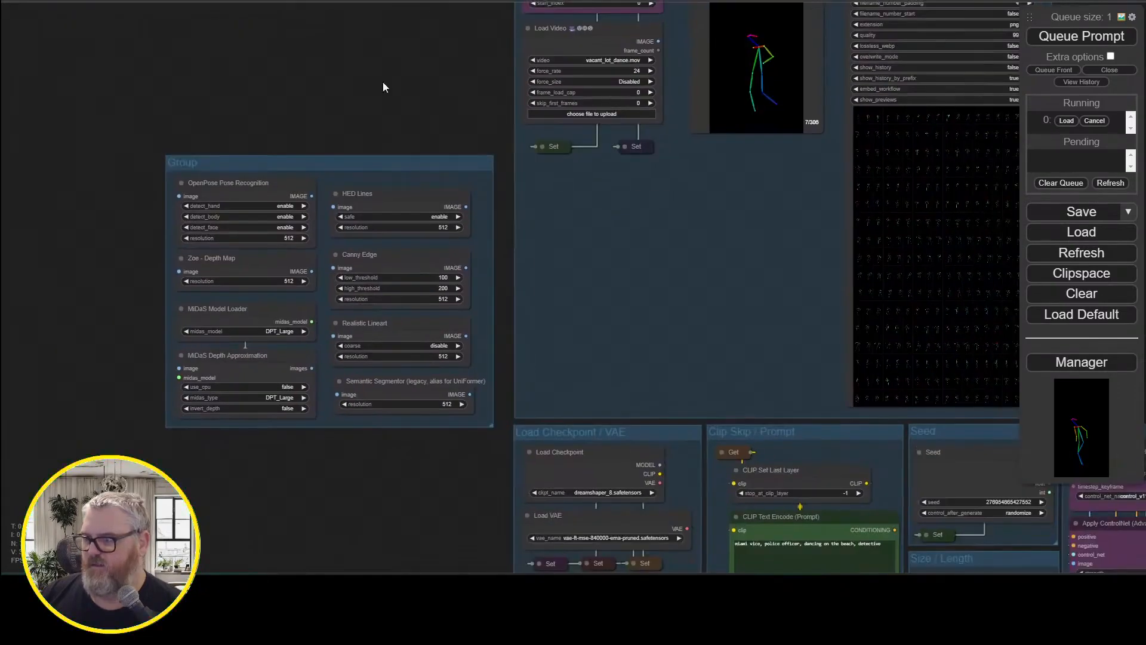
Shorten and widen the Image Save node, make Preview Image narrower and taller, and set both closely side by side
left_click_drag(1009, 394, 826, 420)
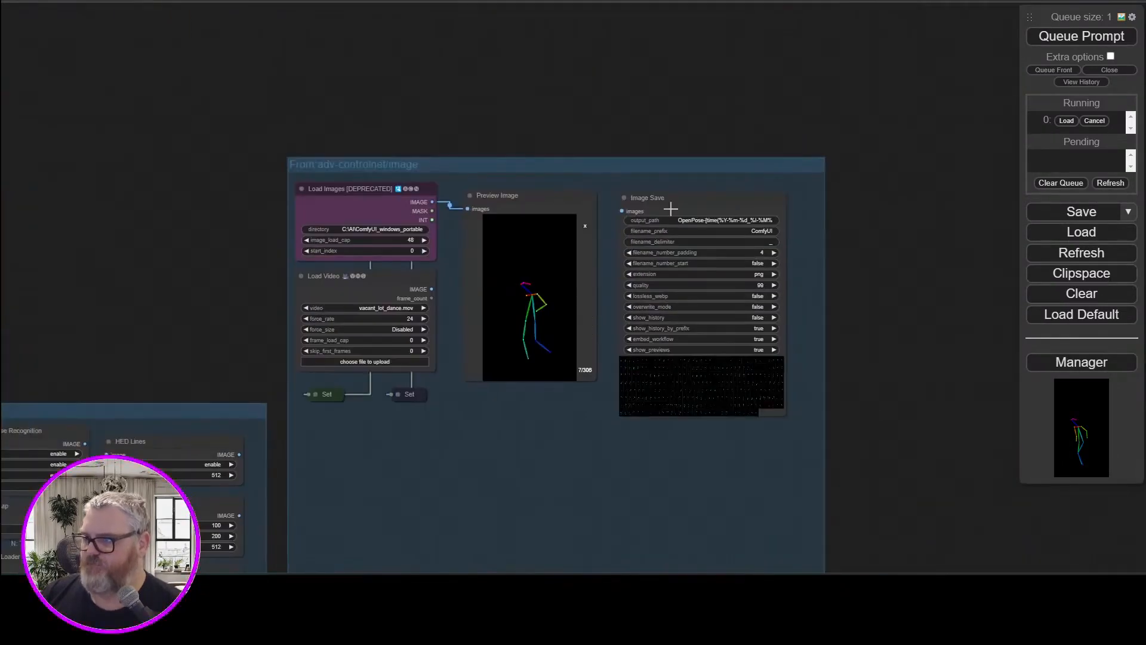
left_click_drag(671, 207, 664, 204)
left_click_drag(596, 379, 570, 412)
left_click_drag(504, 207, 496, 202)
left_click_drag(652, 194, 624, 197)
left_click_drag(747, 411, 814, 417)
Shrink the From adv-controlnet/image group to fit its nodes and align it and the preprocessor group just above the checkpoint row
left_click_drag(830, 526, 828, 354)
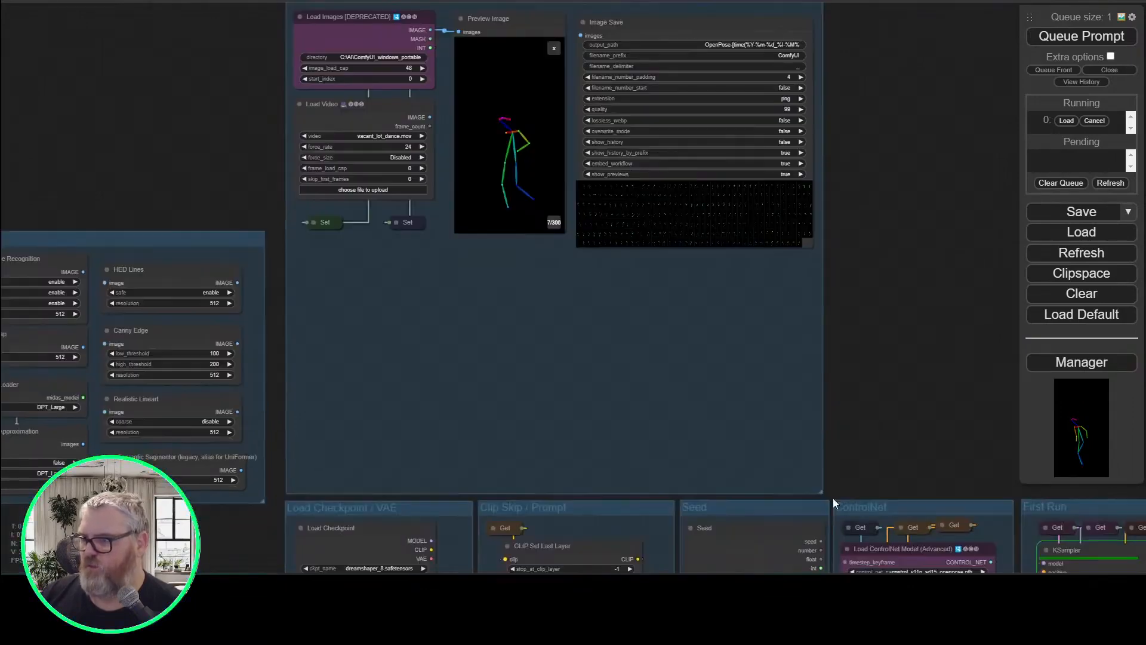
left_click_drag(825, 499, 819, 254)
left_click_drag(568, 299, 555, 444)
left_click_drag(526, 141, 526, 108)
left_click_drag(518, 116, 521, 169)
left_click(215, 90)
left_click_drag(215, 90, 458, 96)
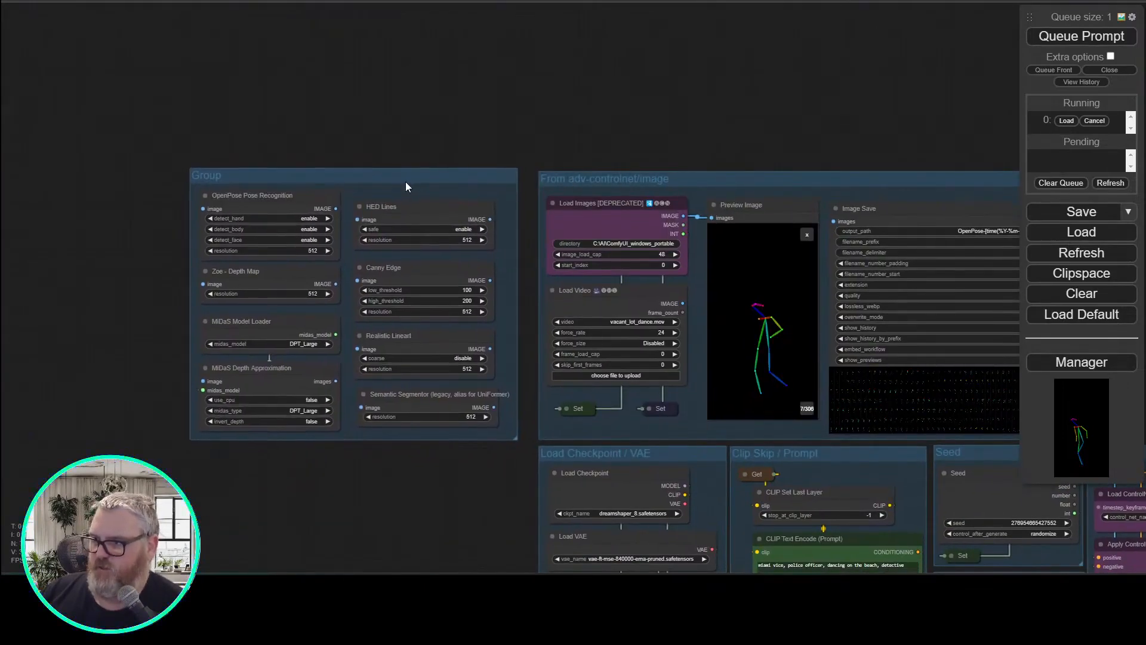
Move the Outputs group beside First Run and the FILM Interpolation group directly beside Outputs
left_click_drag(728, 111, 123, 124)
left_click_drag(629, 325, 791, 136)
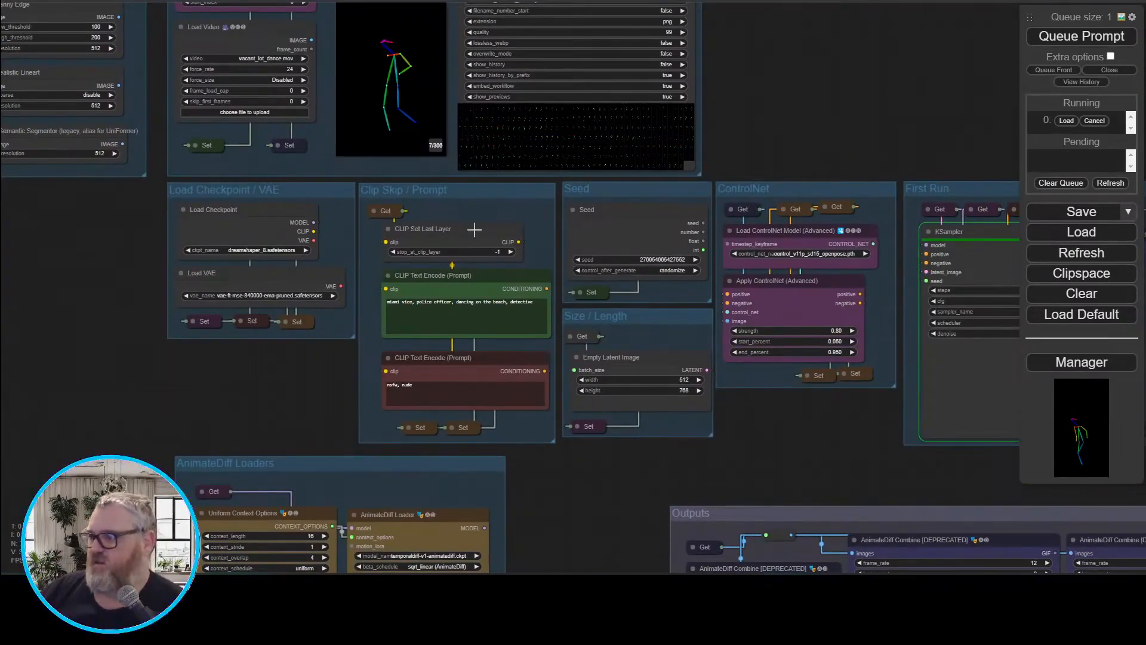
left_click_drag(844, 206, 542, 141)
left_click_drag(628, 134, 384, 147)
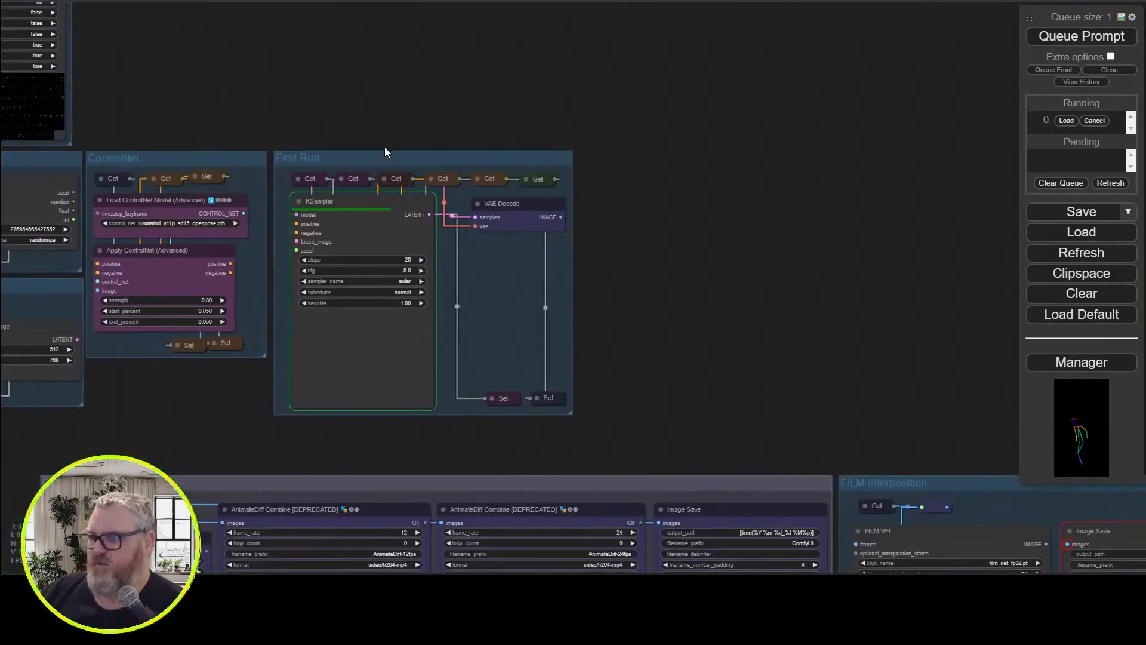
left_click_drag(455, 477, 770, 12)
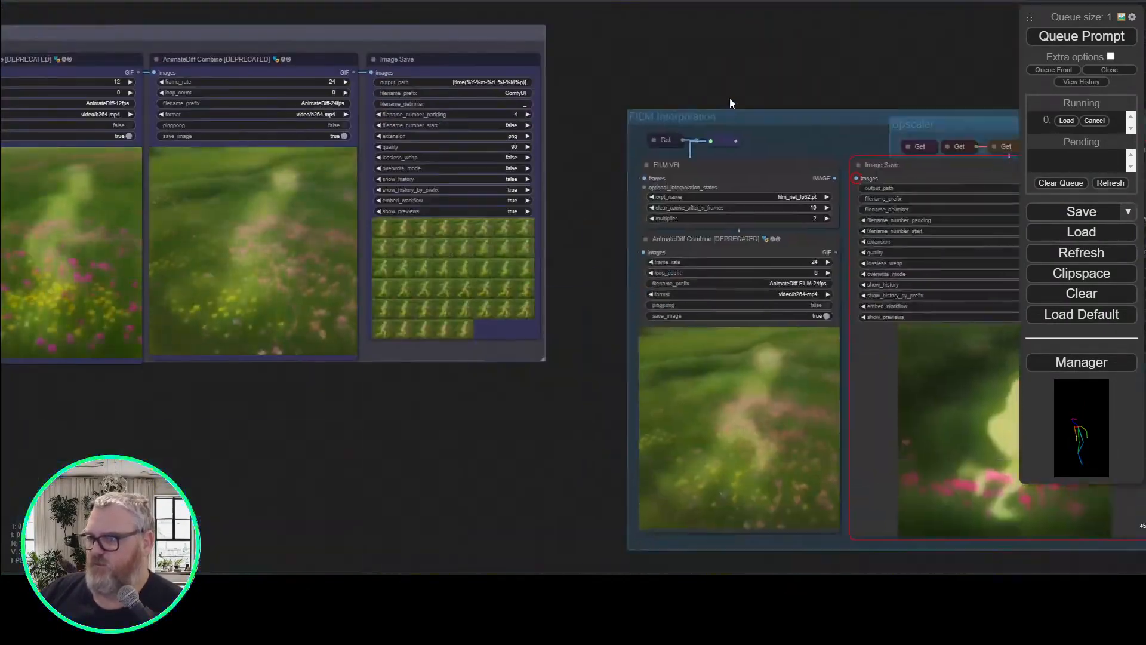
left_click_drag(730, 98, 664, 37)
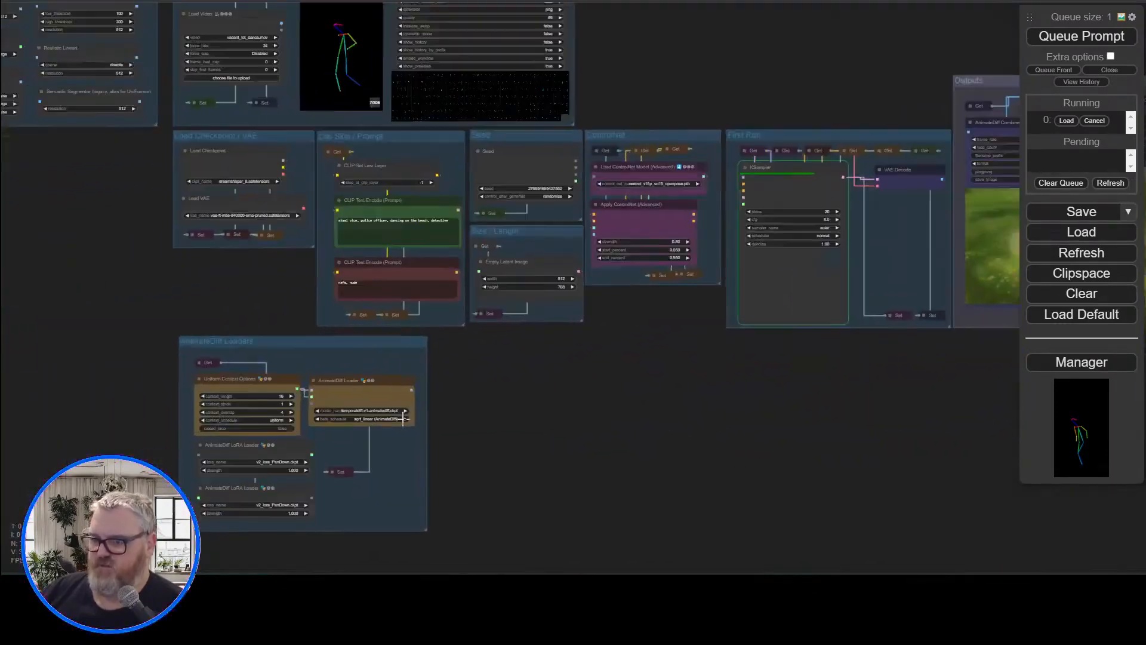
Move the AnimateDiff Loaders group directly below the Load Checkpoint / VAE group, aligning their right edges
scroll(403, 418, "up", 2)
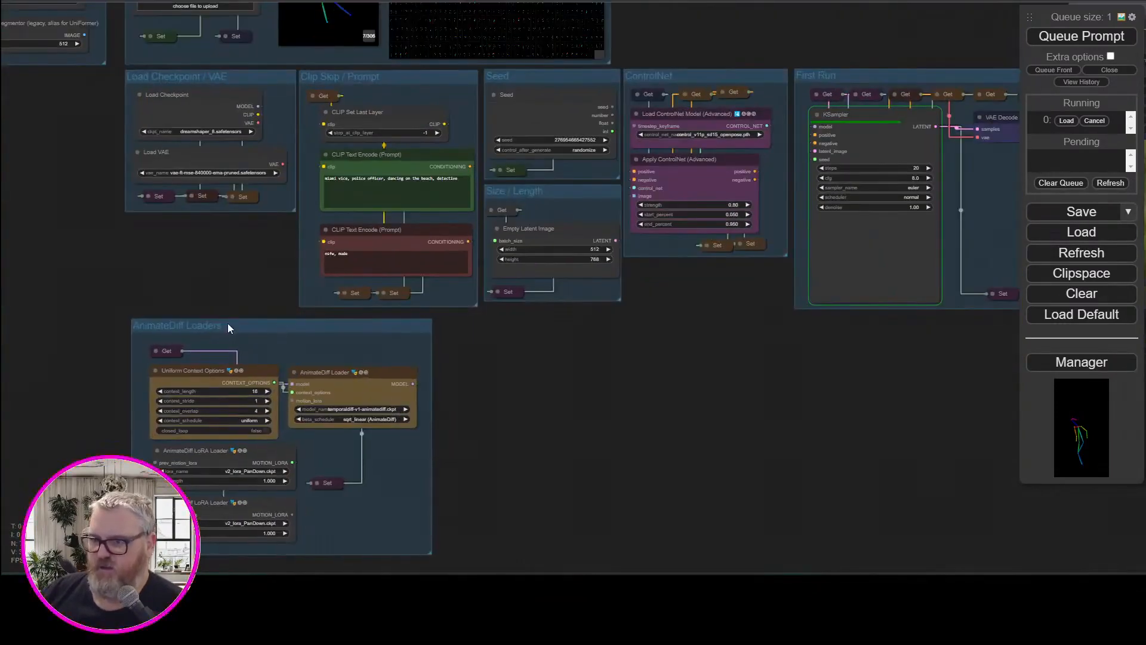
left_click_drag(228, 324, 144, 227)
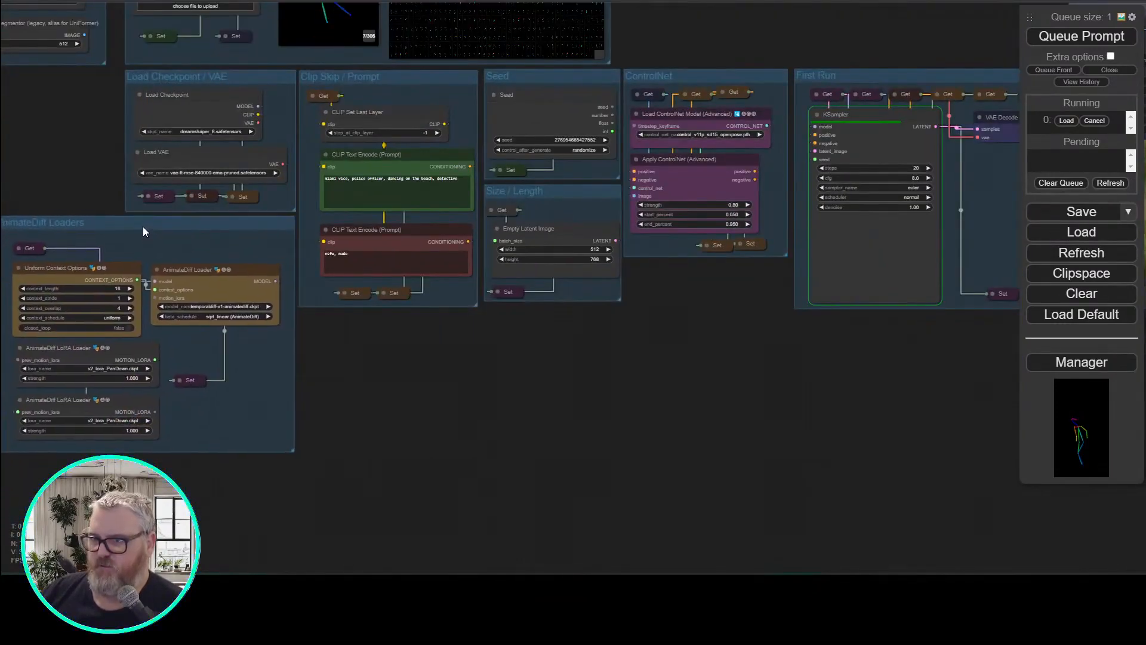
scroll(435, 463, "down", 6)
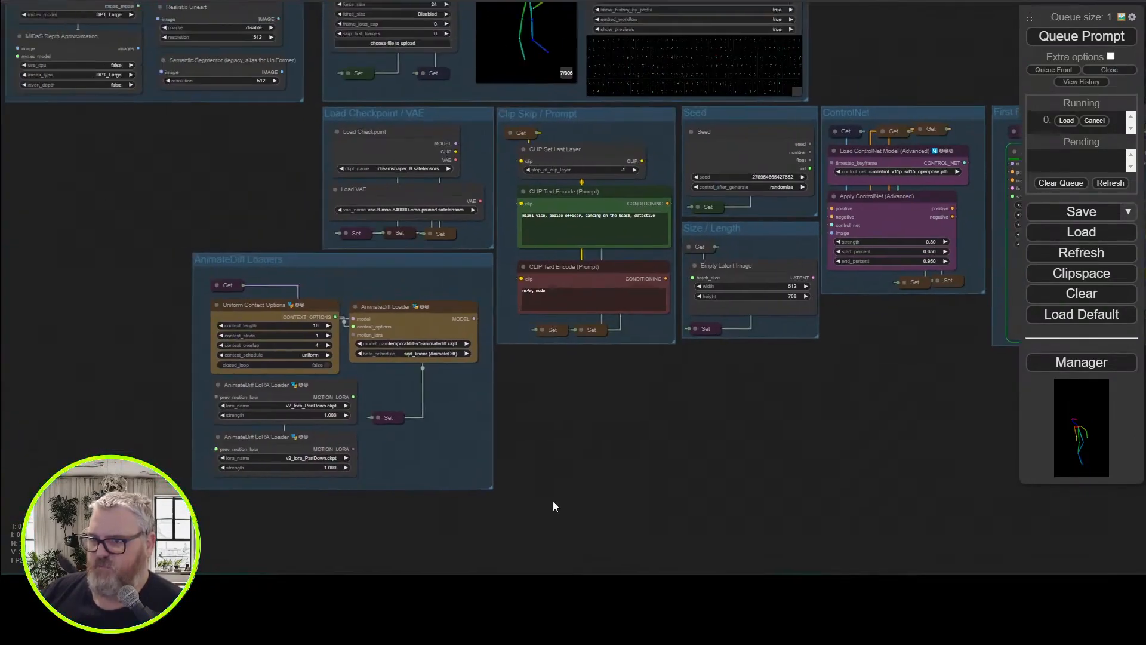
scroll(569, 434, "up", 4)
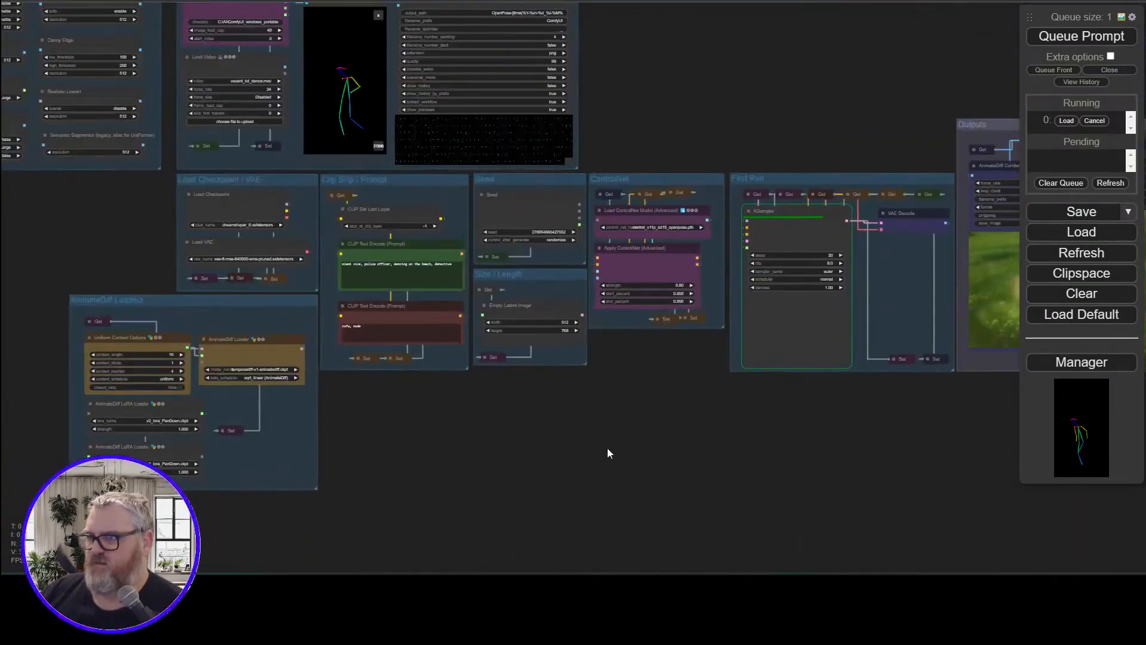
Move the Image Save node with the ComfyUI_FILM prefix into the FILM Interpolation group, beside the FILM VFI and AnimateDiff Combine nodes
left_click_drag(627, 451, 1, 448)
left_click_drag(885, 194, 905, 551)
left_click(890, 250)
left_click(893, 215, "shift")
left_click(840, 209, "shift")
left_click_drag(895, 190, 1123, 48)
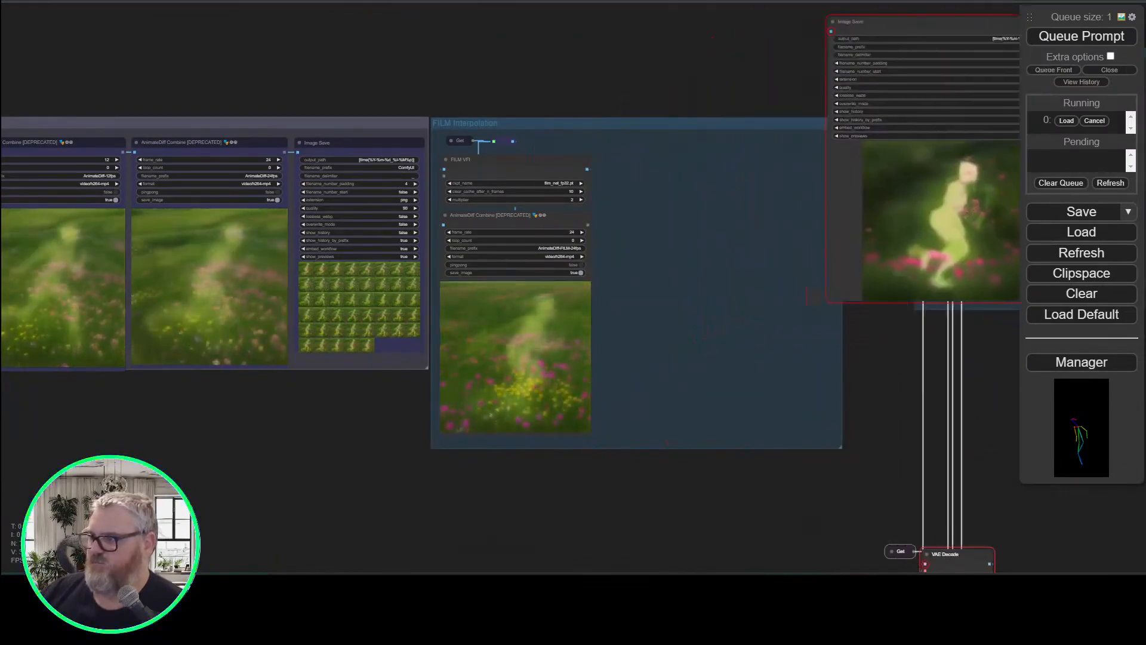
left_click_drag(933, 32, 713, 175)
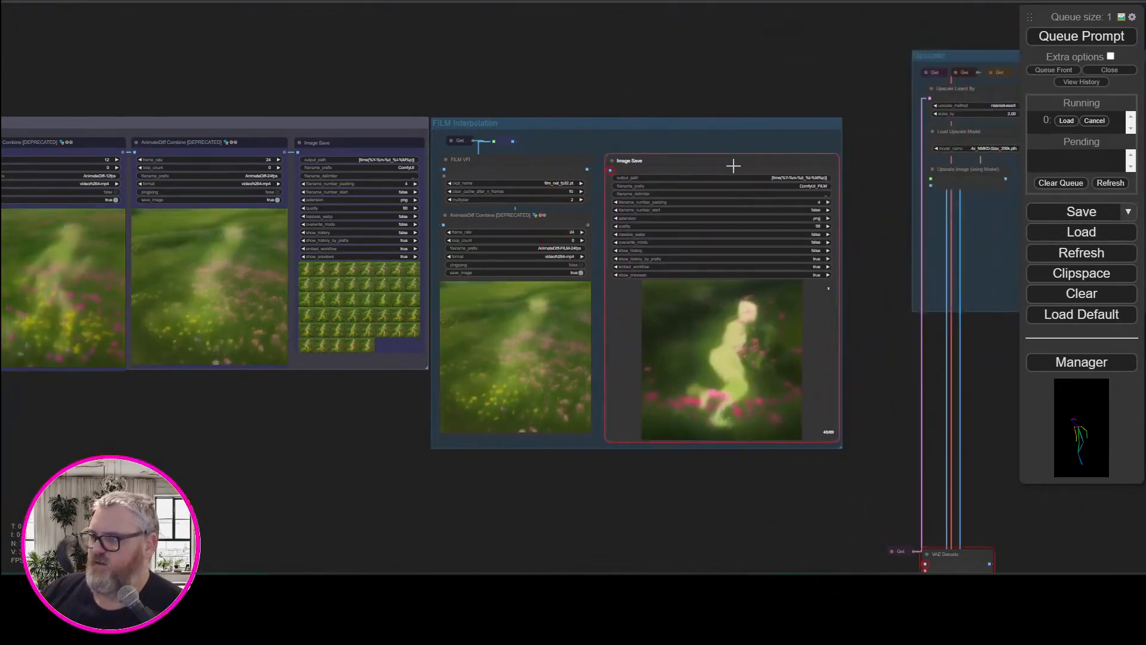
Place the stray VAE Decode node and its Get node inside the Upscaler group, just above the Image Save node
left_click_drag(900, 561, 509, 329)
left_click_drag(755, 254, 700, 409)
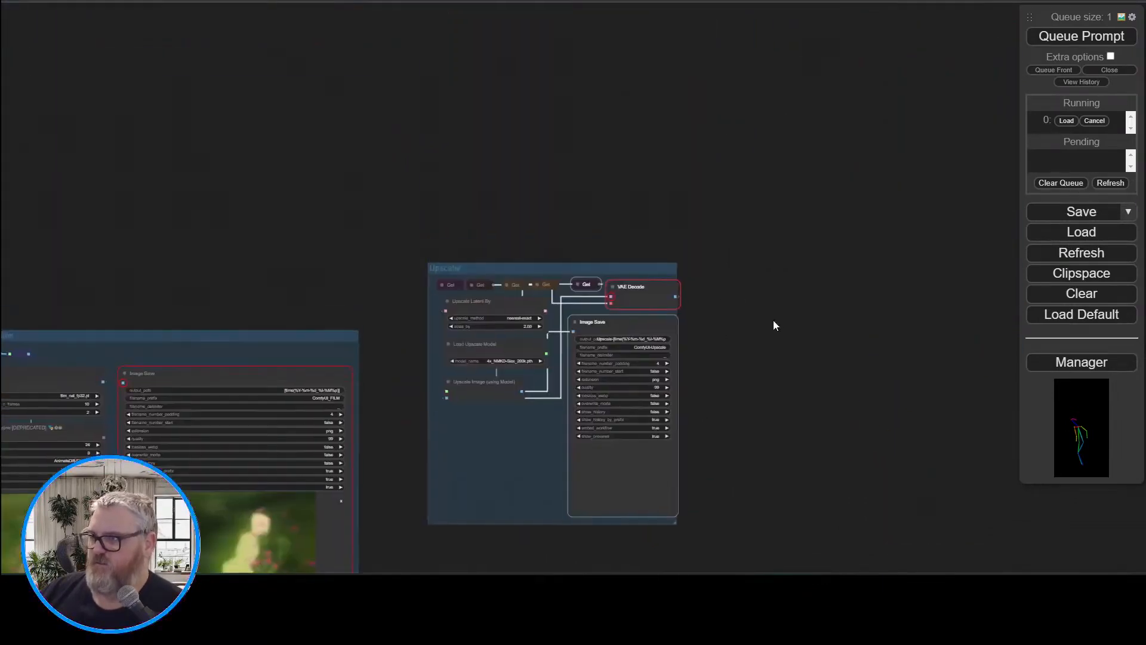
left_click_drag(772, 320, 770, 330)
left_click_drag(645, 305, 638, 305)
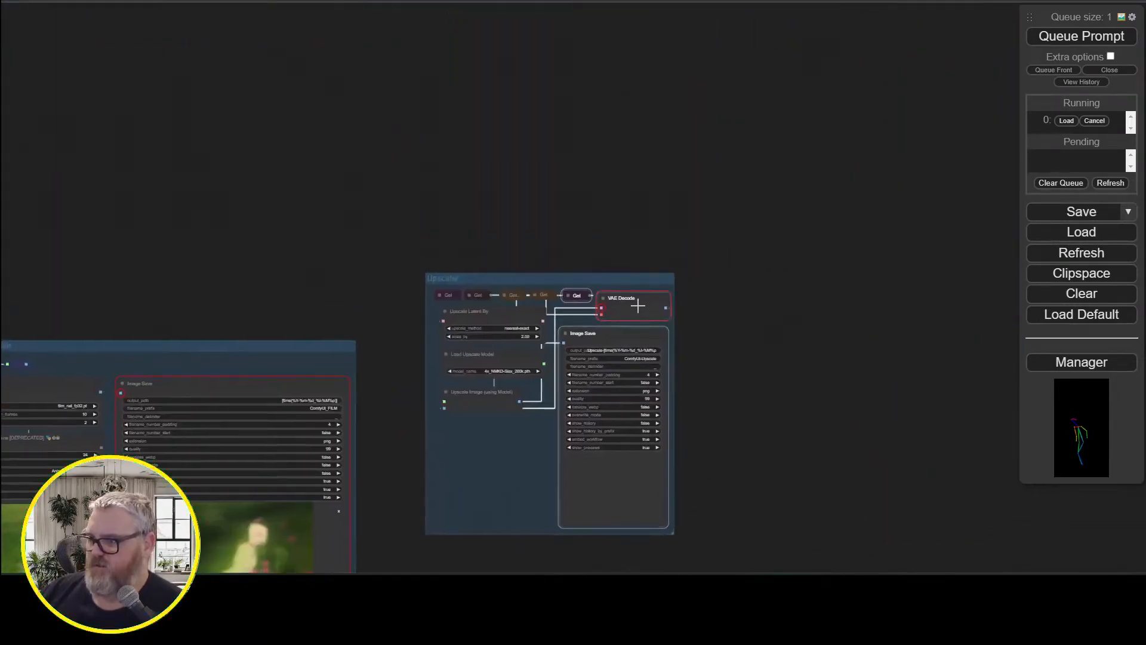
Move the Upscaler group directly above the Outputs group, aligning their left edges
left_click(750, 339)
left_click_drag(751, 339, 1014, 282)
scroll(870, 351, "down", 5)
scroll(774, 439, "down", 1)
left_click_drag(773, 439, 865, 414)
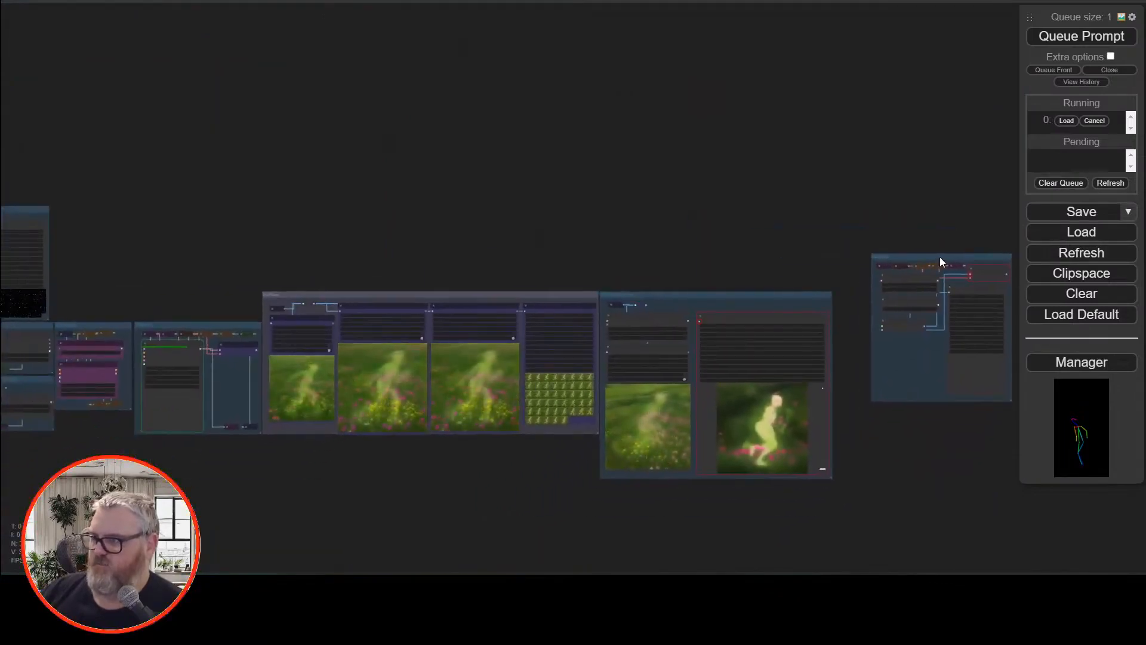
left_click_drag(940, 257, 332, 147)
scroll(675, 363, "up", 8)
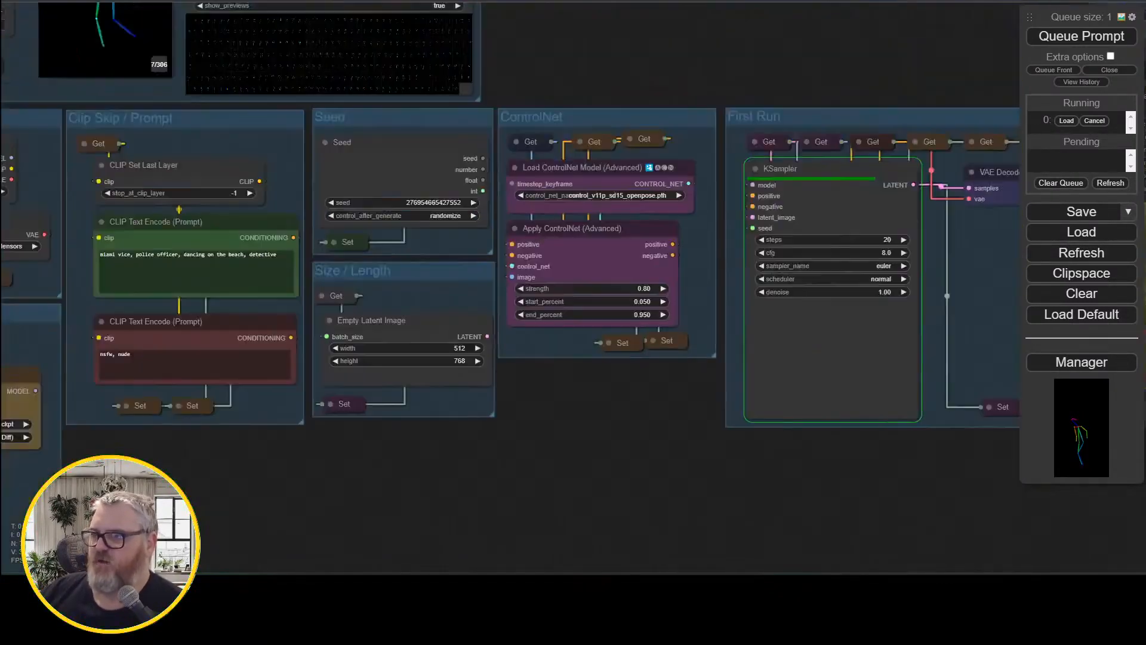
Review the whole rearranged workflow from the loader groups through Outputs, checking the spacing and alignment of the groups
scroll(422, 517, "down", 5)
left_click_drag(354, 460, 606, 490)
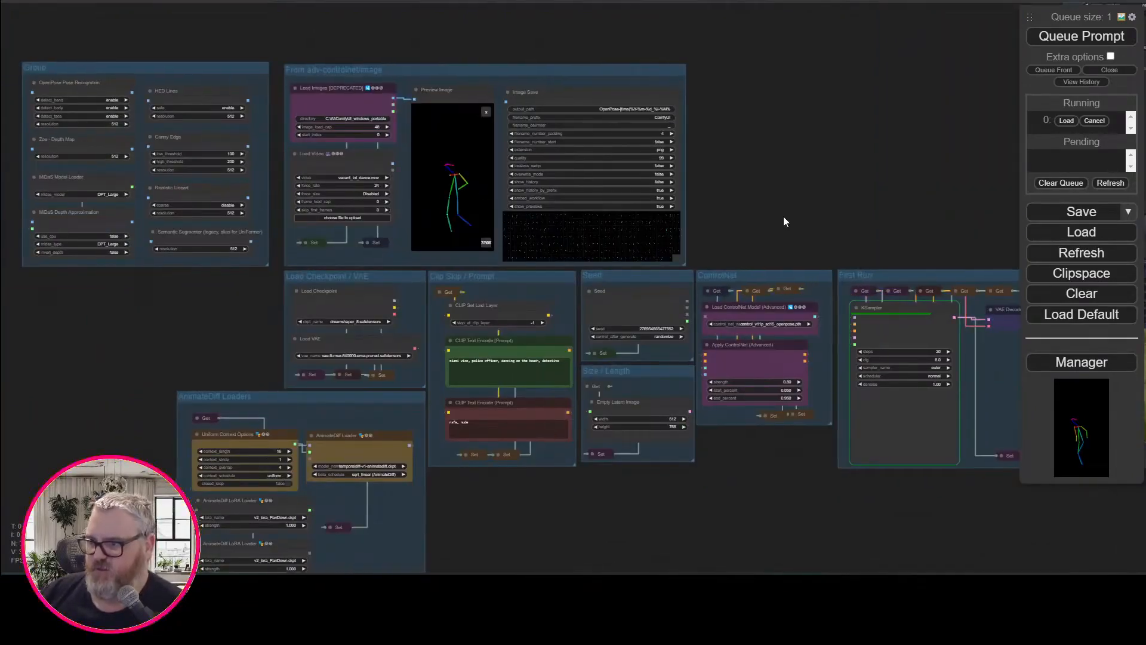
left_click_drag(783, 216, 617, 85)
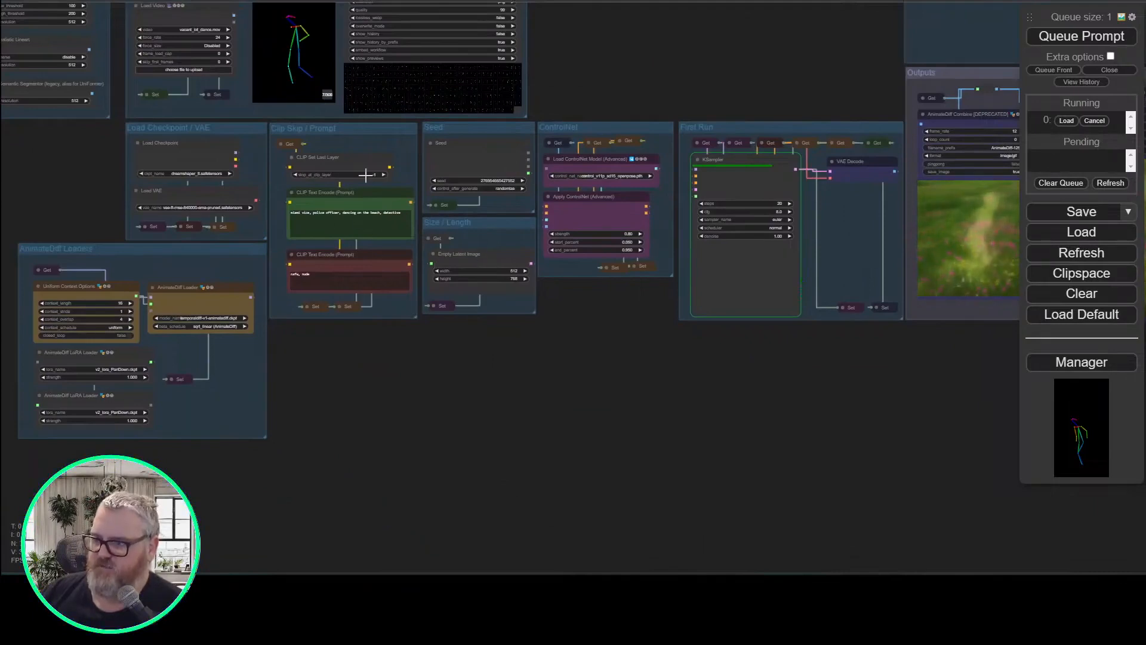
left_click_drag(648, 43, 395, 53)
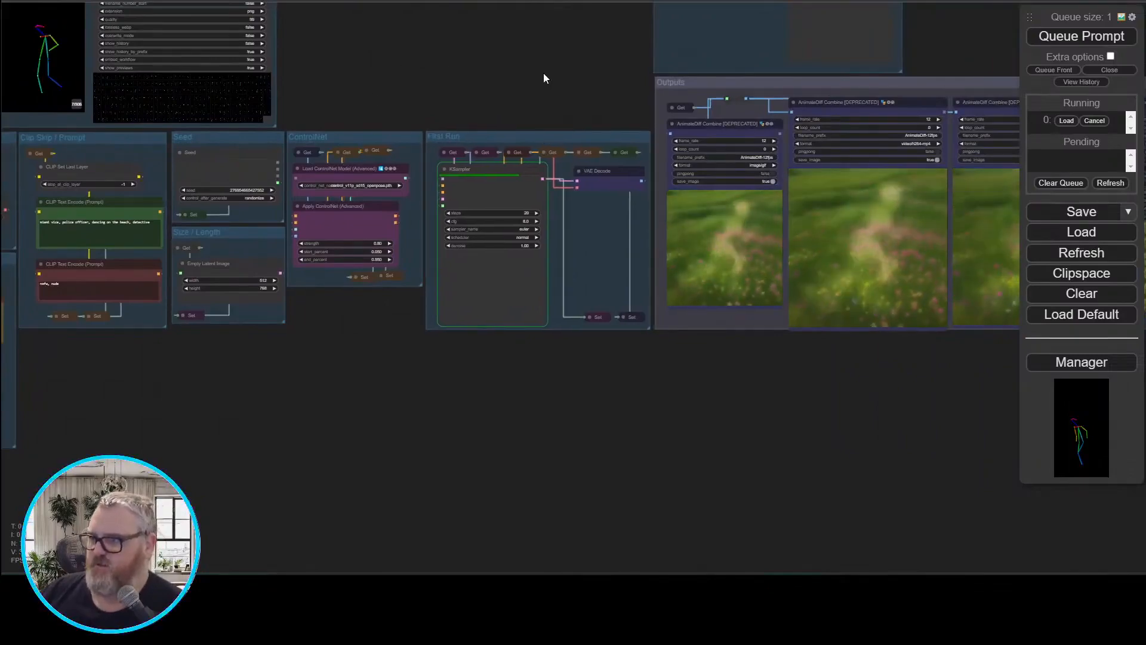
left_click(384, 150)
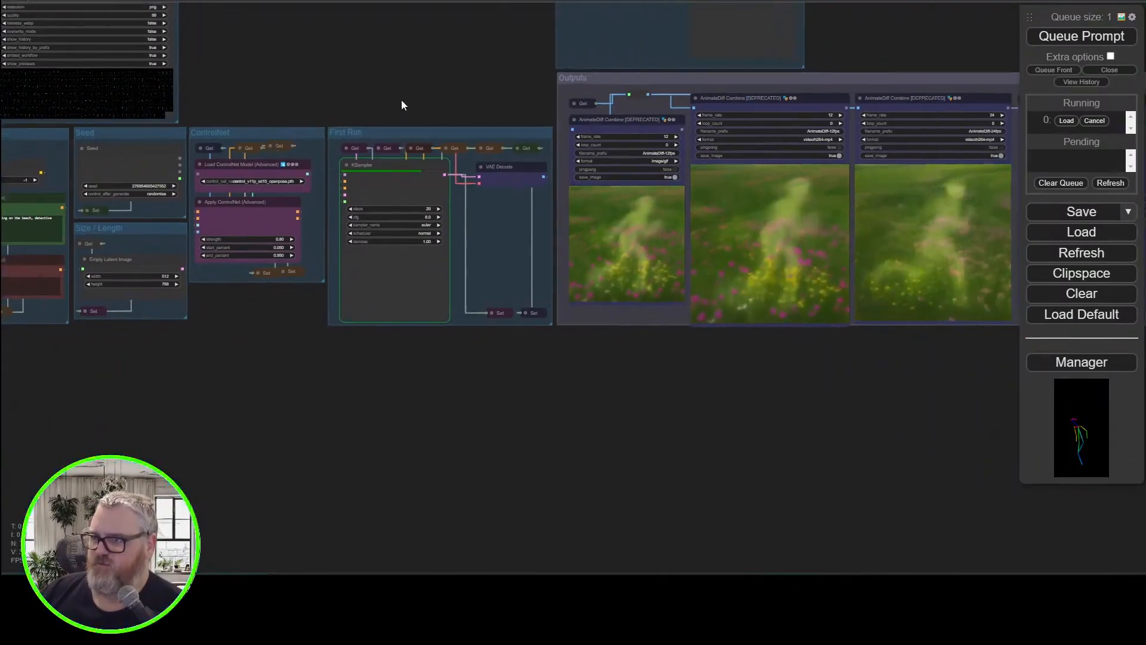
scroll(568, 226, "up", 10)
scroll(512, 154, "down", 5)
left_click_drag(677, 422, 338, 539)
scroll(330, 84, "down", 5)
left_click_drag(575, 80, 368, 177)
left_click_drag(827, 101, 768, 195)
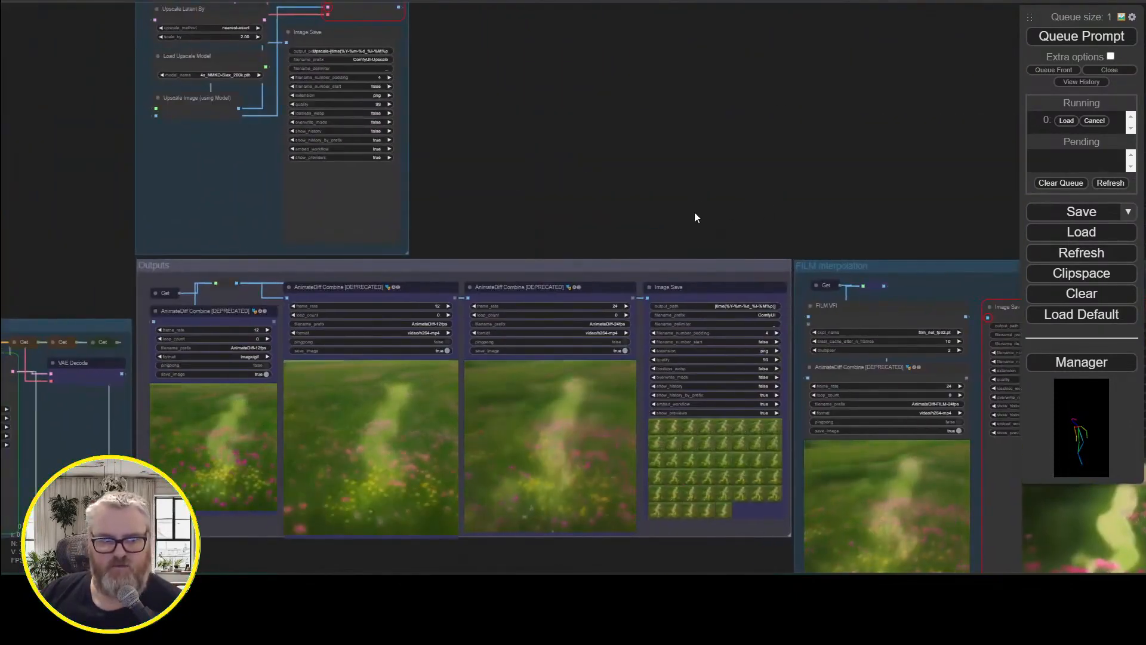
scroll(528, 122, "down", 2)
scroll(734, 293, "up", 5)
left_click_drag(528, 123, 761, 269)
left_click_drag(218, 366, 798, 502)
scroll(797, 502, "up", 1)
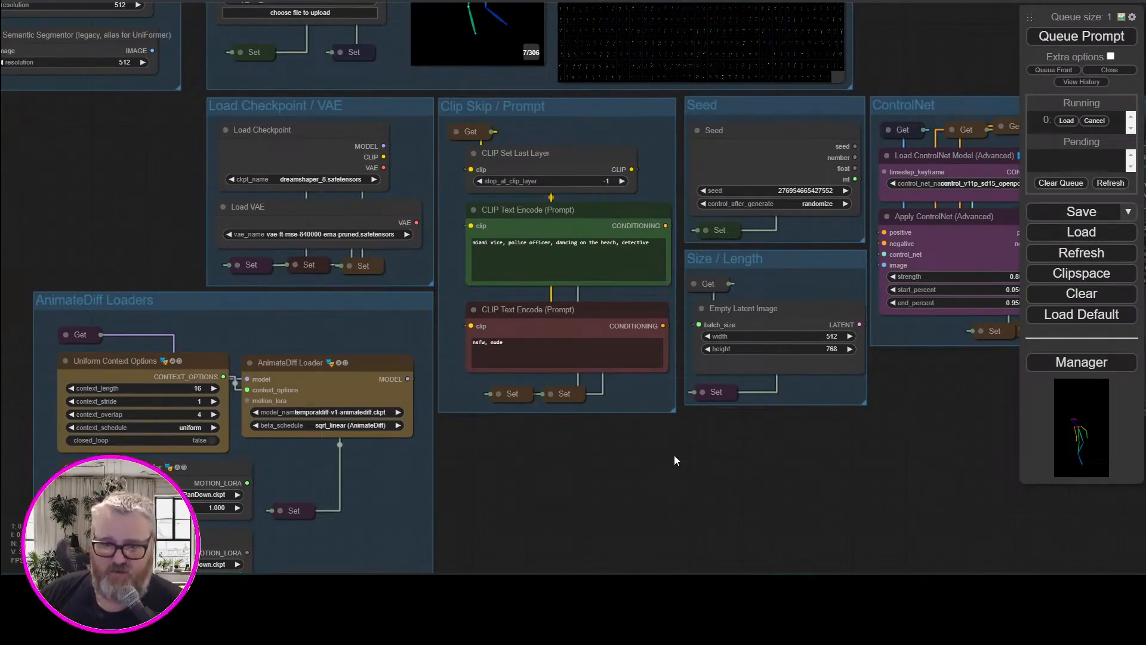
scroll(705, 471, "down", 4)
left_click_drag(722, 475, 596, 500)
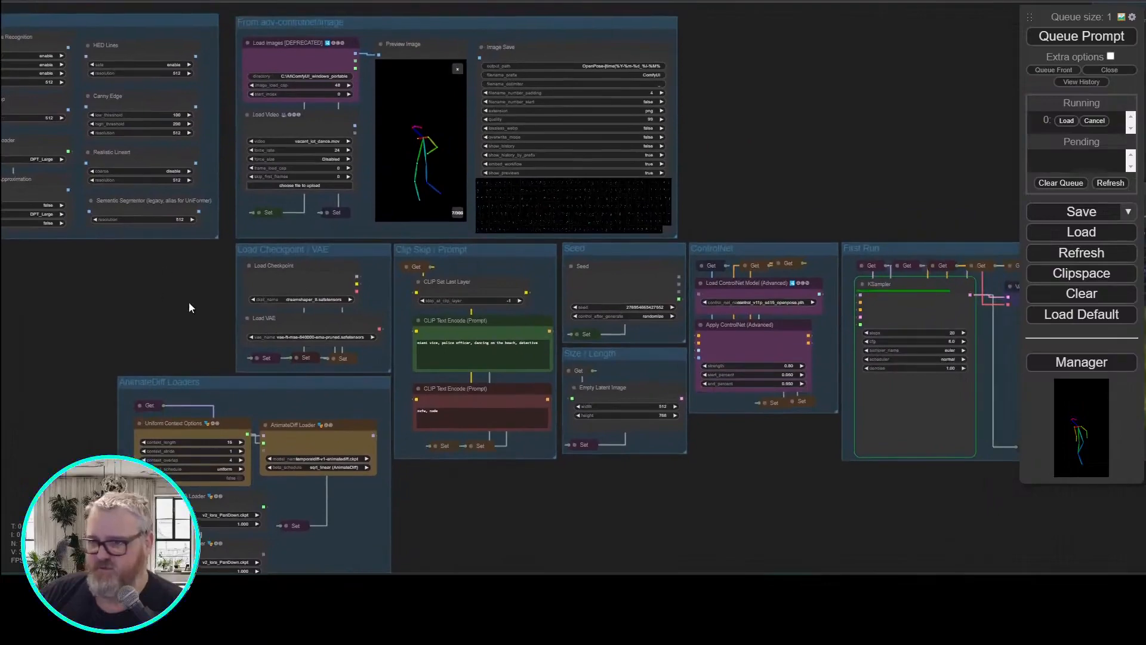
Close the gap between the preprocessor group and From adv-controlnet/image, and nudge the ControlNet group slightly closer to Seed
left_click_drag(189, 302, 465, 454)
left_click_drag(390, 175, 402, 174)
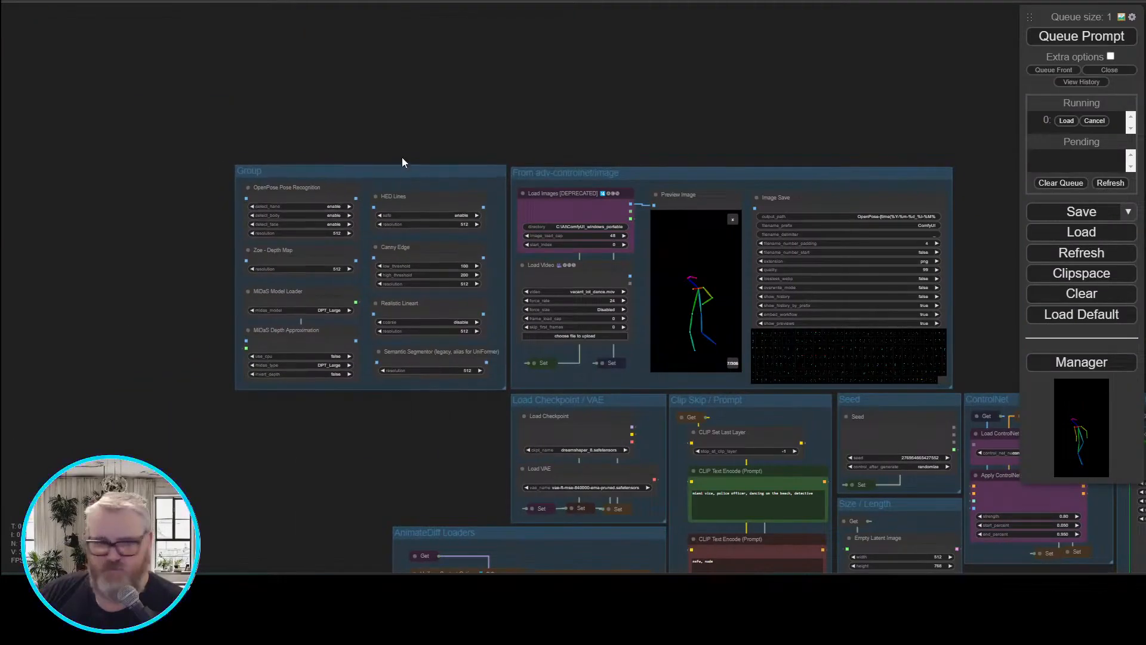
left_click_drag(808, 163, 424, 86)
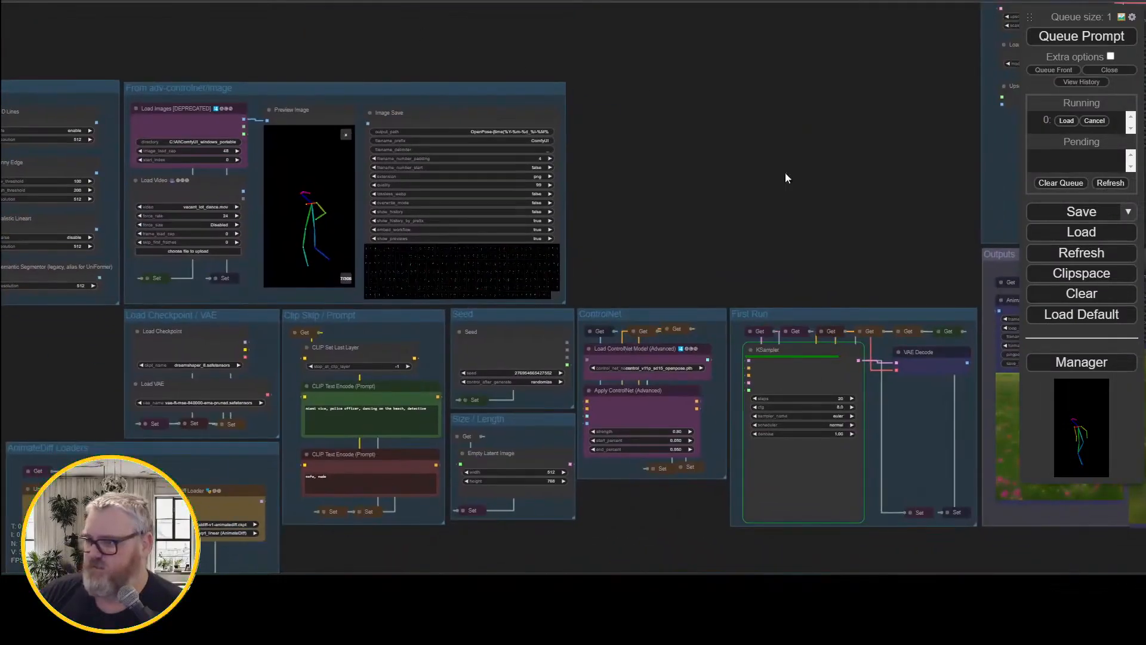
left_click_drag(785, 174, 803, 95)
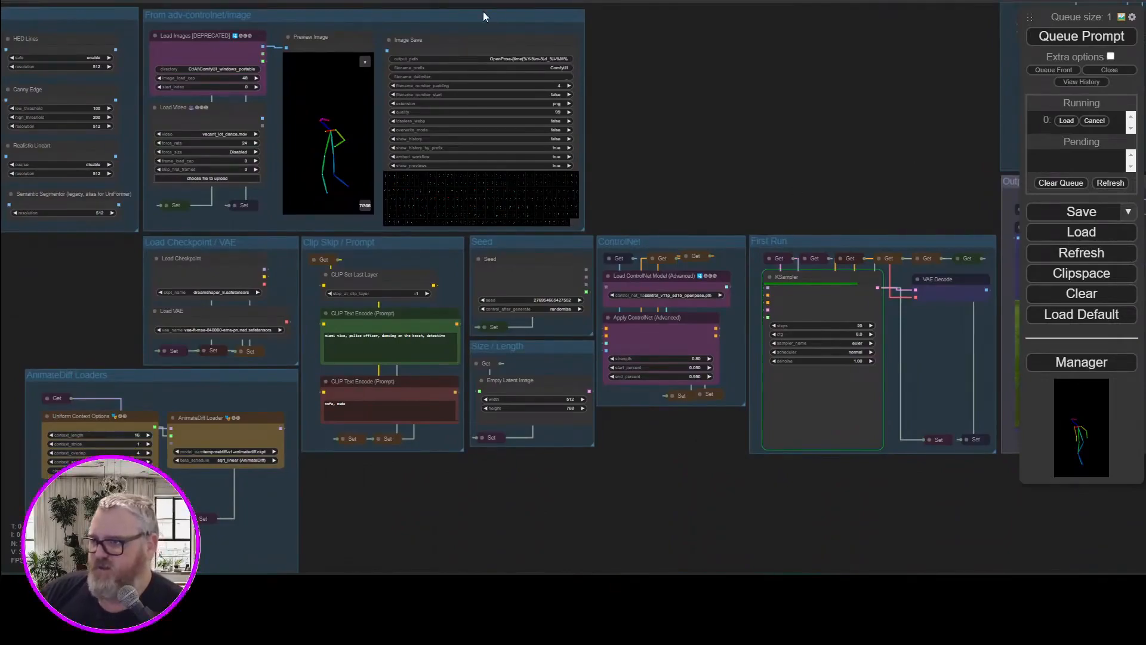
left_click_drag(815, 117, 248, 207)
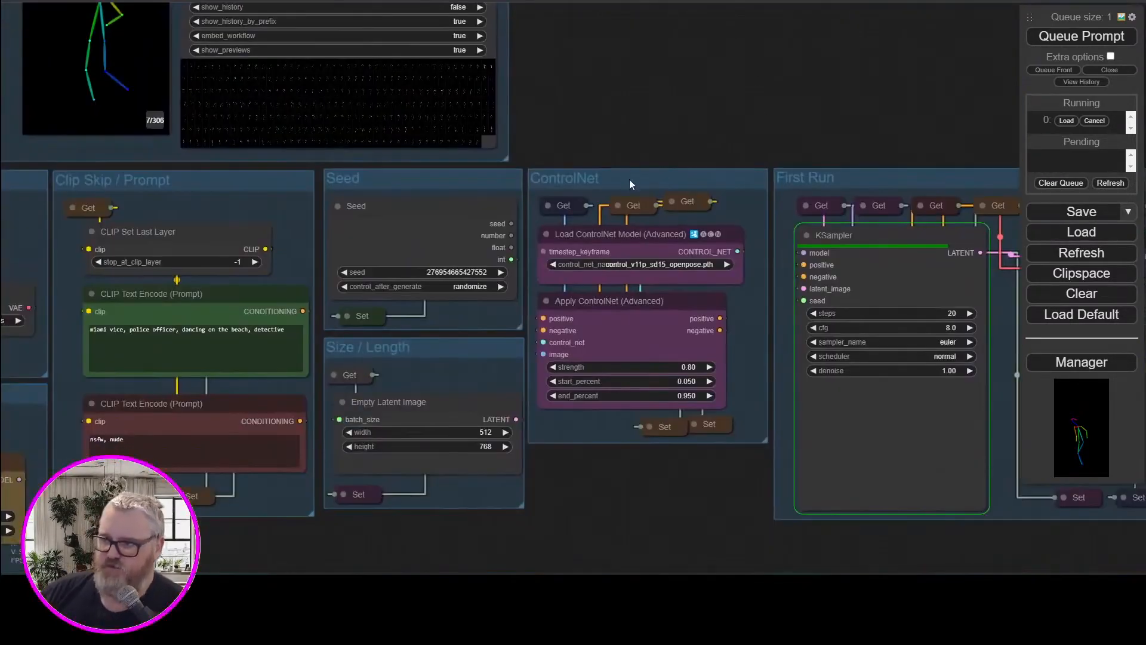
left_click_drag(743, 218, 731, 179)
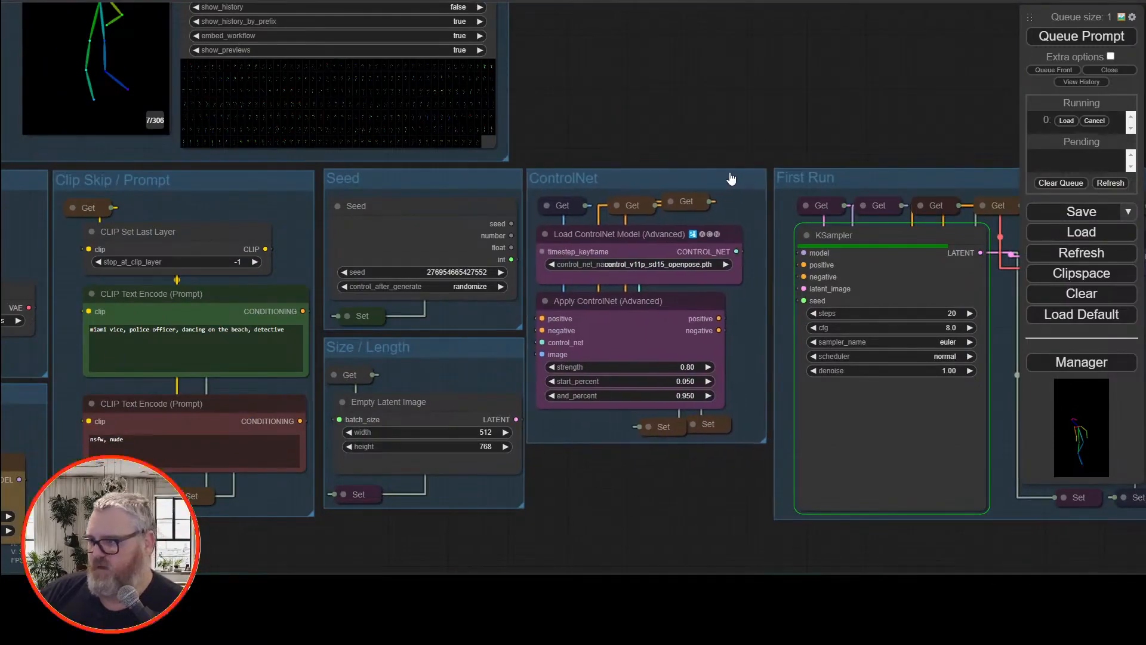
Line up the second Set node in the ControlNet group with the Set node beside it, leaving a small gap
scroll(621, 112, "down", 4)
left_click_drag(277, 401, 589, 416)
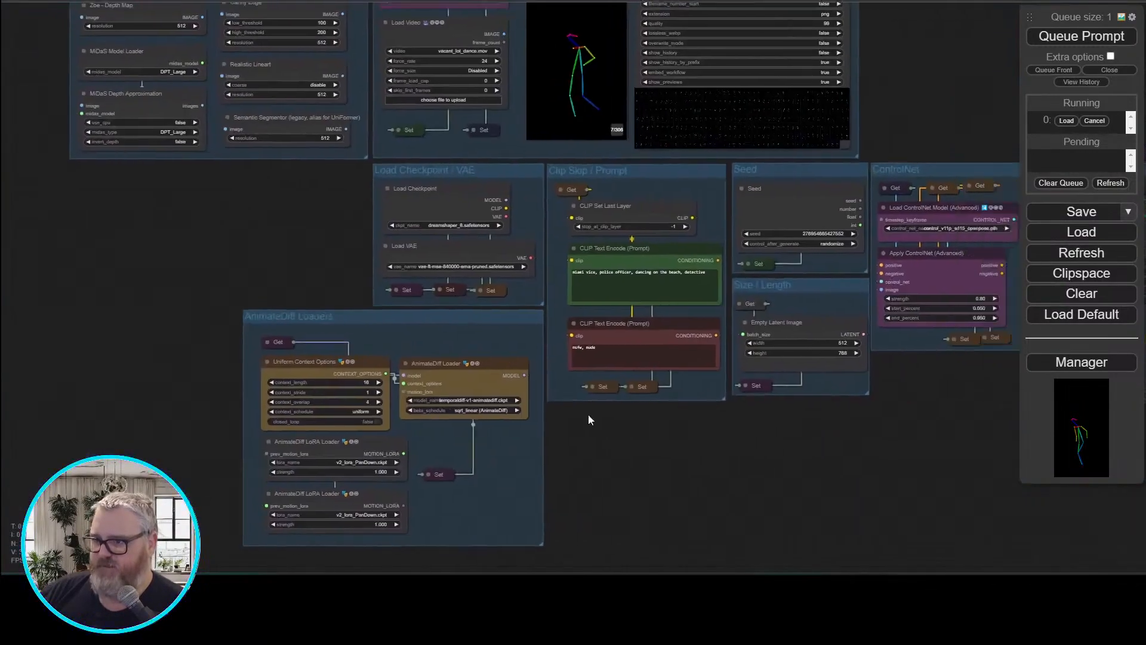
left_click_drag(985, 430, 42, 382)
scroll(771, 448, "down", 4)
scroll(538, 295, "up", 10)
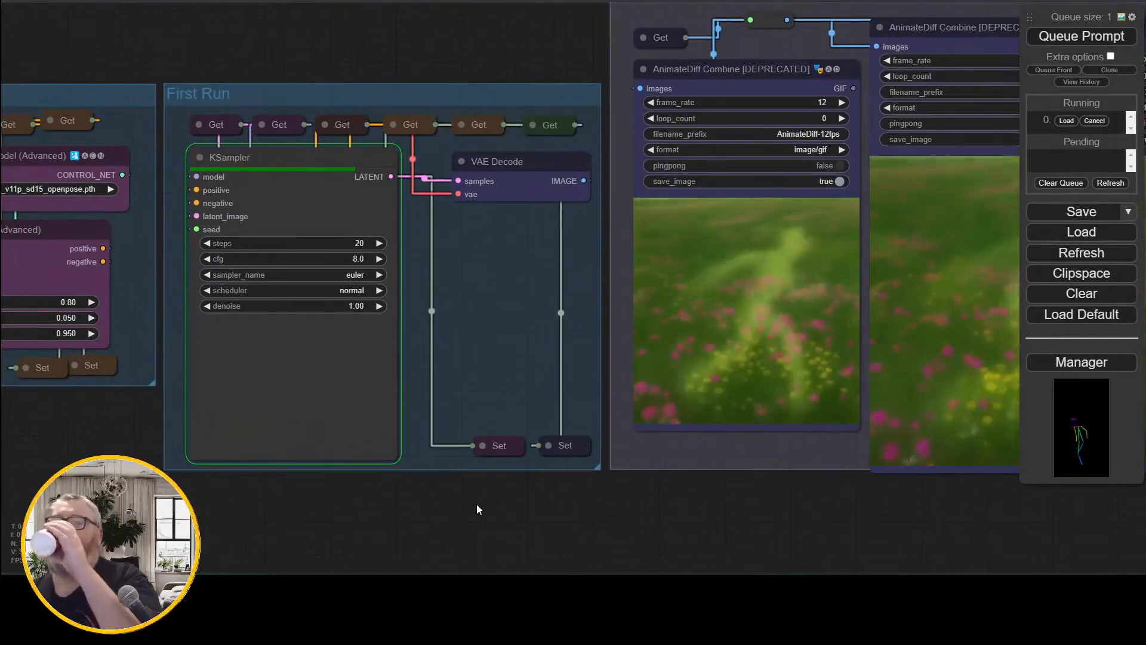
left_click_drag(478, 556, 549, 560)
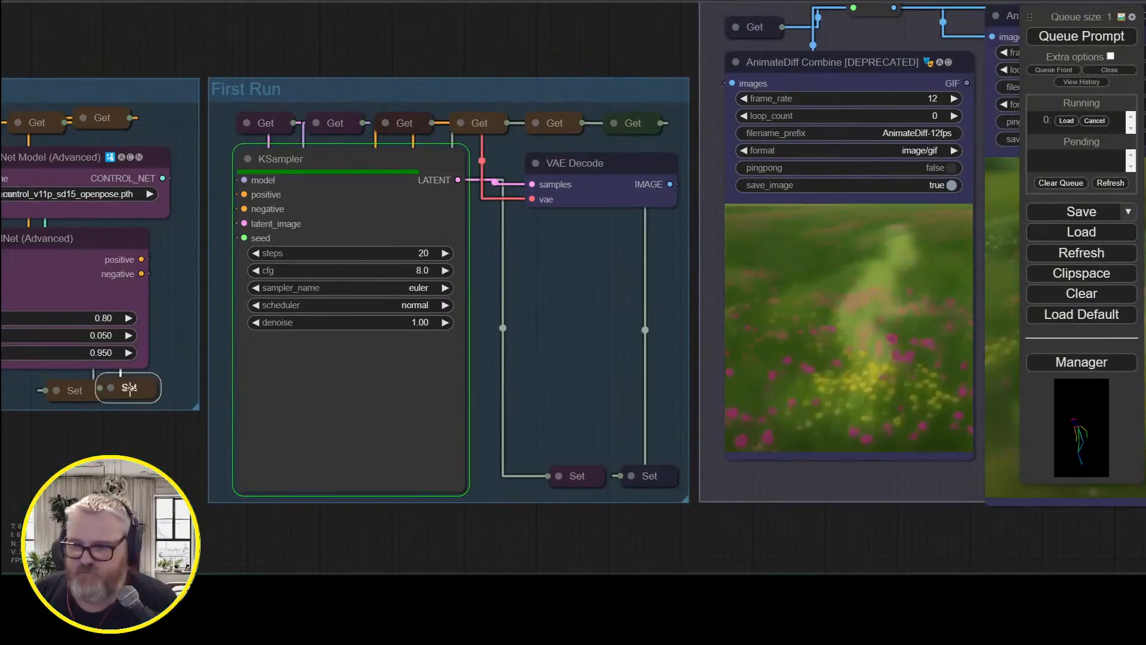
left_click_drag(129, 388, 143, 389)
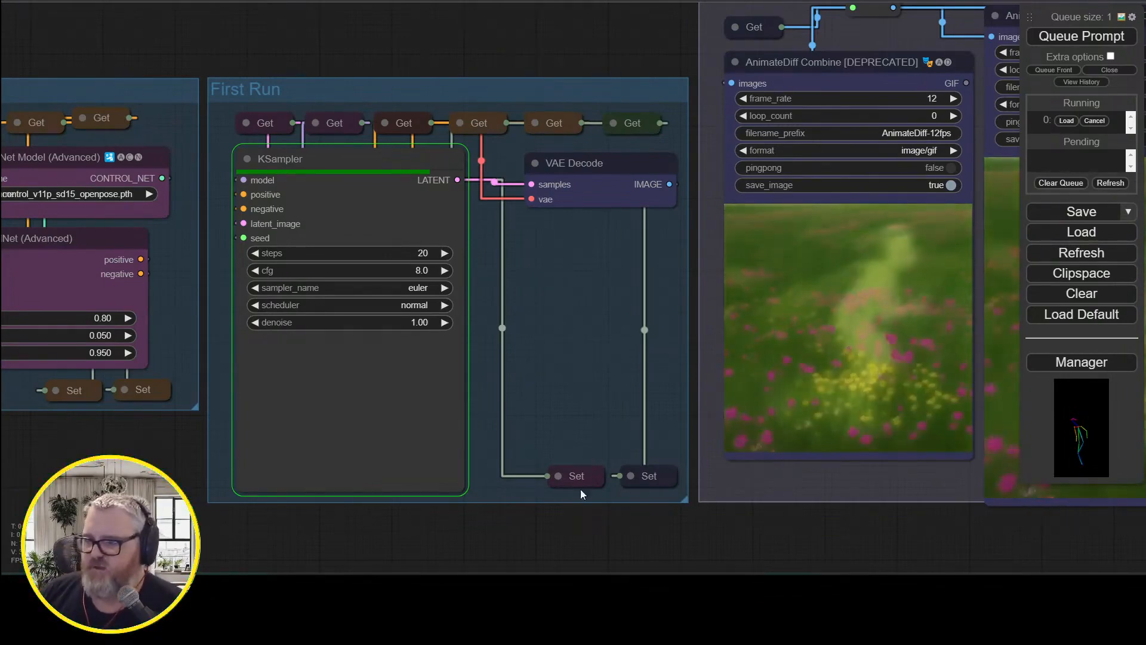
Switch Preview Image from the single frame to the grid of all frames and move the node slightly closer to Load Images
scroll(580, 489, "down", 2)
left_click_drag(230, 503, 520, 503)
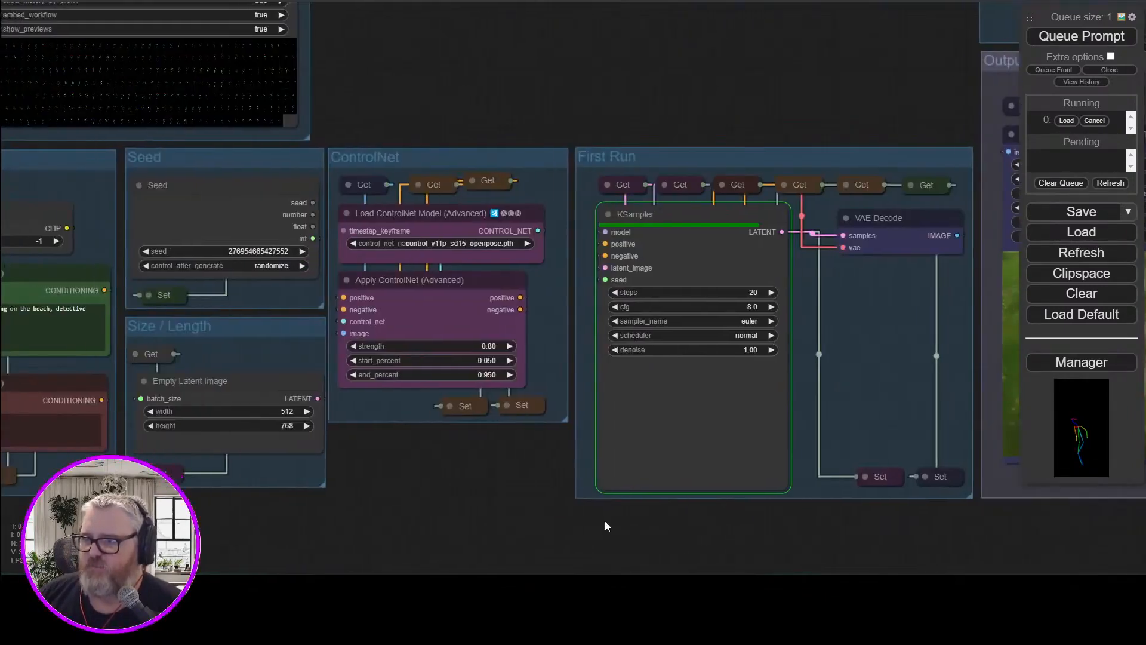
left_click_drag(605, 521, 980, 578)
left_click_drag(794, 112, 931, 359)
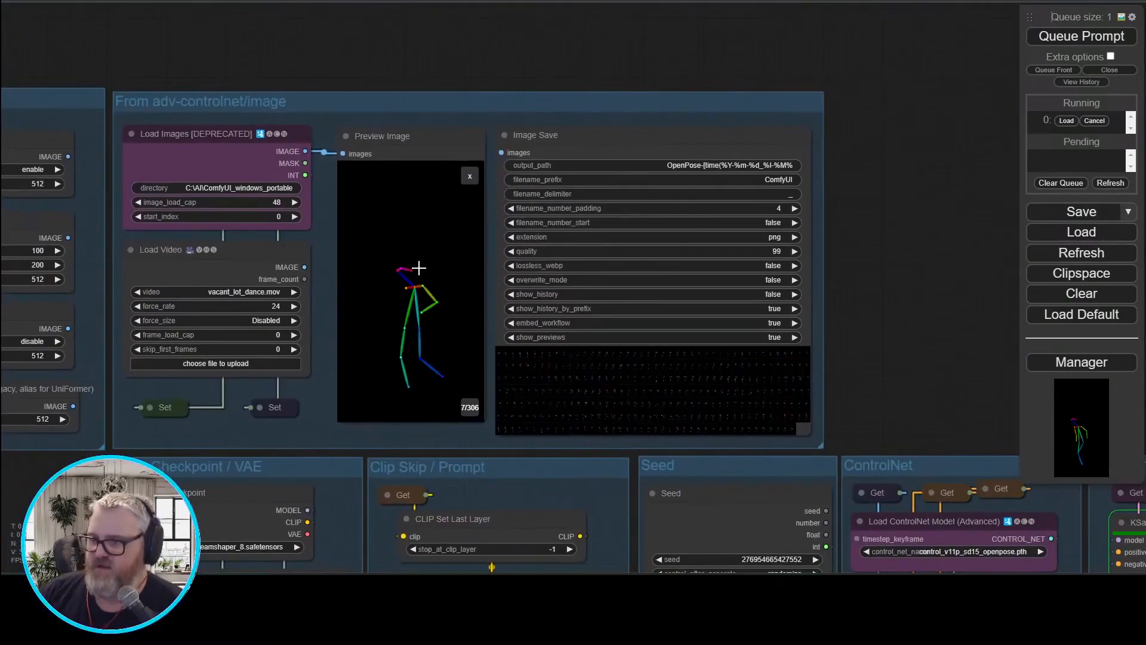
left_click(419, 268)
left_click_drag(418, 133, 409, 131)
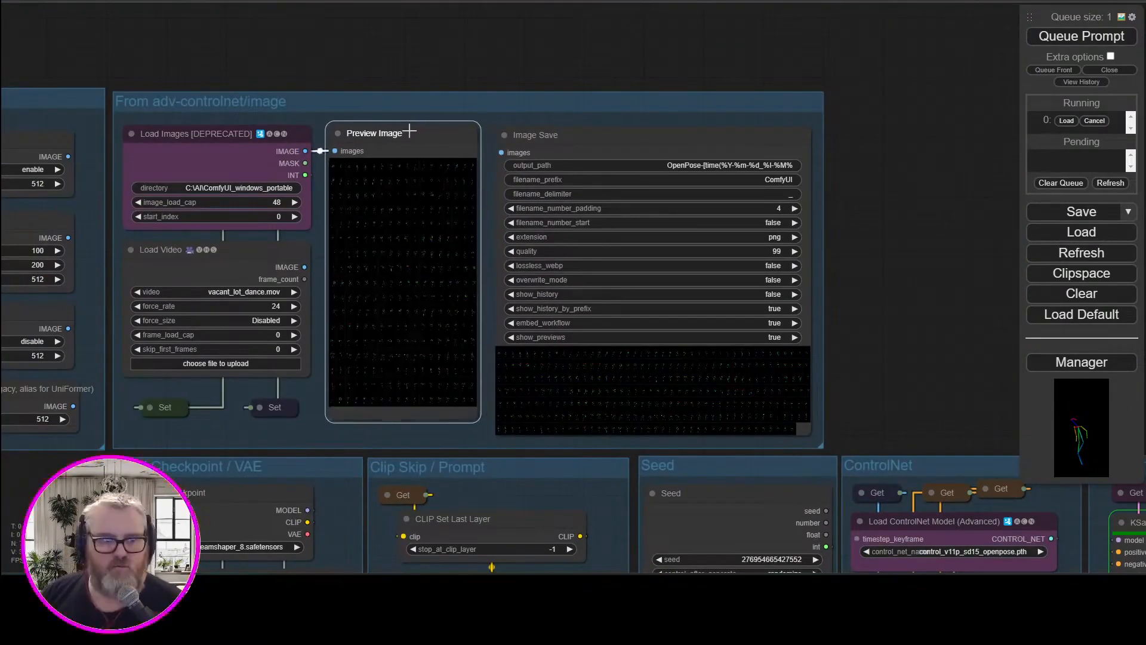
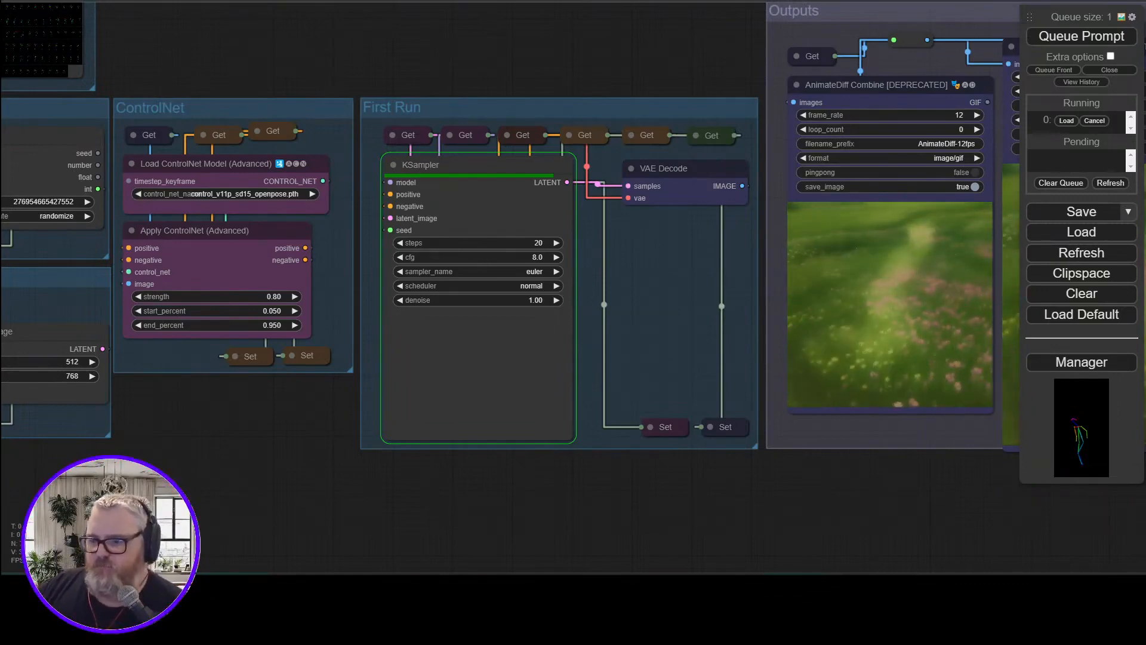
Search the web in a new browser tab for "film vfi comfyui" and open the ComfyUI-Frame-Interpolation GitHub repository
key("ctrl+t")
type("film")
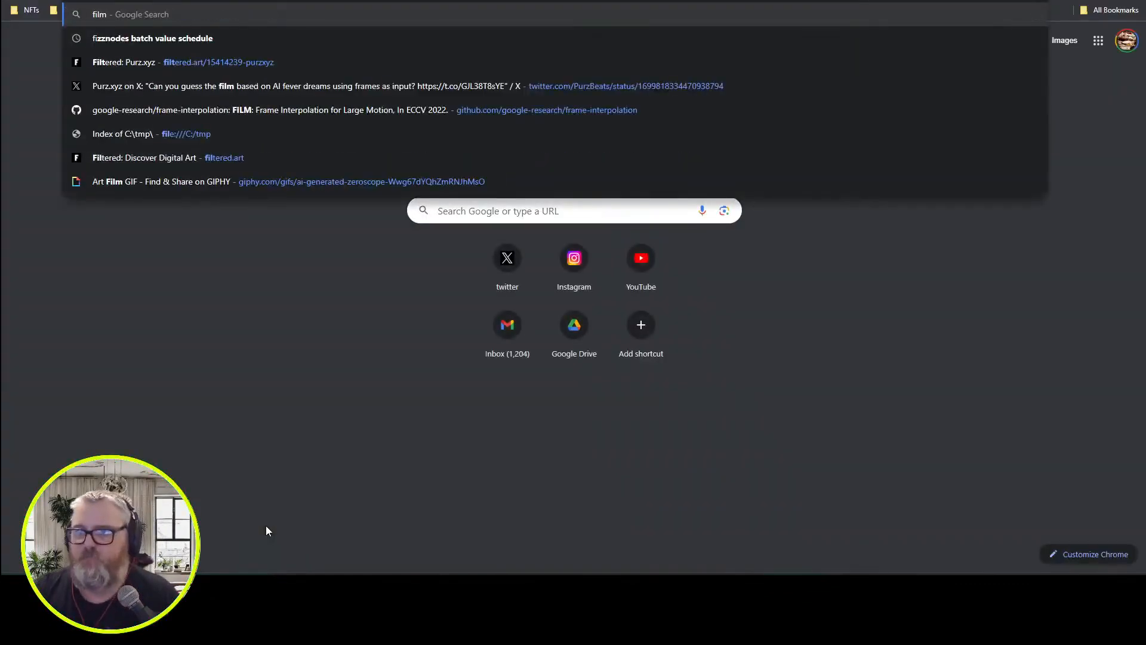
type(" vfi")
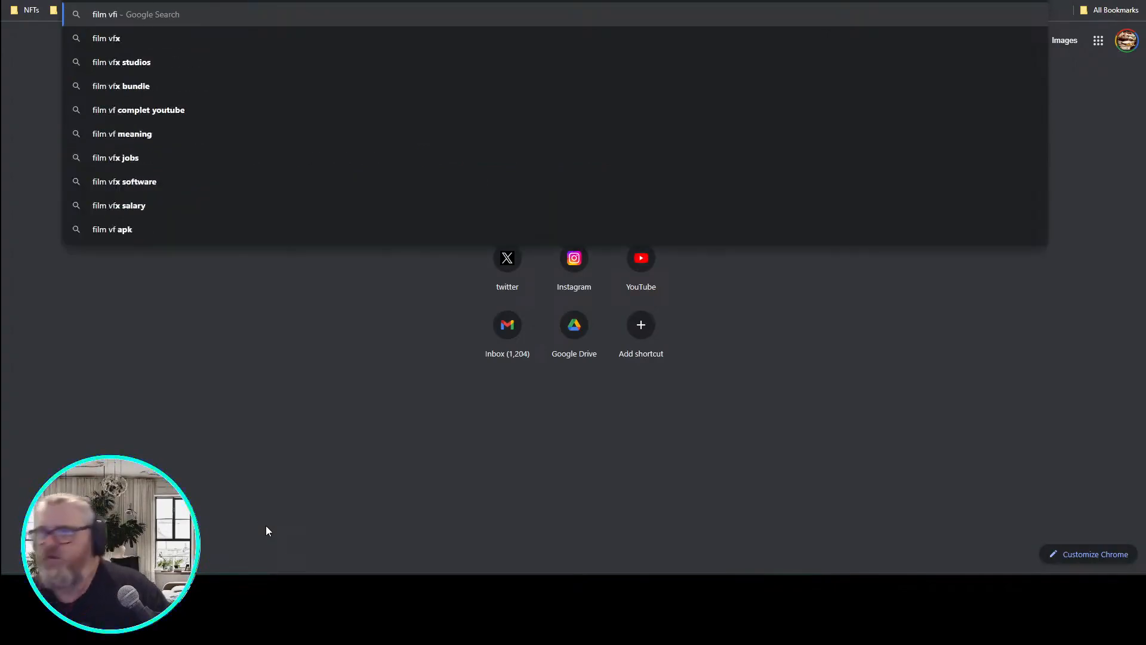
type(" comfyui")
key("Return")
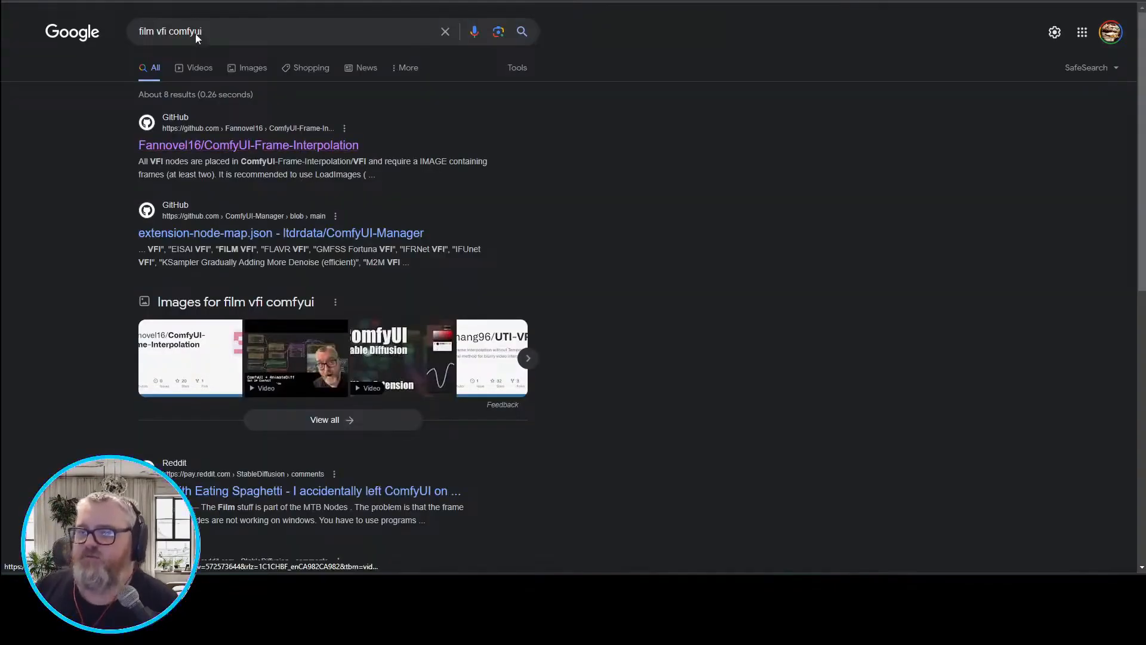
left_click(277, 145)
Read the installation, non-CUDA support and usage sections of the ComfyUI-Frame-Interpolation README
left_click(990, 484)
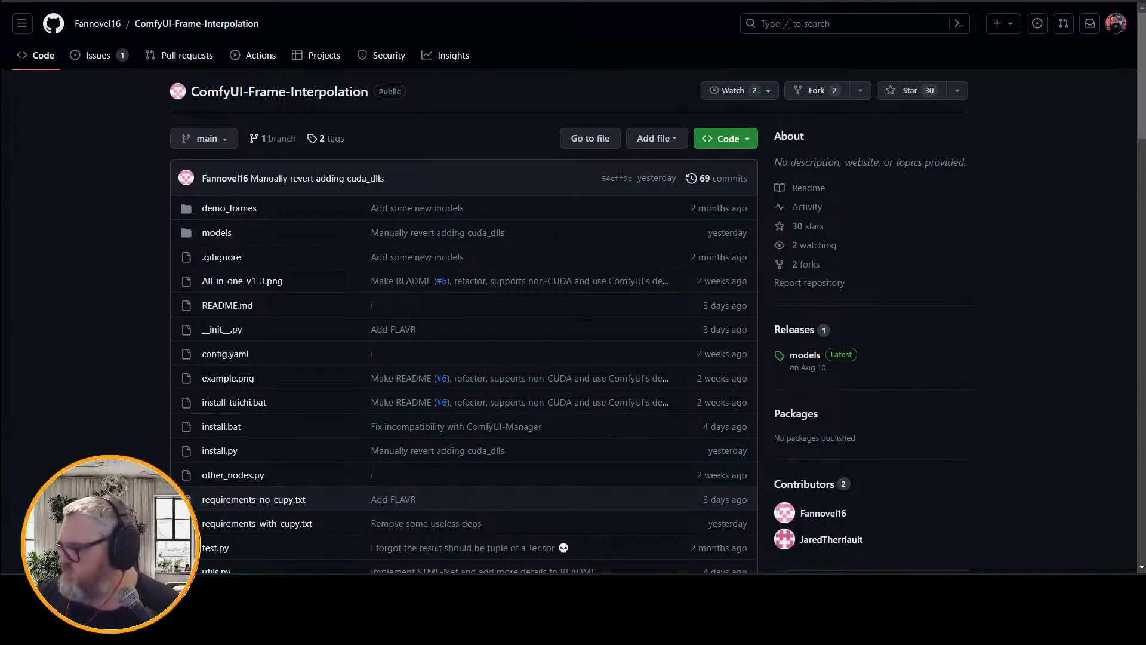
scroll(108, 210, "down", 20)
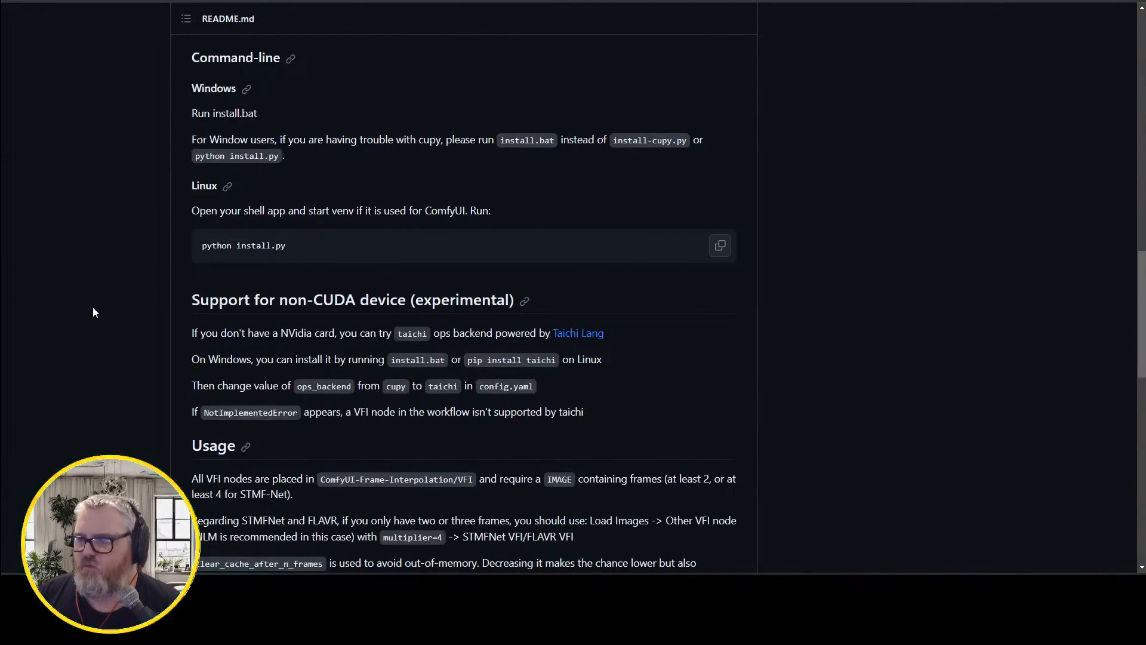
scroll(84, 316, "down", 2)
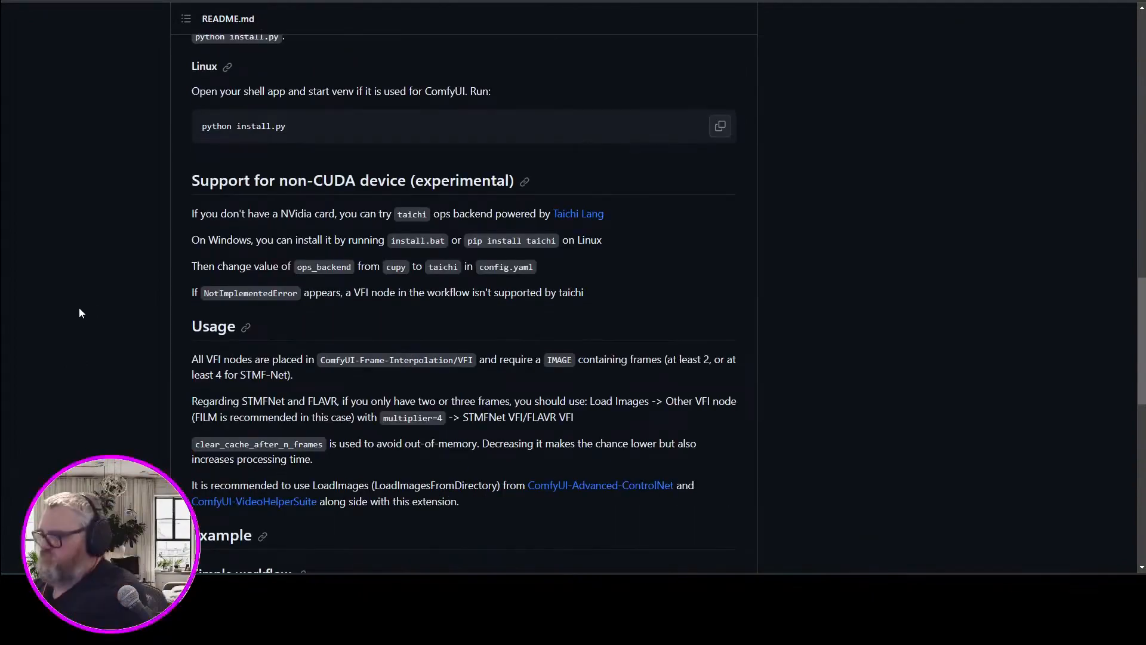
scroll(135, 356, "down", 5)
scroll(135, 356, "up", 15)
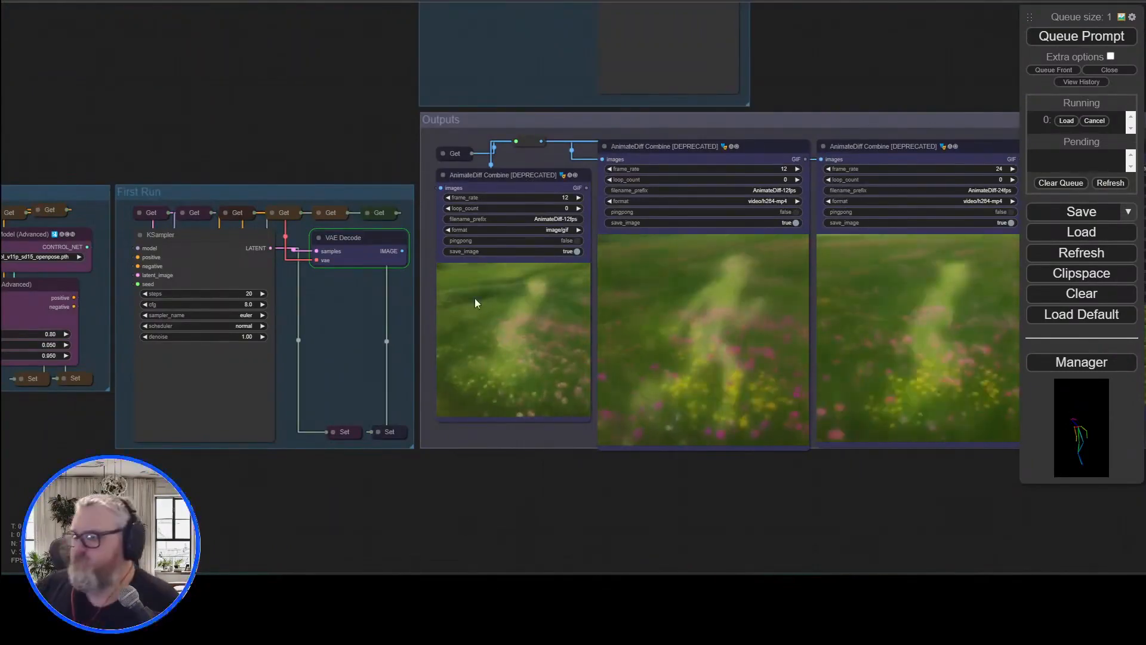
Return to the ComfyUI workflow and examine the generated animations in the Outputs group
left_click_drag(357, 498, 373, 492)
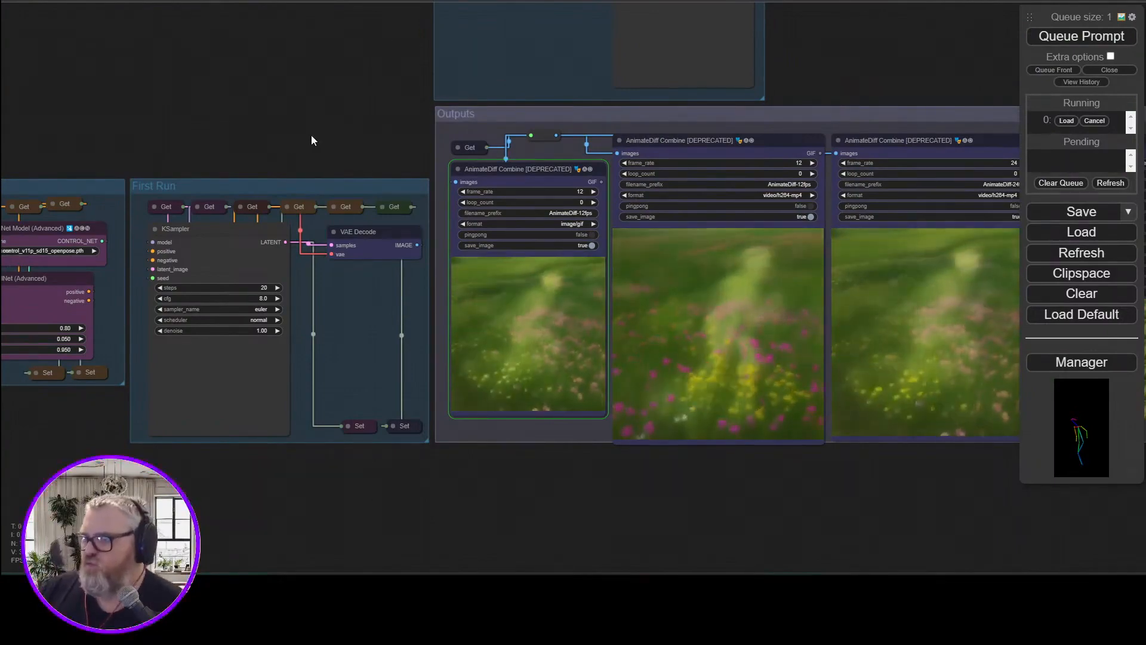
left_click_drag(311, 135, 107, 130)
scroll(192, 117, "up", 2)
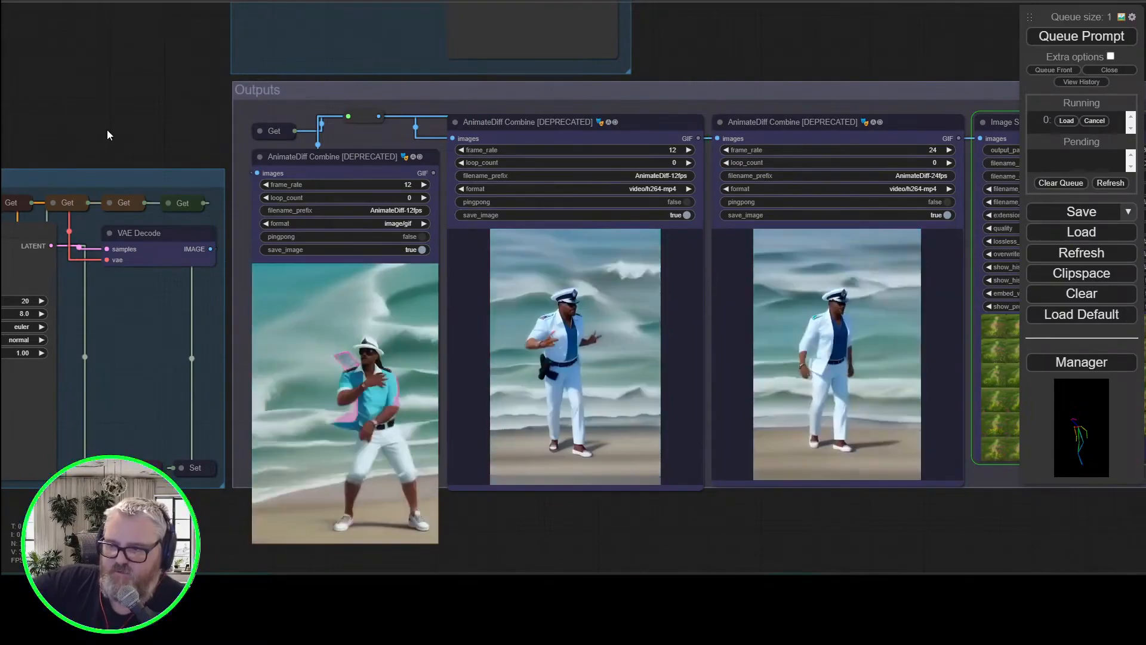
Compare the 12 fps and 24 fps MP4 animations side by side in the Outputs group
left_click_drag(765, 496, 436, 493)
scroll(436, 493, "up", 8)
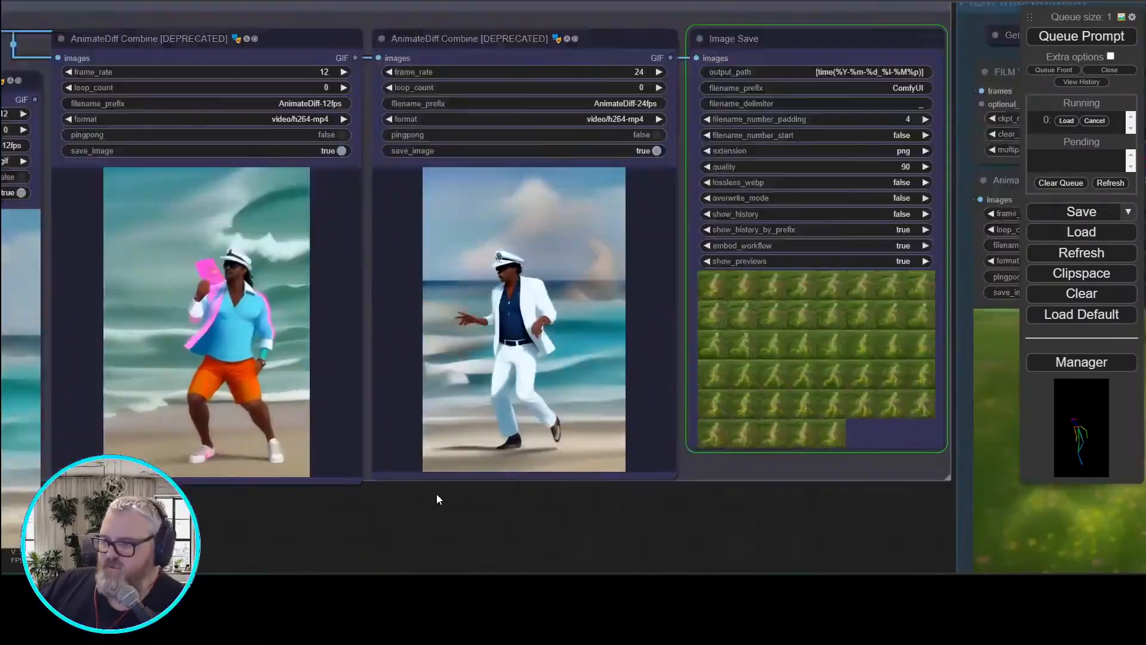
scroll(524, 492, "down", 2)
left_click_drag(524, 492, 644, 582)
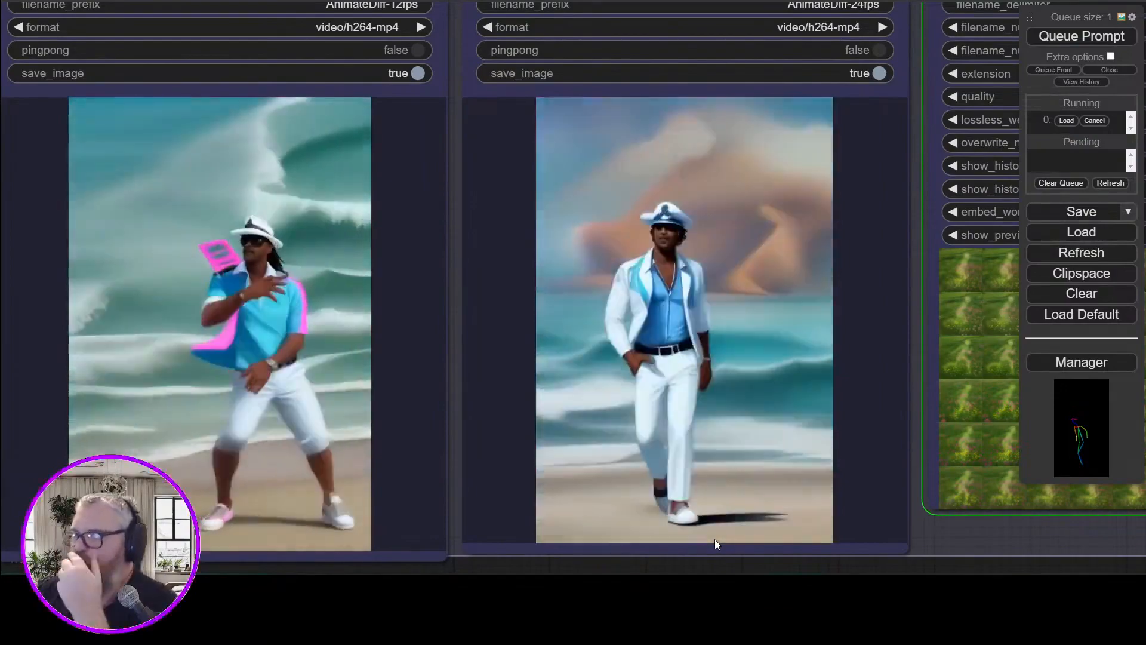
left_click_drag(889, 550, 923, 556)
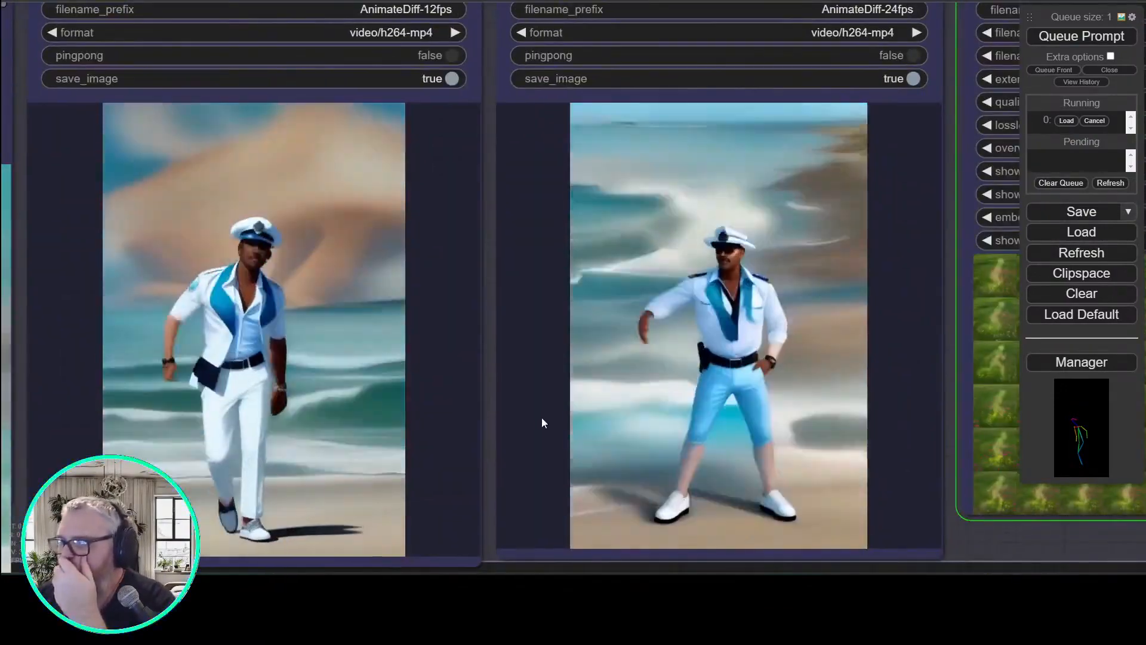
scroll(521, 429, "down", 2)
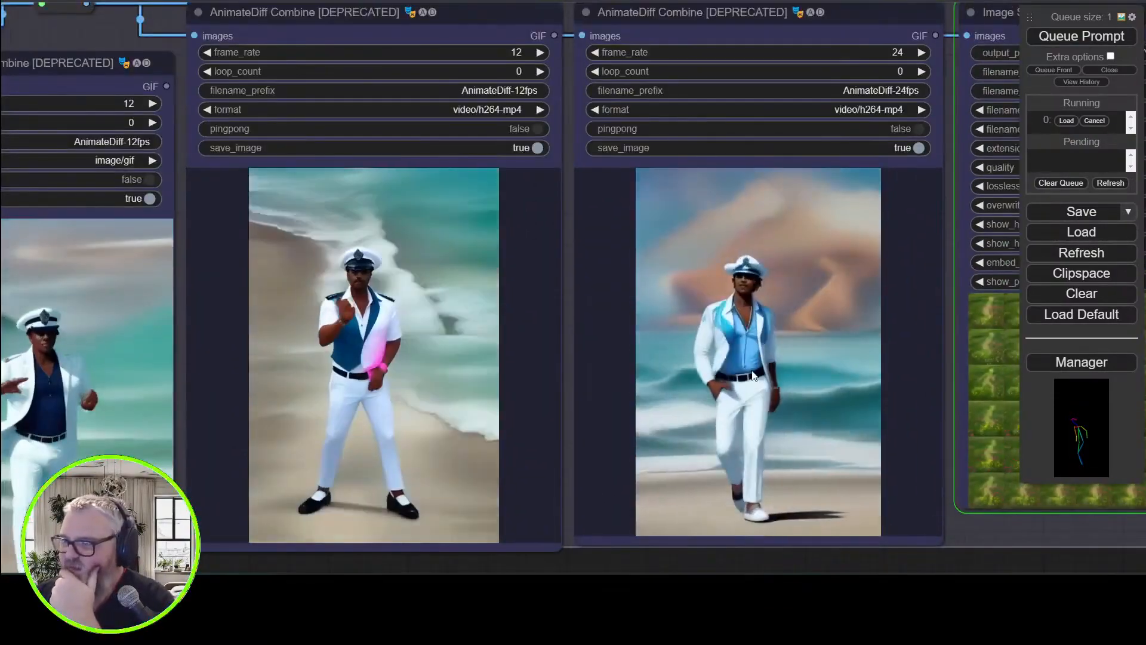
left_click_drag(519, 554, 1008, 573)
left_click_drag(284, 102, 949, 516)
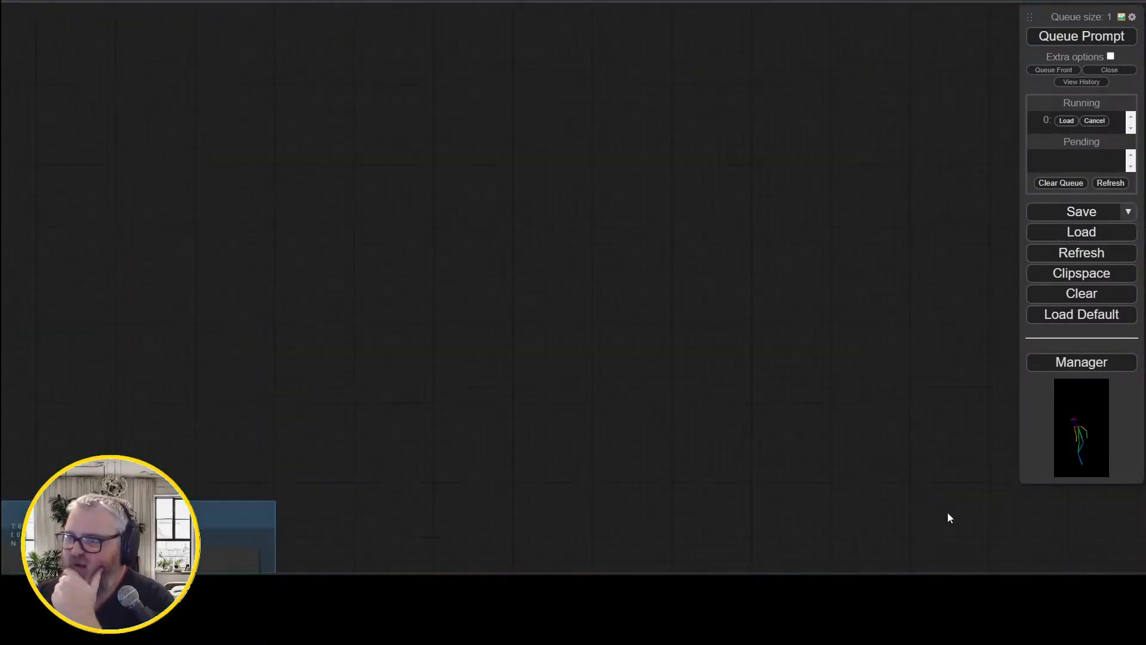
Set strength to 1 and start_percent to 0 on the Apply ControlNet (Advanced) node
scroll(478, 408, "down", 4)
left_click_drag(478, 409, 497, 340)
left_click_drag(396, 541, 1047, 217)
scroll(638, 324, "up", 4)
scroll(215, 409, "down", 5)
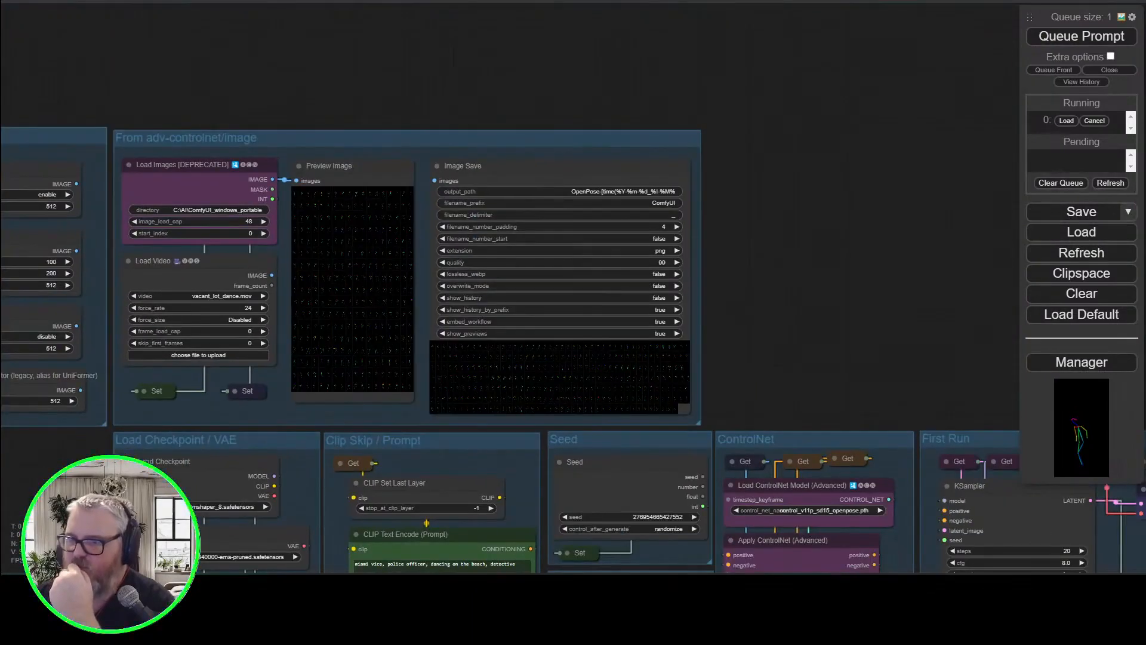
left_click_drag(307, 484, 310, 120)
left_click(853, 231)
key("BackSpace")
key("BackSpace")
key("BackSpace")
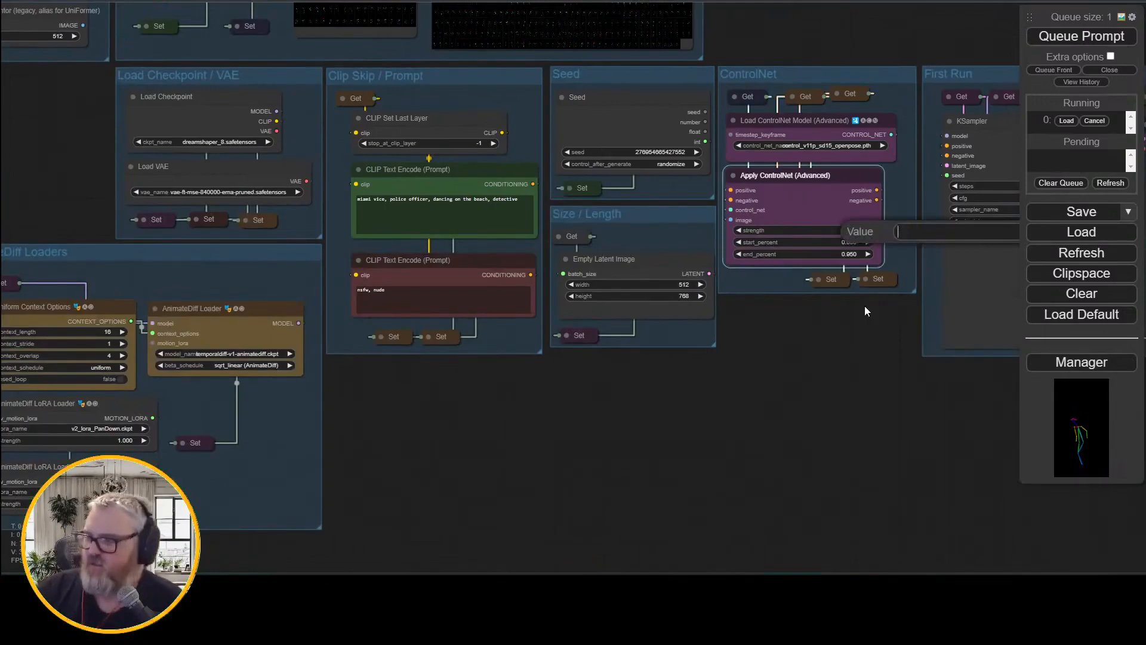
left_click(844, 242)
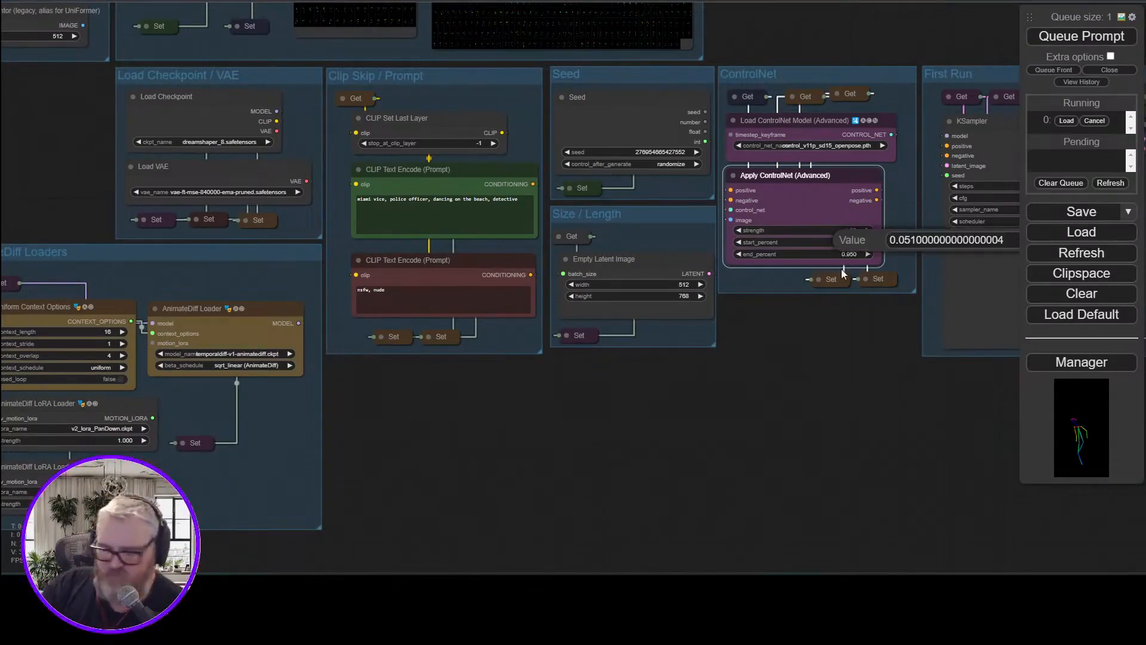
key("ctrl+a")
type("0")
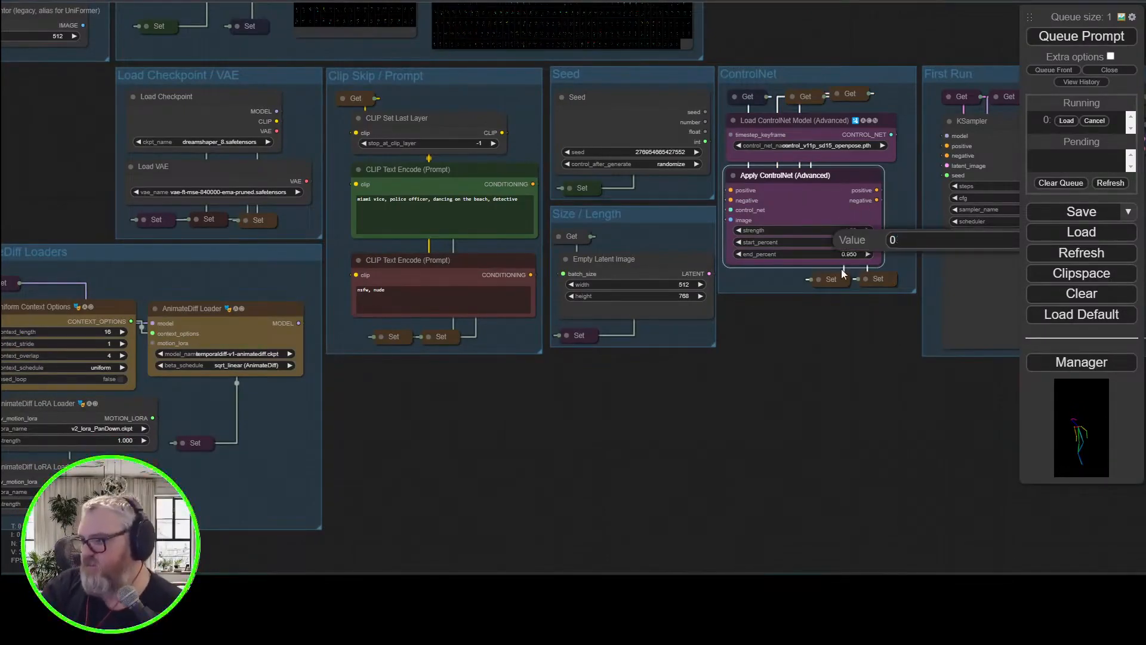
key("Return")
Set end_percent to 1 on the Apply ControlNet (Advanced) node
left_click(848, 254)
key("ctrl+a")
type("1")
key("Return")
left_click_drag(854, 369, 608, 550)
scroll(609, 551, "up", 6)
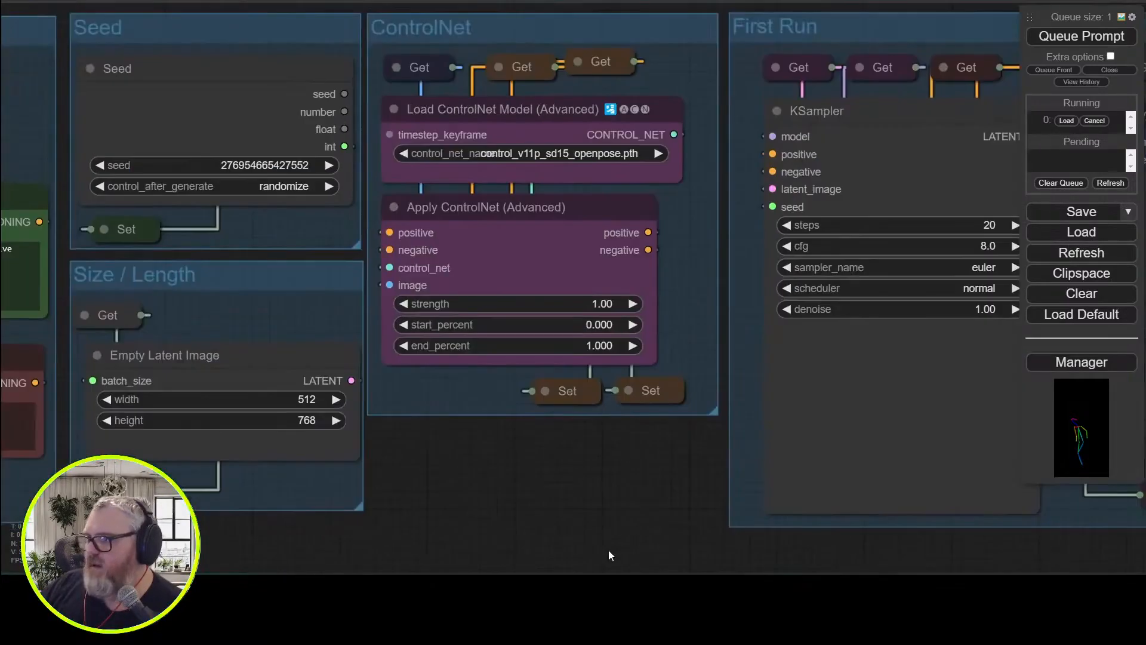
scroll(608, 551, "down", 3)
Shift all nodes in the Clip Skip / Prompt group slightly left and narrow the group frame to fit them
left_click_drag(232, 412, 580, 416)
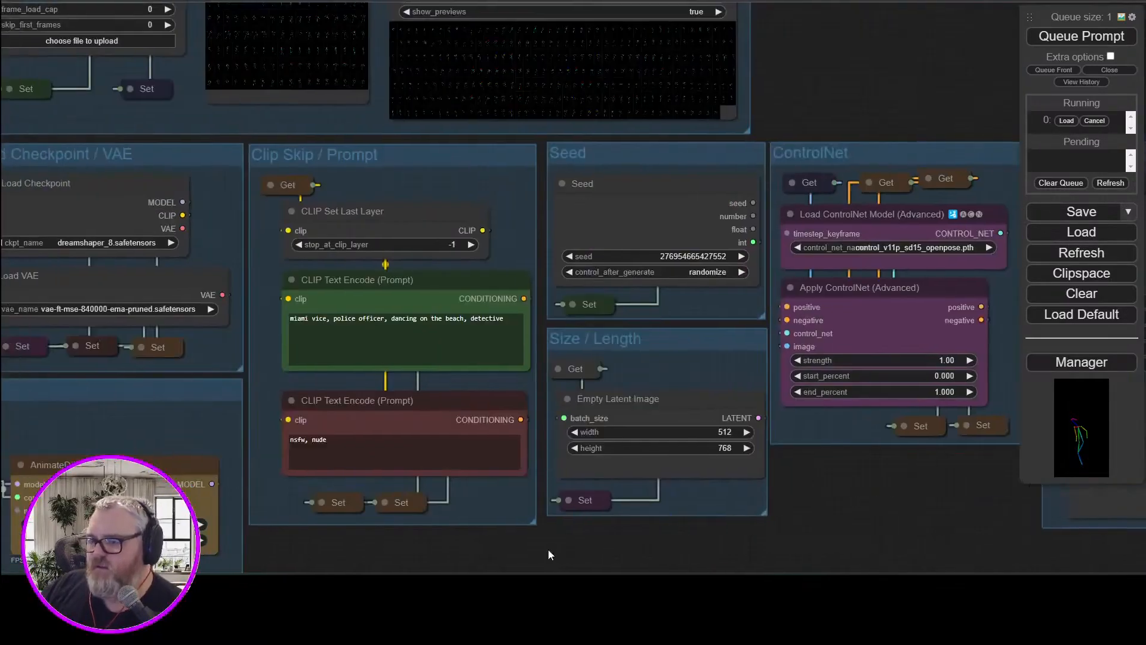
left_click_drag(549, 550, 1002, 536)
left_click(742, 174, "ctrl")
left_click(781, 239, "ctrl")
left_click(785, 269, "ctrl")
left_click(787, 388, "ctrl")
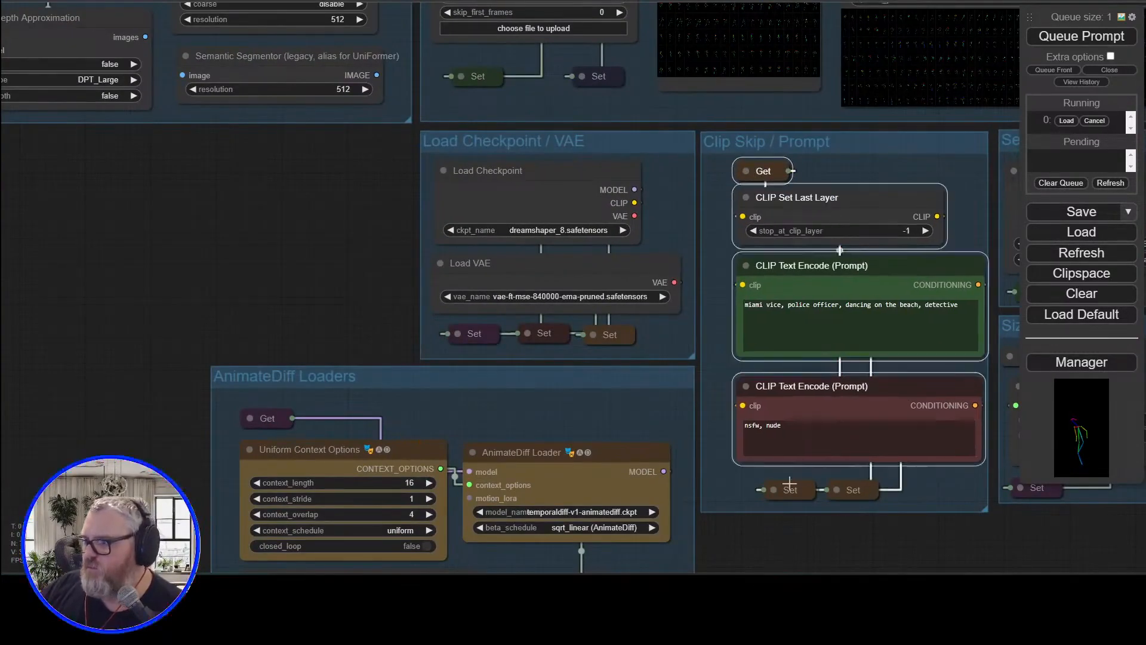
left_click(790, 485, "ctrl")
left_click_drag(855, 490, 828, 491)
left_click_drag(985, 508, 964, 507)
Examine the image and video loading nodes and pose previews in the From adv-controlnet/image group
left_click_drag(649, 18, 333, 352)
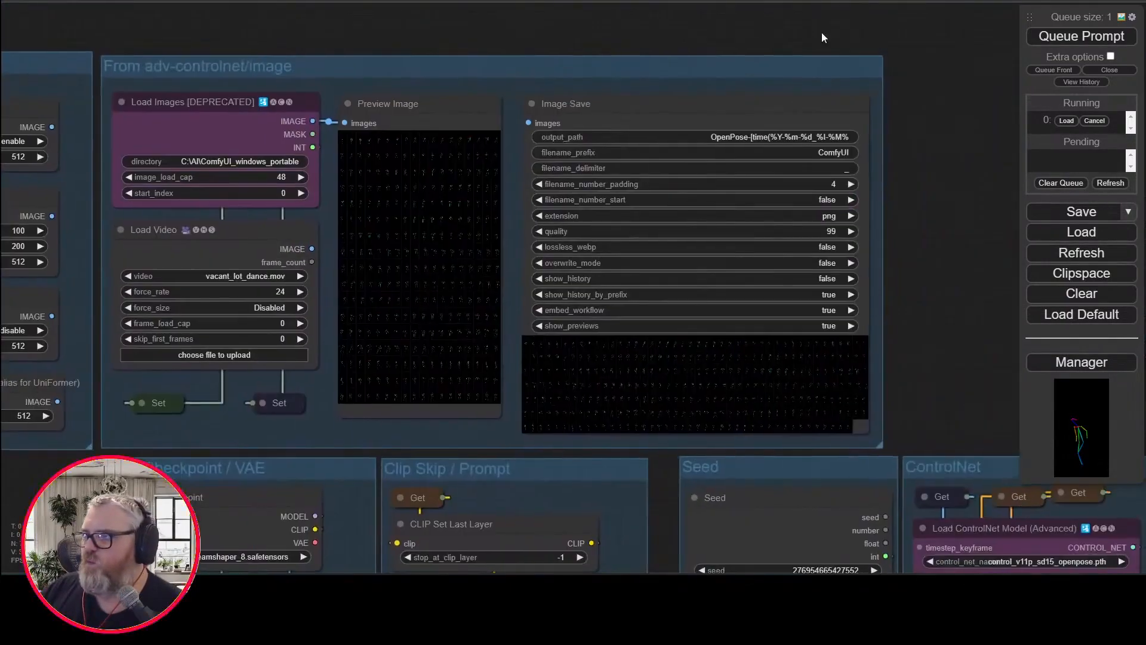
scroll(822, 32, "down", 3)
left_click_drag(896, 286, 538, 116)
left_click_drag(718, 113, 1085, 185)
left_click_drag(216, 294, 205, 464)
scroll(205, 465, "up", 4)
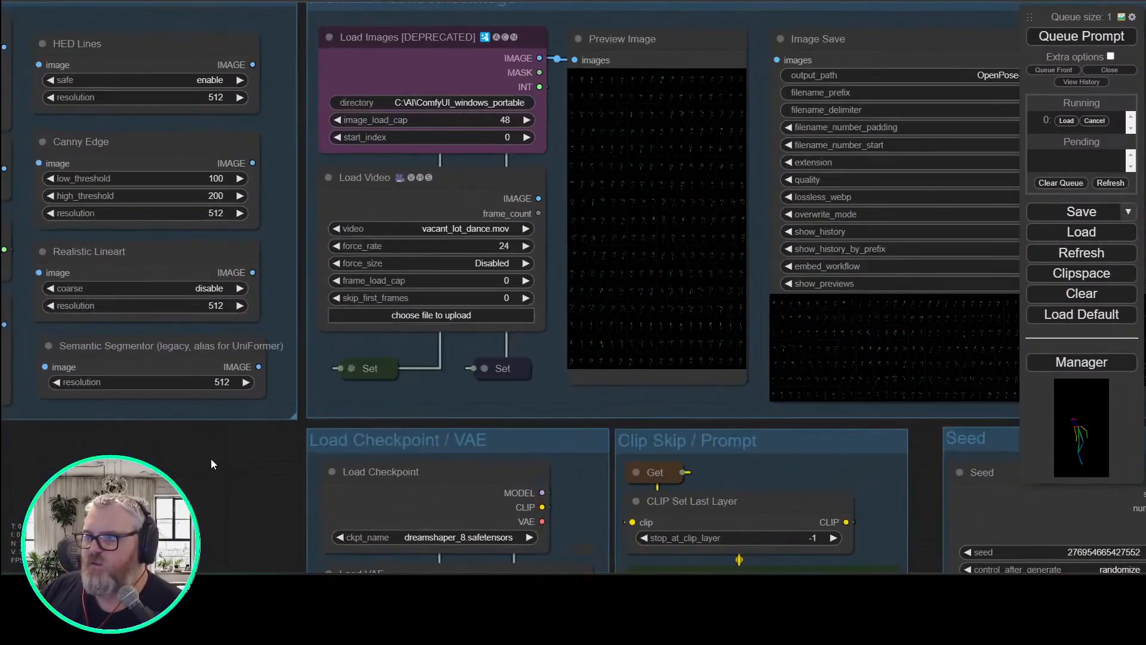
scroll(346, 251, "down", 2)
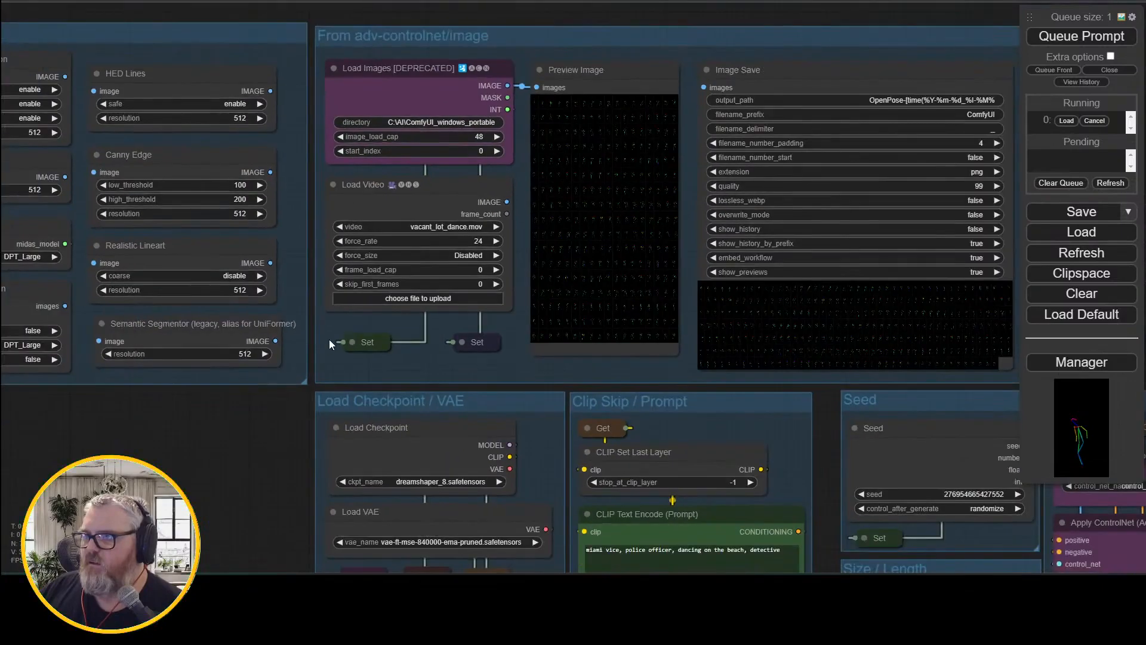
left_click_drag(328, 340, 220, 376)
scroll(363, 41, "up", 5)
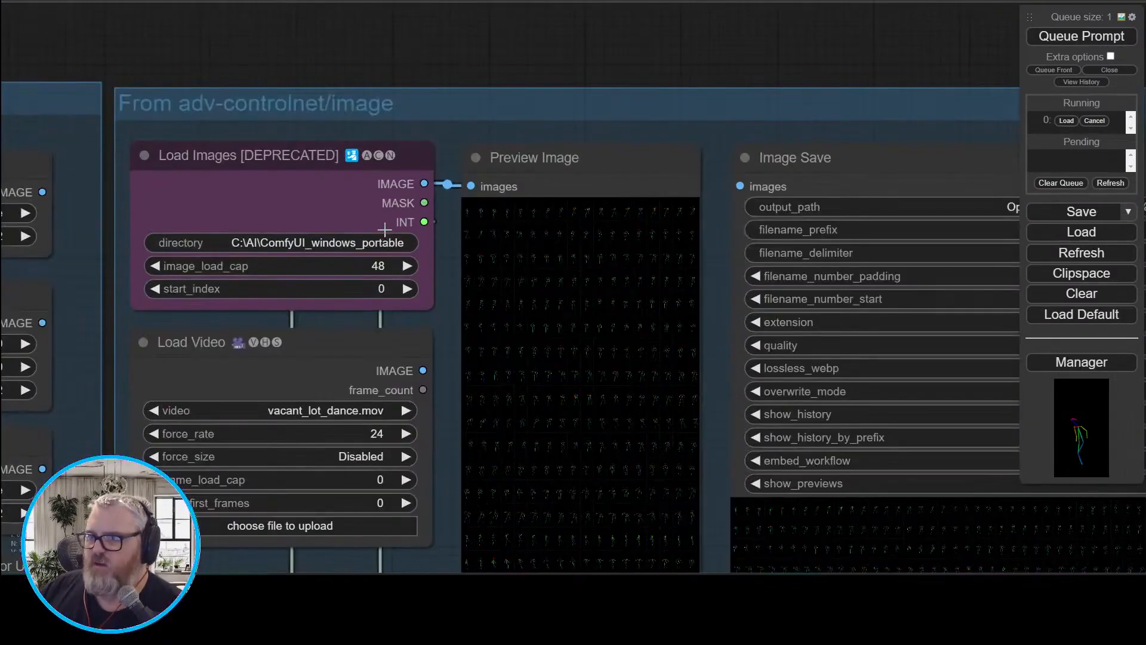
Nudge the Load Images node slightly upward, away from the Load Video node
left_click(324, 366)
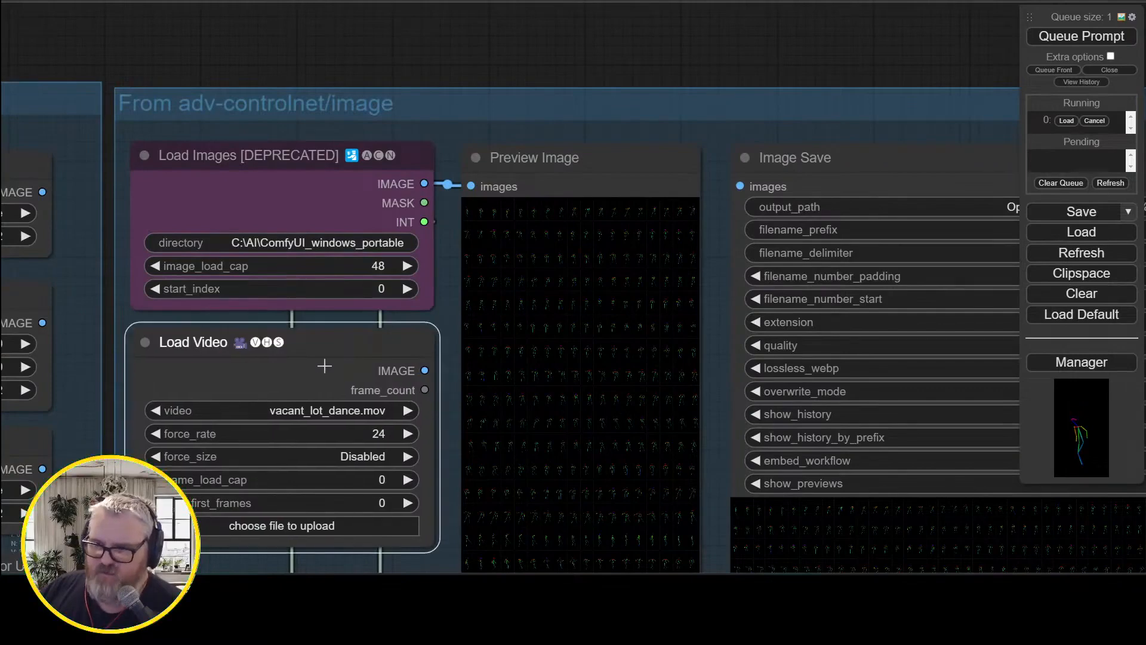
left_click(306, 177)
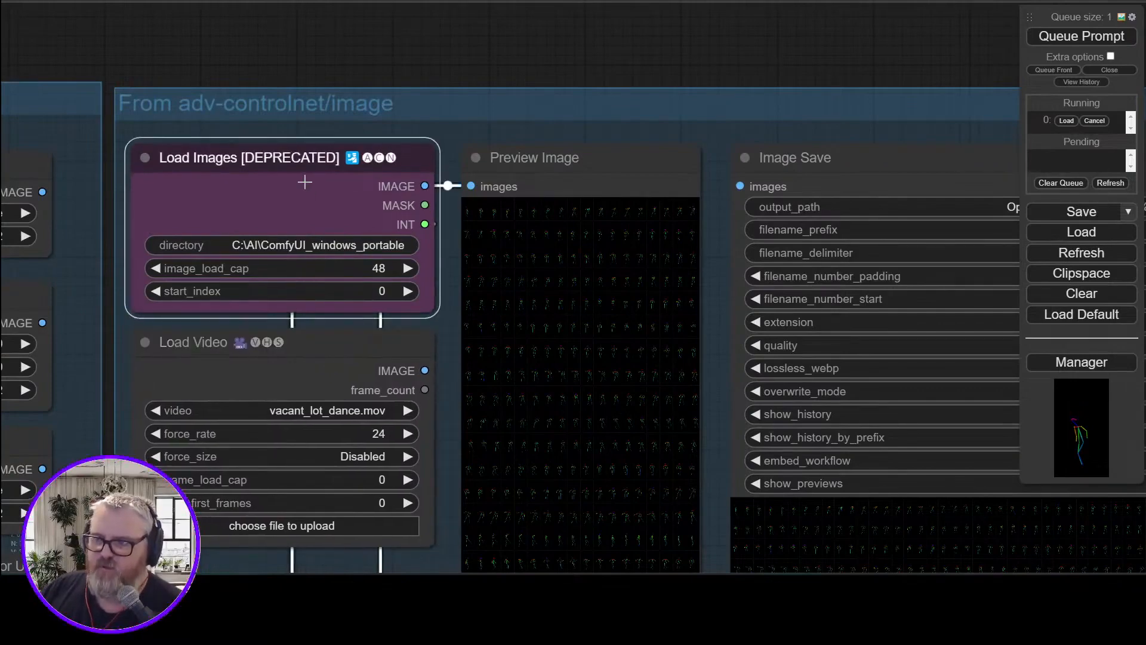
left_click_drag(304, 175, 305, 174)
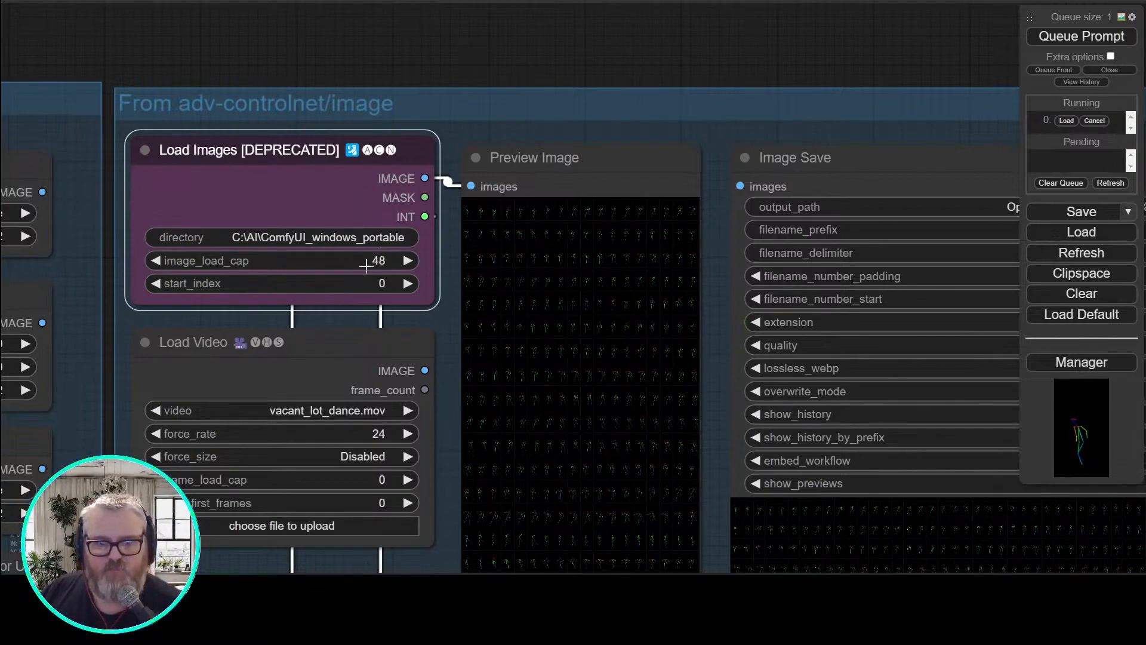
Move the Seed and Size / Length groups left against the Clip Skip / Prompt group and align them with each other
scroll(533, 200, "down", 10)
left_click_drag(939, 357, 680, 134)
left_click_drag(708, 449, 565, 460)
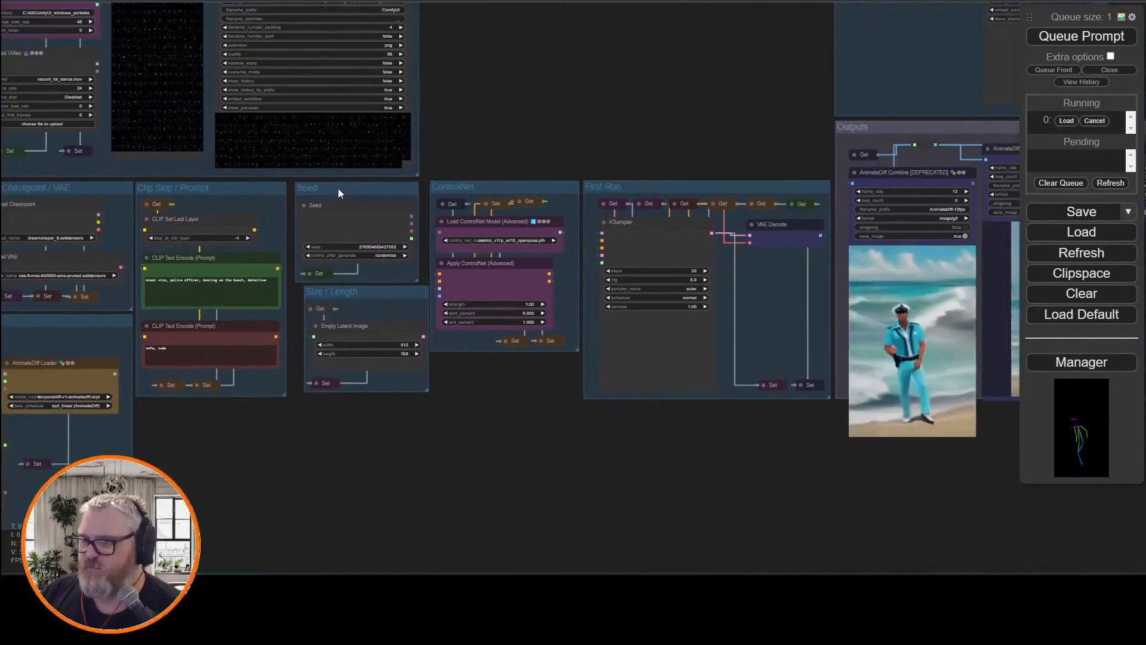
left_click_drag(545, 400, 517, 404)
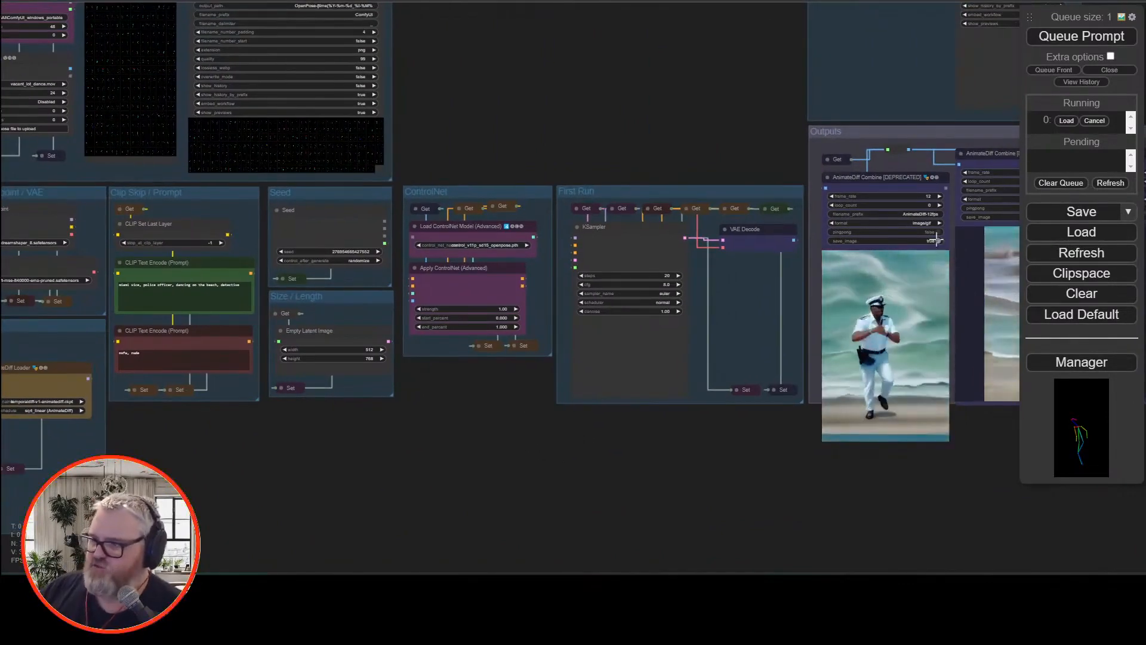
Queue the workflow for another run and check the progress in the console window
left_click(1081, 41)
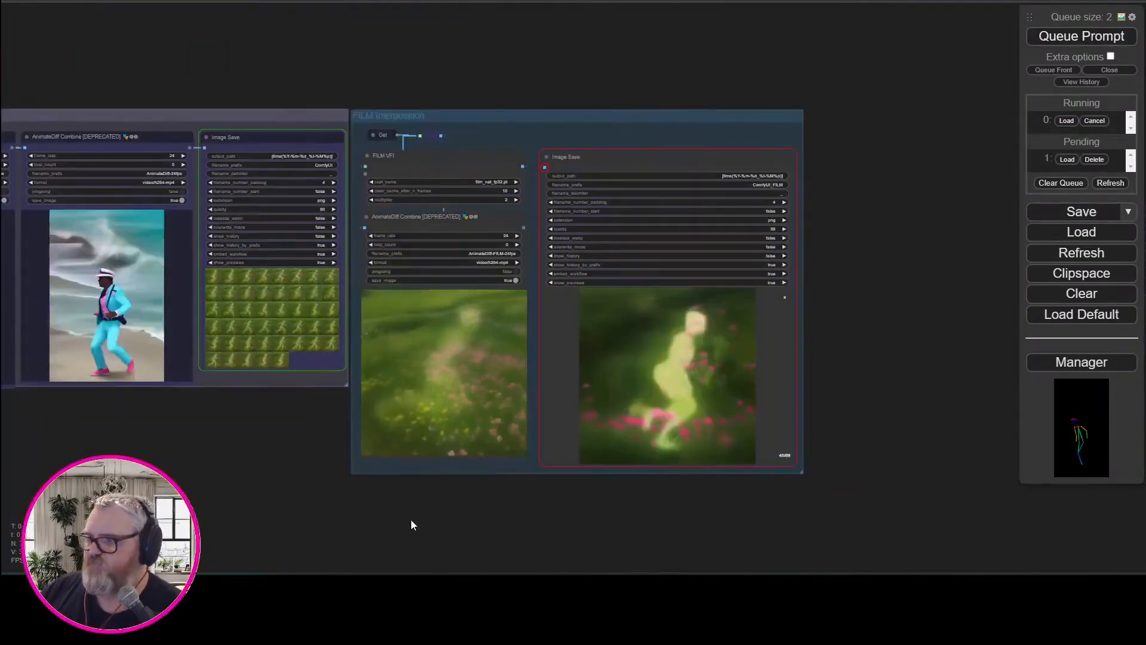
left_click_drag(353, 510, 393, 505)
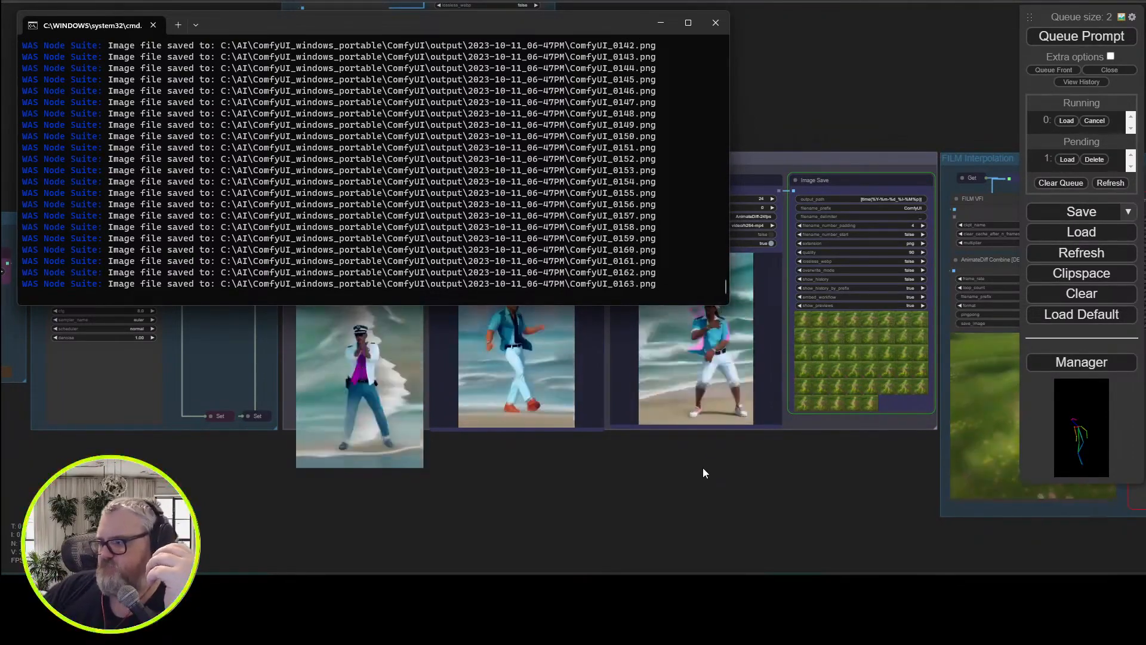
left_click(536, 499)
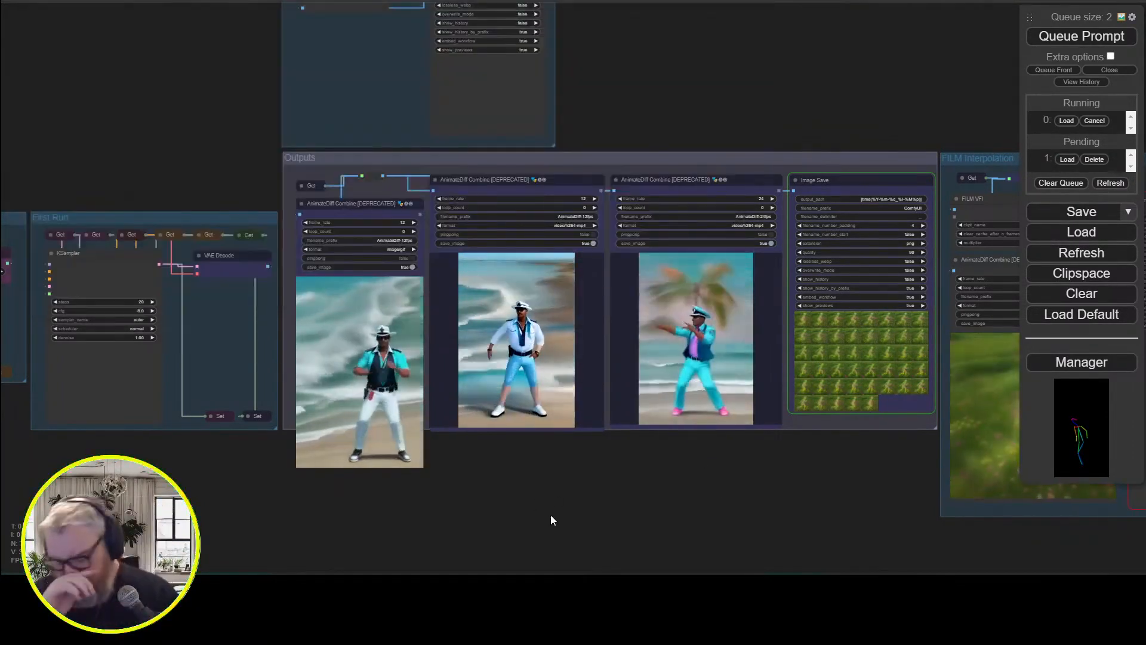
Search the web in a new browser tab for "dw openpose" and look through the results
key("ctrl+t")
type("dw openpose")
key("Return")
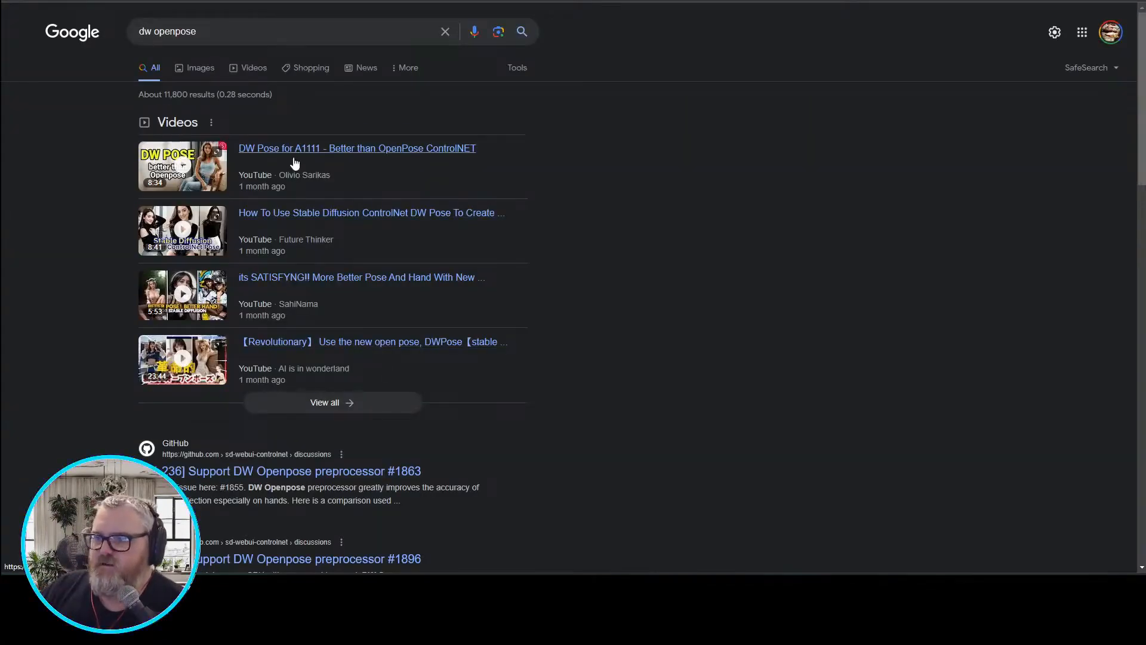
scroll(201, 272, "down", 7)
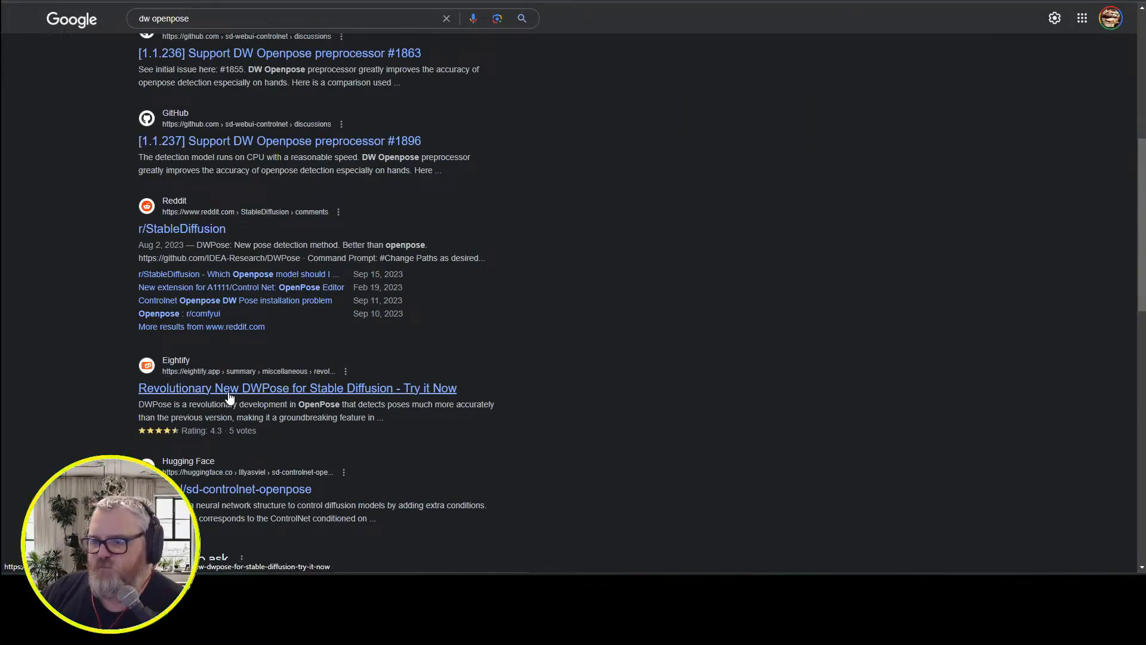
scroll(236, 406, "down", 9)
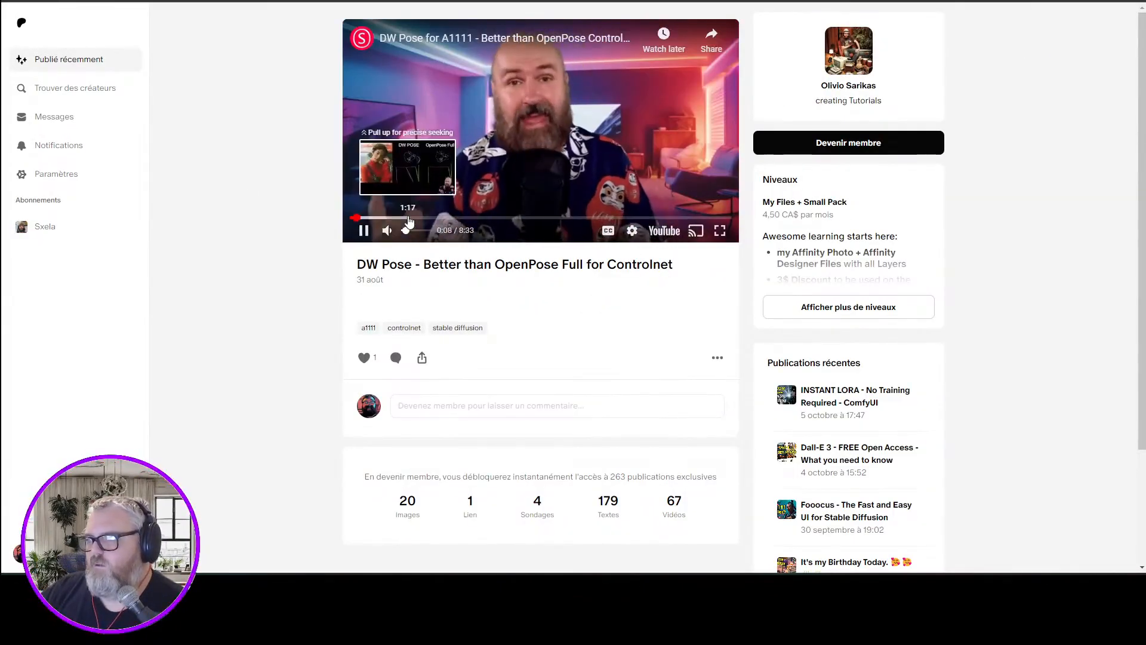
Skip ahead in the DW Pose video, pause it, and read the GitHub discussion on the DW Openpose preprocessor
left_click(565, 218)
key("space")
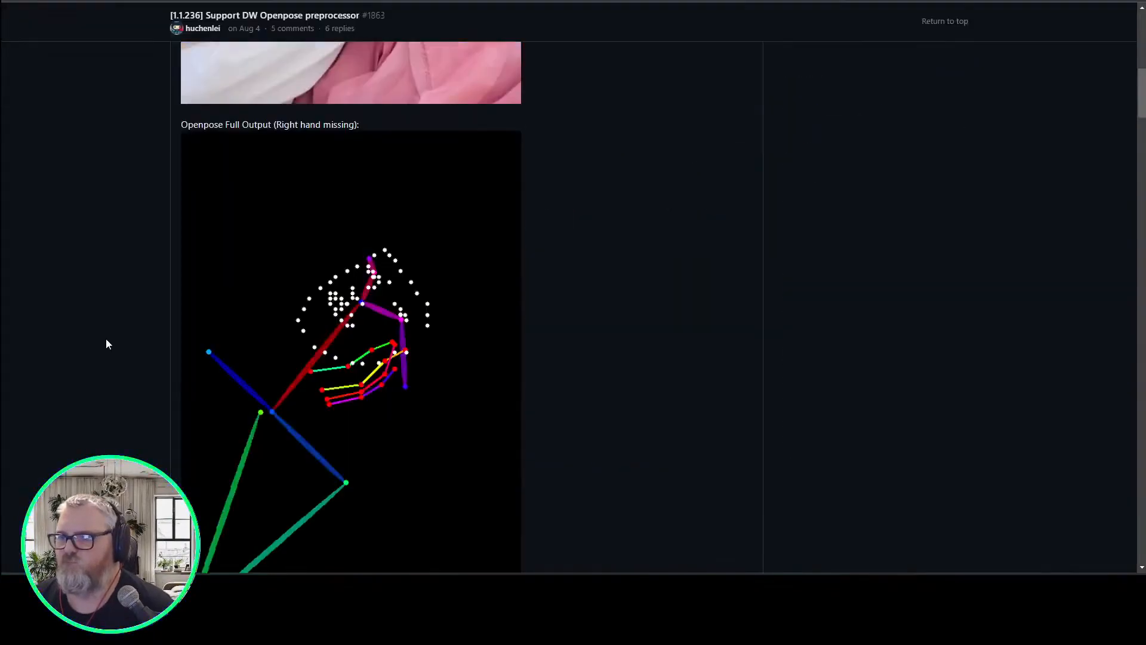
scroll(106, 341, "down", 20)
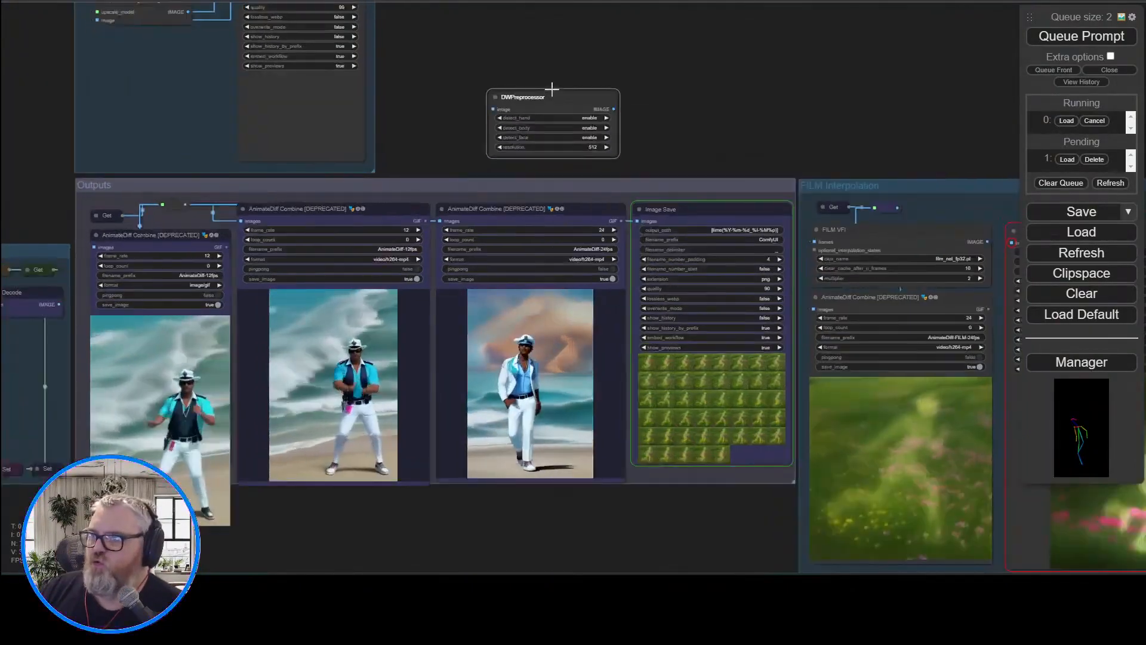
Inspect the DWPreprocessor node's options and move the node to the empty space above the First Run group
scroll(552, 89, "up", 8)
left_click_drag(560, 52, 464, 157)
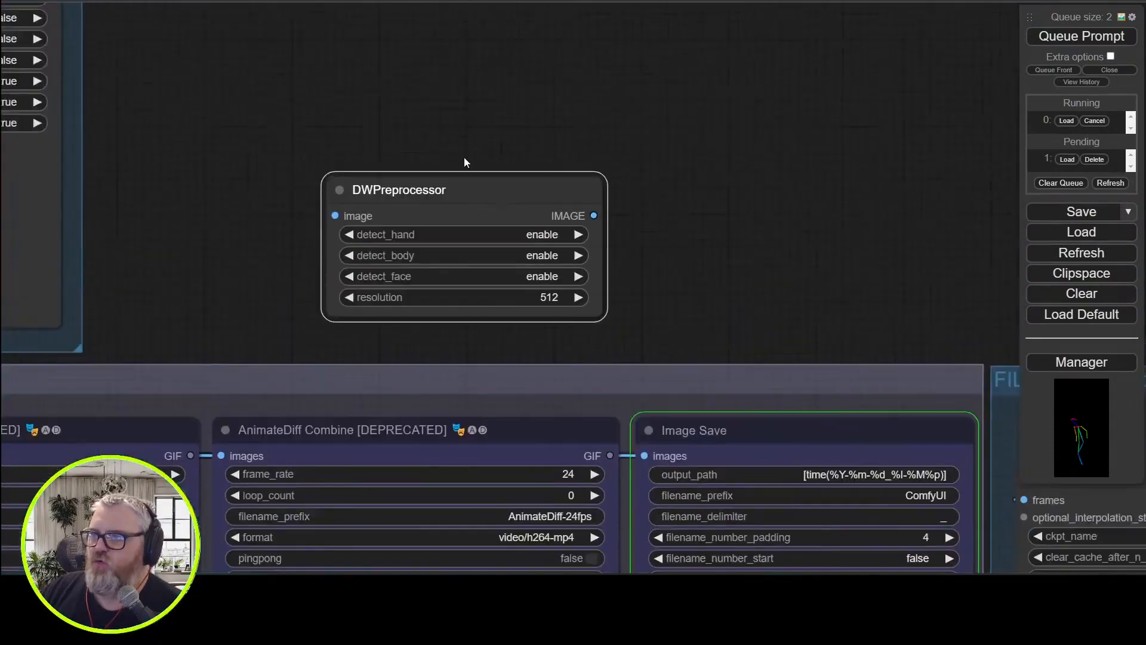
scroll(465, 158, "down", 5)
left_click_drag(451, 105, 781, 363)
left_click_drag(779, 433, 681, 297)
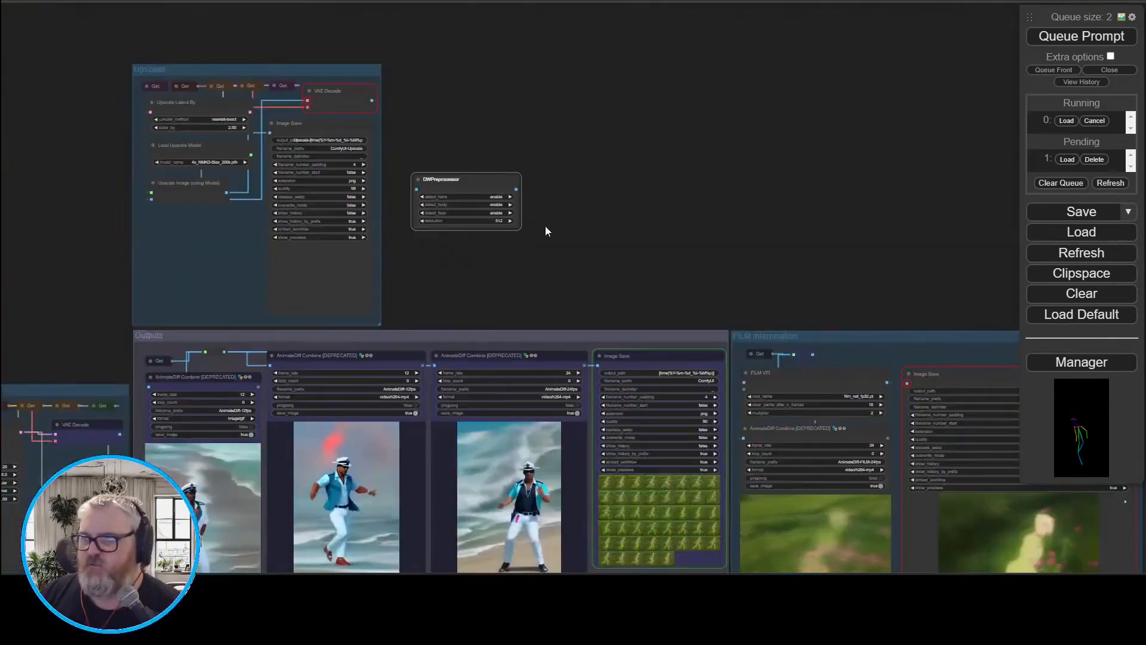
left_click_drag(456, 187, 564, 327)
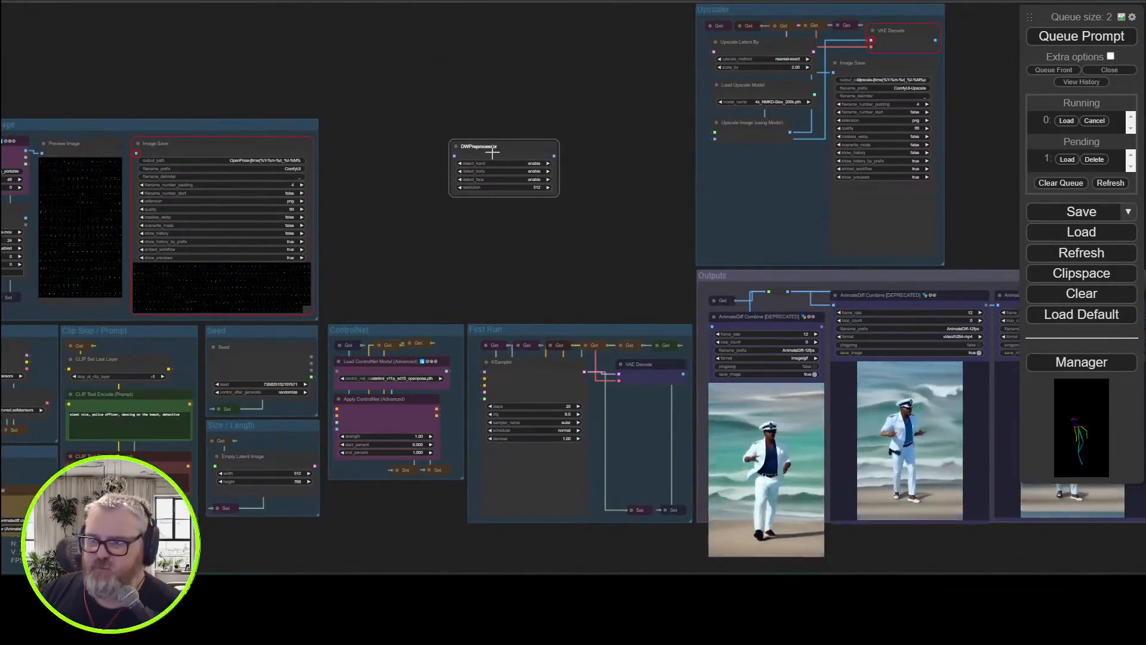
Search the web in a new browser tab for "dw openpose controlnet" and look through the results for a page to open
key("ctrl+t")
type("dw openpose controlnet")
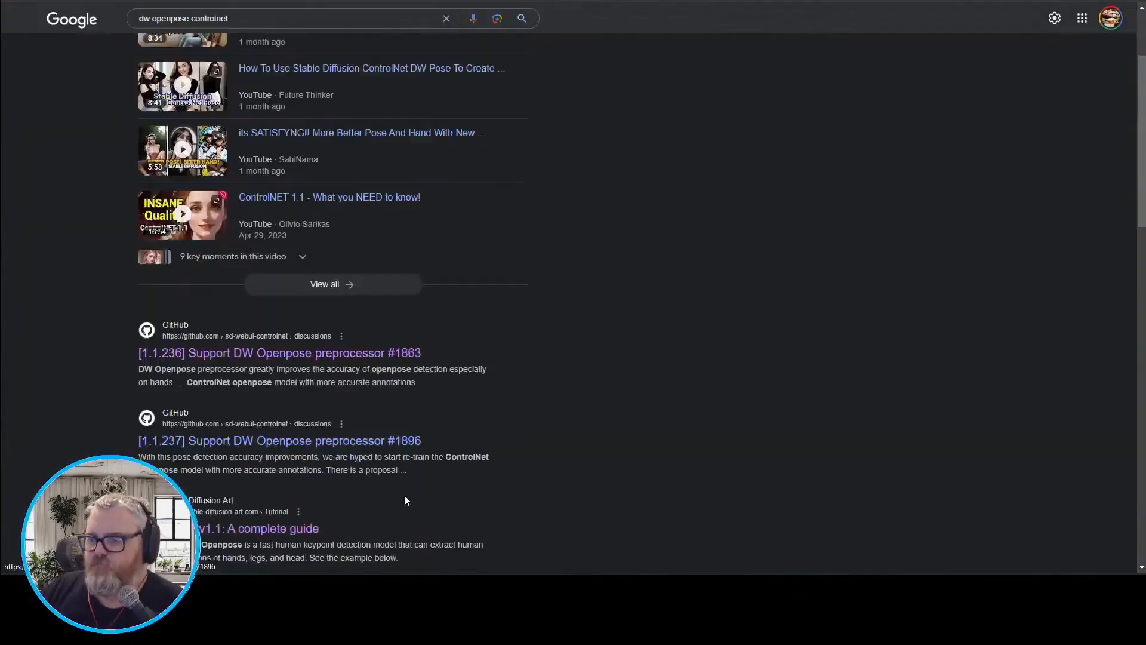
scroll(403, 495, "down", 12)
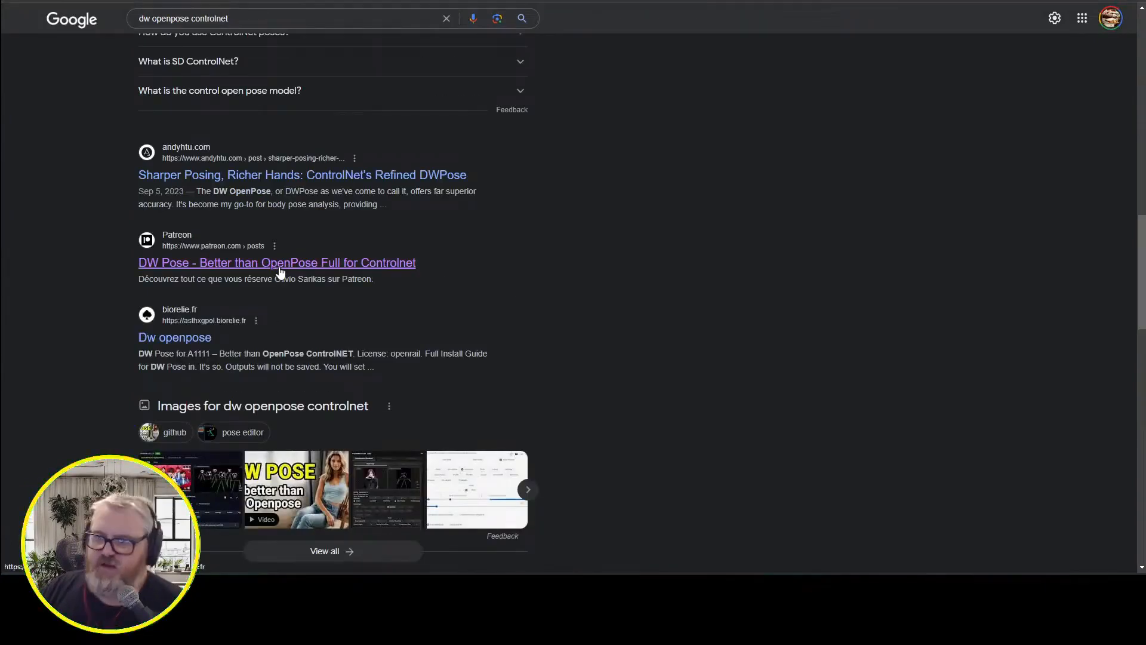
scroll(278, 275, "down", 3)
scroll(245, 245, "up", 2)
left_click(161, 217)
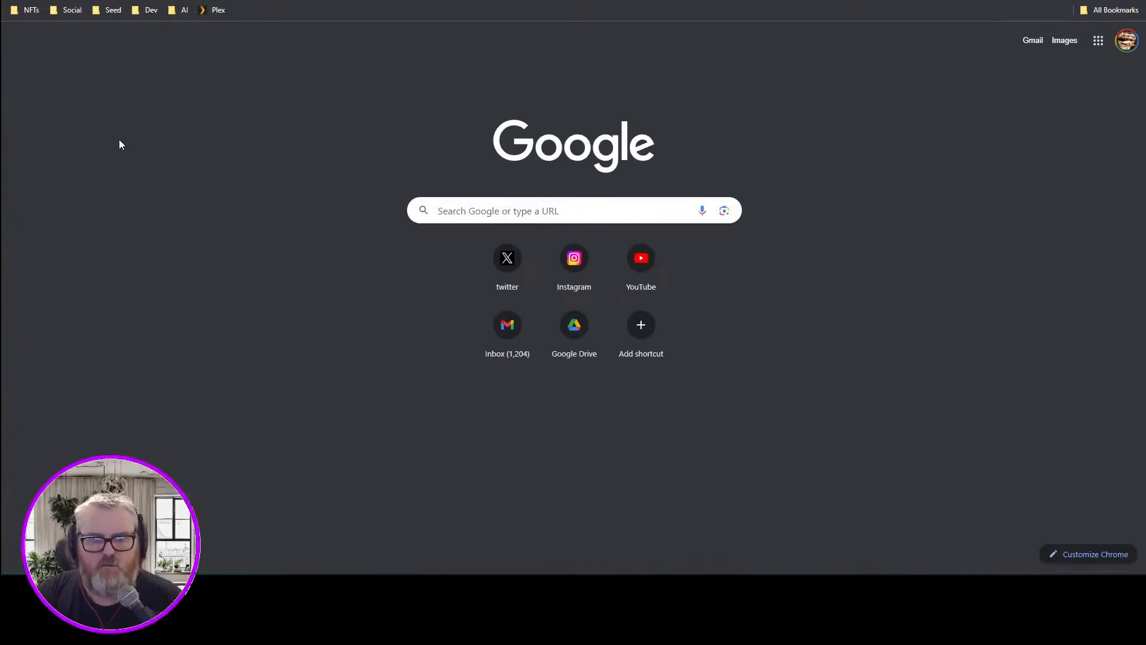
Search the web for "dw openpose controlnet model" and read the Reddit thread about which Openpose model to download for ControlNet
type("d")
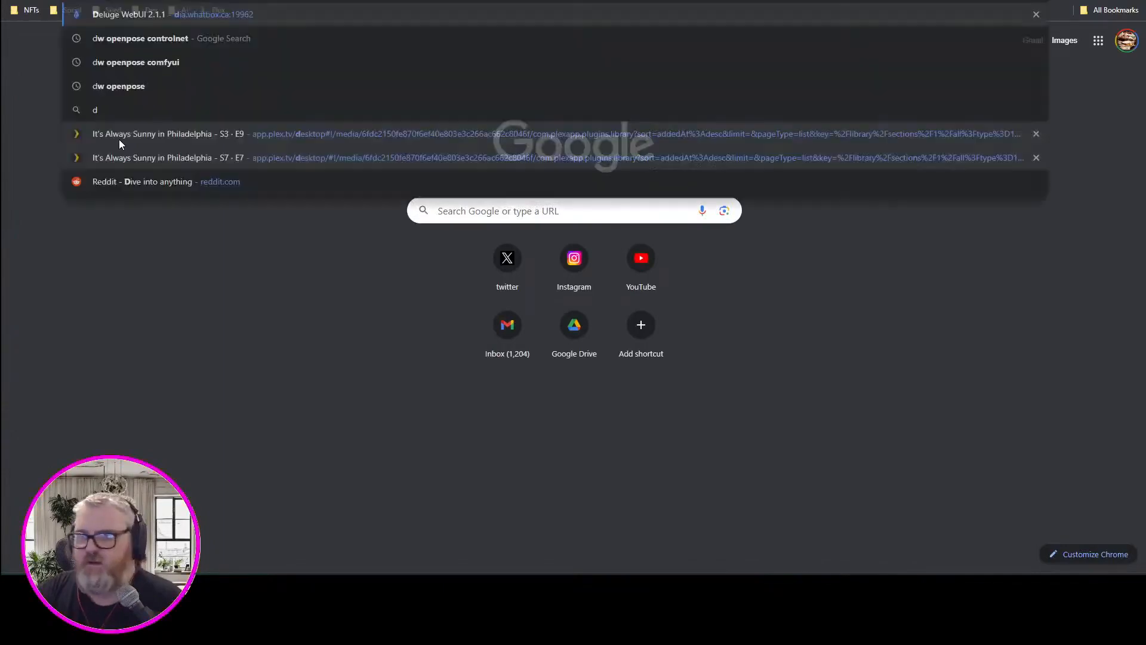
type("w openpose controlnet model")
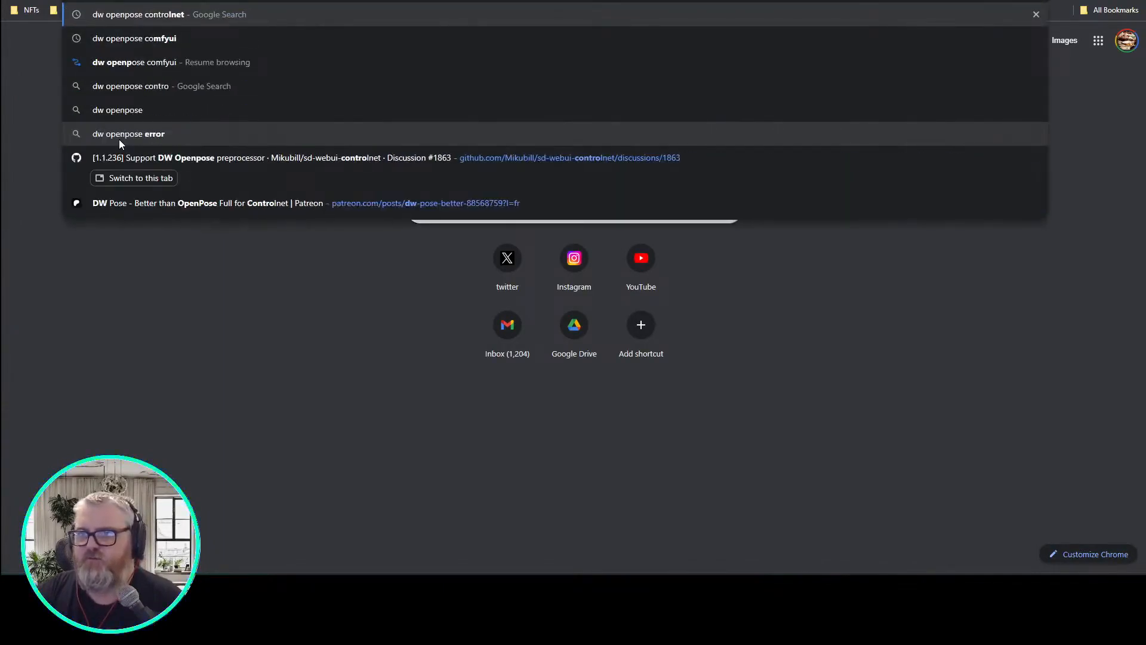
key("Return")
scroll(342, 359, "down", 5)
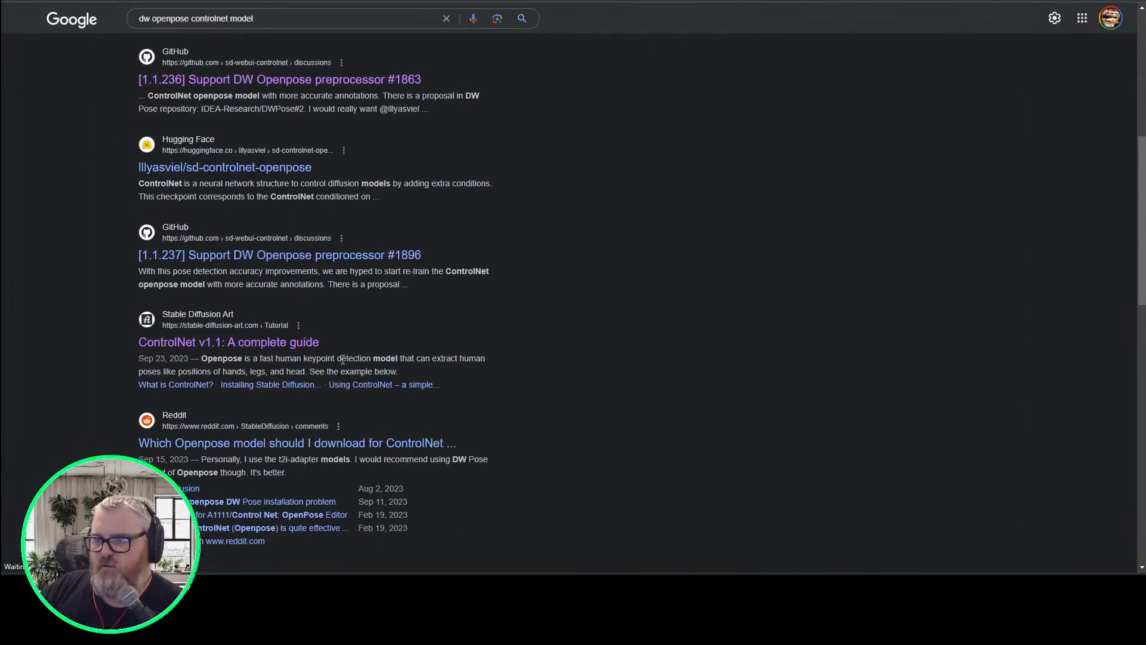
left_click(356, 443)
scroll(409, 224, "down", 15)
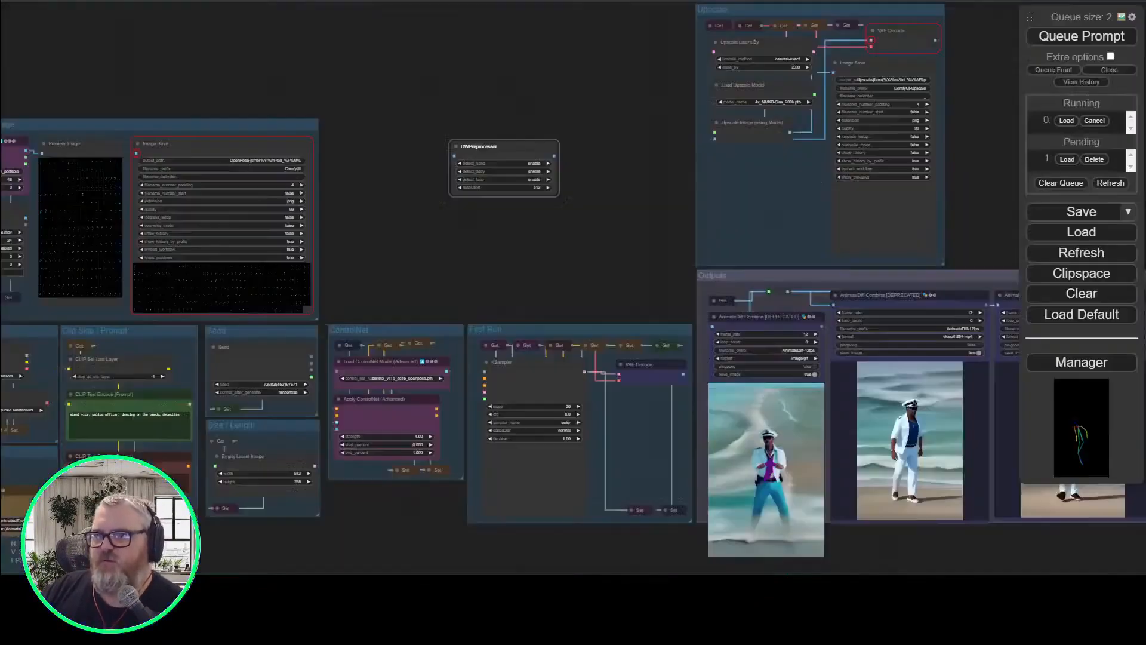
Move the DWPreprocessor node to the empty space above the From adv-controlnet/image group
left_click_drag(389, 281, 58, 222)
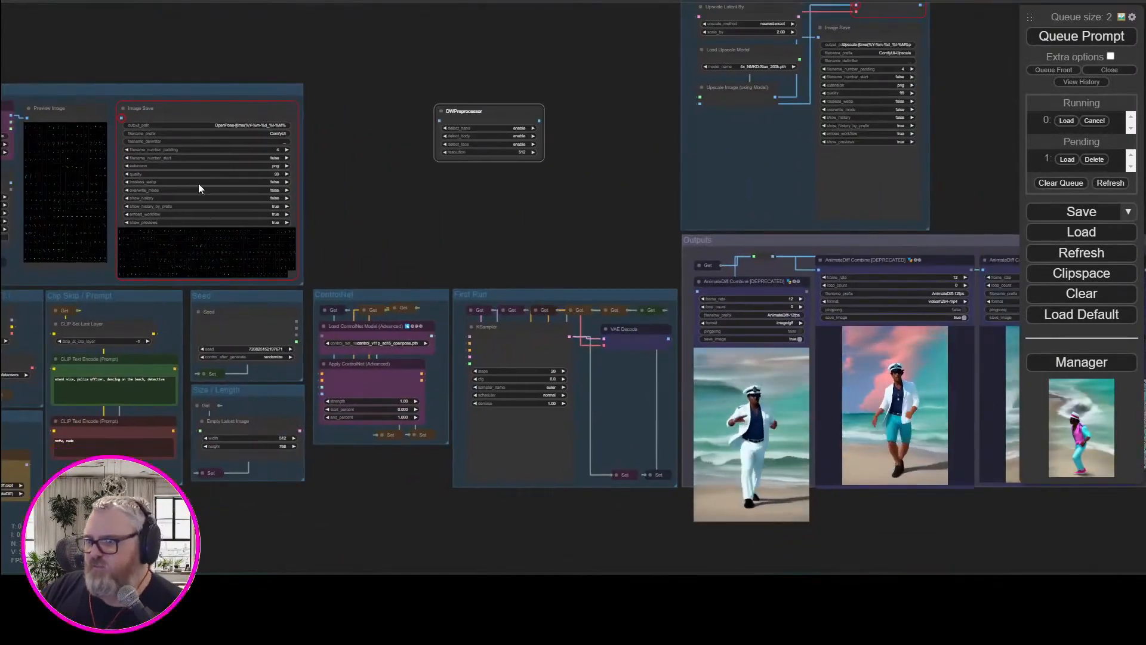
left_click_drag(545, 172, 666, 344)
left_click_drag(733, 304, 604, 149)
scroll(604, 150, "up", 8)
left_click_drag(663, 127, 717, 4)
scroll(676, 102, "down", 3)
left_click_drag(693, 92, 630, 108)
left_click_drag(1015, 194, 786, 109)
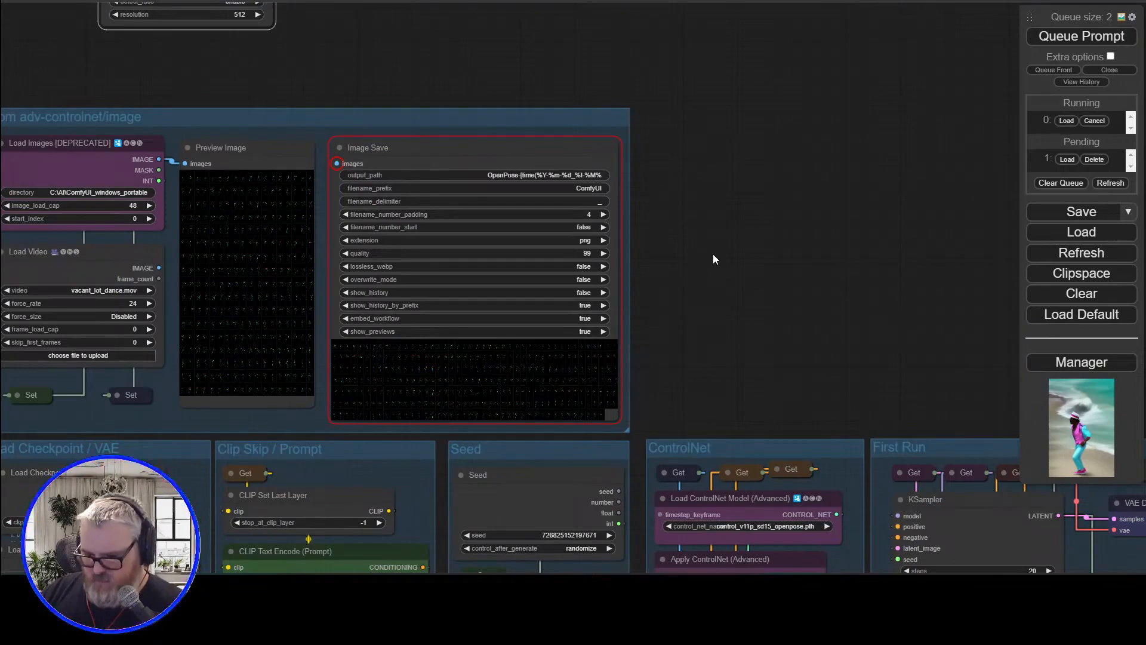
Enlarge a single rendered frame in the Outputs group's Image Save node and return to the thumbnail grid
left_click_drag(856, 308, 464, 118)
left_click_drag(661, 91, 45, 212)
scroll(45, 213, "down", 6)
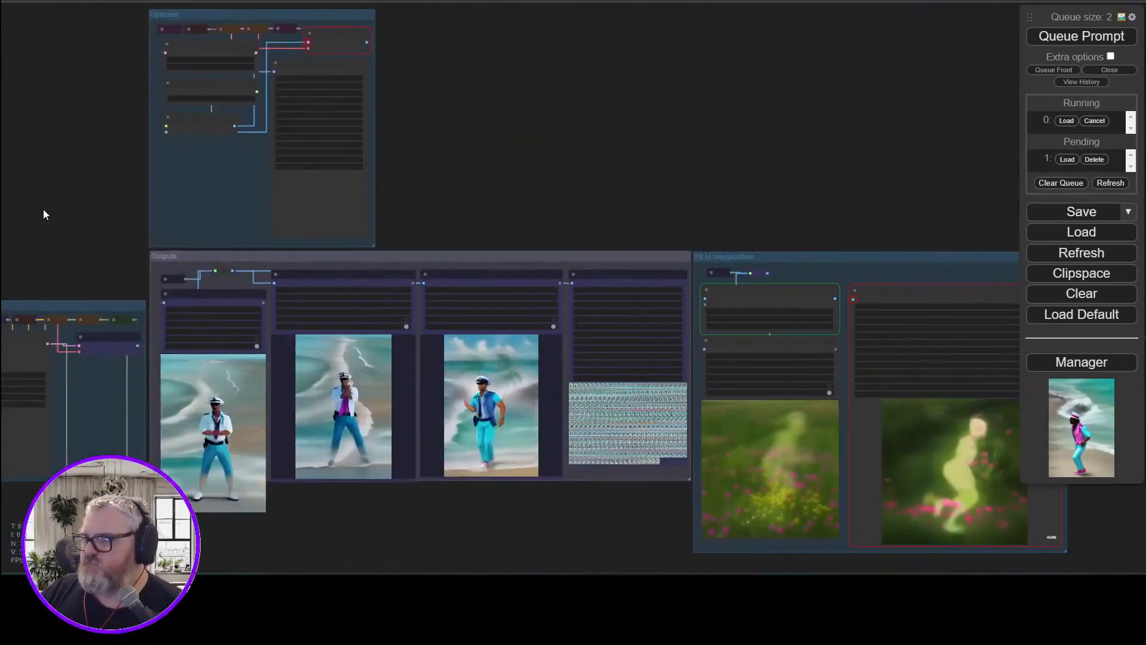
left_click_drag(605, 211, 412, 156)
scroll(412, 156, "up", 5)
left_click_drag(523, 155, 334, 35)
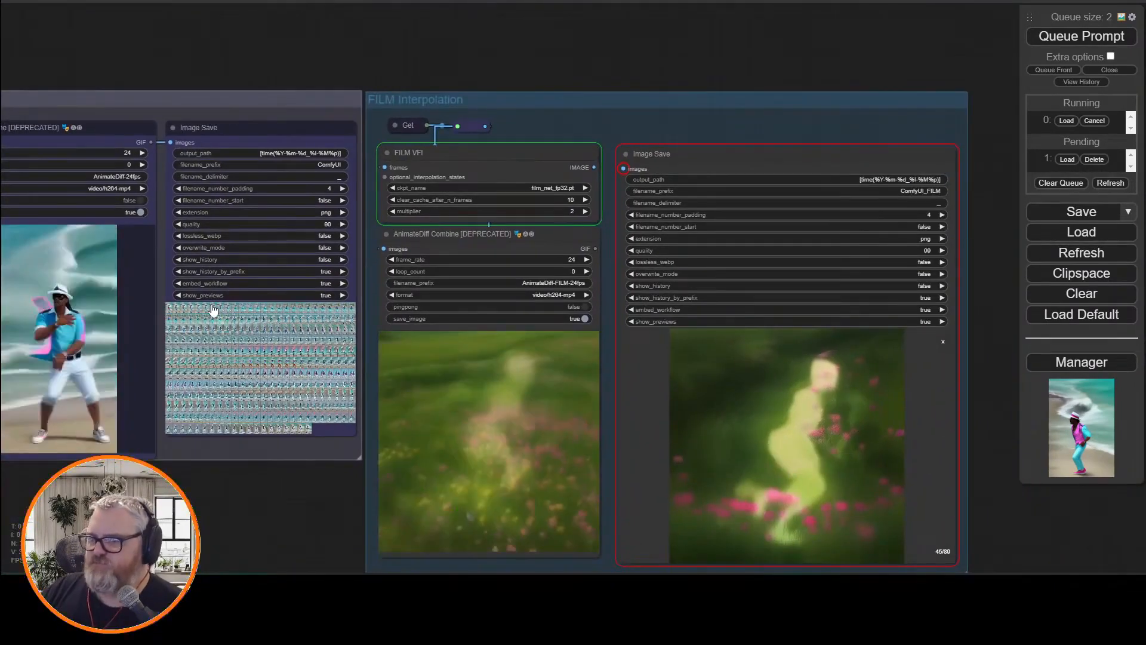
left_click(171, 310)
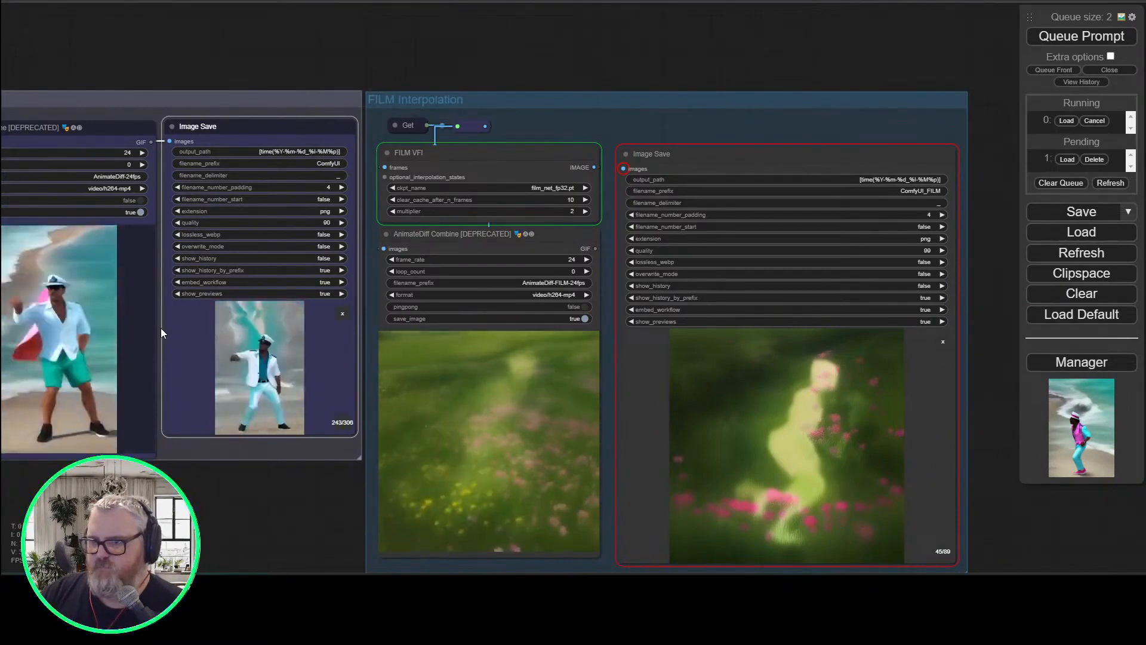
left_click(342, 315)
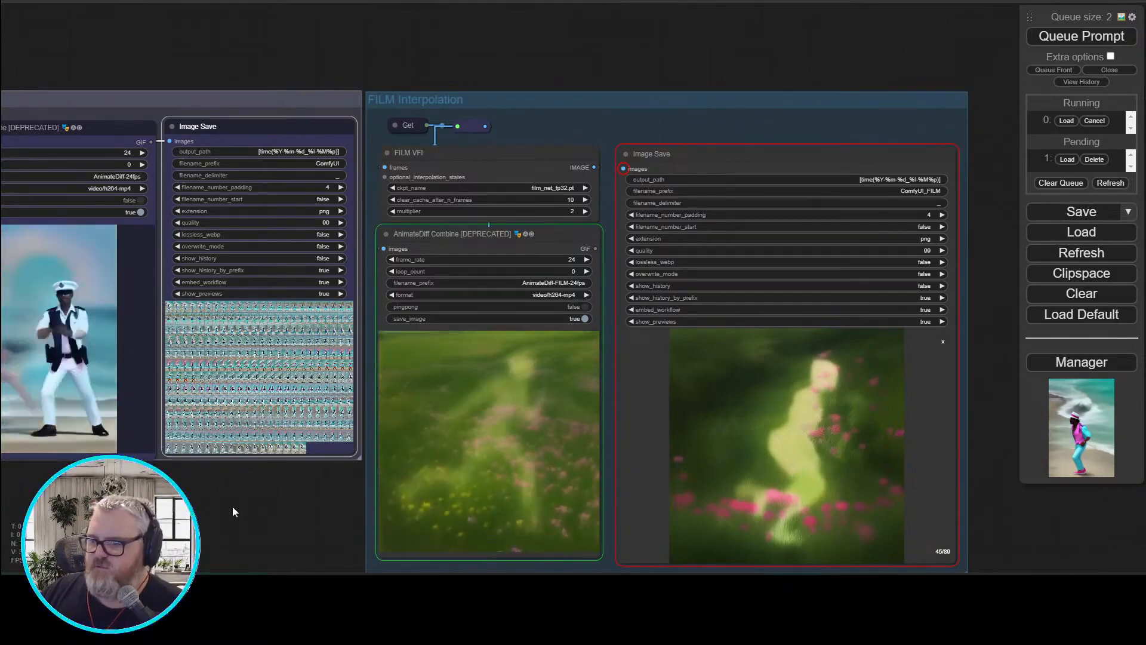
View the FILM interpolation video and the First Run group, and check the sampling progress in the console window
scroll(318, 483, "up", 4)
left_click_drag(318, 482, 322, 360)
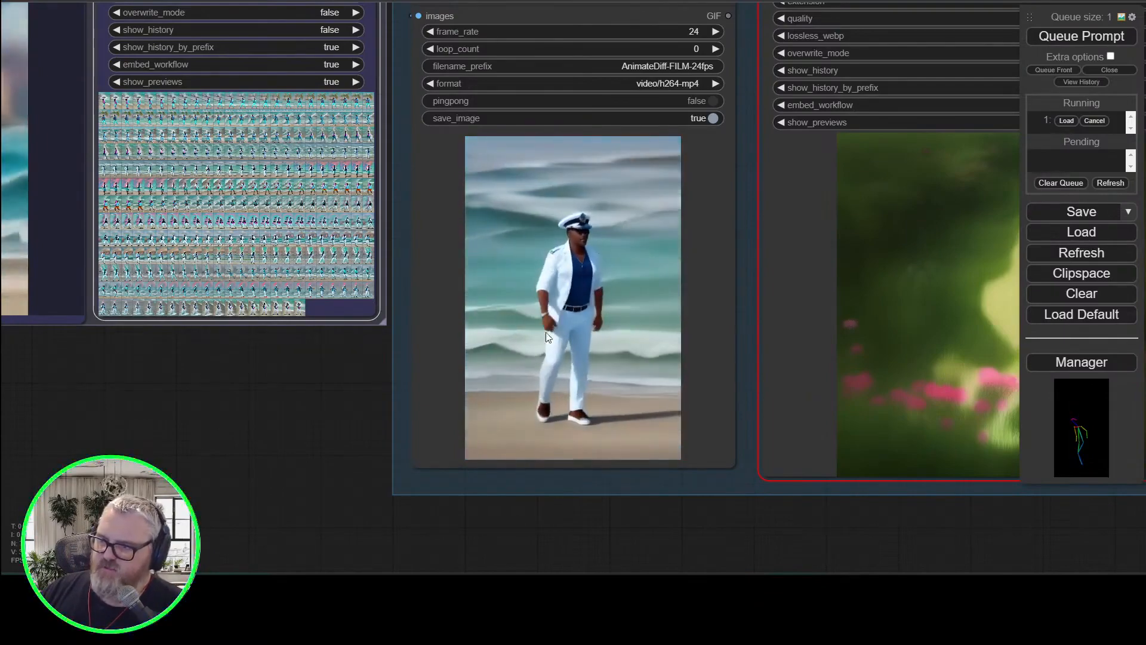
scroll(288, 398, "down", 5)
left_click_drag(288, 399, 663, 480)
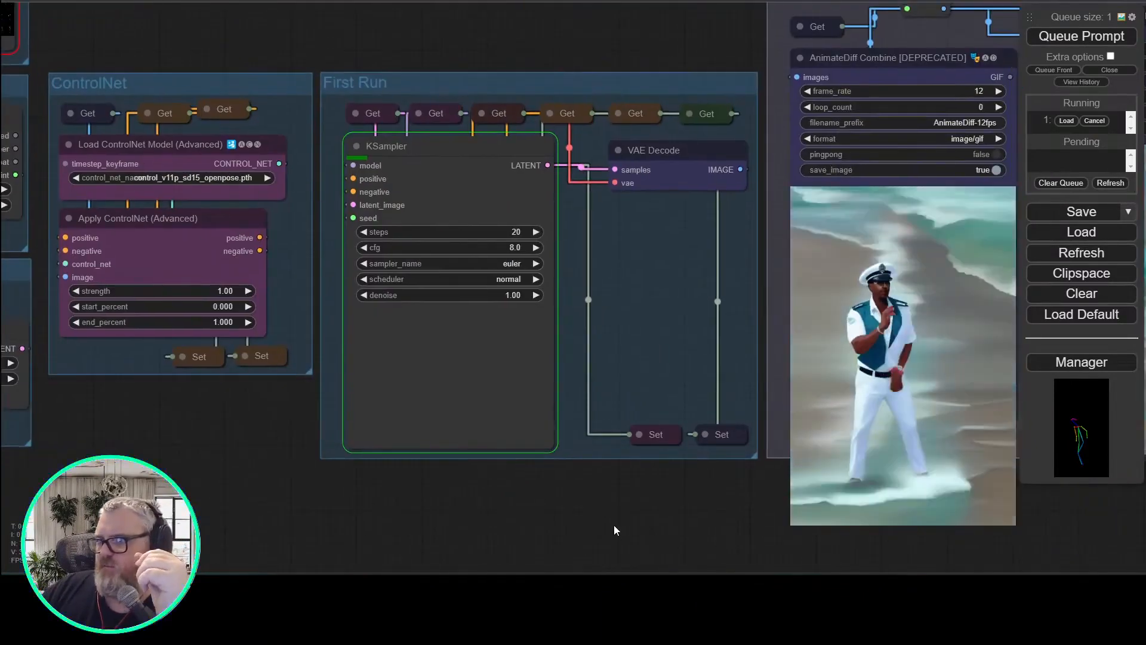
scroll(614, 526, "down", 3)
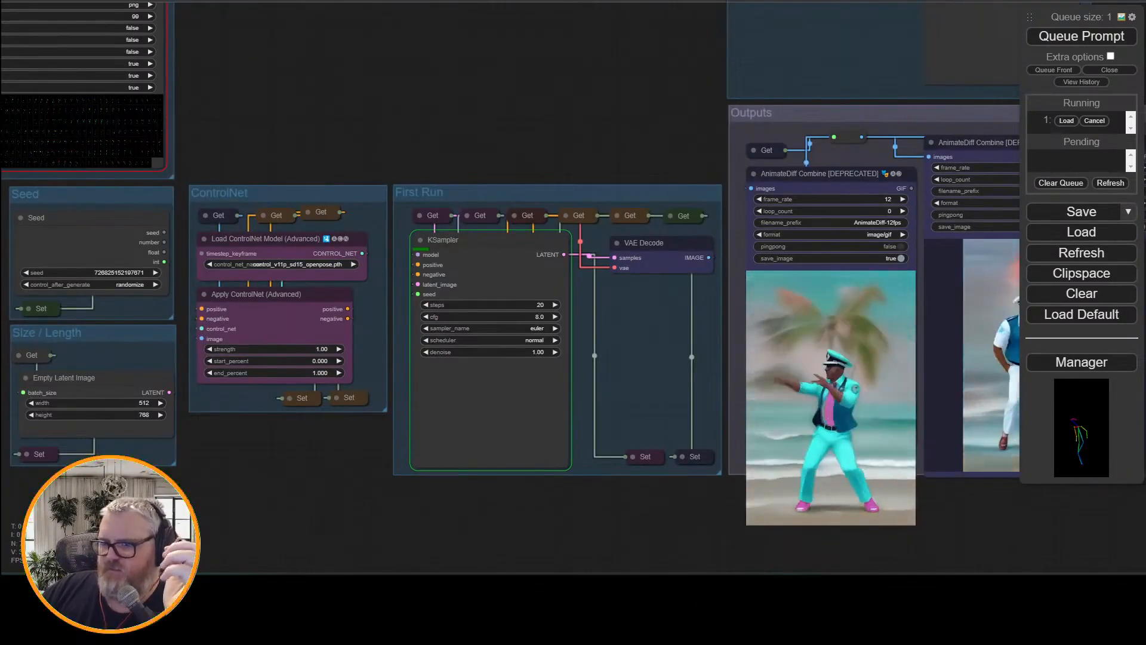
left_click(257, 525)
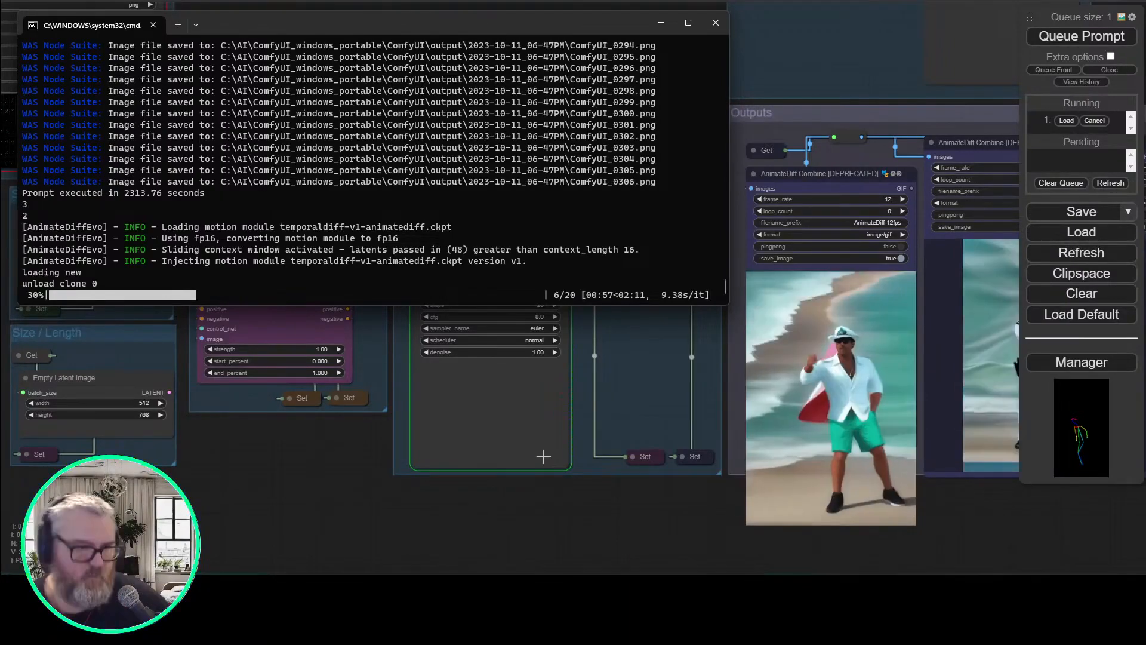
Position the DWPreprocessor node directly above the Load Images node, just outside the From adv-controlnet/image group
left_click(1053, 216)
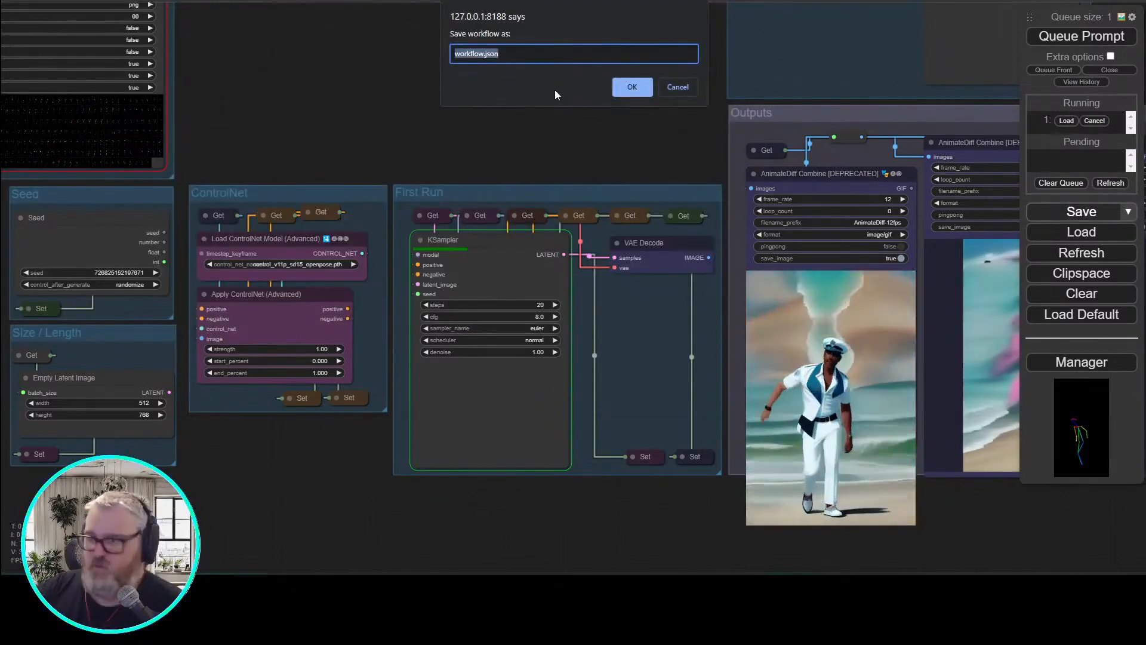
key("Return")
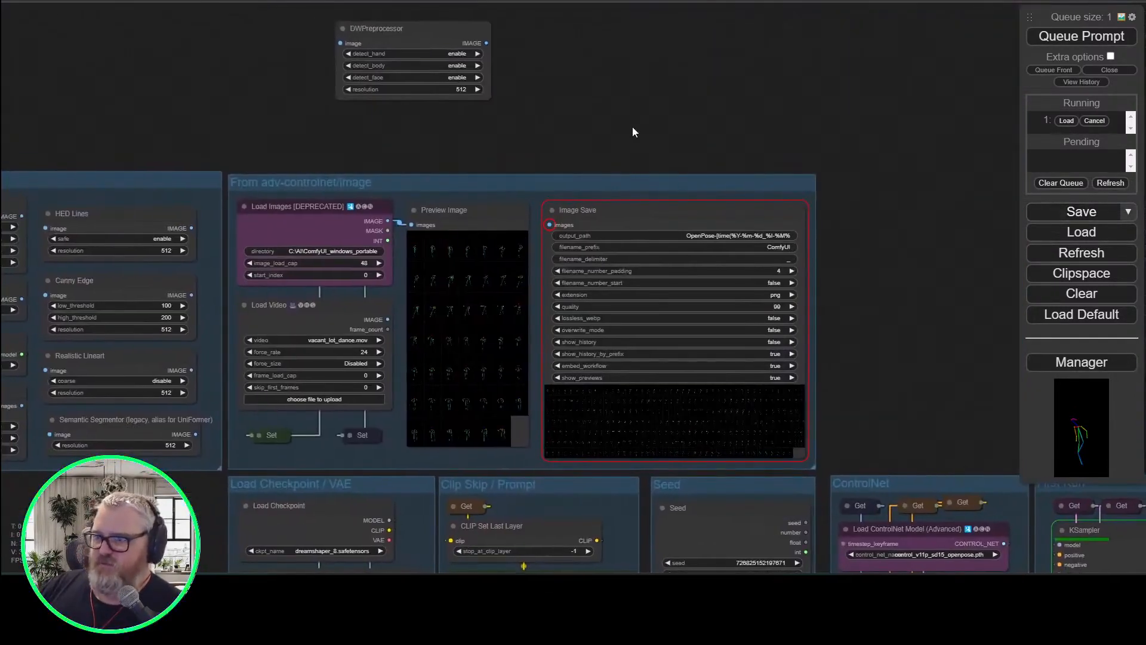
left_click_drag(632, 127, 703, 200)
left_click_drag(491, 101, 392, 165)
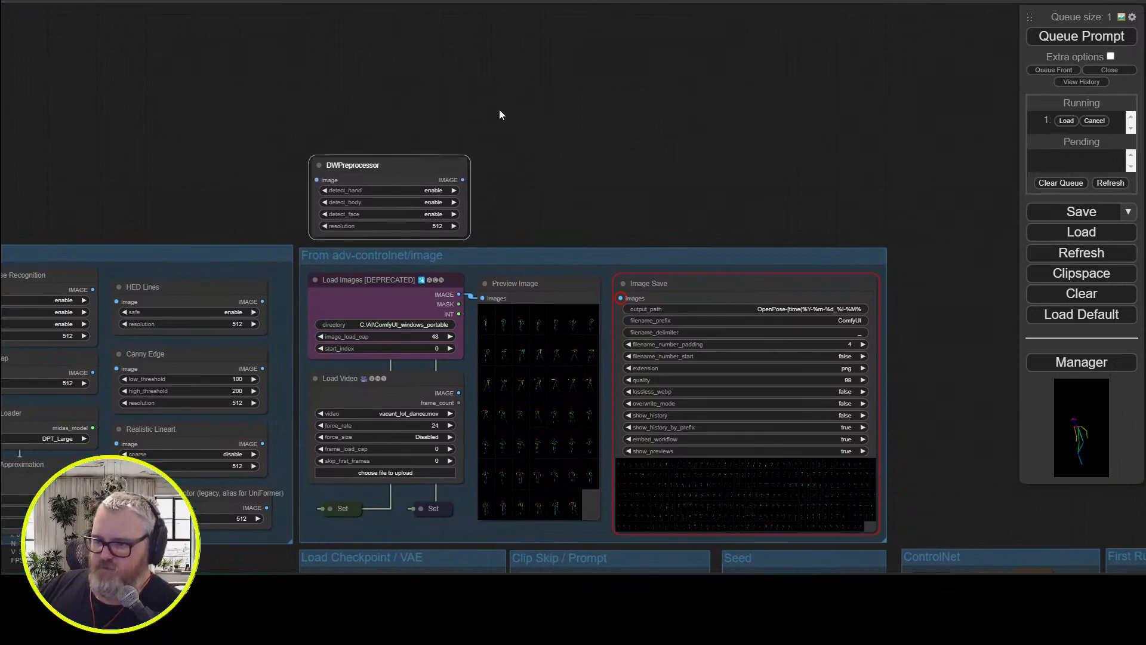
left_click_drag(499, 115, 656, 30)
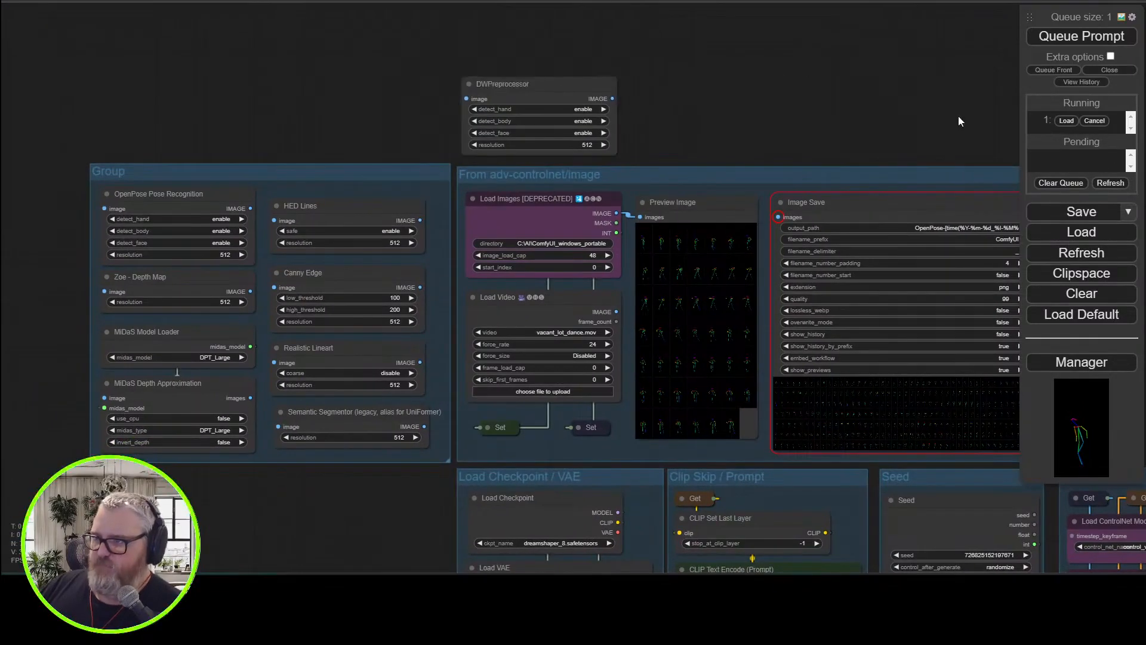
Save the workflow as 2023-10-11-6_55pm, check the file in the Downloads folder and return to the workflow
left_click(1067, 213)
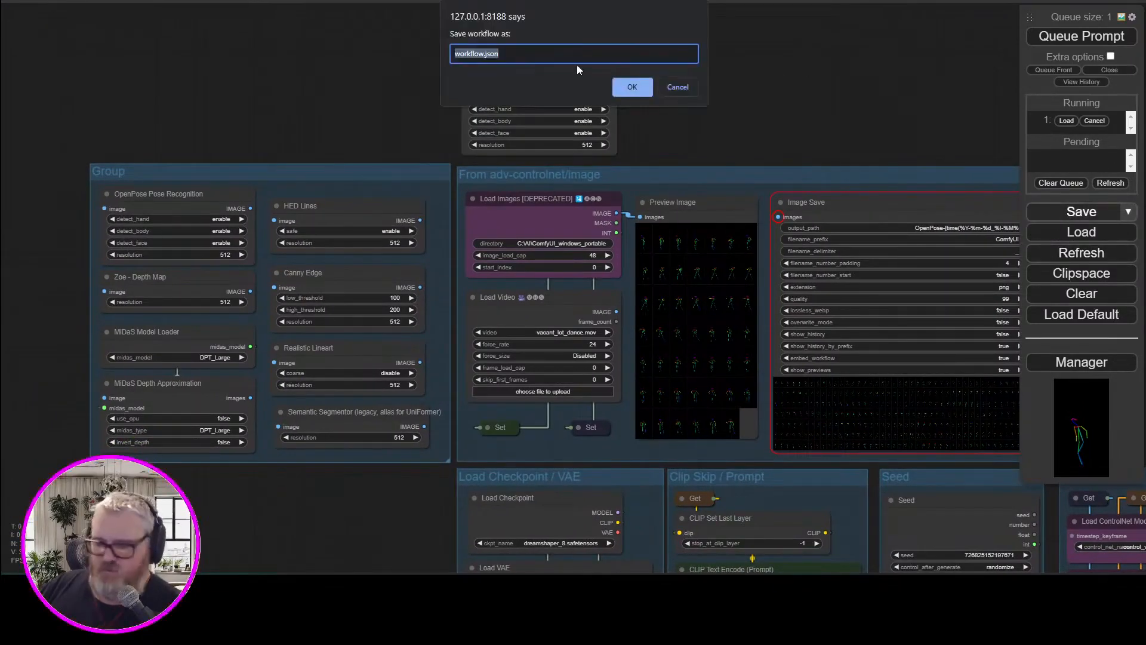
type("2023")
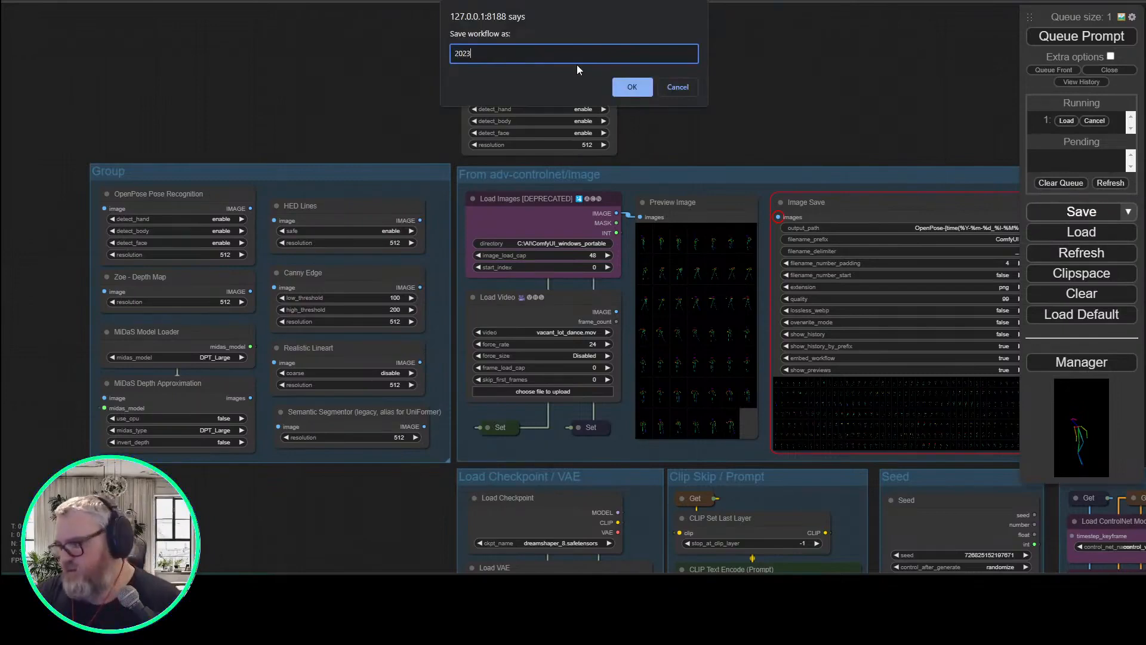
type("-10-11-")
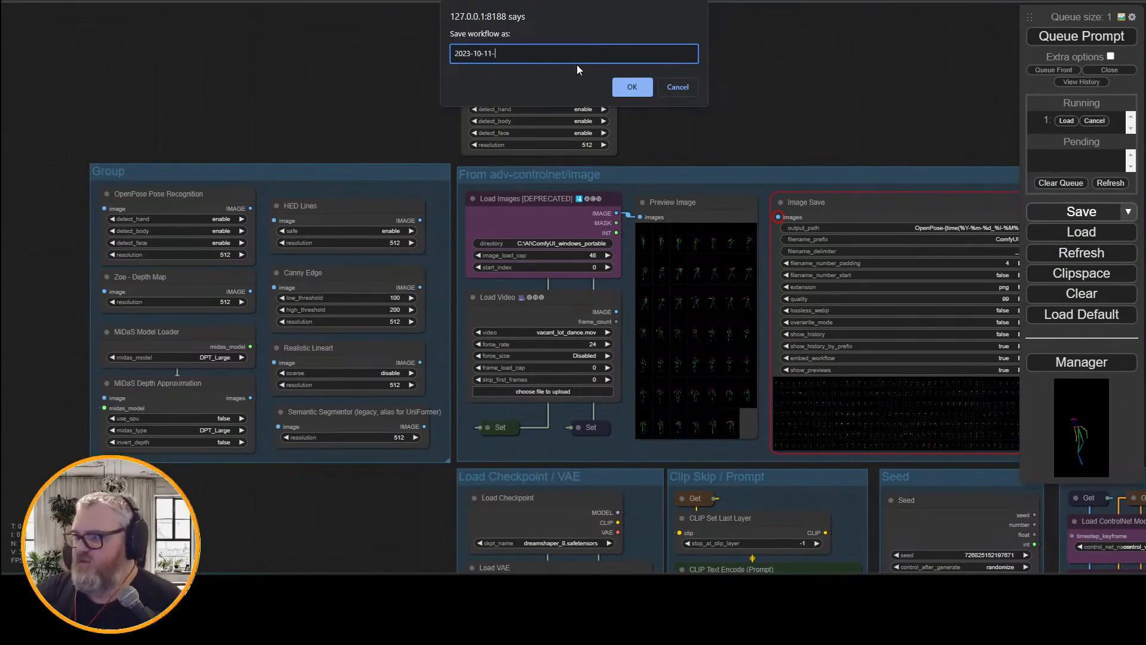
type("6_55pm")
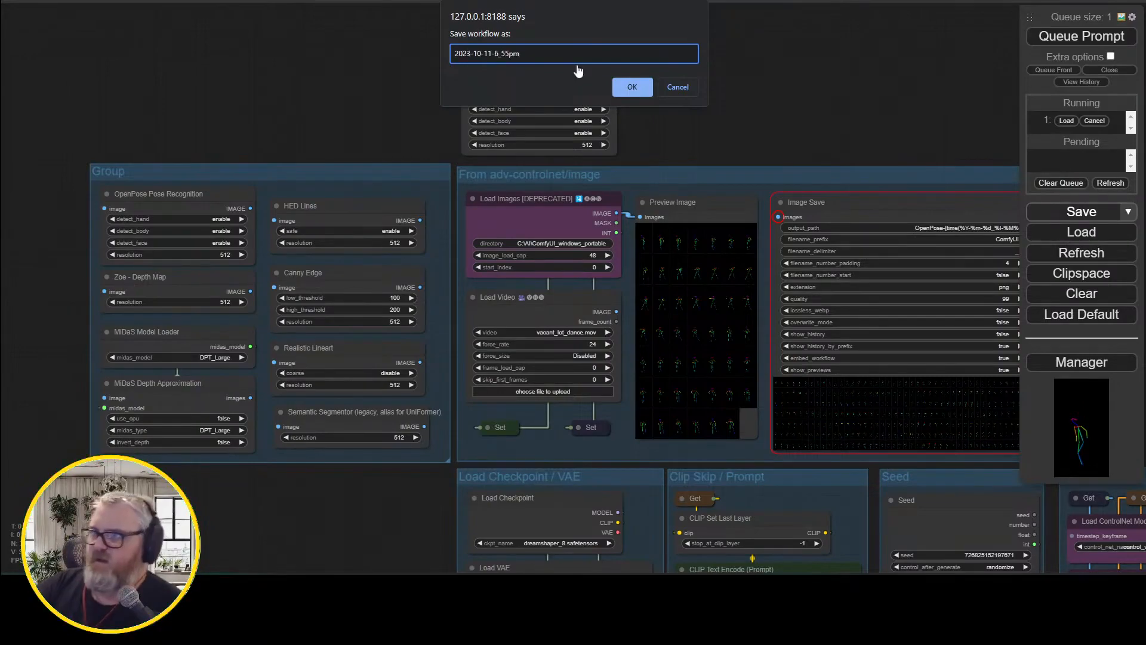
key("Return")
left_click(1046, 22)
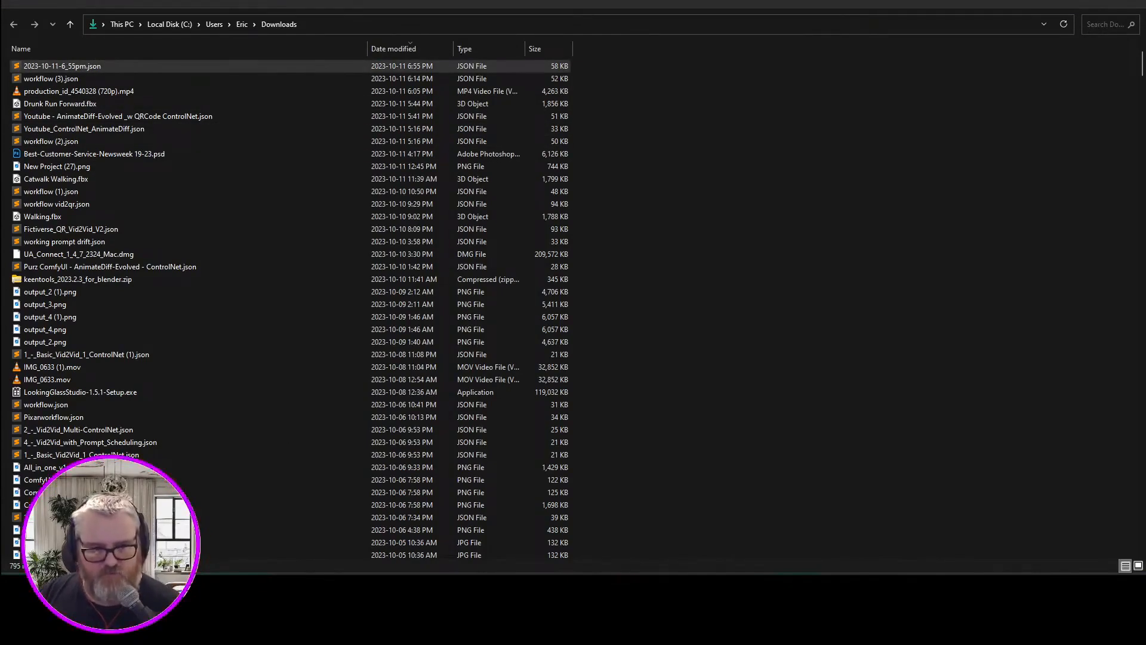
key("alt+Tab")
Enlarge a single pose frame in the Preview Image node of the From adv-controlnet/image group
left_click_drag(816, 97, 385, 36)
scroll(568, 127, "down", 1)
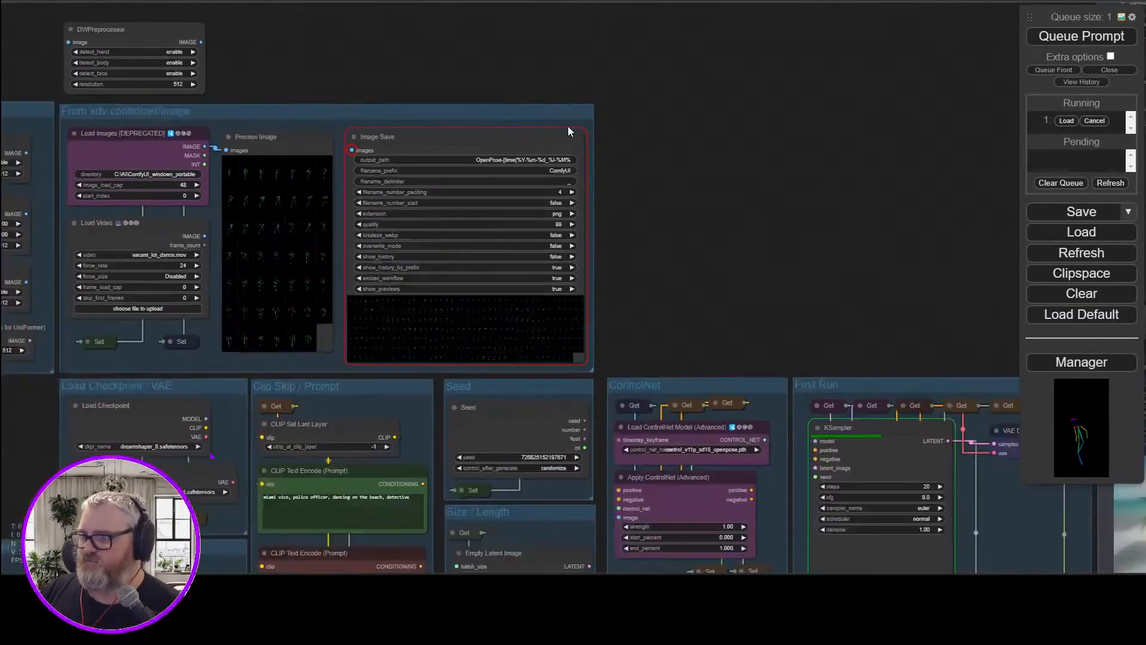
scroll(332, 165, "up", 3)
right_click(127, 200)
mouse_move(232, 175)
left_mouse_down()
mouse_move(292, 66)
mouse_move(233, 172)
left_mouse_up()
left_click(762, 201)
left_click_drag(792, 259, 856, 74)
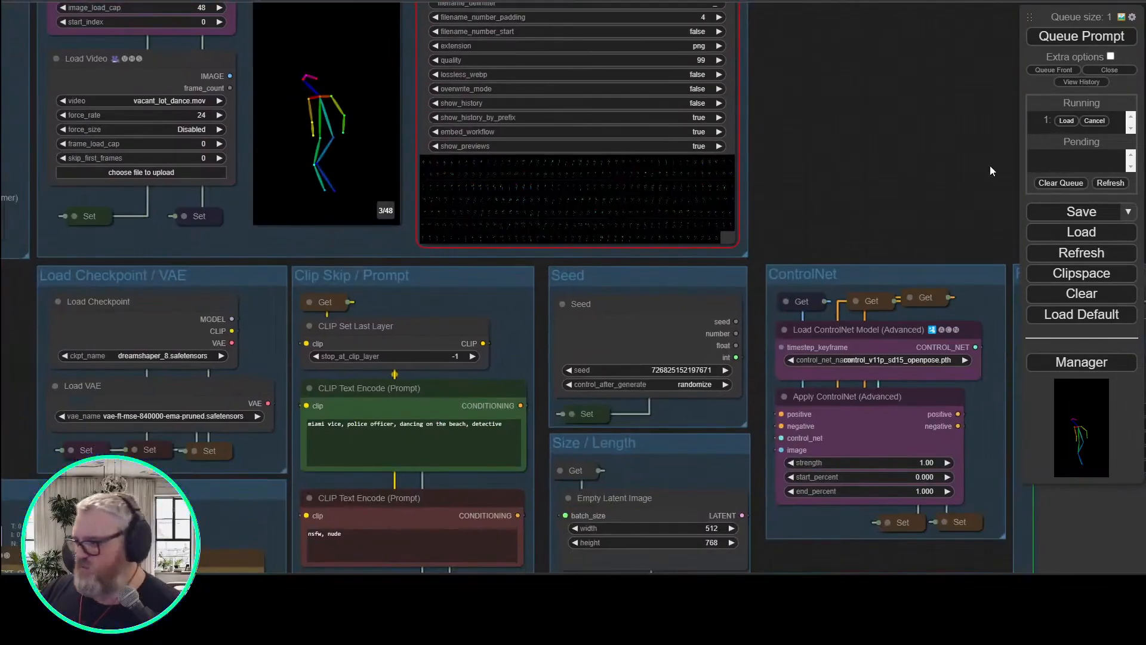
Look over the ControlNet settings, the KSampler progress and the output animations while the prompt runs
left_click_drag(990, 168, 264, 3)
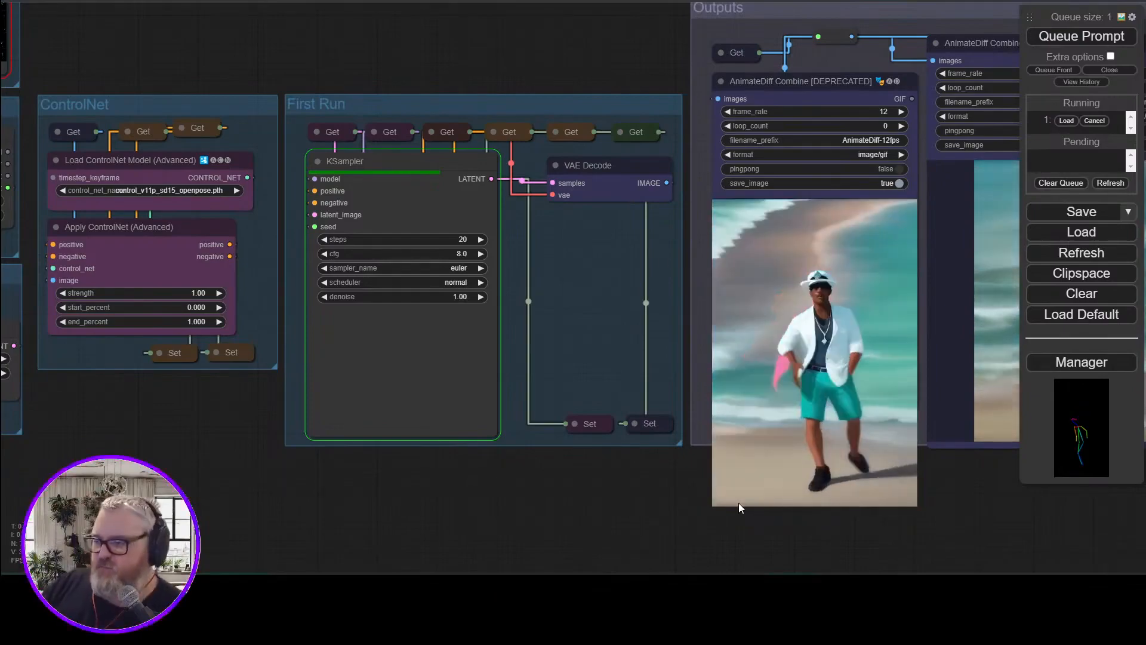
left_click_drag(788, 539, 228, 573)
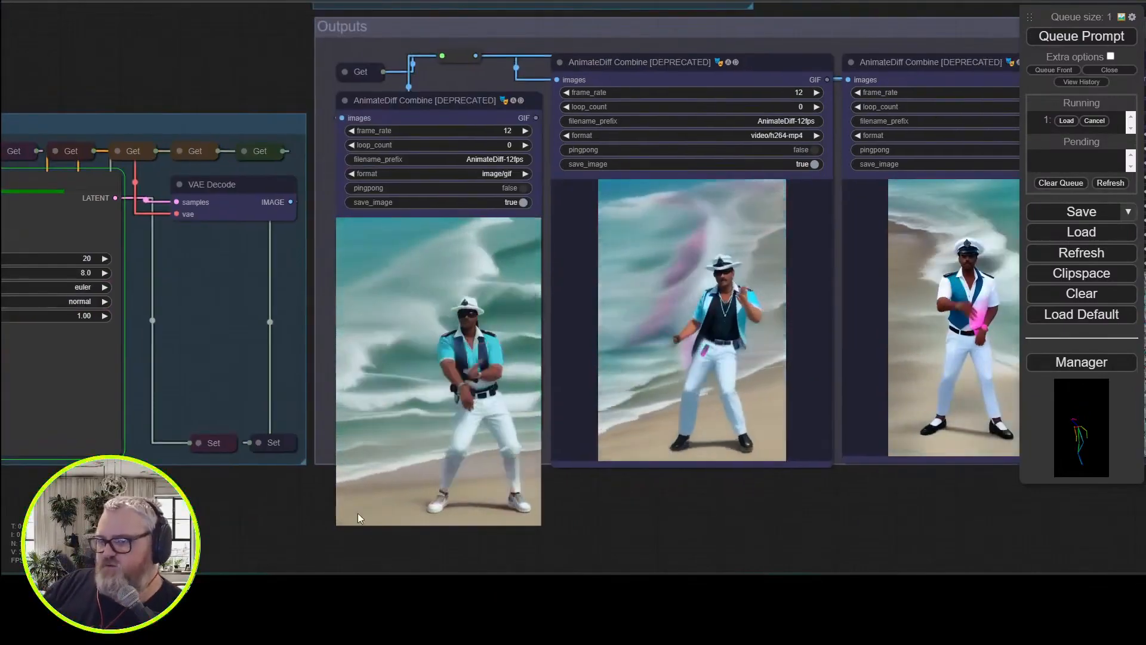
left_click_drag(591, 573, 436, 538)
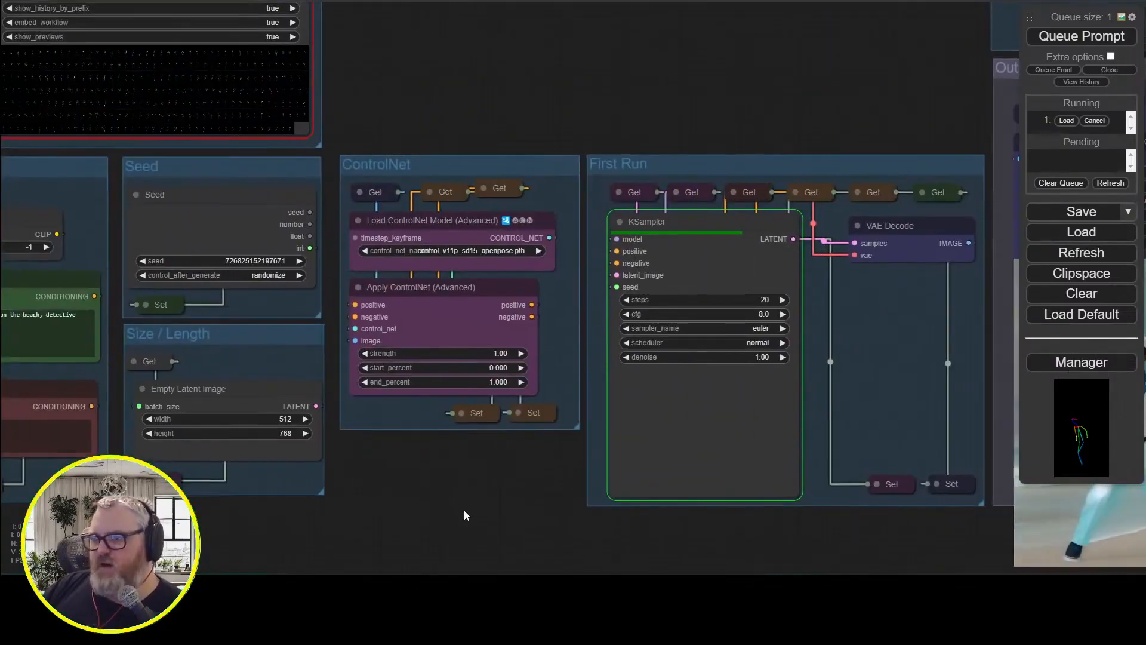
mouse_move(464, 510)
left_mouse_down()
mouse_move(481, 481)
mouse_move(678, 494)
mouse_move(905, 475)
mouse_move(595, 518)
mouse_move(497, 487)
mouse_move(458, 499)
left_mouse_up()
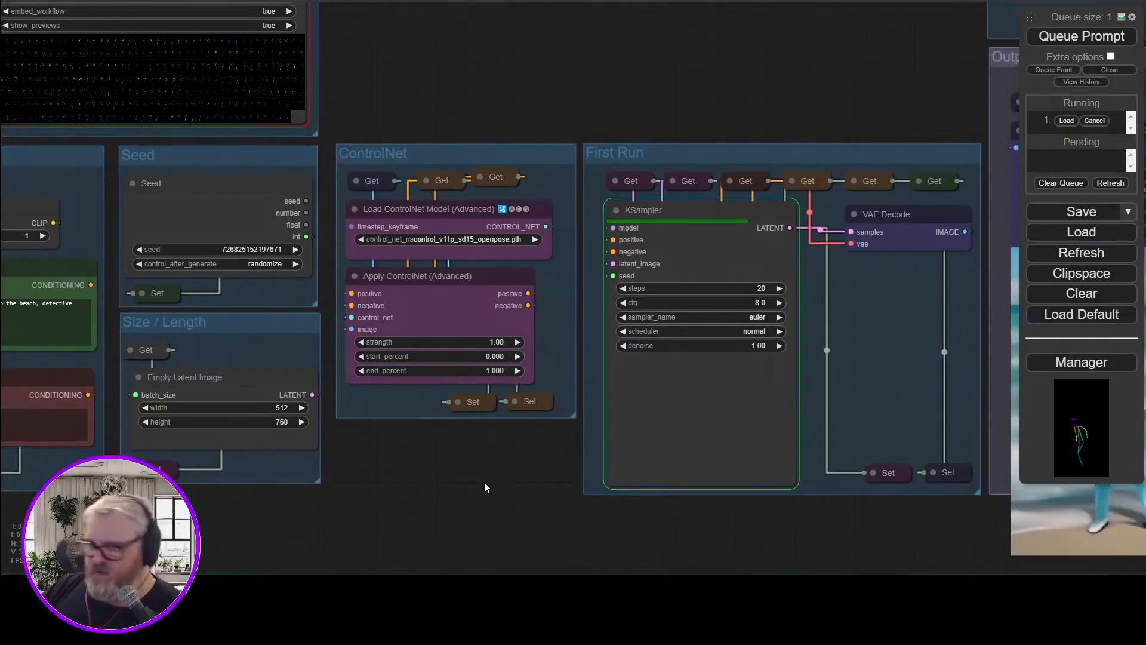
left_click_drag(785, 102, 191, 244)
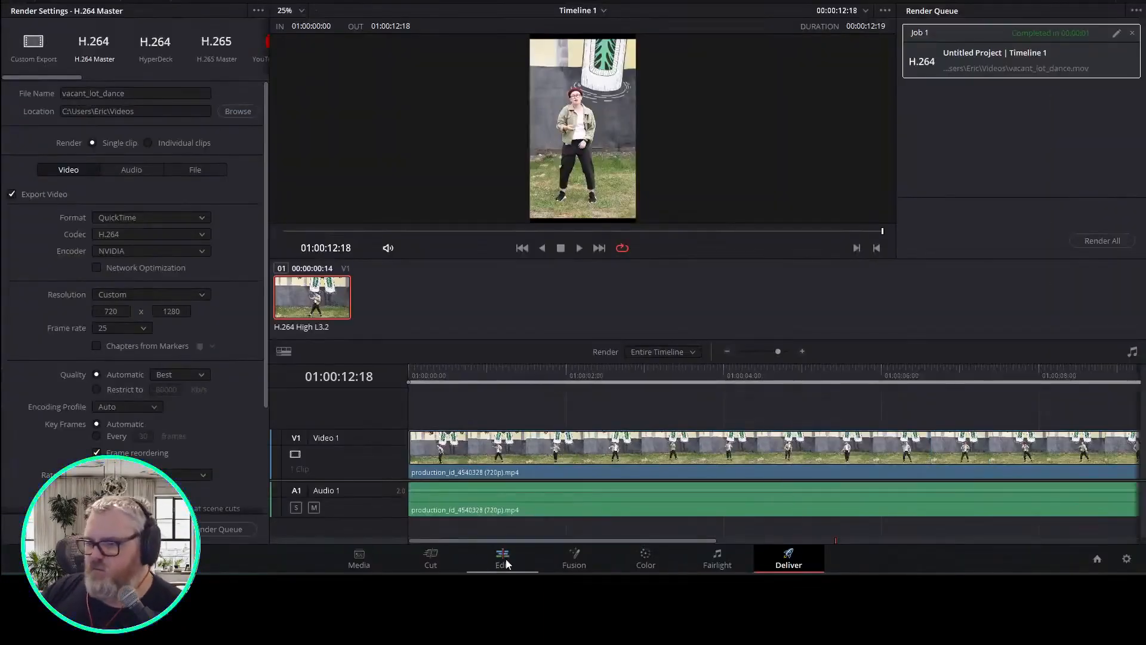
Switch to DaVinci Resolve, open Timeline 1 for editing, review the dance clip's motion and speed settings, and return to its start
left_click(502, 561)
left_click(951, 297)
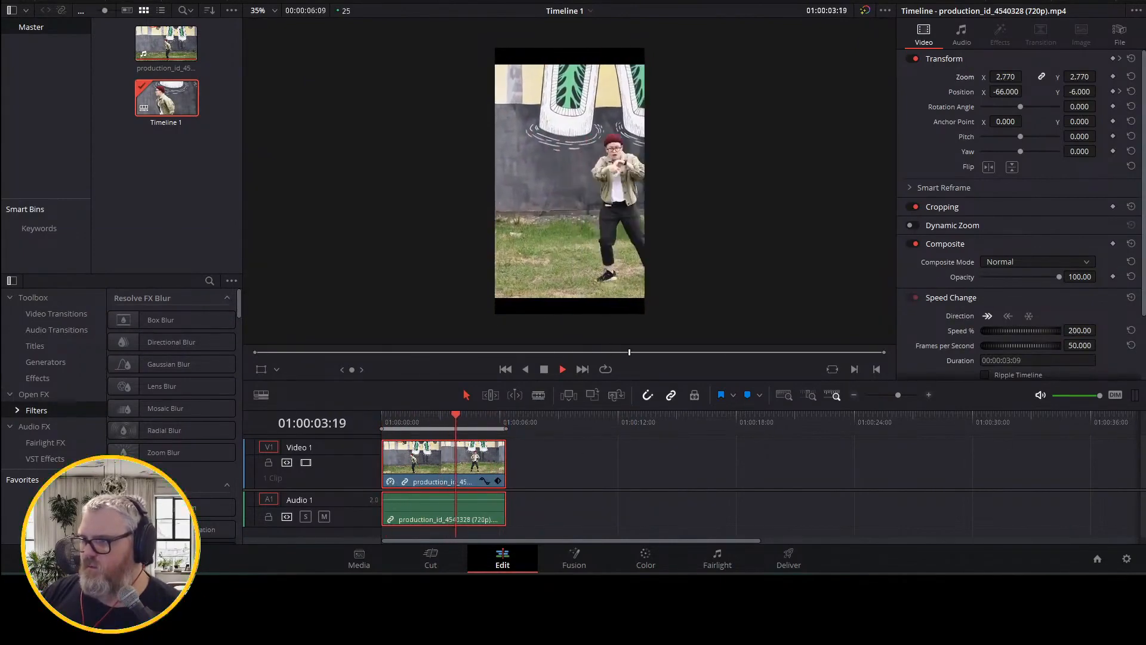
left_click(1119, 92)
left_click_drag(510, 422, 380, 423)
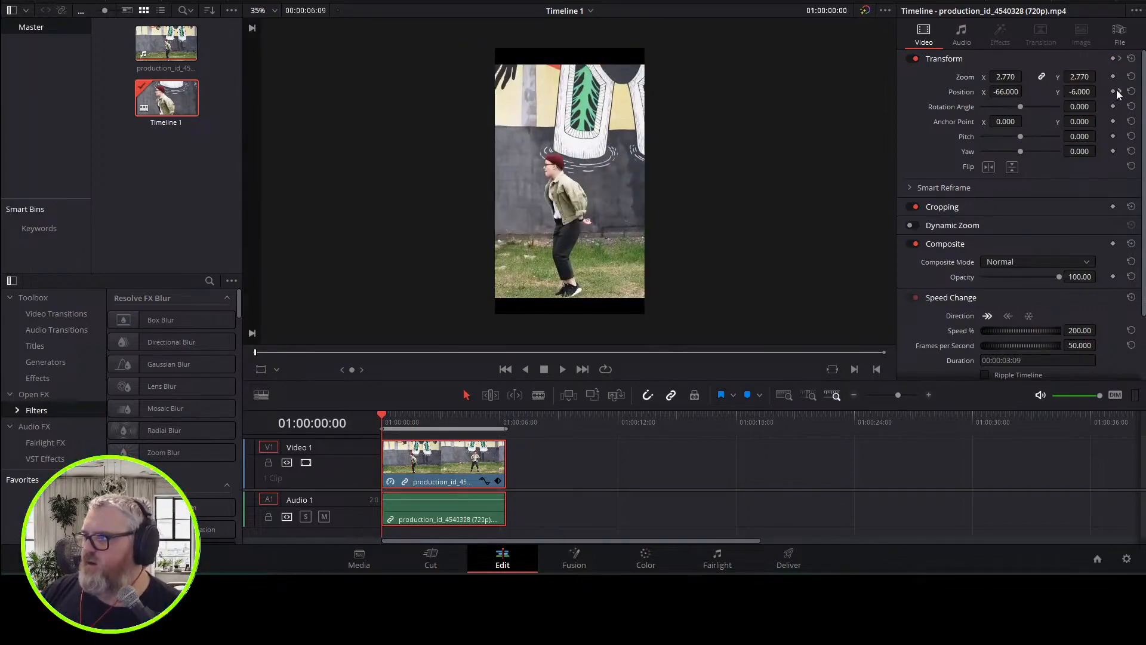
Expand the dance clip's keyframe track, disable its Transform settings, play the clip and collapse the track
left_click(497, 481)
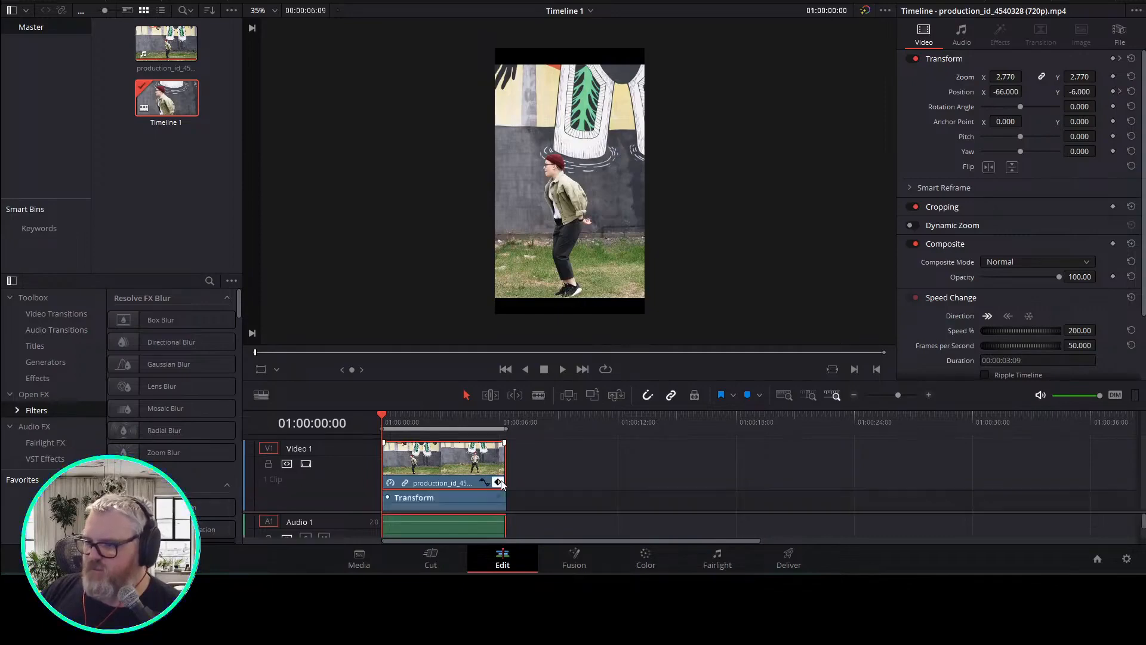
right_click(482, 501)
left_click(434, 502)
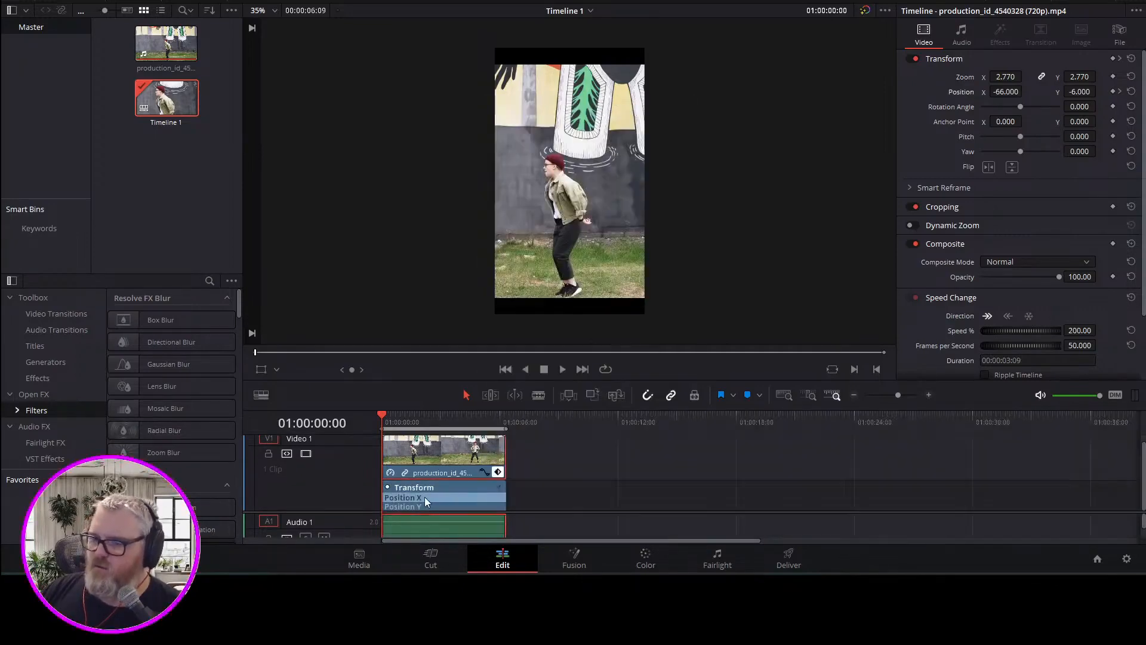
left_click(387, 487)
key("space")
left_click(497, 471)
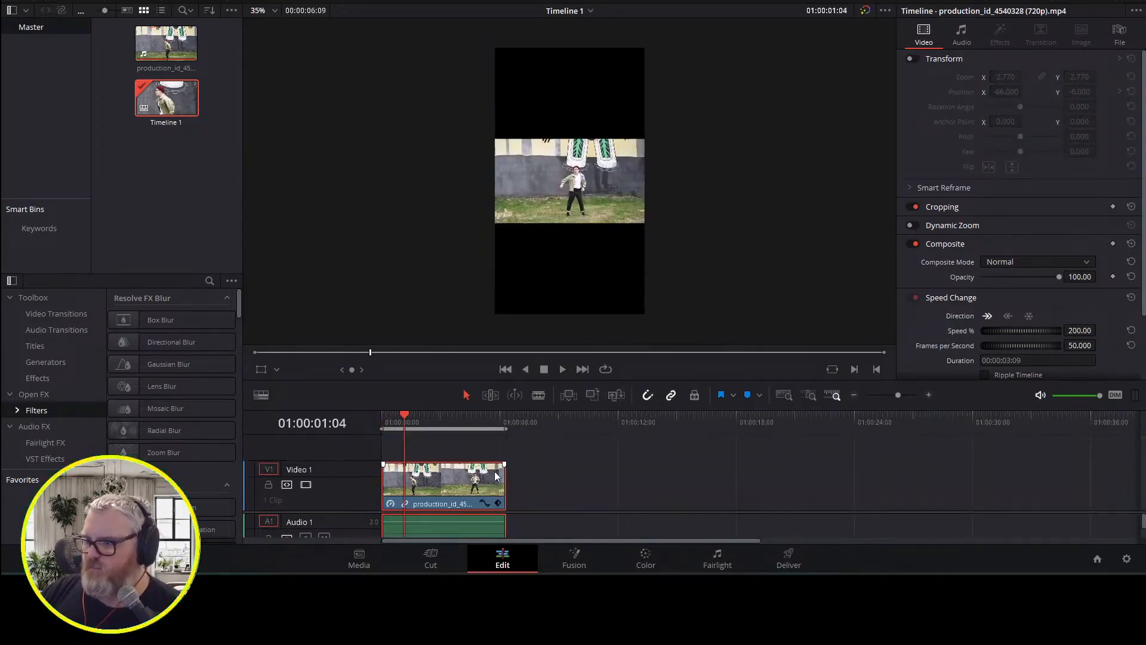
Re-enable the dance clip's Transform settings, reset its Position values, and play the clip to check the framing
left_click(497, 503)
left_click(388, 494)
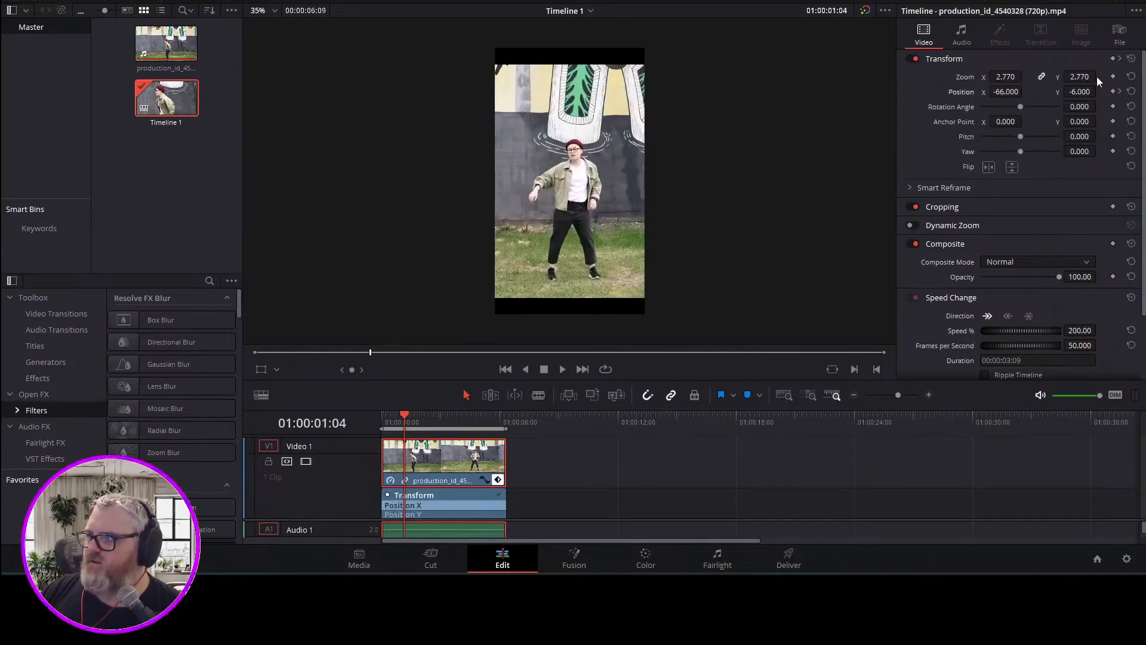
left_click(1130, 91)
key("space")
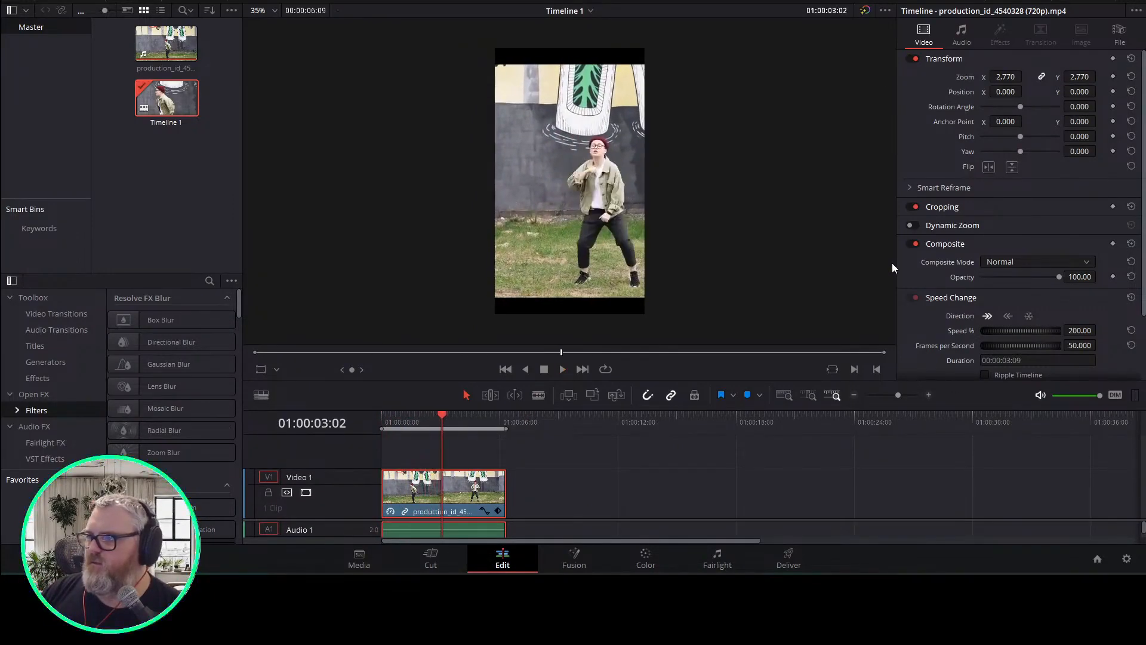
Scrub the timeline, adjust the dance clip's horizontal Position to reframe the dancer, and play the clip
mouse_move(461, 416)
left_mouse_down()
mouse_move(389, 420)
mouse_move(456, 427)
left_mouse_up()
left_click_drag(1022, 92, 1007, 93)
key("space")
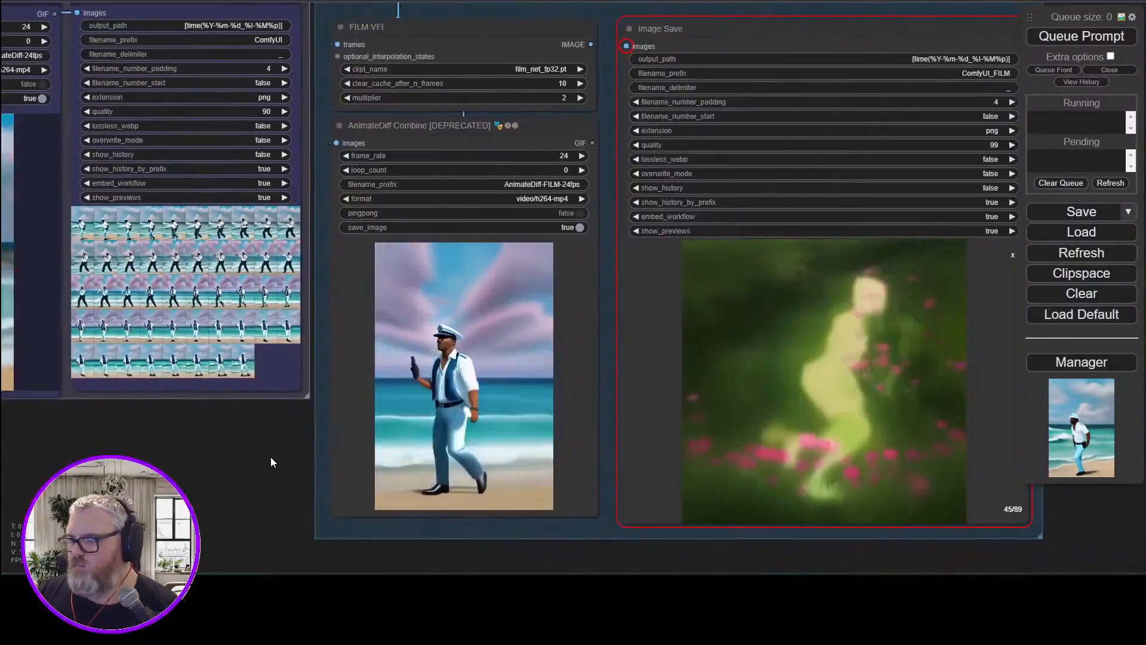
Switch to ComfyUI and examine the interpolated AnimateDiff-FILM-24fps animation up close
scroll(277, 453, "up", 5)
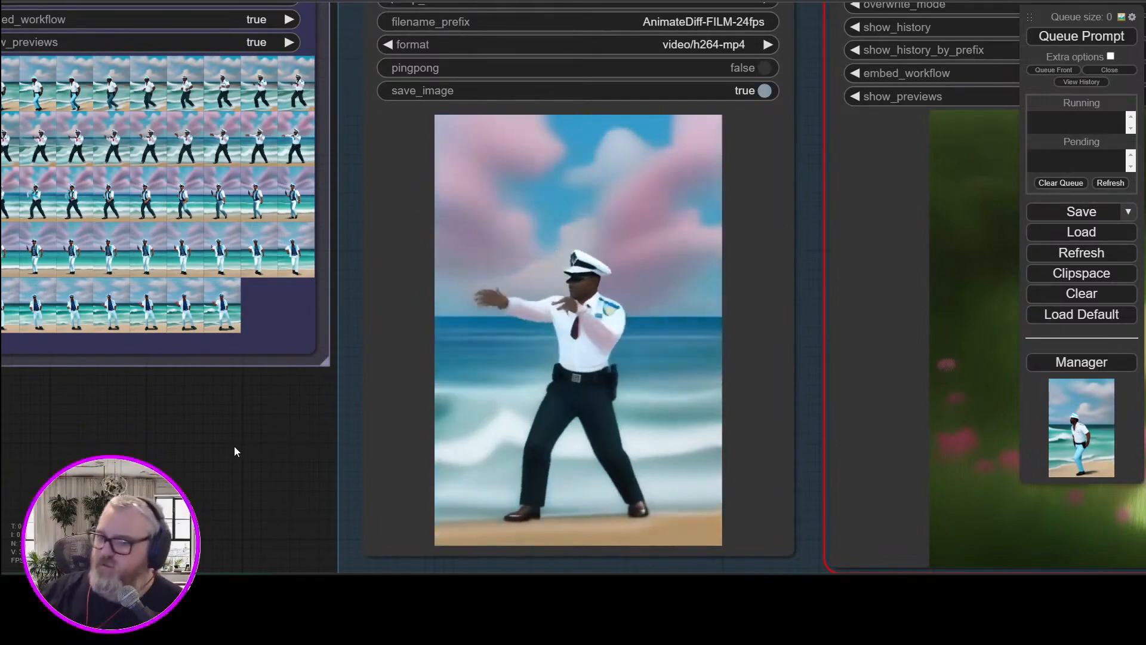
scroll(234, 446, "down", 5)
left_click_drag(138, 438, 585, 533)
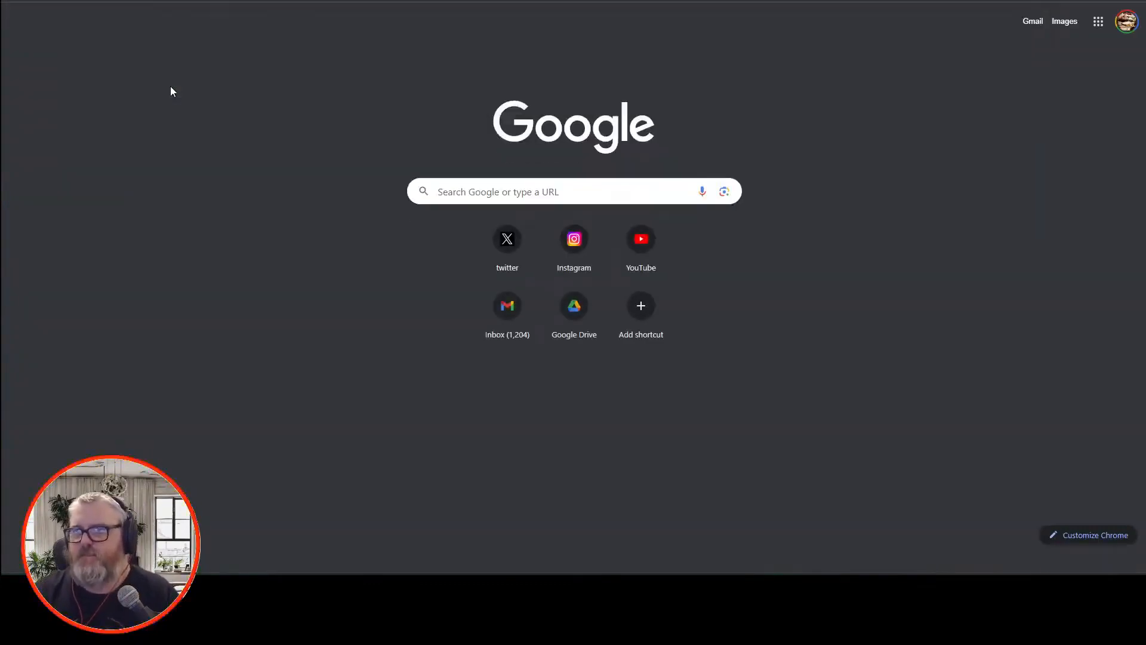
Copy the ffmpeg frame-extraction command from the Stack Overflow answer and start correcting its input file name in the command prompt
left_click(274, 188)
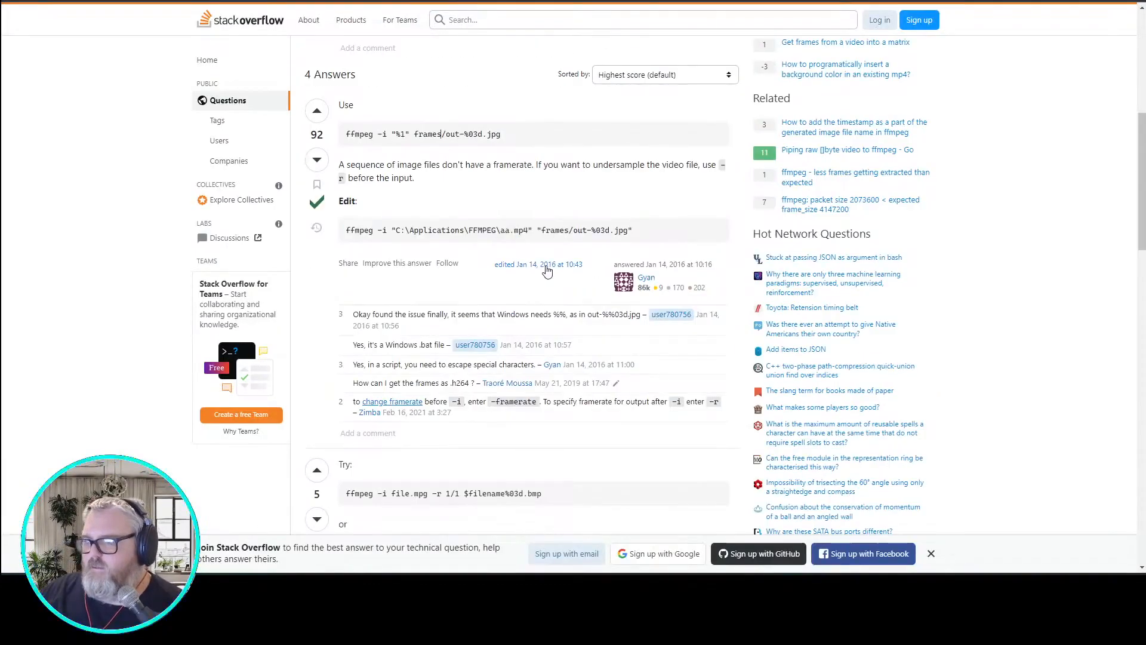
scroll(547, 270, "up", 1)
triple_click(548, 290)
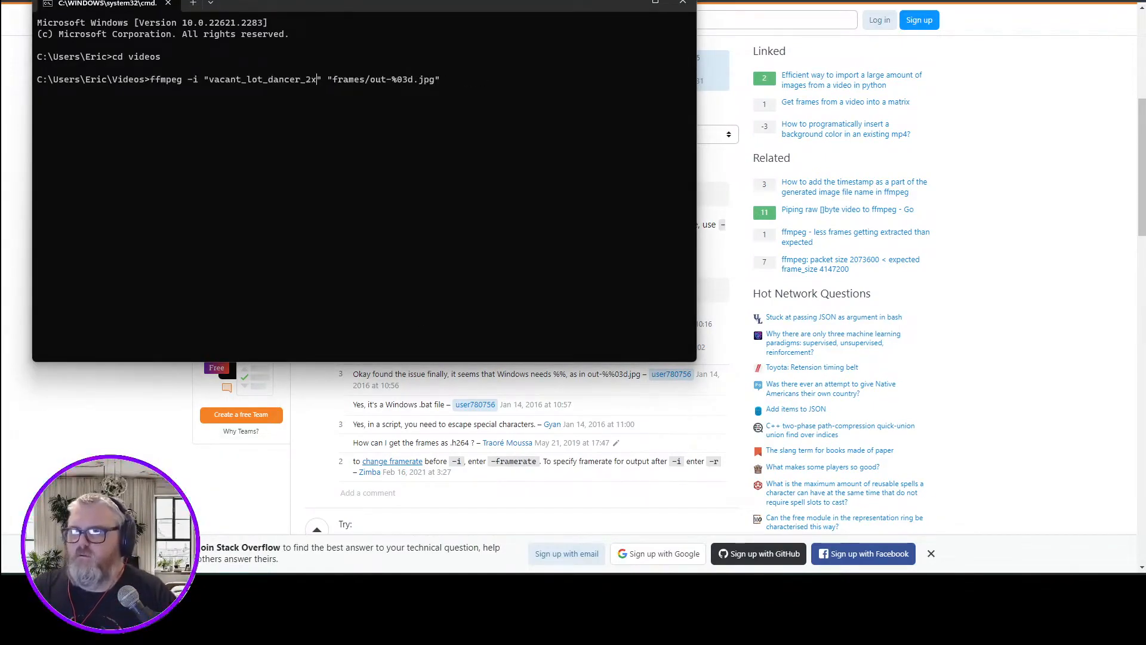
key("BackSpace")
key("BackSpace")
key("BackSpace")
Open the Videos folder in File Explorer and select the rendered clip vacant_lot_dance_2x.mov
key("alt+Tab")
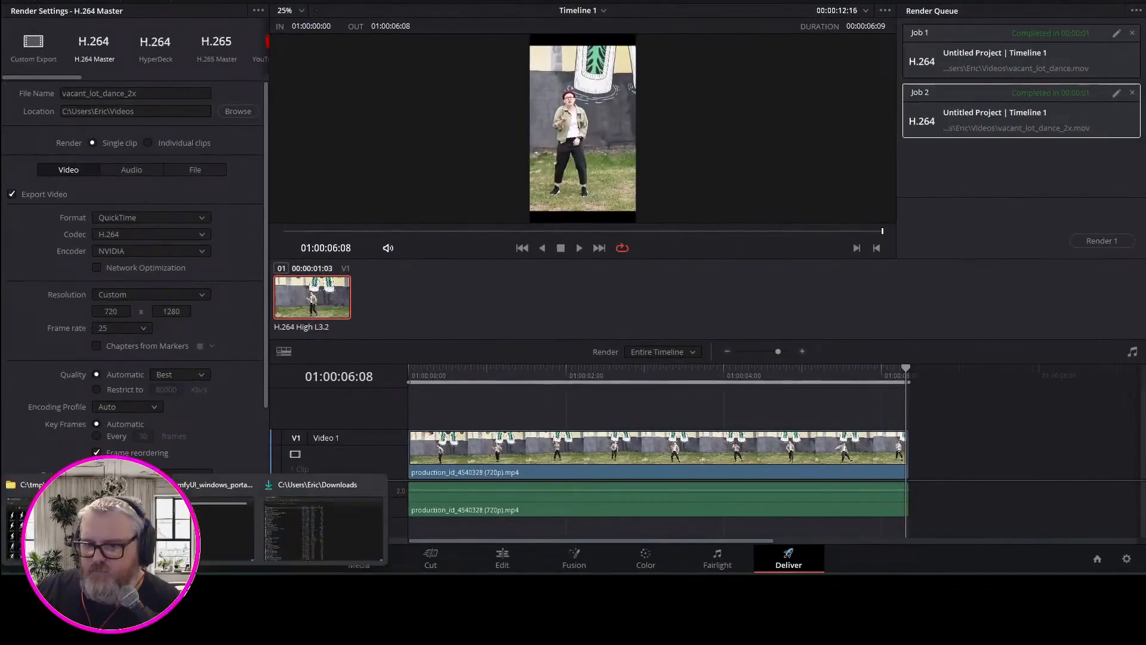
left_click(65, 520)
left_click(593, 177)
type("Videos")
key("Return")
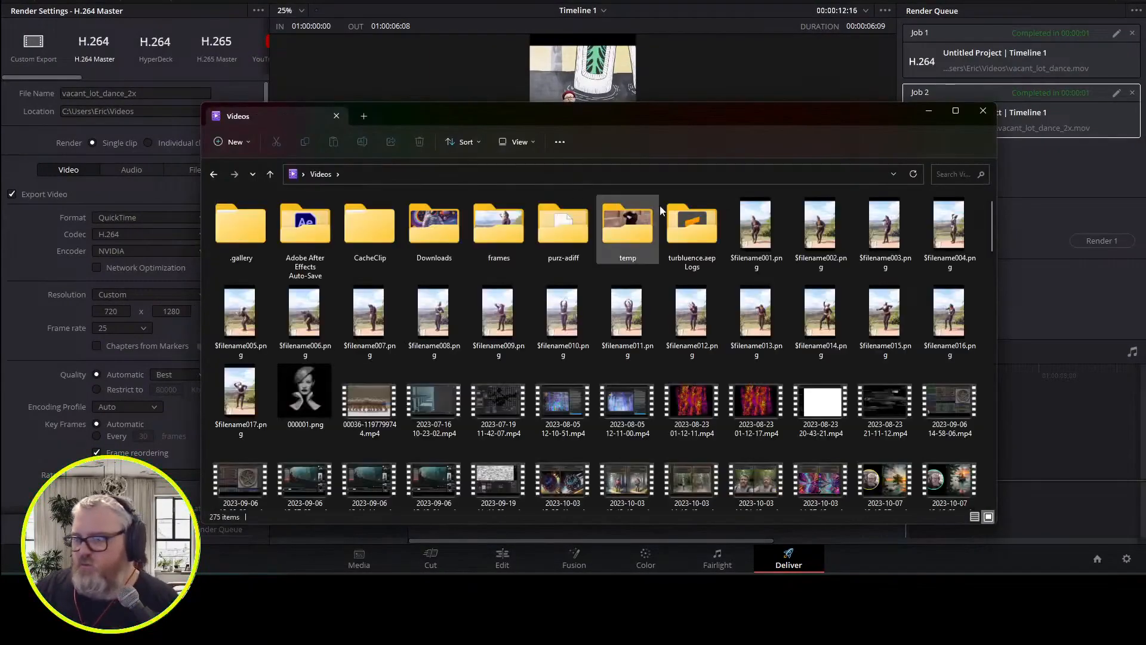
scroll(597, 298, "down", 10)
left_click(622, 307)
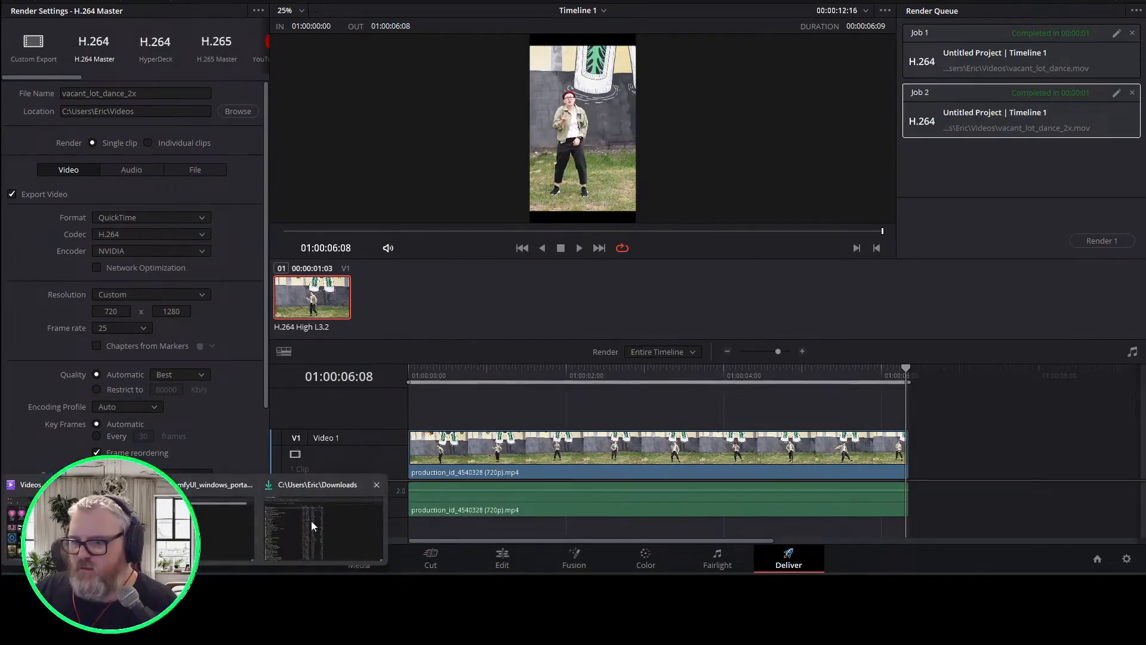
Create an empty text file in the code editor and switch back to File Explorer
left_click(311, 525)
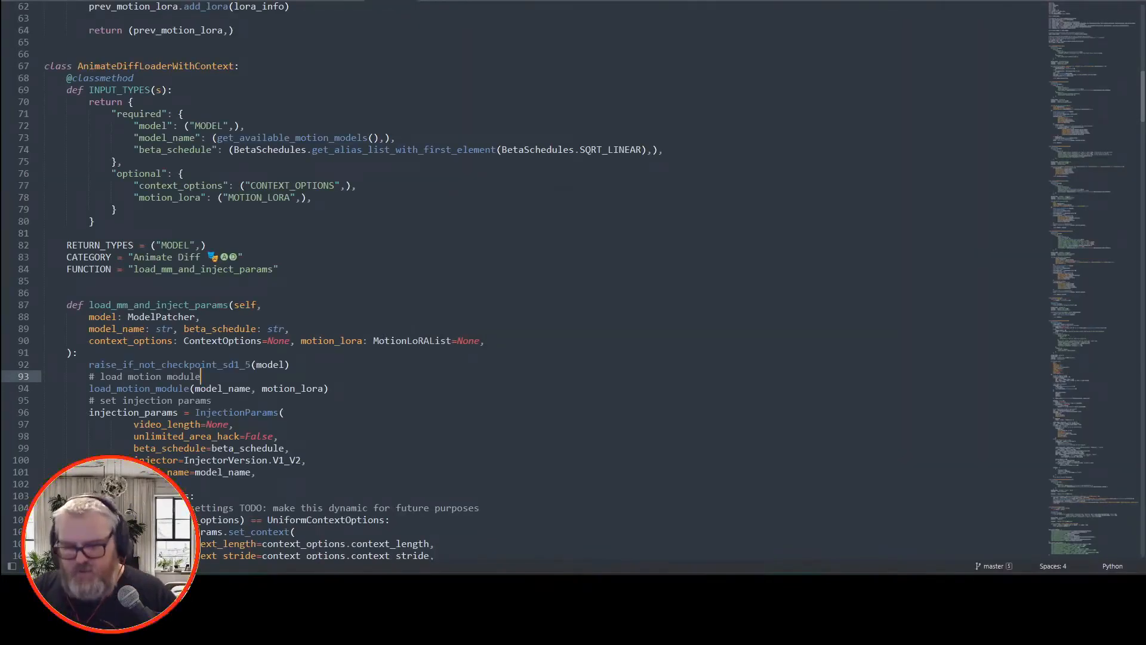
key("ctrl+n")
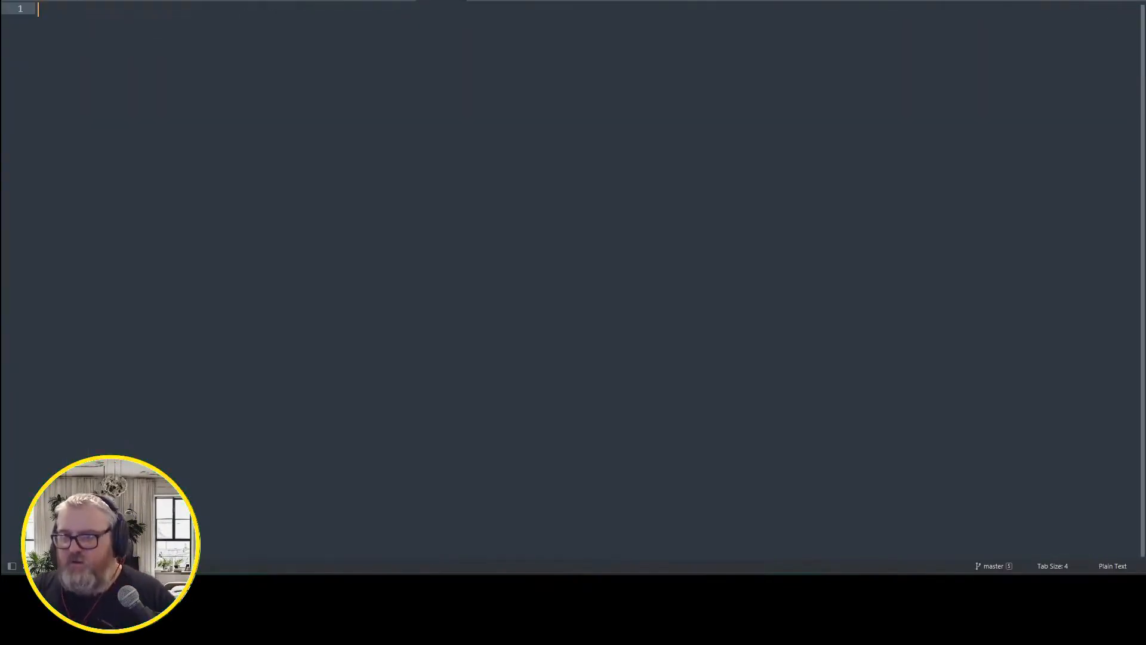
key("alt+Tab")
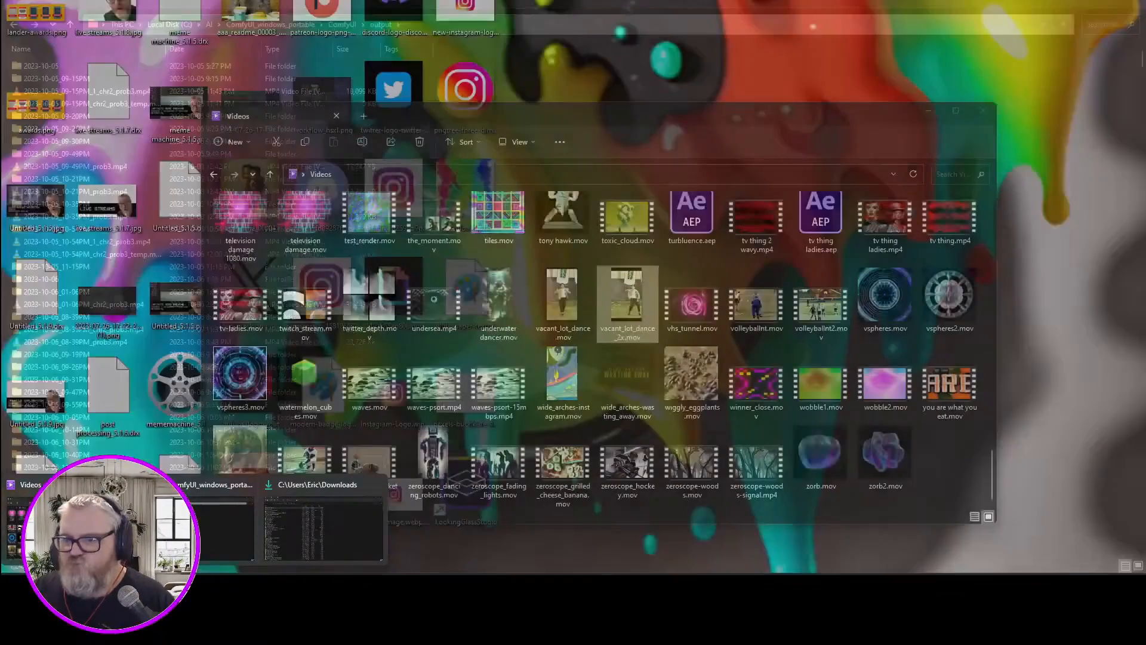
Copy the file name vacant_lot_dance_2x.mov from the Videos folder and paste it as the ffmpeg command's input in the text file
left_click(323, 519)
left_click(570, 326)
left_click(626, 322)
key("F1")
left_click(637, 308)
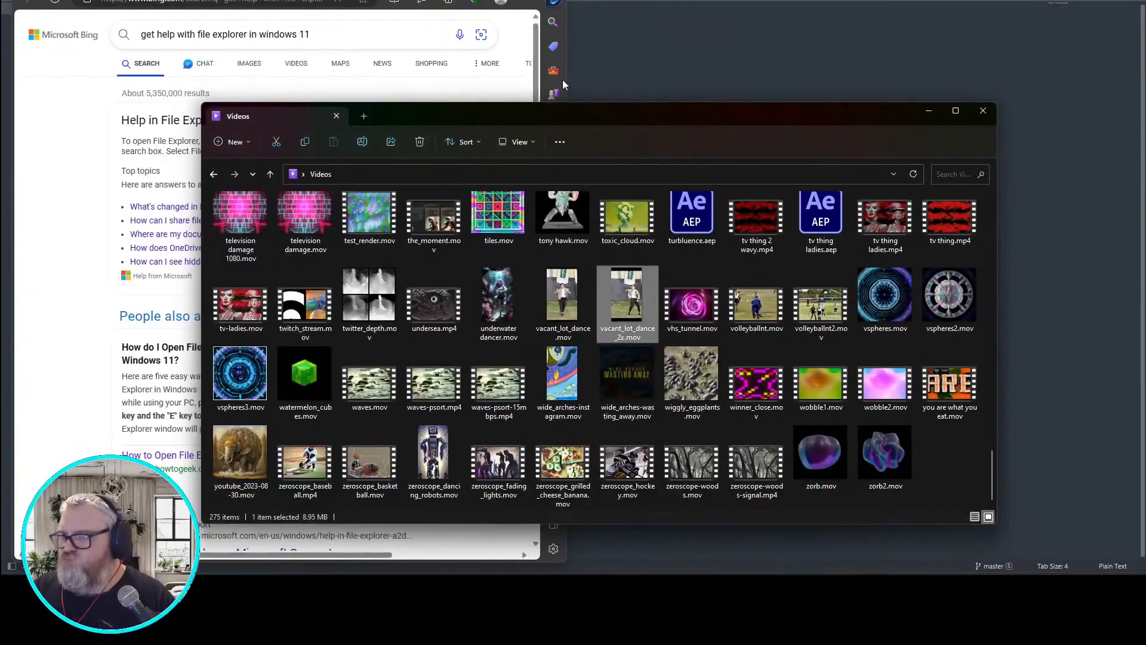
left_click(588, 1)
key("F2")
key("ctrl+a")
key("ctrl+c")
key("alt+Tab")
key("ctrl+v")
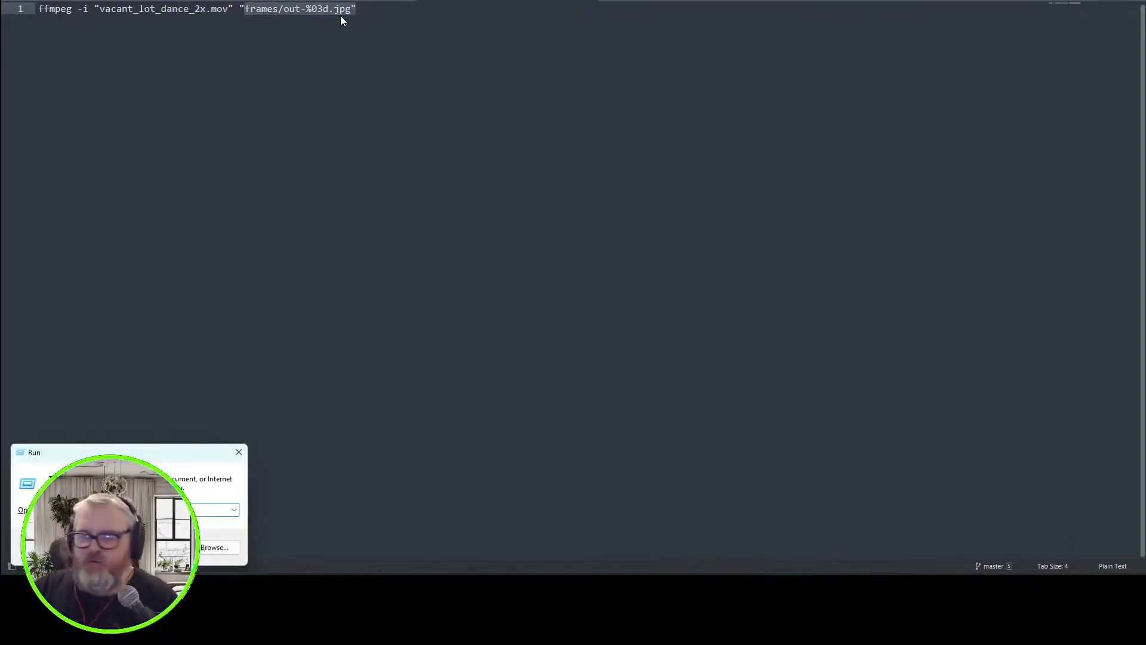
Check the existing images in the frames folder, return to Videos and open the folder's name for editing
key("alt+Tab")
key("f")
key("Return")
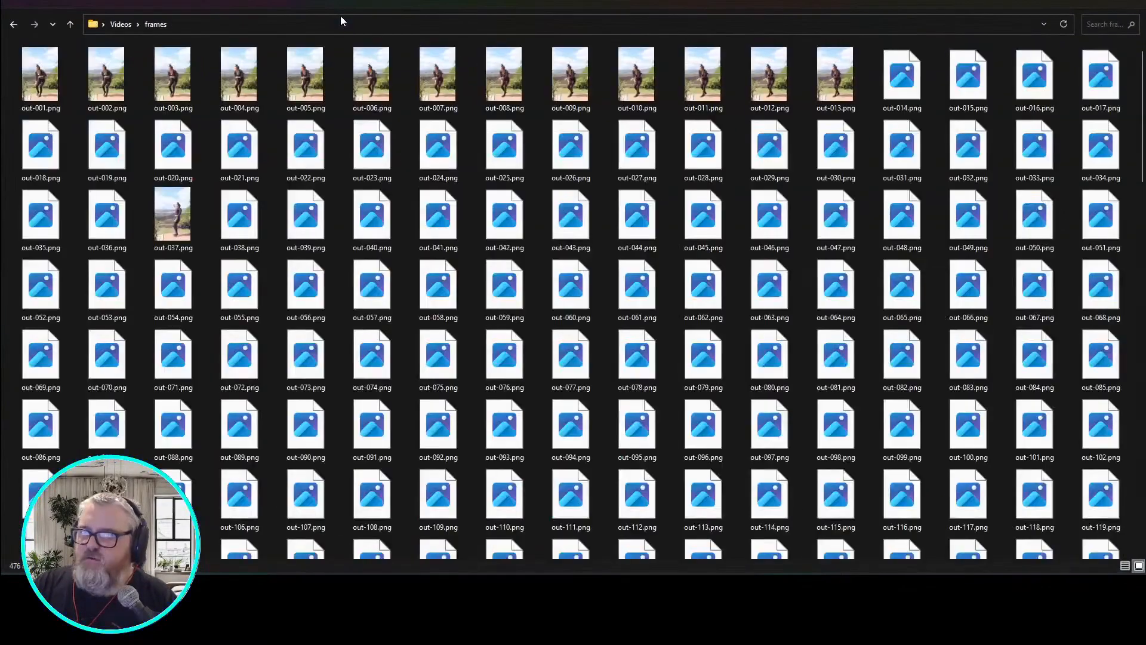
key("alt+Up")
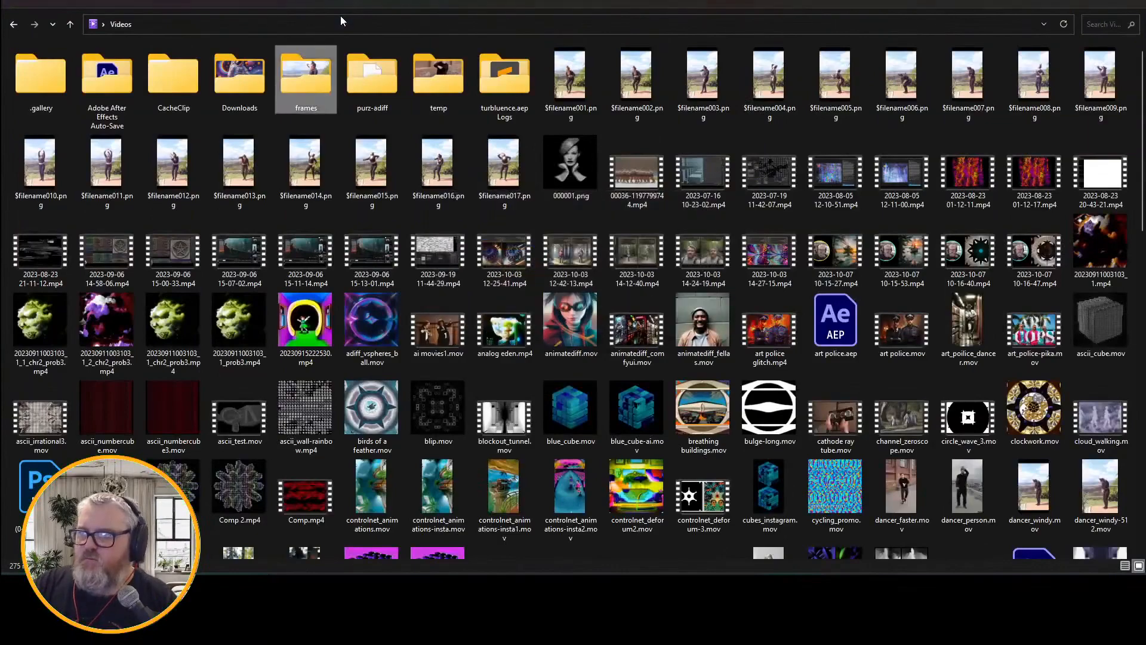
key("F2")
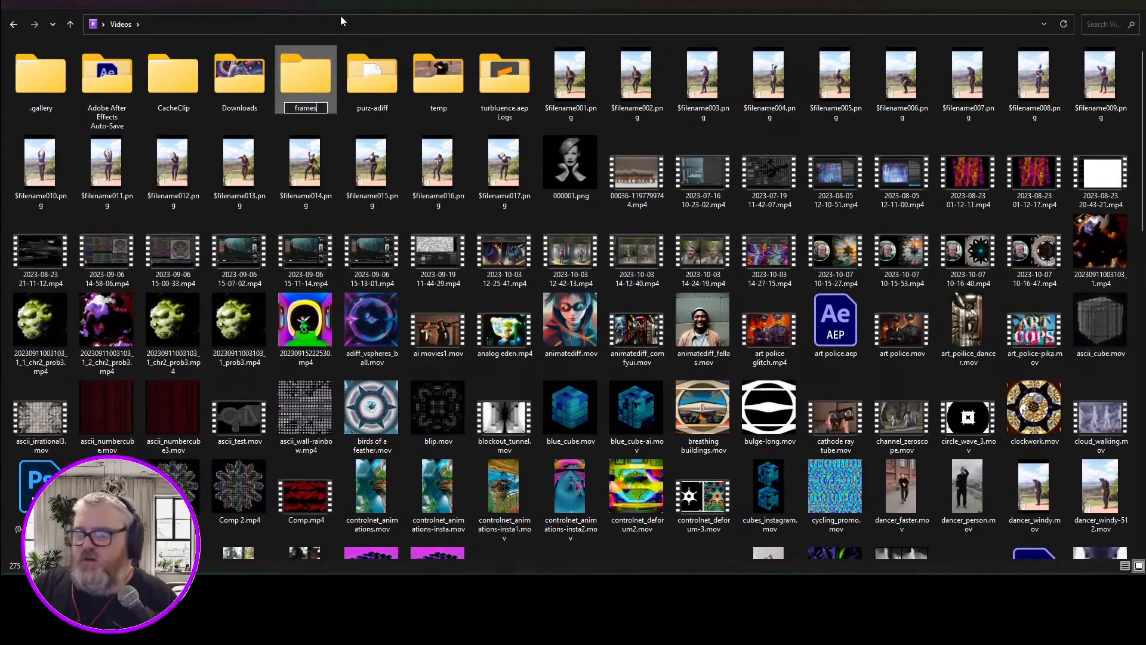
key("Escape")
key("alt+Tab")
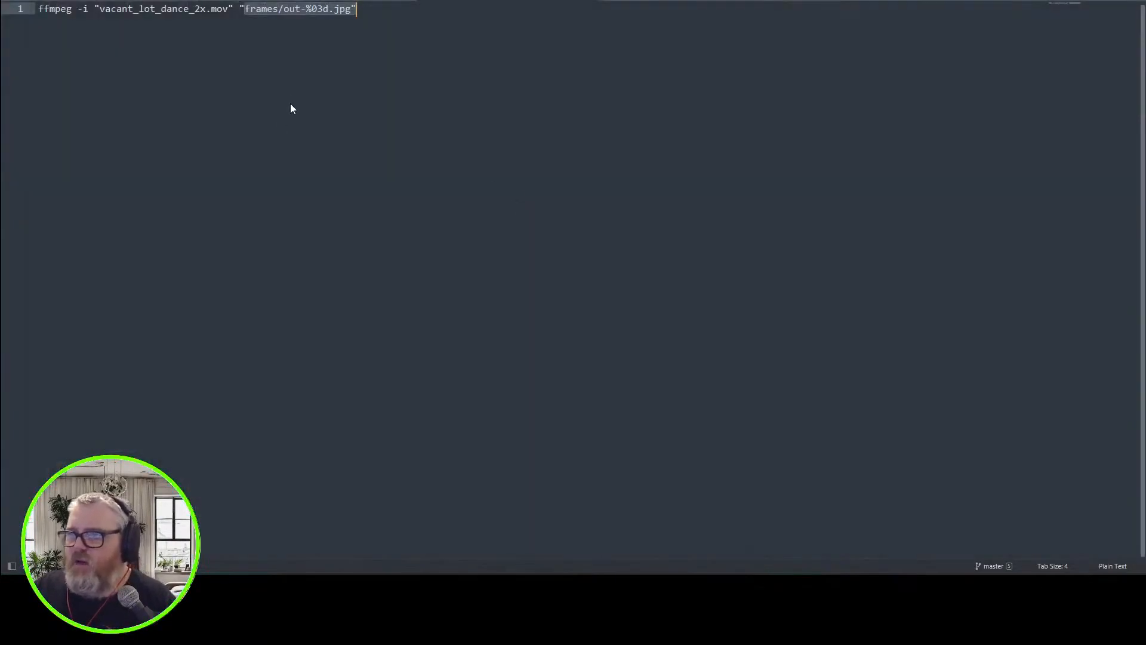
Run the ffmpeg command on vacant_lot_dance_2x.mov in the command prompt and open the frames folder in Videos
key("alt+Tab")
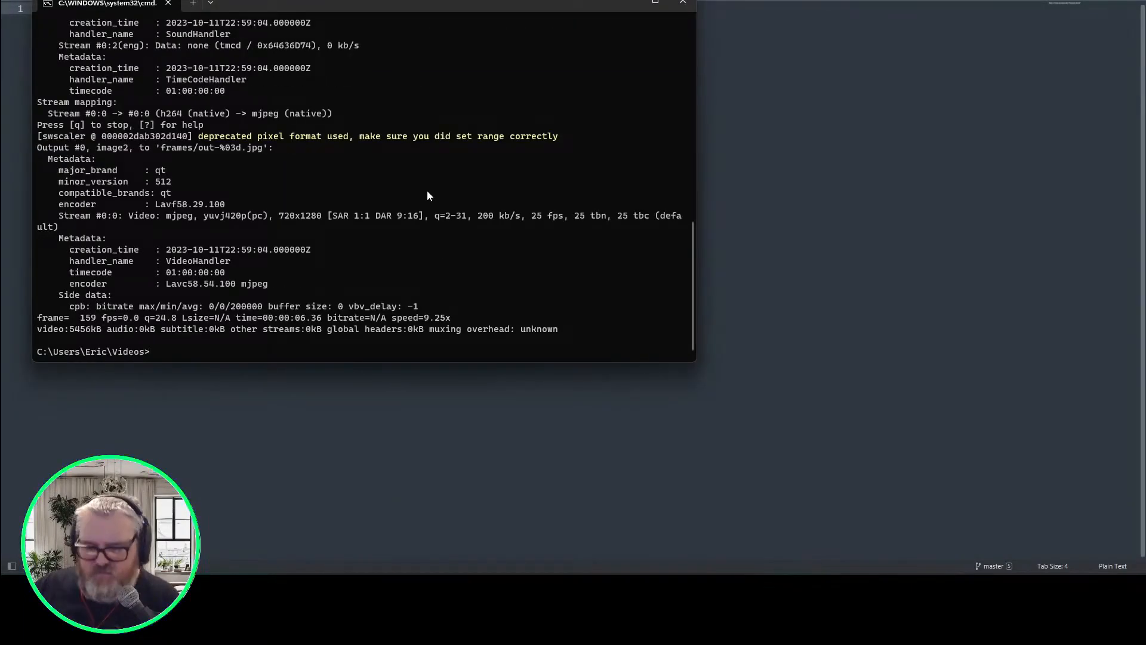
key("super+r")
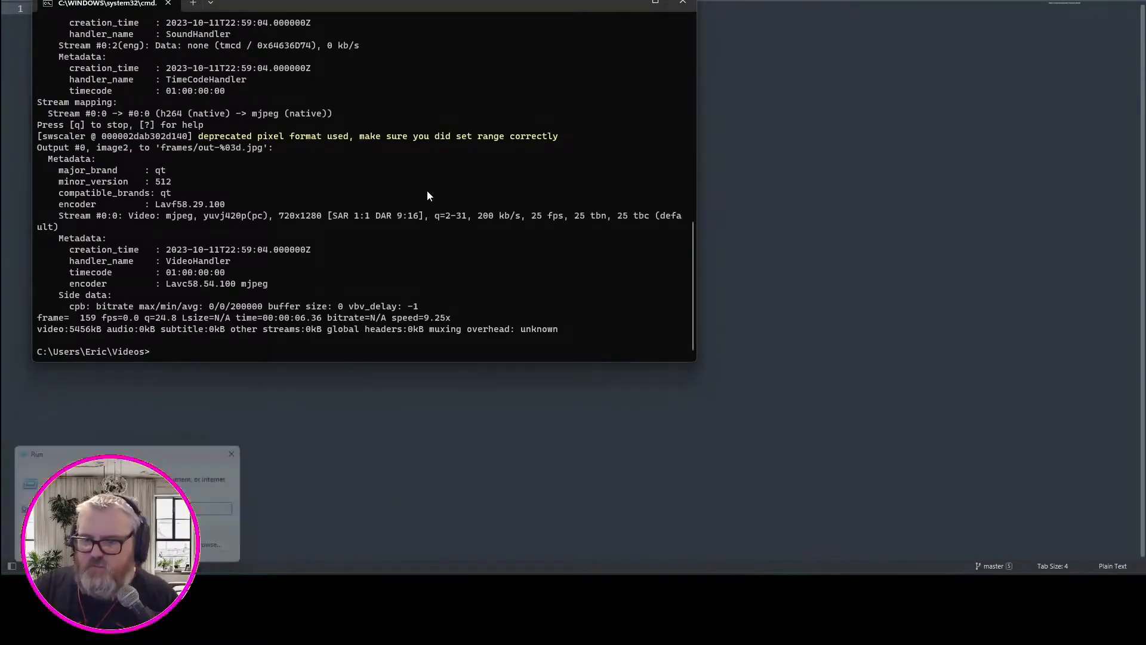
key("Down")
key("Up")
key("Right")
key("Right")
key("Right")
key("Right")
key("Return")
Step through the extracted dance frames in the frames folder, starting from out-001.jpg
key("Right")
key("Right")
key("Right")
key("Right")
key("Right")
key("Right")
key("Right")
key("Right")
key("Right")
key("Right")
key("Right")
key("Left")
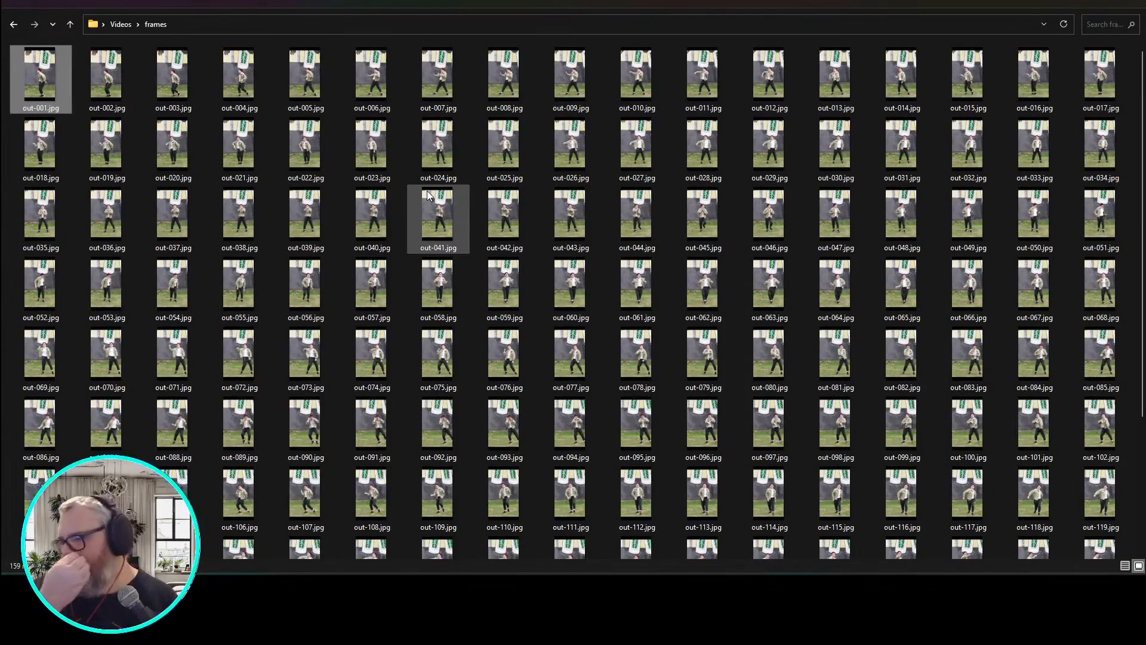
Put the frames folder window away and switch back to the browser window with ComfyUI
key("alt+Tab")
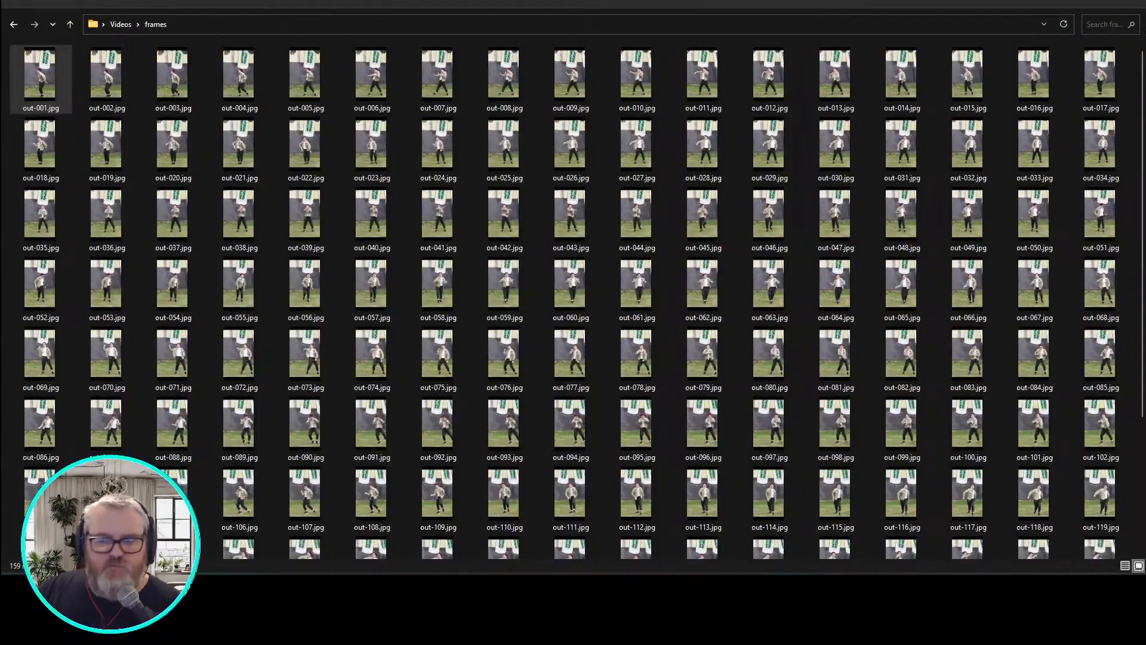
mouse_move(20, 517)
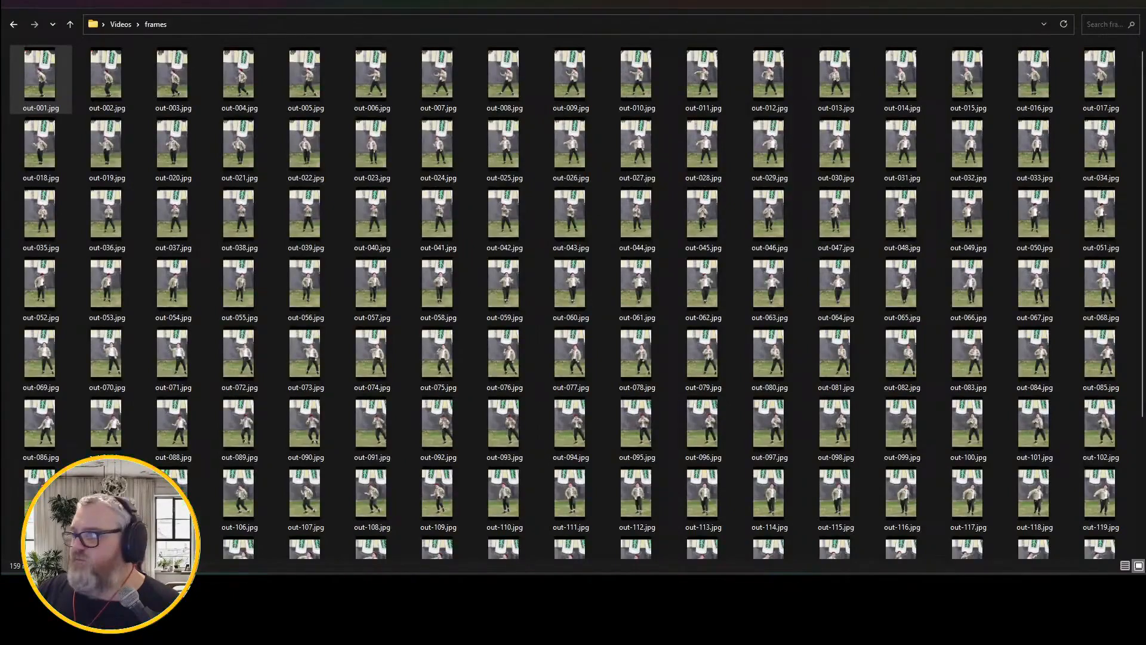
left_click(1077, 4)
mouse_move(127, 587)
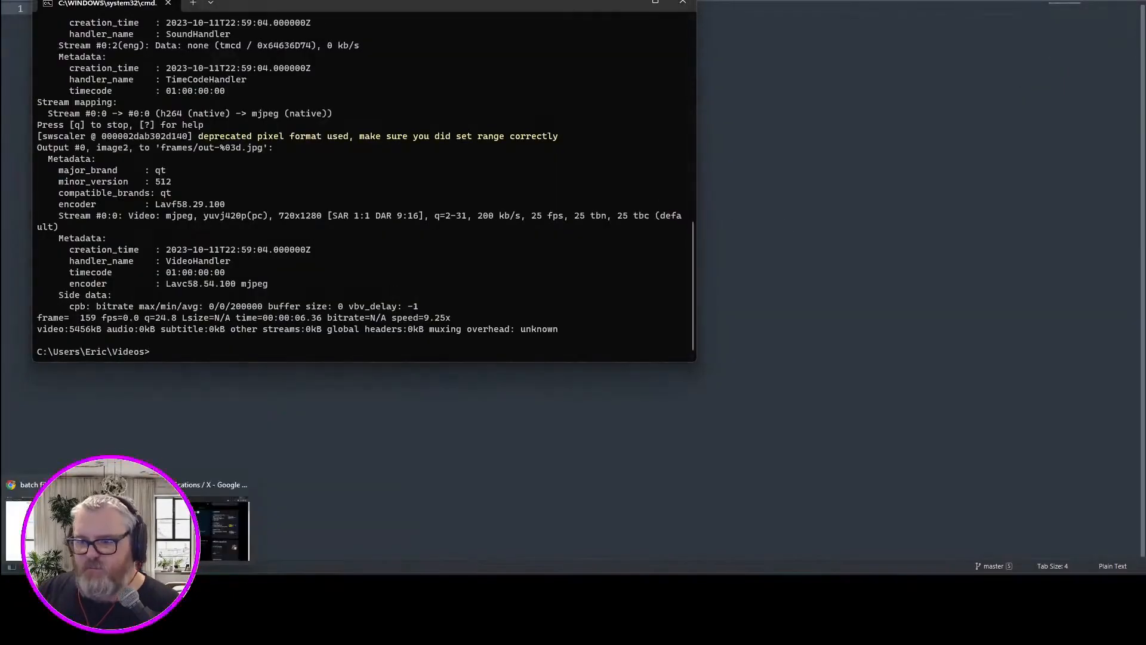
left_click(66, 525)
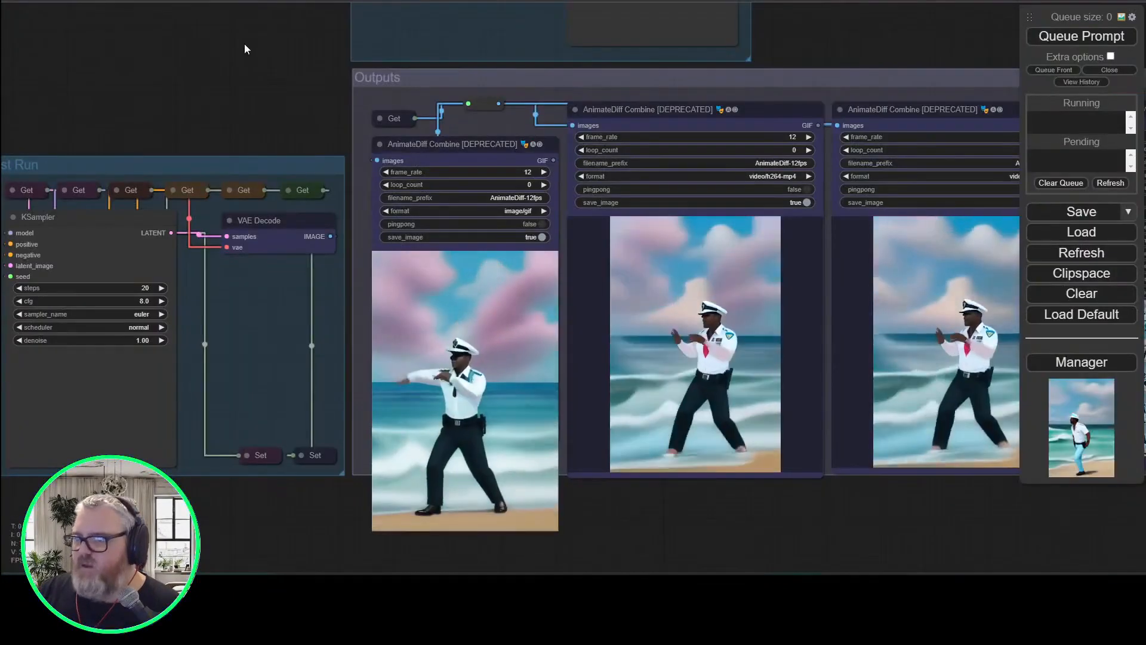
Point the Load Images node in the From adv-controlnet/image group at the Videos\frames directory
left_click_drag(248, 46, 53, 169)
scroll(52, 169, "up", 2)
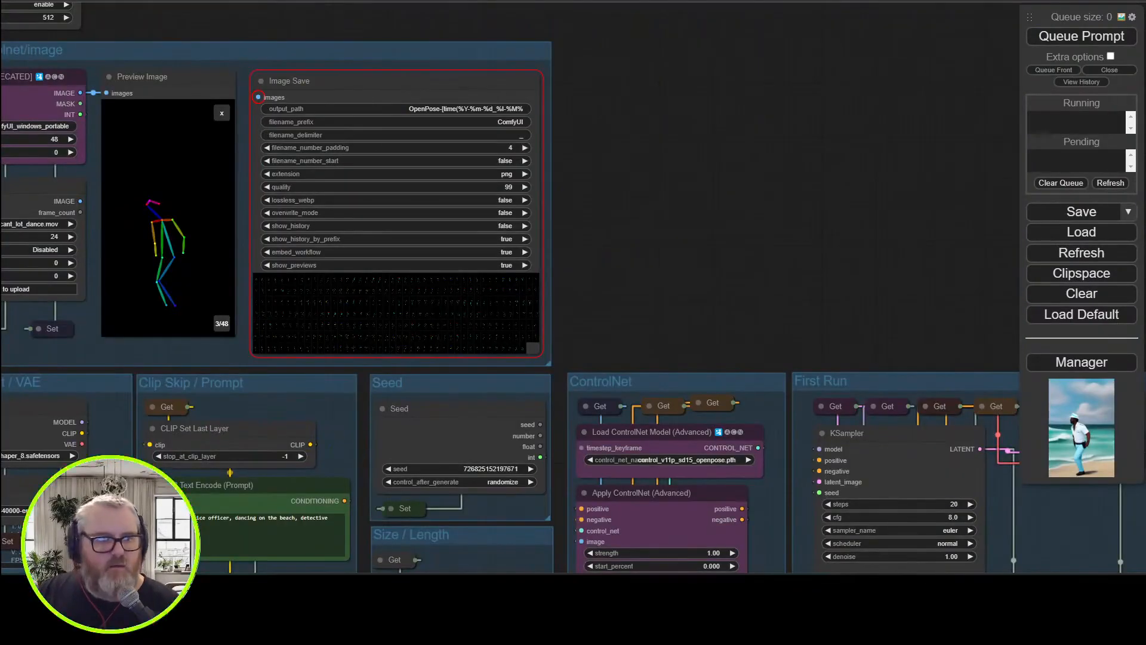
left_click_drag(353, 5, 998, 95)
left_click_drag(509, 115, 416, 75)
left_click_drag(683, 101, 434, 118)
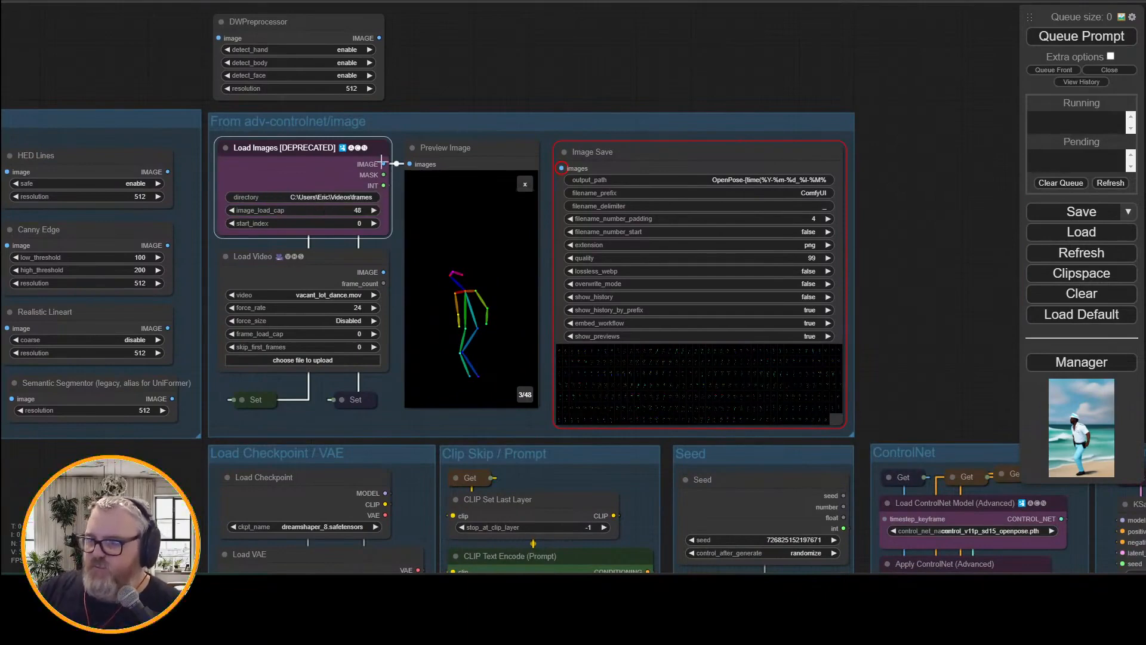
left_click(468, 152)
Widen the From adv-controlnet/image group and shift the Image Save and Preview Image nodes over to free space beside Load Images
left_click_drag(554, 46, 368, 20)
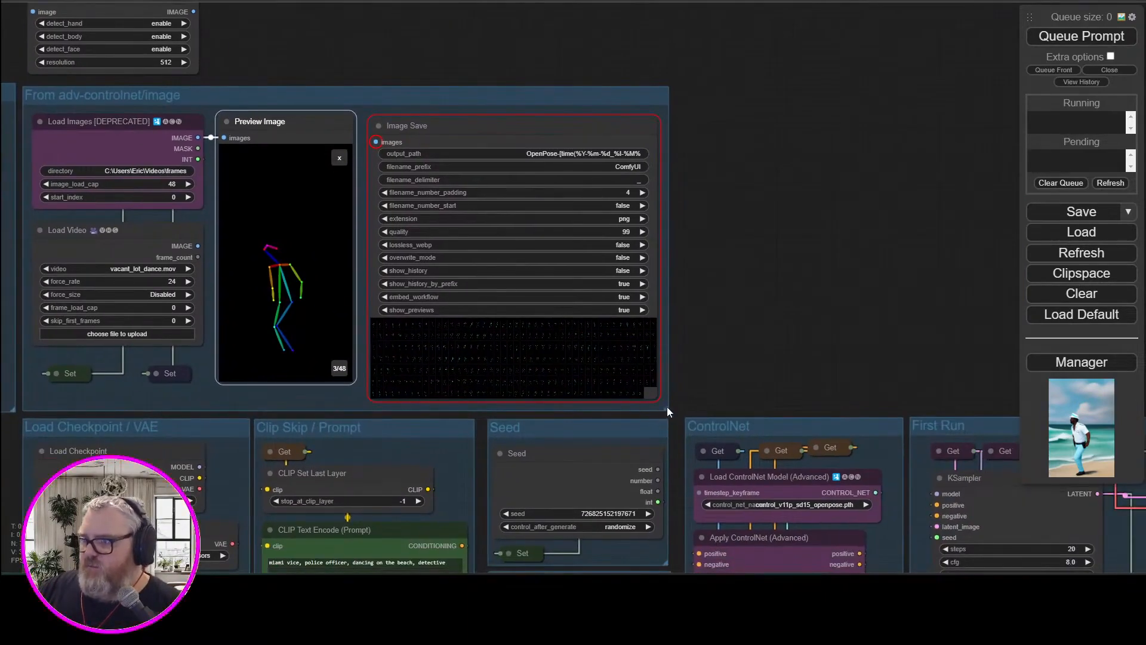
left_click_drag(667, 408, 863, 410)
left_click_drag(478, 126, 668, 128)
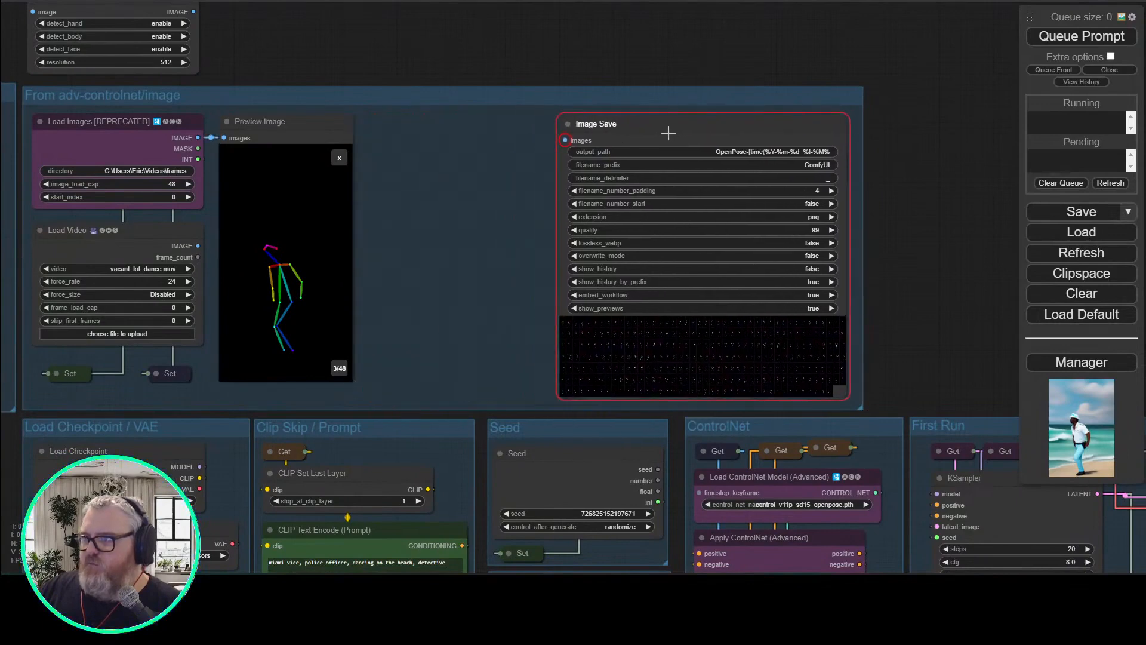
left_click_drag(264, 121, 414, 122)
Move DWPreprocessor into the group, connect it between Load Images and the Preview Image and Set nodes, and queue the prompt
left_click_drag(105, 7, 277, 246)
left_click_drag(419, 127, 467, 132)
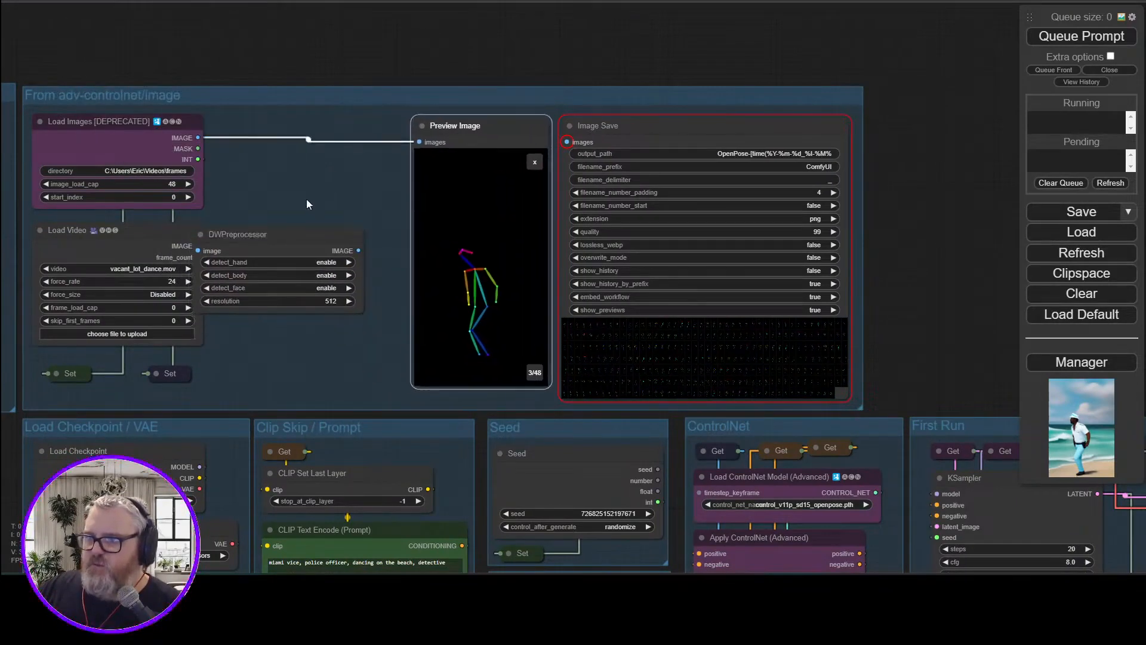
left_click_drag(291, 234, 316, 217)
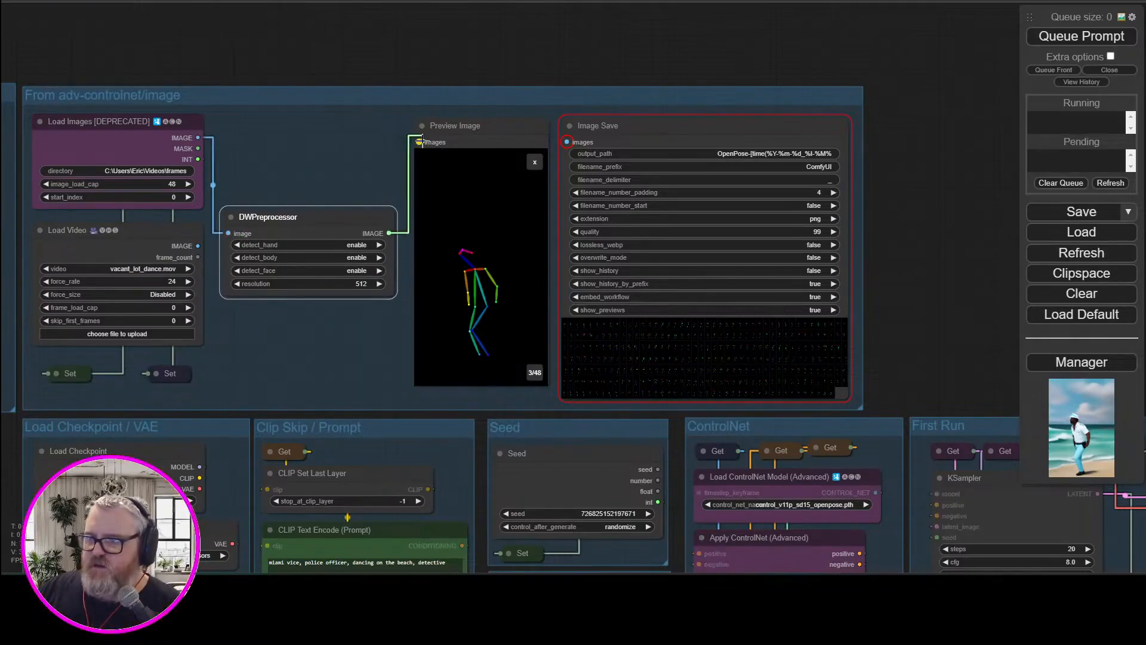
left_click_drag(315, 211, 312, 146)
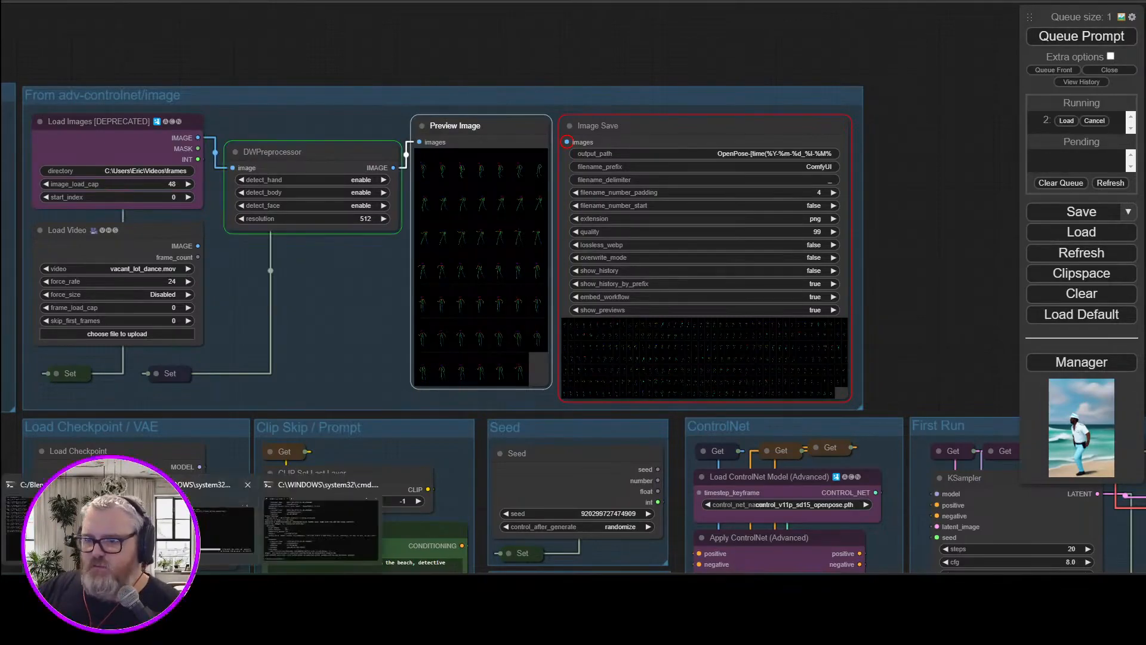
Bring up the ComfyUI console window and reposition it to monitor the running prompt and model downloads
key("alt+Tab")
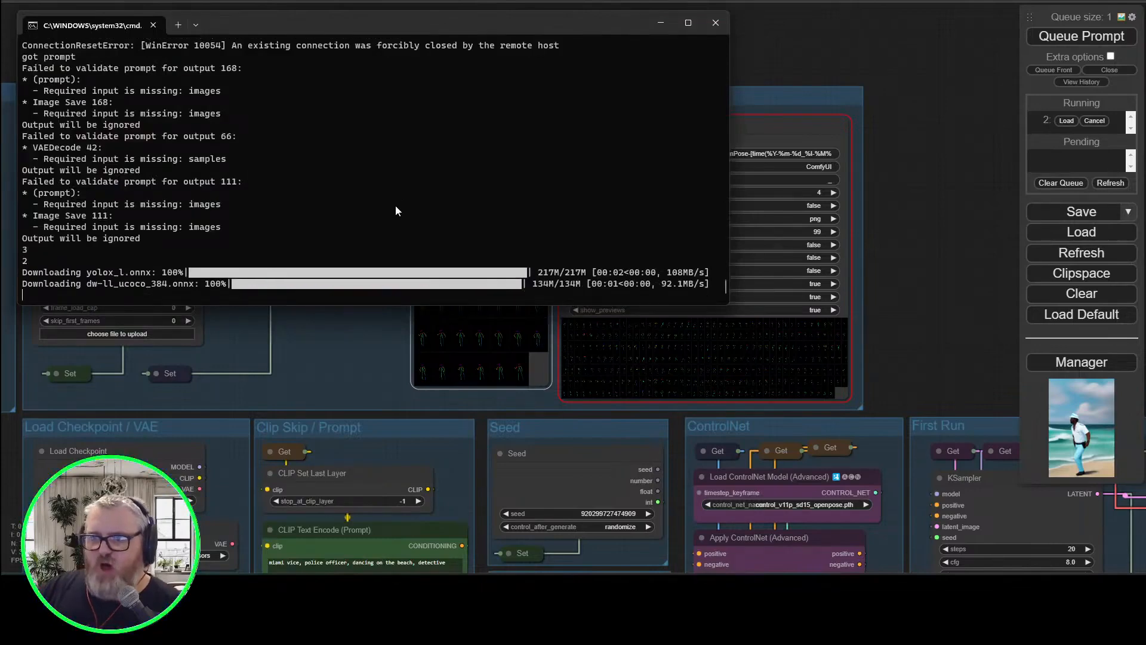
left_click_drag(438, 10, 396, 28)
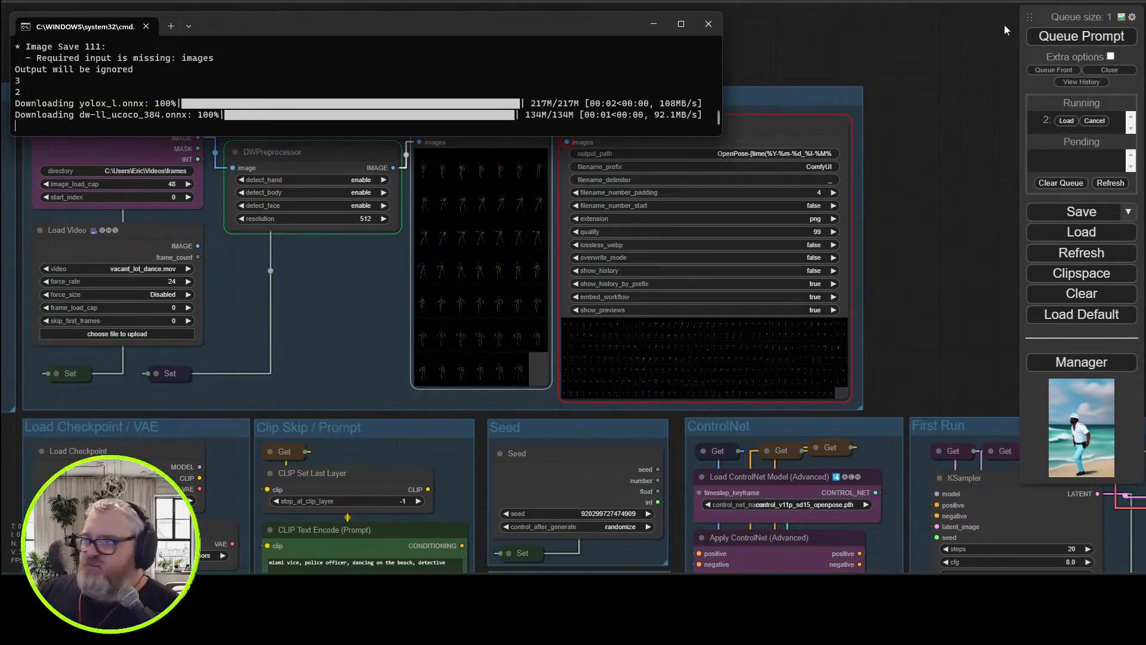
Examine the DWPreprocessor pose previews and the earlier generated videos while the prompt runs
left_click(884, 56)
scroll(339, 153, "up", 8)
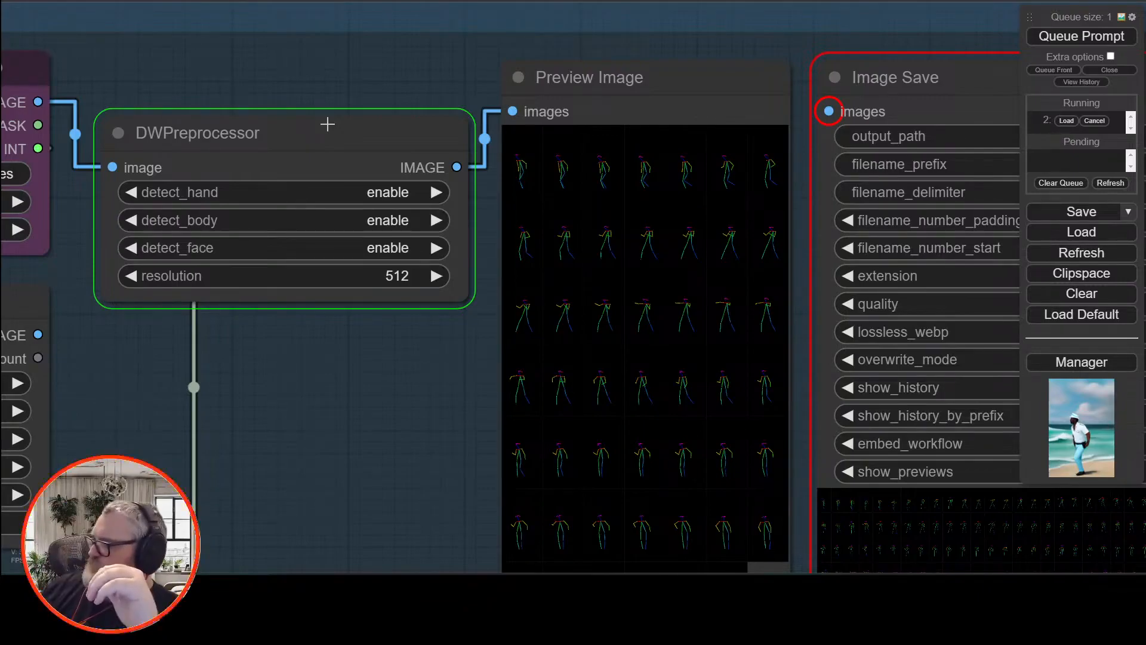
scroll(554, 52, "down", 9)
left_click_drag(779, 514, 314, 359)
left_click_drag(955, 478, 382, 508)
scroll(410, 541, "up", 8)
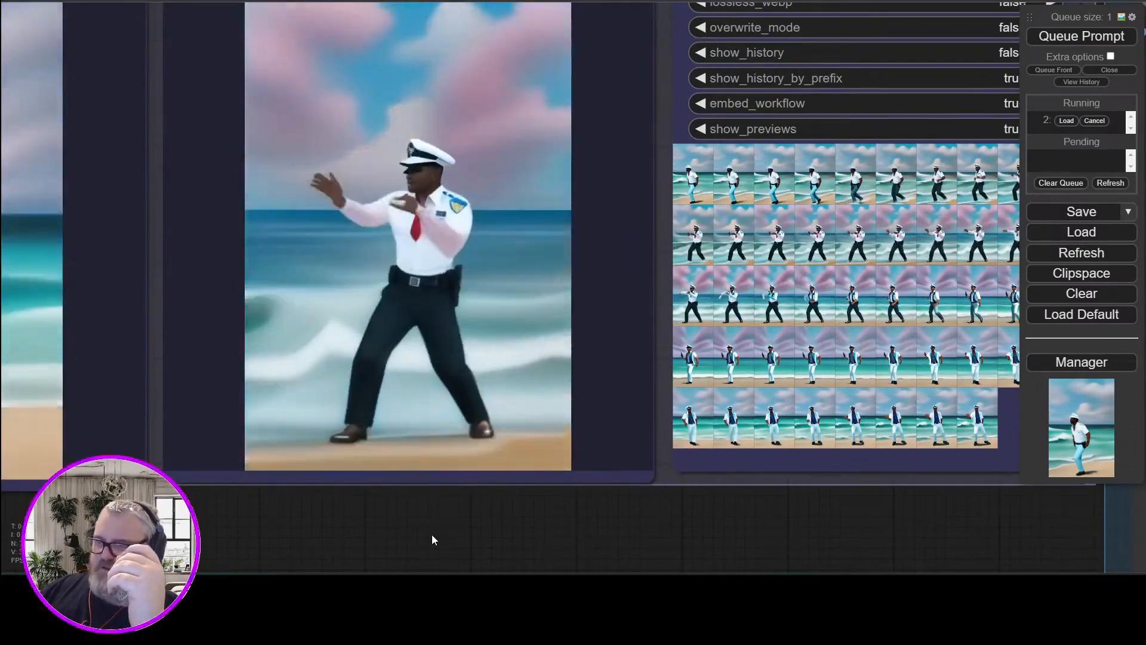
scroll(431, 535, "down", 4)
left_click_drag(443, 538, 683, 27)
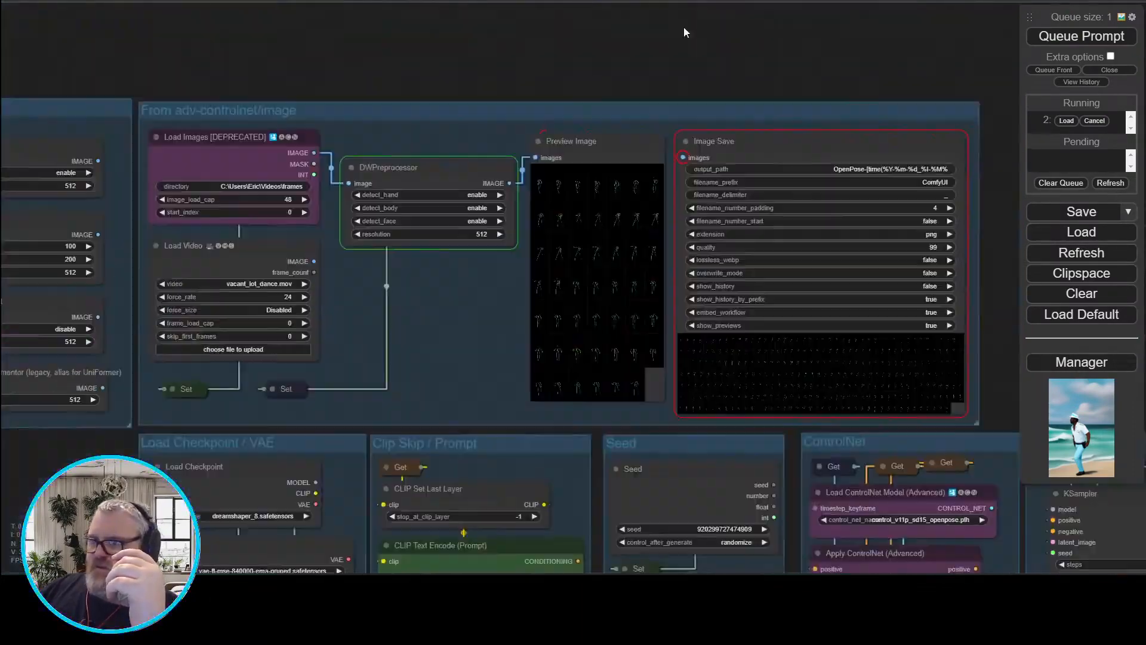
scroll(684, 33, "up", 2)
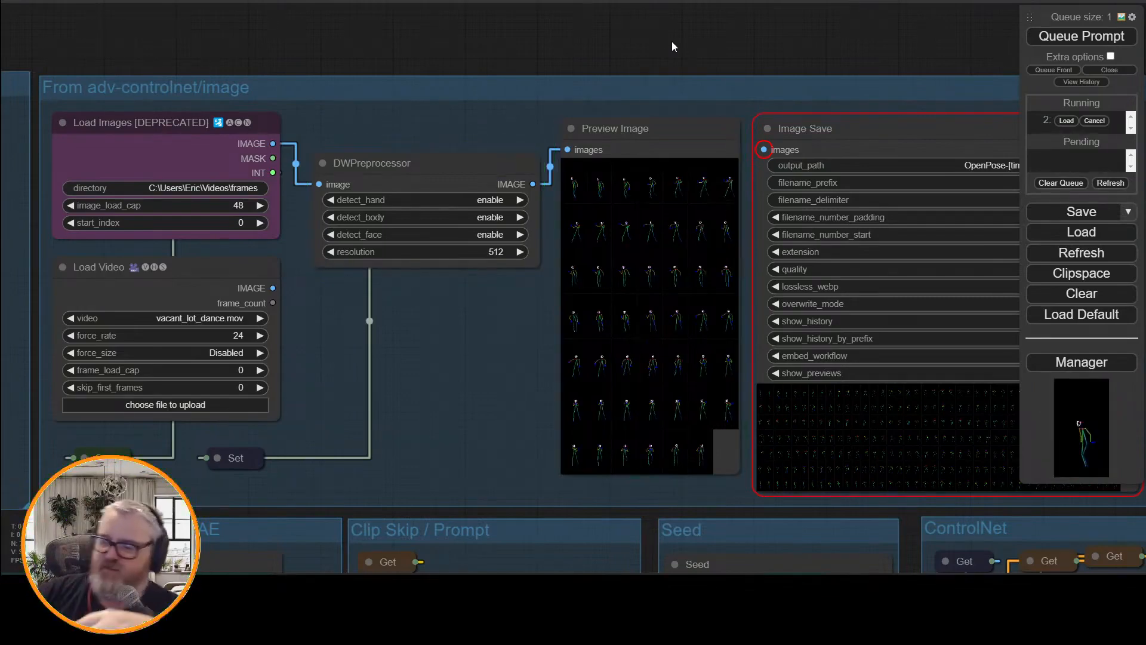
left_click(588, 199)
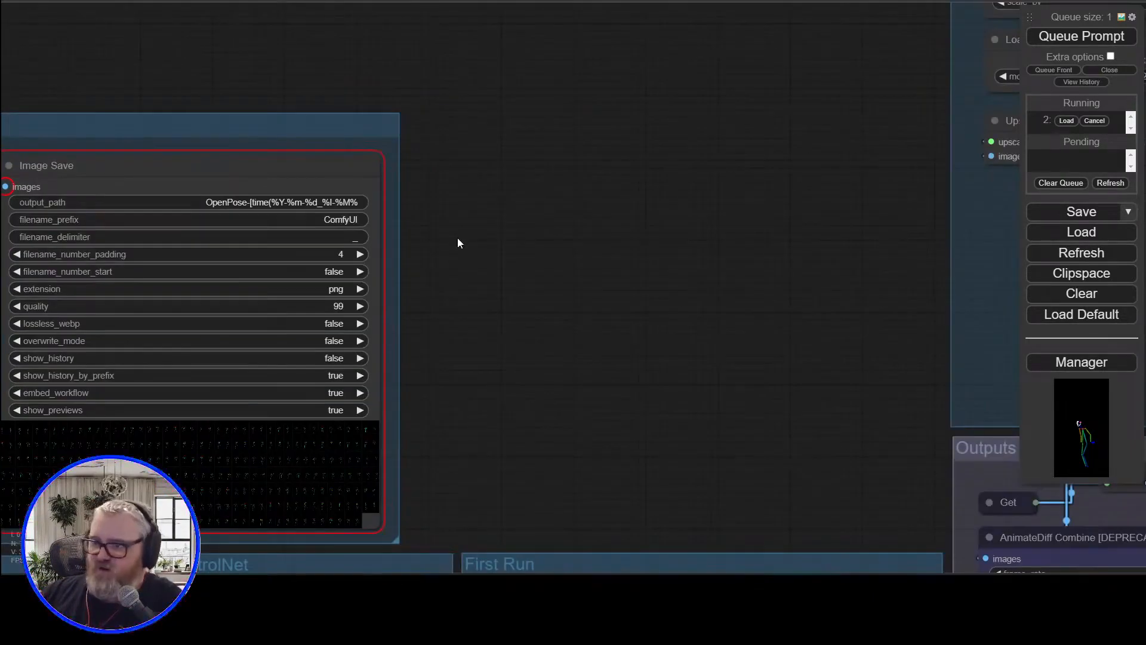
Follow the running prompt through First Run and examine the videos in the Outputs and FILM Interpolation groups
left_click_drag(701, 438, 644, 291)
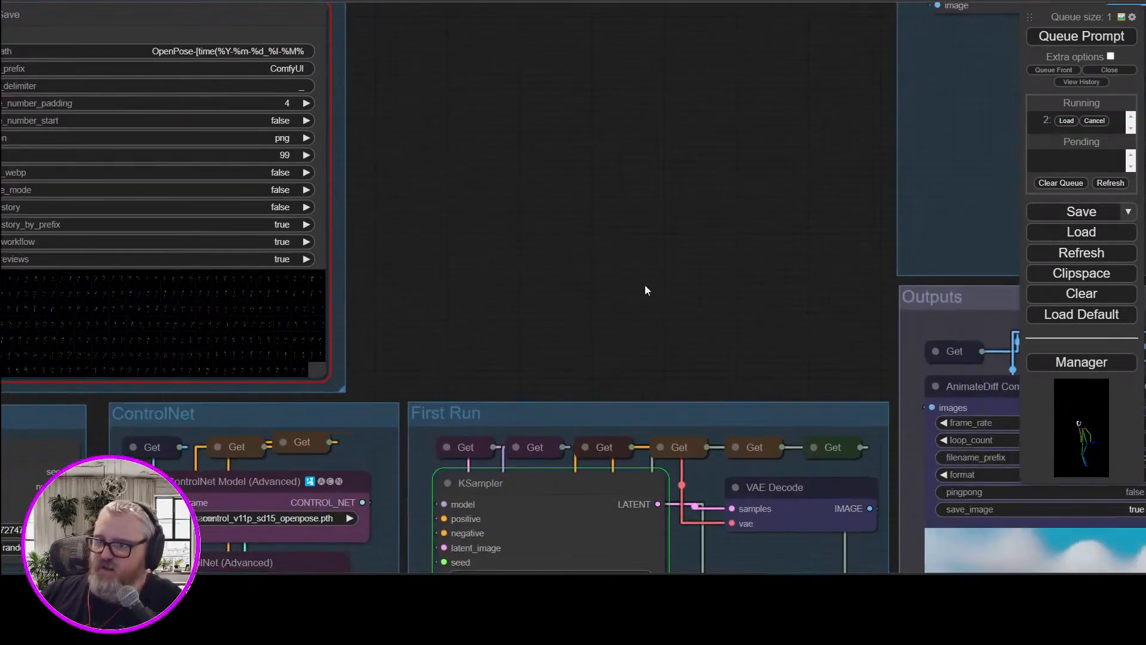
left_click_drag(493, 262, 345, 132)
scroll(345, 133, "down", 3)
left_click_drag(405, 155, 291, 77)
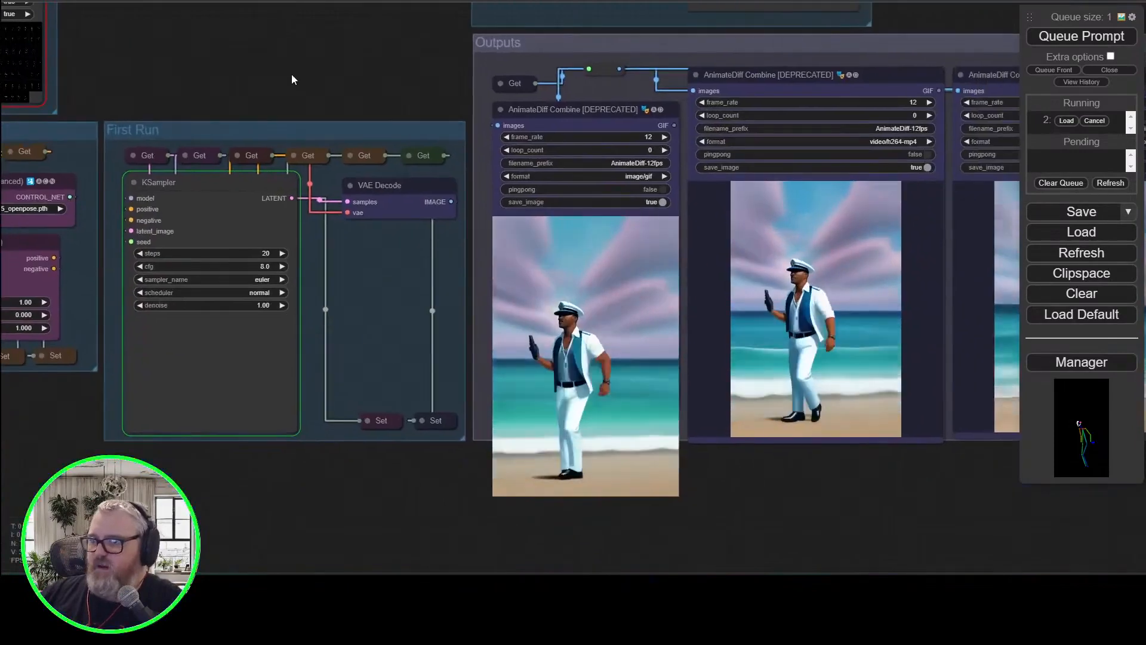
left_click_drag(825, 570, 237, 538)
scroll(476, 446, "up", 5)
left_click_drag(902, 528, 49, 495)
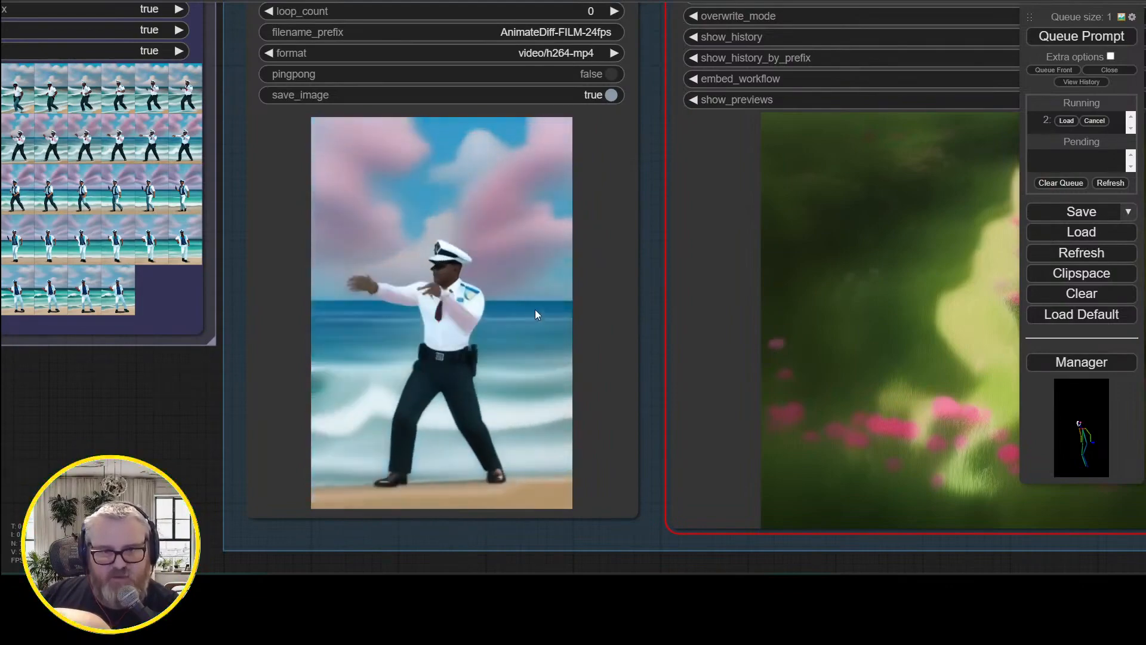
left_click_drag(138, 417, 363, 474)
scroll(363, 474, "down", 3)
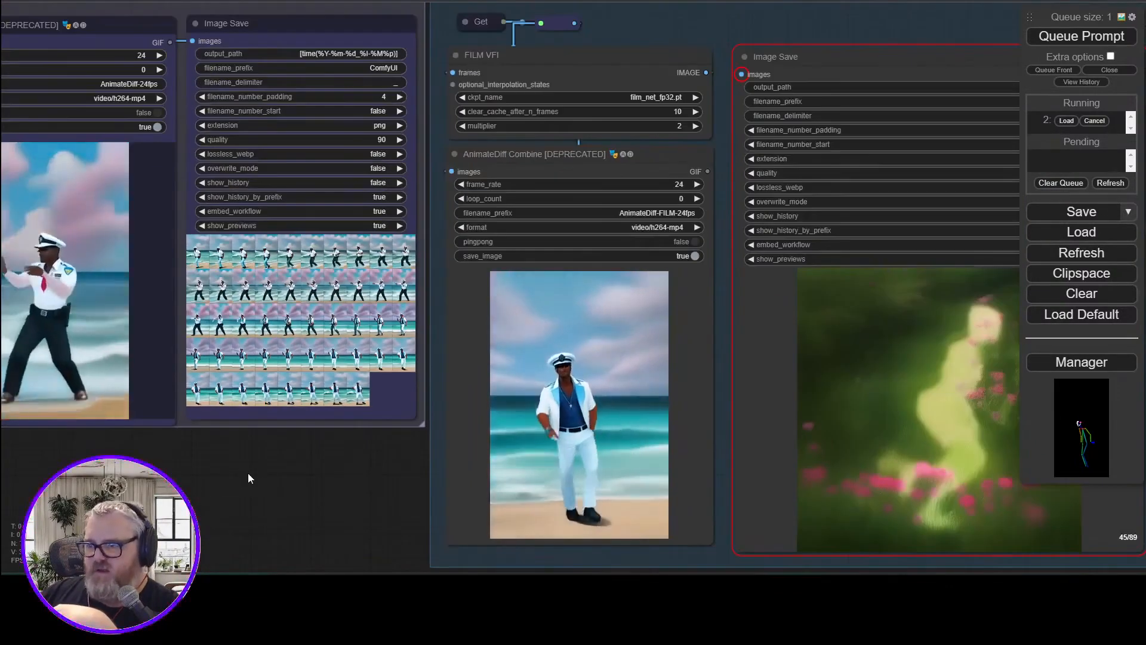
left_click_drag(248, 475, 364, 488)
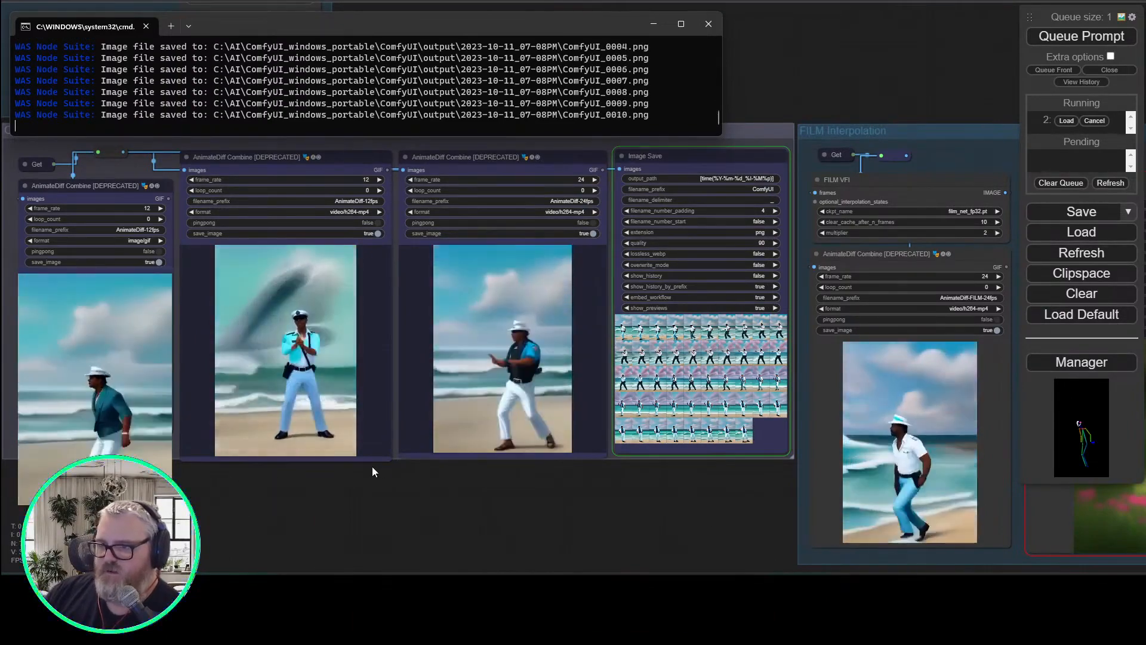
Compare the new AnimateDiff Combine results with the FILM Interpolation video and a single pose frame in Preview Image
left_click_drag(701, 514, 345, 514)
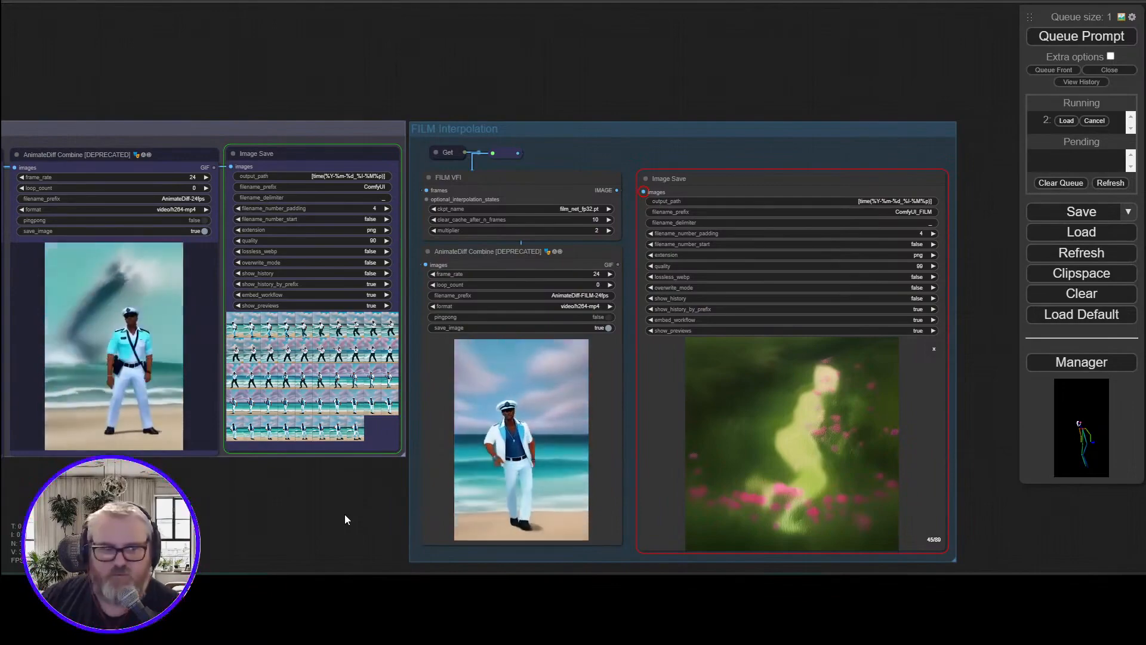
scroll(395, 558, "up", 7)
scroll(358, 504, "down", 4)
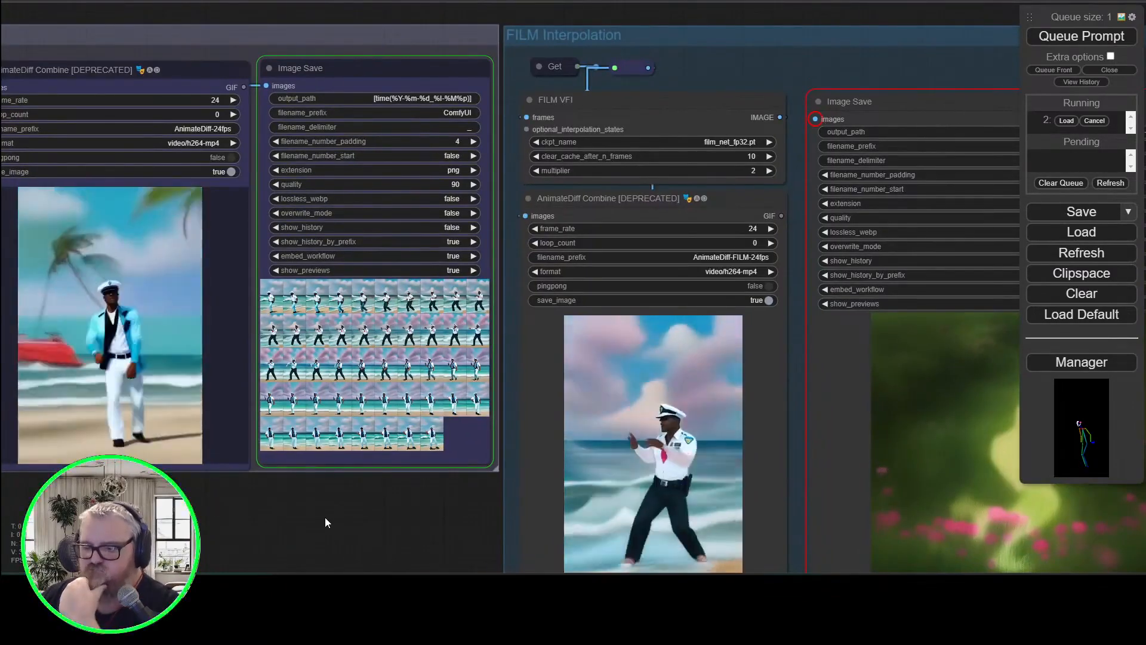
scroll(325, 522, "down", 6)
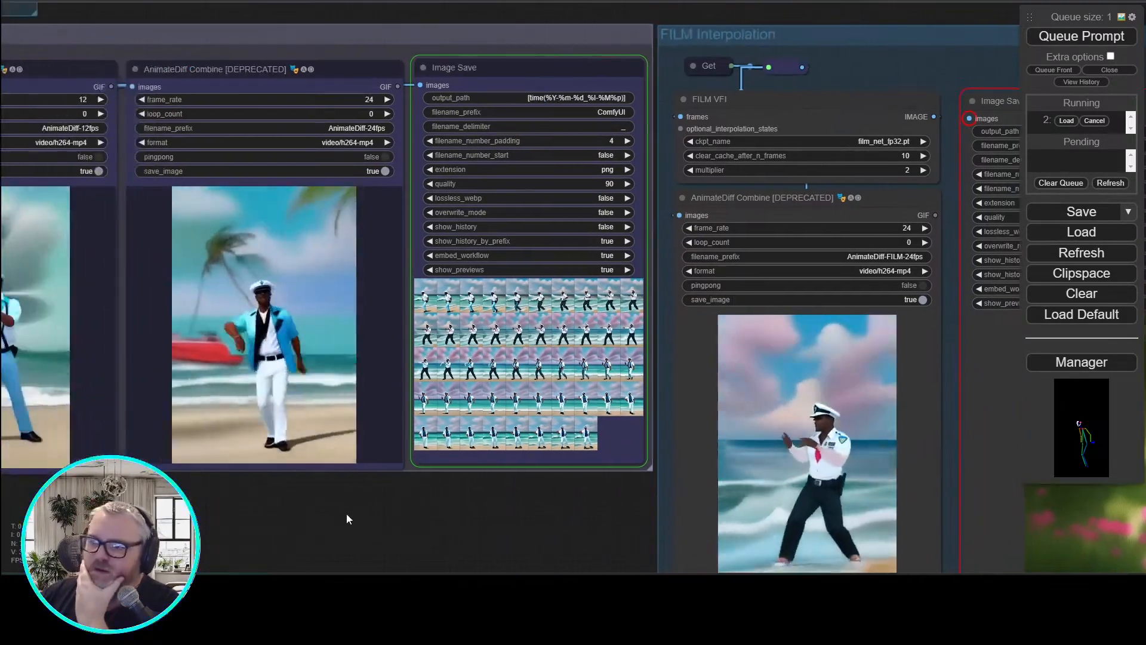
scroll(259, 220, "up", 8)
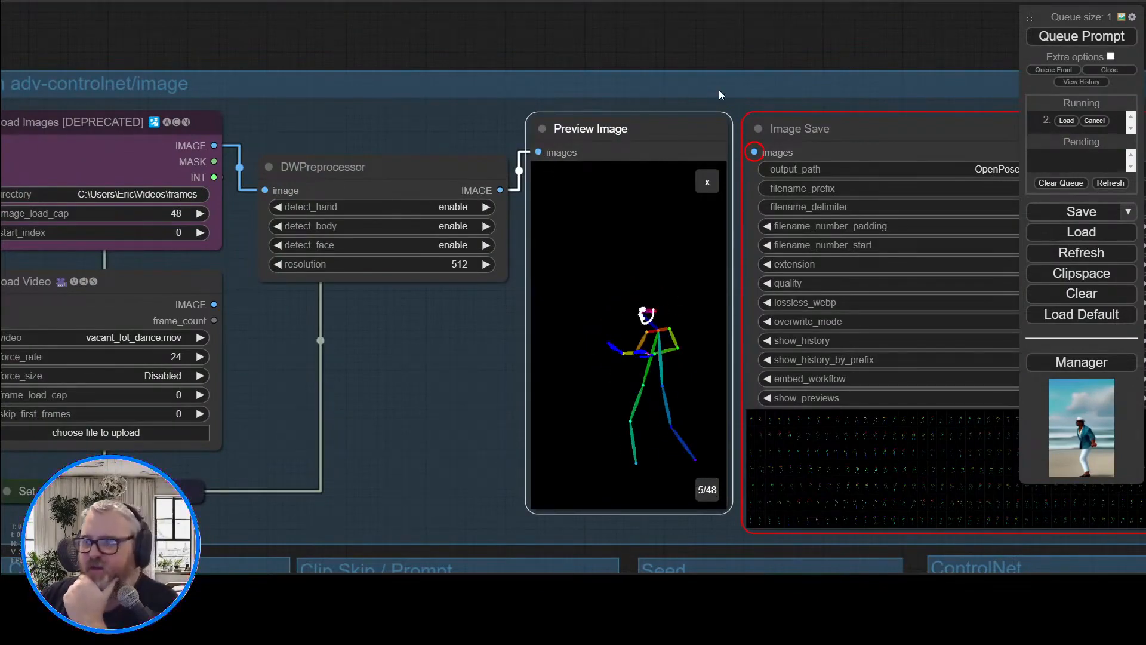
scroll(665, 54, "down", 5)
Review the finished animations in the Outputs group and the interpolated video in the FILM Interpolation group
left_click_drag(513, 340, 256, 35)
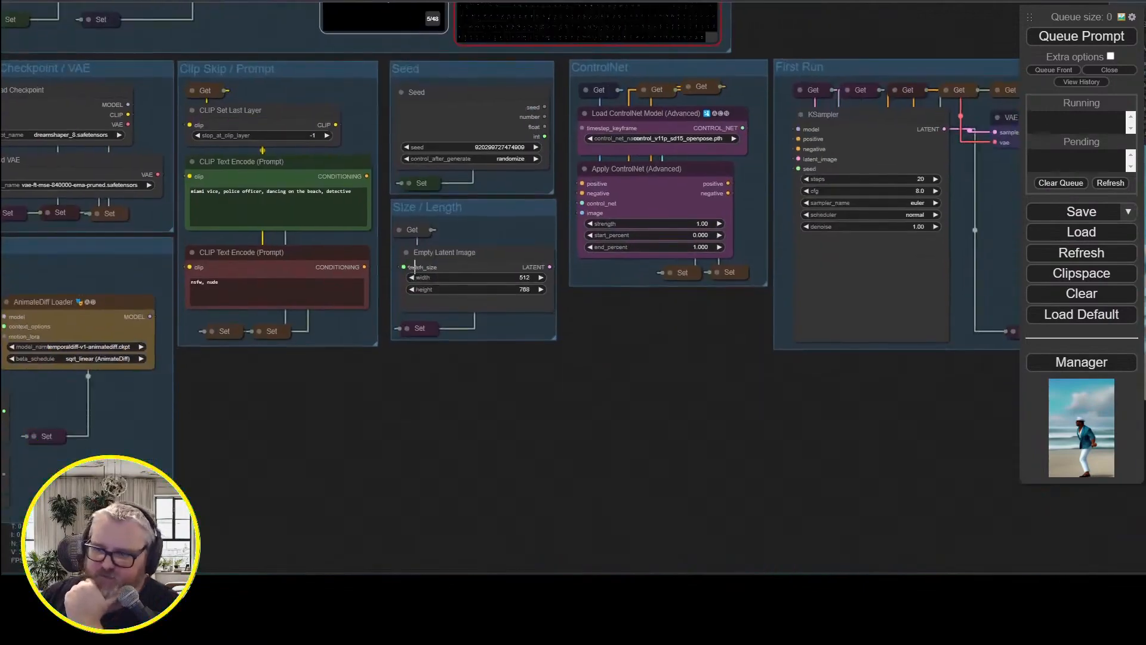
right_click(643, 350)
left_click(507, 412)
left_click_drag(799, 412, 35, 402)
scroll(706, 421, "up", 2)
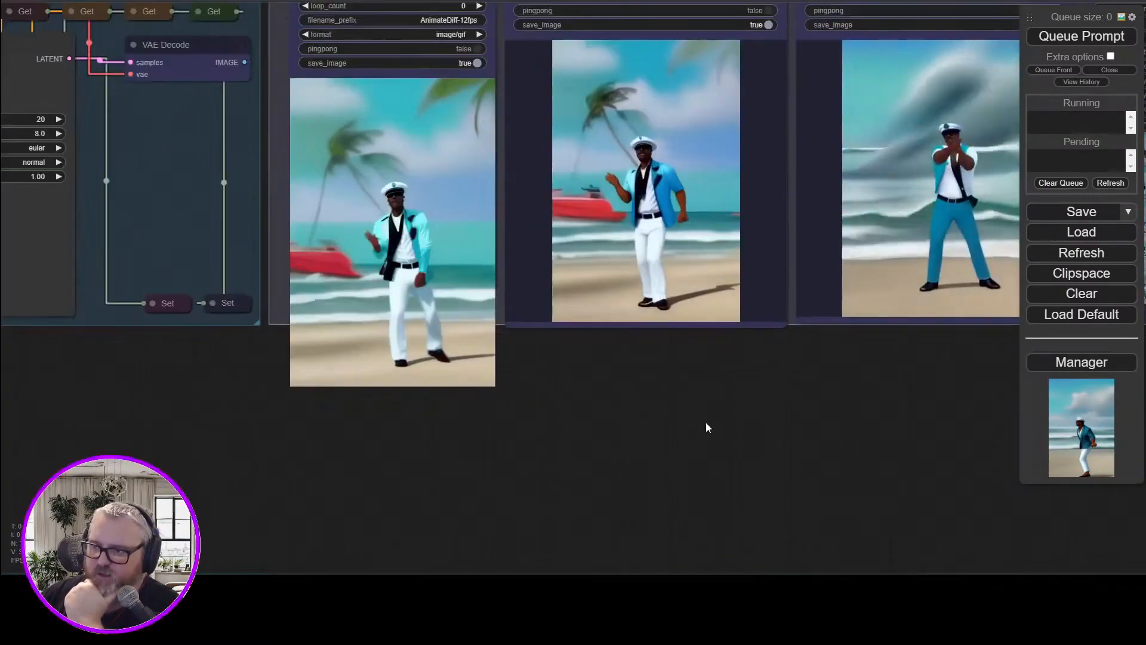
left_click_drag(773, 406, 356, 546)
left_click_drag(495, 527, 123, 491)
left_click_drag(266, 510, 314, 509)
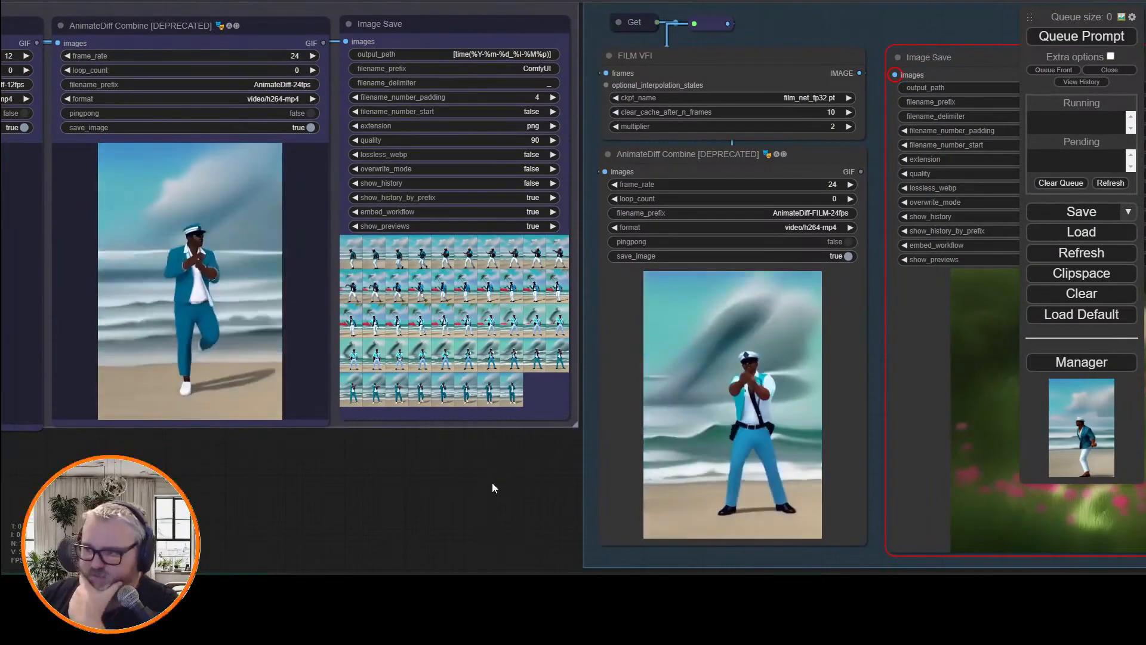
scroll(503, 486, "up", 7)
left_click_drag(503, 486, 69, 448)
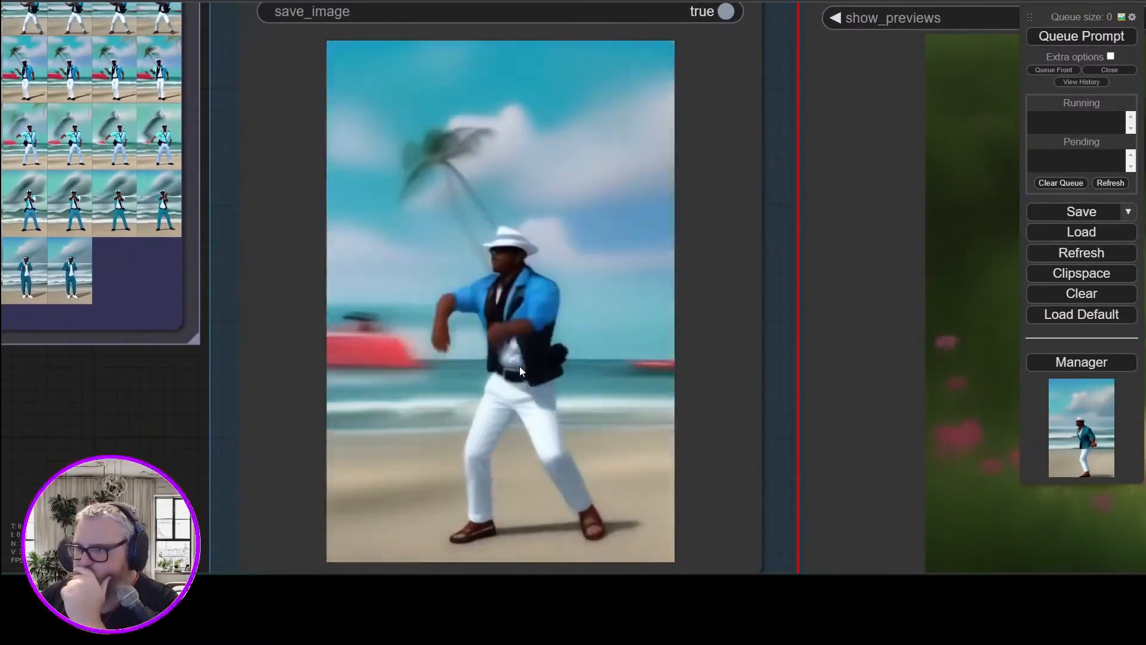
Connect the DWPreprocessor IMAGE output to the images input of Image Save in the From adv-controlnet/image group
scroll(520, 367, "down", 6)
left_click_drag(219, 167, 743, 325)
scroll(652, 382, "up", 3)
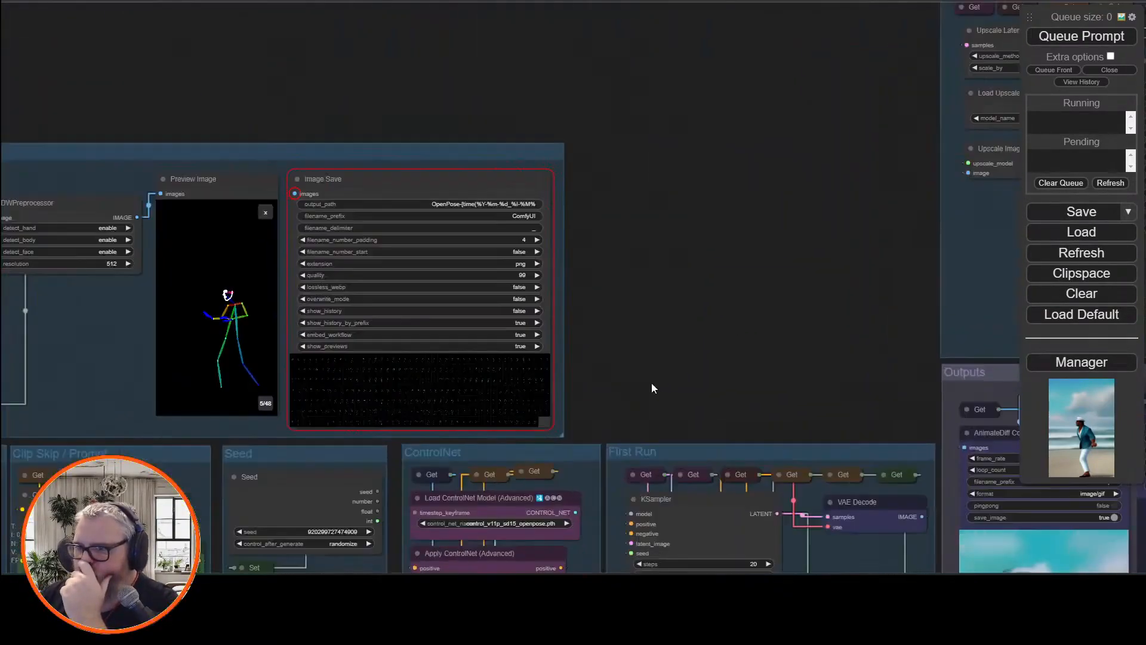
left_click_drag(640, 337, 854, 327)
left_click_drag(446, 81, 493, 81)
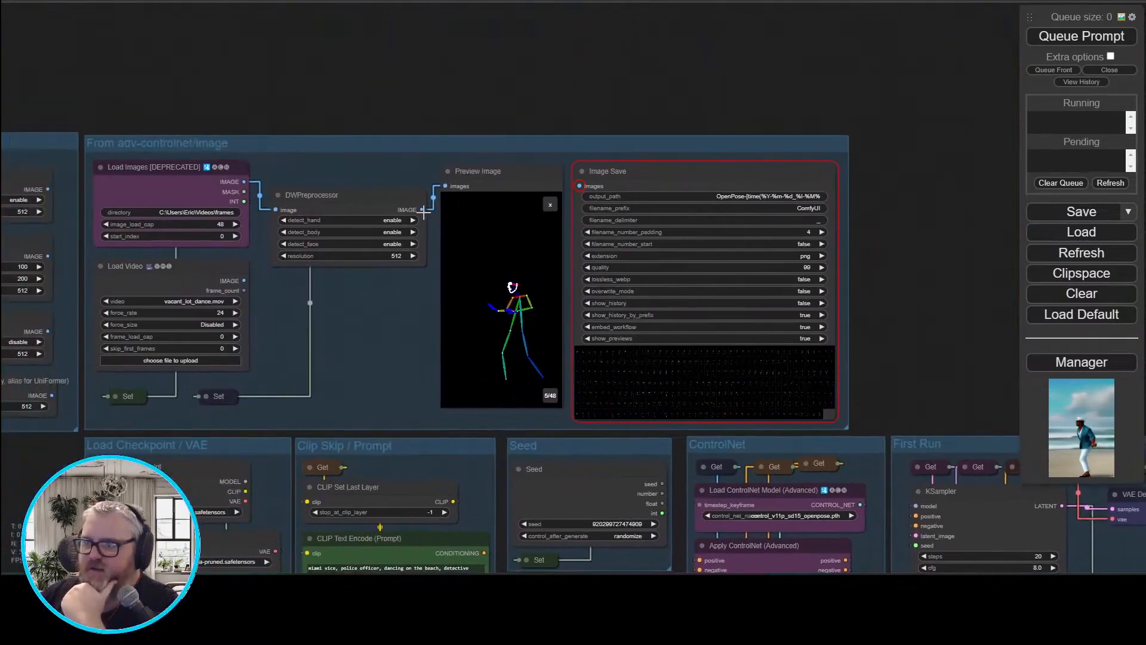
left_click_drag(421, 210, 579, 186)
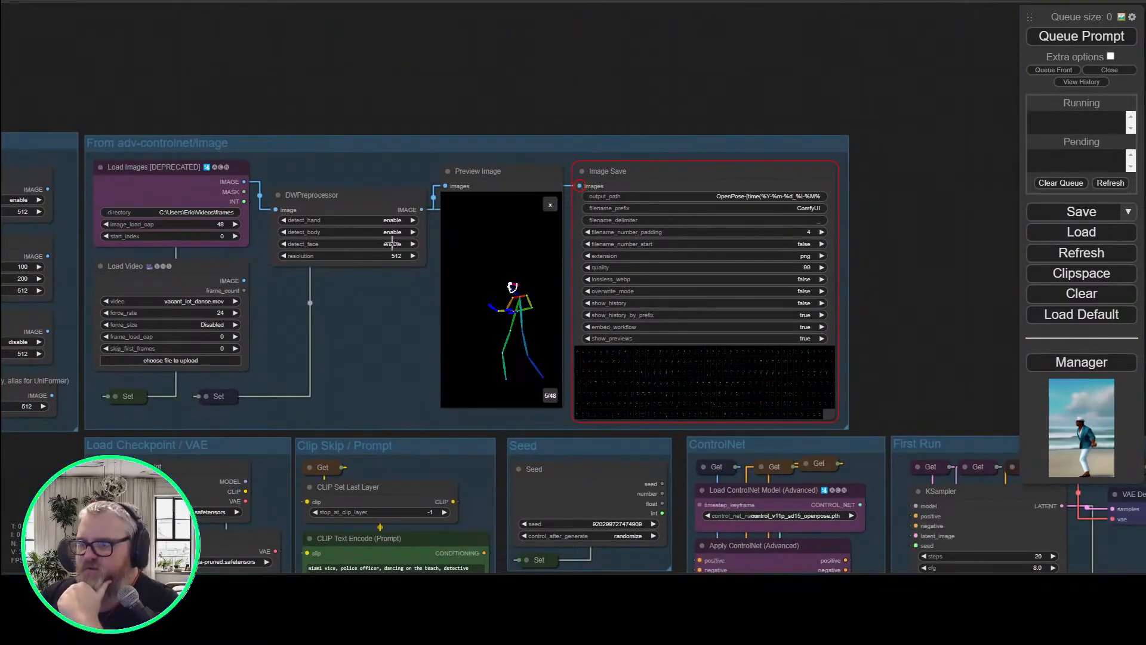
Set image_load_cap to 0 in the Load Images node and queue the prompt
left_click(218, 224)
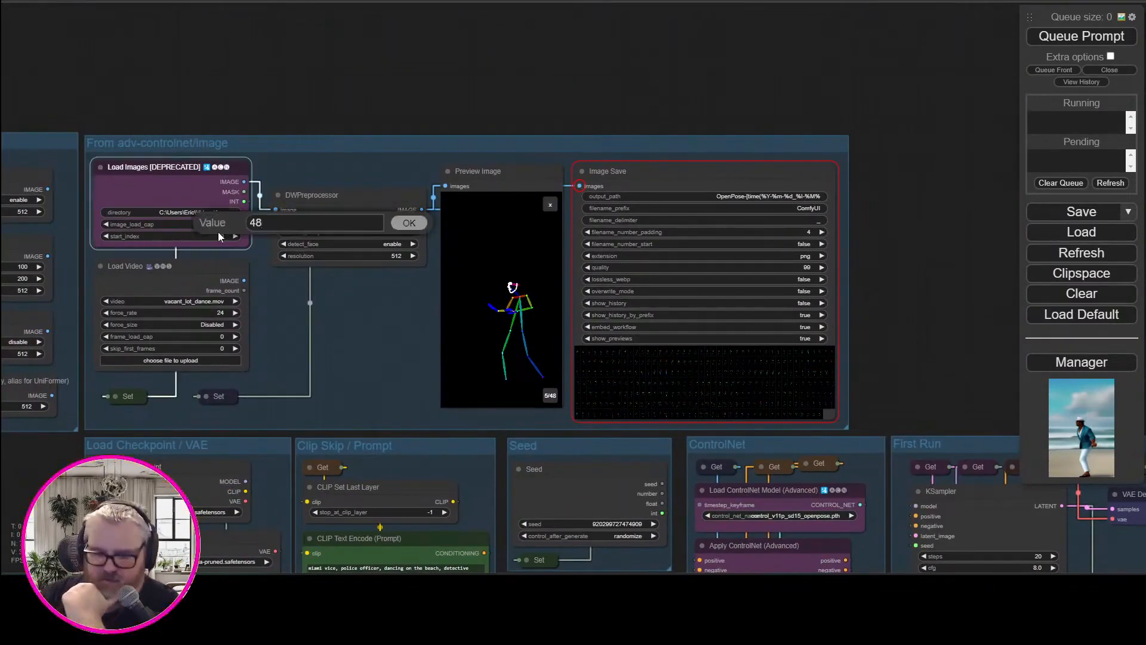
type("0")
key("Return")
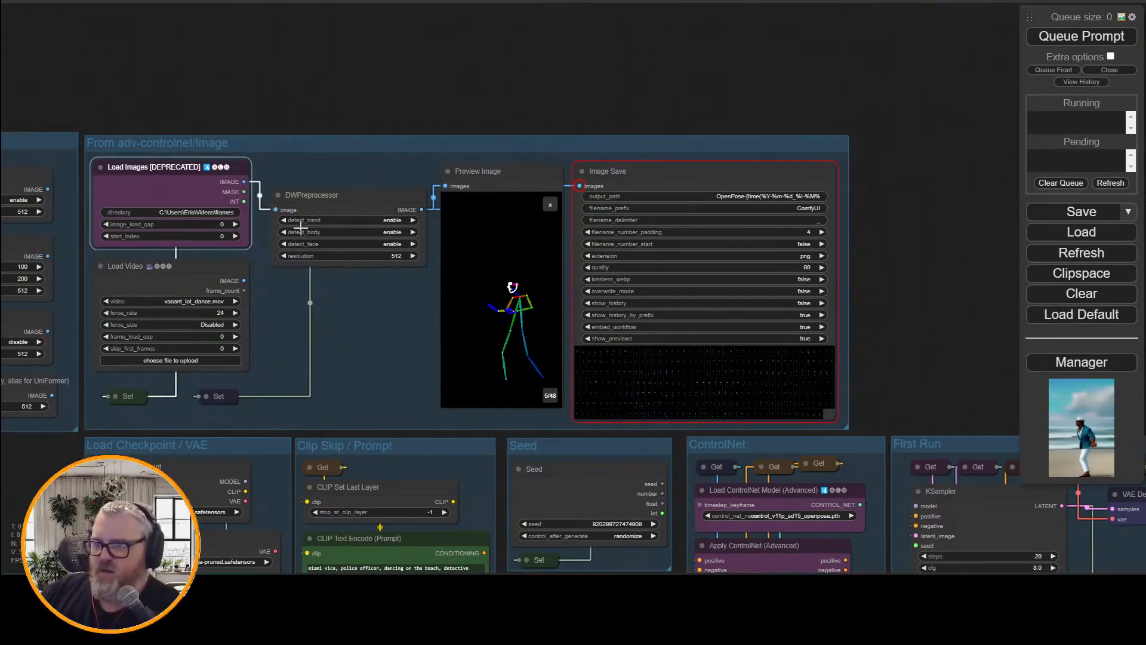
left_click(1109, 40)
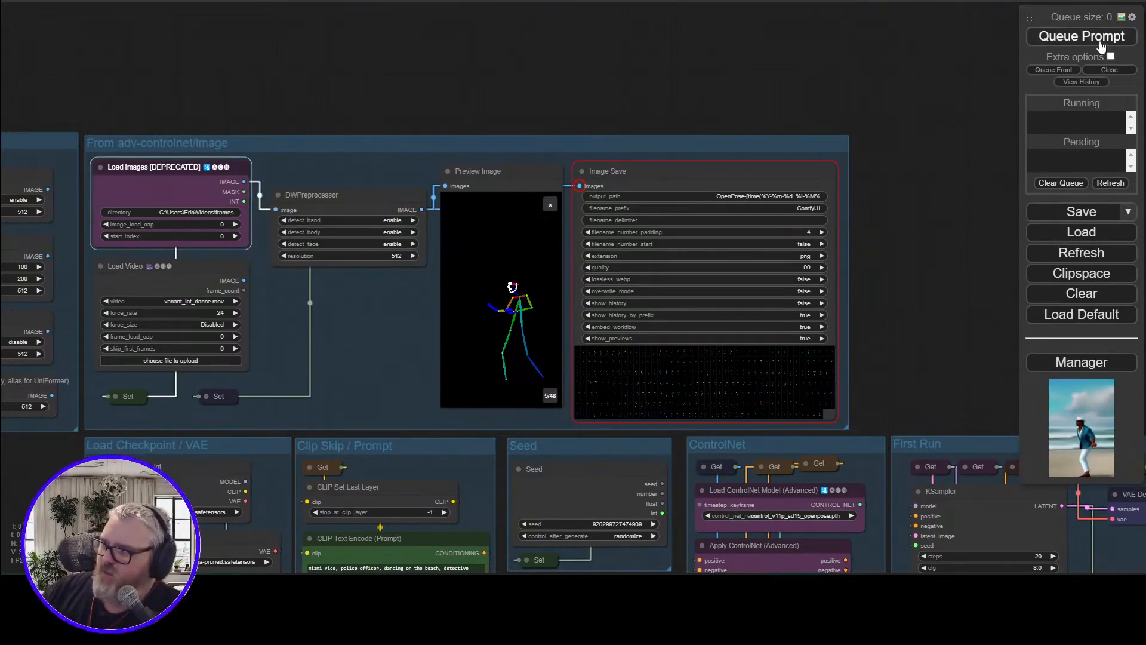
Check the preprocessor groups and the ComfyUI console window for progress on the running prompt
left_click_drag(940, 127, 836, 107)
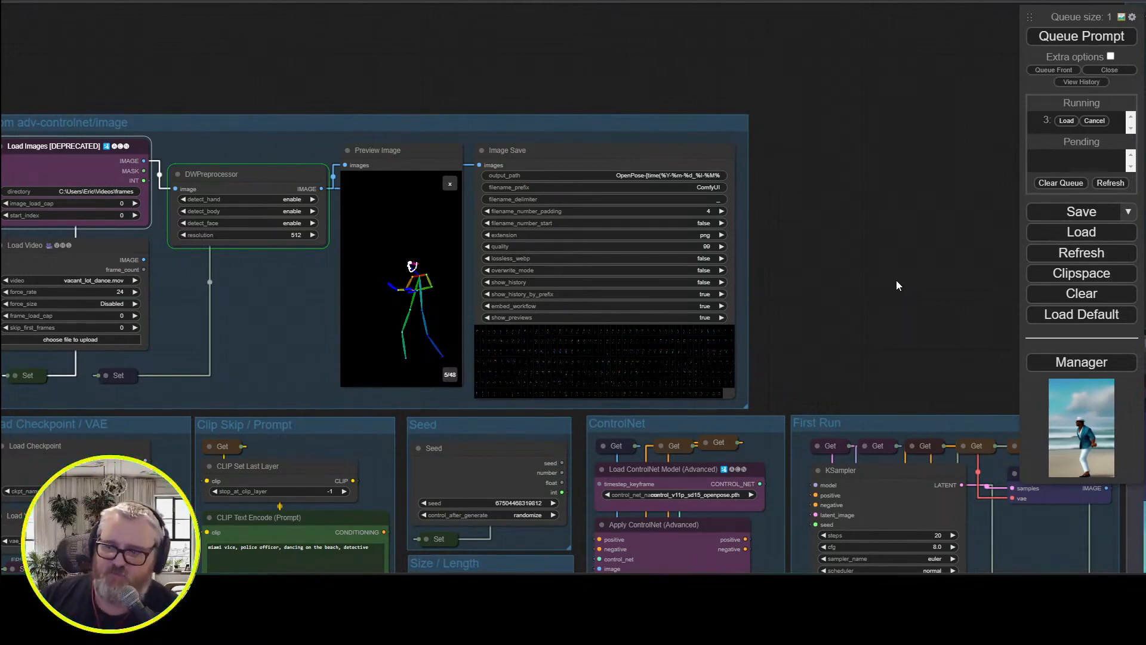
left_click_drag(182, 82, 726, 7)
left_click_drag(395, 410, 295, 491)
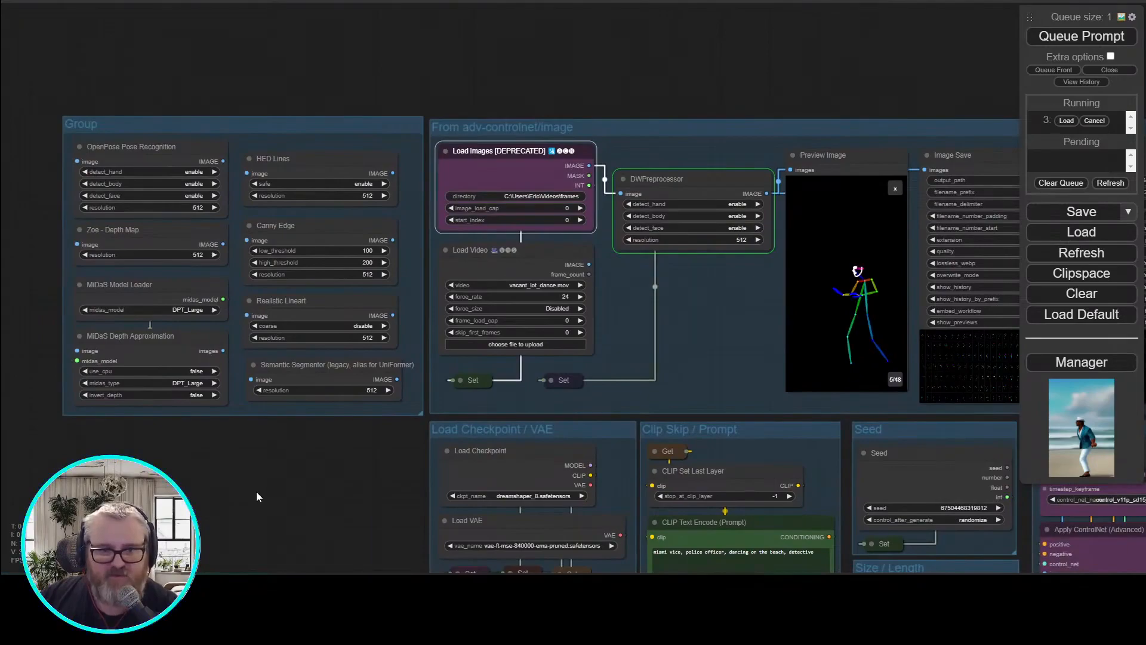
left_click_drag(257, 492, 195, 475)
scroll(843, 103, "up", 3)
mouse_move(234, 570)
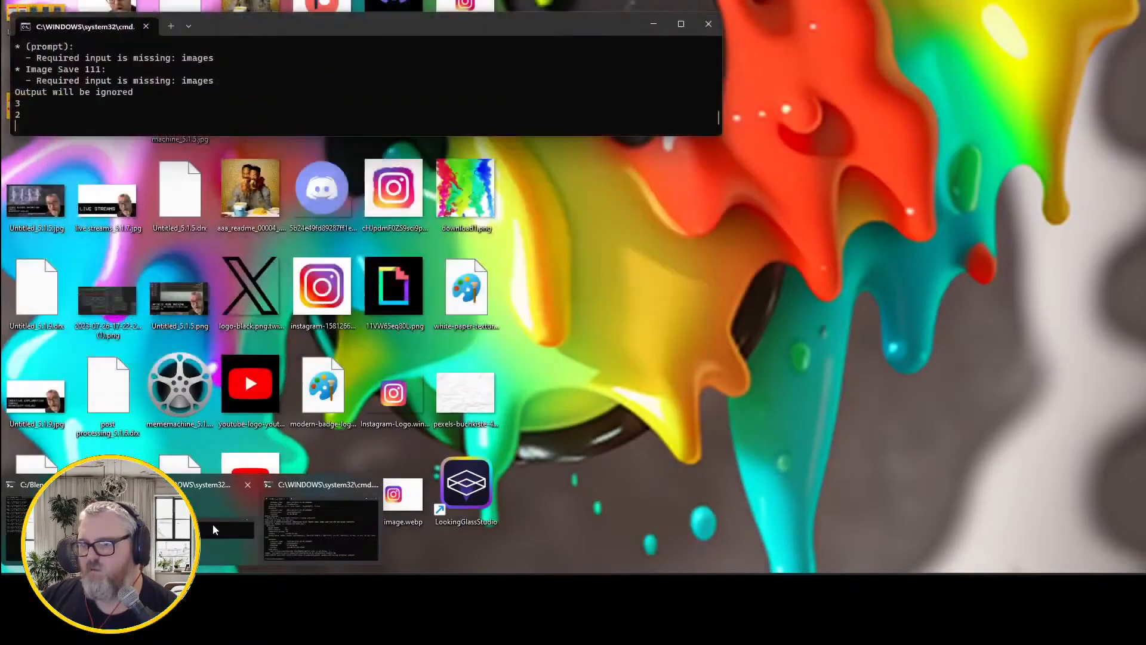
left_click(215, 527)
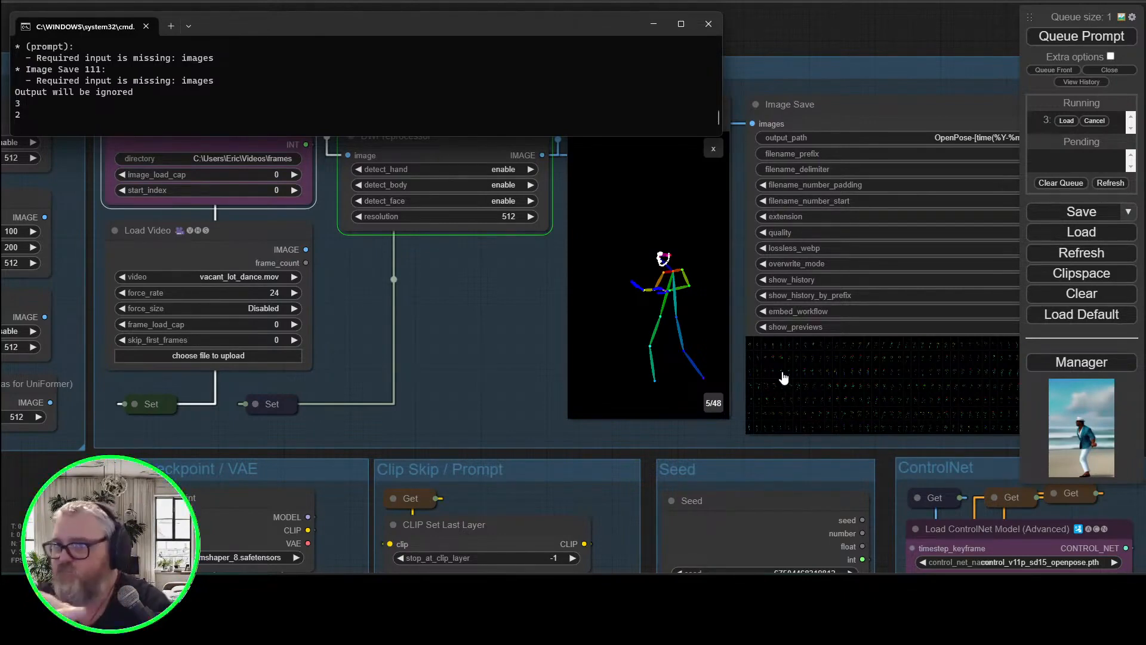
left_click(775, 31)
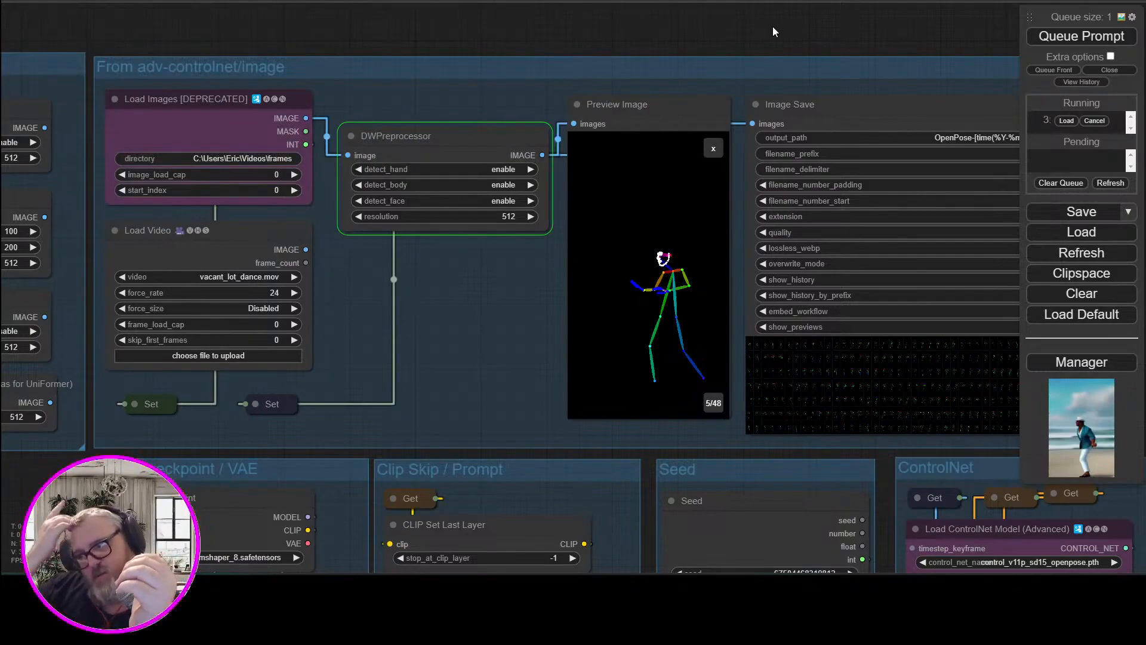
Inspect the hand, face and body detection closely in the Preview Image pose frames
scroll(649, 331, "up", 15)
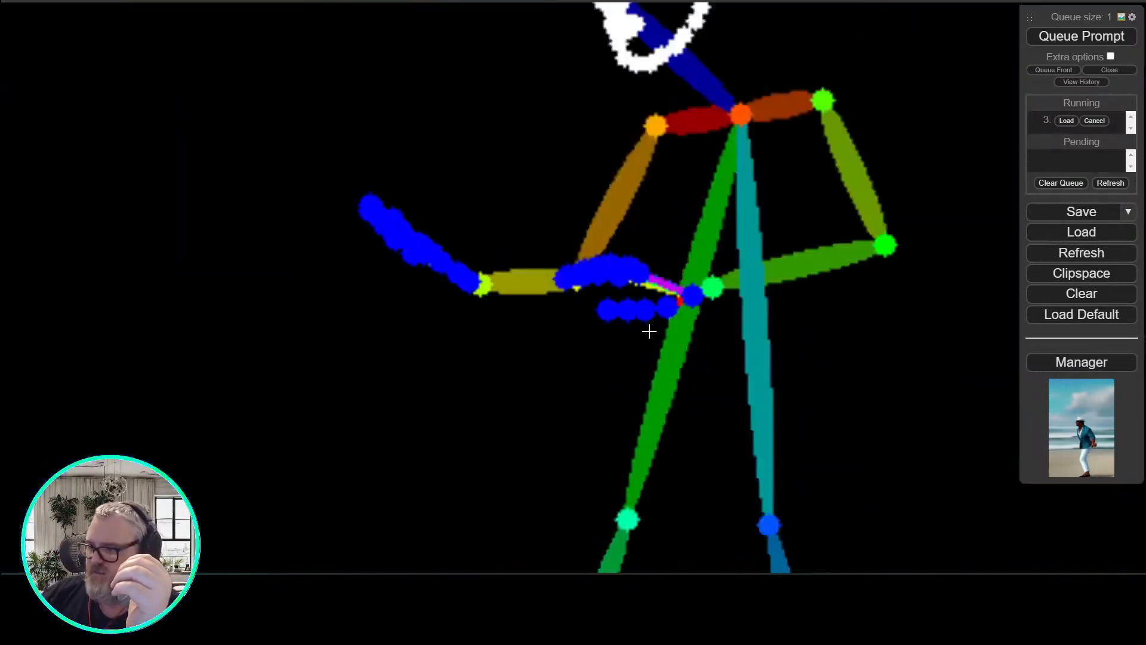
scroll(733, 227, "down", 3)
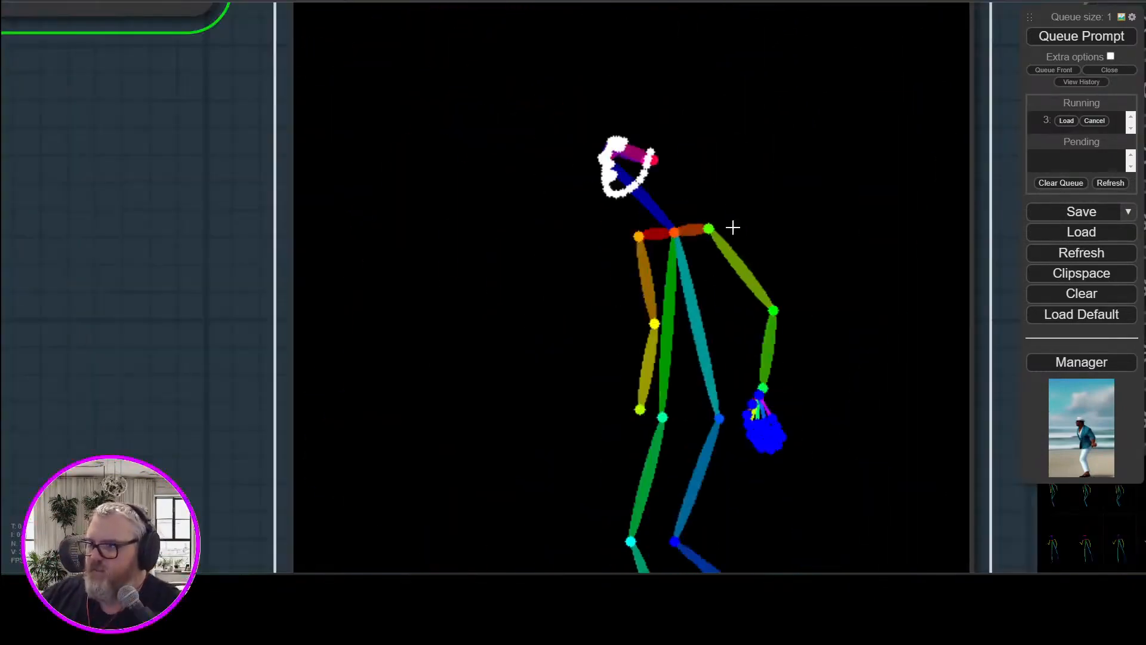
scroll(768, 159, "up", 4)
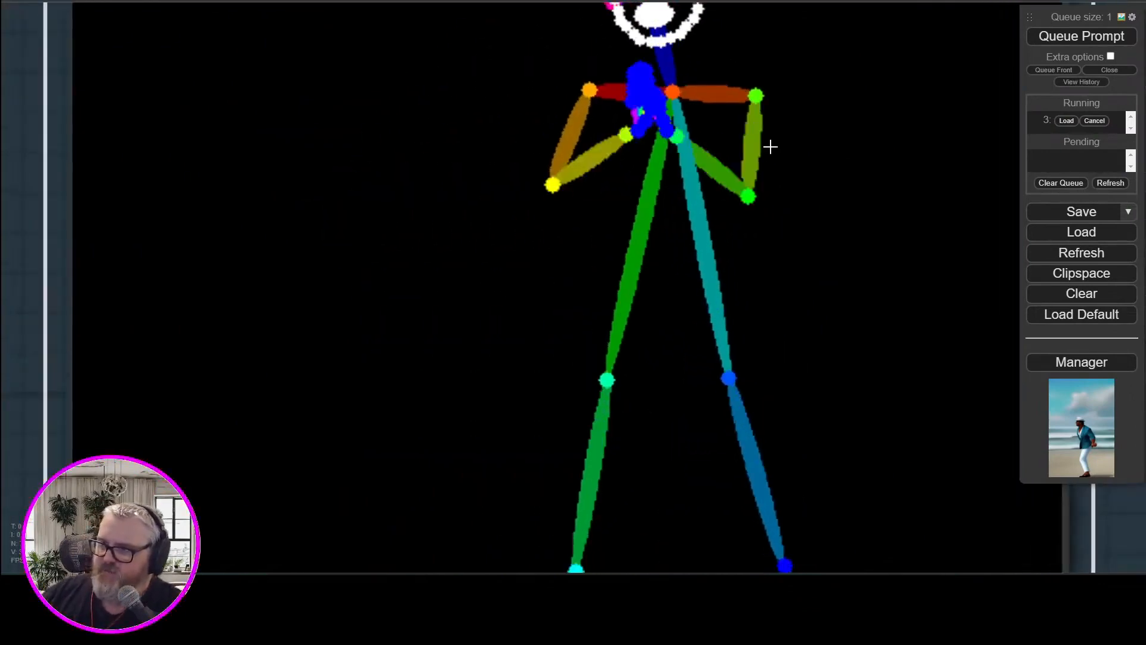
scroll(770, 146, "down", 8)
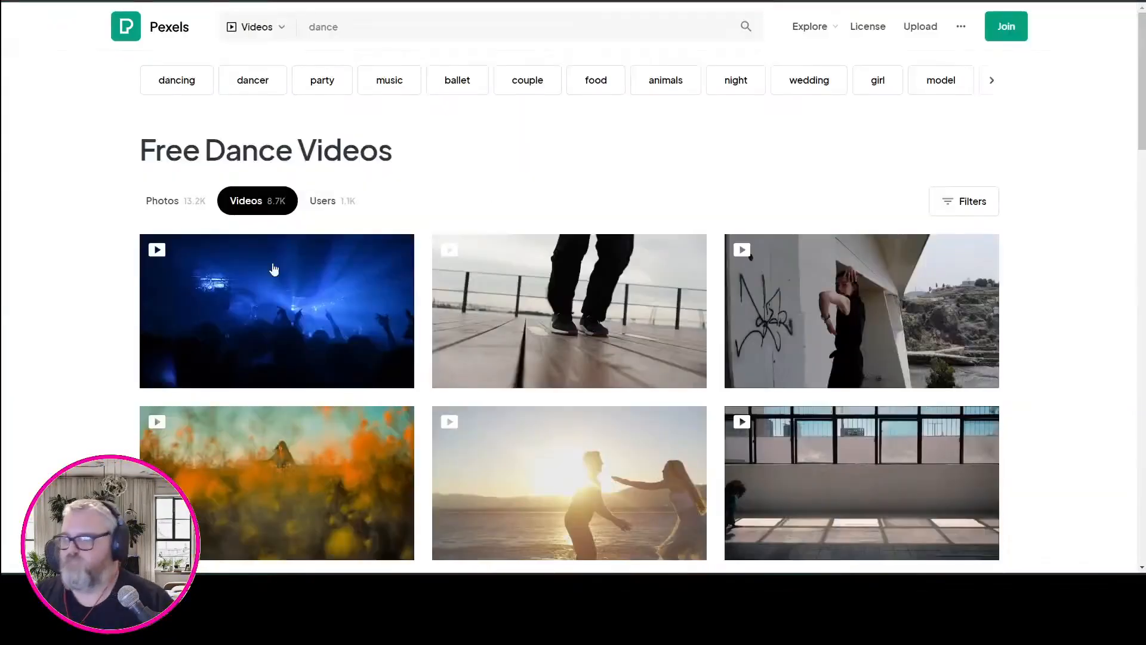
Download the hip-hop dancer video shot in a warehouse from Pexels in HD 720×1280
left_click(274, 269)
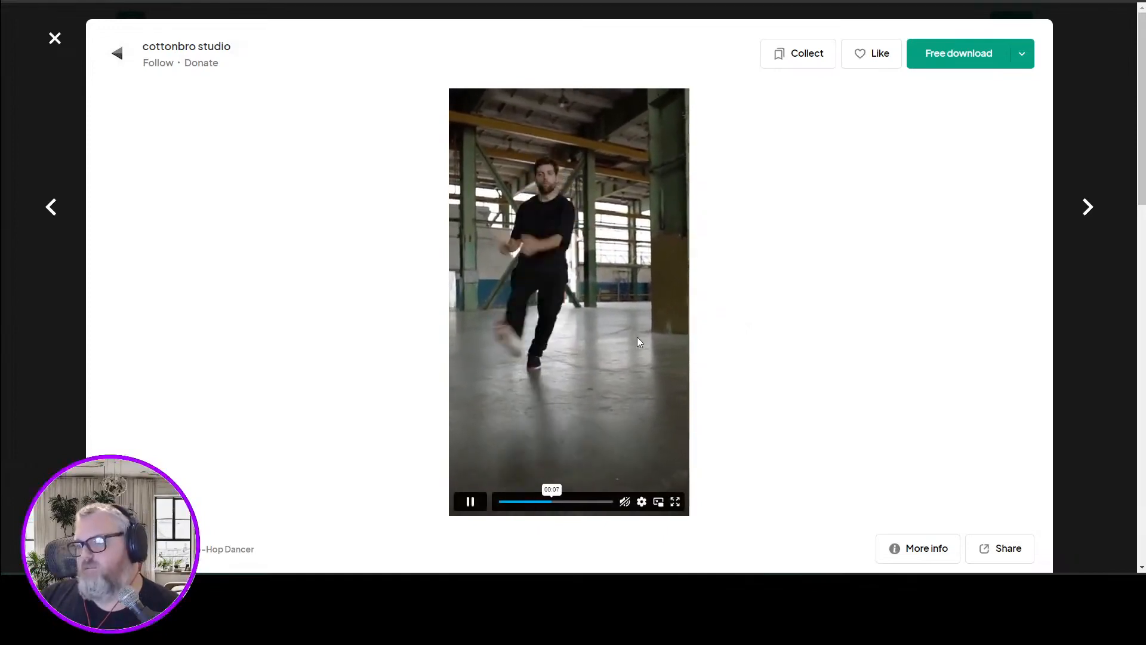
left_click(1022, 54)
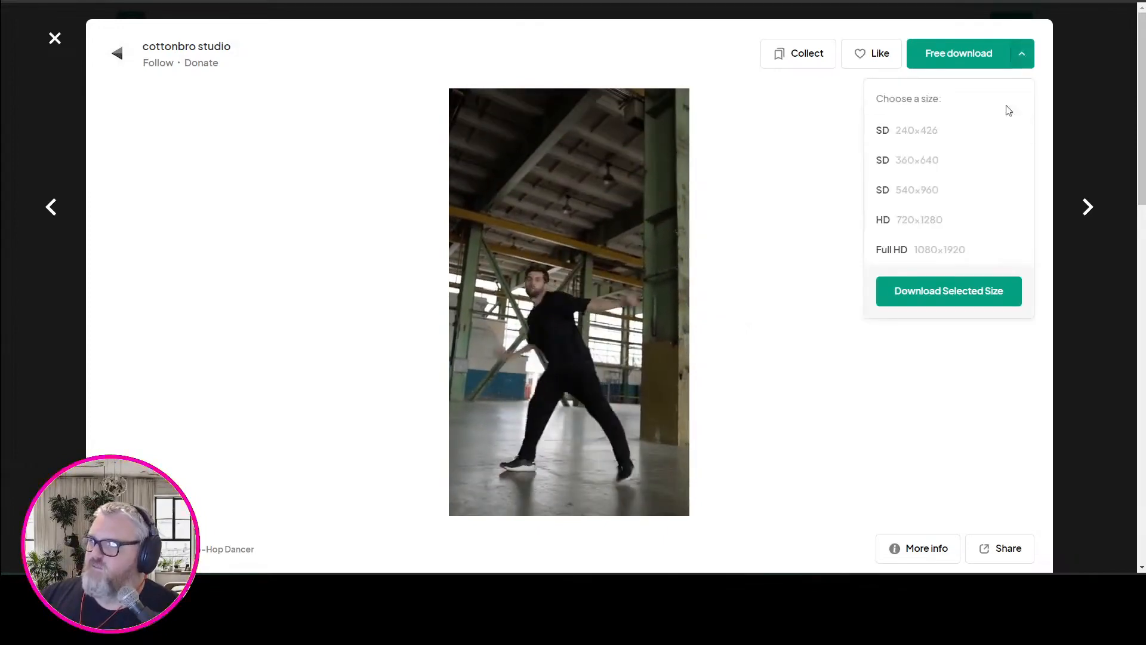
left_click(942, 225)
left_click(933, 288)
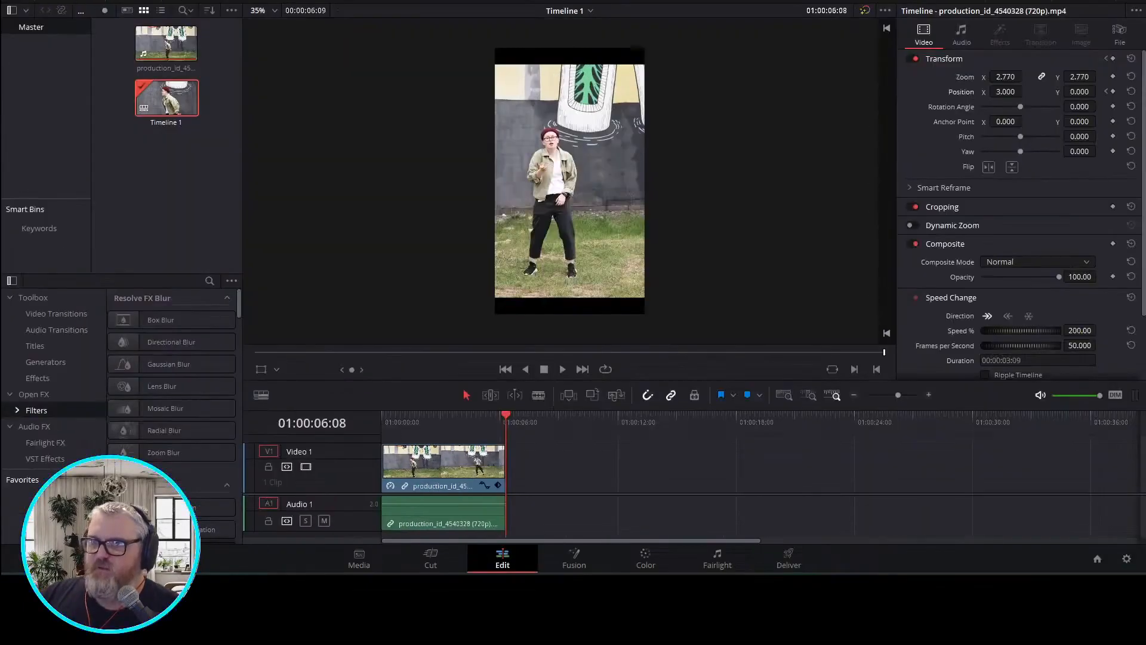
left_click(75, 1)
left_click(96, 5)
left_click(533, 314)
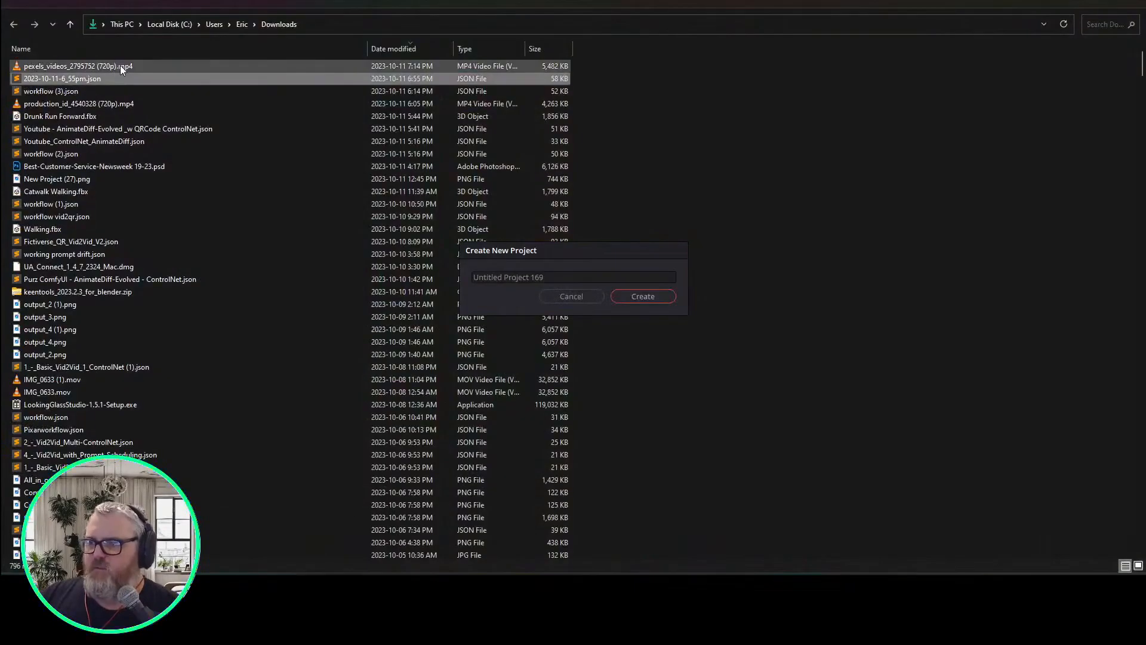
left_click(642, 297)
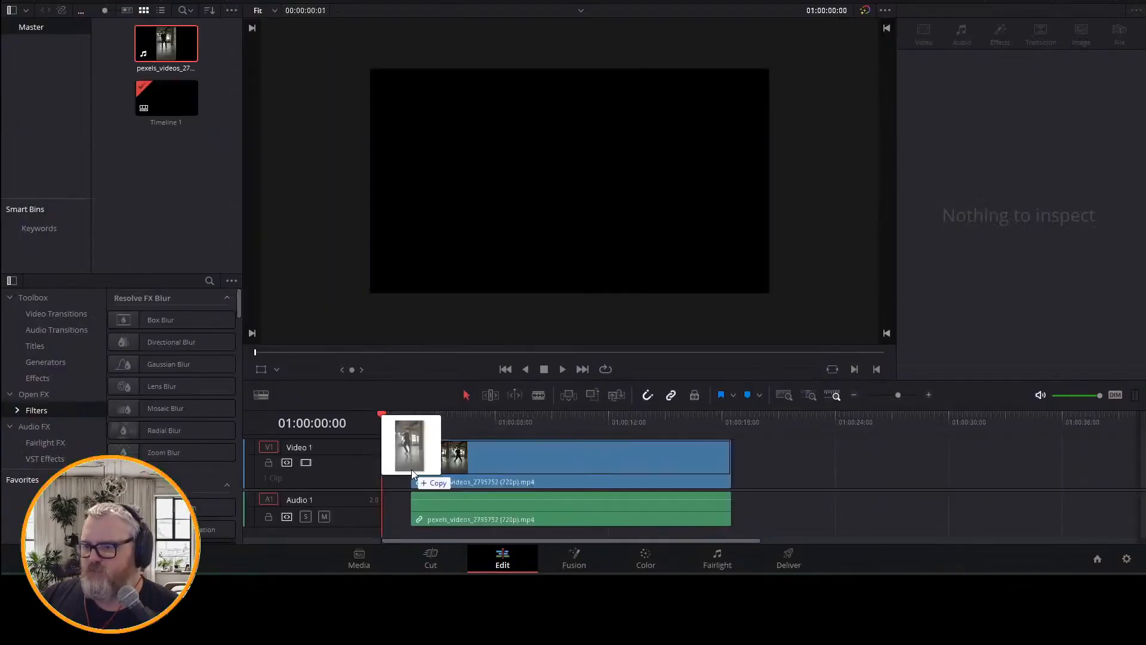
left_click_drag(422, 472, 422, 471)
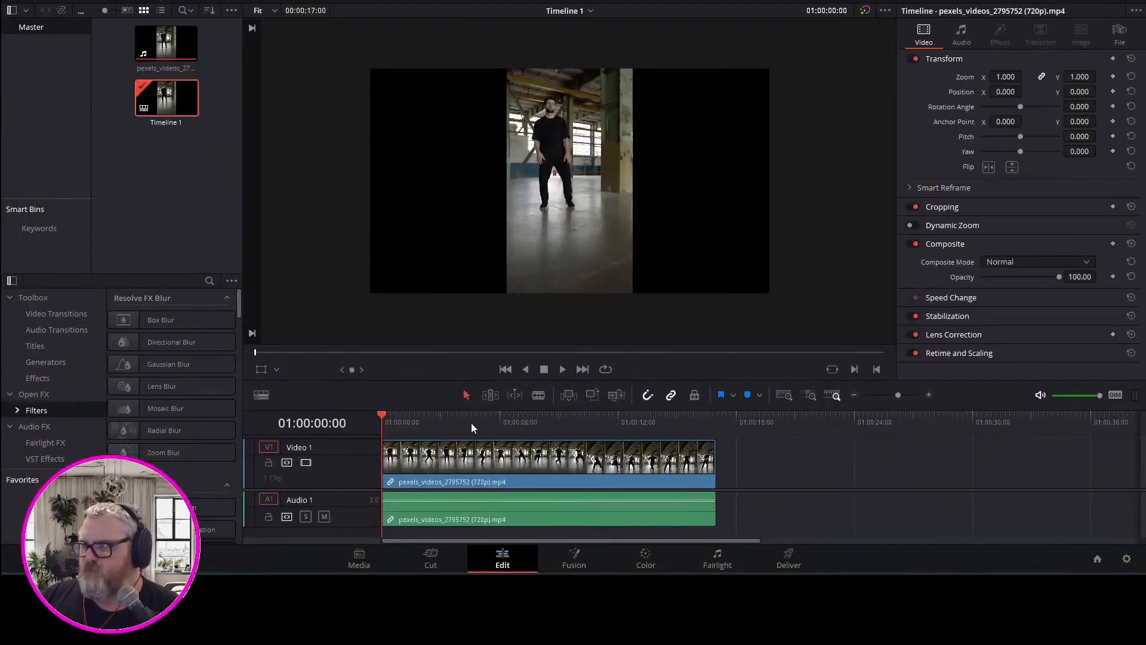
Set the project's timeline resolution to 720 × 1280
key("shift+9")
type("1280")
left_click(838, 500)
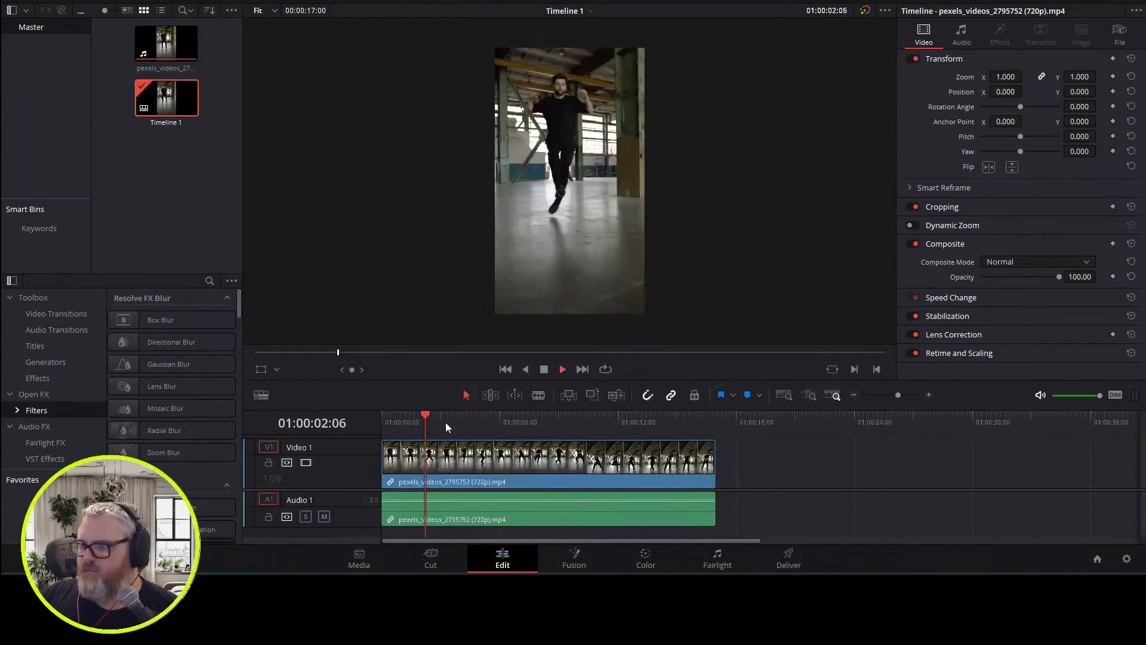
Play the dance clip, scale it to a zoom of 1.300 and set its Position Y to -173
left_click(383, 421)
key("space")
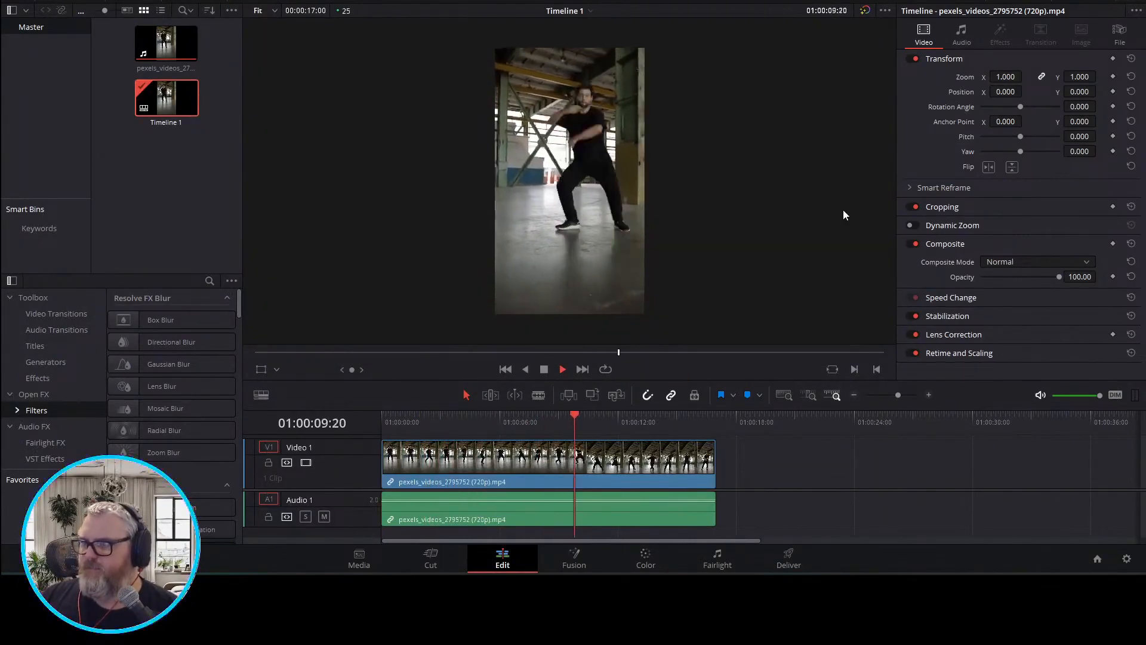
left_click(667, 443)
key("Home")
left_click_drag(1005, 76, 1059, 77)
left_click_drag(1079, 91, 1108, 92)
key("space")
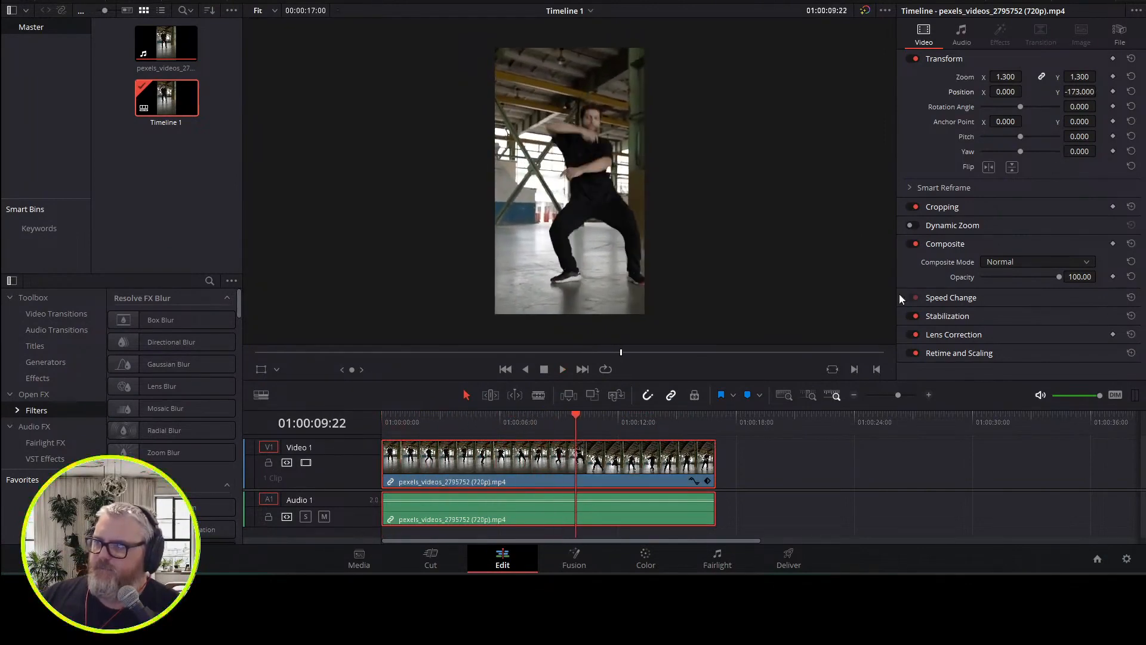
Step back a few frames from 01:00:09:22 and keyframe the clip's Position before the camera move
key("space")
key("Left")
key("Left")
key("Left")
key("Left")
key("Left")
key("Left")
left_click(1113, 92)
Advance past the camera move, set Position Y to 177 to keep the dancer in frame, and play on
key("Right")
key("Right")
key("Right")
key("Right")
key("Right")
key("Right")
key("Right")
key("Right")
key("Right")
key("Right")
key("Right")
key("Right")
key("Right")
key("Right")
key("Right")
key("Right")
key("Right")
key("Right")
key("Right")
key("Right")
key("space")
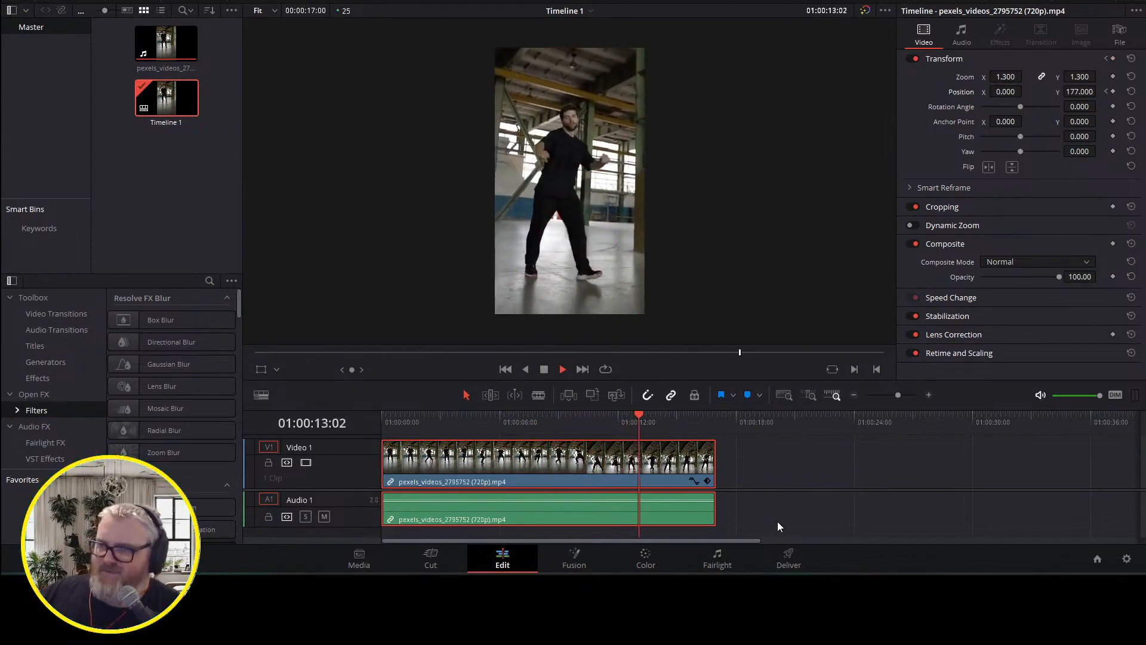
Reduce the clip's zoom to 1.170 and loop the playback over the whole clip
key("space")
left_click_drag(1006, 75, 983, 102)
key("space")
left_click_drag(591, 427, 635, 431)
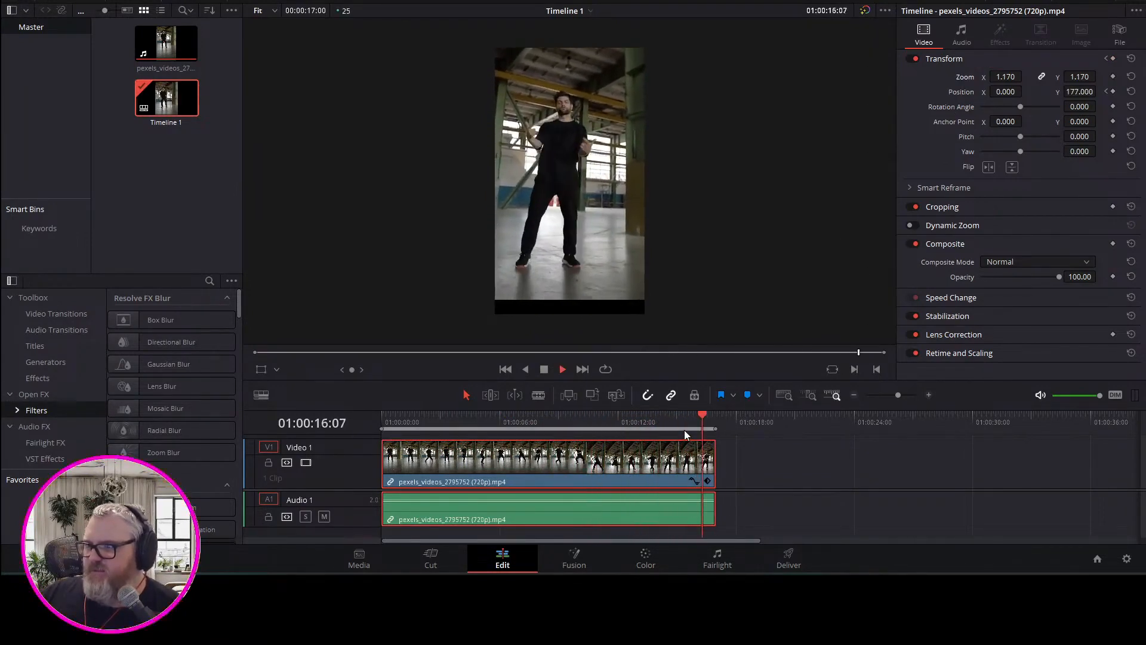
left_click(607, 370)
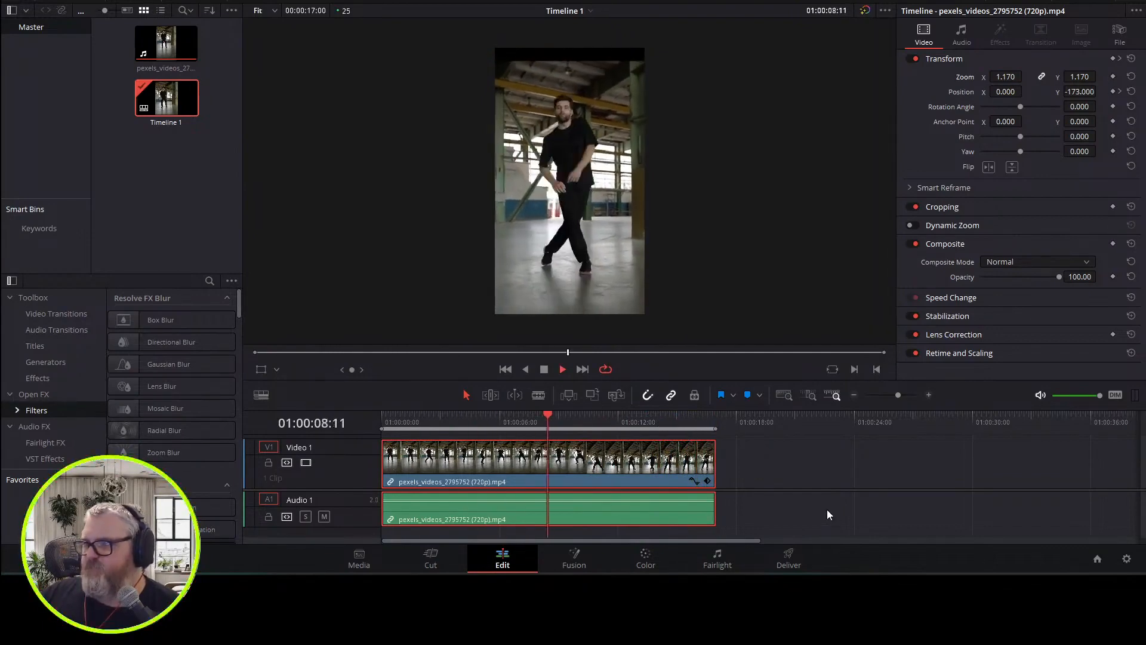
right_click(557, 464)
left_click(812, 459)
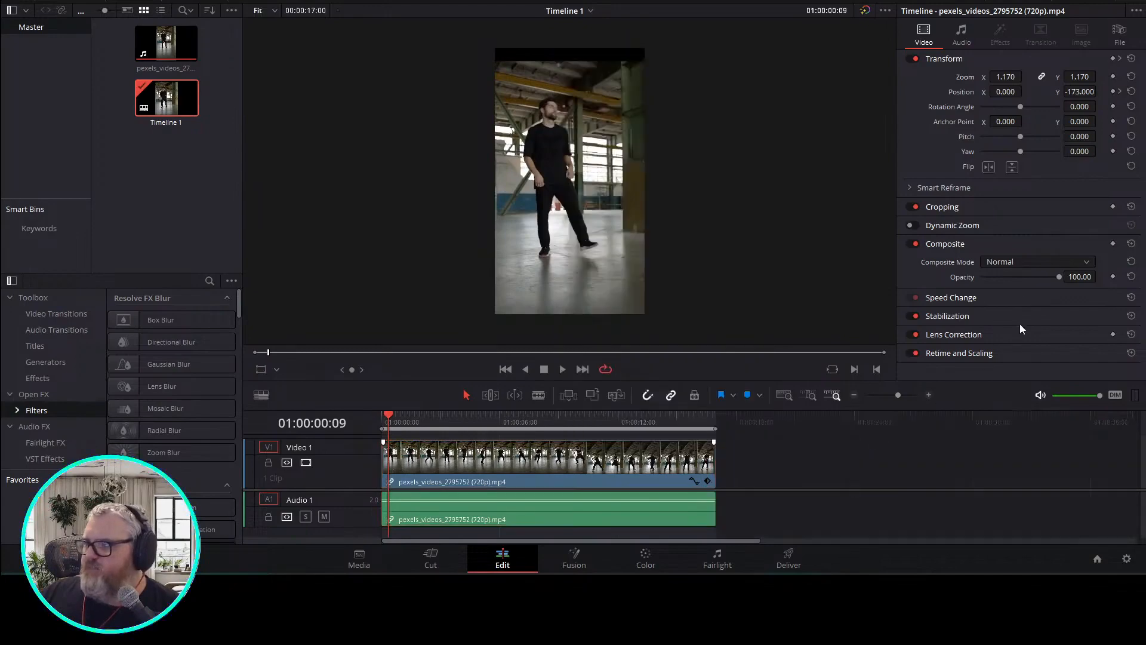
Set the clip's speed to 200% in Speed Change
left_click(951, 297)
double_click(1079, 331)
type("200")
key("Return")
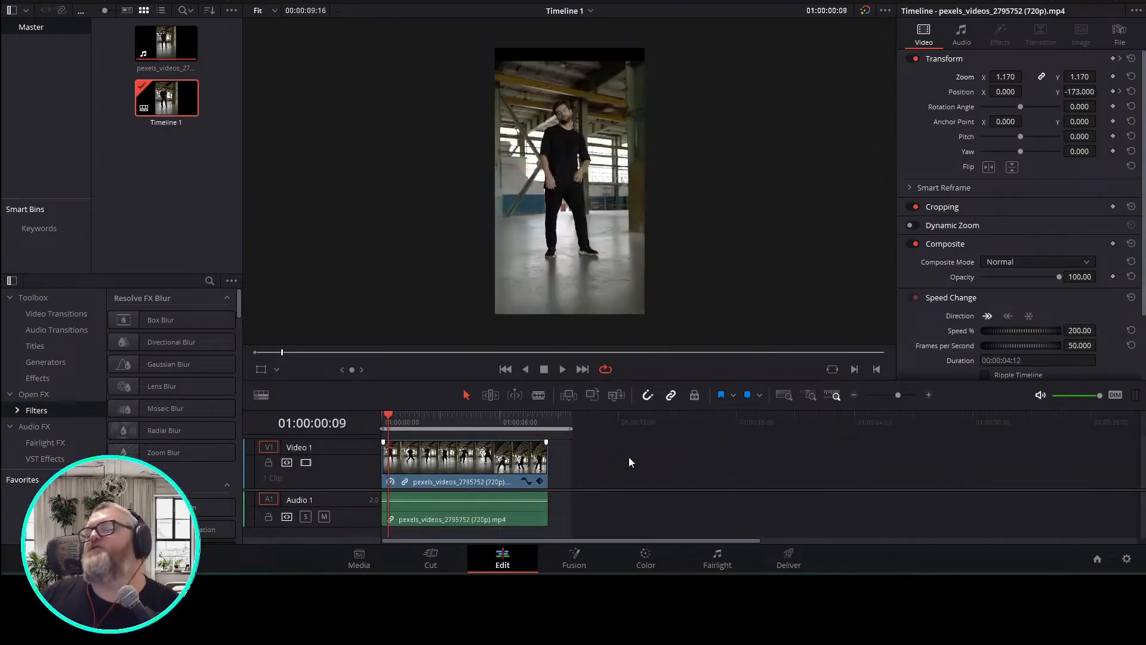
Undo the speed change, the reduced zoom and the Position adjustments on the clip
key("ctrl+z")
key("ctrl+z")
key("ctrl+z")
key("ctrl+z")
key("ctrl+z")
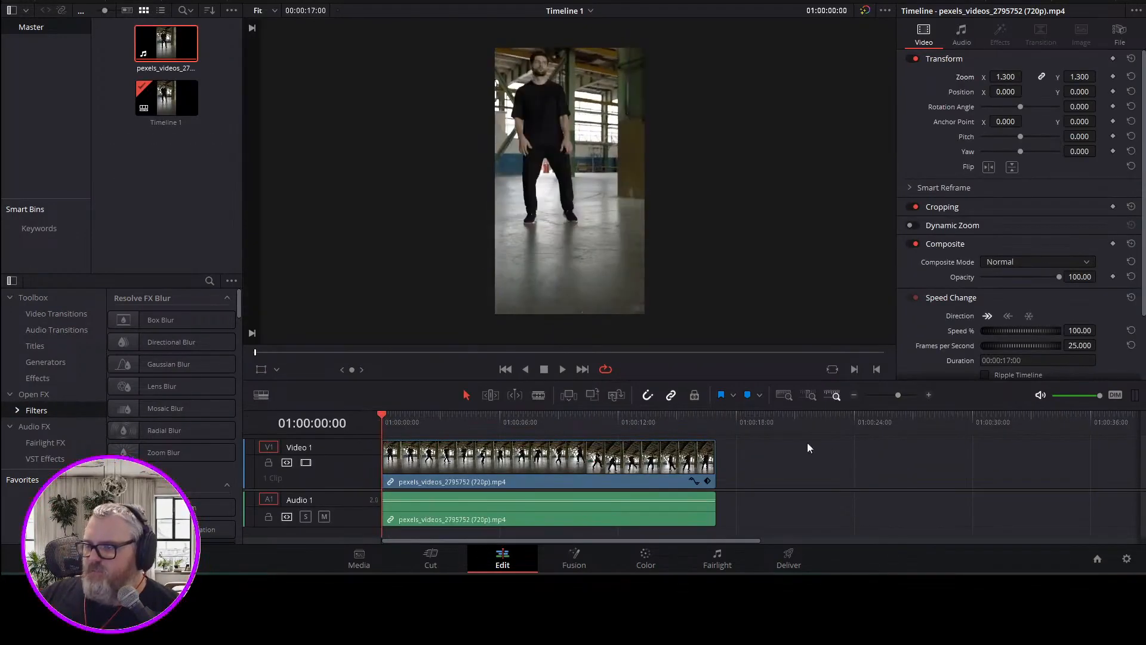
Set the clip's speed to 150% and play the timeline from the beginning
left_click(627, 456)
double_click(1079, 331)
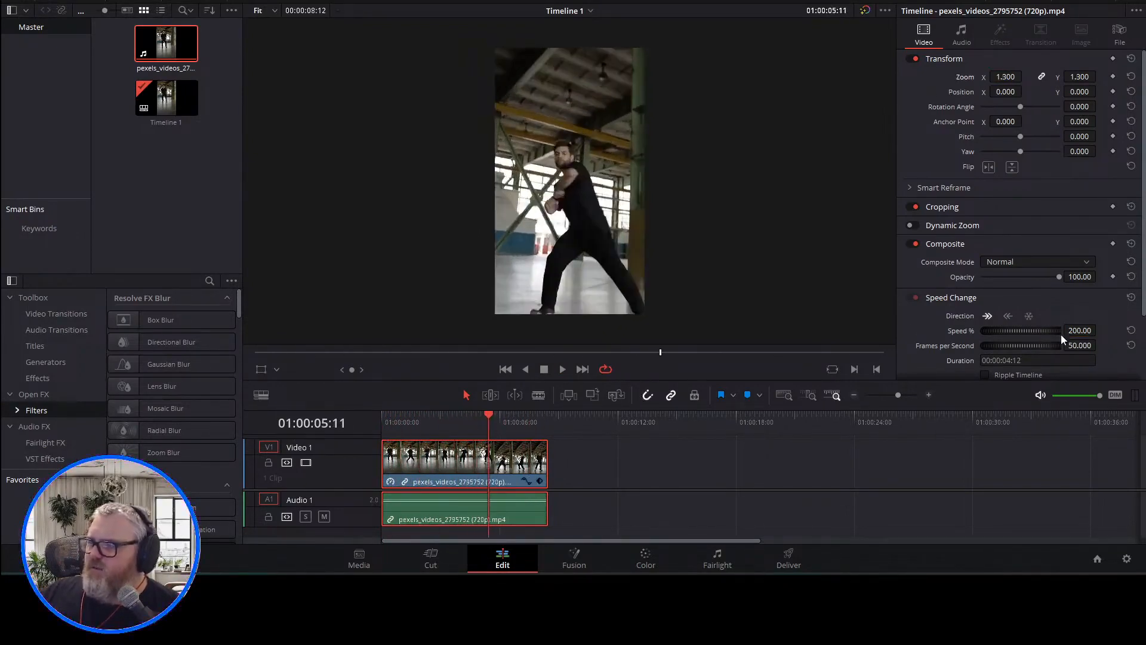
left_click(1081, 330)
type("1")
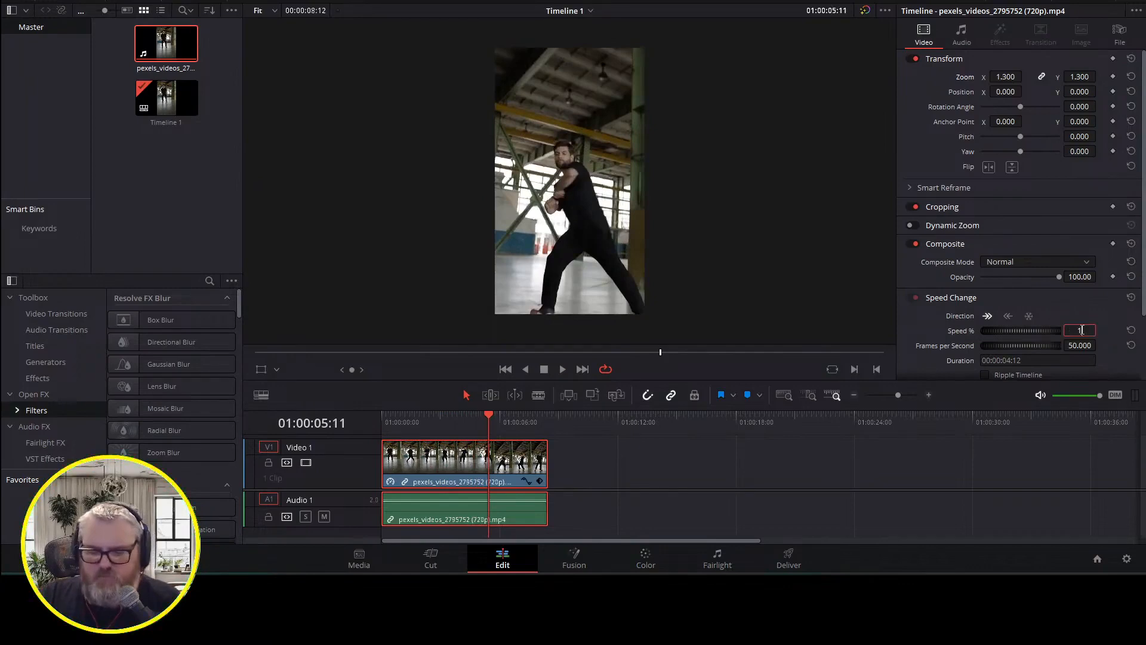
type("50")
key("Return")
key("Home")
key("space")
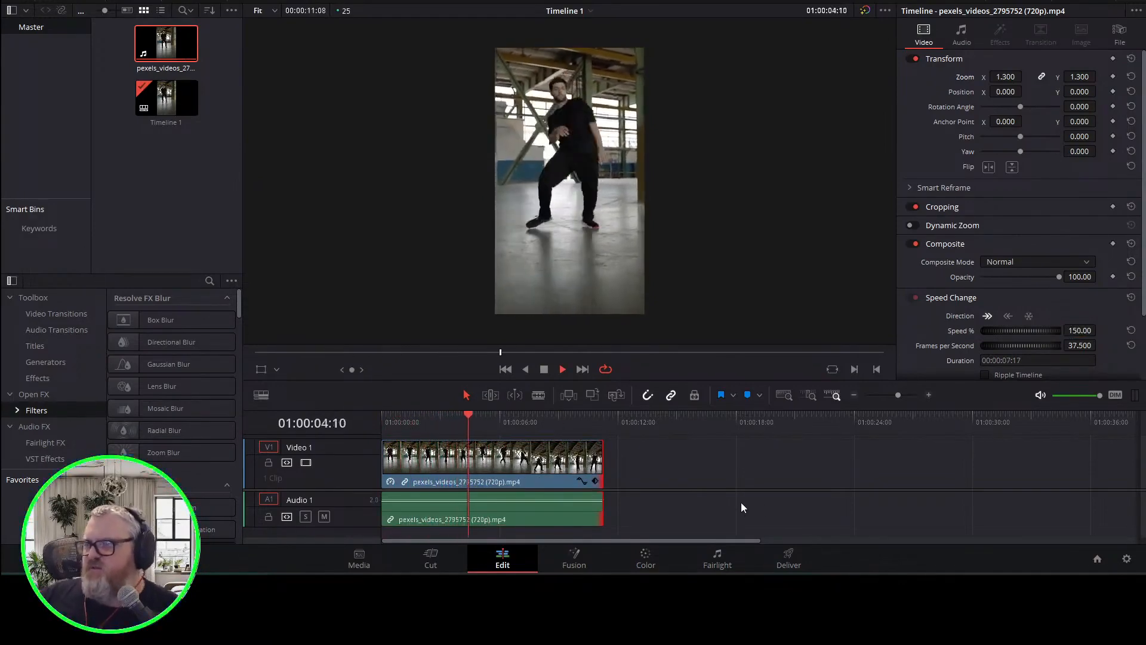
Set the clip's zoom to 1.230 and its Position Y to -159
key("space")
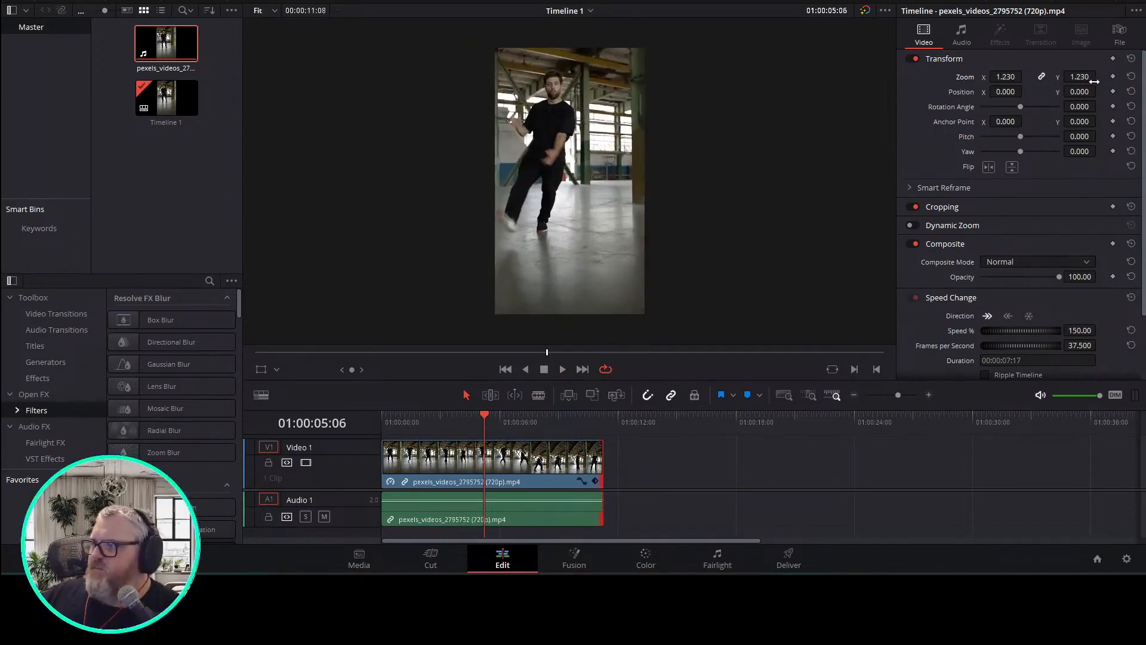
key("space")
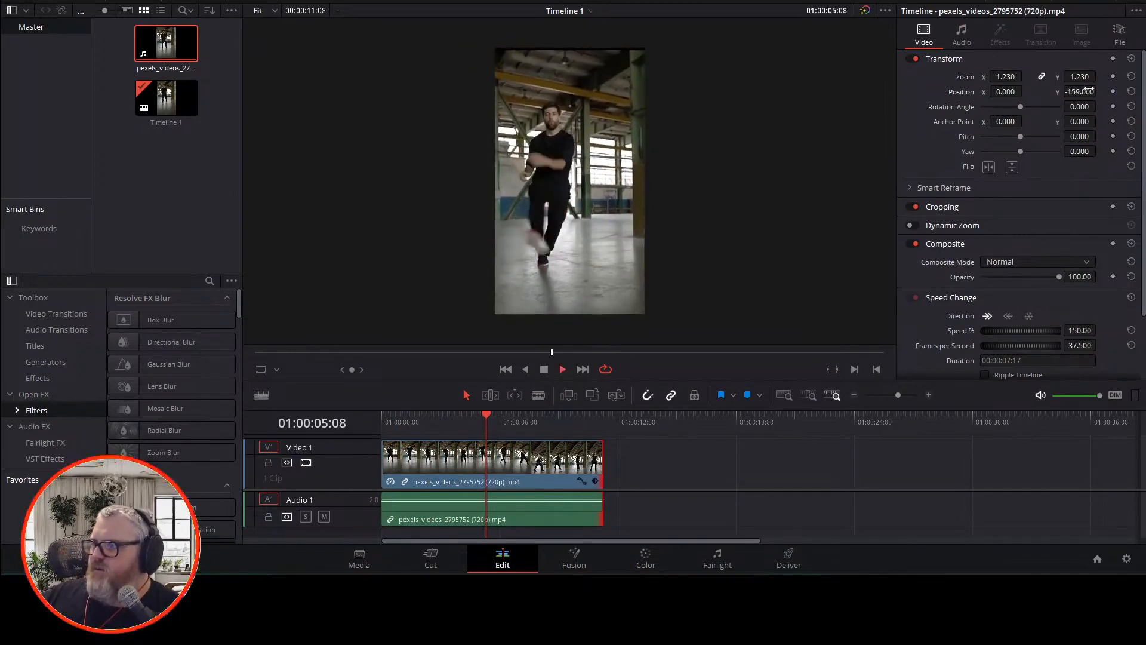
left_click_drag(501, 419, 538, 418)
left_click_drag(1079, 91, 1099, 91)
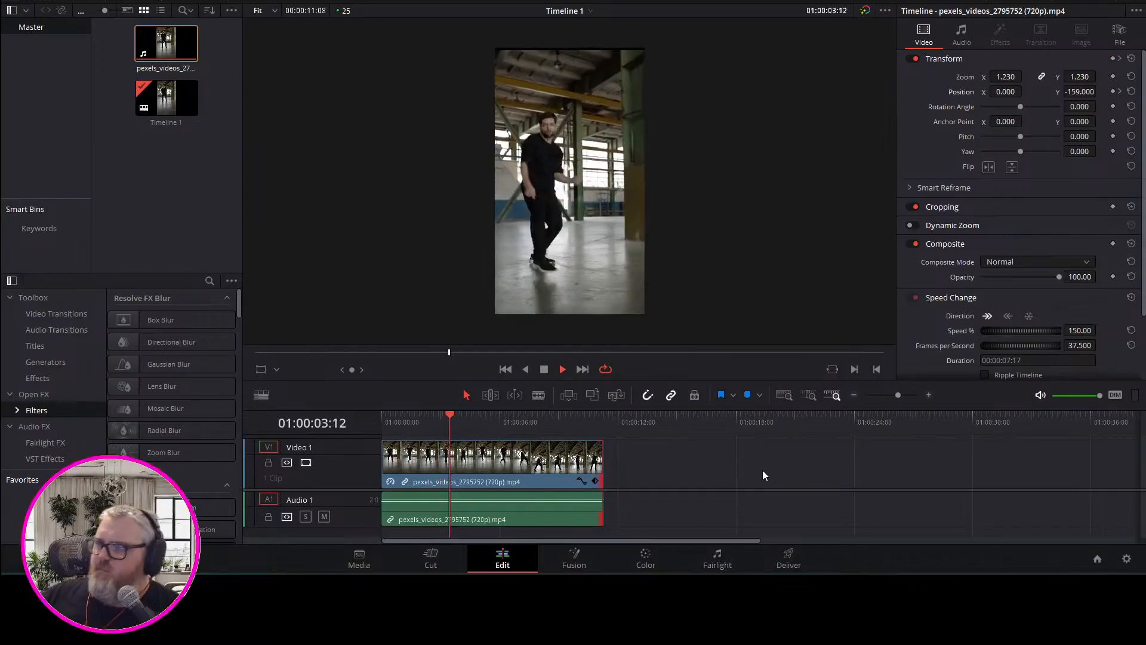
Find the frame where the camera move starts, around 01:00:06:15, and keyframe the clip's Position there
left_click_drag(476, 421, 557, 421)
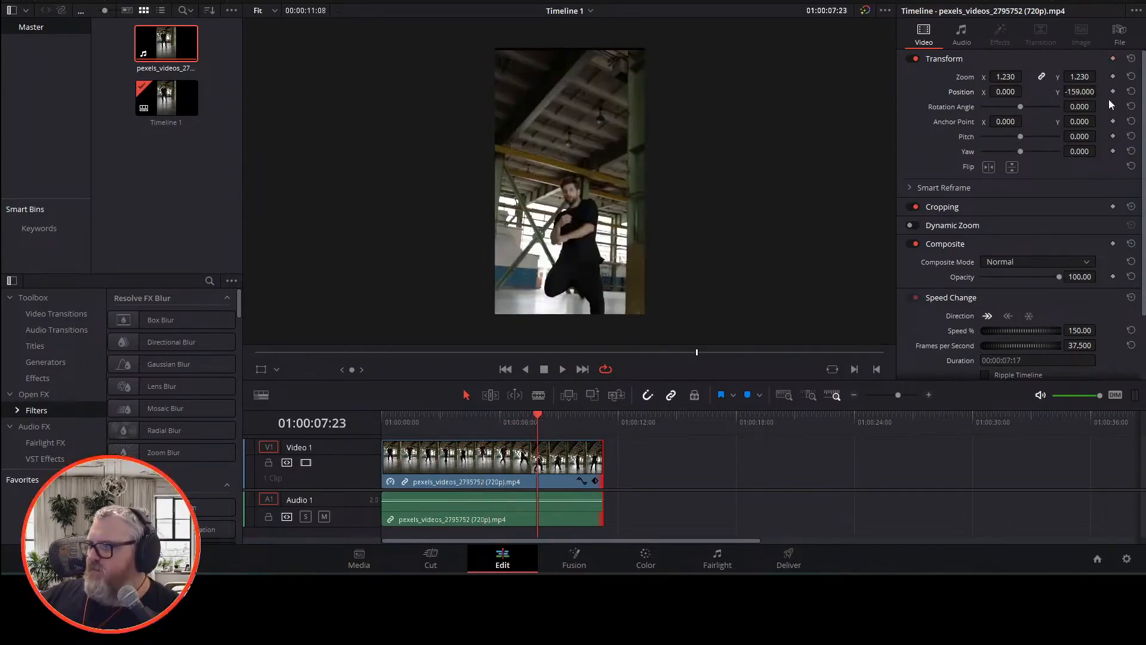
left_click(525, 433)
key("Left")
key("Right")
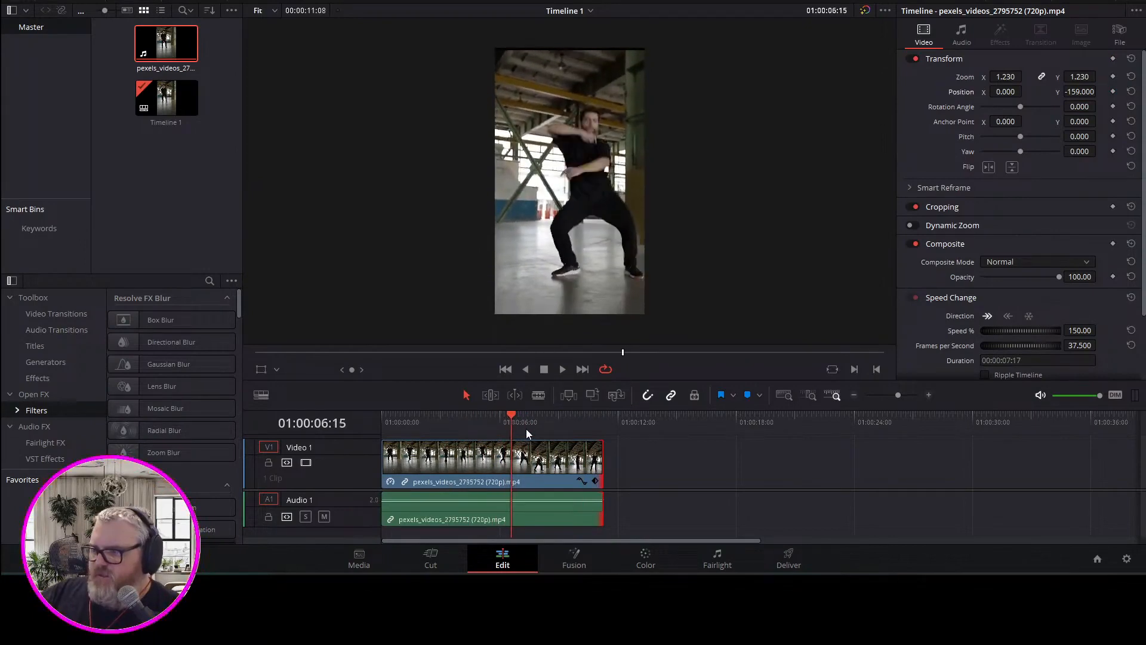
key("Left")
key("Right")
key("Right")
key("Right")
key("Right")
key("Right")
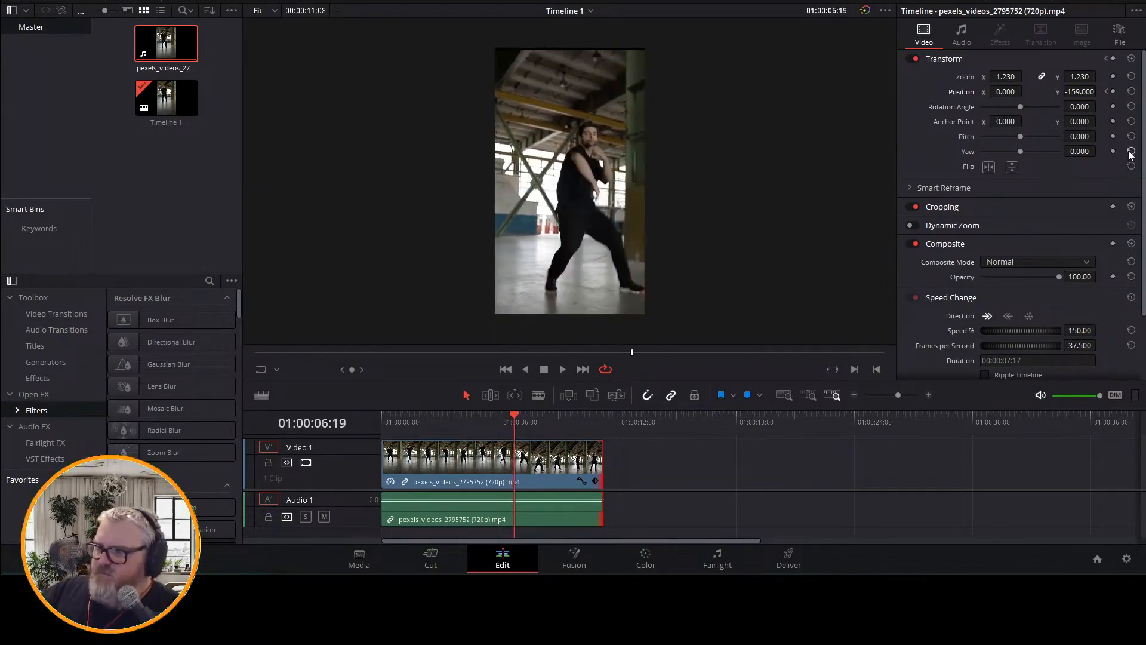
Keyframe Position Y at 138 around 01:00:07:11 and play the reframed camera move
key("Right")
key("Right")
key("Right")
key("Right")
key("Right")
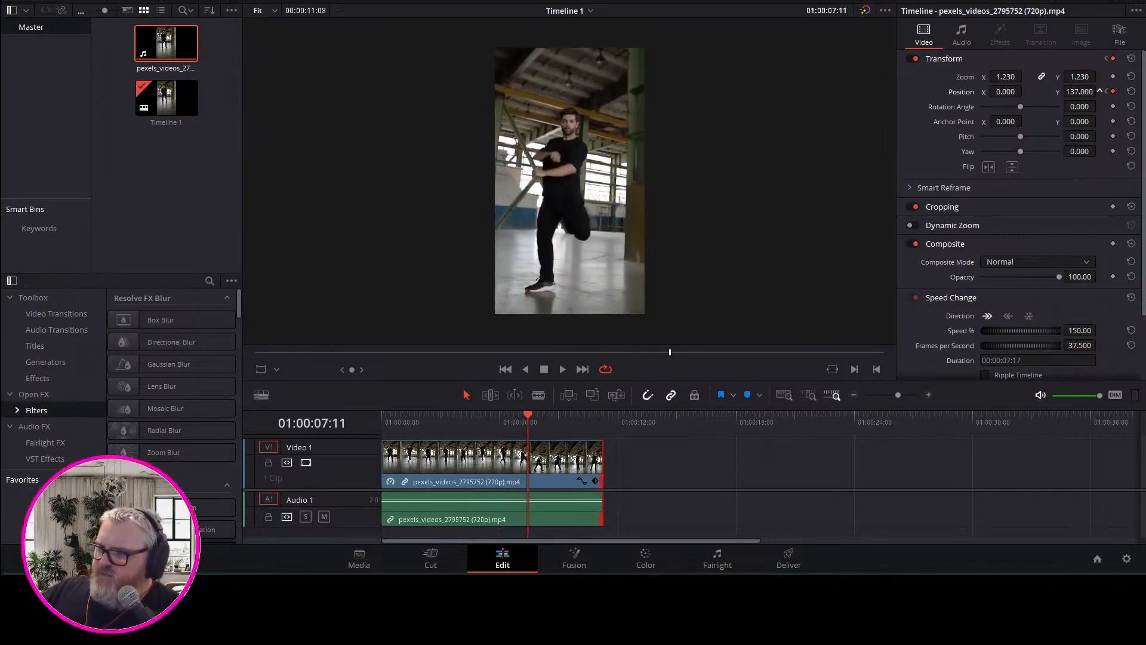
left_click(504, 417)
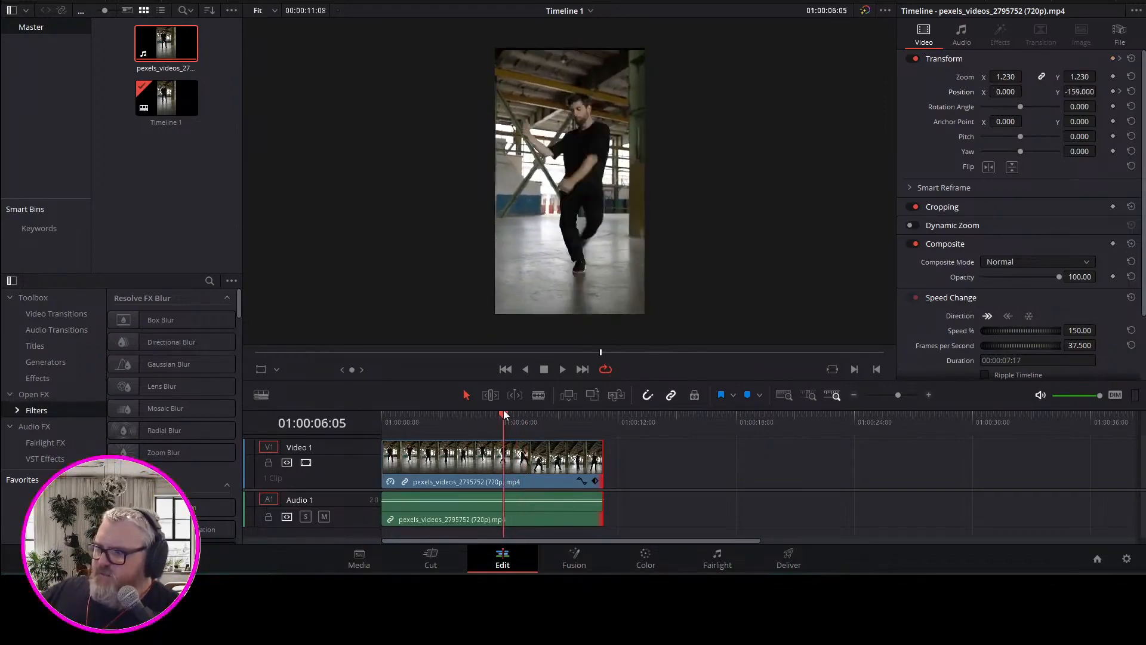
key("space")
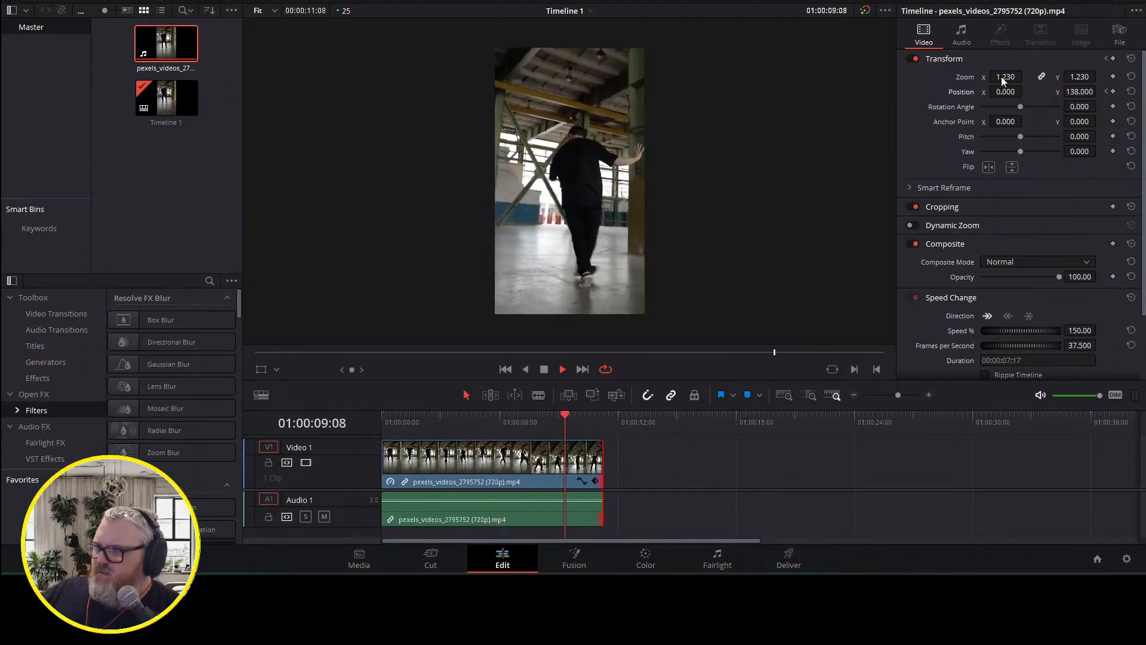
Revert the clip's zoom and Position keyframes and set its speed back to 100%
left_click(503, 425)
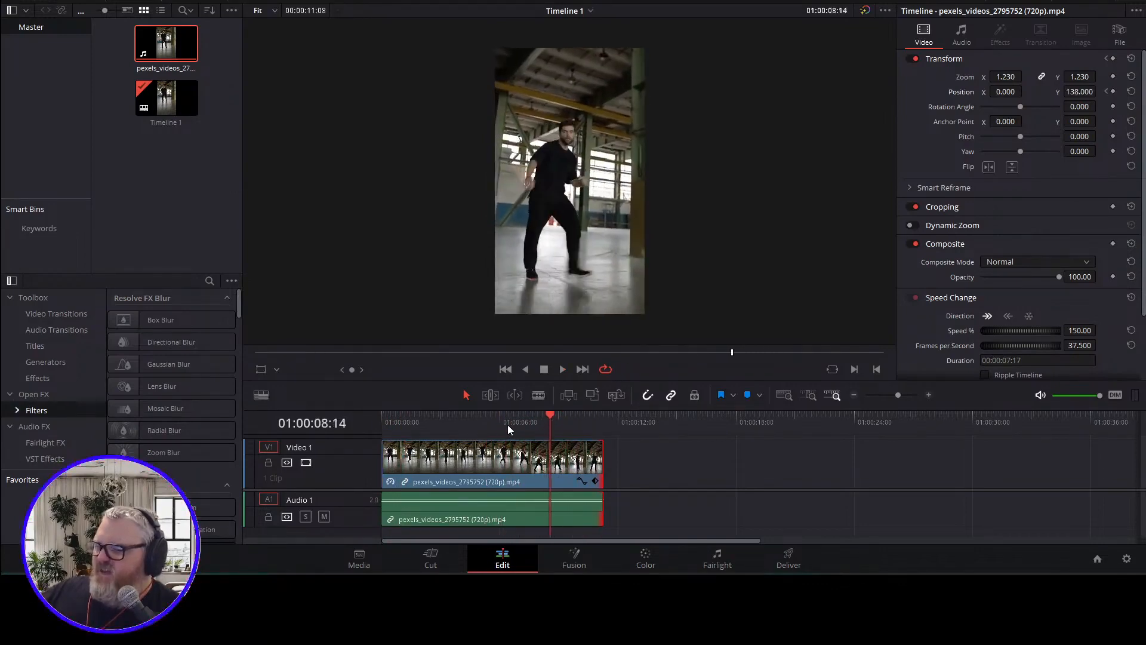
left_click(501, 424)
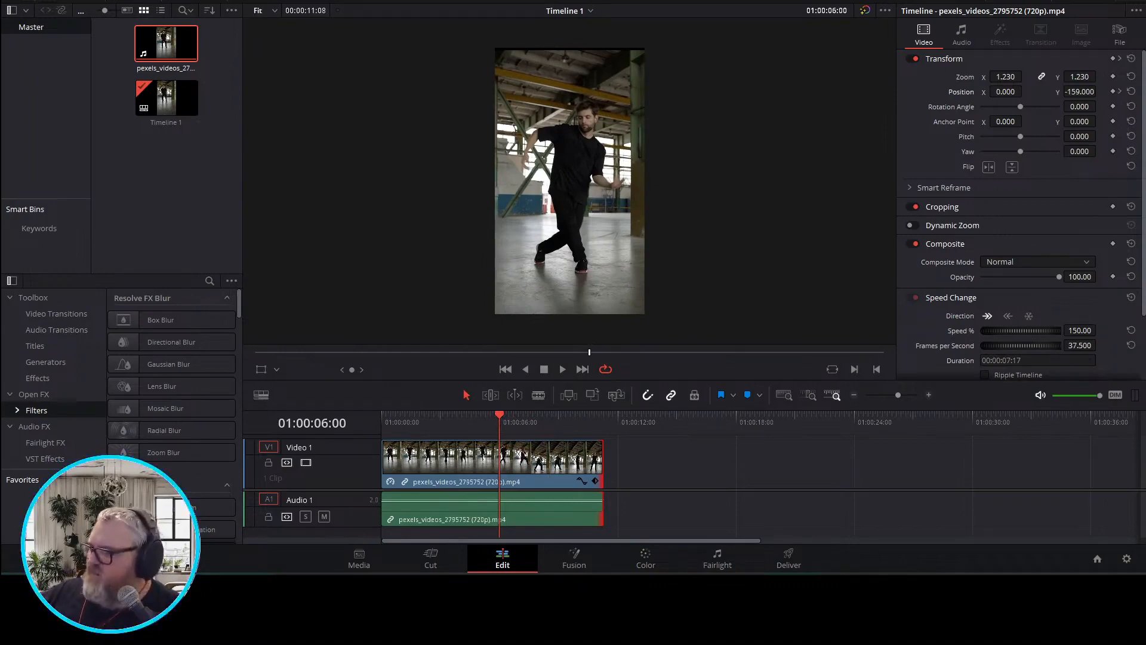
key("space")
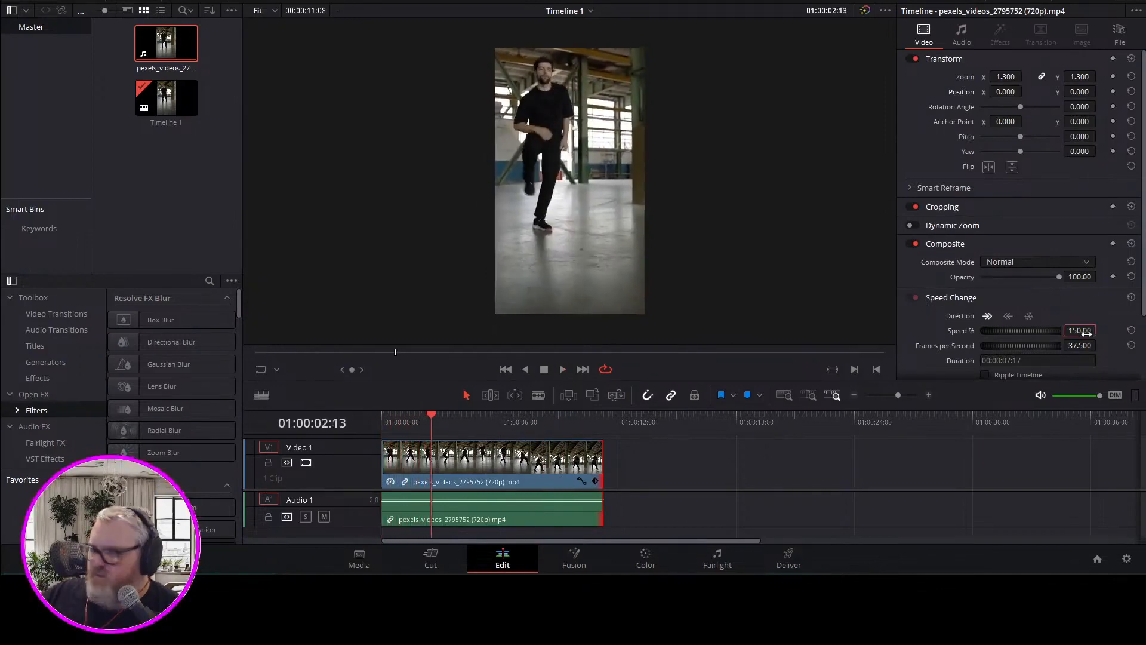
left_click_drag(1087, 334, 1056, 334)
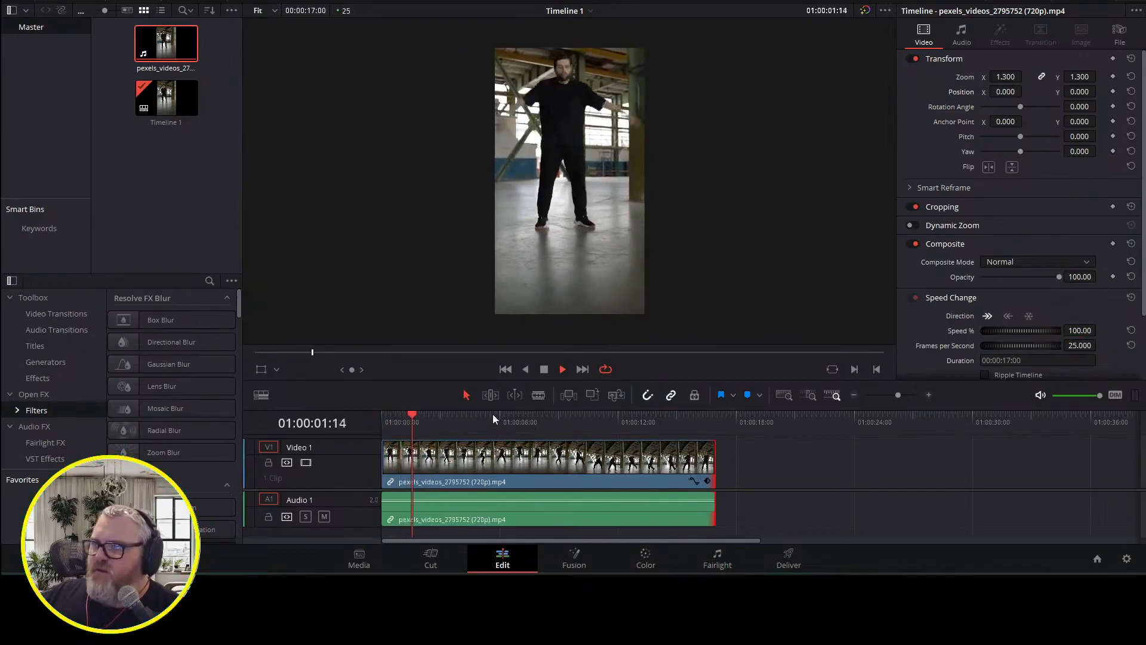
Shift the dancer down in the frame, keyframe Position Y to 183 after the camera move near 01:00:11:03, and replay that section
left_click_drag(489, 417, 363, 389)
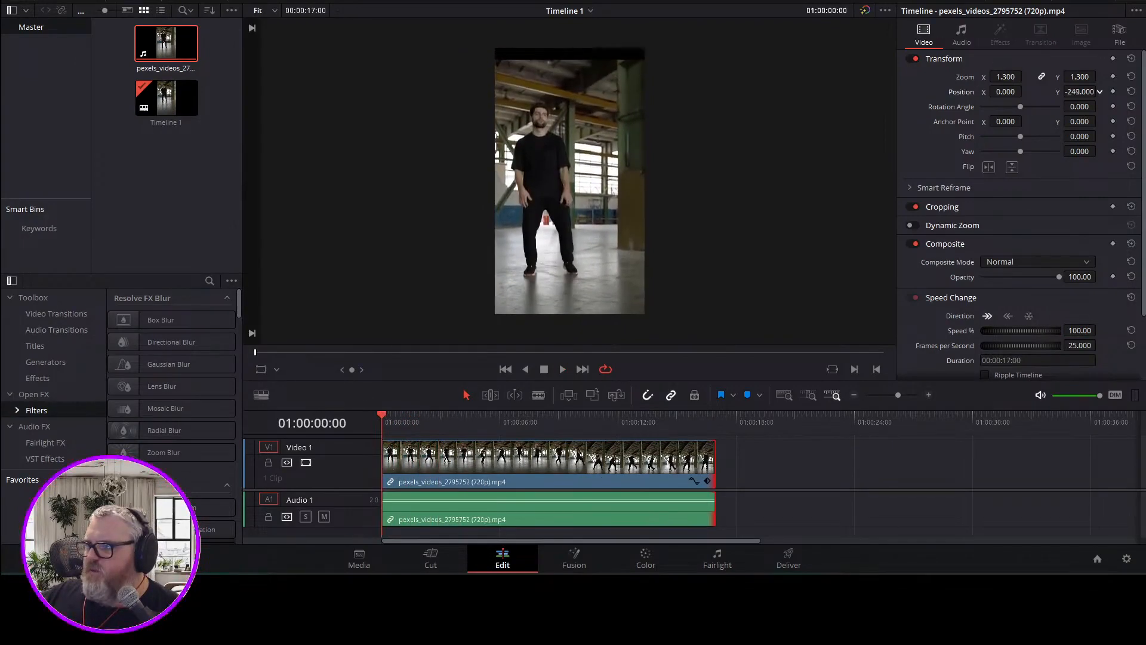
left_click_drag(399, 418, 600, 418)
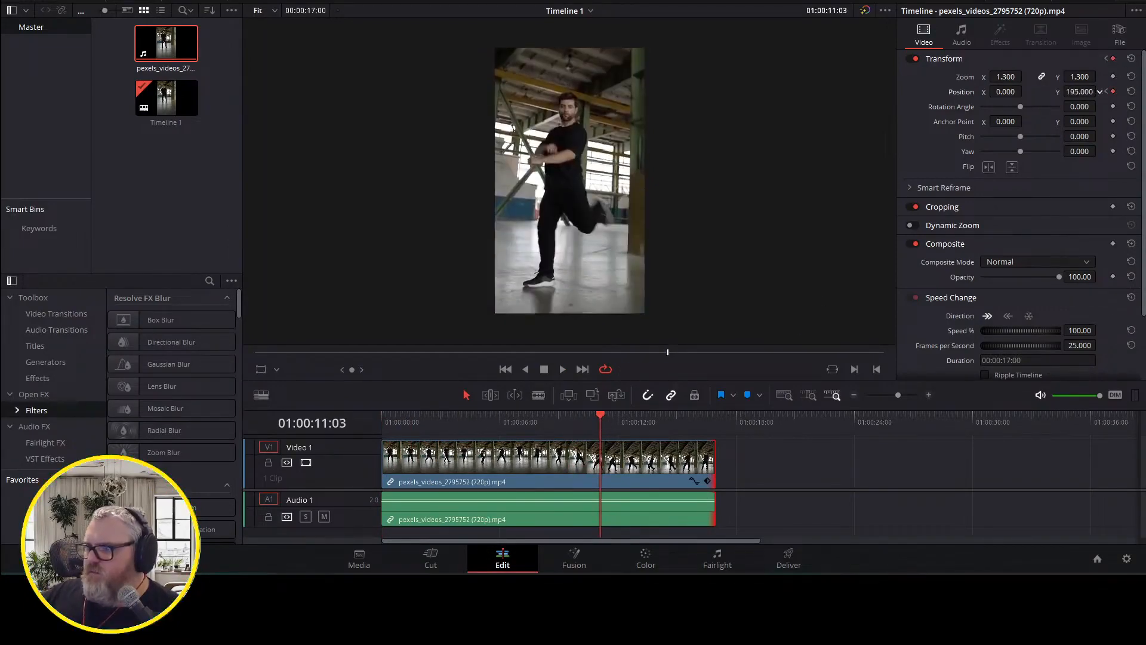
left_click(1106, 91)
left_click(1120, 91)
left_click_drag(1092, 91, 1079, 92)
left_click_drag(600, 420, 492, 420)
key("space")
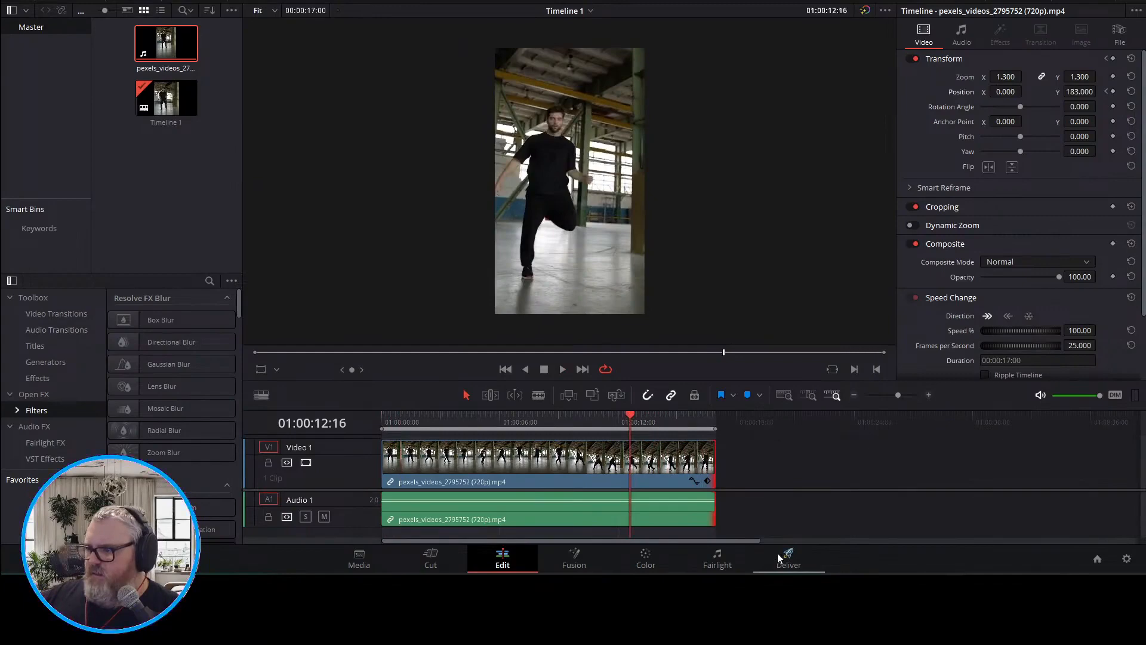
Choose the H.264 Master render preset on the Deliver page and name the output file dancer_warehouse
left_click(788, 558)
left_click(94, 45)
left_click(90, 93)
type("dancer_warehouse")
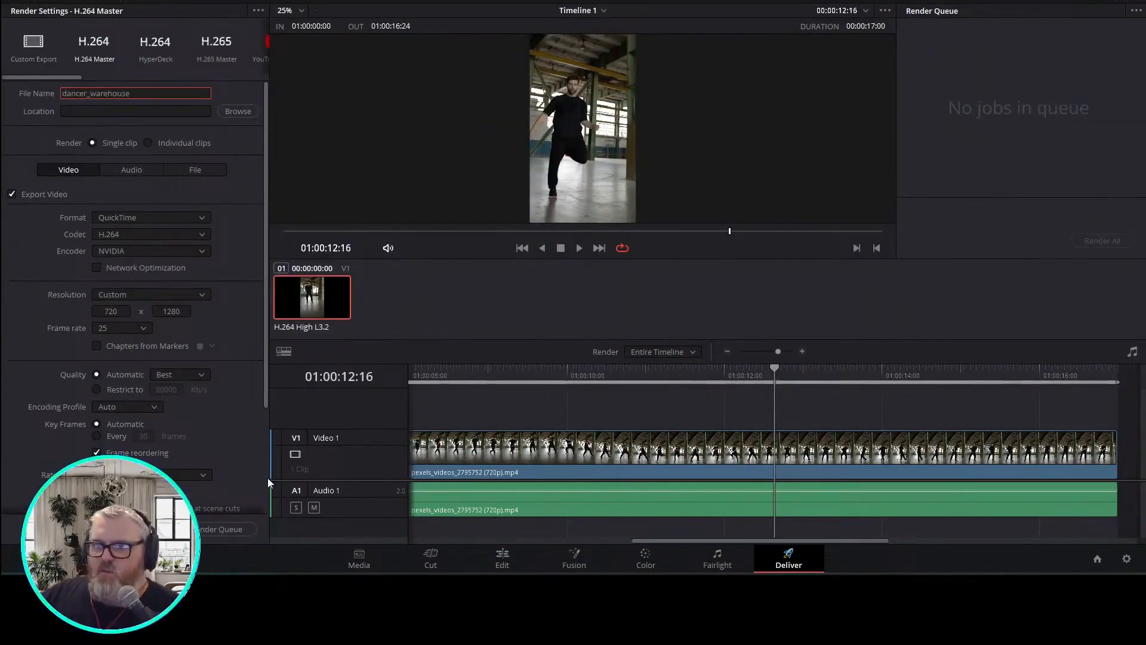
Add the dancer_warehouse export to the render queue and render it
left_click(221, 529)
left_click(1102, 240)
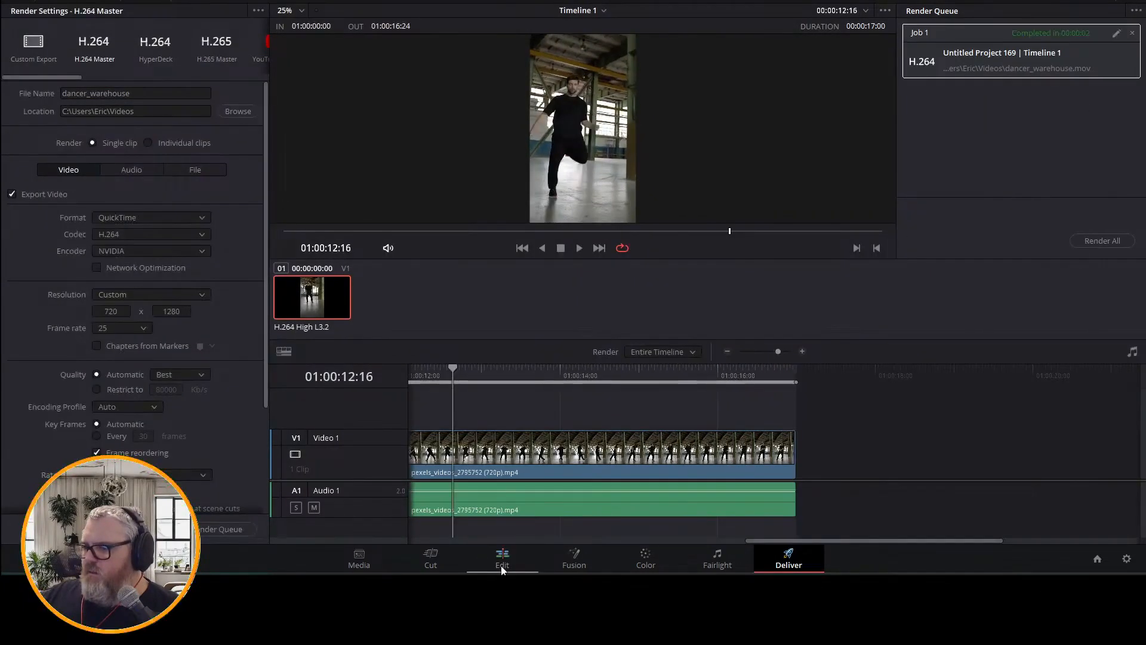
Replace the timeline clip with the rendered dancer_warehouse.mov, set its speed to 200%, and play it from the start
left_click(502, 558)
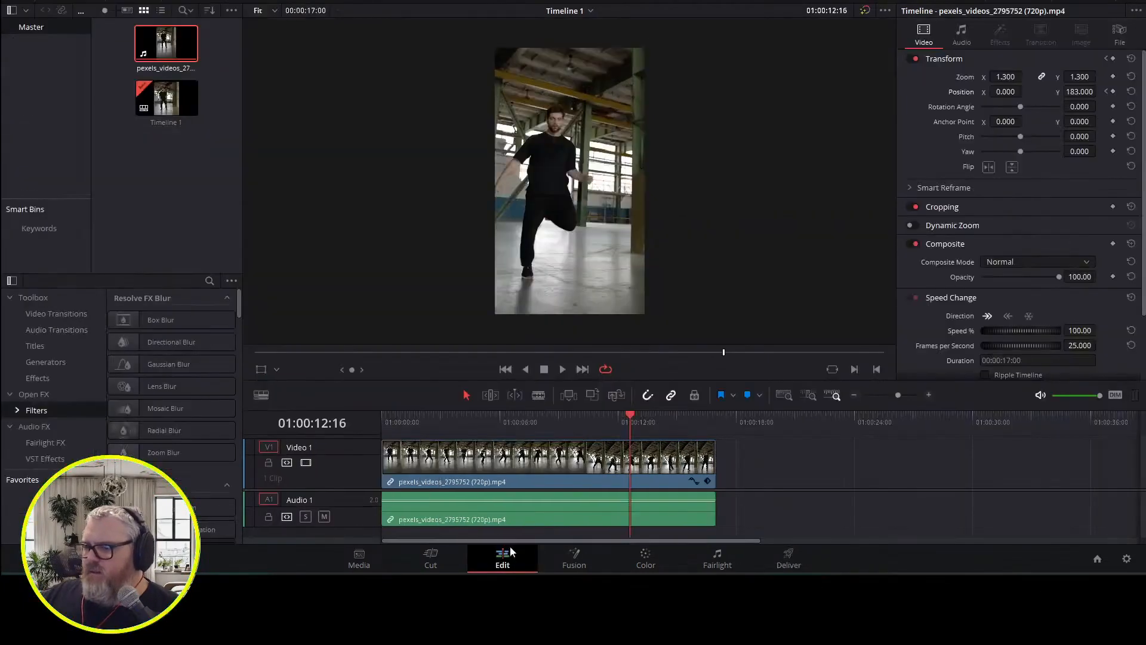
key("Delete")
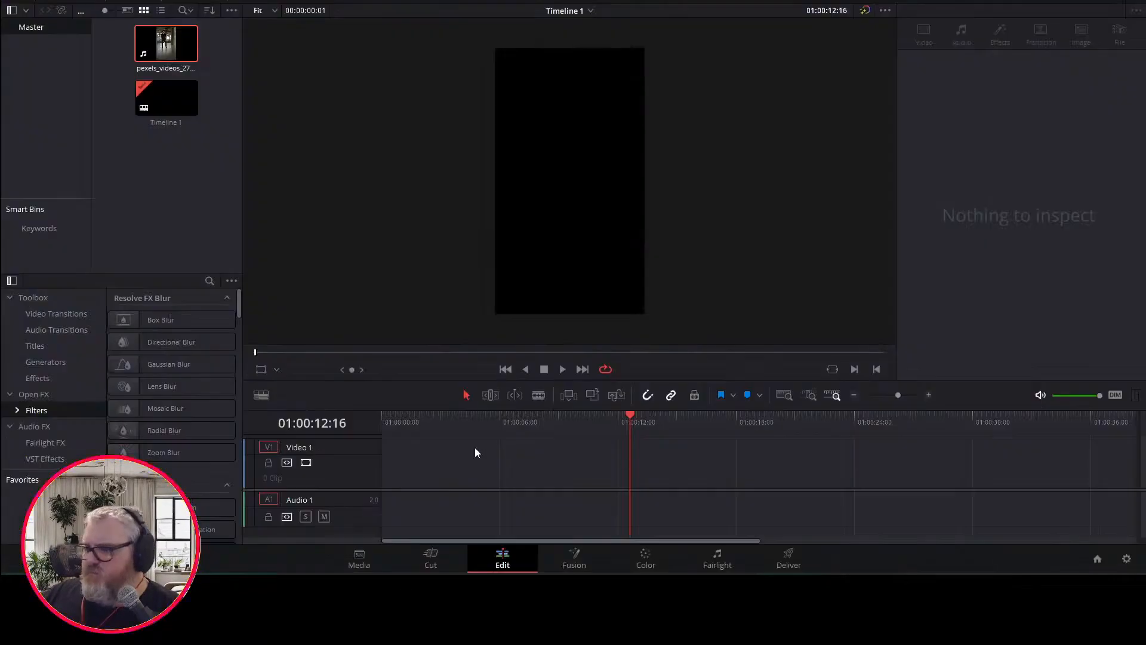
left_click_drag(474, 446, 476, 467)
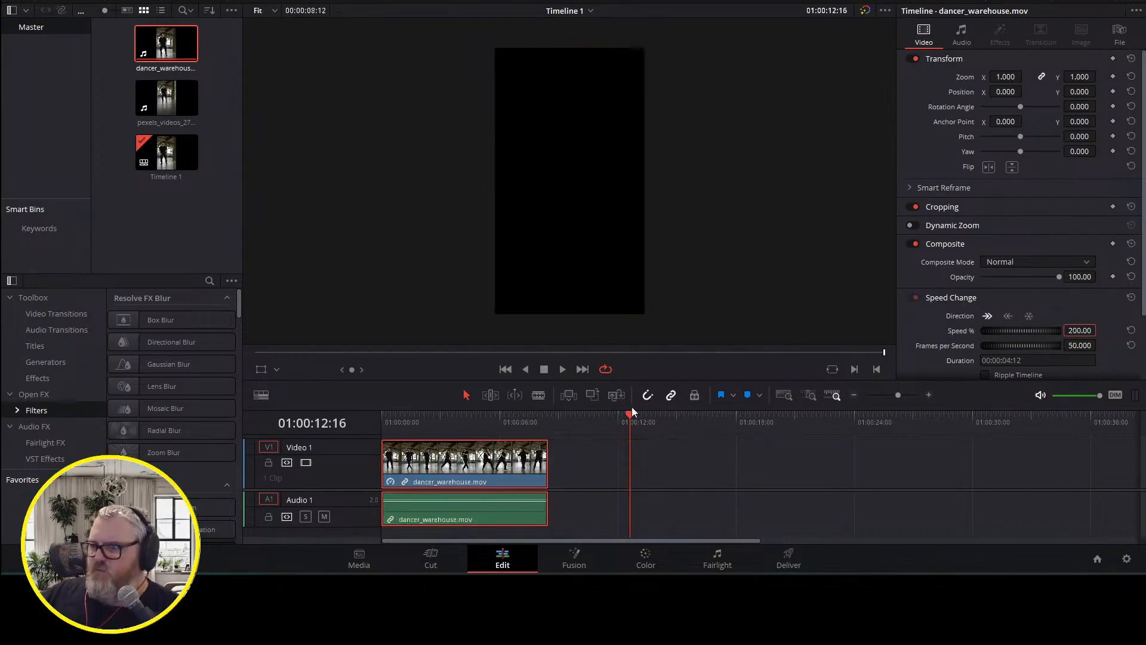
key("Home")
key("space")
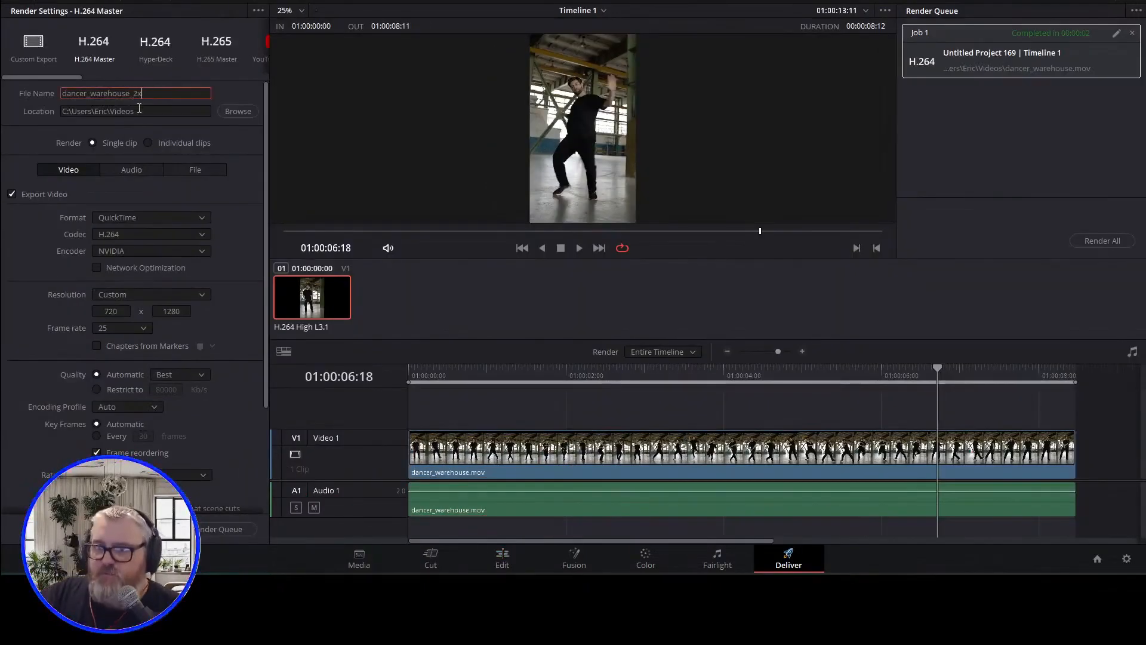
Render the sped-up timeline to a new file named dancer_warehouse_2x
left_click(215, 529)
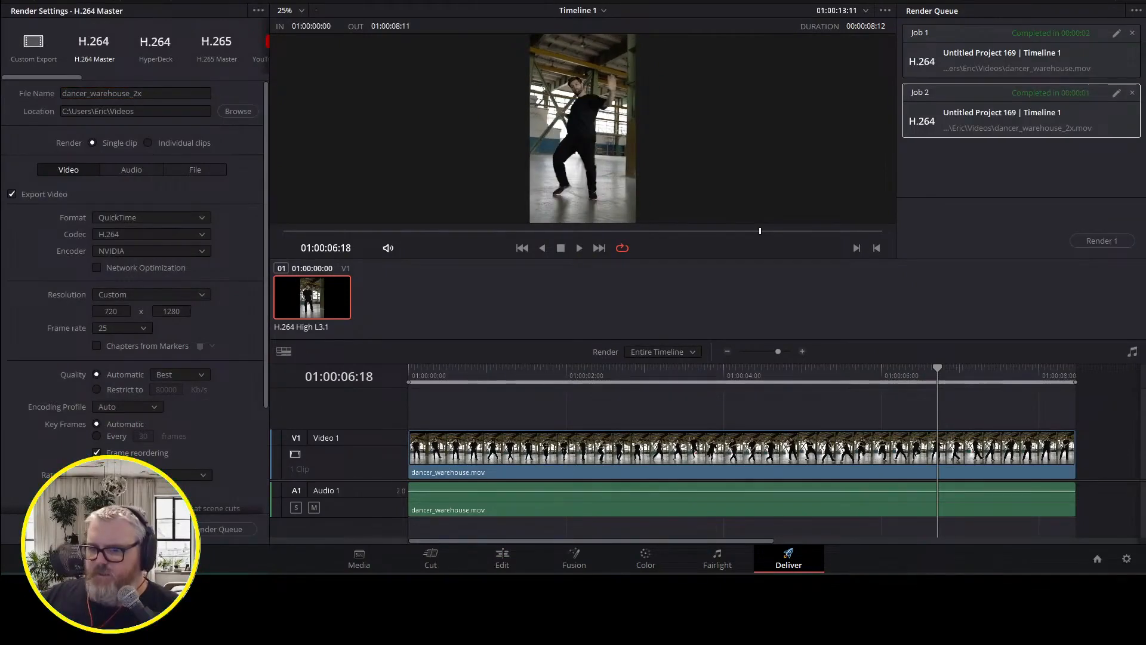
Switch to the command prompt and create a folder named frames2 inside Videos
mouse_move(194, 586)
left_click(297, 520)
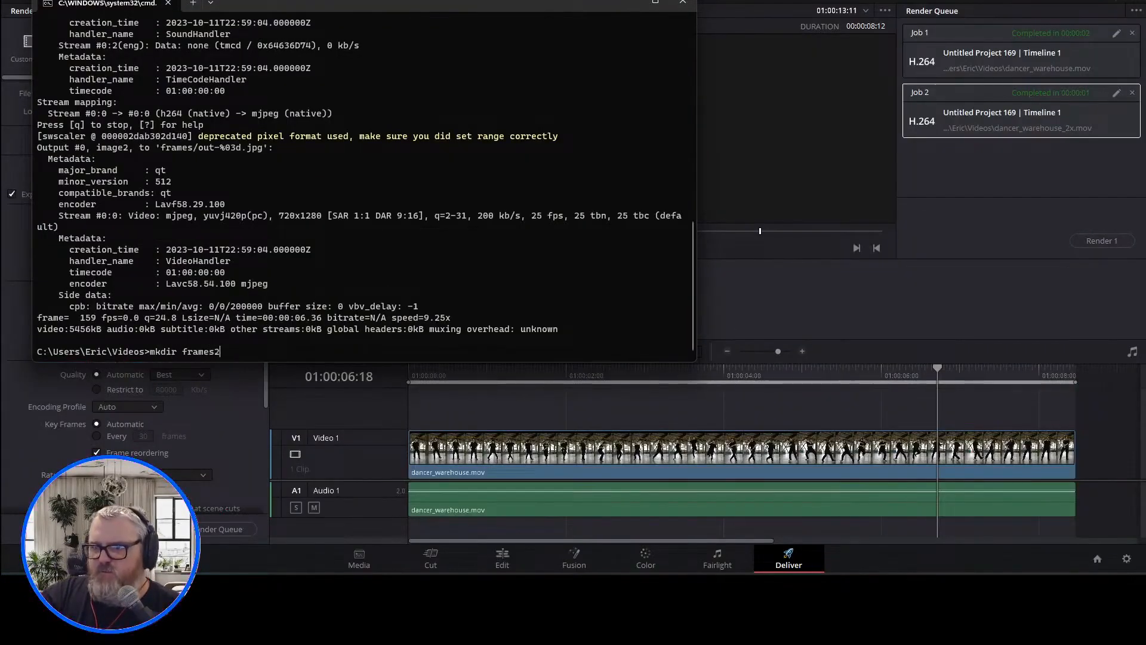
key("Return")
Reuse the previous ffmpeg command to extract frames from dancer_warehouse_2x.mov into frames2/out-%03d.jpg
key("Up")
key("Up")
key("Up")
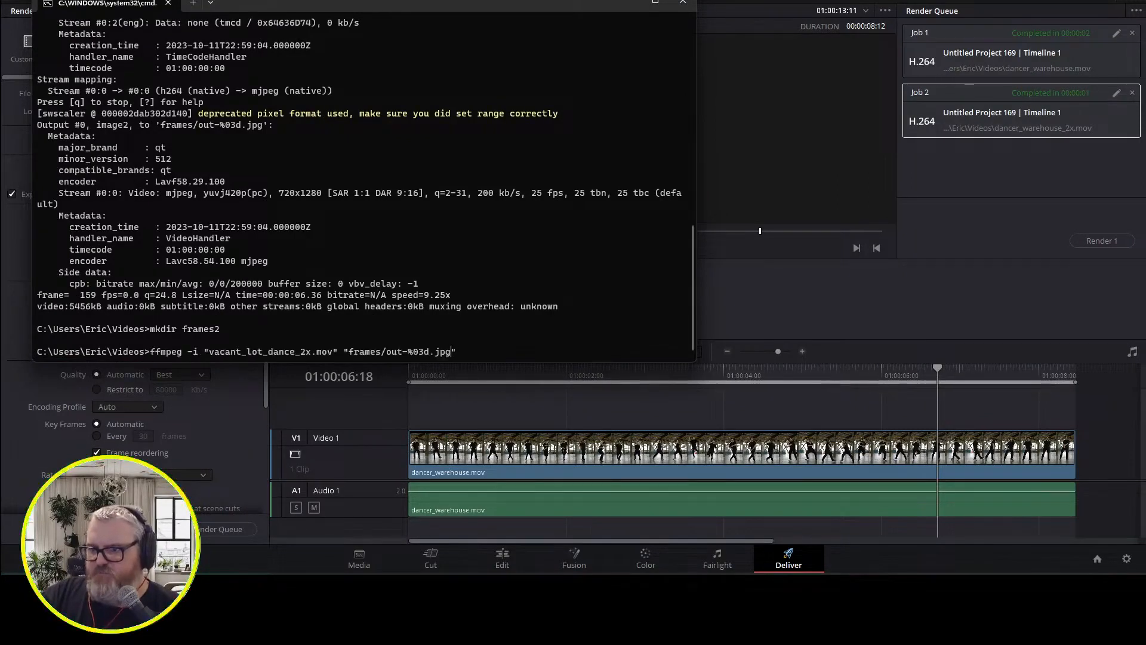
key("Left")
key("Left")
key("Left")
key("Left")
key("Left")
key("Left")
key("Left")
key("Left")
key("Left")
key("Left")
key("Left")
key("Left")
key("Left")
key("Left")
key("Left")
key("Left")
key("Left")
key("Left")
key("Left")
key("Left")
key("BackSpace")
key("BackSpace")
key("BackSpace")
key("BackSpace")
key("BackSpace")
key("BackSpace")
key("BackSpace")
key("BackSpace")
key("BackSpace")
key("BackSpace")
key("BackSpace")
key("BackSpace")
key("BackSpace")
key("BackSpace")
key("BackSpace")
key("BackSpace")
type("dancer_warehous")
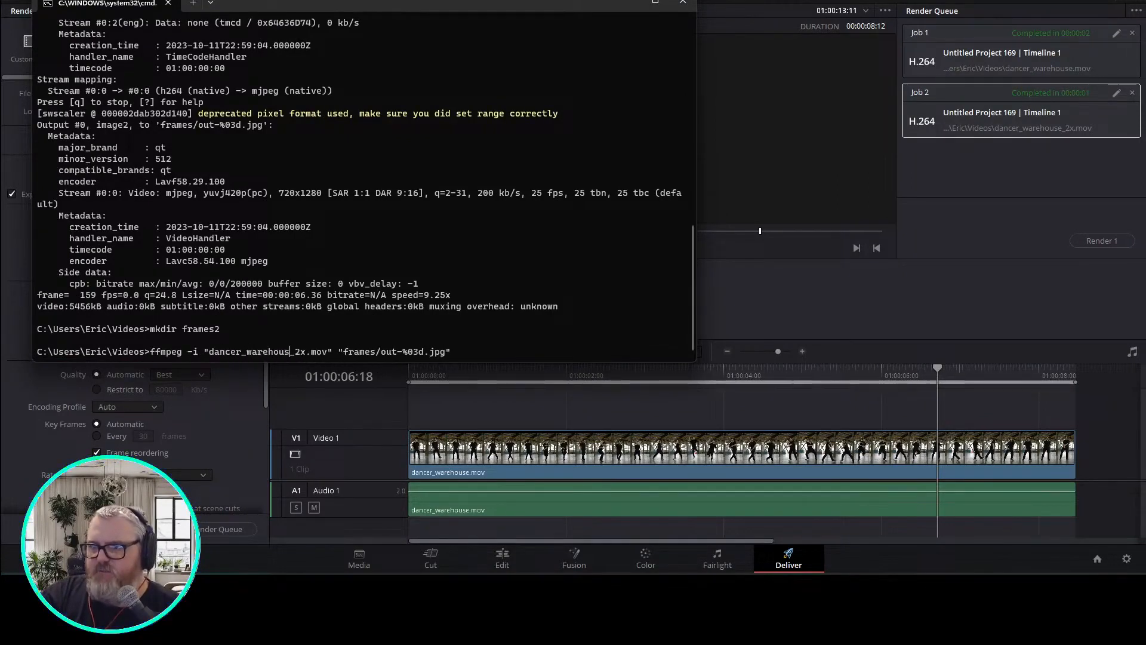
type("e")
type("2")
key("Return")
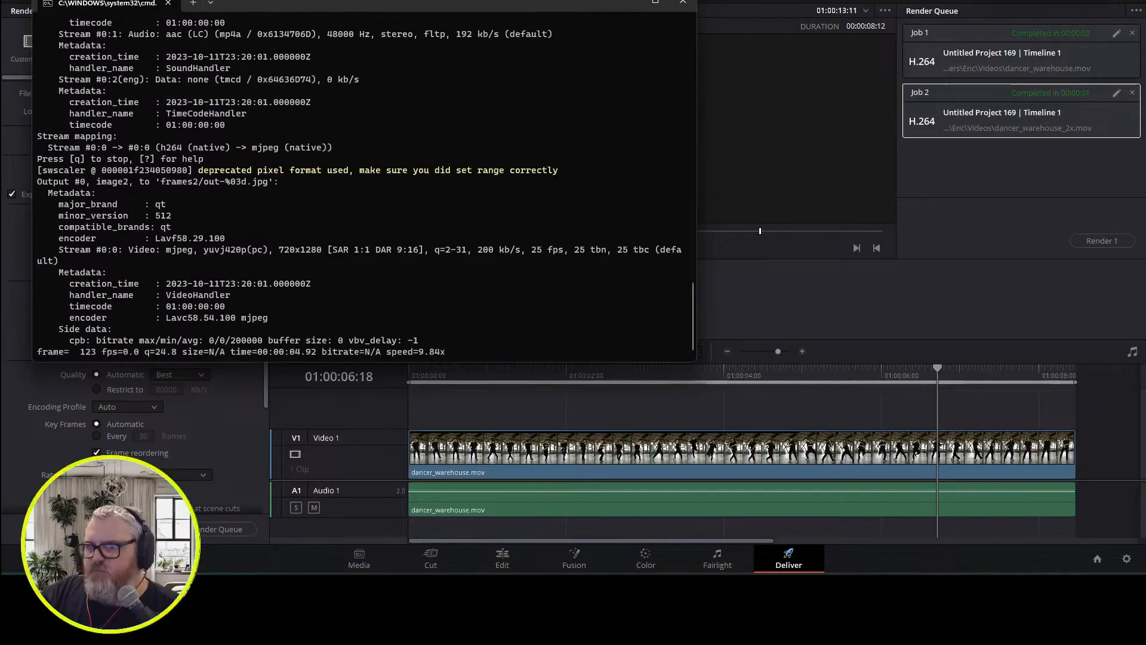
Switch to ComfyUI and check how far the current sampling run has progressed in its console
mouse_move(129, 588)
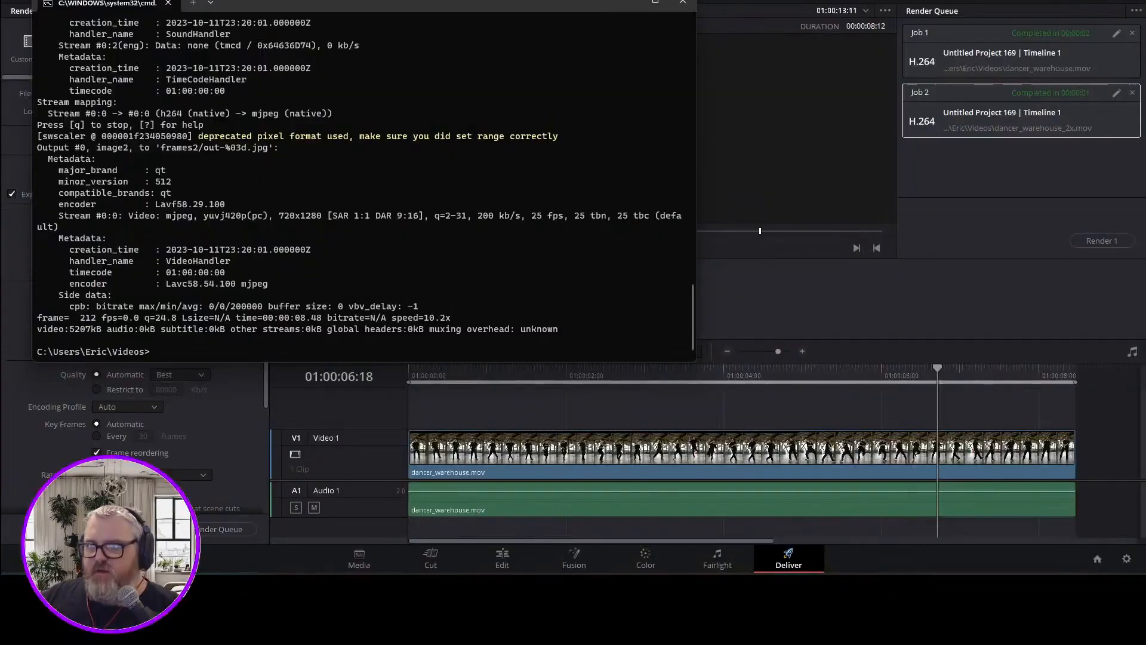
left_click(66, 524)
left_click(58, 2)
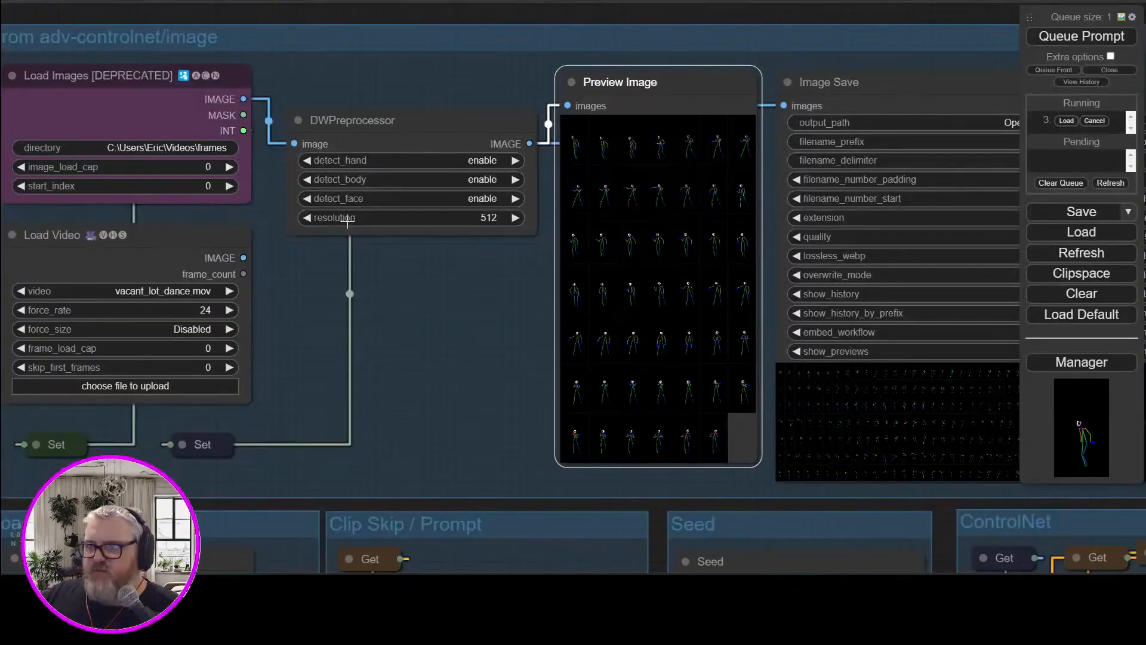
scroll(626, 197, "down", 4)
left_click_drag(985, 128, 399, 111)
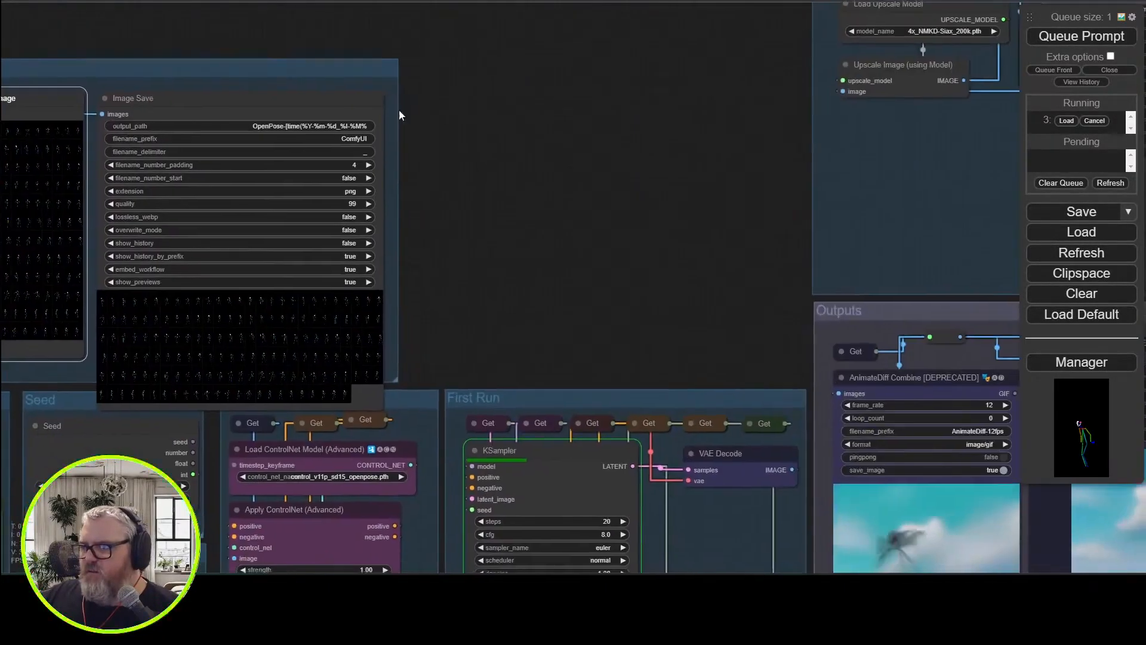
left_click_drag(399, 299, 336, 65)
mouse_move(265, 572)
left_click(267, 489)
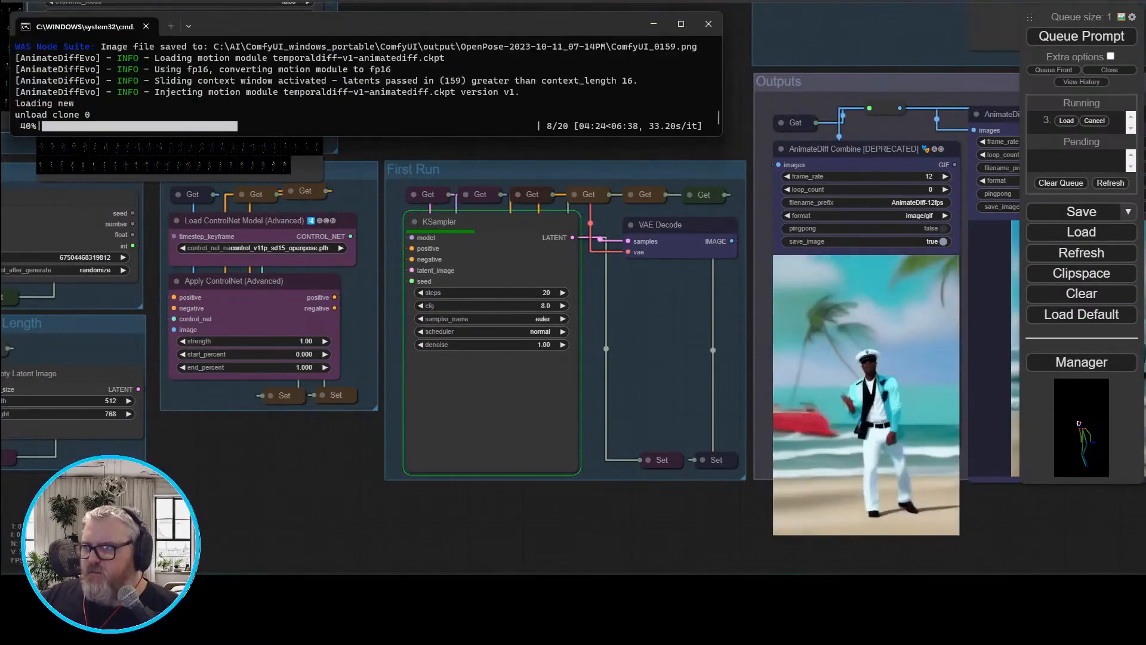
left_click(267, 489)
Examine the OpenPose preview frames, the Image Save settings and the First Run and Outputs groups
left_click_drag(525, 156, 869, 417)
scroll(309, 73, "up", 5)
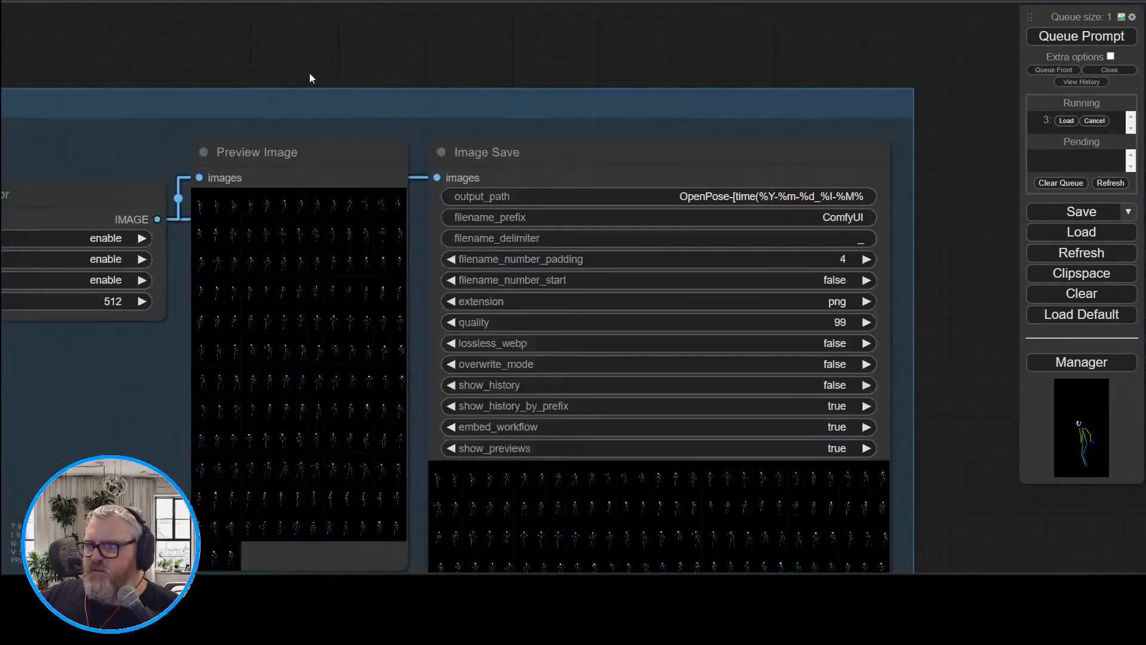
left_click_drag(310, 73, 543, 53)
scroll(439, 185, "up", 3)
left_click(439, 185)
scroll(654, 59, "down", 4)
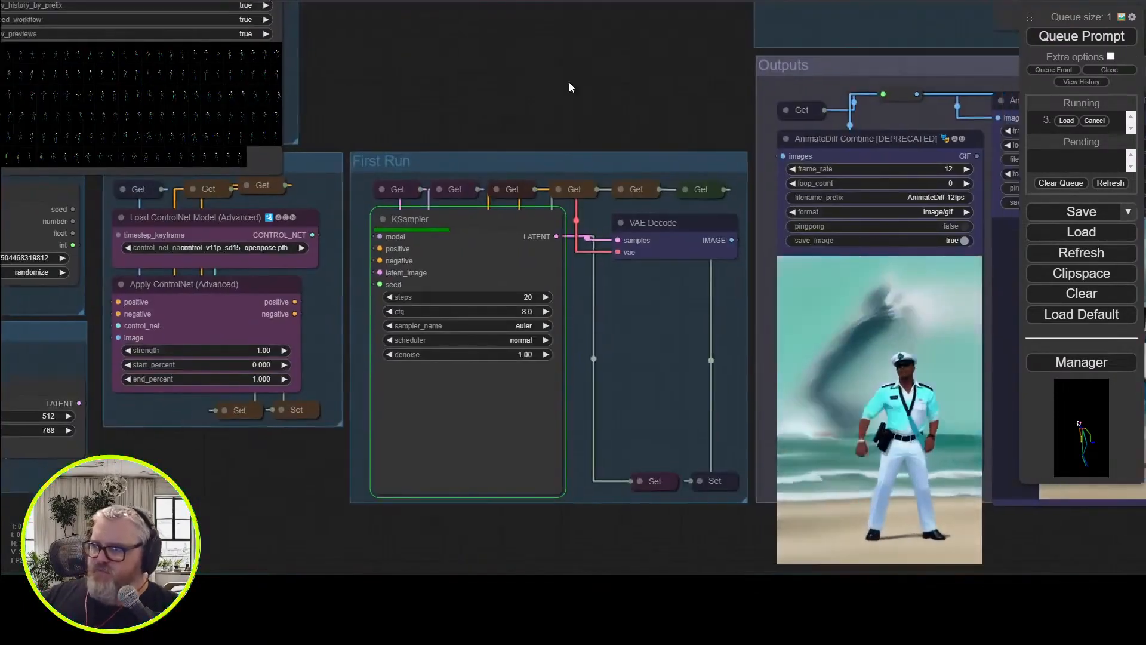
left_click_drag(569, 88, 468, 50)
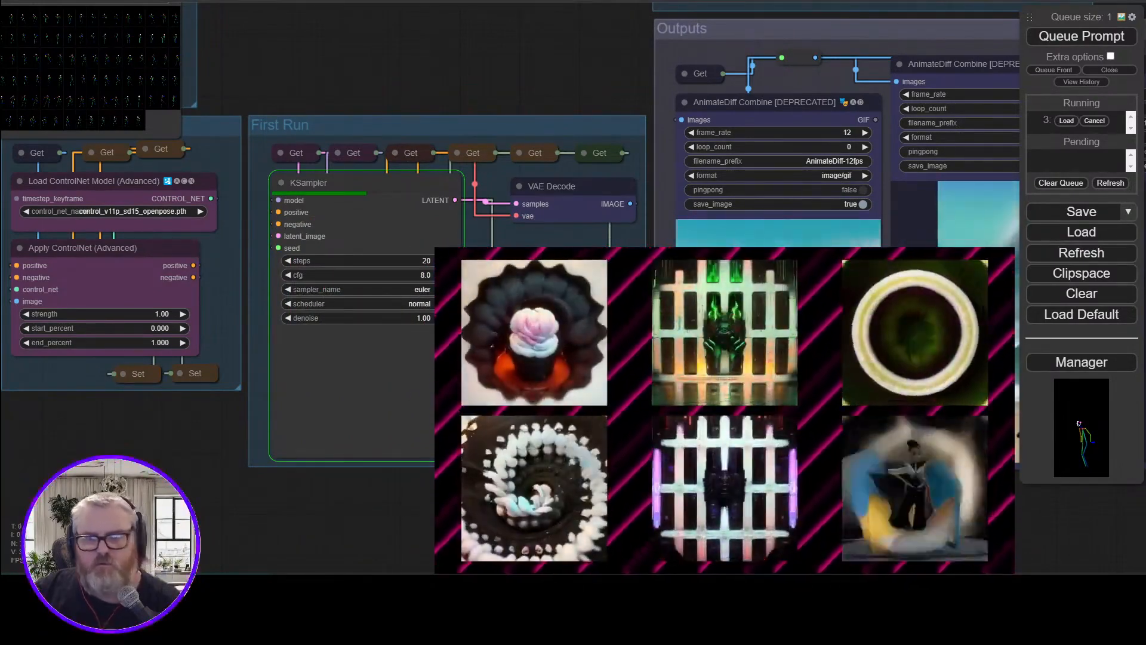
Check the console again for the KSampler's remaining steps
mouse_move(191, 588)
left_click(215, 525)
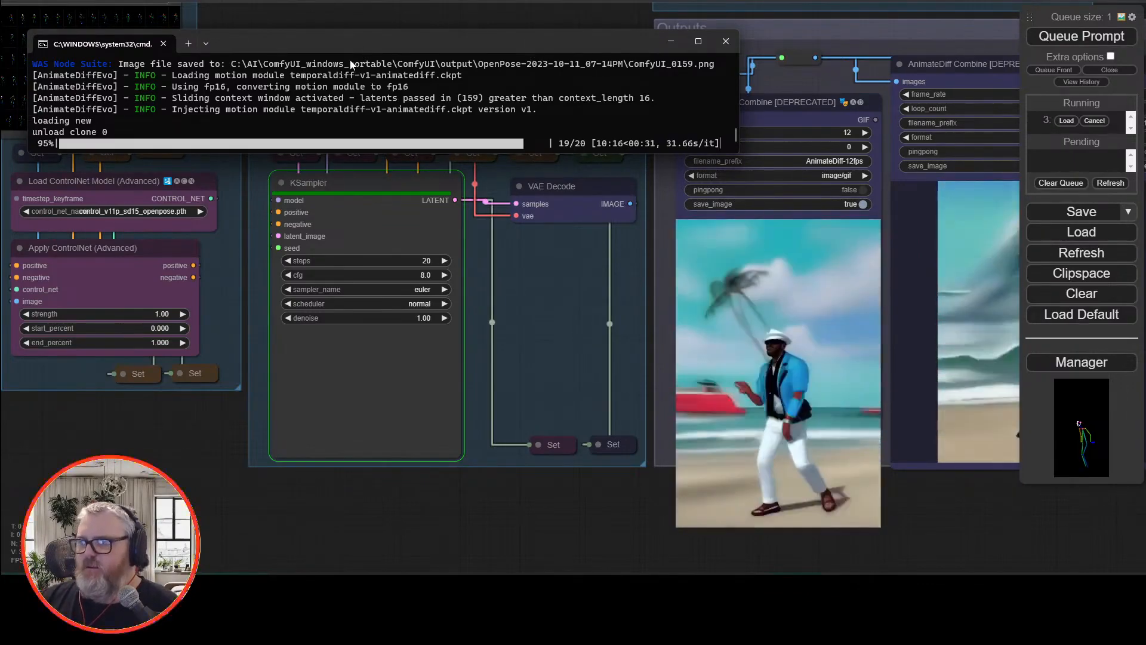
right_click(349, 53)
left_click(241, 51)
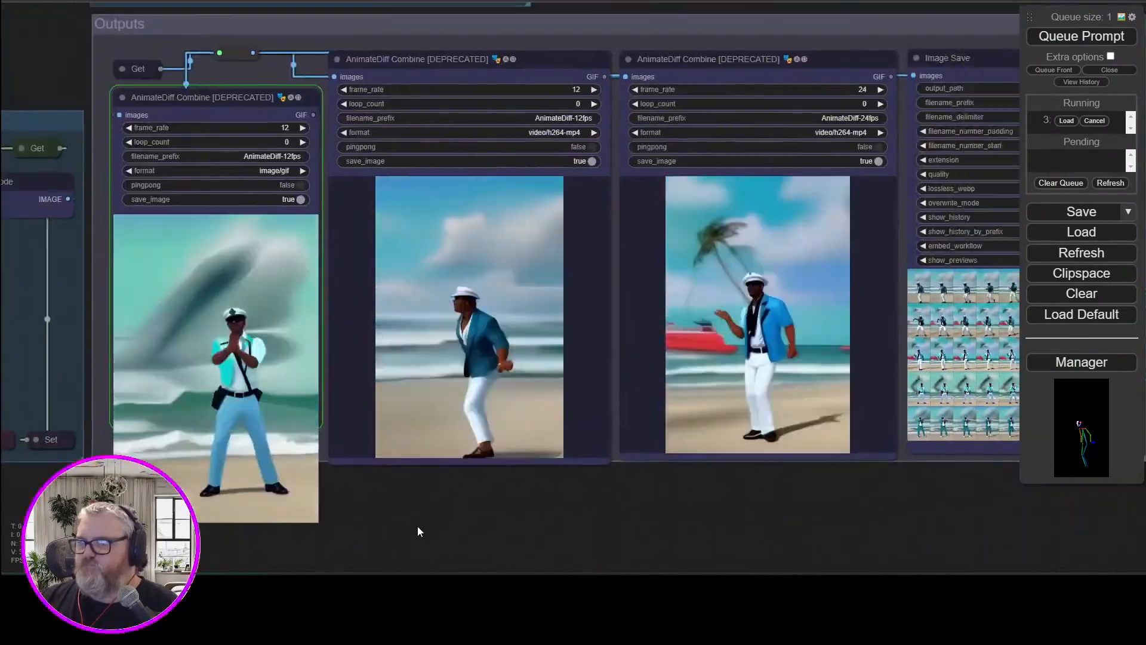
Review the AnimateDiff Combine outputs, the saved frames and the FILM interpolation result of the beach dance
left_click_drag(418, 526, 586, 520)
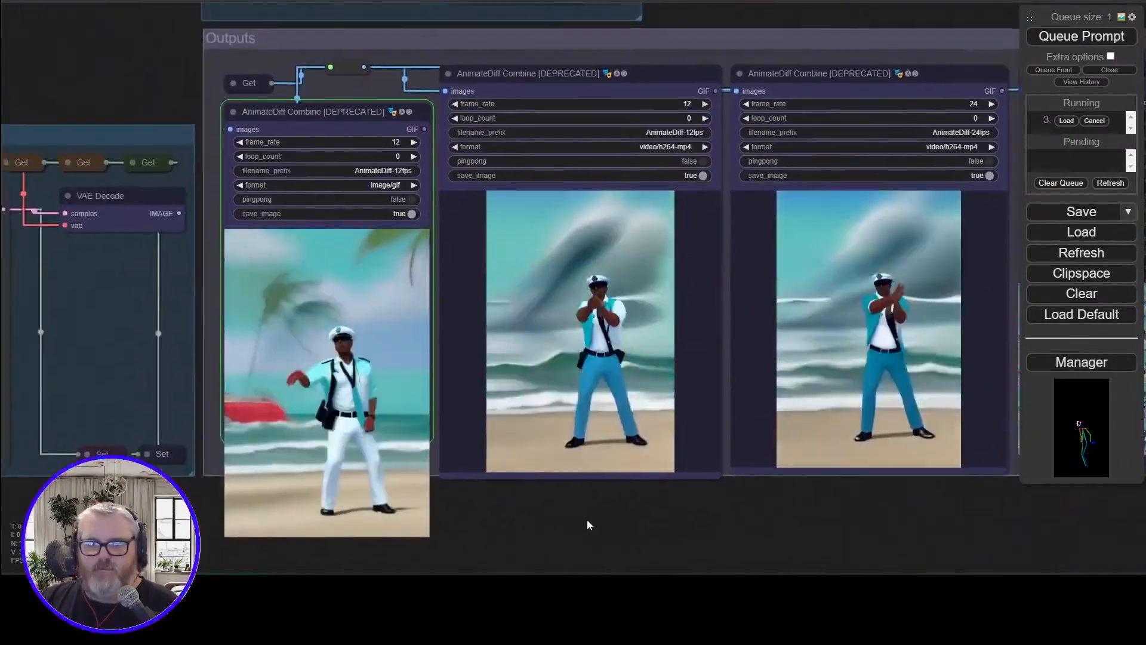
scroll(567, 515, "up", 2)
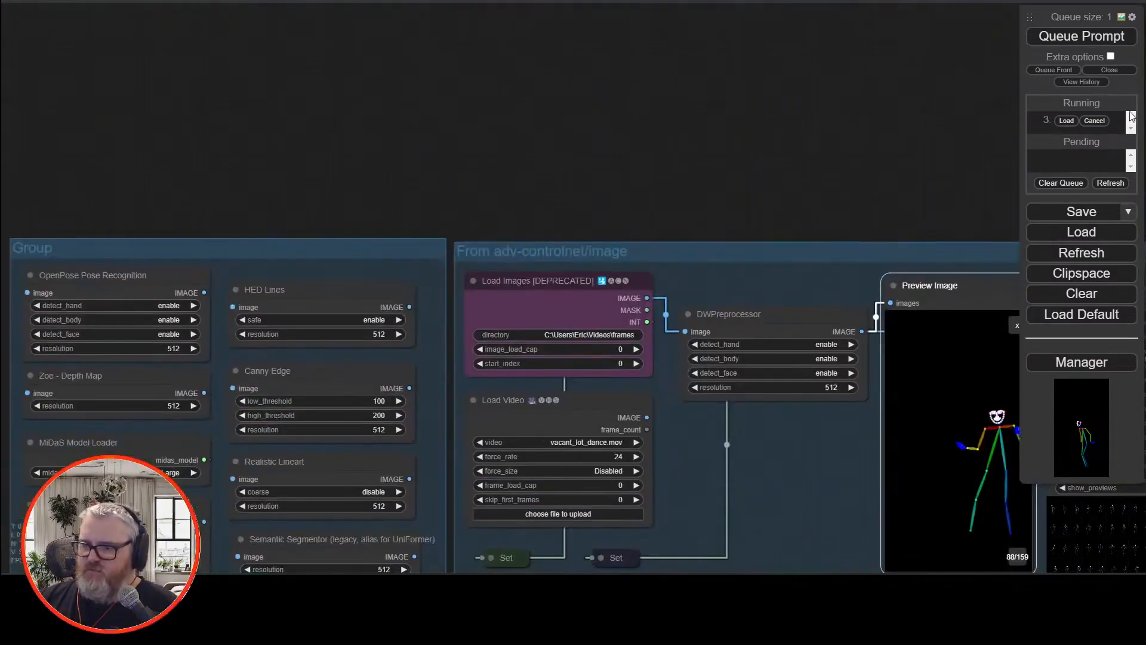
left_click_drag(609, 129, 541, 2)
left_click_drag(895, 448, 333, 71)
left_click_drag(837, 489, 429, 318)
left_click_drag(732, 532, 183, 517)
left_click_drag(352, 463, 517, 570)
scroll(517, 561, "up", 4)
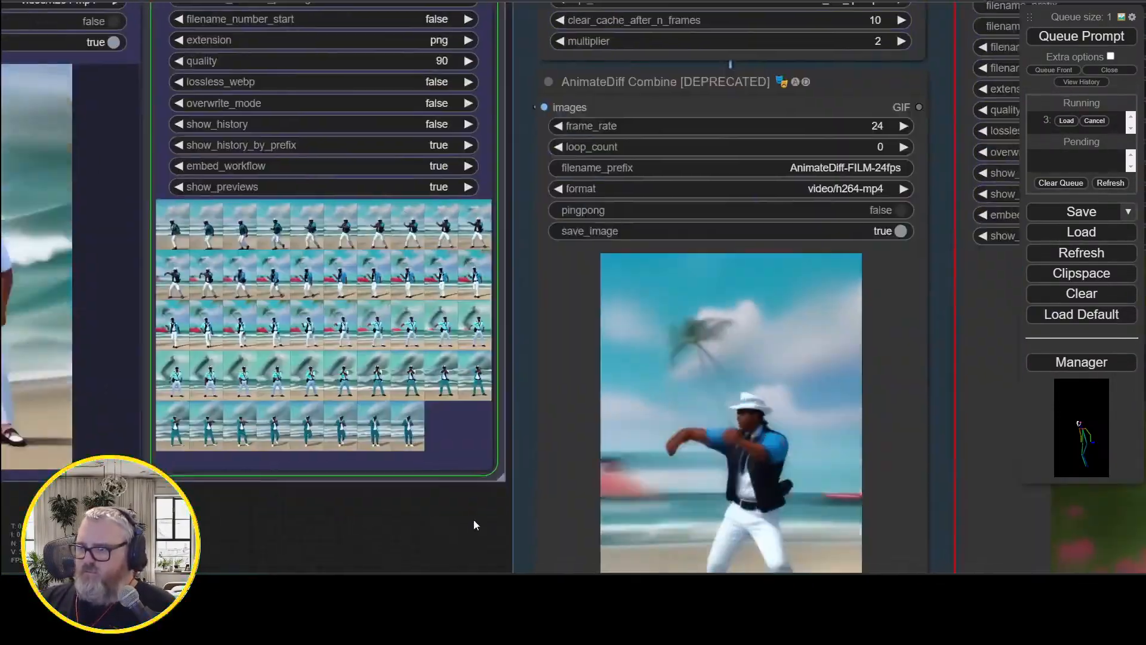
scroll(474, 518, "down", 8)
scroll(418, 477, "up", 2)
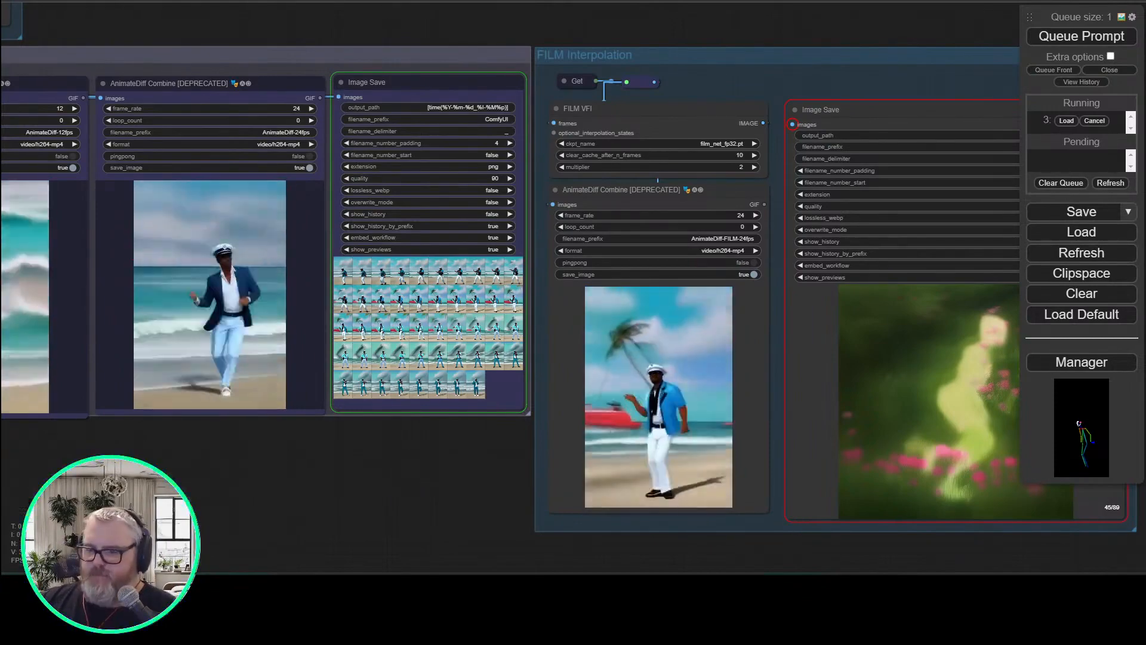
key("alt+Tab")
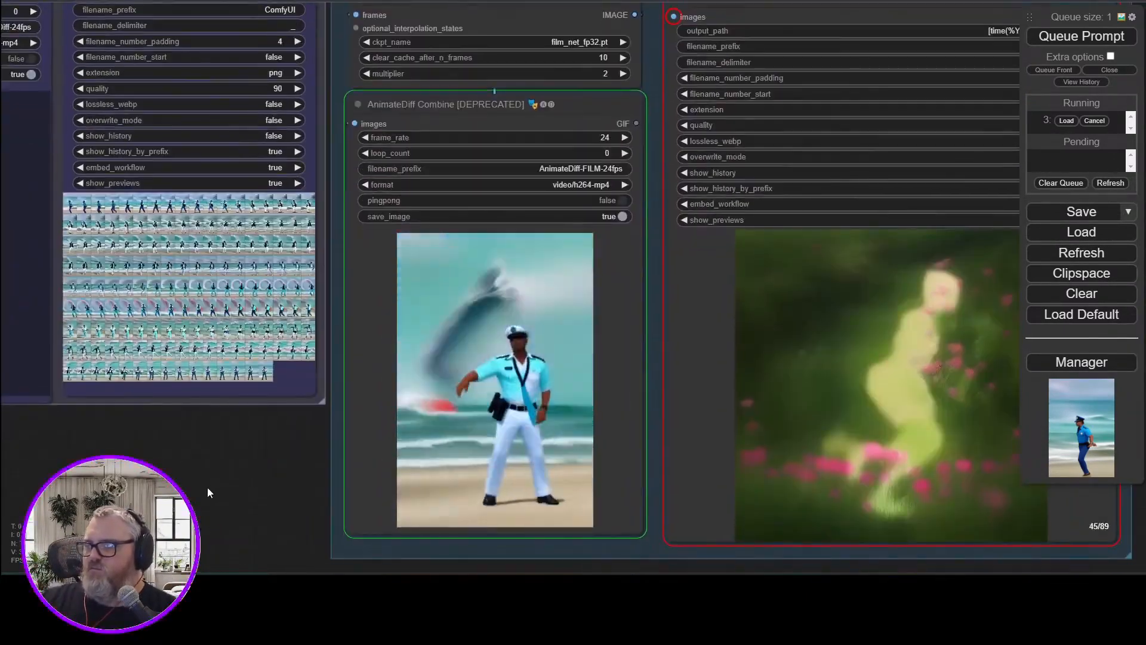
scroll(246, 490, "up", 3)
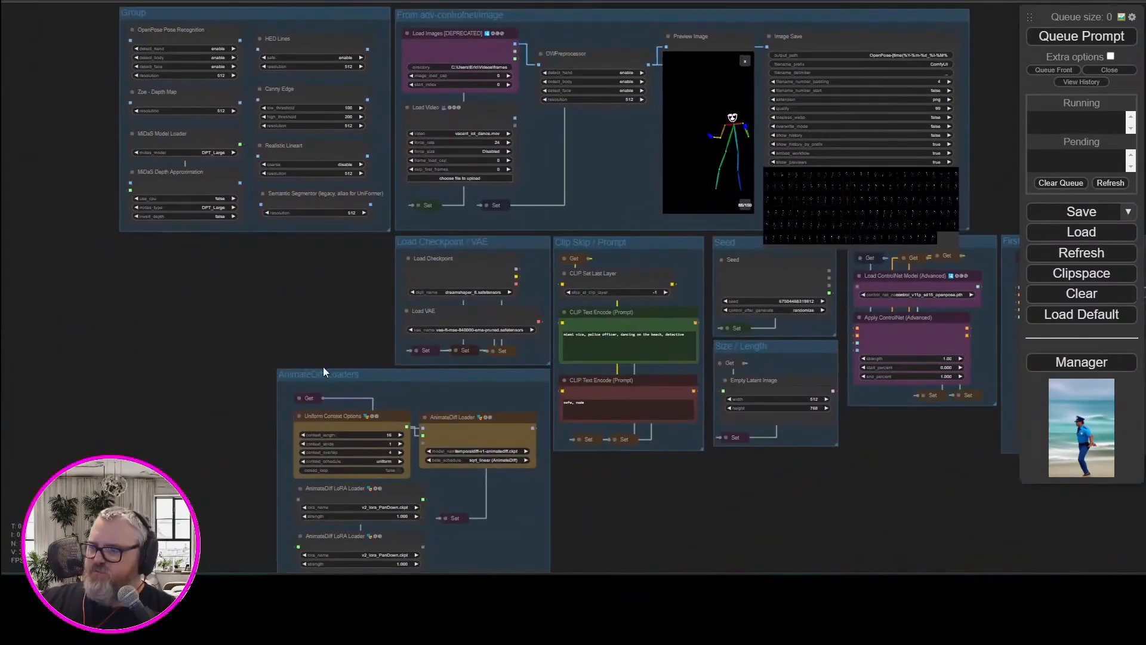
Load the revAnimated_v11 checkpoint and set the positive prompt to "zangief from street fighter, dancing in a dirty alley, neon lights, puddles, cinematic lighting"
left_click_drag(324, 366, 260, 227)
scroll(446, 92, "up", 8)
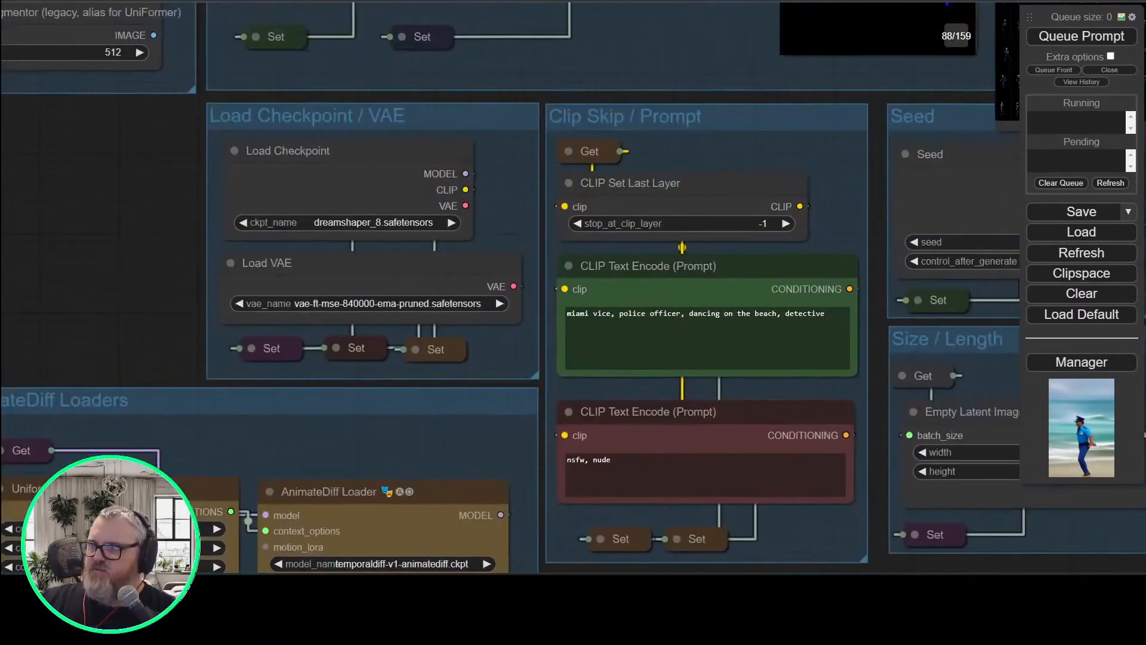
left_click(358, 219)
left_click(450, 410)
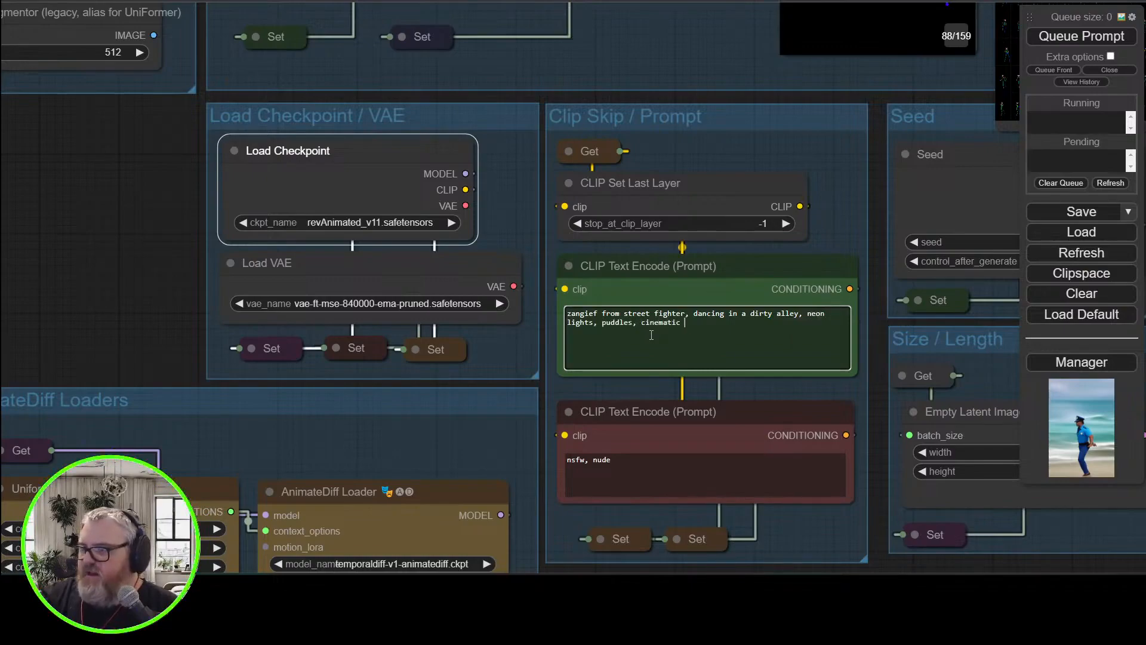
type("lighting")
Move the DWPreprocessor node above the From adv-controlnet/image group and disconnect its input from Load Images
left_click_drag(662, 440, 168, 299)
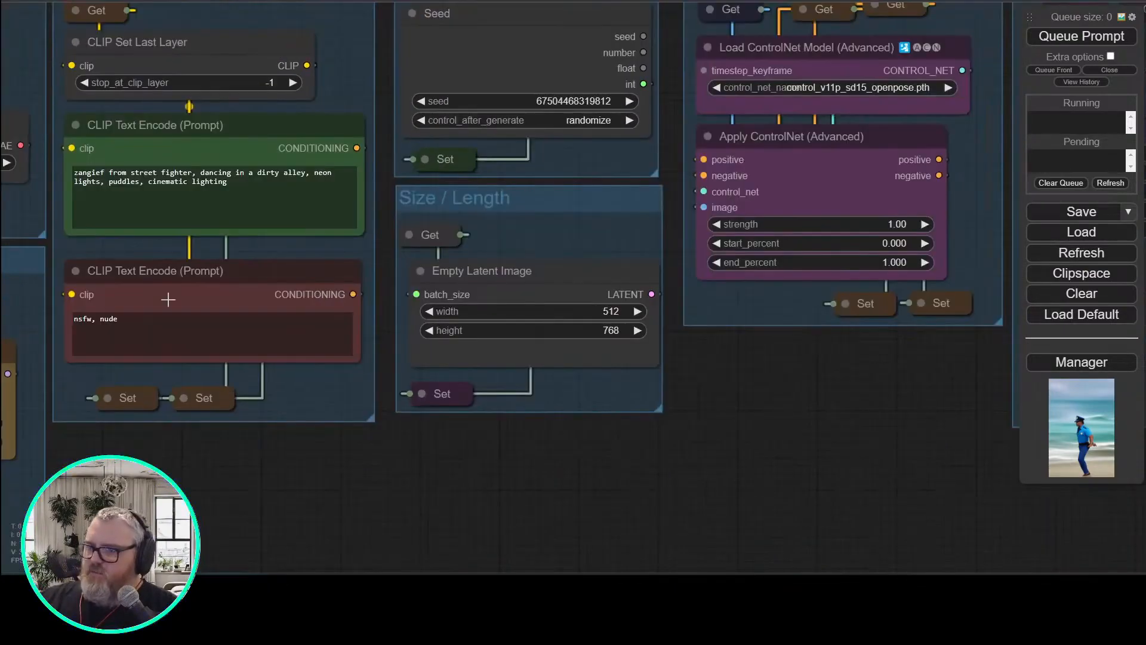
left_click_drag(486, 491, 154, 534)
left_click_drag(272, 30, 657, 543)
scroll(554, 110, "down", 4)
left_click_drag(554, 111, 750, 110)
left_click_drag(538, 279, 538, 88)
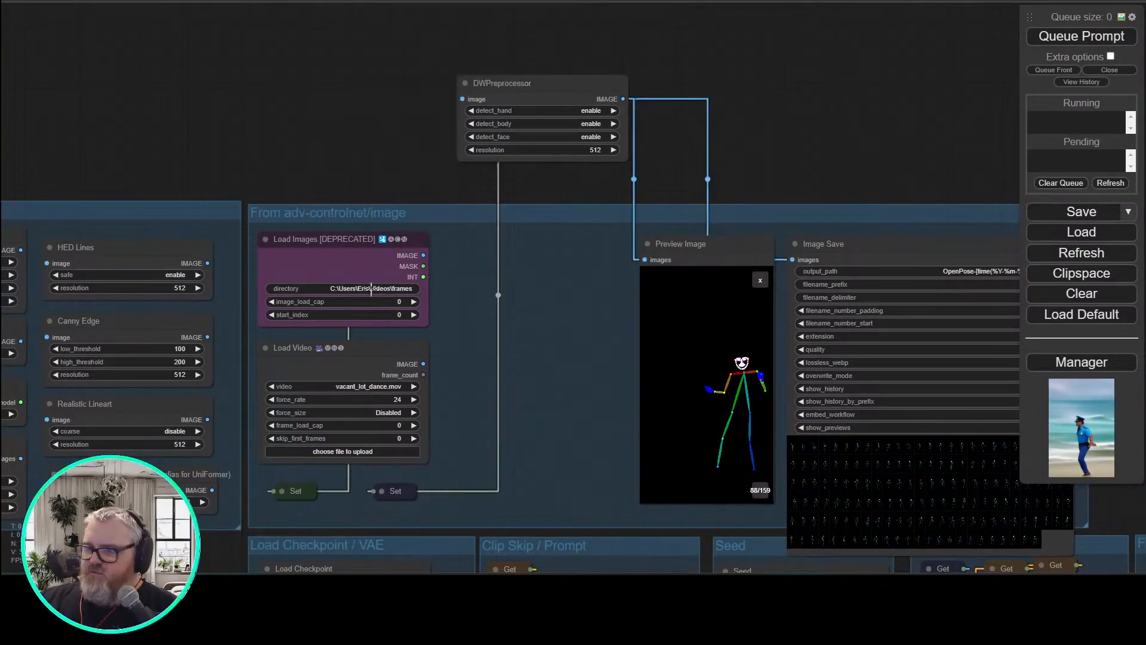
Set the Load Images directory to the saved pose folder C:\AI\ComfyUI_windows_portable\ComfyUI\output\OpenPose-2023-10-11_07-14PM
type("c:\\")
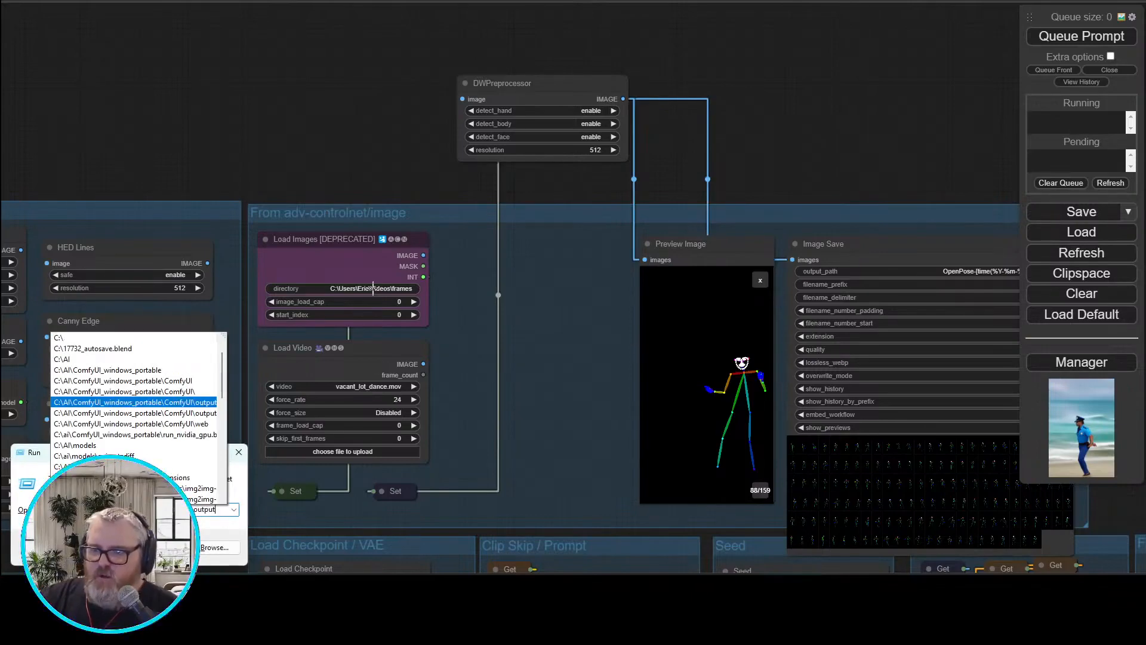
type("en")
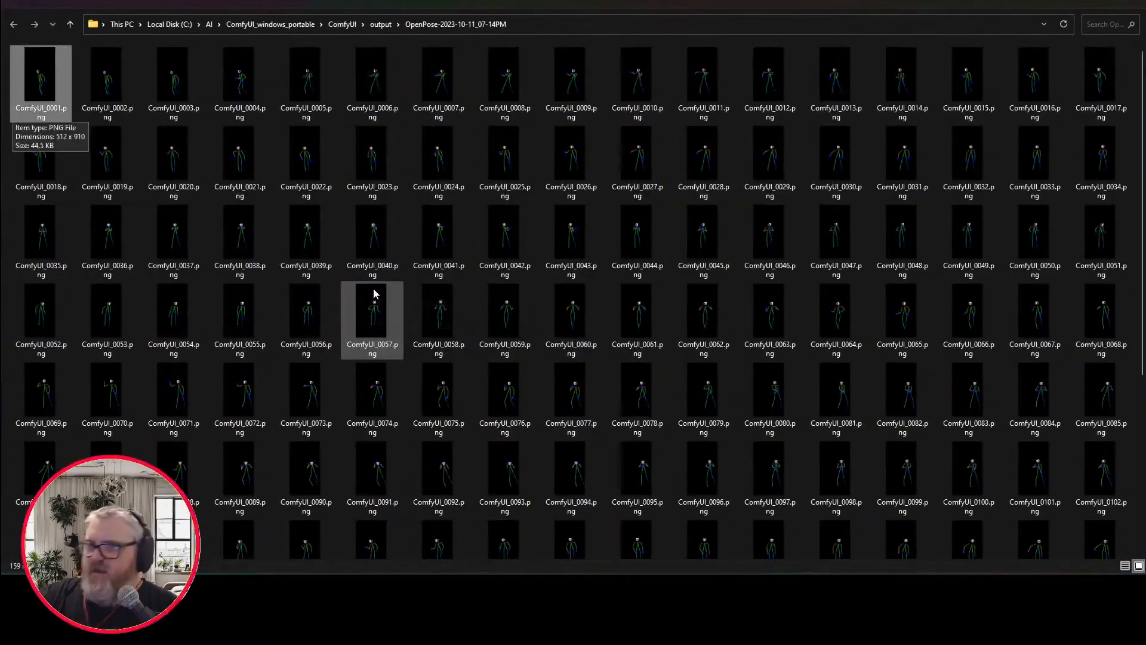
key("ctrl+l")
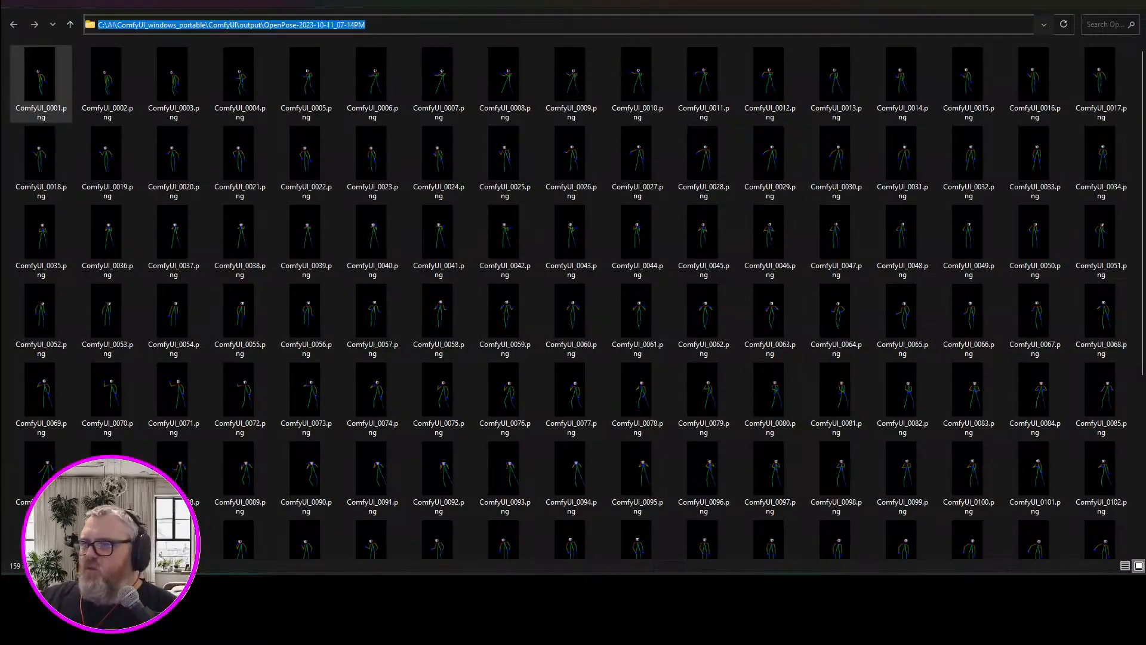
key("alt+Tab")
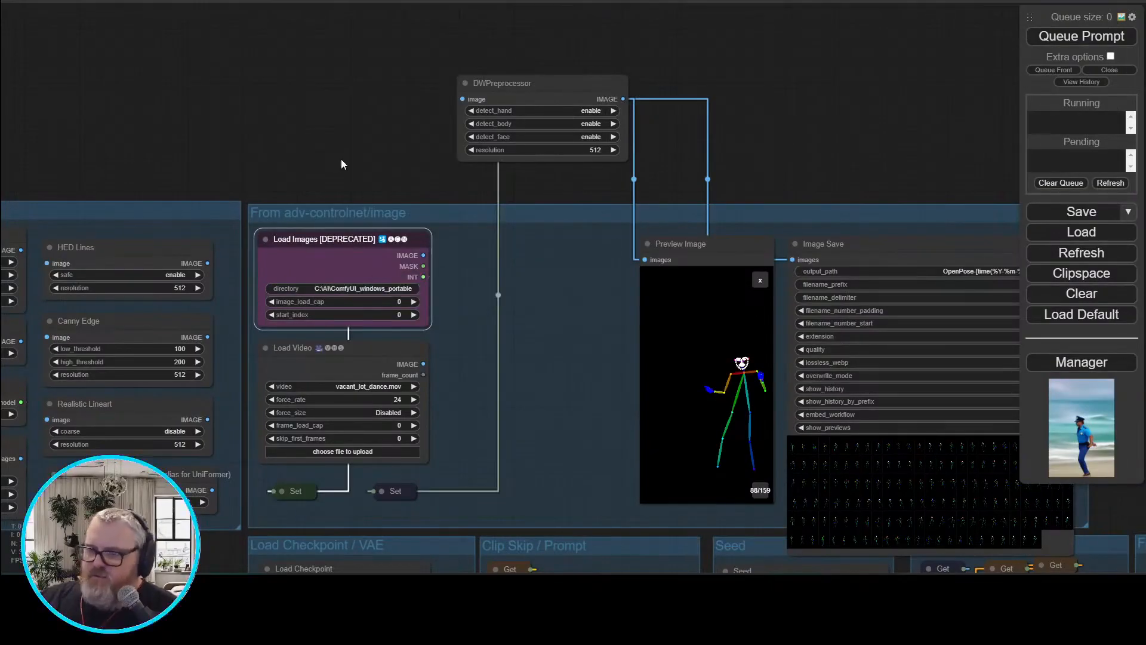
Connect the Load Images IMAGE output to Preview Image and the Set node, and disconnect DWPreprocessor from Image Save
left_click_drag(342, 164, 247, 64)
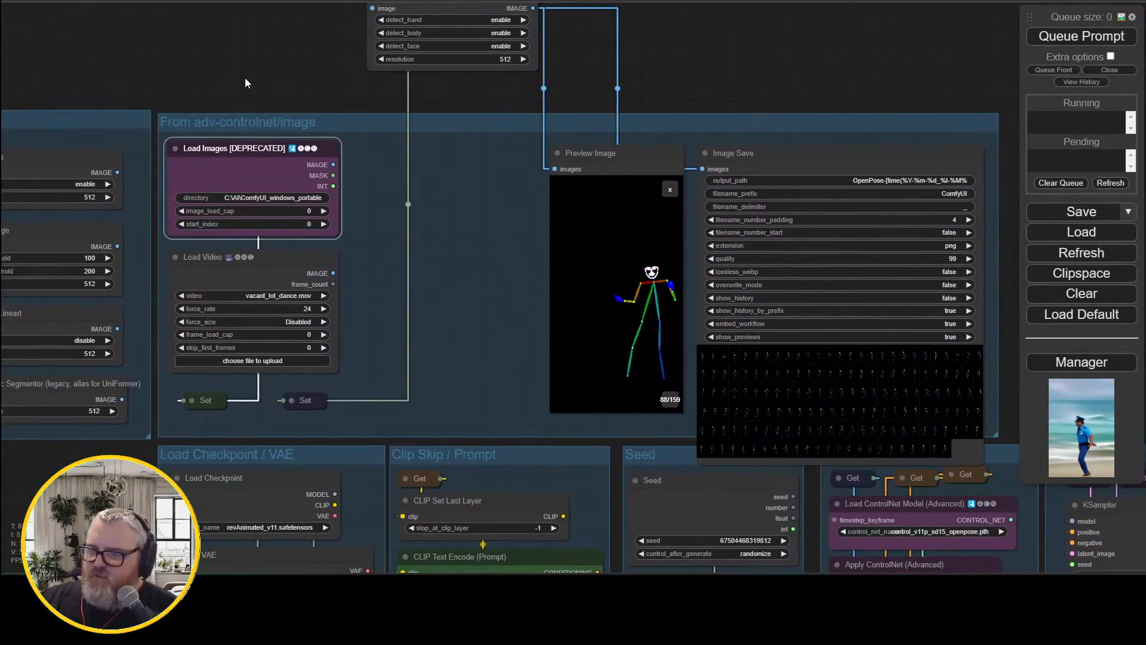
mouse_move(248, 143)
left_mouse_down()
mouse_move(147, 96)
mouse_move(51, 81)
mouse_move(221, 145)
mouse_move(268, 142)
left_mouse_up()
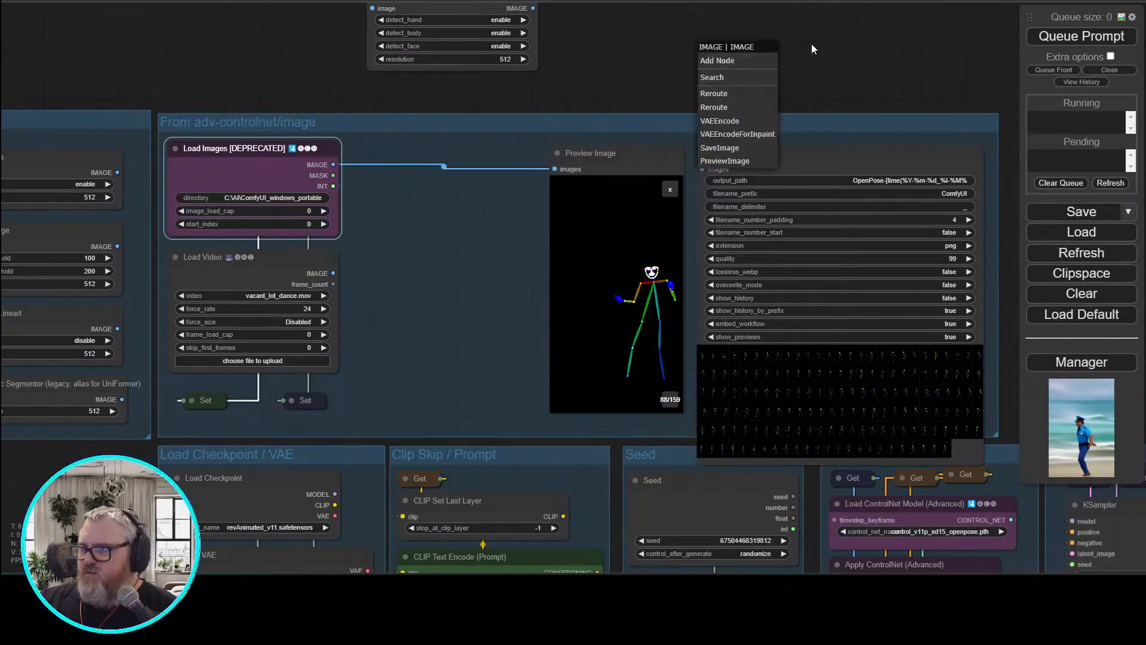
left_click_drag(812, 49, 810, 113)
Move Preview Image and Image Save closer to Load Images, and shrink Image Save and the From adv-controlnet/image group to fit
left_click_drag(603, 218, 421, 217)
left_click_drag(785, 216, 603, 216)
left_click_drag(796, 520, 757, 480)
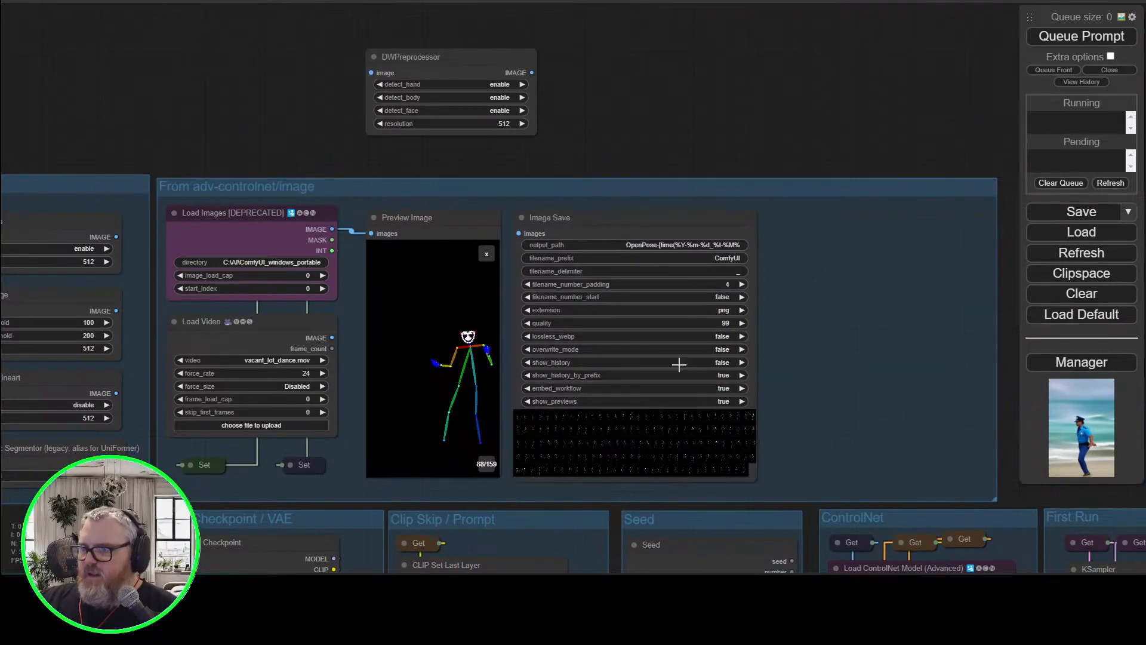
left_click_drag(430, 228, 425, 228)
left_click_drag(611, 222, 602, 221)
left_click_drag(994, 499, 753, 488)
Set the Load Images image_load_cap to 32 and queue the prompt
left_click_drag(732, 131, 866, 89)
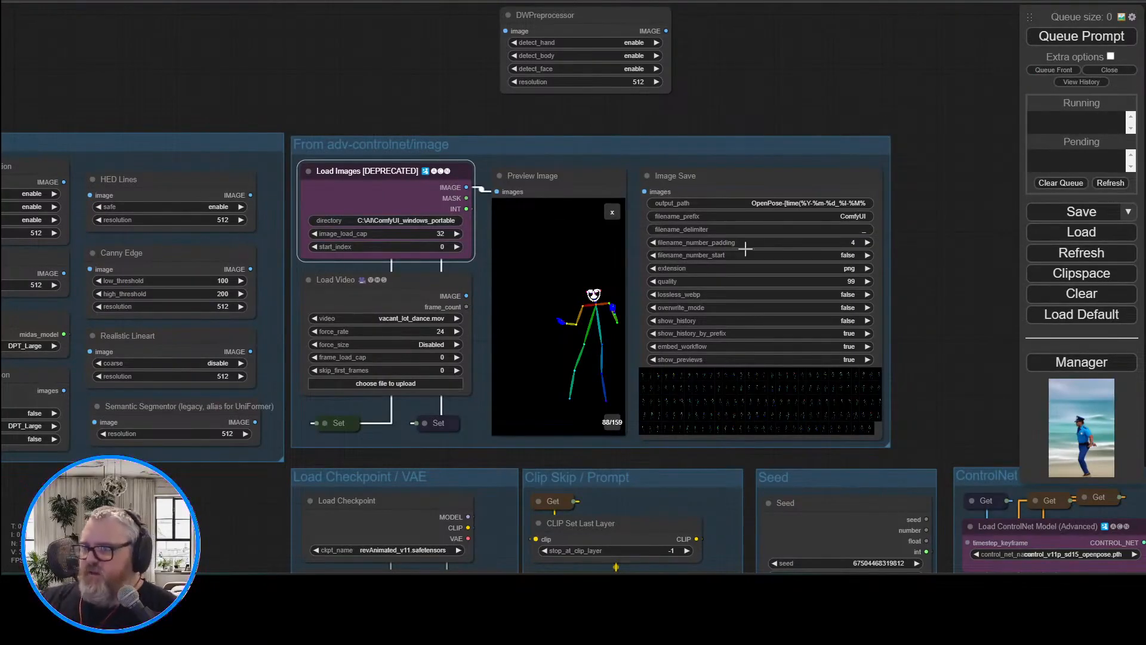
left_click_drag(795, 113, 504, 171)
left_click_drag(819, 199, 332, 117)
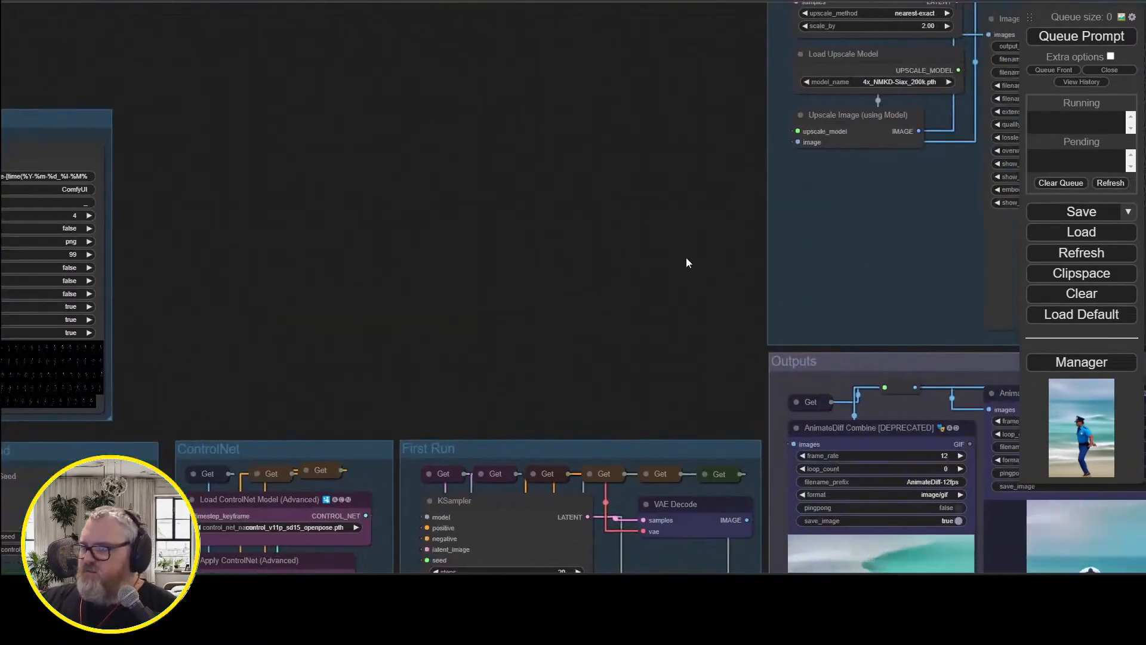
left_click_drag(660, 317, 99, 32)
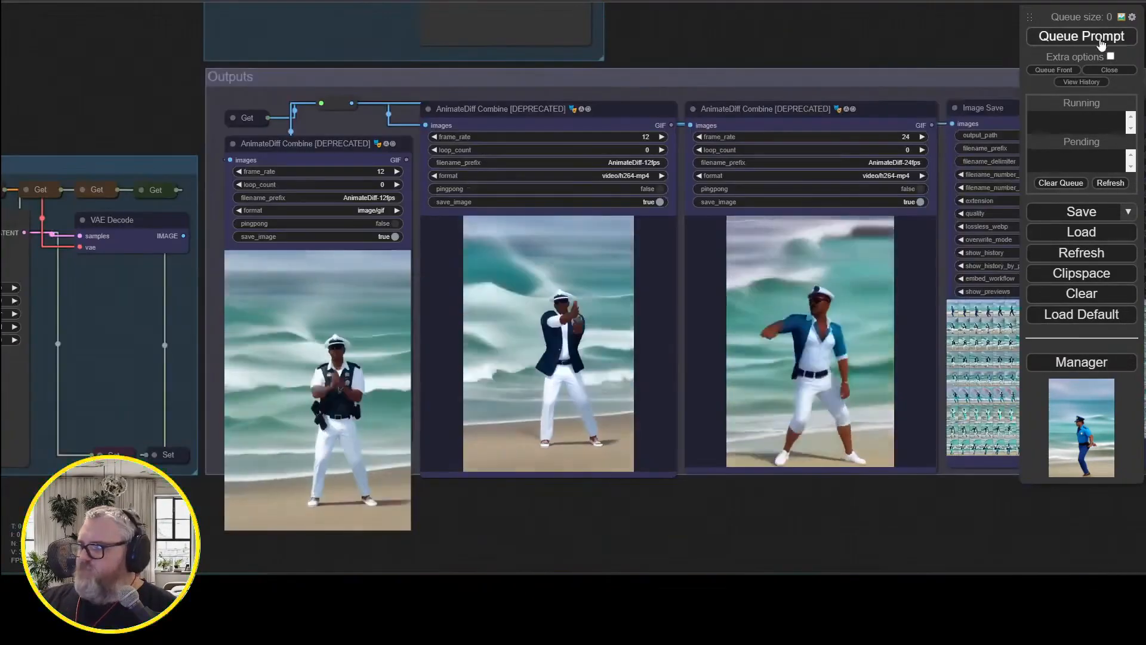
left_click(1102, 37)
Check the progress of the running generation in the command prompt window and the workflow
left_click_drag(455, 522, 640, 520)
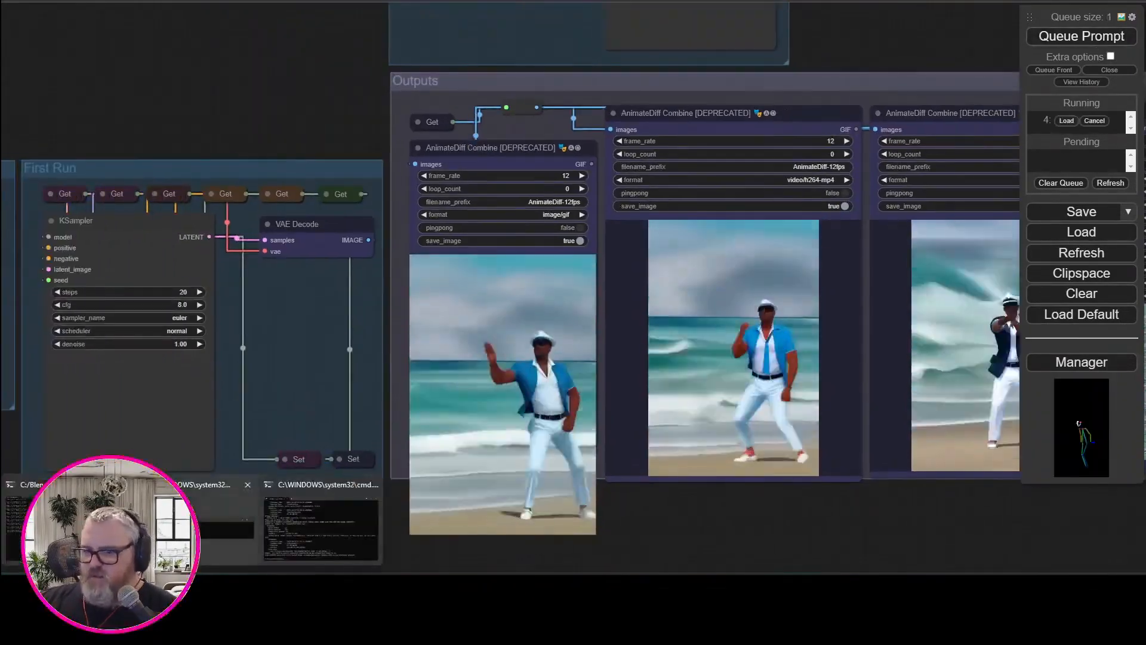
left_click(221, 526)
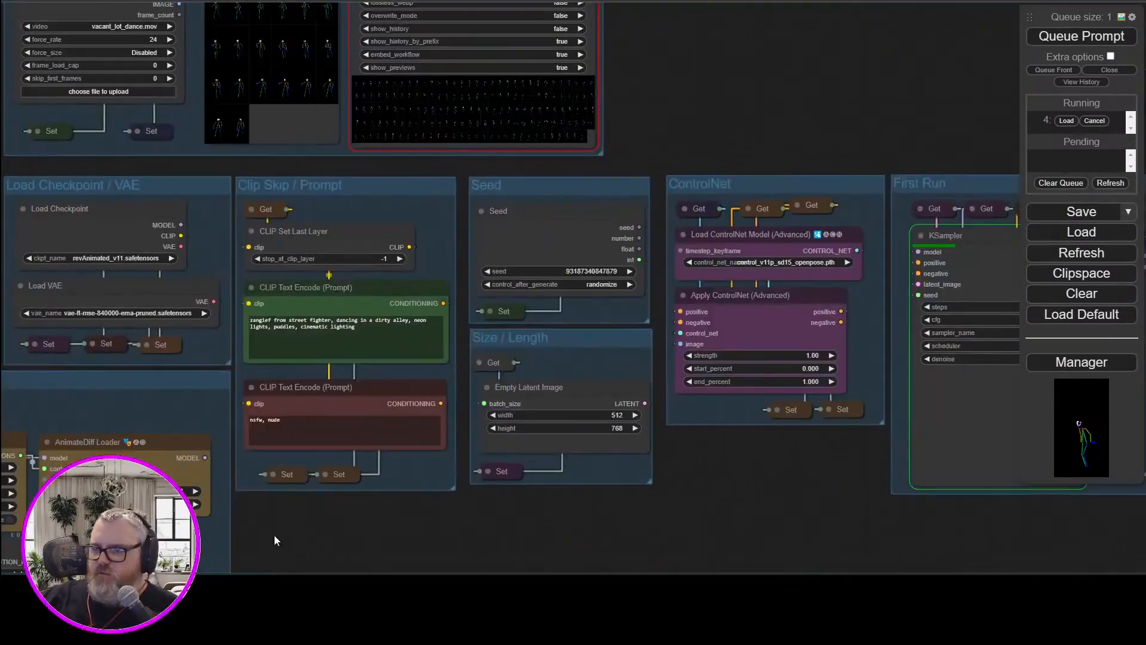
left_click_drag(275, 535, 526, 495)
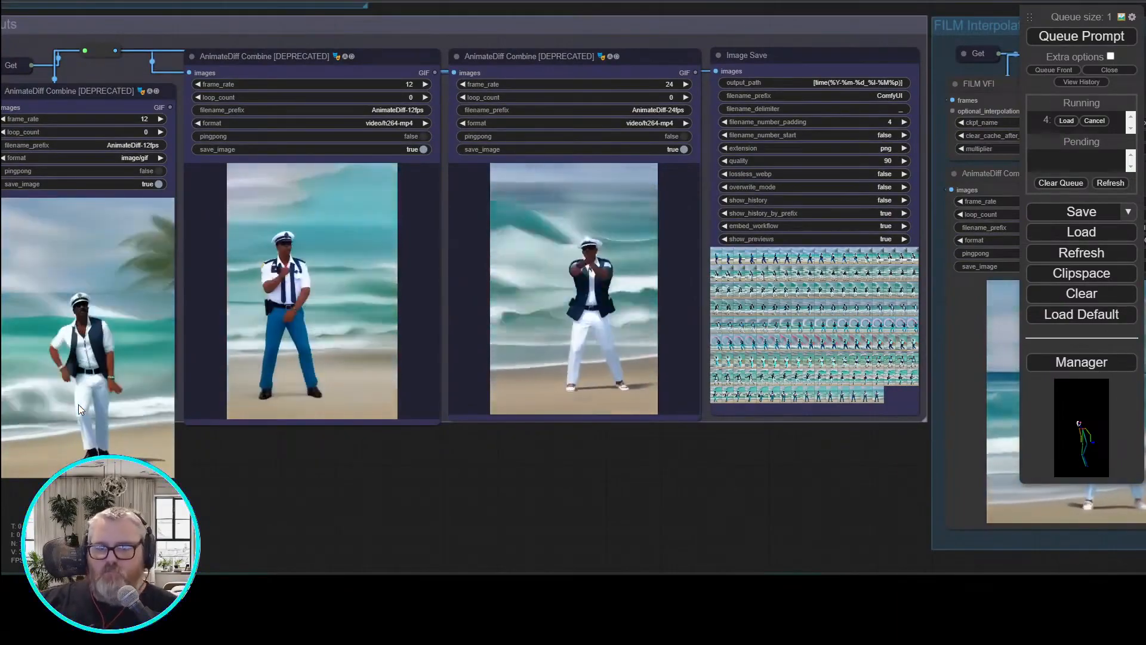
key("alt+Tab")
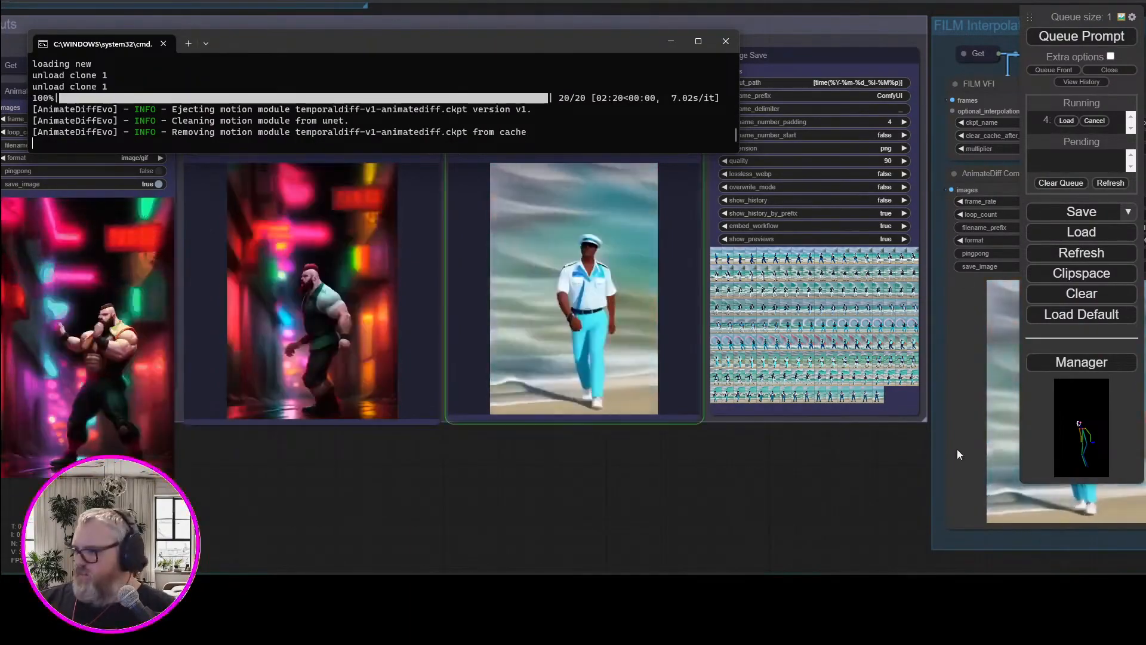
Review the alley dance in the AnimateDiff Combine outputs, the saved frames and the FILM interpolation result
left_click(370, 472)
scroll(371, 469, "up", 5)
left_click_drag(371, 469, 618, 450)
left_click_drag(895, 436, 367, 499)
scroll(731, 545, "down", 4)
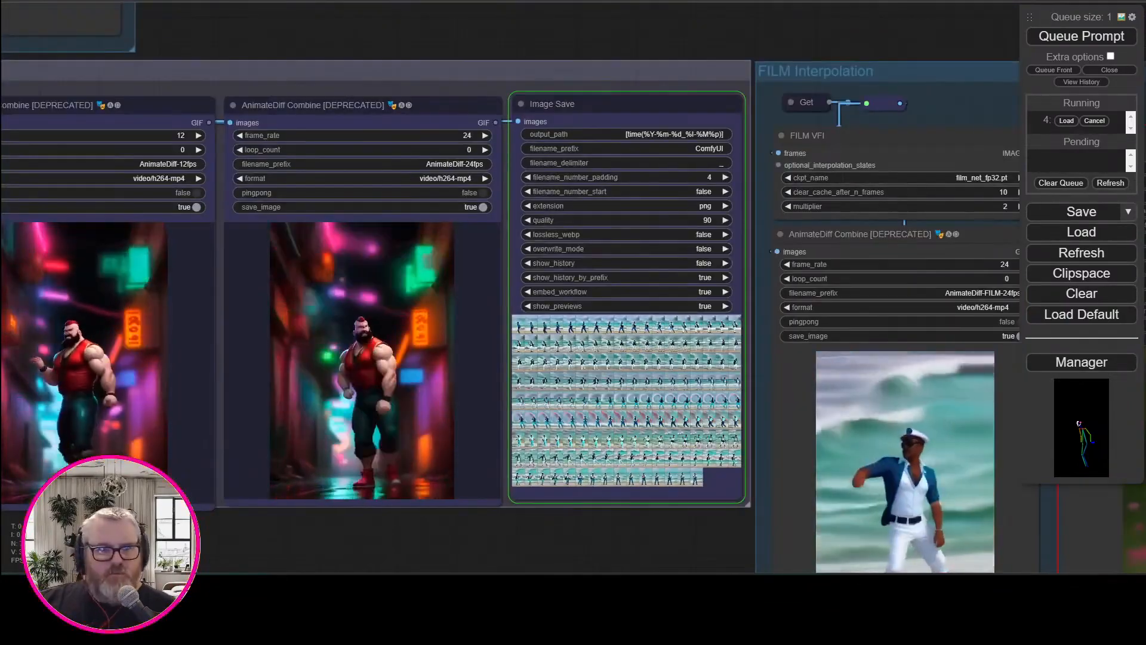
key("super+r")
key("Return")
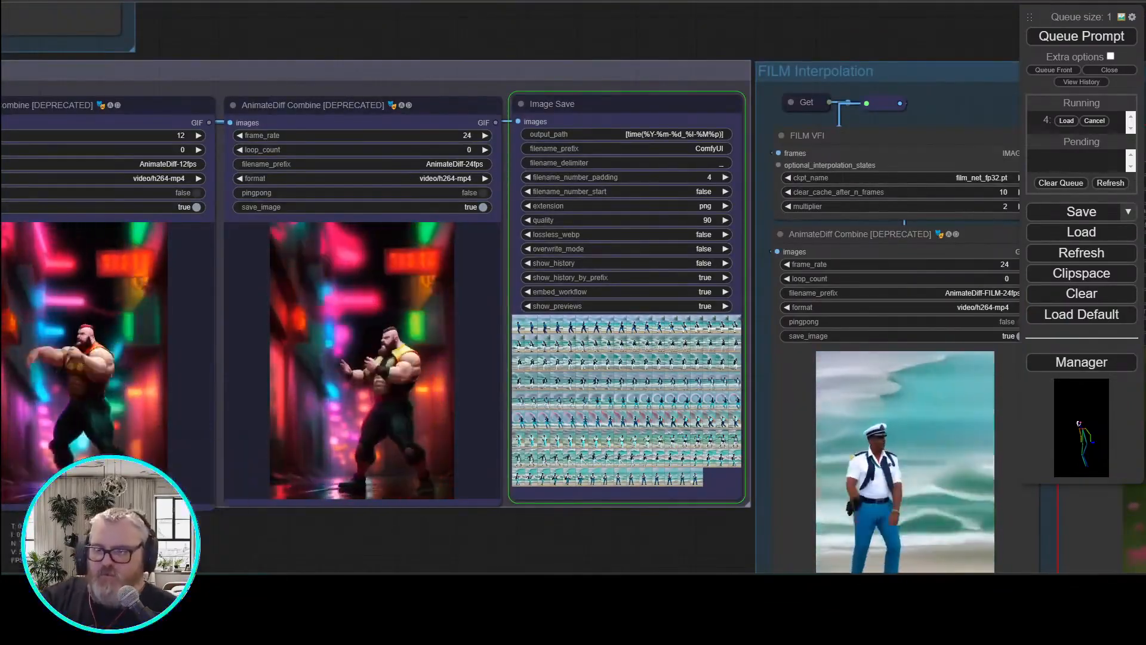
left_click_drag(251, 241, 178, 250)
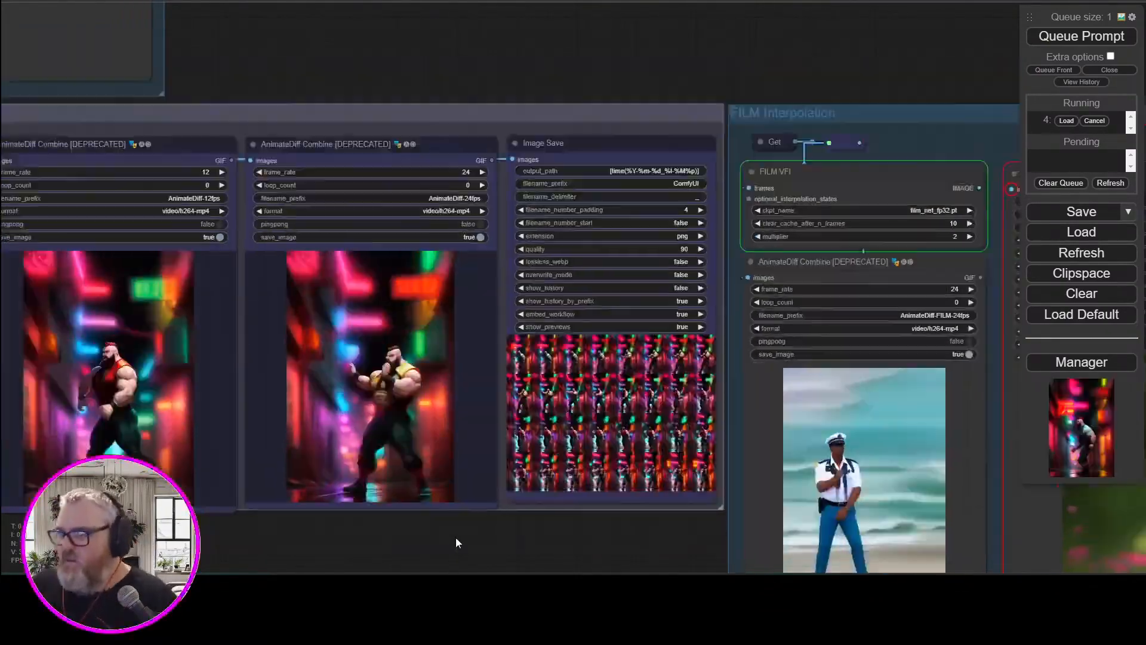
left_click_drag(456, 542, 254, 442)
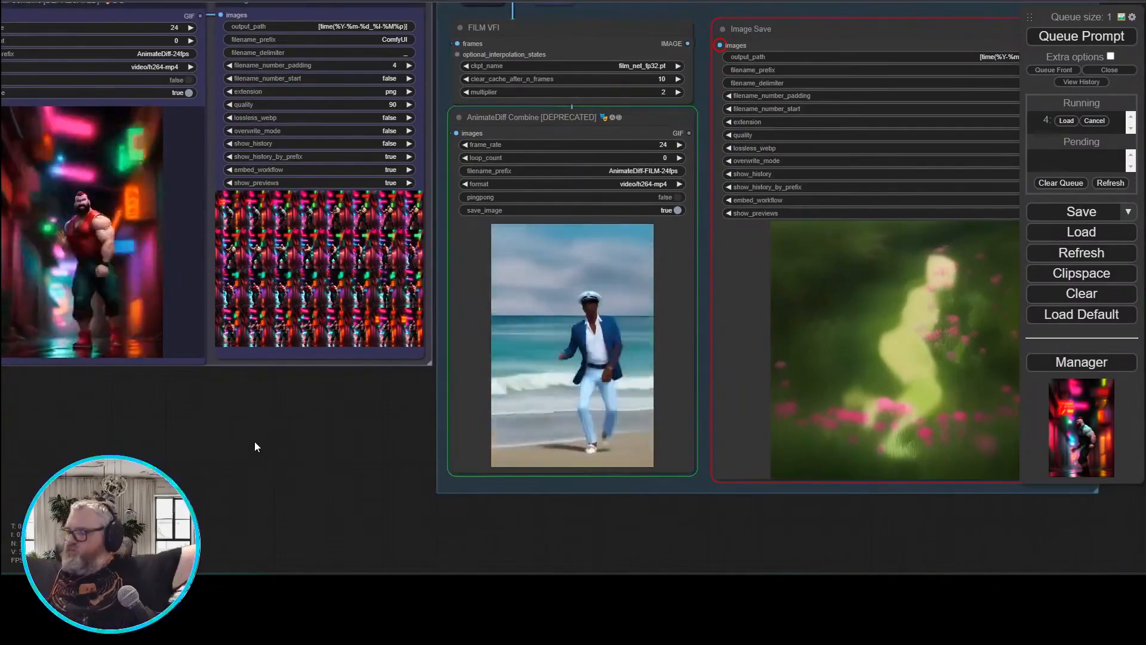
scroll(254, 441, "up", 2)
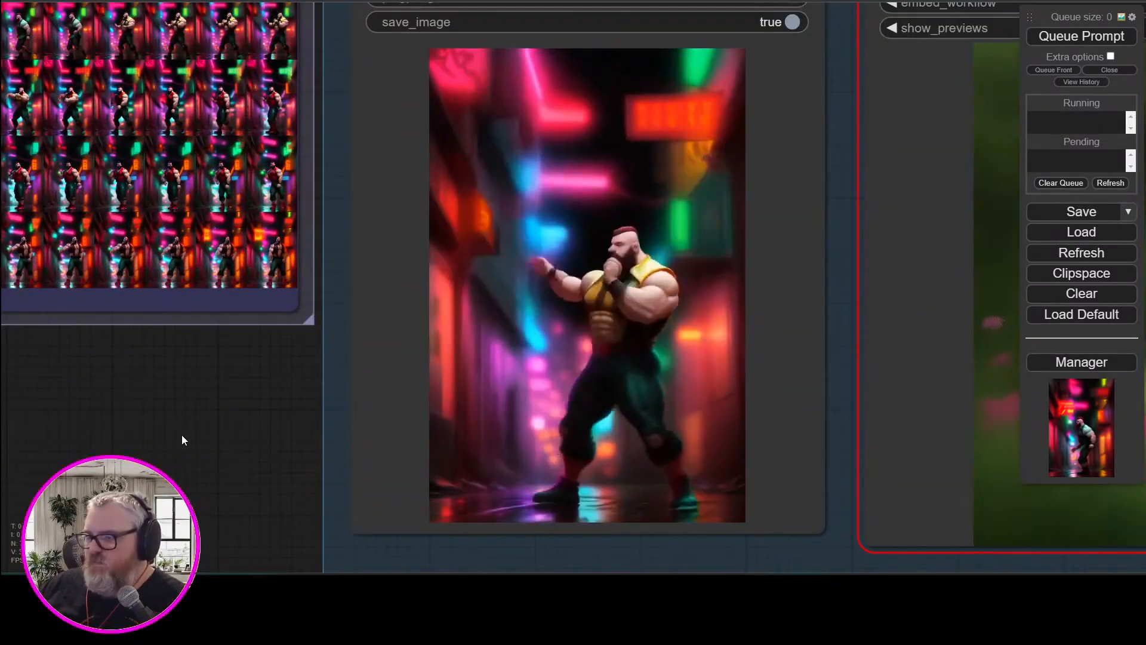
Set the Load Images image_load_cap to 0 and queue the prompt again
scroll(112, 446, "down", 9)
left_click_drag(112, 446, 565, 492)
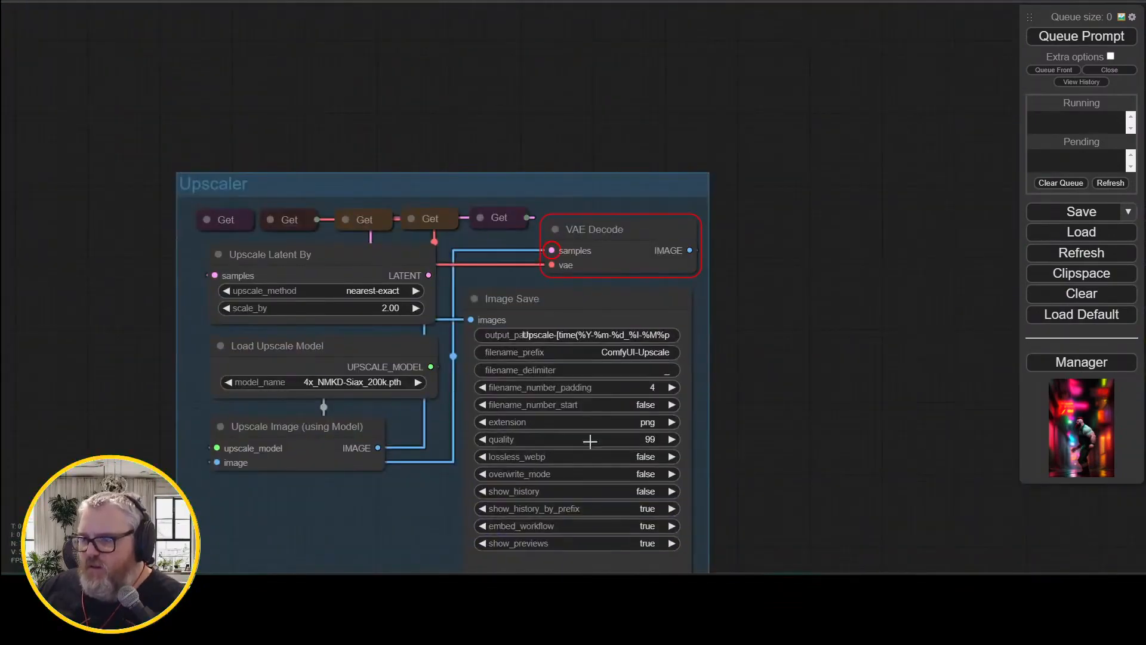
left_click_drag(822, 434, 840, 25)
left_click_drag(126, 232, 185, 4)
left_click_drag(185, 57, 581, 6)
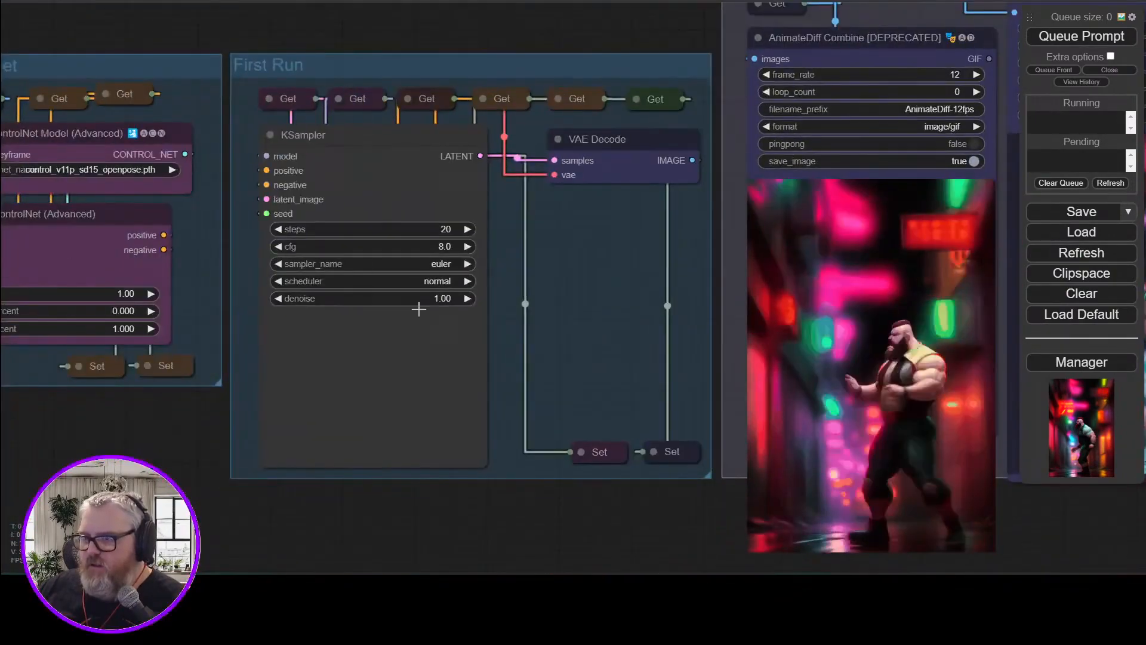
left_click_drag(148, 442, 413, 524)
left_click_drag(252, 46, 1039, 510)
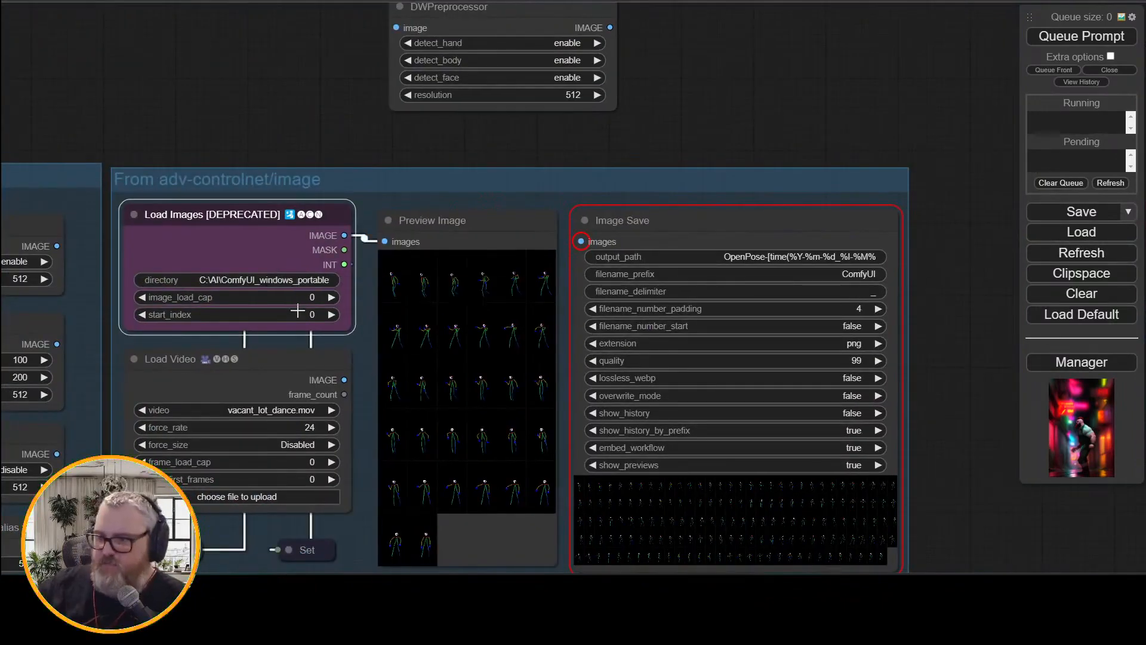
left_click_drag(884, 197, 312, 3)
left_click_drag(394, 148, 749, 346)
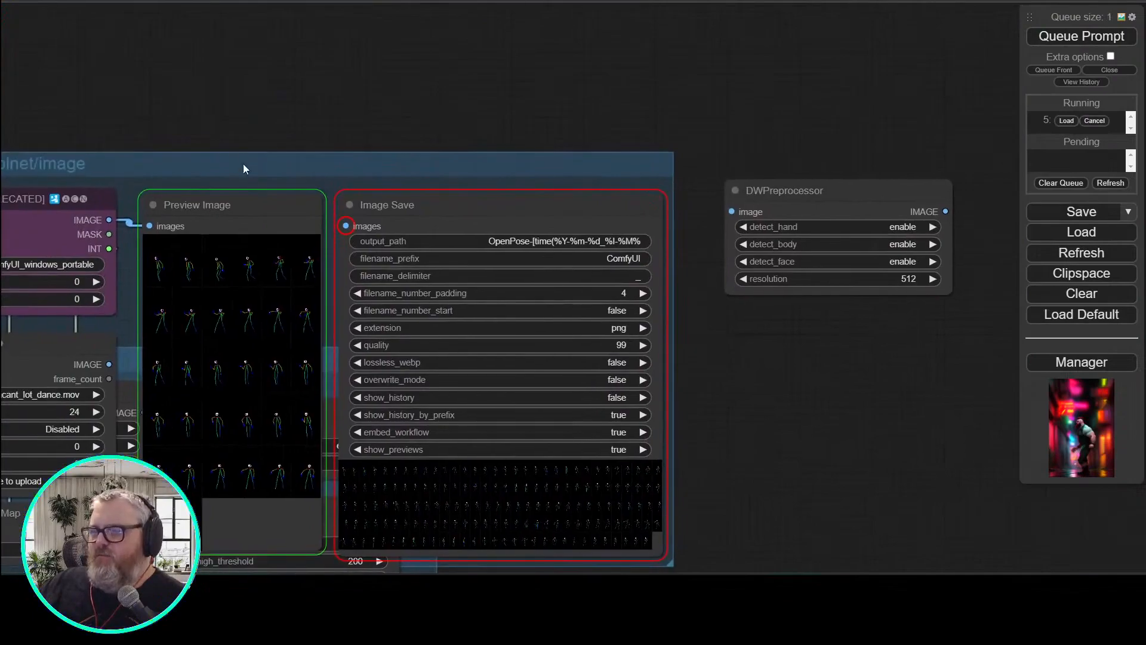
Move the From adv-controlnet/image group back above the Load Checkpoint / VAE and Clip Skip / Prompt groups
scroll(243, 169, "down", 8)
left_click_drag(243, 168, 289, 328)
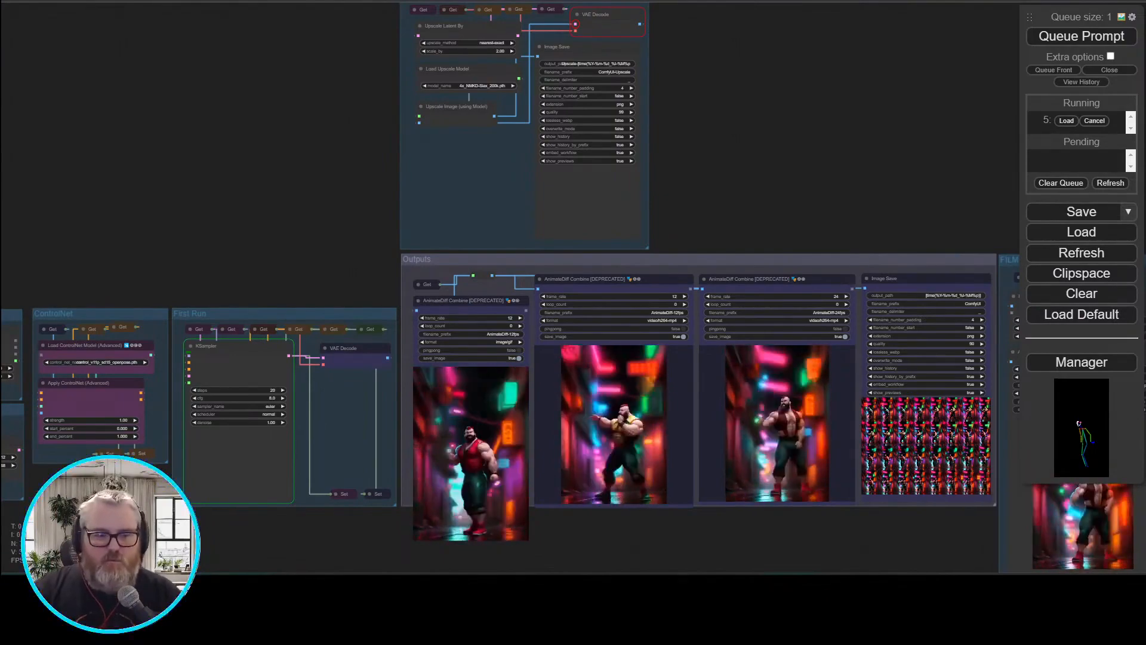
scroll(336, 75, "up", 4)
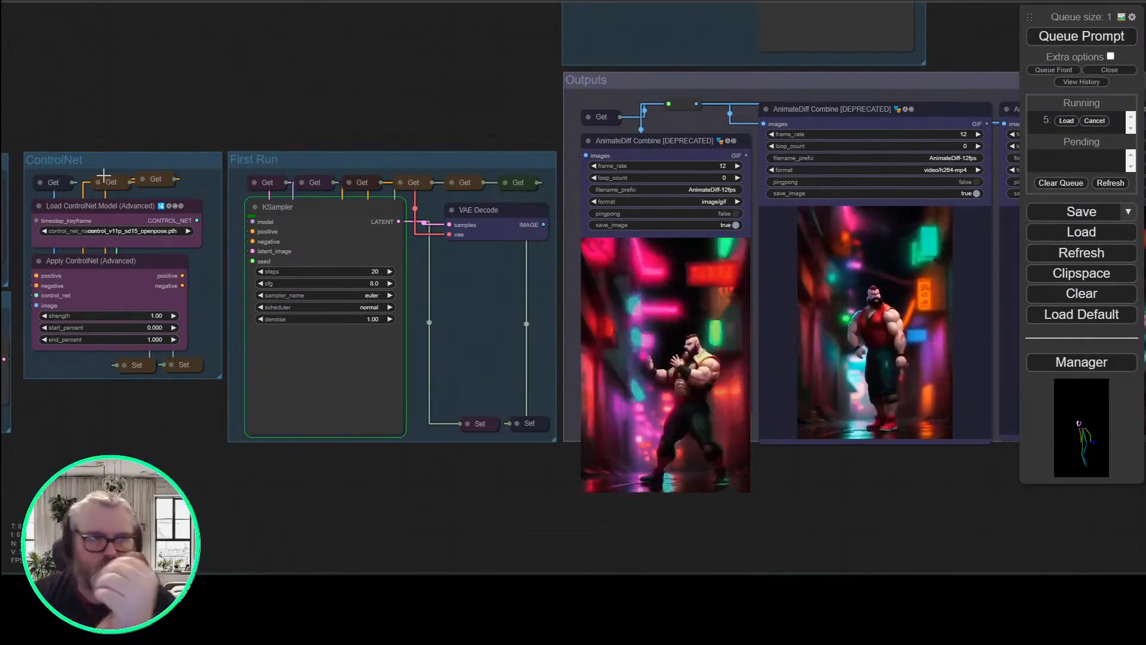
scroll(460, 502, "down", 4)
left_click_drag(42, 502, 460, 501)
left_click_drag(6, 323, 252, 398)
scroll(252, 398, "up", 4)
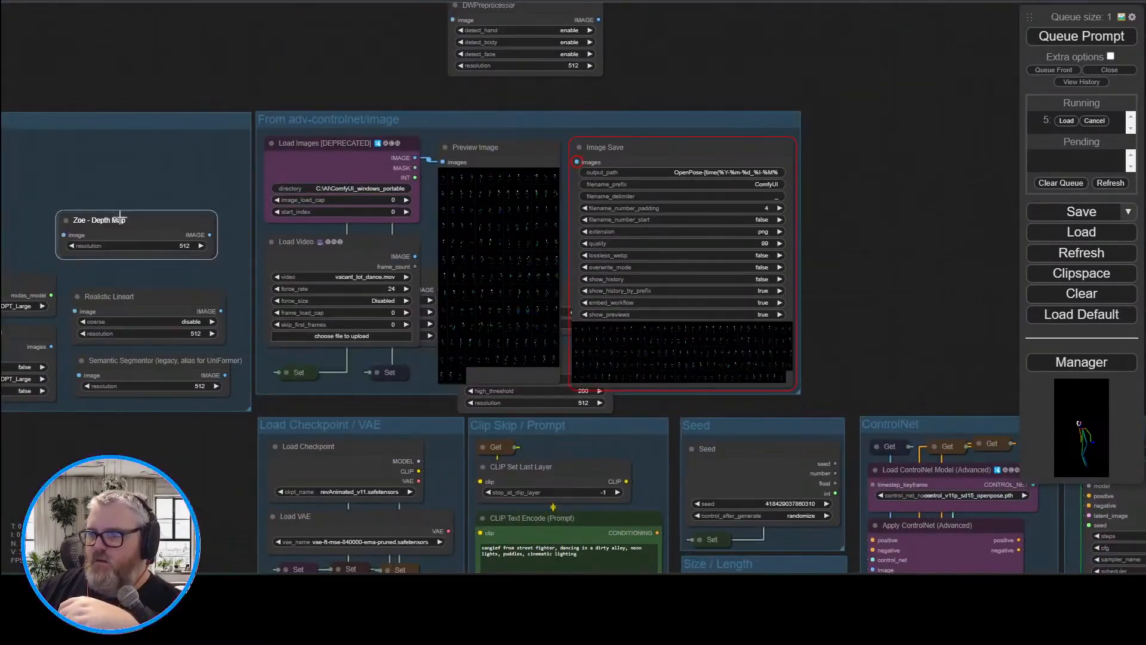
Return Zoe - Depth Map and Canny Edge to the preprocessor Group and widen the gap between it and From adv-controlnet/image
left_click_drag(221, 510, 473, 499)
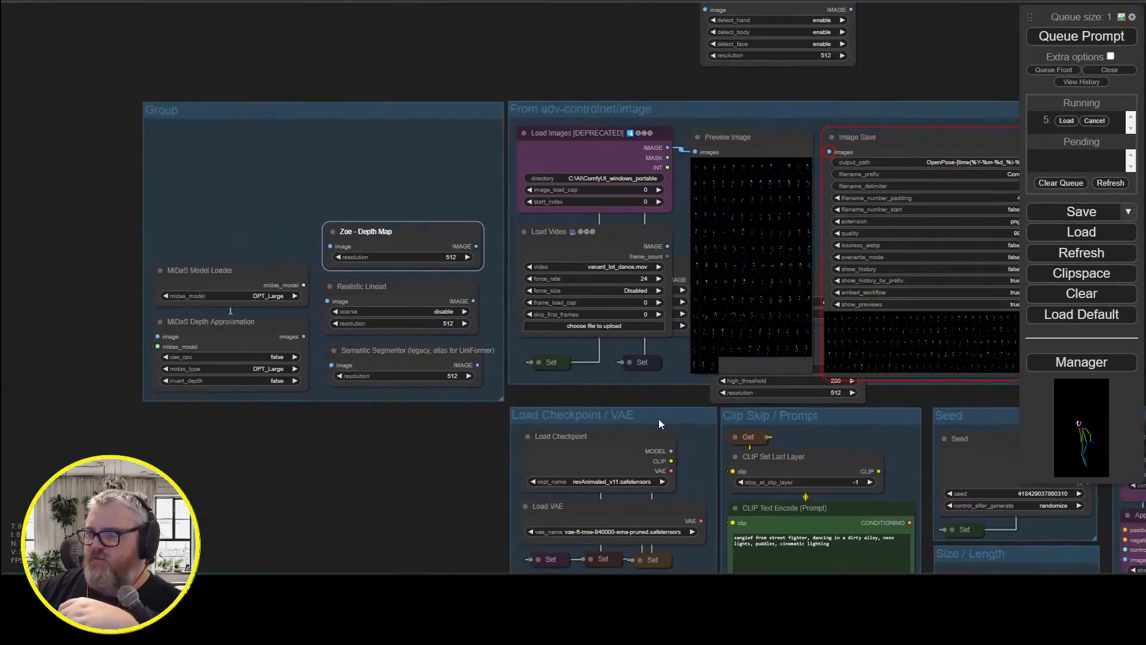
left_click_drag(800, 345, 253, 190)
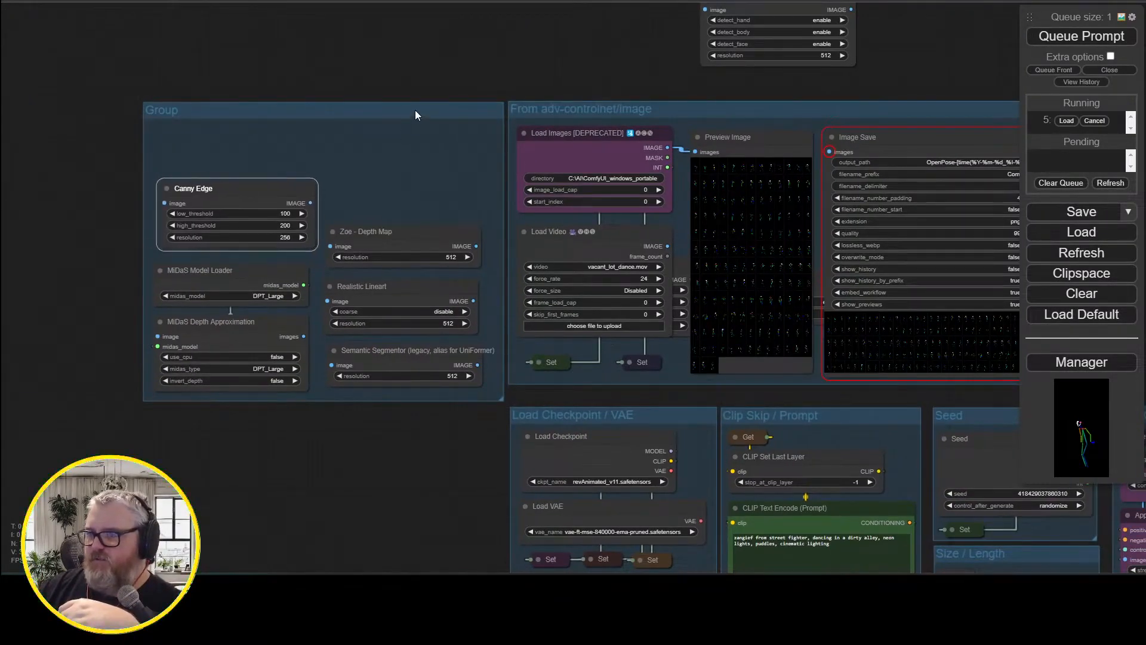
left_click_drag(415, 110, 236, 116)
left_click_drag(687, 106, 625, 109)
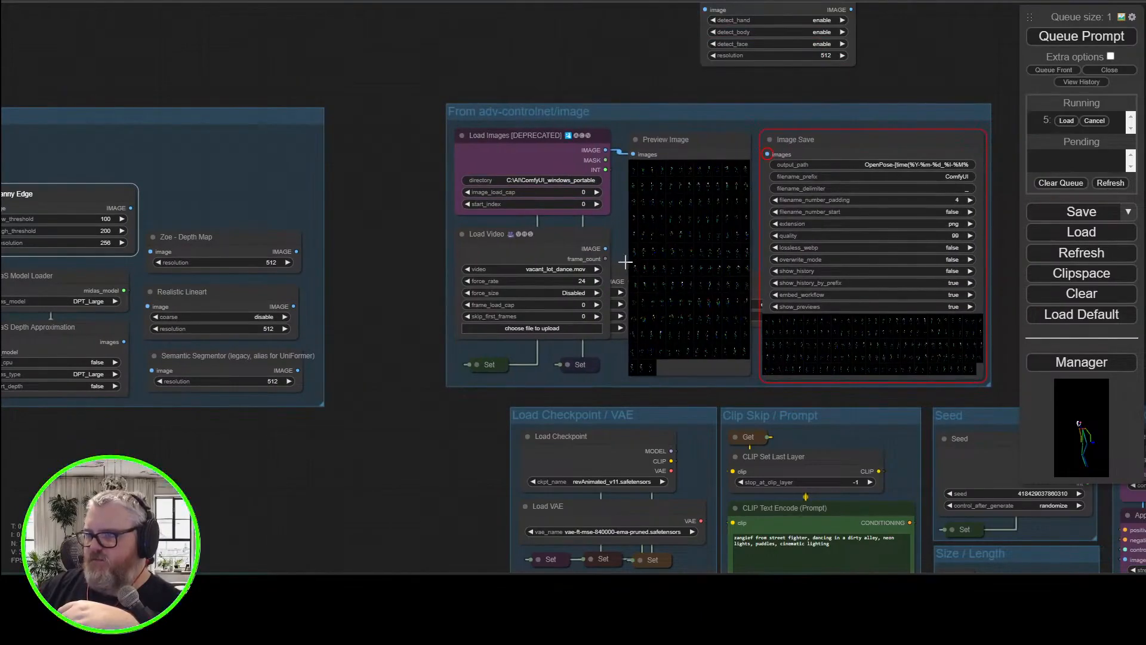
Return OpenPose Pose Recognition and HED Lines to the preprocessor Group, and realign From adv-controlnet/image above Load Checkpoint / VAE
key("ctrl+v")
left_click_drag(615, 258, 280, 450)
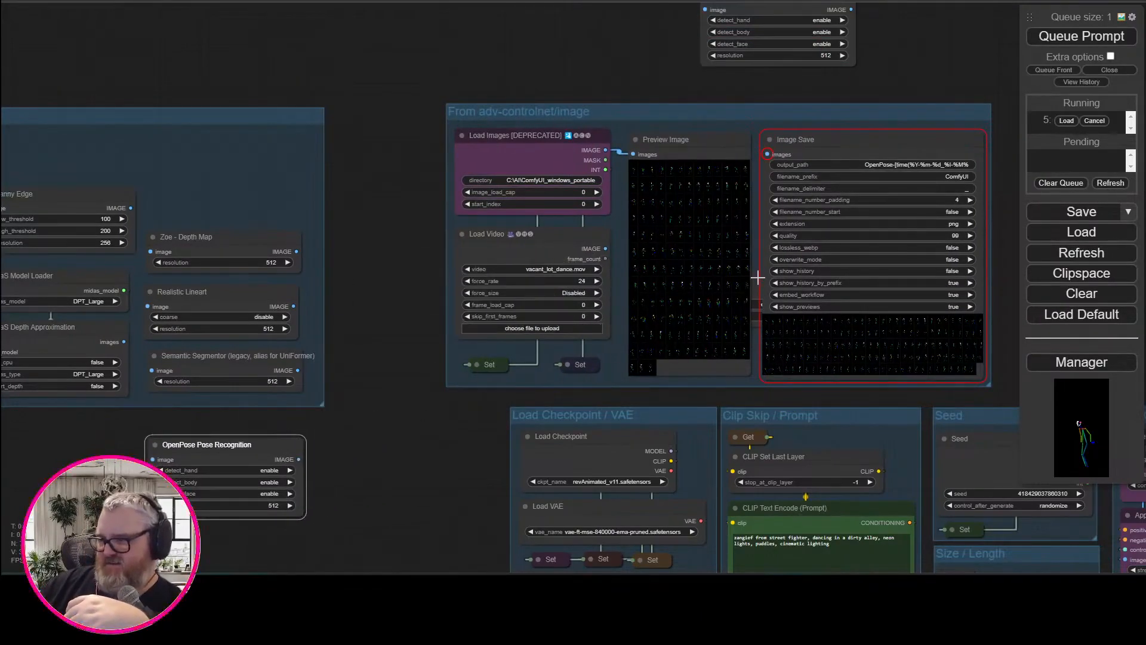
left_click_drag(634, 283, 210, 169)
left_click_drag(221, 440, 54, 104)
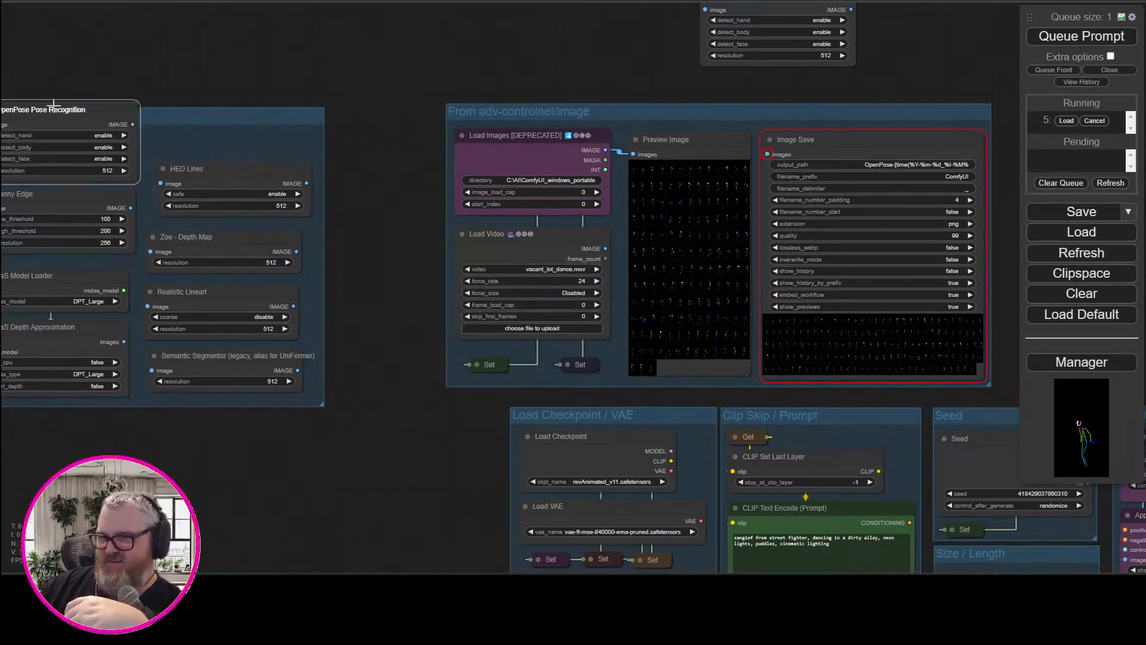
left_click_drag(592, 102, 545, 145)
left_click_drag(545, 148, 608, 155)
Enlarge the preprocessor Group and space out the OpenPose Pose Recognition, Canny Edge and MiDaS nodes inside it
left_click_drag(694, 37, 205, 44)
left_click_drag(273, 458, 525, 363)
left_click_drag(529, 353, 553, 438)
left_click_drag(406, 305, 406, 312)
left_click_drag(262, 62, 263, 94)
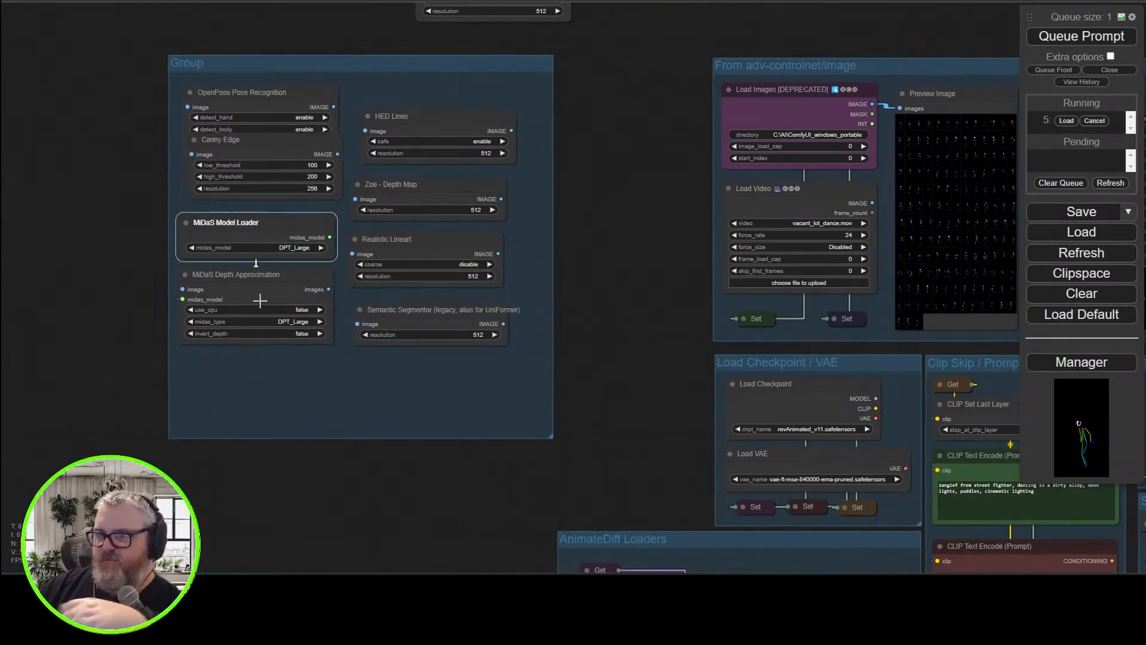
Arrange the MiDaS, Zoe, HED Lines and Canny Edge preprocessor nodes into two tidy columns inside the group
left_click_drag(260, 300, 273, 345)
left_click_drag(249, 154, 61, 182)
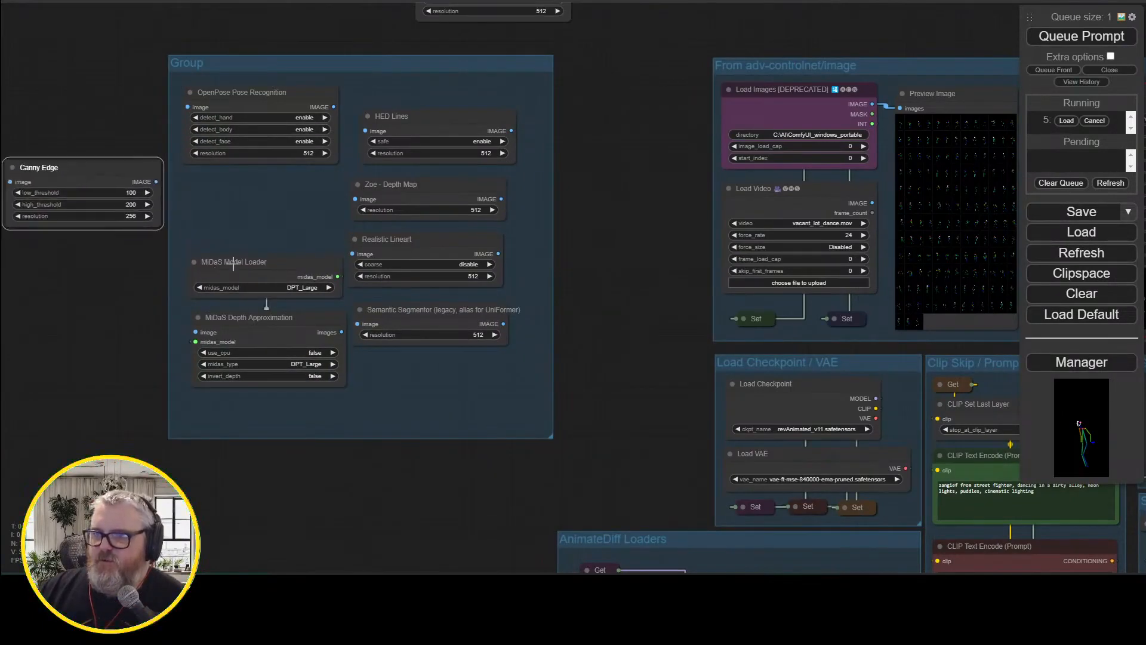
left_click_drag(237, 315, 230, 231)
left_click_drag(392, 194, 218, 332)
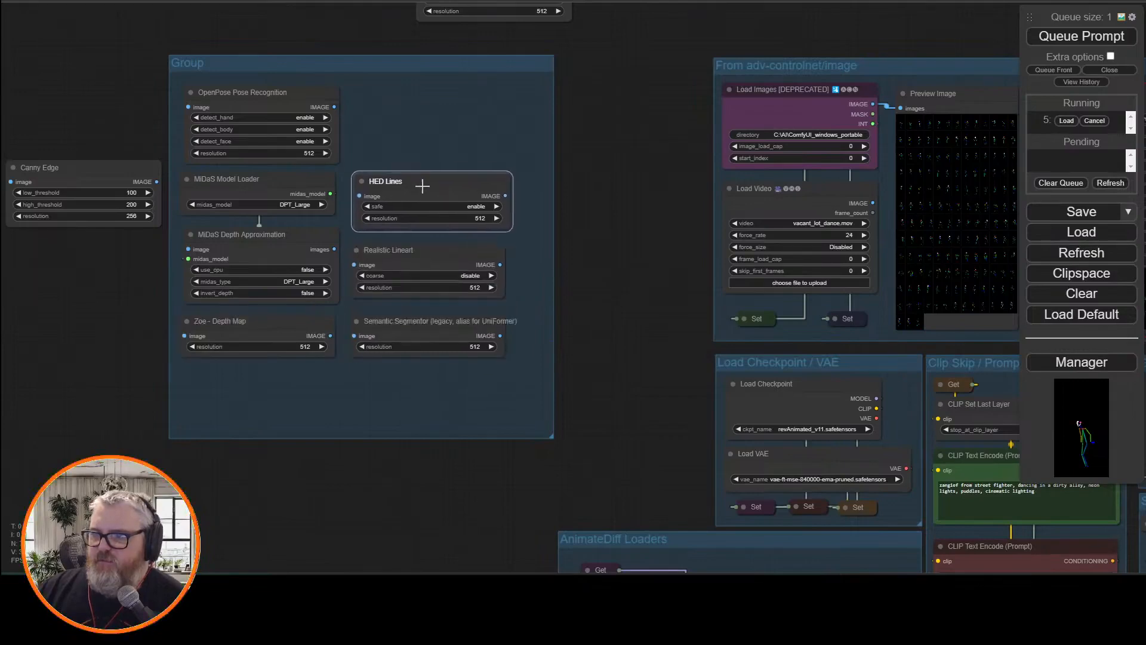
left_click_drag(88, 174, 486, 93)
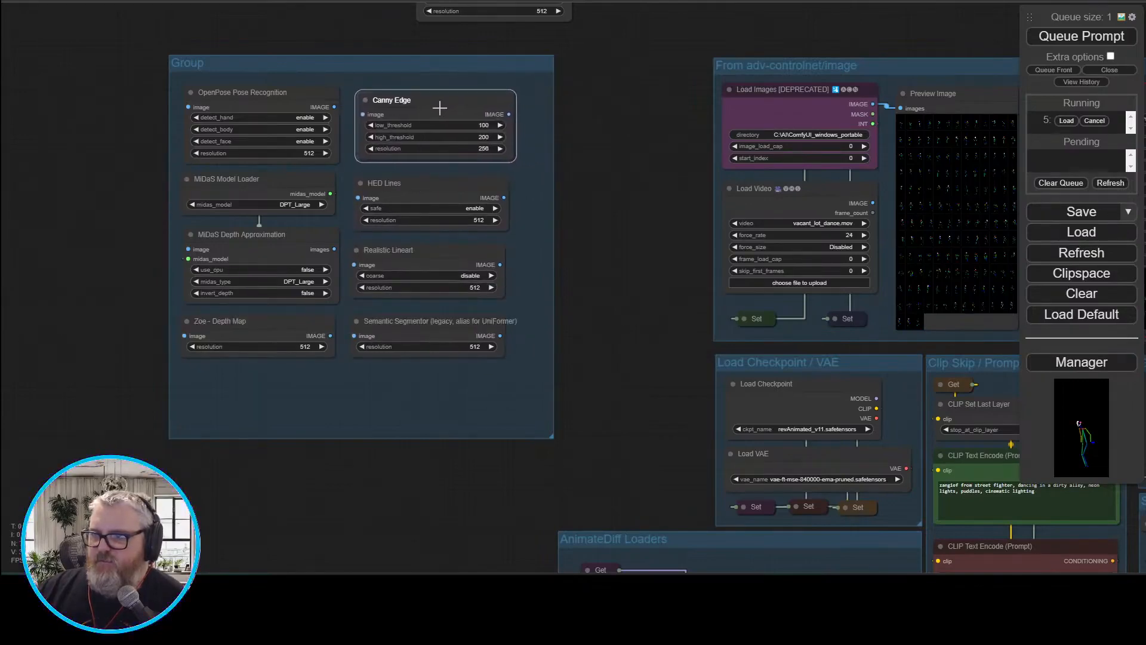
mouse_move(551, 435)
left_mouse_down()
mouse_move(525, 370)
mouse_move(539, 435)
left_mouse_up()
left_click(640, 287)
Replace the OpenPose Pose Recognition node with the DWPreprocessor node at the head of the group's first column
left_click_drag(538, 343, 553, 513)
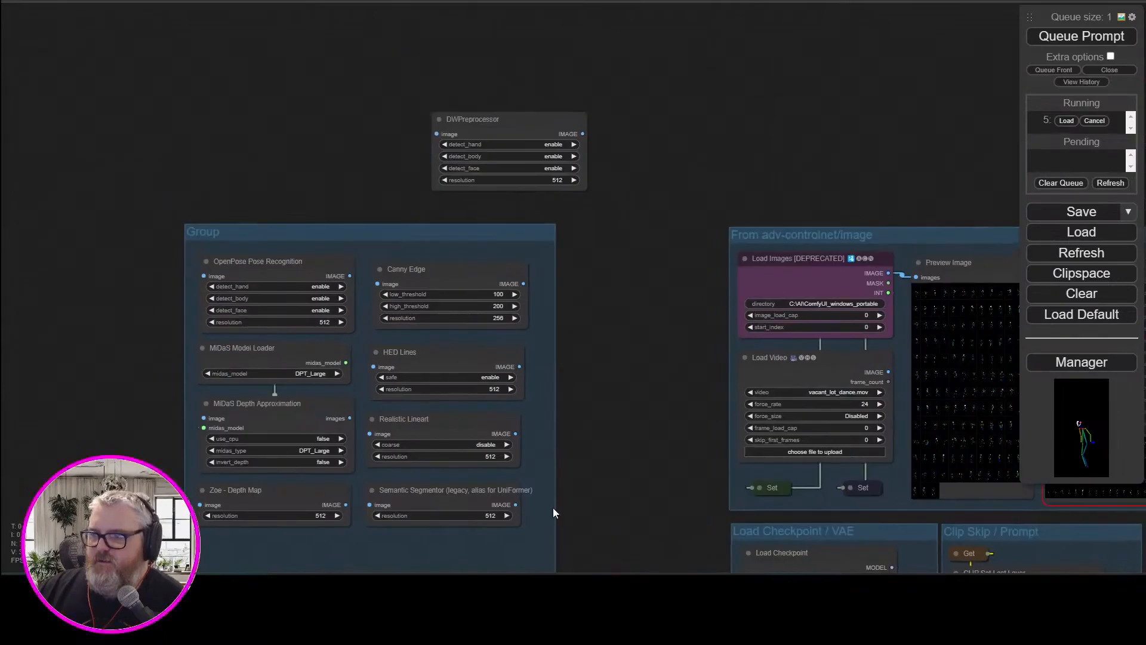
left_click_drag(310, 261, 298, 275)
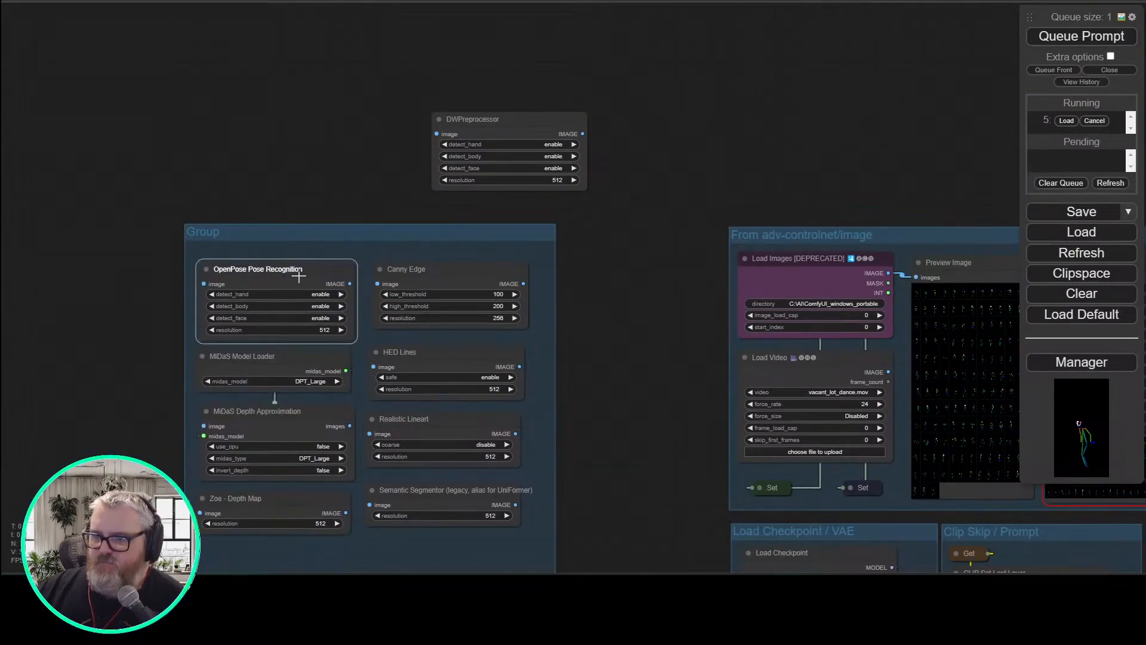
left_click_drag(503, 117, 270, 261)
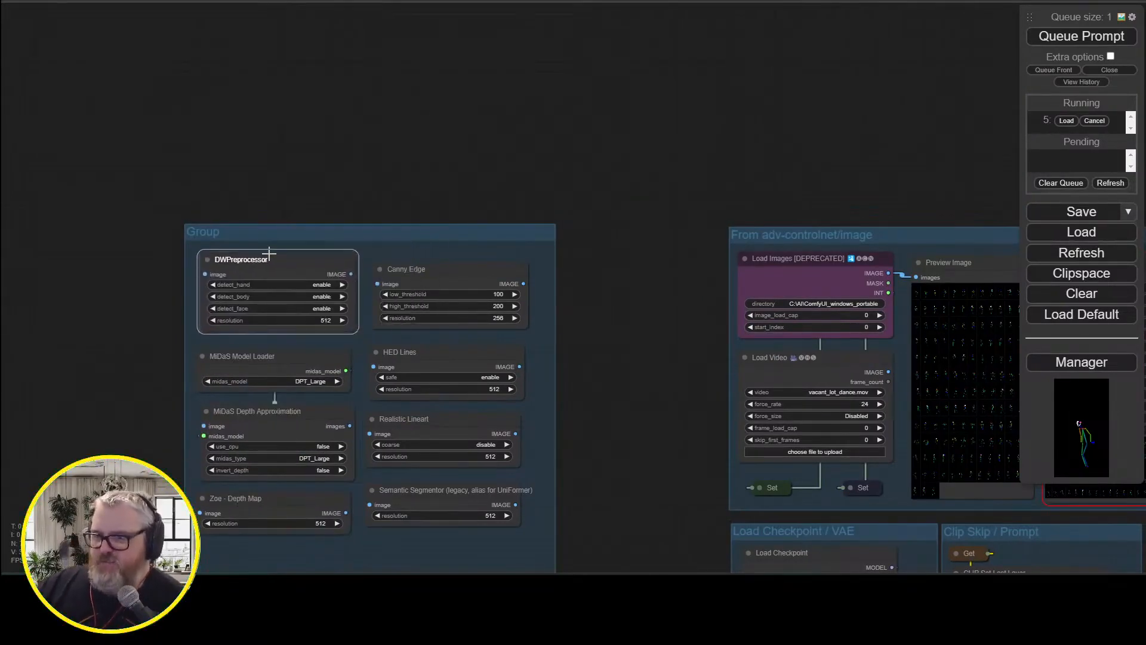
Shrink the group frame to fit its nodes and title the group ControlNet Preprocessors
left_click_drag(573, 525, 568, 307)
left_click_drag(550, 386, 537, 330)
left_click_drag(555, 334, 549, 449)
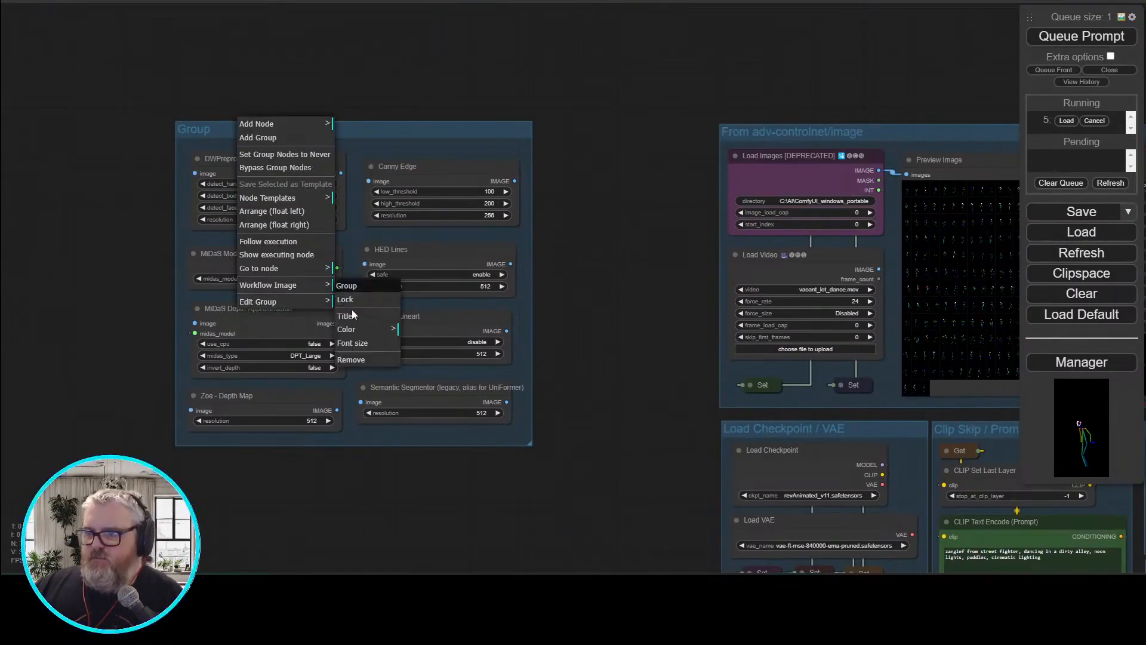
left_click(352, 315)
type("ControlNet Preprocessors")
key("Return")
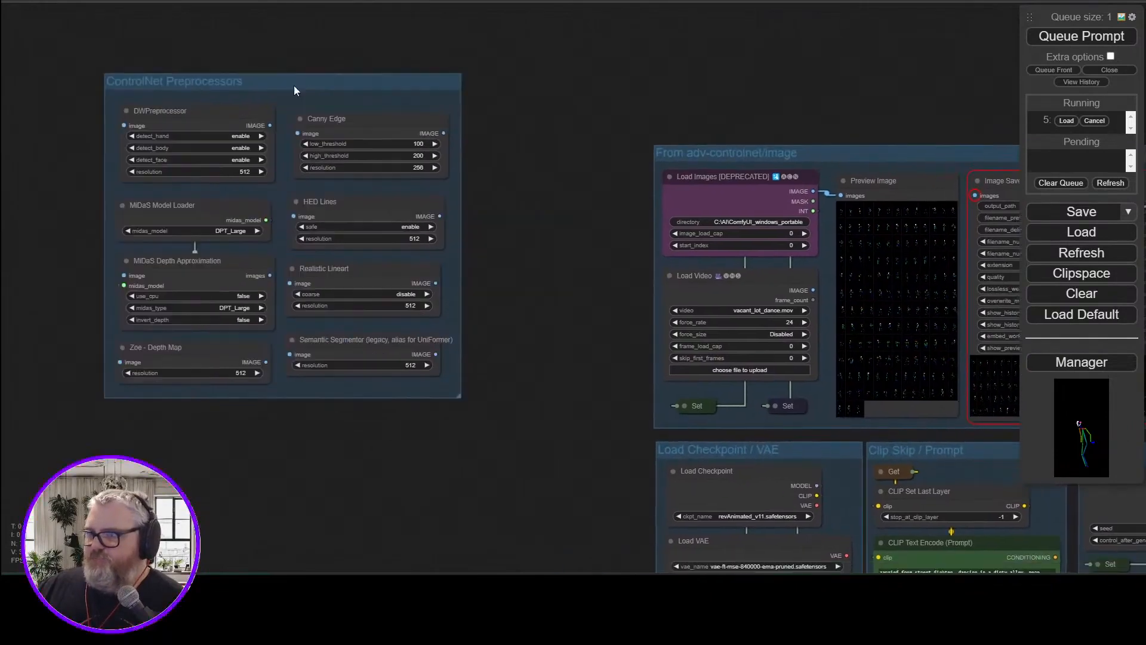
Move the ControlNet Preprocessors group farther away from the main workflow and enlarge its frame
left_click_drag(294, 85, 307, 110)
scroll(594, 194, "down", 3)
left_click_drag(593, 195, 533, 172)
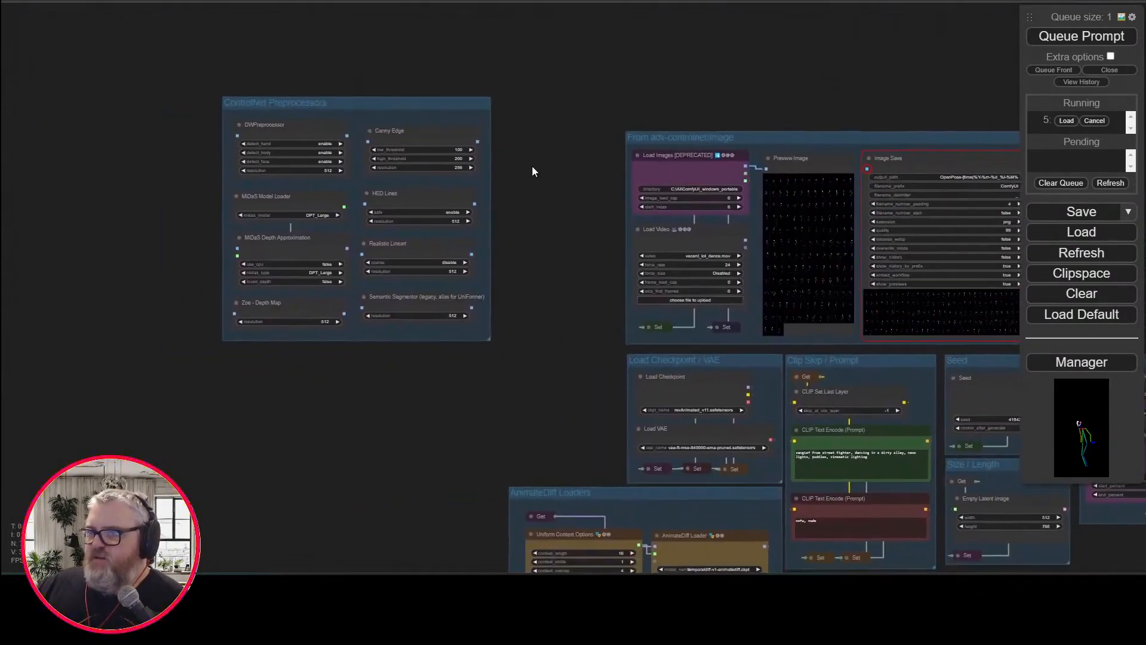
left_click_drag(332, 115, 158, 94)
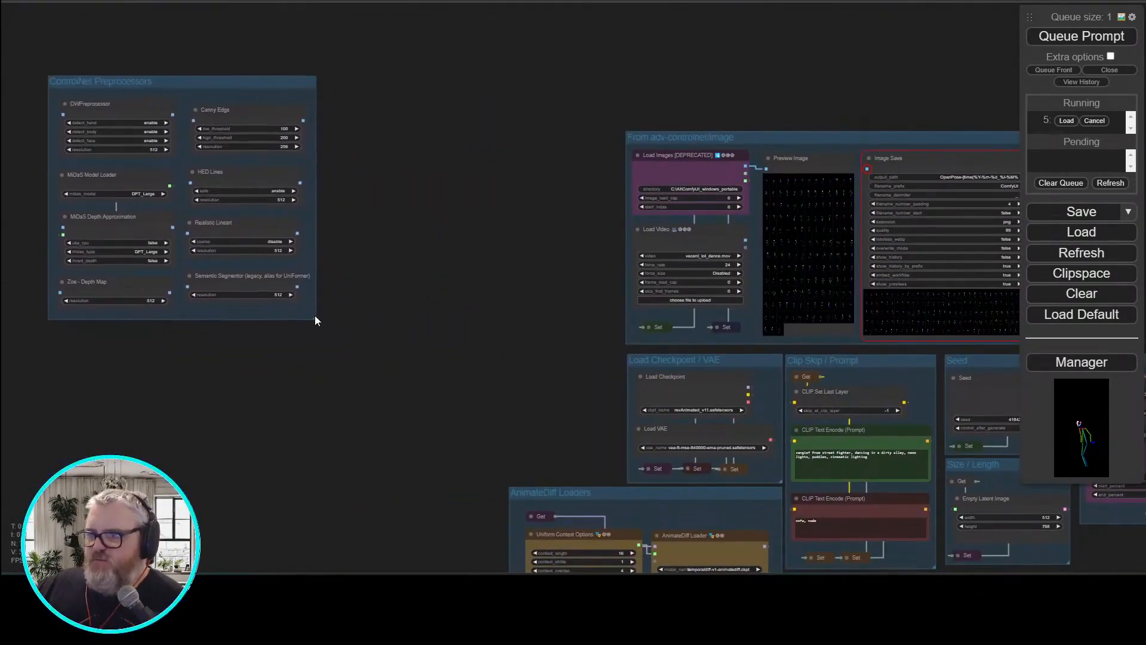
left_click_drag(315, 320, 444, 342)
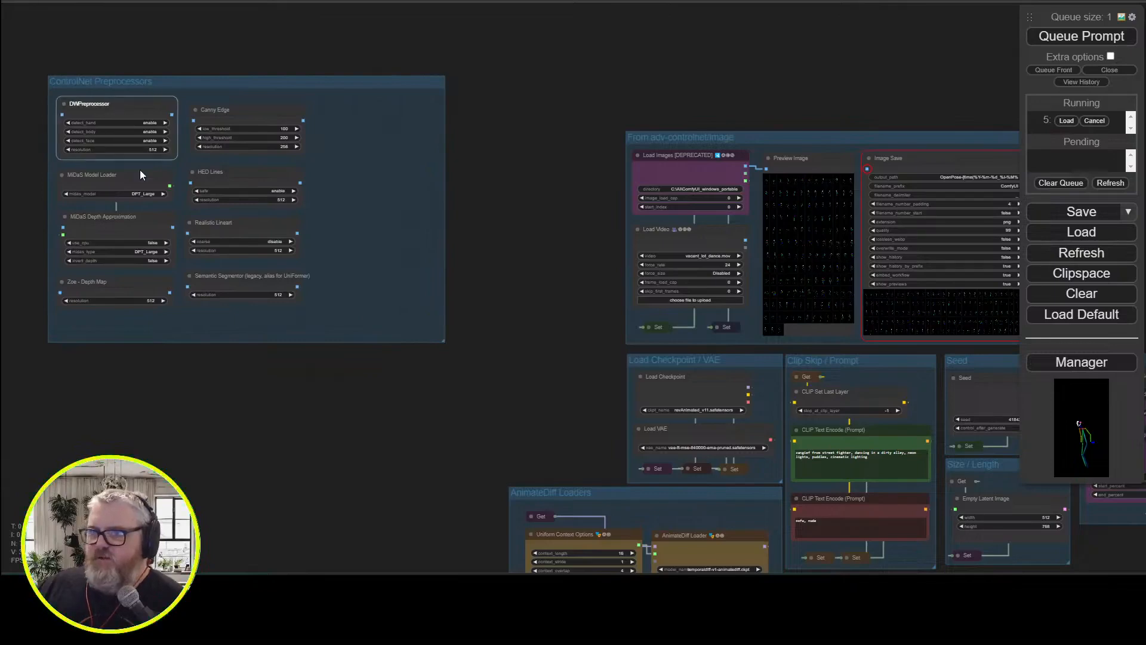
Shift all preprocessor nodes toward the middle of the group and align the Realistic Lineart and Semantic Segmentor nodes with their column
left_click(251, 185)
left_click_drag(139, 106, 205, 115)
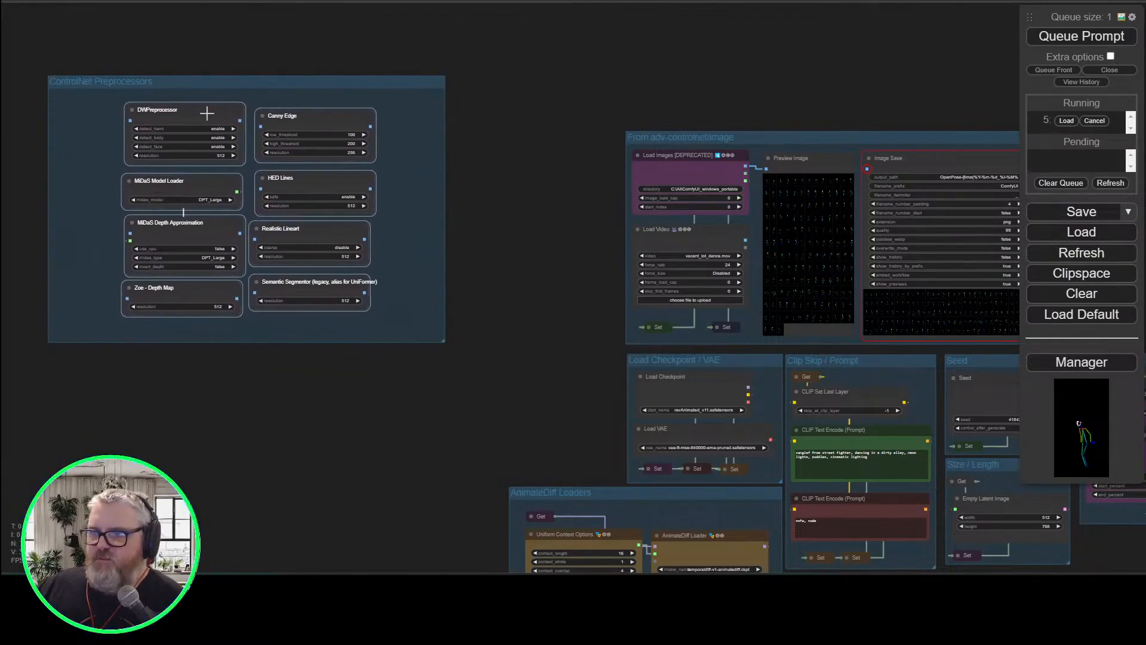
left_click(312, 236)
left_click_drag(312, 236, 317, 234)
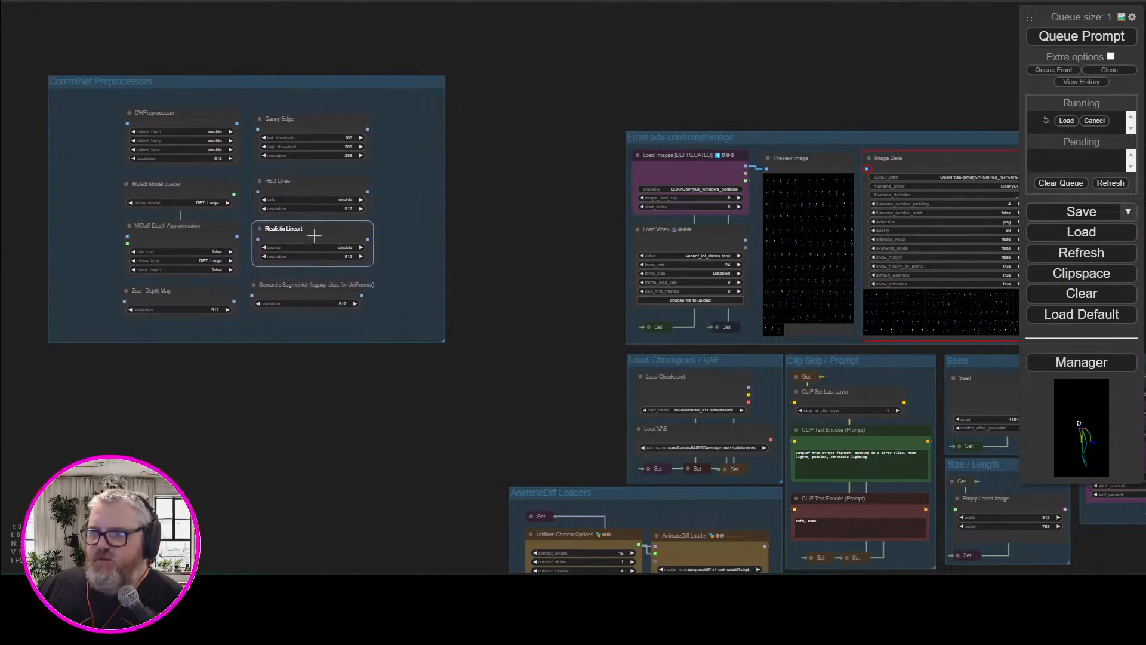
left_click_drag(293, 284, 299, 285)
left_click(465, 241)
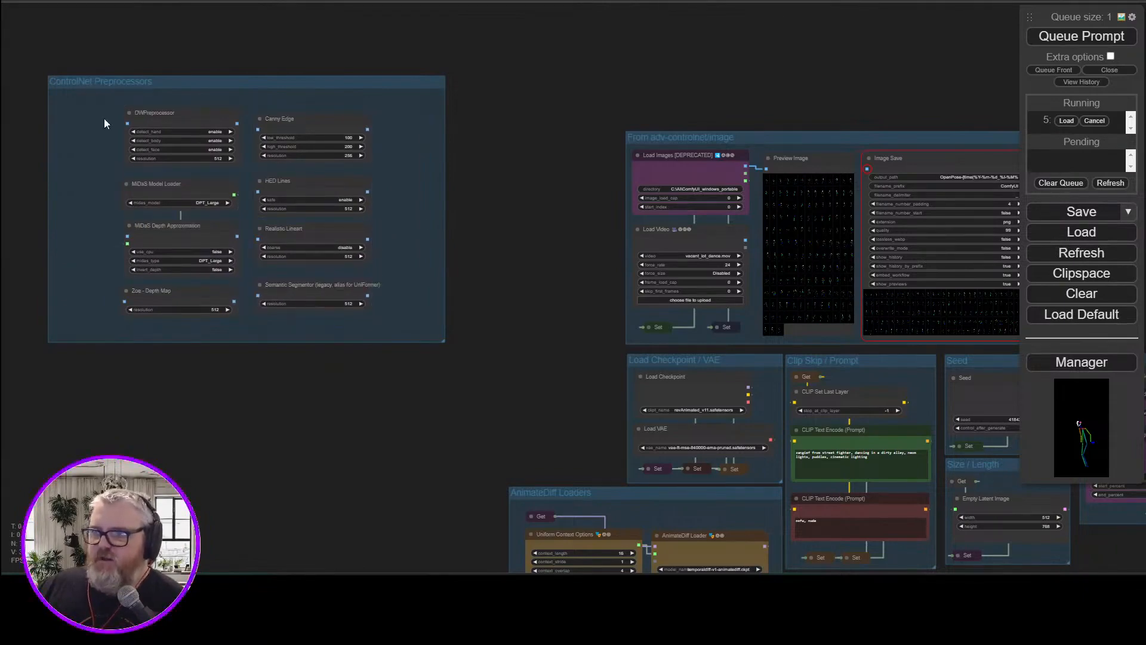
double_click(230, 56)
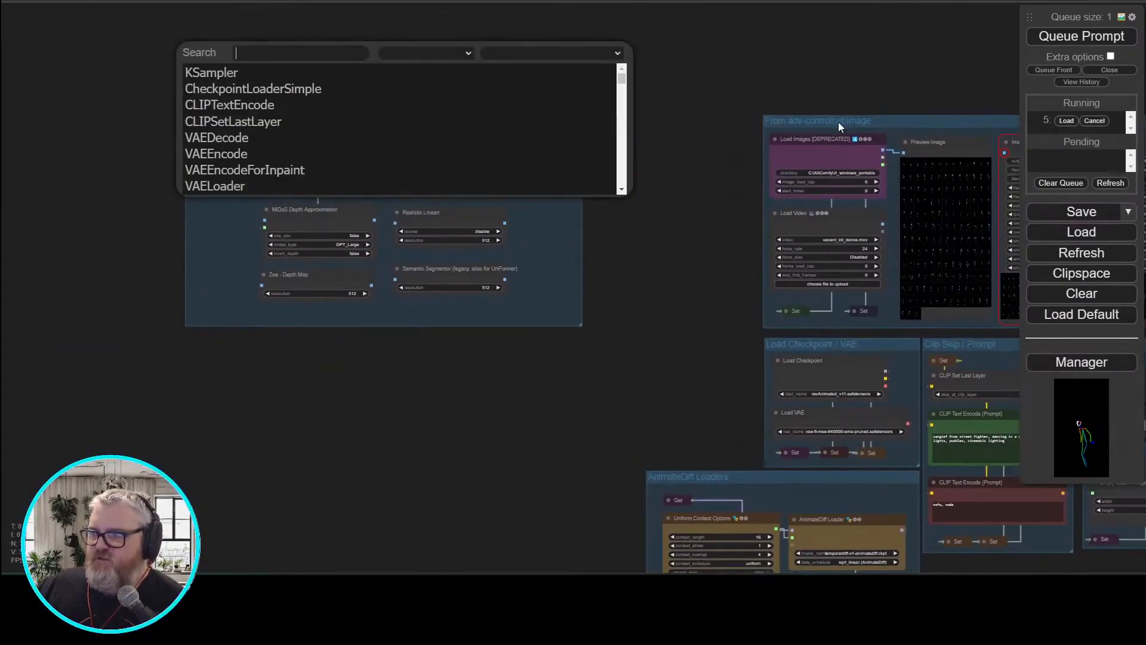
Copy the Load Images and Load Video nodes from the adv-controlnet/image group and enlarge the ControlNet Preprocessors group
left_click(806, 168, "shift")
left_click(801, 224, "shift")
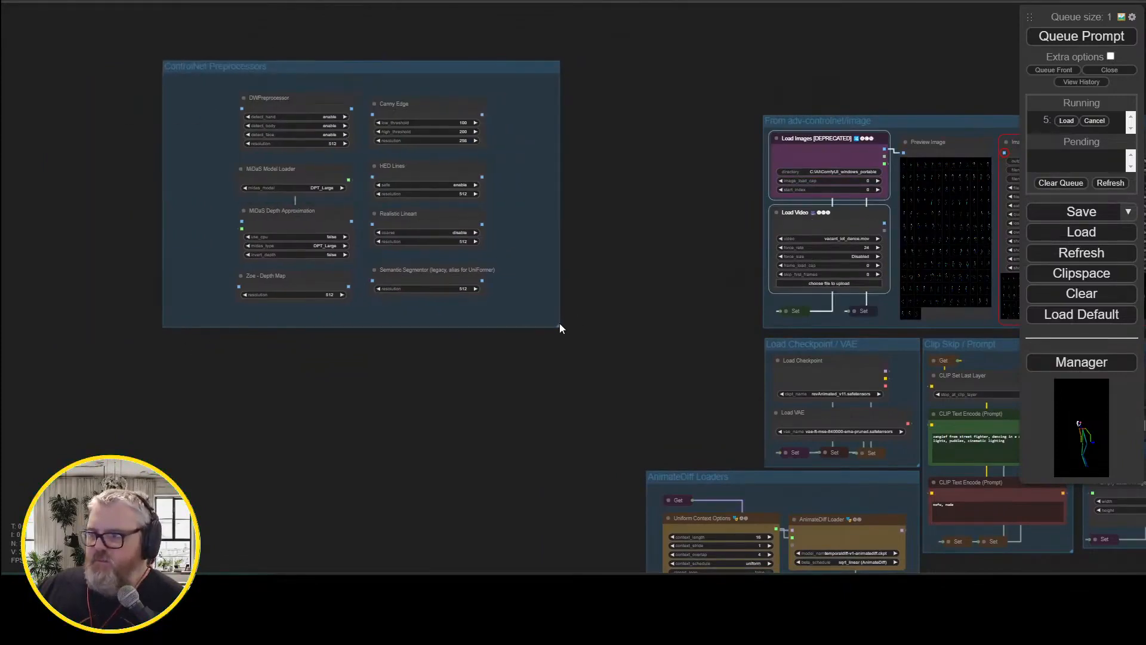
left_click_drag(559, 324, 651, 370)
Select all preprocessor nodes and move them to the right, clearing space along the group's left edge
left_click(431, 267)
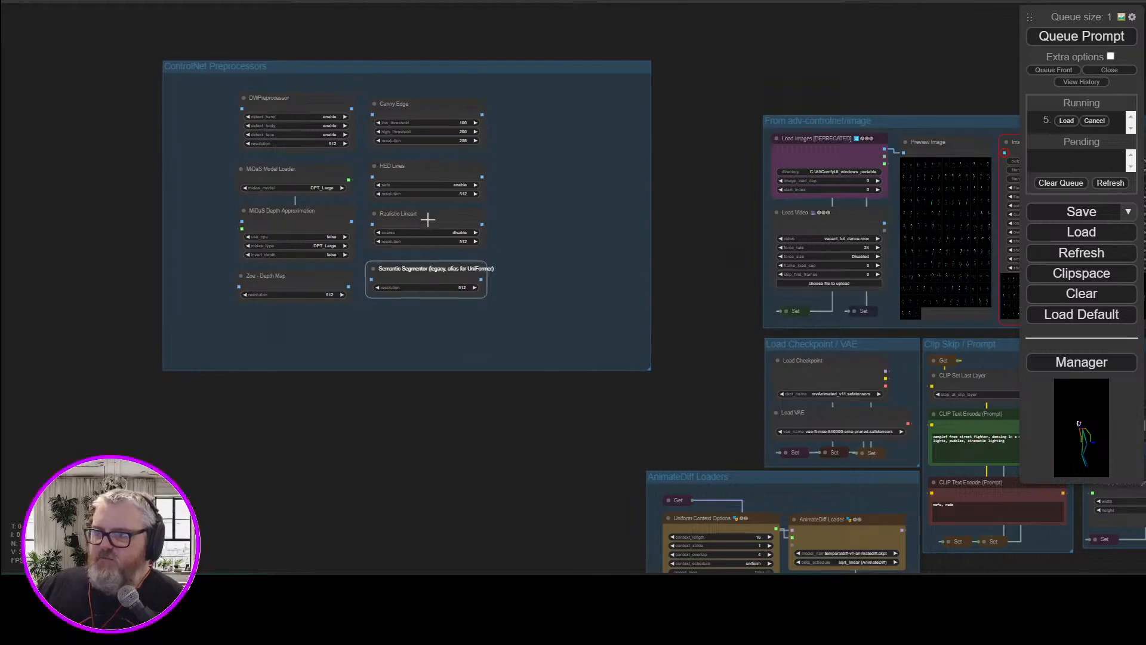
left_click(427, 220, "shift")
left_click(420, 171, "shift")
left_click(409, 110, "shift")
left_click(281, 104, "shift")
left_click(280, 174, "shift")
left_click(281, 276, "shift")
left_click_drag(414, 113, 466, 130)
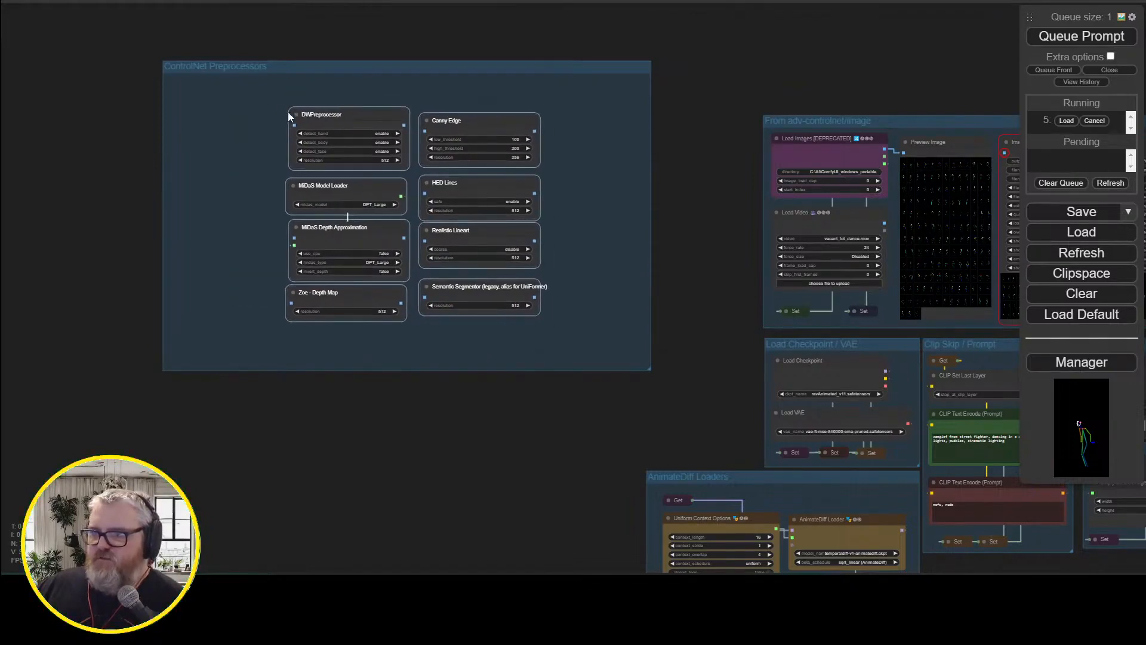
left_click_drag(378, 118, 429, 120)
Paste the copied Load Images and Load Video nodes into the cleared space beside the preprocessors and align them
left_click(220, 114)
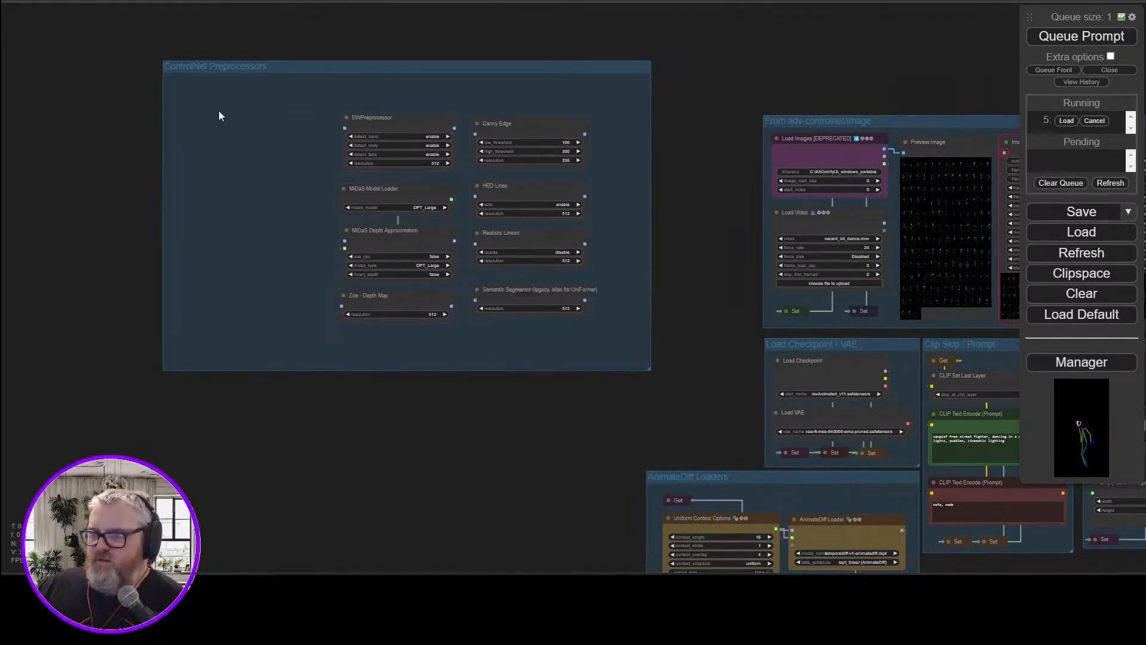
key("ctrl+v")
left_click_drag(254, 110, 210, 119)
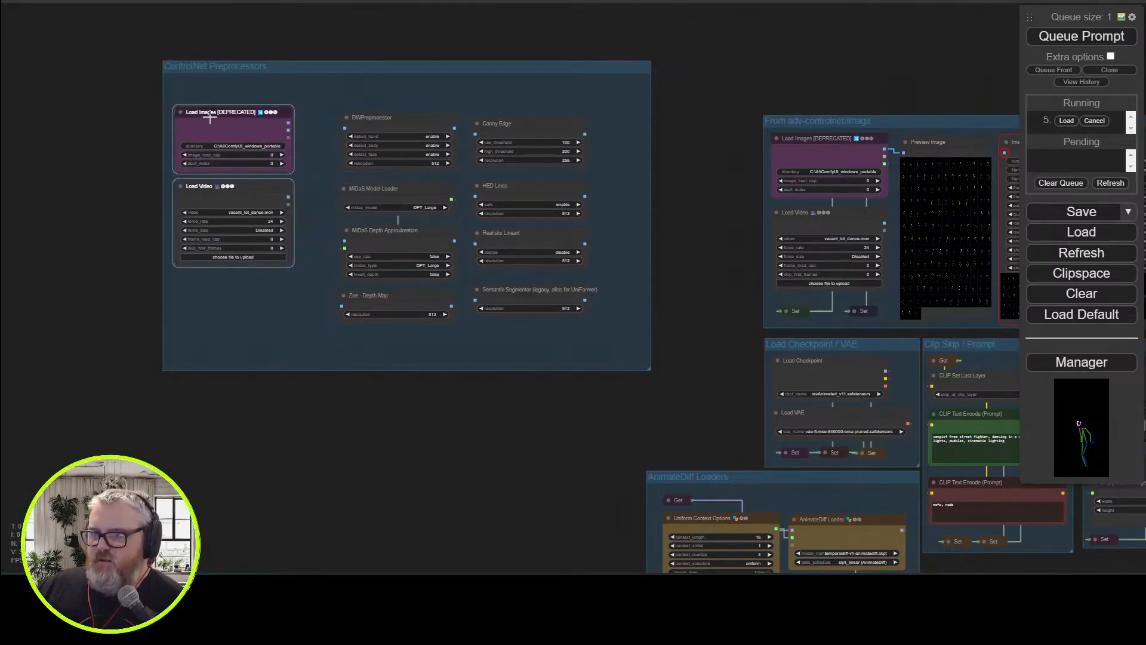
left_click(197, 307)
left_click(213, 196)
left_click_drag(214, 195, 235, 187)
left_click(350, 340)
Select all preprocessor nodes and move them slightly closer to the pasted loader nodes
left_click(385, 137)
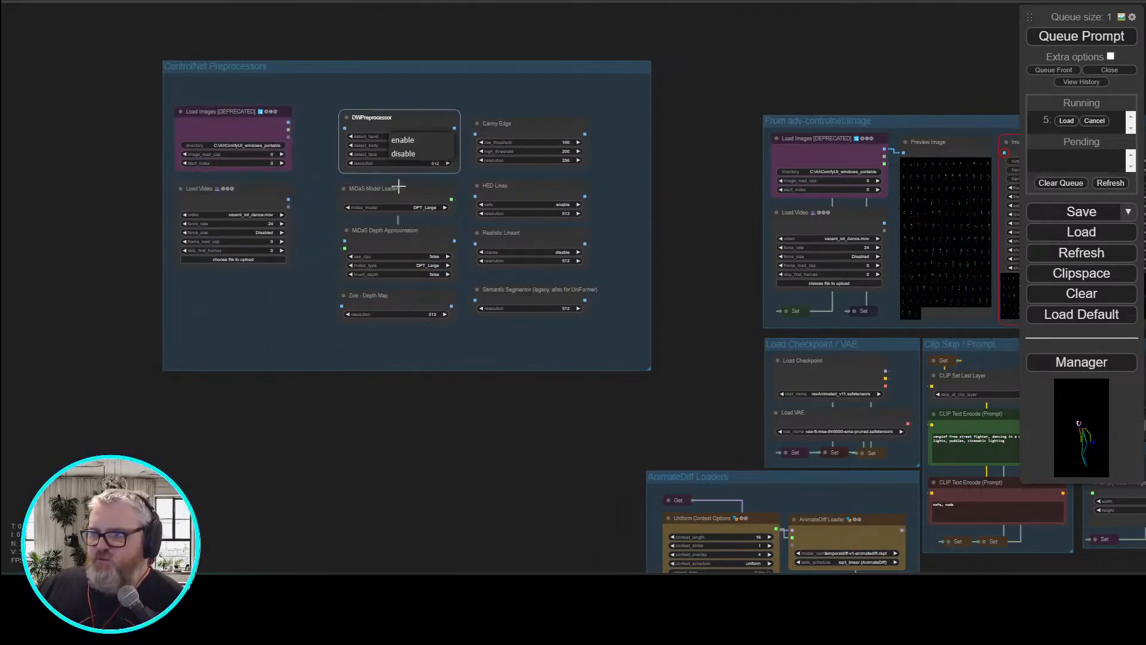
left_click(399, 192, "shift")
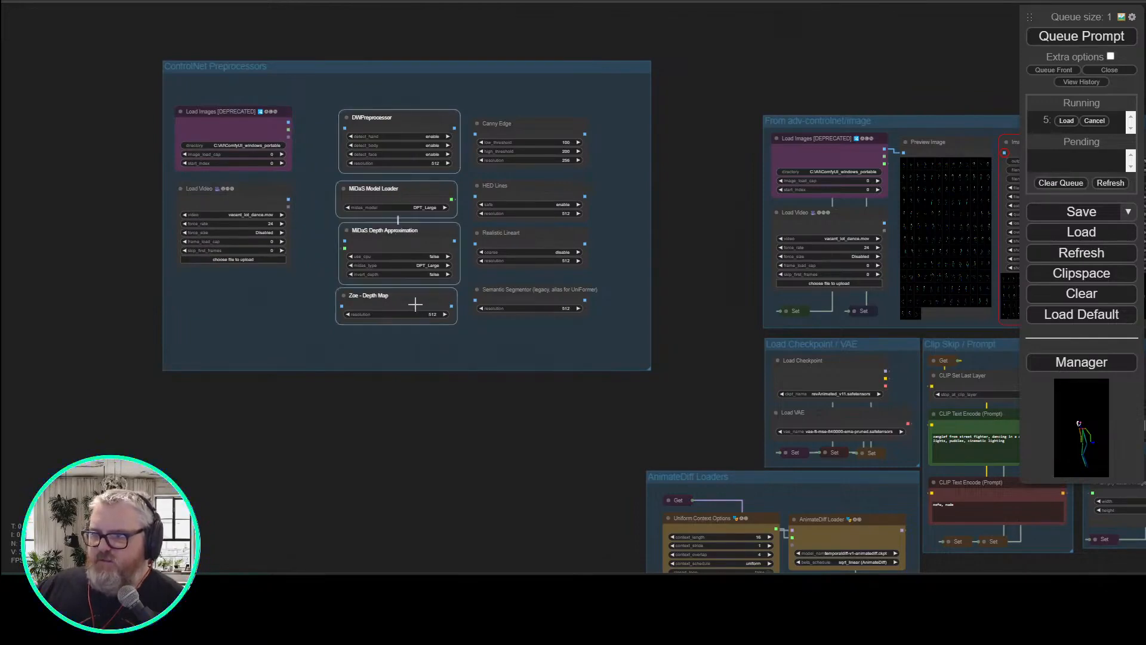
left_click(536, 301, "shift")
left_click(525, 120, "shift")
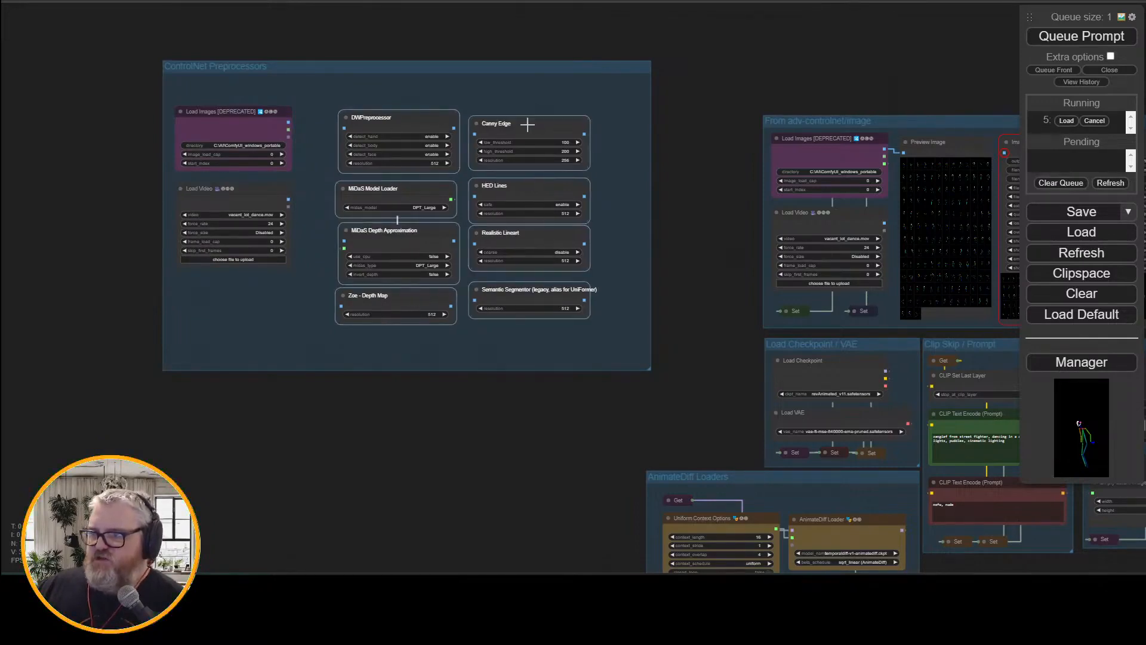
left_click_drag(530, 123, 499, 117)
Widen the ControlNet Preprocessors group and add a Preview Image node beside Canny Edge
left_click_drag(529, 408, 292, 381)
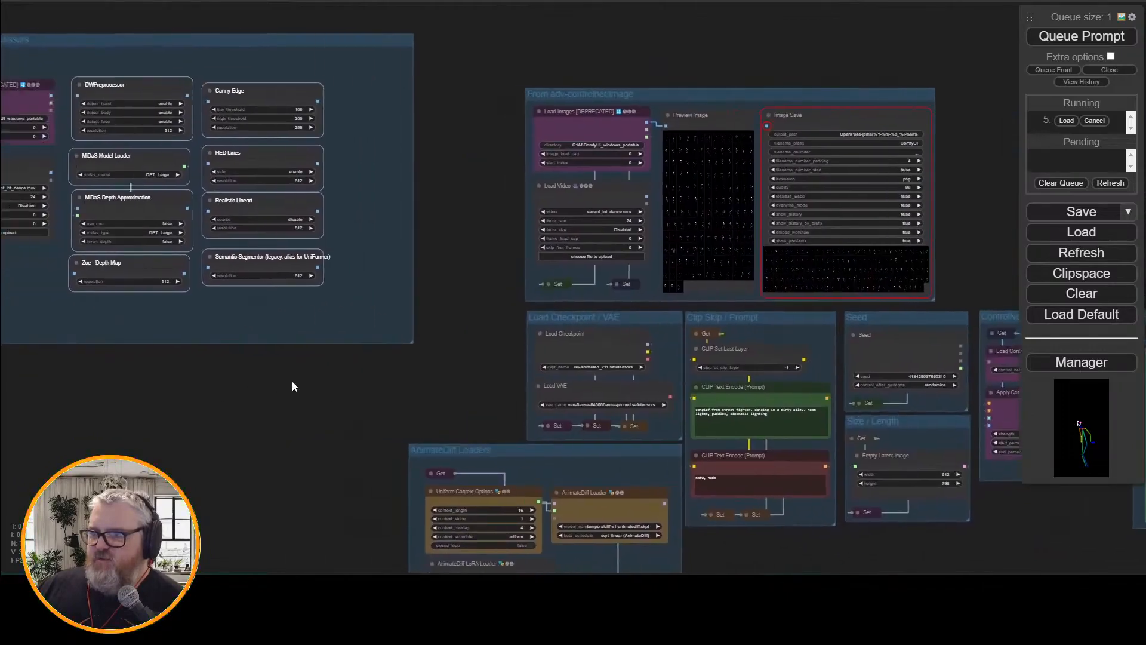
left_click_drag(415, 345, 475, 345)
double_click(453, 113)
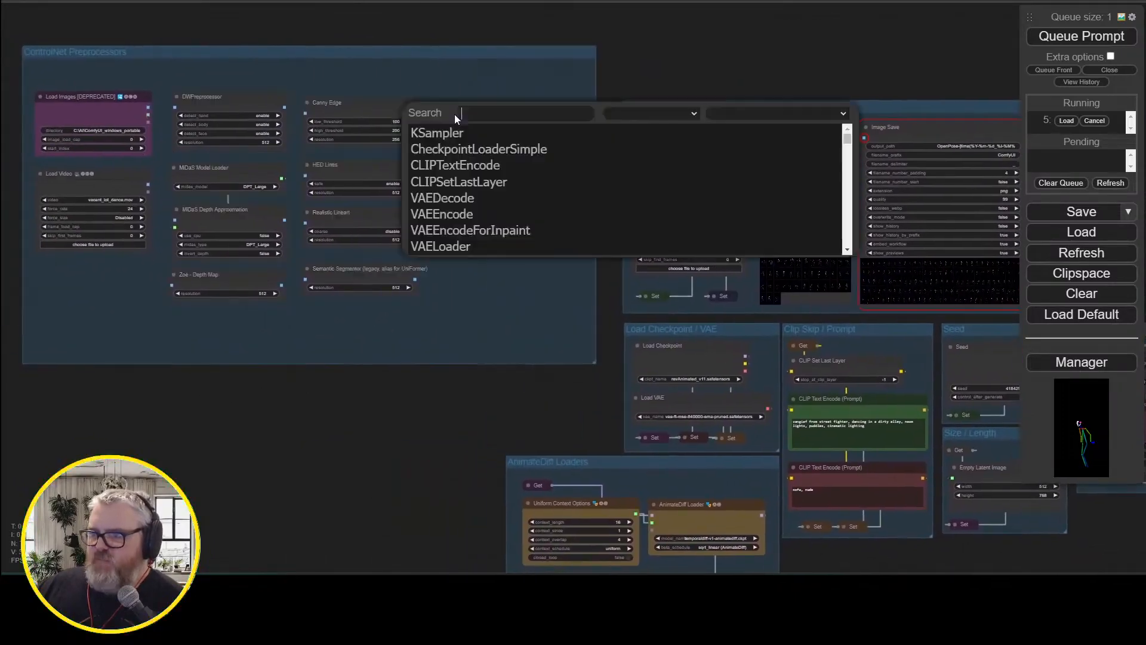
type("prev")
key("Return")
left_click(463, 107)
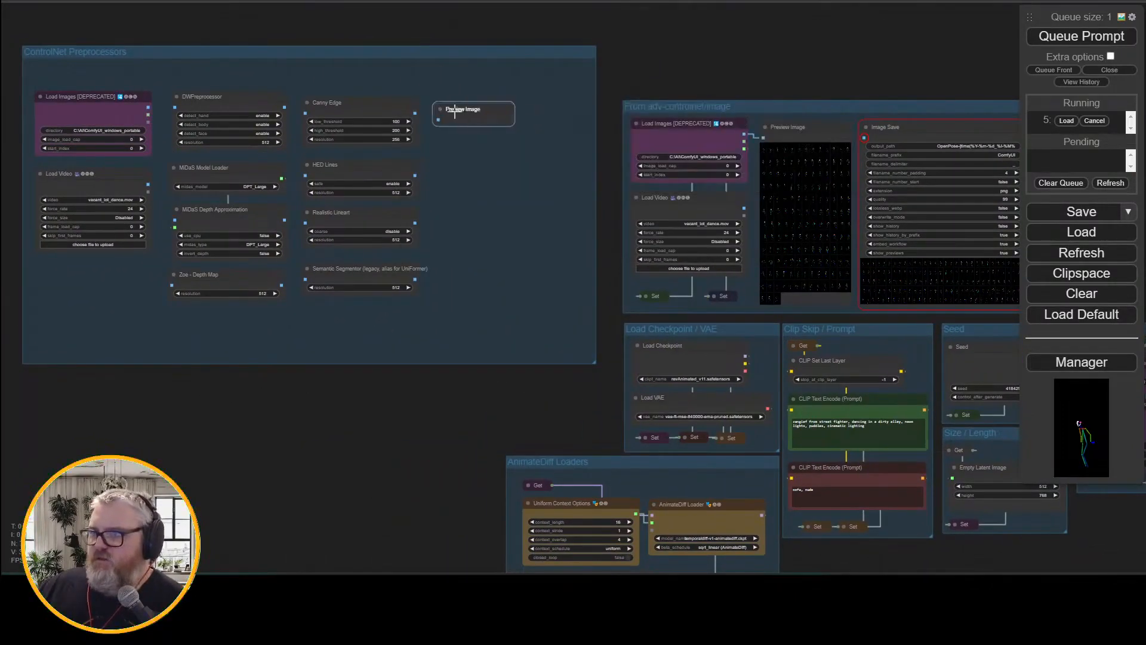
Widen the ControlNet Preprocessors group further and add an Image Save node beside Preview Image
scroll(267, 86, "down", 5)
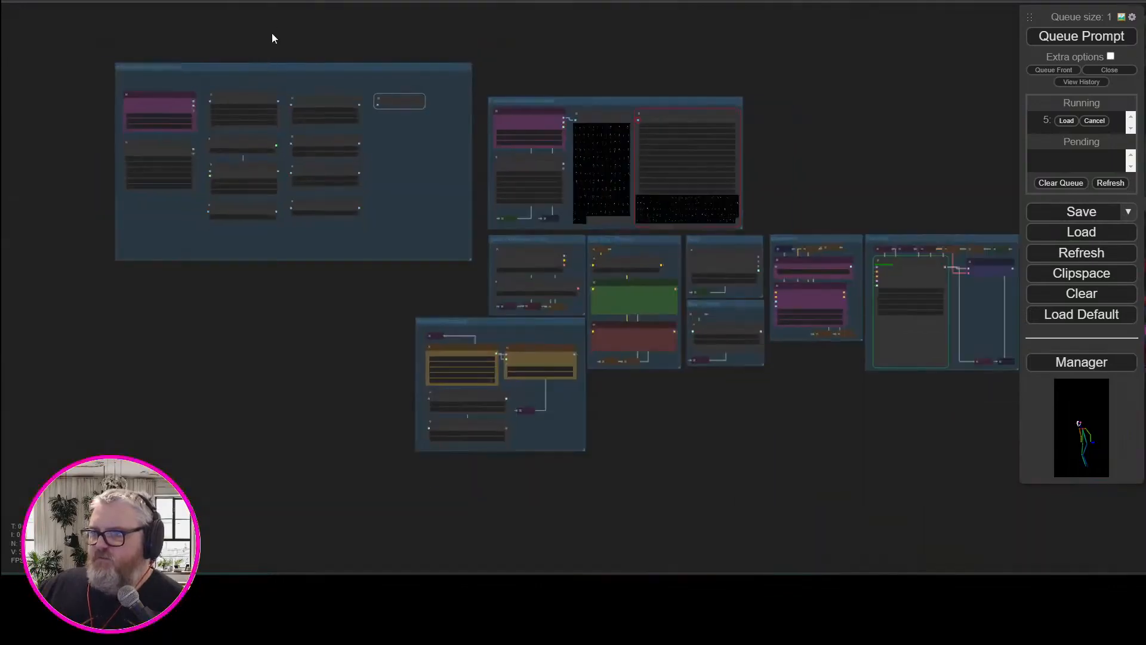
left_click_drag(271, 38, 388, 403)
left_click_drag(622, 456, 766, 457)
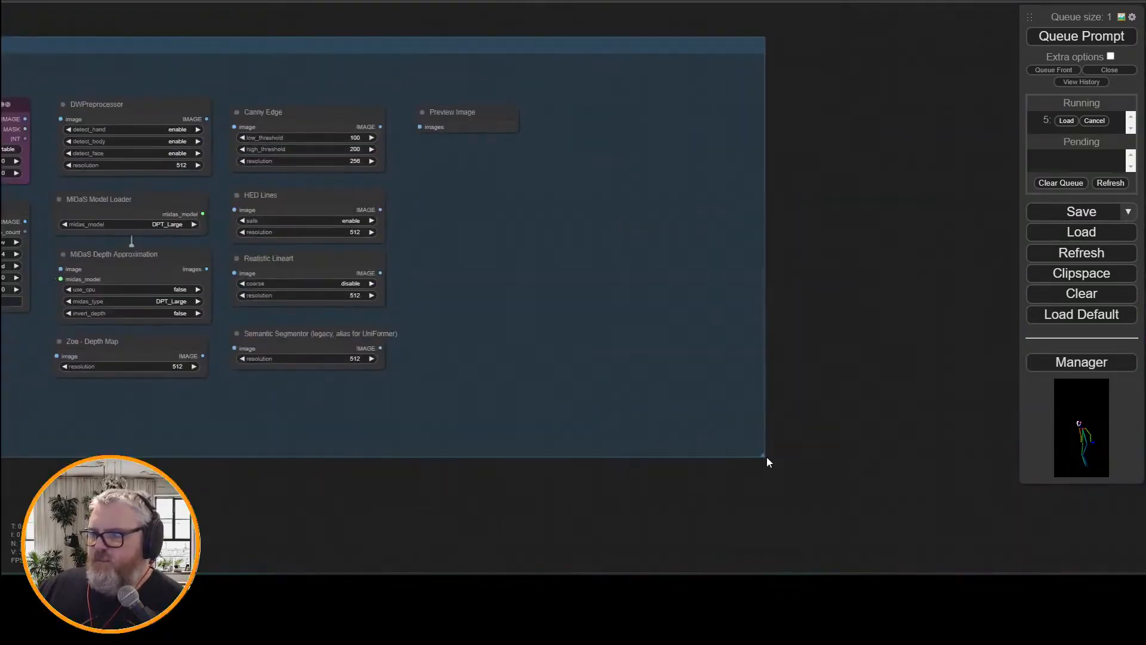
double_click(520, 172)
type("save")
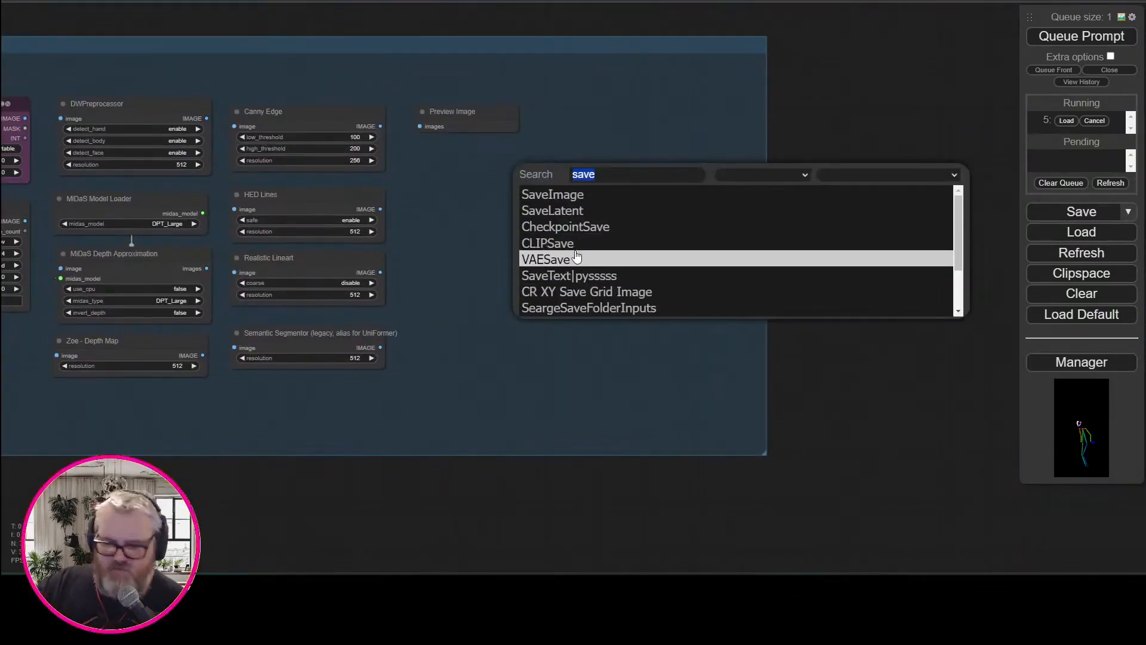
type("image save")
key("Return")
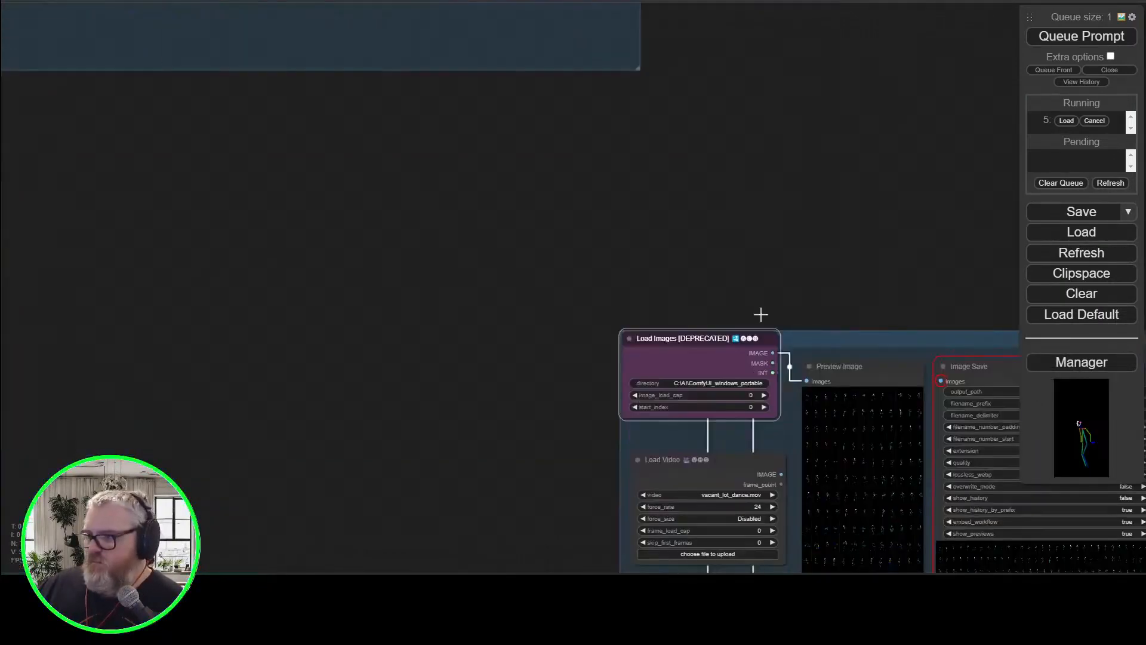
Set the new Image Save node's output path to the existing save node's timestamp path, with the prefix Preprocessed- instead of OpenPose-
left_click(781, 370)
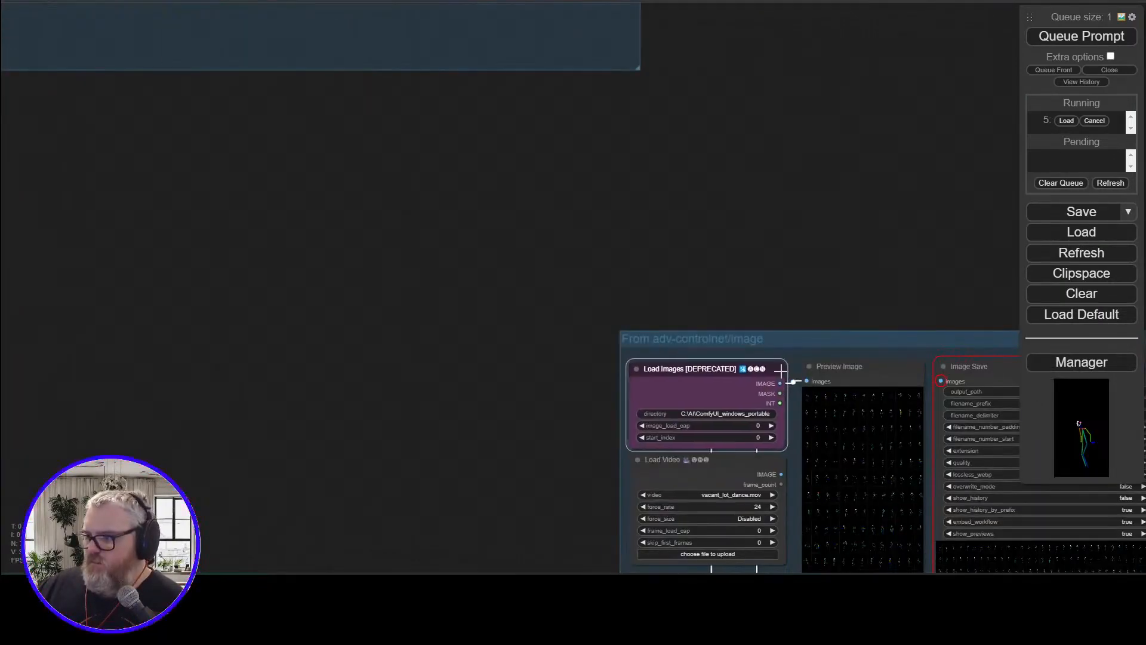
left_click(540, 239)
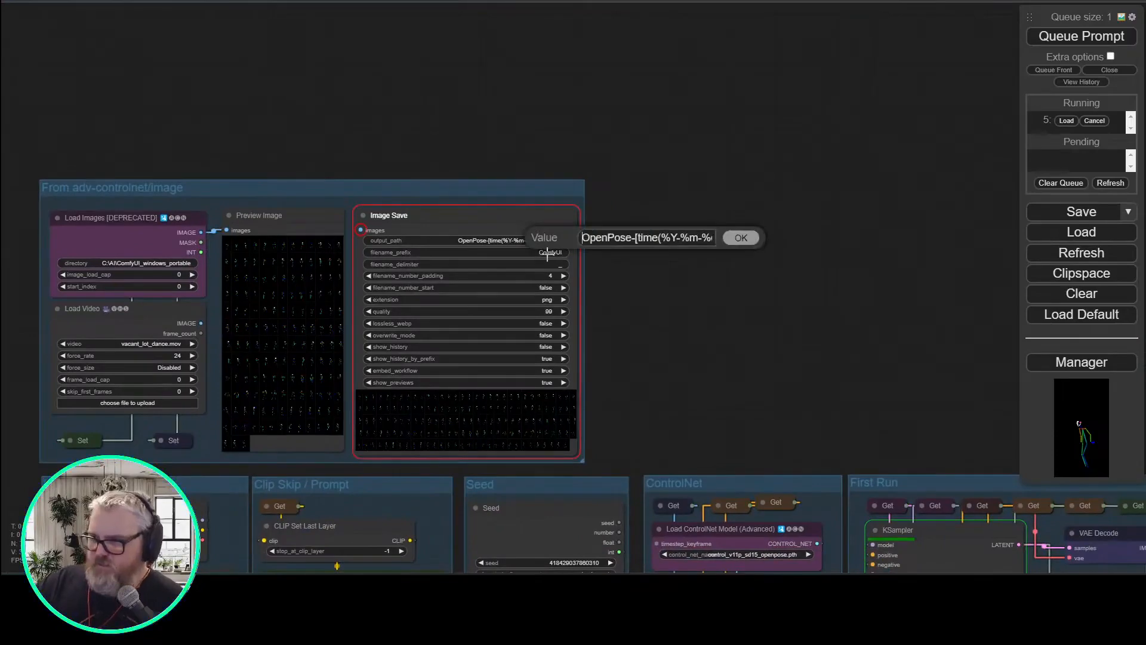
key("ctrl+a")
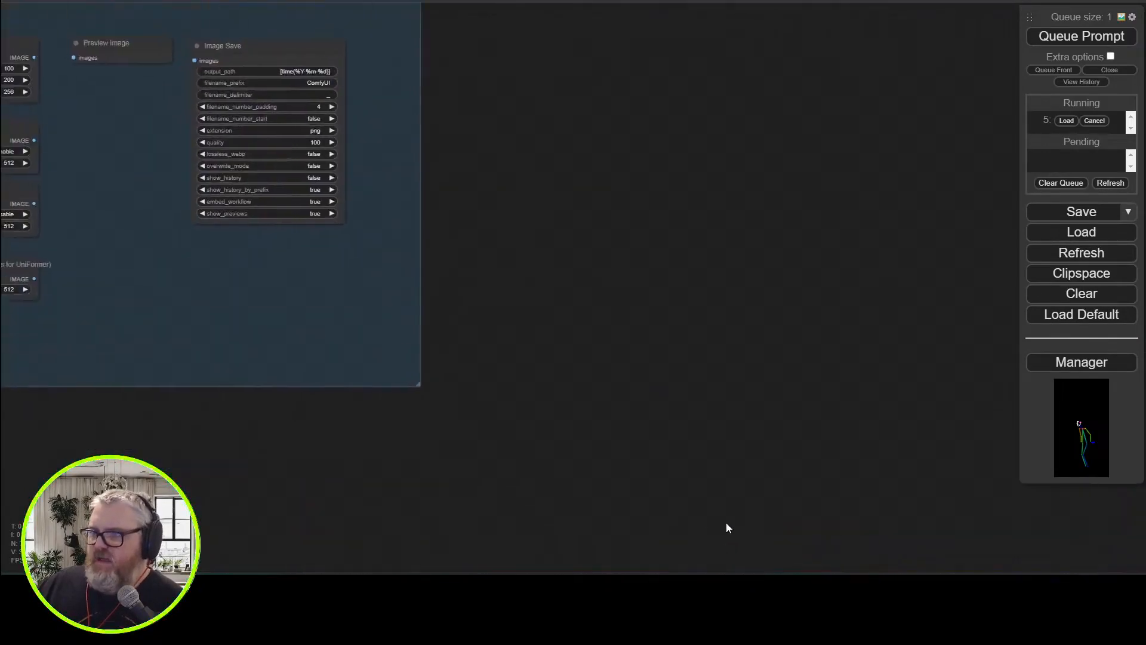
left_click_drag(417, 144, 580, 319)
left_click(470, 245)
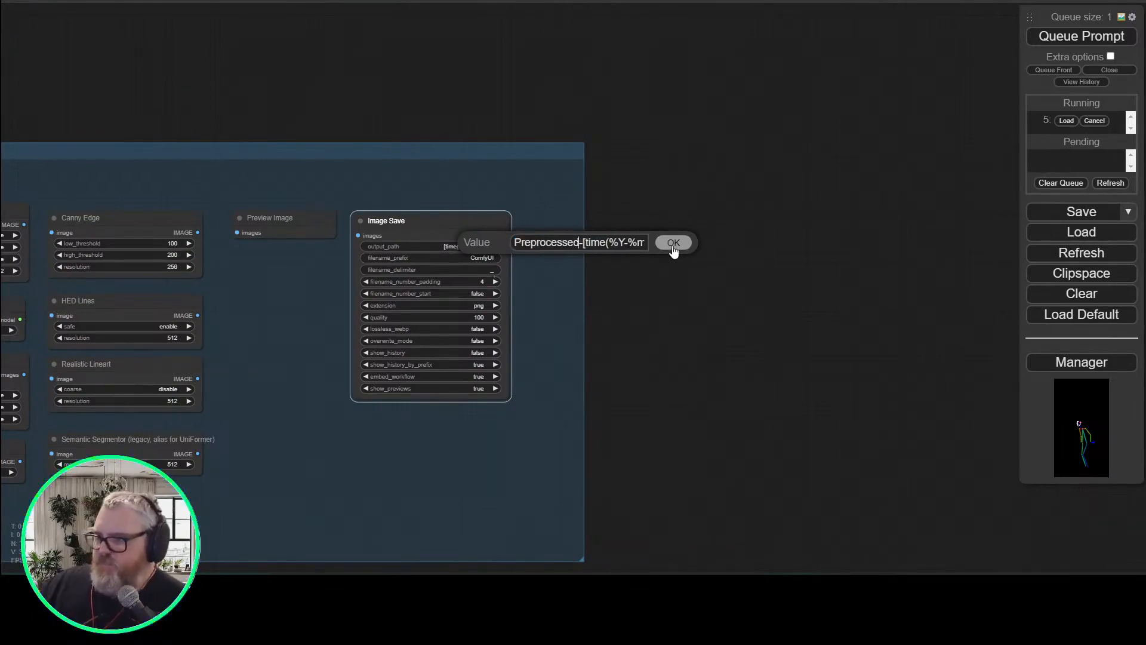
left_click(672, 245)
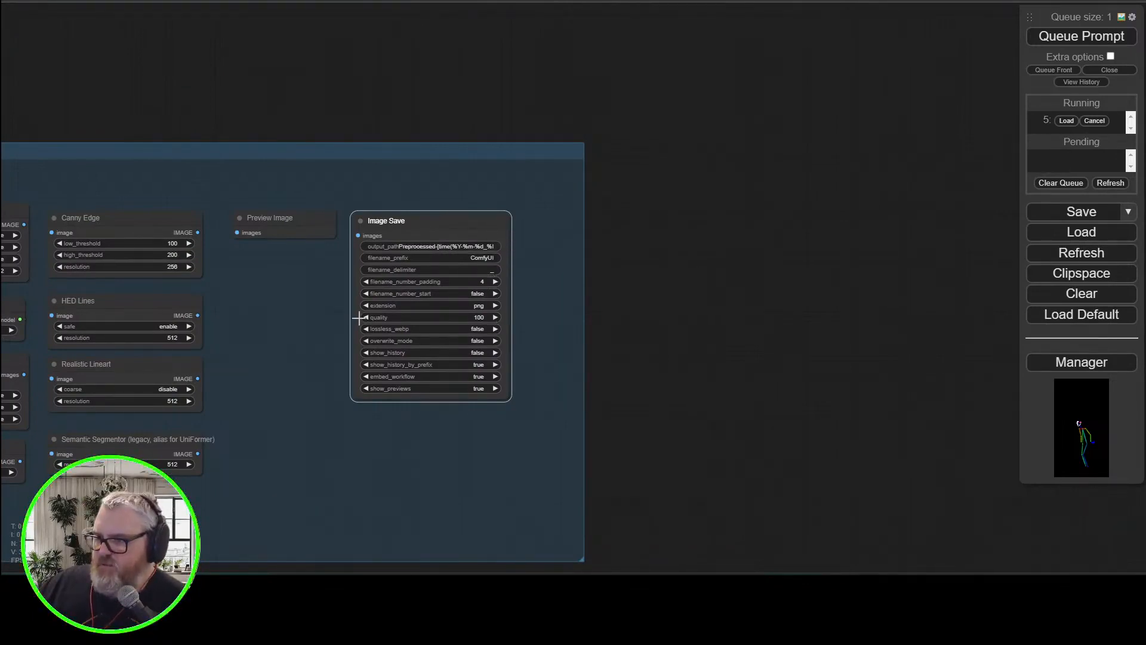
Set the new Image Save node's quality to 99 and shift it and Preview Image right, leaving space after the preprocessors
left_click(695, 395)
mouse_move(461, 220)
left_mouse_down()
mouse_move(478, 223)
mouse_move(467, 221)
left_mouse_up()
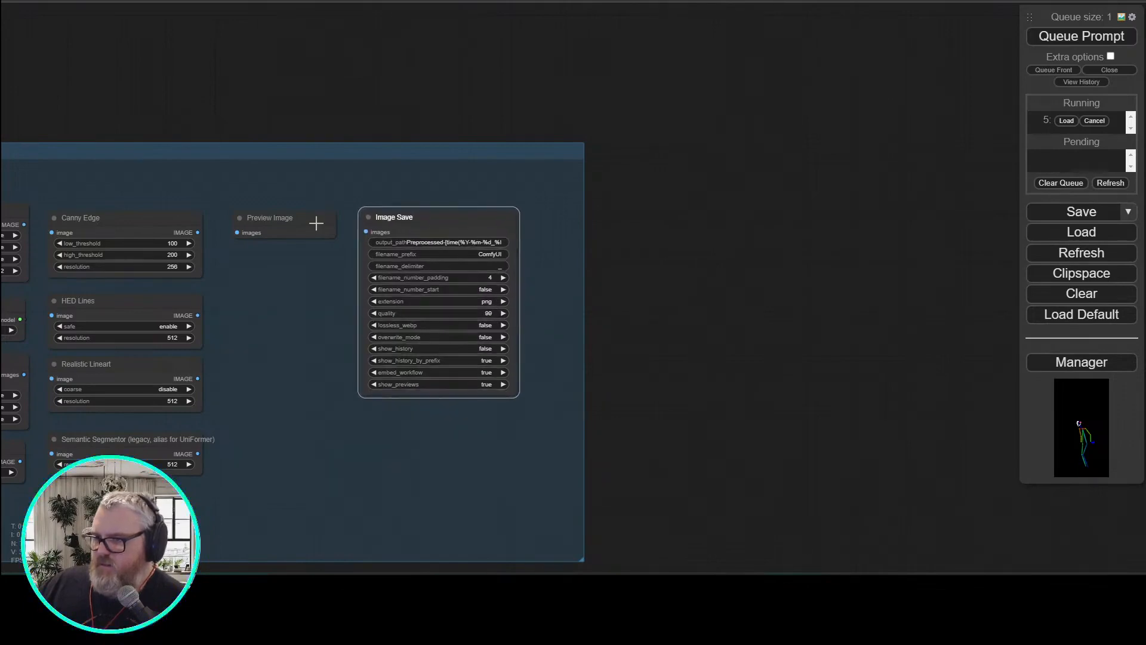
left_click(310, 219)
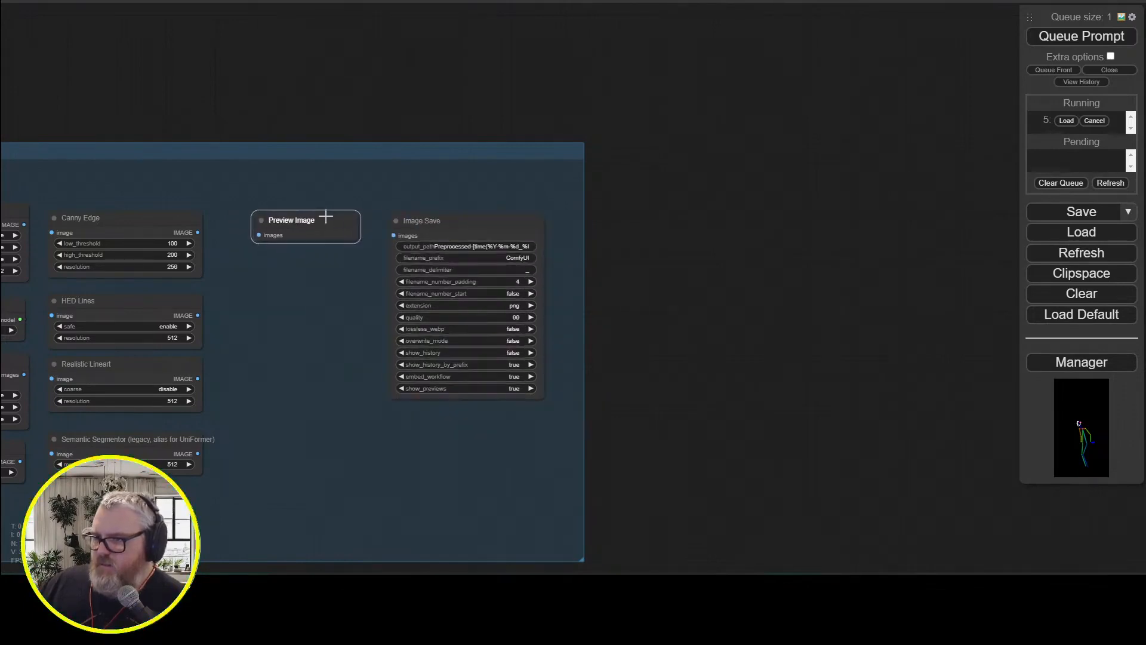
left_click_drag(326, 217, 327, 217)
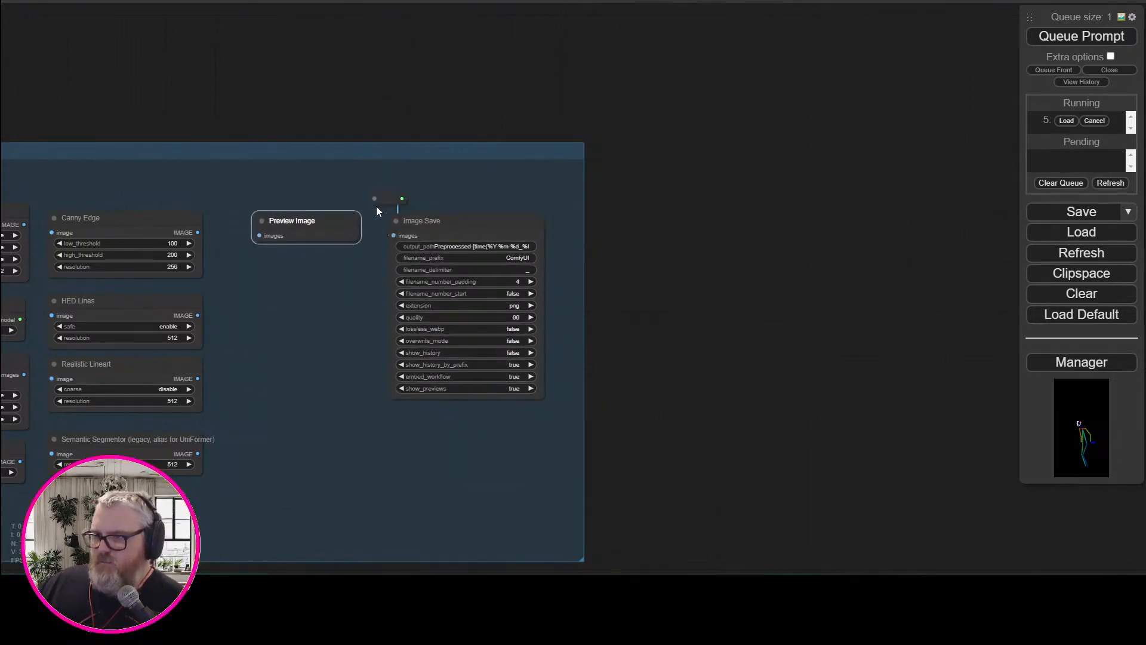
Add a Reroute above Canny Edge that feeds both Preview Image and Image Save, and shift those two nodes further right
left_click_drag(259, 235, 242, 188)
left_click_drag(242, 189, 179, 183)
left_click(305, 221)
left_click(439, 221, "shift")
left_click_drag(440, 221, 466, 221)
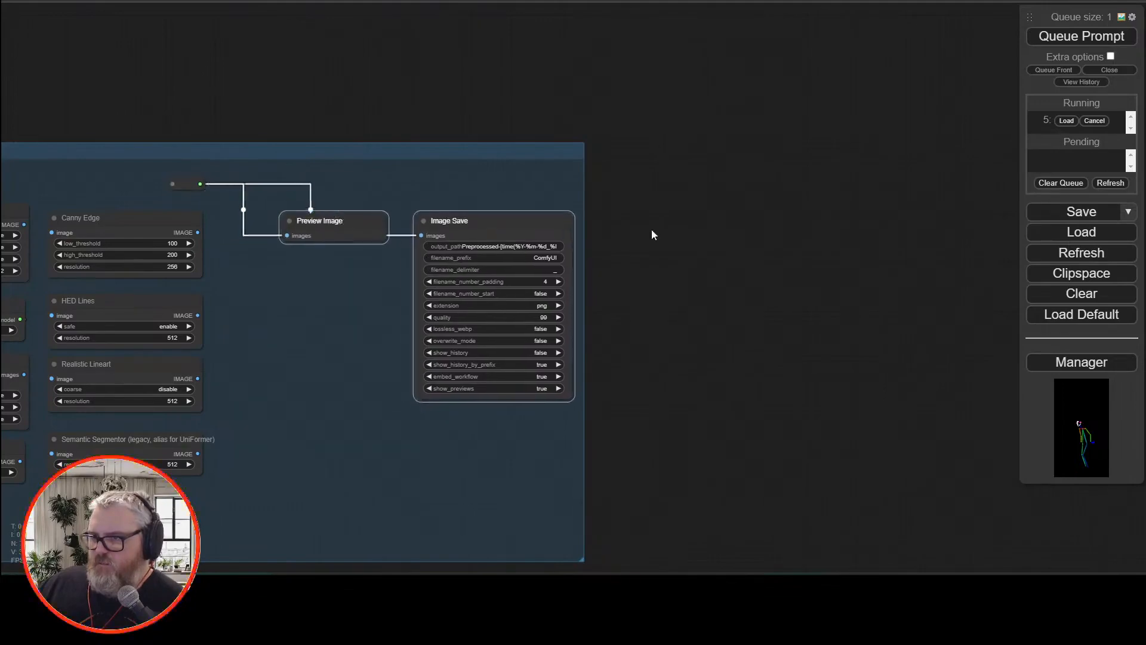
left_click(653, 233)
left_click_drag(182, 187, 245, 188)
Add a Reroute from the IMAGE output of Load Images and place it above DWPreprocessor
left_click_drag(691, 314, 1006, 256)
left_click_drag(348, 109, 416, 106)
left_click_drag(226, 168, 240, 125)
left_click(253, 160)
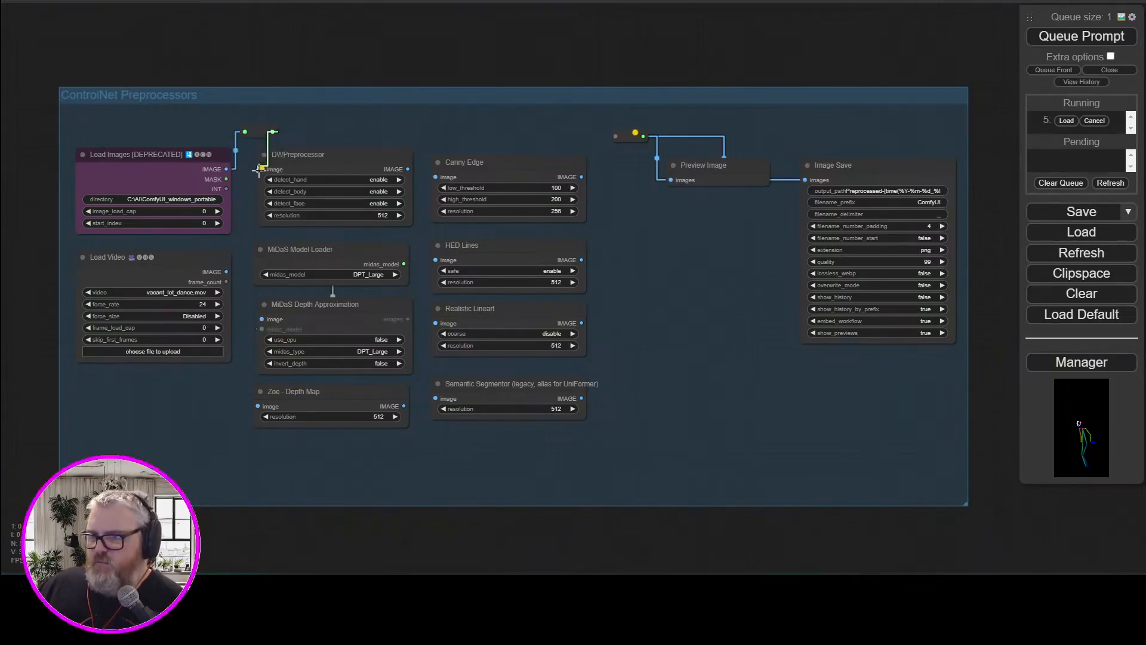
left_click_drag(256, 170, 285, 137)
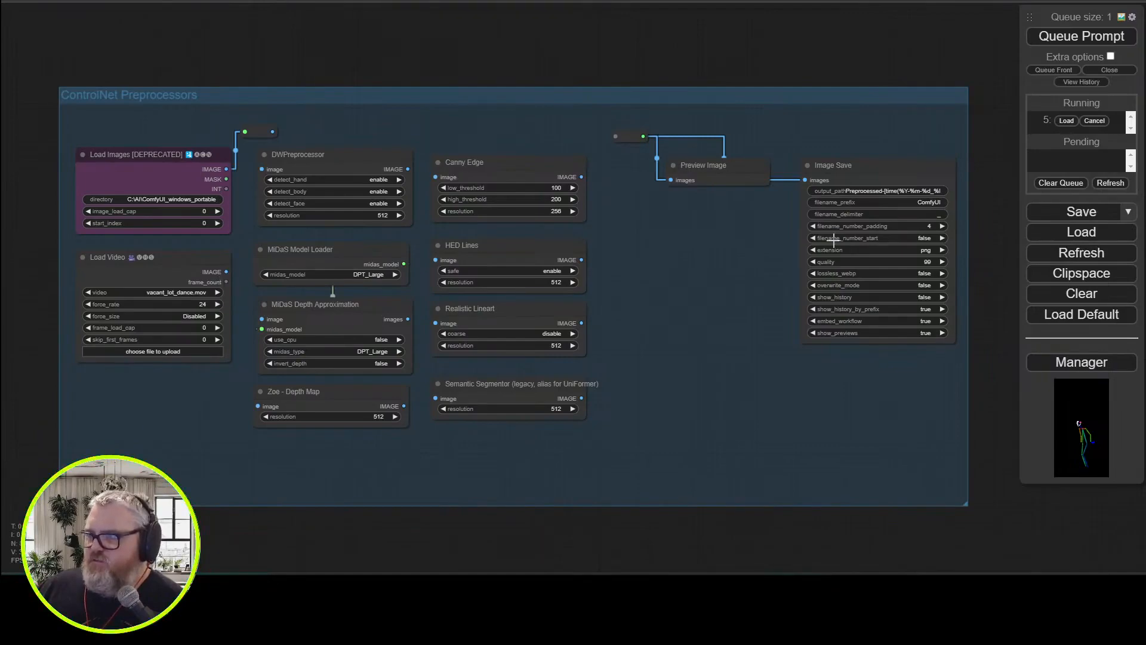
Select Preview Image, Image Save and their Reroute together and move them slightly closer to the preprocessor nodes
left_click_drag(685, 521, 645, 507)
scroll(645, 506, "down", 2)
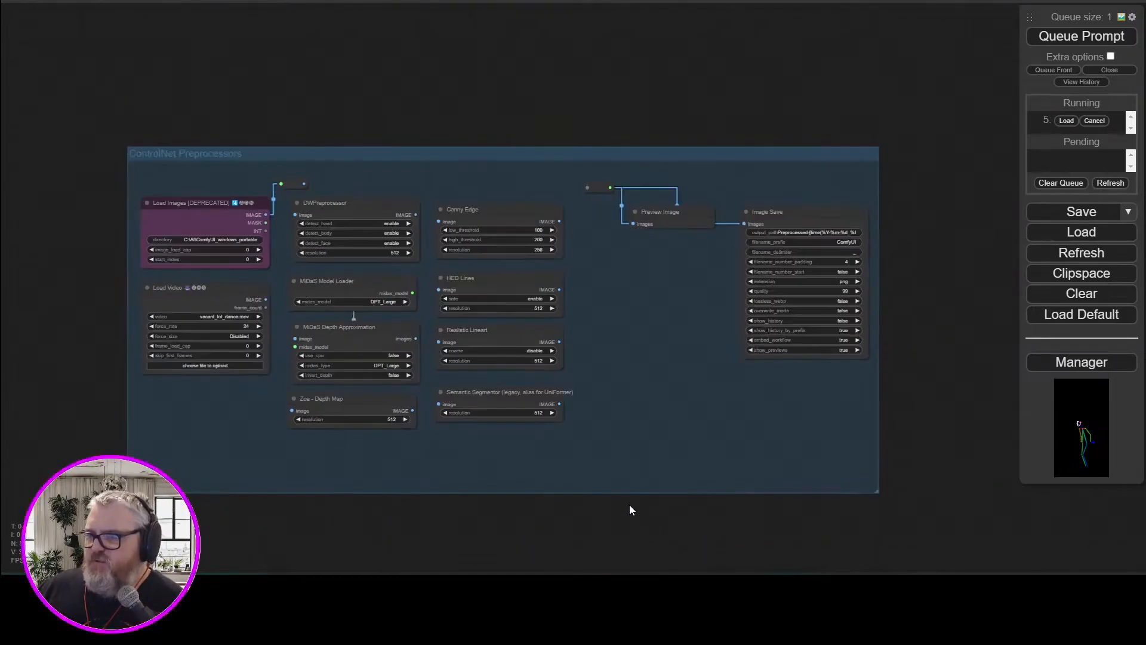
left_click(767, 212, "shift")
left_click(599, 187, "shift")
left_click_drag(598, 186, 583, 187)
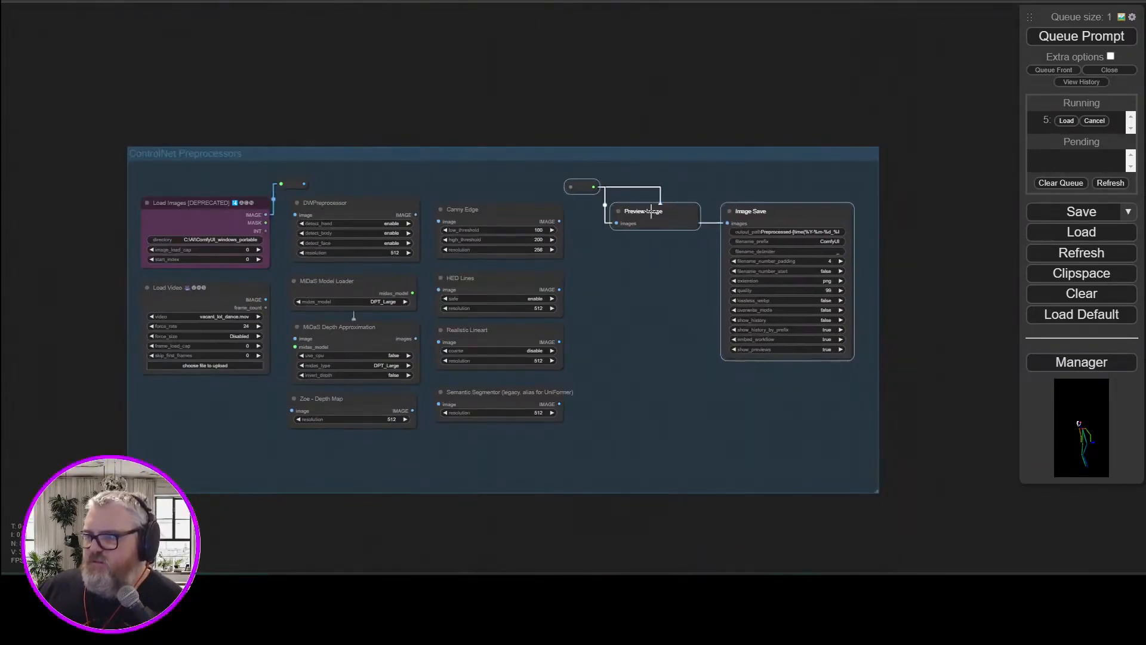
Tighten the spacing of the output Reroute and Image Save, and shrink the ControlNet Preprocessors group around its nodes
left_click_drag(877, 491, 861, 436)
scroll(772, 402, "up", 5)
left_click_drag(568, 93, 514, 93)
left_click_drag(742, 101, 661, 106)
left_click_drag(912, 452, 845, 456)
left_click_drag(636, 481, 819, 524)
Move the ControlNet Preprocessors group directly above the From adv-controlnet/image group, aligning their right edges
scroll(818, 525, "down", 7)
left_click_drag(705, 561, 585, 438)
scroll(585, 418, "down", 5)
left_click_drag(550, 239, 676, 347)
scroll(677, 352, "up", 7)
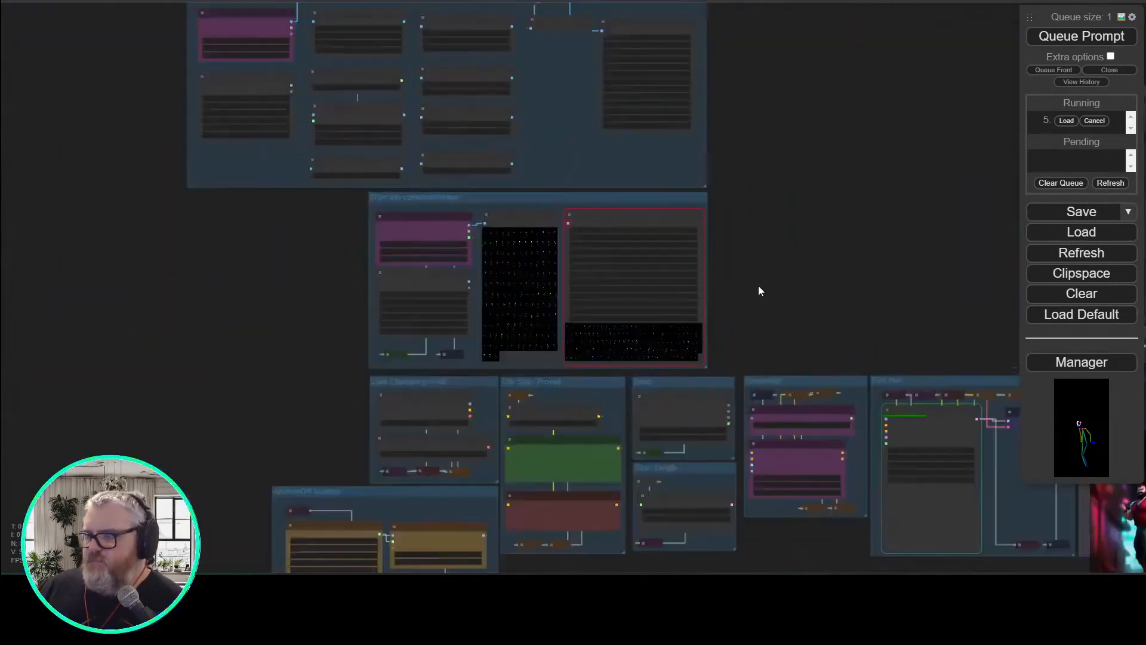
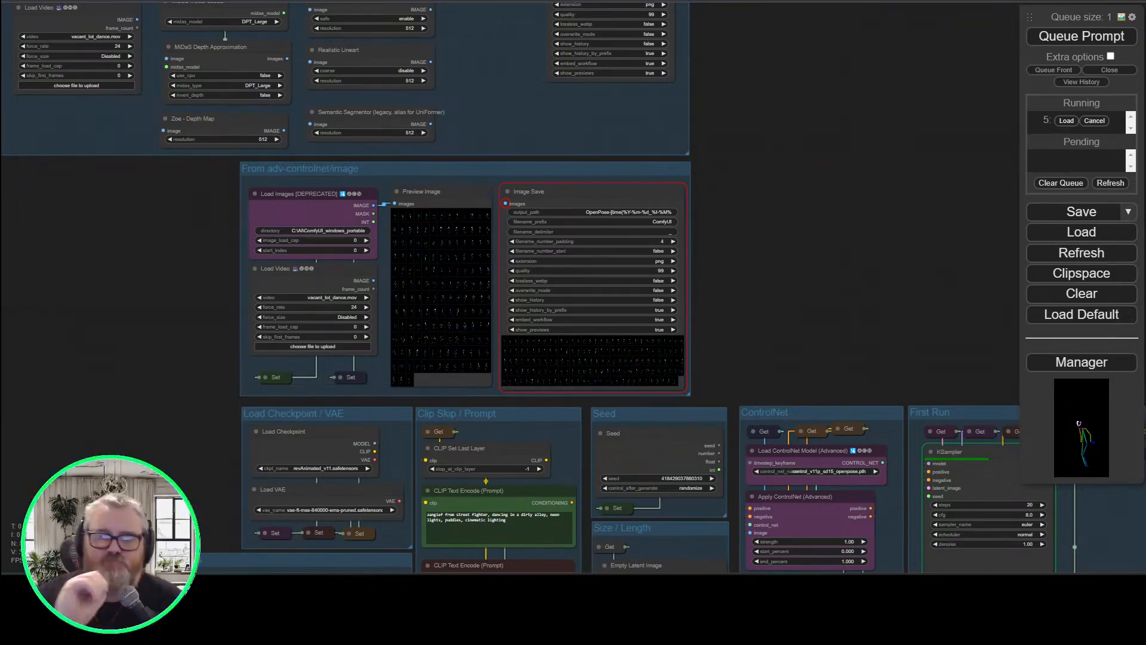
Review the ControlNet Preprocessors group, the From adv-controlnet/image group and the checkpoint, prompt, seed and size groups below
left_click_drag(882, 210, 376, 3)
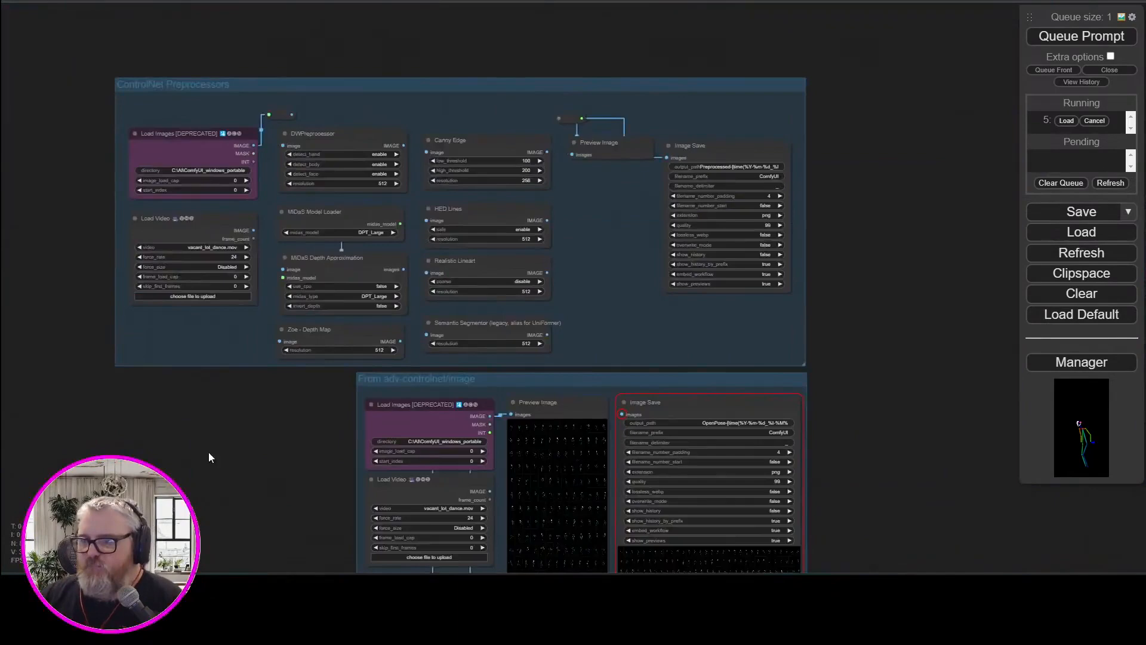
scroll(233, 427, "up", 4)
left_click_drag(238, 417, 221, 539)
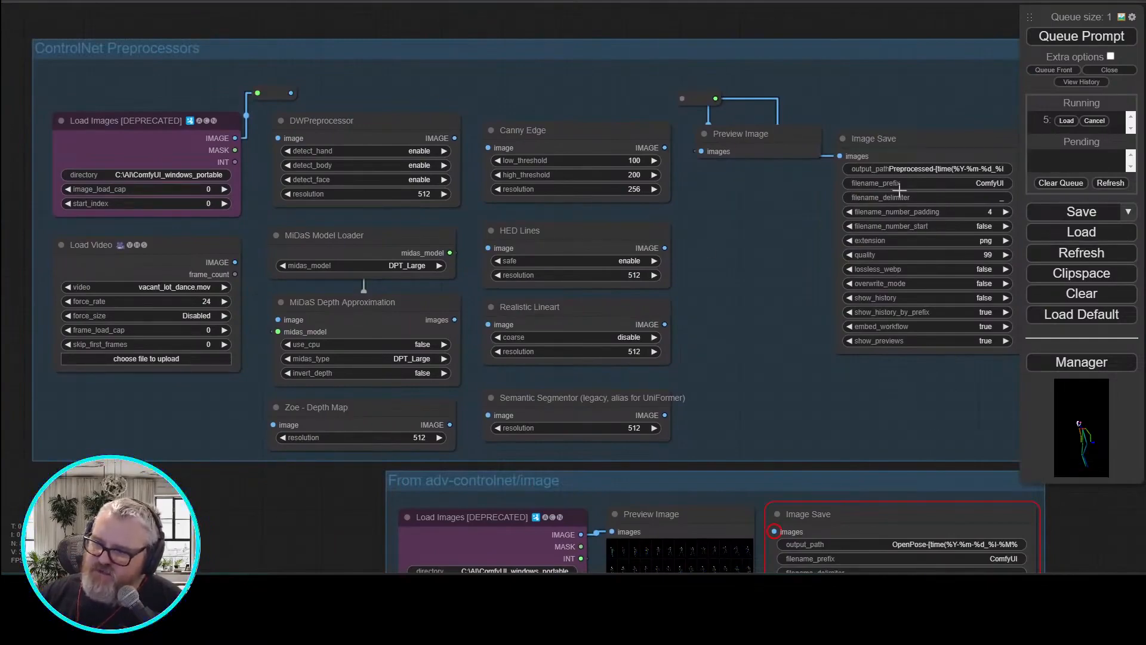
left_click_drag(257, 475, 200, 119)
left_click_drag(150, 328, 301, 605)
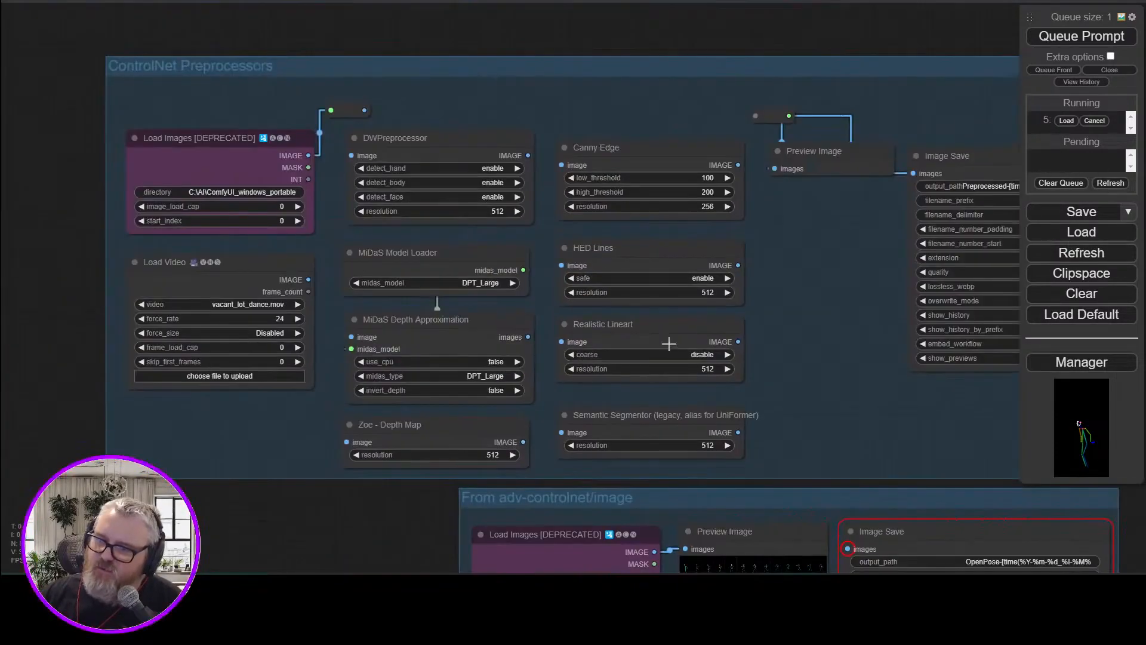
left_click_drag(400, 500, 220, 126)
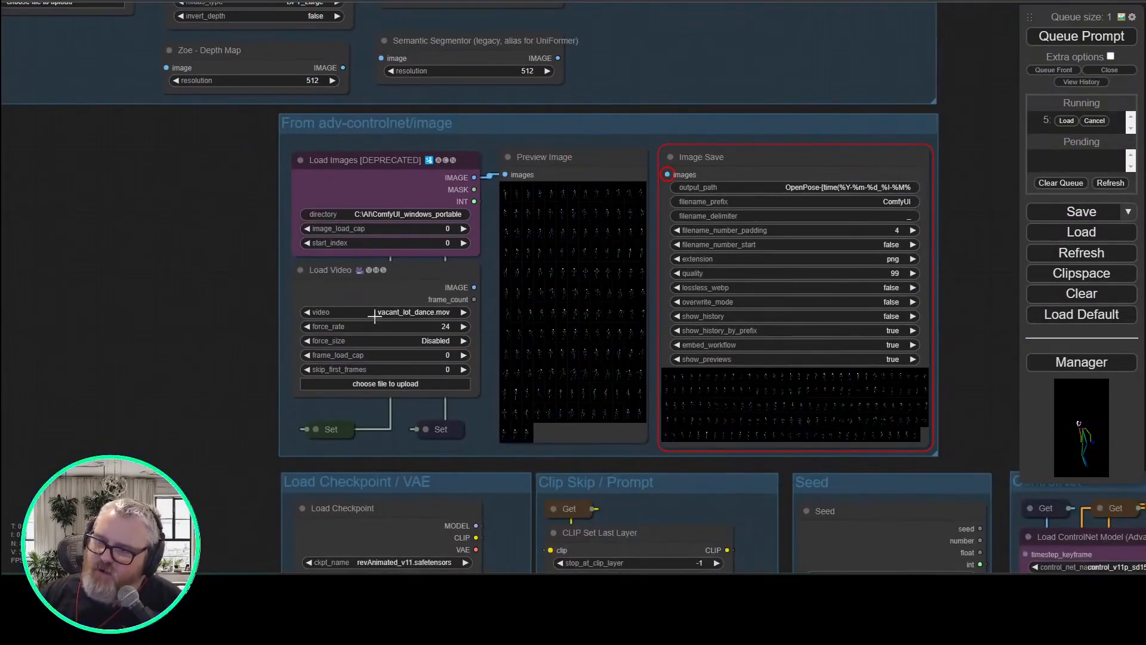
left_click_drag(374, 316, 235, 254)
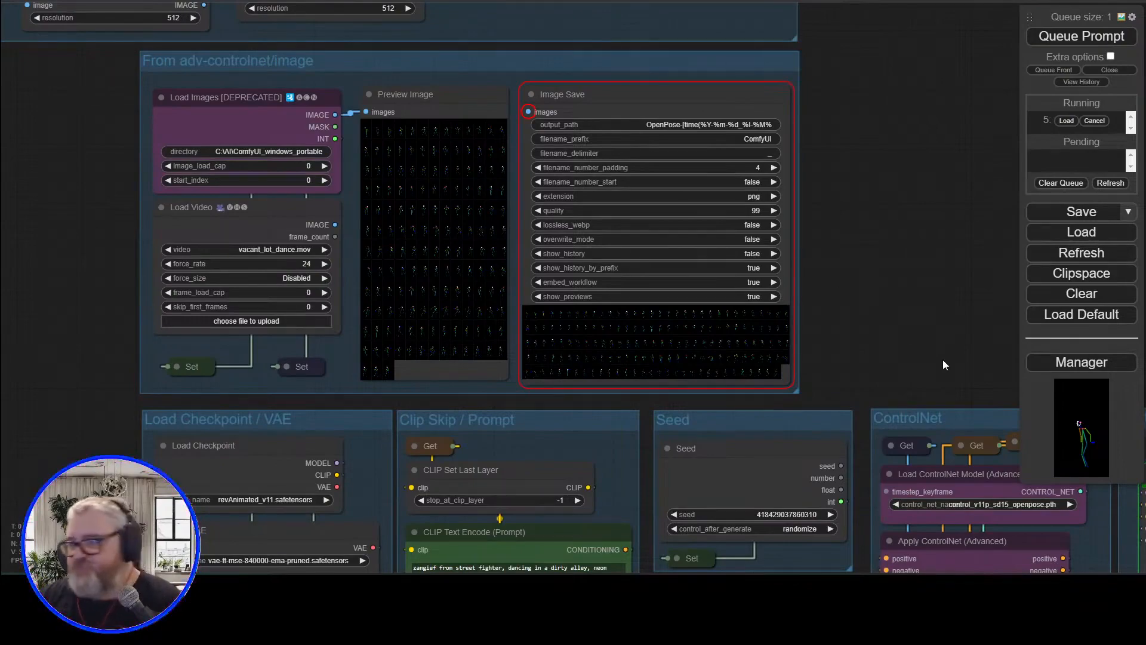
left_click_drag(944, 359, 993, 603)
left_click_drag(59, 337, 129, 544)
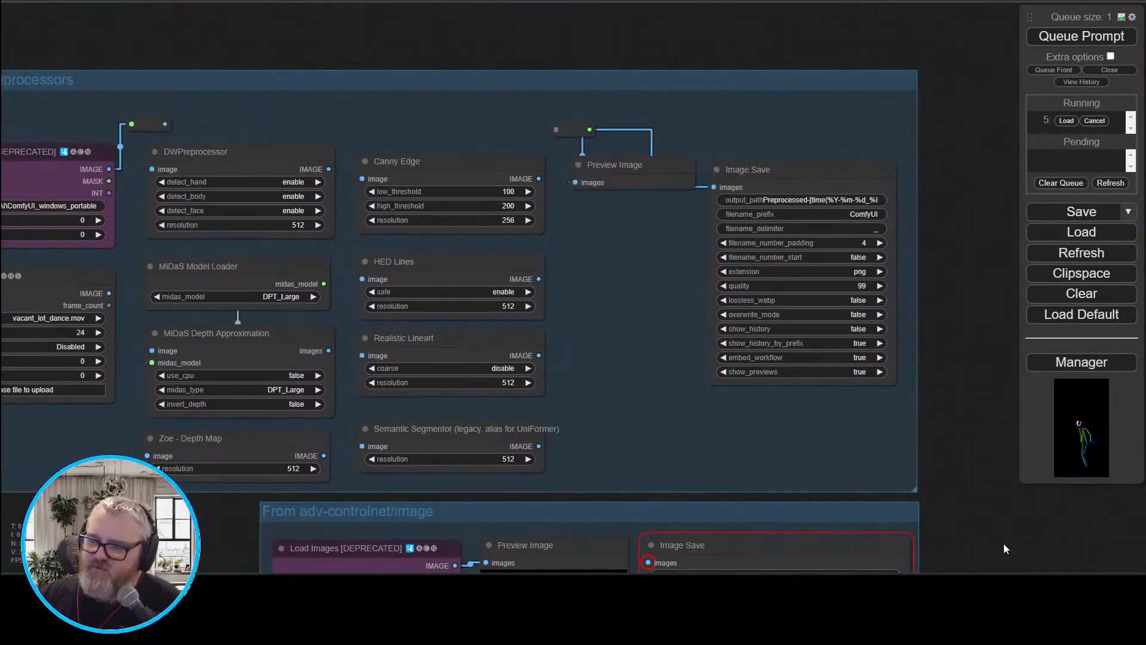
left_click_drag(1004, 543, 770, 101)
left_click_drag(1, 486, 67, 190)
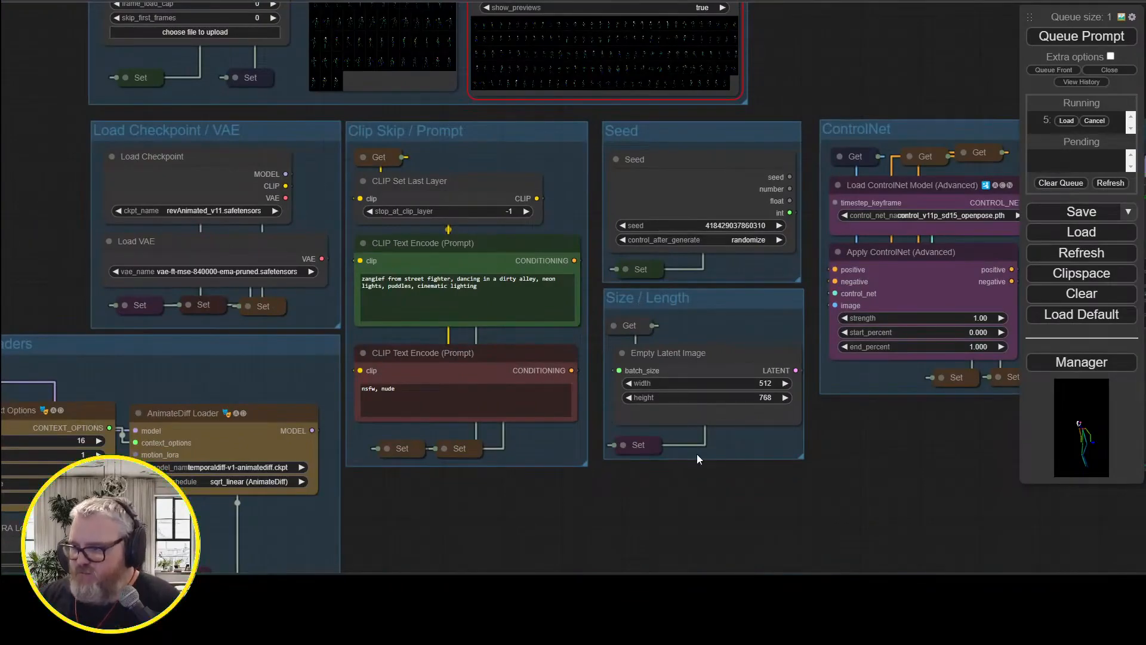
Align the third Get node in the ControlNet group with the other two Get nodes
left_click_drag(698, 459, 471, 475)
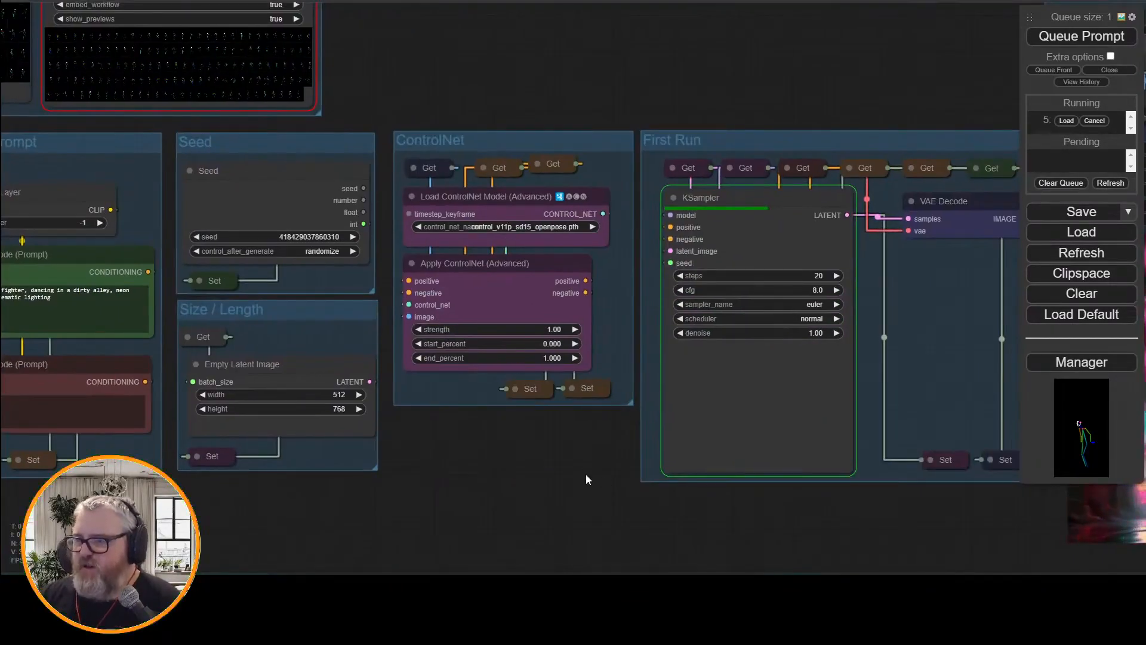
left_click_drag(587, 479, 332, 457)
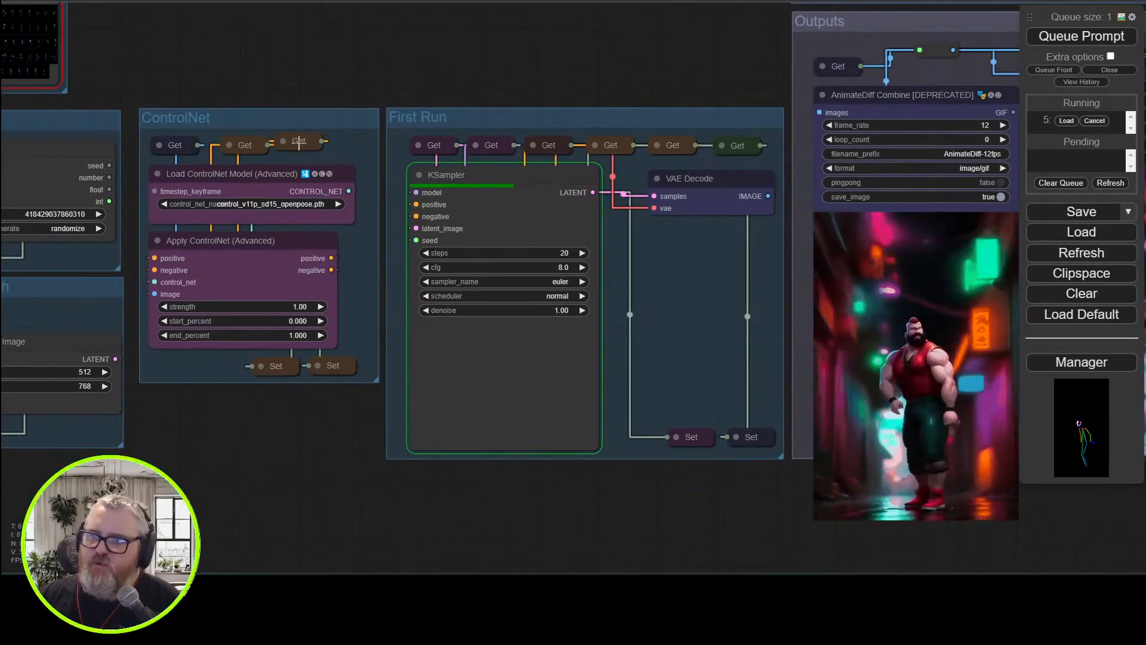
left_click_drag(299, 142, 309, 146)
left_click_drag(555, 72, 407, 60)
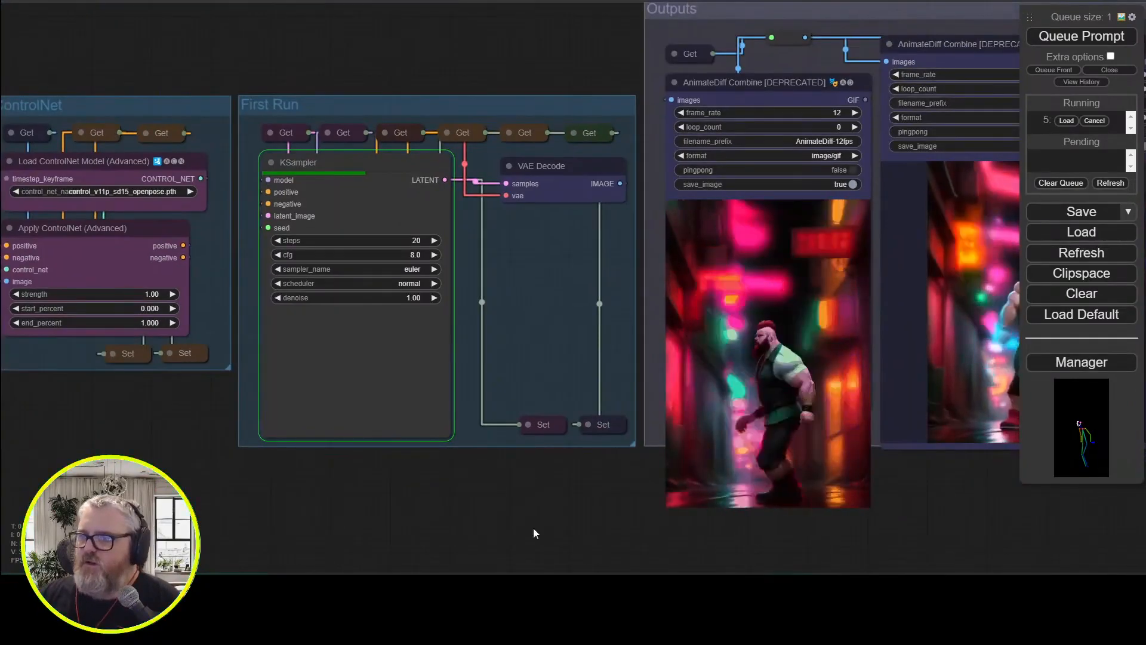
Move the Upscaler group from above Outputs to above the First Run group
left_click_drag(533, 528, 228, 545)
left_click_drag(1017, 478, 119, 392)
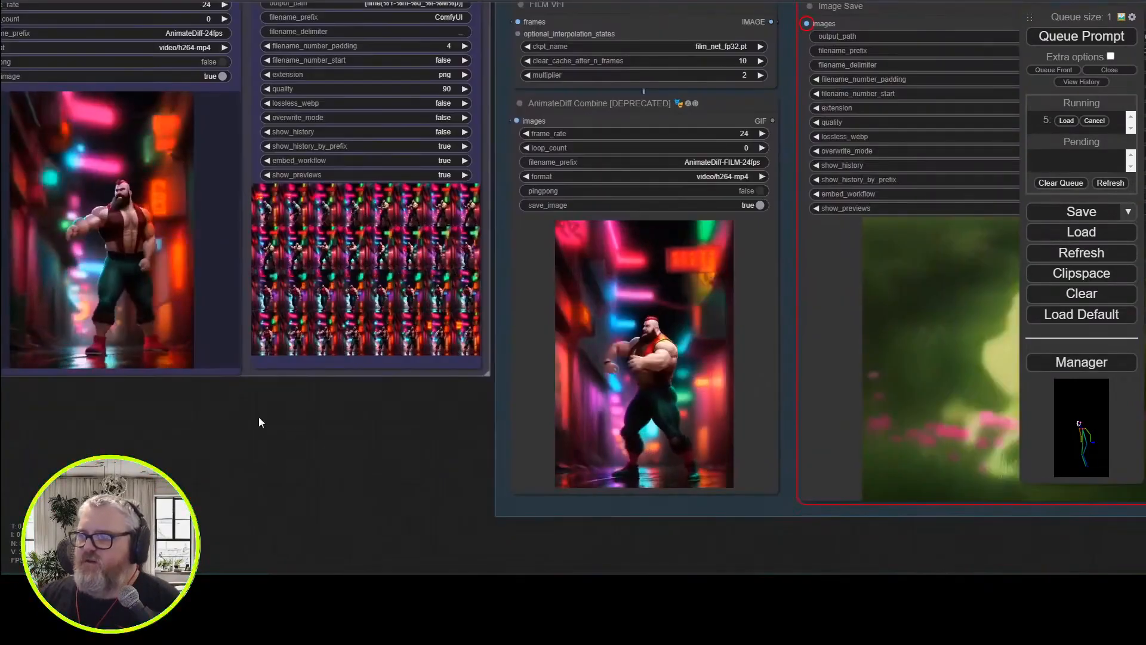
scroll(259, 416, "down", 5)
scroll(446, 476, "down", 5)
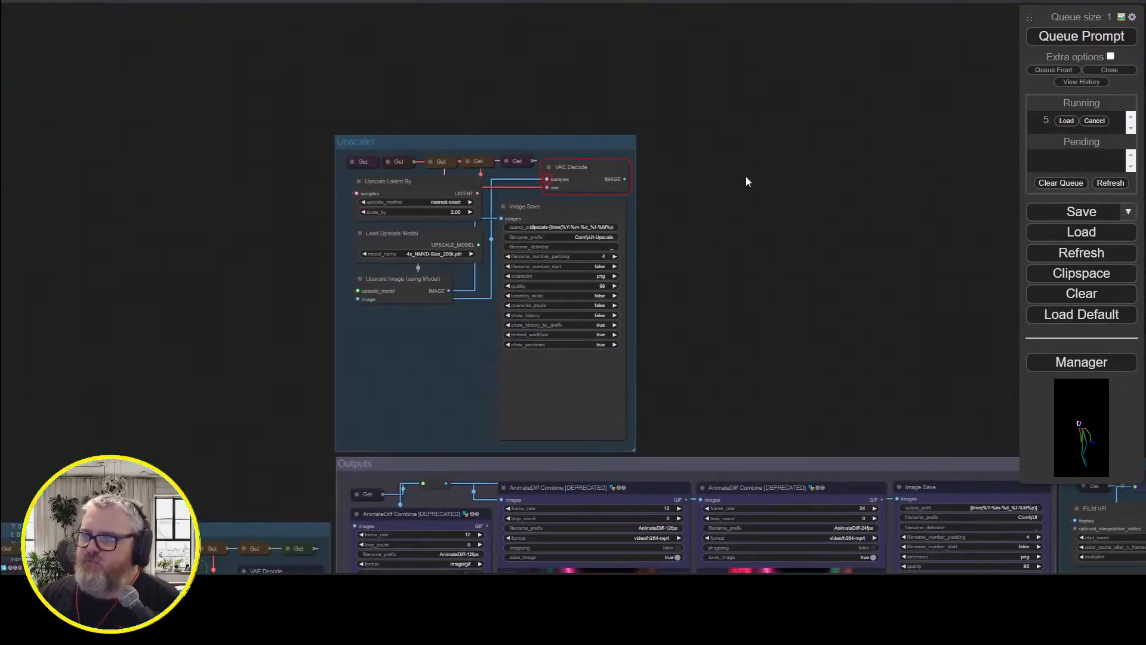
left_click_drag(747, 177, 983, 99)
left_click_drag(720, 68, 442, 43)
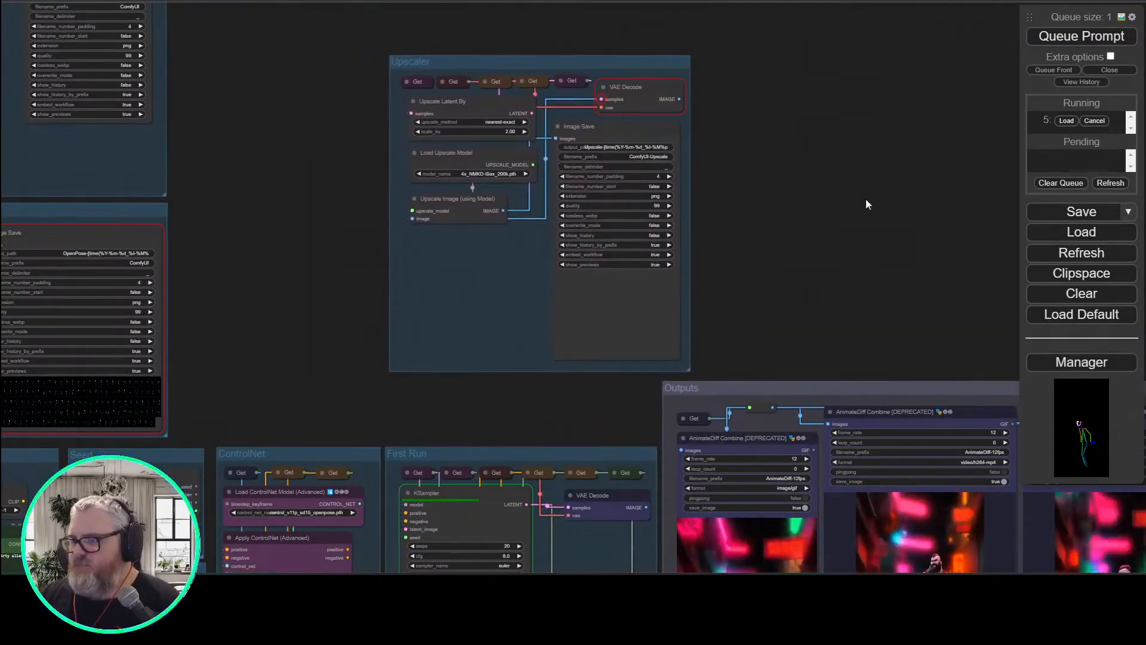
Review the Outputs and FILM Interpolation previews, and check the KSampler's progress in the command window
scroll(775, 455, "up", 6)
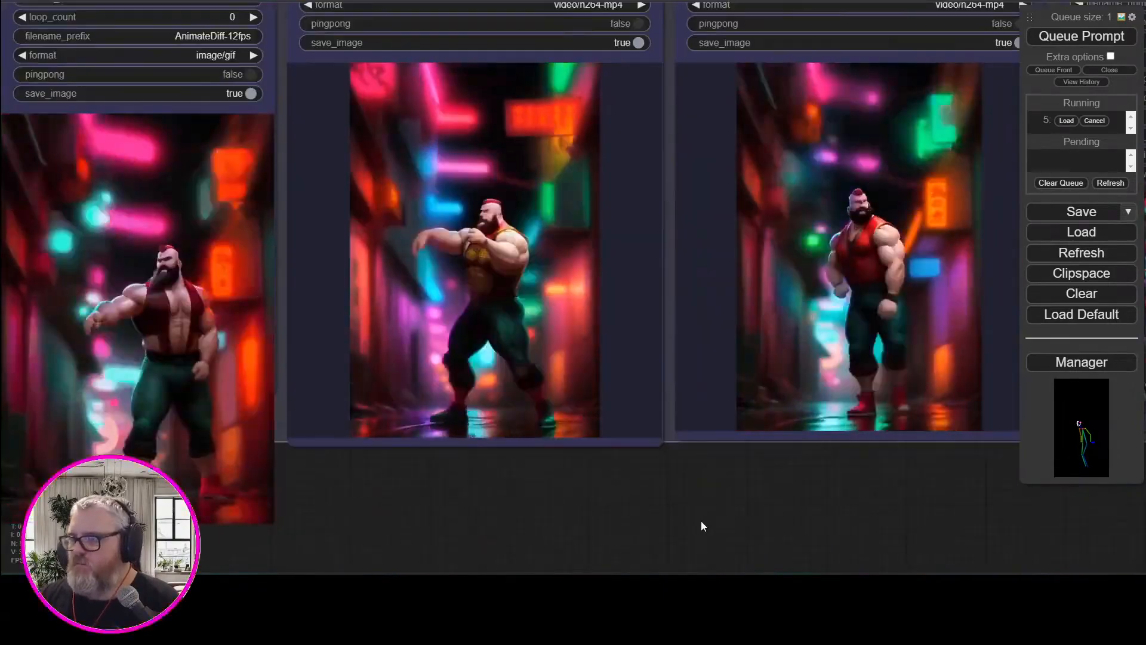
left_click_drag(701, 520, 178, 395)
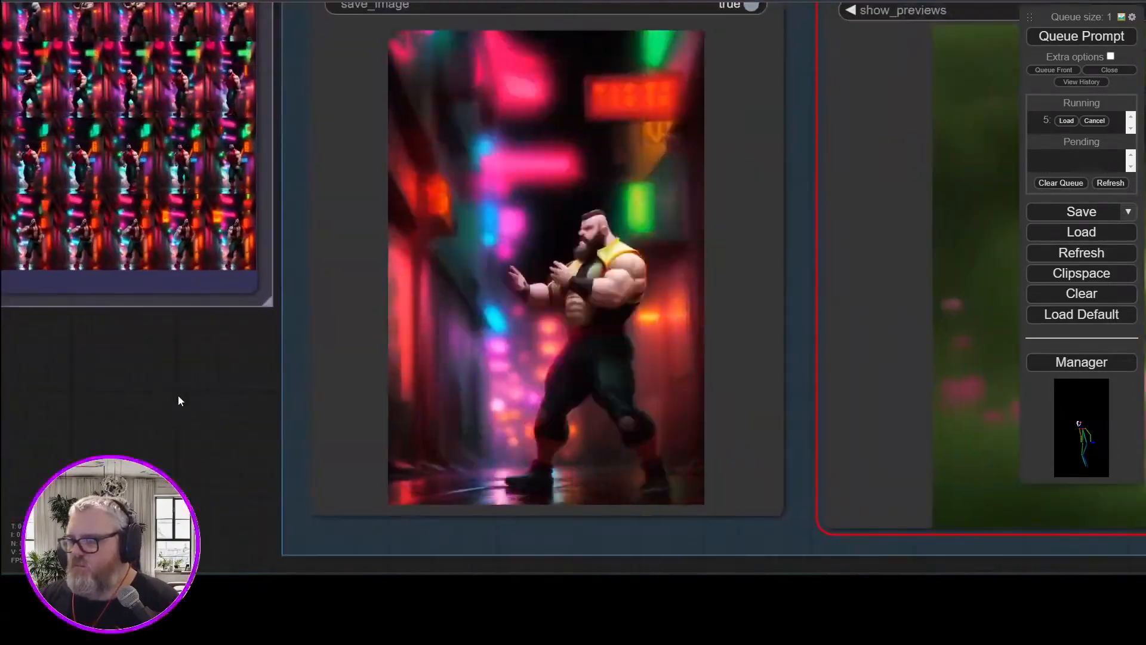
scroll(296, 463, "down", 5)
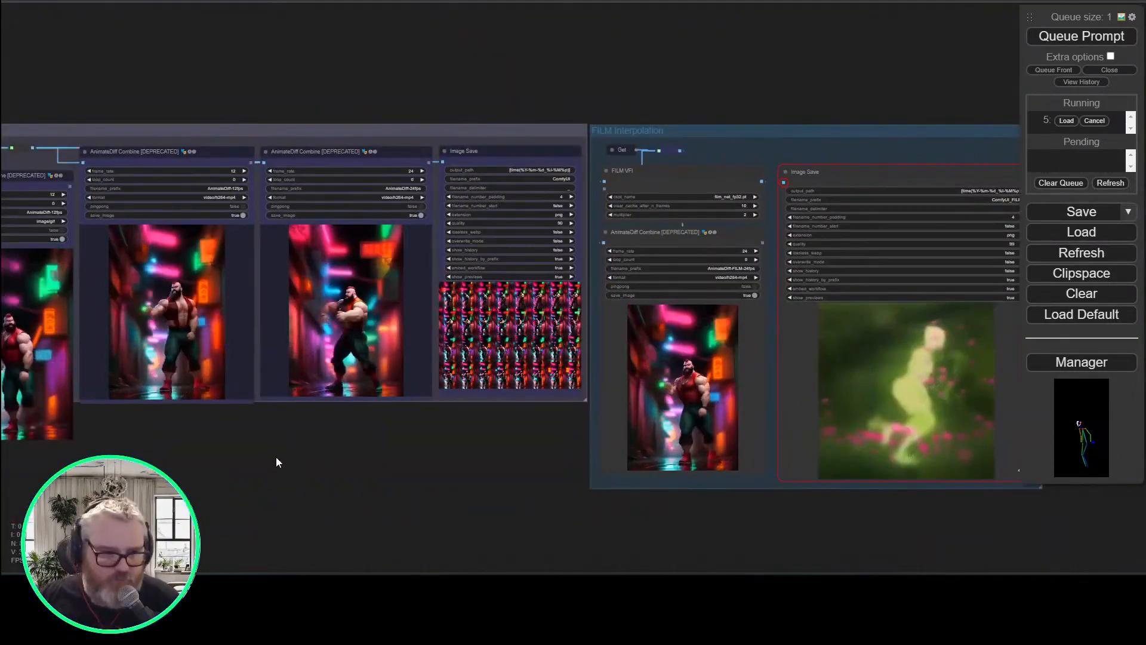
left_click_drag(303, 540, 868, 477)
scroll(339, 138, "up", 5)
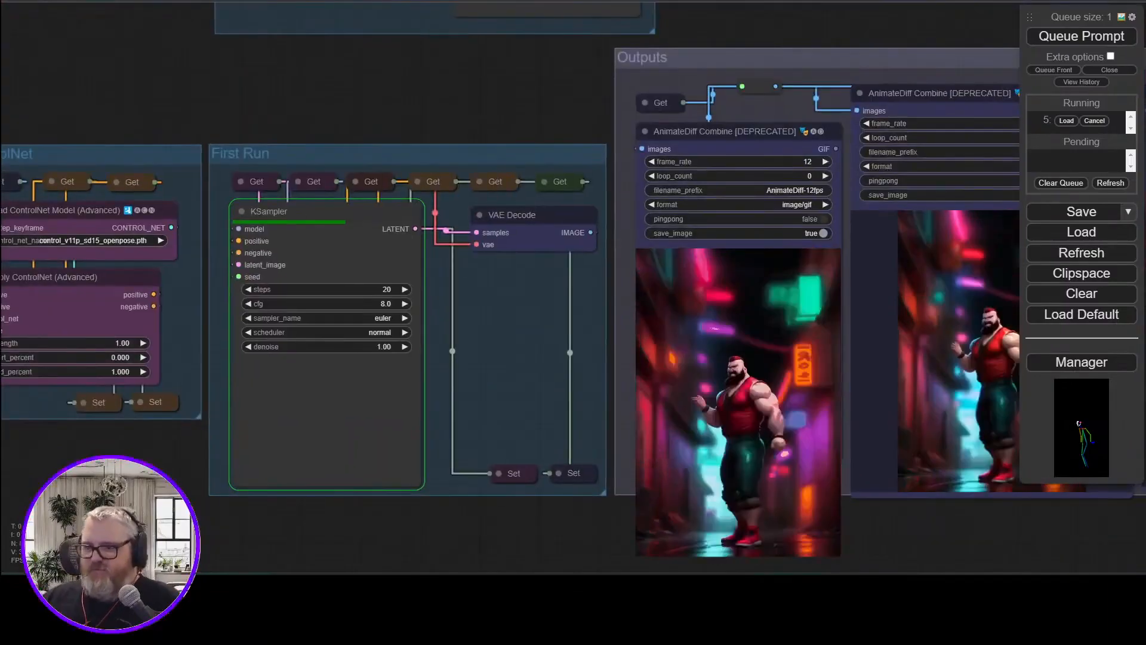
left_click(479, 572)
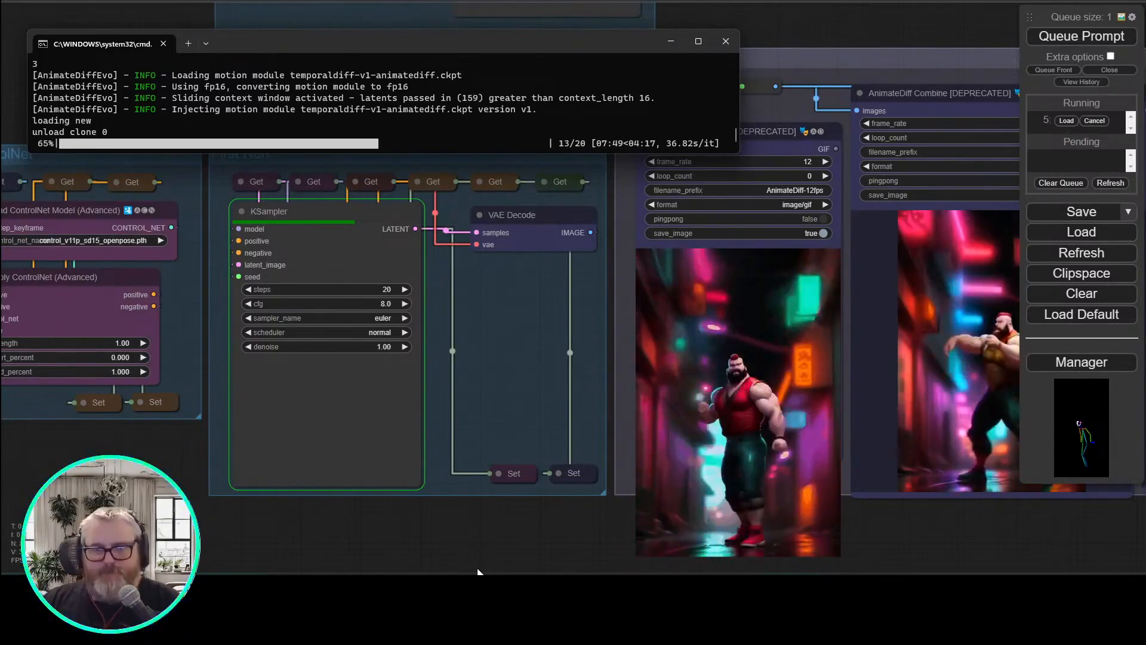
left_click(478, 572)
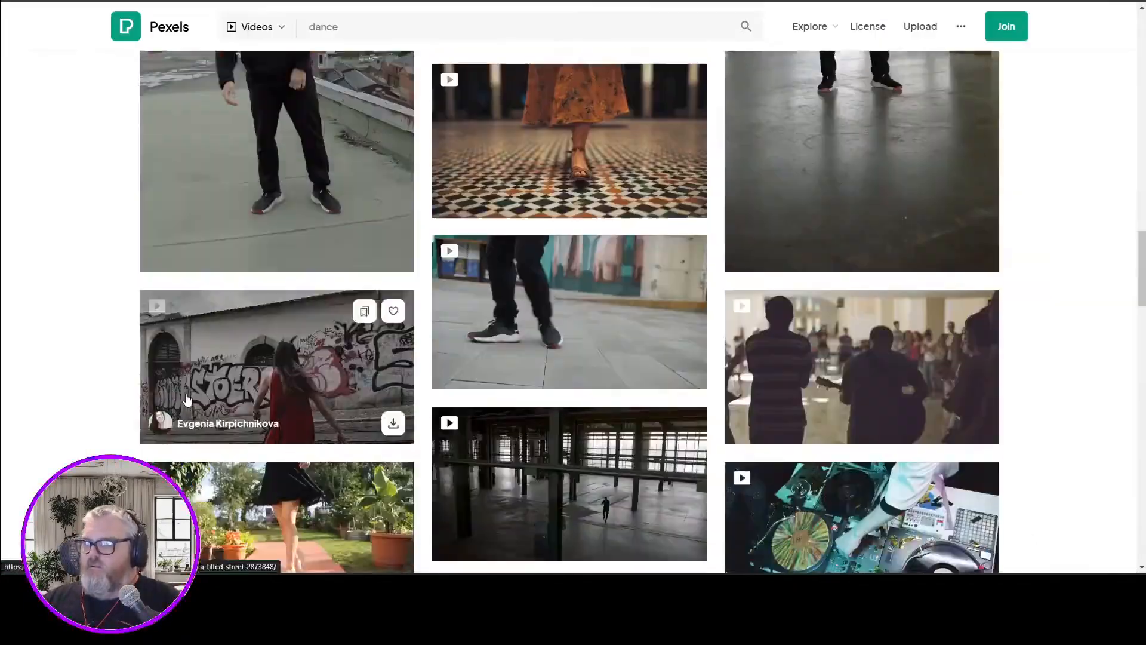
Browse the dance video results and preview the outdoor clips of the woman in the orange top and the one in the black outfit
scroll(347, 355, "down", 15)
scroll(347, 356, "down", 10)
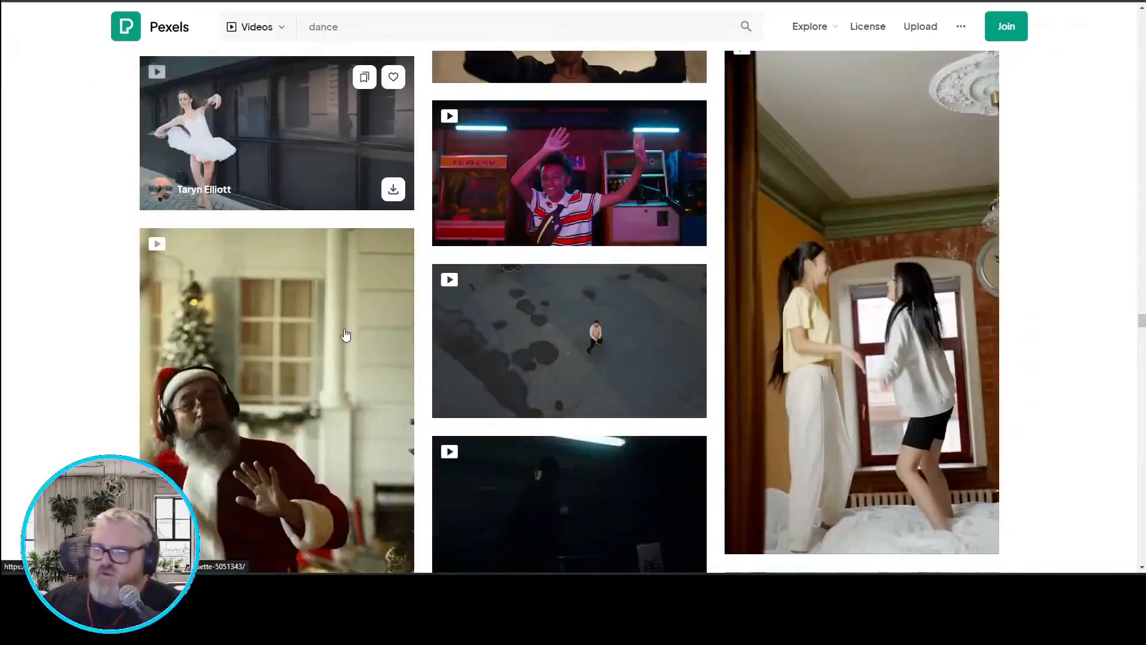
scroll(345, 334, "down", 9)
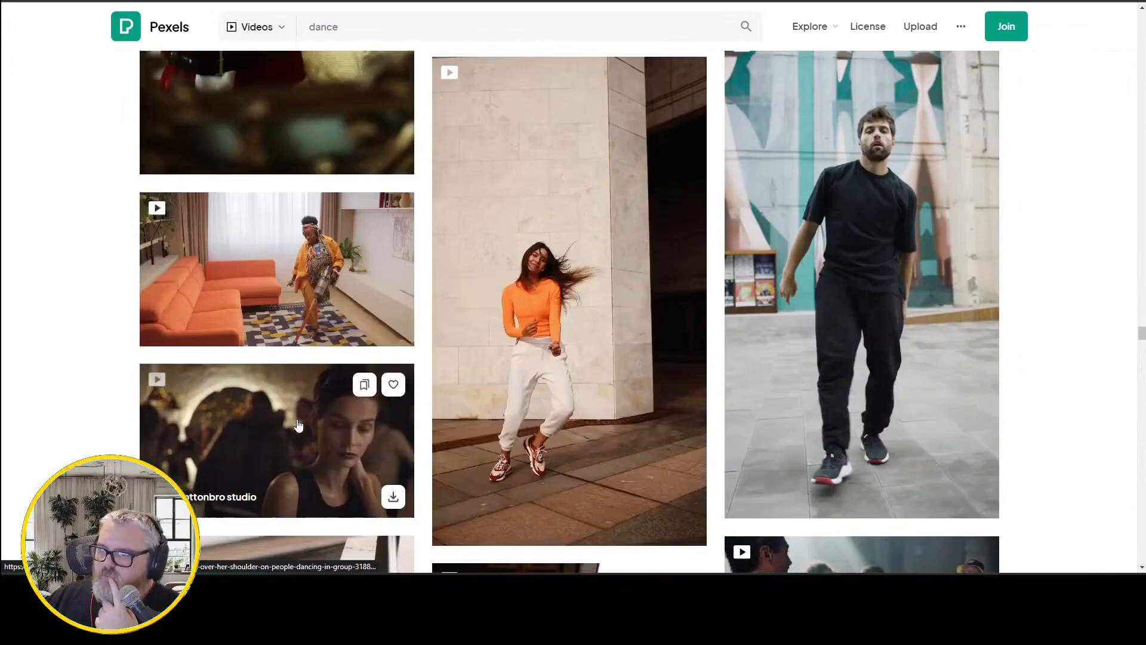
left_click(542, 350)
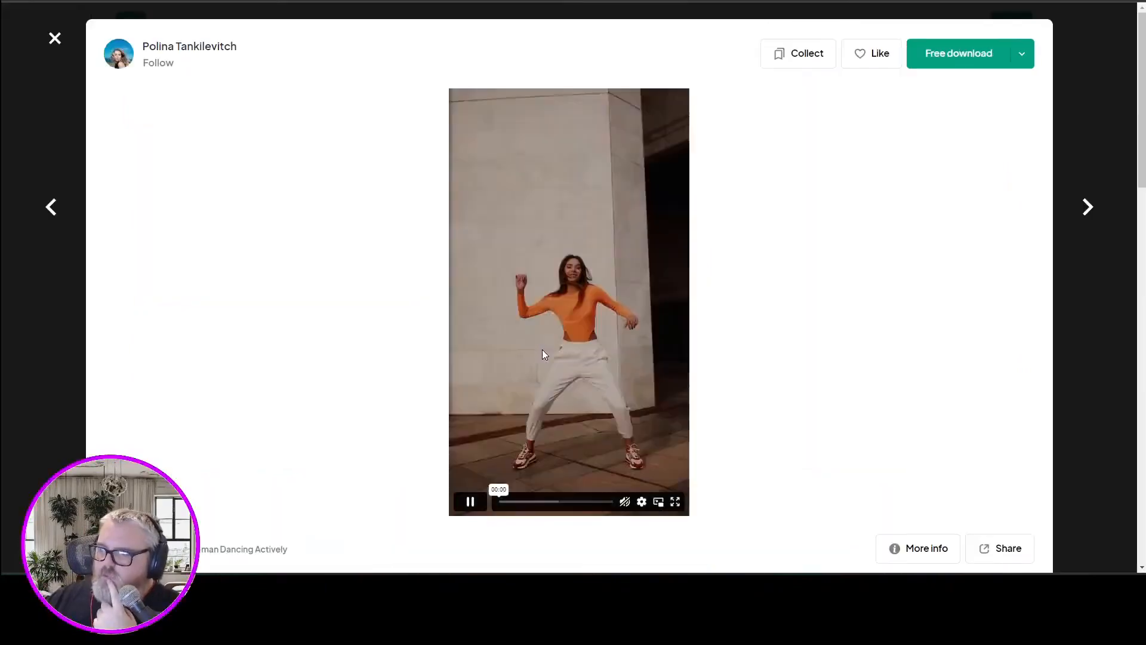
left_click(53, 38)
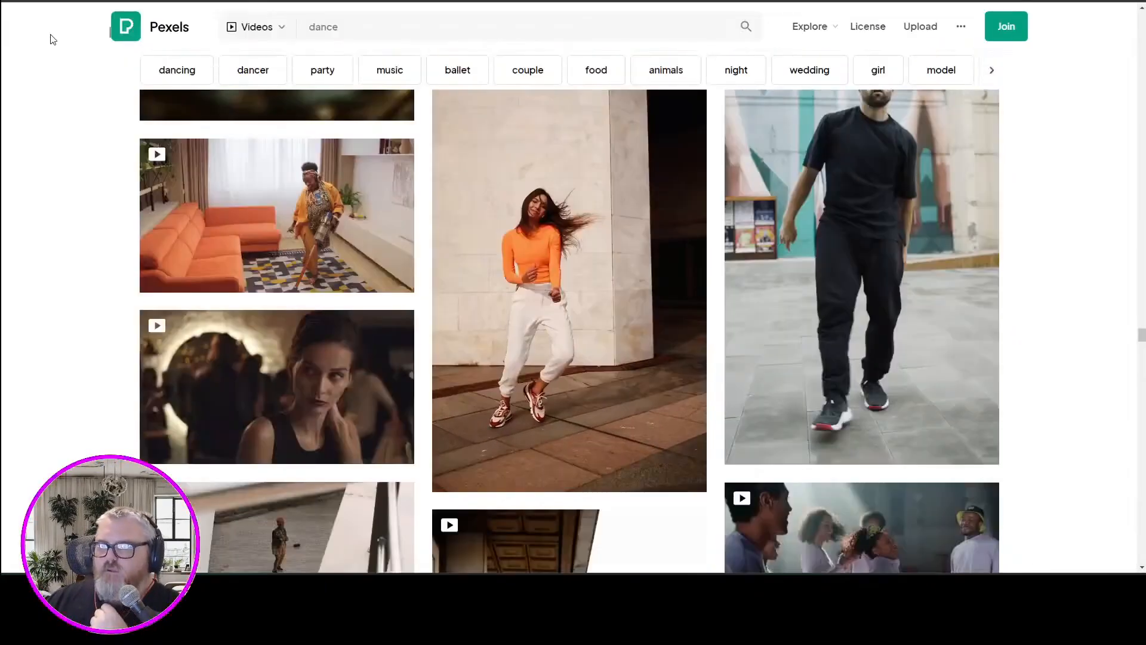
scroll(102, 351, "down", 8)
left_click(521, 304)
left_click(83, 51)
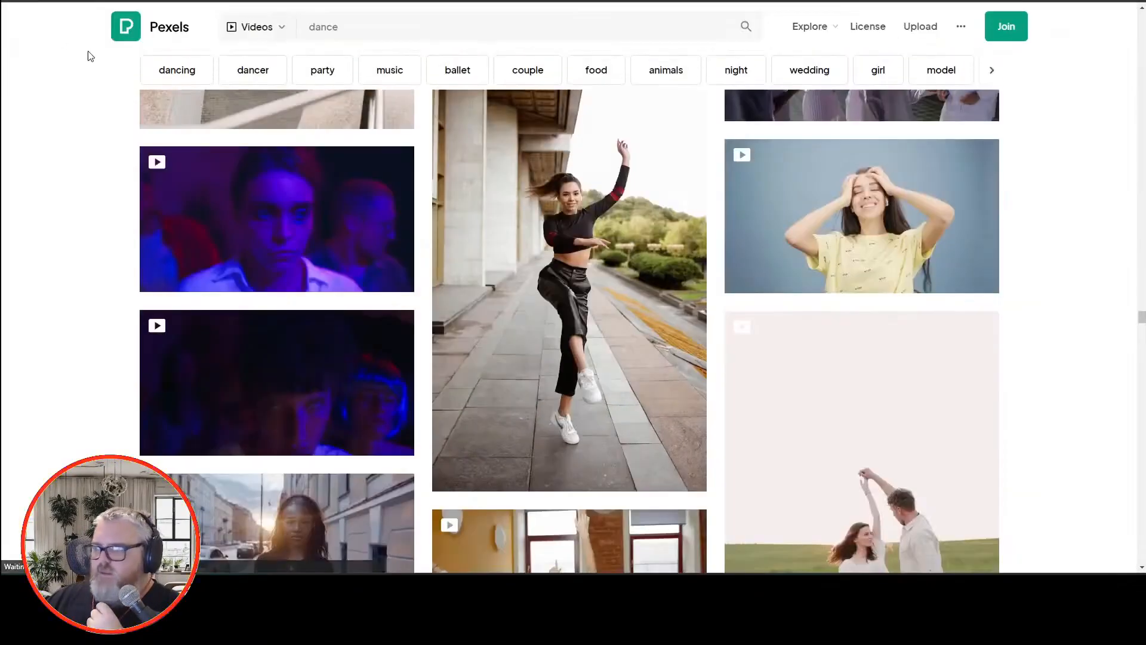
Preview the clip of the street dancer in the black sweater and the one of the couple dancing in the kitchen
scroll(162, 303, "down", 10)
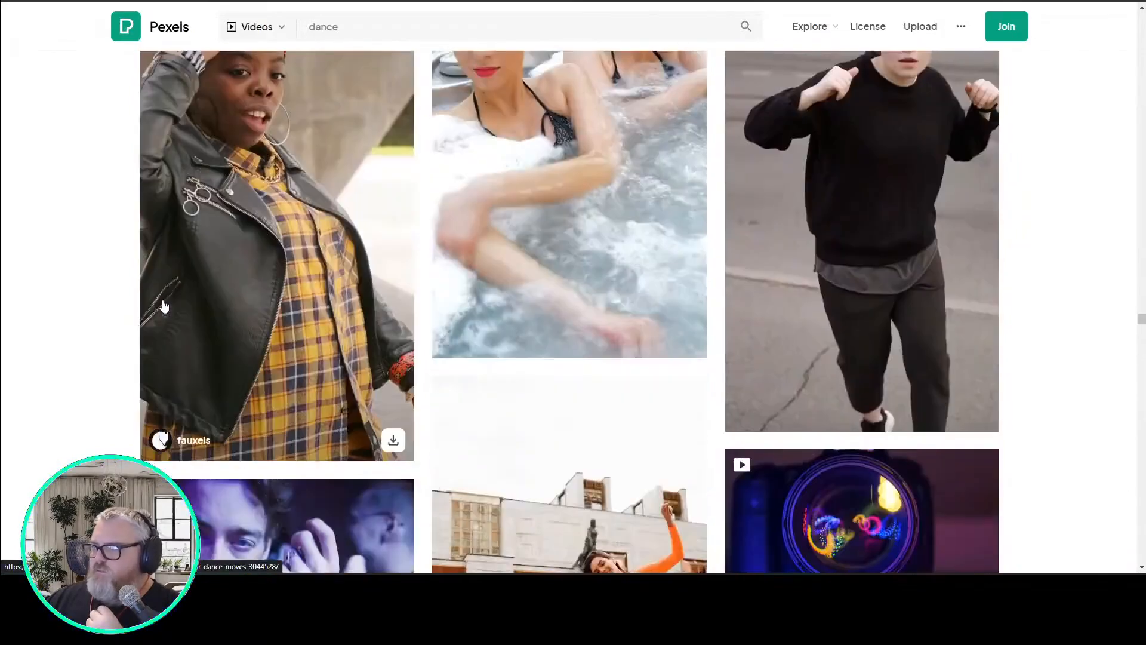
left_click(776, 302)
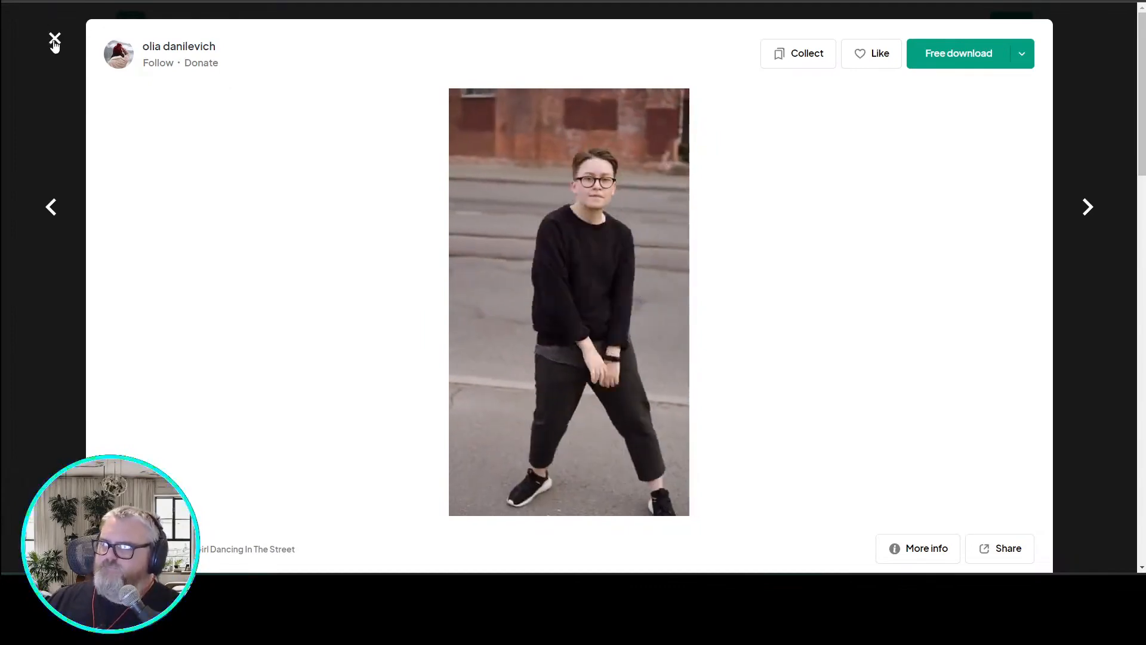
left_click(55, 41)
scroll(284, 258, "down", 5)
scroll(284, 257, "down", 14)
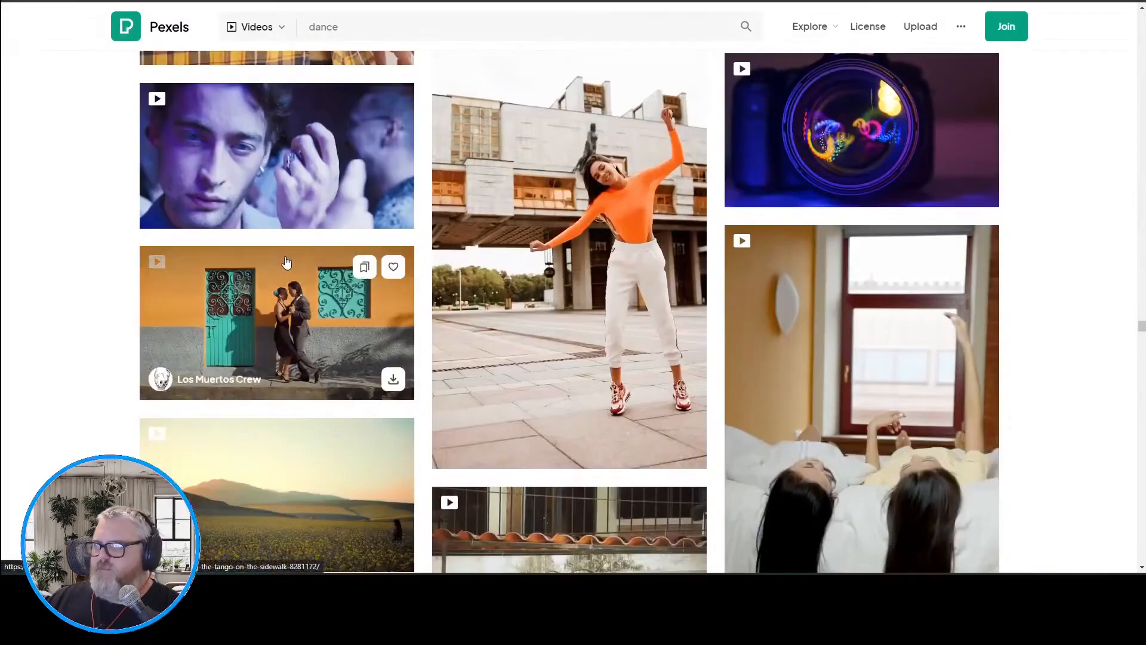
scroll(630, 324, "down", 20)
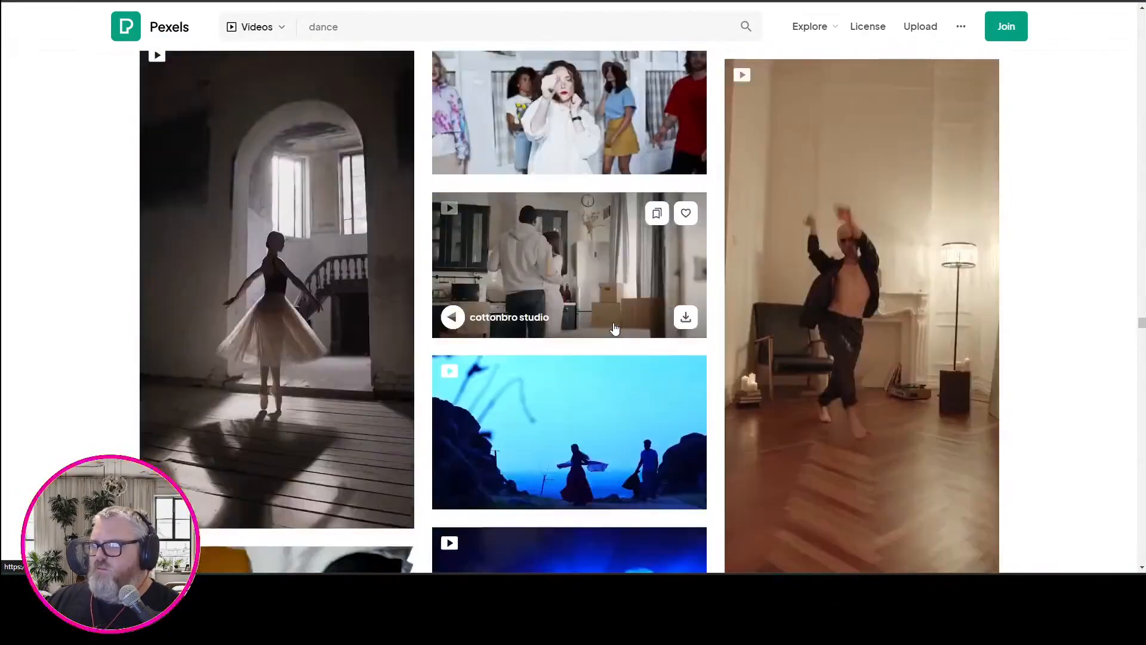
scroll(612, 319, "down", 20)
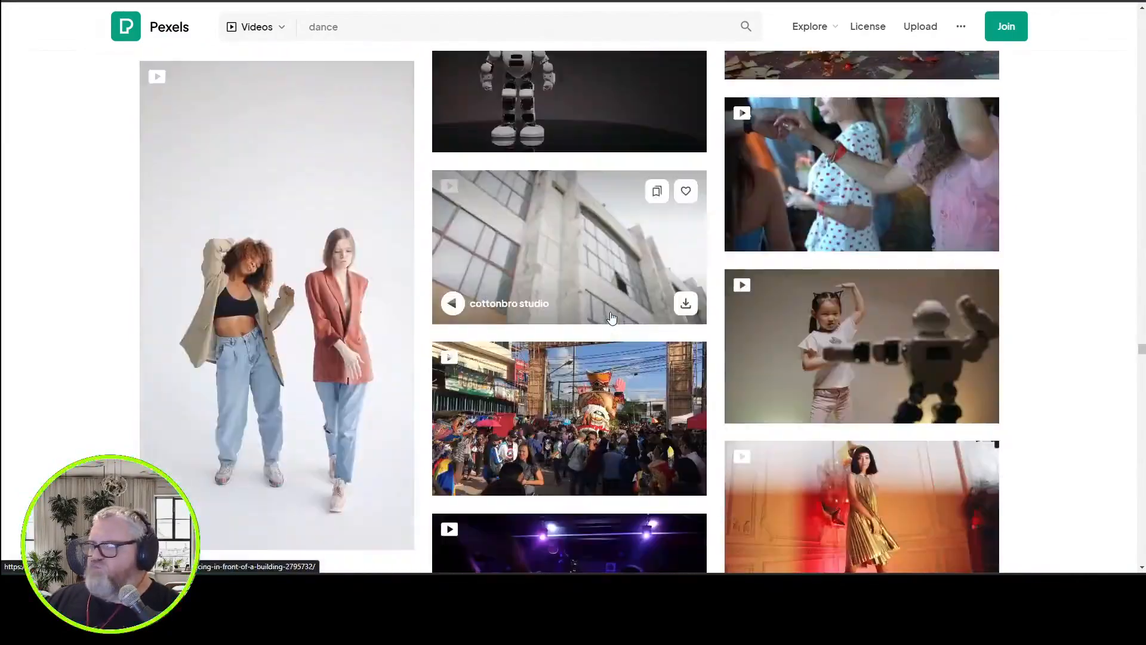
scroll(610, 316, "up", 2)
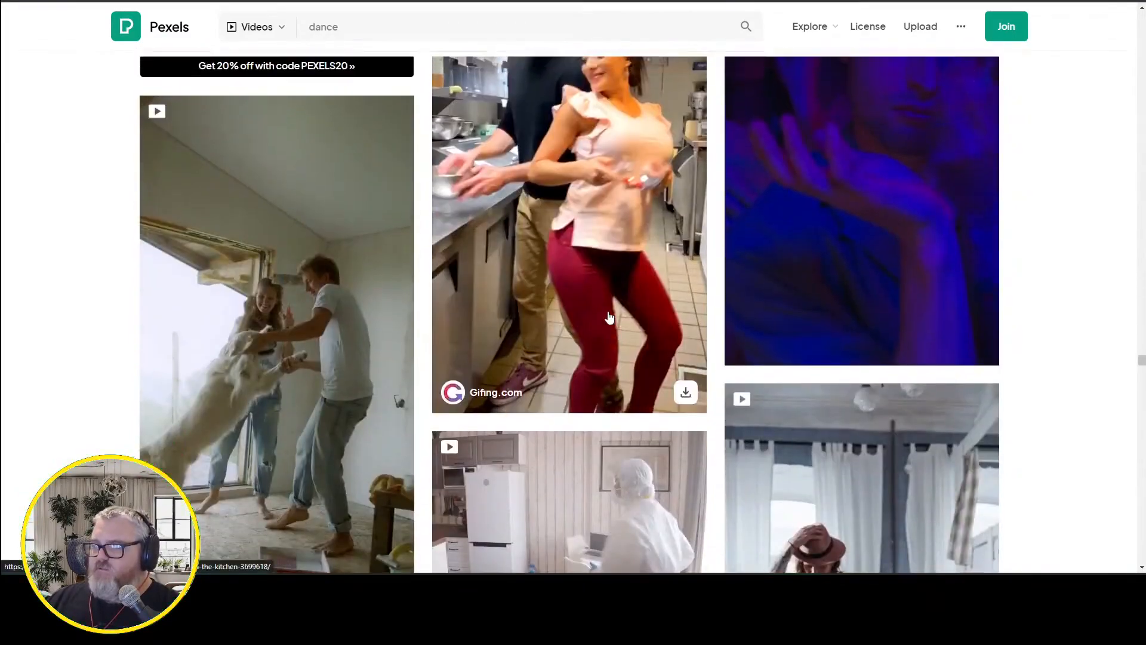
scroll(606, 292, "down", 1)
left_click(606, 284)
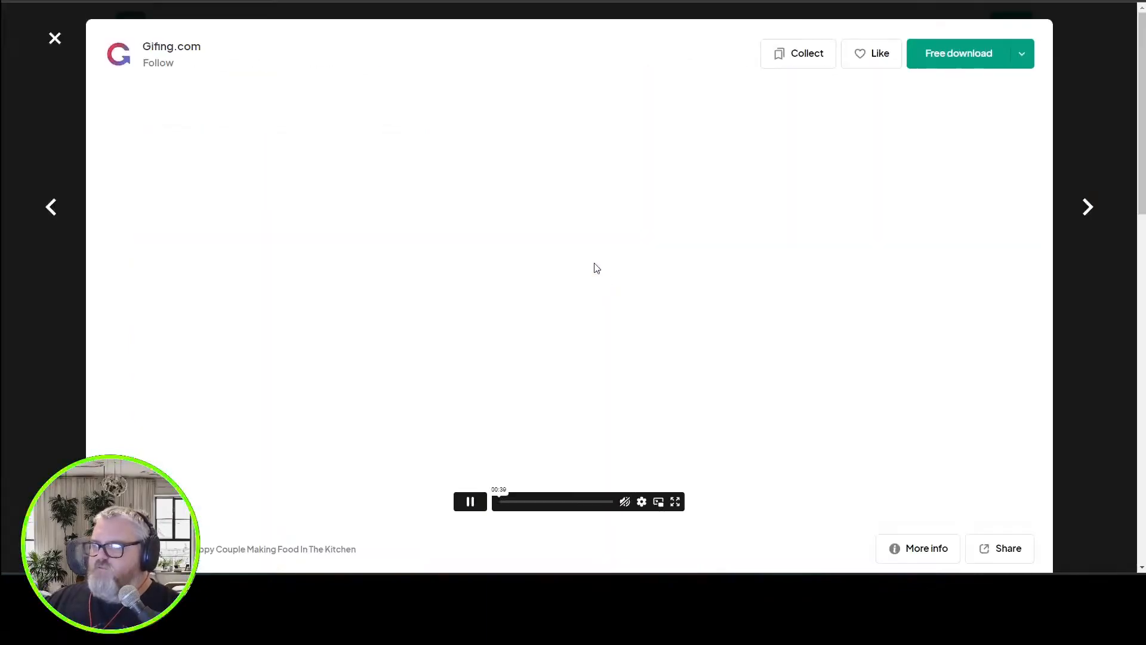
left_click(54, 38)
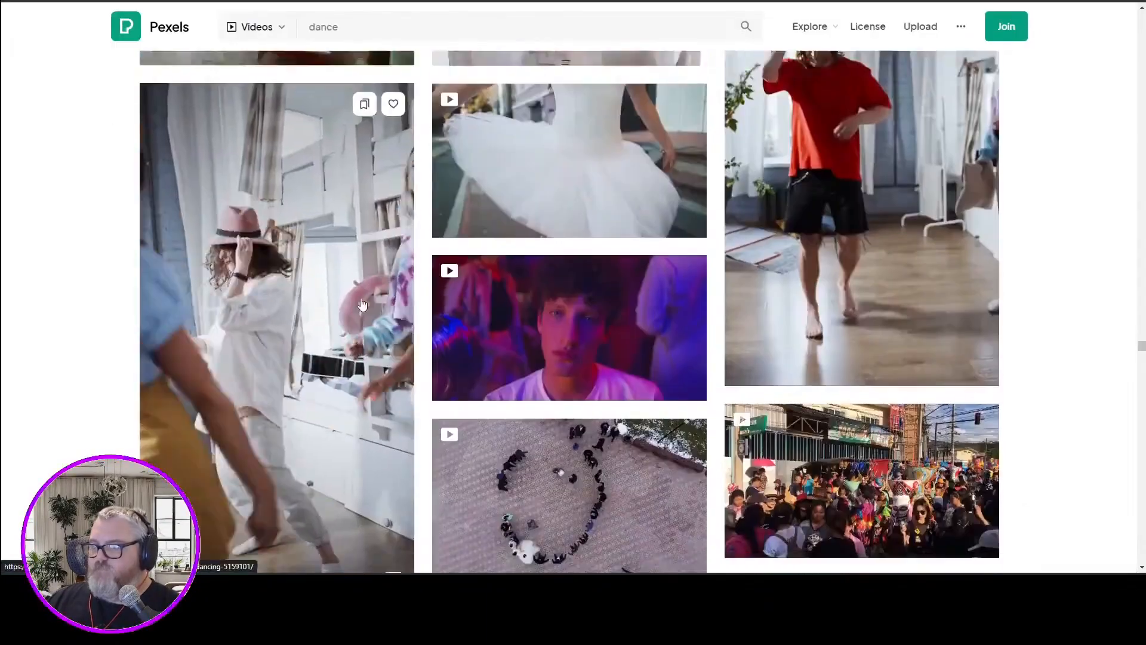
Find the "Woman Dancing At Home" clip in the dance results and download its 720p version
scroll(417, 399, "down", 10)
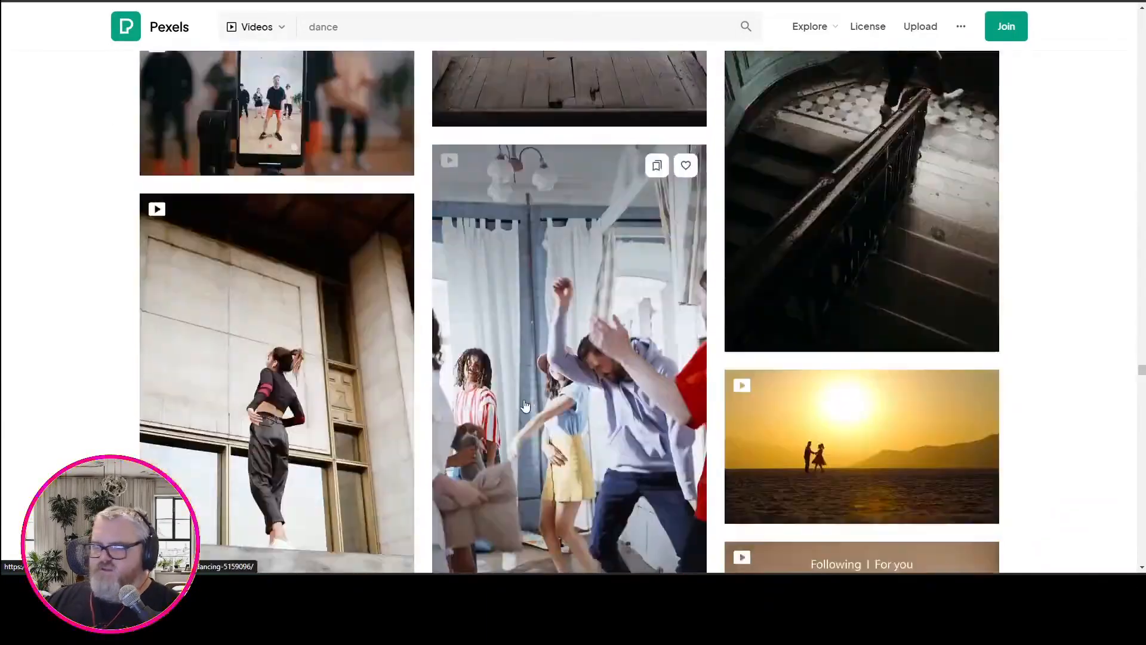
scroll(525, 406, "down", 15)
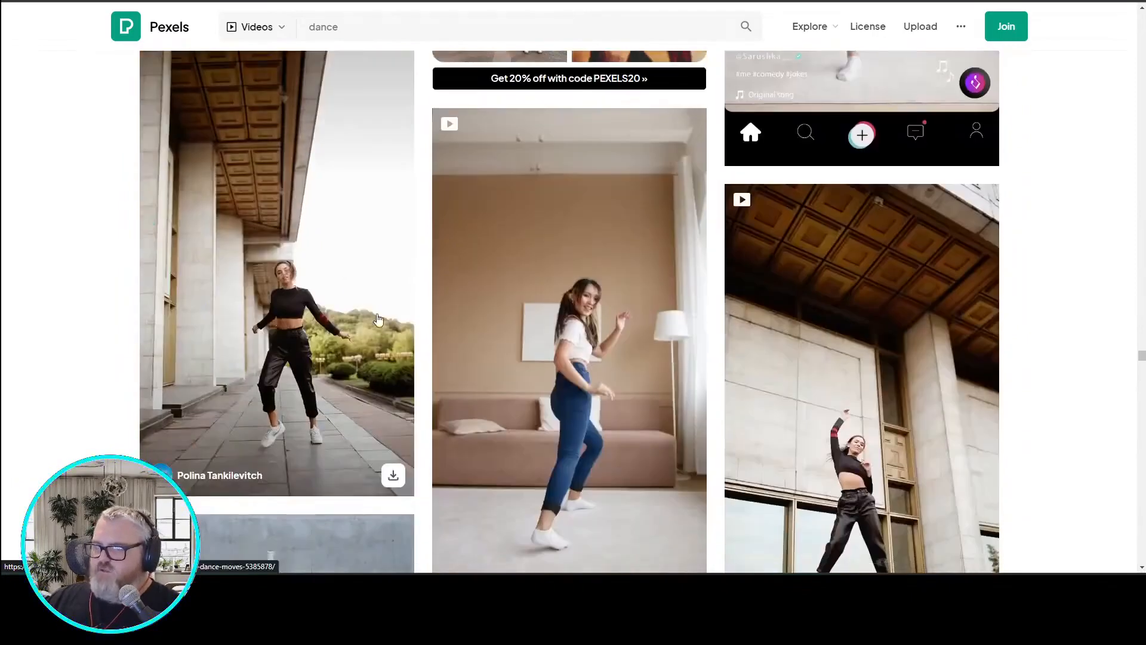
scroll(517, 385, "down", 4)
left_click(514, 232)
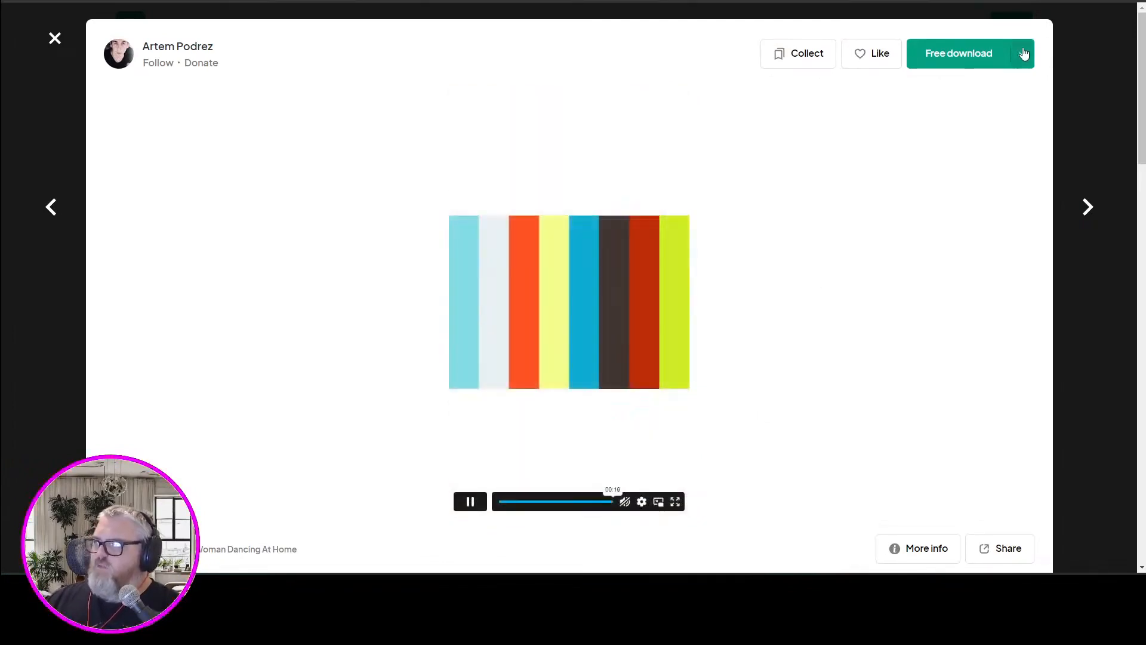
left_click(1022, 54)
left_click(922, 231)
left_click(909, 339)
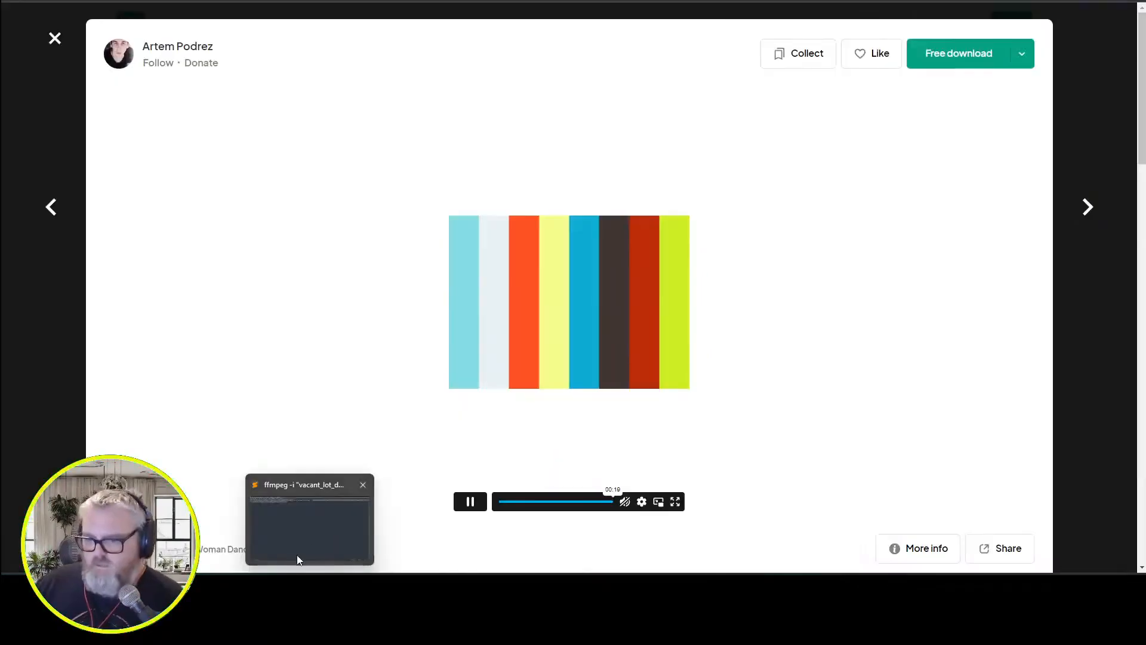
Switch to DaVinci Resolve and place the downloaded 720p dance clip on the timeline, changing the project frame rate to match
left_click(299, 555)
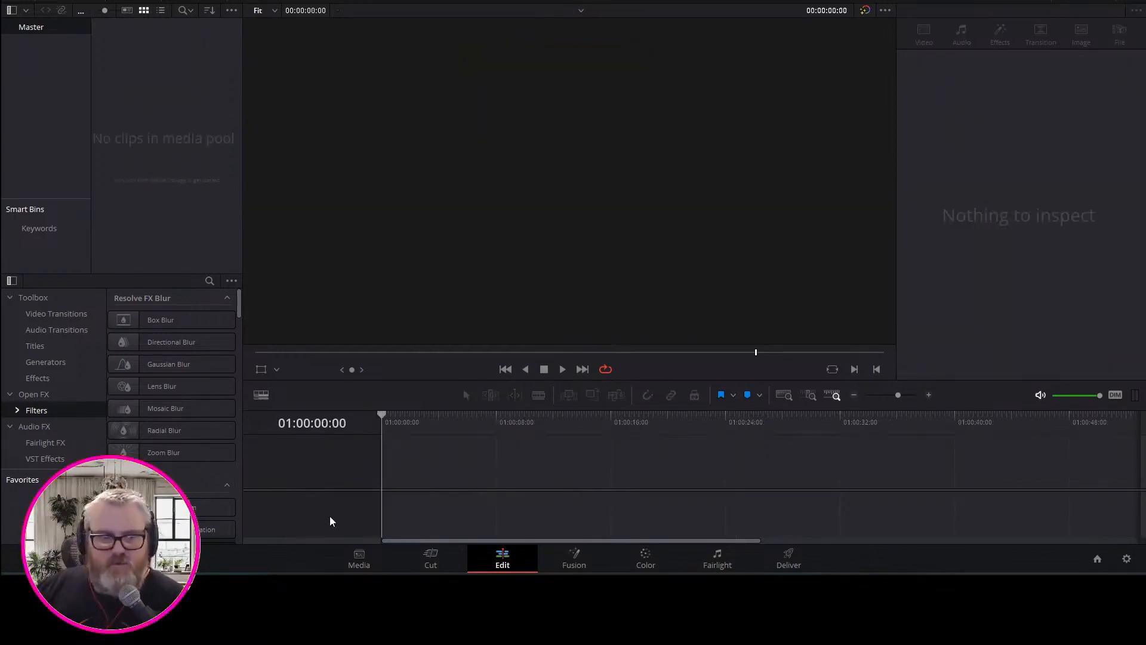
key("super+r")
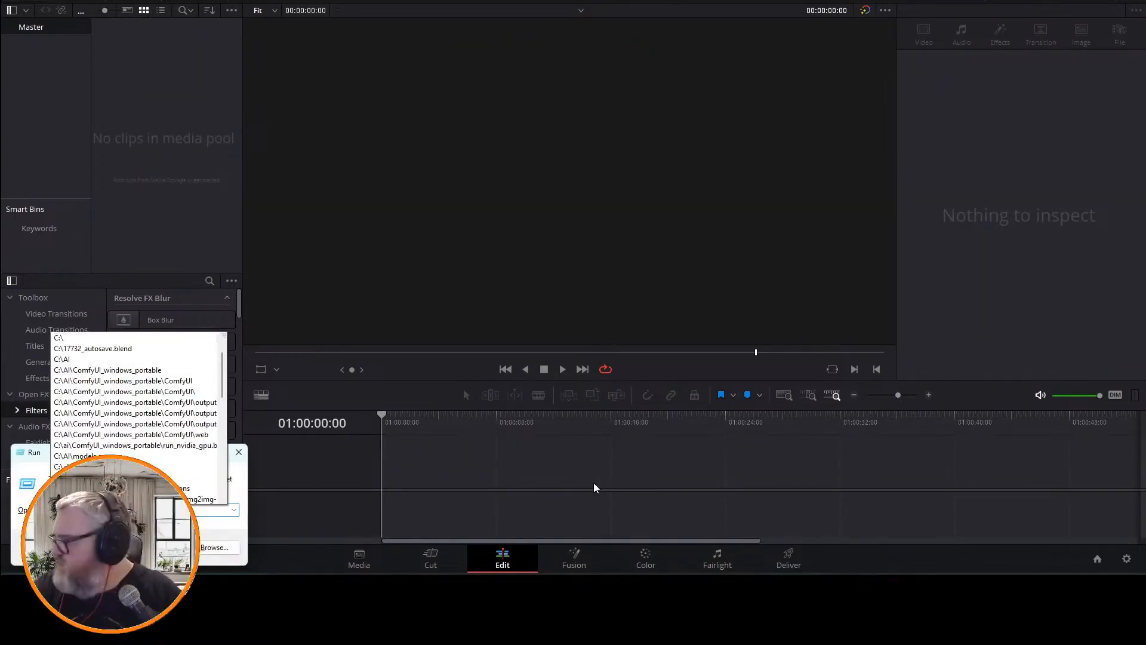
key("Return")
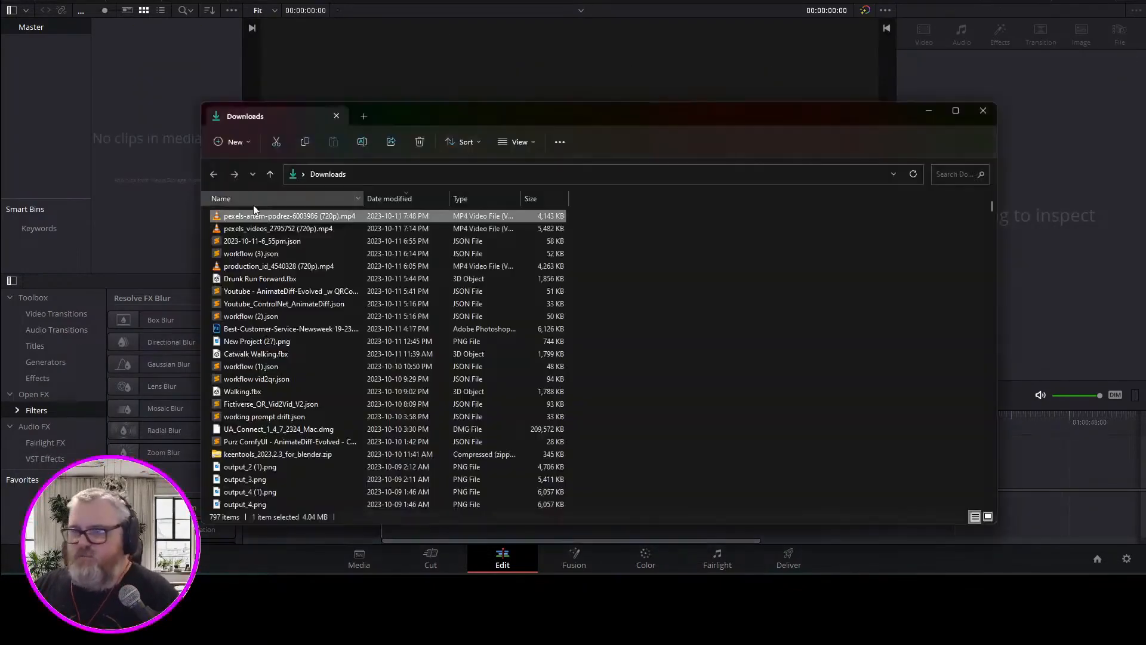
left_click_drag(253, 215, 481, 470)
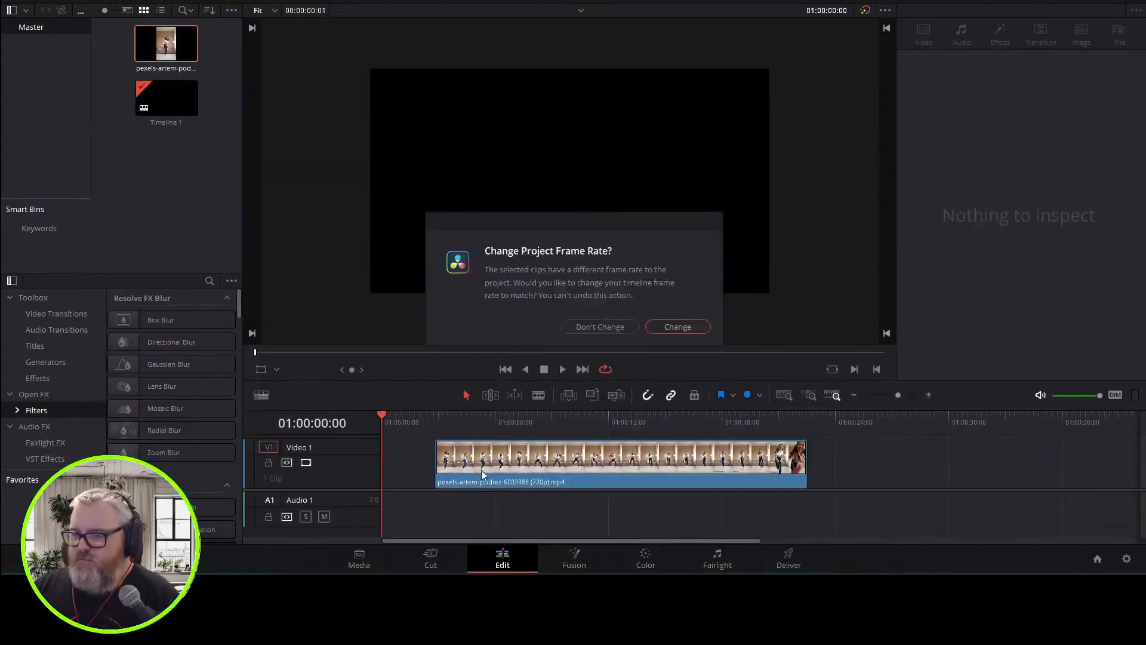
left_click(673, 328)
key("space")
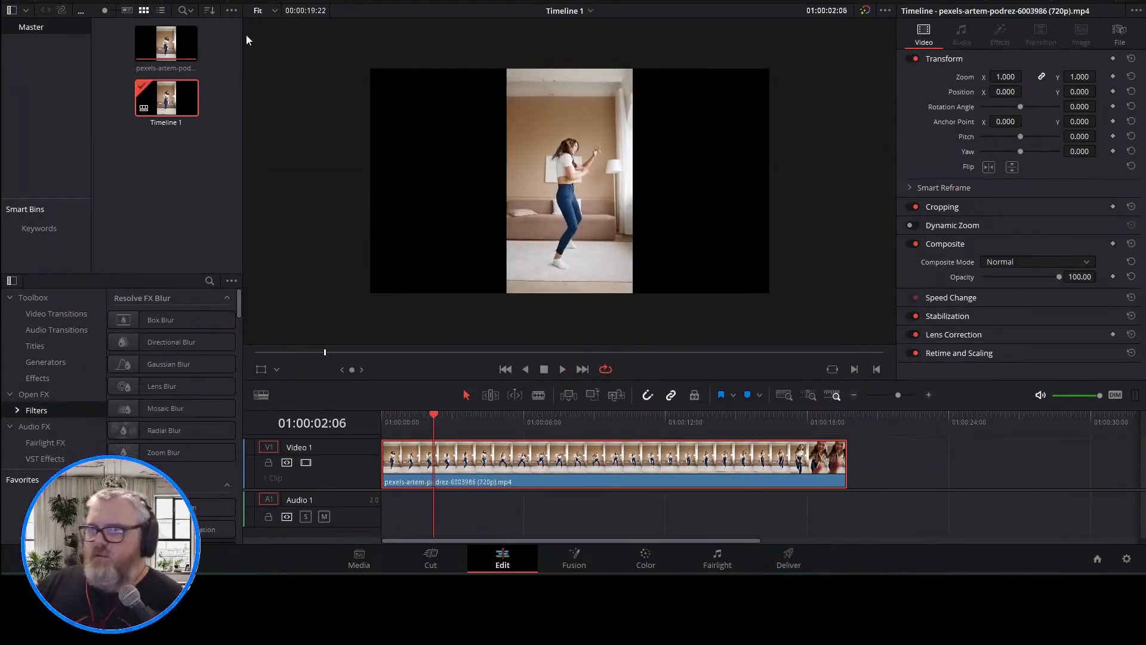
Set the project's timeline resolution to a custom 720 x 1280
mouse_move(83, 2)
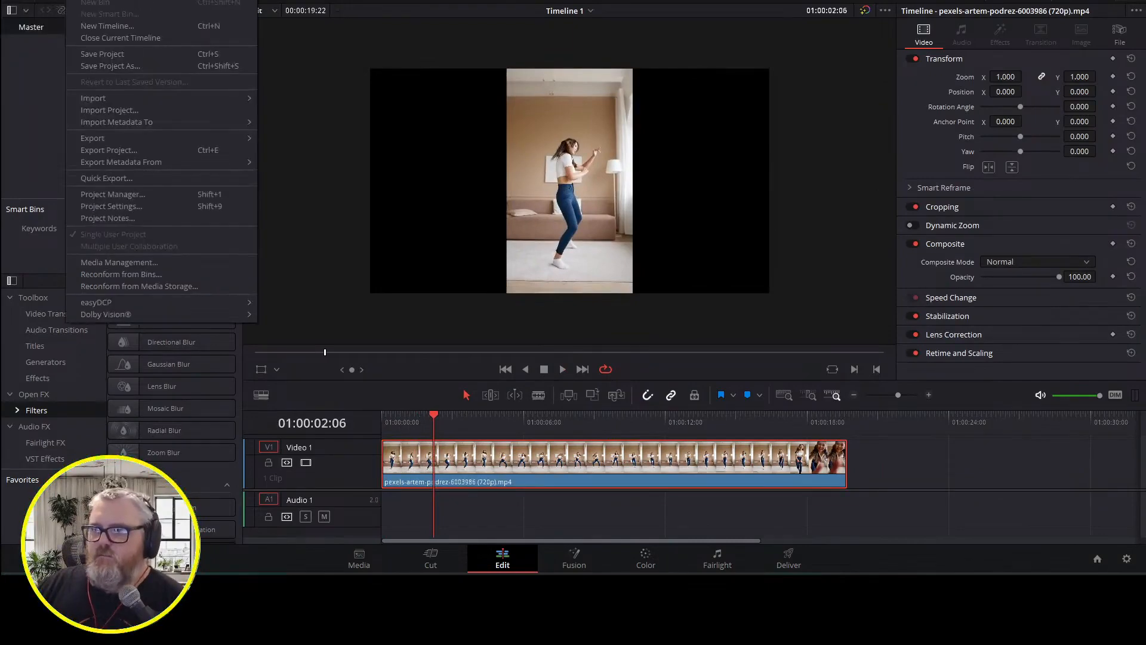
left_click(114, 207)
double_click(560, 108)
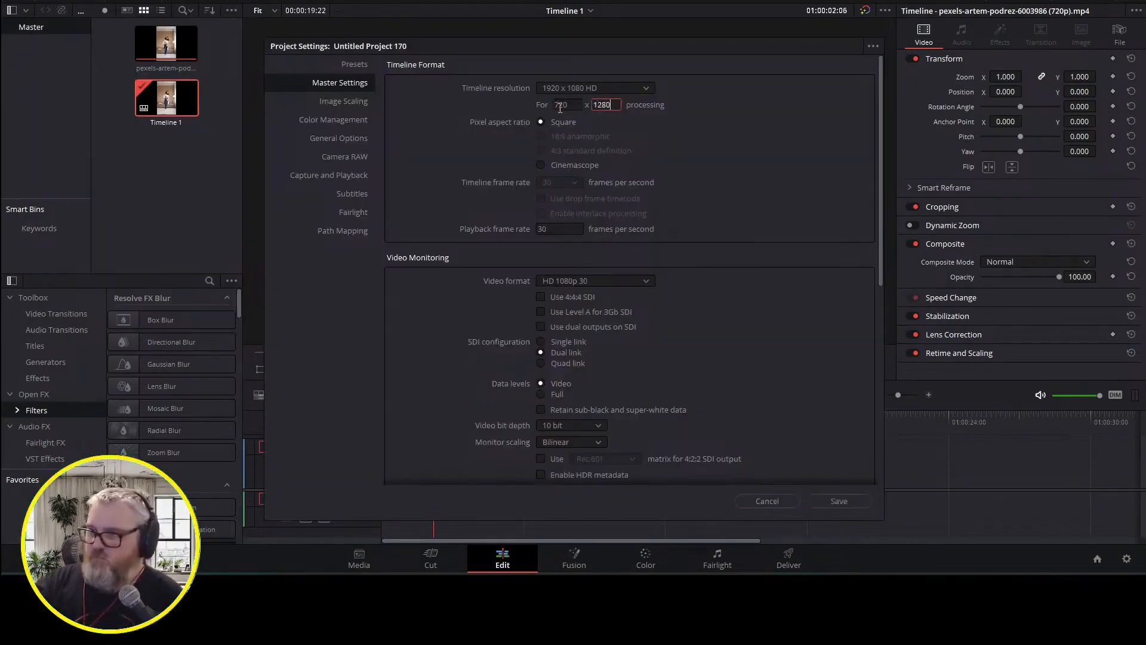
left_click(839, 501)
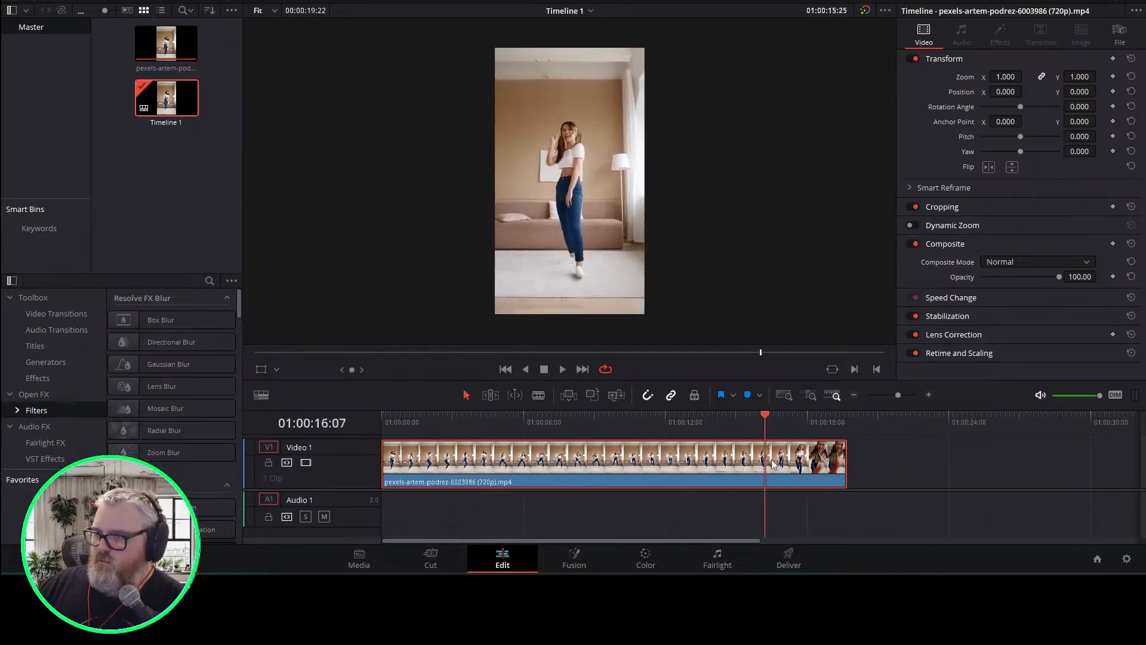
Enlarge the dance clip to a zoom of 1.410 and set its Y position to 126 to fill the frame with the dancer
left_click_drag(772, 459, 826, 467)
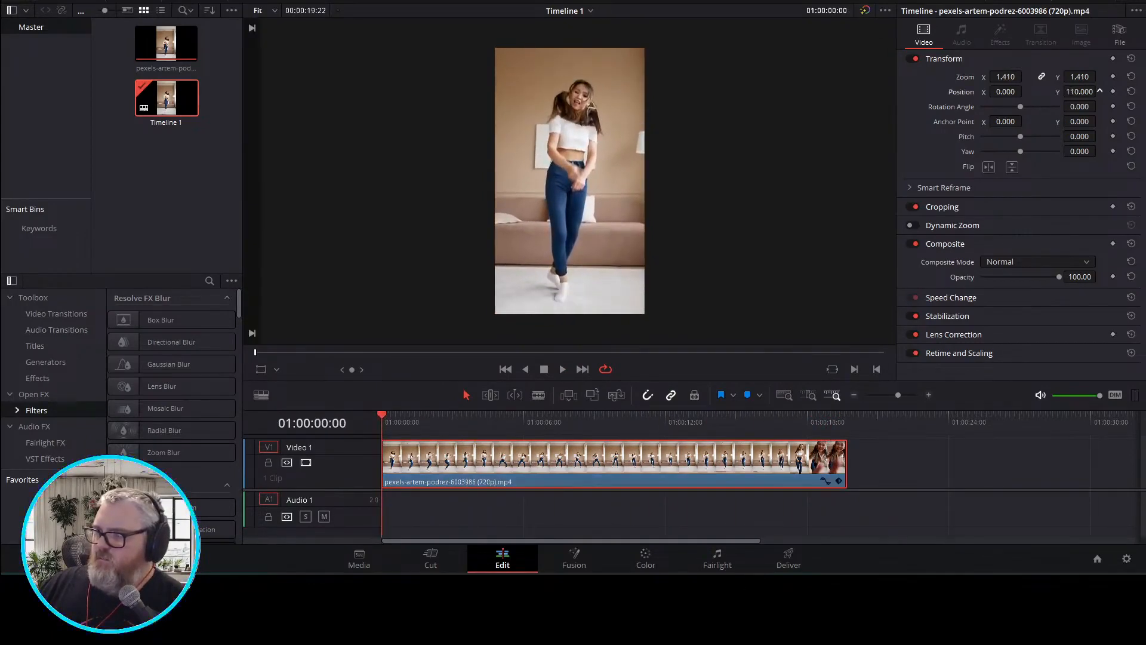
key("space")
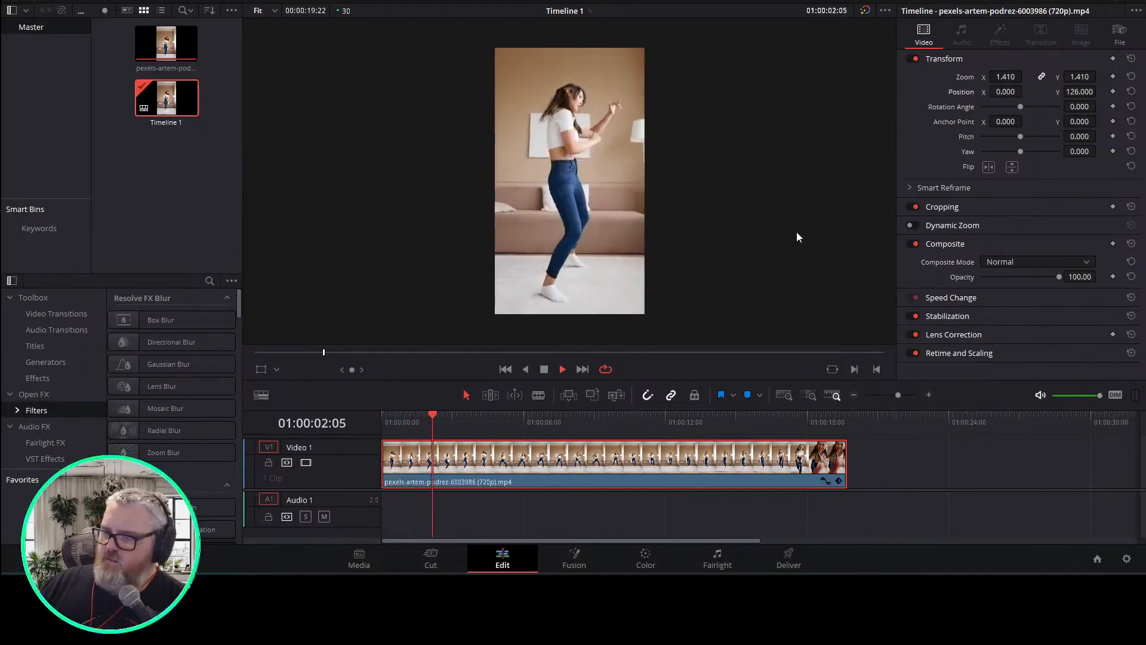
Keyframe the clip's zoom to shrink from 1.410 as the dancer approaches near the end, and play back the framing
left_click_drag(494, 413, 775, 459)
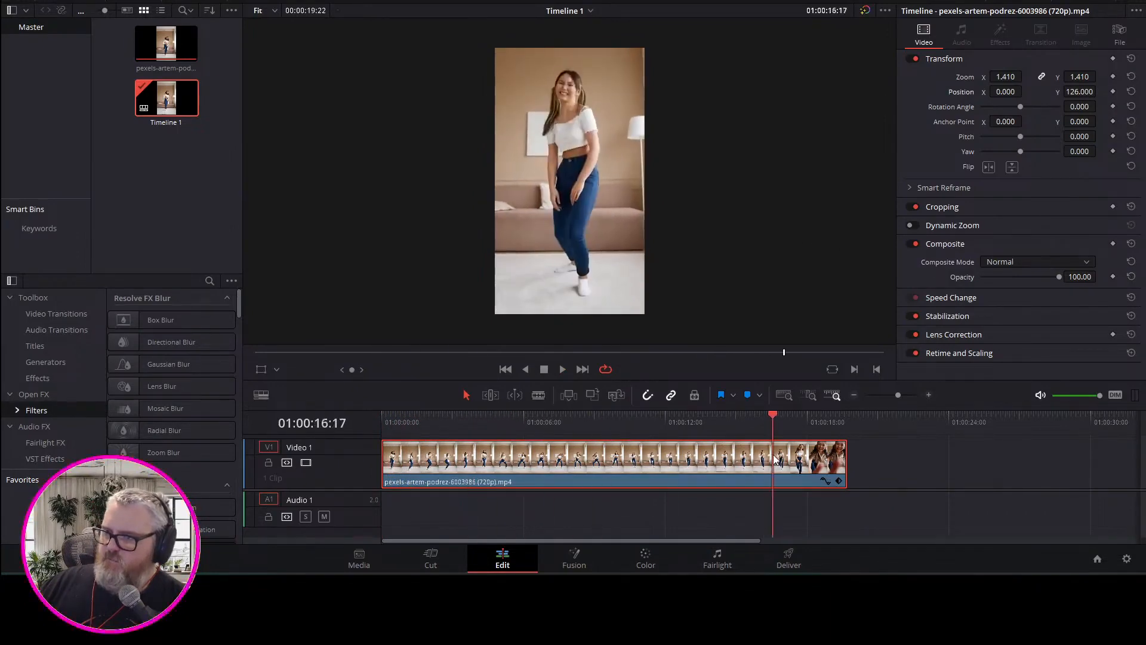
left_click_drag(773, 416, 821, 427)
left_click_drag(1005, 76, 980, 77)
left_click_drag(823, 419, 734, 420)
key("space")
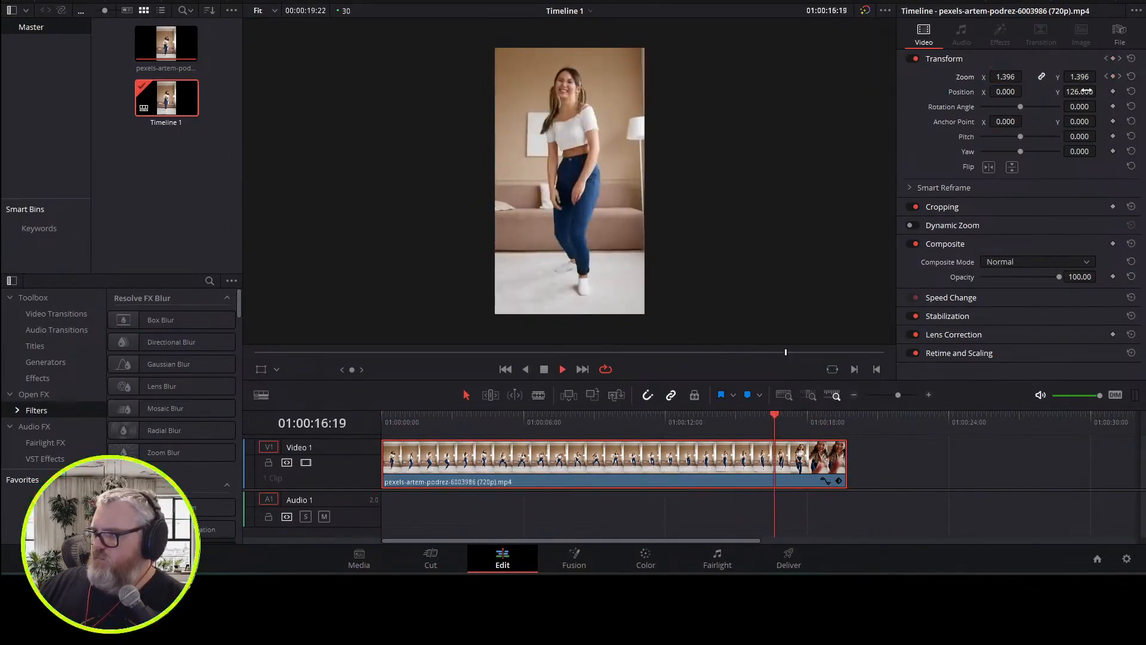
left_click_drag(819, 418, 761, 417)
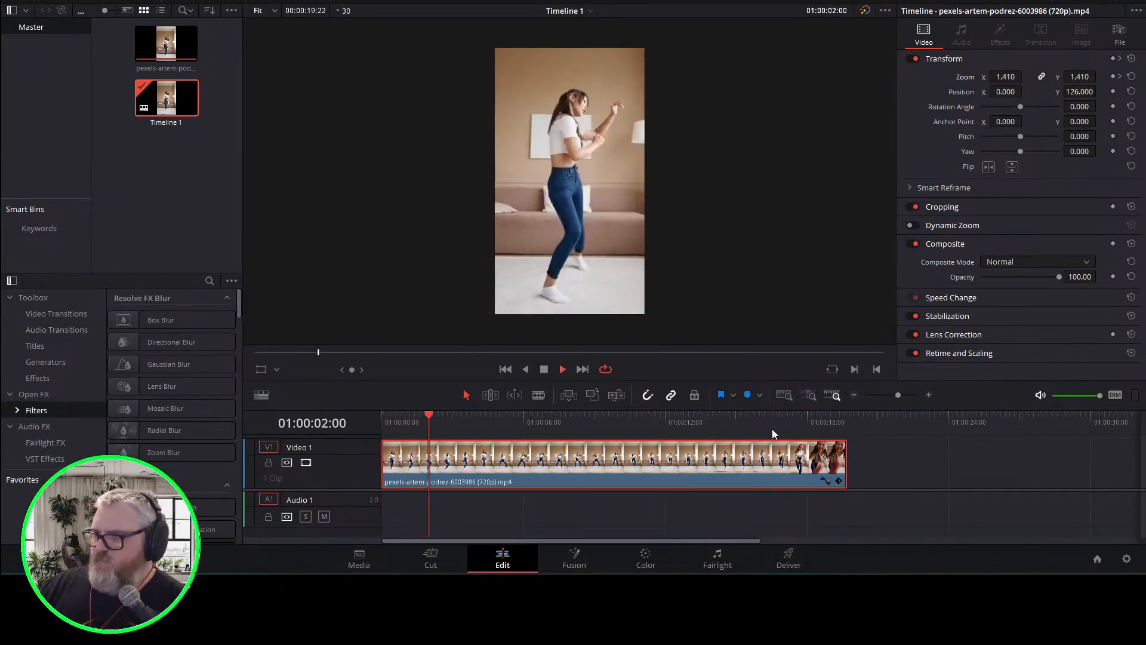
key("space")
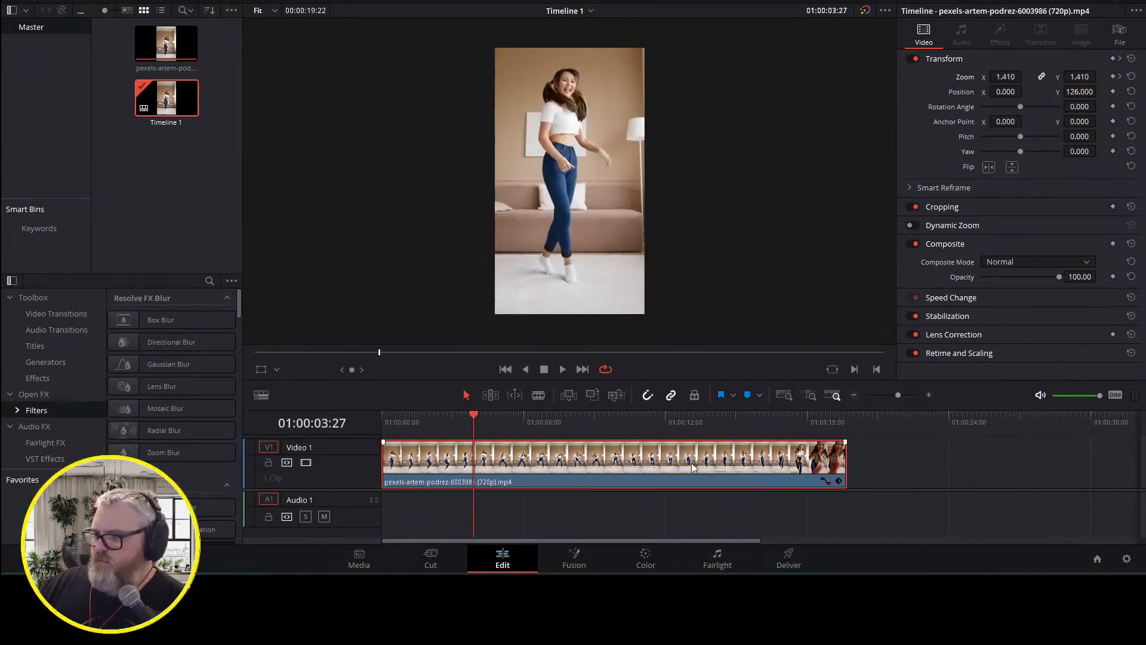
Render the timeline as dancer_living_room in QuickTime H.264 at 720 x 1280 and 30 fps, and replace the original timeline clip with the render
left_click(788, 560)
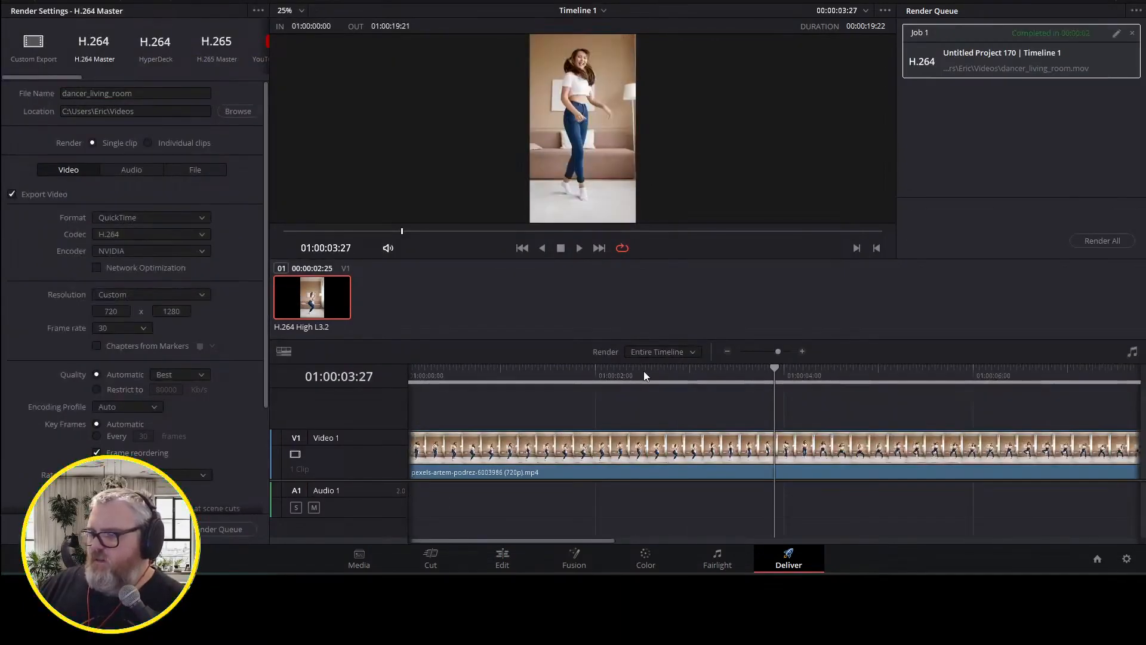
left_click(502, 560)
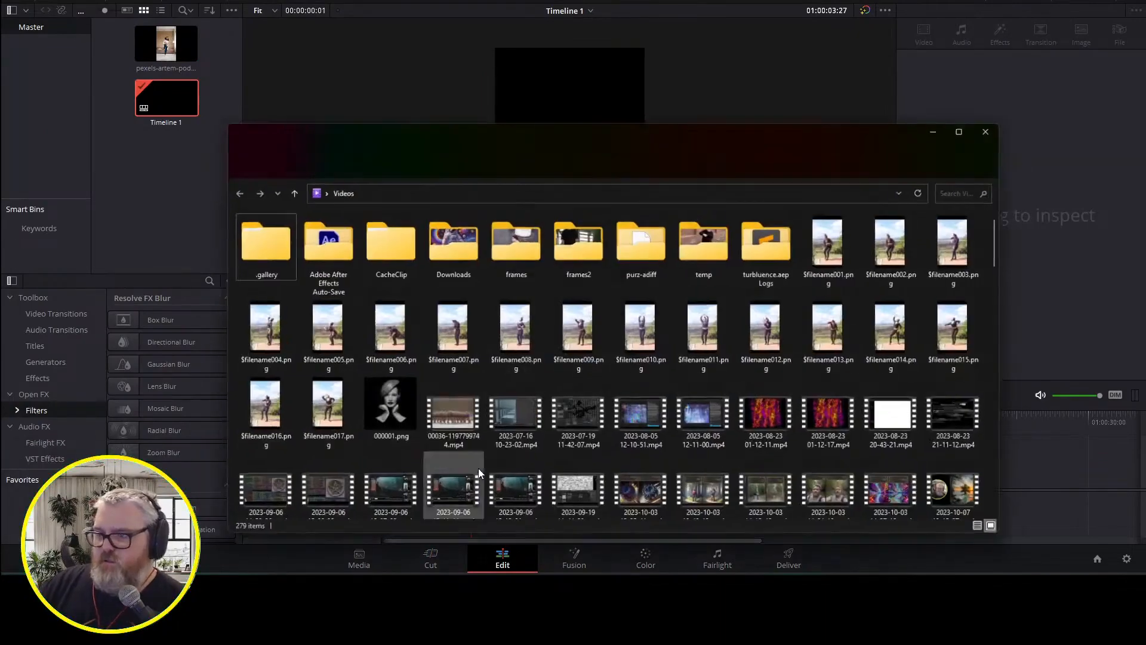
scroll(577, 471, "down", 5)
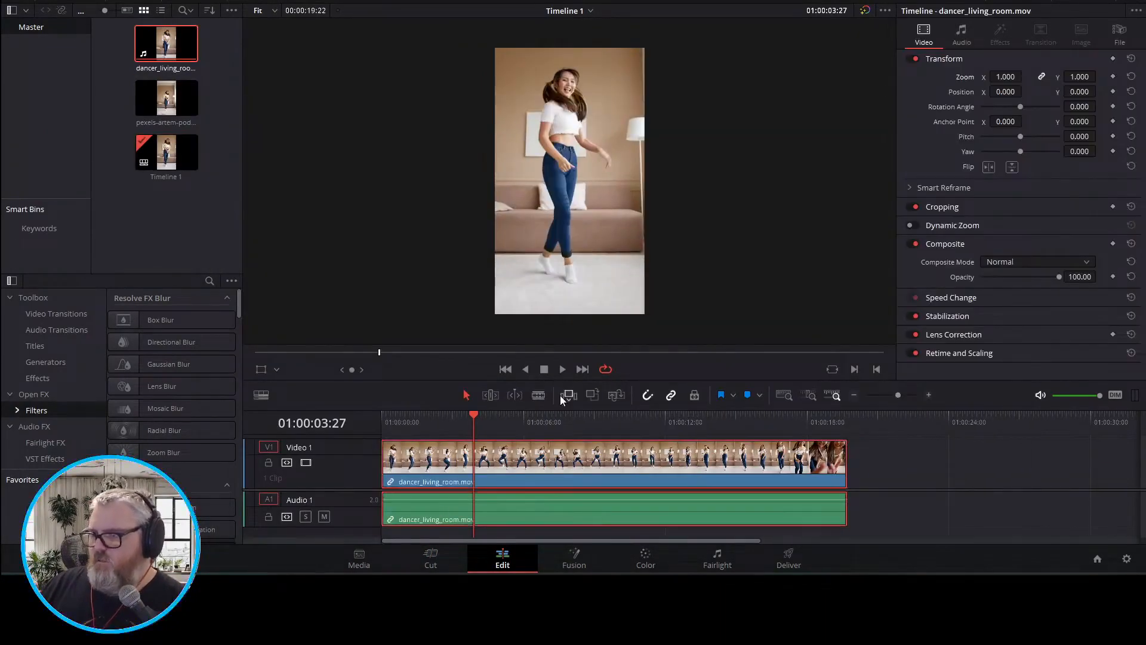
Speed the dancer_living_room.mov clip up to 200% and play back the shortened timeline
right_click(667, 459)
left_click(977, 298)
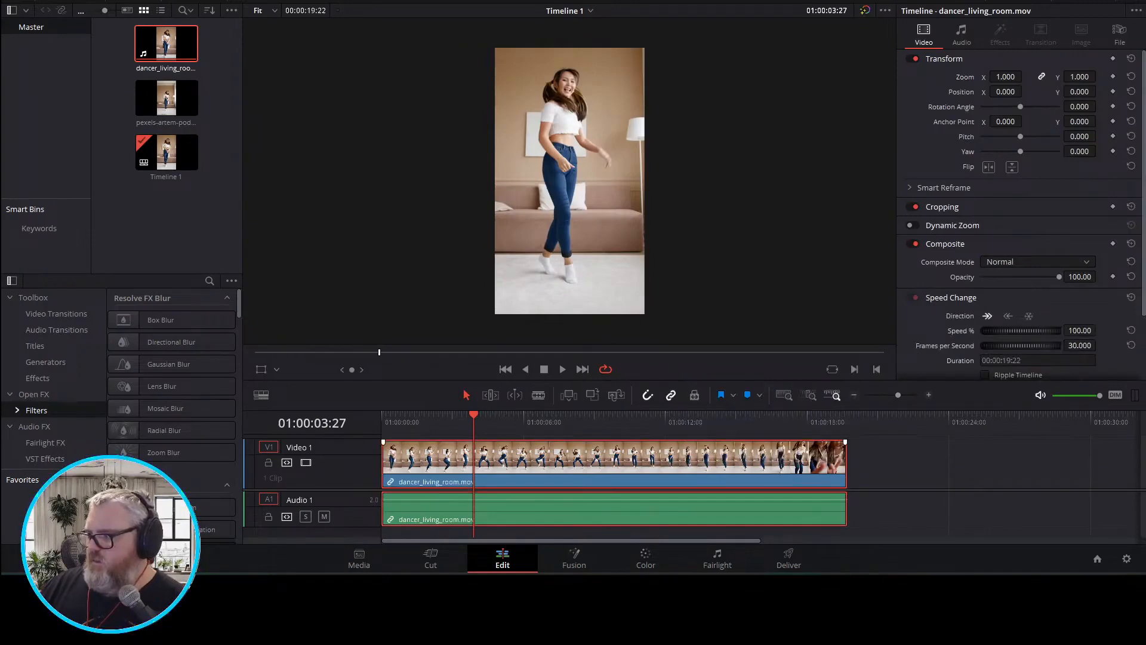
left_click_drag(1068, 332, 1081, 333)
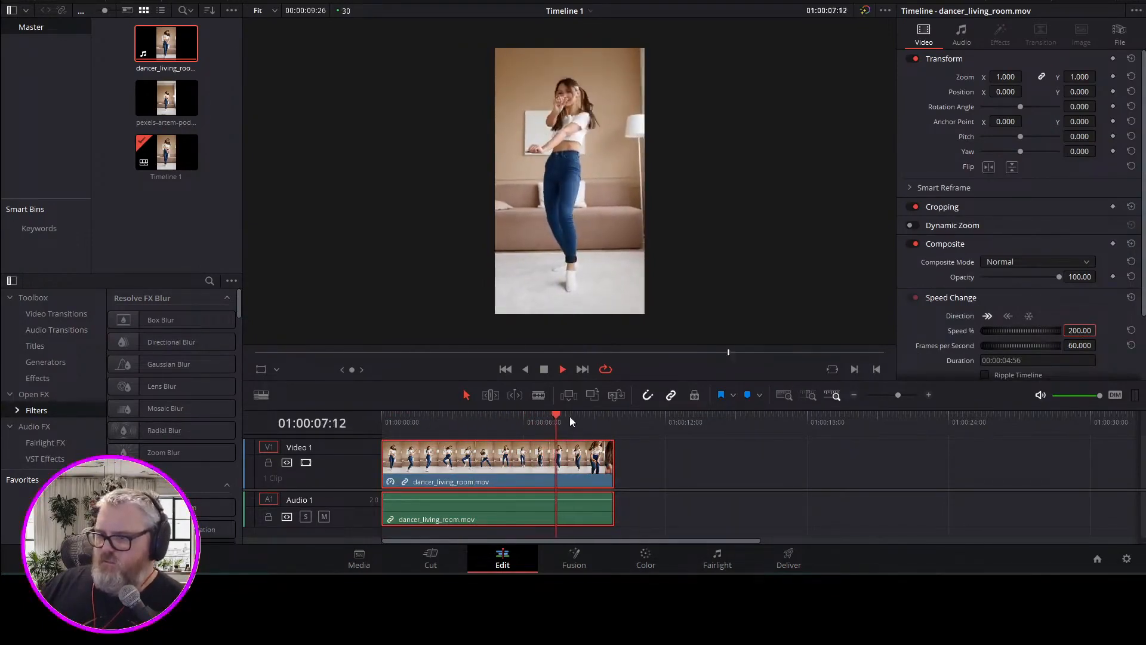
left_click_drag(569, 416, 438, 421)
left_click(797, 555)
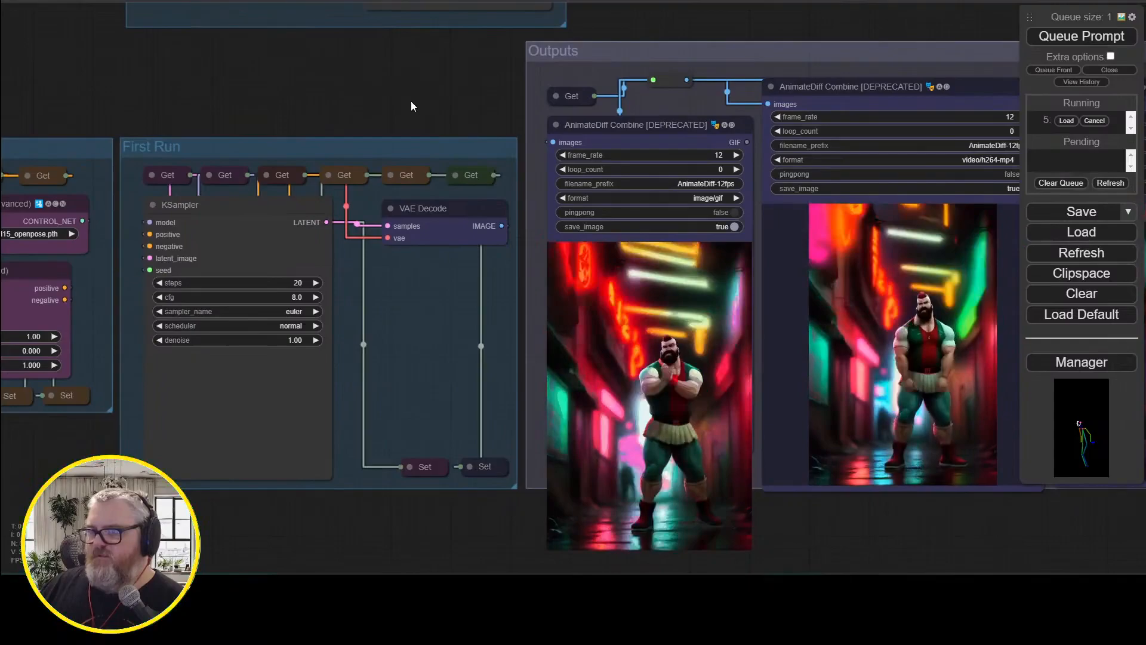
Switch to ComfyUI and inspect the generated video previews in the Outputs and FILM Interpolation groups
left_click_drag(411, 102, 34, 72)
left_click_drag(757, 535, 161, 478)
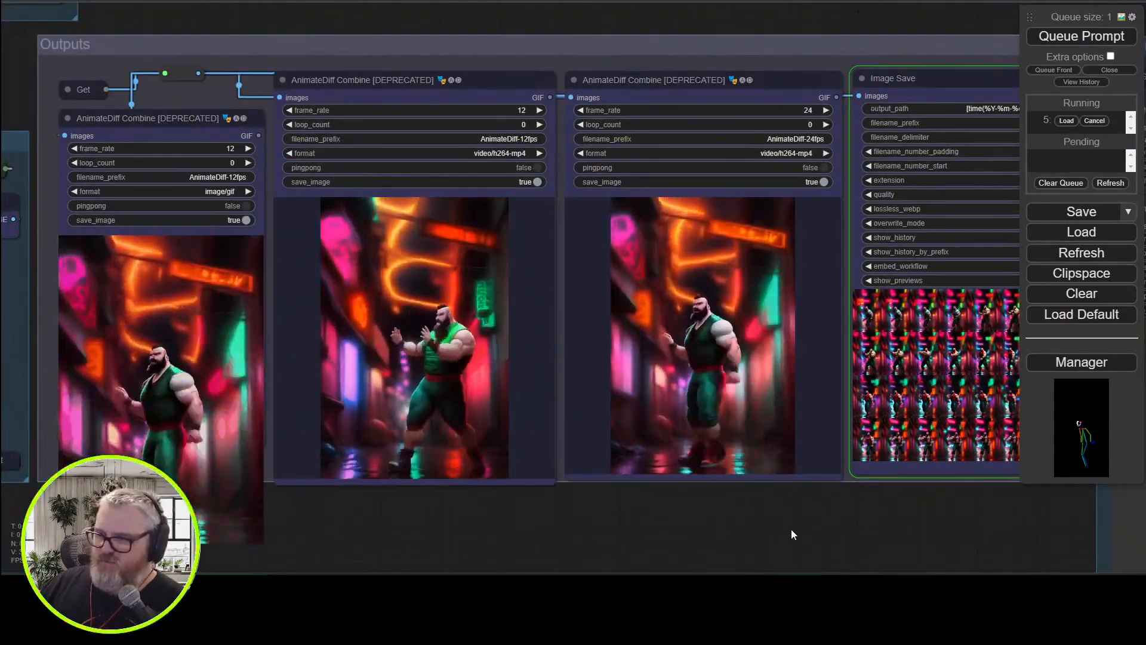
left_click_drag(791, 529, 557, 545)
scroll(456, 536, "up", 4)
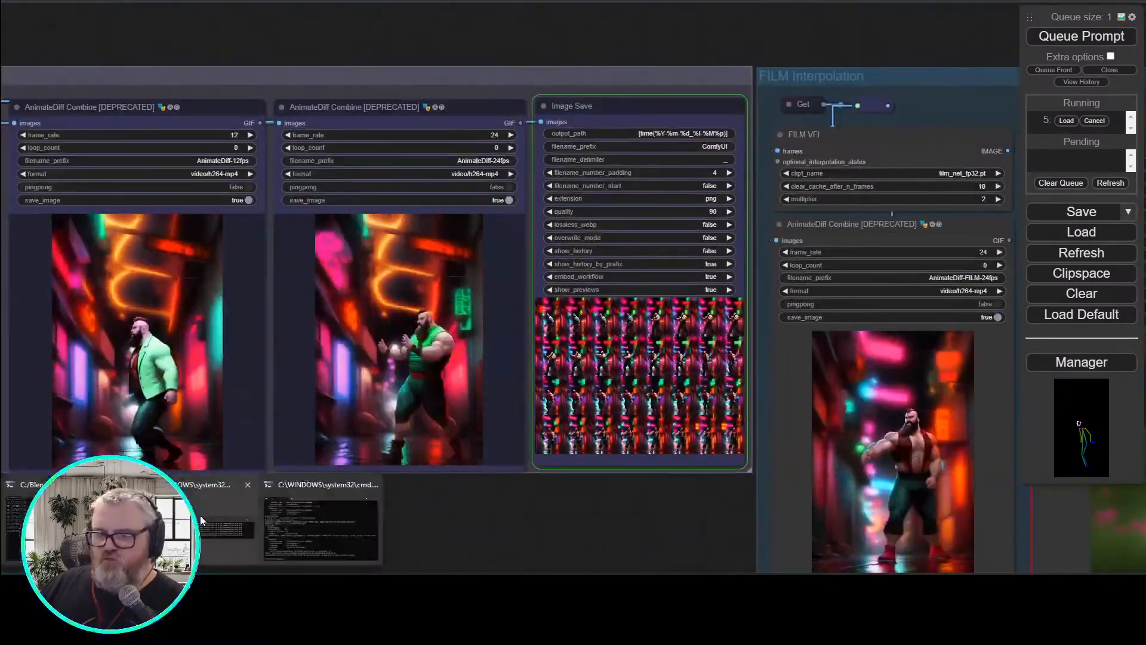
In the command prompt, extract the frames of dancer_living_room_2x.mov with ffmpeg into the frames3 folder as out-%03d.jpg
key("alt+Tab")
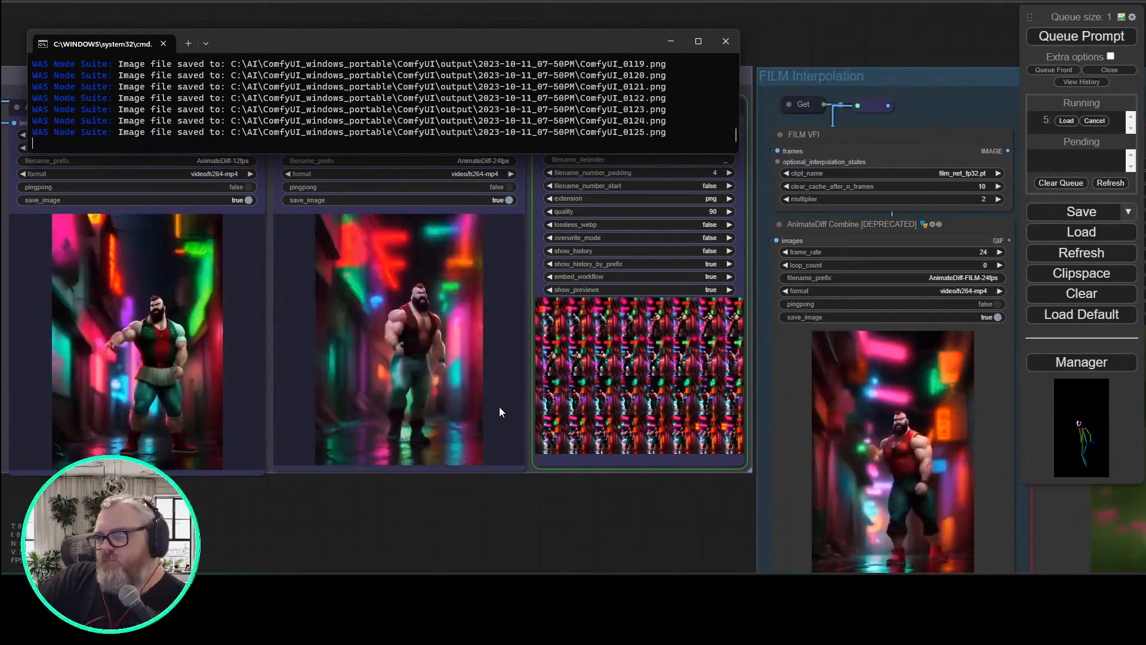
left_click(270, 456)
key("Left")
key("Left")
key("Left")
key("Left")
key("Left")
key("Left")
key("Left")
key("Left")
key("Left")
key("Left")
key("Left")
key("Left")
key("Left")
key("Left")
key("Left")
key("Left")
key("Left")
key("Left")
key("Left")
key("Left")
key("BackSpace")
key("BackSpace")
key("BackSpace")
key("BackSpace")
key("BackSpace")
key("BackSpace")
key("BackSpace")
key("BackSpace")
key("BackSpace")
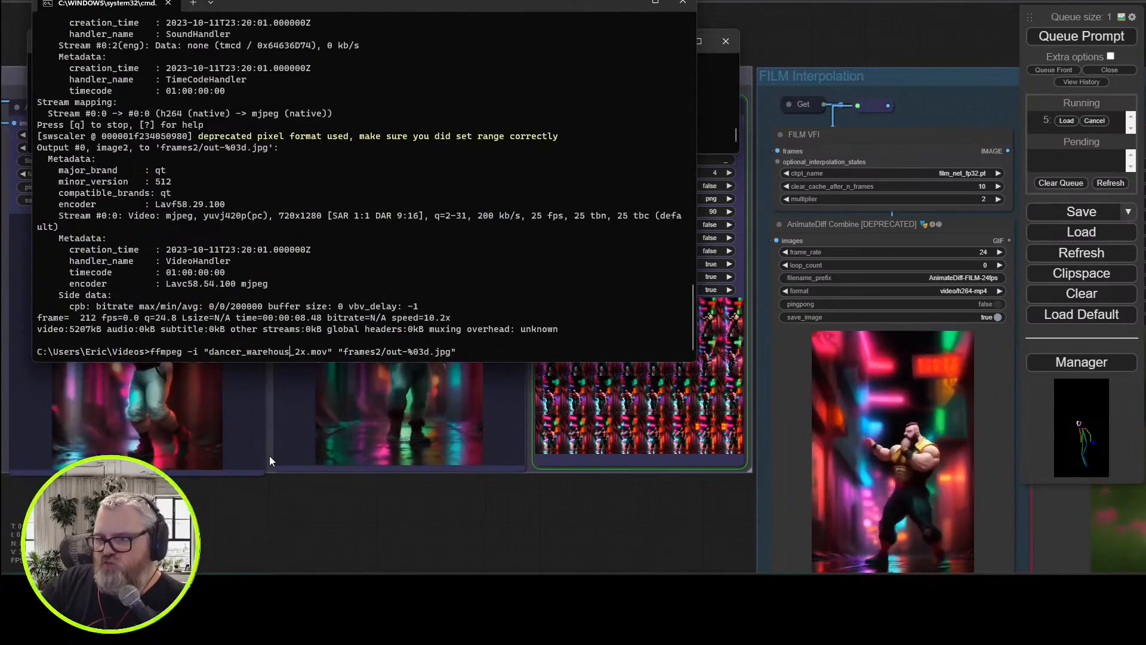
type("living_room")
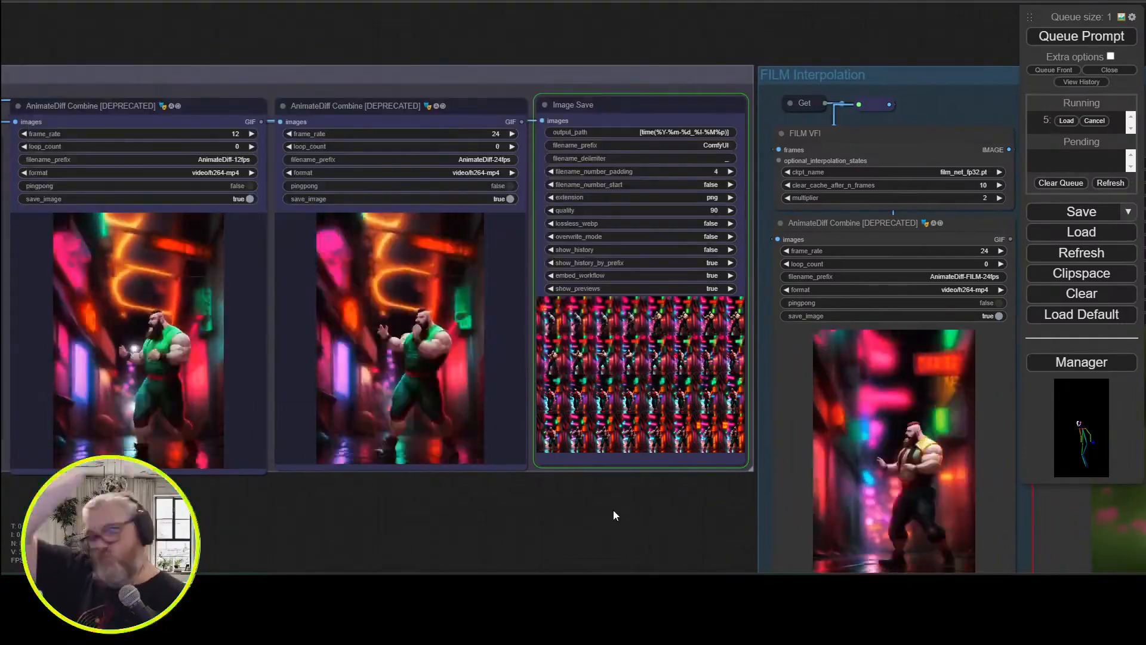
Open the Videos\frames folder in File Explorer, then return to ComfyUI
mouse_move(310, 582)
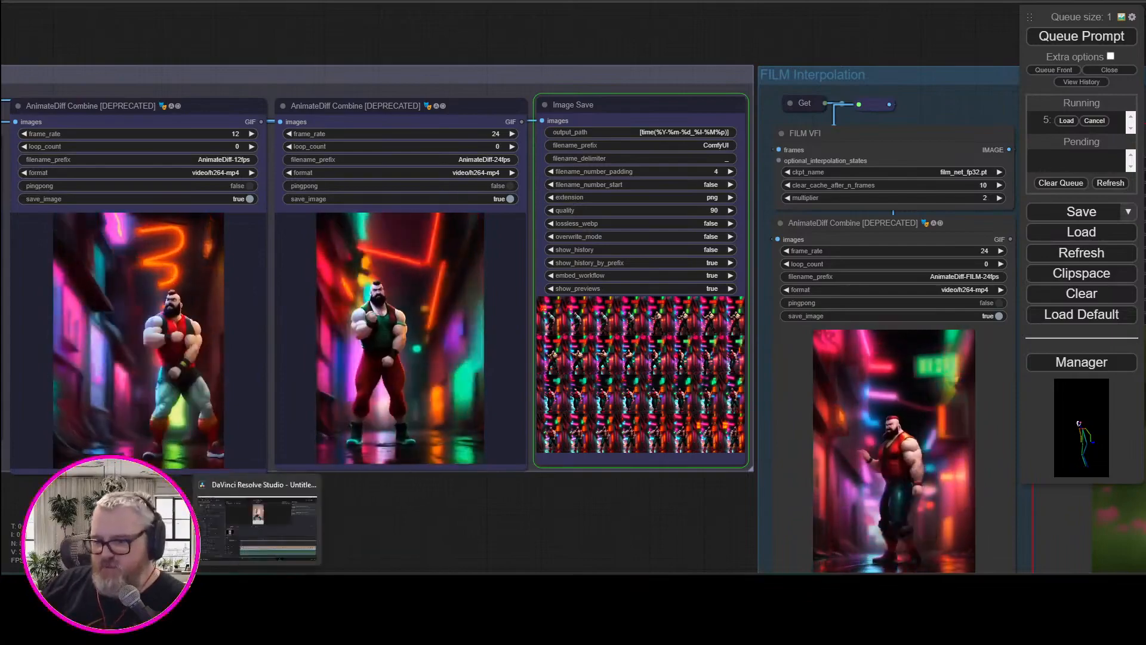
left_click(322, 586)
key("super+r")
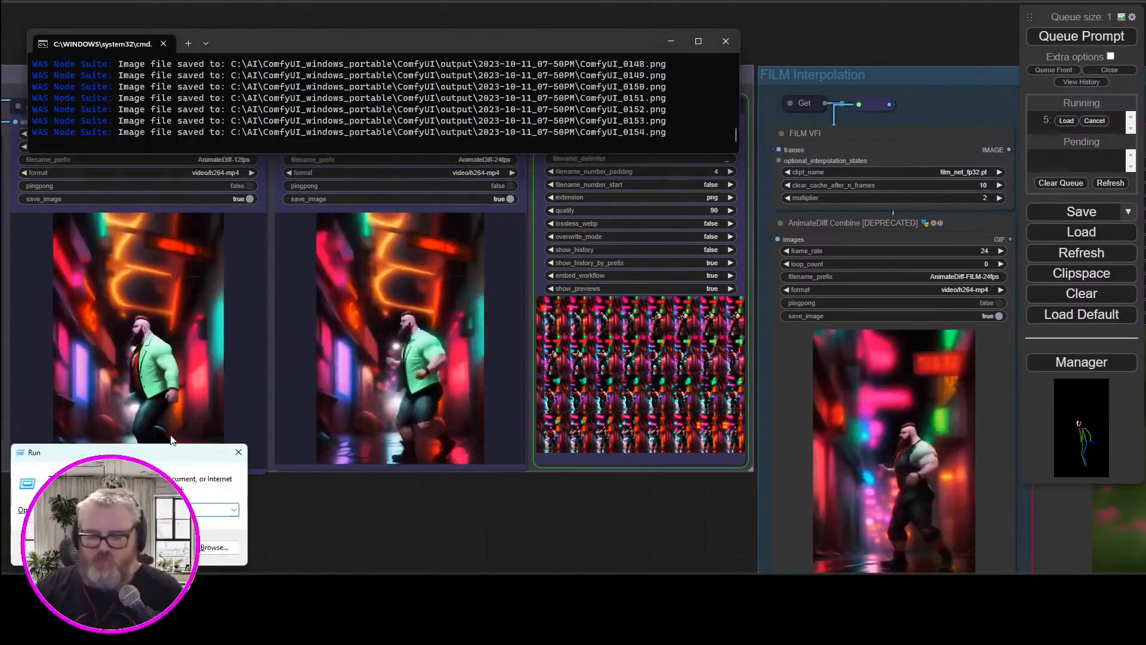
key("Return")
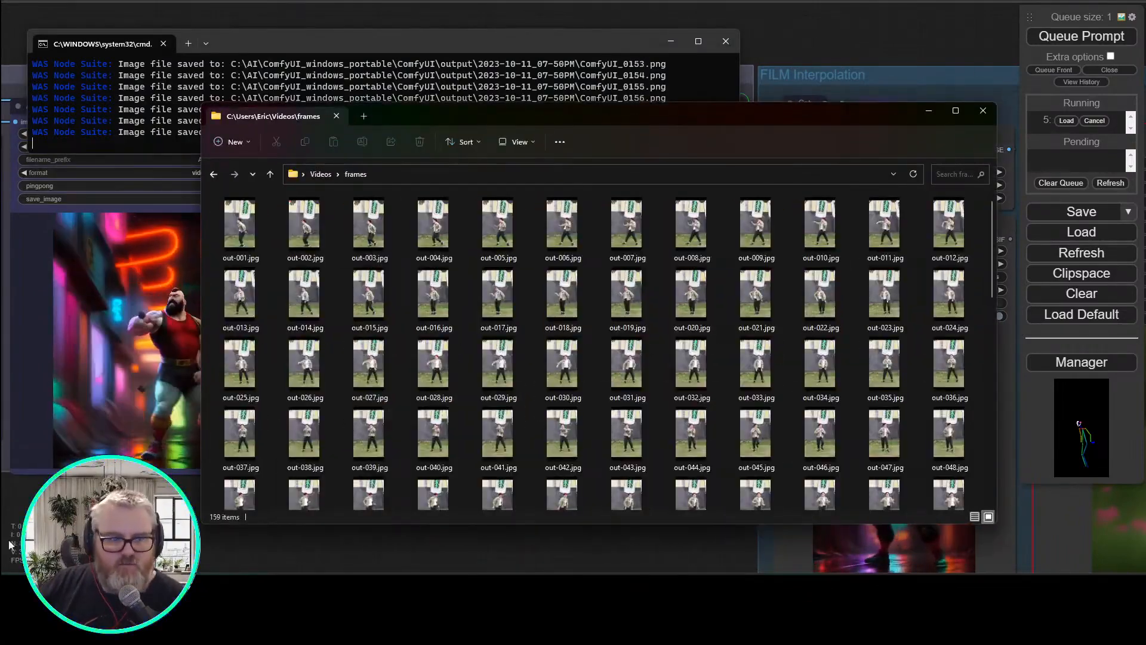
left_click(170, 434)
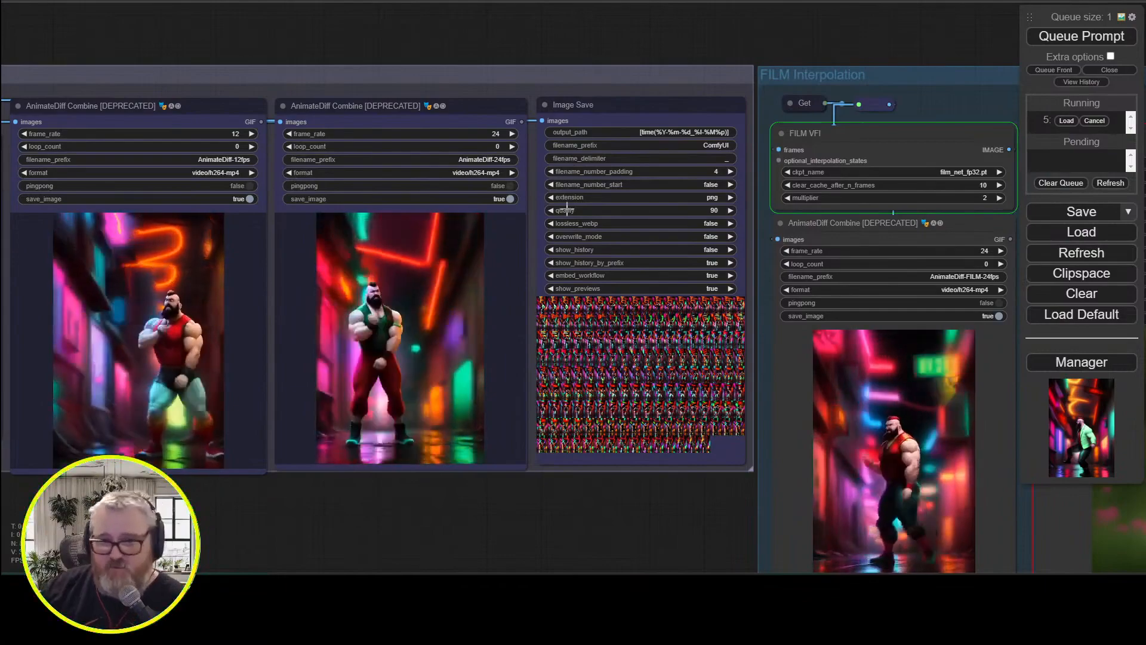
Examine the dancing character in the FILM-interpolated 24 fps video preview up close
left_click_drag(495, 528, 350, 502)
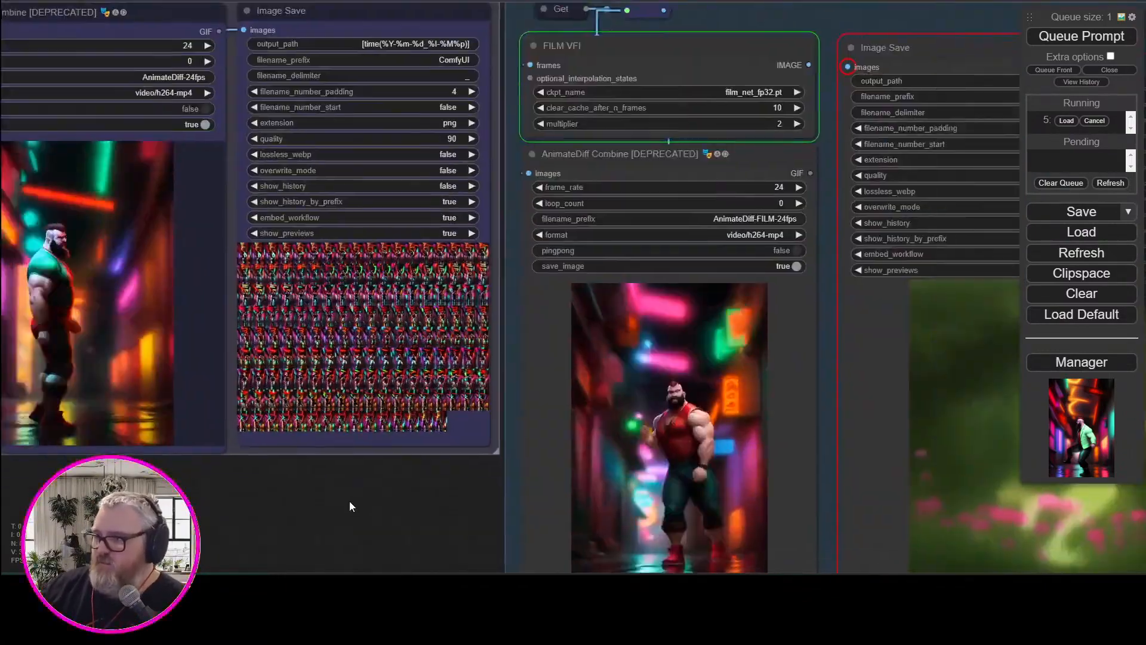
scroll(440, 468, "up", 2)
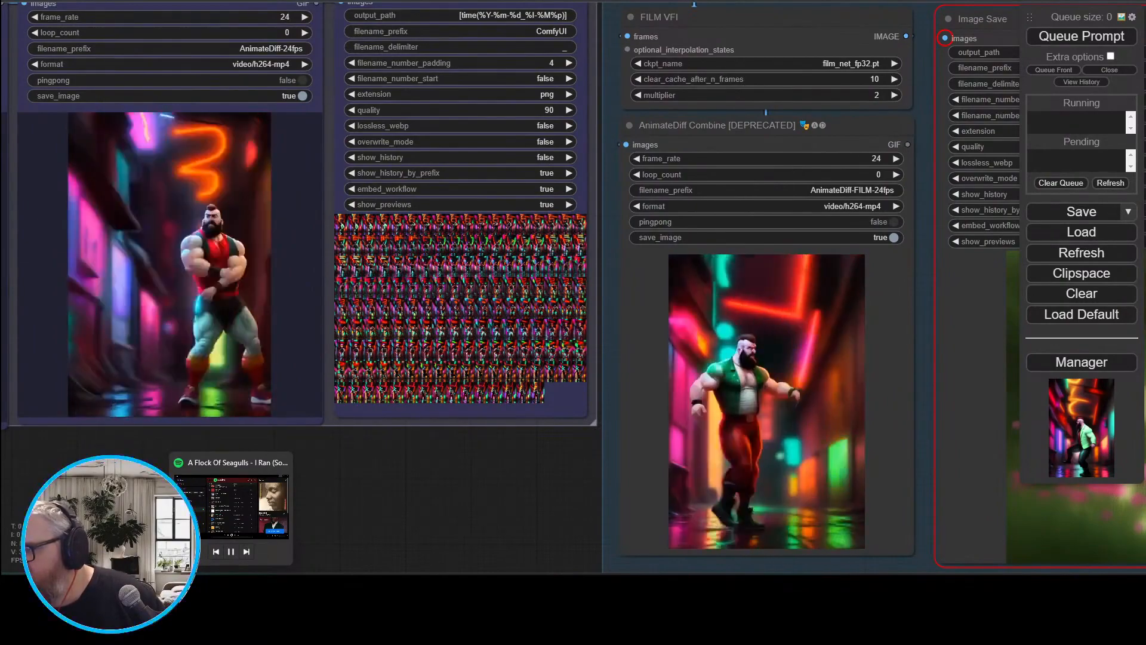
scroll(449, 482, "up", 1)
scroll(448, 482, "up", 2)
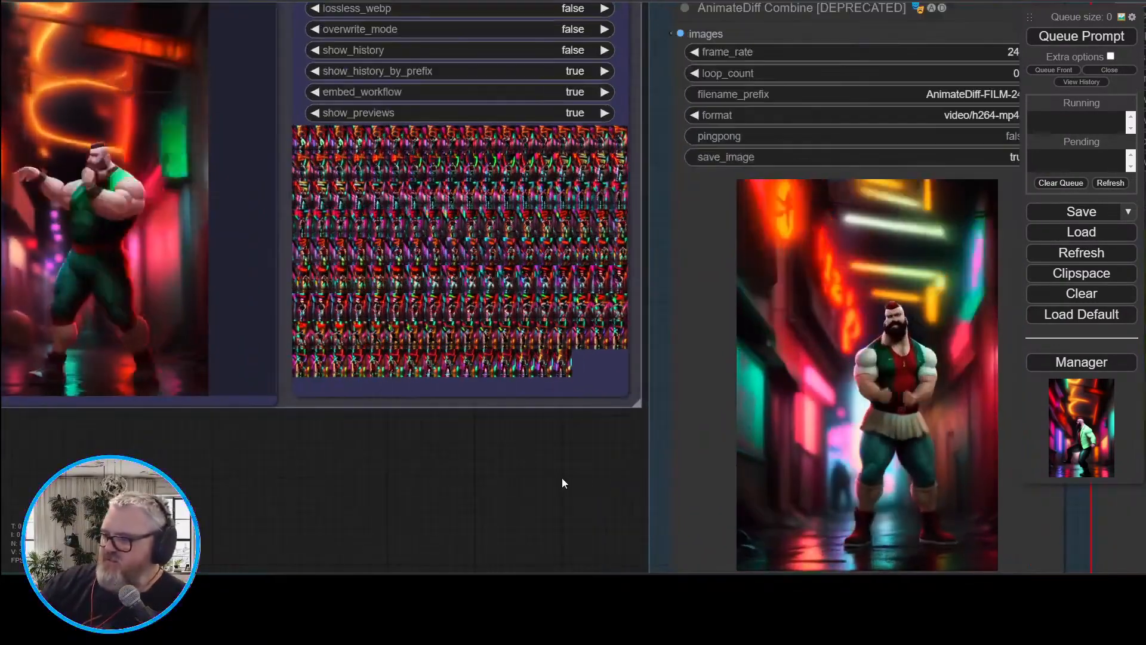
scroll(383, 440, "up", 3)
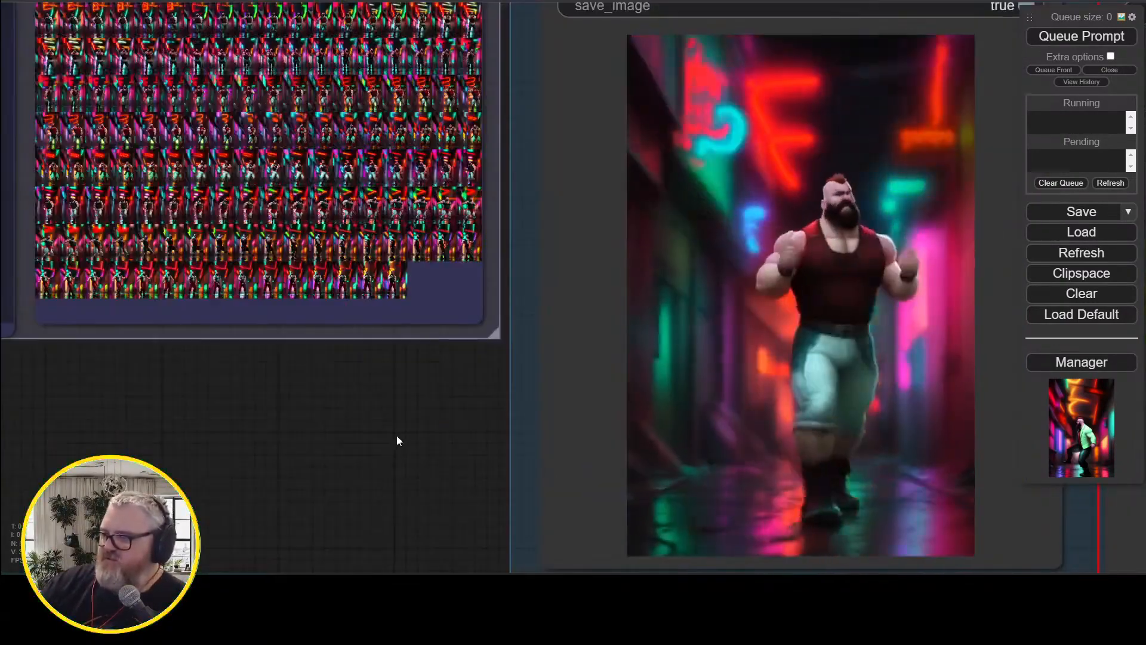
left_click_drag(397, 435, 247, 442)
scroll(253, 425, "down", 1)
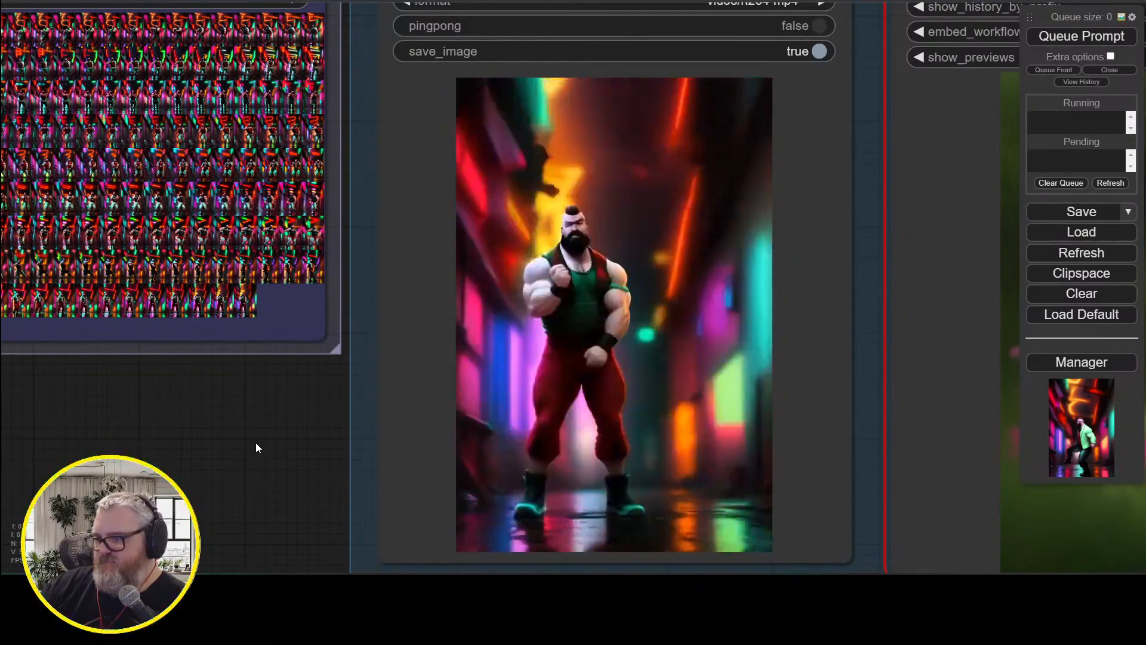
Point the Load Images node in the ControlNet Preprocessors group to the Videos\frames3 folder
scroll(256, 444, "down", 10)
left_click_drag(256, 444, 460, 469)
scroll(782, 347, "up", 3)
left_click_drag(460, 251, 1056, 486)
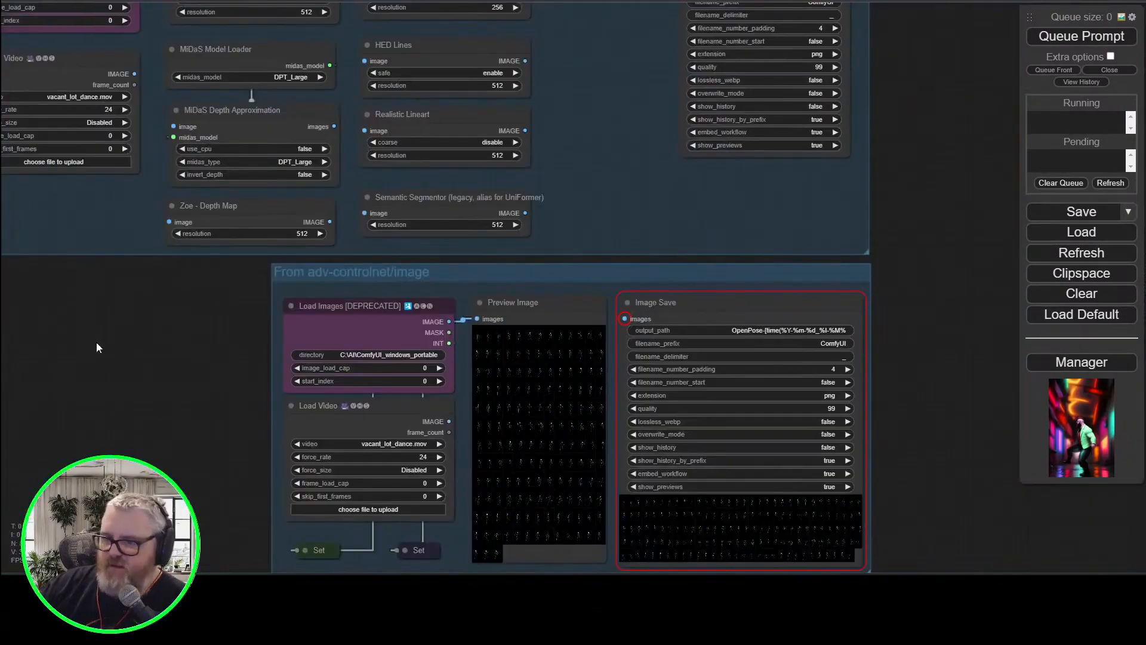
left_click_drag(156, 319, 275, 547)
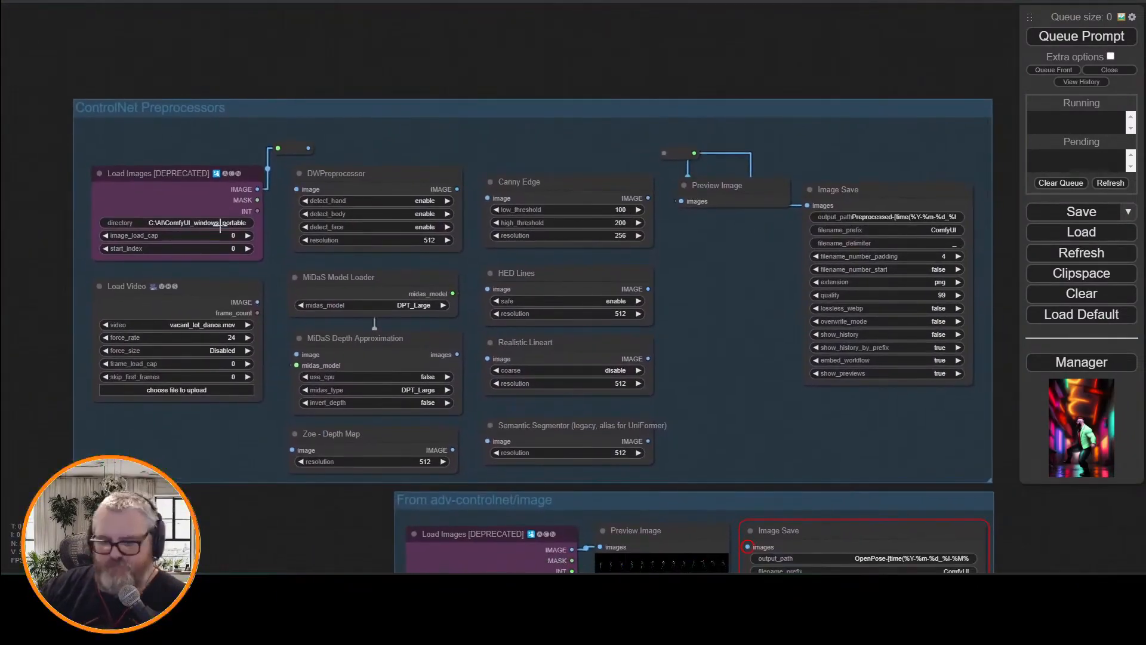
key("alt+Tab")
double_click(643, 239)
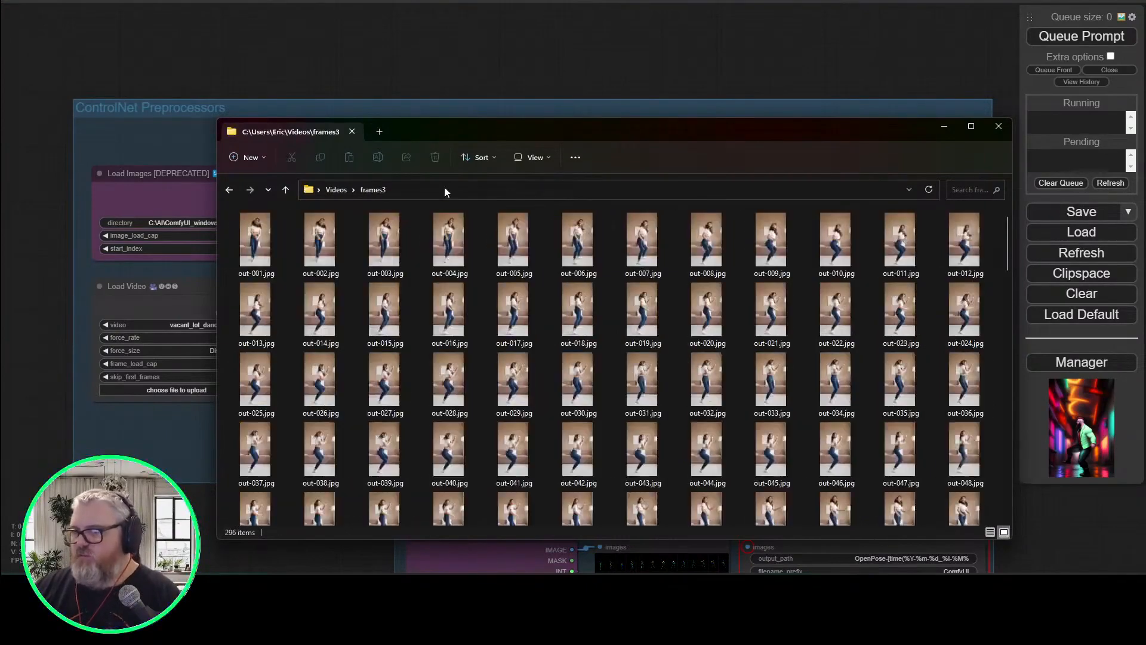
left_click(413, 71)
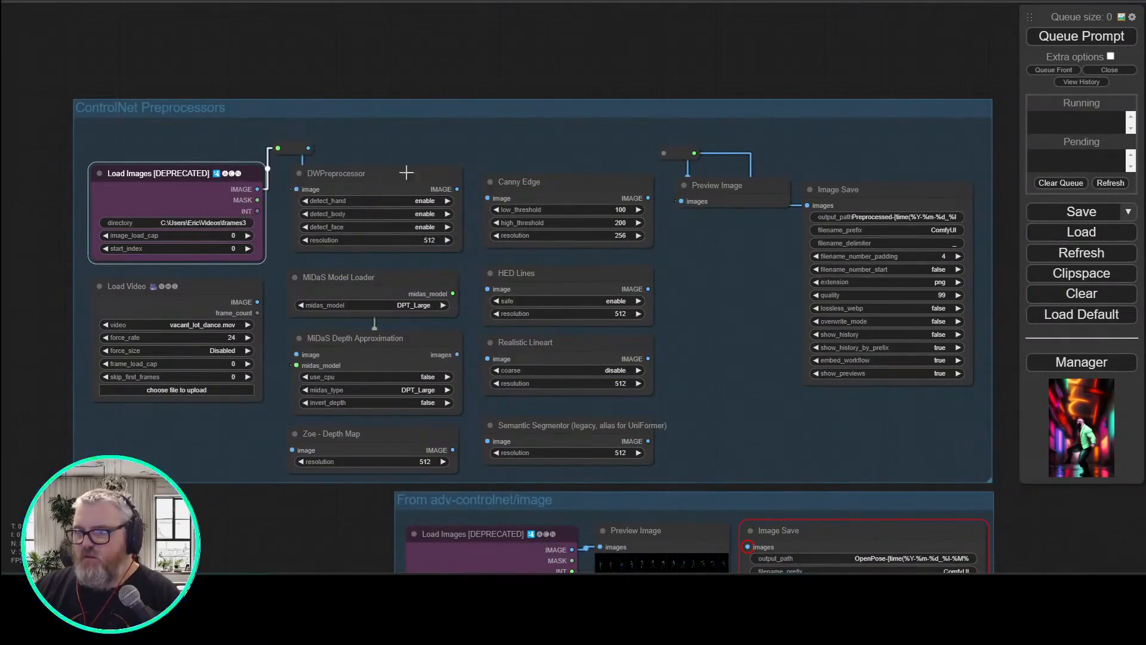
Route the loaded frames through DWPreprocessor and add a Set node named Image-ControlNet-Processed
scroll(718, 178, "down", 3)
type("I")
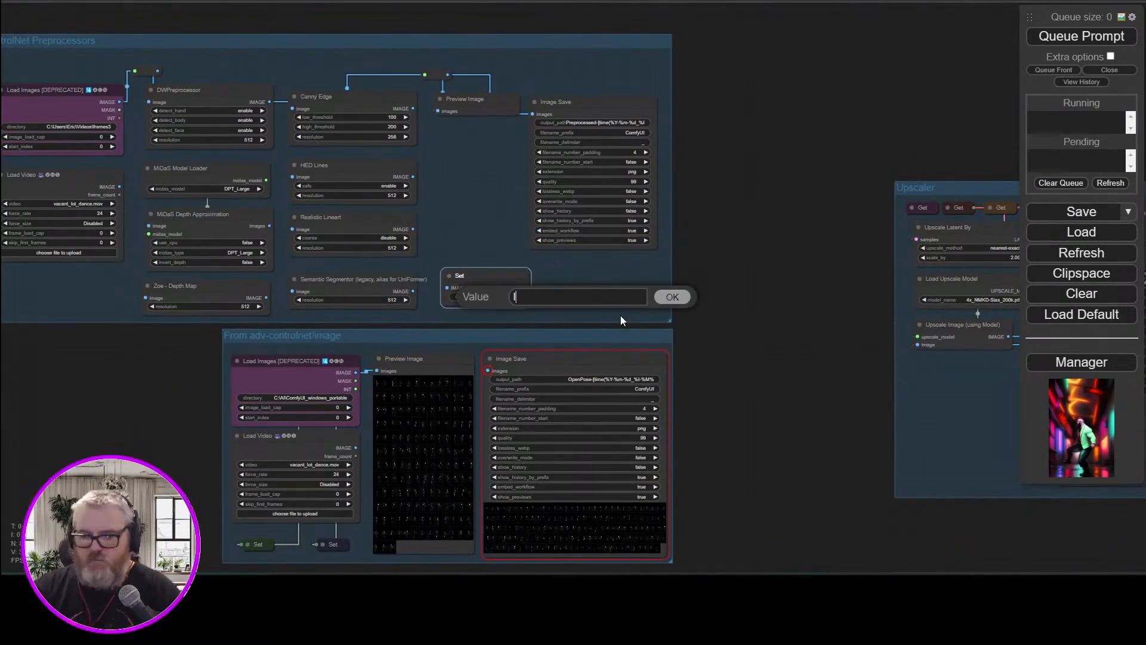
type("mage-ControlNet-Processed")
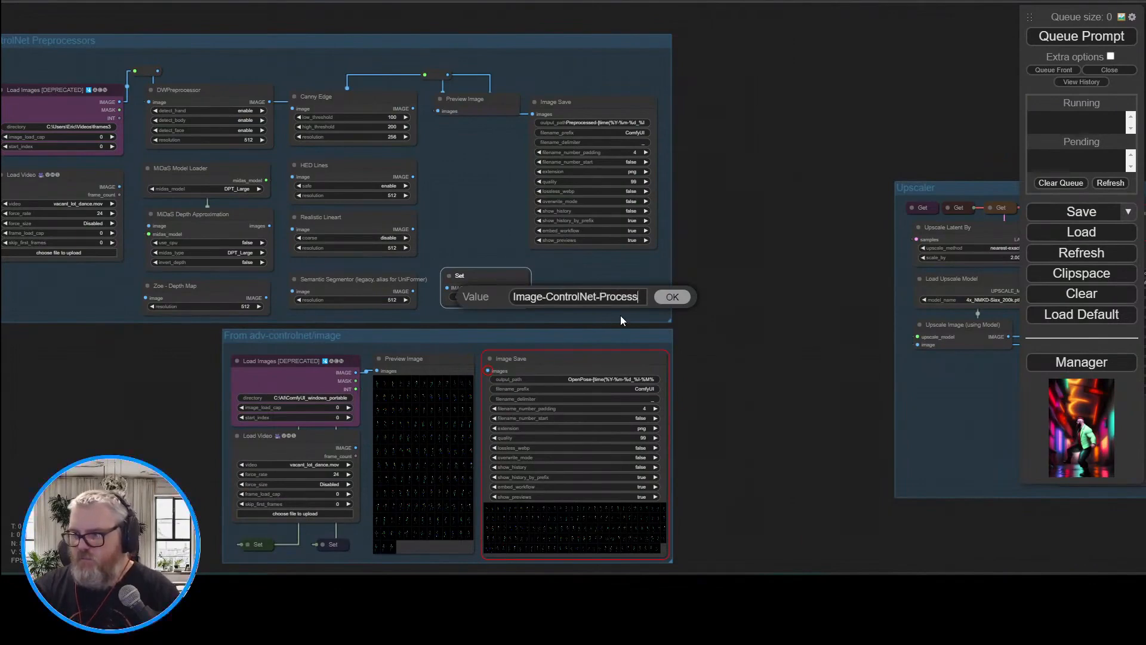
key("Return")
Connect the preprocessed image reroute to the Image-ControlNet-Processed Set node and collapse that node
left_click_drag(448, 75, 447, 288)
left_click_drag(477, 279, 521, 74)
left_click(547, 279)
right_click(556, 277)
left_click(658, 450)
Shift the Load Images, Load Video and Set nodes in the From adv-controlnet/image group down to free space above them
left_click_drag(831, 392, 780, 228)
scroll(779, 228, "up", 4)
left_click_drag(131, 210, 313, 169)
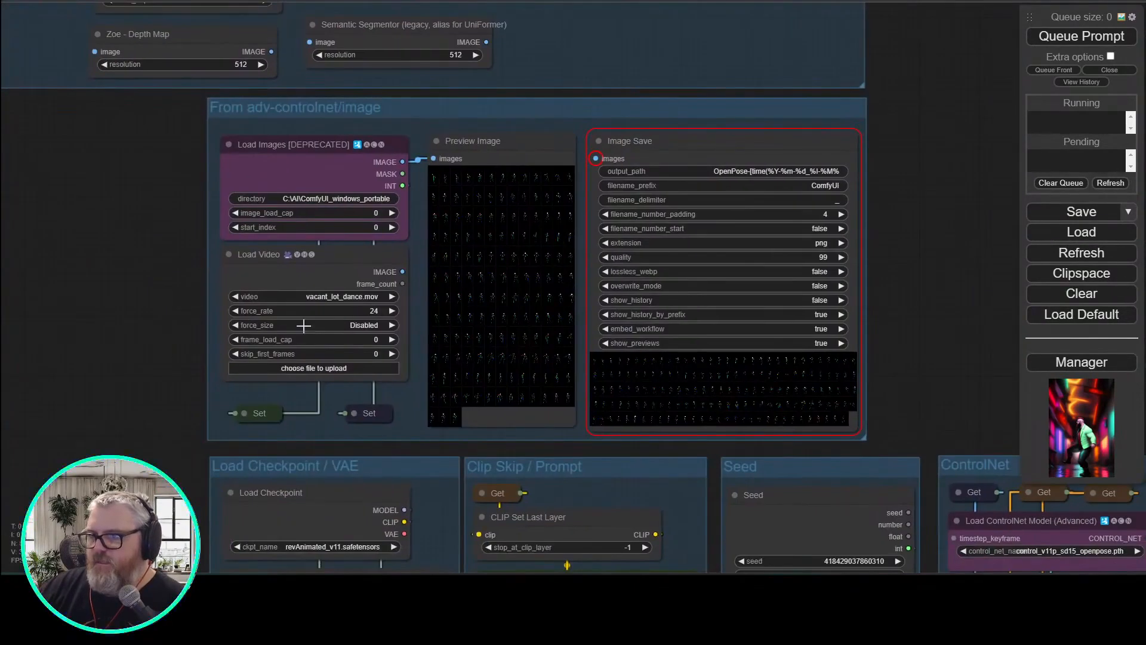
left_click_drag(304, 325, 324, 154)
left_click_drag(324, 154, 324, 168)
left_click(259, 413)
left_click_drag(382, 413, 376, 422)
left_click(324, 269)
left_click_drag(320, 162, 325, 171)
Add a Get node beside the From adv-controlnet/image group and set its source to Image-ControlNet-Processed
right_click(94, 166)
left_click(38, 164)
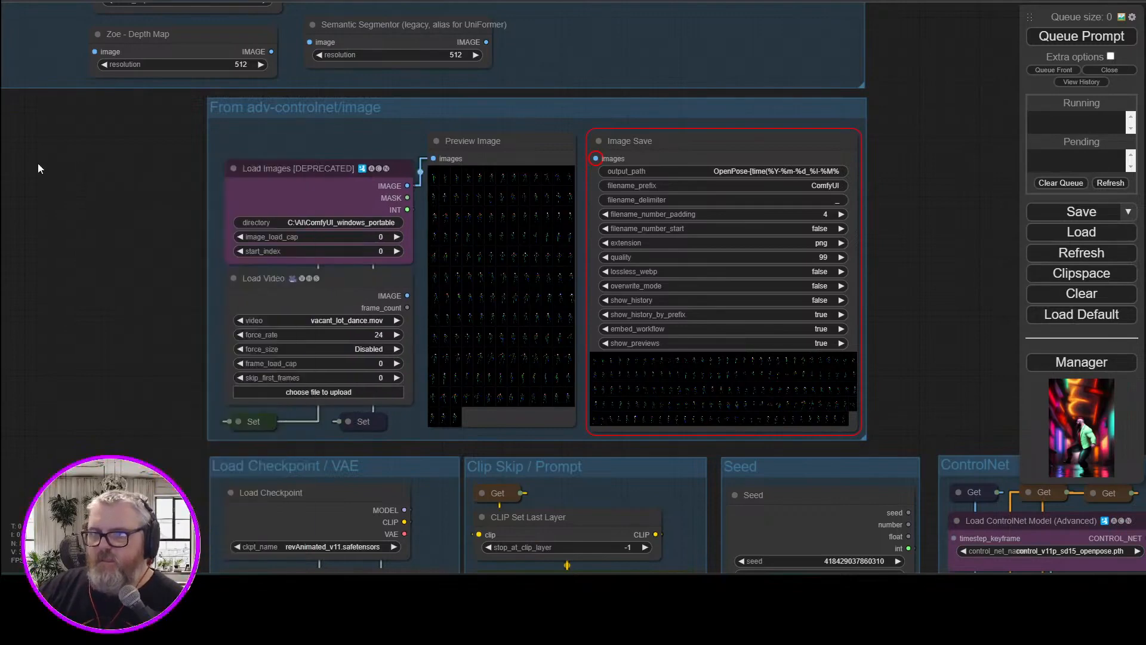
double_click(58, 172)
left_click(87, 183)
left_click(89, 196)
left_click(119, 268)
right_click(81, 162)
left_click(101, 268)
left_click(164, 338)
Place the Get node above Load Images, collapse it and connect it to the group's Preview Image node
left_click_drag(127, 176, 299, 151)
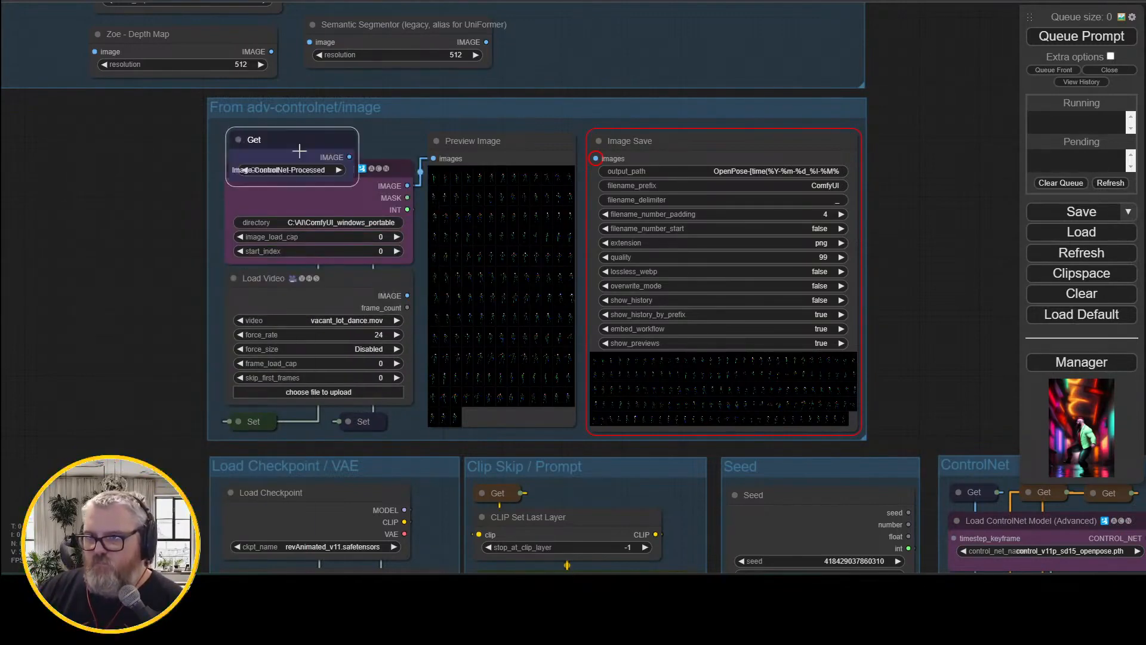
left_click(238, 140)
left_click_drag(945, 167, 841, 310)
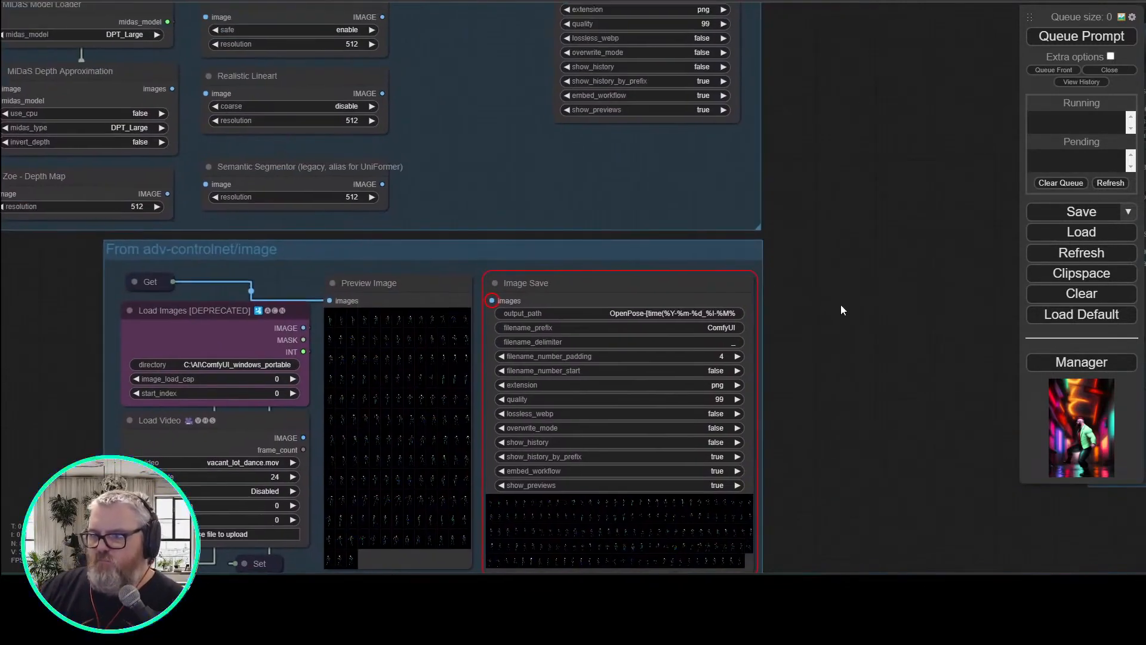
scroll(544, 279, "down", 4)
scroll(179, 331, "up", 4)
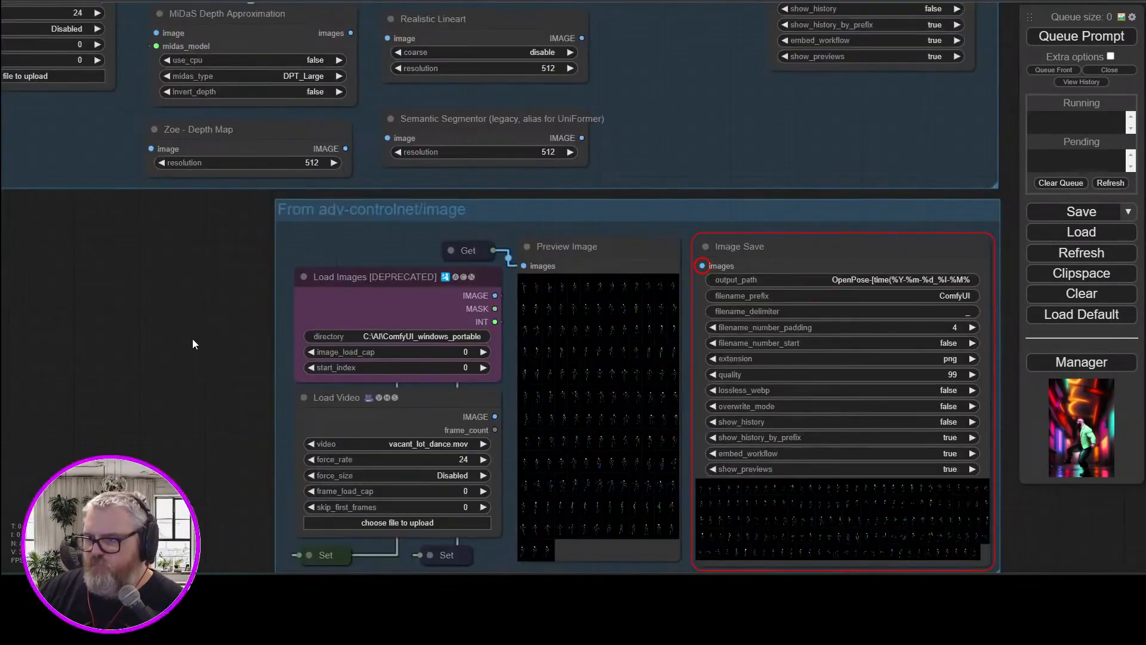
scroll(955, 179, "down", 1)
Tuck the preprocessors' Set node into its group's lower corner and wire the Get node to the adv-controlnet group's Set nodes
left_click_drag(955, 179, 842, 405)
left_click(800, 407)
left_click_drag(759, 409, 754, 408)
left_click_drag(888, 407, 859, 345)
left_click_drag(372, 229, 353, 222)
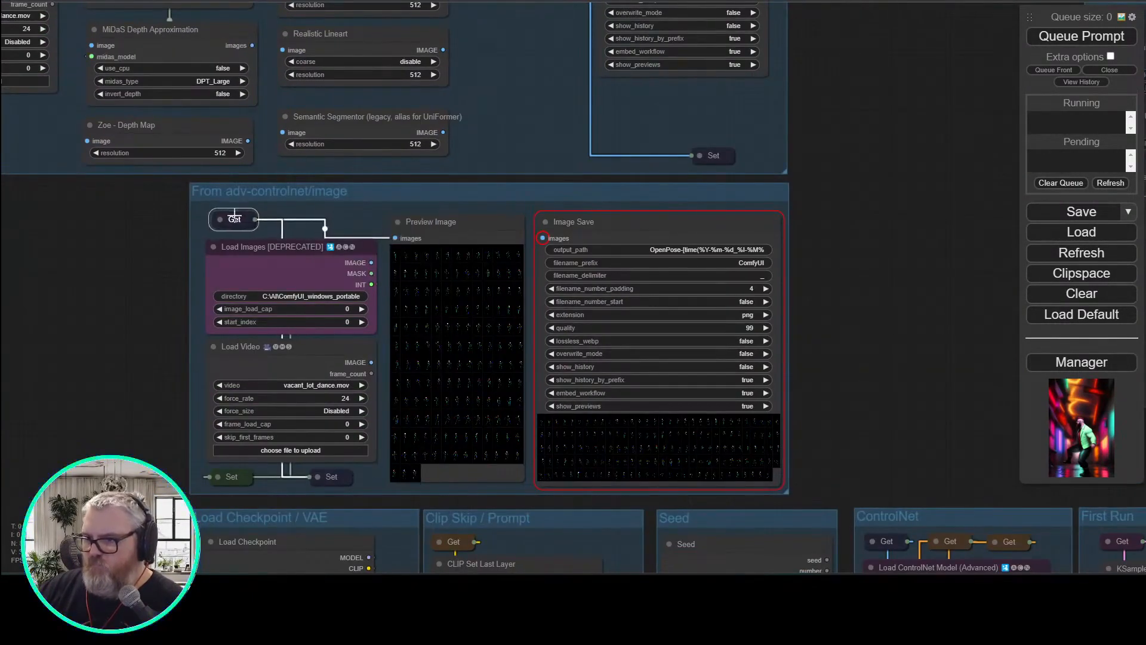
Review the image path from the ControlNet Preprocessors' Set node to the Get node in the From adv-controlnet/image group
left_click_drag(50, 230, 243, 435)
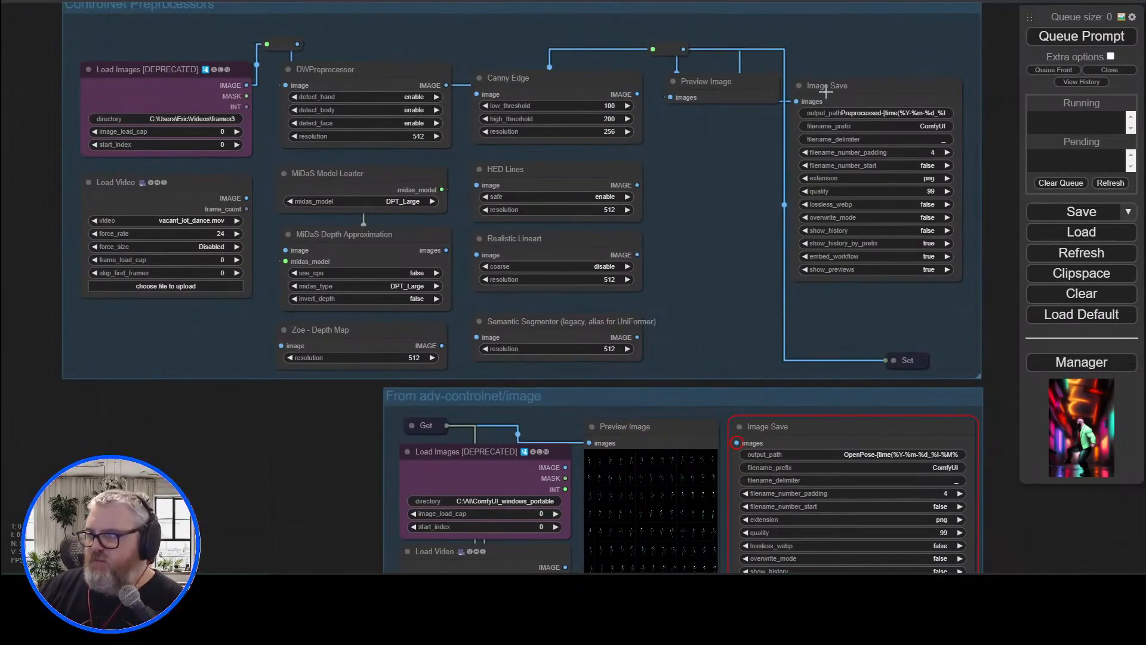
left_click_drag(464, 454, 331, 222)
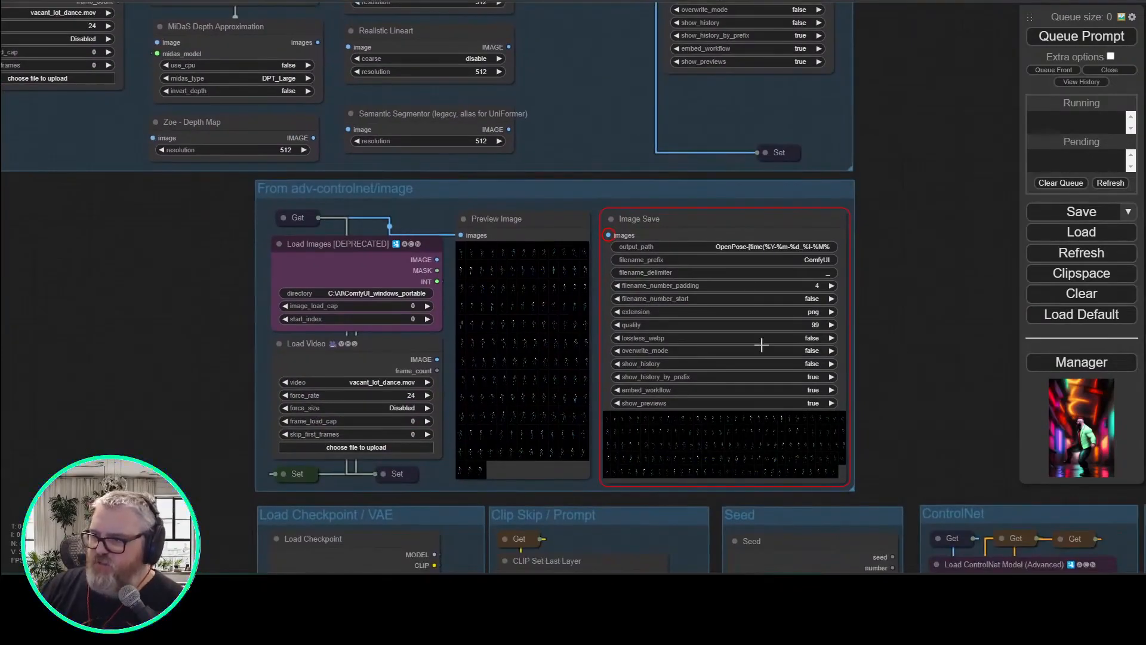
left_click_drag(313, 471, 176, 465)
left_click_drag(188, 303, 203, 335)
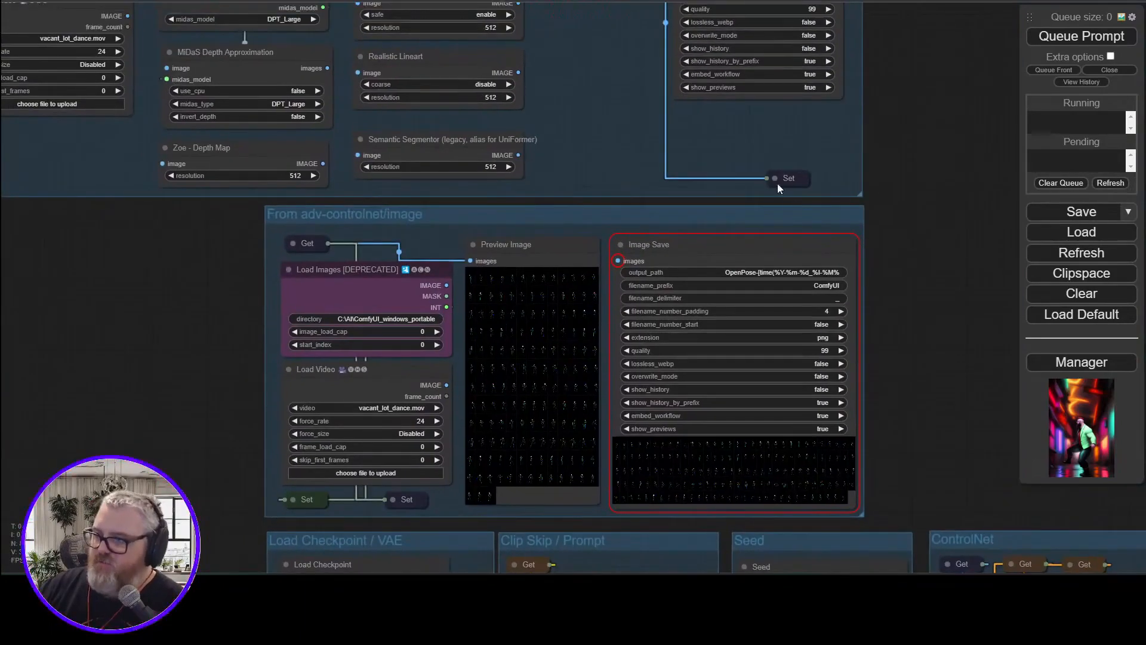
left_click_drag(371, 49, 388, 209)
left_click_drag(155, 411, 206, 411)
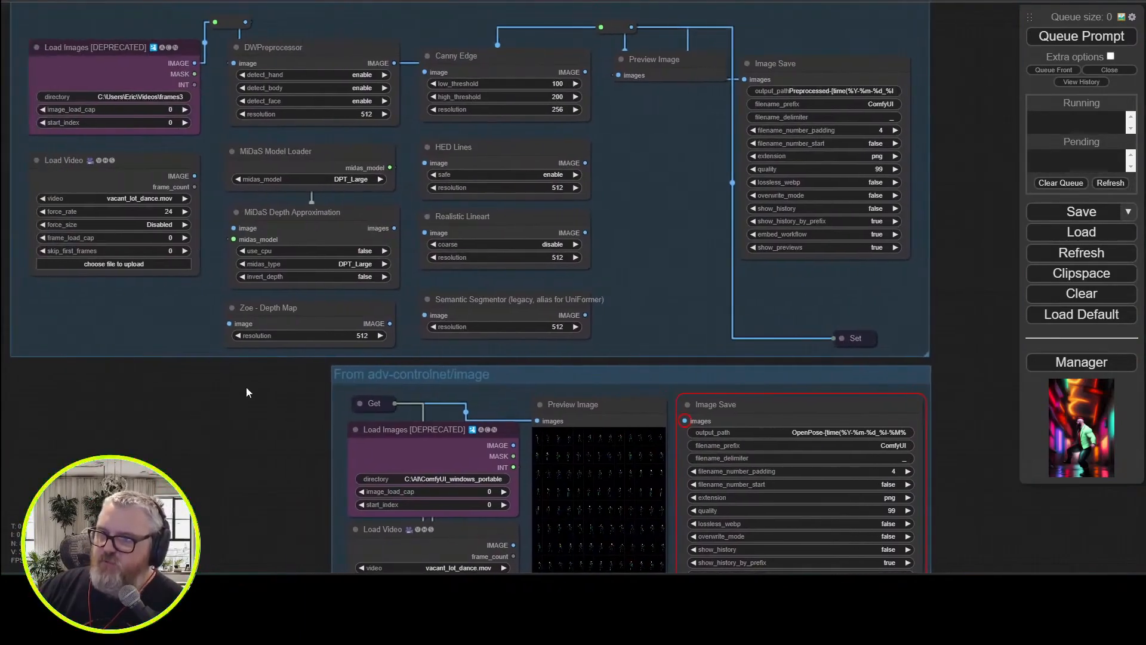
left_click_drag(232, 502, 76, 414)
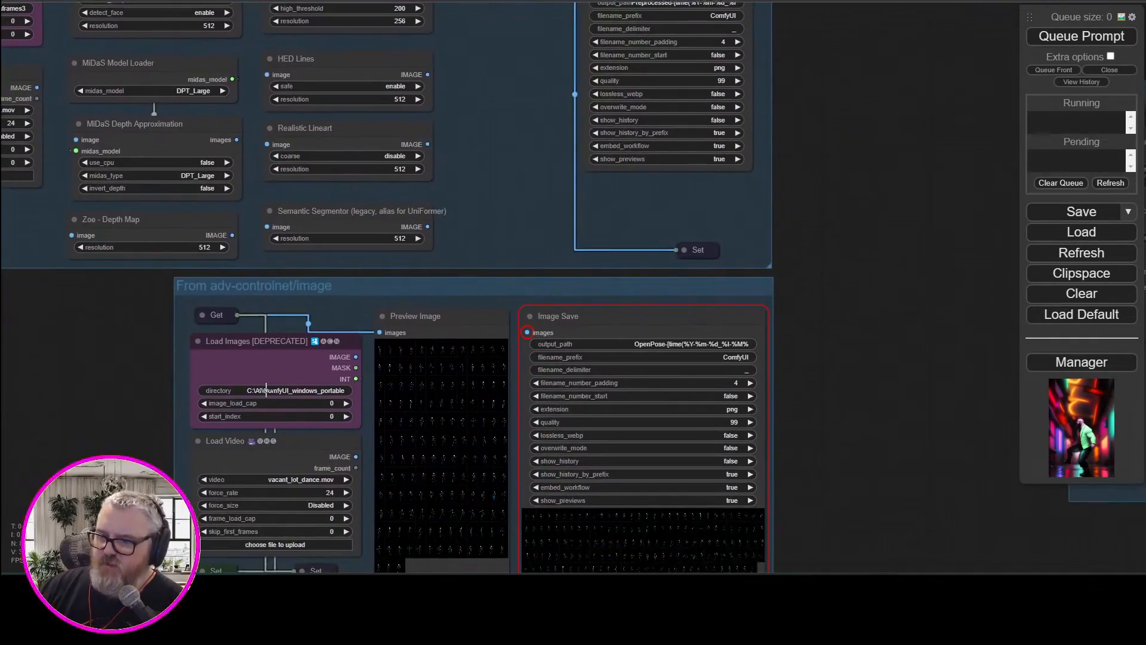
left_click_drag(819, 76, 824, 175)
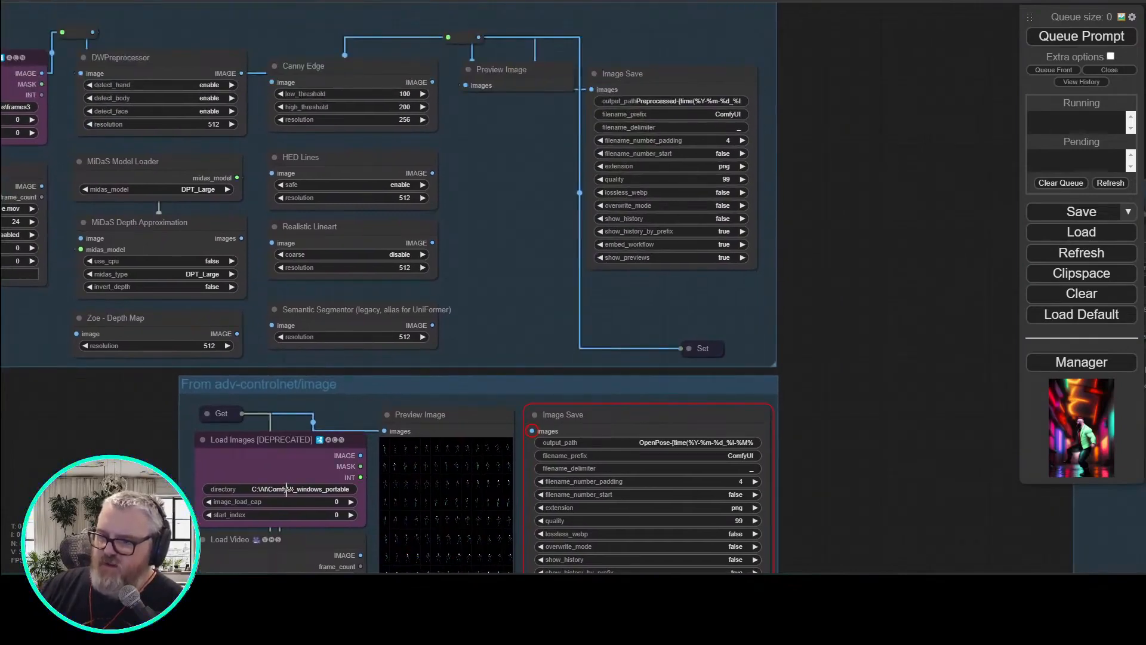
Review the link between the ControlNet Preprocessors group and the From adv-controlnet/image group
left_click_drag(408, 407, 435, 323)
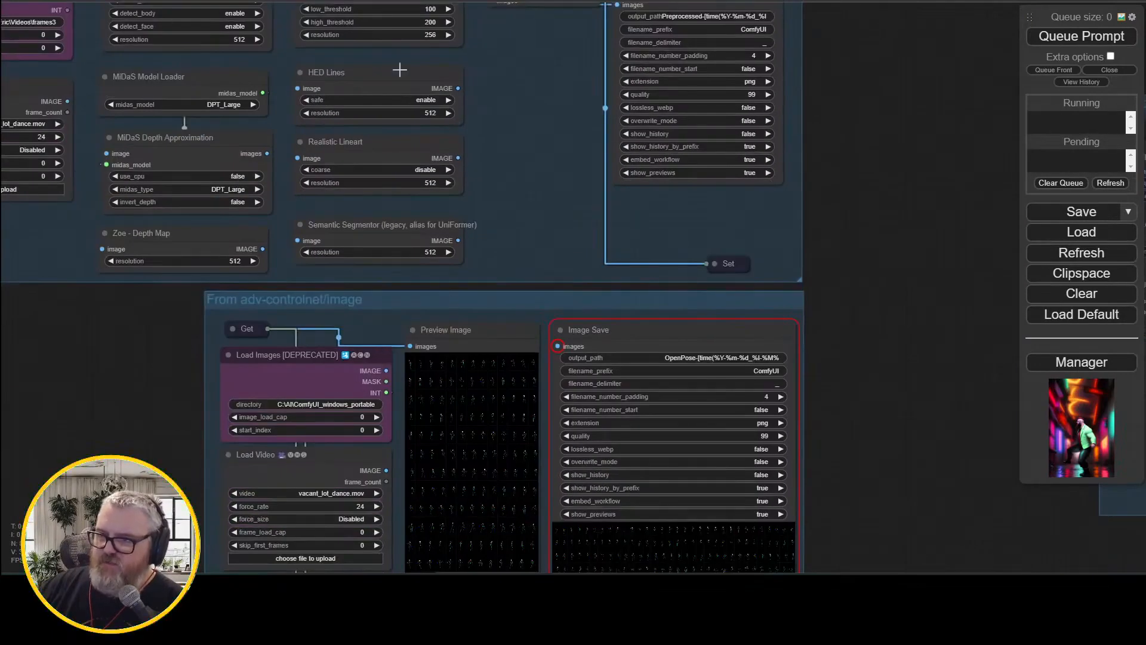
scroll(949, 377, "down", 3)
scroll(829, 341, "up", 1)
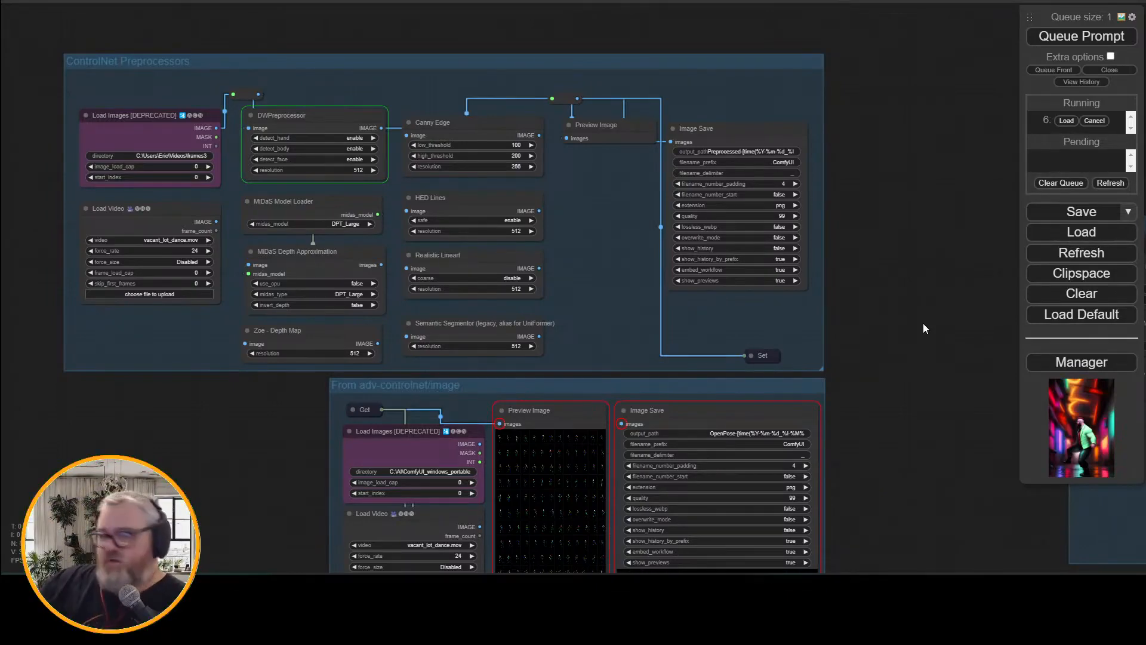
Step back through the frames in the Outputs group's Image Save preview and compare them with the neighbouring animation previews
left_click_drag(895, 549, 508, 27)
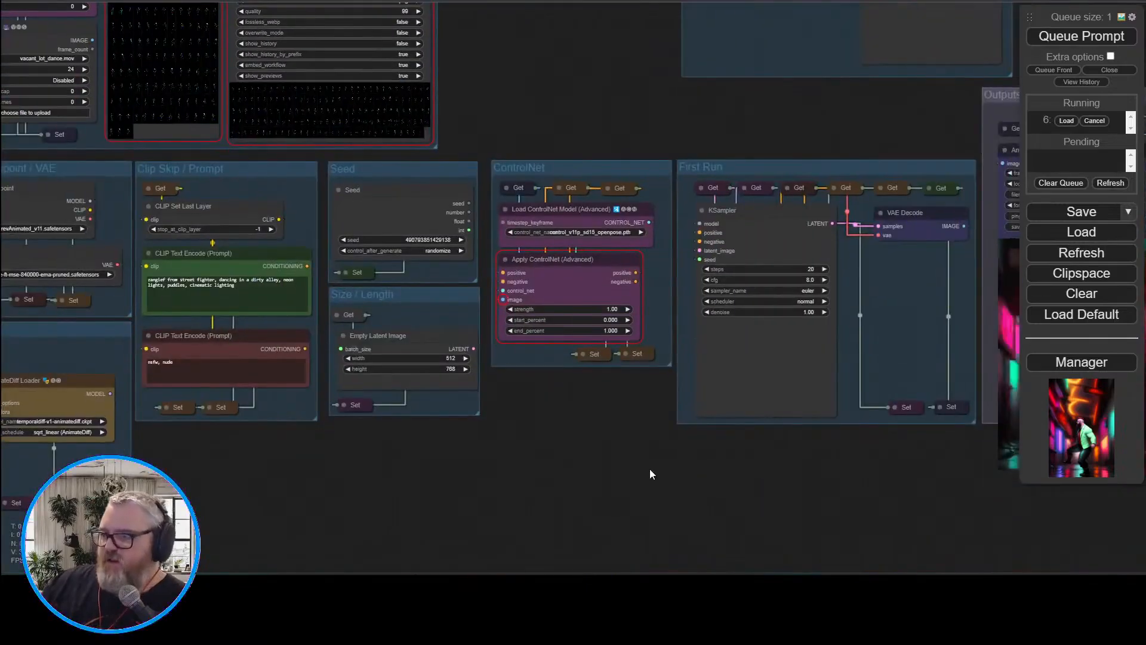
left_click_drag(652, 473, 198, 382)
left_click_drag(955, 469, 371, 471)
scroll(611, 471, "up", 3)
left_click_drag(610, 471, 540, 541)
left_click(483, 200)
key("Left")
key("Left")
key("Left")
key("Left")
key("Left")
key("Left")
key("Left")
key("Left")
key("Left")
key("Left")
key("Left")
key("Left")
key("Left")
key("Left")
key("Left")
key("Left")
key("Left")
key("Left")
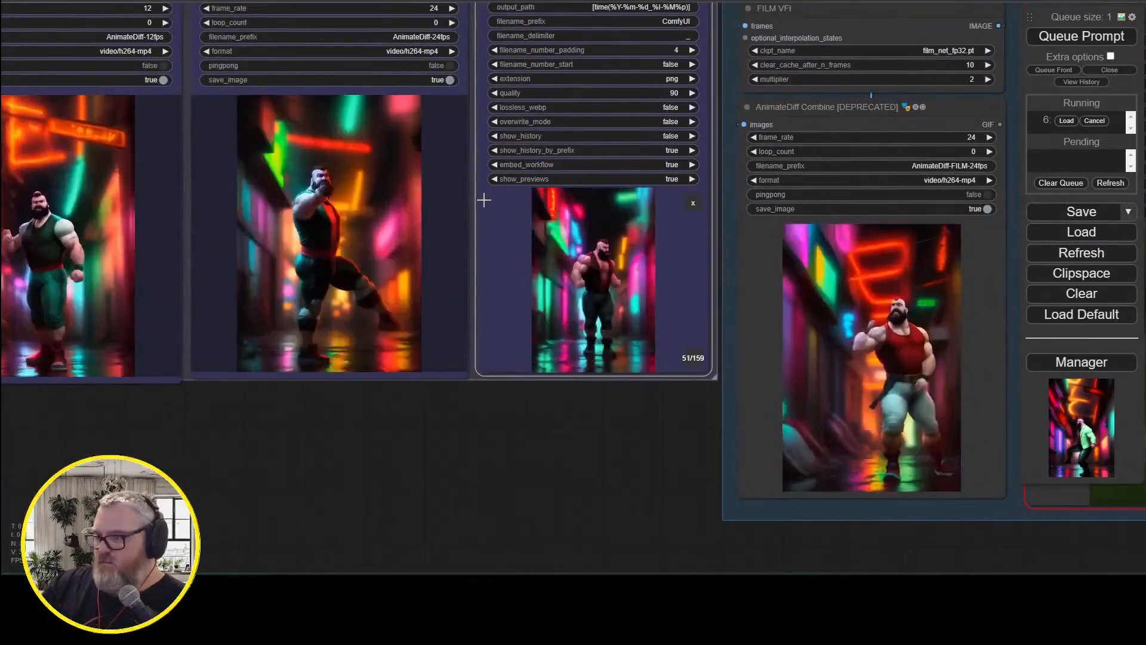
left_click_drag(480, 476, 456, 450)
scroll(537, 462, "up", 2)
left_click_drag(537, 462, 444, 521)
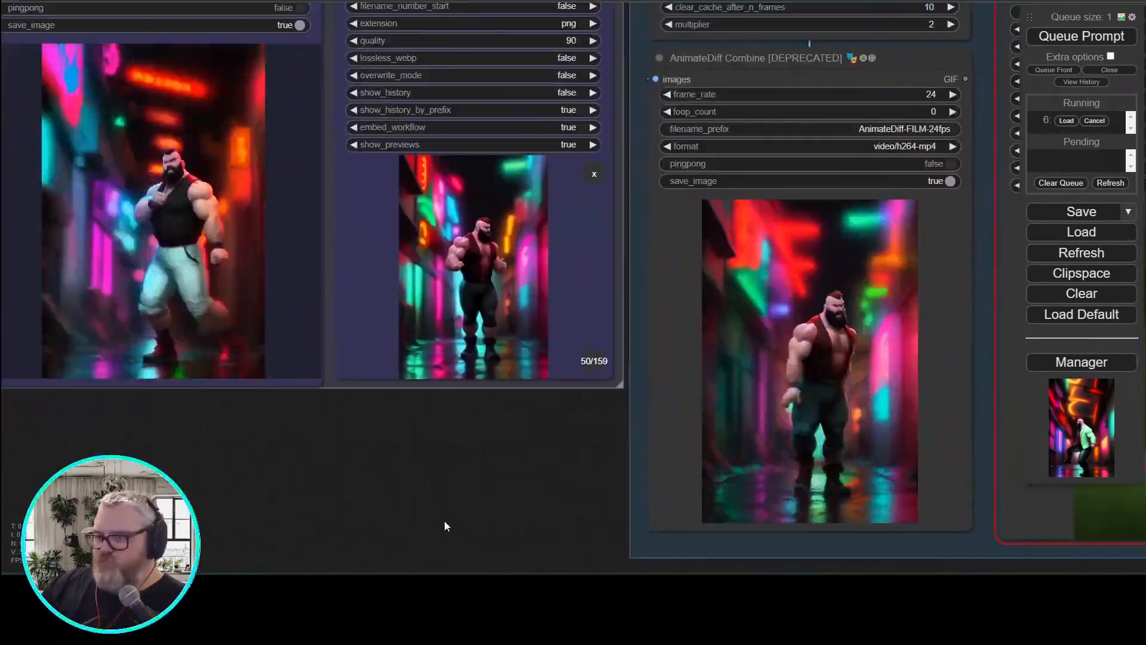
mouse_move(258, 474)
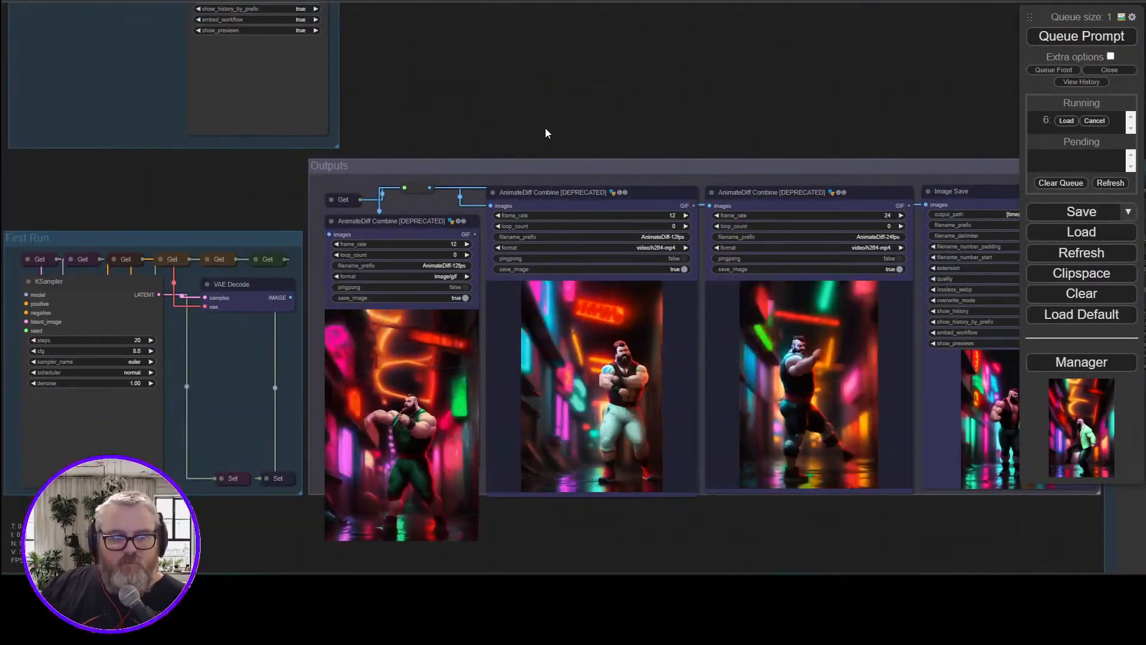
Hide the queue list and show it again to check the running job
left_click_drag(546, 129, 686, 263)
left_click_drag(635, 183, 657, 351)
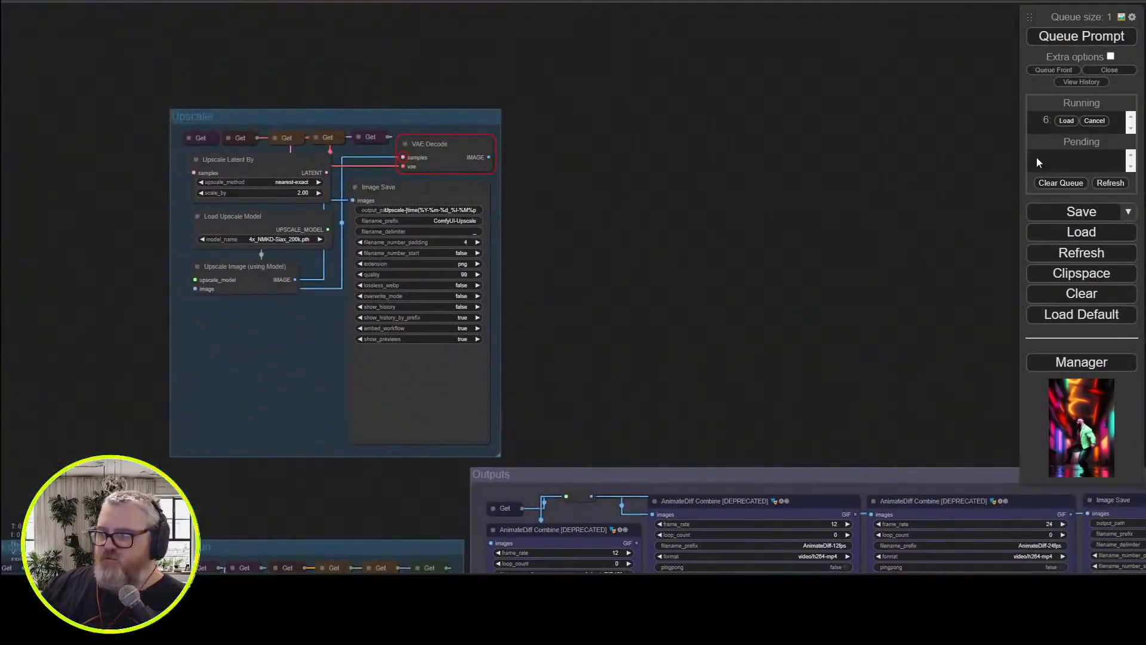
left_click(1109, 70)
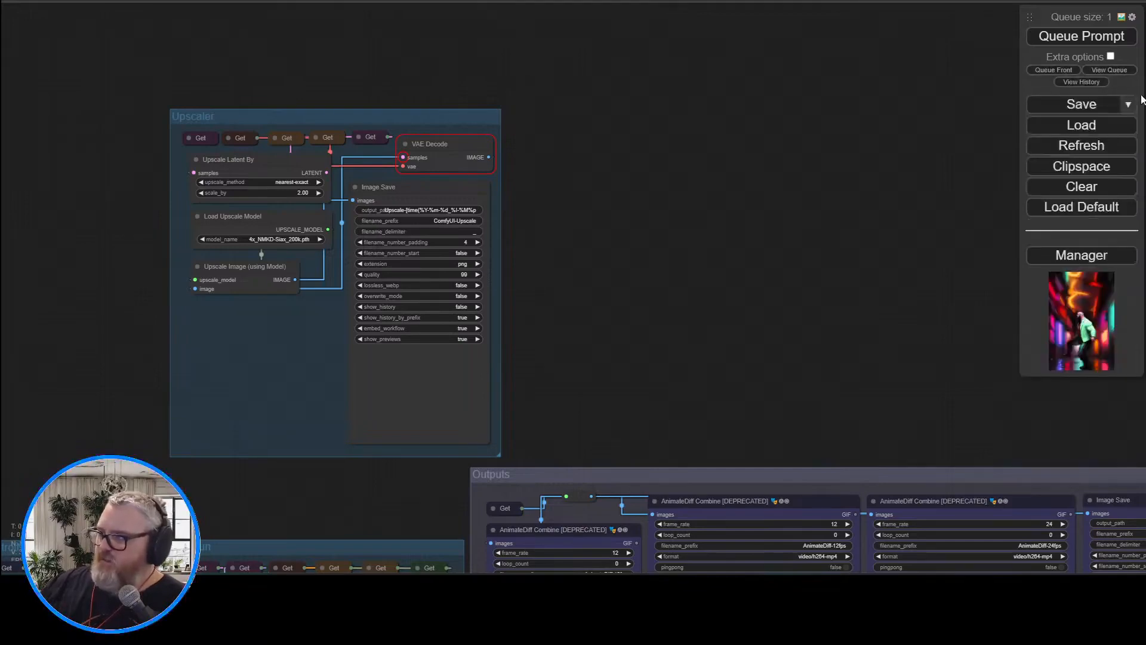
left_click(1109, 70)
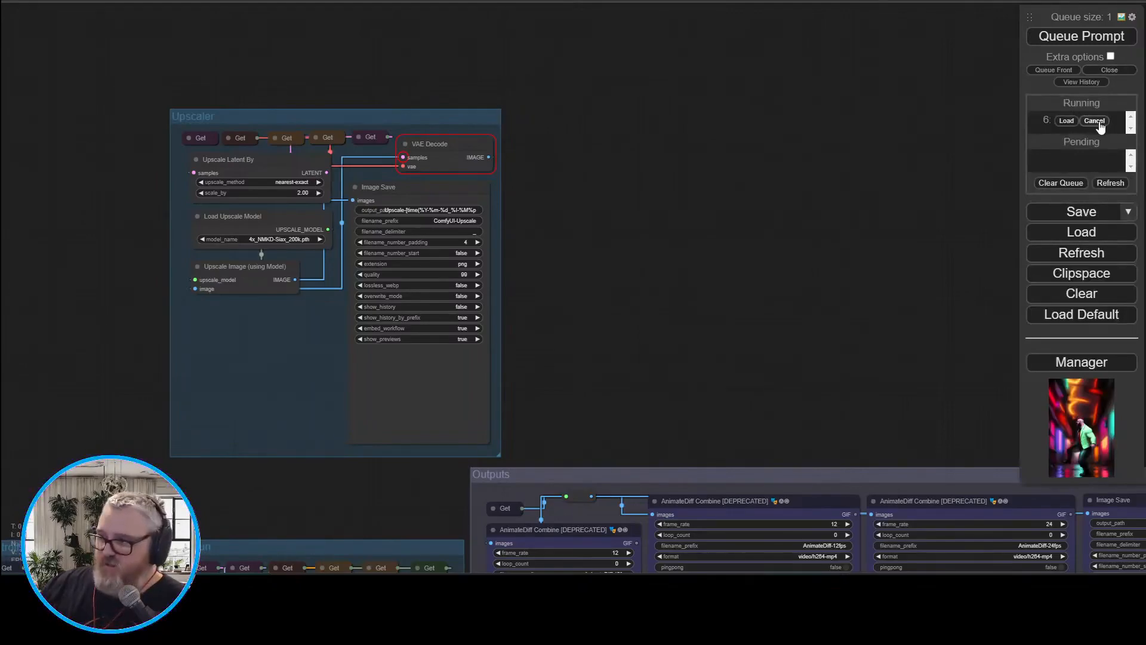
Check on the running DWPreprocessor and review how its group feeds the From adv-controlnet/image group
left_click_drag(672, 235, 946, 156)
left_click_drag(525, 251, 650, 346)
scroll(650, 347, "down", 4)
scroll(343, 289, "up", 7)
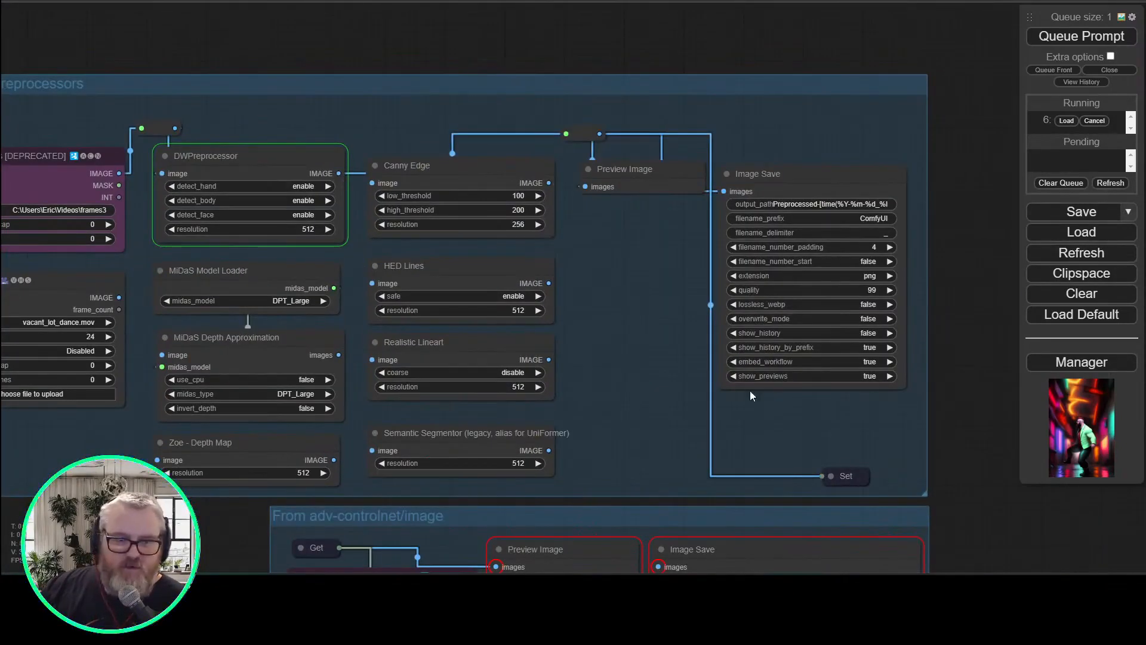
left_click_drag(167, 544, 185, 253)
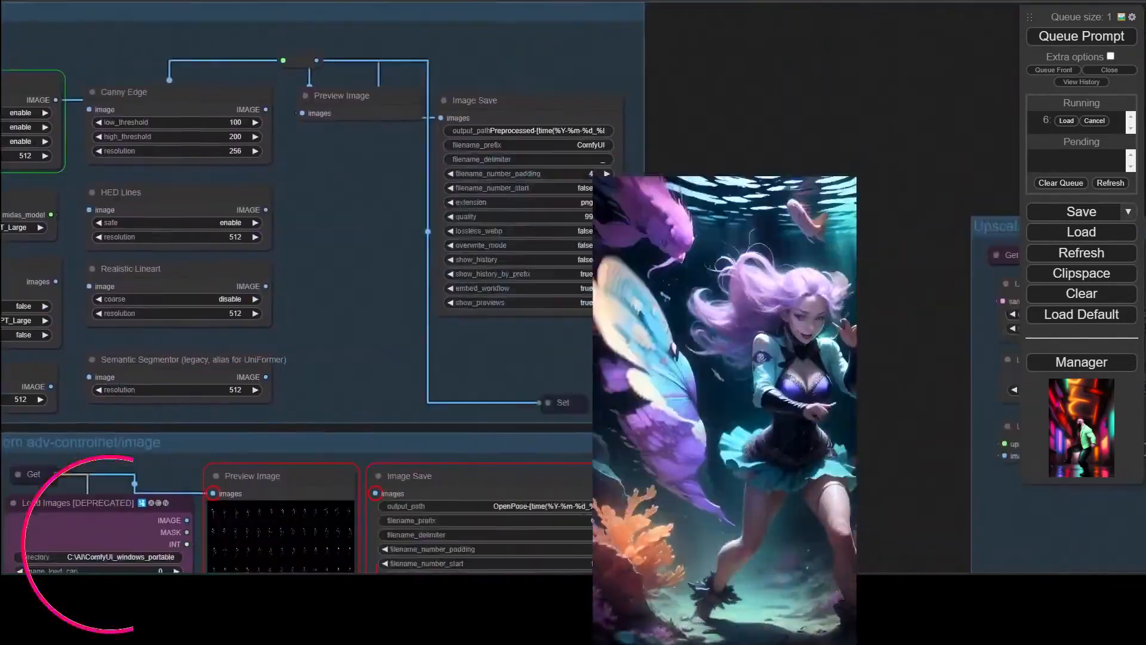
scroll(691, 116, "down", 5)
left_click_drag(691, 116, 674, 104)
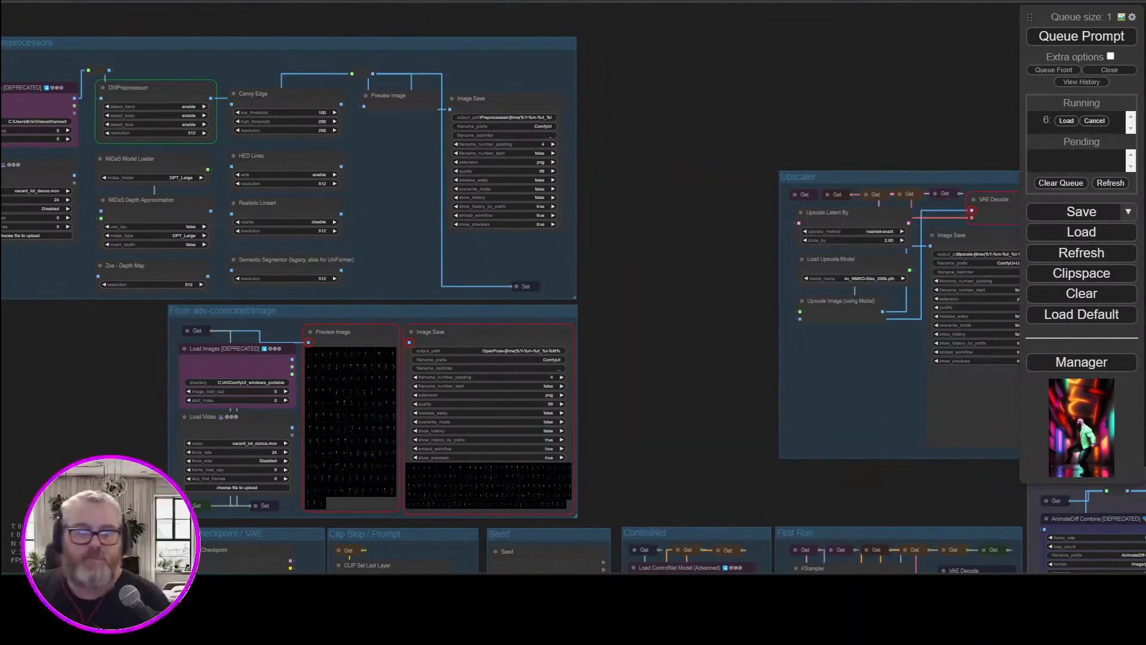
left_click_drag(653, 49, 679, 53)
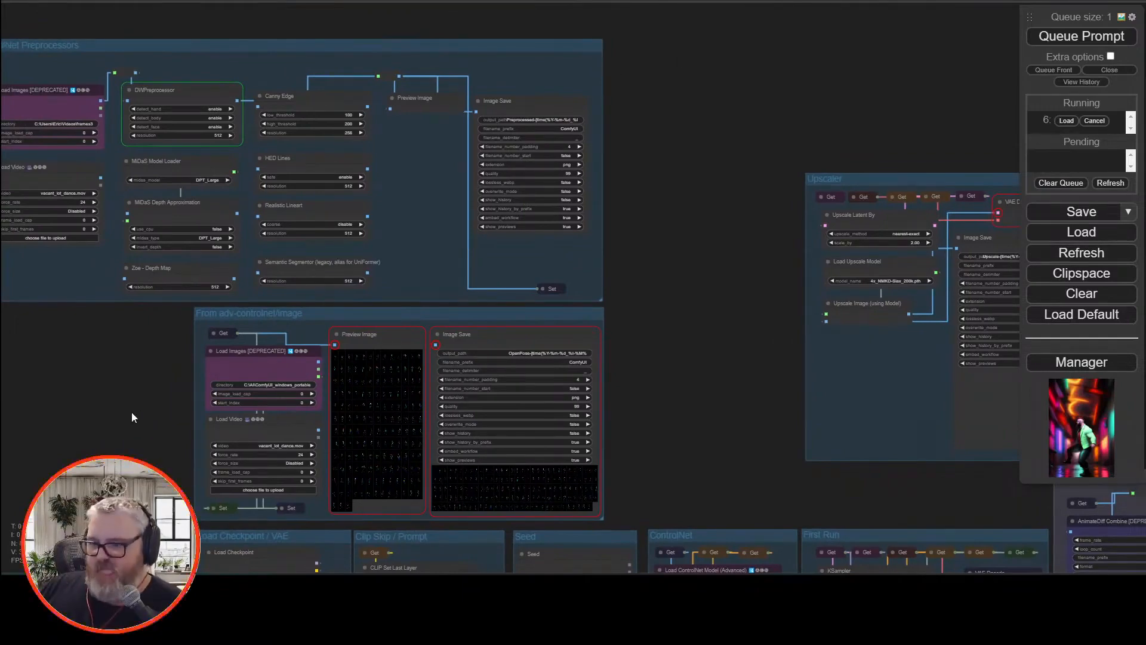
scroll(154, 357, "up", 5)
Look through the extracted dance frames in the Videos frames3 folder and return to the preprocessors group
left_click_drag(154, 356, 295, 557)
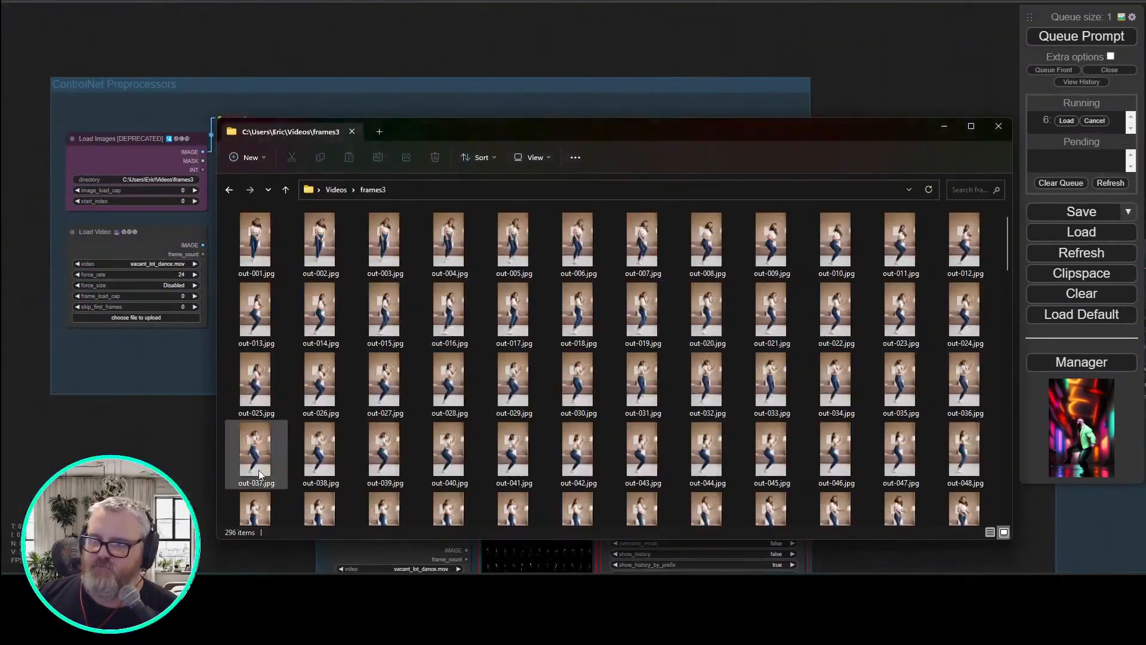
scroll(441, 295, "down", 20)
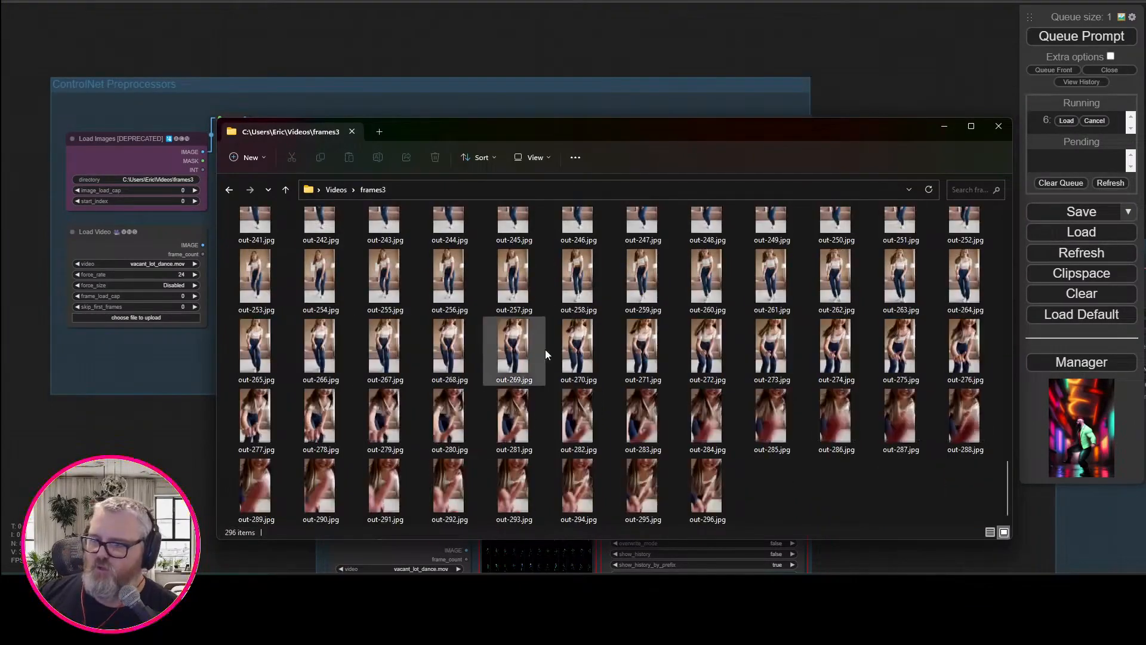
scroll(556, 358, "up", 3)
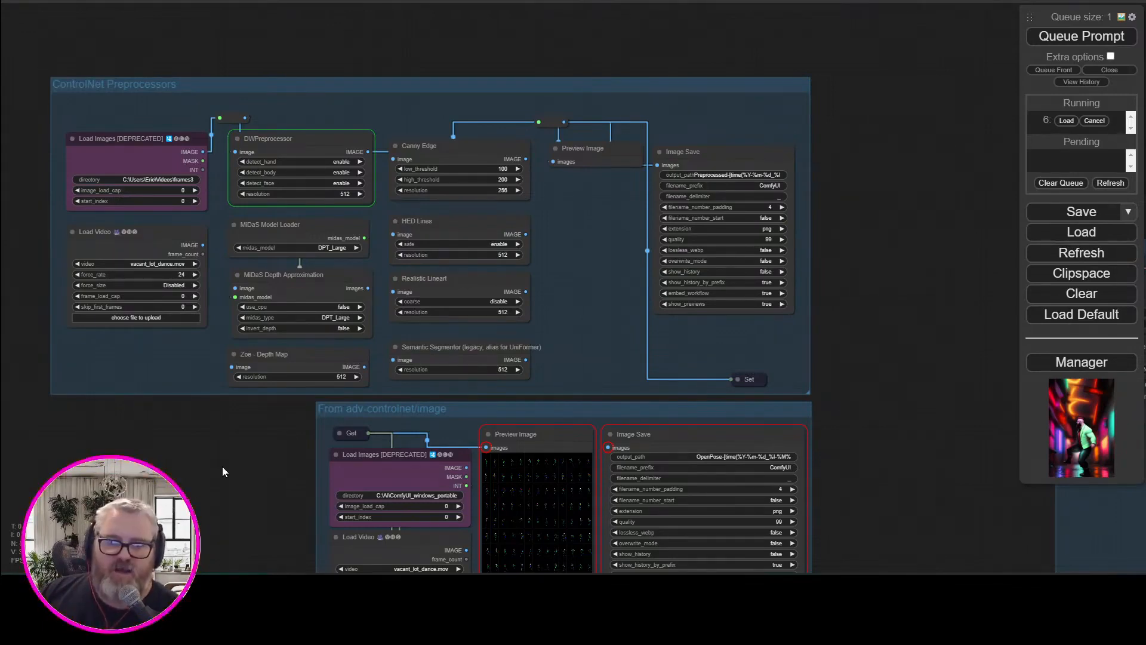
scroll(222, 466, "up", 1)
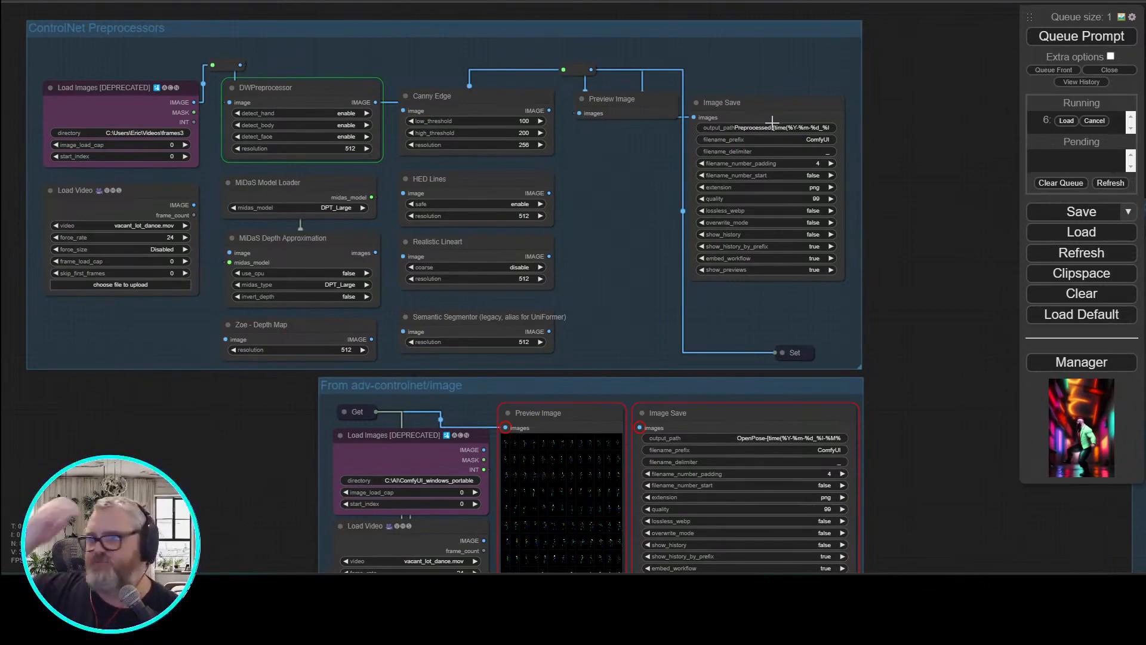
Open the folder C:\AI\ComfyUI_windows_portable\ComfyUI\output in File Explorer
key("super+r")
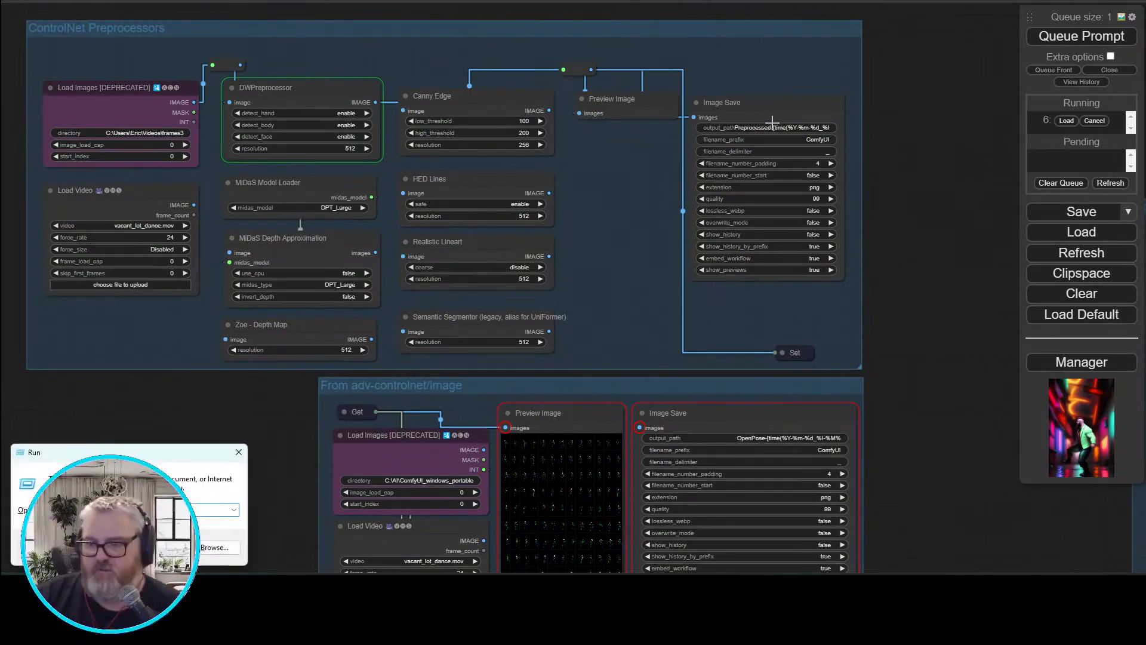
type("c:\\ai\\c")
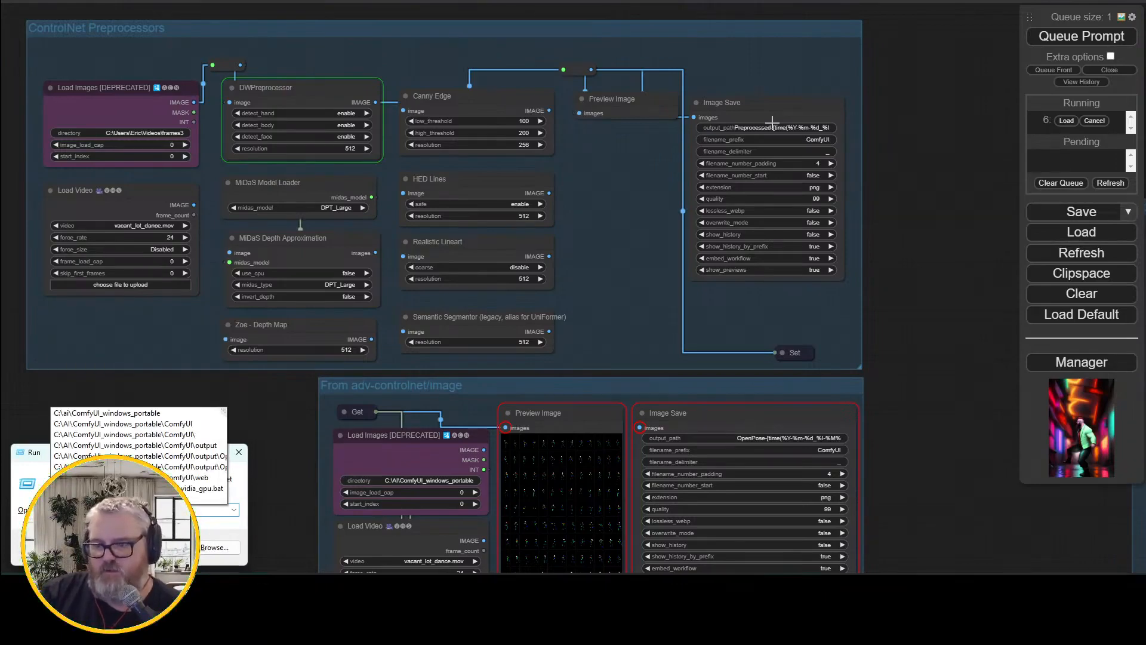
key("Down")
key("Down")
key("Down")
key("Down")
key("Return")
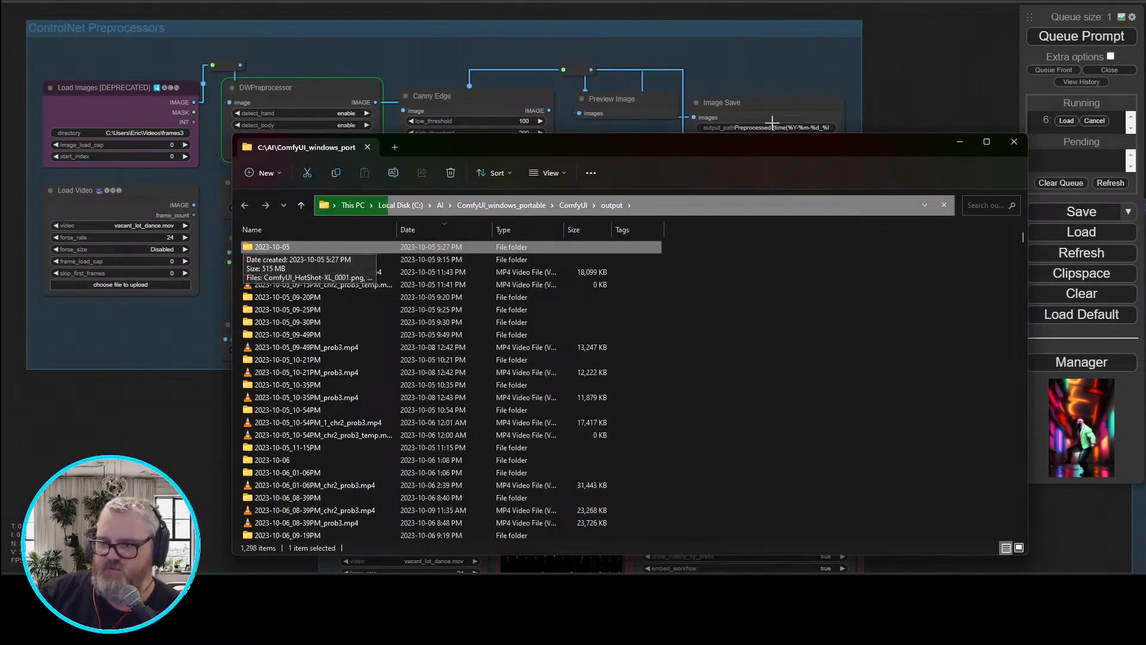
Create a new folder named 2023-October inside the ComfyUI output folder
scroll(655, 409, "down", 10)
key("End")
key("Down")
key("F2")
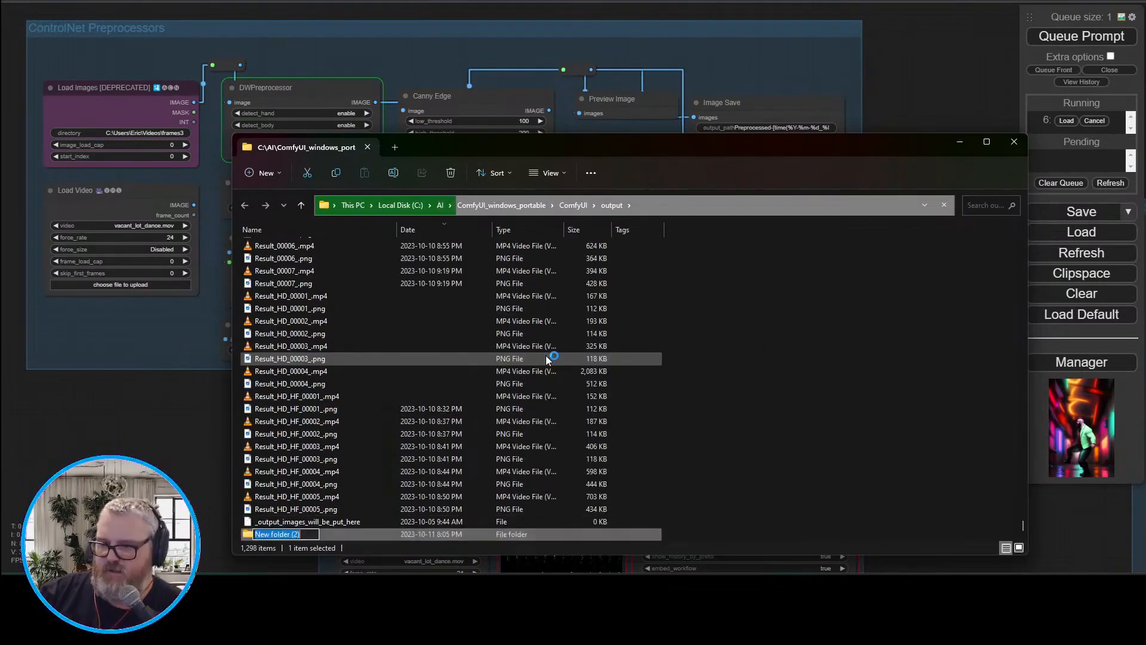
type("20")
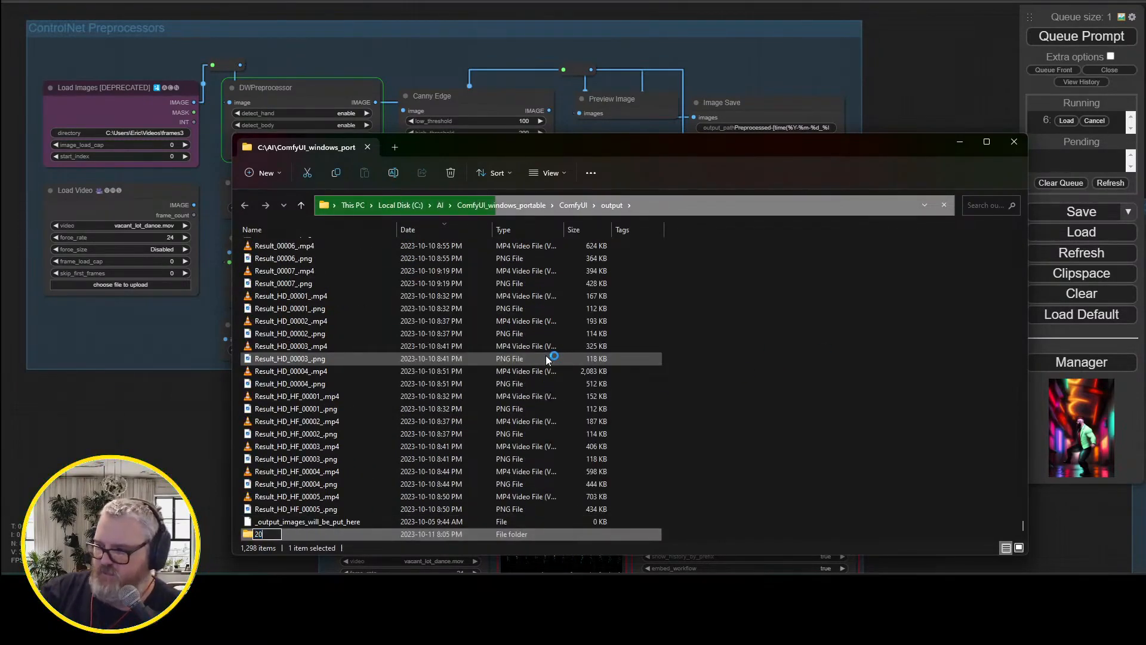
type("23-October")
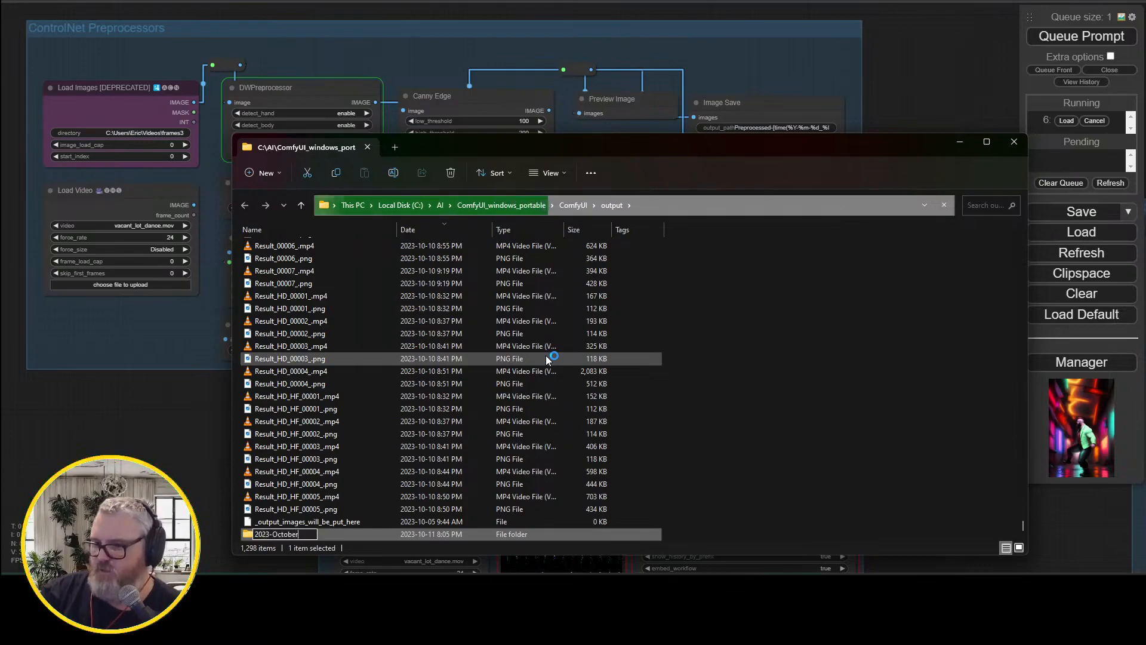
key("Escape")
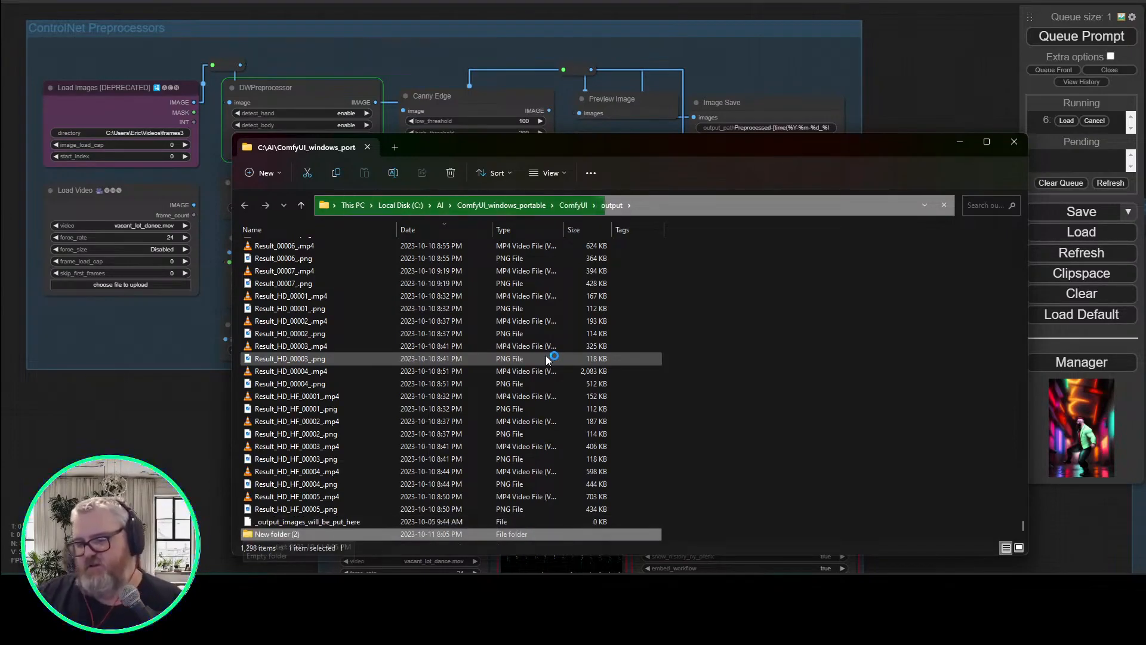
Close the output folder window and open the output\2023-October folder through its path
left_click(672, 204)
key("alt+F4")
key("super+r")
key("ctrl+v")
type("\\202")
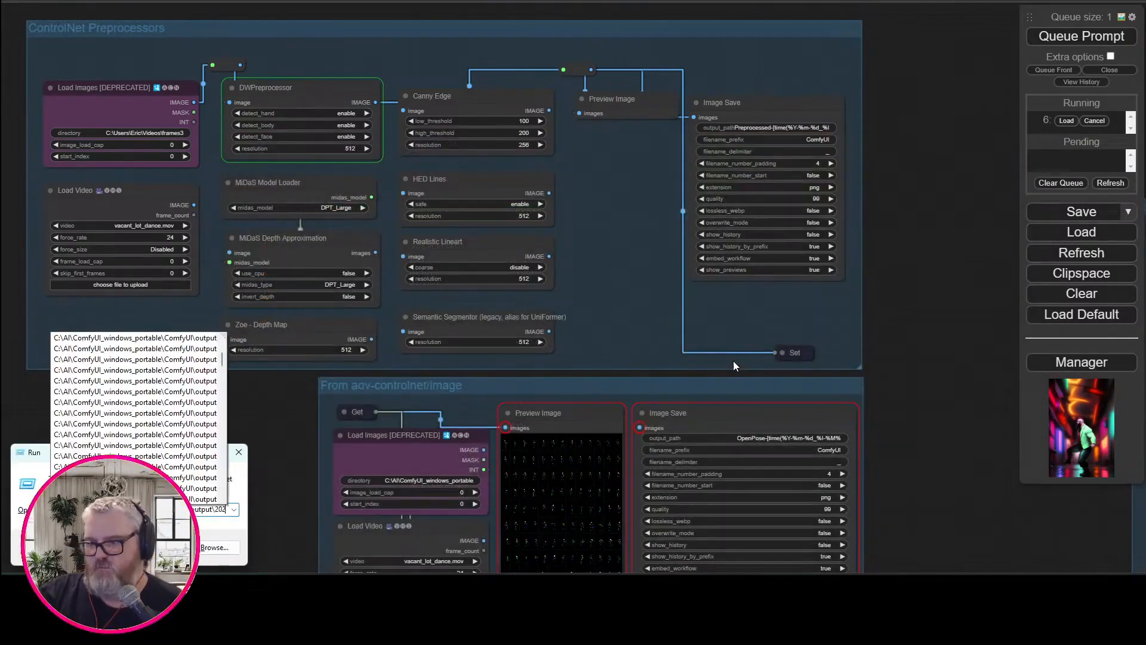
type("3-October")
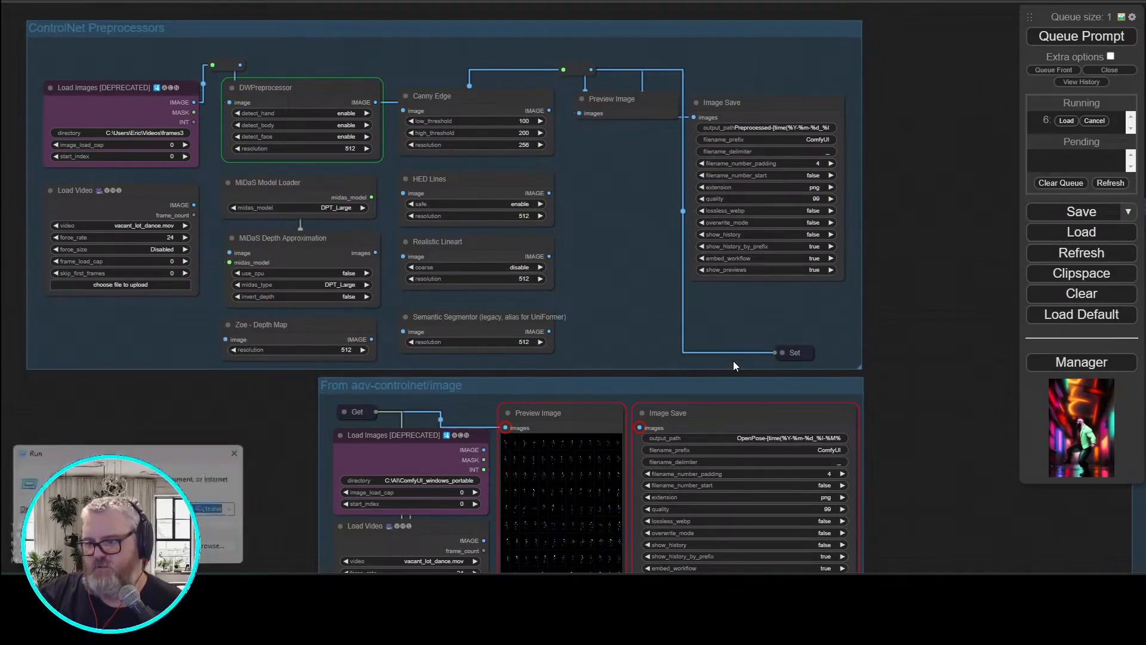
key("Return")
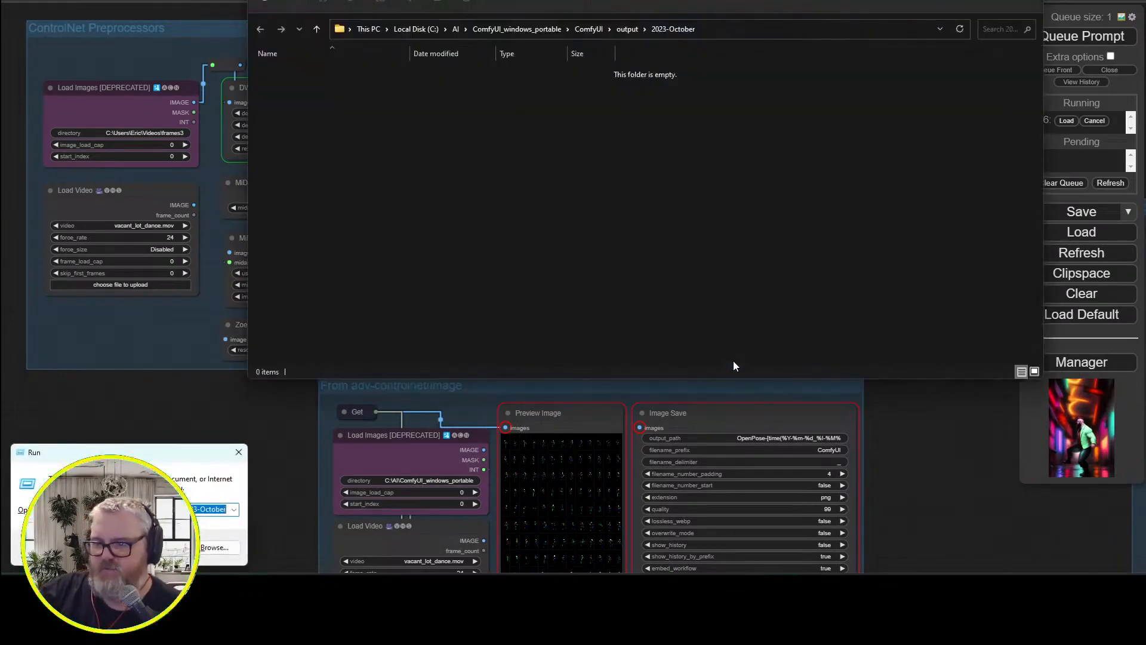
Open the ComfyUI output folder in a second window alongside 2023-October
type("c:\\ai\\")
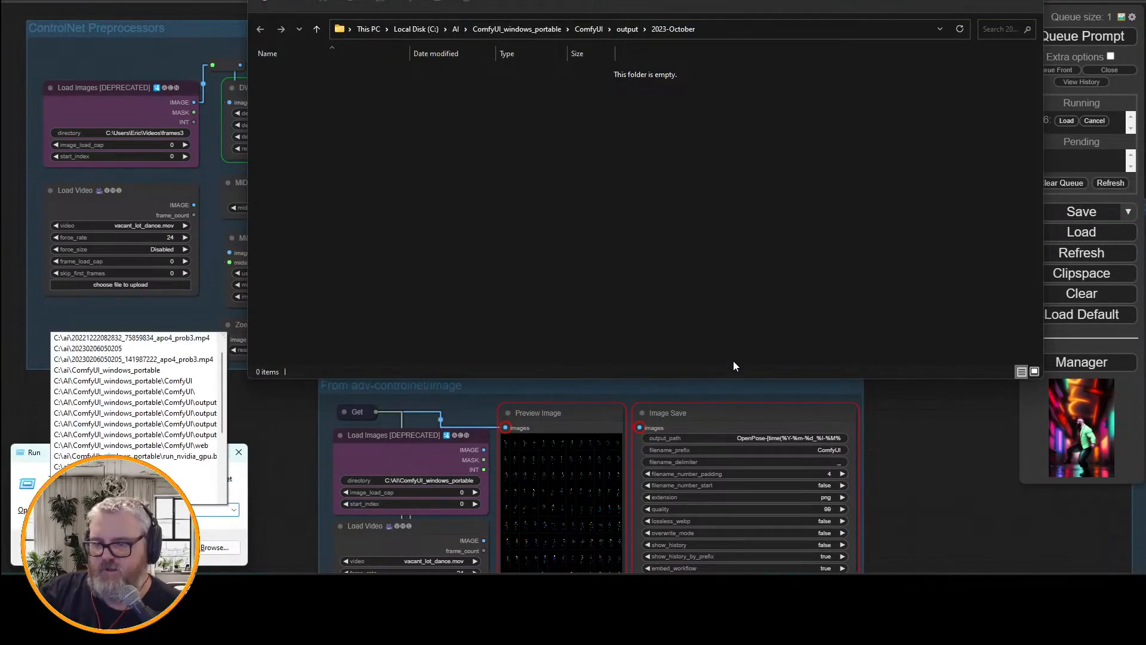
type("c")
key("Down")
key("Down")
key("Down")
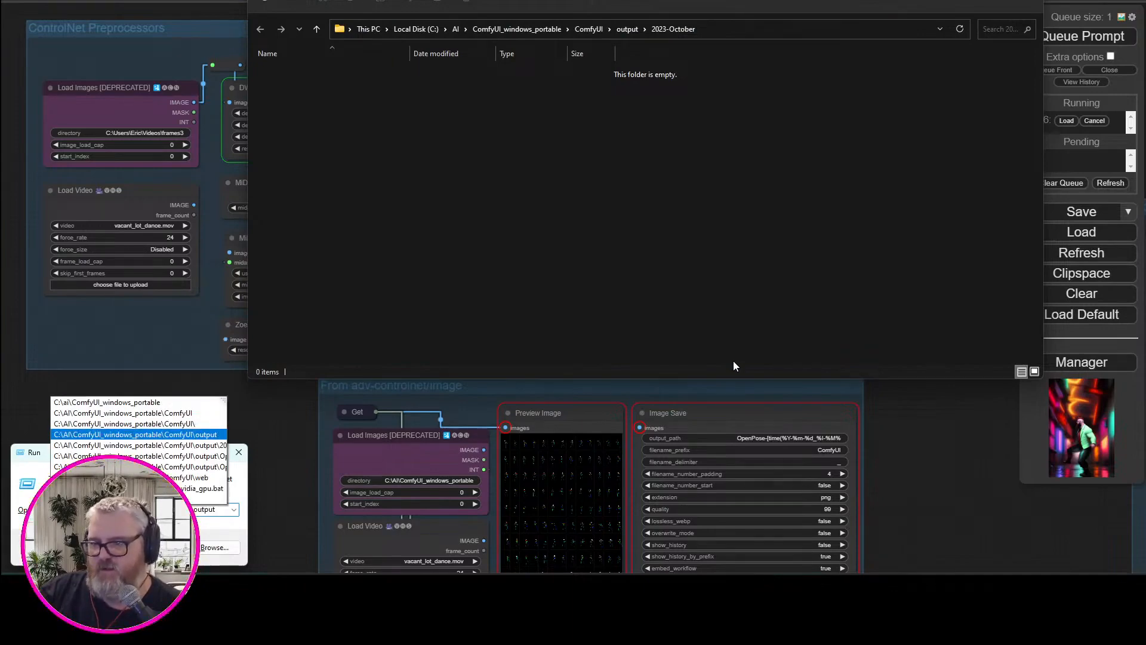
key("Return")
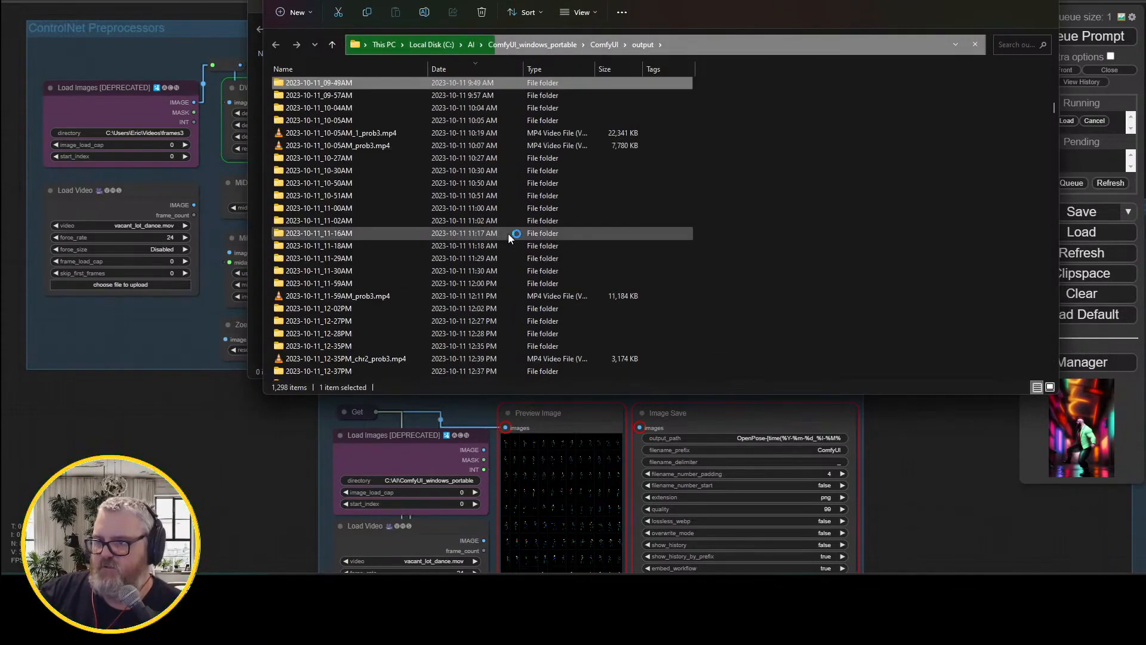
Move everything in the ComfyUI output folder except the 2023-October folder itself into 2023-October
scroll(507, 234, "down", 8)
left_click(325, 135)
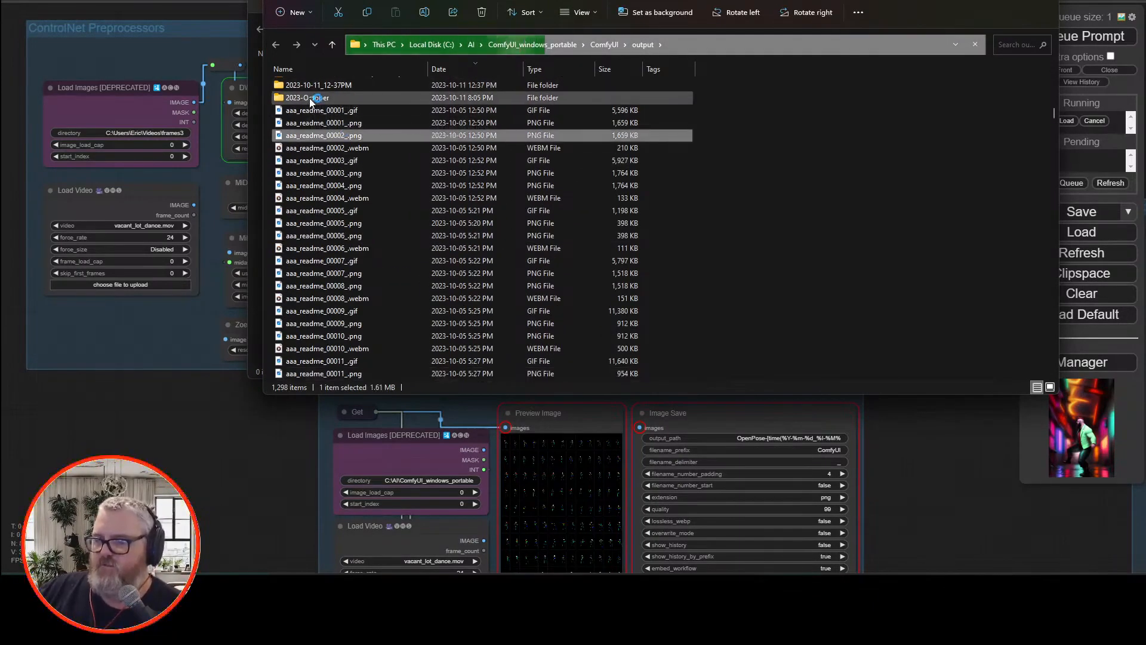
scroll(493, 321, "down", 5)
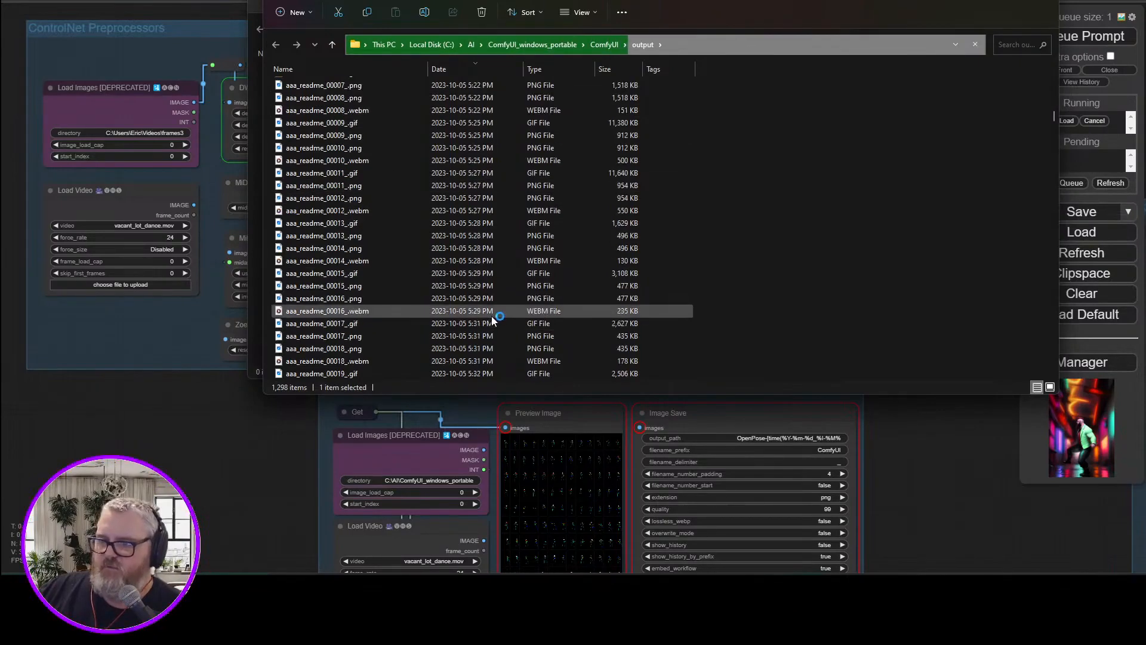
key("ctrl+a")
scroll(493, 321, "up", 10)
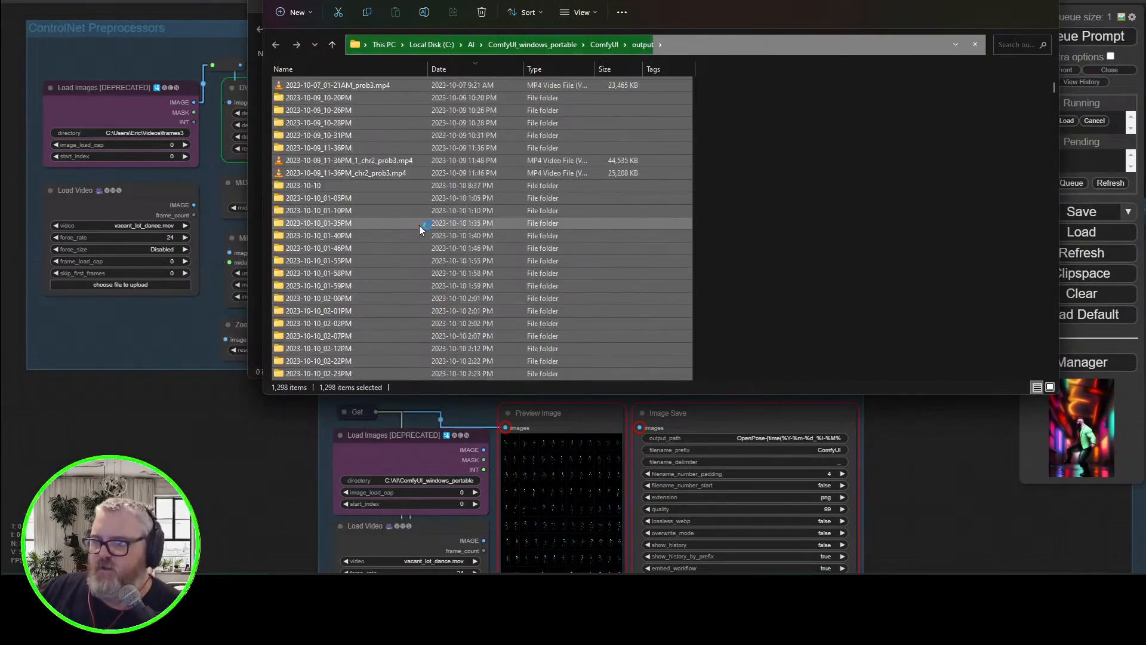
scroll(370, 225, "down", 10)
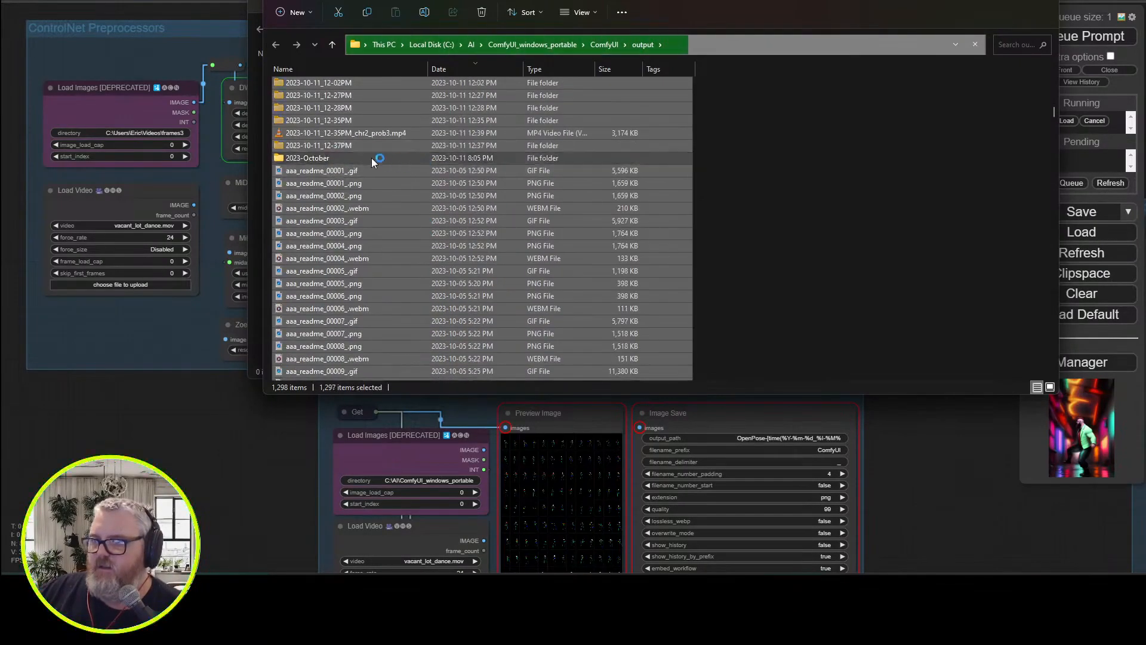
left_click(328, 157)
double_click(327, 157)
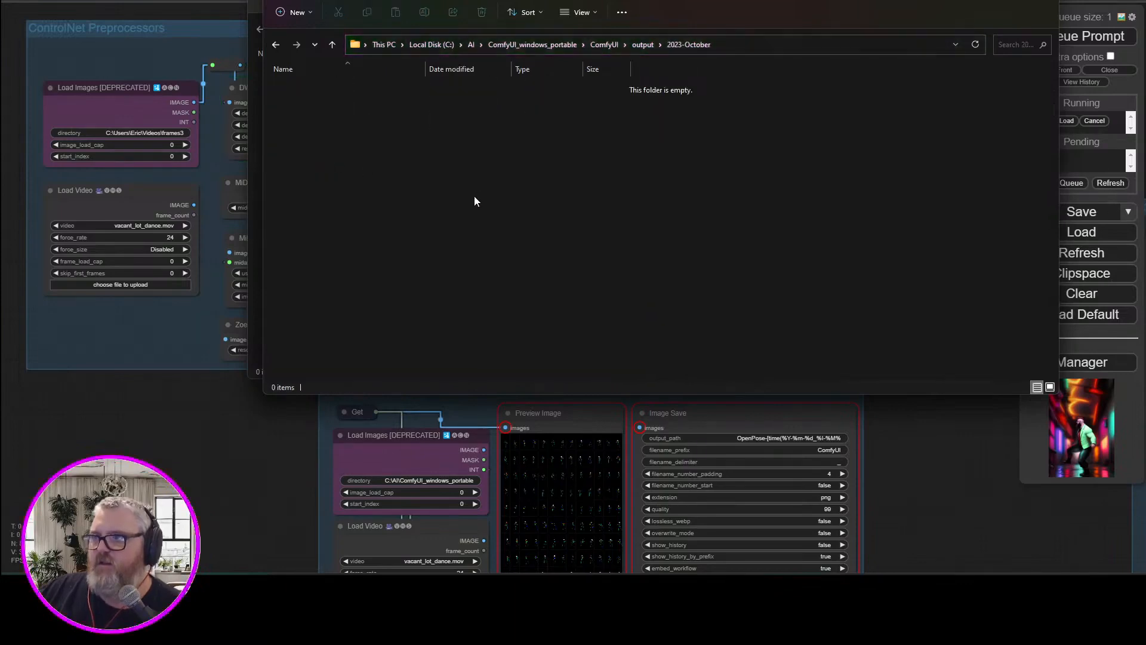
left_click(122, 335)
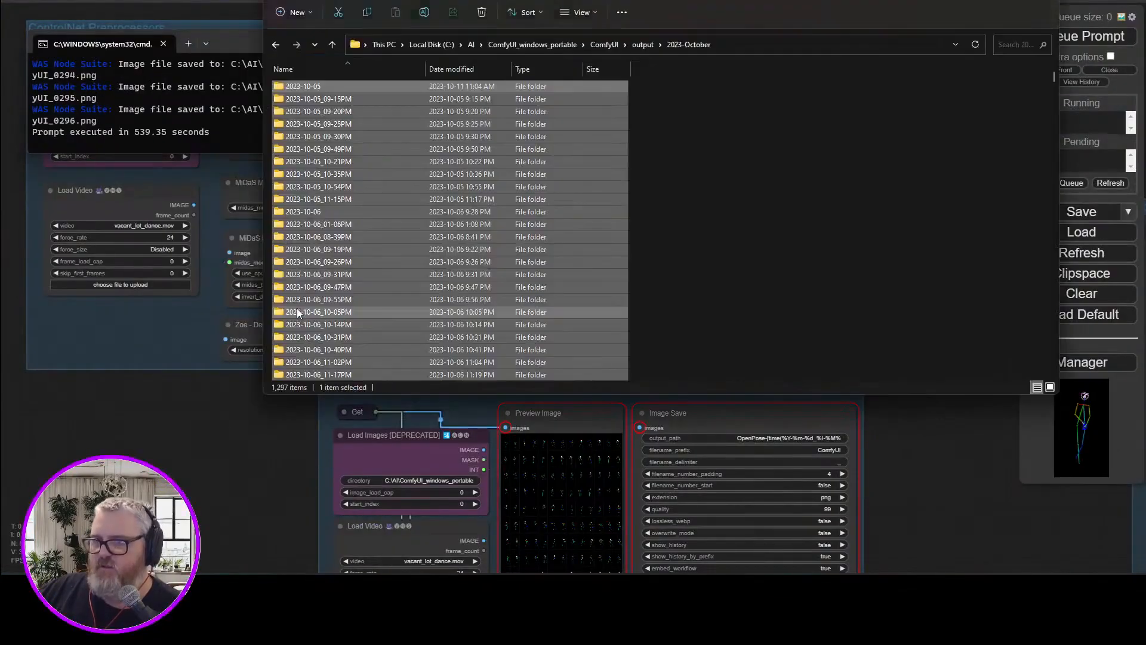
Open the output folder Preprocessed-2023-10-11_08-06PM2023-10-11 and view its first pose frame, ComfyUI_0001.png
left_click(296, 313)
key("alt+Left")
key("alt+Left")
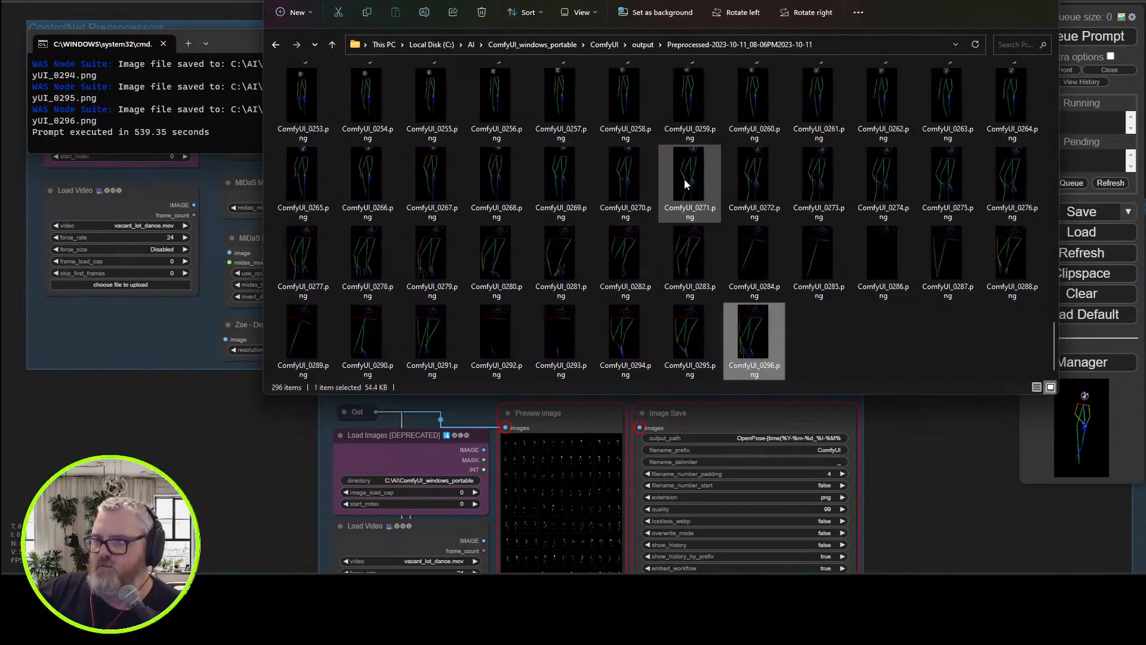
key("Home")
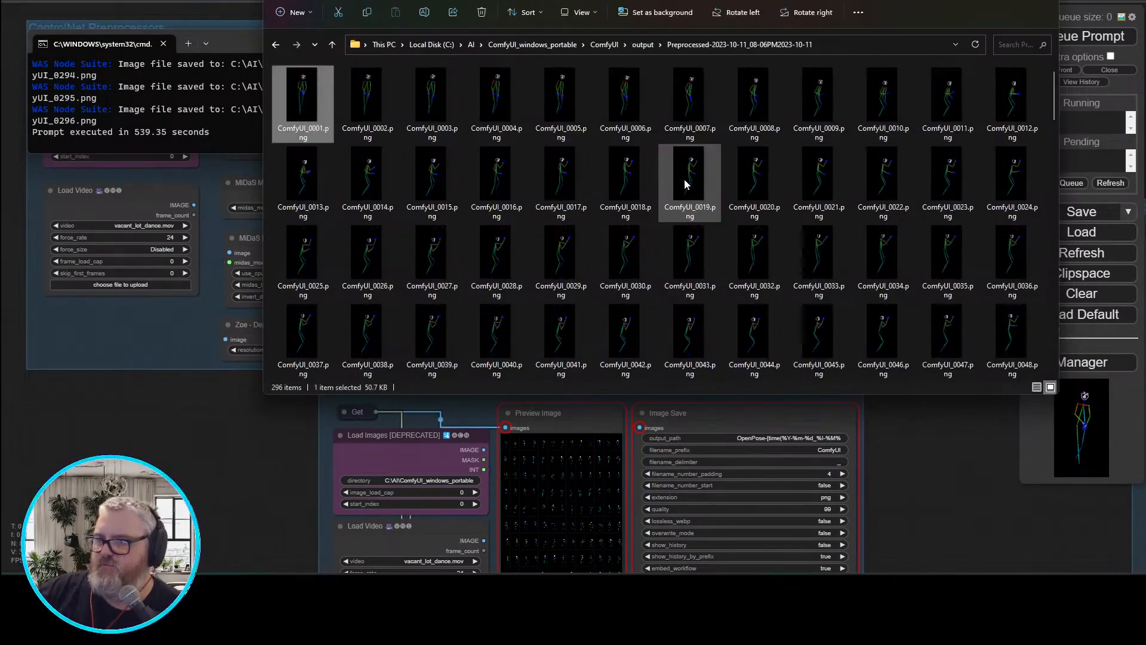
double_click(317, 97)
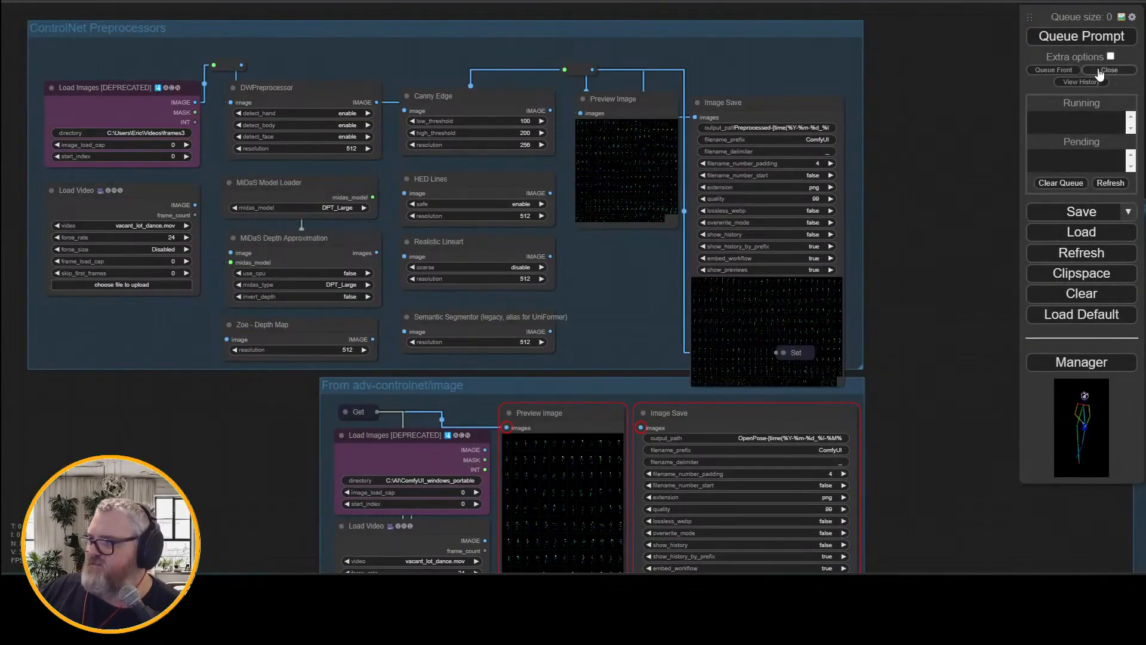
Disconnect the Preview Image node's input from the Get node in the From adv-controlnet/image group
left_click_drag(957, 190, 883, 144)
scroll(879, 152, "down", 4)
left_click_drag(852, 335, 811, 222)
scroll(811, 222, "up", 4)
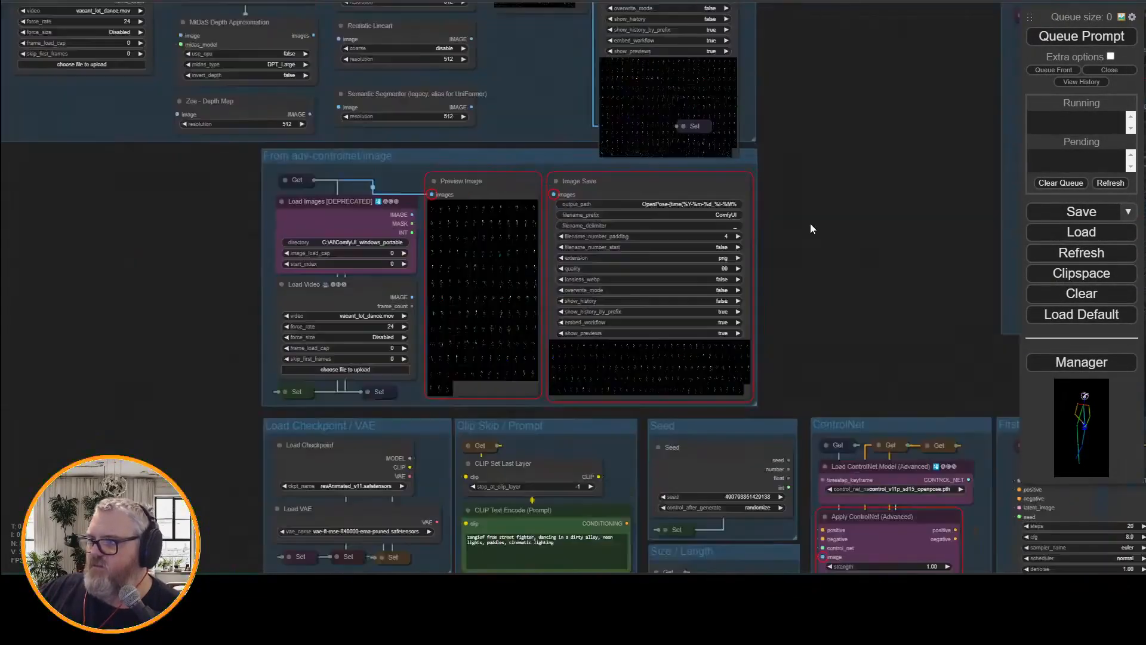
mouse_move(544, 172)
left_mouse_down()
mouse_move(571, 175)
mouse_move(547, 170)
left_mouse_up()
left_click_drag(393, 190, 94, 162)
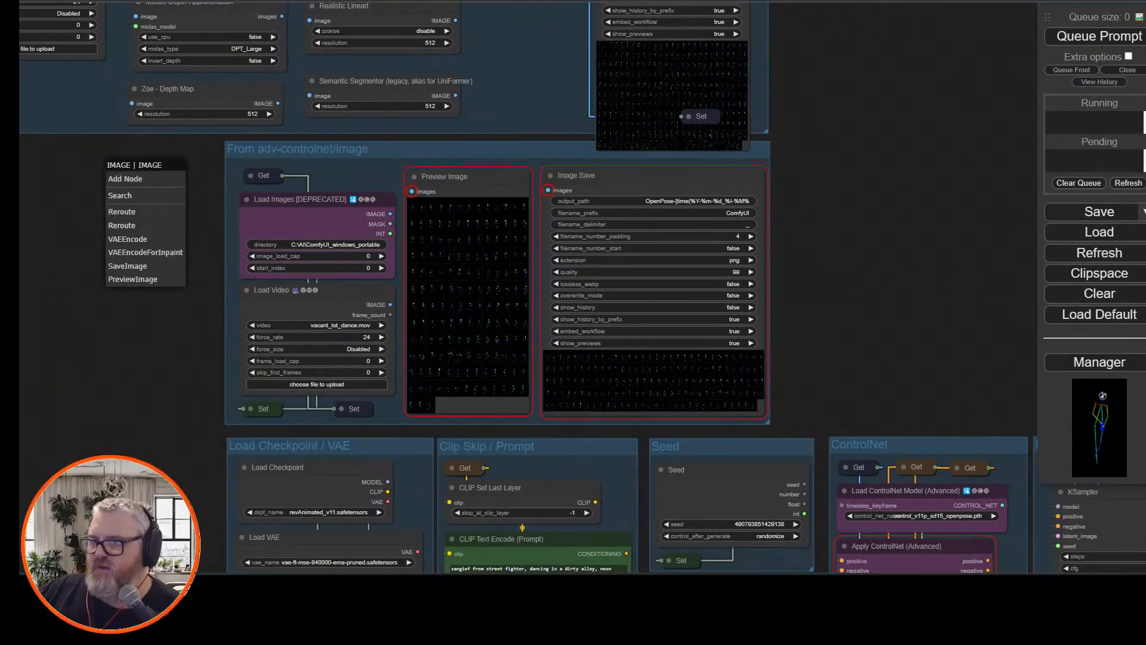
left_click(24, 196)
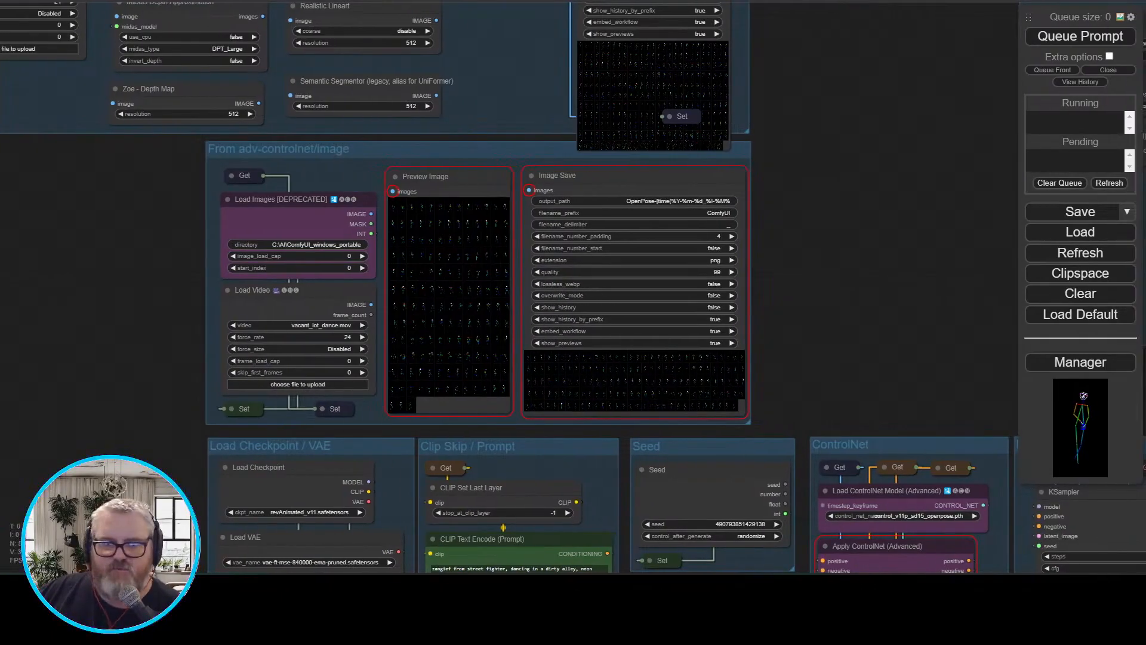
Open the preprocessed frames folder inside C:\AI\ComfyUI_windows_portable\ComfyUI\output in File Explorer
left_click(321, 245)
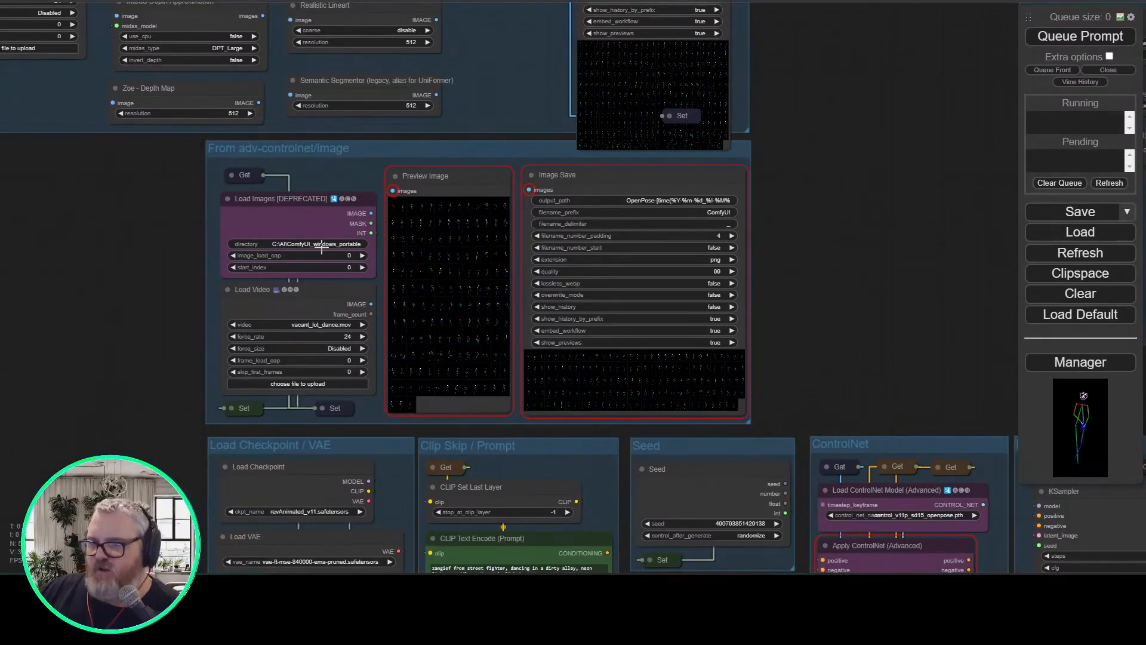
key("ctrl+v")
key("super+r")
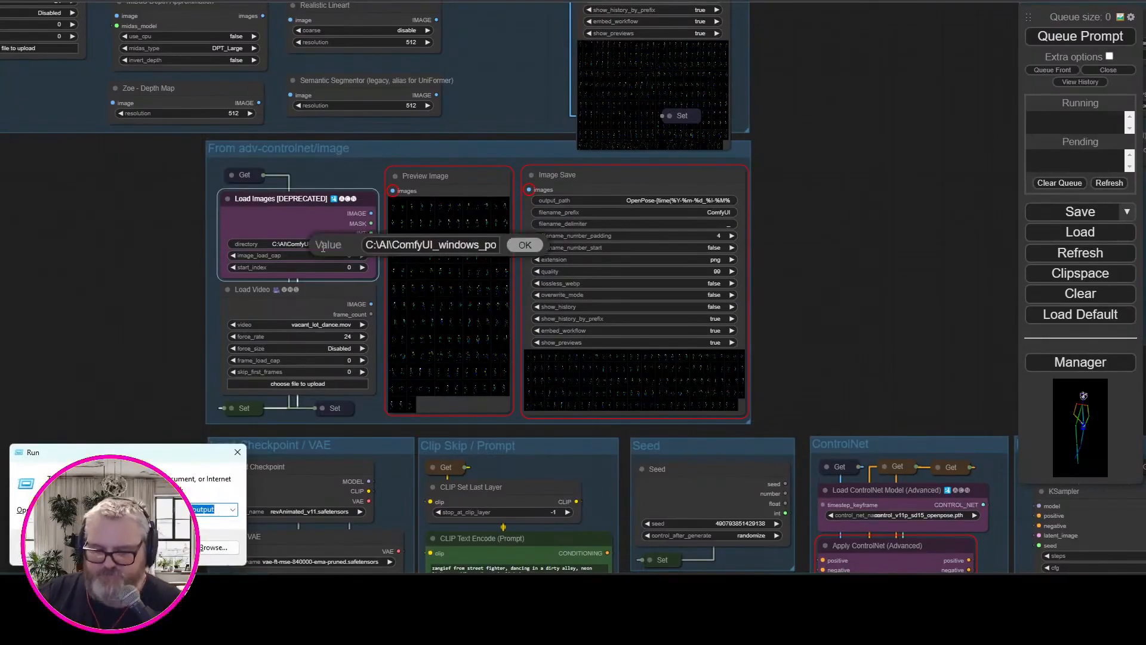
type("c:")
key("Down")
key("Down")
key("Down")
key("Down")
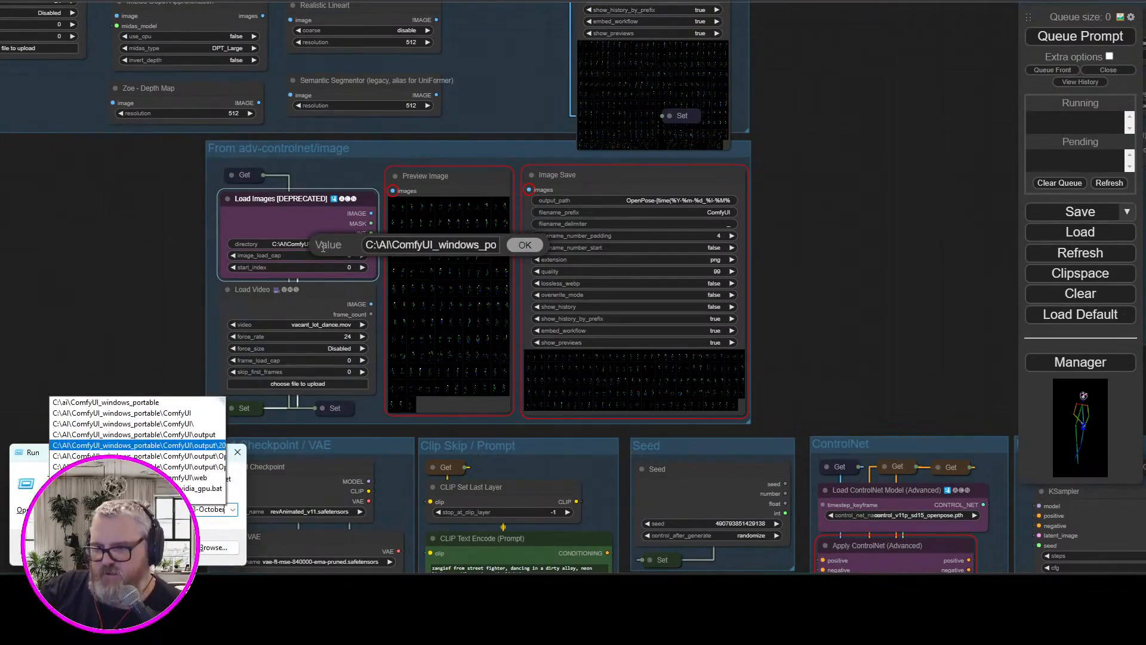
key("Up")
key("Return")
key("Down")
key("Return")
Point the Load Images node in the From adv-controlnet/image group to the preprocessed frames folder and set image_load_cap to 48
key("alt+Tab")
left_click(286, 244)
key("Return")
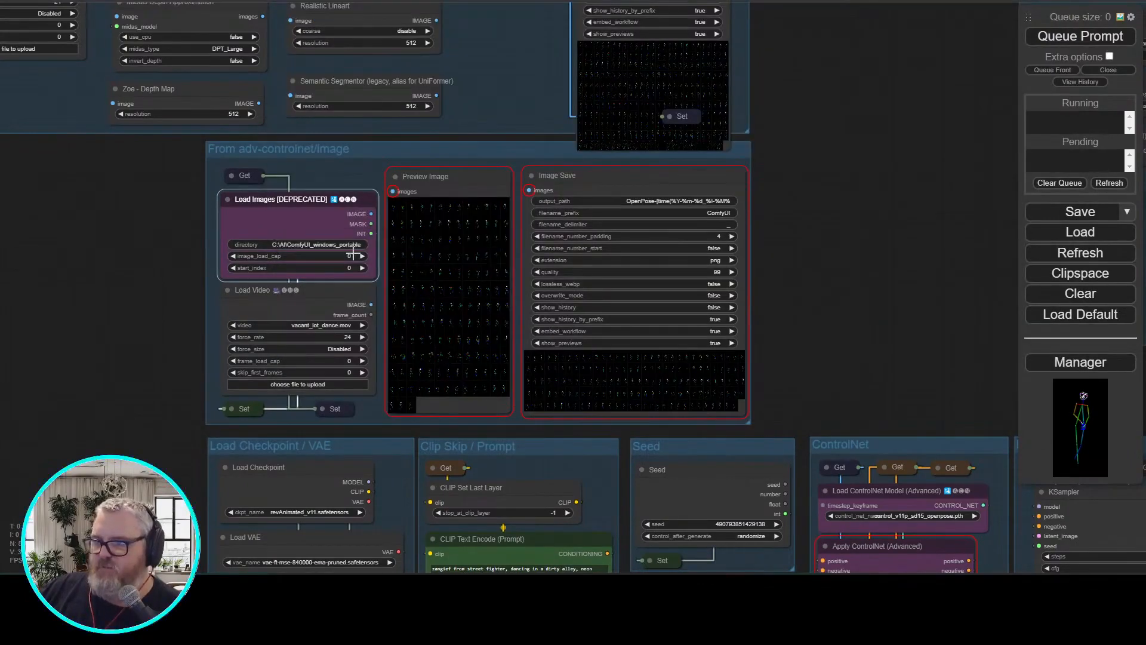
left_click(351, 256)
type("48")
key("Return")
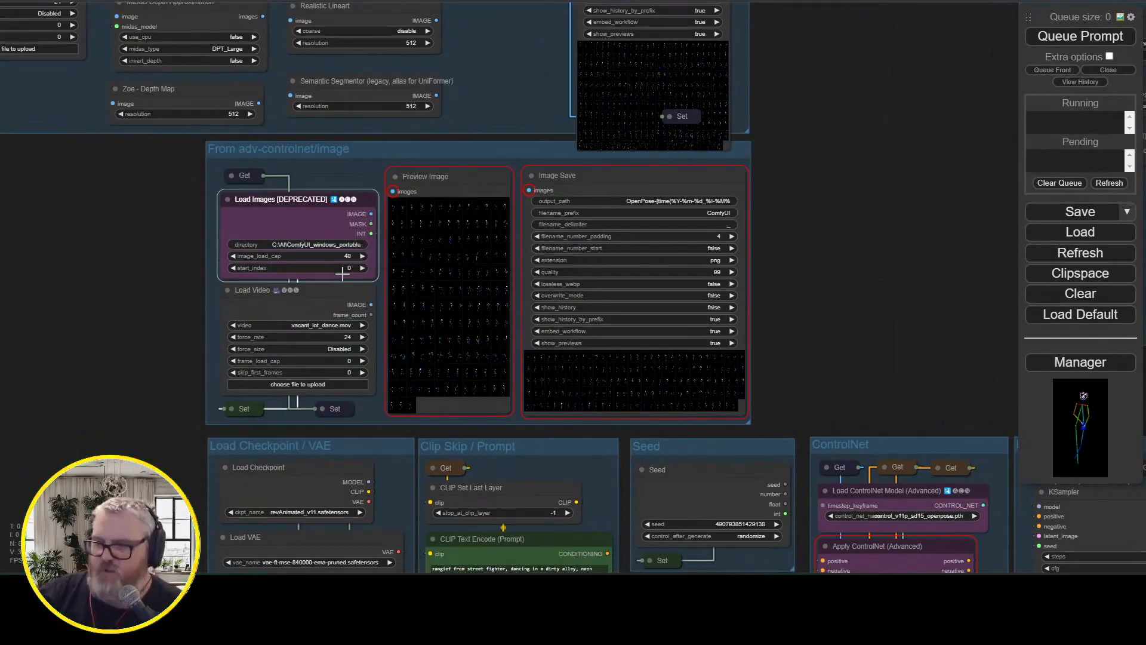
Connect the Load Images node's IMAGE output to Preview Image and the image Set node, and its INT output to the green Set node
left_click_drag(371, 213, 314, 409)
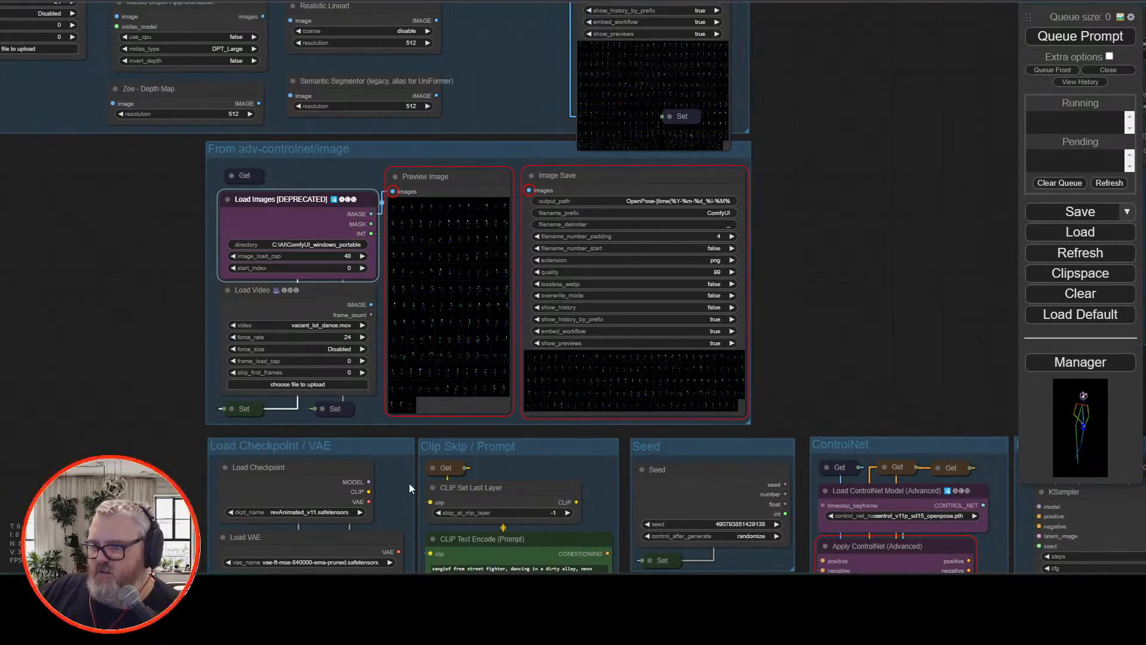
left_click_drag(371, 233, 222, 409)
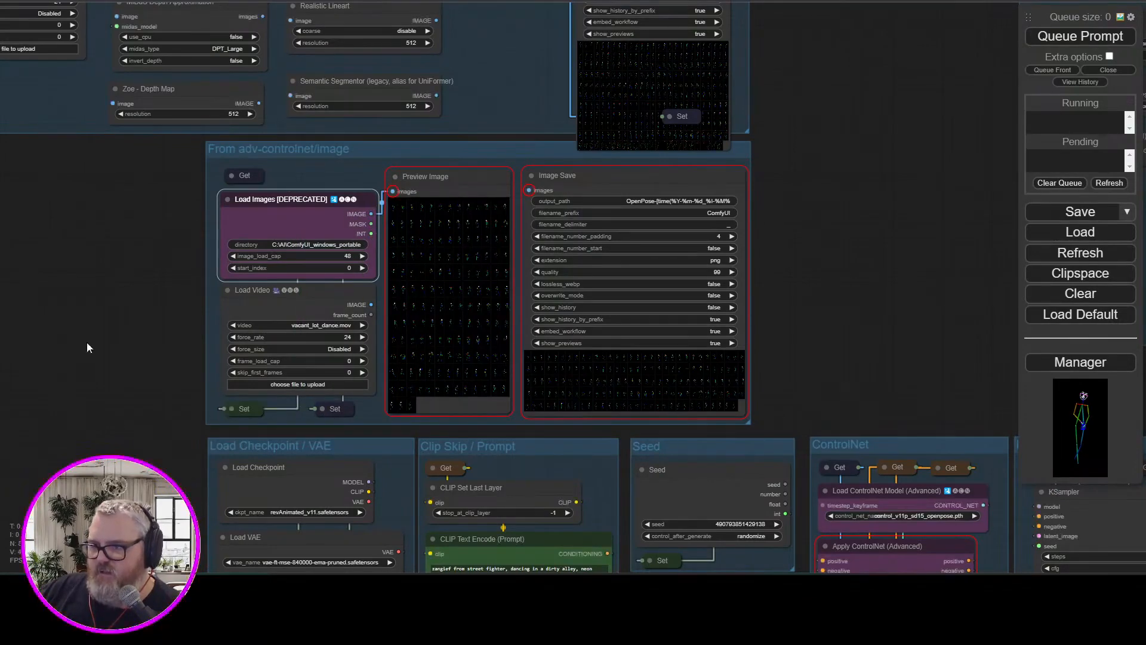
left_click(89, 339)
In ControlNet Preprocessors, disconnect Load Images from its reroute, and disconnect the Preview Image and Image Save inputs
left_click_drag(106, 324, 304, 510)
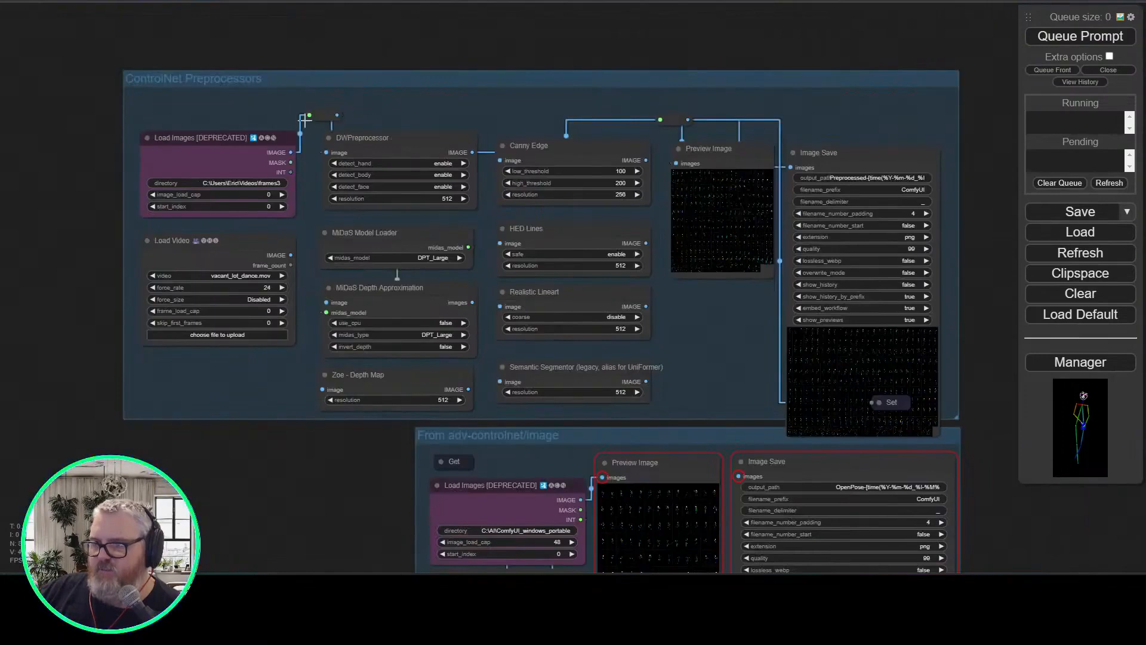
left_click_drag(309, 115, 259, 105)
left_click(127, 105)
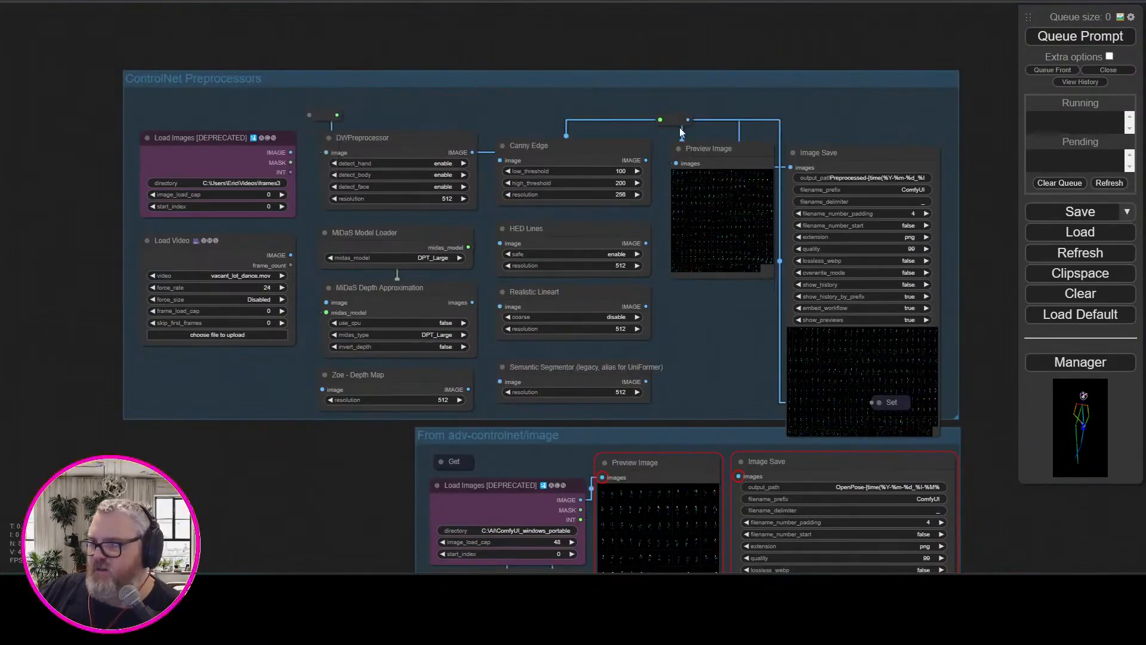
left_click_drag(791, 168, 790, 114)
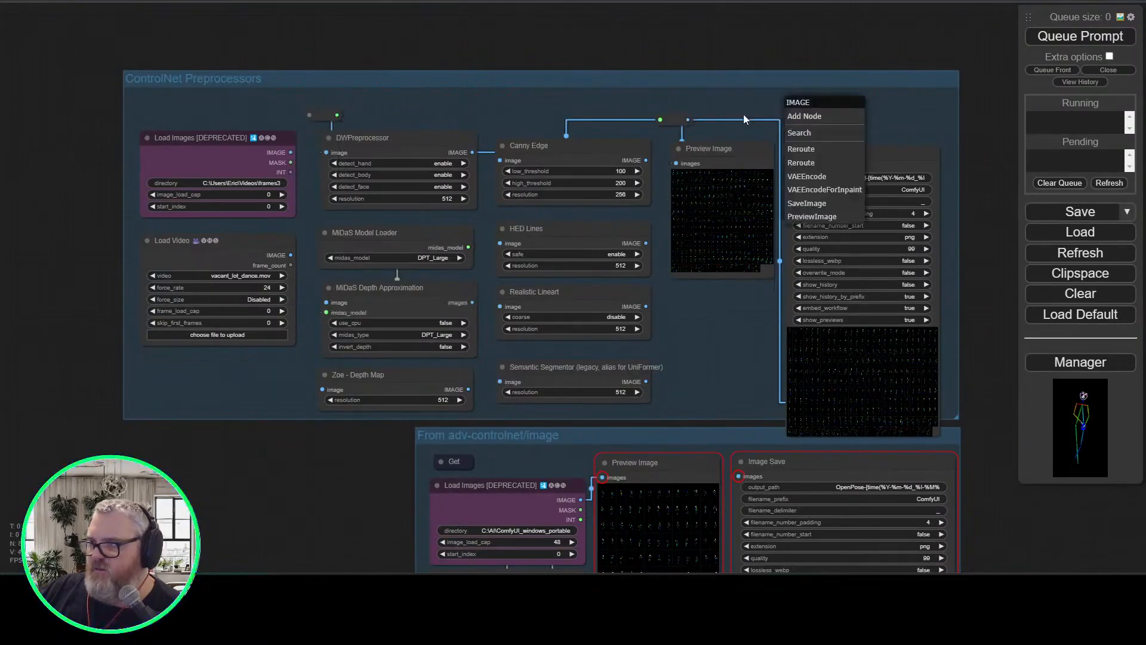
left_click(696, 174)
Move the Image Save node off the ControlNet-Processed Set node, disconnect and expand that Set node, and collapse Image Save
left_click_drag(852, 164, 859, 89)
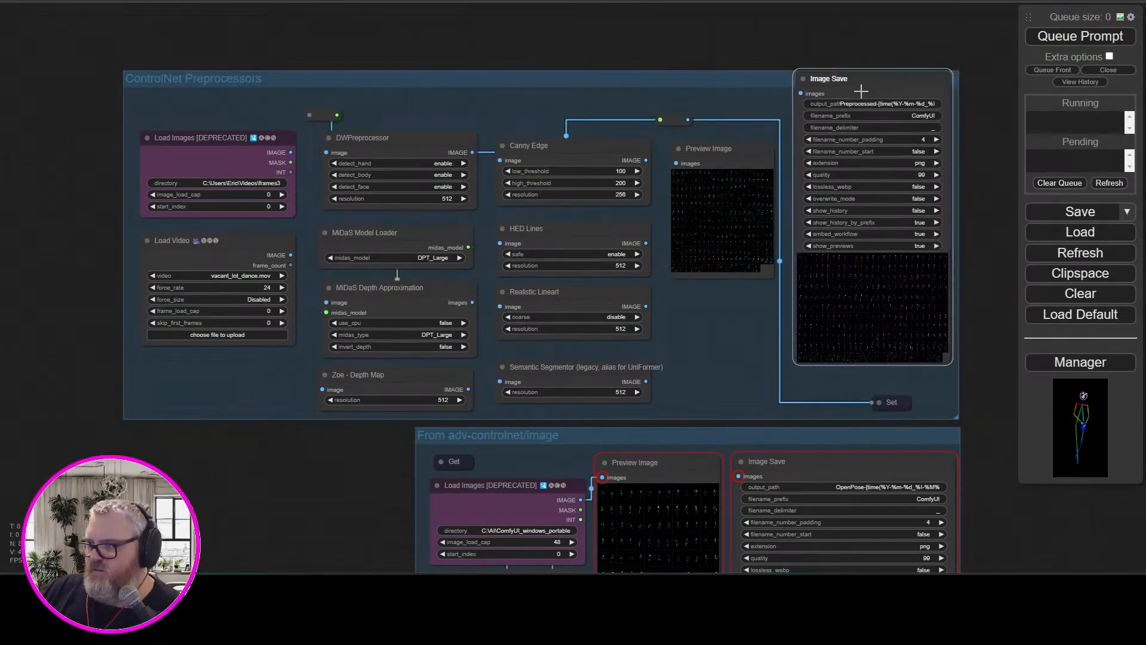
left_click_drag(893, 401, 897, 376)
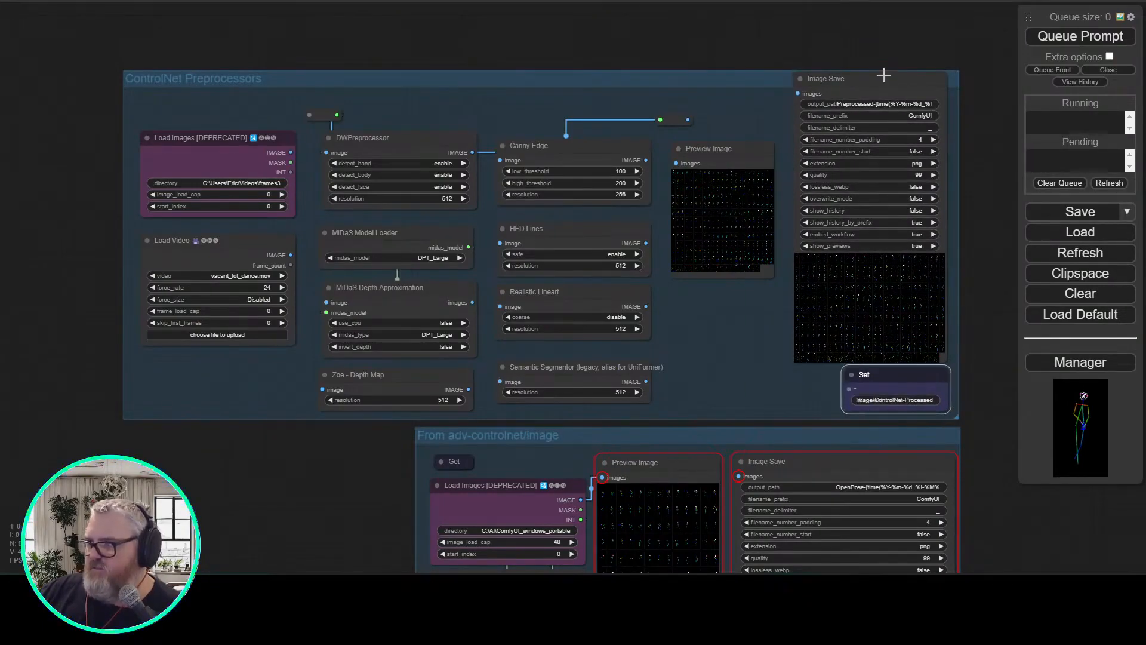
left_click(799, 78)
left_click_drag(825, 80, 827, 113)
Replace the positive prompt with "chun-li from street fighter, dancing in a busy chinese village marketplace"
scroll(209, 120, "down", 8)
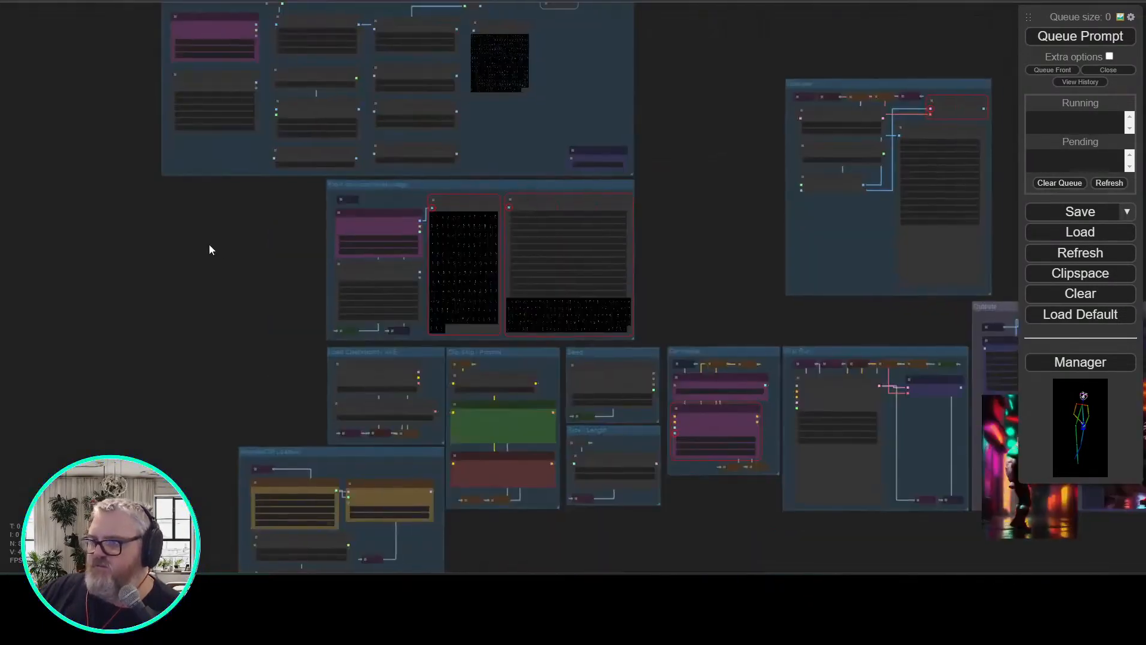
scroll(221, 280, "up", 8)
scroll(304, 349, "up", 3)
left_click_drag(305, 349, 77, 438)
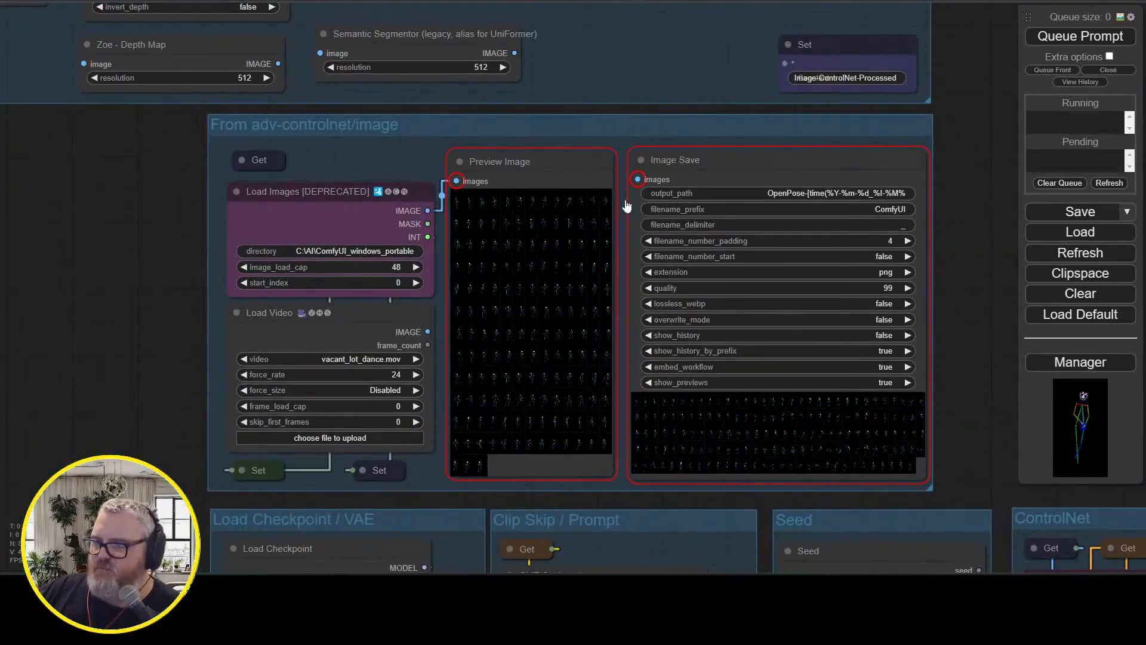
left_click_drag(147, 358, 0, 38)
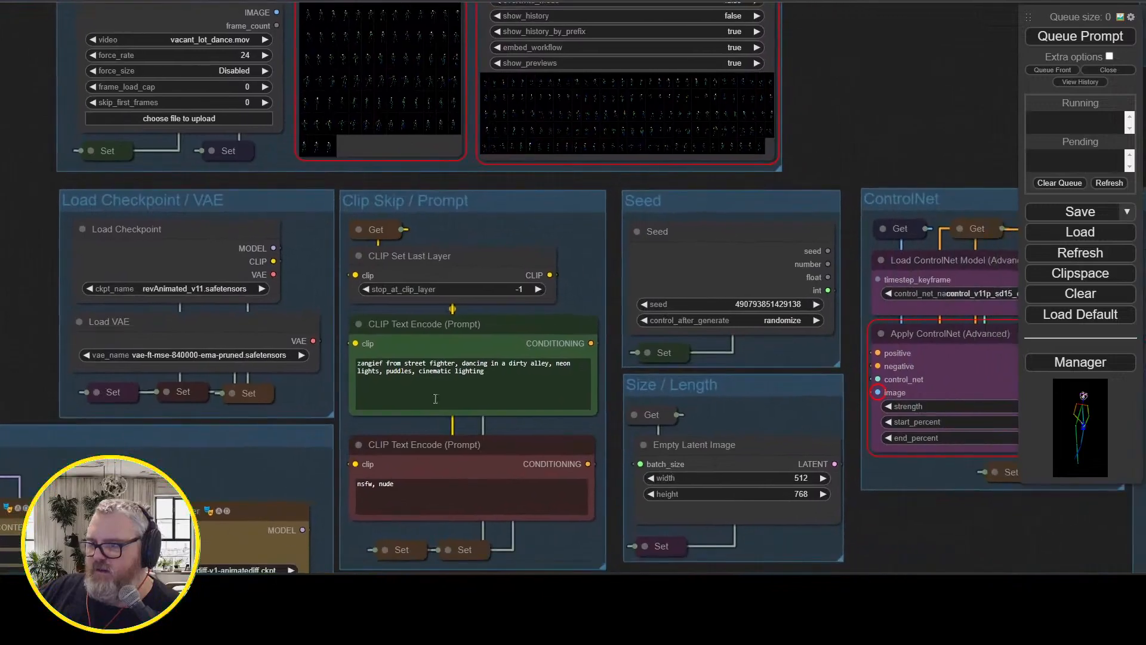
triple_click(474, 372)
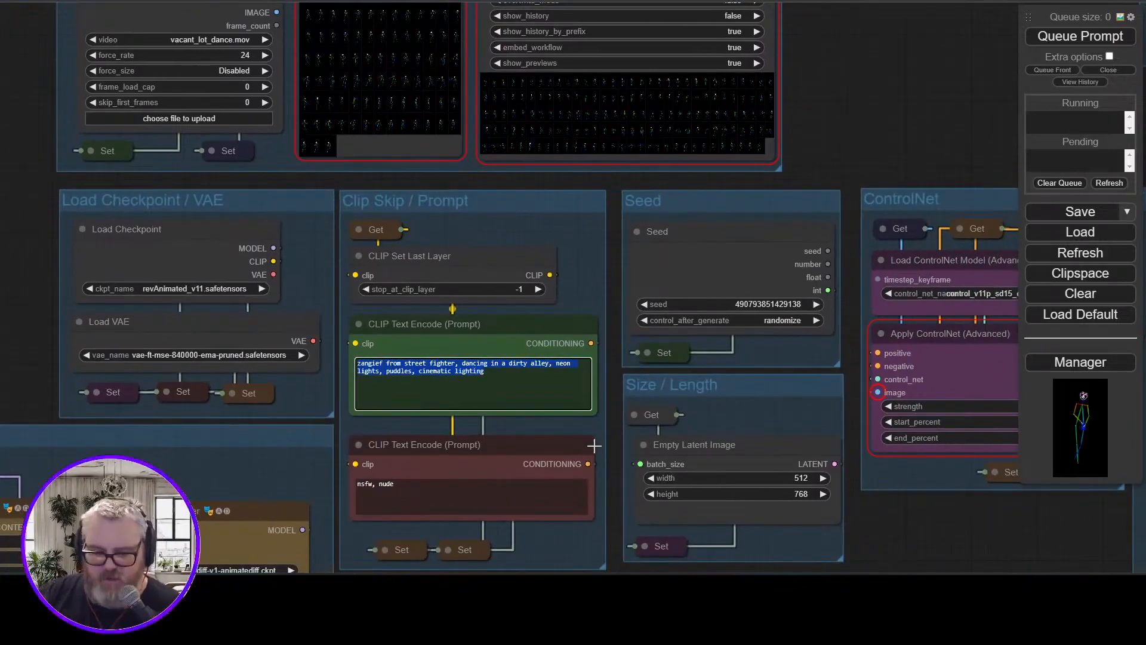
type("chun-li from str")
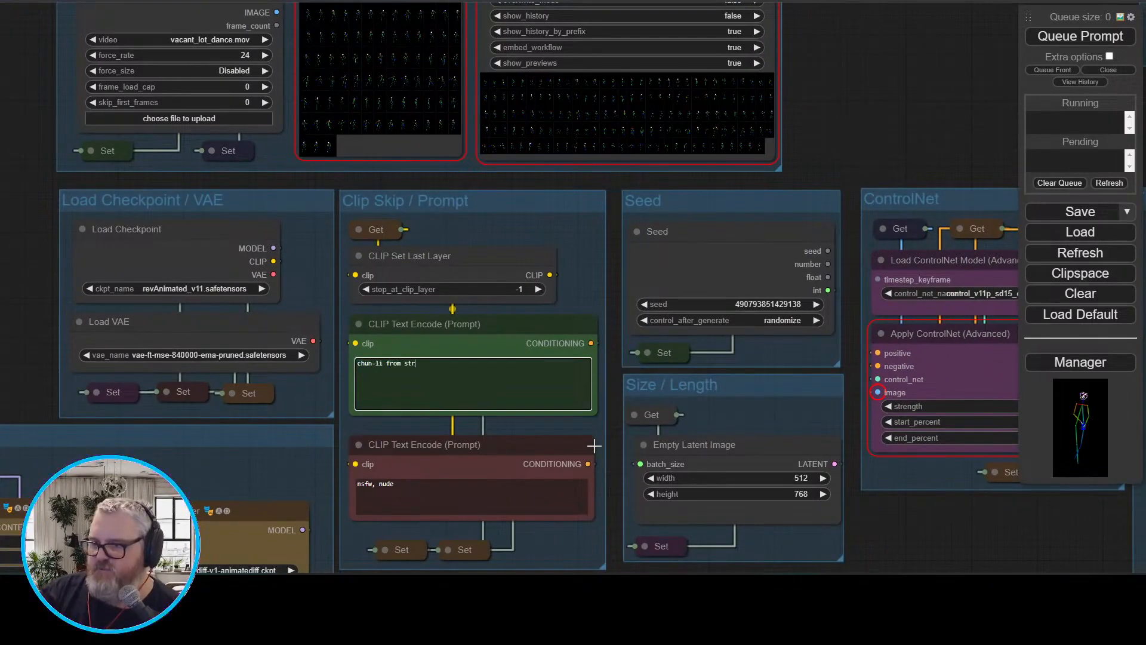
type("eet fighter, dancing in ")
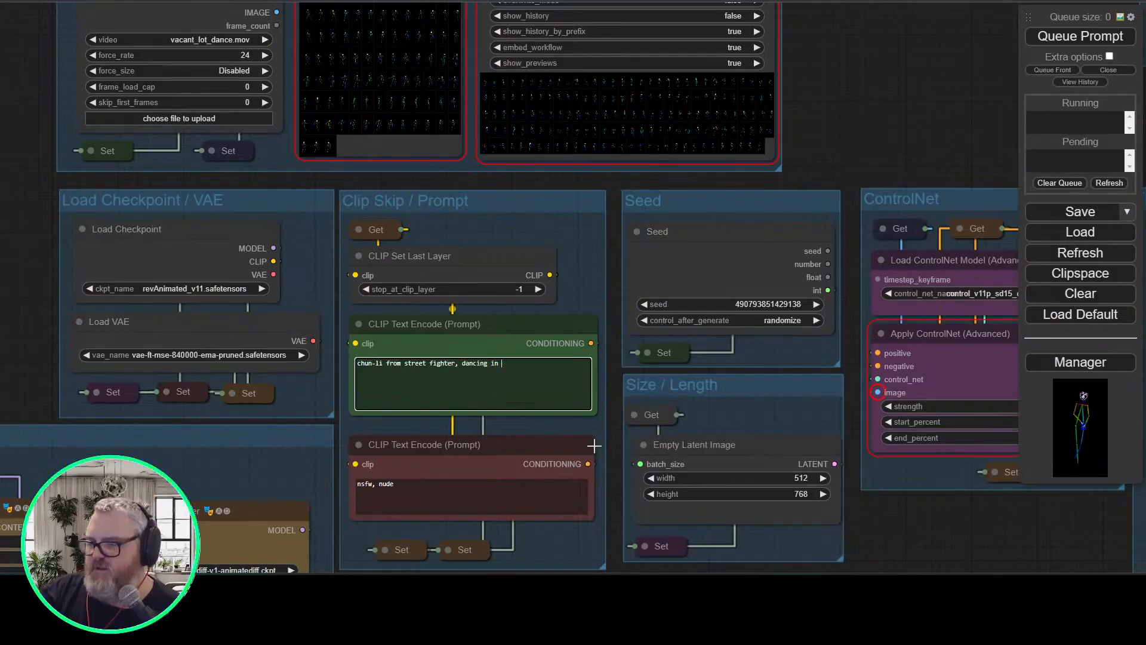
type("a busy m")
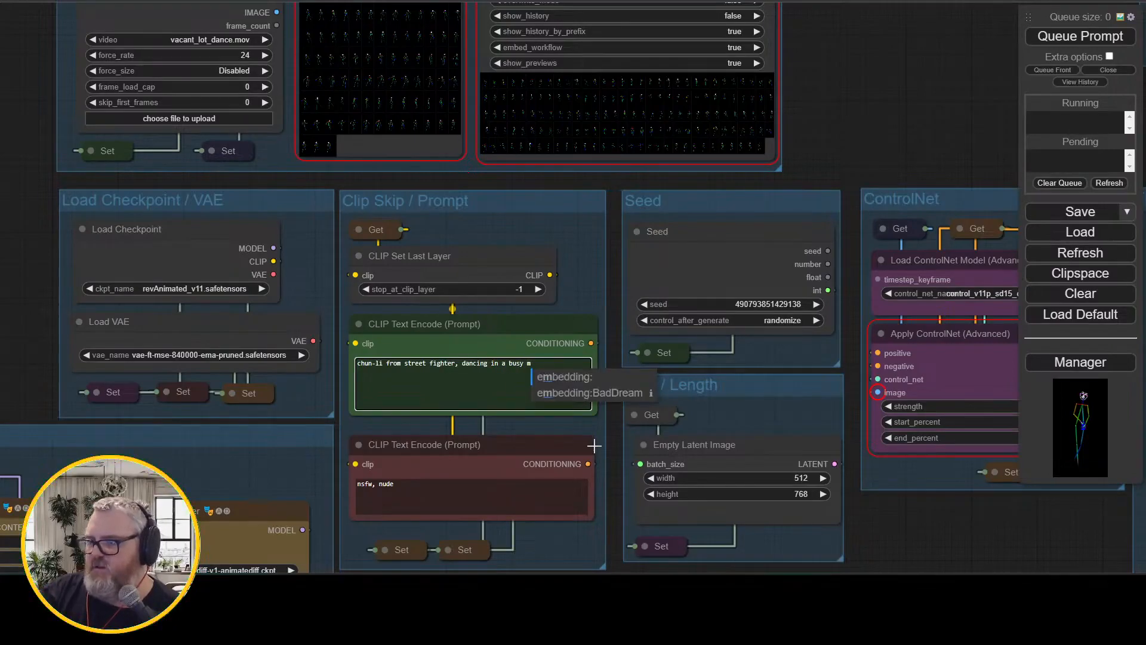
key("BackSpace")
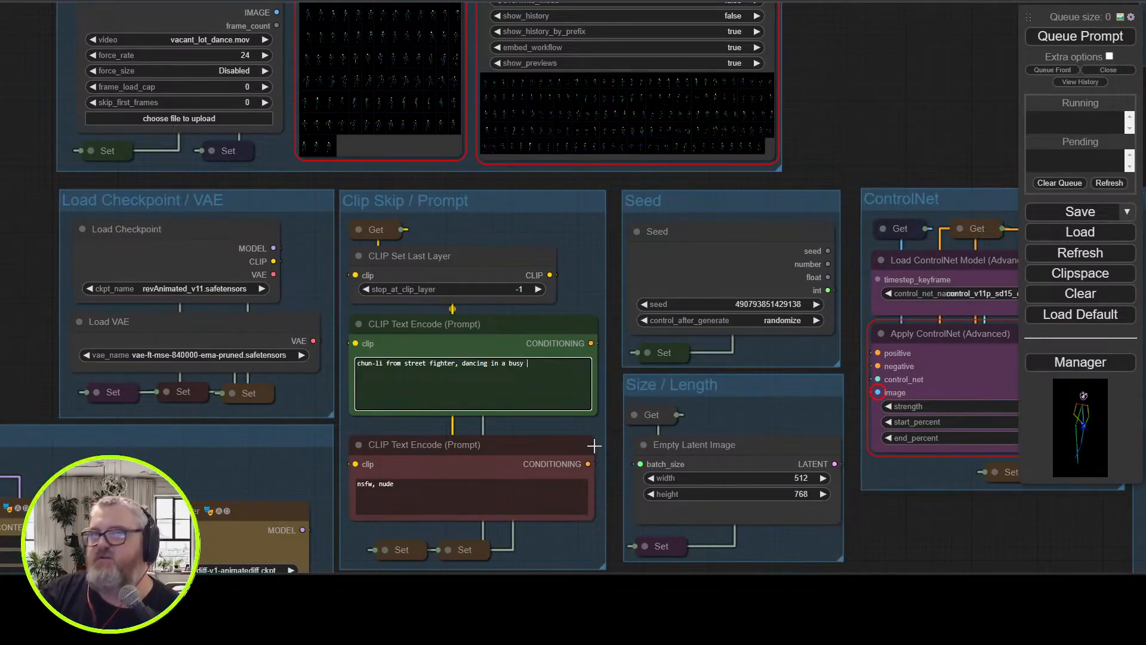
type("chinese village marketplace")
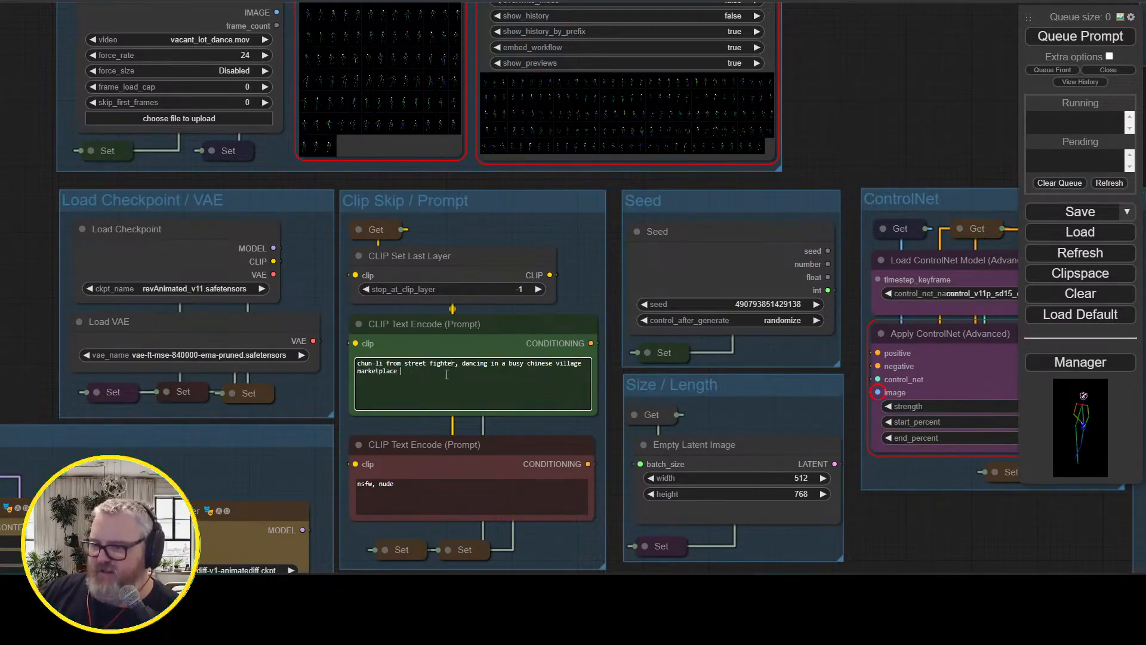
Check the prompt, ControlNet and First Run groups, and queue the Chun-Li animation for rendering
scroll(437, 466, "down", 3)
scroll(435, 462, "up", 3)
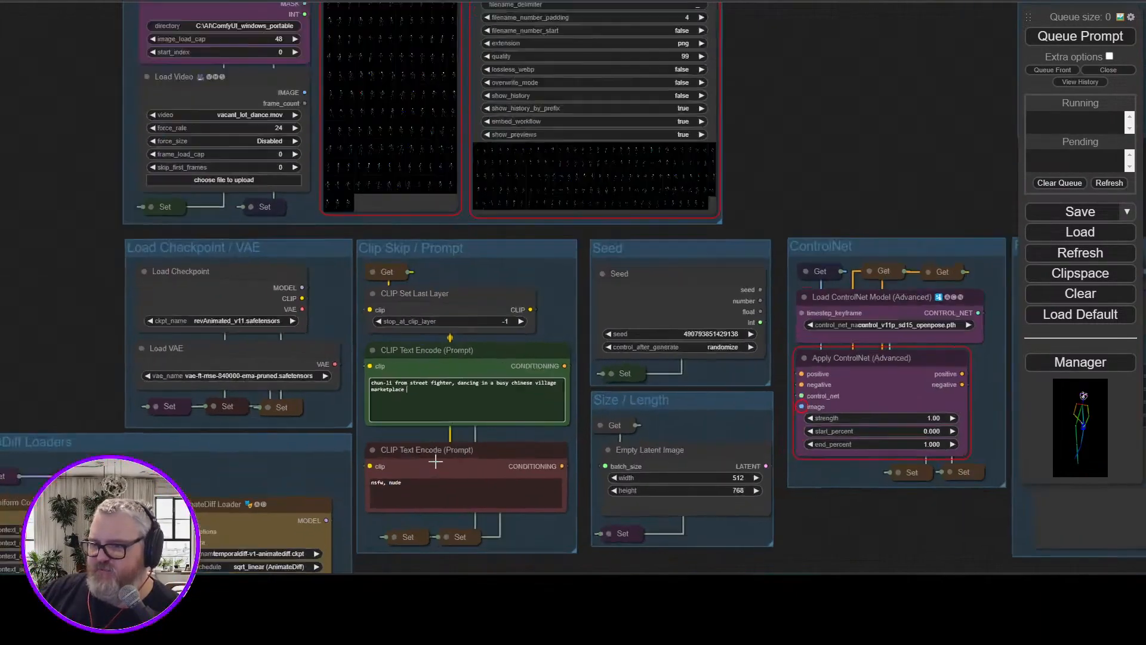
left_click_drag(942, 116, 468, 153)
scroll(718, 197, "down", 1)
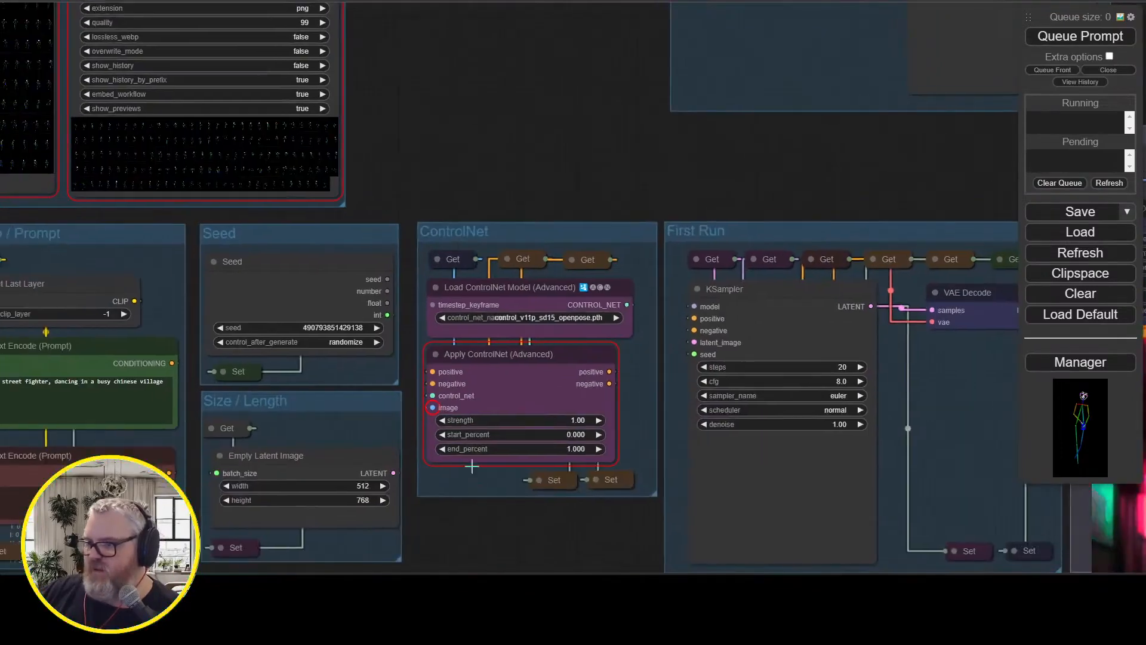
left_click_drag(460, 111, 887, 277)
left_click(1082, 36)
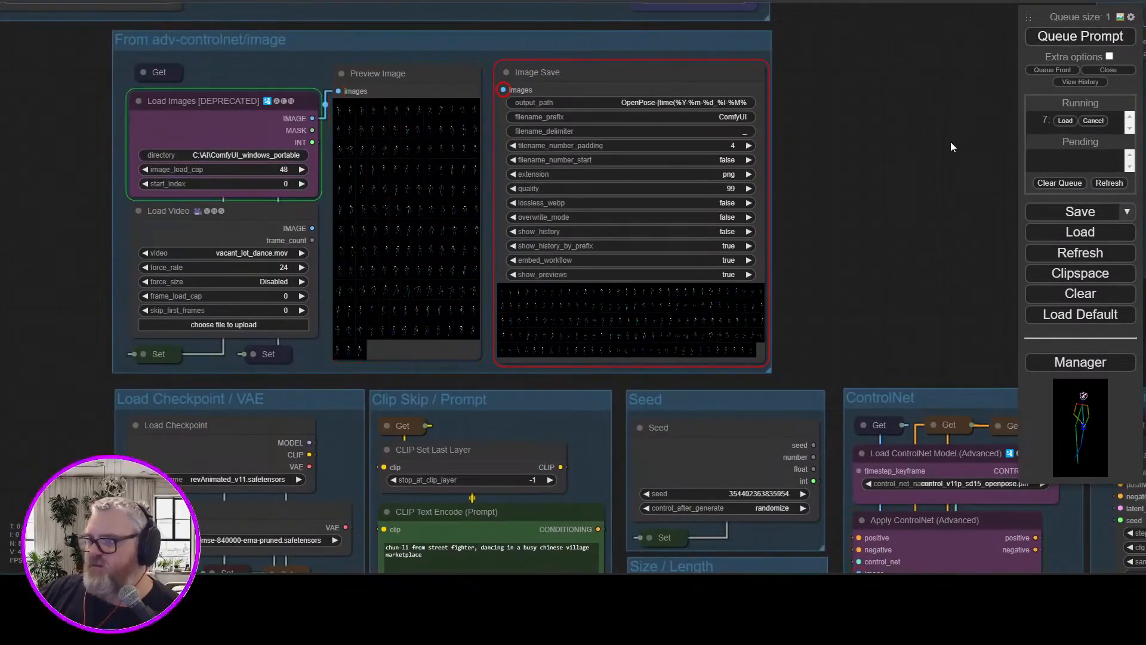
Enlarge a single pose frame in Preview Image, and bring up the console to check the KSampler's progress
left_click(343, 101)
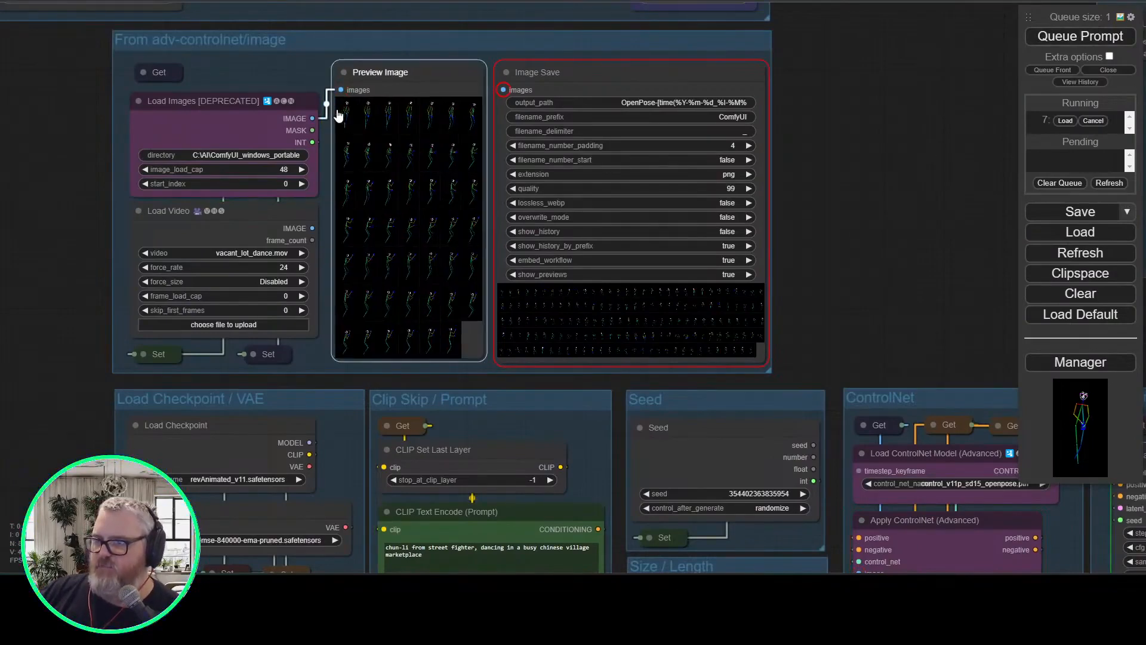
left_click(347, 123)
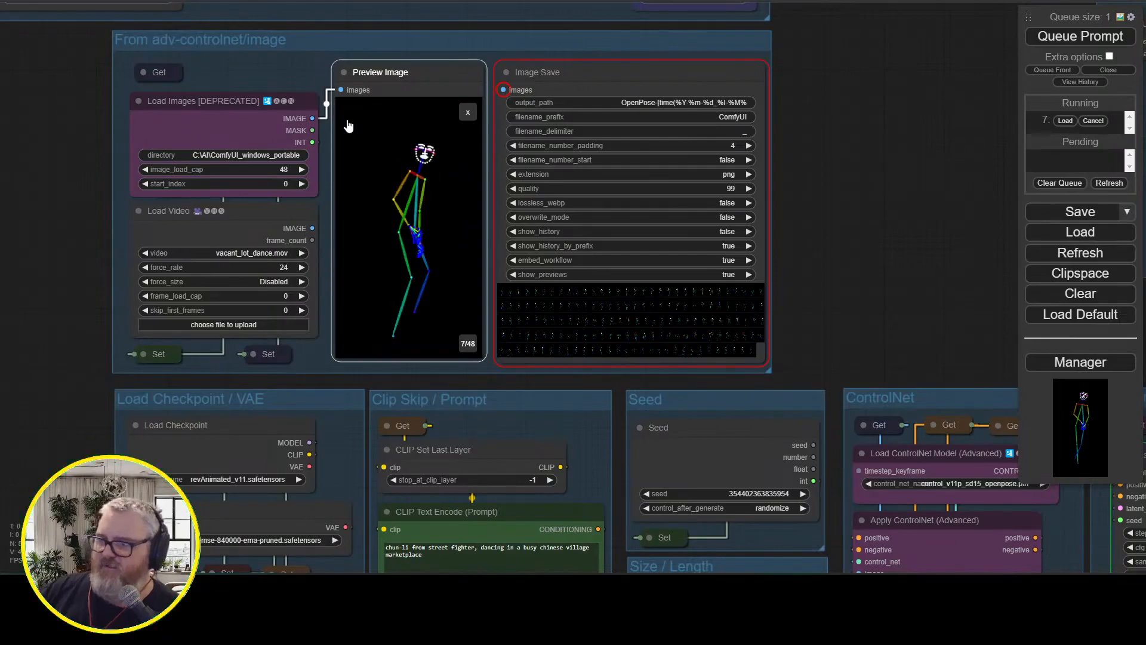
left_click_drag(923, 347, 3, 137)
scroll(3, 137, "down", 2)
left_click(259, 543)
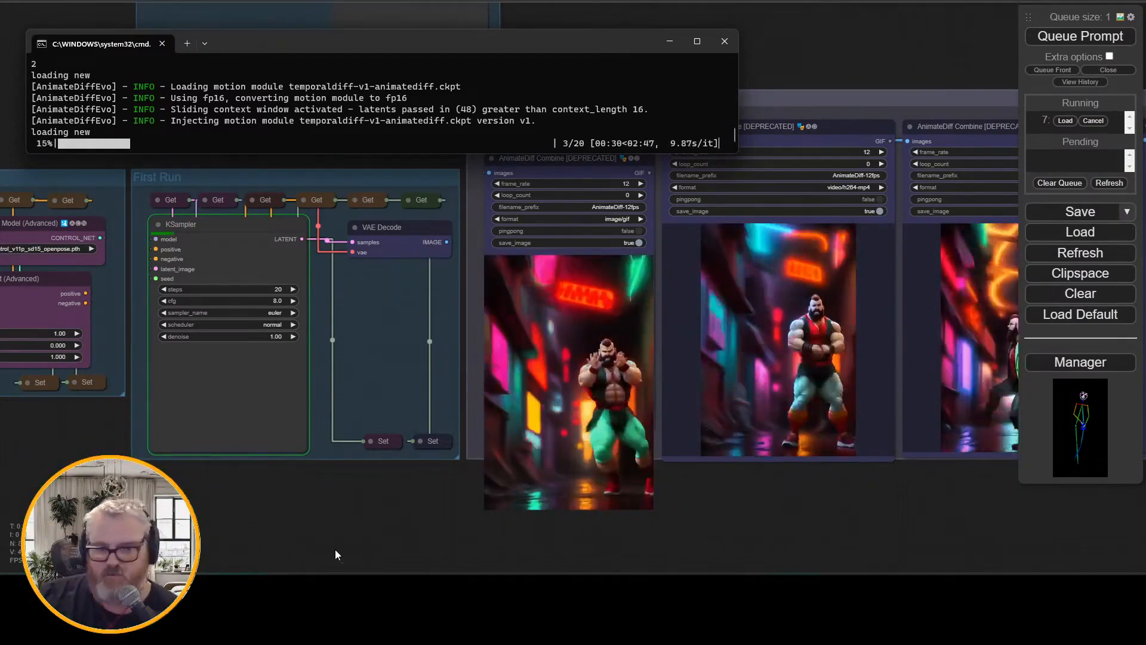
left_click(984, 568)
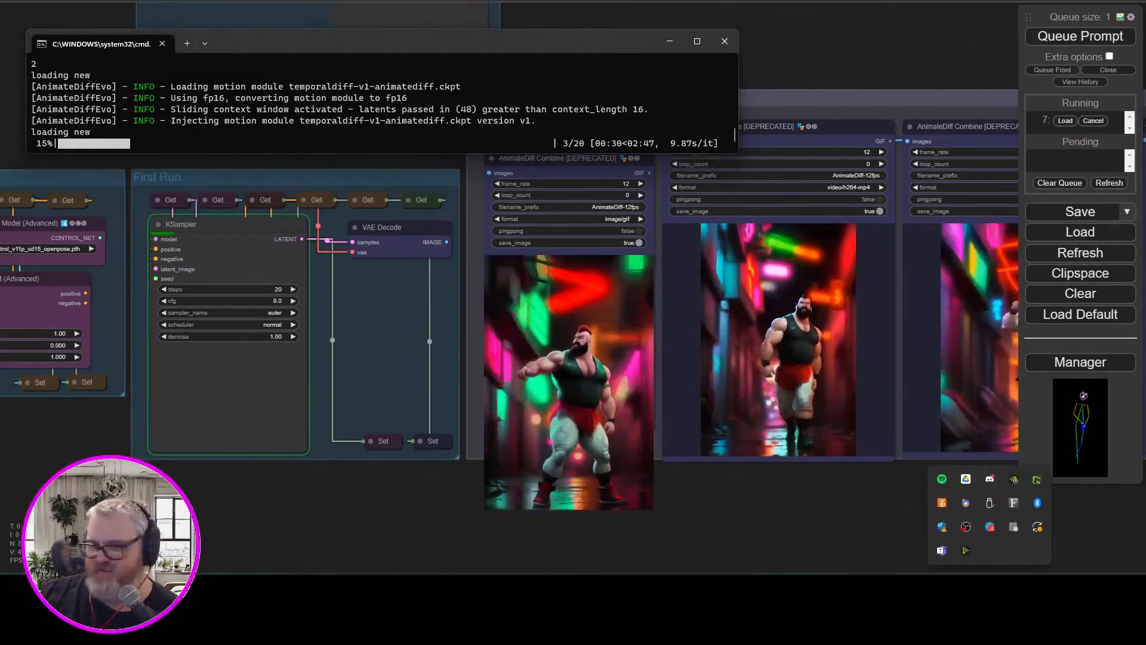
key("Escape")
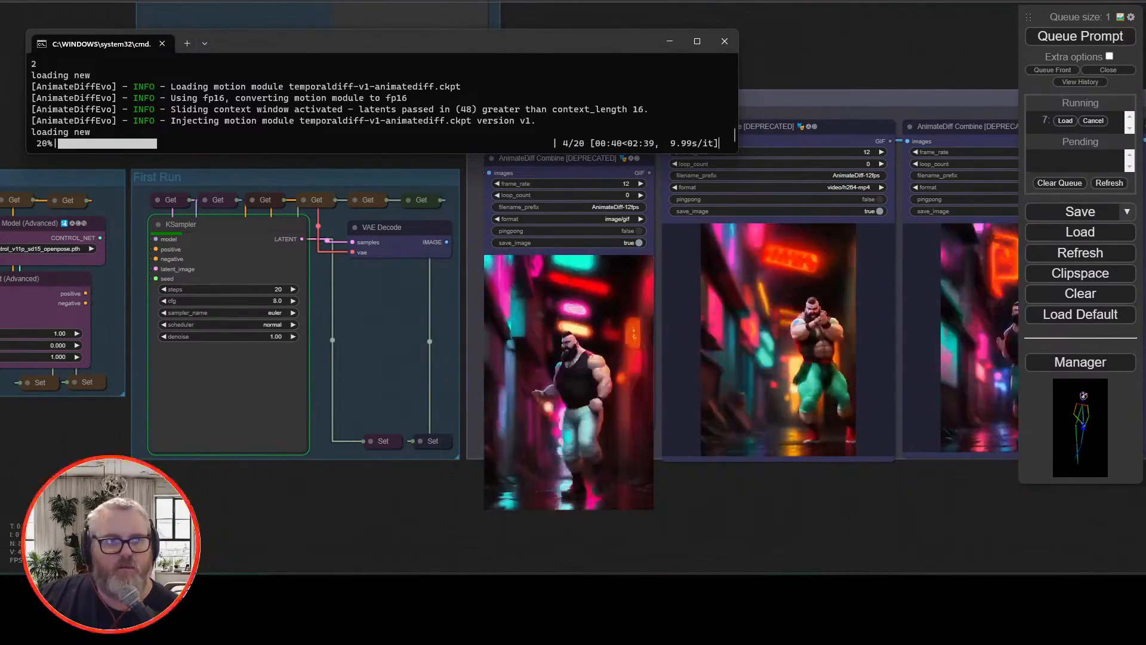
key("super+Print")
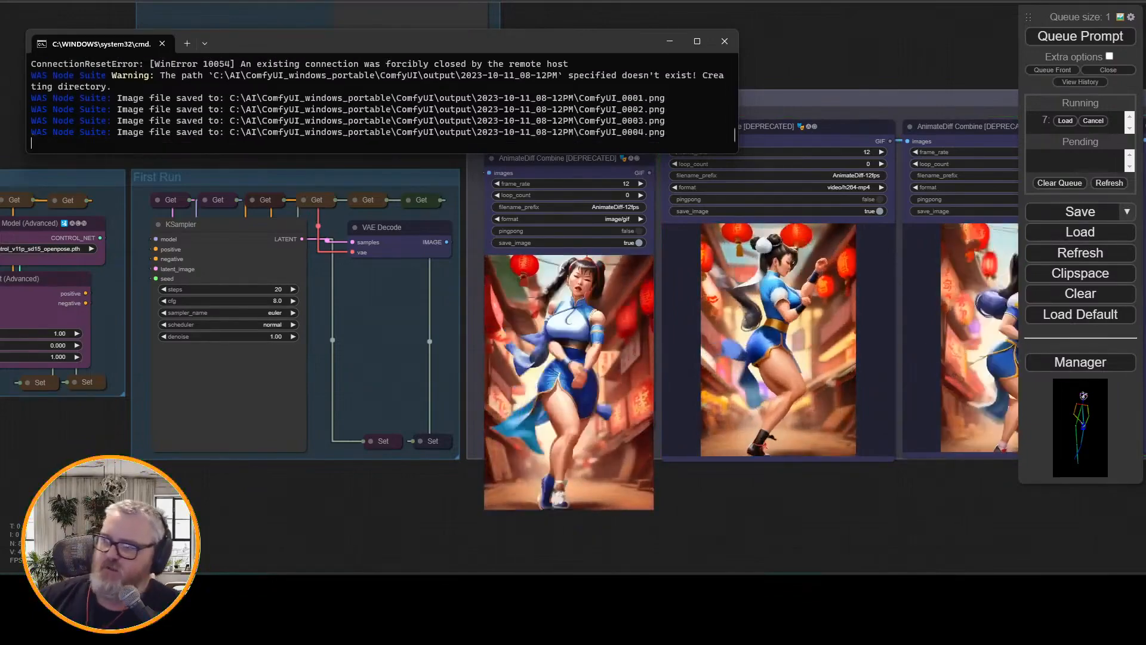
Examine the Chun-Li animations in the Outputs group's three AnimateDiff Combine nodes
left_click(792, 517)
left_click_drag(792, 517, 416, 510)
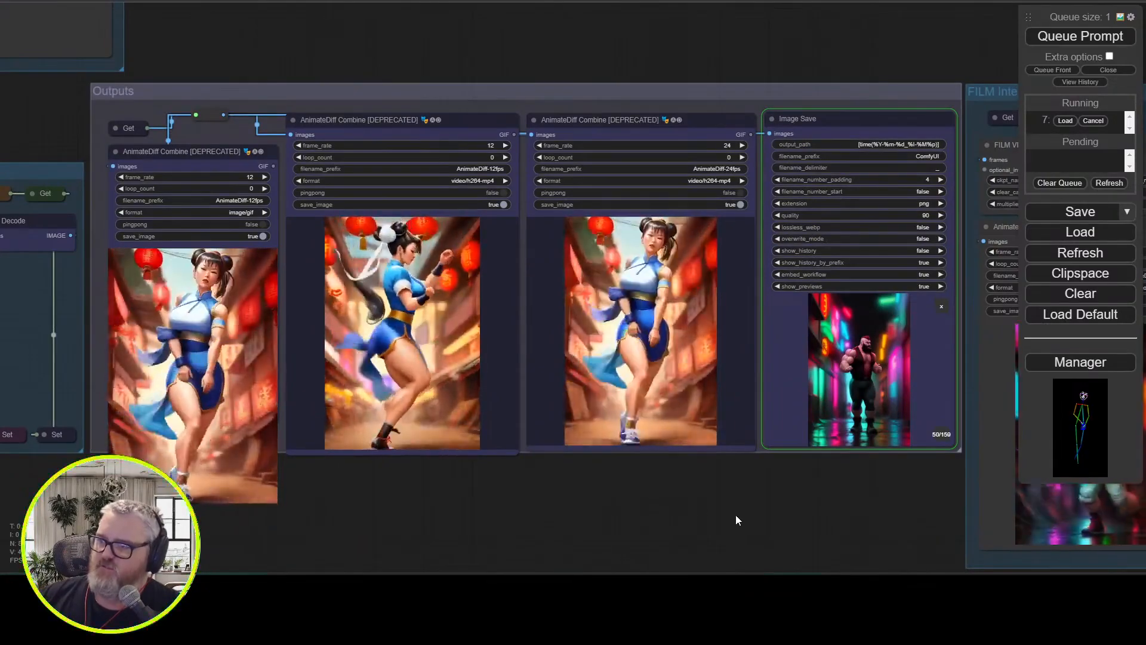
left_click_drag(734, 518, 634, 524)
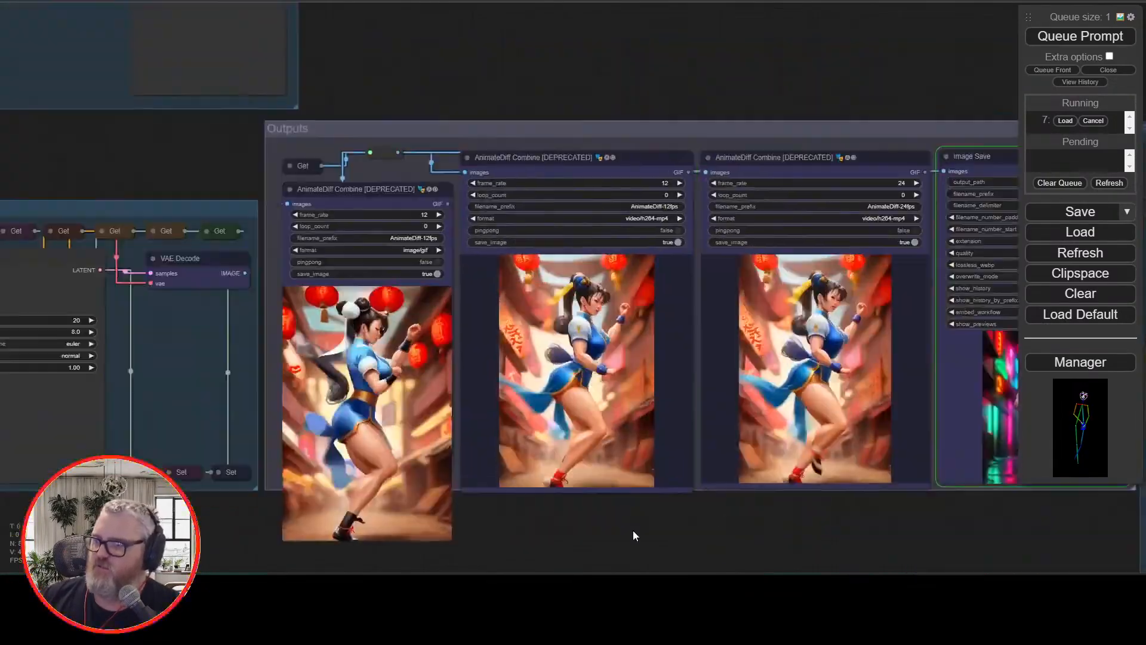
scroll(633, 530, "up", 4)
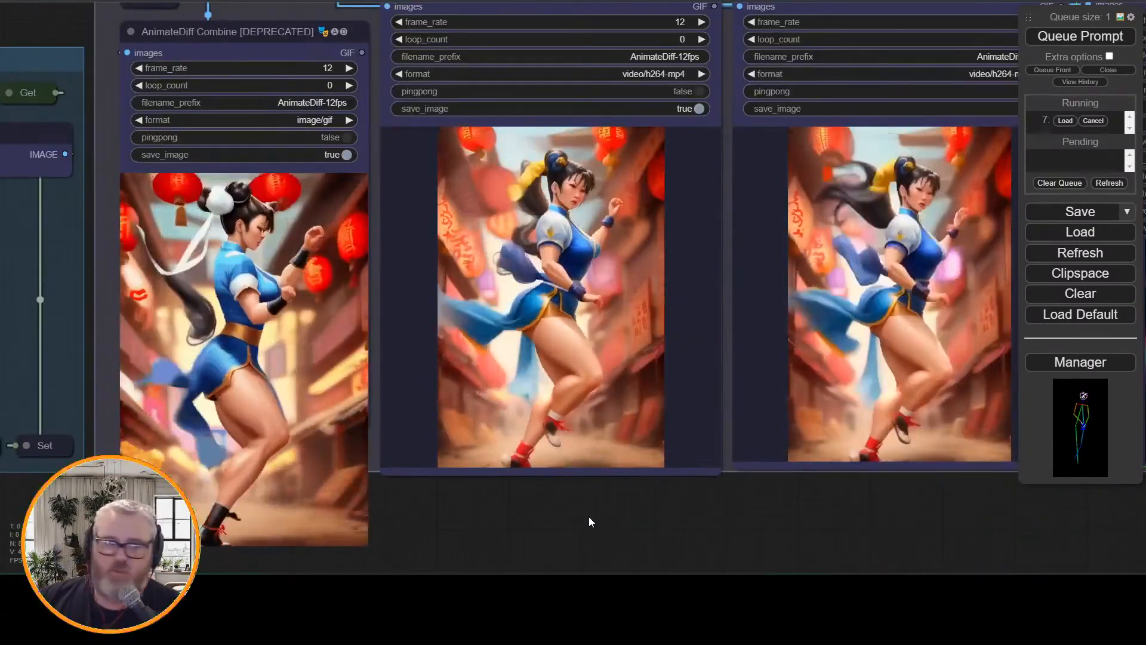
scroll(681, 526, "down", 5)
scroll(680, 525, "down", 2)
left_click_drag(680, 525, 416, 493)
Compare the 12 fps and 24 fps Chun-Li videos and examine the frames in the Outputs group's Image Save node
scroll(585, 514, "up", 4)
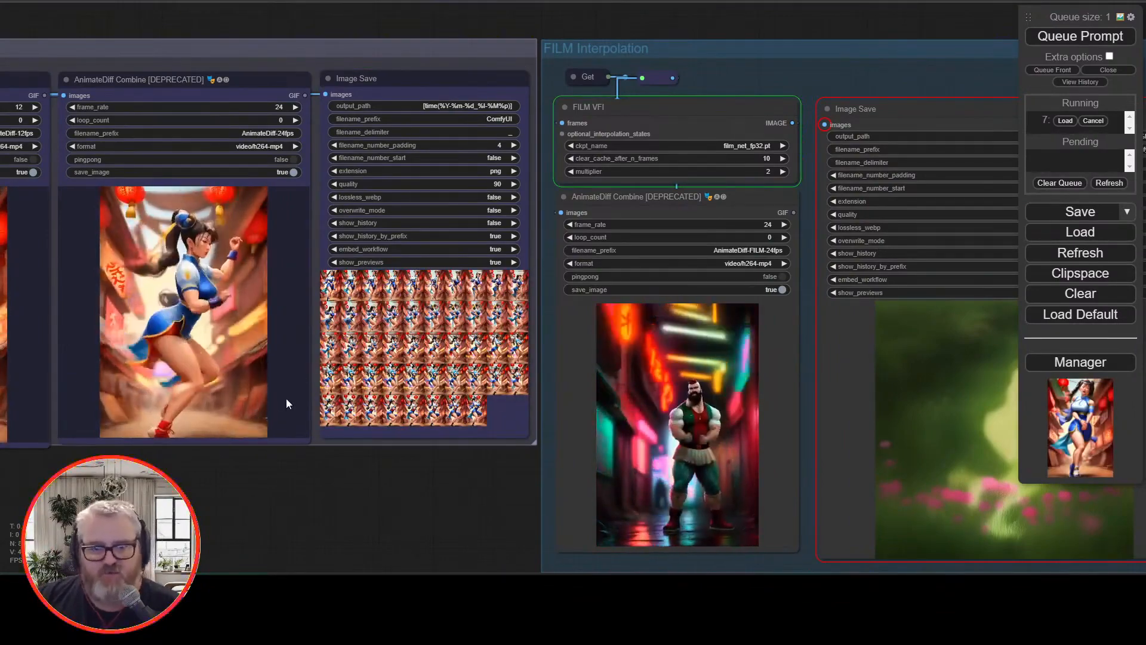
left_click_drag(156, 487, 379, 491)
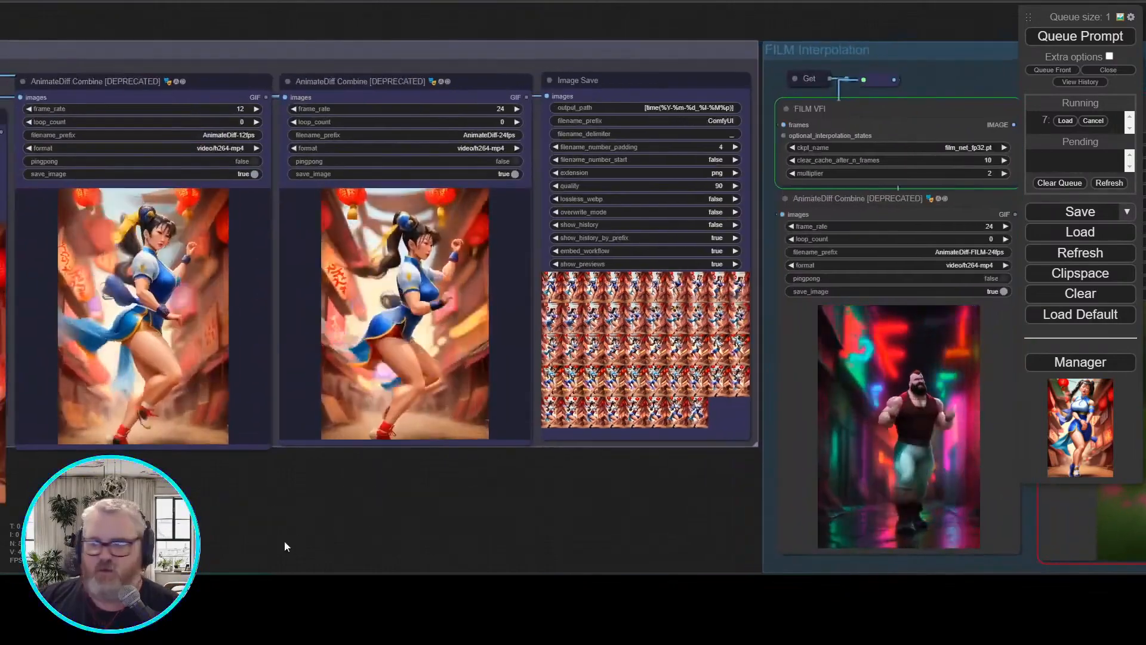
scroll(284, 541, "up", 4)
left_click_drag(622, 489, 376, 523)
scroll(376, 523, "up", 4)
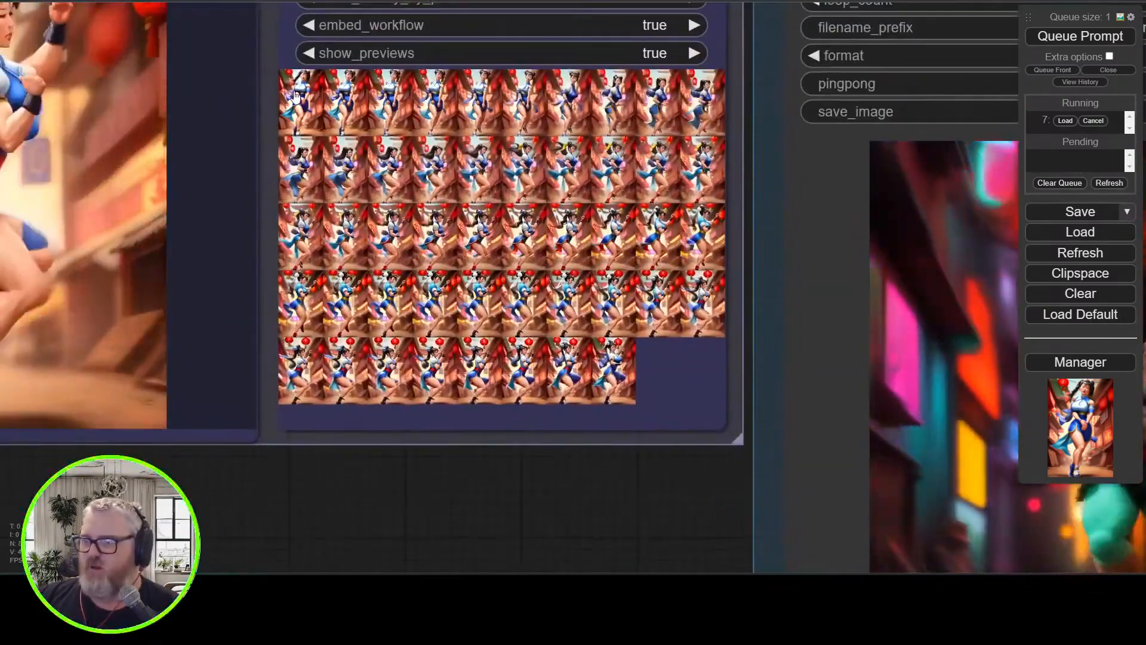
scroll(280, 535, "down", 5)
scroll(388, 504, "down", 3)
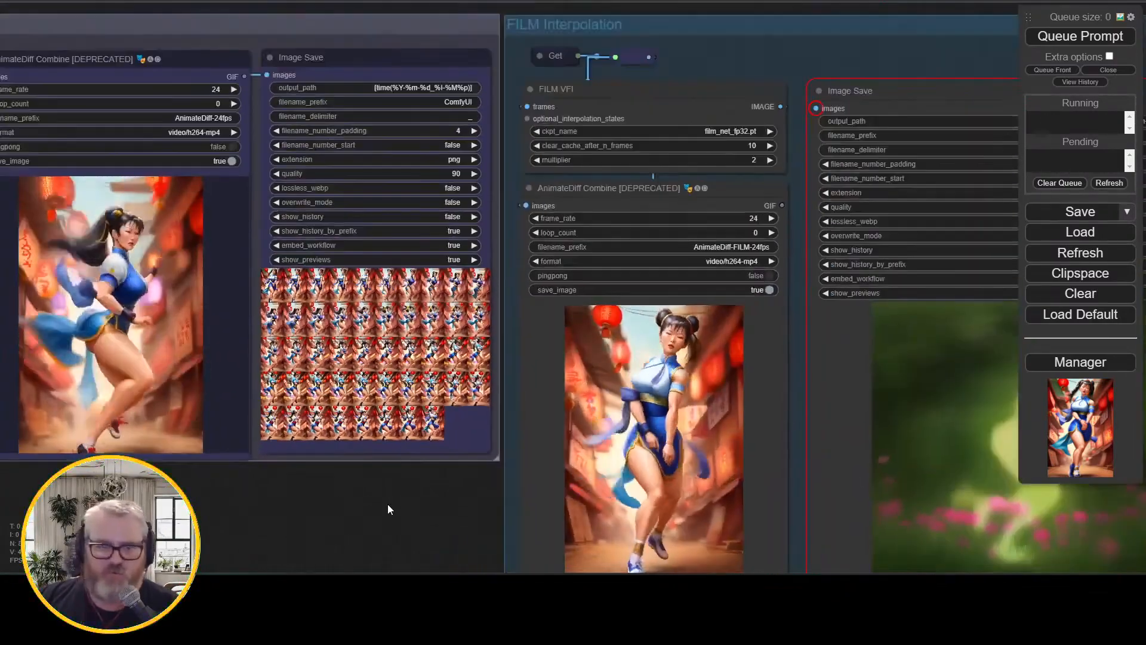
Examine the frame-interpolated Chun-Li video in the FILM Interpolation group
left_click_drag(401, 499, 431, 476)
scroll(315, 461, "down", 2)
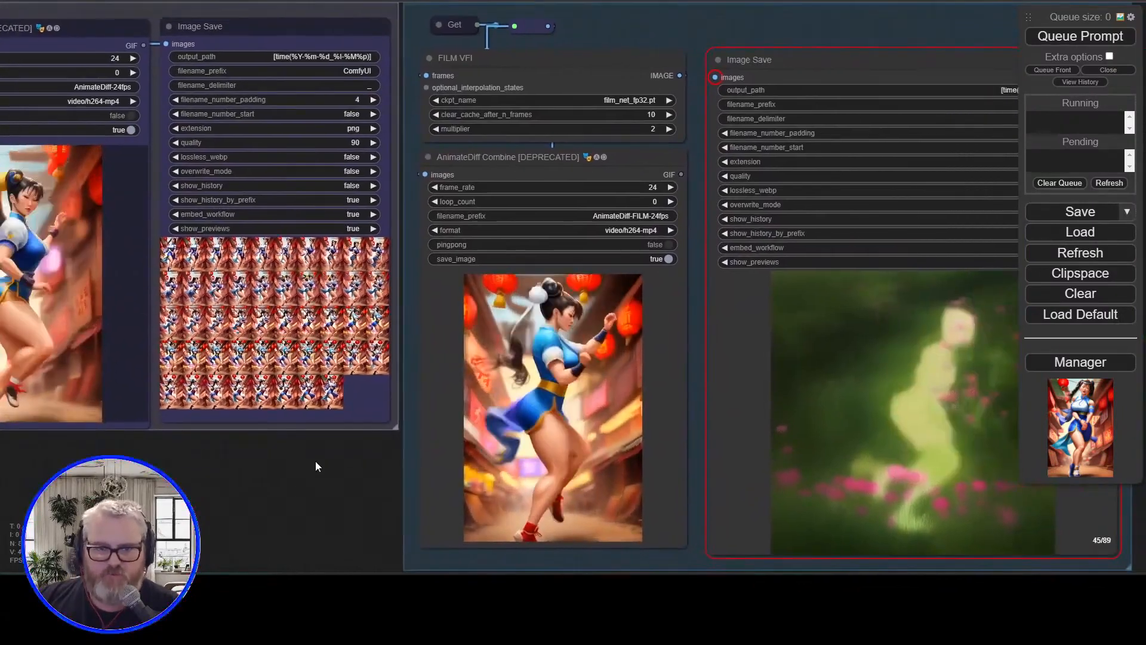
scroll(308, 491, "up", 2)
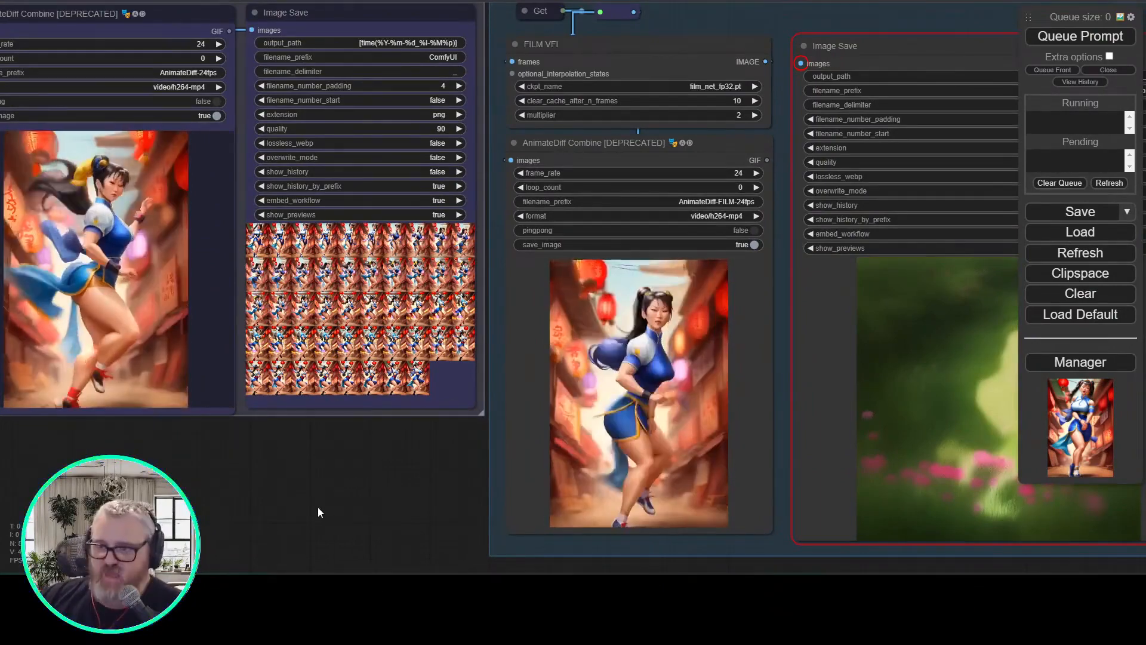
scroll(318, 506, "down", 4)
scroll(287, 502, "up", 4)
Review the workflow from the prompt and ControlNet groups through Outputs, and inspect the AnimateDiff-FILM-24fps video up close
left_click_drag(341, 478, 956, 502)
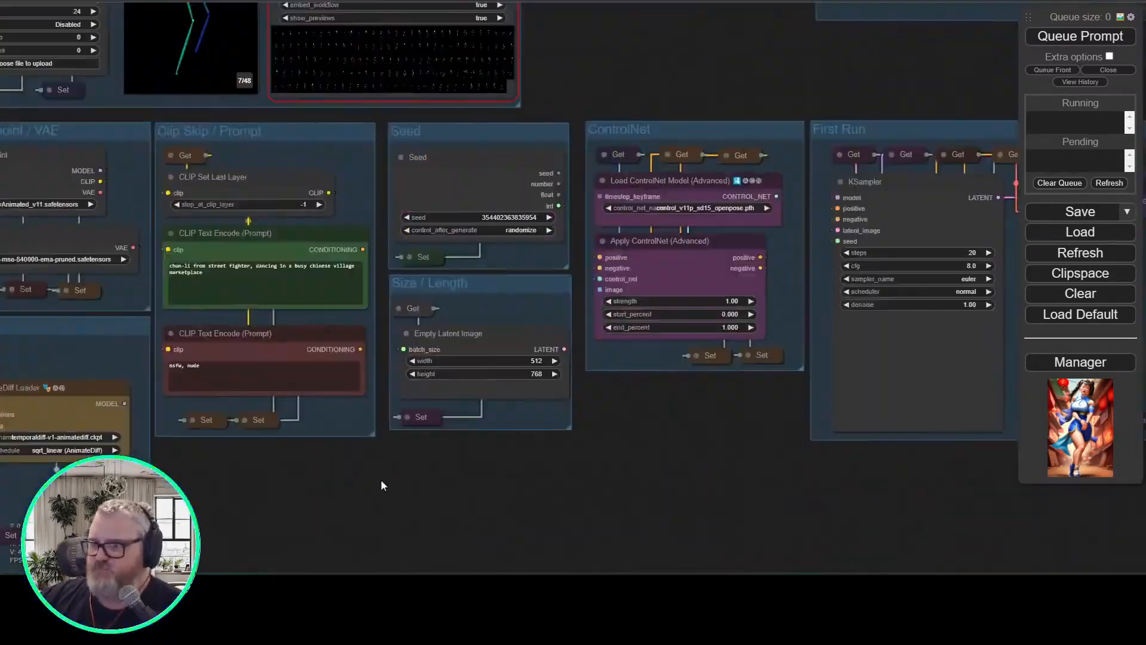
left_click_drag(381, 479, 700, 543)
left_click_drag(1009, 370, 598, 510)
left_click_drag(532, 149, 0, 147)
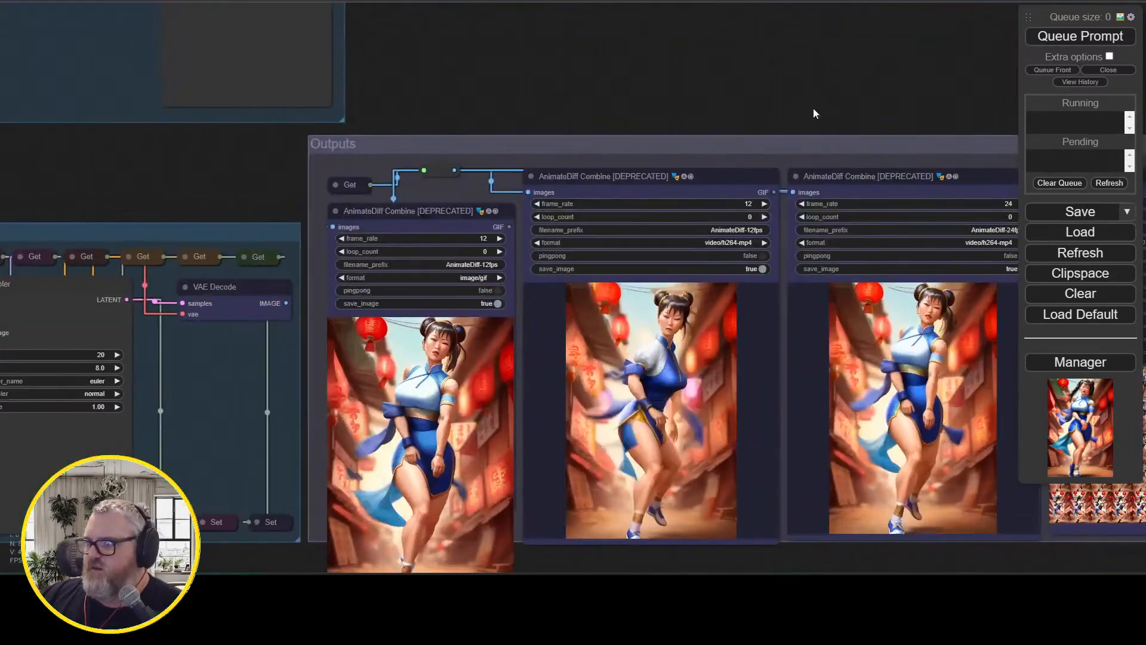
left_click_drag(813, 109, 0, 10)
scroll(246, 496, "up", 5)
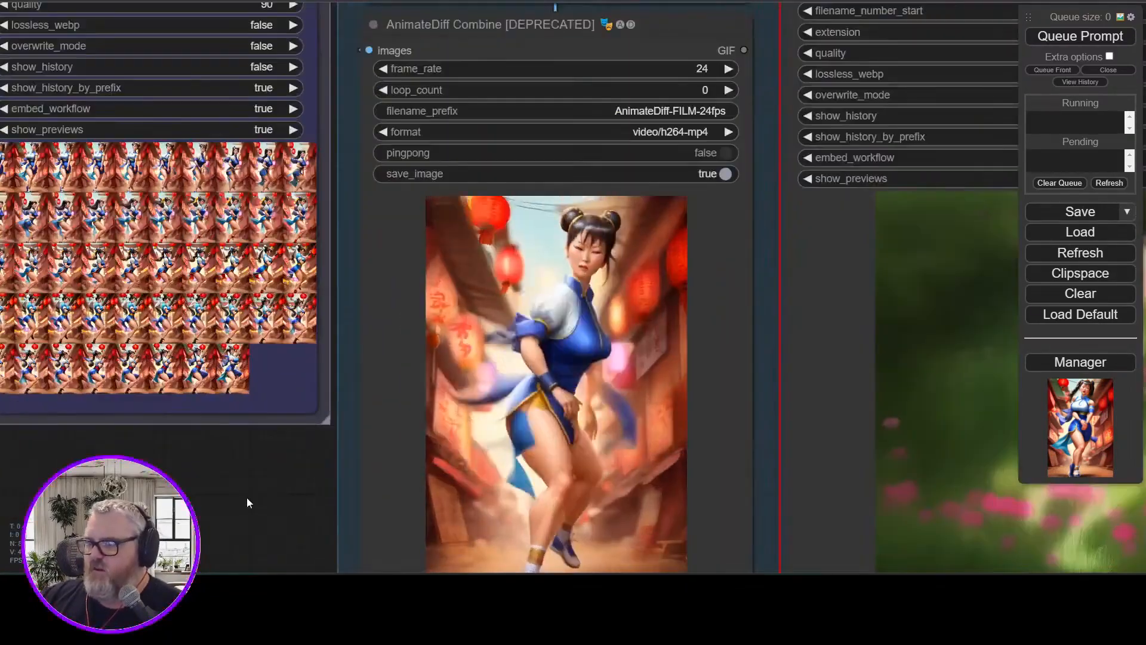
left_click_drag(246, 496, 134, 403)
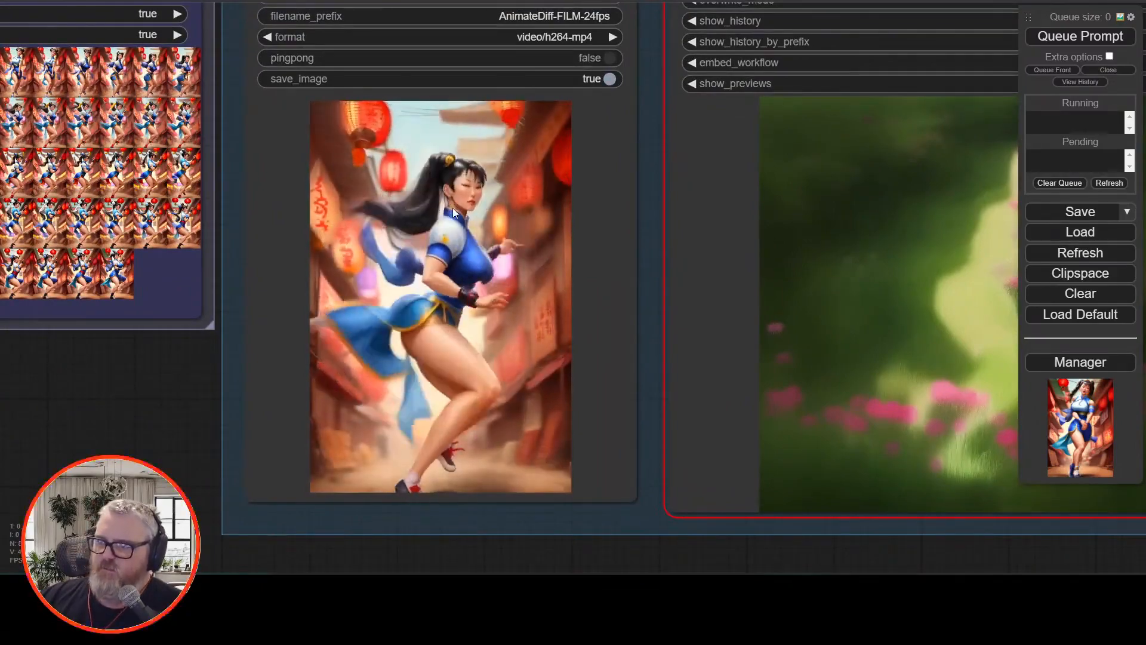
scroll(123, 422, "down", 10)
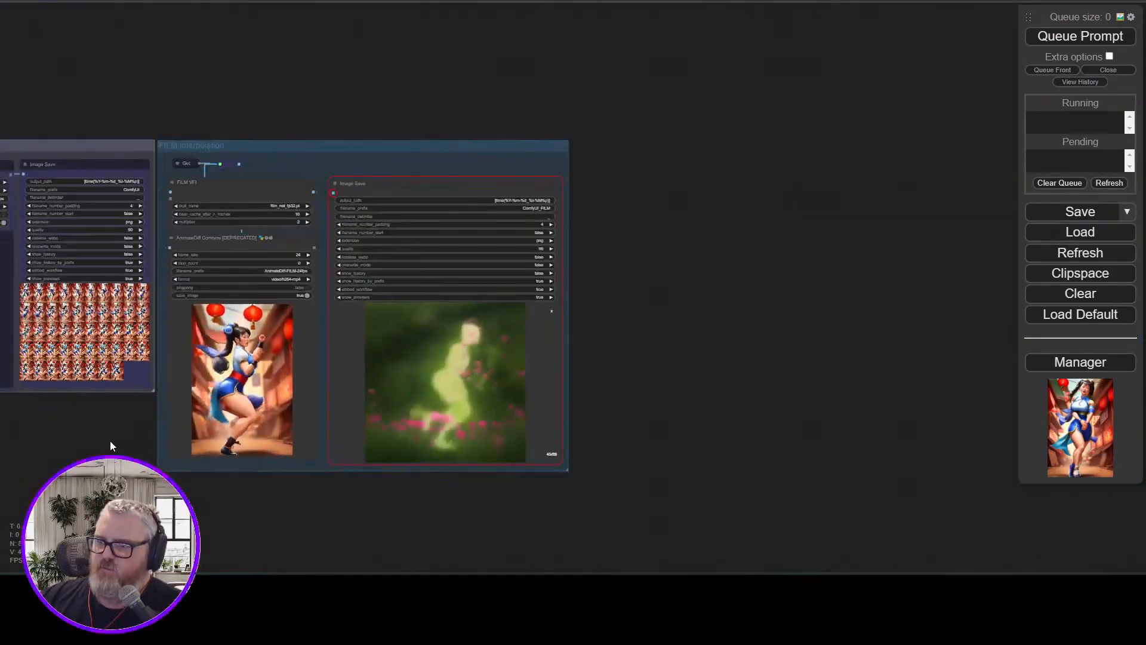
Replace the positive prompt with "blanka from street fighter, dancing in the amazon rainforest" and queue the render
left_click_drag(110, 448, 840, 474)
scroll(629, 436, "up", 4)
scroll(605, 441, "up", 4)
scroll(596, 445, "down", 6)
left_click_drag(102, 406, 316, 503)
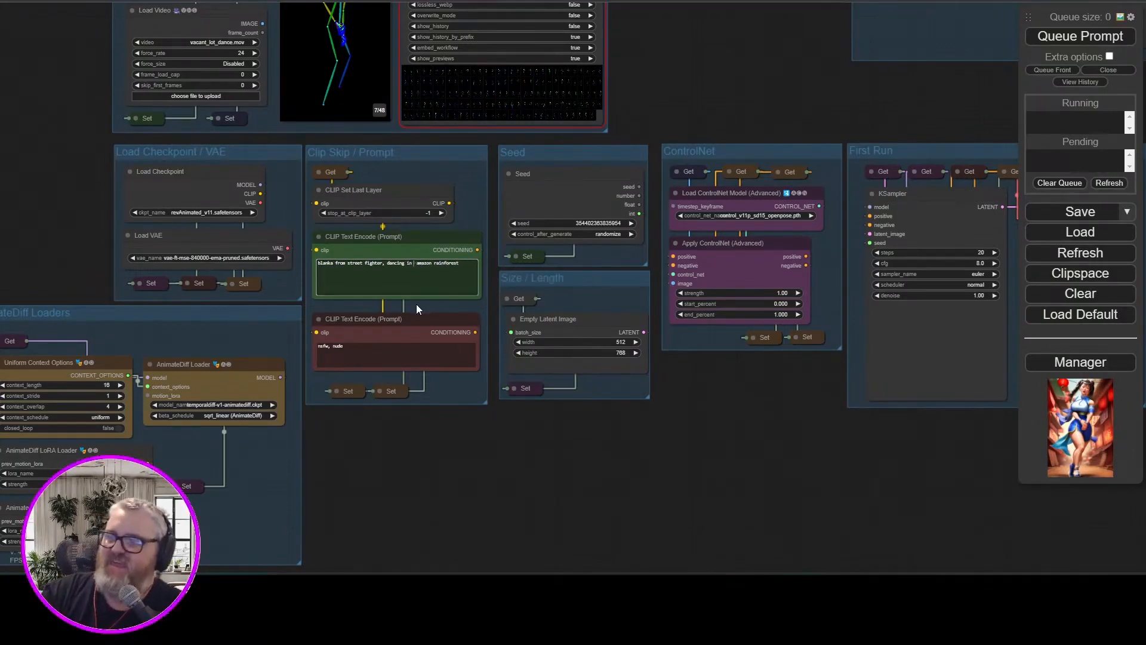
key("BackSpace")
type("the")
left_click(1079, 36)
Look over the First Run, Outputs and FILM Interpolation groups while the Blanka animation renders
scroll(412, 450, "up", 5)
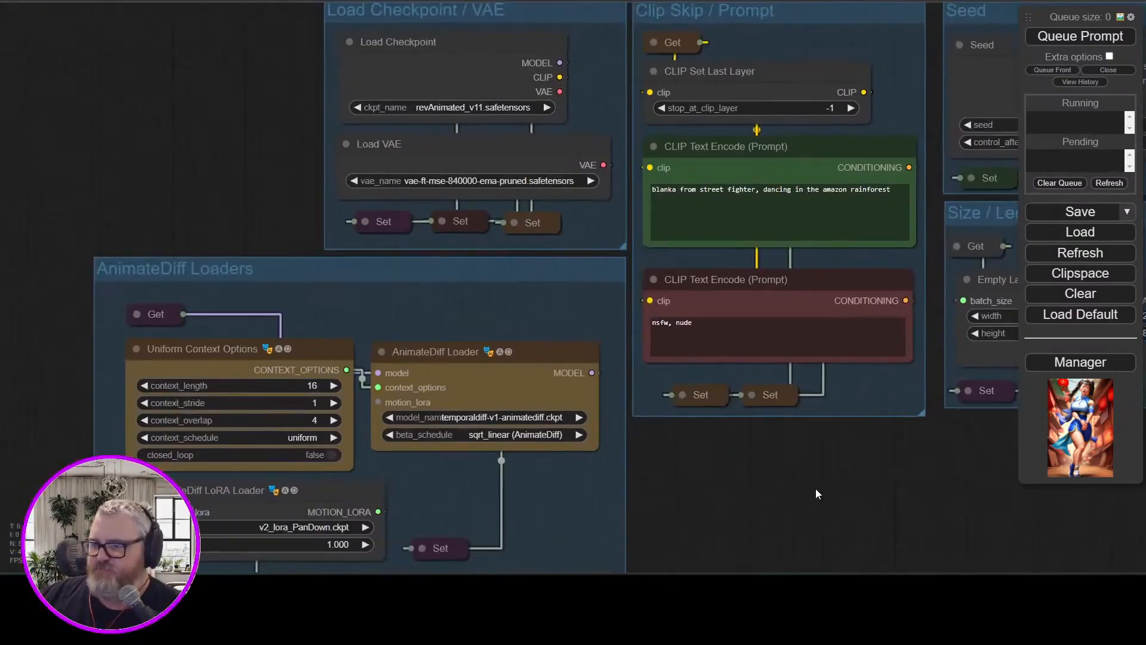
left_click_drag(816, 491, 415, 498)
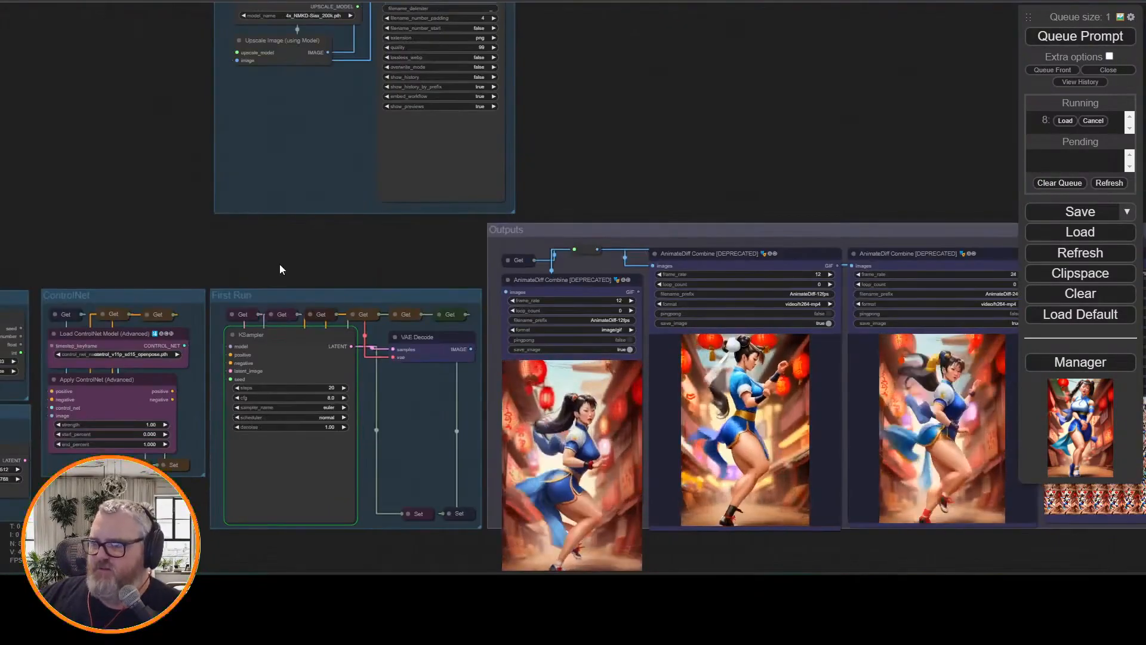
left_click_drag(375, 260, 141, 154)
scroll(539, 461, "up", 4)
scroll(633, 464, "down", 3)
left_click_drag(701, 464, 381, 460)
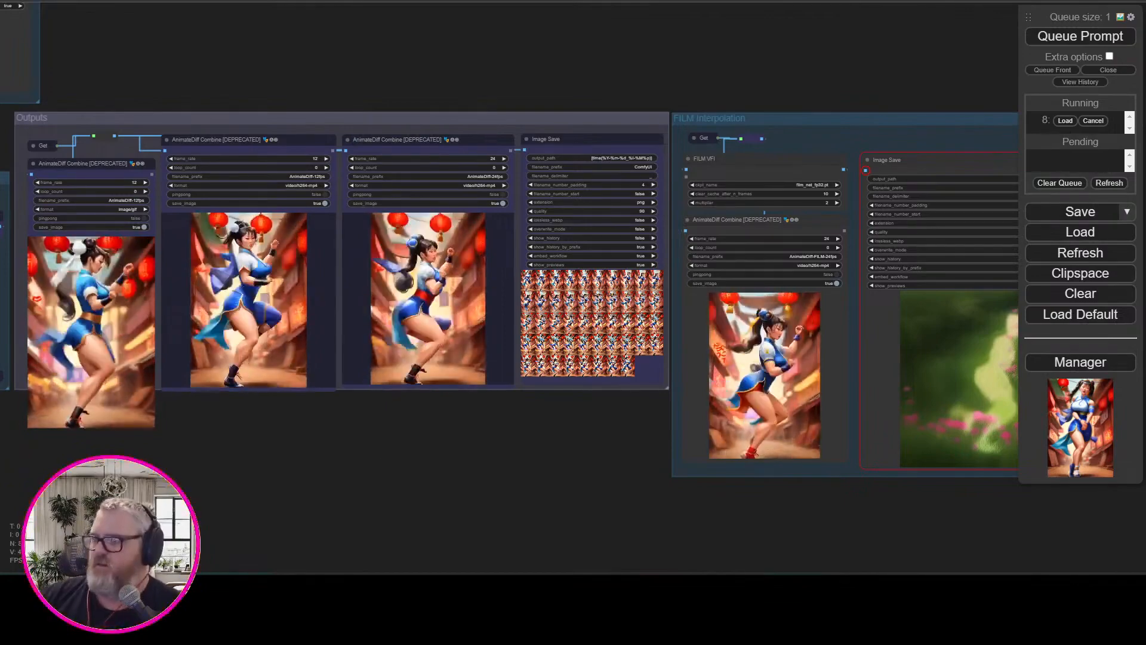
left_click_drag(381, 460, 486, 465)
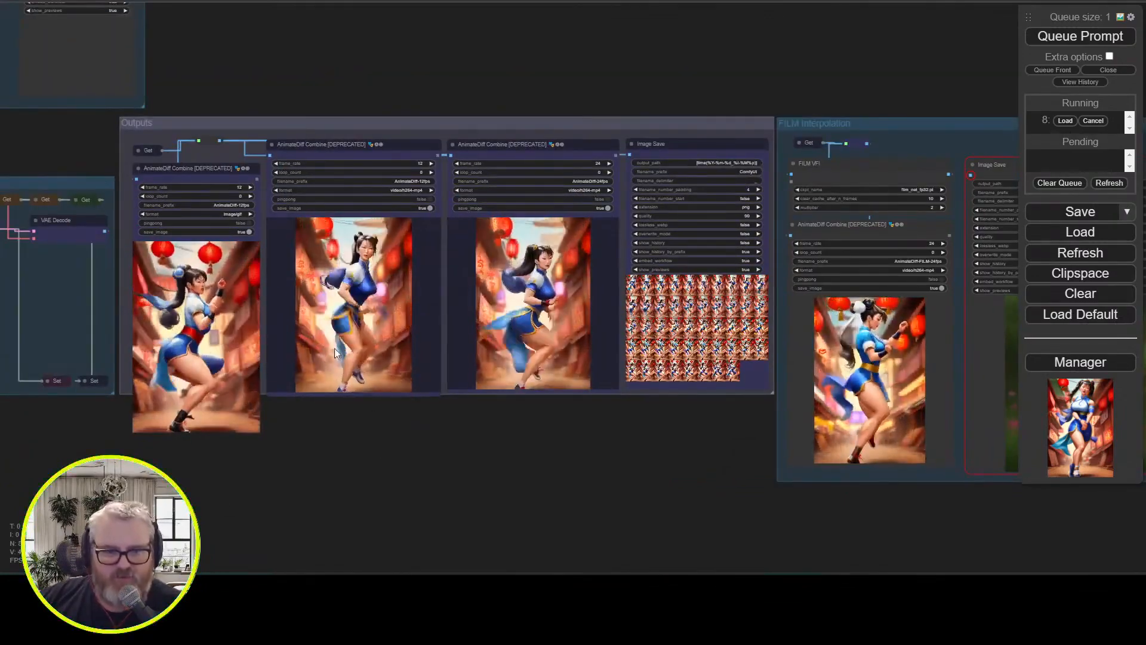
left_click_drag(391, 469, 464, 505)
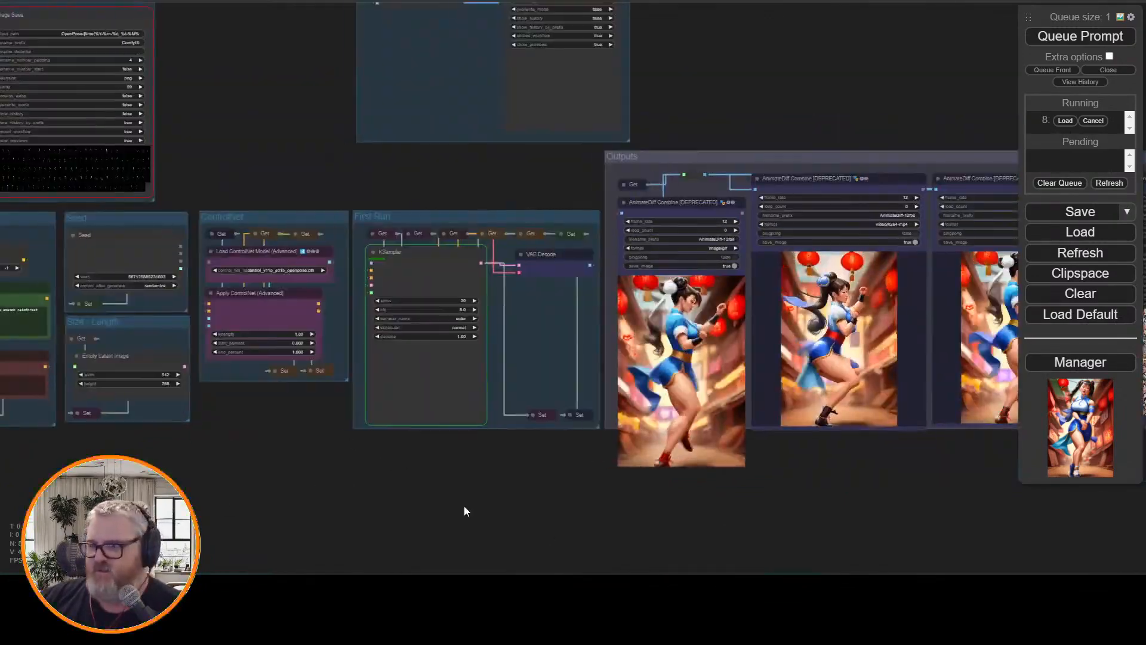
Follow the Blanka render from the KSampler to the Outputs group and examine its finished animations
scroll(417, 470, "up", 5)
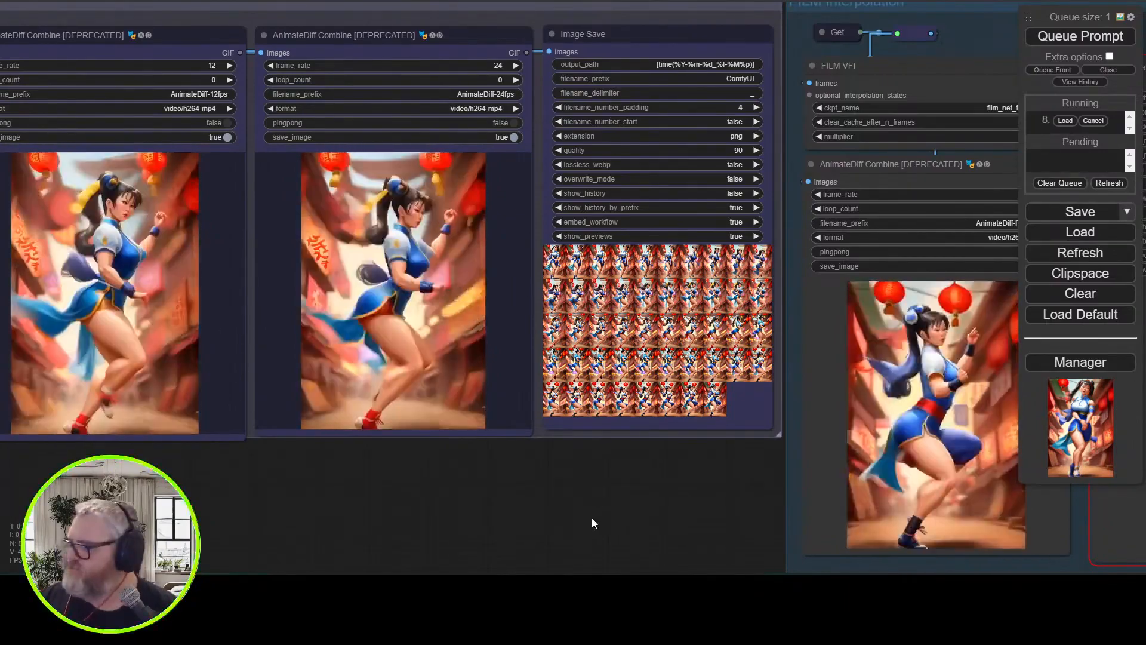
left_click_drag(592, 517, 808, 524)
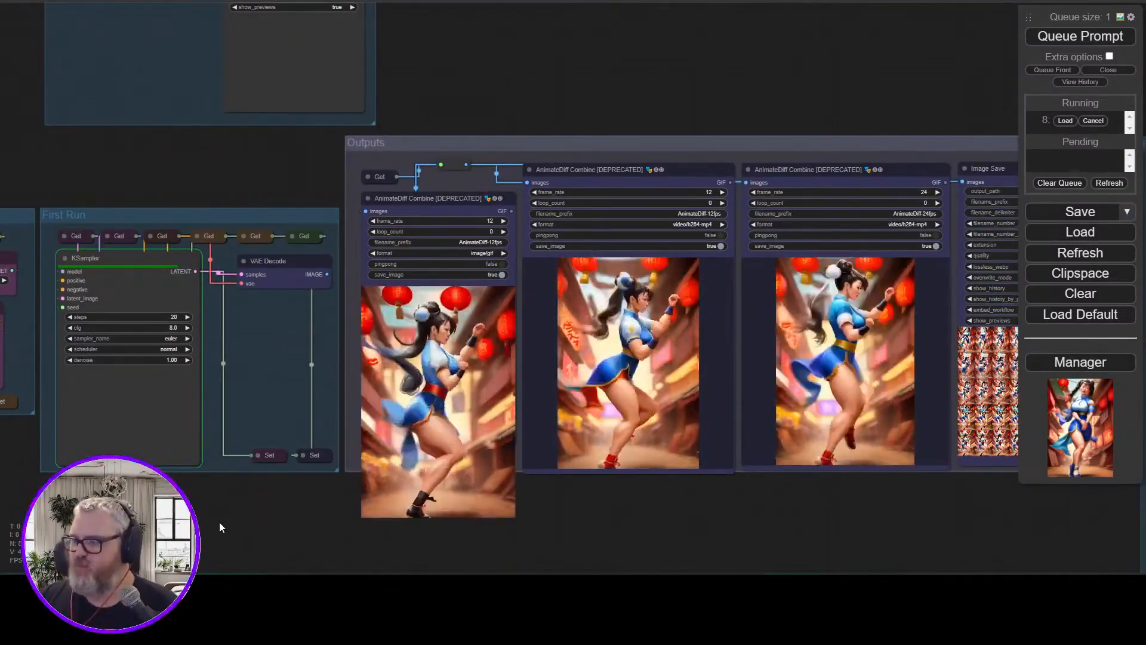
left_click_drag(219, 521, 585, 511)
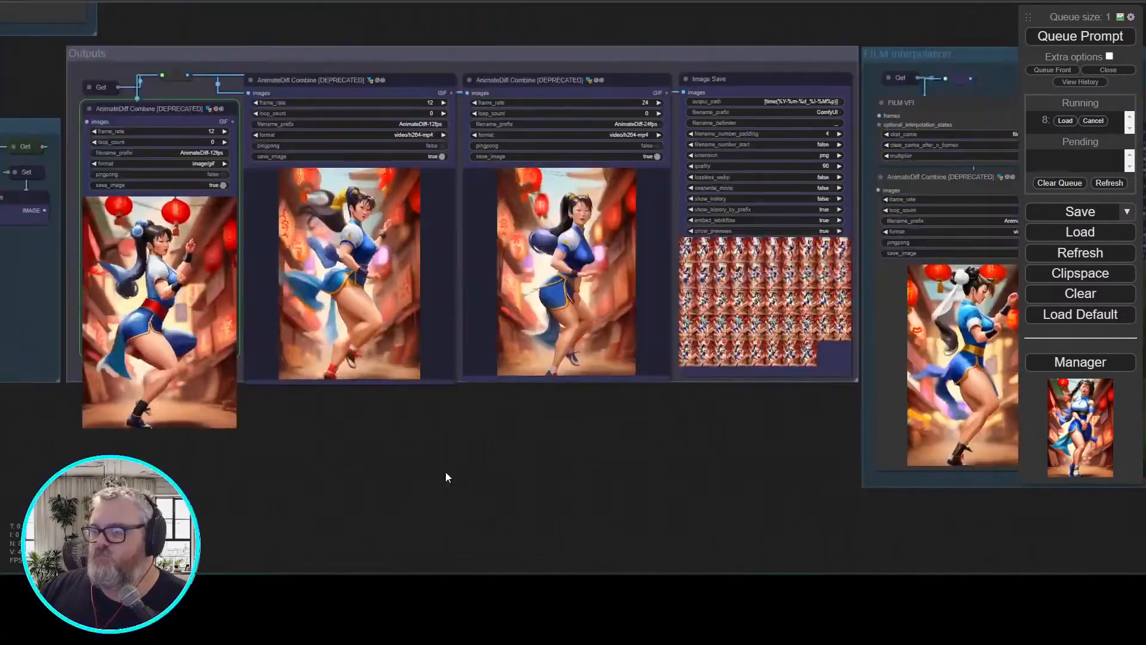
scroll(445, 472, "up", 2)
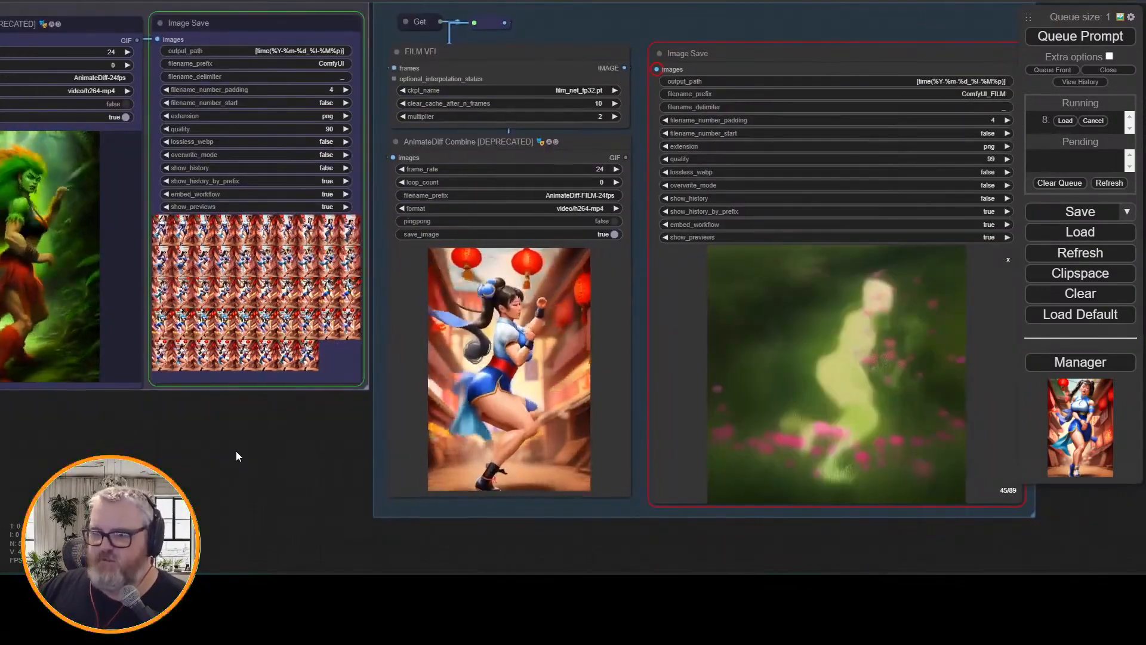
Load the photon_v1.safetensors checkpoint and replace the positive prompt with "mr bean, dancing in a french village"
left_click_drag(235, 453, 328, 485)
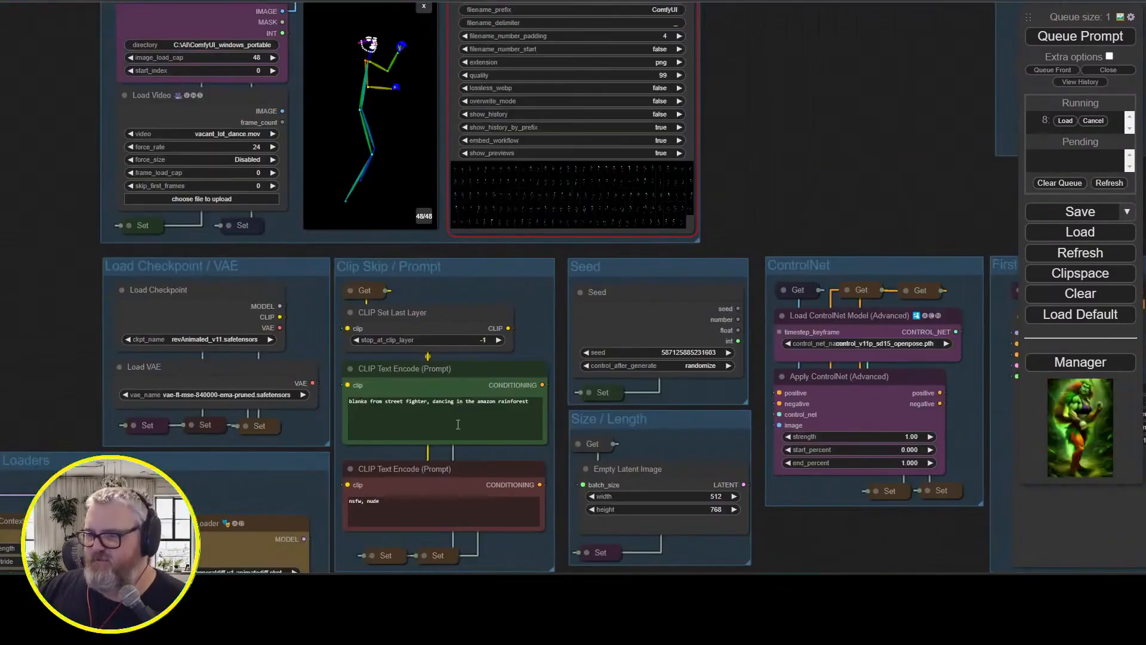
left_click(212, 339)
left_click(292, 429)
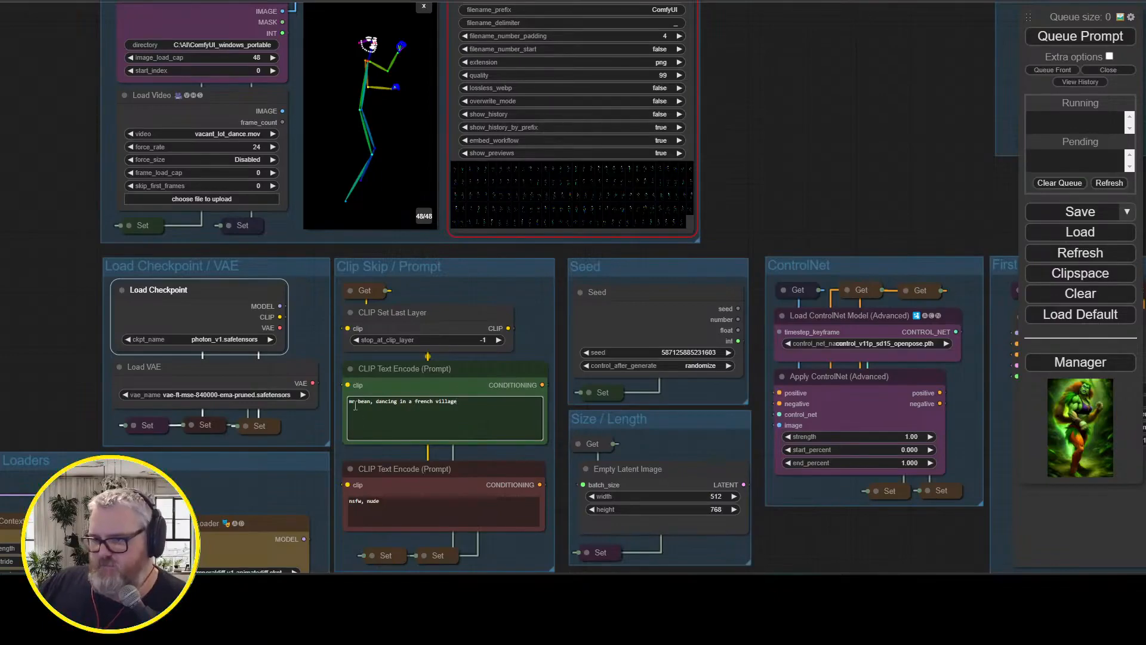
Set the image load cap of the Load Images node to 16 and queue the Mr Bean render
left_click_drag(571, 268, 826, 267)
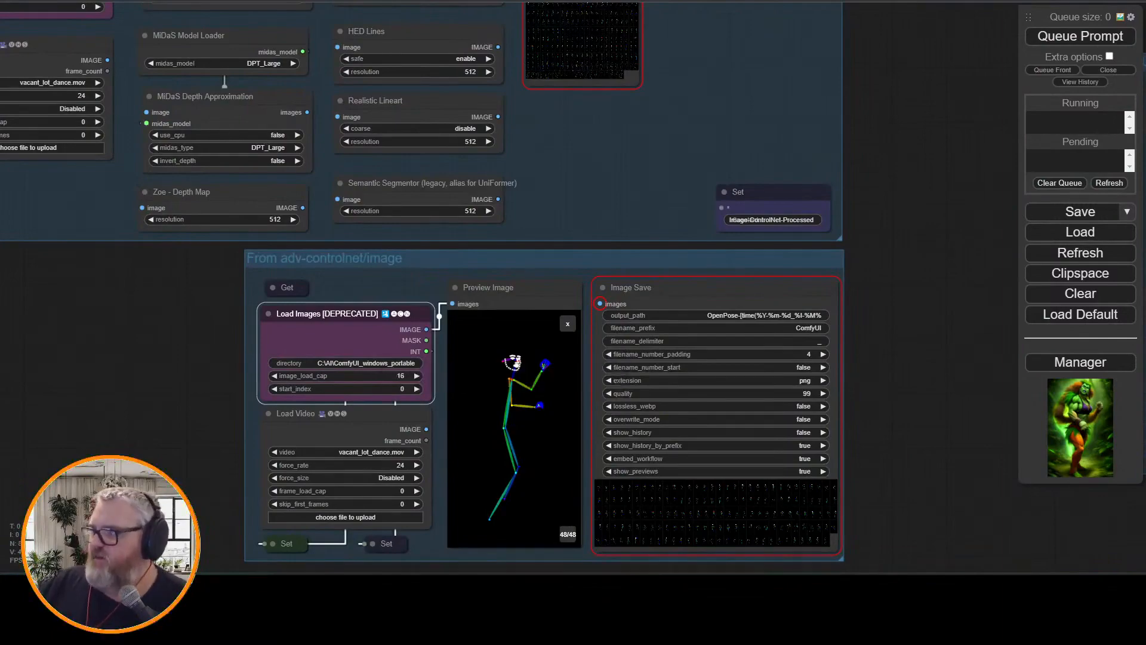
left_click_drag(859, 352, 327, 133)
left_click_drag(579, 290, 292, 111)
left_click_drag(553, 176, 390, 121)
Check the Mr Bean render's sampling progress in the console window
mouse_move(249, 534)
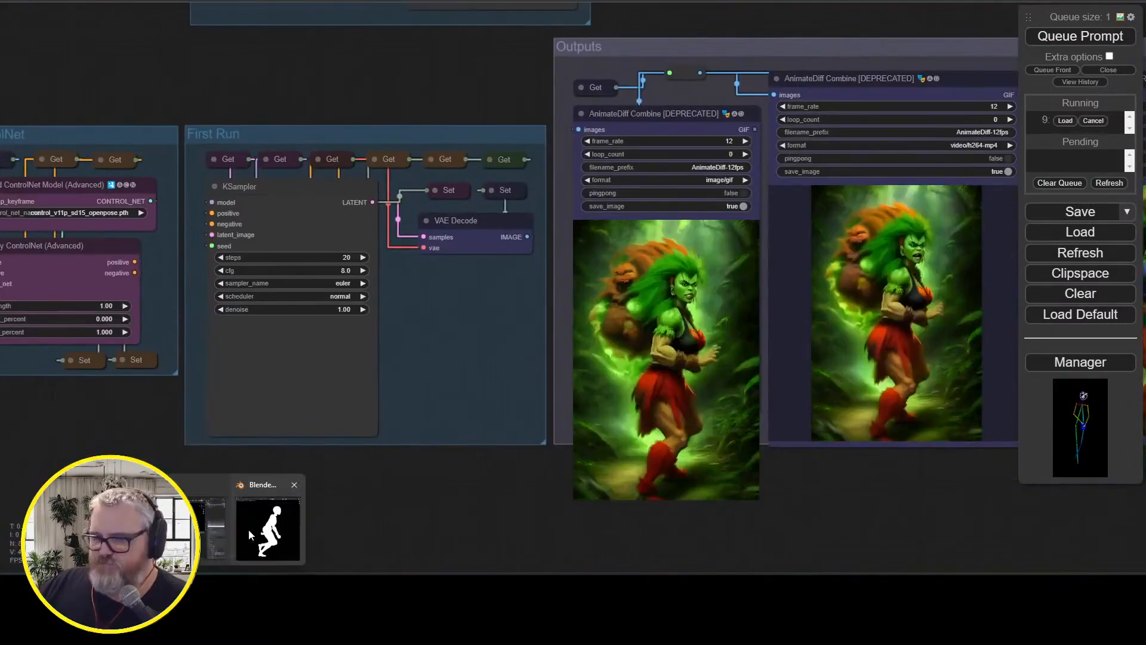
mouse_move(191, 588)
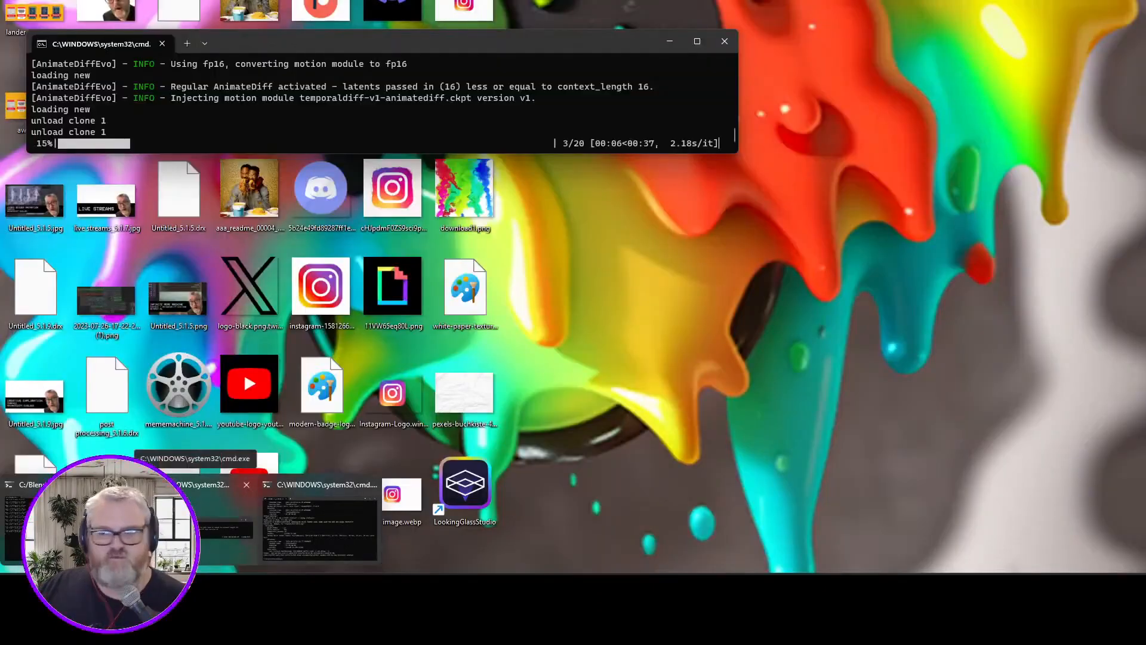
left_click(220, 521)
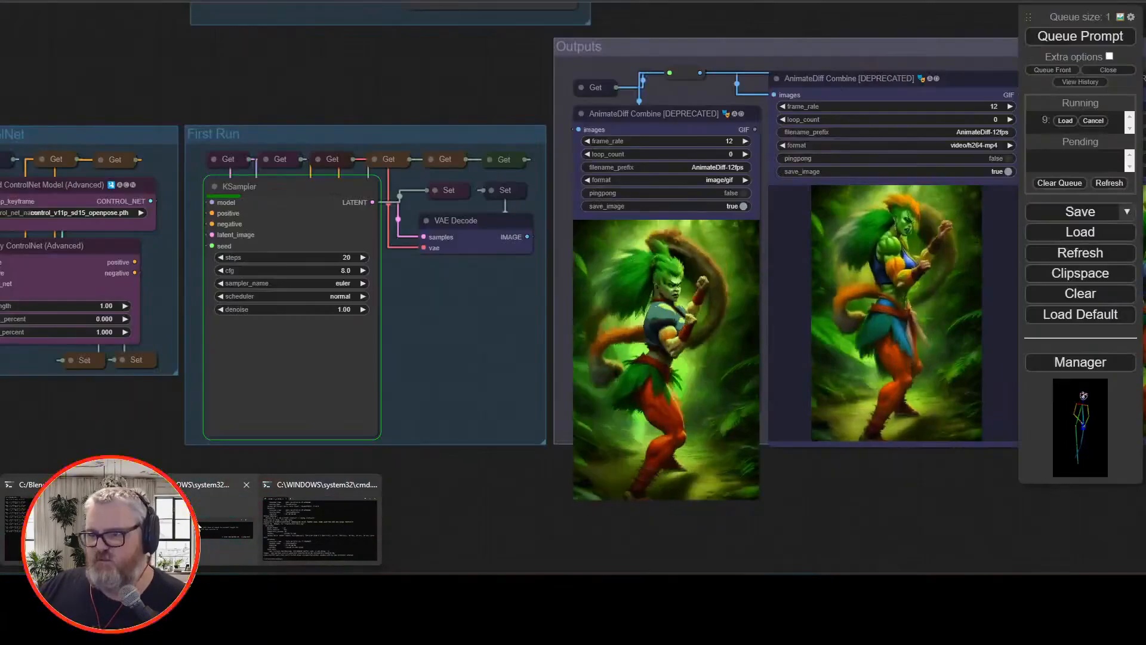
Examine the finished Mr Bean animations and saved frames in the Outputs group up close
left_click_drag(1122, 496, 757, 504)
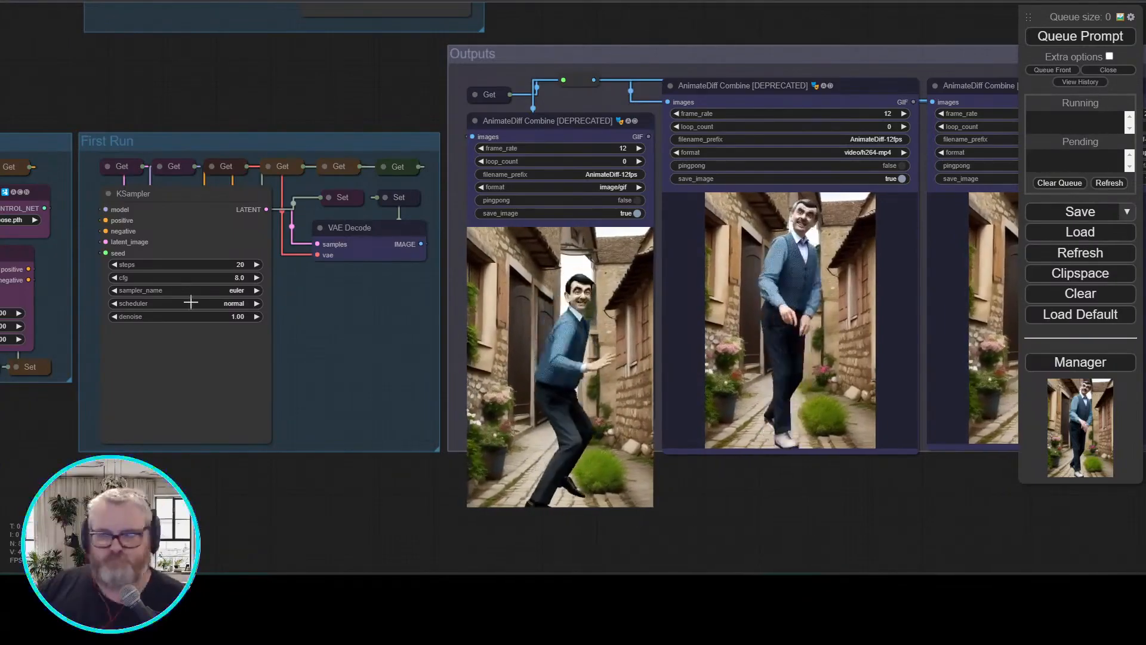
left_click_drag(851, 516, 507, 470)
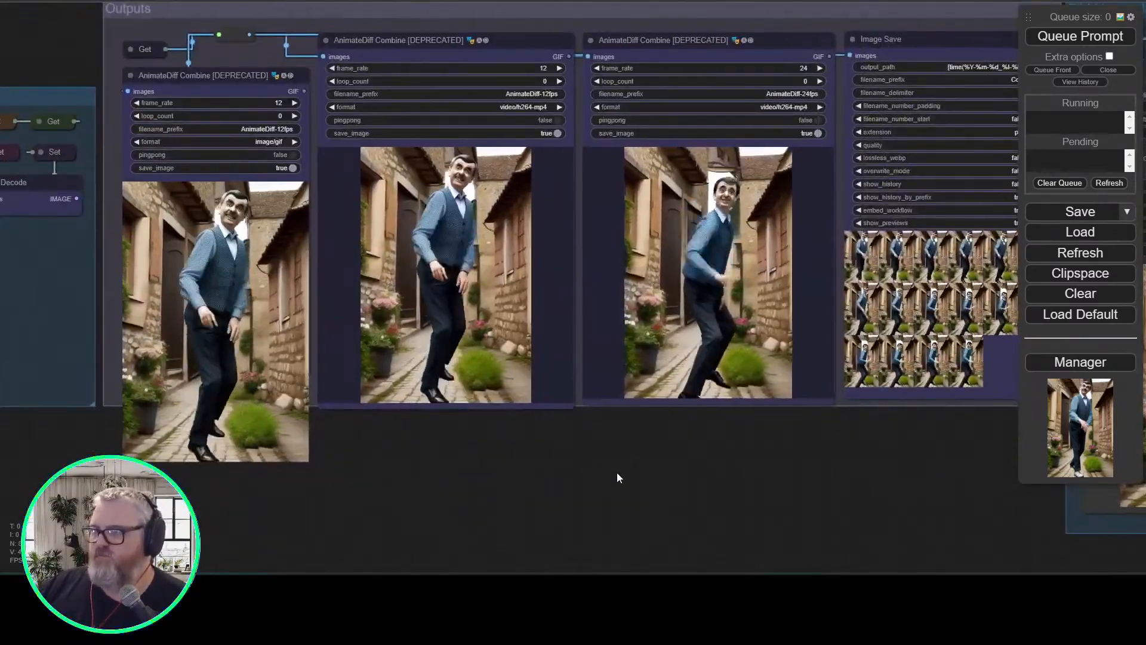
scroll(466, 460, "up", 4)
left_click_drag(446, 467, 620, 531)
left_click_drag(1057, 538, 599, 544)
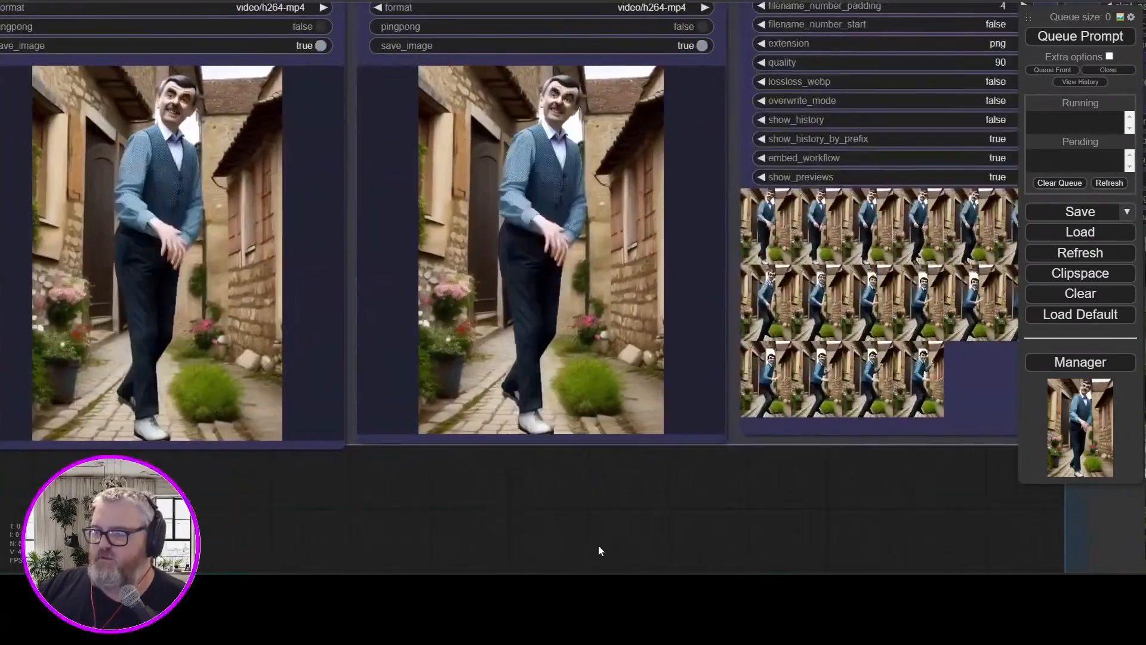
left_click_drag(822, 529, 723, 486)
Set the image load cap of the Load Images node to 0 and queue a render of all pose frames
scroll(328, 484, "down", 4)
left_click_drag(413, 481, 874, 464)
left_click_drag(328, 461, 638, 471)
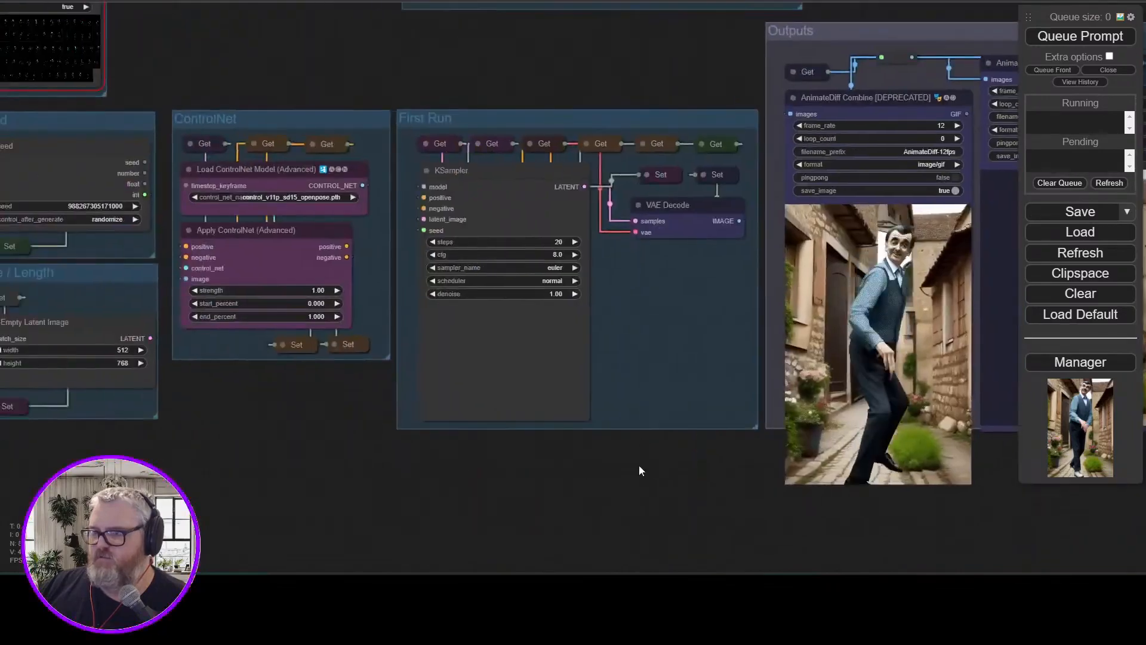
left_click_drag(207, 52, 802, 516)
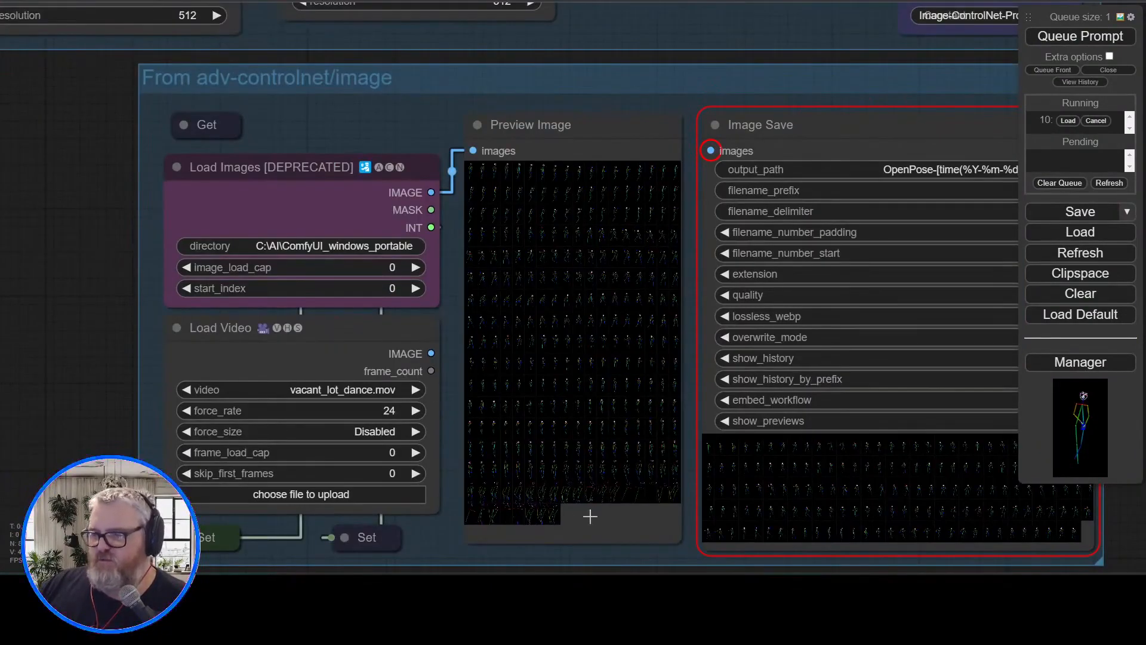
Inspect single pose frames in the Preview Image node and check the full-length render's progress in the console
left_click(470, 174)
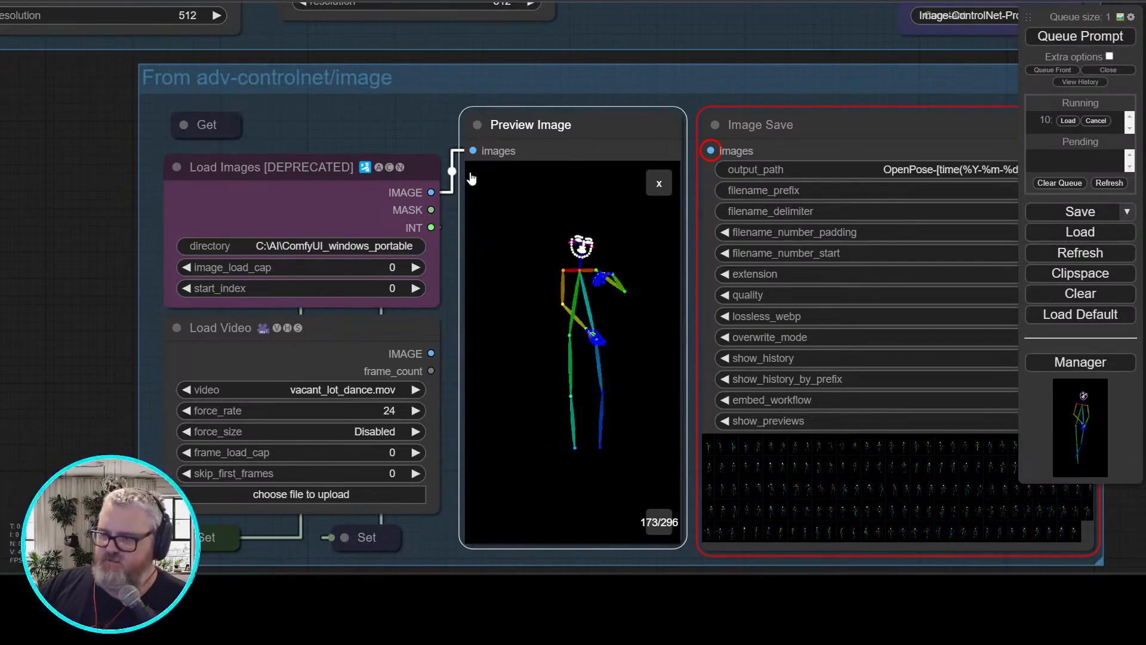
scroll(87, 316, "down", 4)
left_click_drag(86, 317, 0, 256)
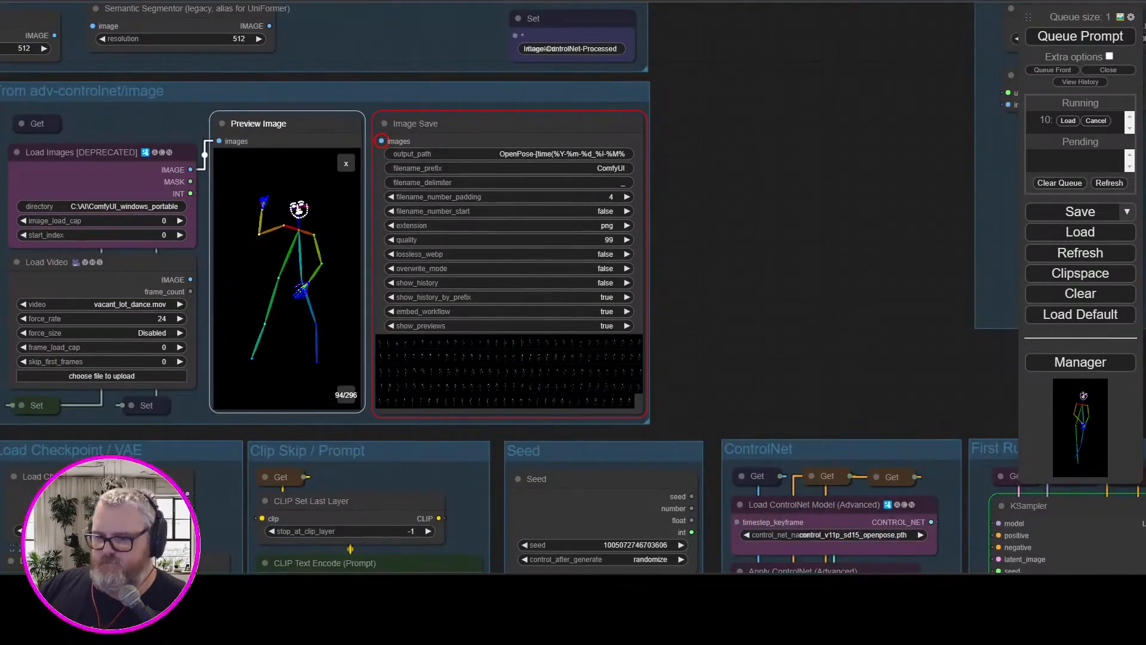
left_click(219, 523)
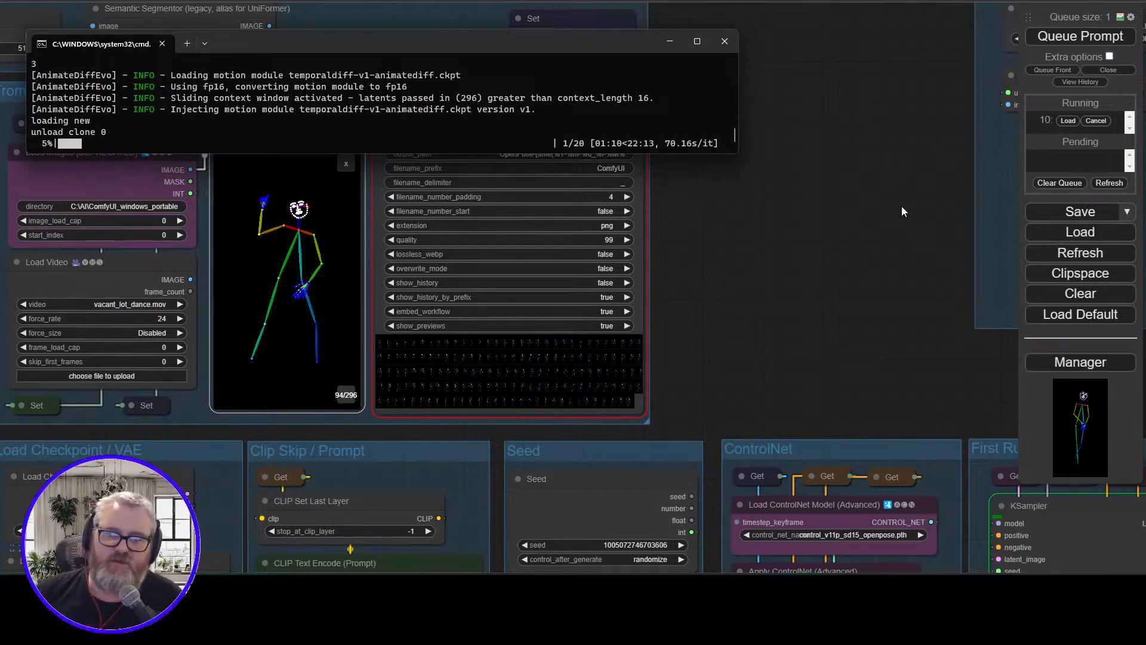
Find and launch the Vampire Survivors game while the render runs
key("super")
type("calc")
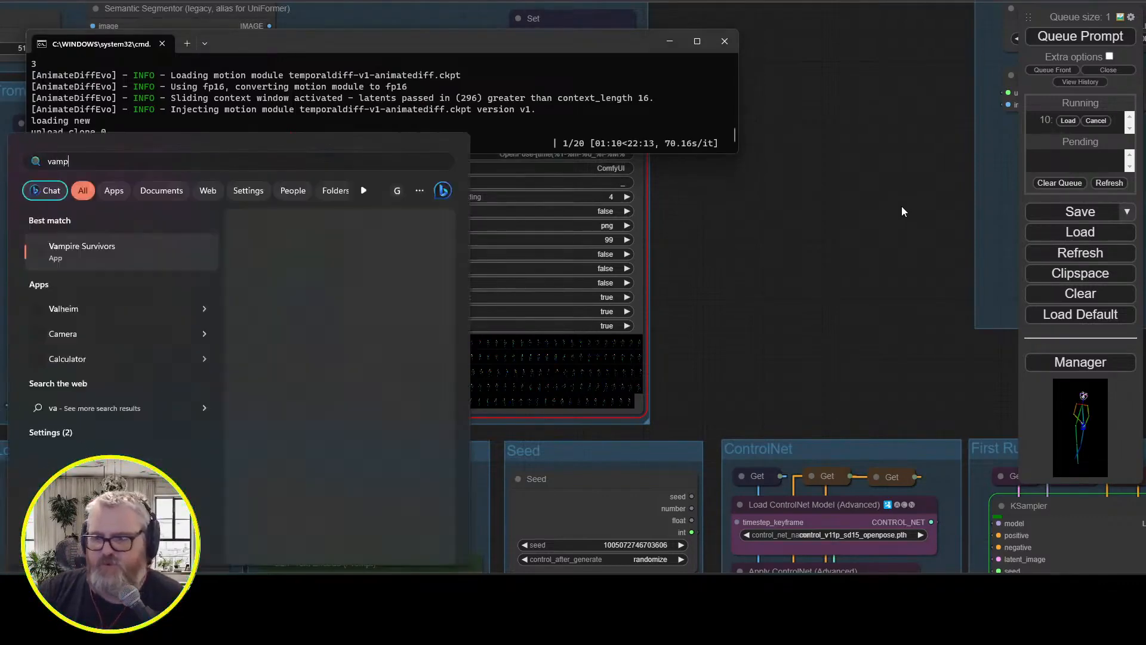
key("Return")
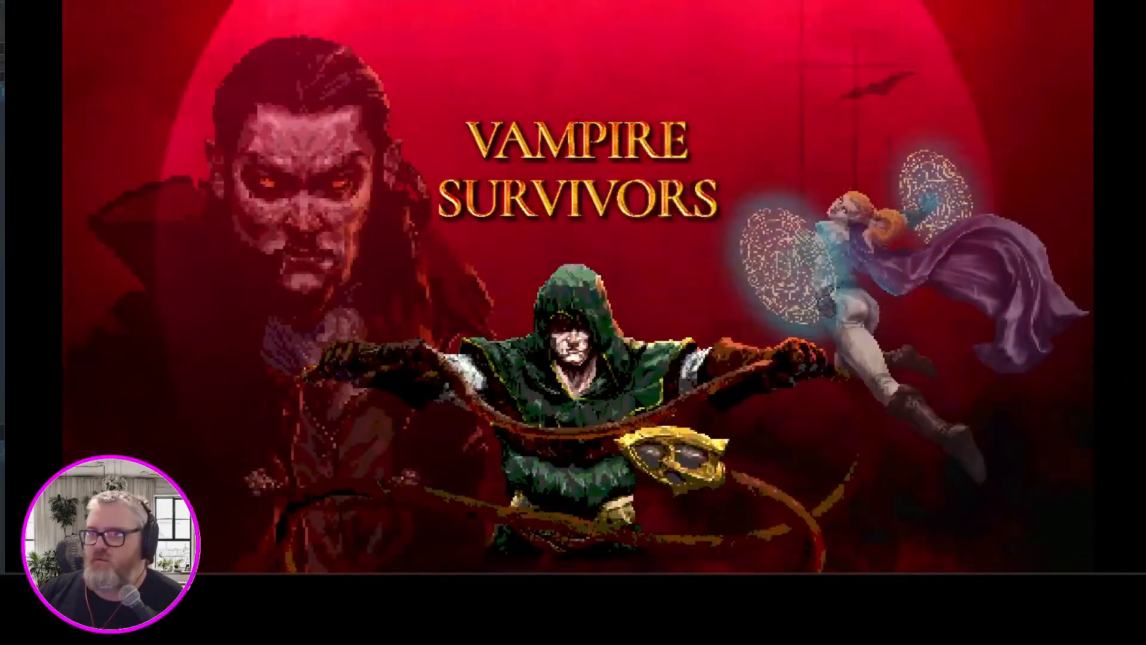
Shrink the console to a narrow strip along the screen's upper edge and enlarge the windowed game below it
left_click_drag(432, 1, 705, 130)
left_click_drag(427, 42, 402, 16)
left_click_drag(402, 127, 402, 72)
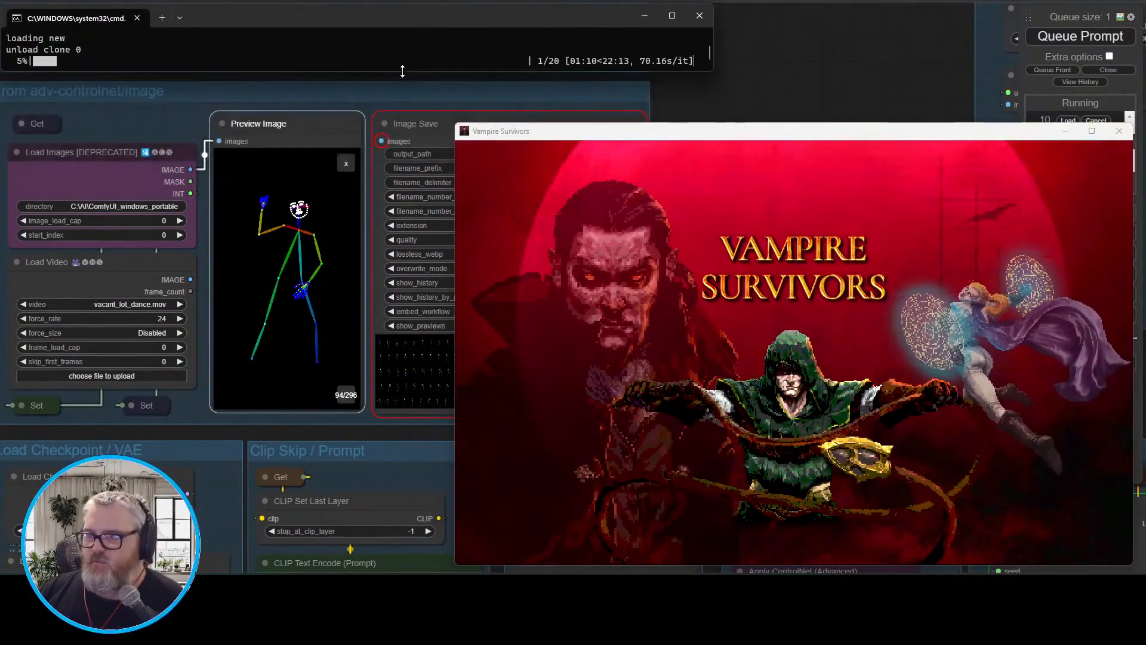
left_click_drag(518, 132, 372, 93)
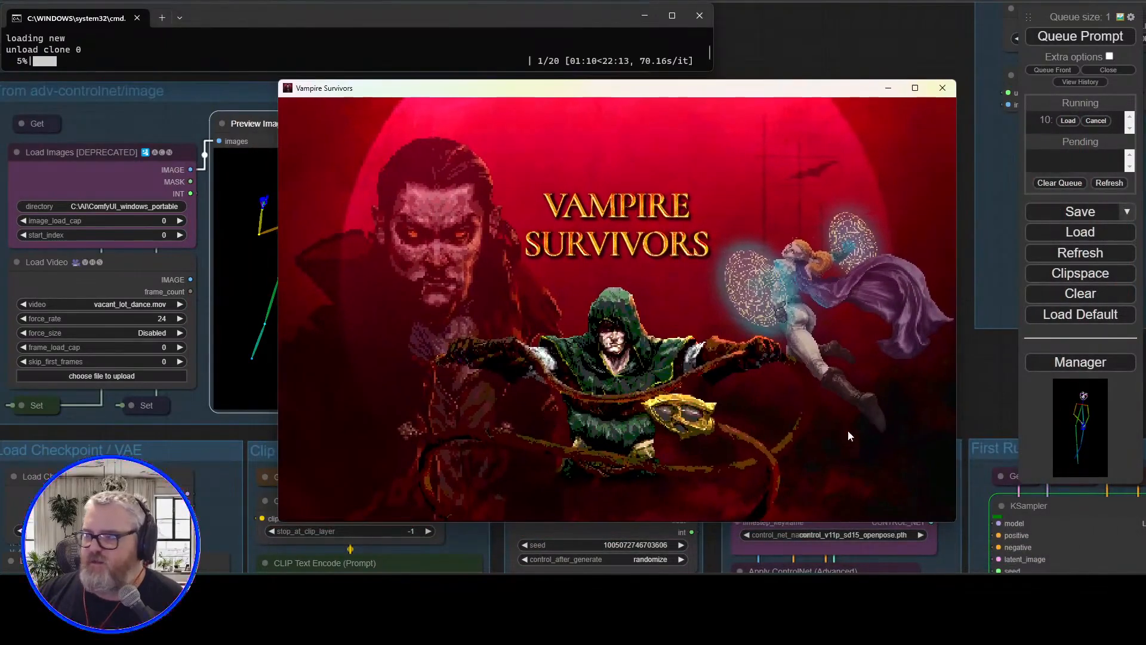
left_click(953, 518)
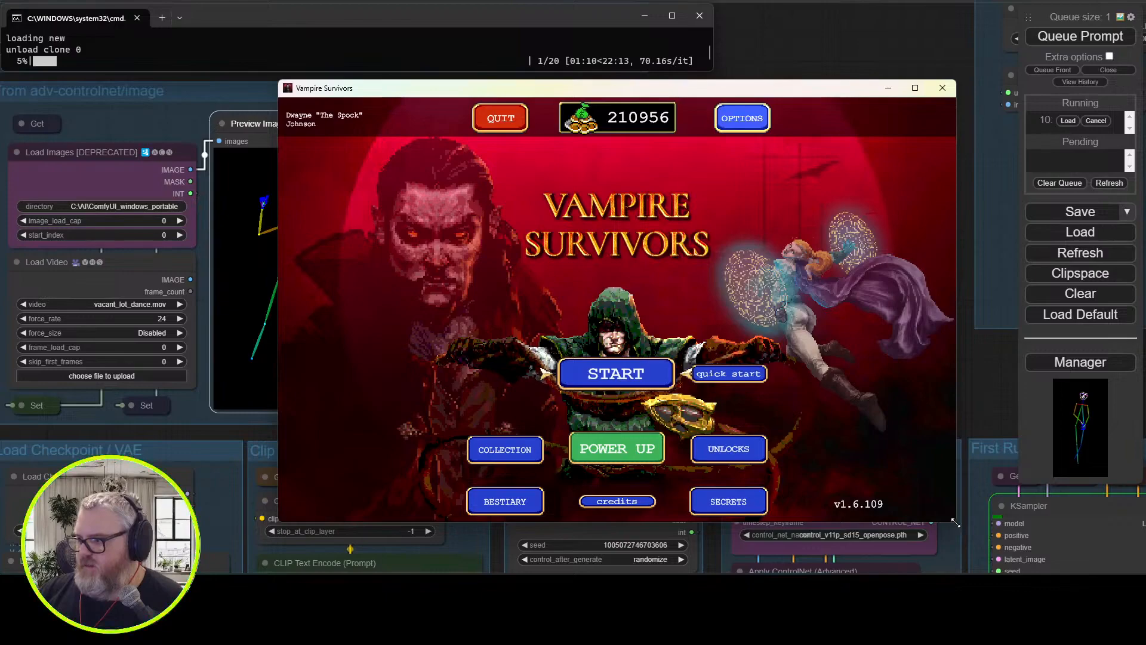
left_click_drag(955, 517, 1030, 565)
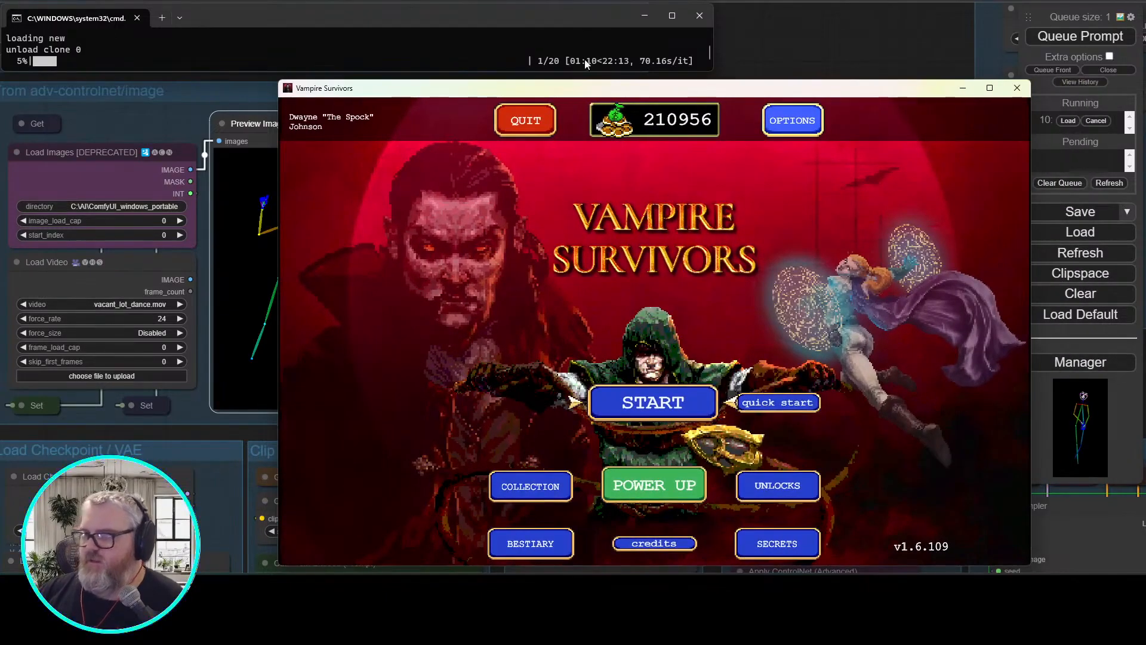
Open the game's Unlocks list, hide the completed entries and examine the remaining Sammies and Kappa challenges
key("Down")
key("Right")
key("Return")
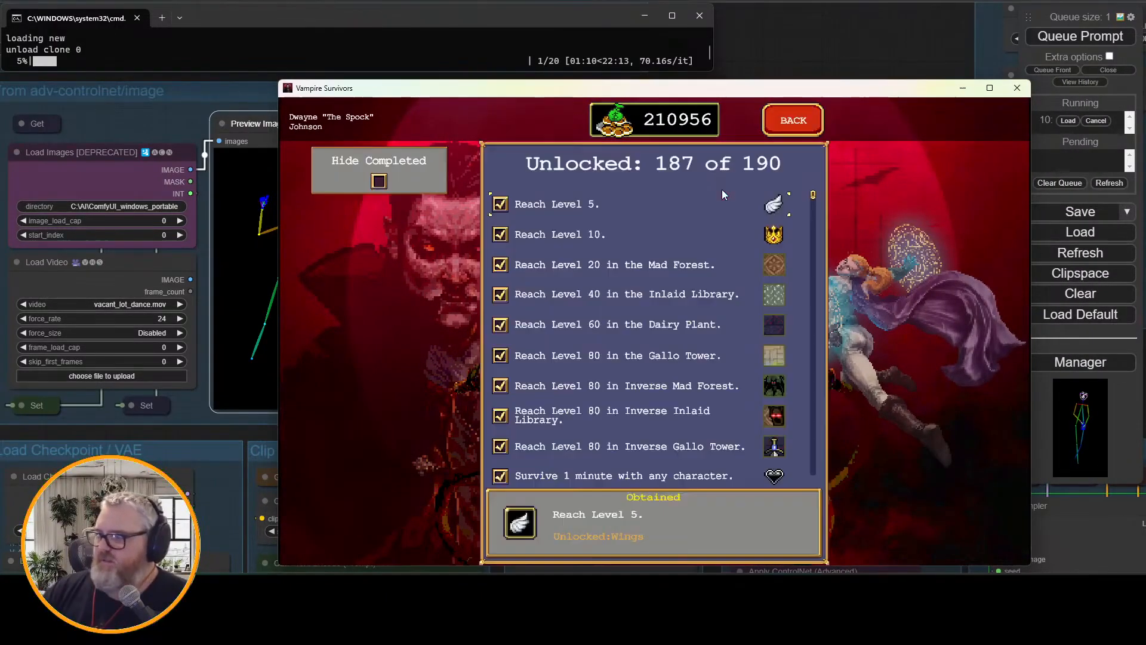
key("Down")
key("Up")
key("Up")
key("Return")
key("Up")
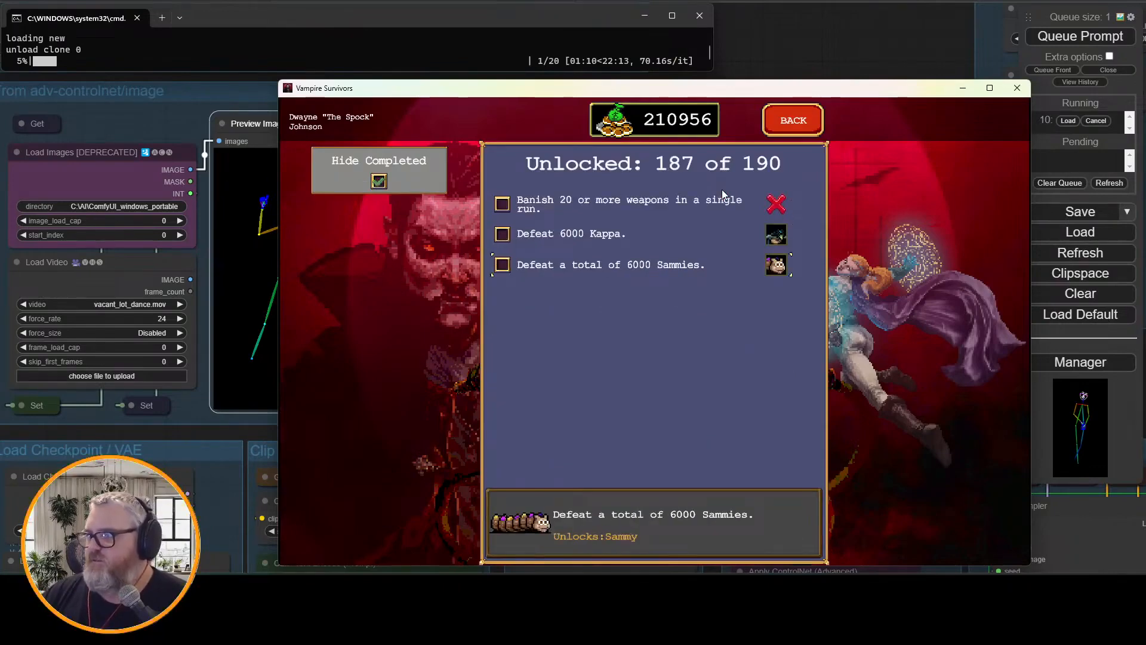
key("Up")
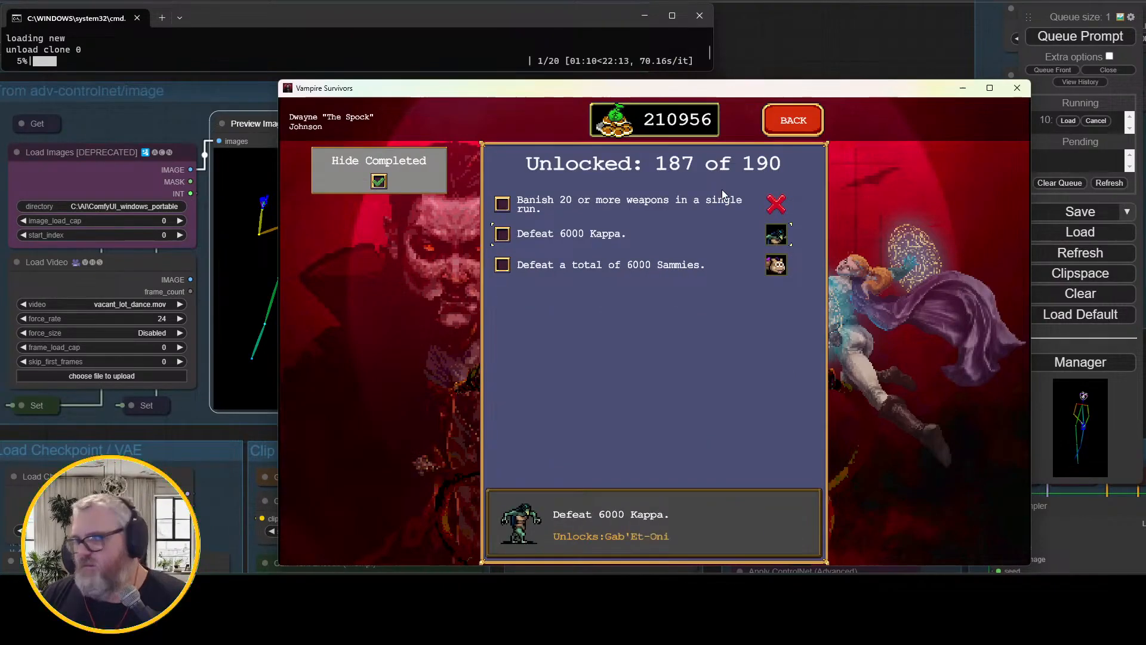
Leave the Unlocks list and start a regular game to reach the character selection
key("Escape")
key("Down")
key("Left")
key("Left")
key("Up")
key("Up")
key("Right")
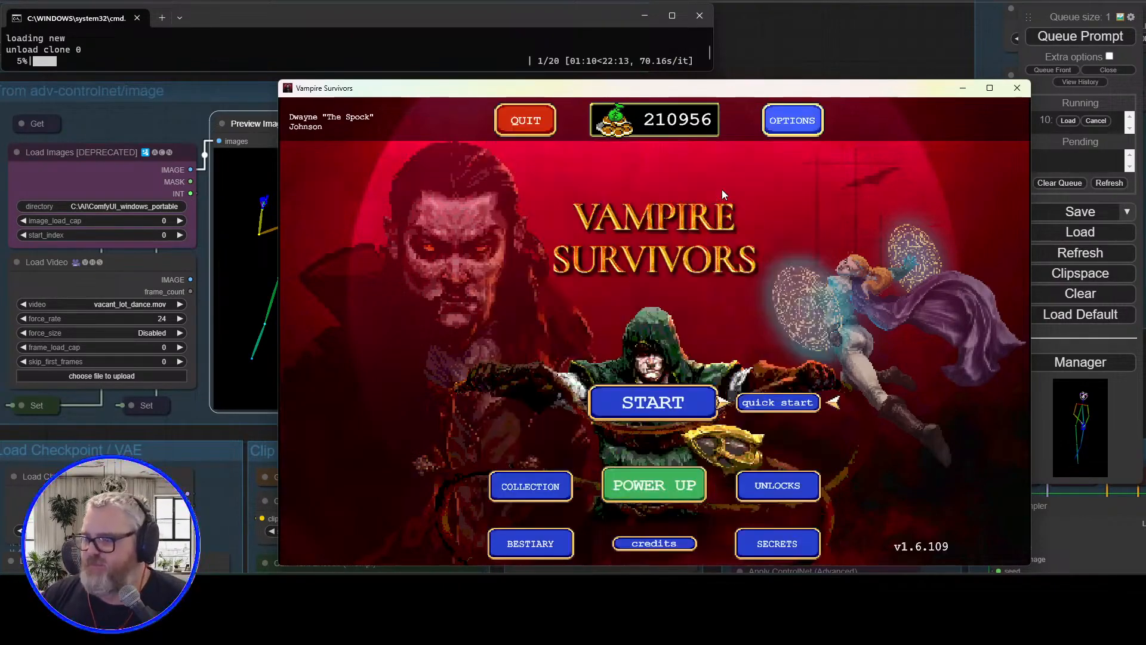
key("Left")
key("Return")
key("Down")
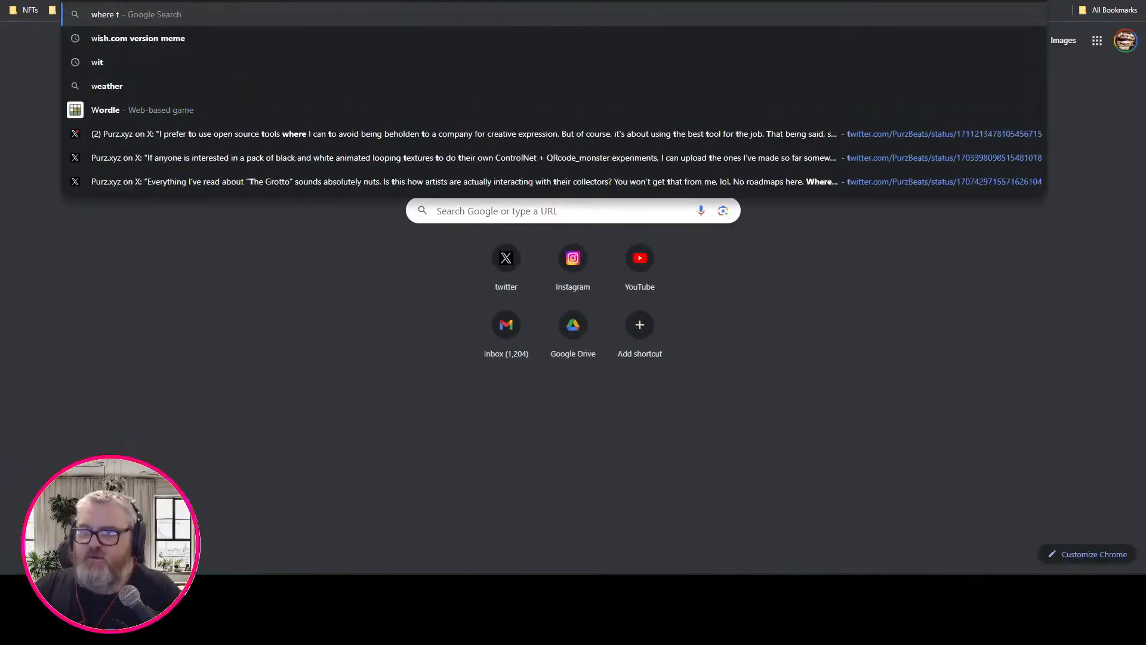
Search Google for "where to kill kappa vampire survivros" and read the Reddit thread on defeating 6000 kappa
type("here to kill kappa")
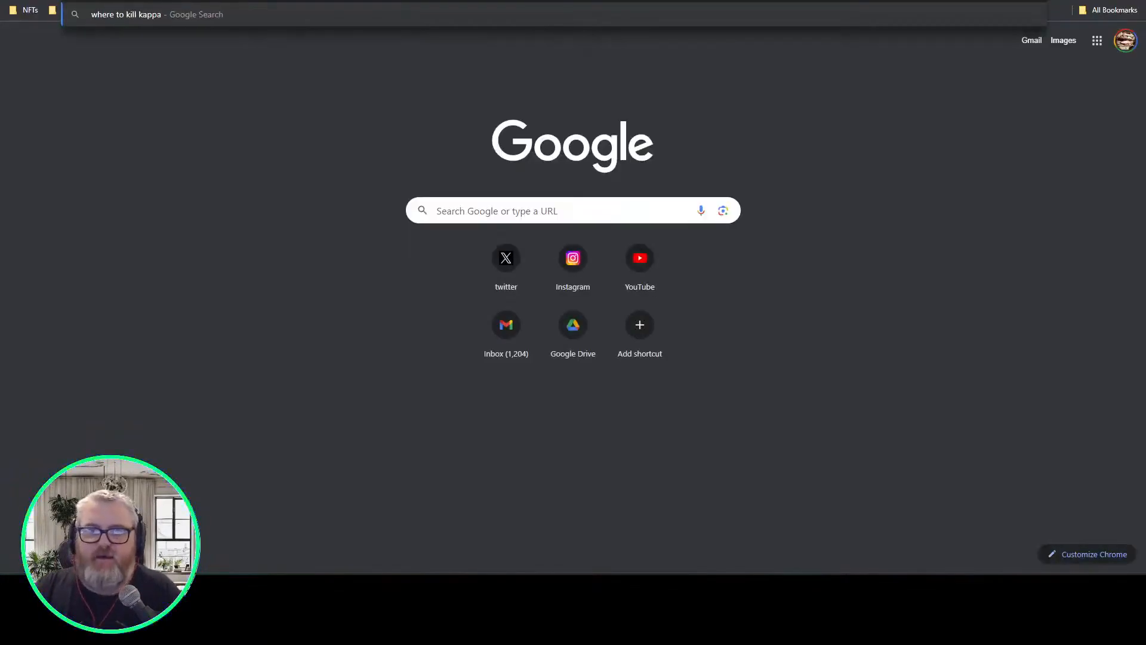
type(" vampire survivros")
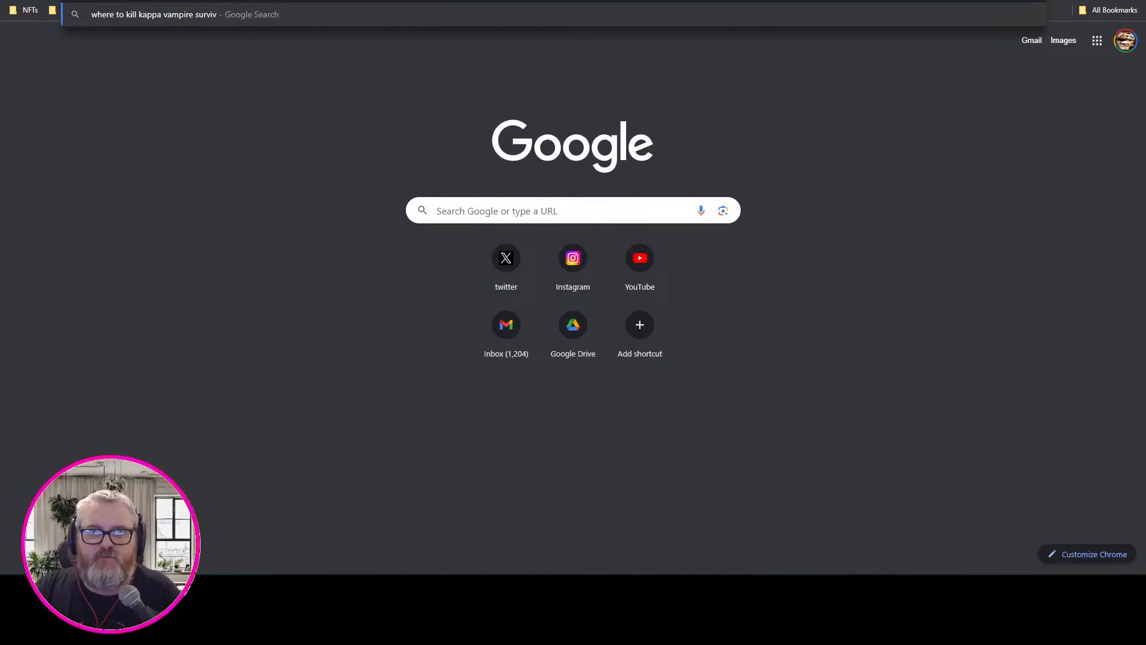
key("Return")
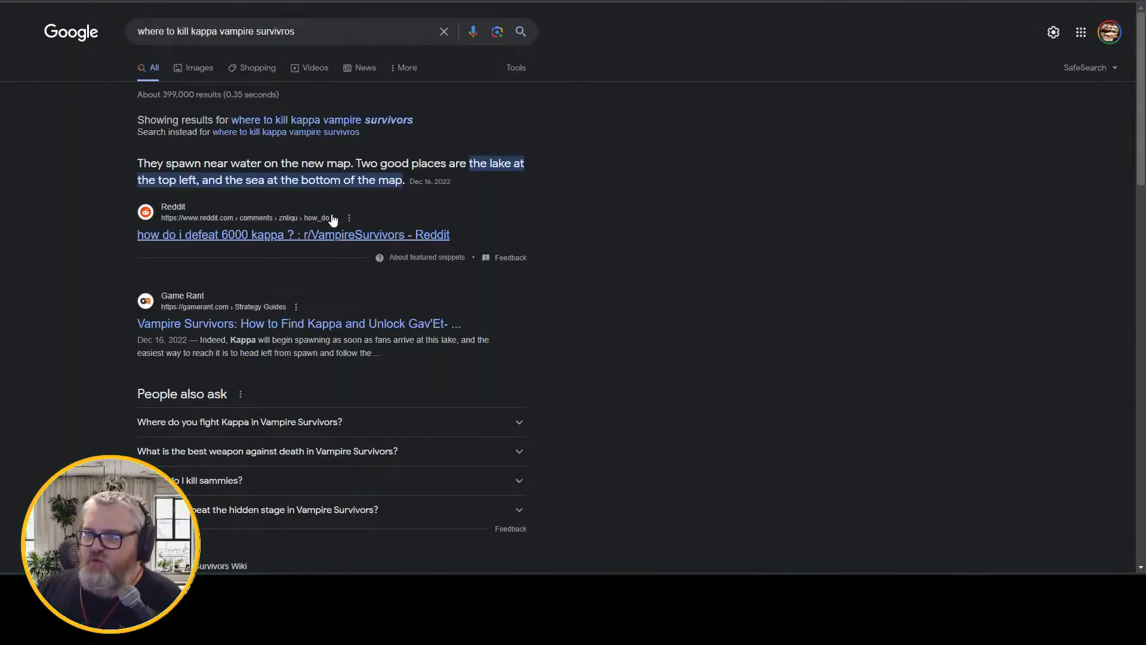
left_click(365, 235)
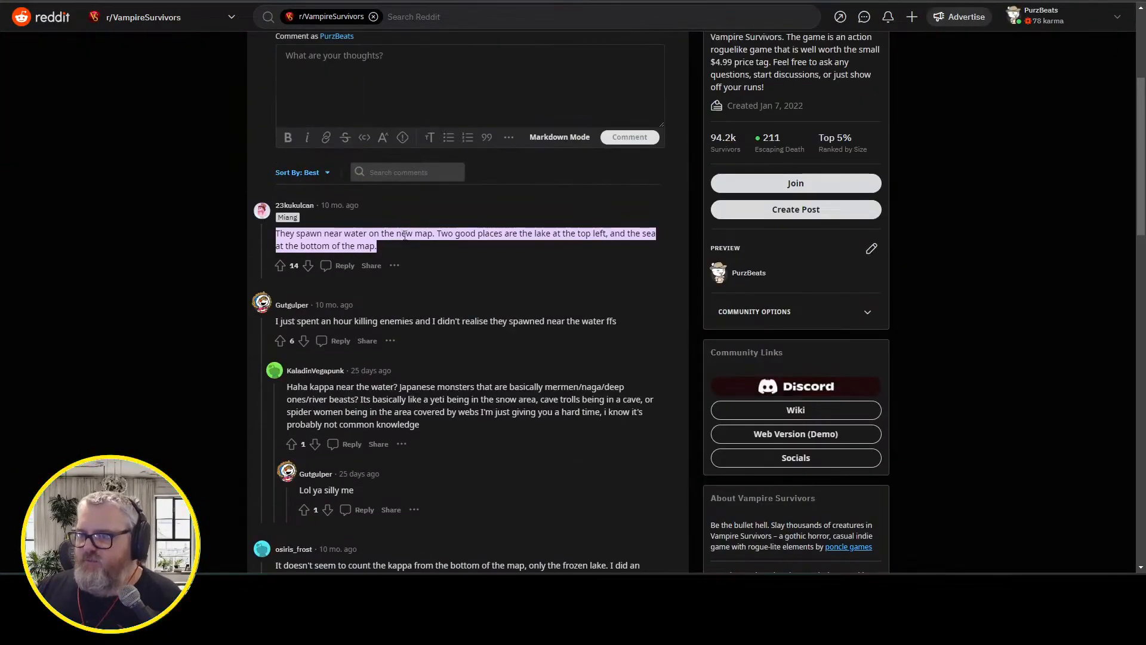
scroll(450, 284, "down", 3)
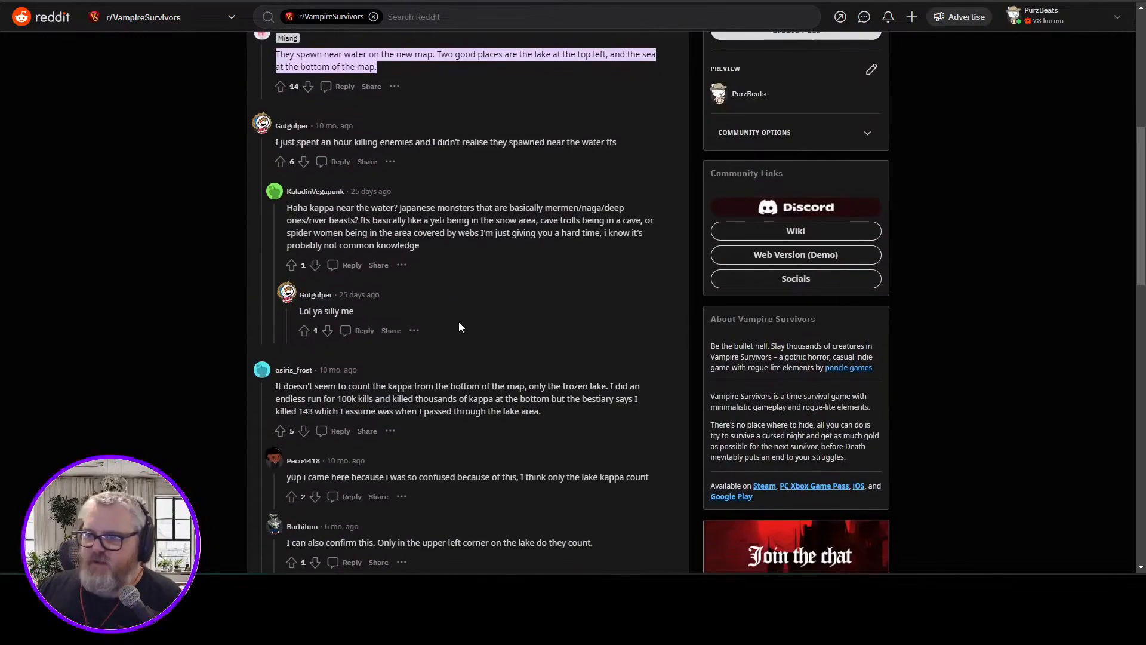
scroll(459, 321, "down", 3)
scroll(460, 328, "down", 3)
scroll(472, 330, "up", 10)
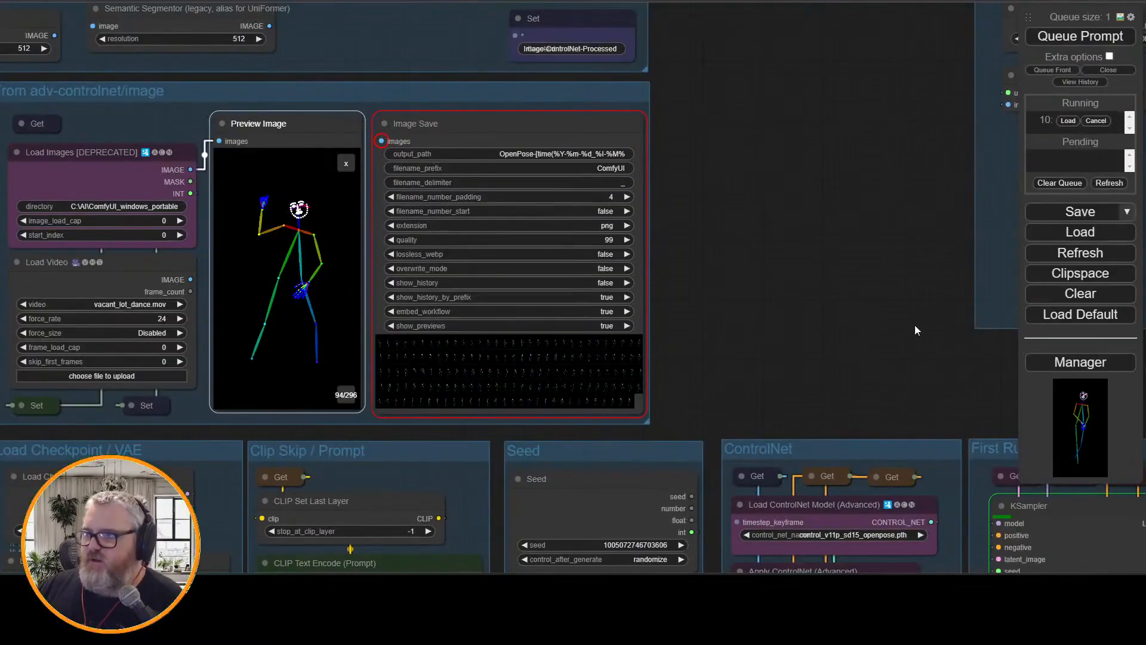
Bring the render console and the Vampire Survivors window back in front of the ComfyUI workflow
mouse_move(254, 630)
left_click(316, 532)
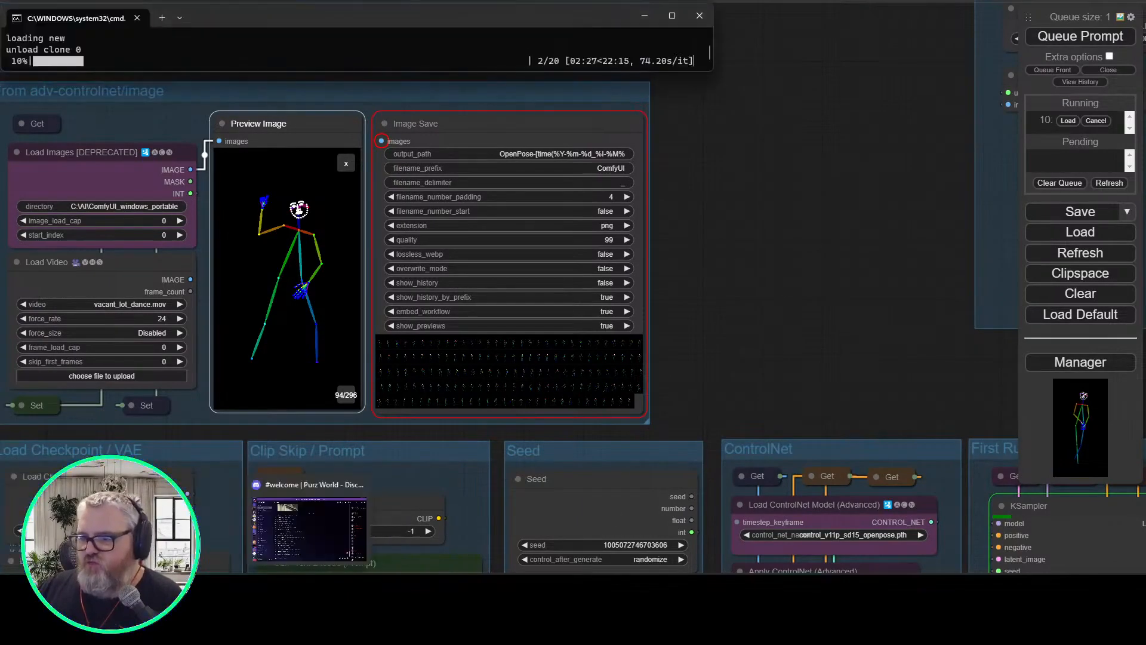
left_click(360, 630)
Choose Miang Moonspell as the character and continue to the stage selection
key("Up")
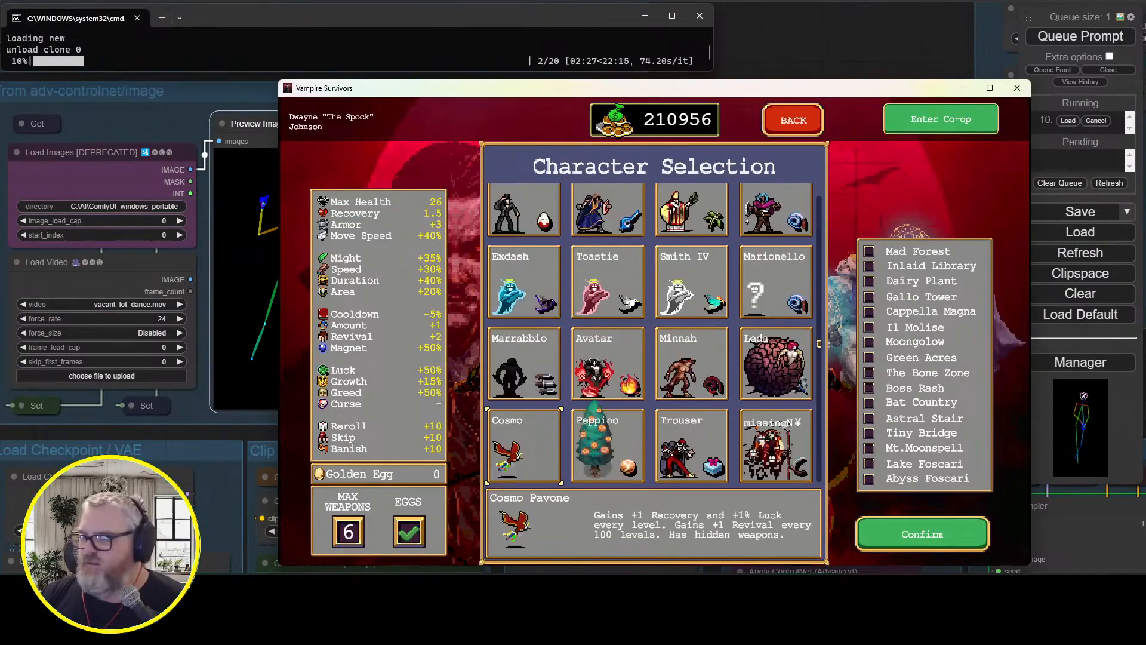
key("Down")
key("Right")
key("Up")
key("Down")
key("Down")
key("Down")
key("Down")
key("Down")
key("Down")
key("Down")
key("Down")
key("Down")
key("Down")
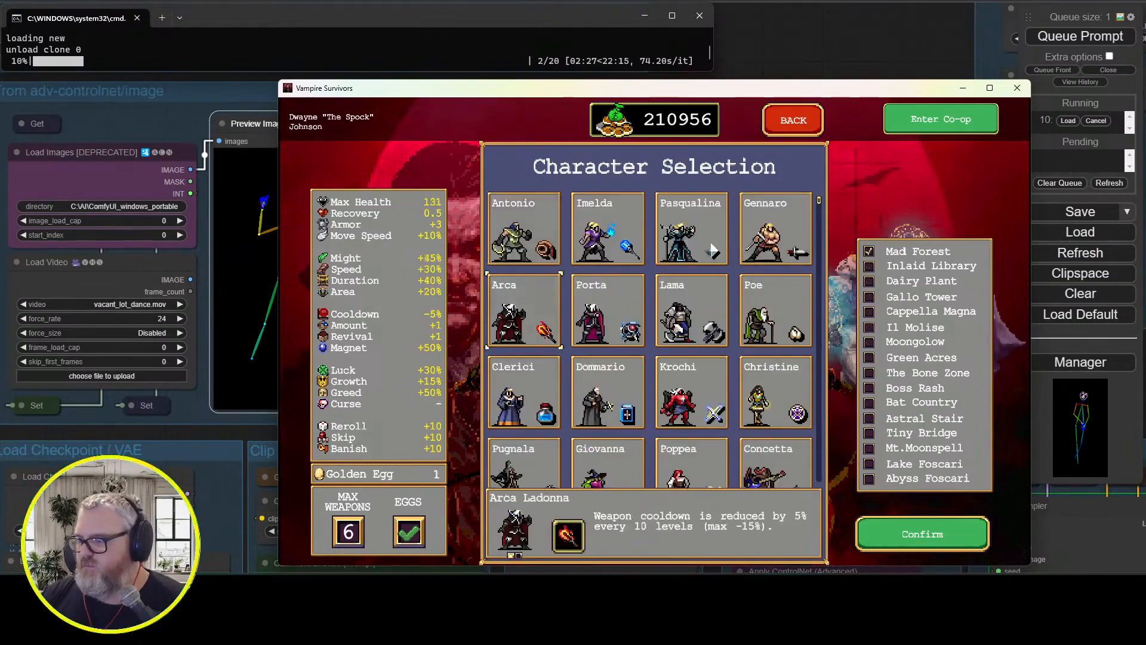
key("Down")
key("Down")
key("Up")
key("Right")
key("Right")
key("Down")
key("Down")
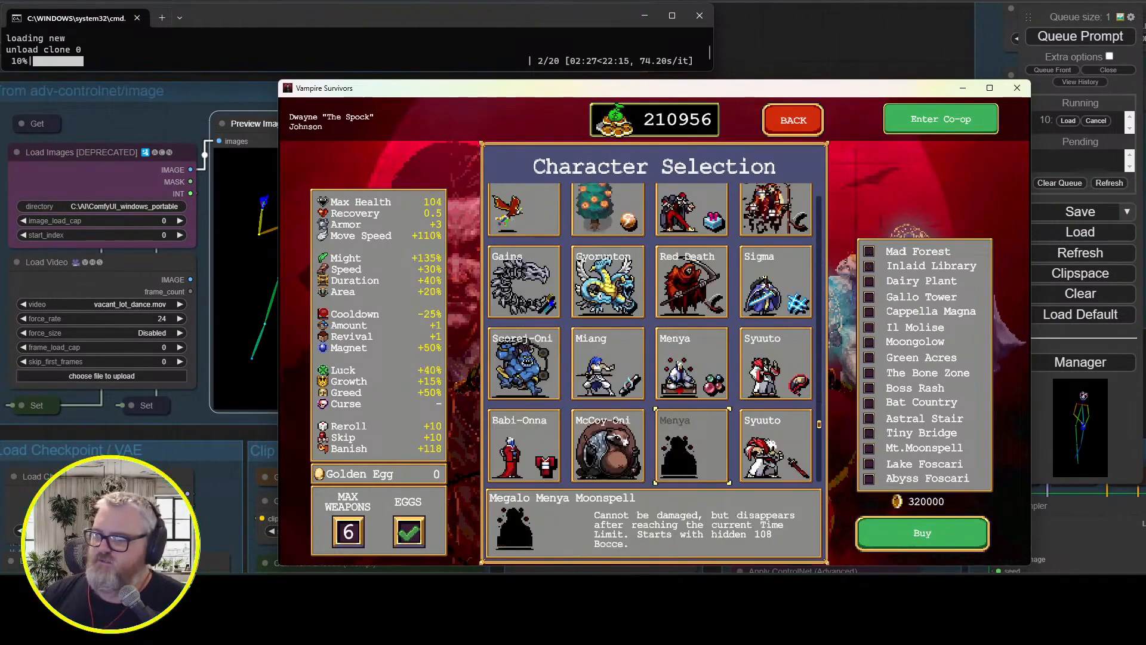
key("Down")
key("Up")
key("Left")
key("Up")
key("Return")
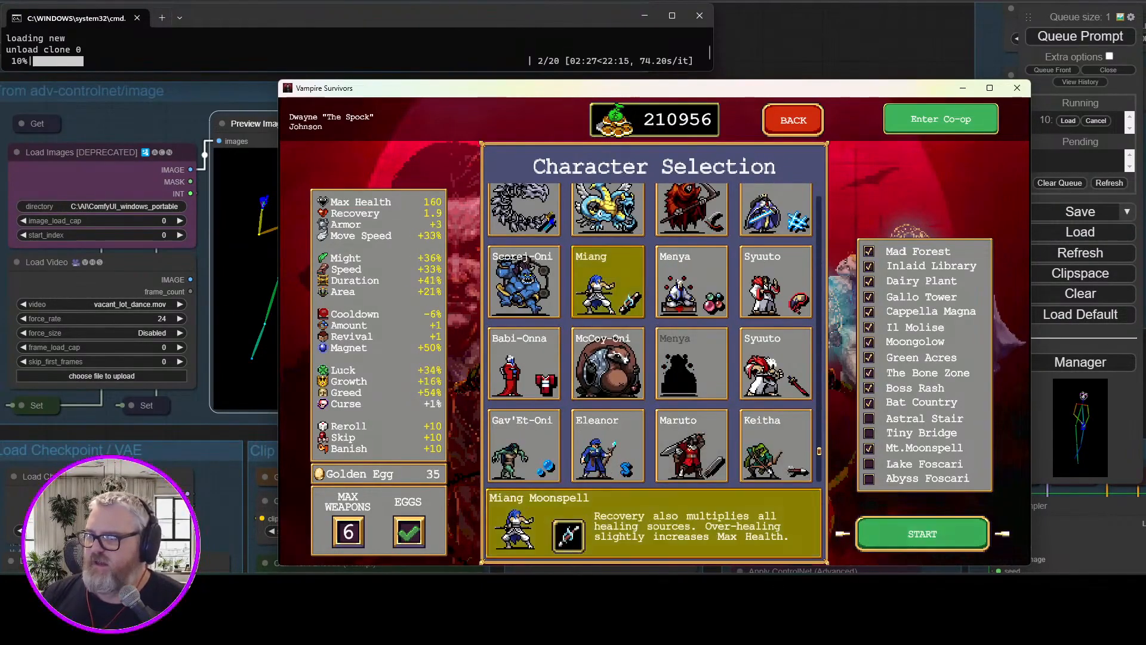
key("Return")
Select Lake Foscari as the stage, keeping Arcanas, Limit Break and Endless enabled, and start the run
key("Down")
key("Up")
key("Up")
key("Down")
key("Down")
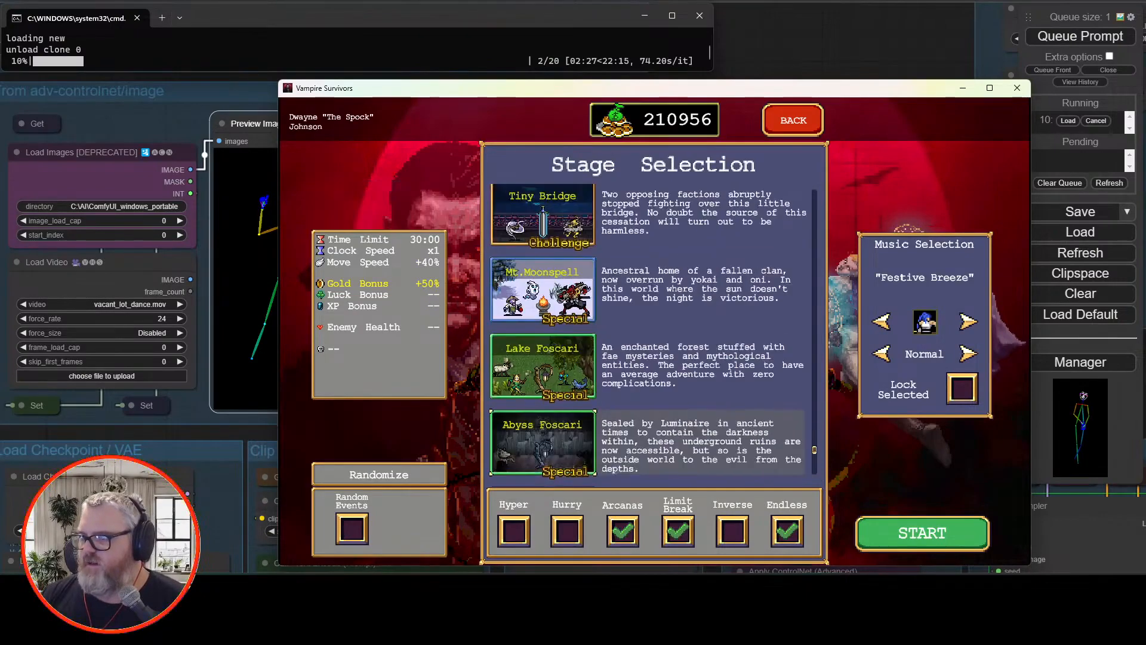
key("Up")
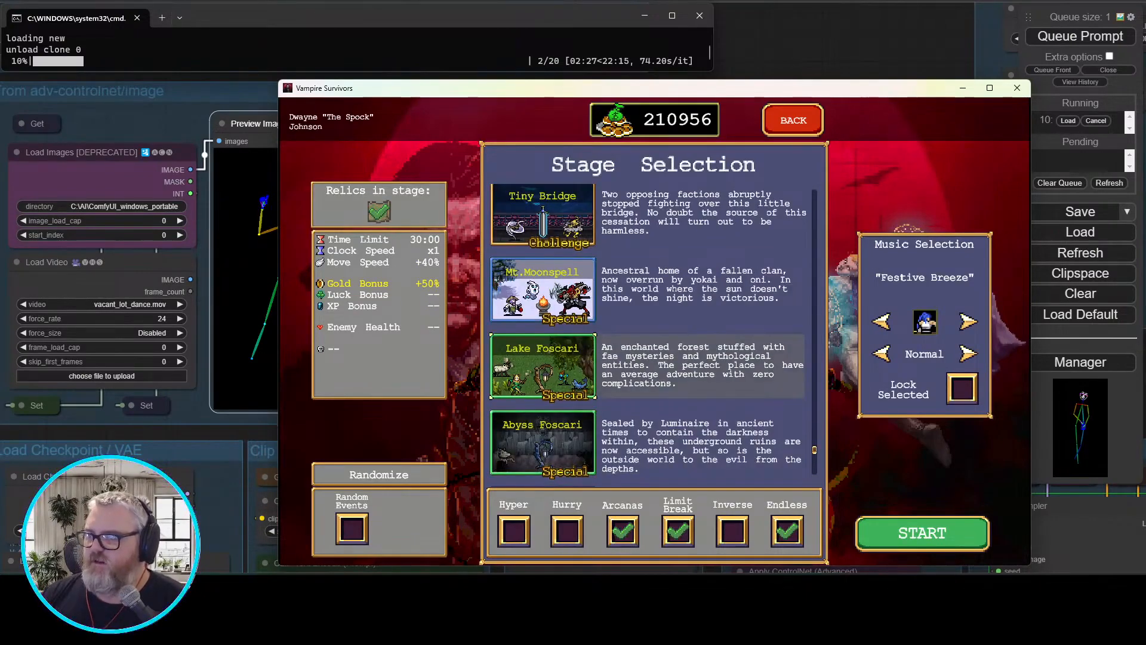
key("Up")
key("Down")
key("Up")
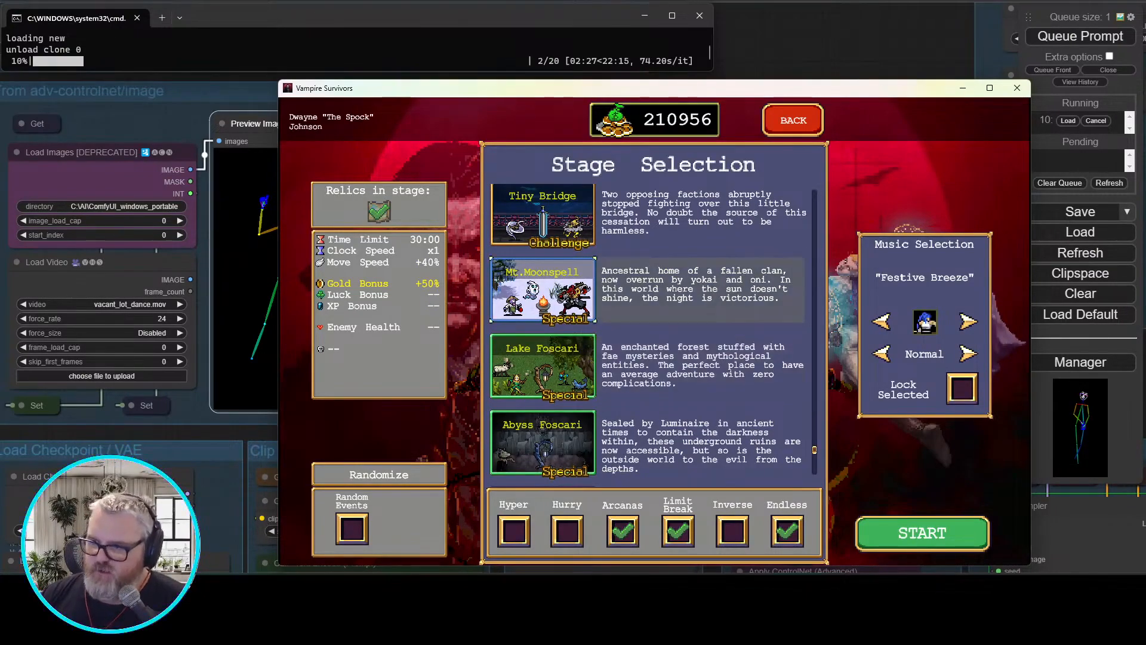
key("Down")
key("Return")
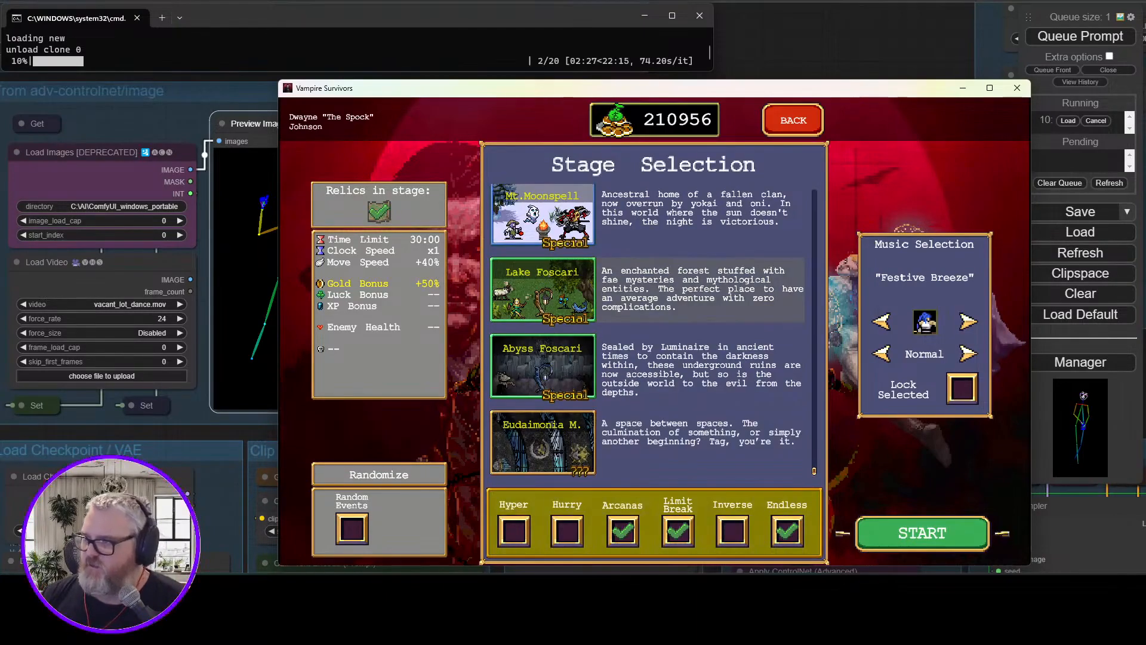
key("Return")
Pick the arcana VI - Sarabande of Healing for the run
key("Up")
key("Down")
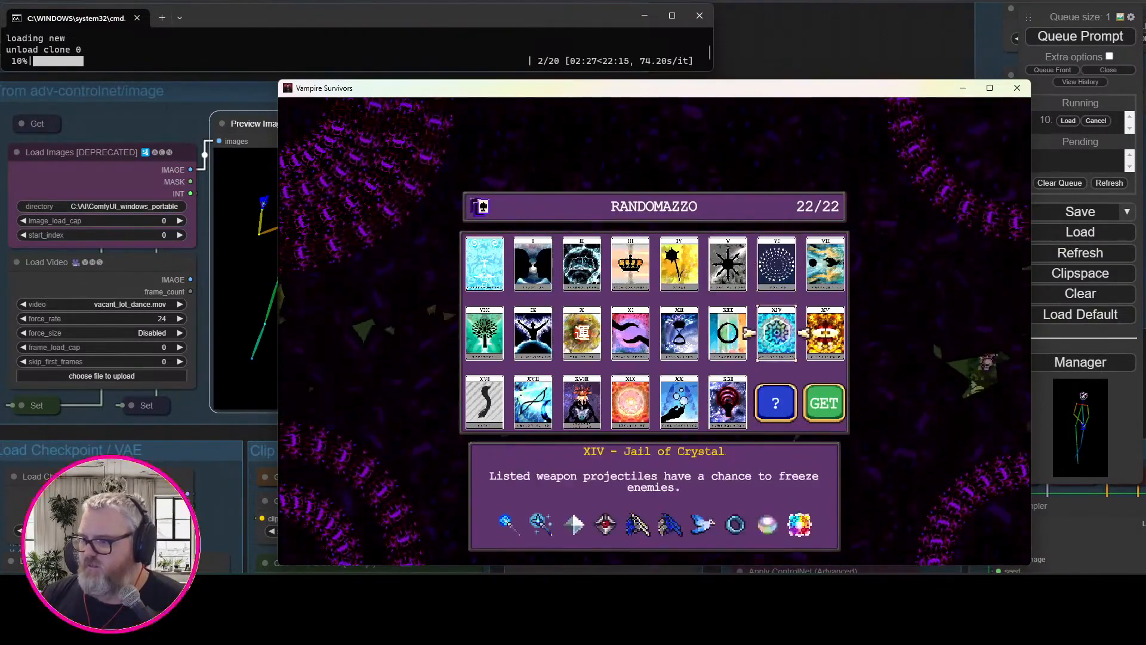
key("Up")
key("Return")
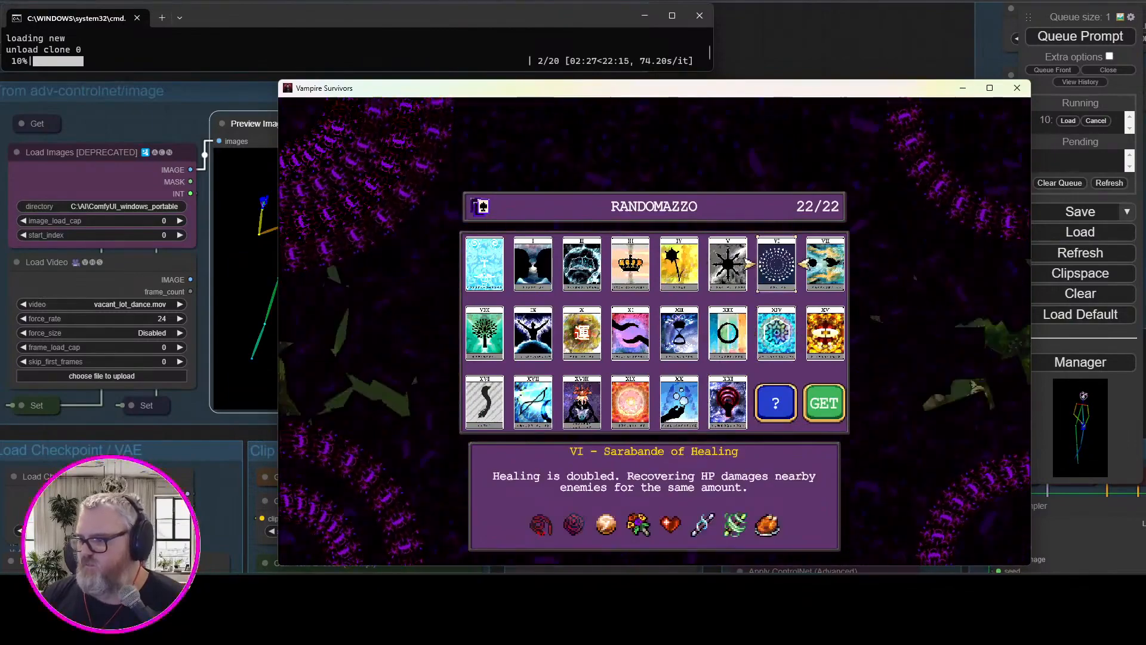
key("Return")
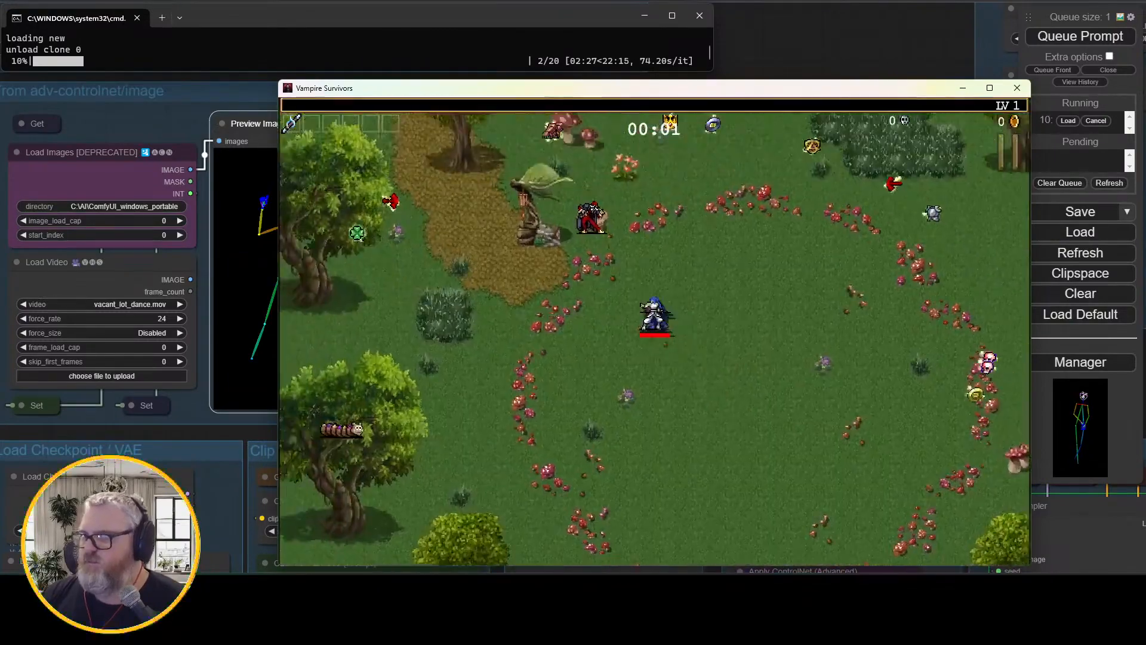
Lead the character west of the starting flower ring and collect experience gems until the first level-up
key("Down")
key("Left")
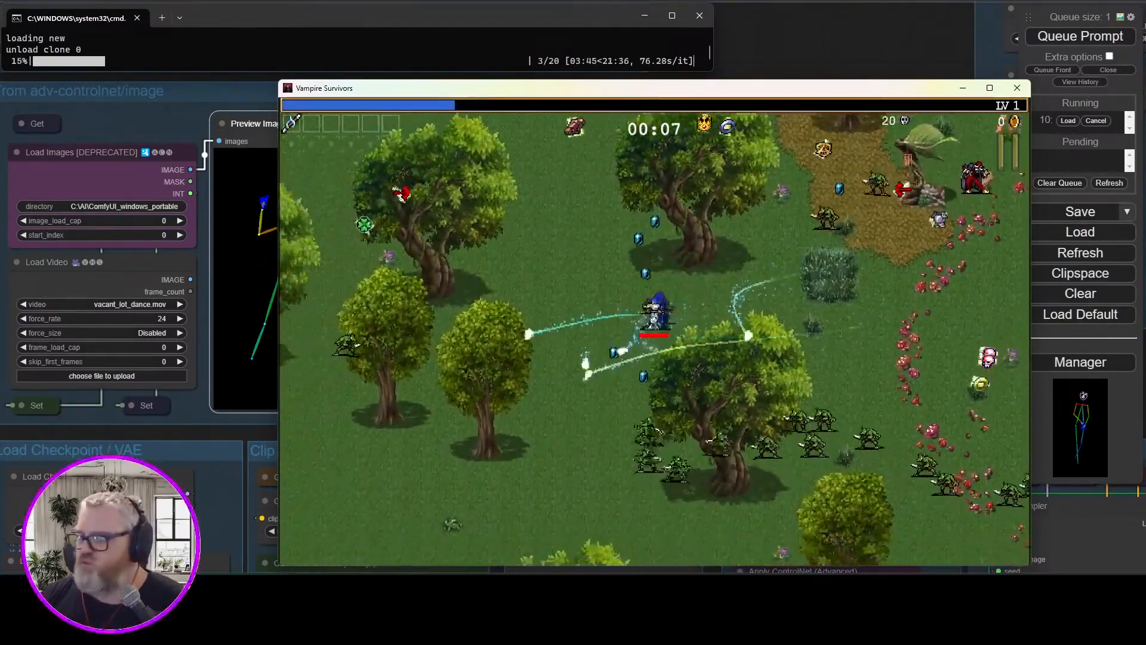
key("Up")
key("Down")
key("Down")
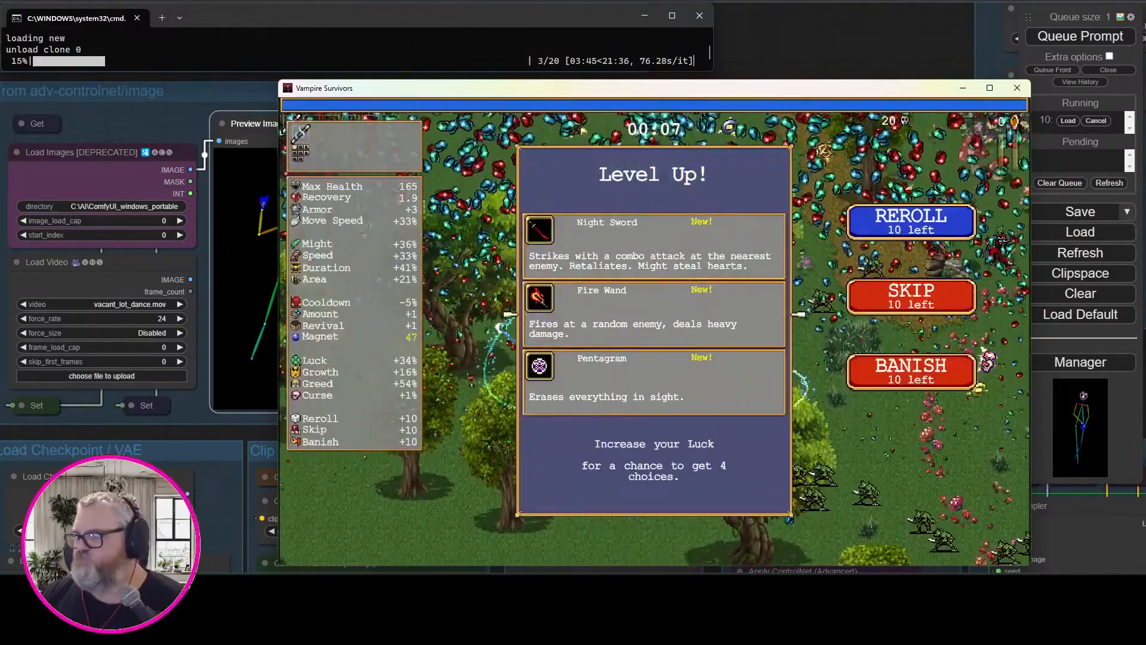
Reroll the level-up offers and take a new weapon for the second slot
key("Right")
key("Return")
key("Right")
key("Return")
key("Return")
key("Up")
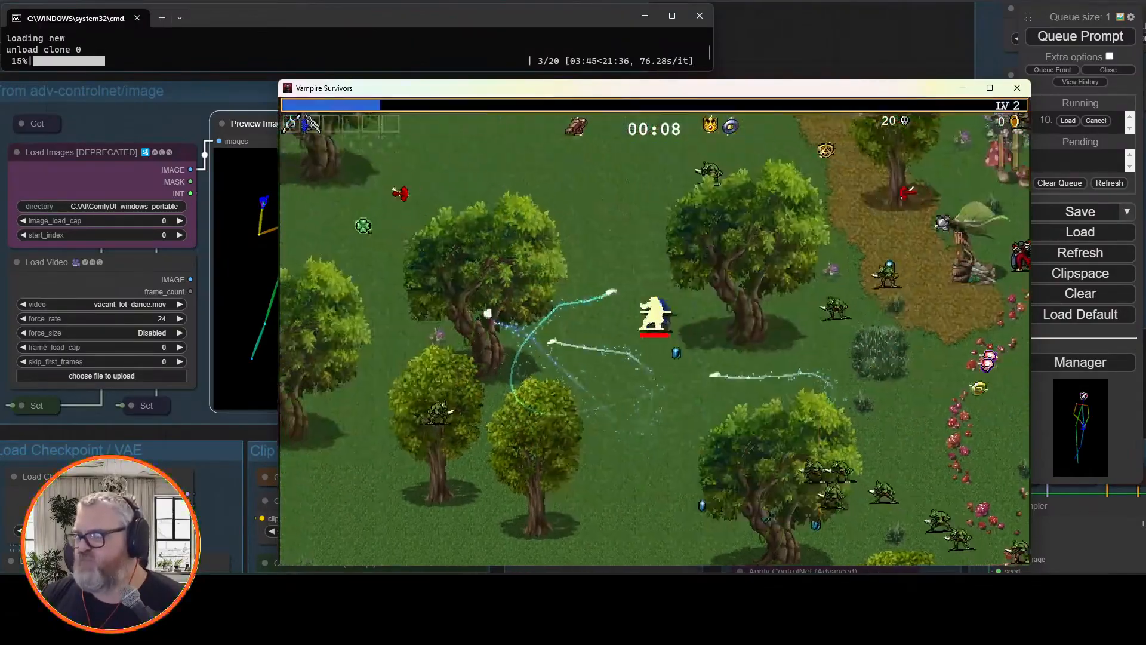
Return east to the flower ring, gather gems there and take a third weapon at the next level-up
key("Left")
key("Right")
key("Down")
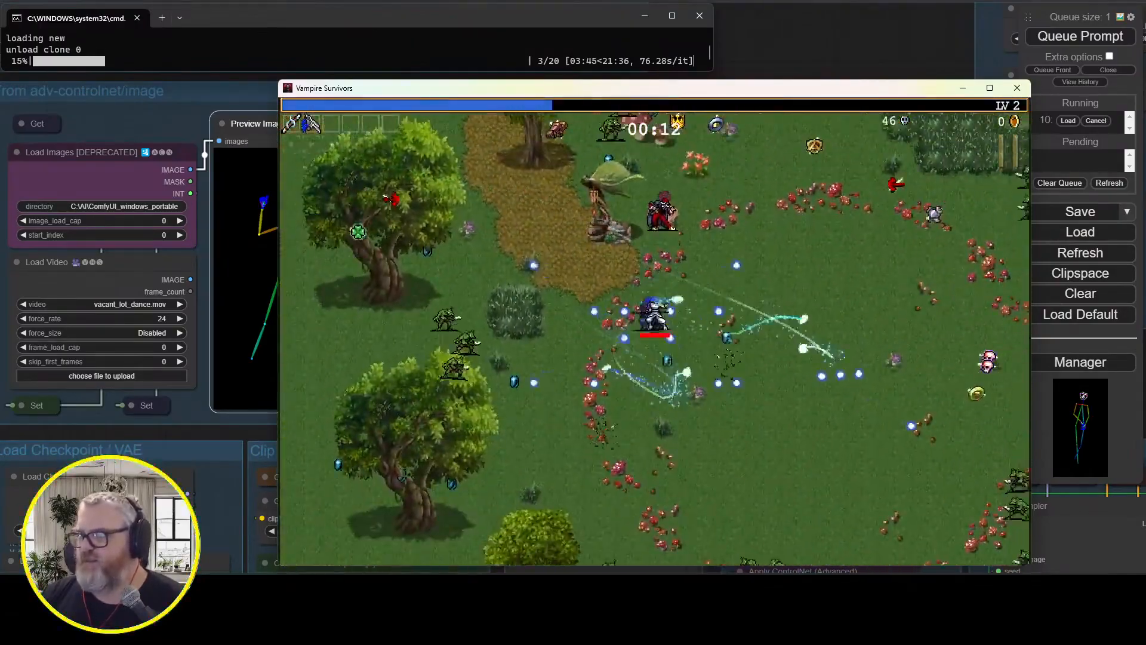
key("Left")
key("Up")
key("Return")
key("Left")
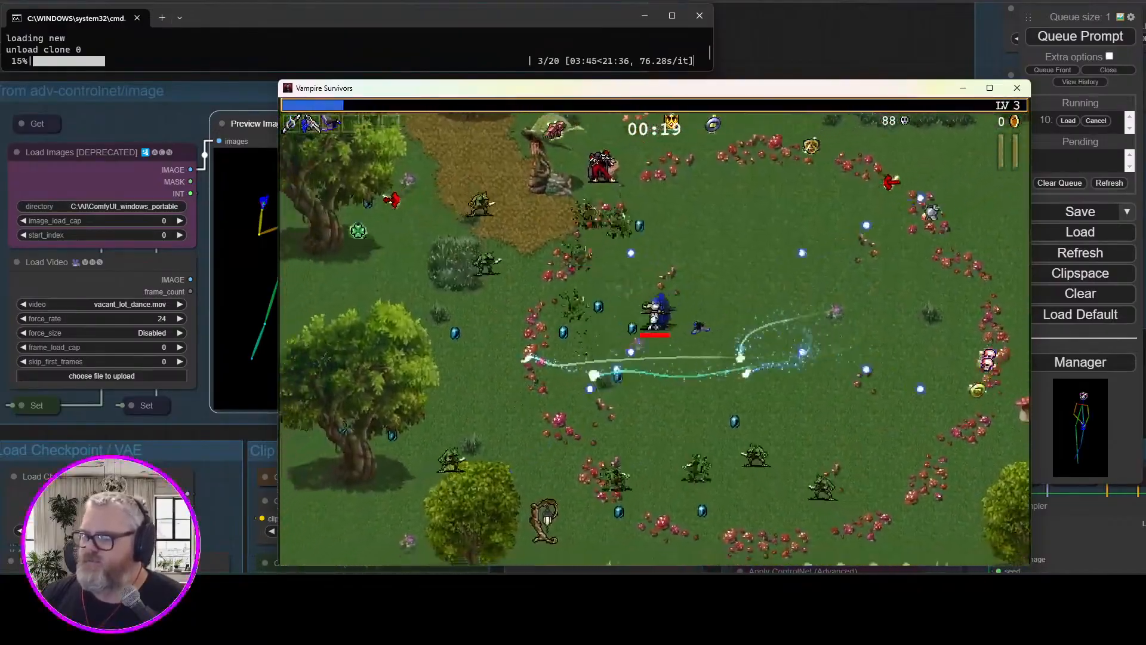
Fight and gather gems around the flower ring, and claim the treasure and level-up rewards
key("Up")
key("Right")
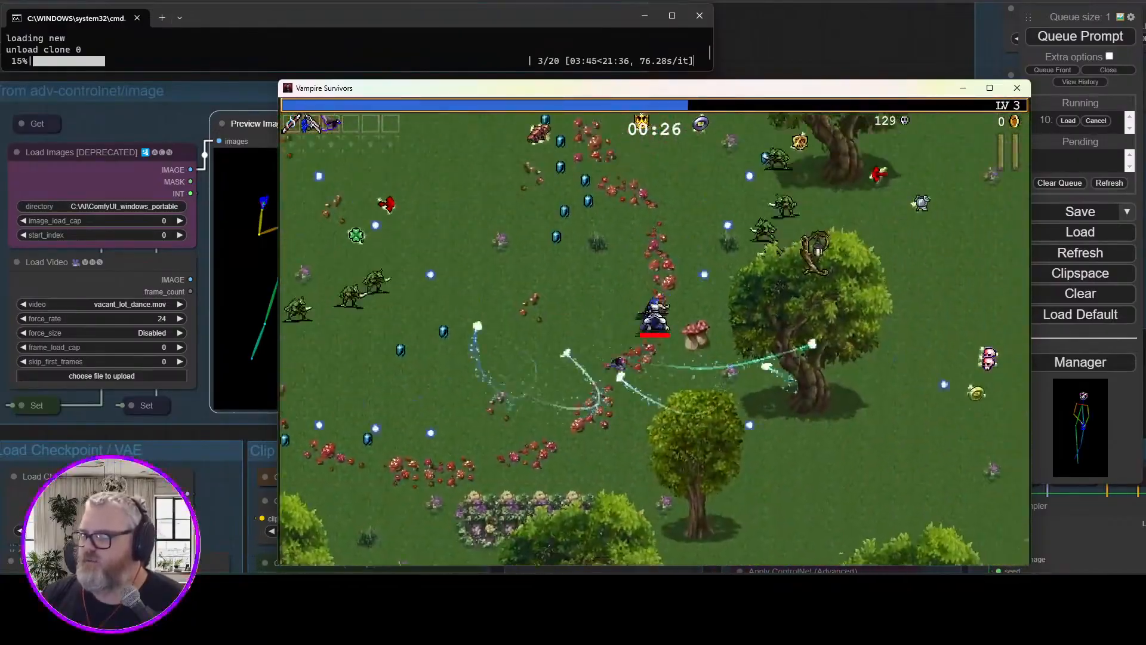
key("Up")
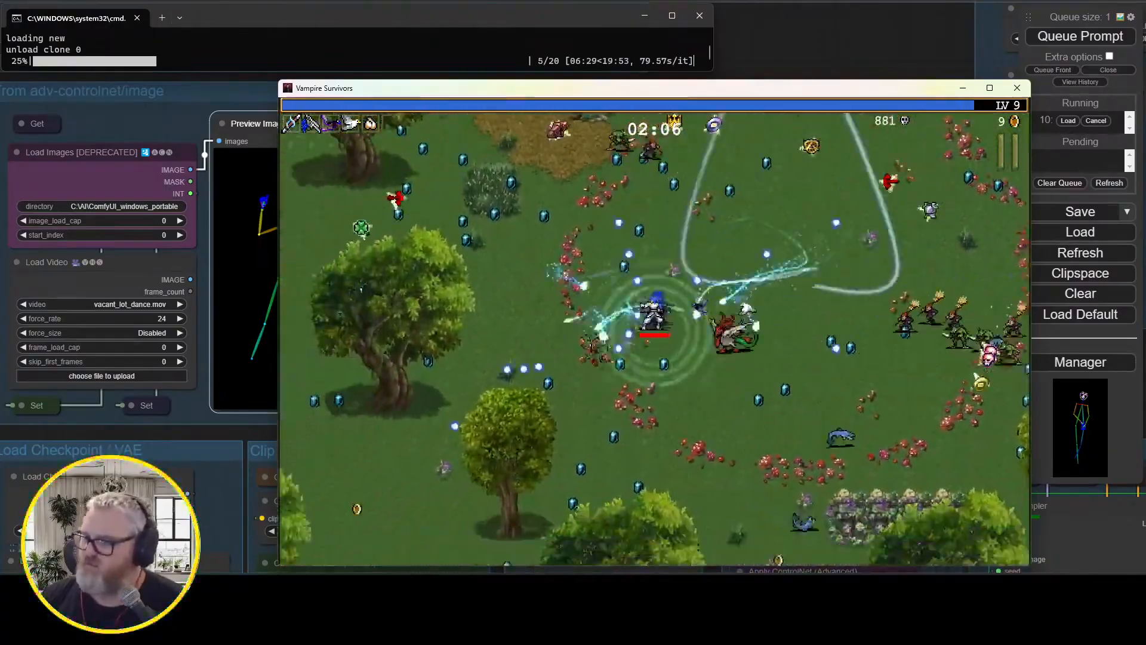
key("Return")
key("Return")
key("Return")
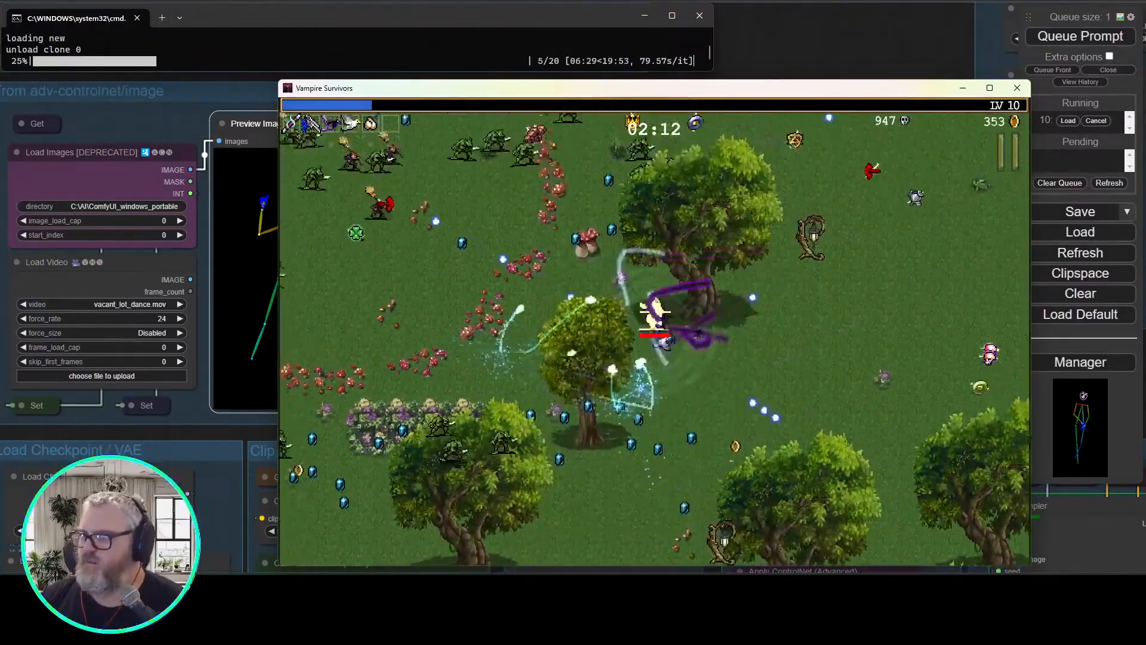
Head northeast to the hedge maze entrance, check the stage map in the pause screen and resume the game
key("w")
key("d")
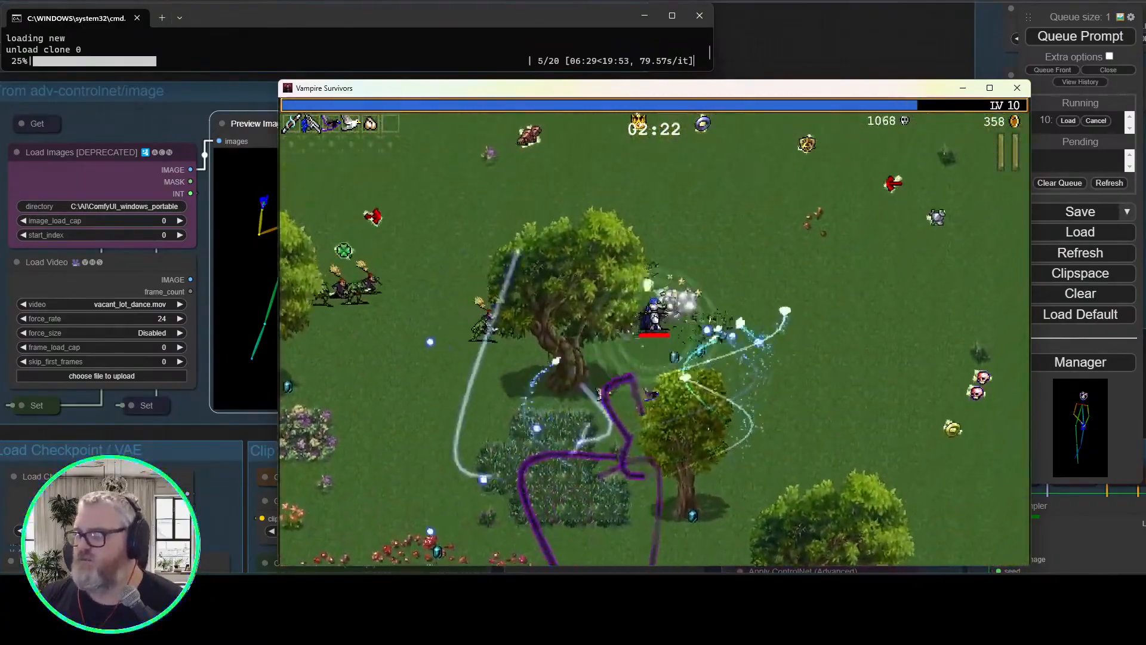
key("w")
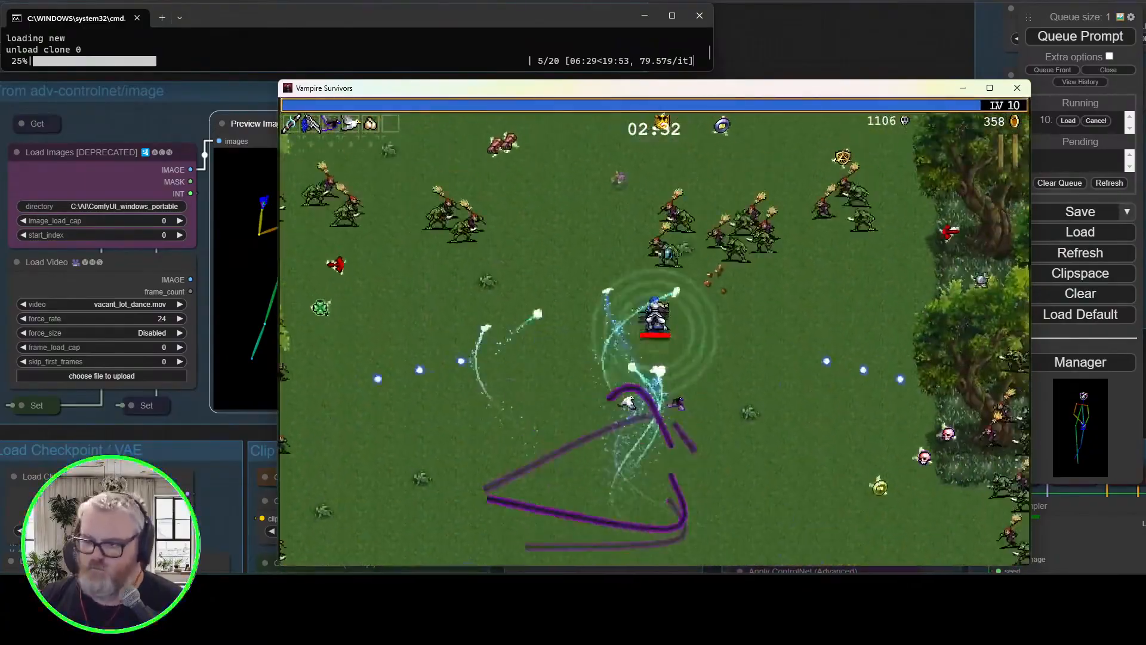
key("w")
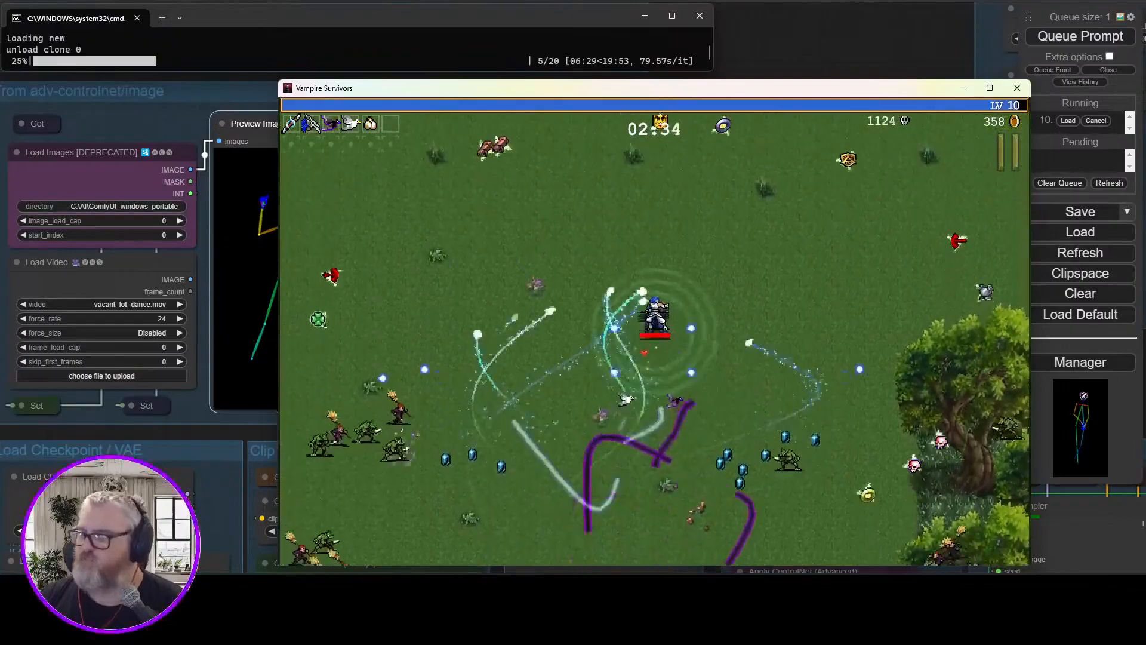
key("w")
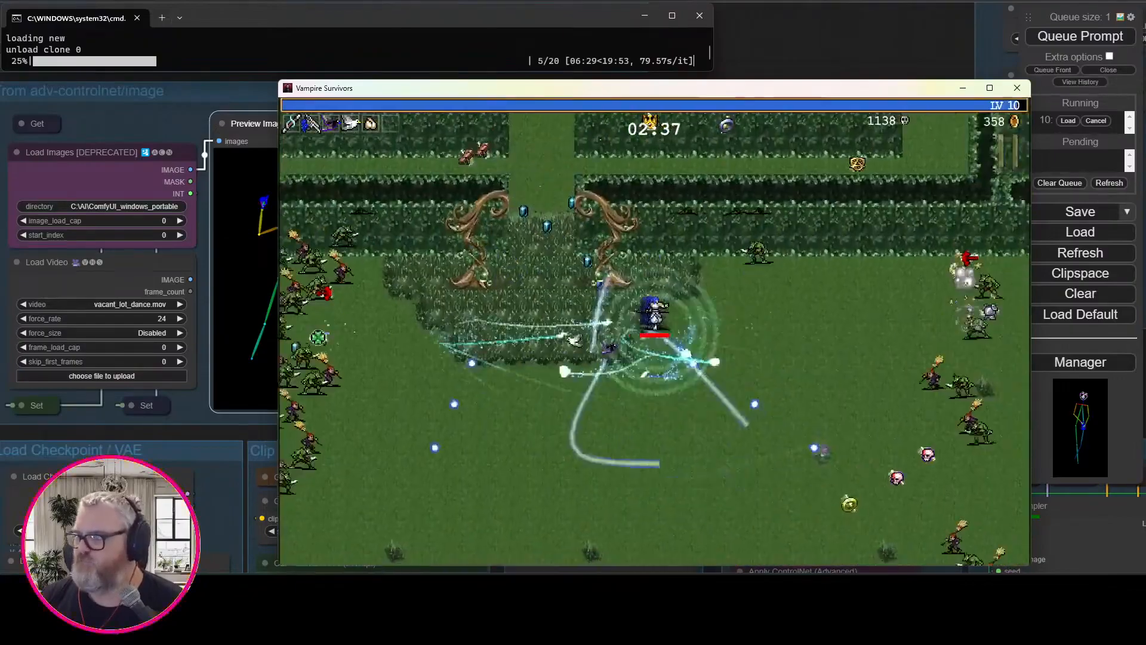
key("Escape")
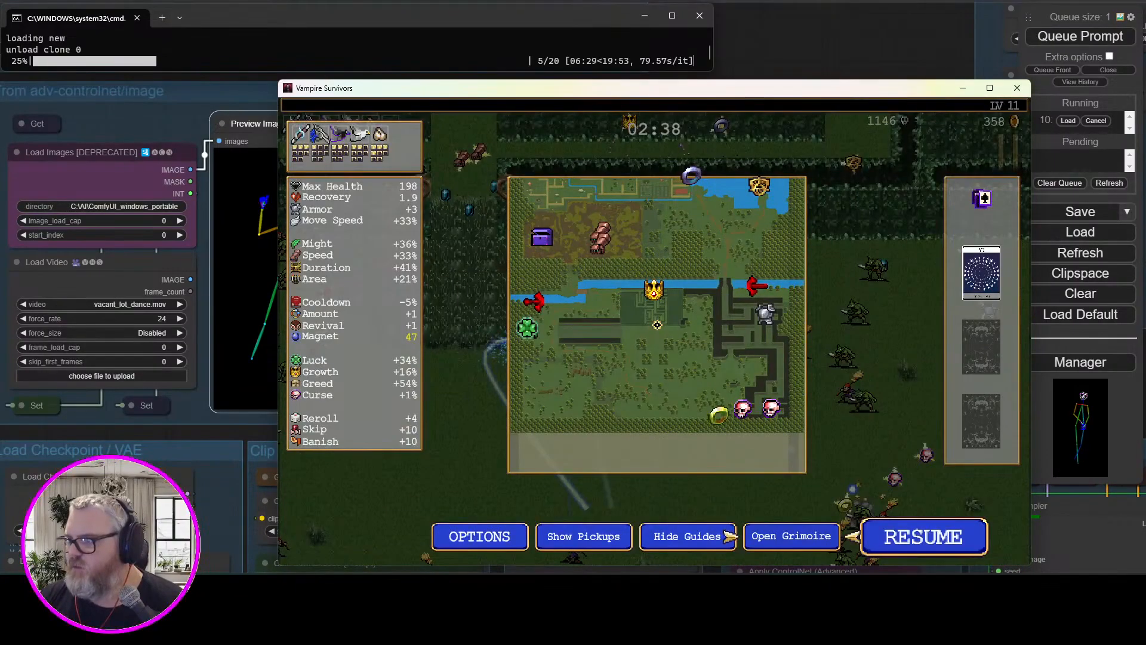
key("Escape")
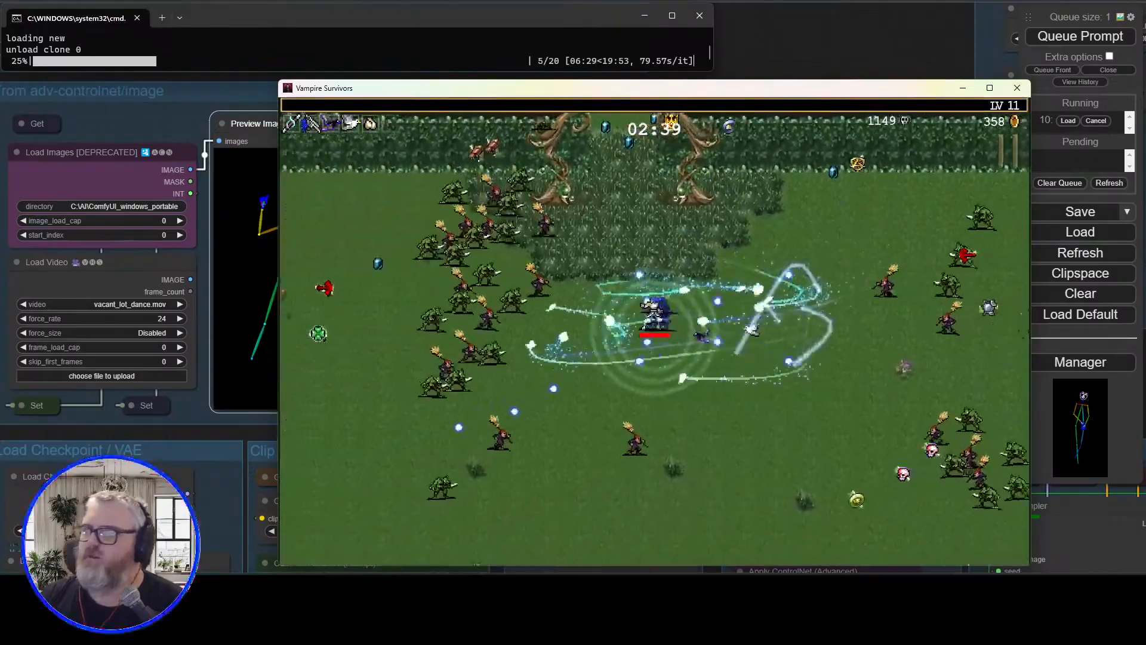
Walk north and west through the hedge maze and leave it near the river
key("w")
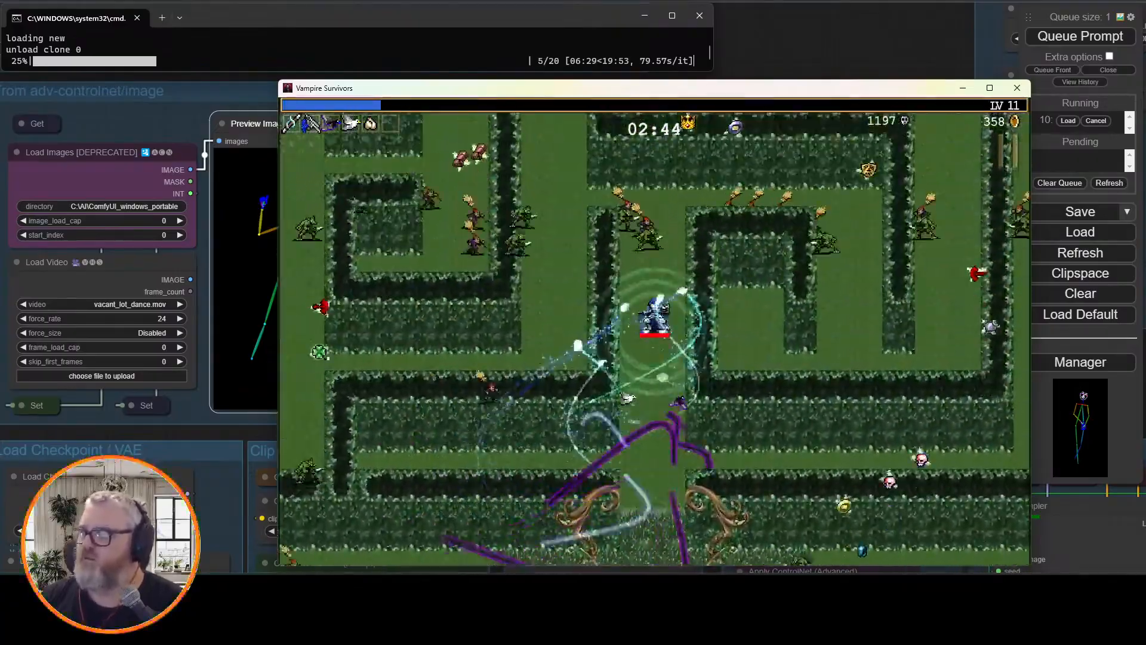
key("a")
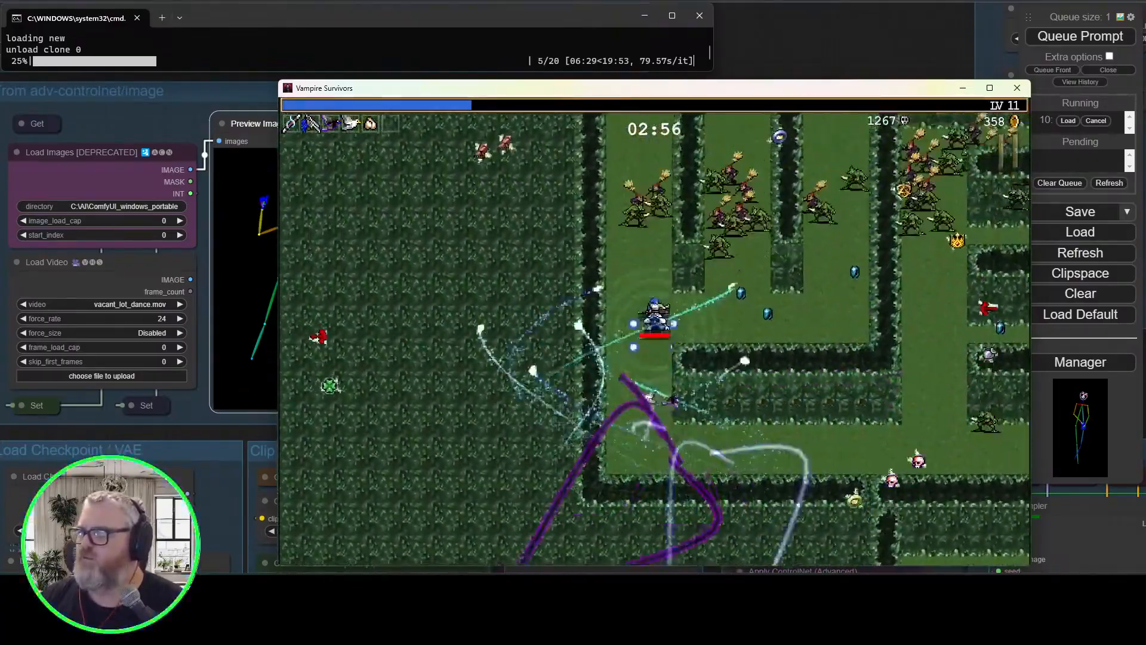
key("w")
key("w")
key("a")
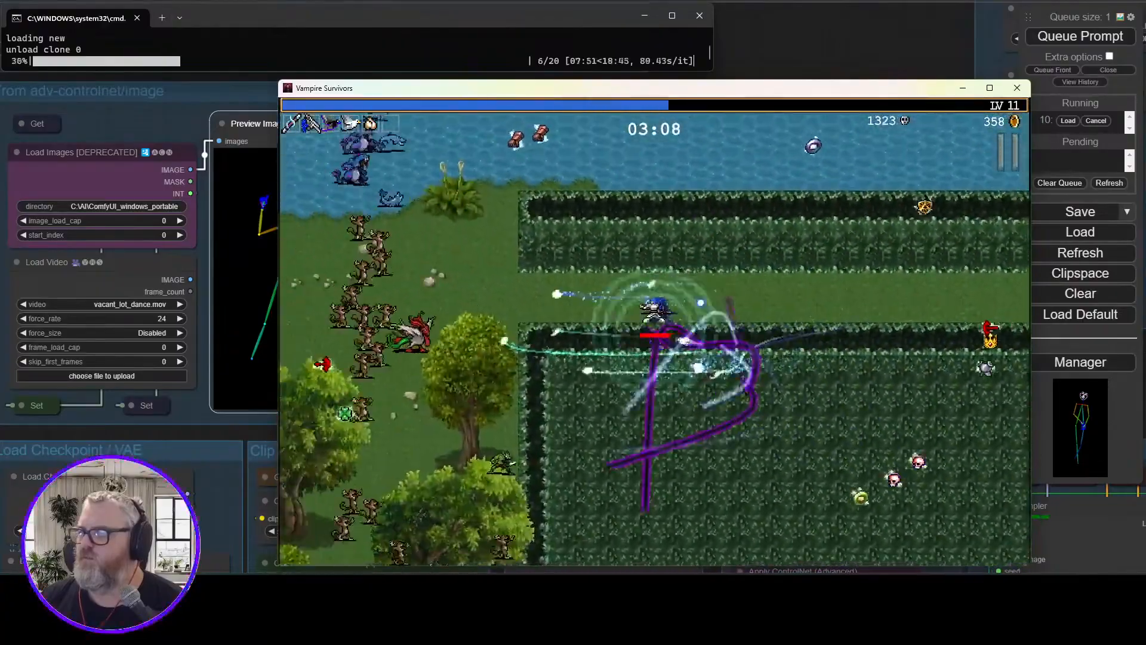
Claim the treasure chest, follow the river's southern bank west and accept the next level-up reward
key("space")
key("space")
key("w")
key("a")
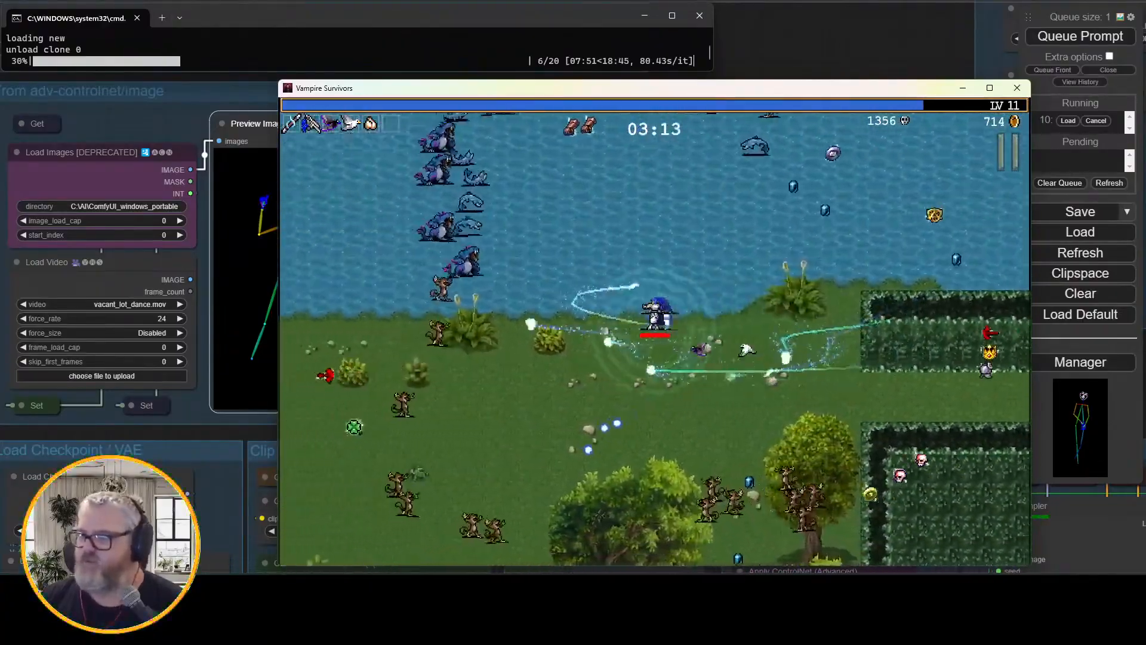
key("a")
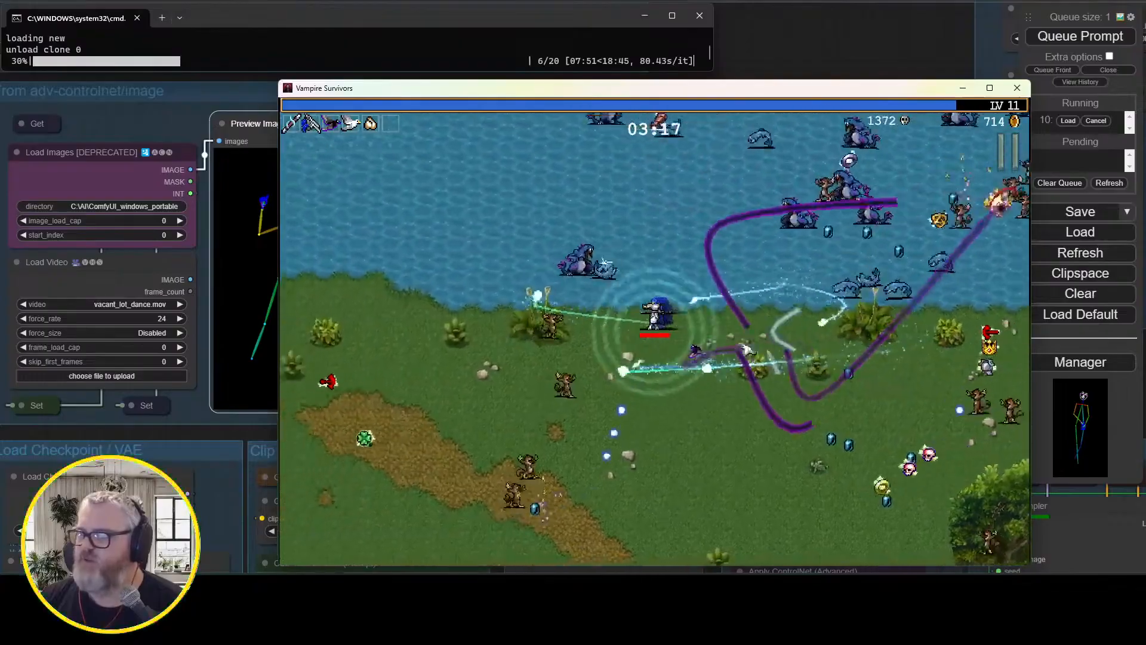
key("w")
key("space")
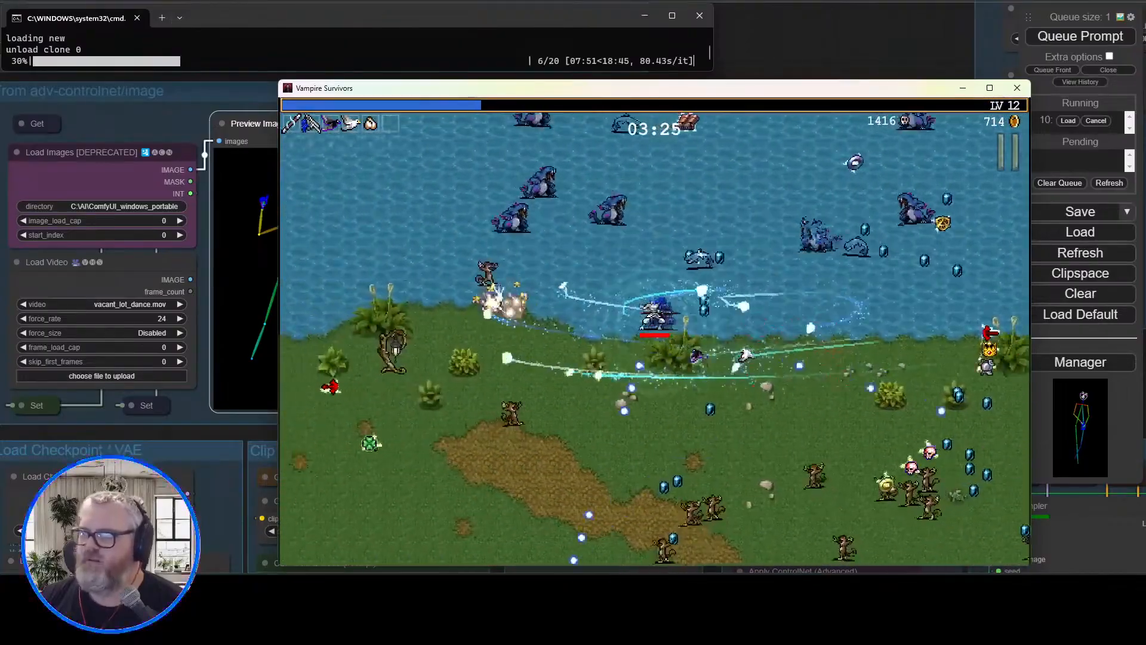
Cross to the river's northern bank and continue northwest up to the dense tree line
key("a")
key("s")
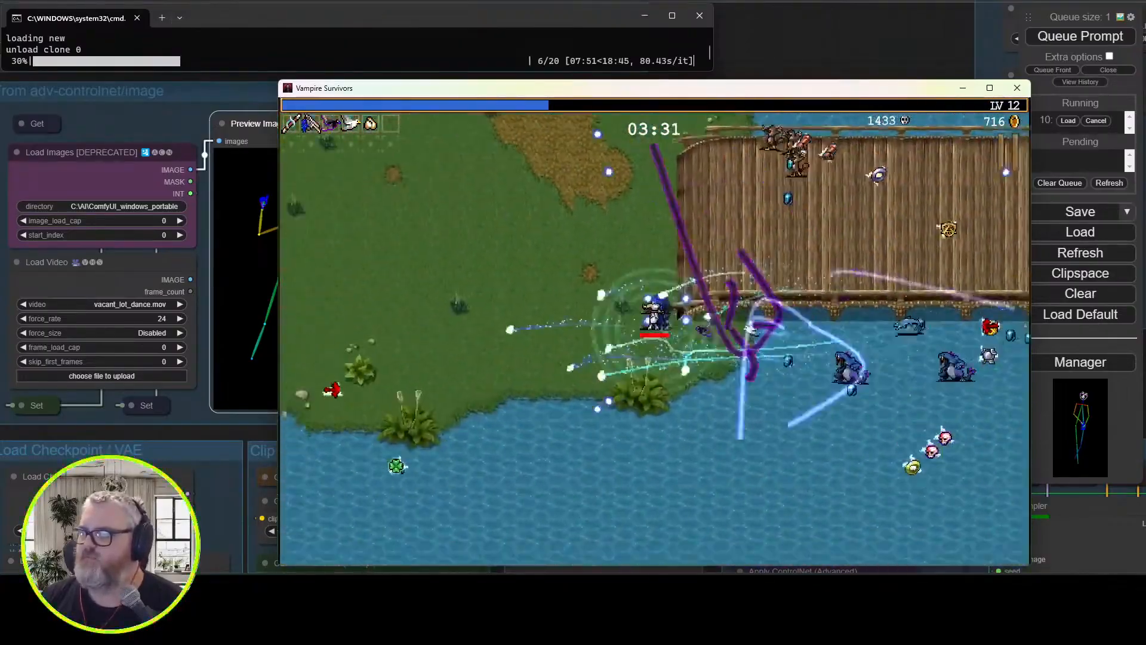
key("w")
key("a")
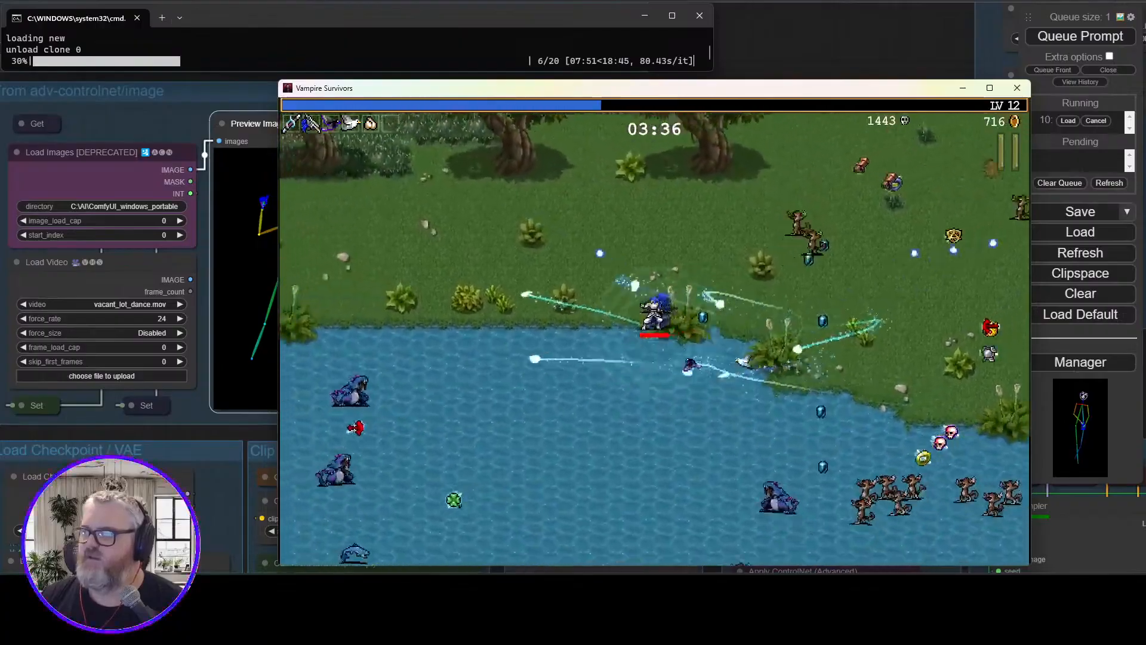
key("w")
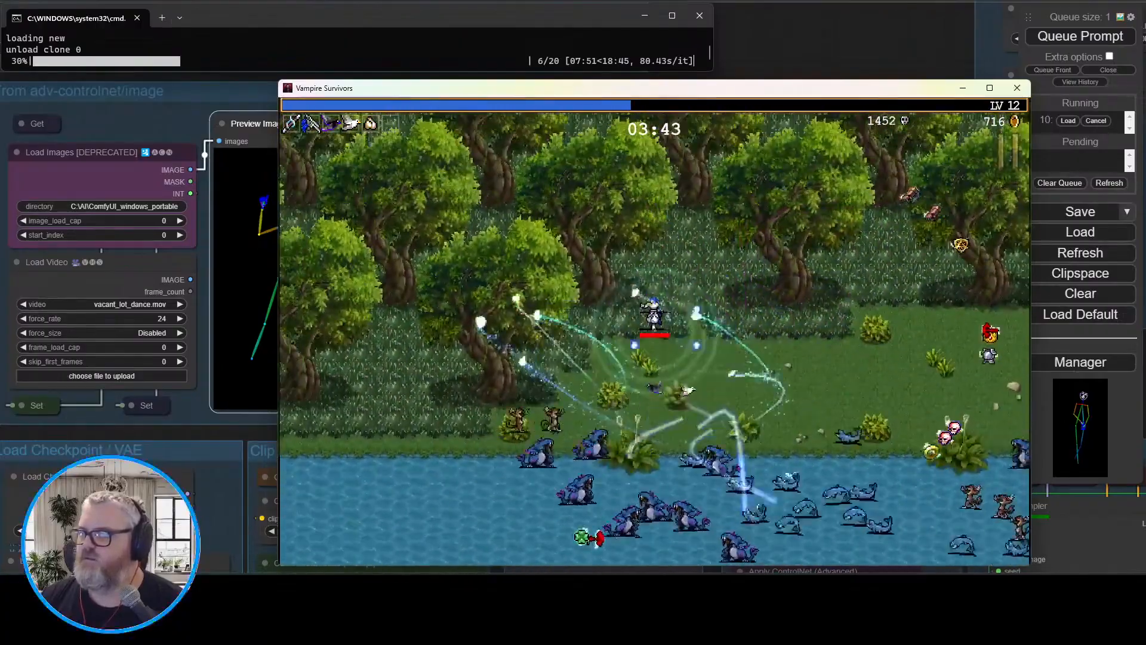
Turn back east along the northern riverbank, accepting a level-up reward on the way to the wooden bridge
key("d")
key("s")
key("Return")
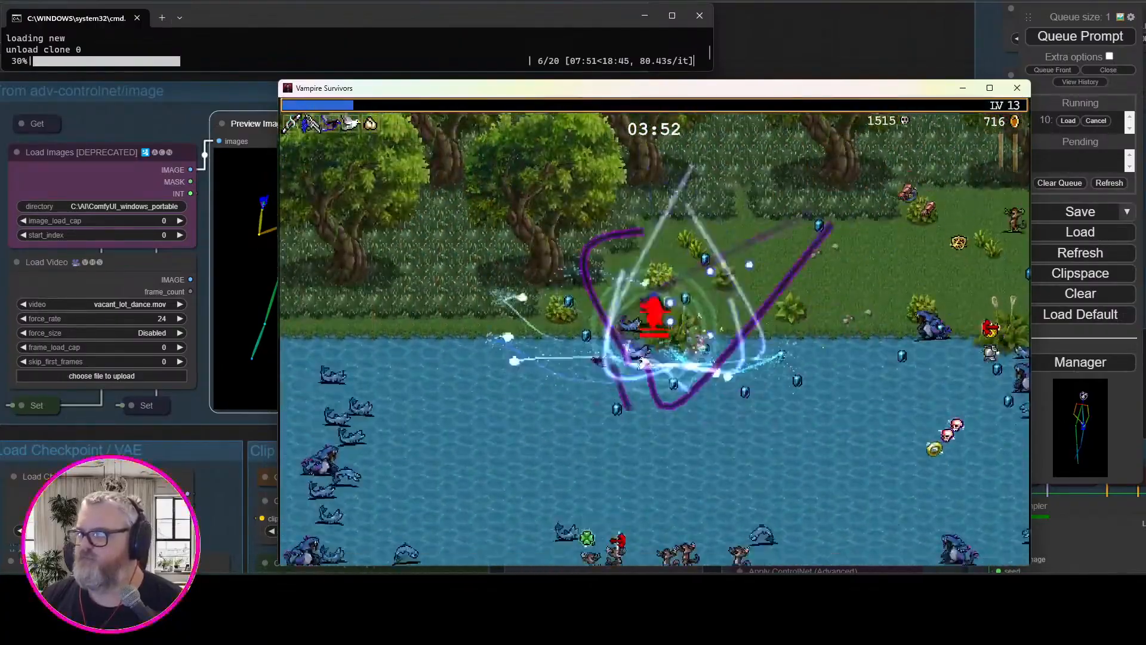
key("d")
key("s")
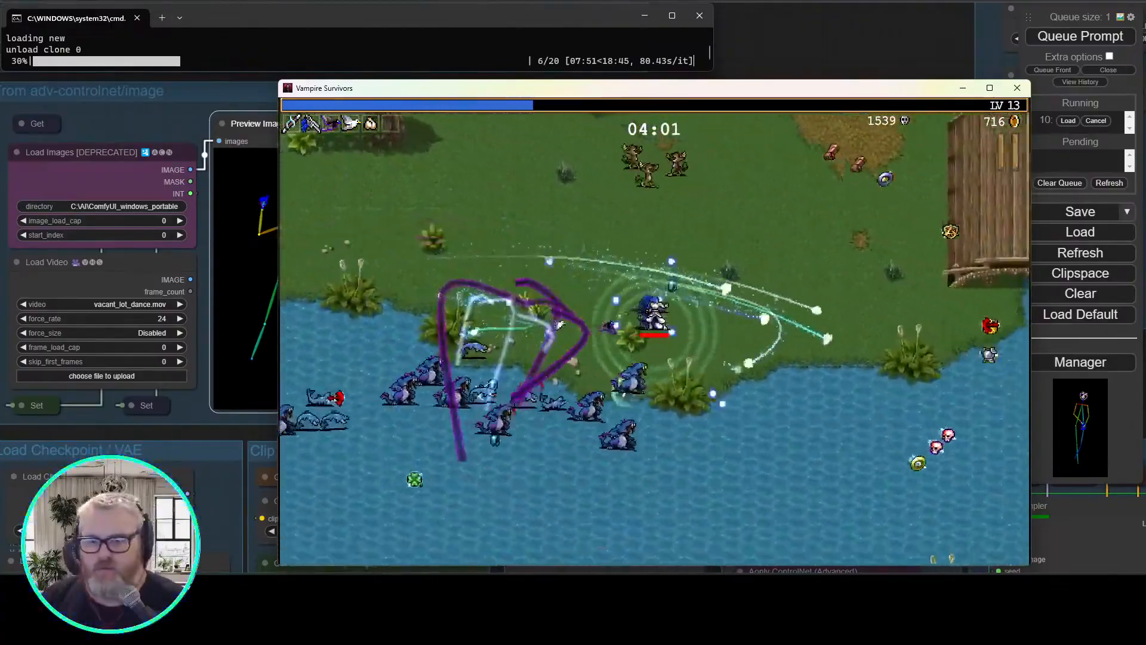
Keep fighting through the grassland and woods, collect gems and confirm the next level-up reward
key("s")
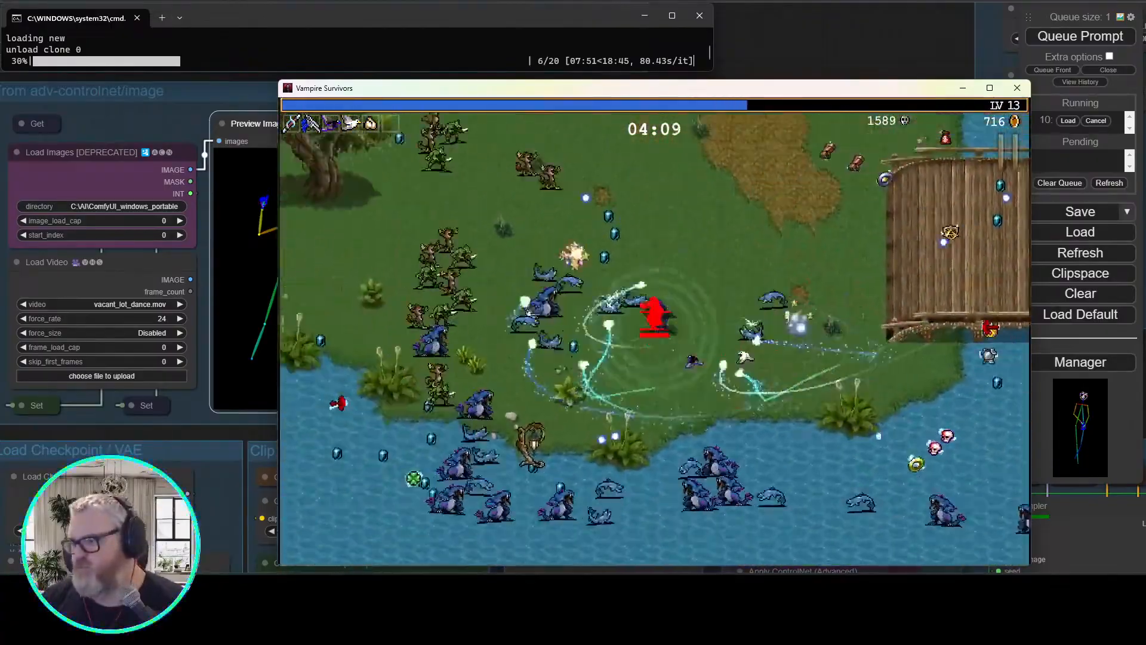
key("s")
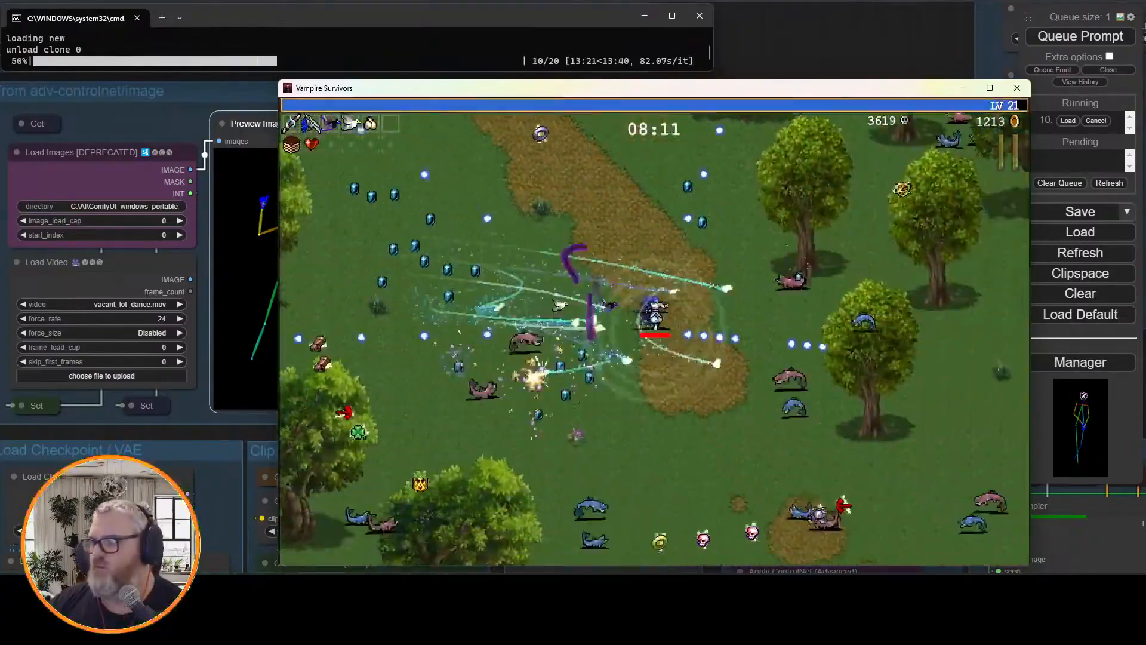
key("Return")
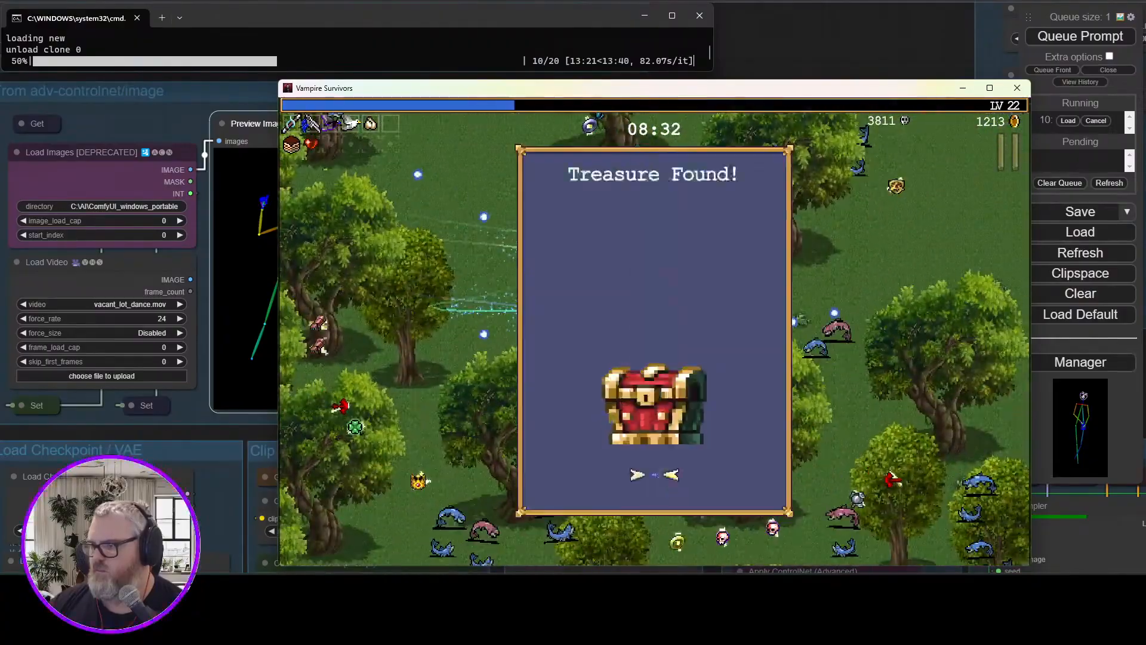
Claim the treasure chest and keep moving through the woods and tall grass while collecting gems
key("Escape")
key("Escape")
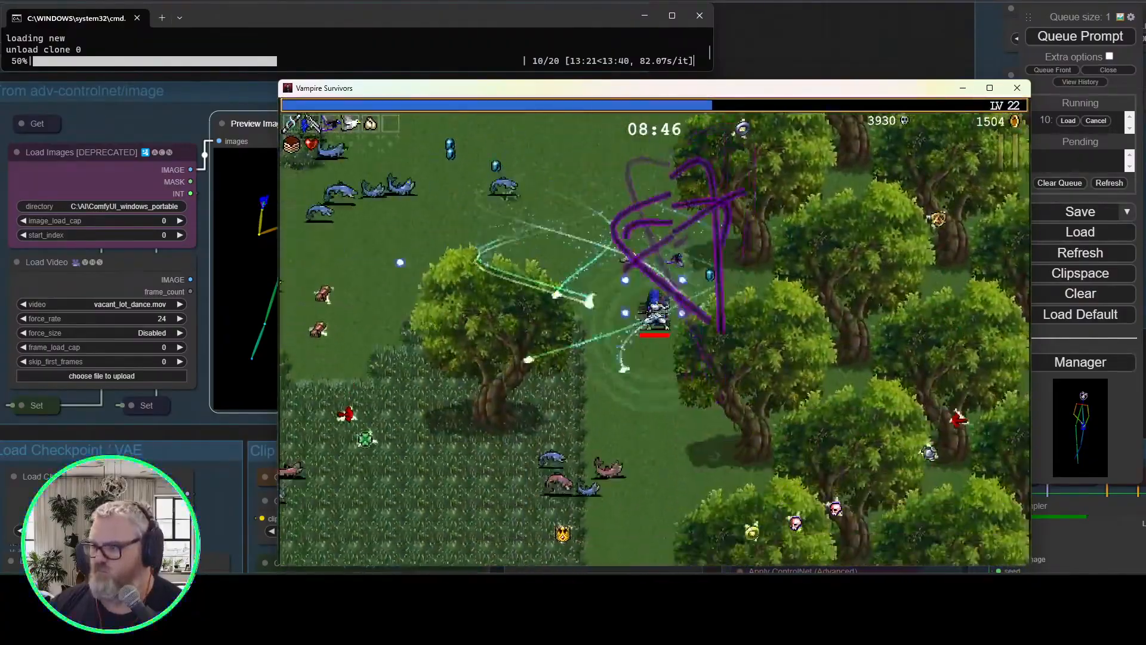
key("Escape")
key("Escape")
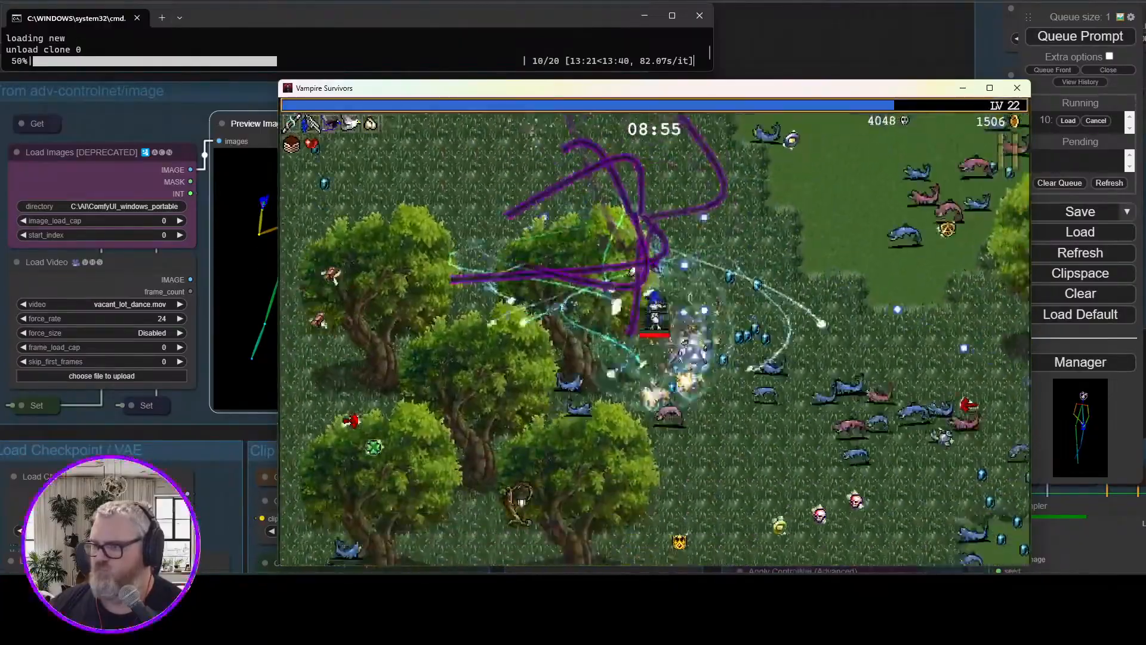
Use up the remaining level-up rerolls and accept an upgrade from the last set of choices
key("Return")
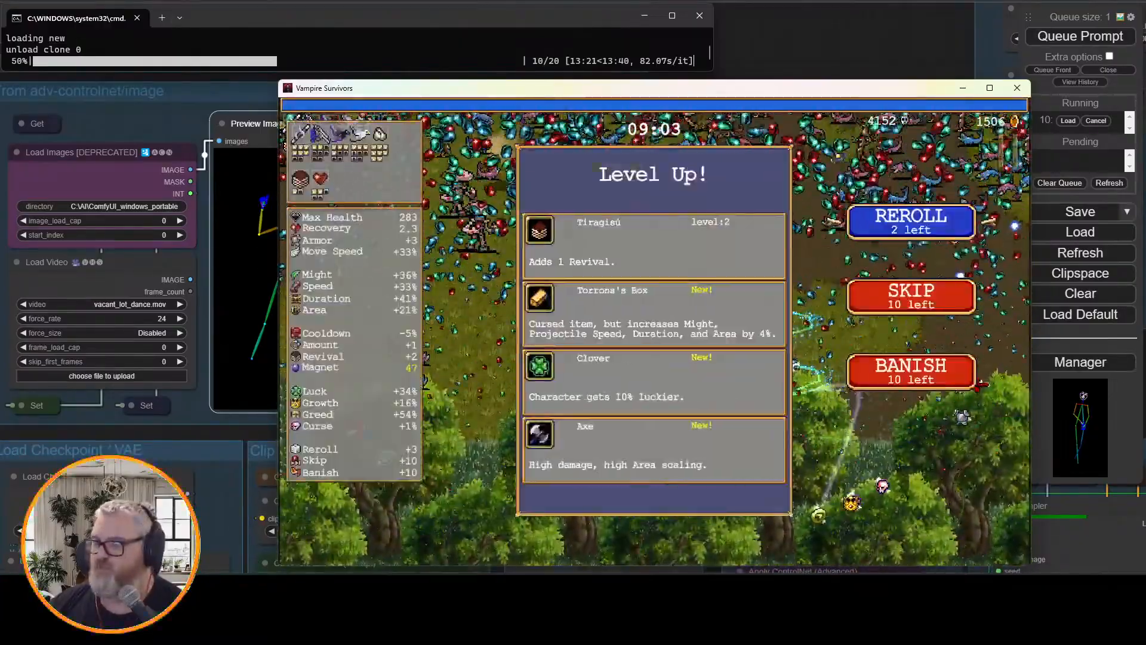
key("Return")
key("Return")
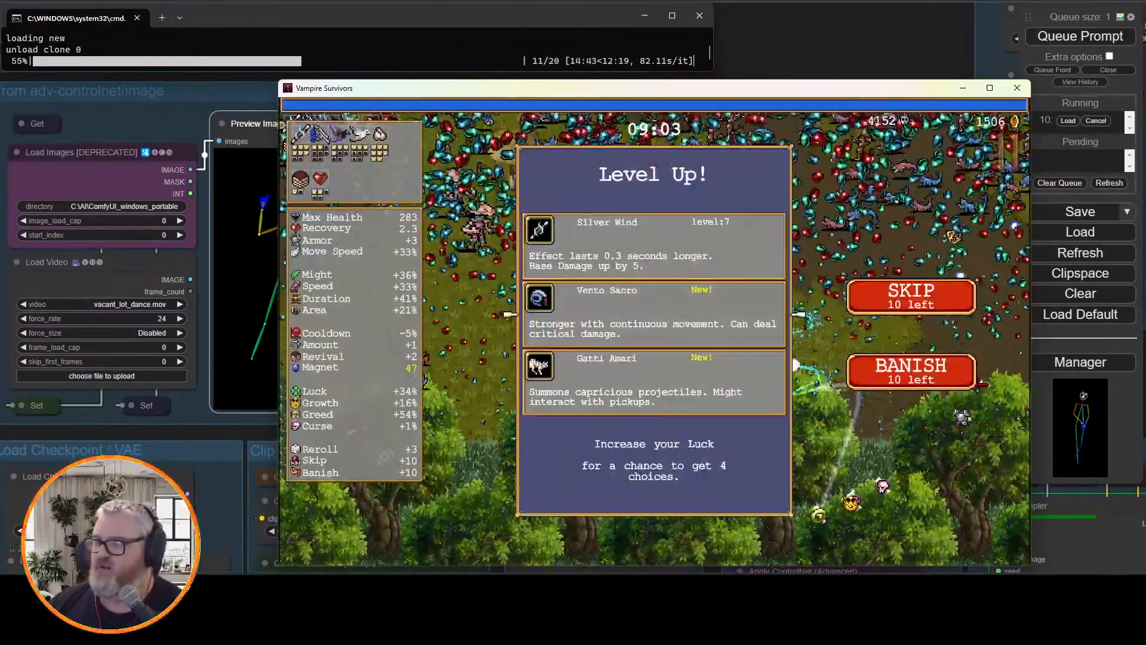
key("Return")
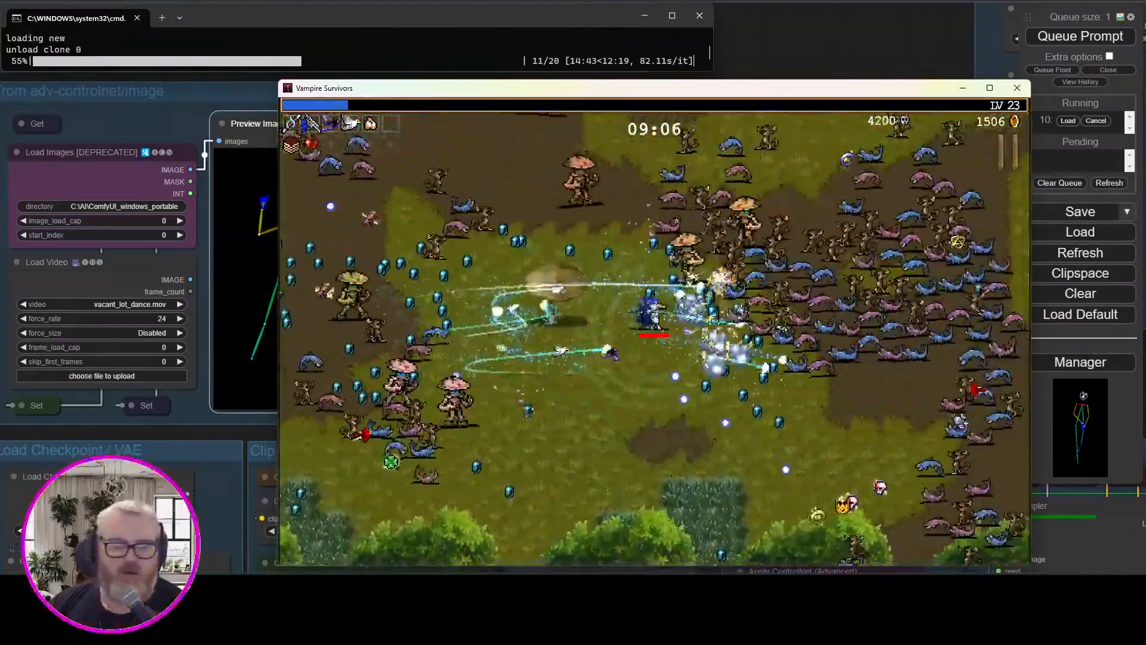
Loop east through the muddy mushroom field above the trees, collecting gems and confirming the level-up reward
key("d")
key("w")
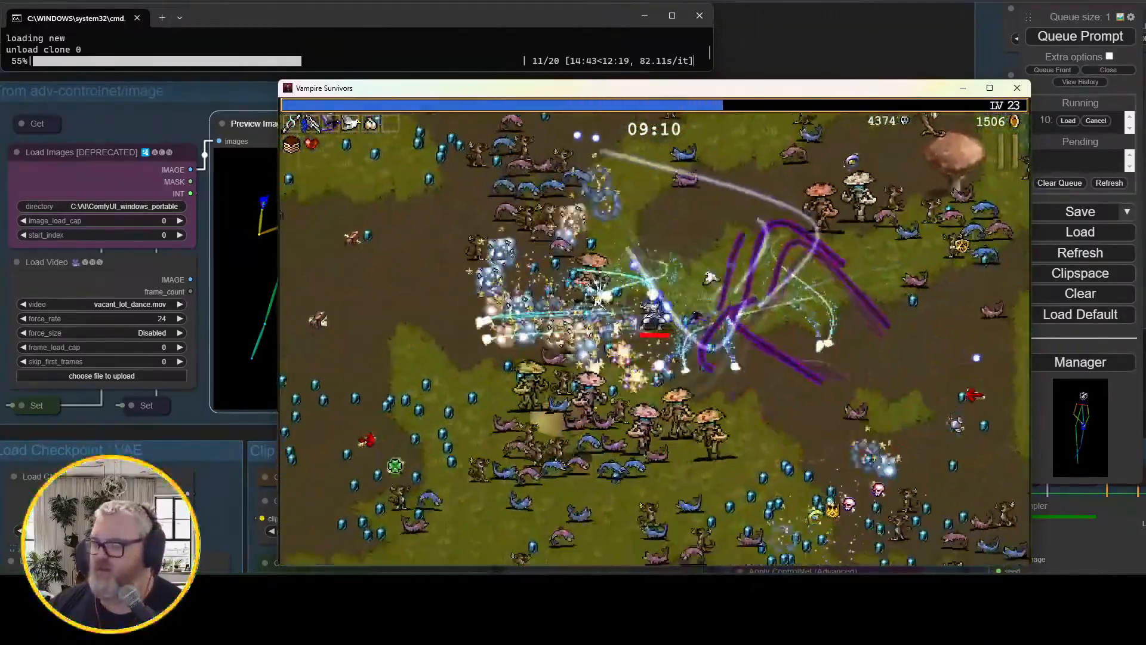
key("s")
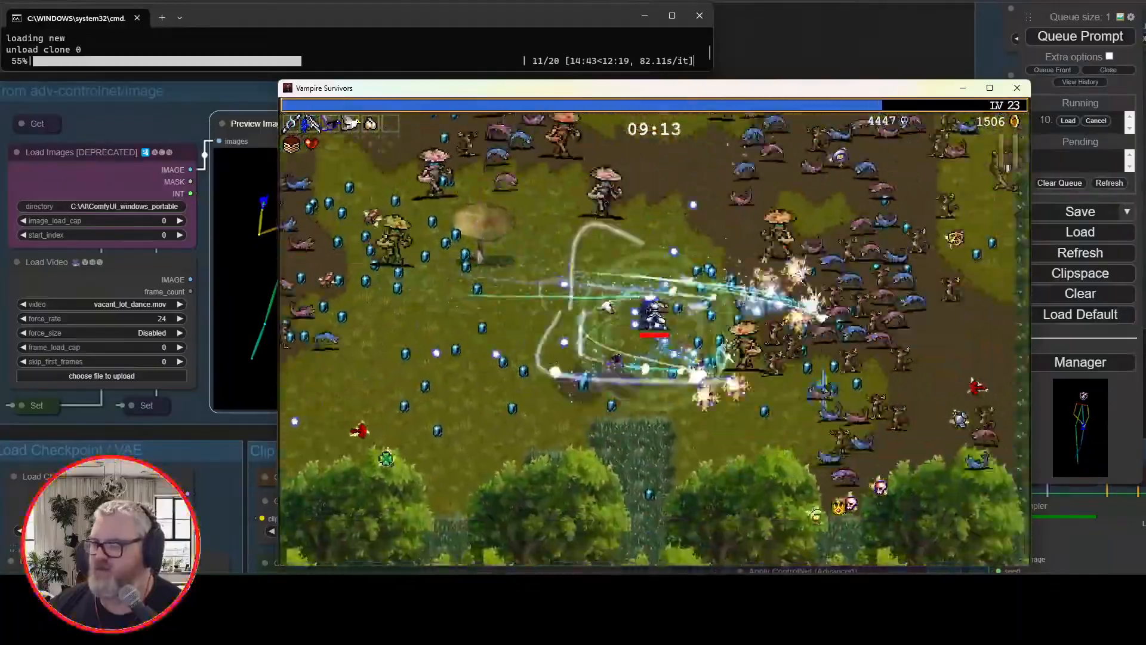
key("d")
key("w")
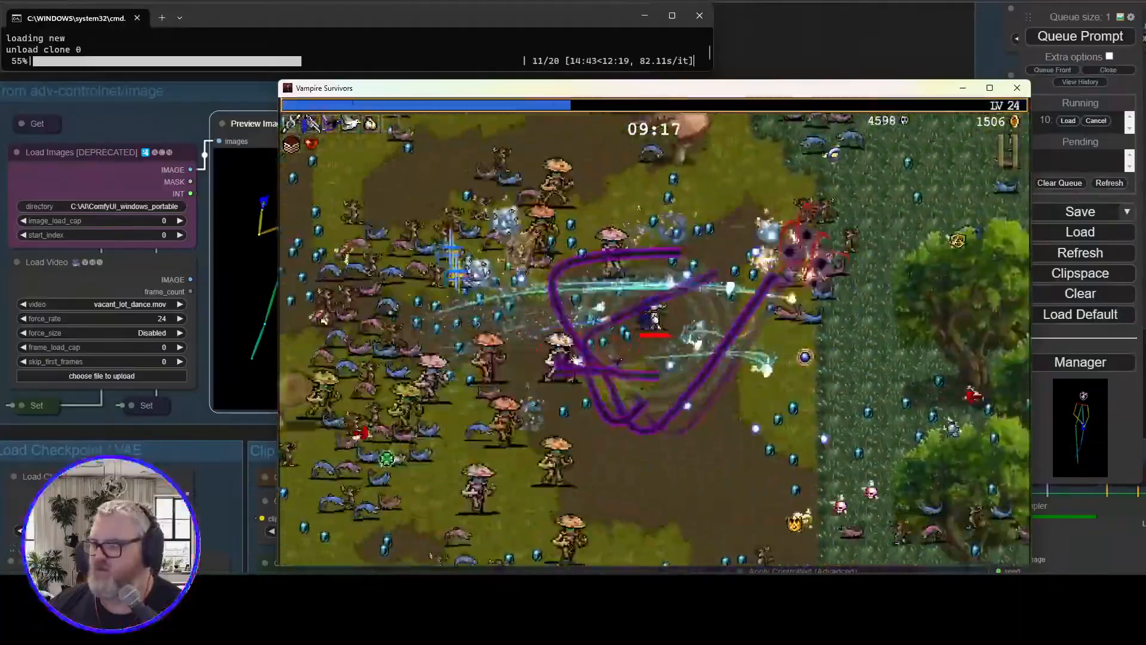
key("Return")
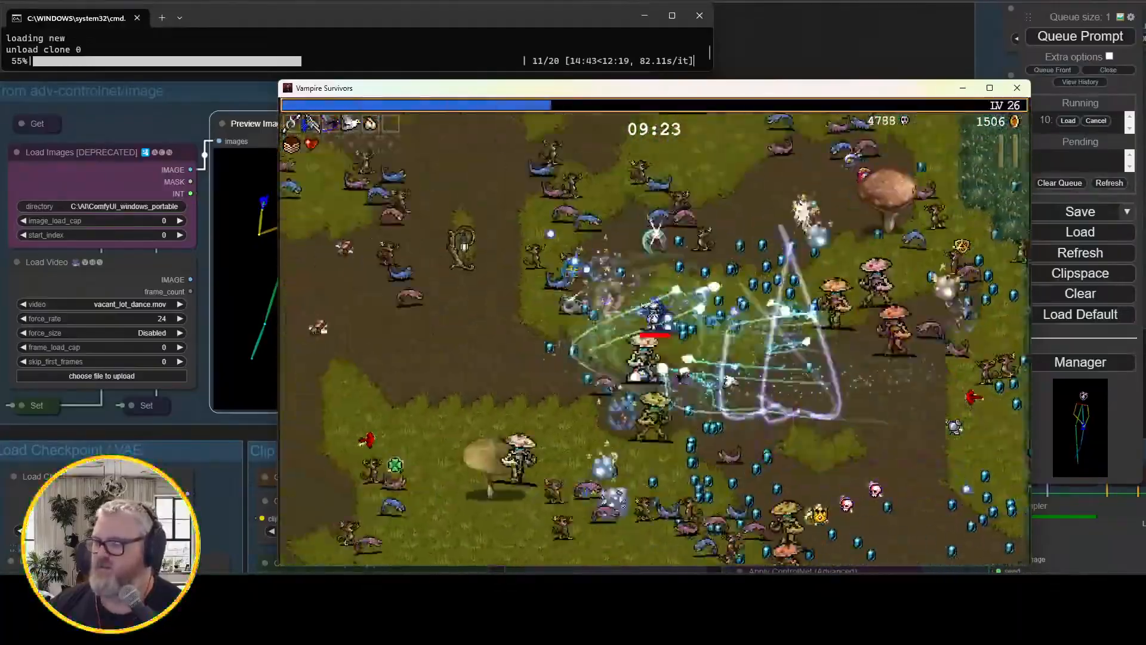
Weave north, east and west among the mushroom creatures to gather gems and gain more levels
key("w")
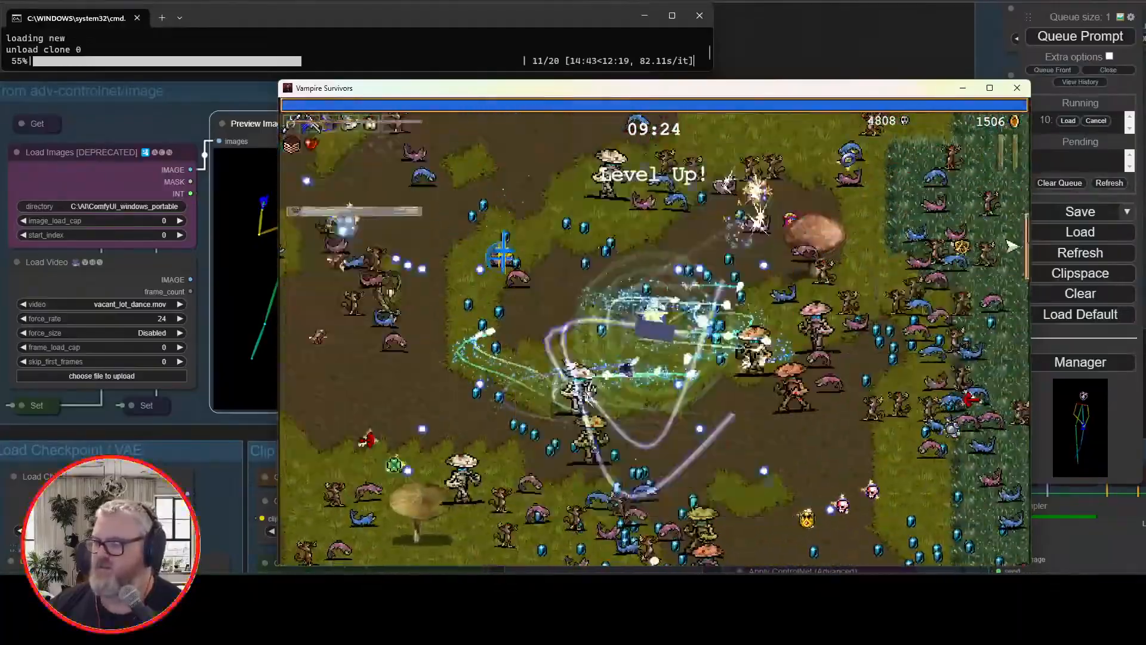
key("d")
key("a")
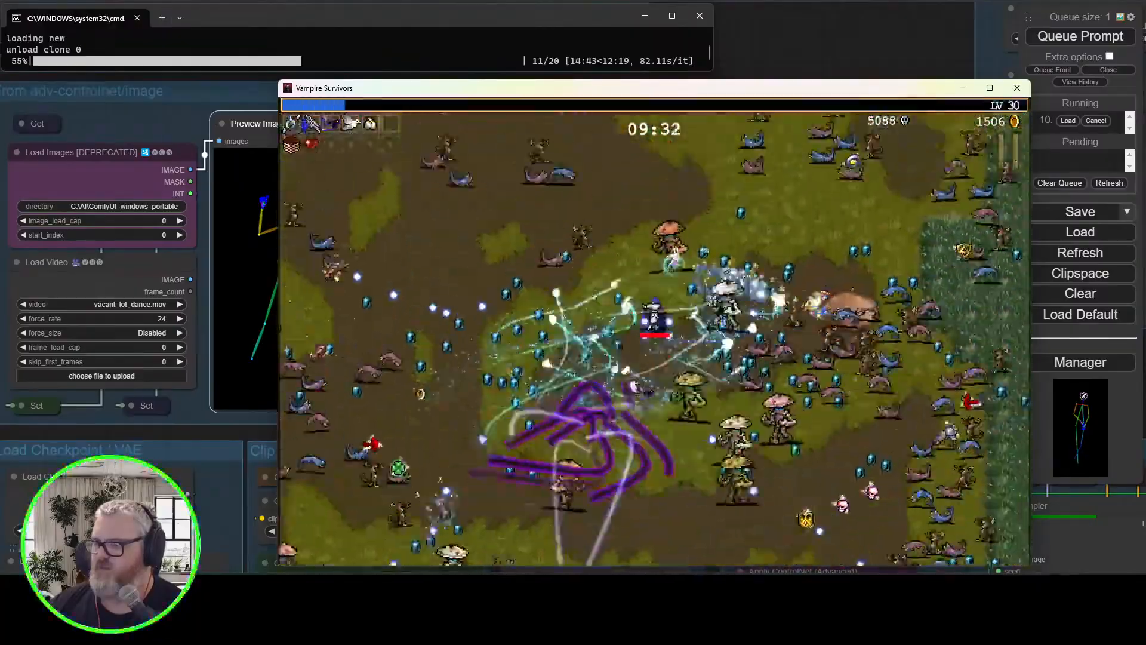
key("d")
key("a")
key("w")
key("d")
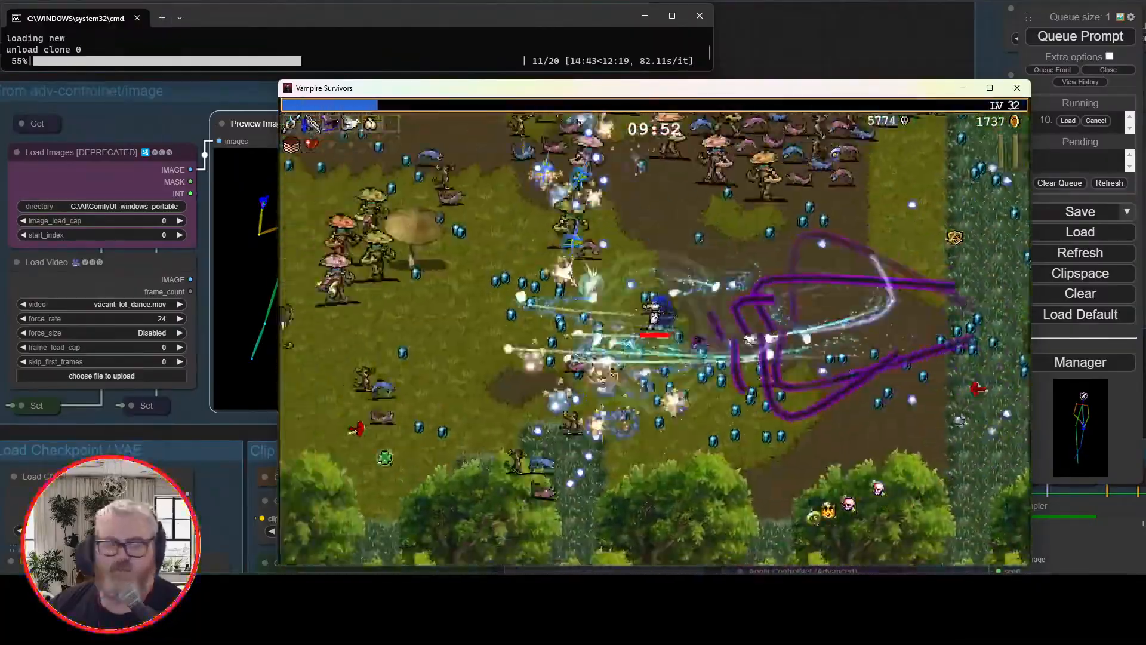
Head west along the tree line, claim the treasure chest in the muddy clearing and continue northeast
key("a")
key("w")
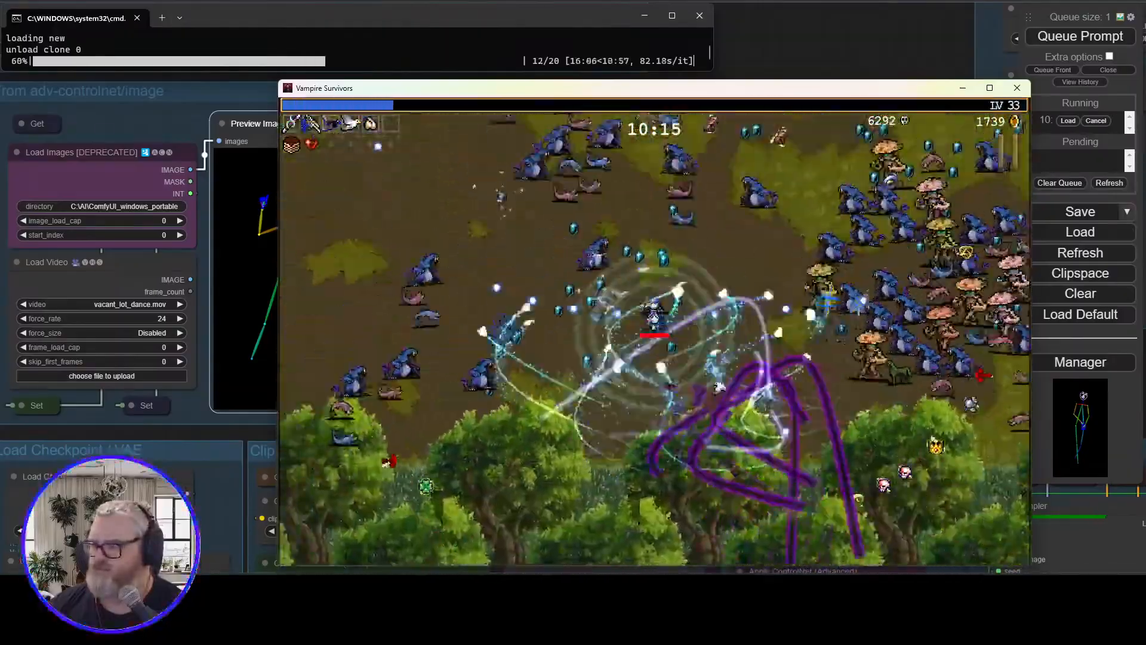
key("a")
key("s")
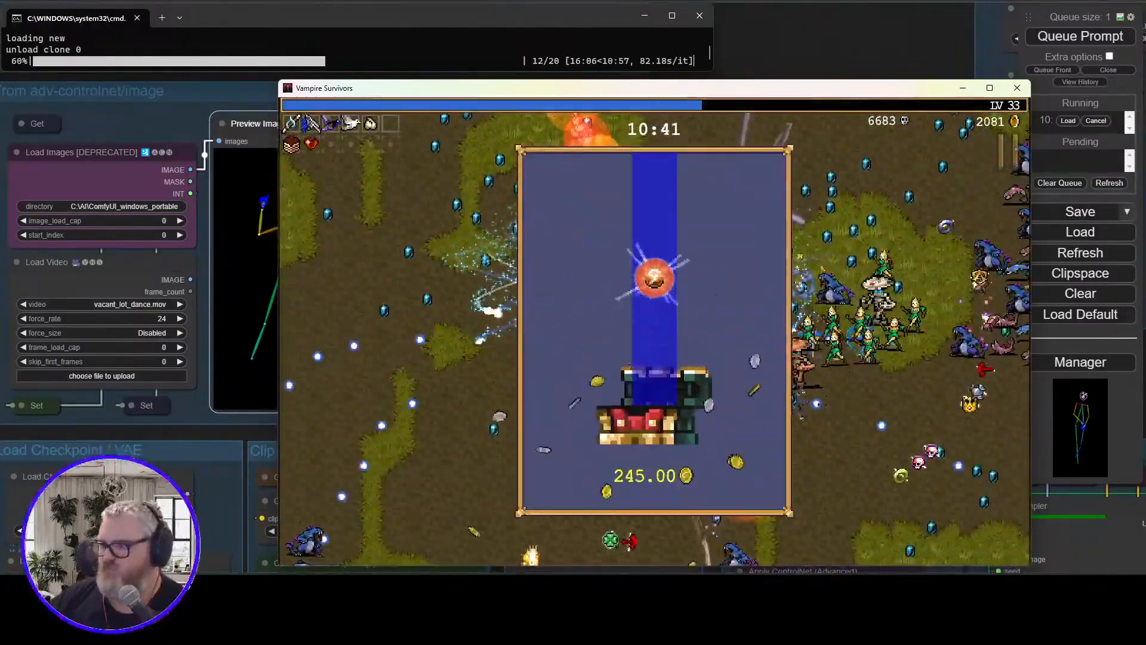
key("d")
key("w")
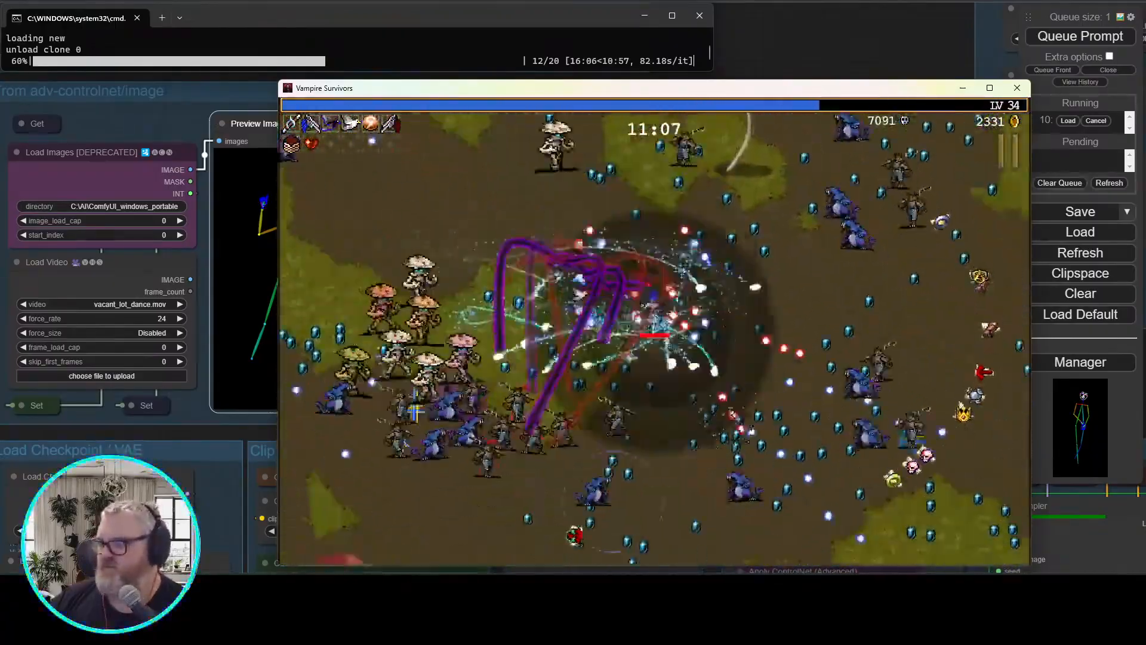
Add Attractorb at the level-up, follow the forest edge and claim the treasure chest near the giant mushroom house
key("a")
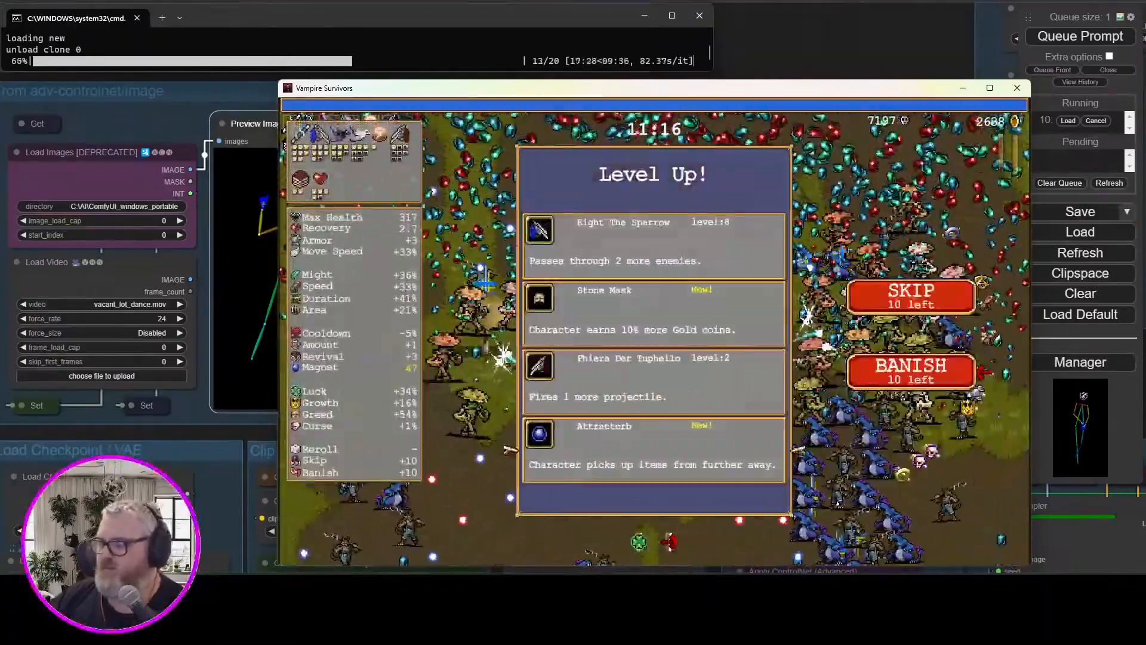
key("s")
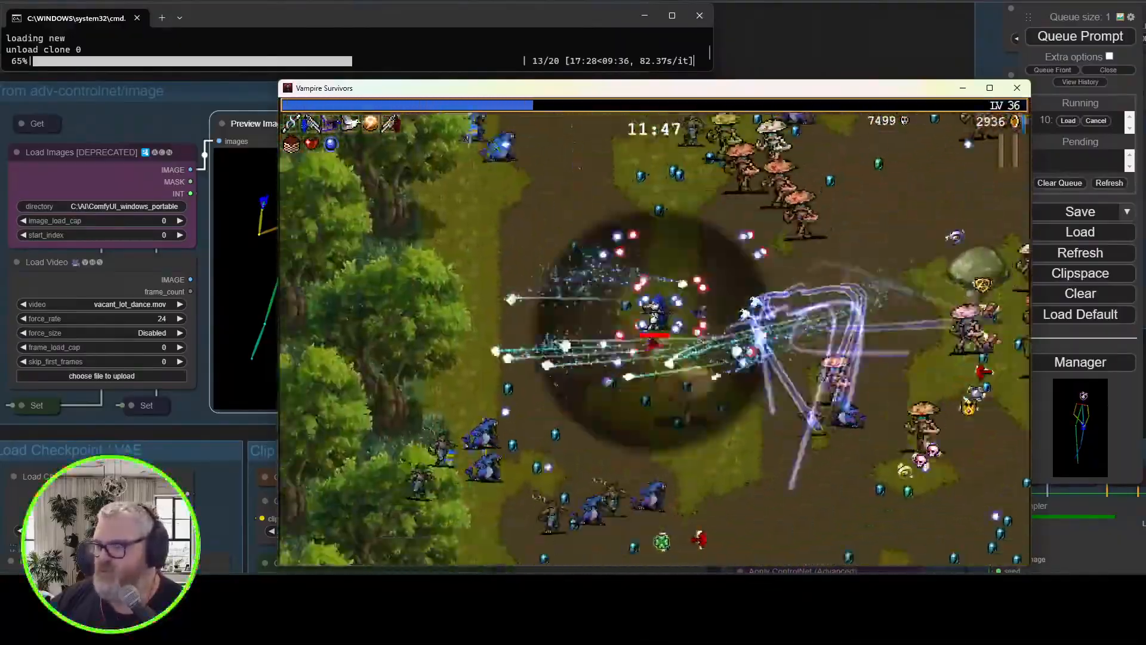
key("a")
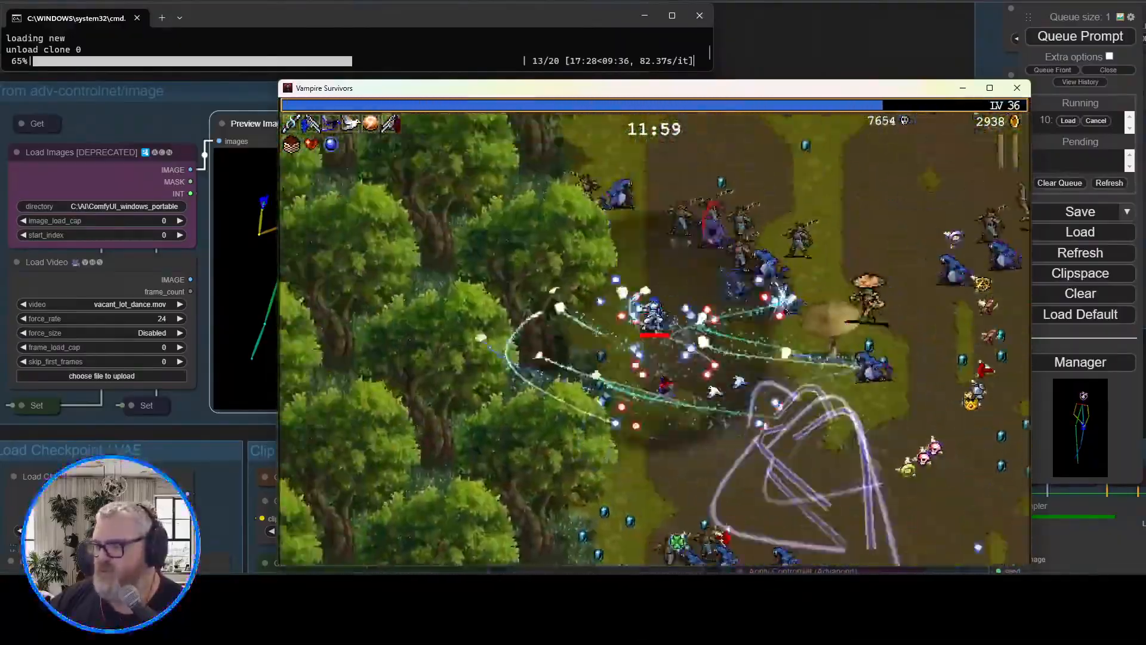
key("d")
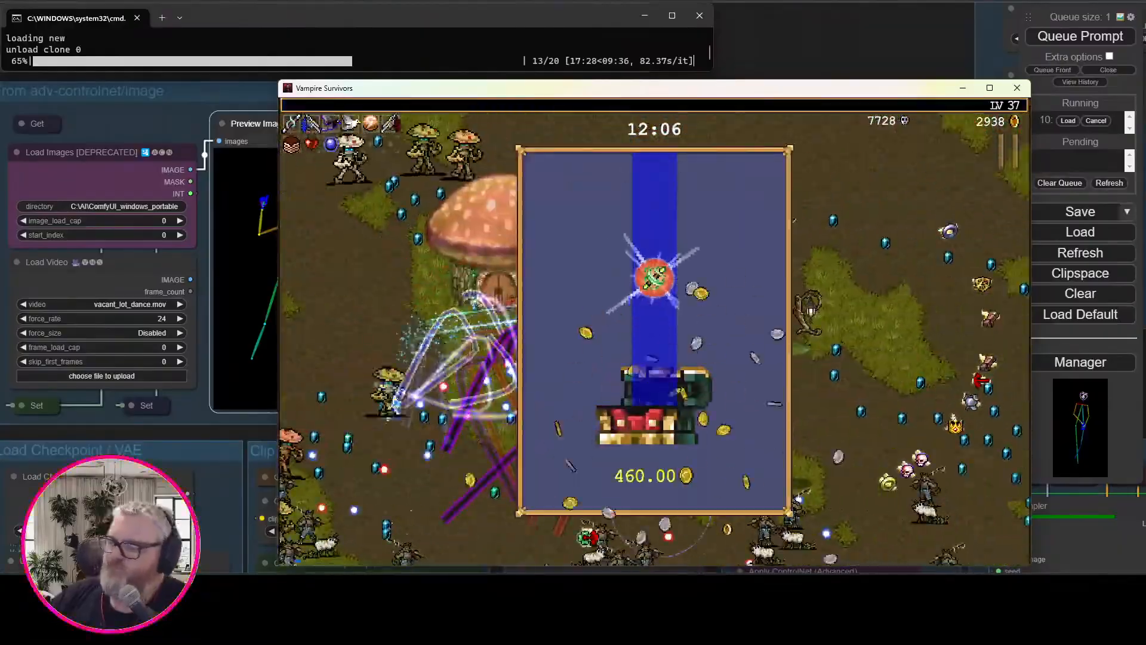
key("w")
key("a")
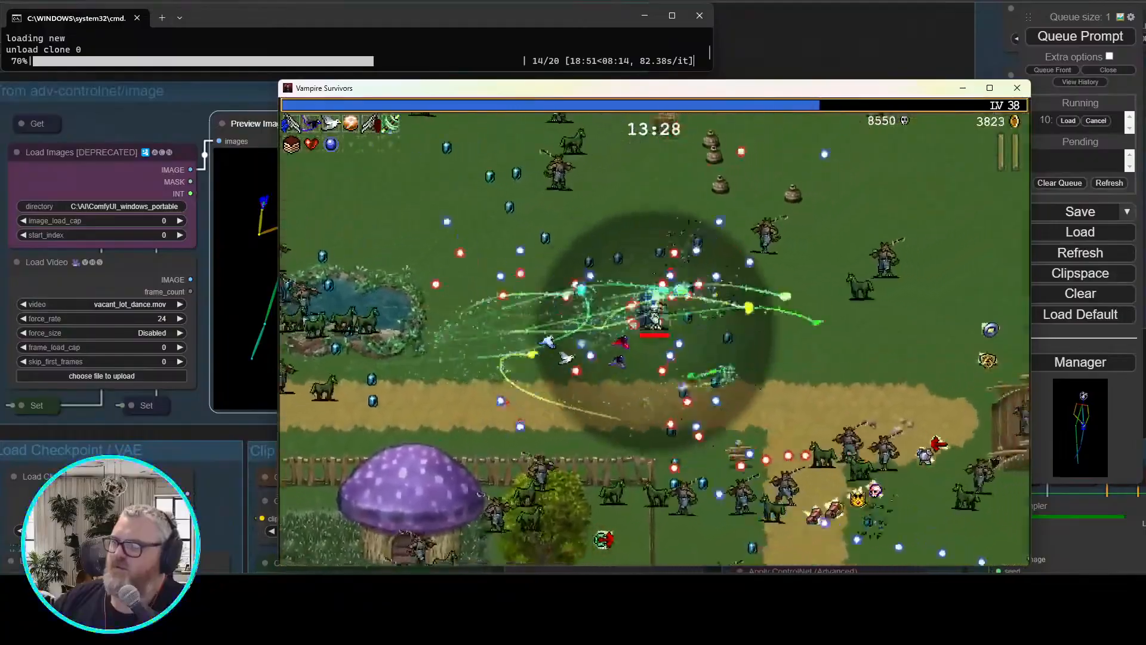
Fight from the village past the river into the deep forest, accepting the level-up reward there
key("Escape")
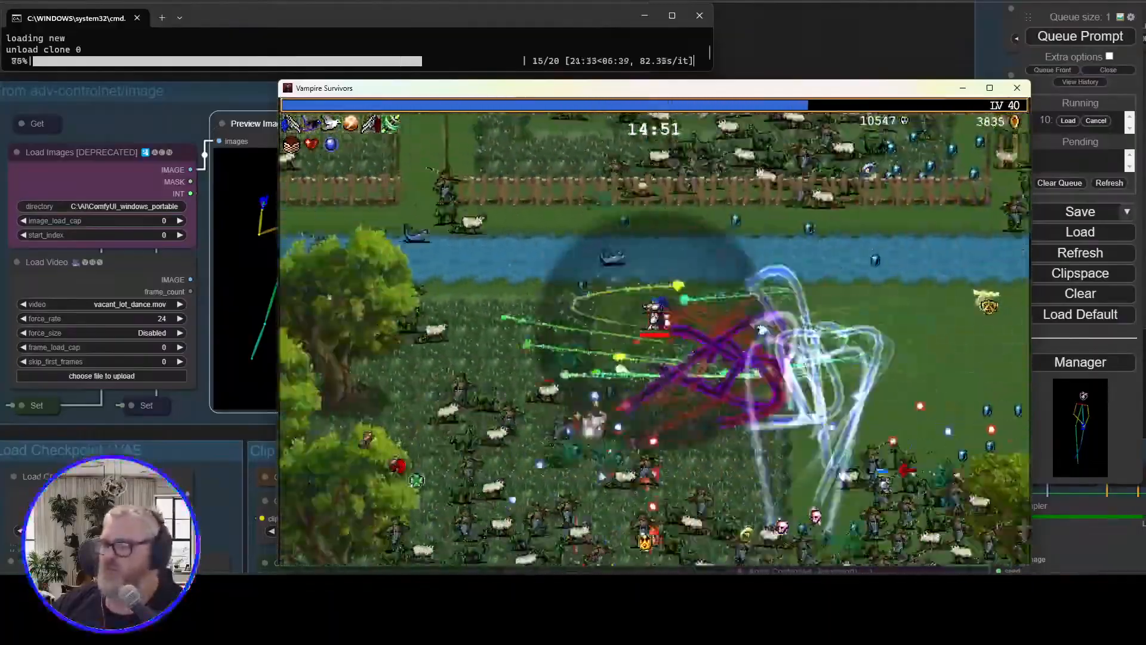
key("Escape")
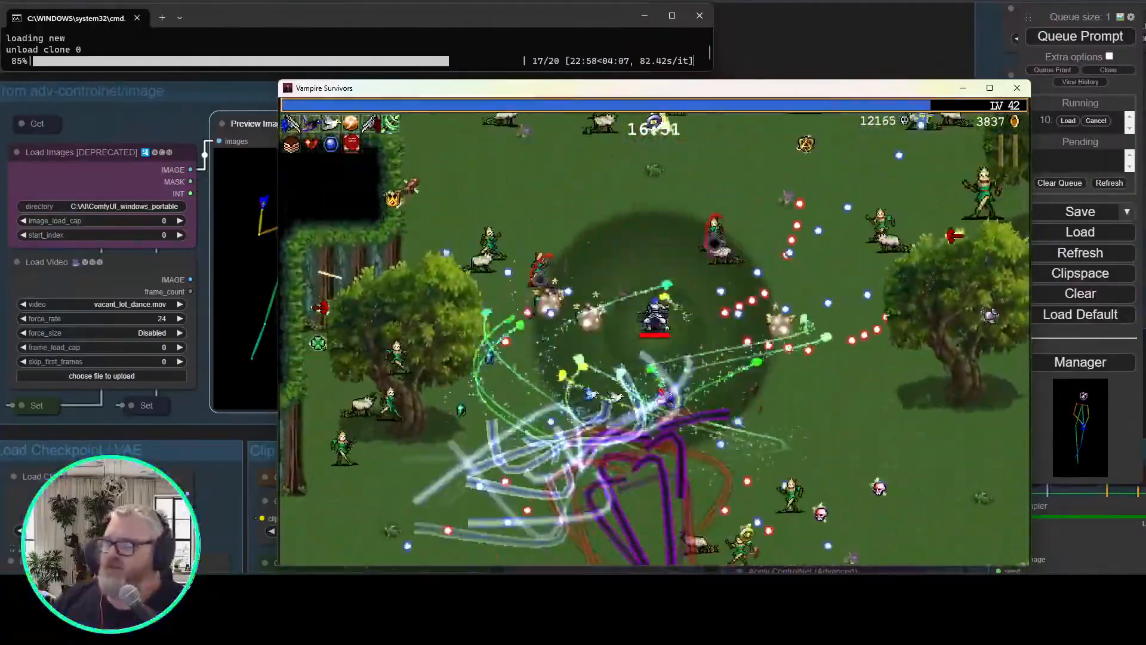
key("w")
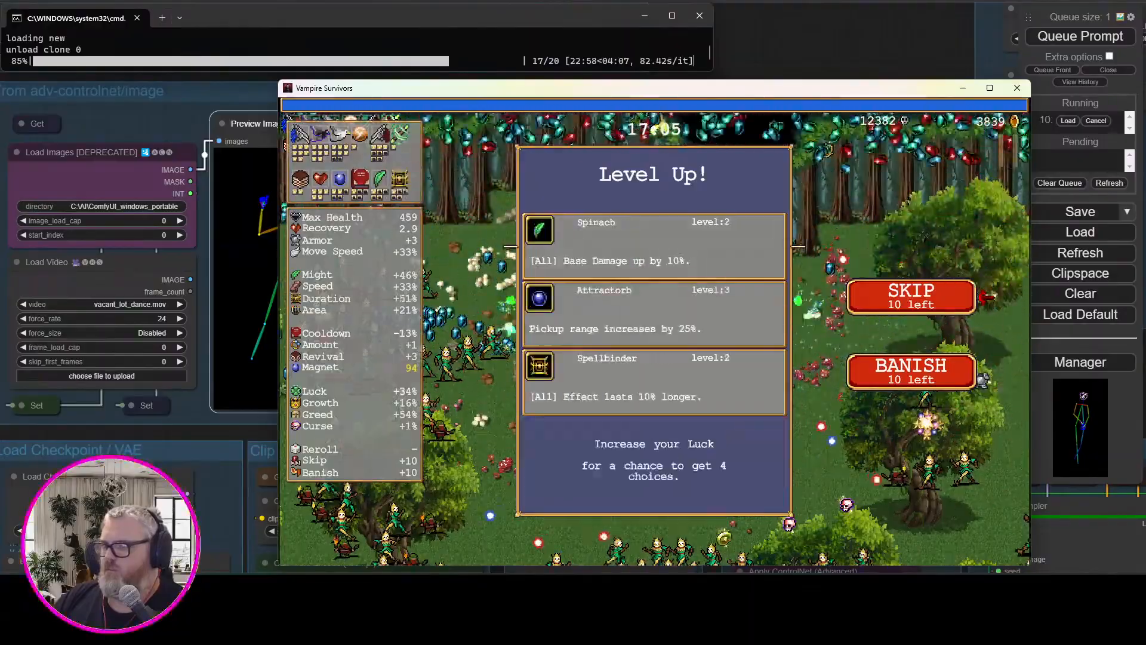
key("Return")
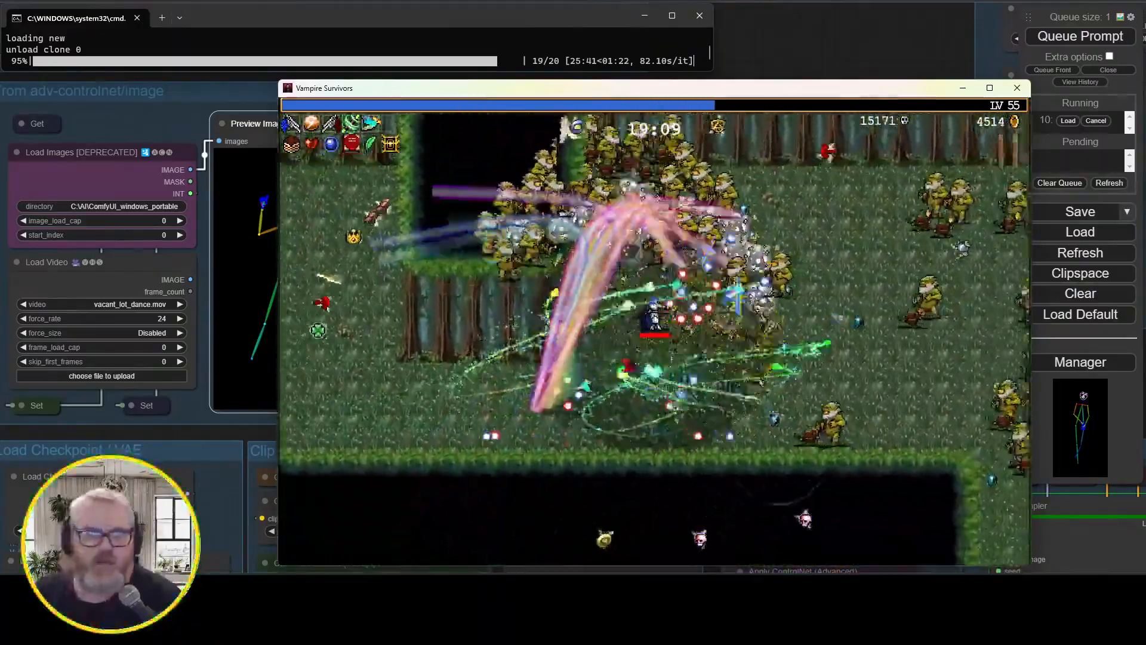
Advance northeast through the forest corridors, take a new weapon at the level-up and return to the ComfyUI outputs
key("w")
key("d")
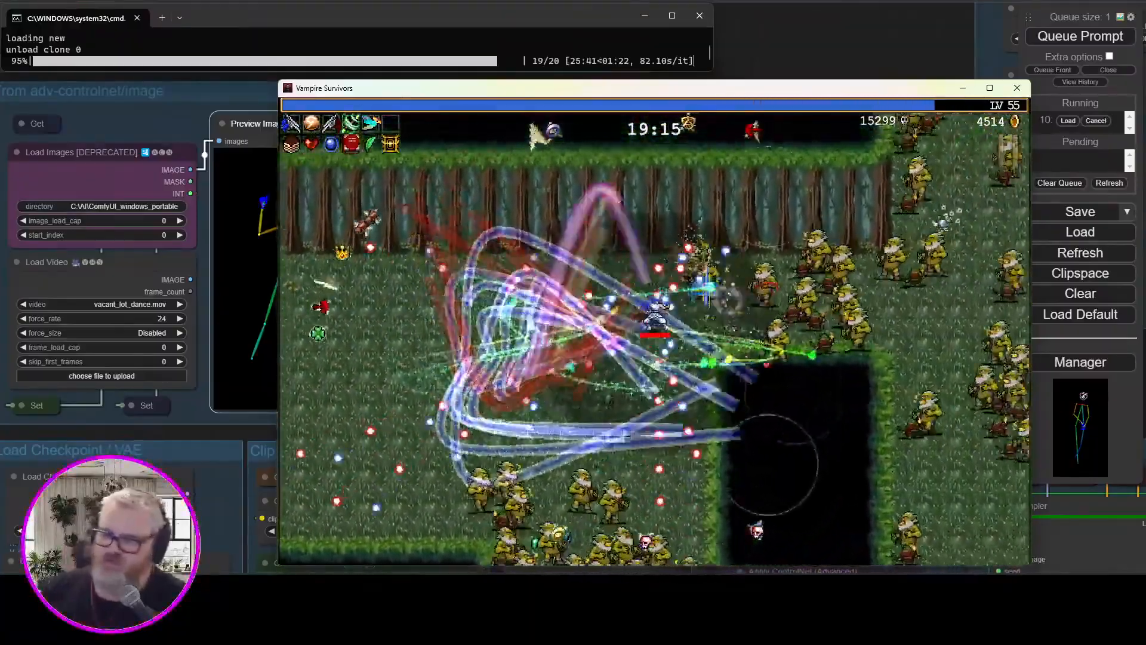
key("w")
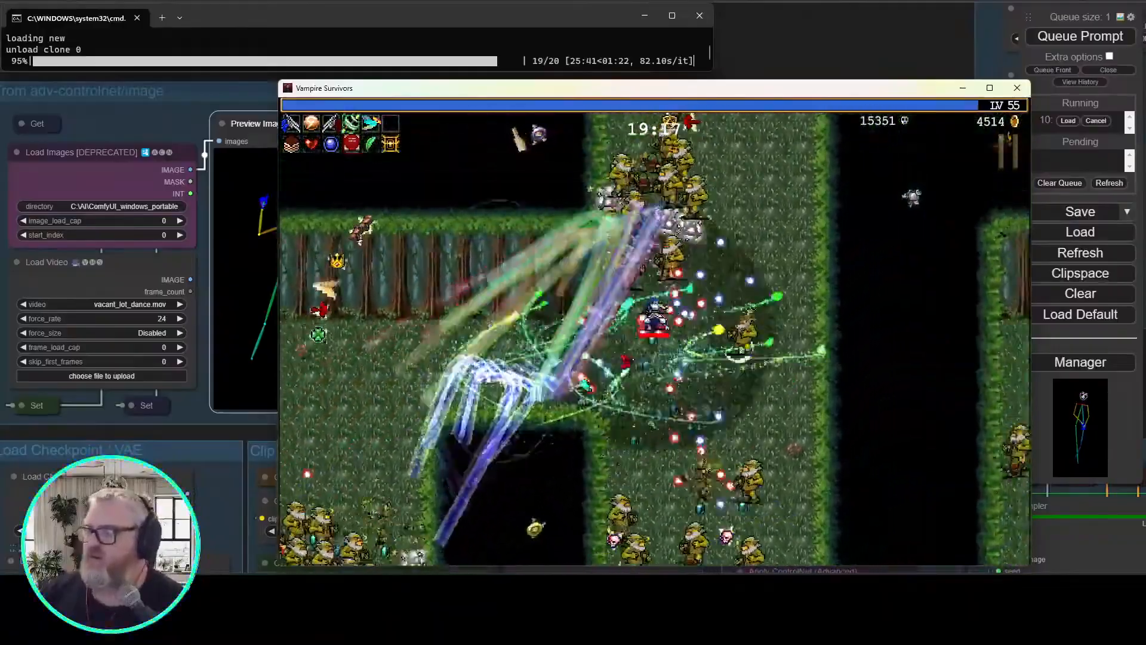
key("Down")
key("Return")
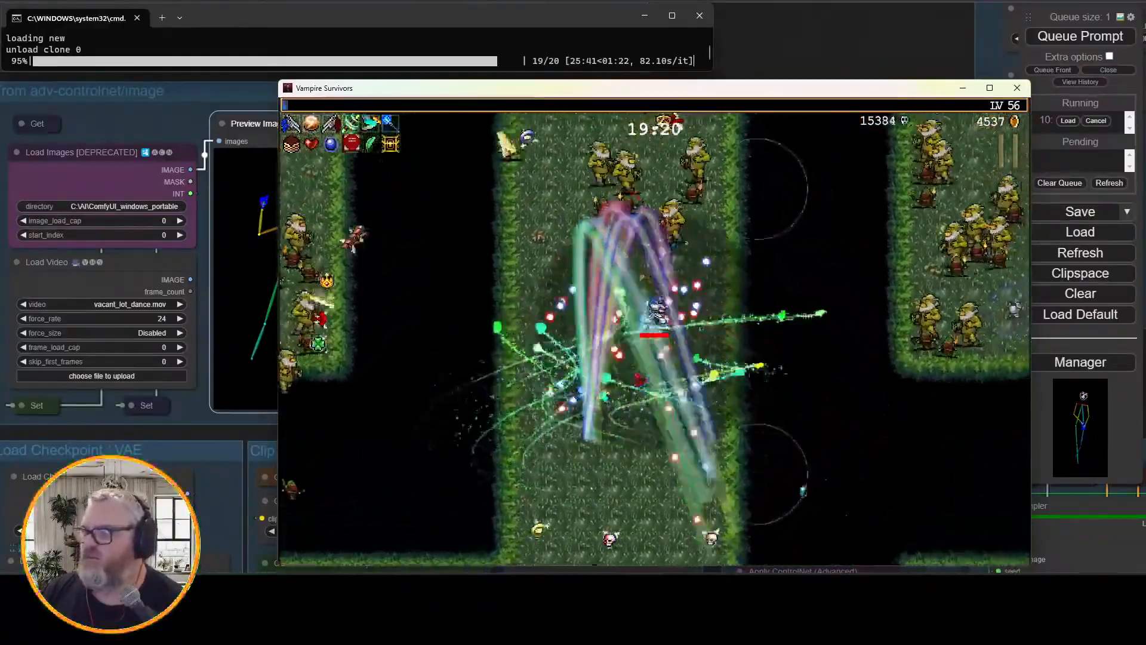
key("s")
key("Escape")
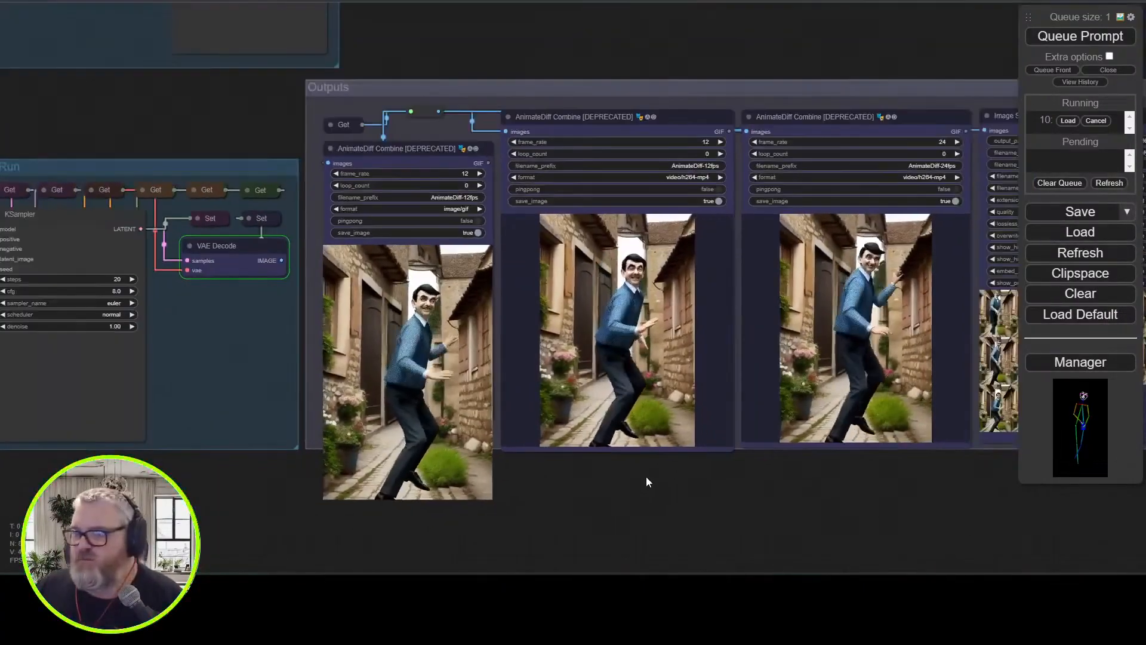
Examine the 12 fps and 24 fps AnimateDiff previews, the saved frames and the neighbouring FILM interpolation output
left_click_drag(646, 475, 492, 510)
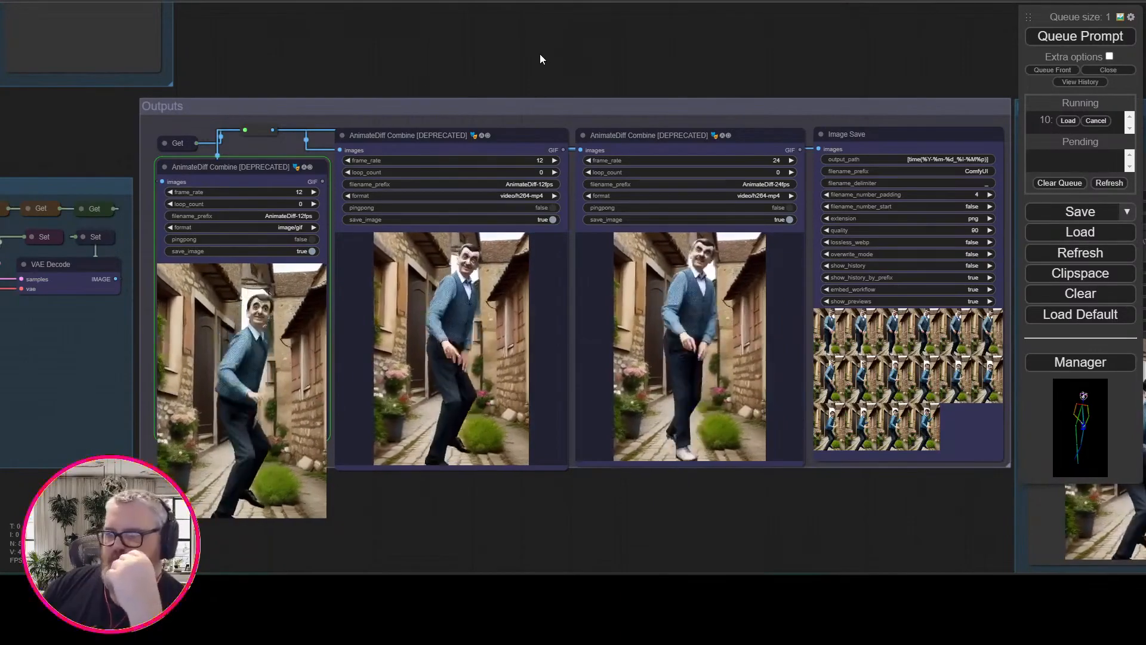
left_click_drag(539, 60, 515, 25)
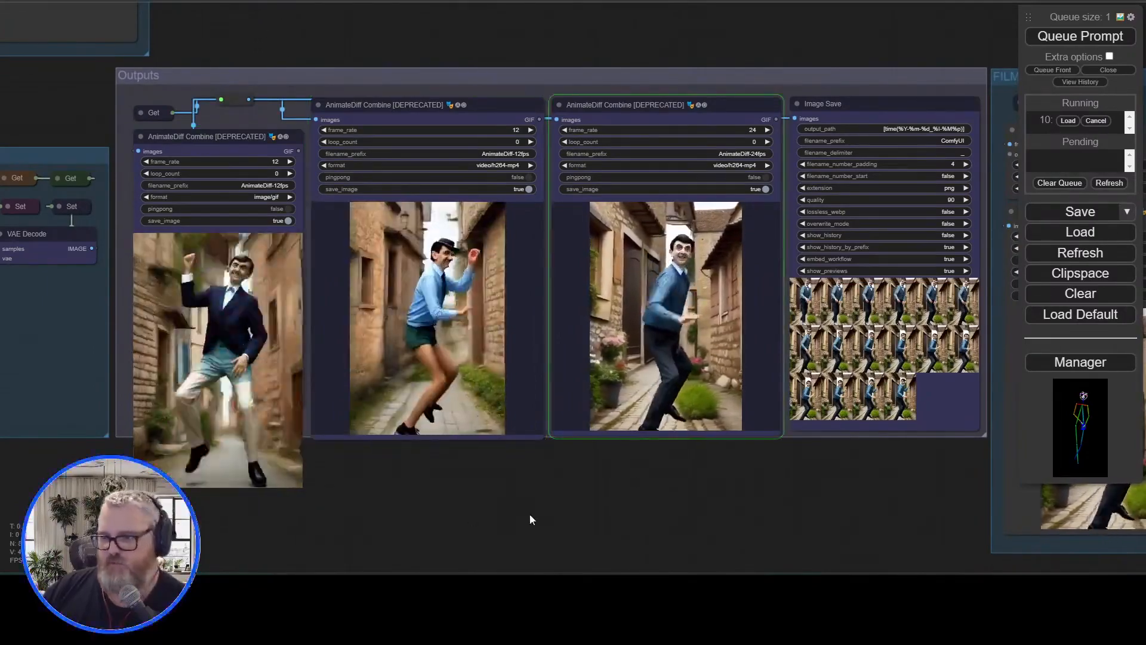
left_click_drag(746, 525, 592, 530)
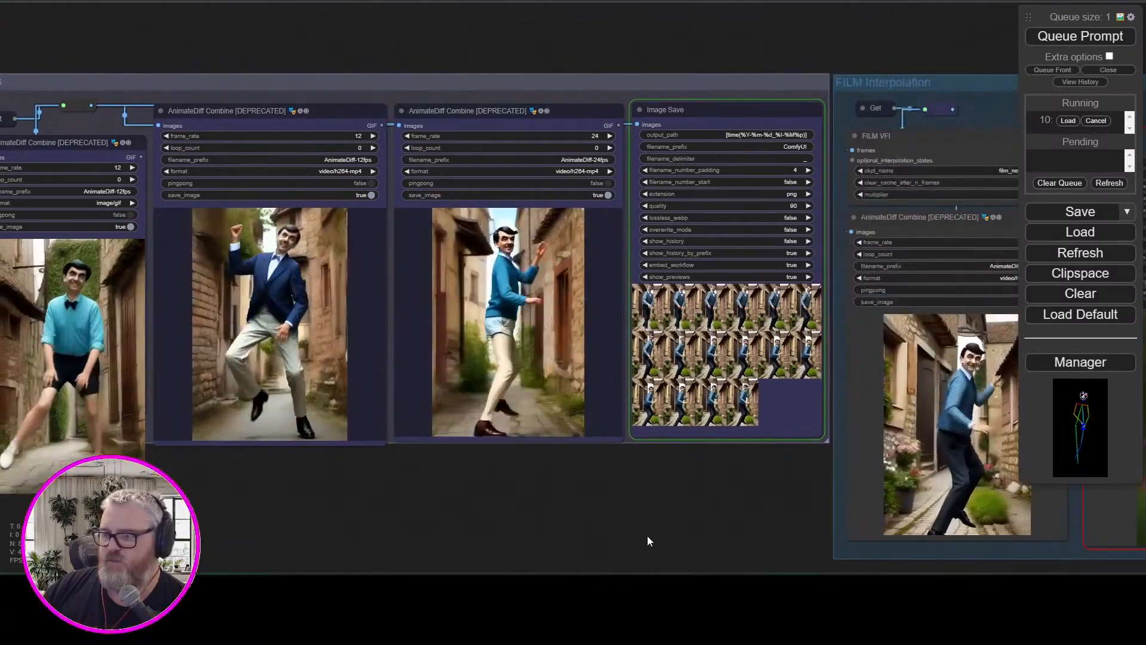
scroll(686, 543, "up", 4)
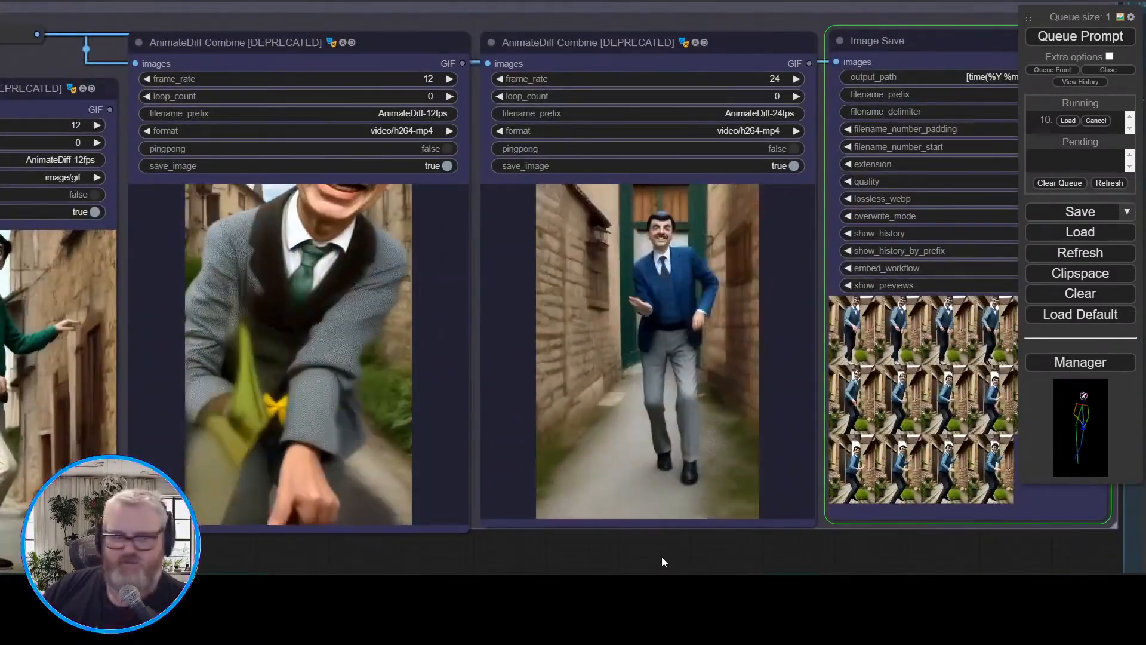
scroll(732, 537, "down", 2)
scroll(733, 541, "up", 1)
left_click_drag(733, 540, 609, 491)
key("alt+Tab")
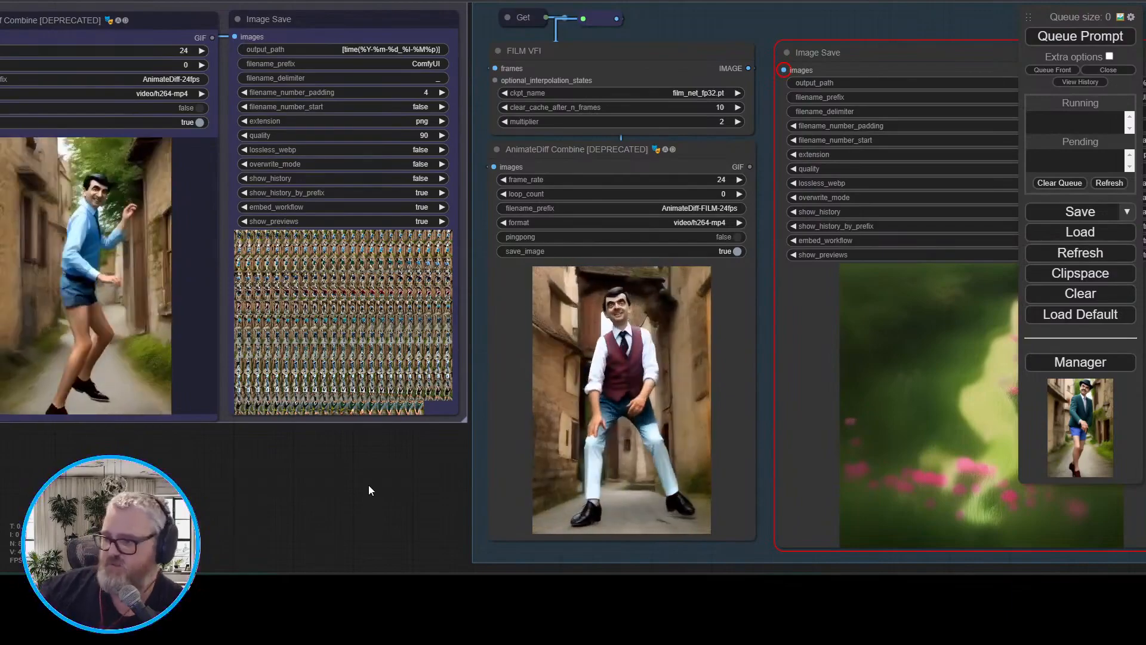
Inspect the FILM-interpolated 24 fps dance video in close-up for motion and character consistency
scroll(341, 452, "up", 5)
left_click_drag(476, 456, 234, 410)
scroll(192, 407, "up", 3)
scroll(221, 388, "down", 1)
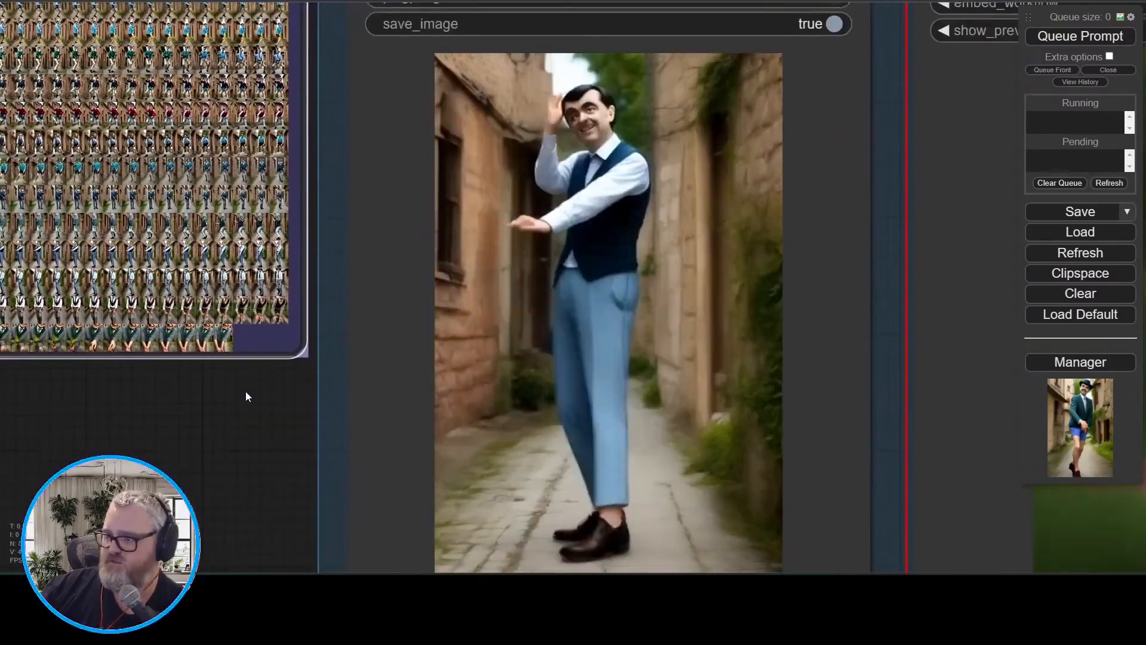
scroll(242, 406, "down", 1)
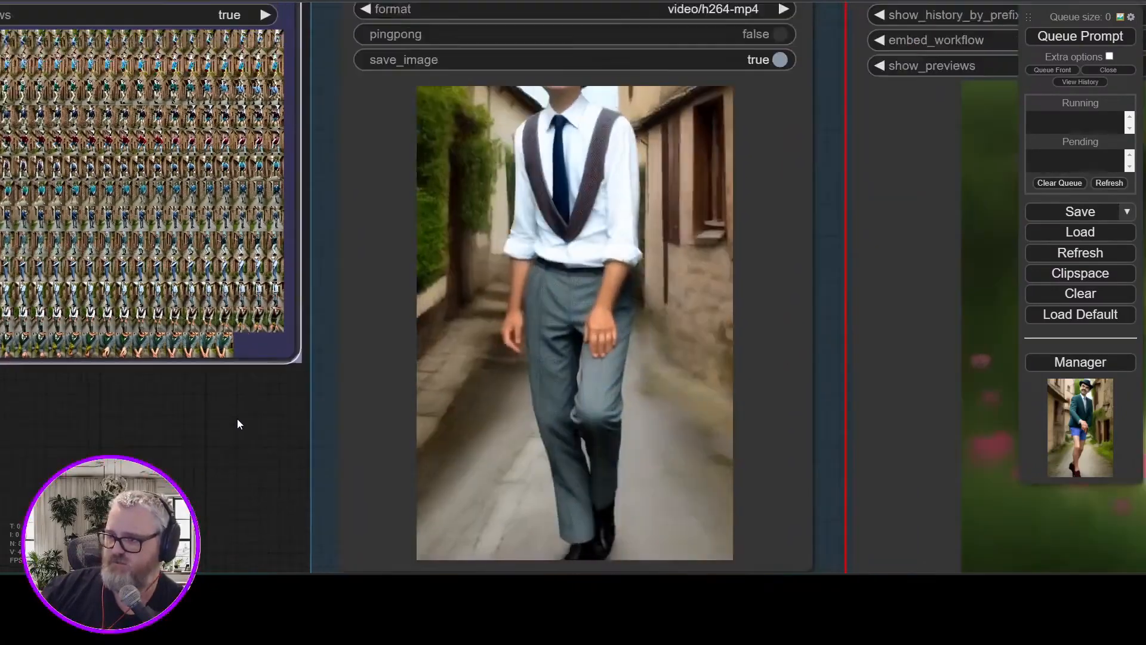
scroll(238, 419, "down", 1)
left_click_drag(237, 419, 263, 429)
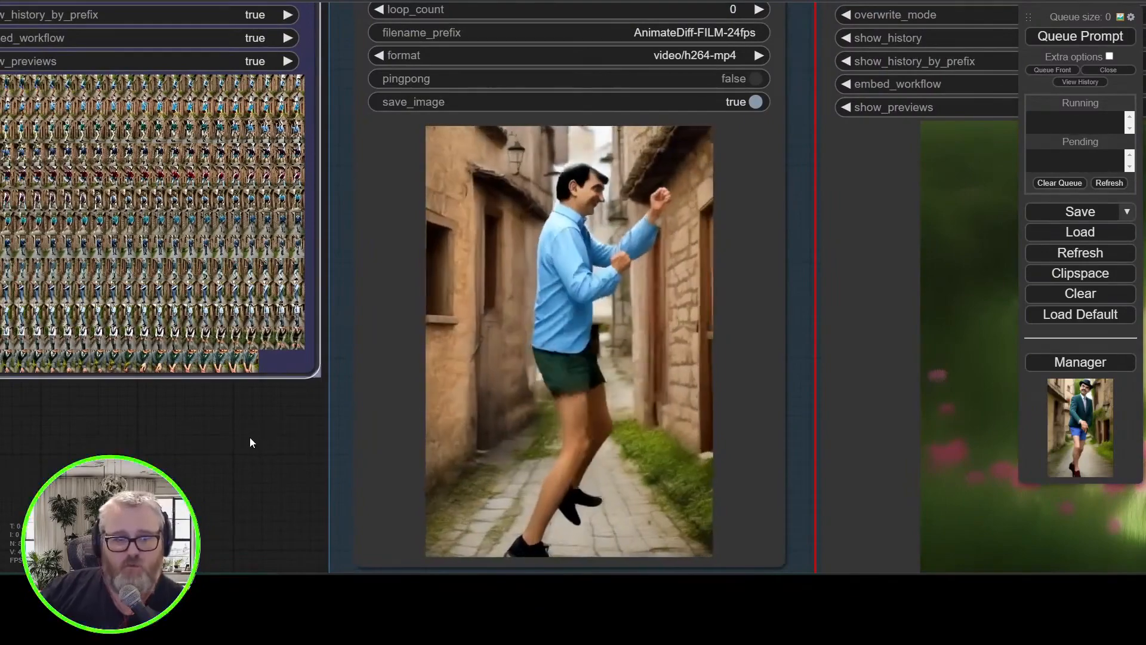